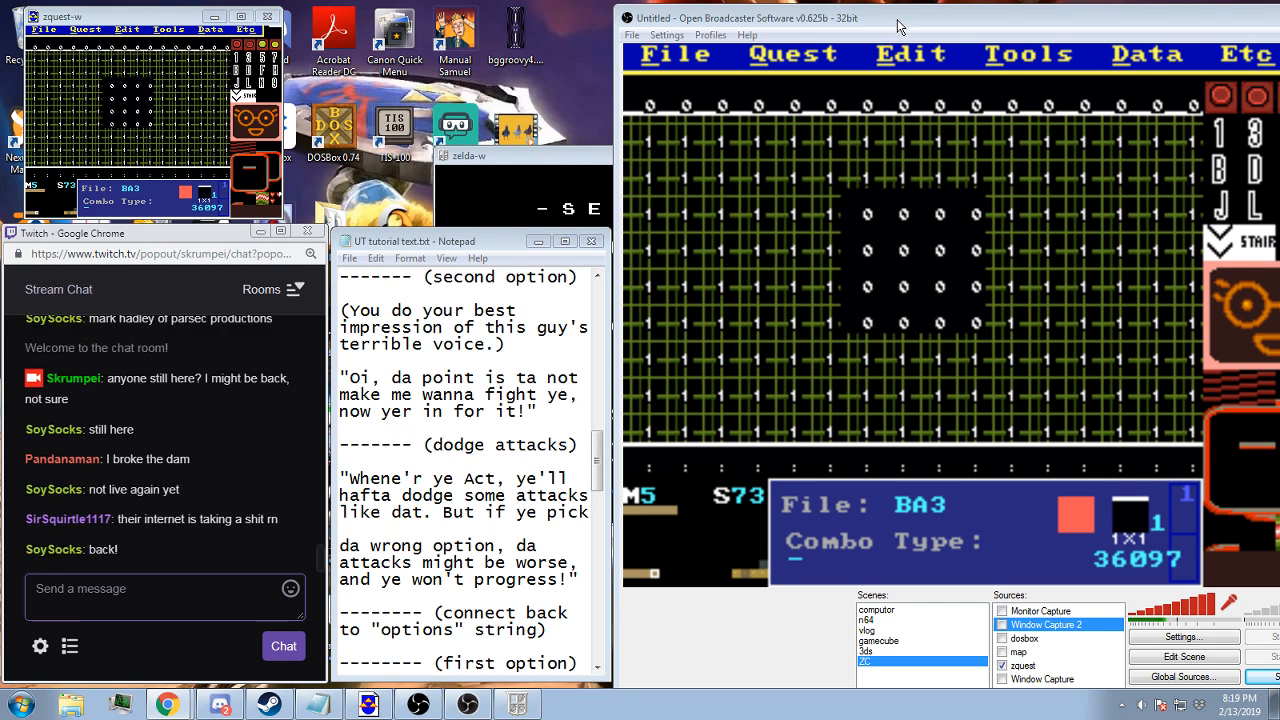
# Reposition the streaming preview window, return to the quest editor and go to screen 04 of map 5
pyautogui.moveTo(897, 27); pyautogui.dragTo(813, 35)
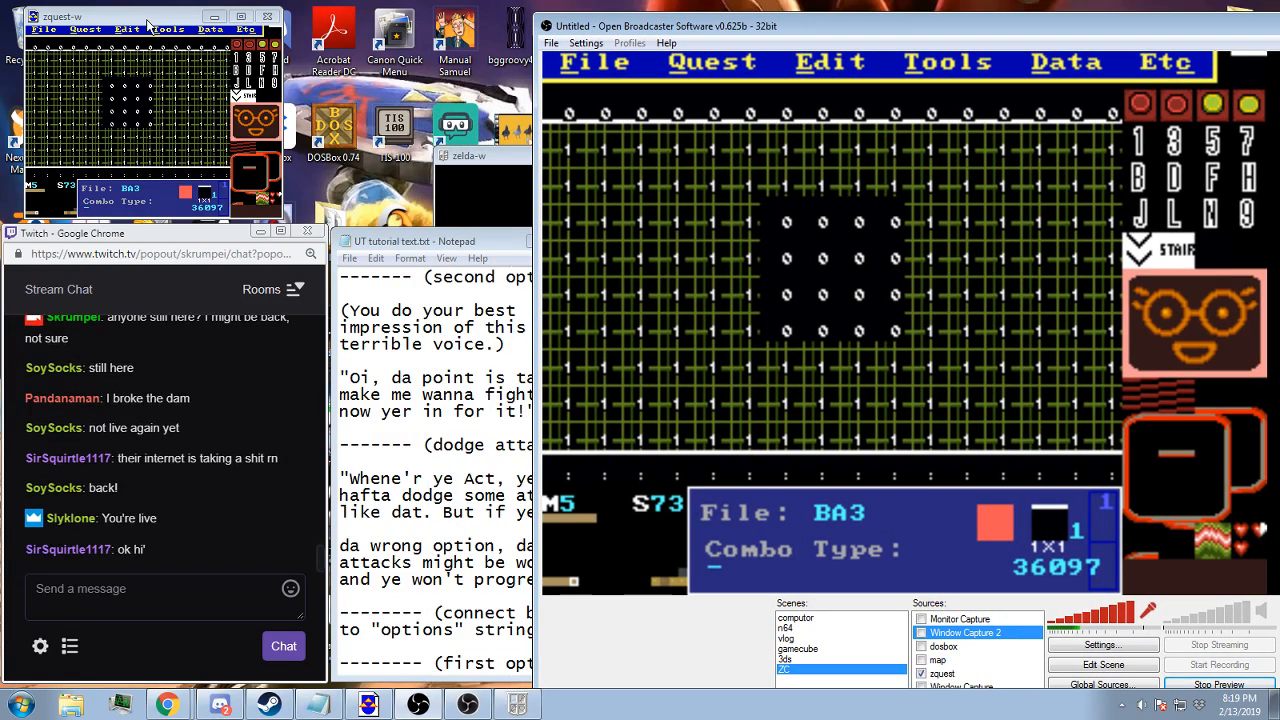
pyautogui.click(147, 21)
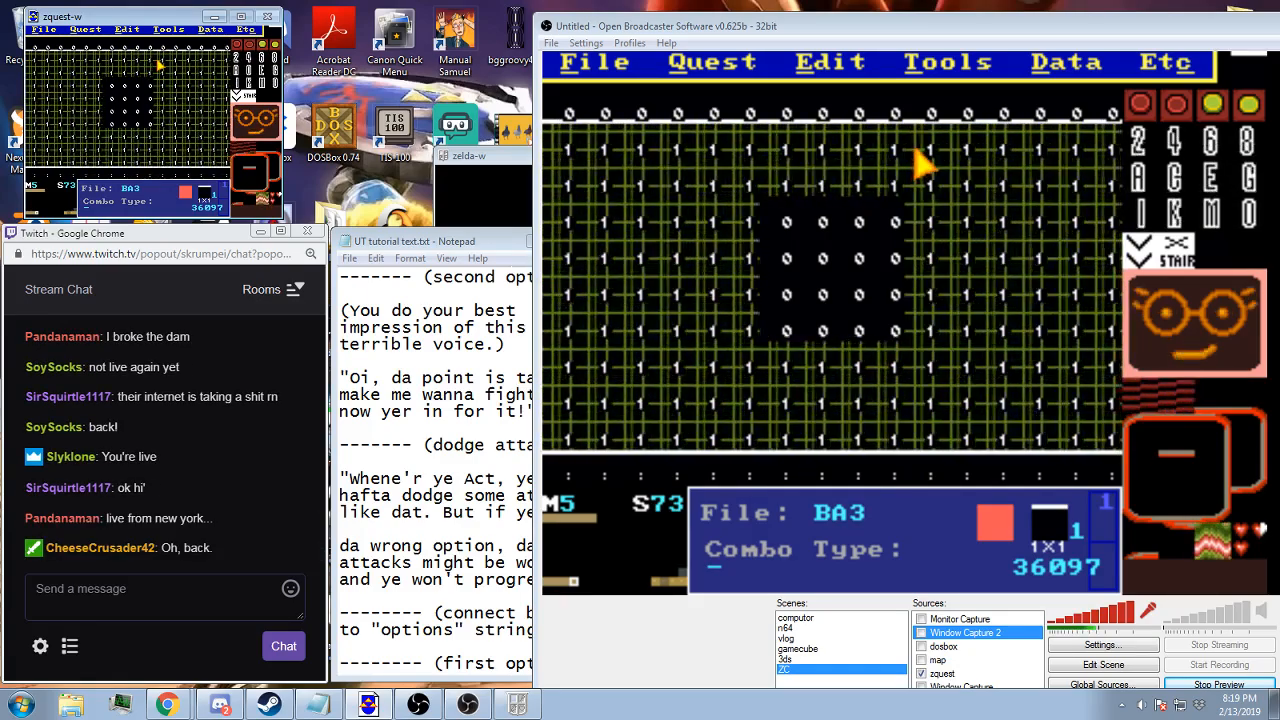
pyautogui.press('Up')
pyautogui.press('Up')
pyautogui.press('Up')
pyautogui.press('Up')
pyautogui.press('Up')
pyautogui.press('Up')
pyautogui.press('Up')
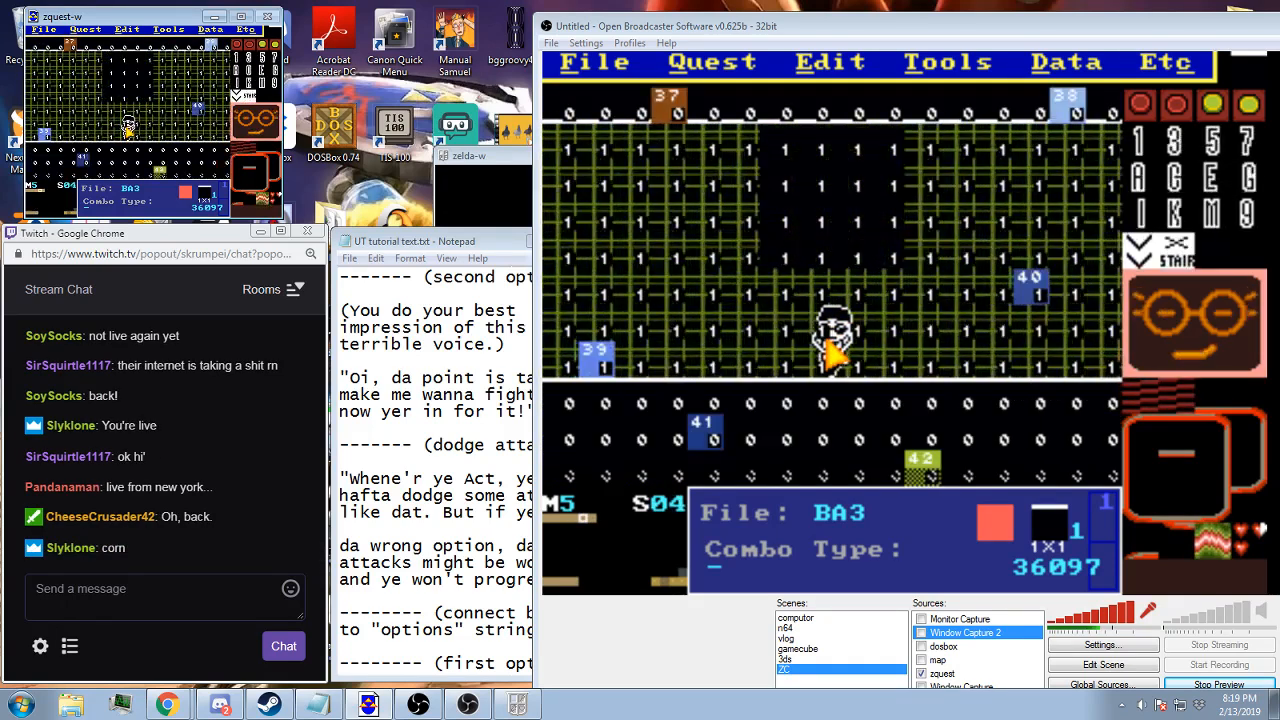
# Bring up the layer visibility controls and hide layer 1 and the number overlay on the combos
pyautogui.press('space')
pyautogui.hotkey('shift', 'space')
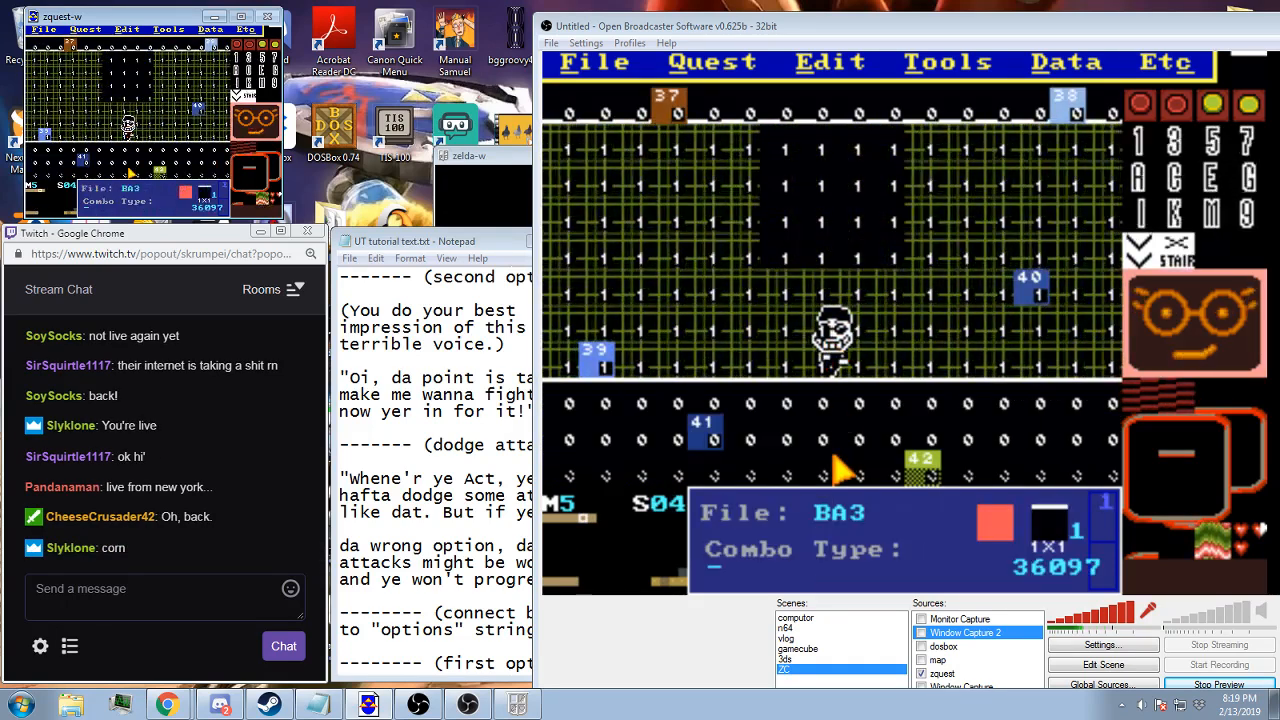
pyautogui.hotkey('shift', 'space')
pyautogui.click(107, 199)
pyautogui.click(106, 198)
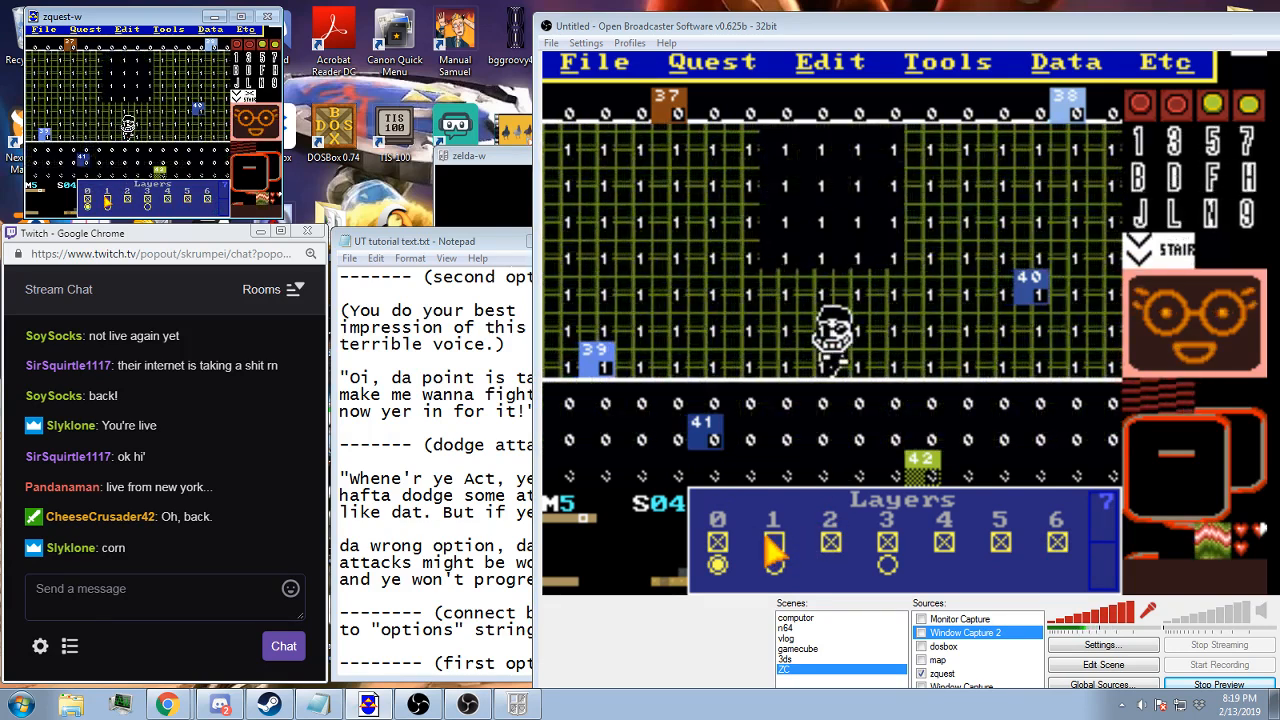
pyautogui.press('c')
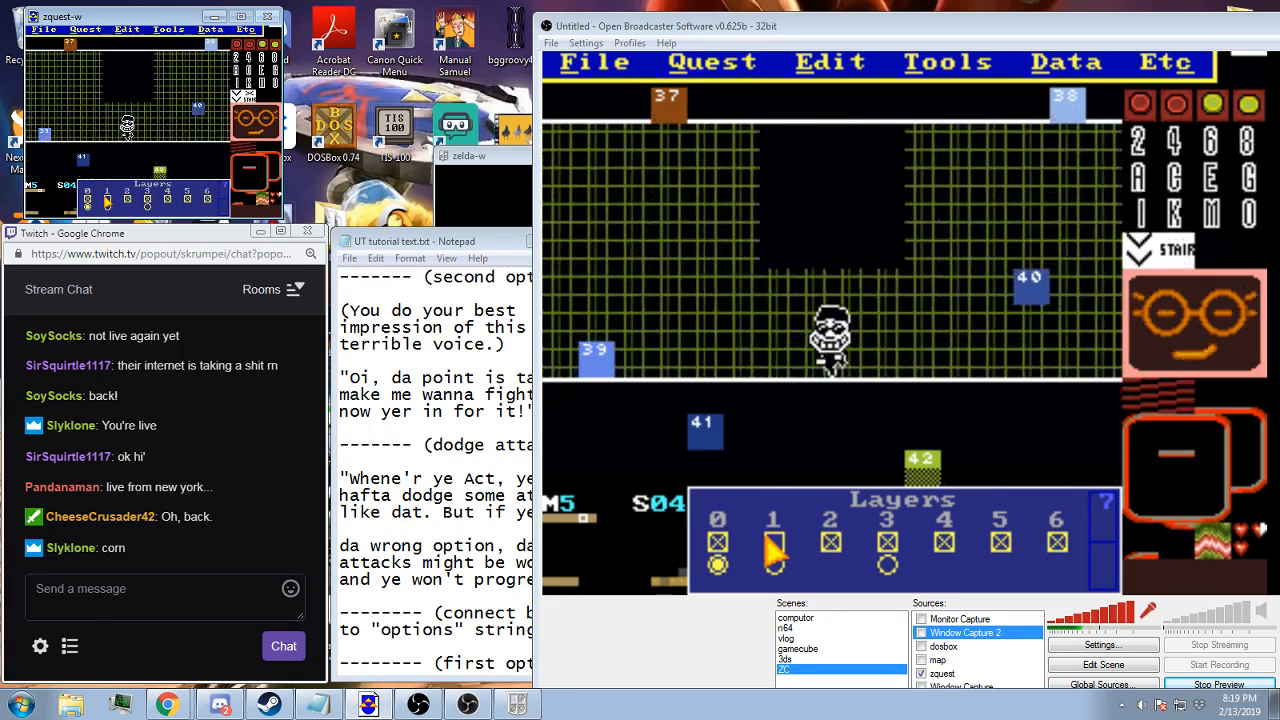
# Examine the bottom-row screens 73 to 77 of map 5 and the layer screens 6E and 6F
pyautogui.press('Down')
pyautogui.press('Down')
pyautogui.press('Down')
pyautogui.press('Down')
pyautogui.press('Down')
pyautogui.press('Down')
pyautogui.press('Down')
pyautogui.press('Down')
pyautogui.press('Right')
pyautogui.press('Right')
pyautogui.press('Right')
pyautogui.press('Up')
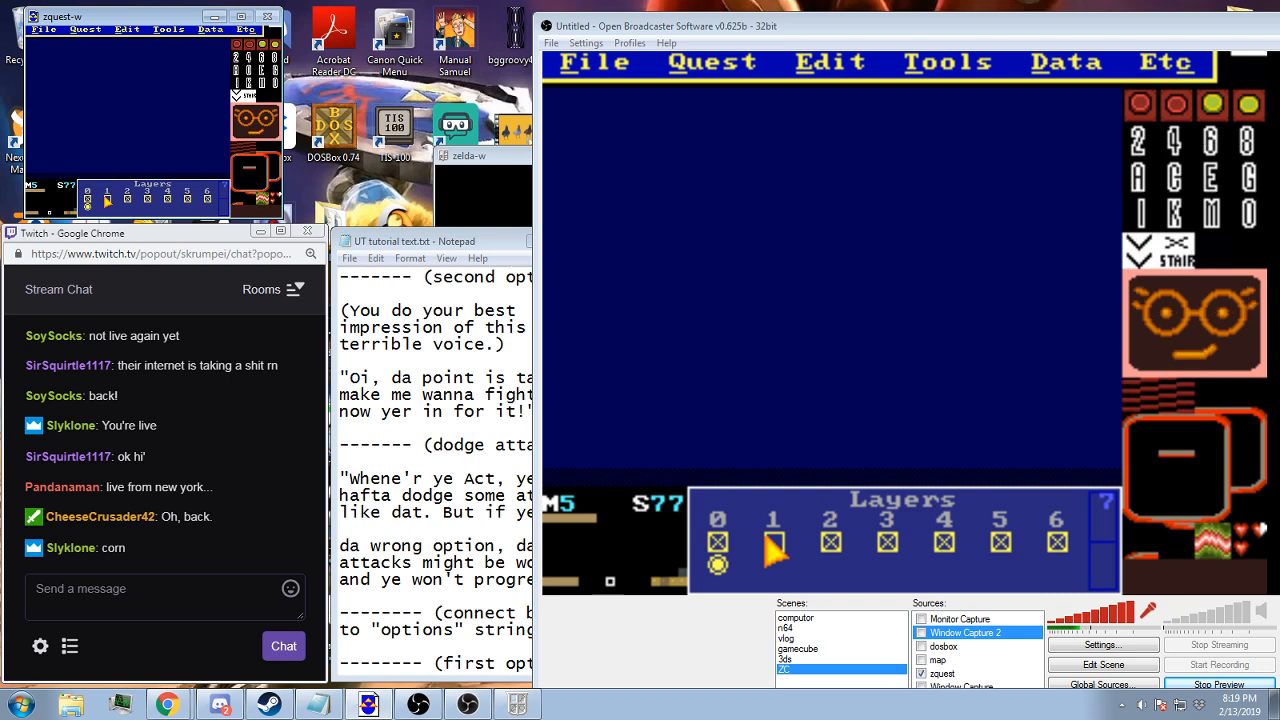
pyautogui.press('Right')
pyautogui.press('Right')
pyautogui.press('Right')
pyautogui.press('Right')
pyautogui.press('Right')
pyautogui.press('Right')
pyautogui.press('Left')
pyautogui.press('Left')
pyautogui.press('Left')
pyautogui.press('Left')
pyautogui.press('Left')
pyautogui.press('Left')
pyautogui.press('Left')
pyautogui.press('Left')
pyautogui.press('Left')
pyautogui.press('Left')
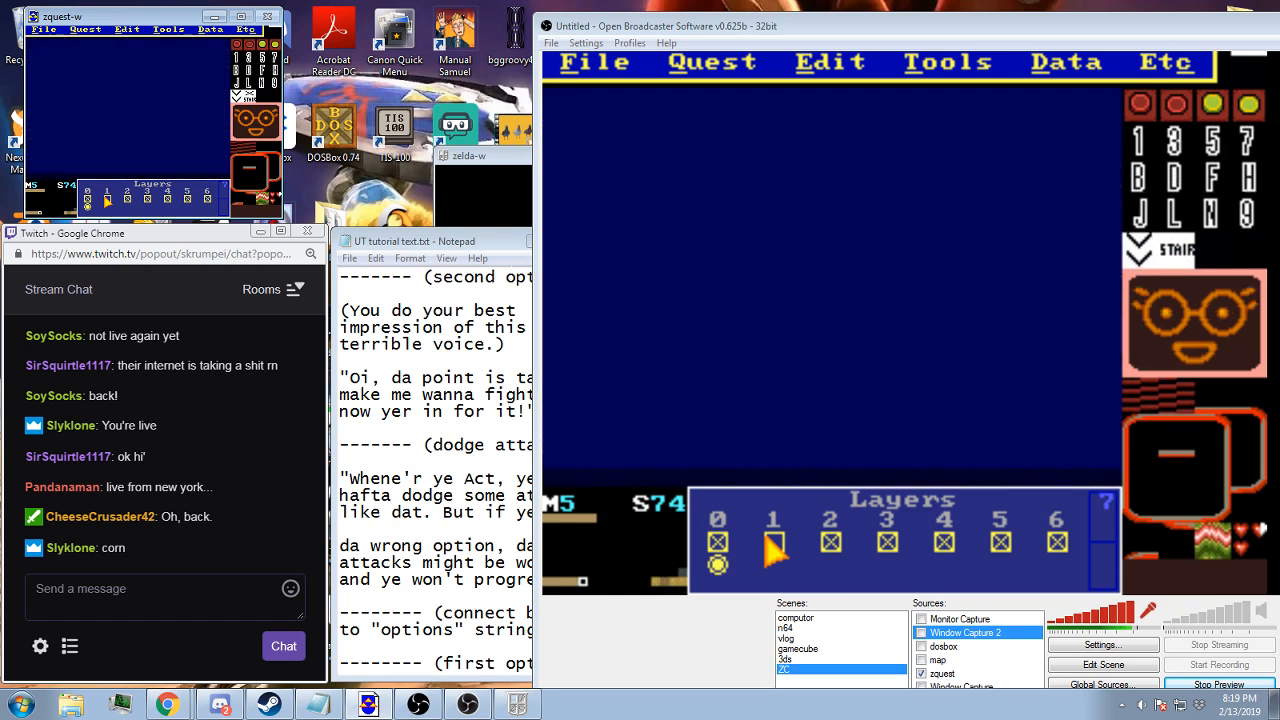
pyautogui.press('Left')
pyautogui.press('Right')
pyautogui.press('Right')
pyautogui.press('Right')
pyautogui.press('Right')
pyautogui.press('Right')
pyautogui.press('Right')
pyautogui.press('Right')
pyautogui.press('Right')
pyautogui.press('Right')
pyautogui.press('Right')
pyautogui.press('Right')
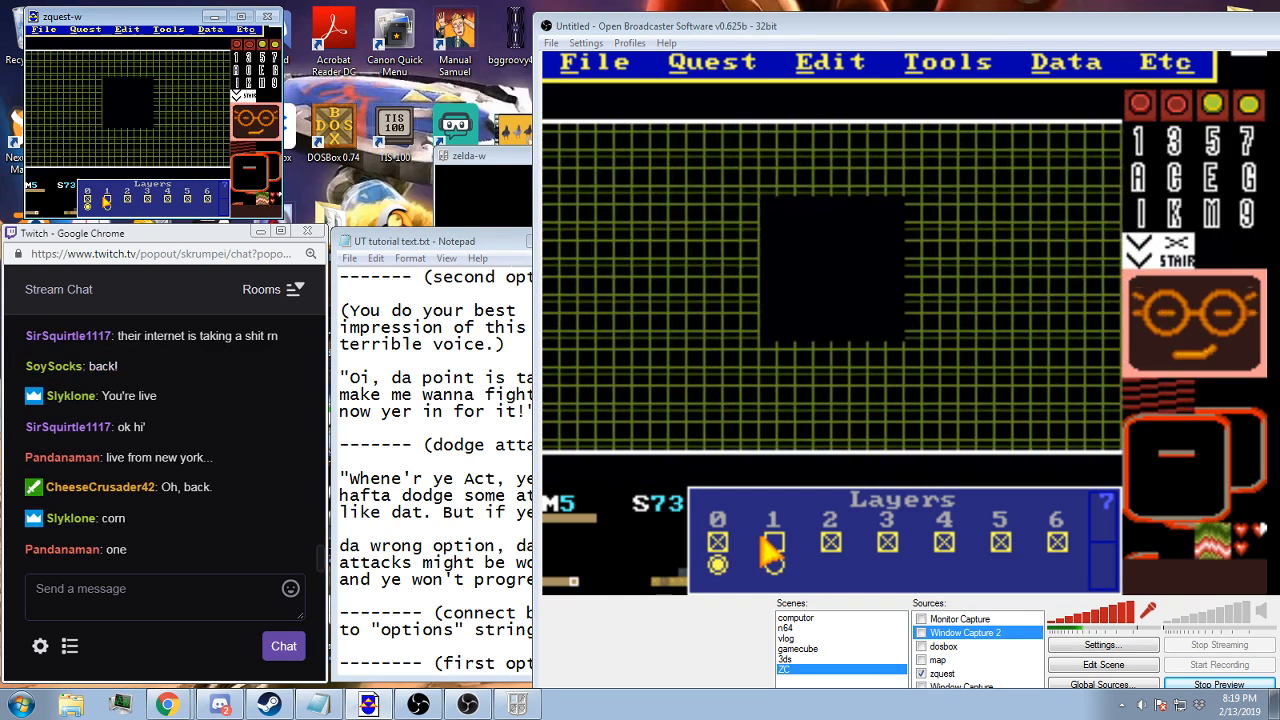
pyautogui.press('Up')
pyautogui.press('Right')
pyautogui.press('Right')
pyautogui.press('Right')
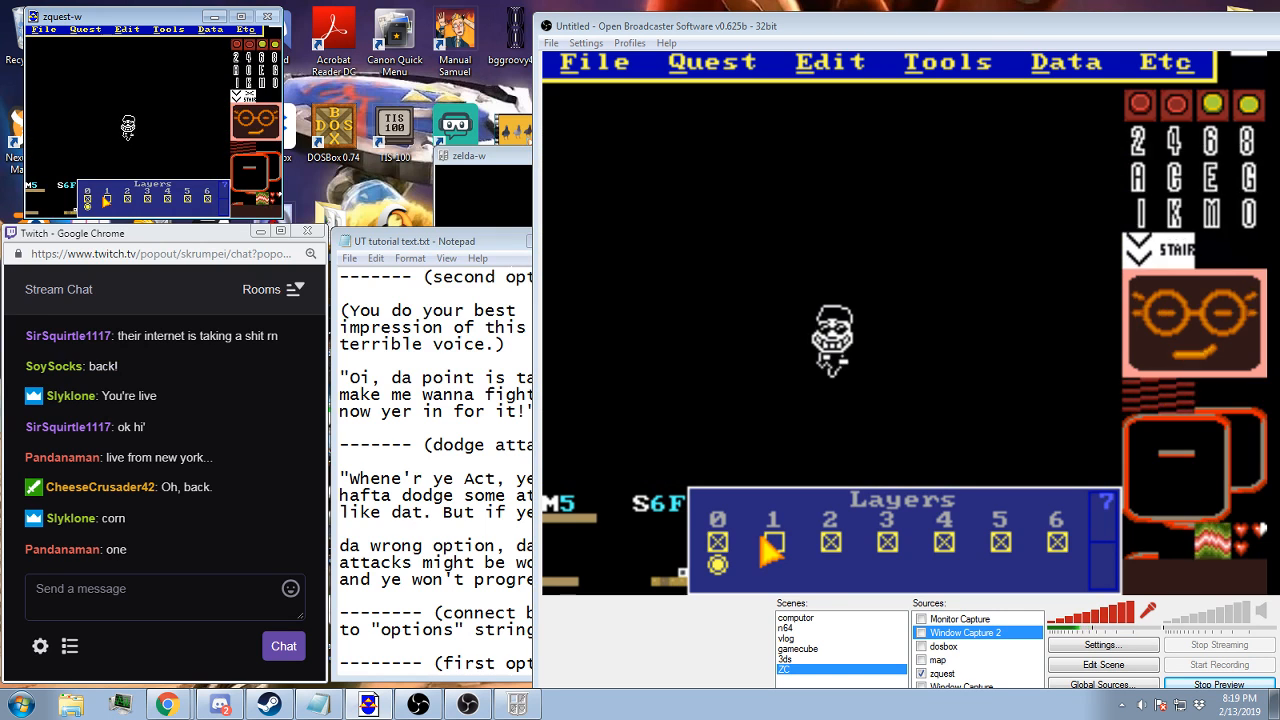
pyautogui.press('Left')
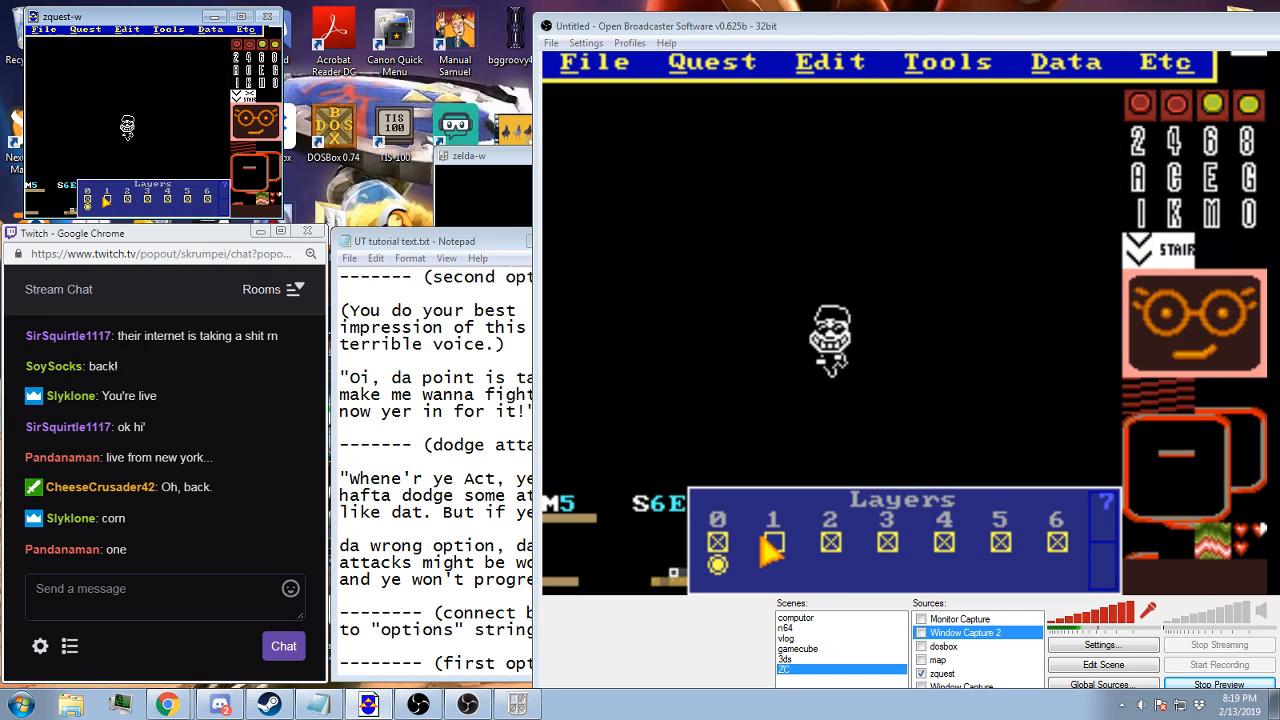
# Pick the grinning figure's combos on screen 6E and draw a copy of it directly beneath the original
pyautogui.rightClick(824, 331)
pyautogui.press('Escape')
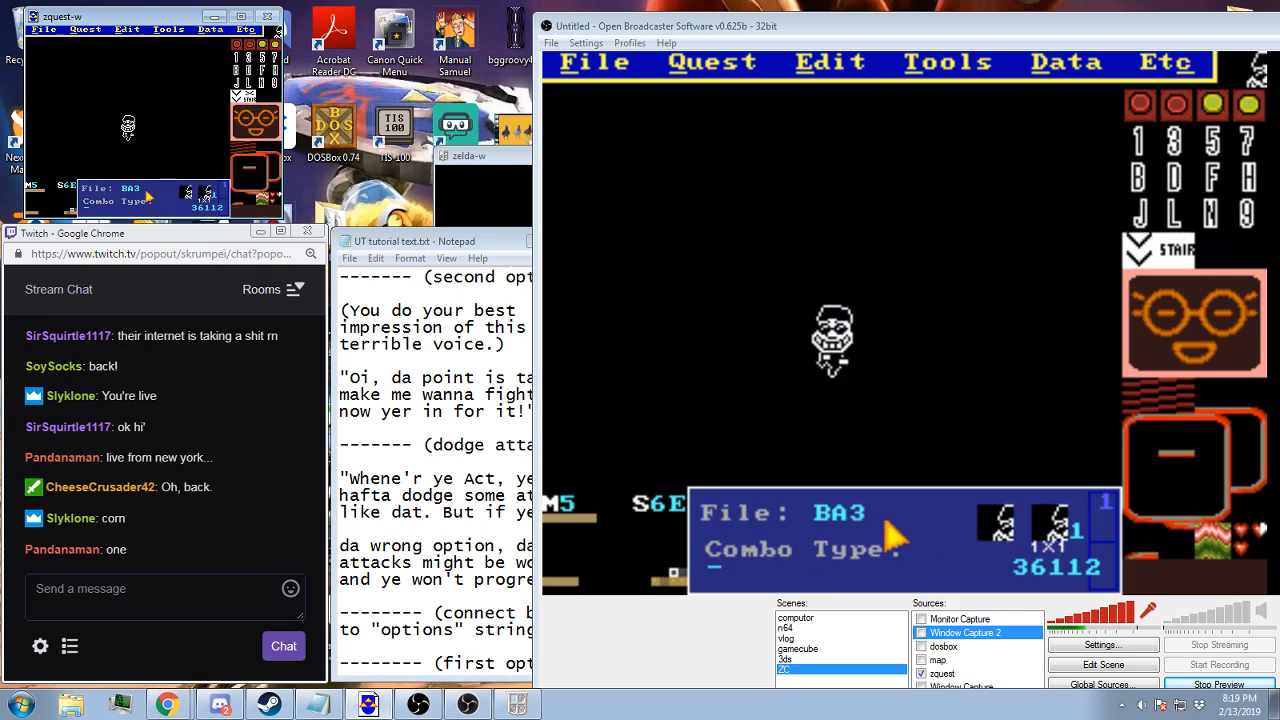
pyautogui.rightClick(818, 408)
pyautogui.click(884, 383)
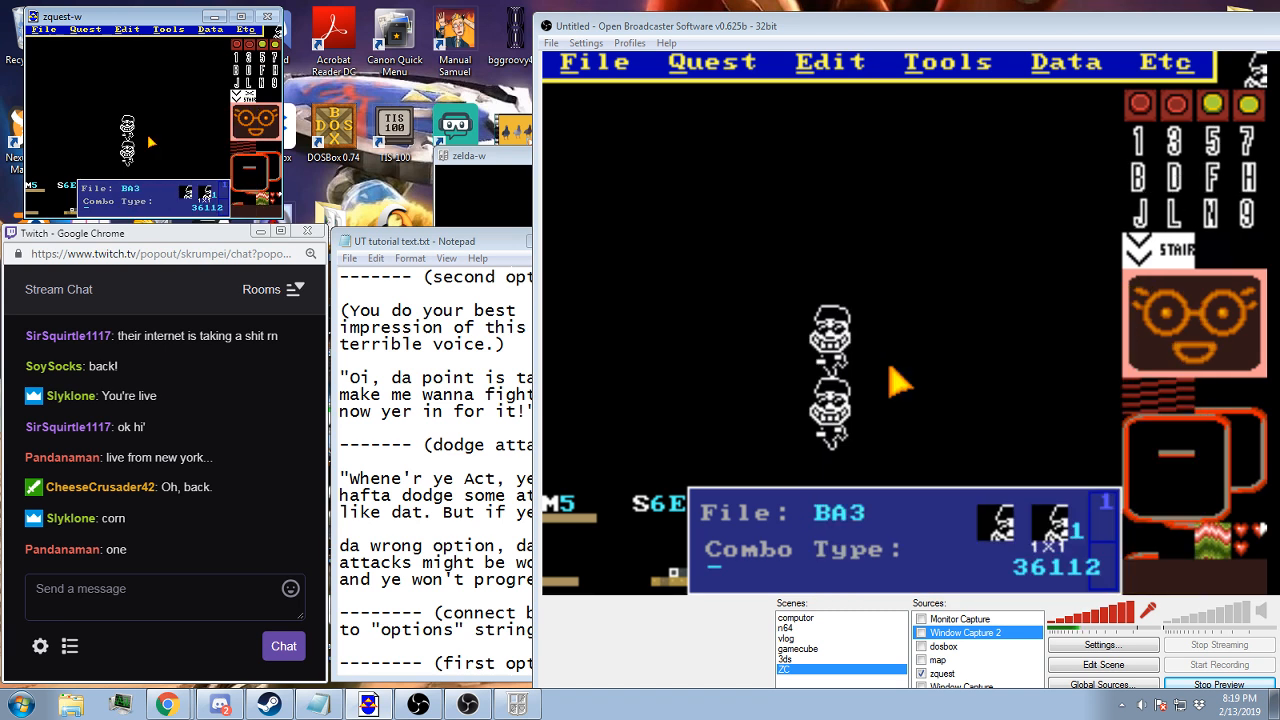
# Select blank combo 0 and erase the upper grinning figure on screen 6E
pyautogui.rightClick(820, 412)
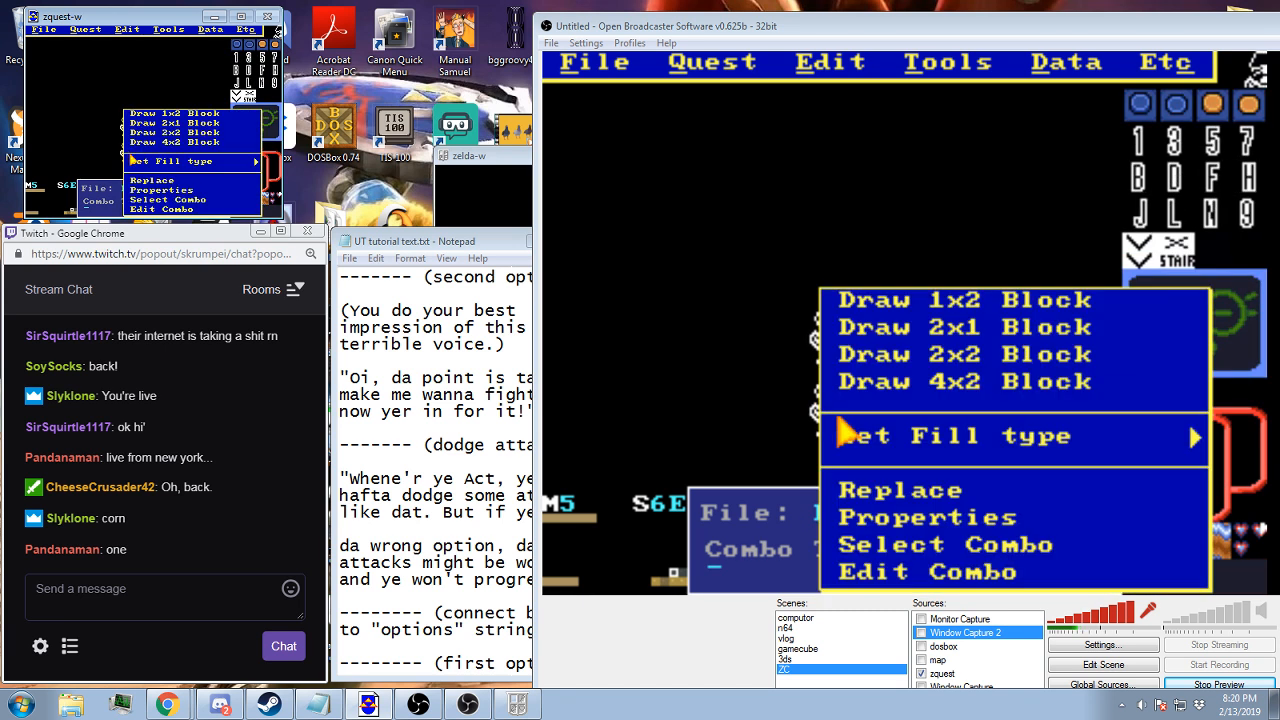
pyautogui.click(909, 380)
pyautogui.rightClick(970, 338)
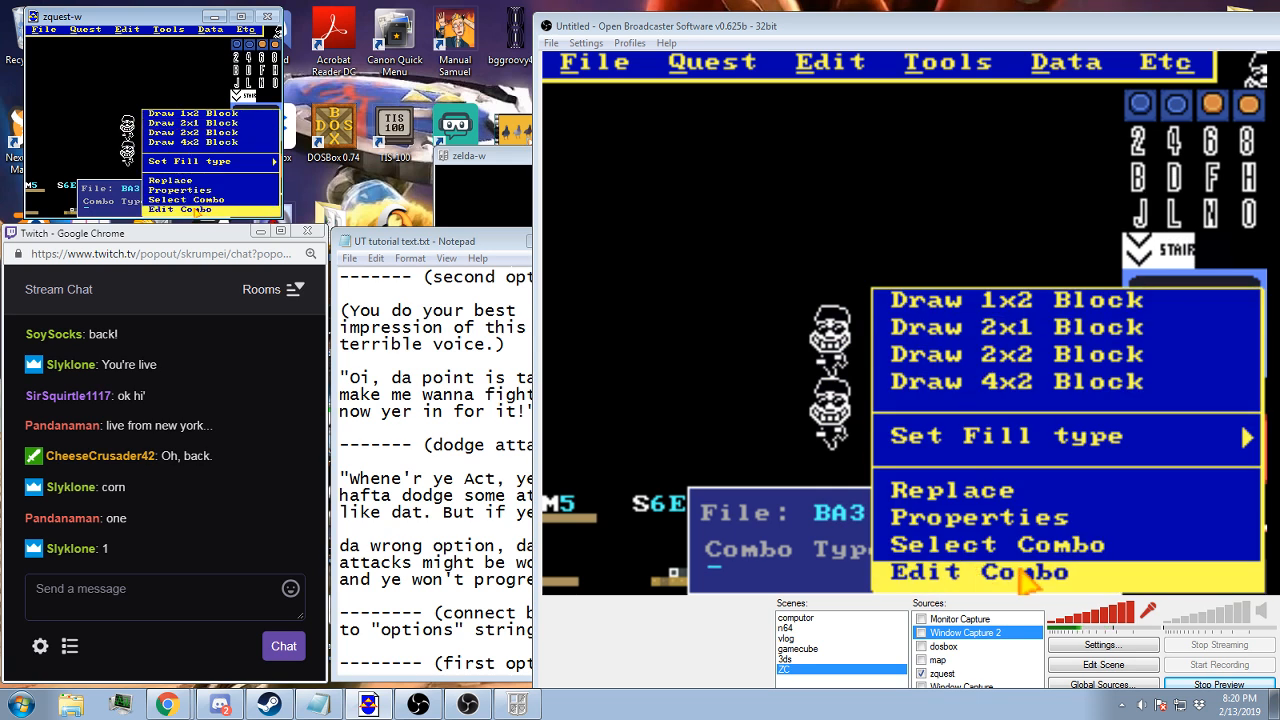
pyautogui.click(1005, 543)
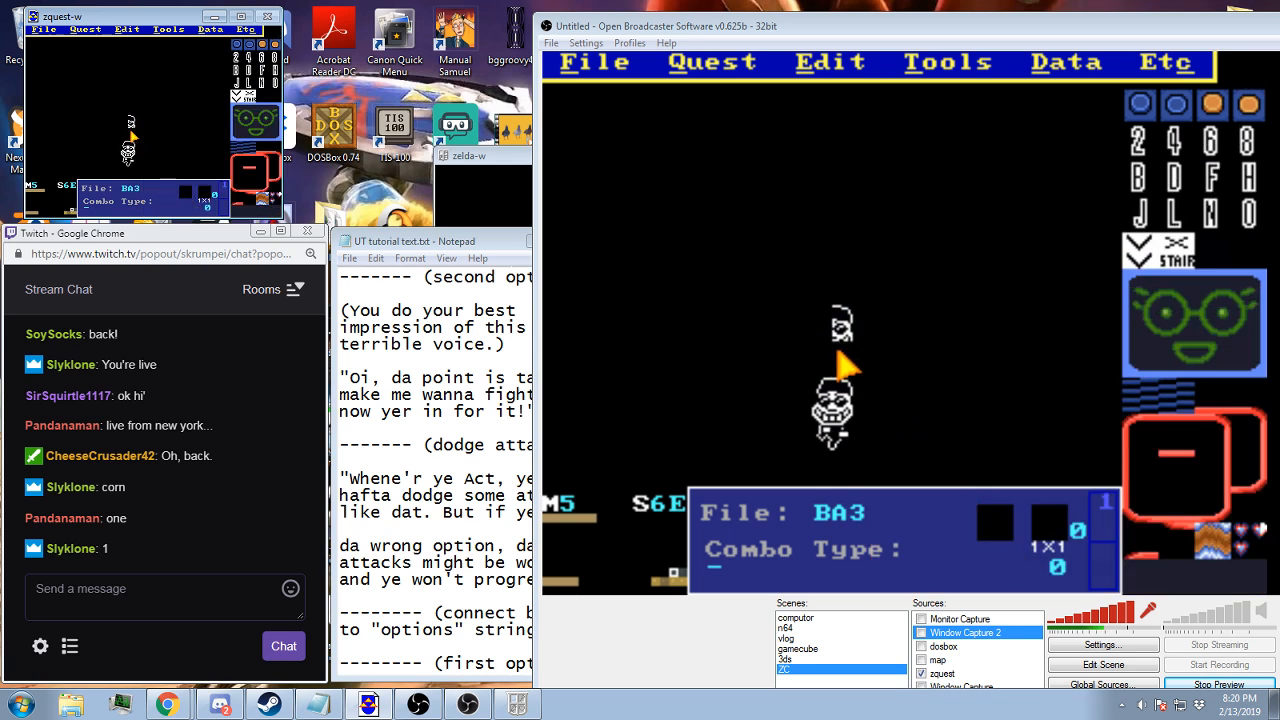
# Check the battle screens 03 and 04 of map 5
pyautogui.press('Left')
pyautogui.press('Left')
pyautogui.press('Left')
pyautogui.press('Left')
pyautogui.press('Left')
pyautogui.press('Left')
pyautogui.press('Left')
pyautogui.press('Left')
pyautogui.press('Left')
pyautogui.press('Left')
pyautogui.press('Left')
pyautogui.press('Up')
pyautogui.press('Up')
pyautogui.press('Up')
pyautogui.press('Up')
pyautogui.press('Up')
pyautogui.press('Up')
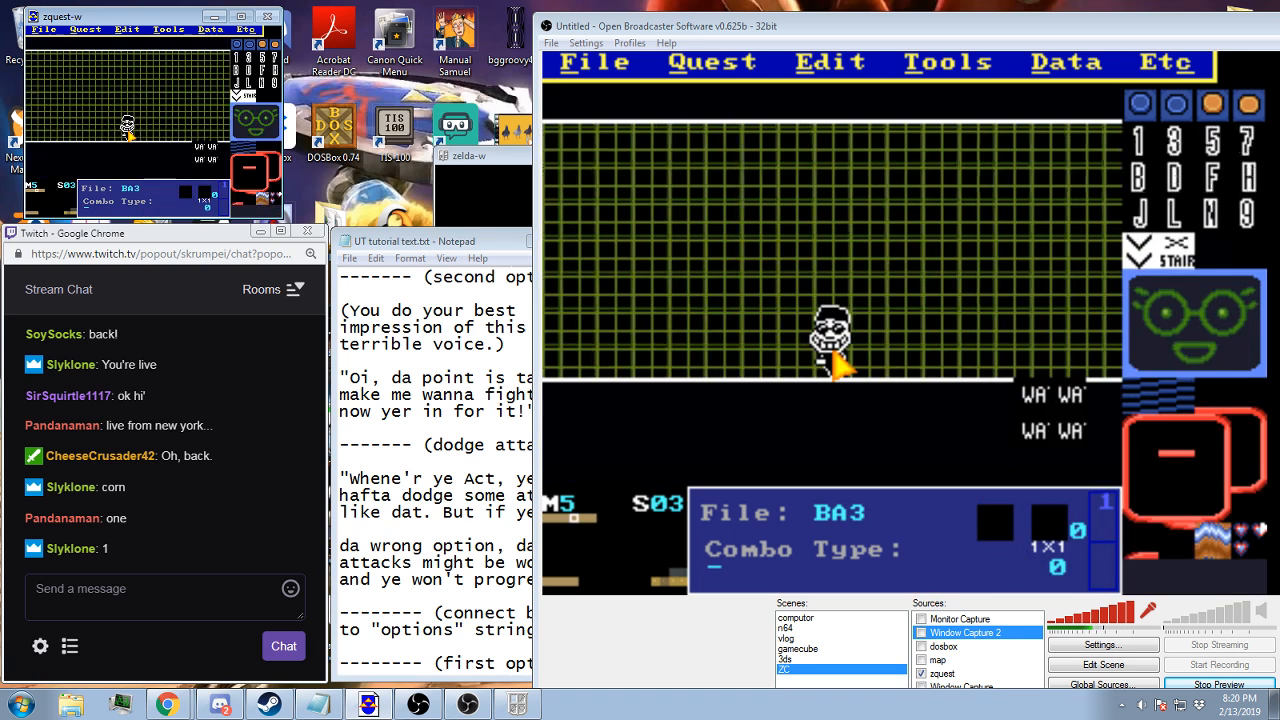
pyautogui.press('Right')
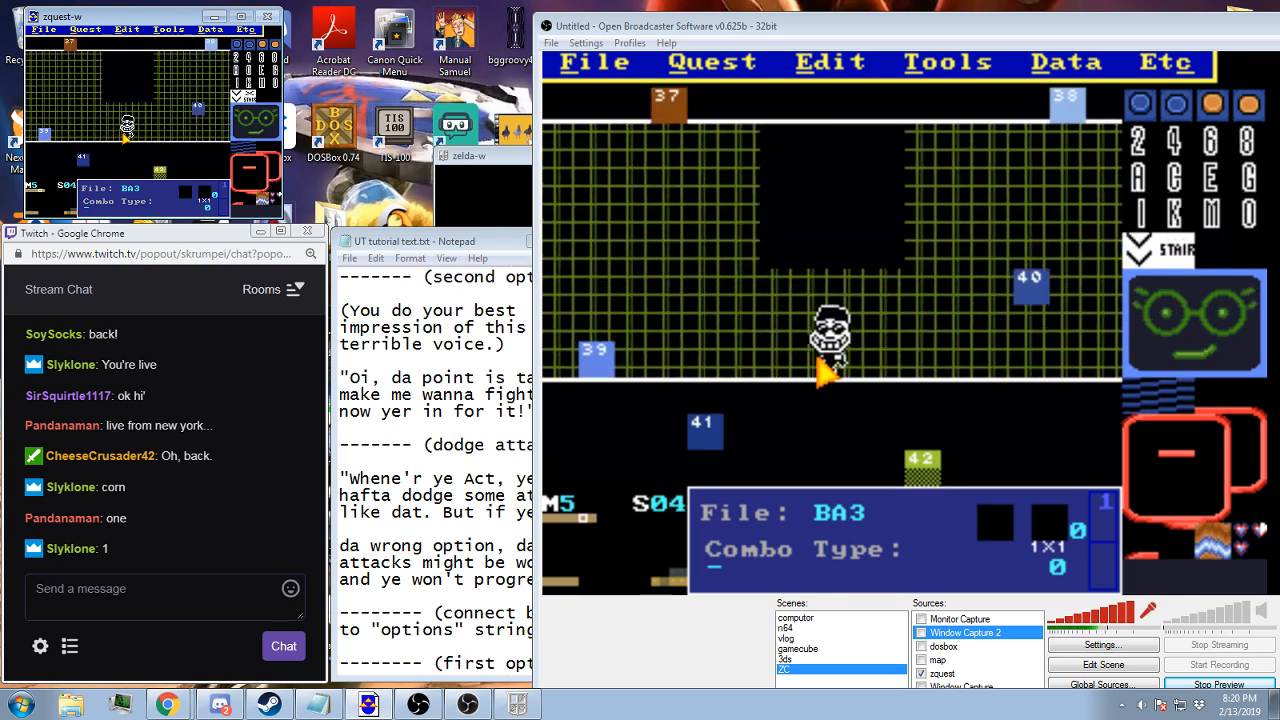
# Copy the boxed room from screen 73, paste it onto screen 04 and show layer 1 again
pyautogui.press('Down')
pyautogui.press('Down')
pyautogui.press('Down')
pyautogui.press('Down')
pyautogui.press('Down')
pyautogui.press('Down')
pyautogui.press('Down')
pyautogui.press('Down')
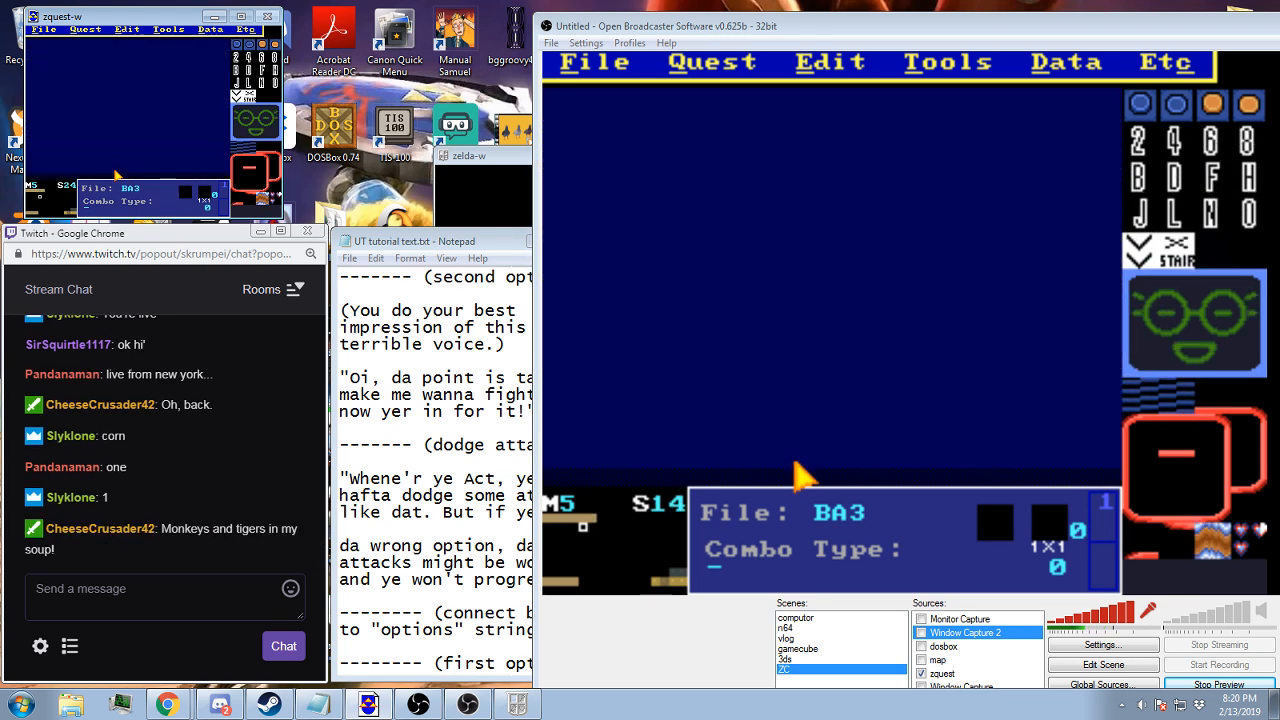
pyautogui.press('Left')
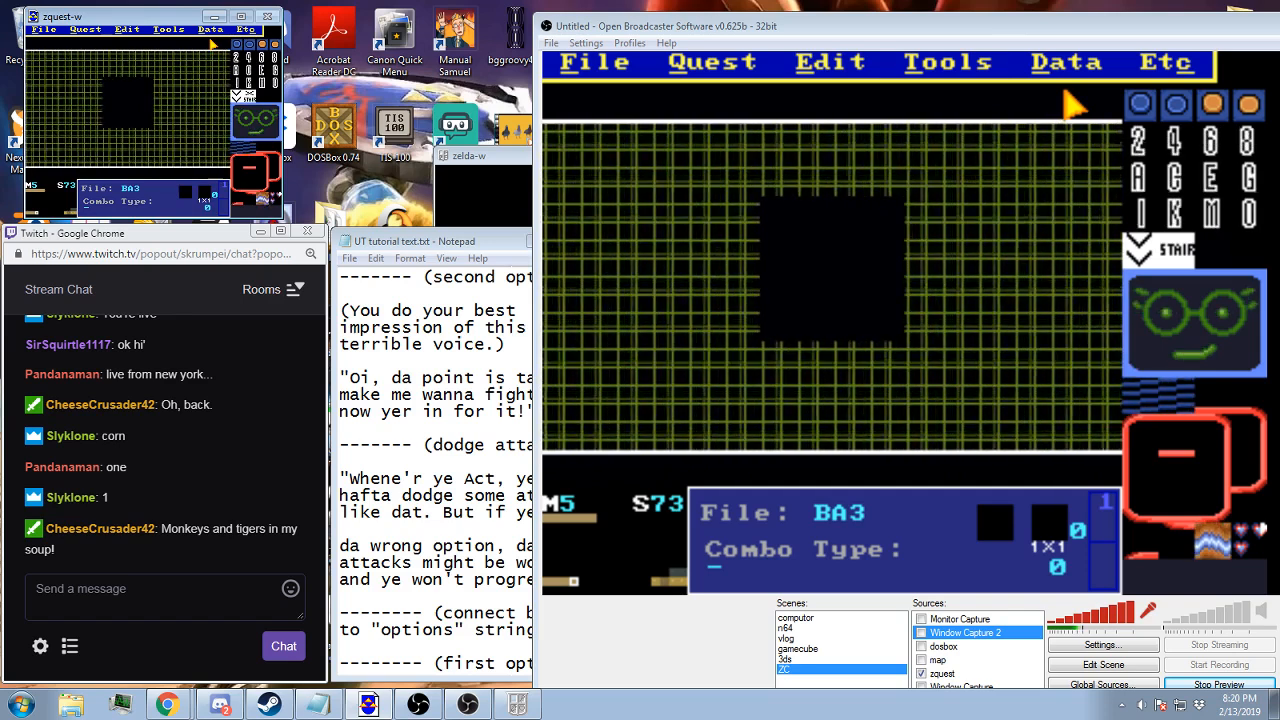
pyautogui.press('Up')
pyautogui.press('Up')
pyautogui.press('Up')
pyautogui.press('Up')
pyautogui.press('Up')
pyautogui.press('Up')
pyautogui.press('Up')
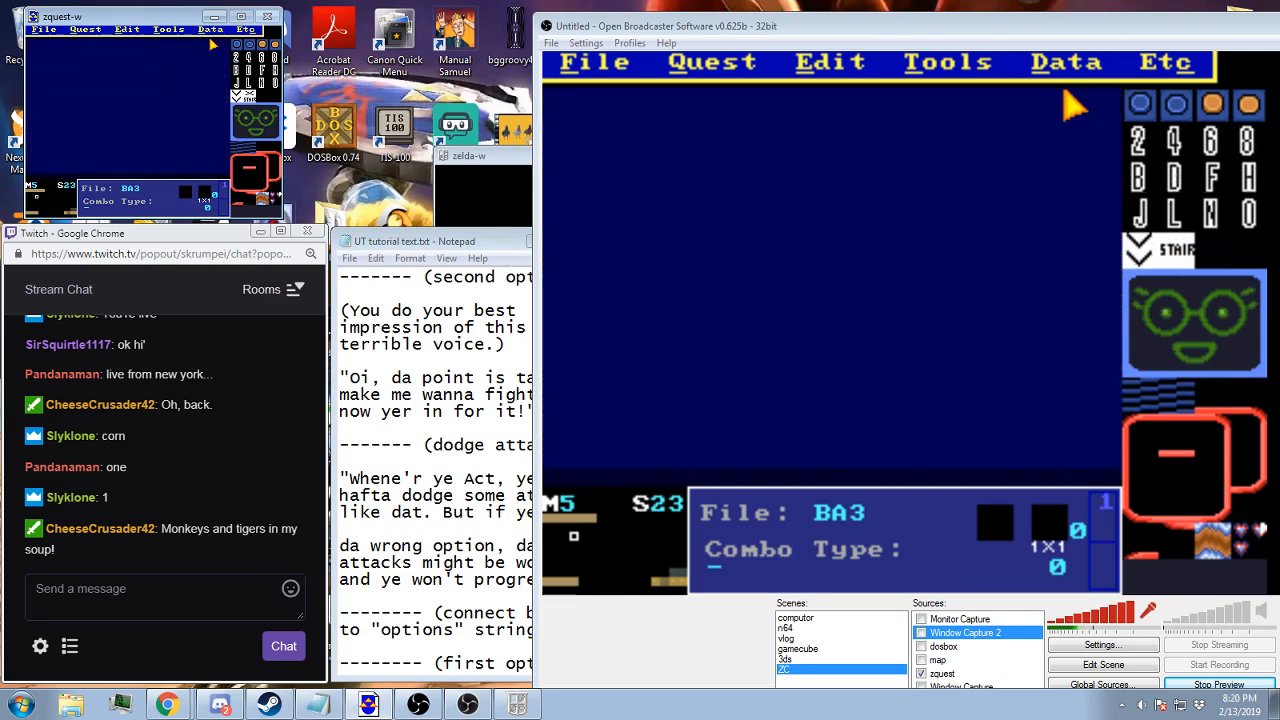
pyautogui.press('Right')
pyautogui.press('Right')
pyautogui.press('Left')
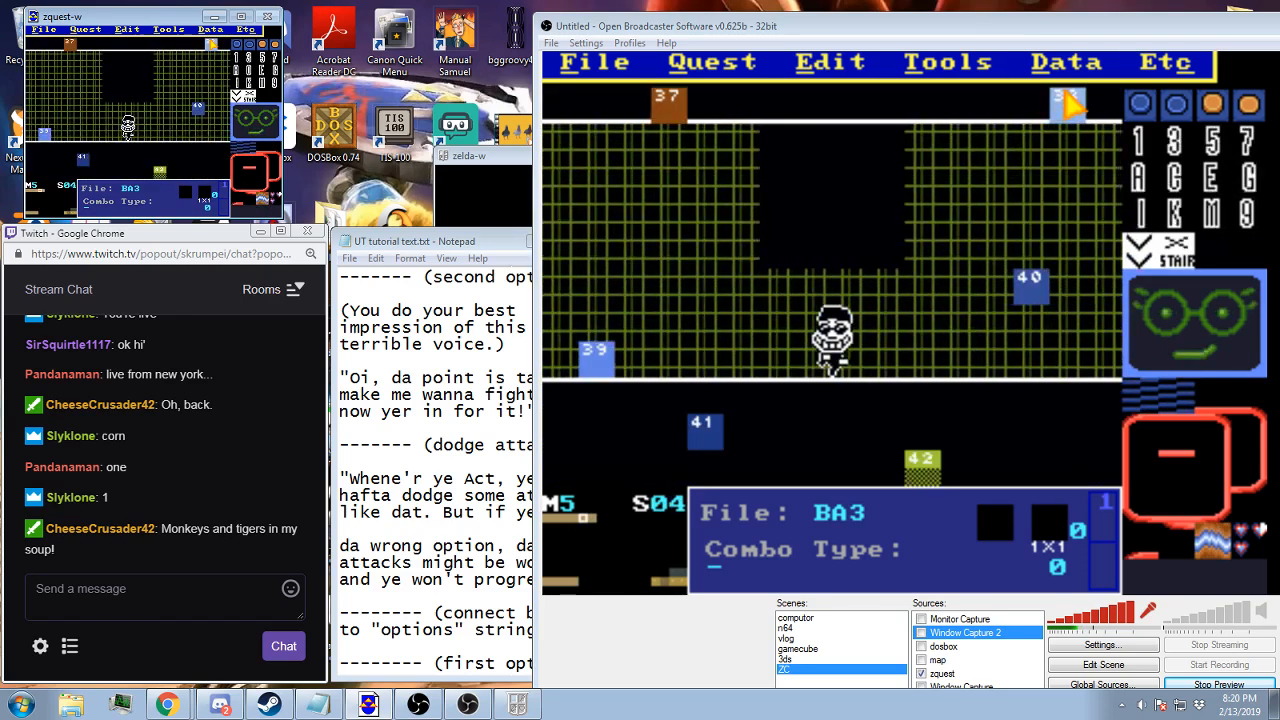
pyautogui.hotkey('shift', 'Tab')
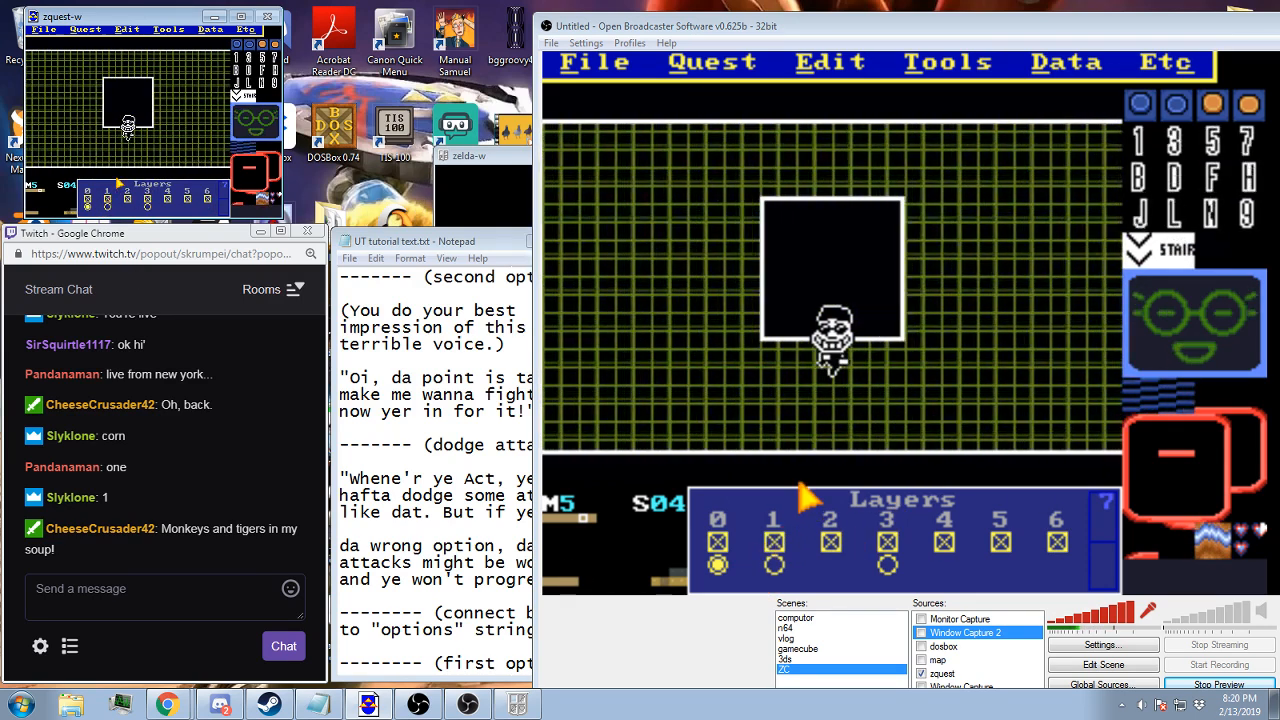
# Set layer 3 of screen 04 to screen 6E of map 5 in the layer data
pyautogui.click(1066, 62)
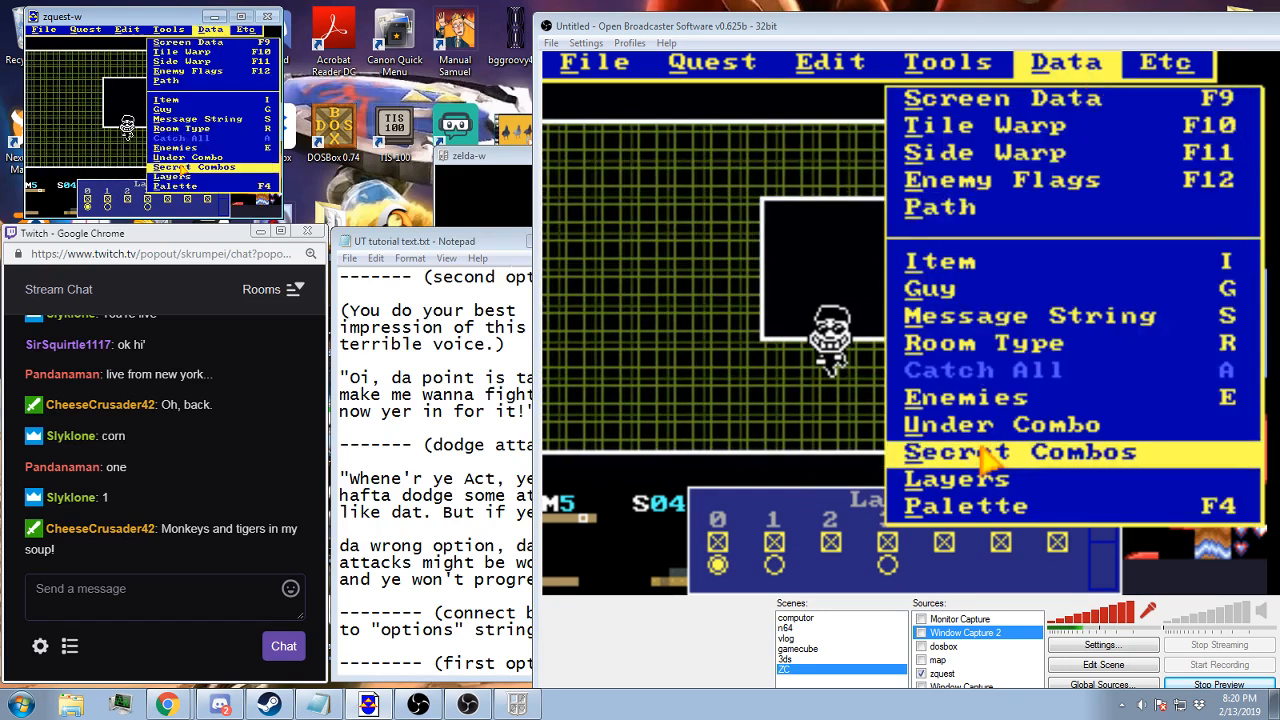
pyautogui.click(979, 478)
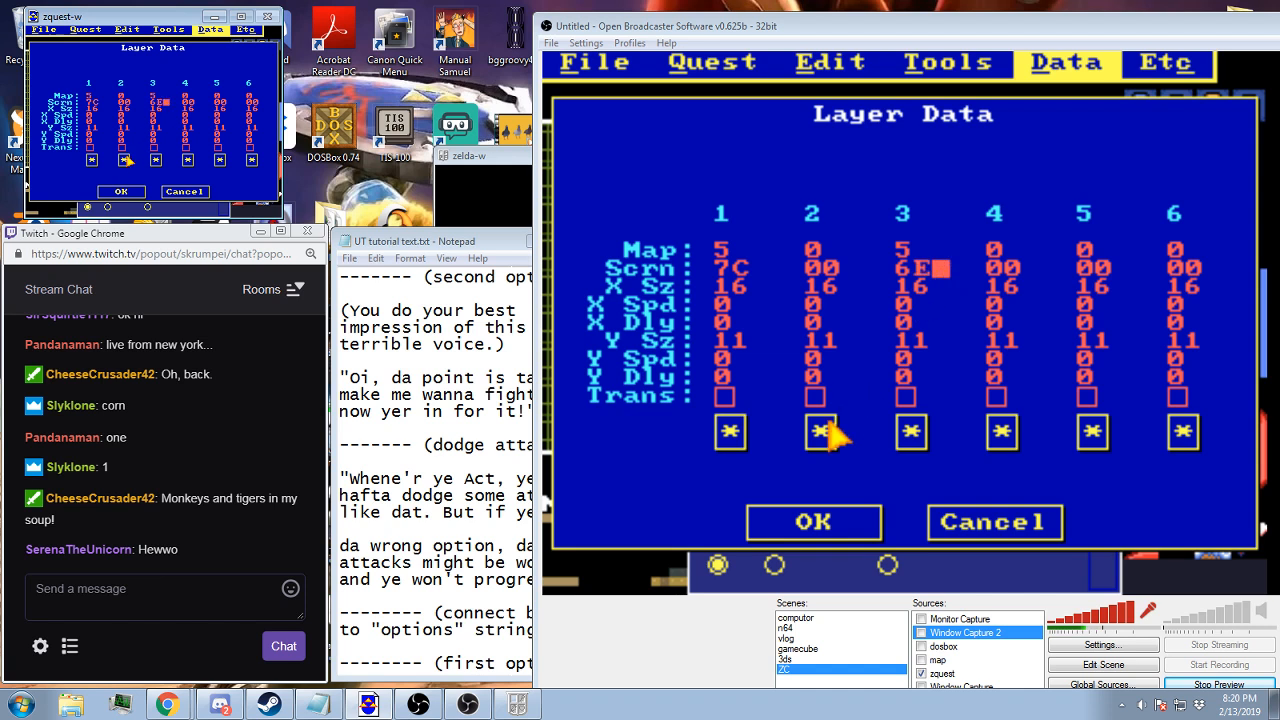
pyautogui.click(810, 520)
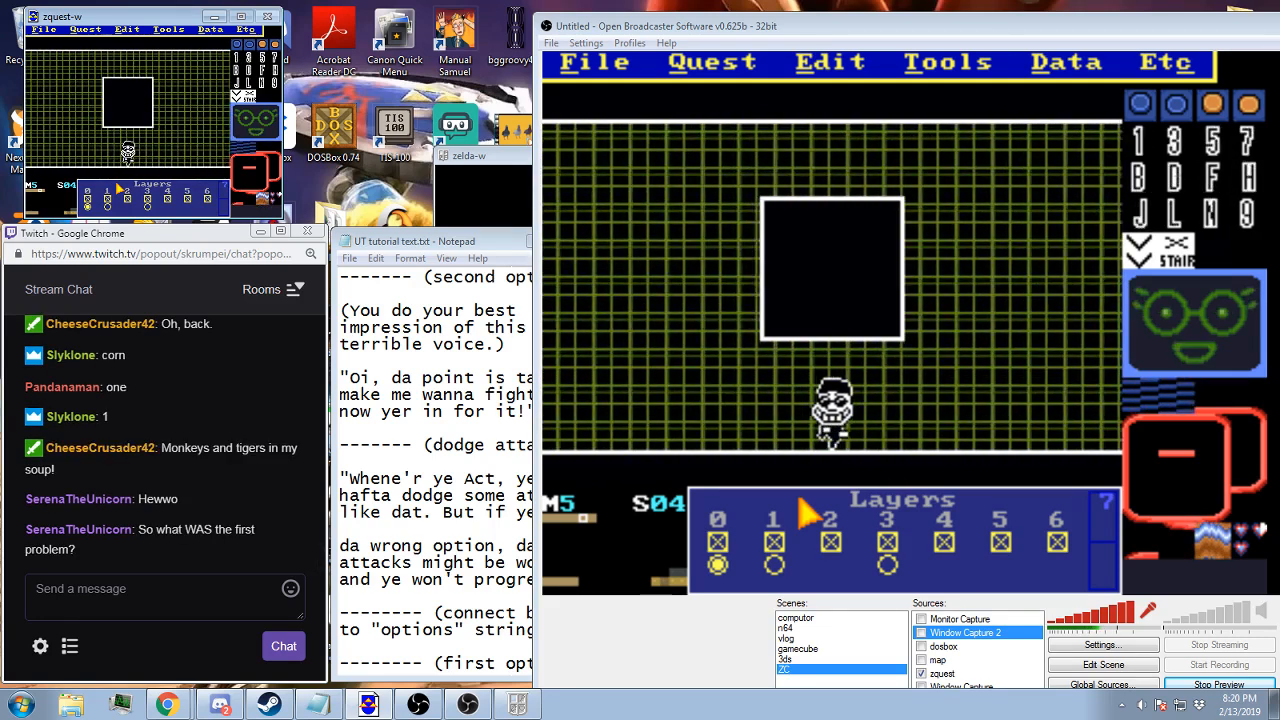
# Assign the message string starting "Whene'r ye Act, ye'll" to screen 05 and return to screen 04
pyautogui.press('Left')
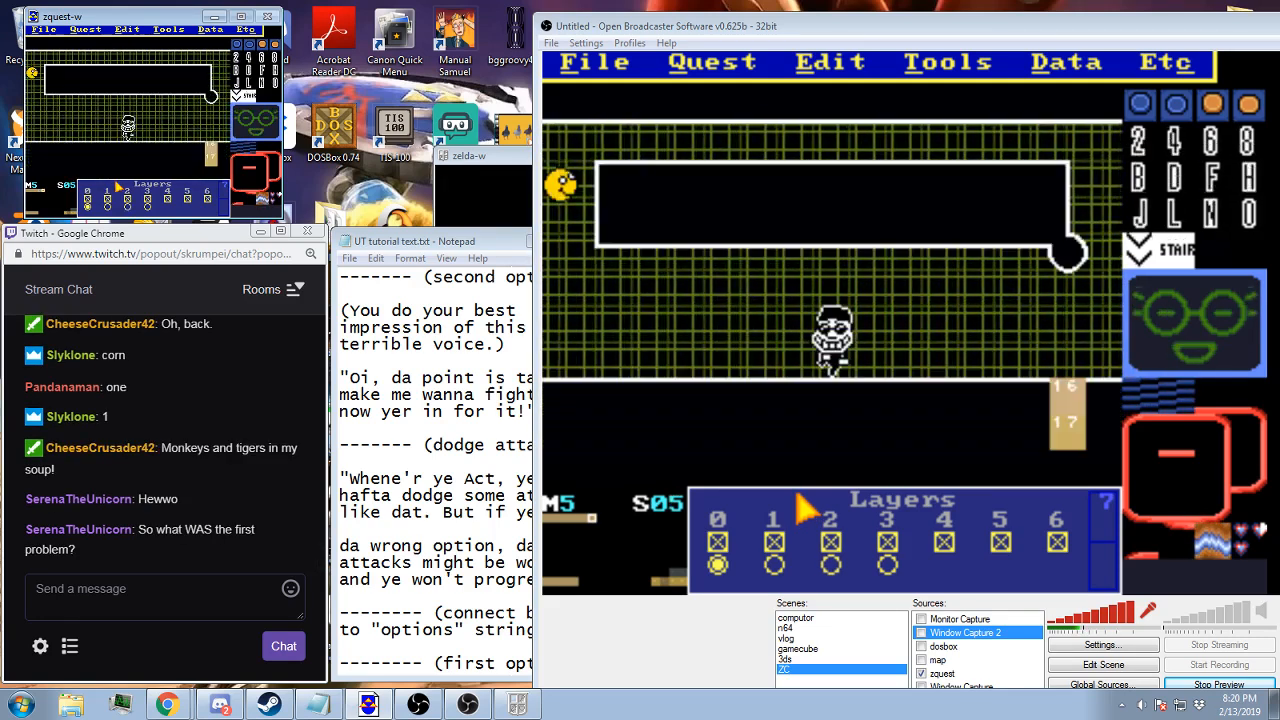
pyautogui.press('Right')
pyautogui.press('Right')
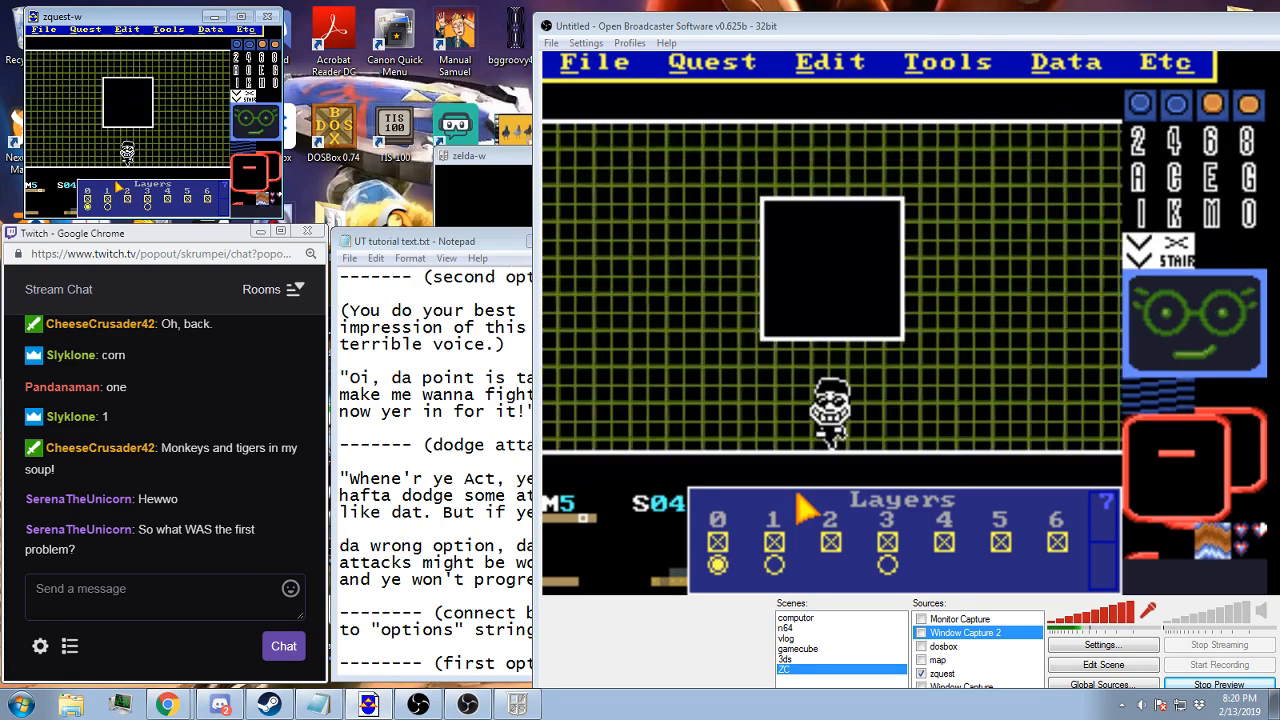
pyautogui.press('s')
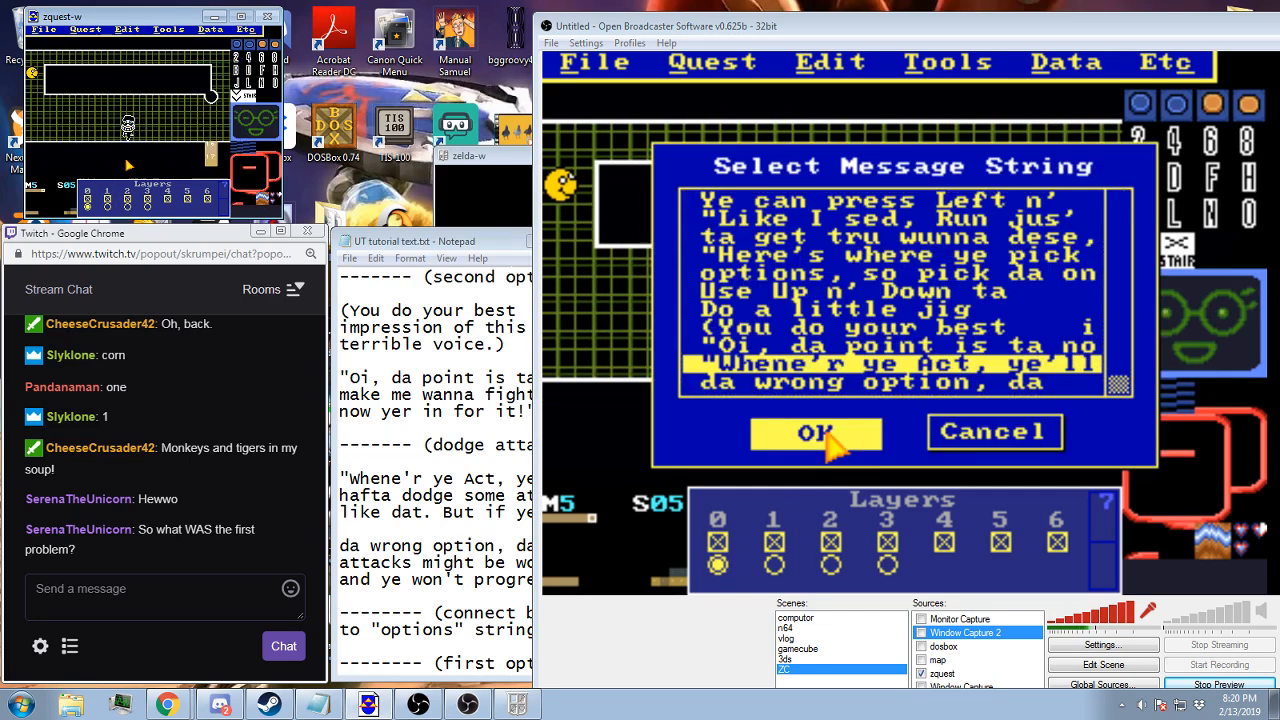
pyautogui.click(815, 433)
pyautogui.press('Left')
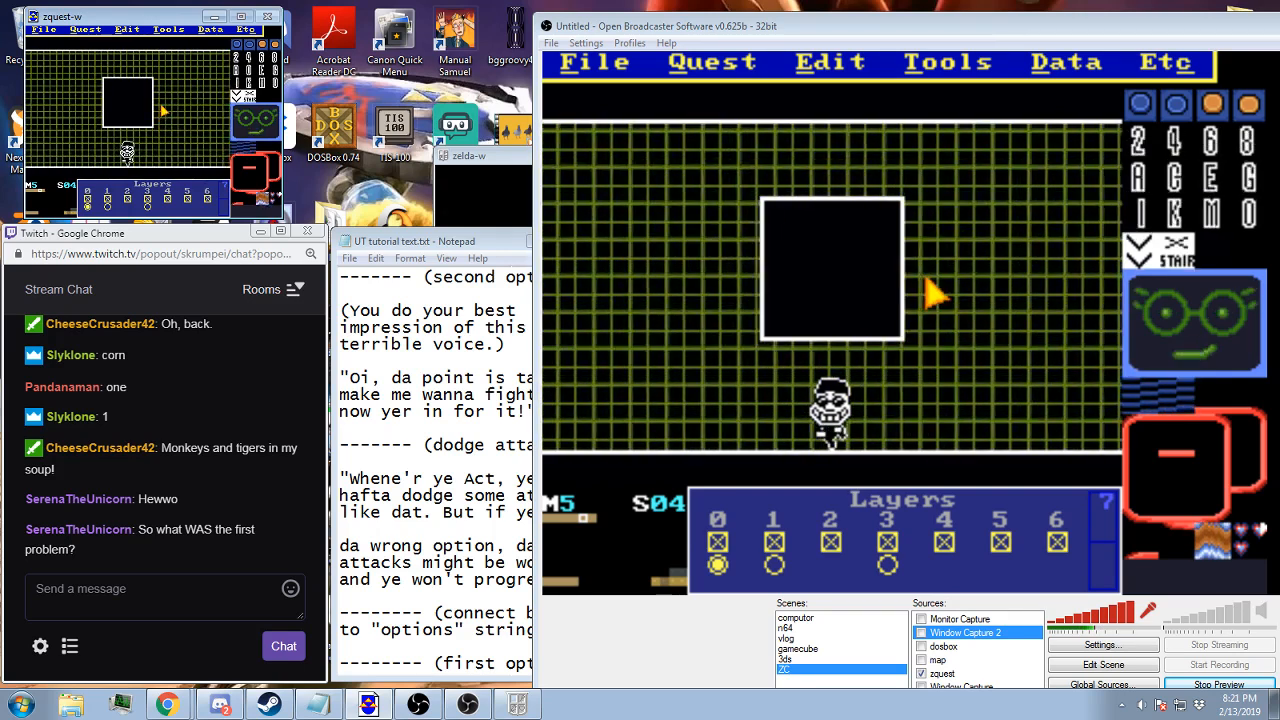
# Check the enemy list assigned to screen 04
pyautogui.click(1062, 62)
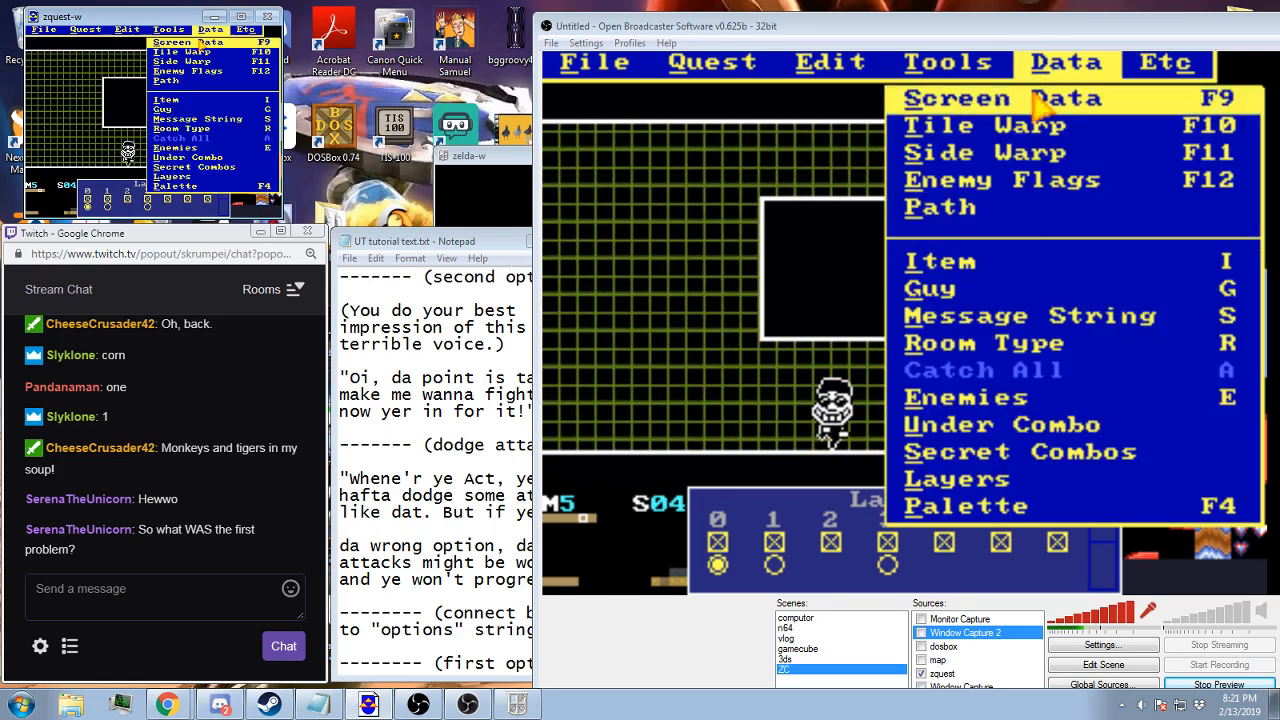
pyautogui.click(1180, 398)
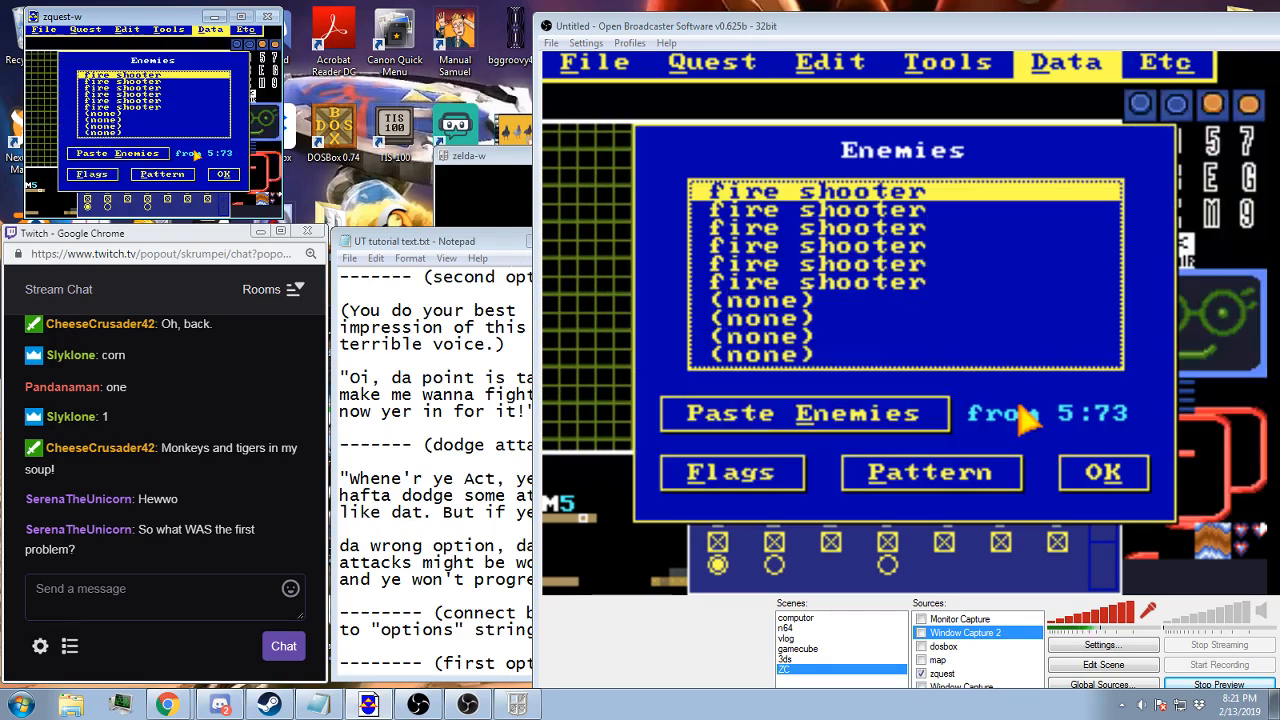
pyautogui.click(1104, 482)
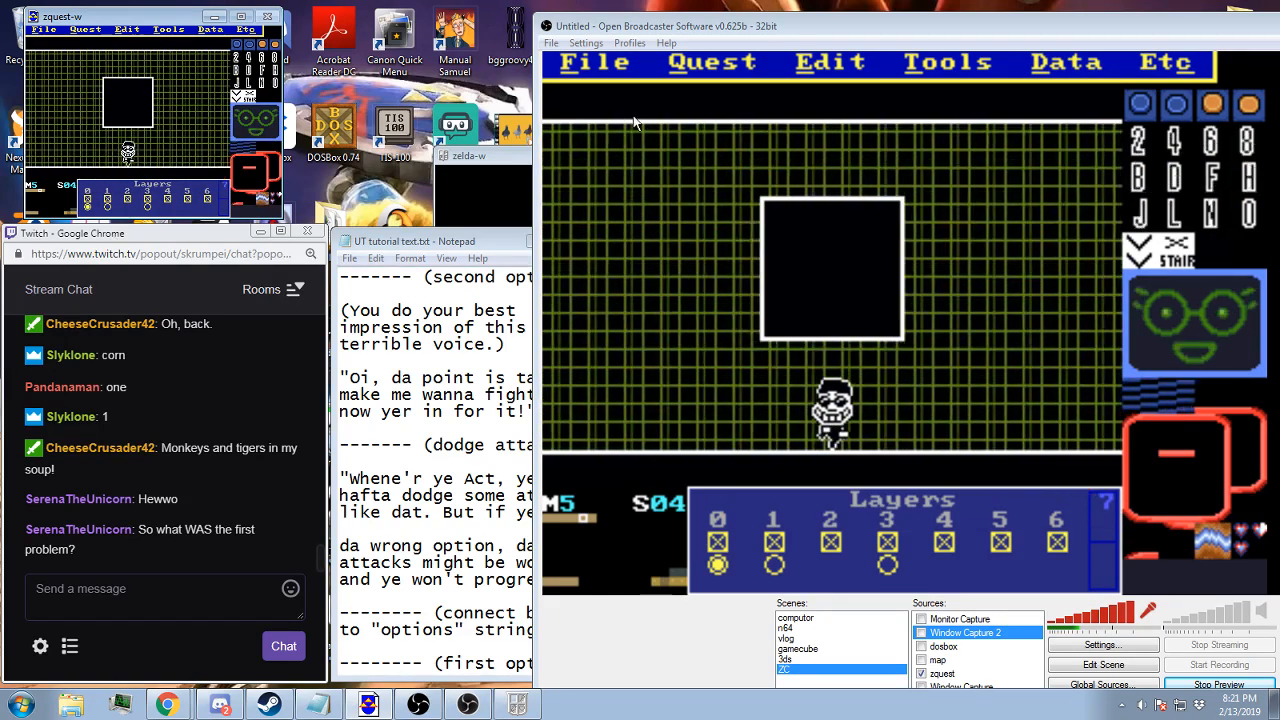
# Place an enemy 1 flag (37) in the black strip above the grid on screen 04, left of the box
pyautogui.click(830, 62)
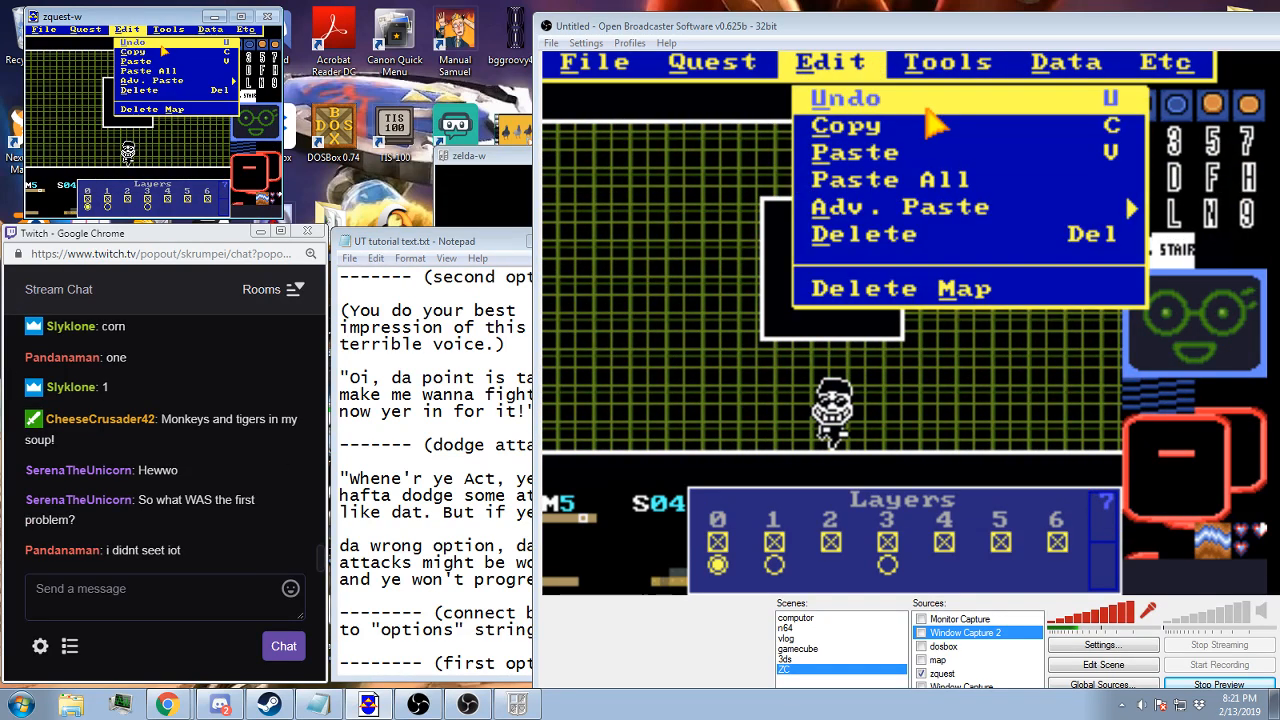
pyautogui.moveTo(946, 62)
pyautogui.click(900, 177)
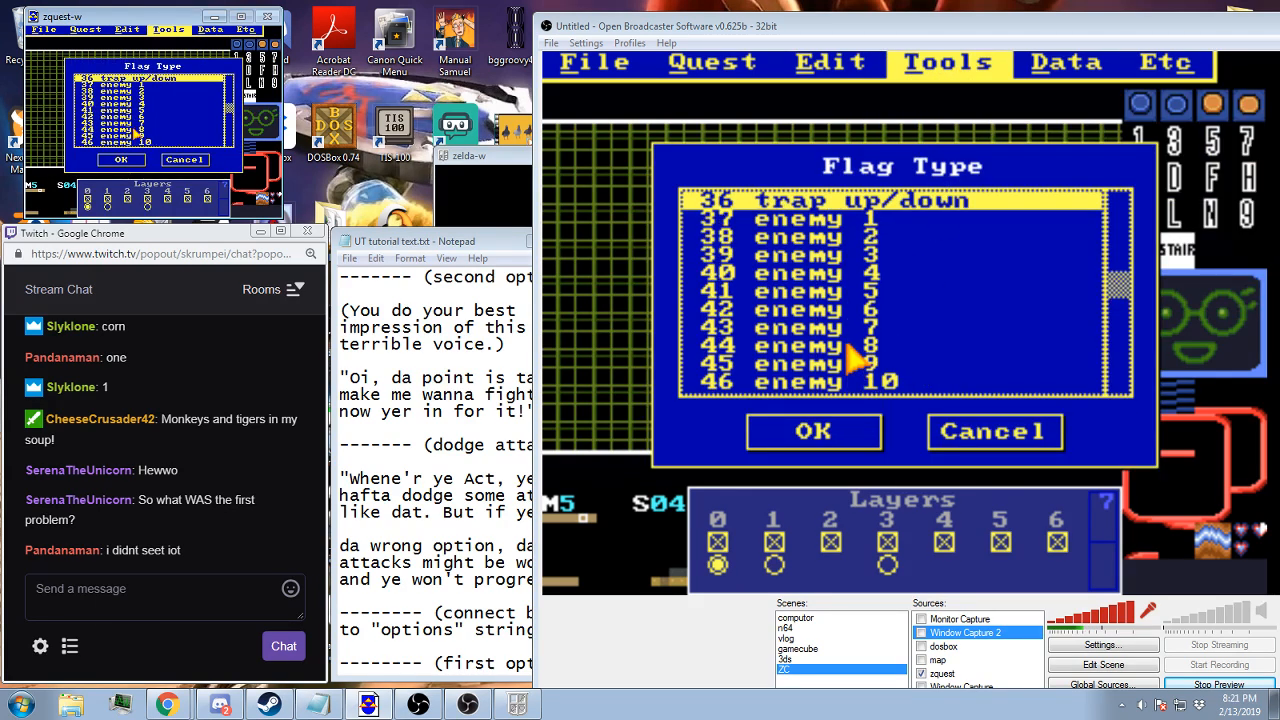
pyautogui.click(800, 428)
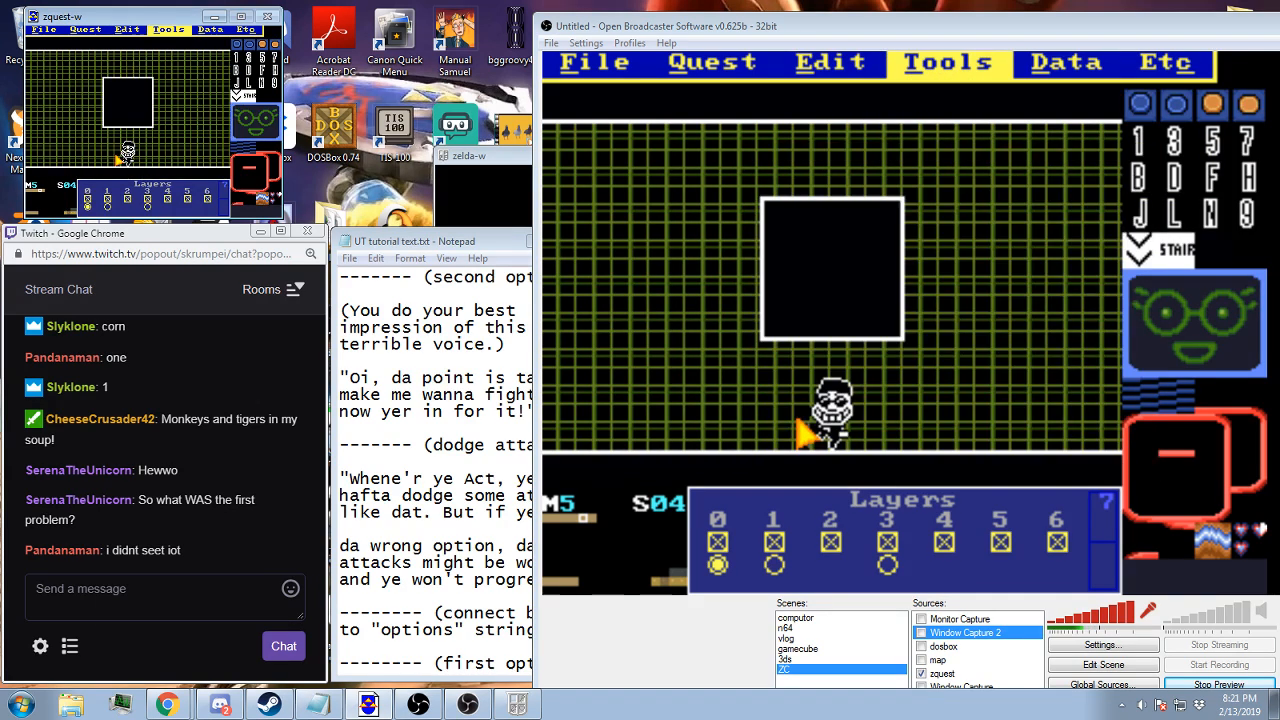
pyautogui.click(710, 112)
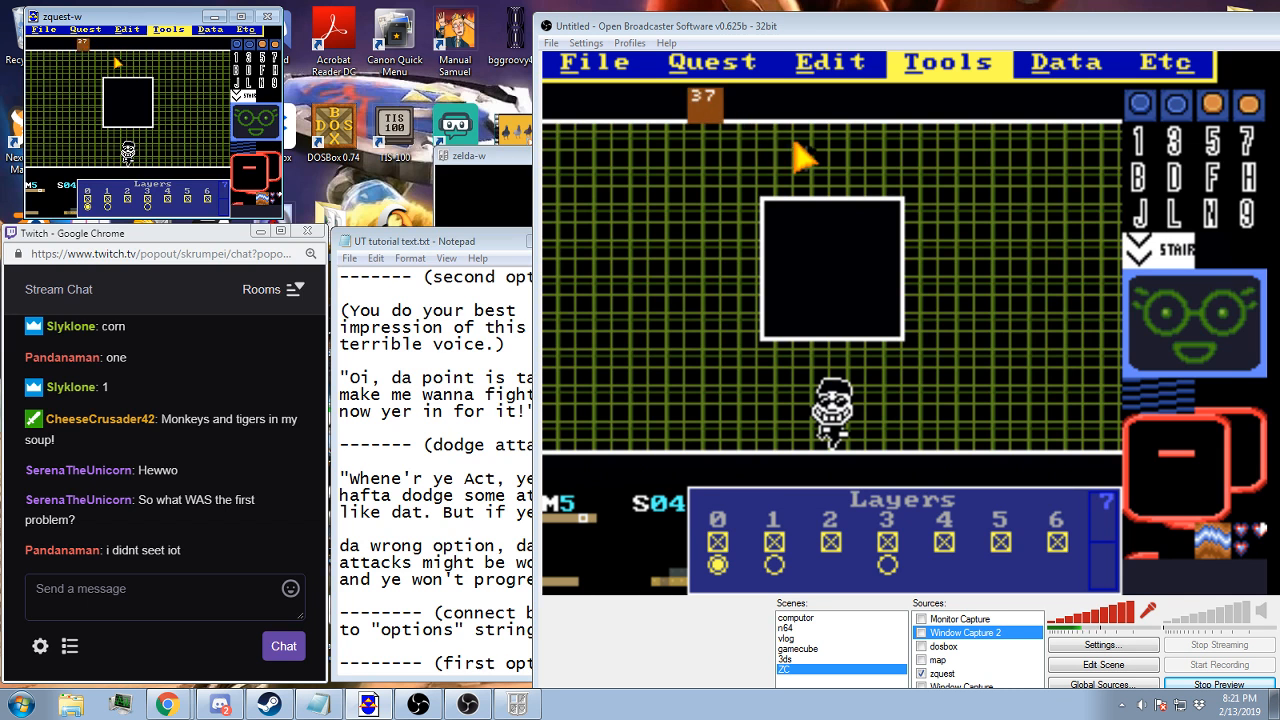
pyautogui.rightClick(122, 80)
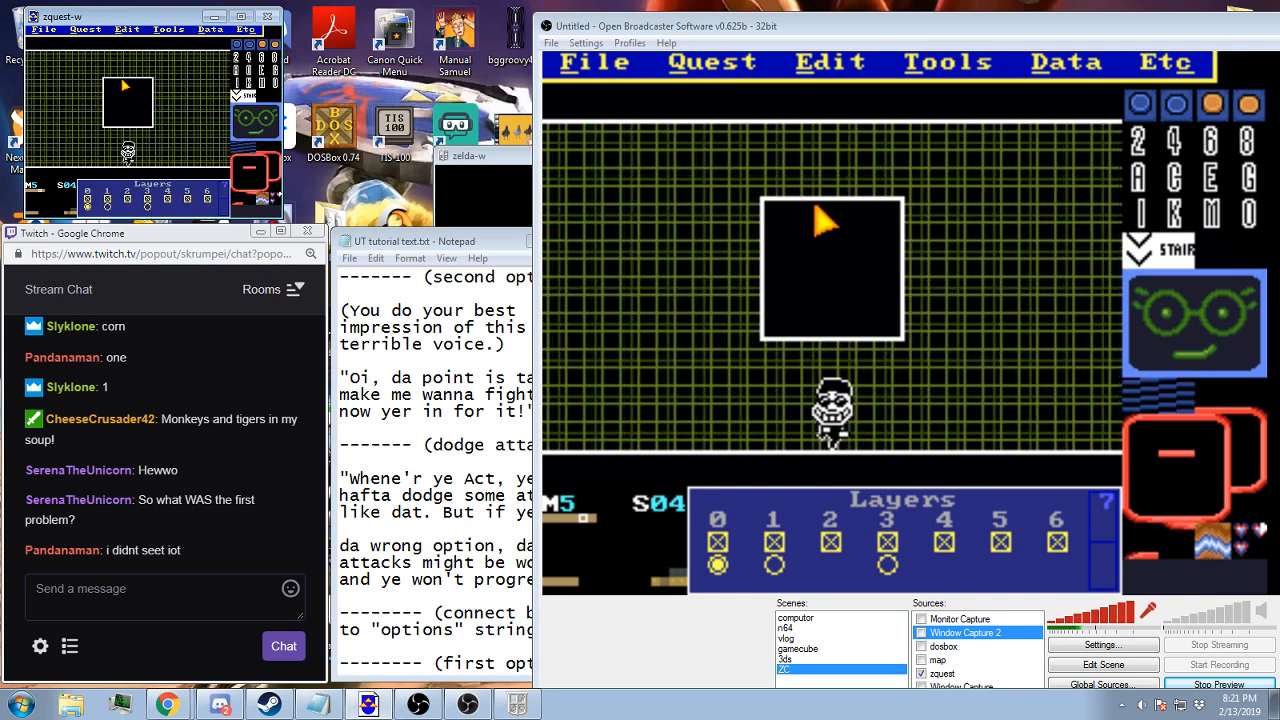
# Place flag 38 above the box's upper right corner and flag 39 on the grid to the lower right of the box
pyautogui.press('Tab')
pyautogui.press('Tab')
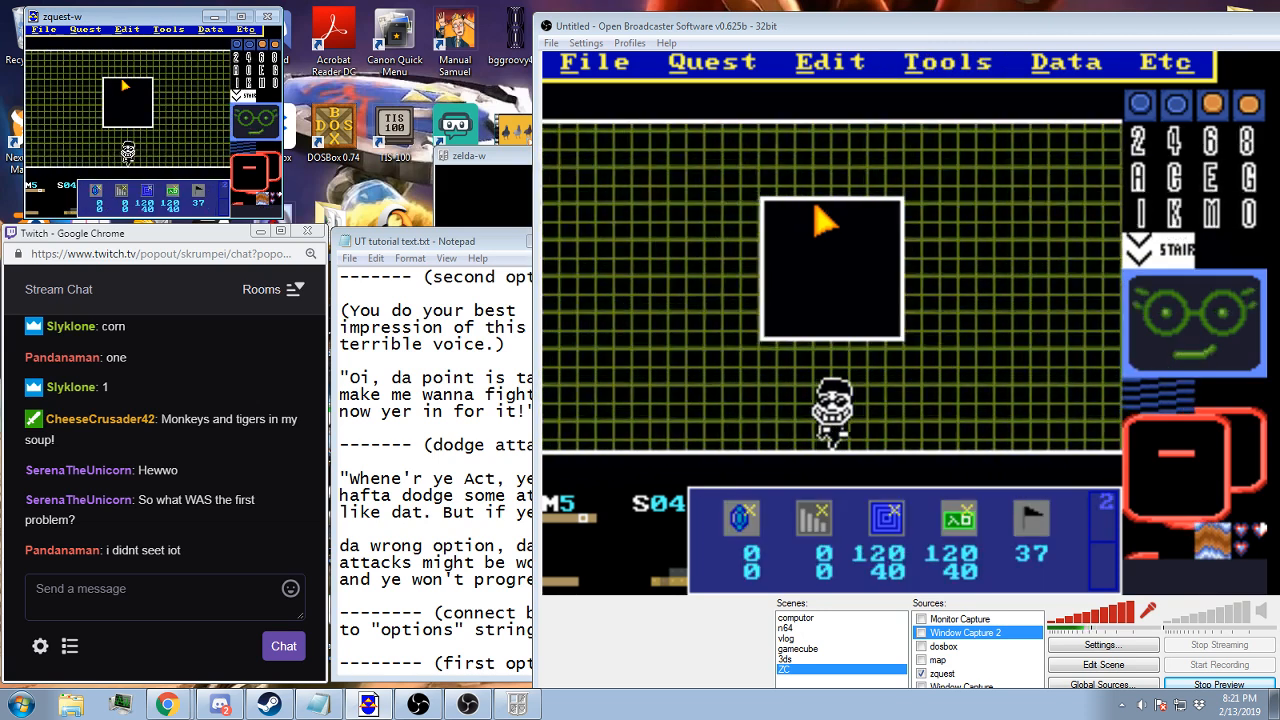
pyautogui.press('KP_Multiply')
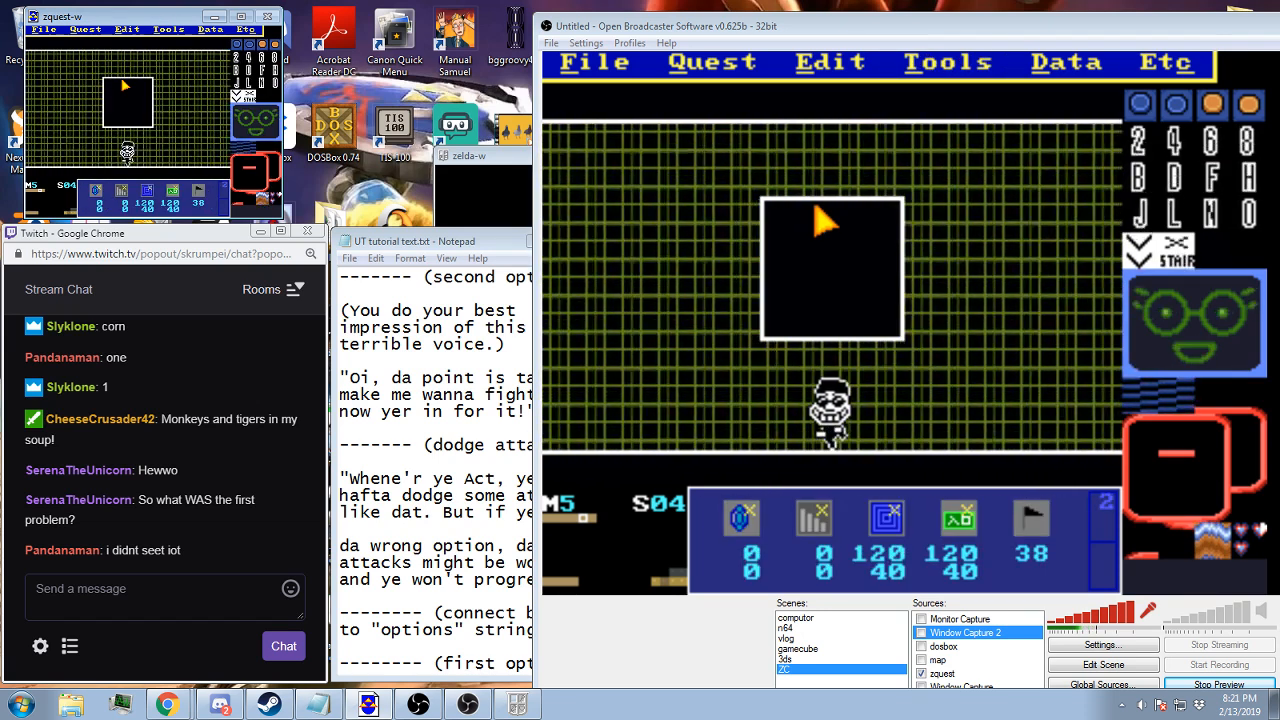
pyautogui.press('f')
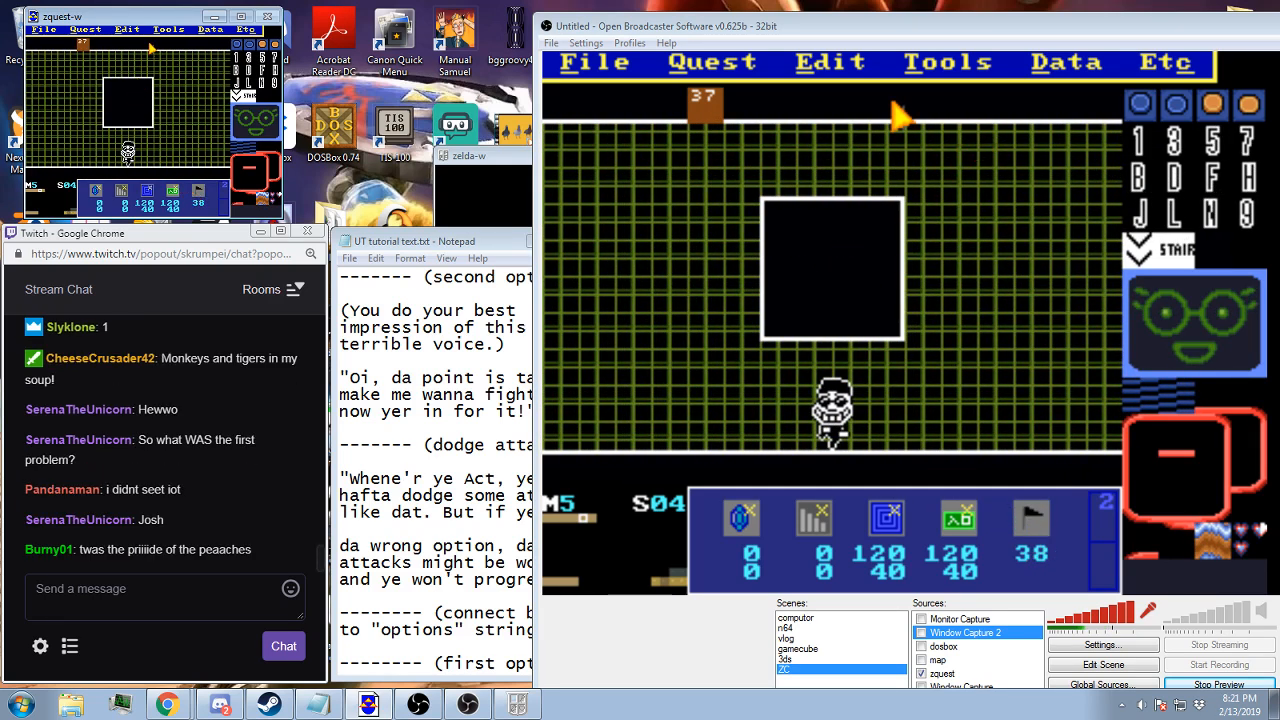
pyautogui.click(148, 57)
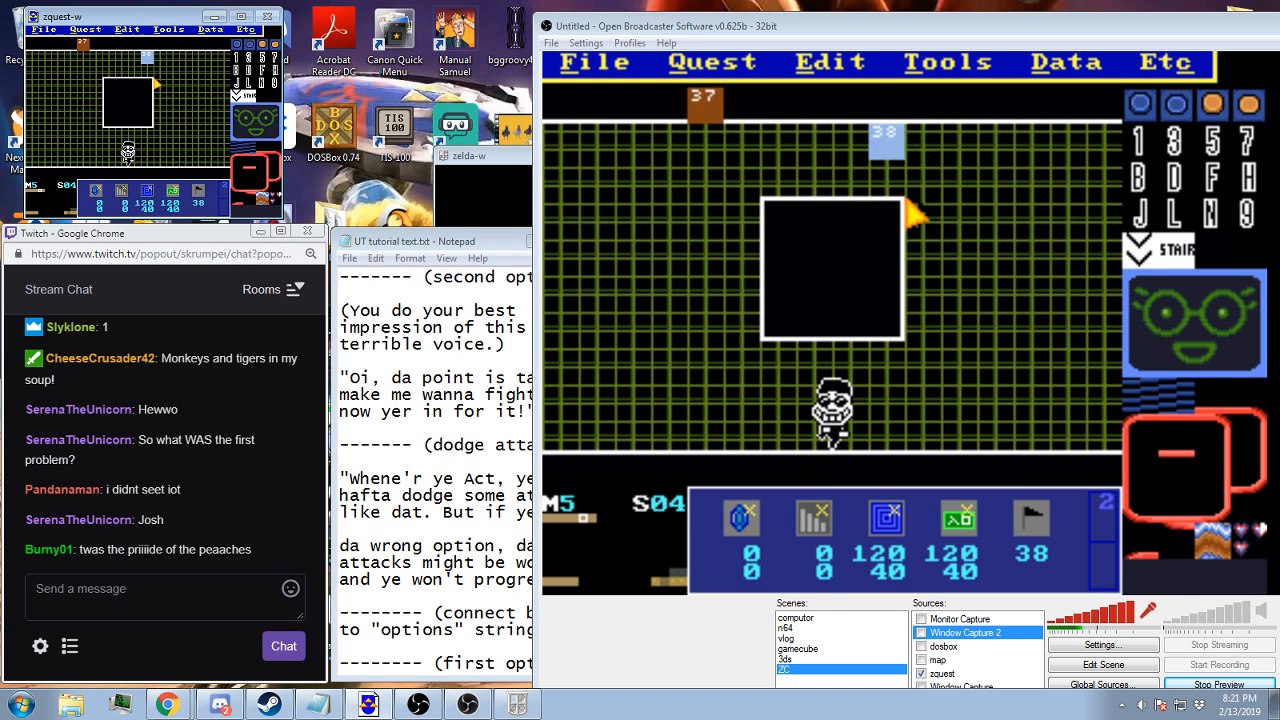
pyautogui.press('KP_Multiply')
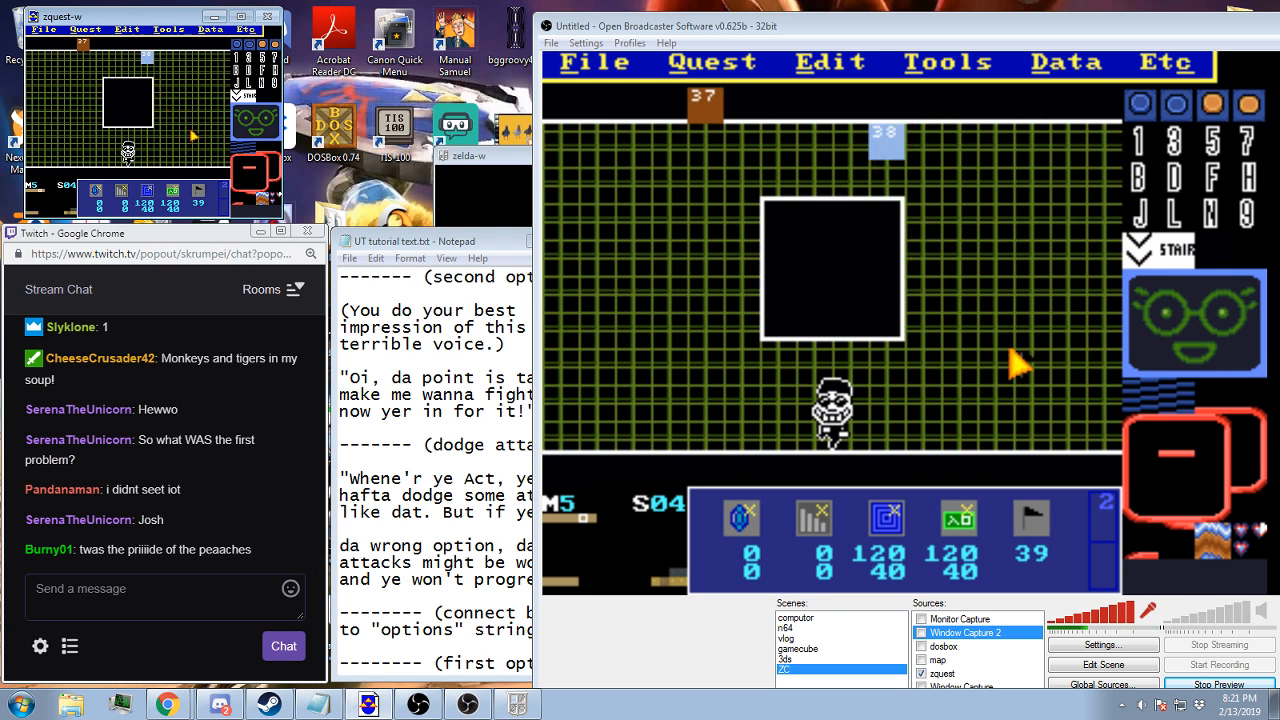
pyautogui.click(188, 133)
# Place flag 40 beside the boss figure, 41 below the grid's left part and 42 left of the box, and save BA3.qst
pyautogui.press('KP_Multiply')
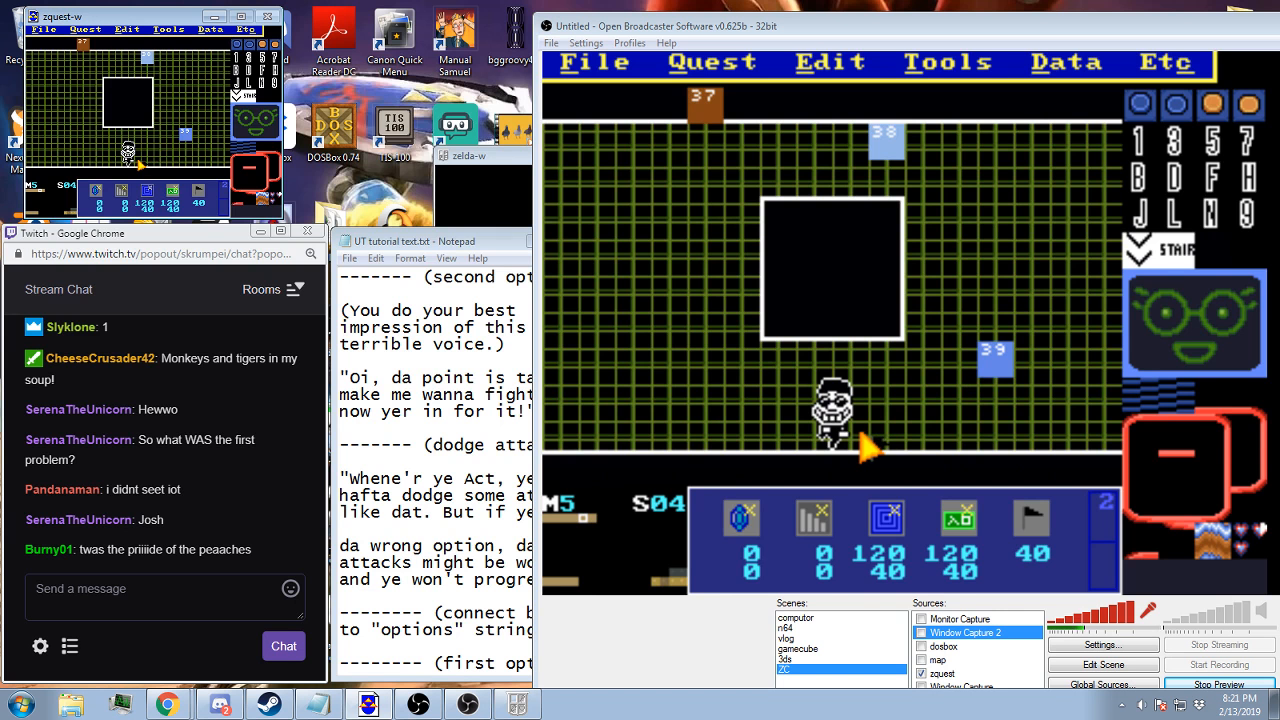
pyautogui.click(137, 161)
pyautogui.press('KP_Multiply')
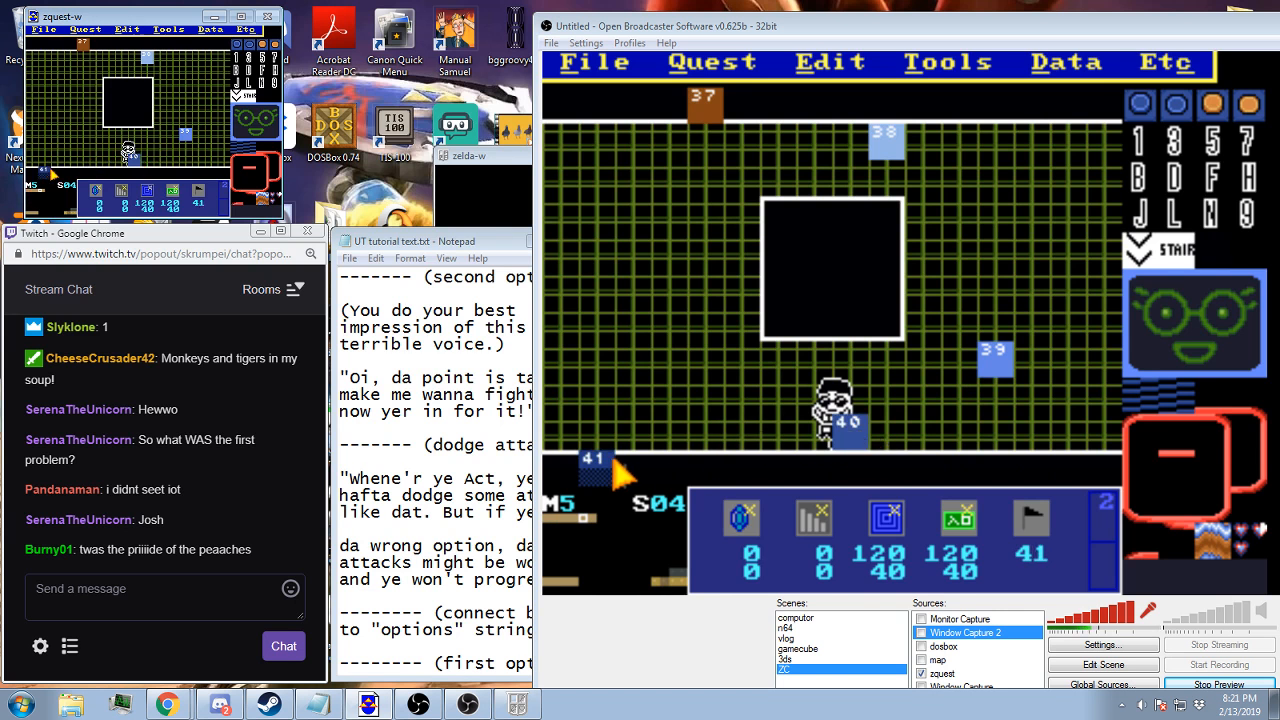
pyautogui.press('KP_Multiply')
pyautogui.click(67, 94)
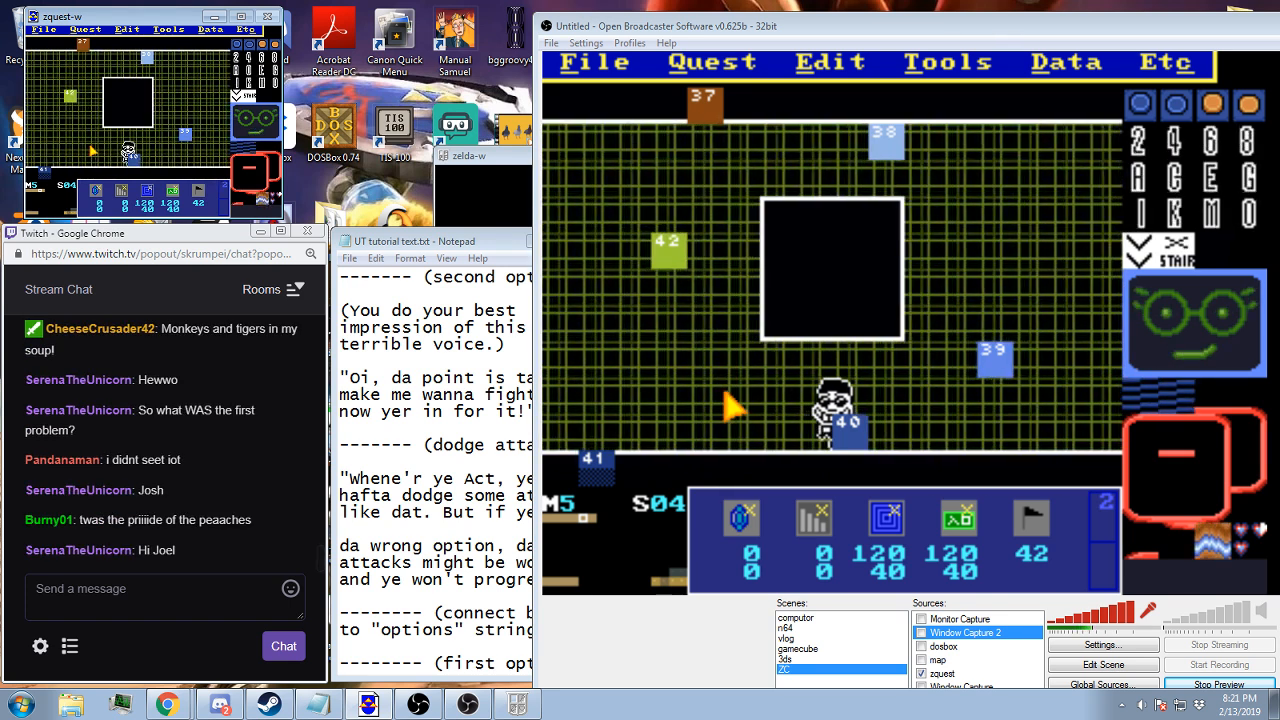
pyautogui.press('F2')
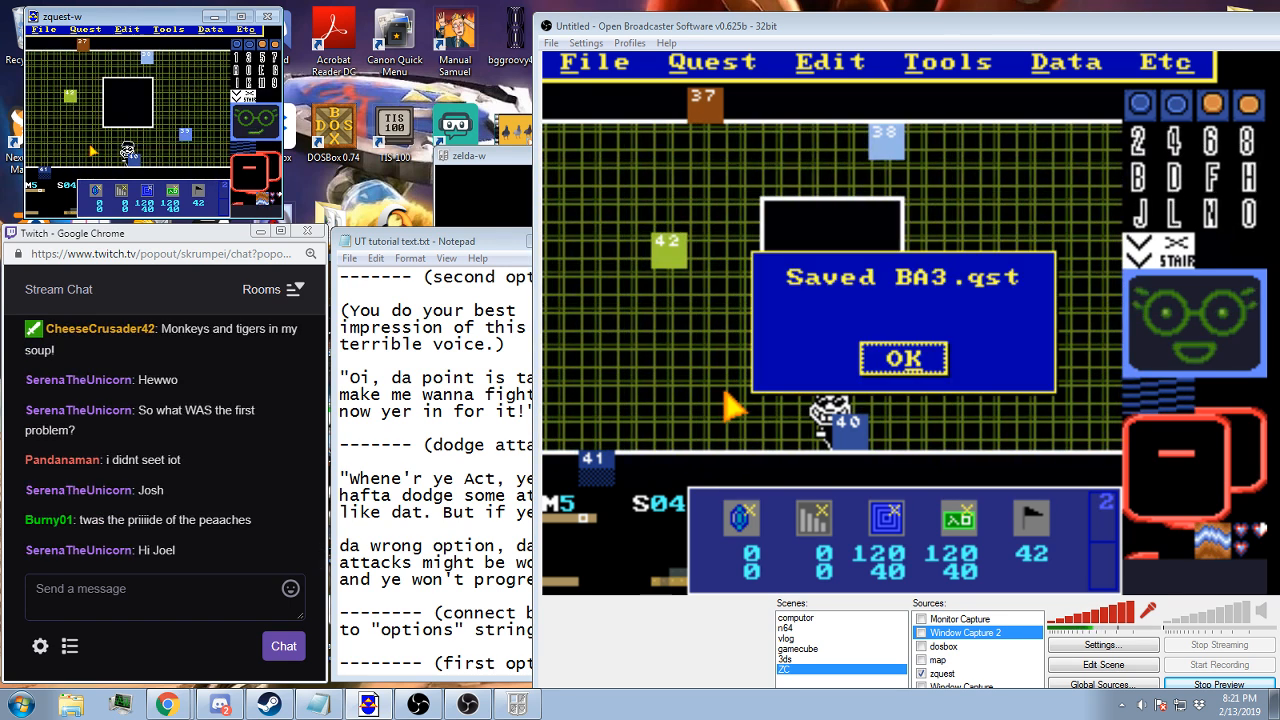
pyautogui.press('Return')
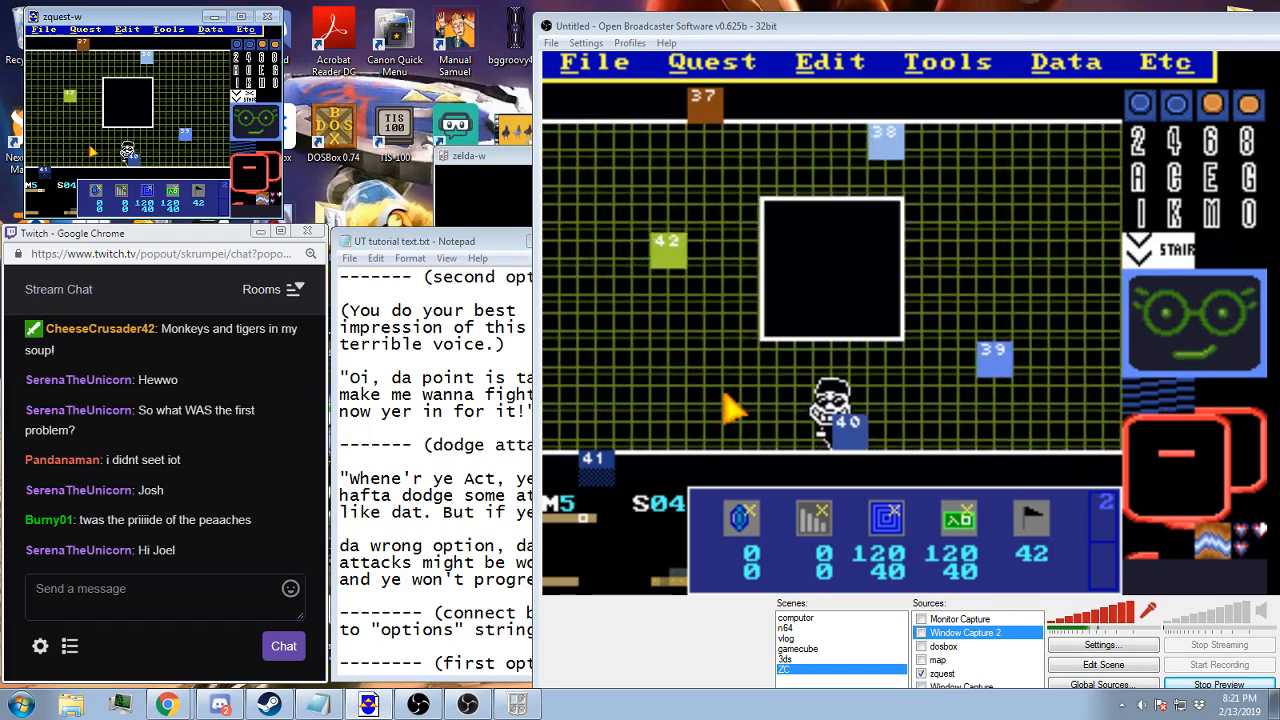
# Compare the side warp settings of screens 04 and 73 on map 5, including destination screen and triggers
pyautogui.press('F11')
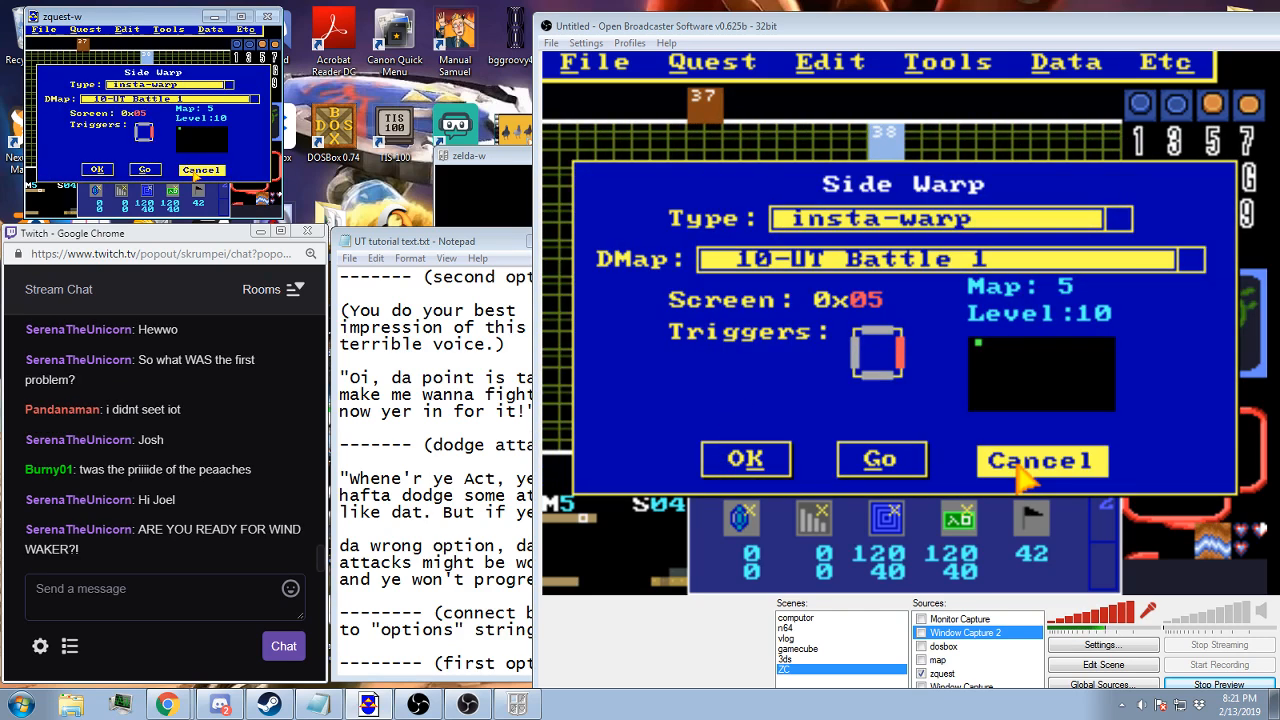
pyautogui.click(198, 172)
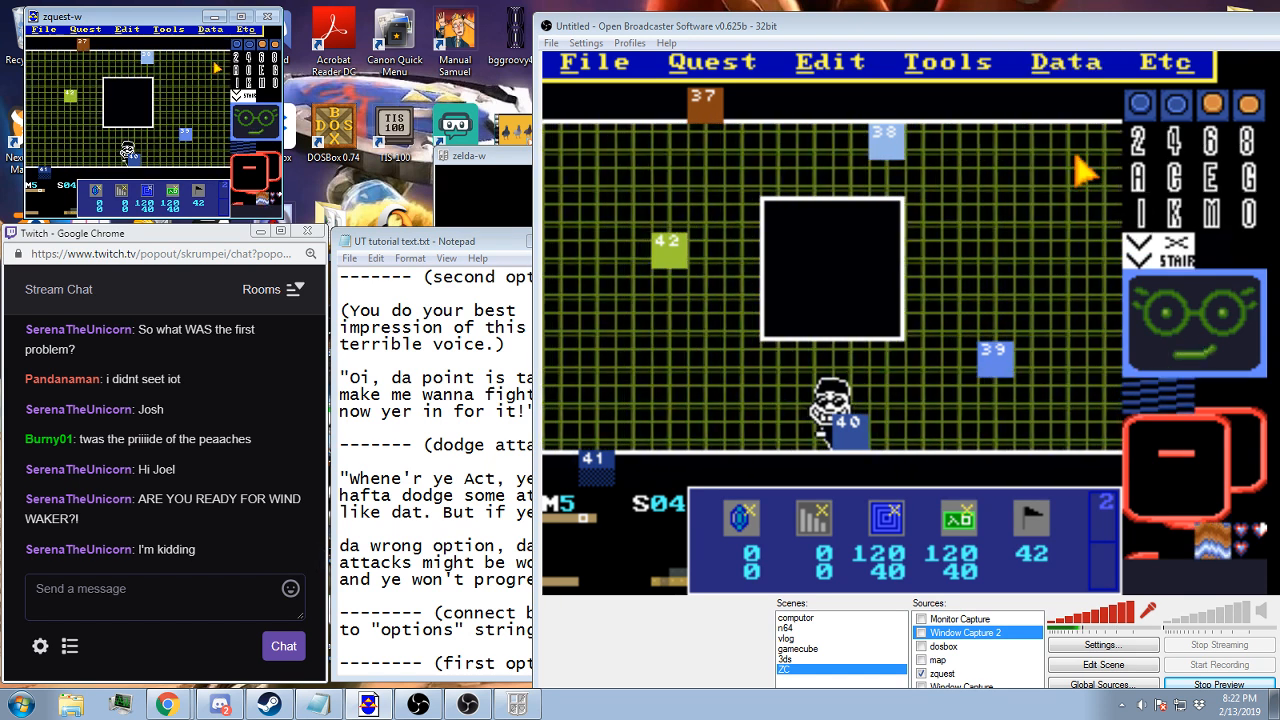
pyautogui.press('Left')
pyautogui.press('Down')
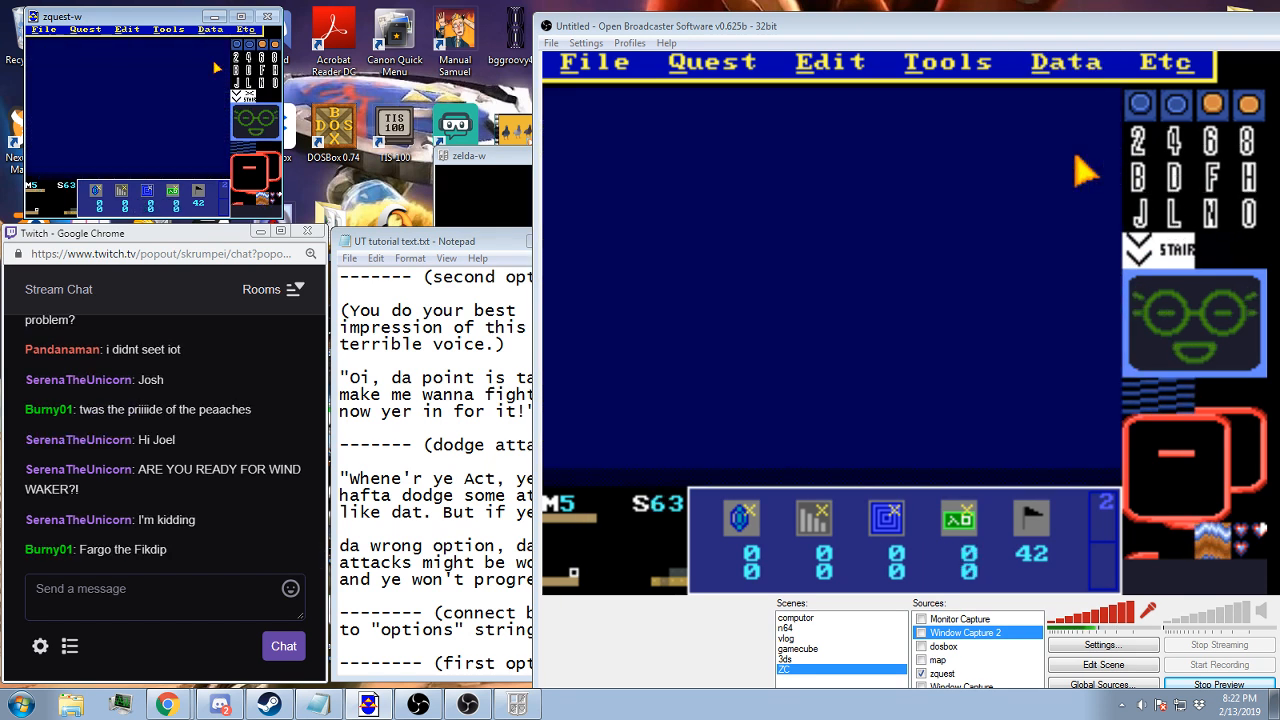
pyautogui.press('Down')
pyautogui.click(1065, 62)
pyautogui.click(1034, 152)
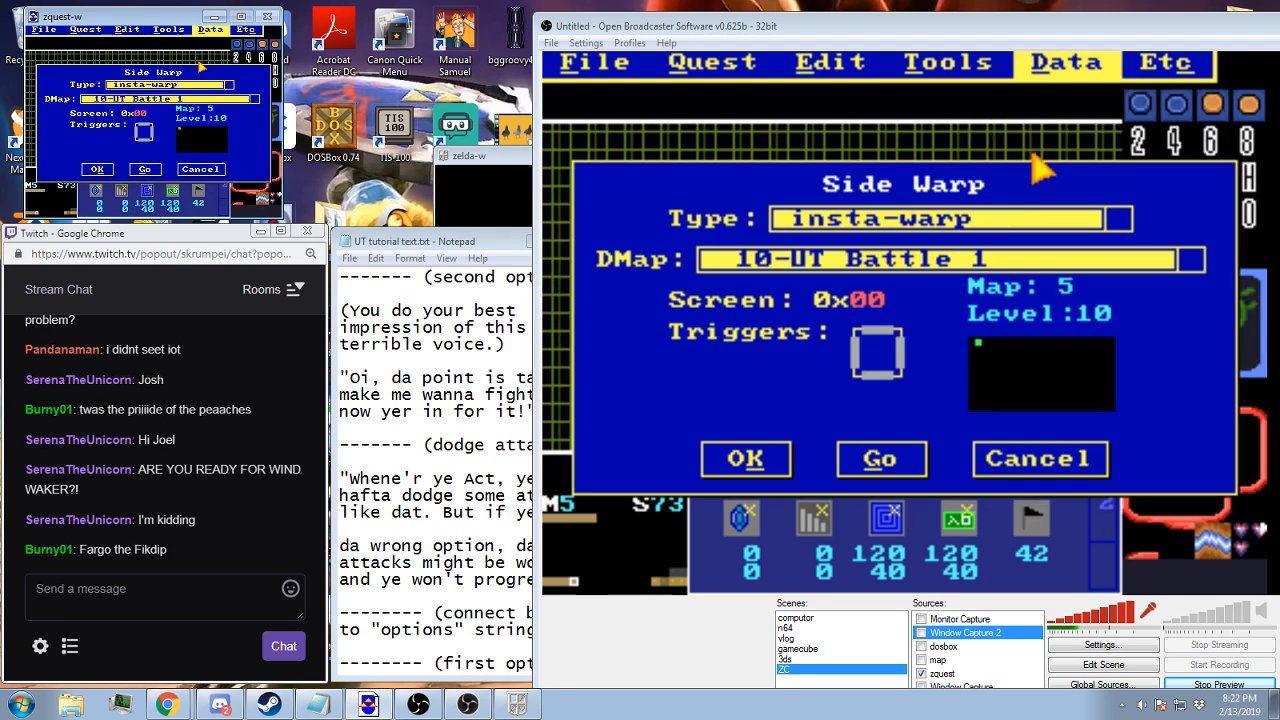
pyautogui.click(777, 455)
pyautogui.press('Up')
pyautogui.press('Up')
pyautogui.press('Up')
pyautogui.press('Up')
pyautogui.press('Up')
pyautogui.press('Up')
pyautogui.press('Up')
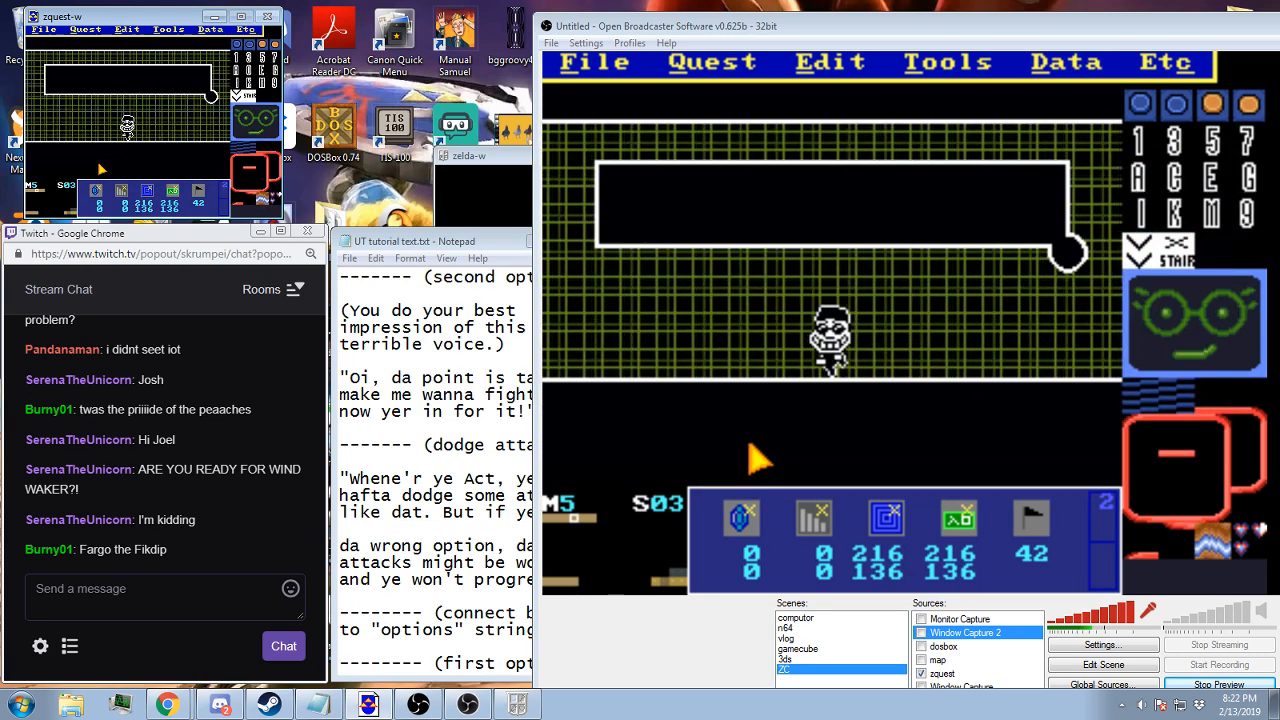
pyautogui.press('Right')
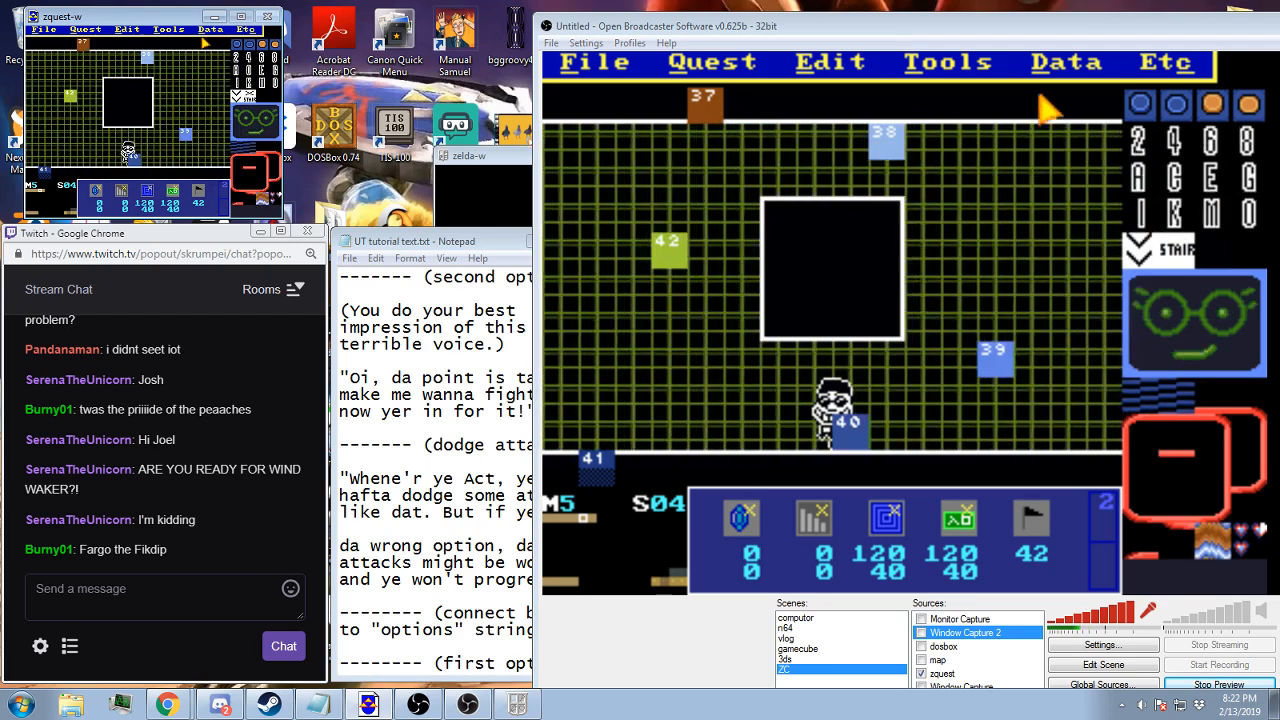
pyautogui.click(1065, 62)
pyautogui.click(1022, 172)
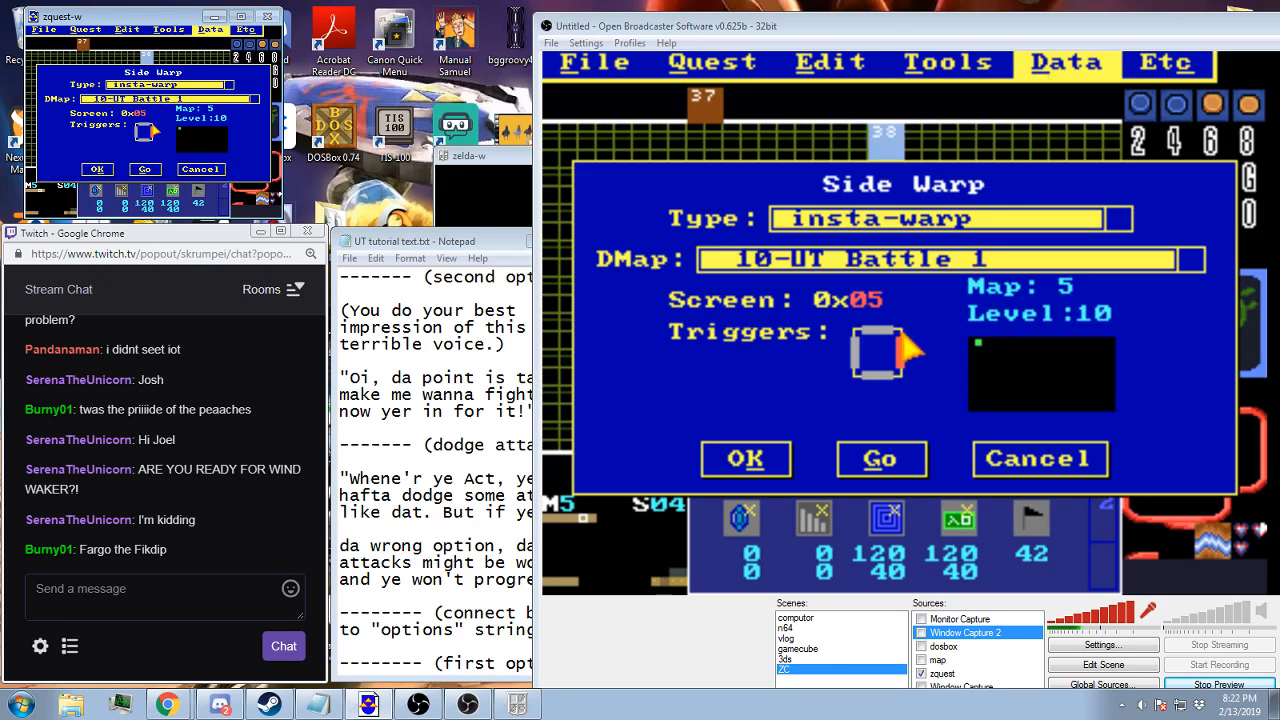
pyautogui.click(745, 459)
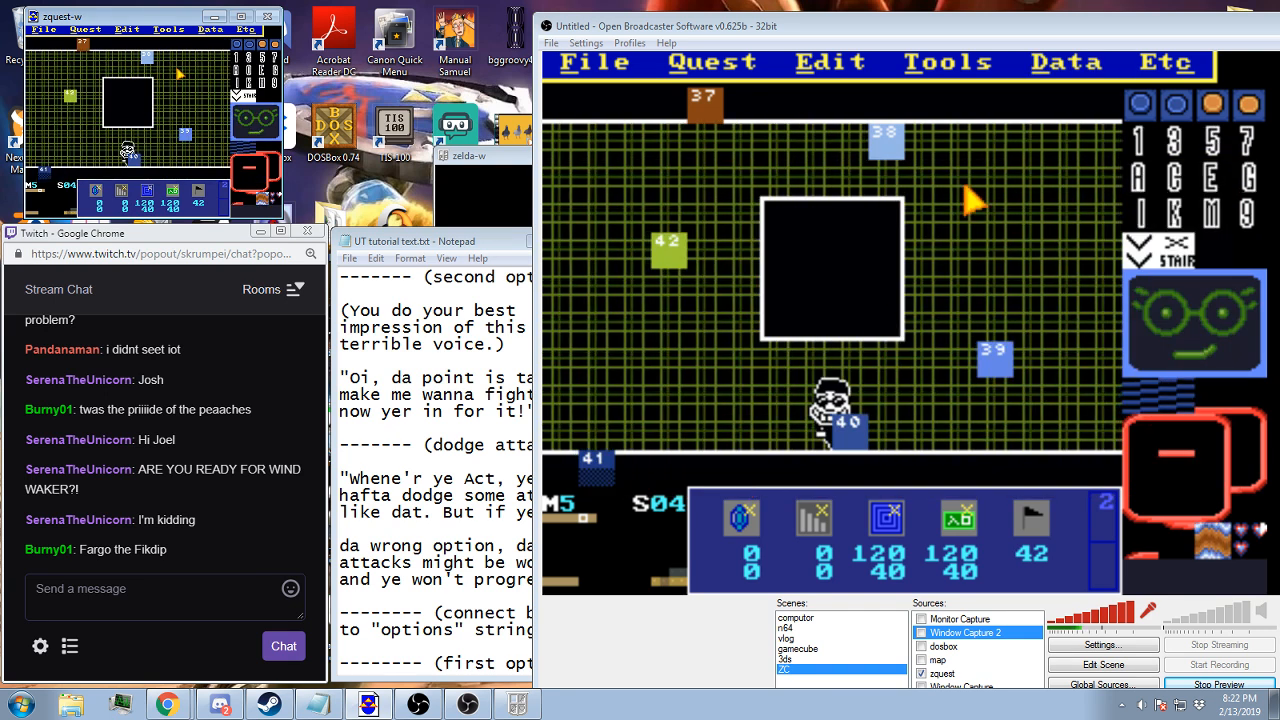
# Examine the screen data of screen 04, including its timed warp tics, and look over the preceding screens of map 5
pyautogui.click(1050, 62)
pyautogui.click(1040, 100)
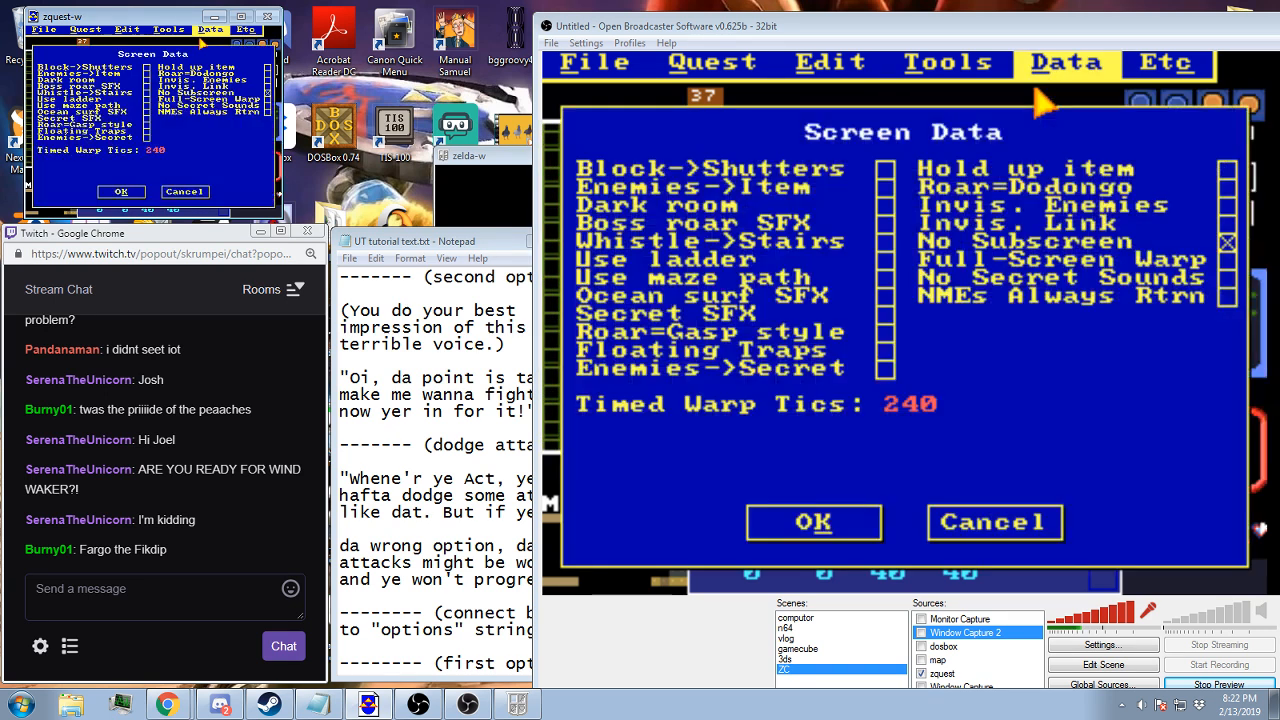
pyautogui.click(805, 522)
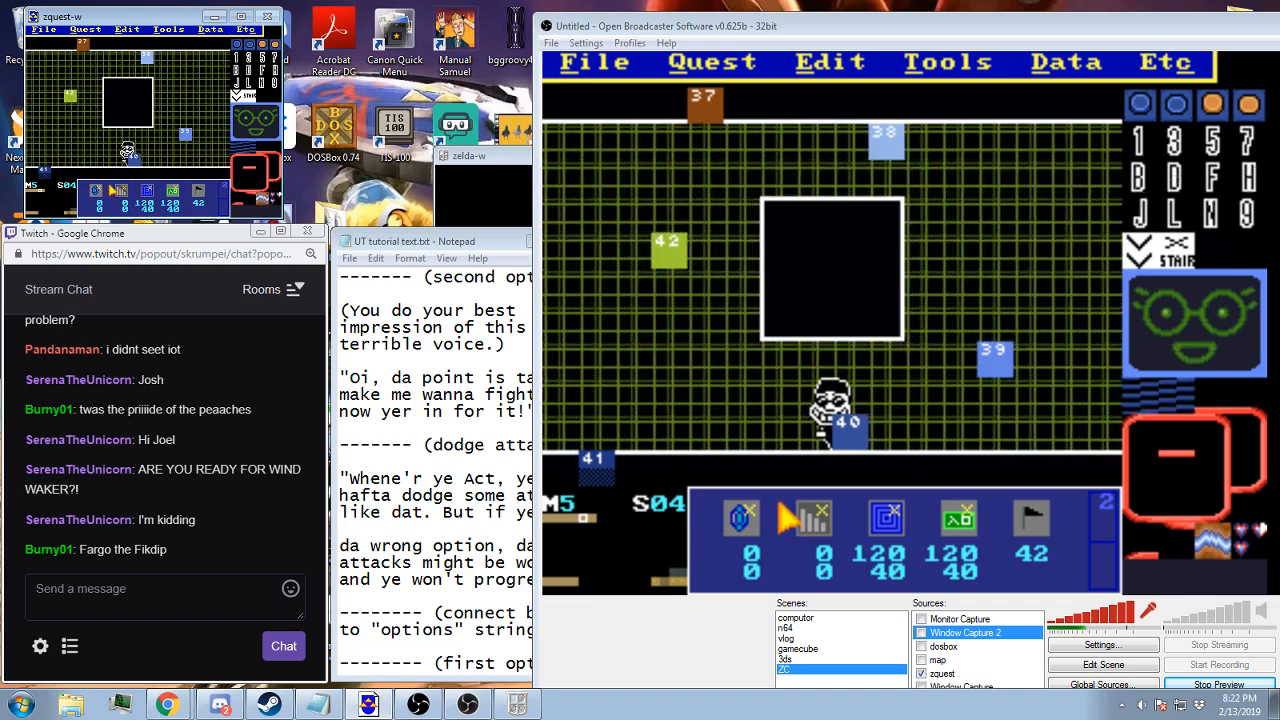
pyautogui.press('Left')
pyautogui.press('Left')
pyautogui.press('Left')
pyautogui.press('Left')
pyautogui.press('Right')
pyautogui.press('Right')
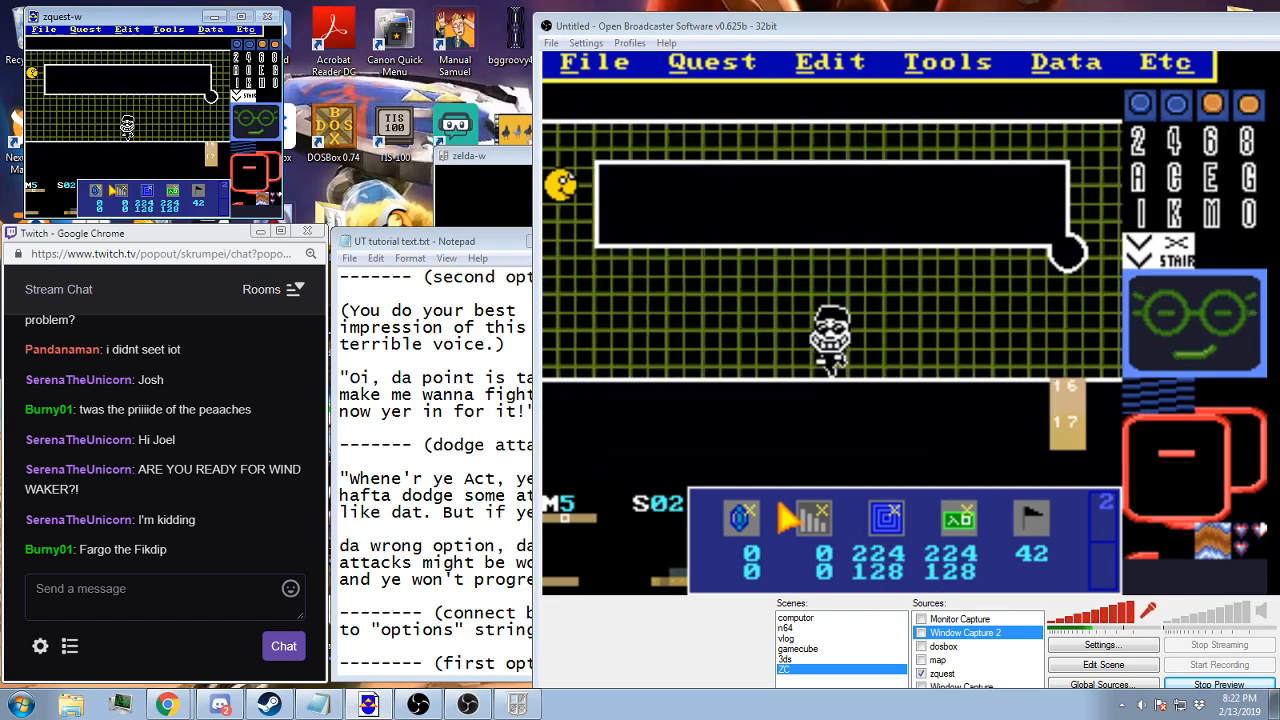
pyautogui.press('Right')
pyautogui.press('Right')
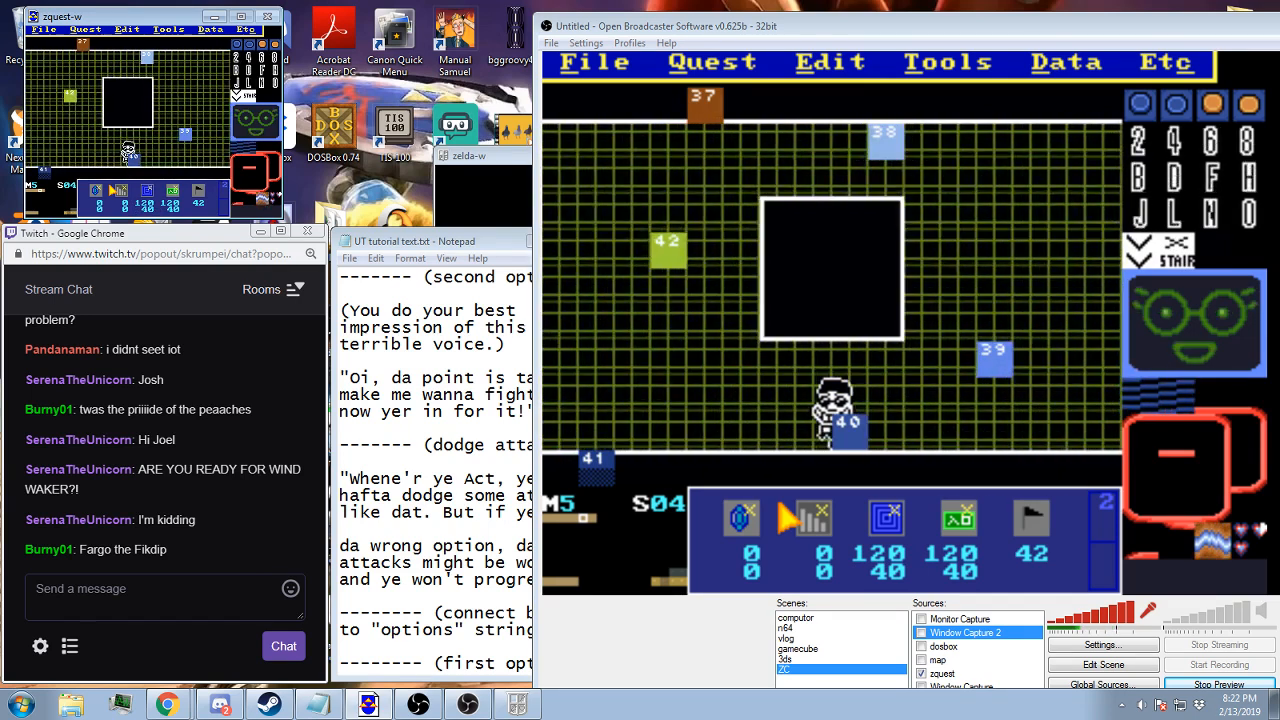
pyautogui.click(210, 29)
pyautogui.click(212, 42)
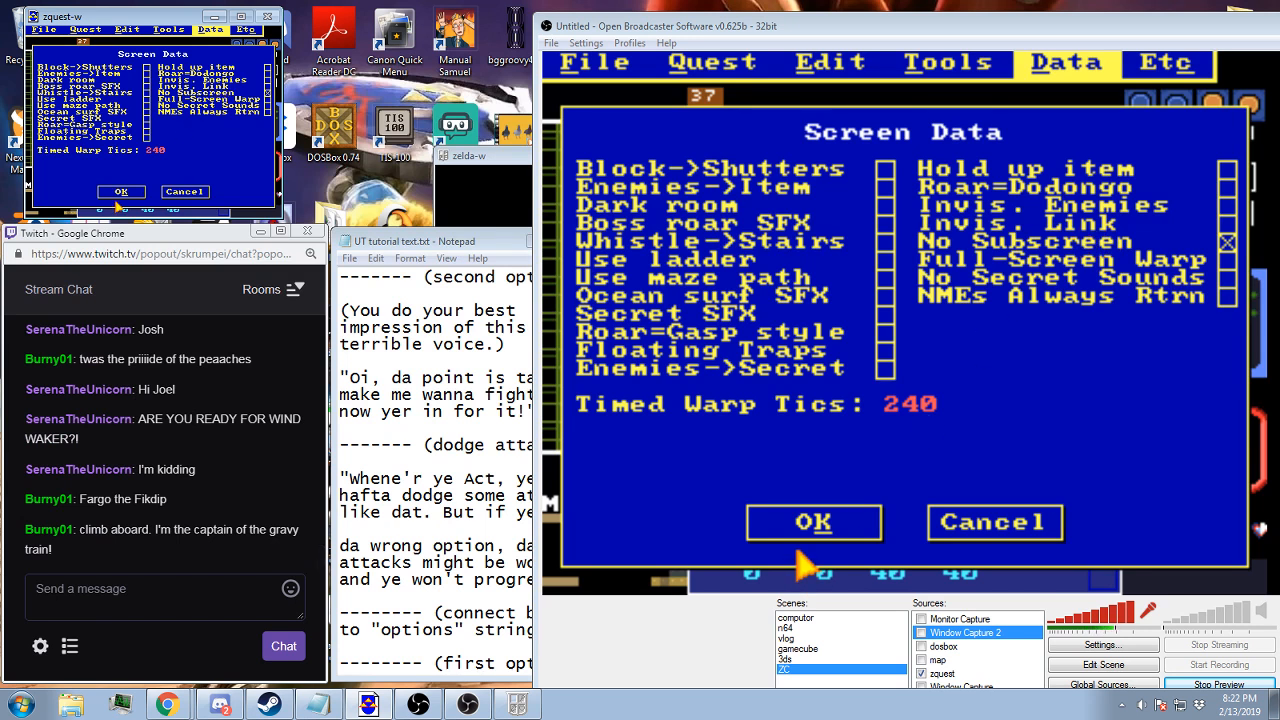
pyautogui.click(119, 192)
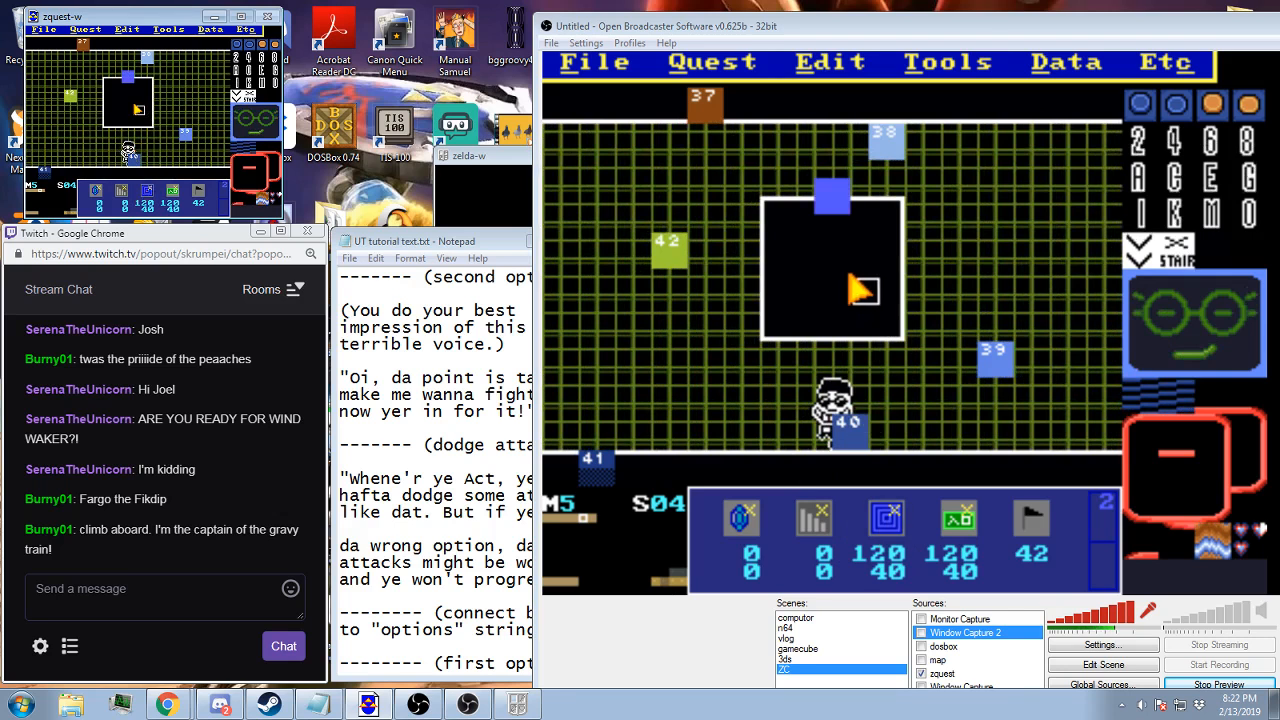
# Move screen 04's blue square to 120, 72 inside the box and its green square to the same spot
pyautogui.click(127, 101)
pyautogui.click(175, 192)
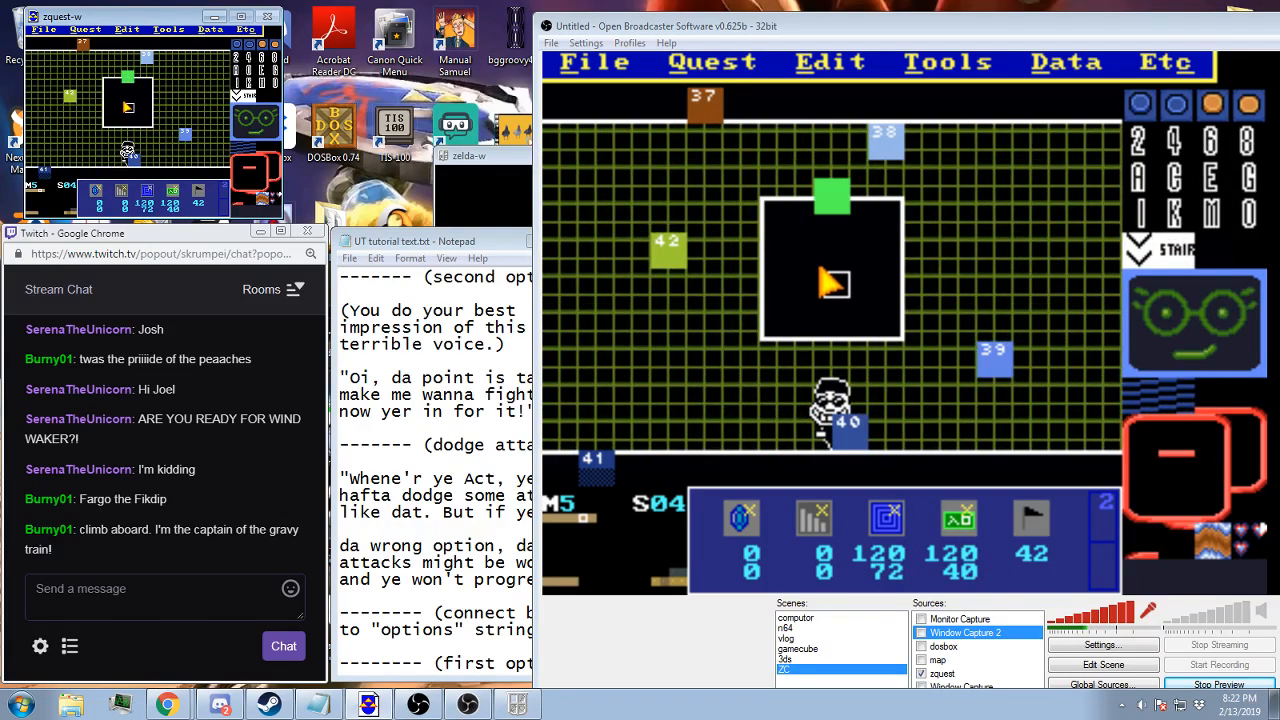
pyautogui.click(125, 101)
# On screen 73, move the blue square to 120, 72 inside the box and the green square to the same spot
pyautogui.press('Down')
pyautogui.press('Down')
pyautogui.press('Down')
pyautogui.press('Down')
pyautogui.press('Down')
pyautogui.press('Down')
pyautogui.press('Down')
pyautogui.press('Down')
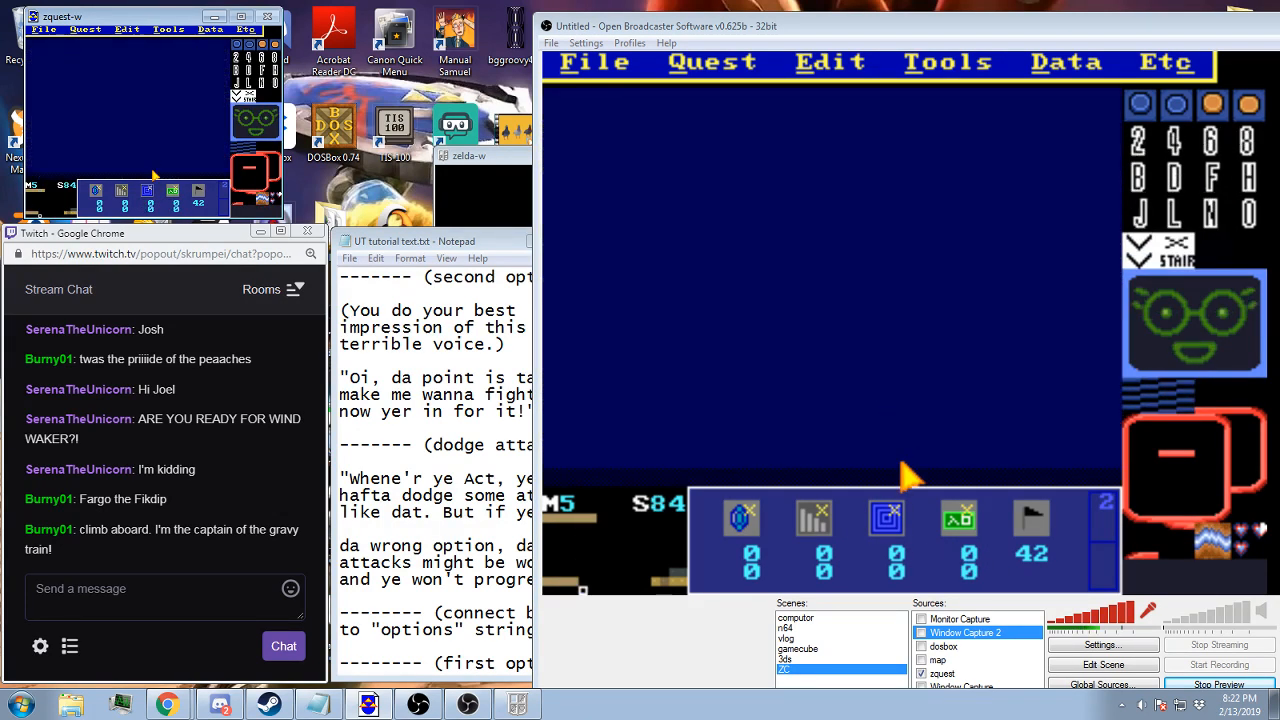
pyautogui.press('Up')
pyautogui.press('Left')
pyautogui.press('Left')
pyautogui.press('Right')
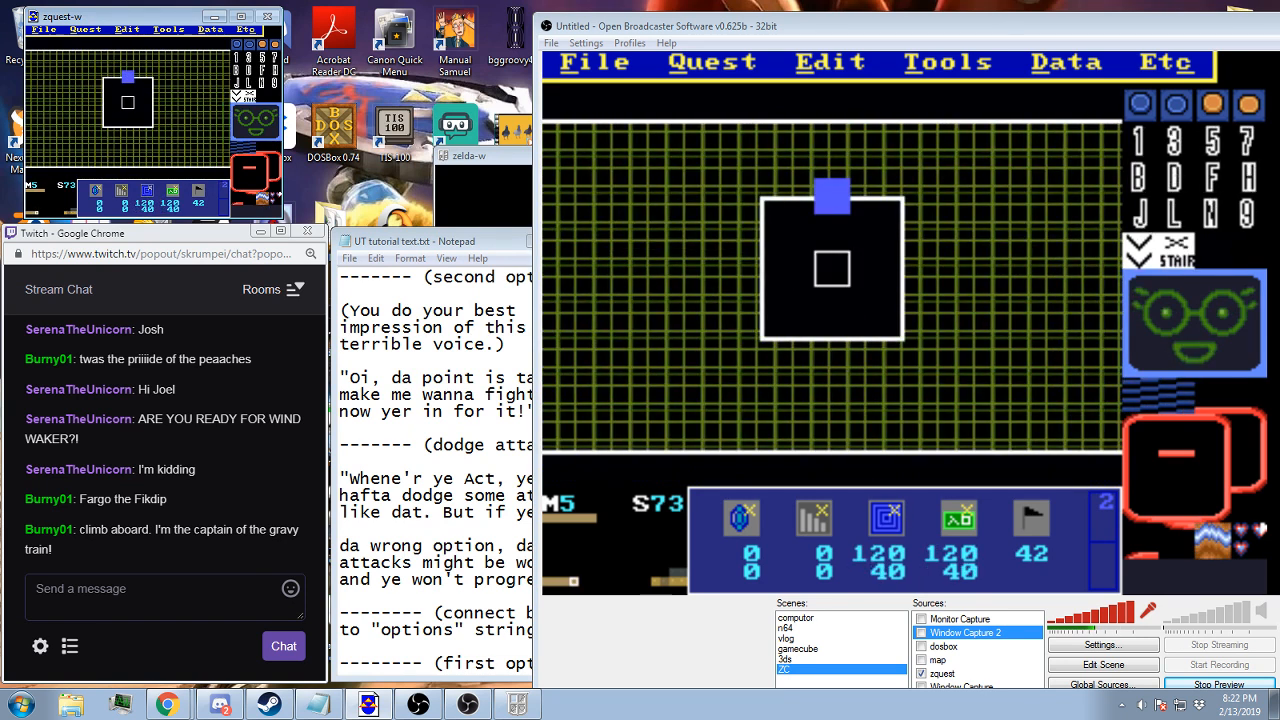
pyautogui.click(126, 101)
pyautogui.click(175, 194)
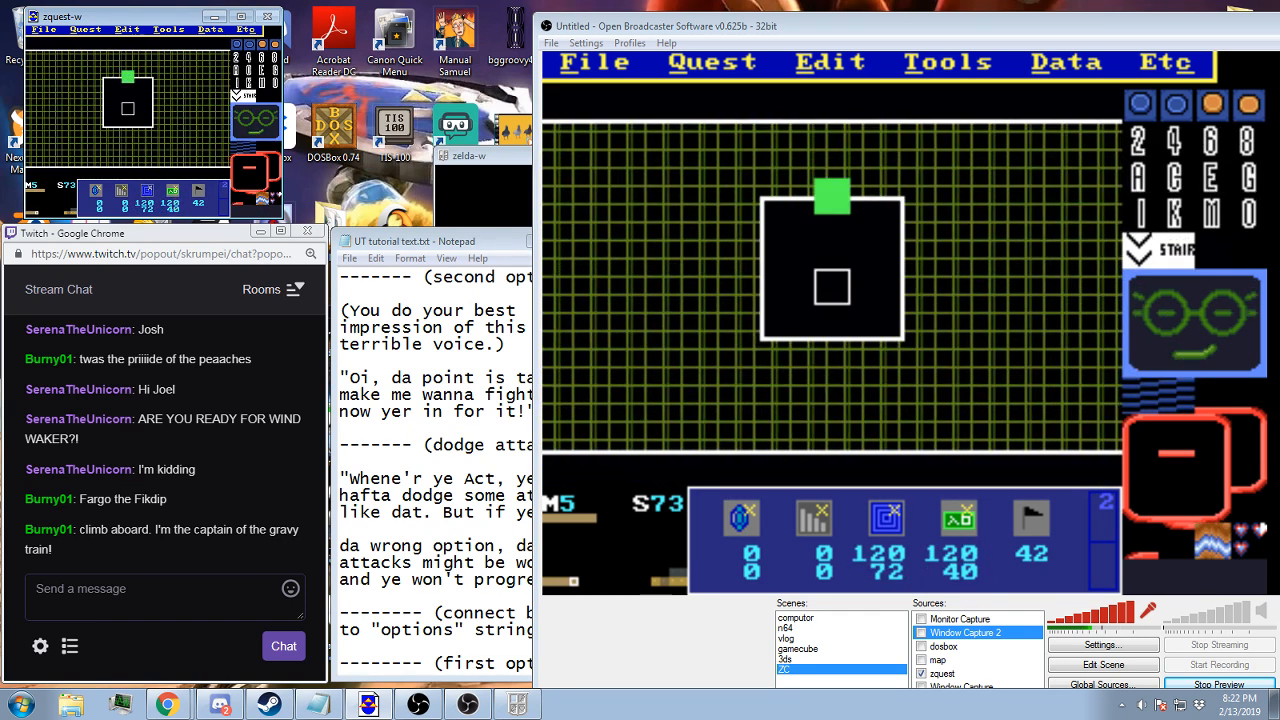
pyautogui.click(127, 107)
# Look at screen 72 and go back up the map to screen 03
pyautogui.press('Left')
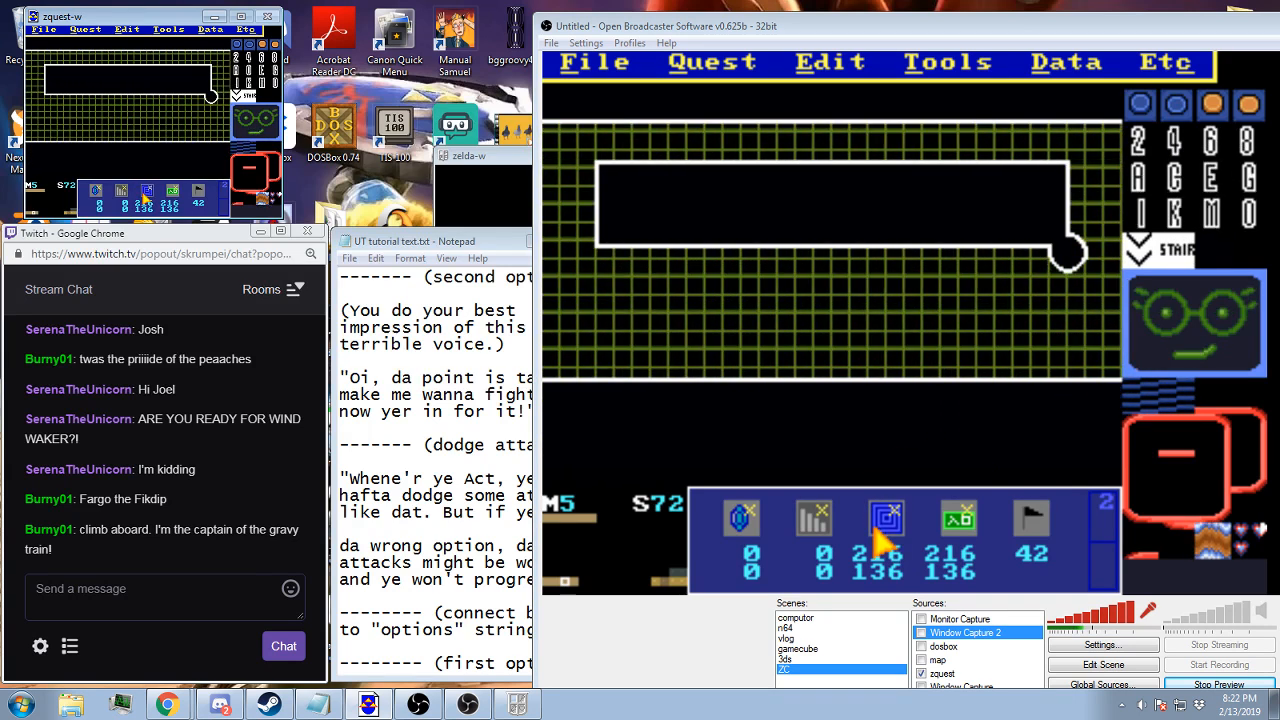
pyautogui.press('Up')
pyautogui.press('Up')
pyautogui.press('Up')
pyautogui.press('Up')
pyautogui.press('Up')
pyautogui.press('Up')
pyautogui.press('Up')
pyautogui.press('Right')
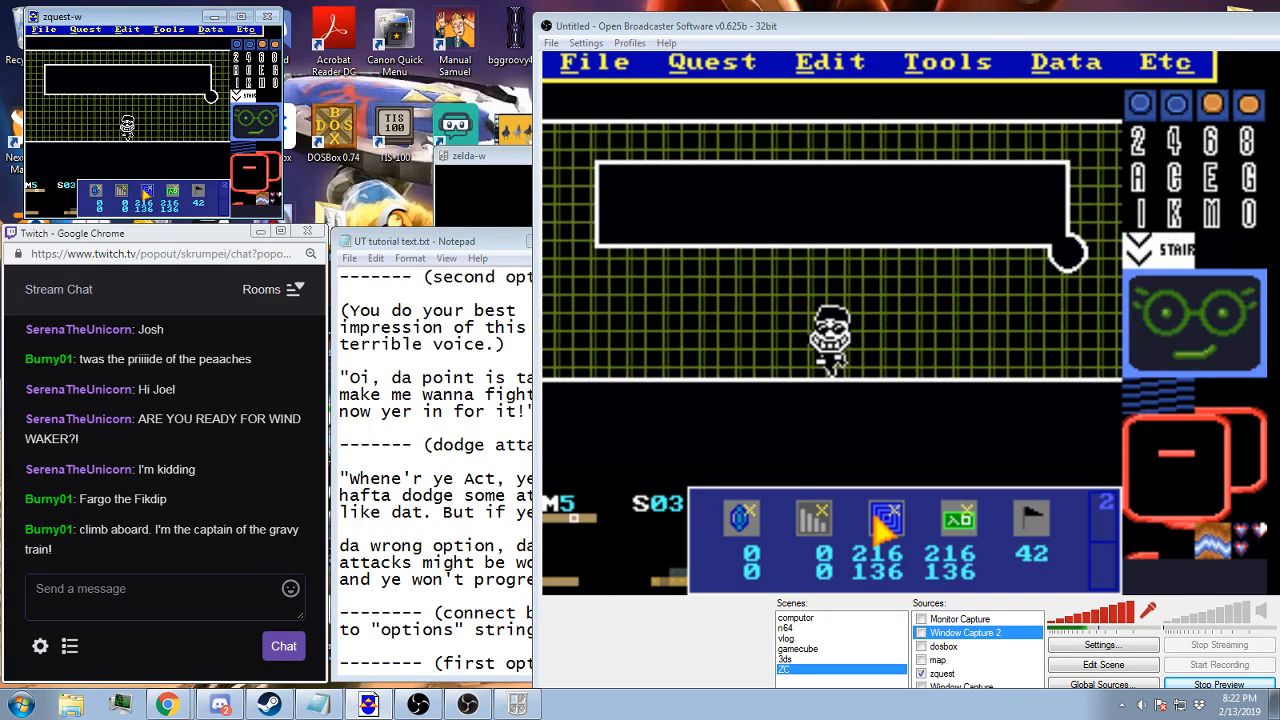
# Go to screen 04 of map 5 and save the quest
pyautogui.press('Right')
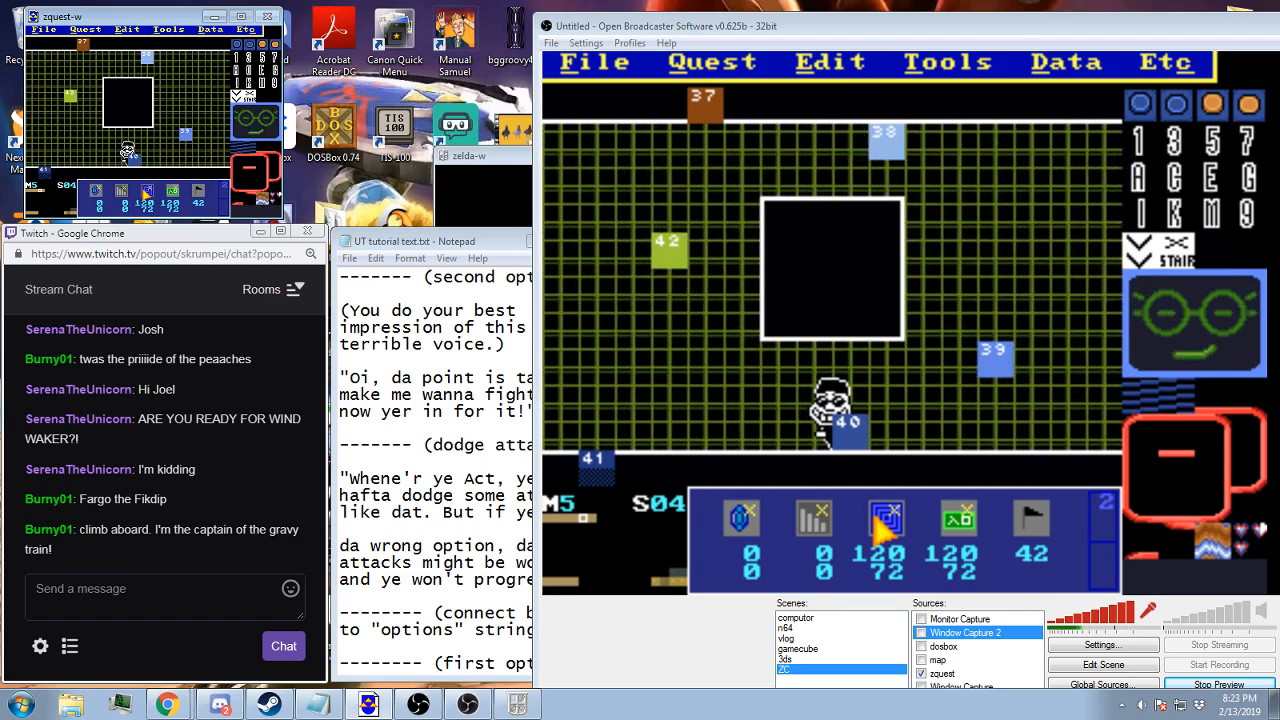
pyautogui.press('F2')
pyautogui.press('Return')
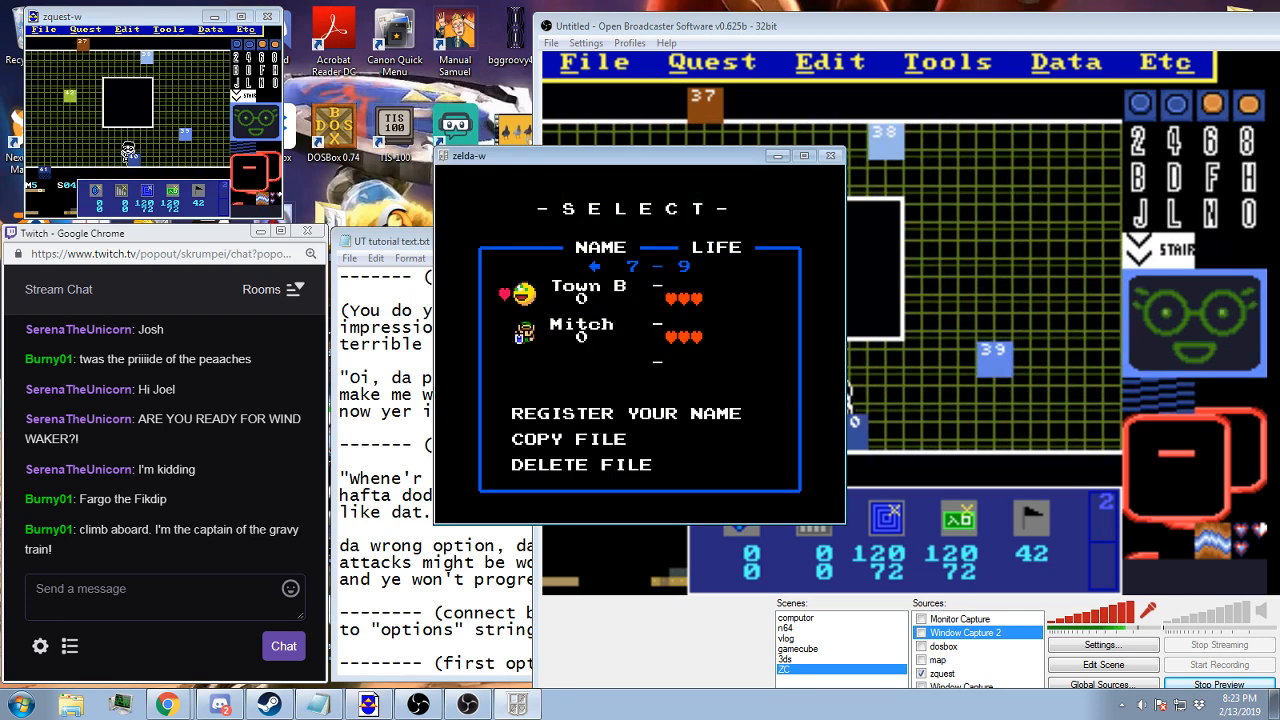
# Switch to the Zelda Classic player, load the Town B file and walk to the guard on Mibon Village's north road
pyautogui.press('Return')
pyautogui.press('Right')
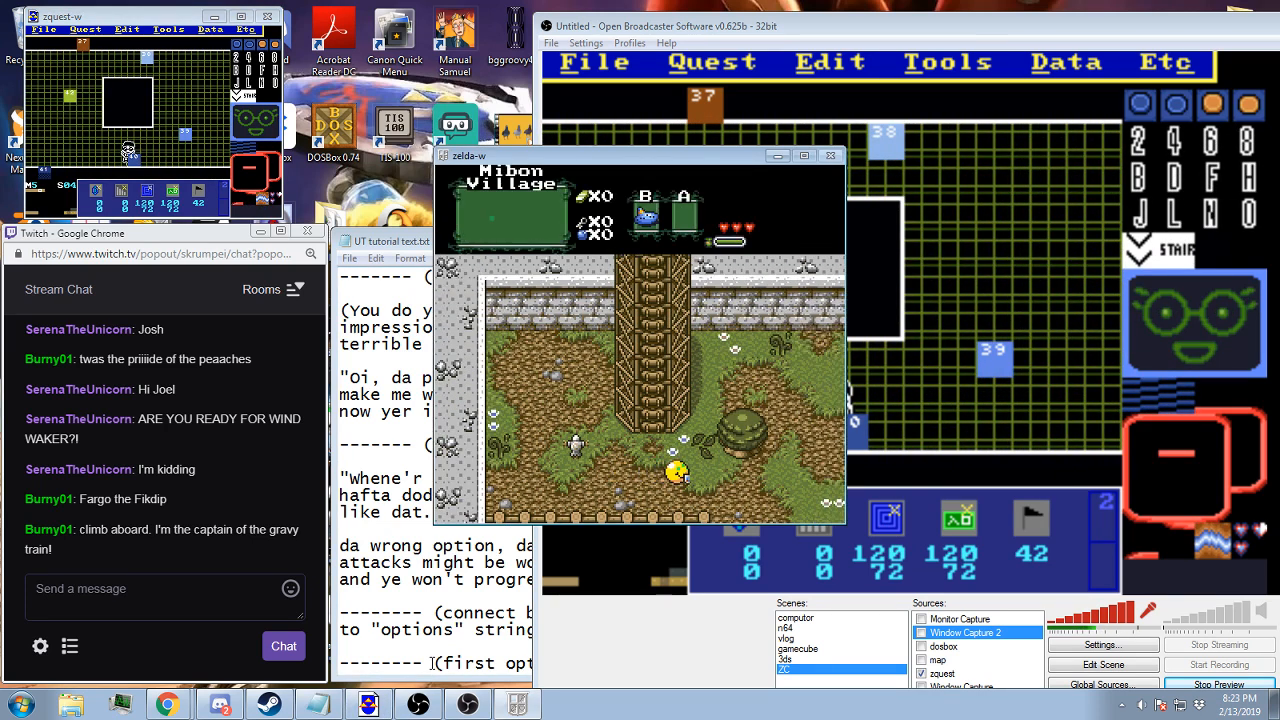
pyautogui.press('x')
pyautogui.press('Right')
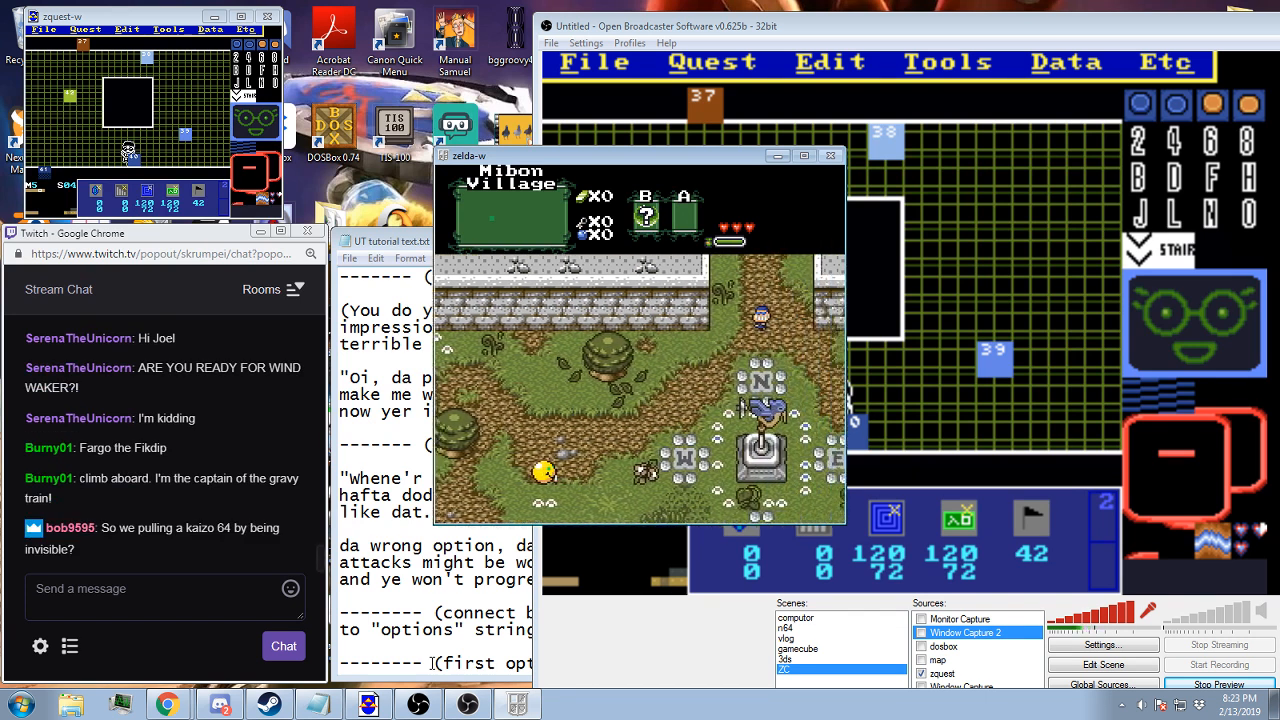
pyautogui.press('Up')
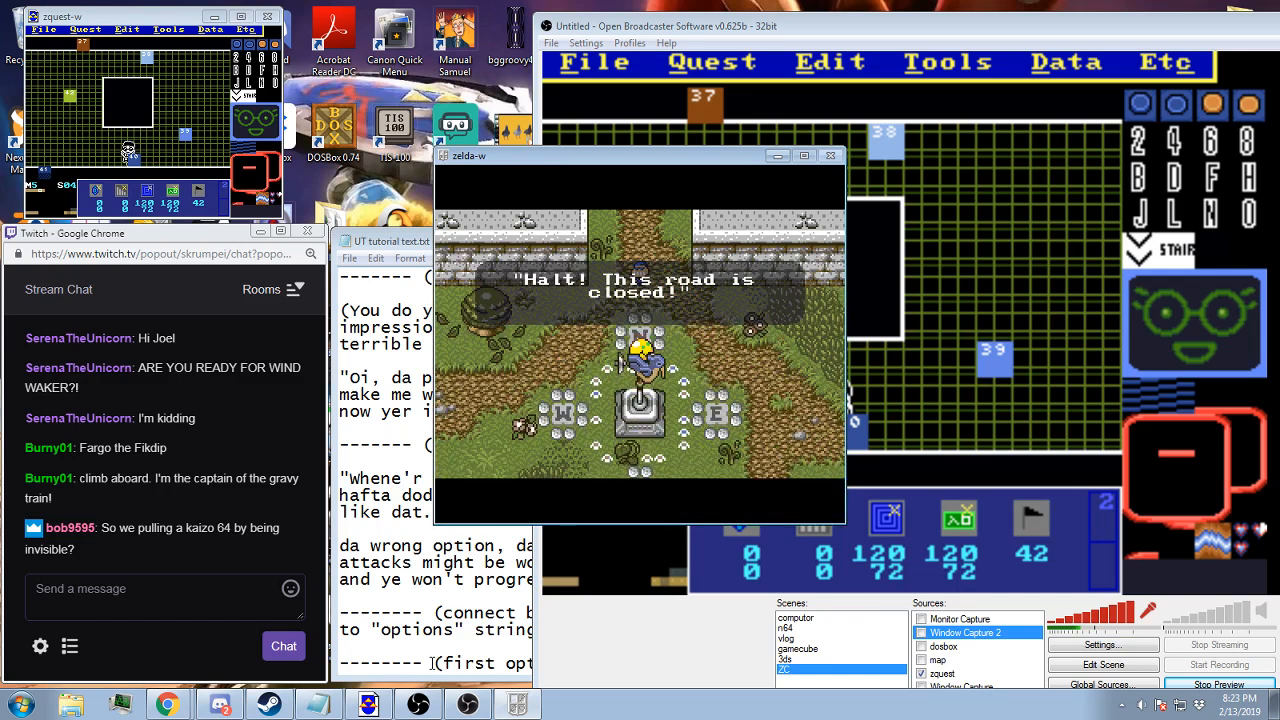
# Advance through the guard's dialogue into the battle and read his introduction to the UT Battle
pyautogui.press('alt')
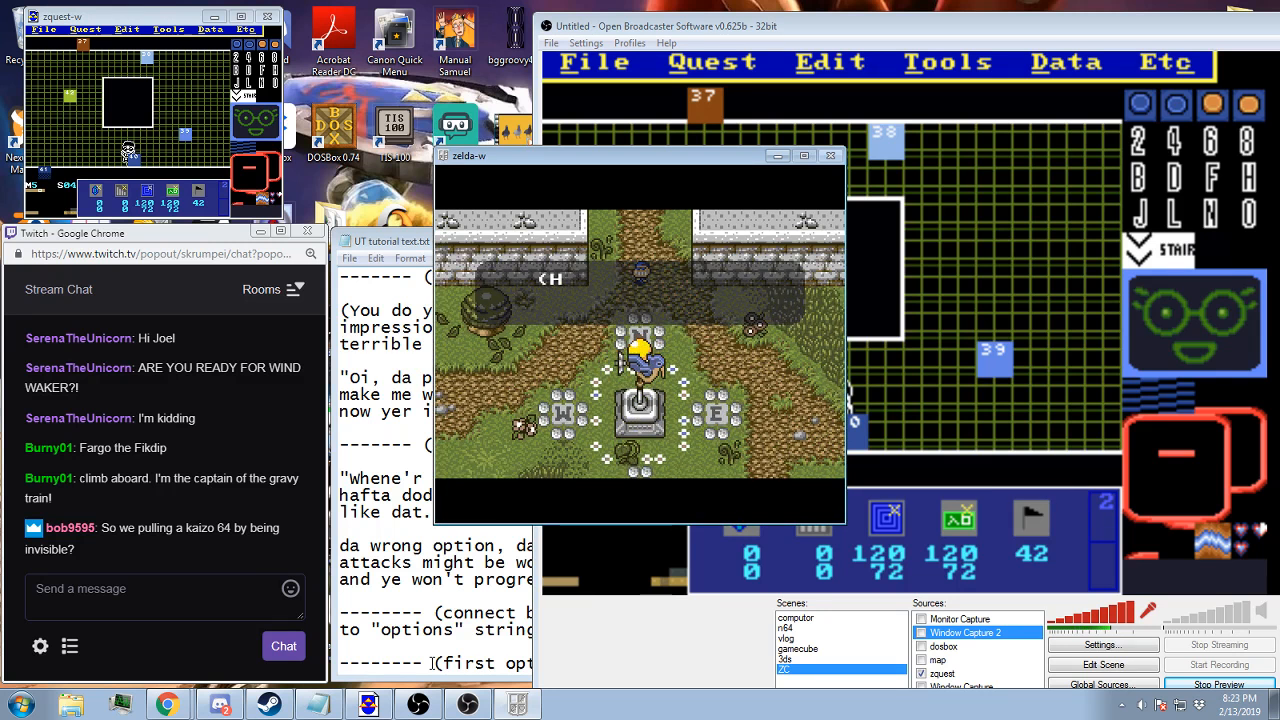
pyautogui.press('alt')
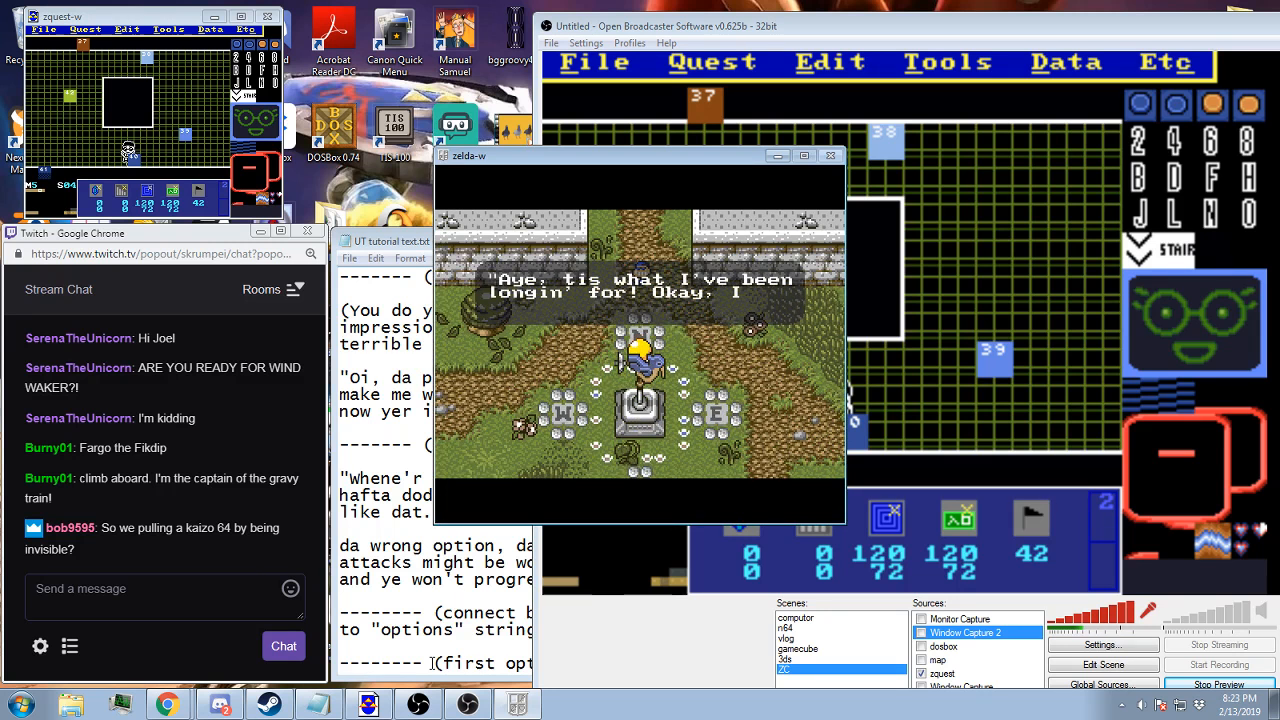
pyautogui.press('alt')
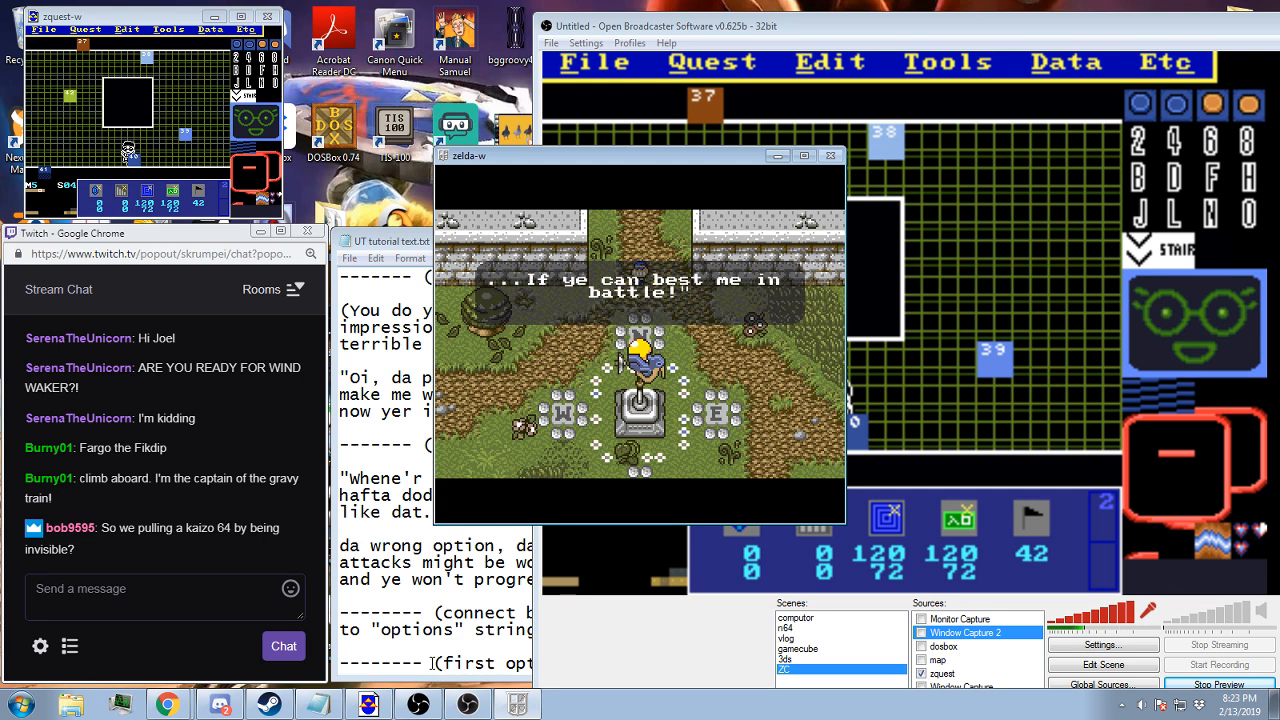
pyautogui.press('alt')
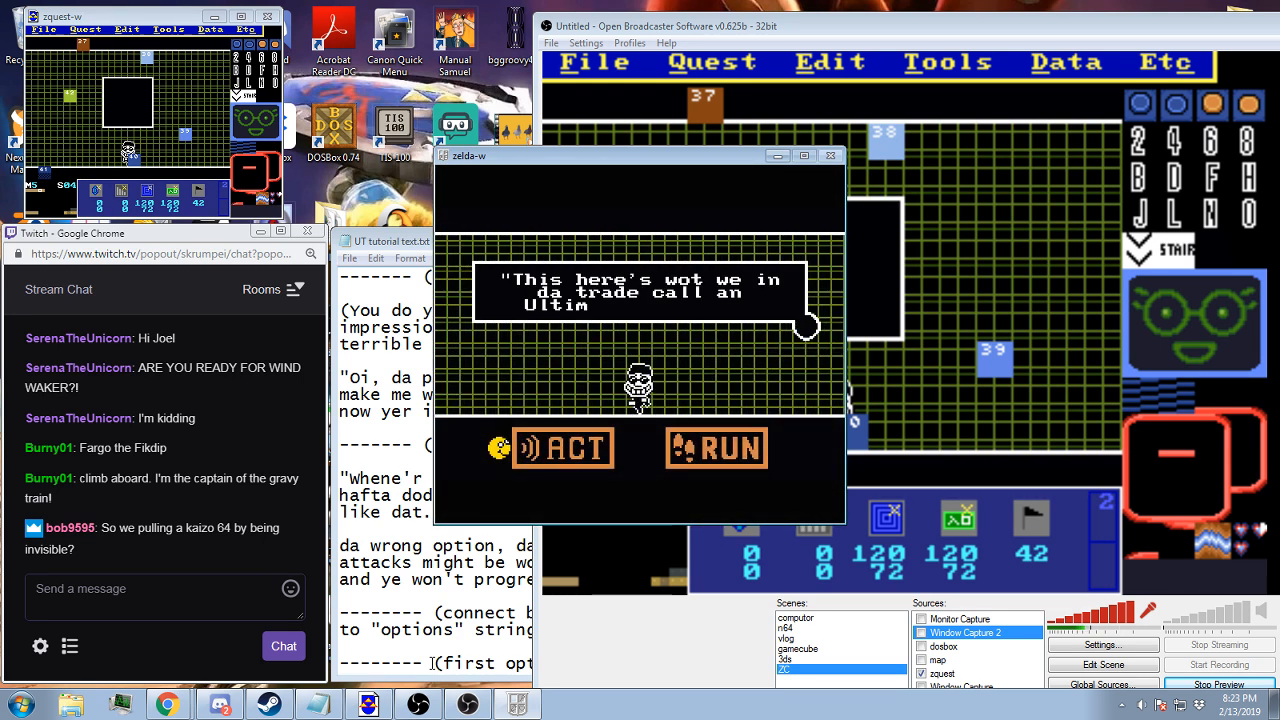
pyautogui.press('alt')
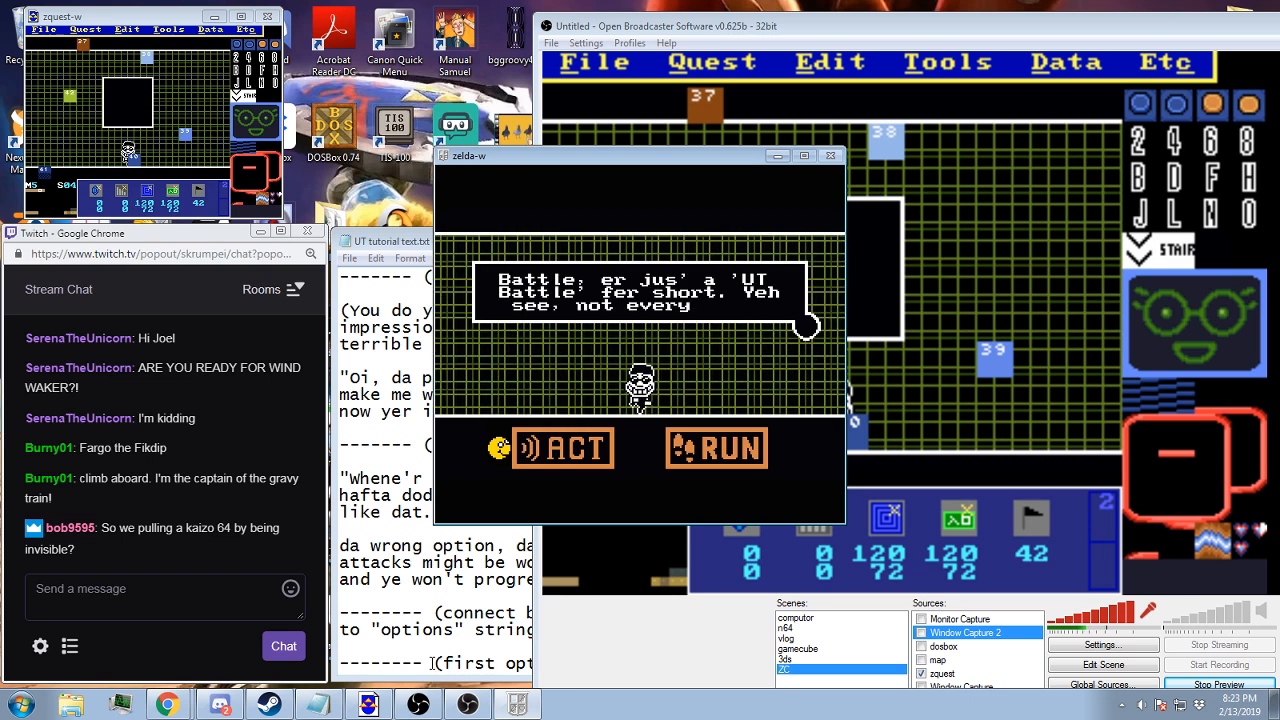
pyautogui.press('alt')
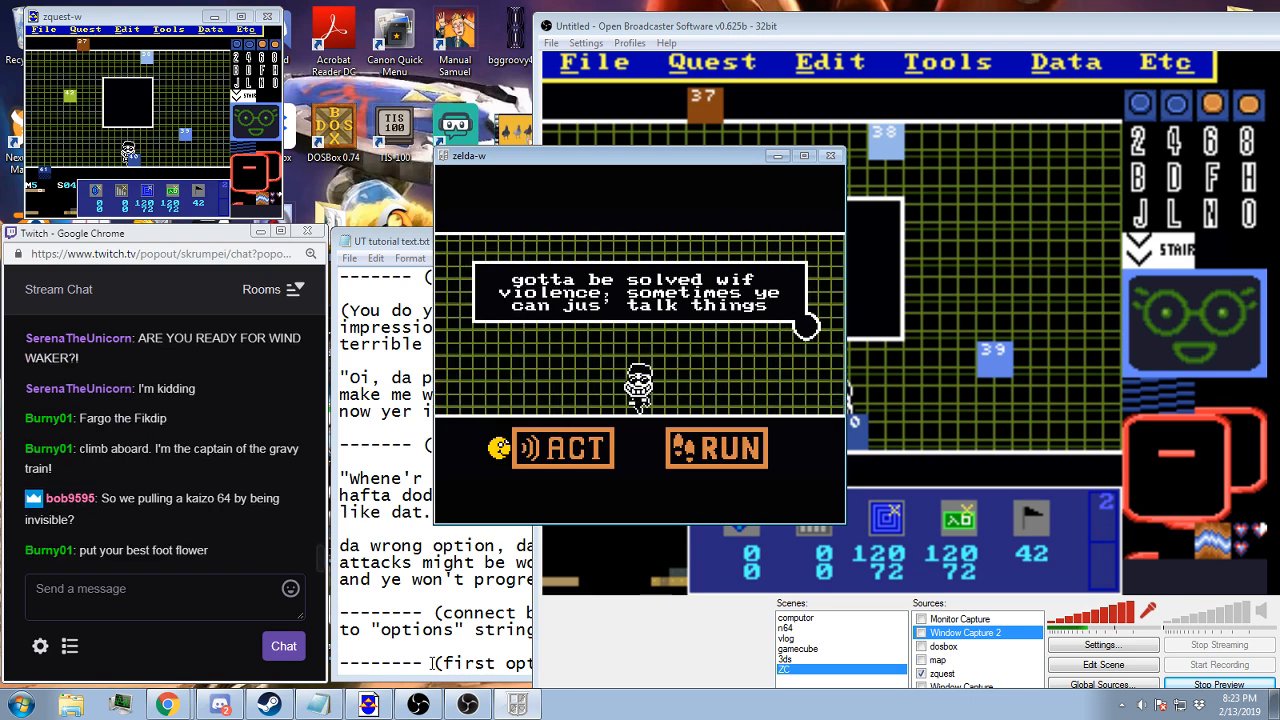
pyautogui.press('alt')
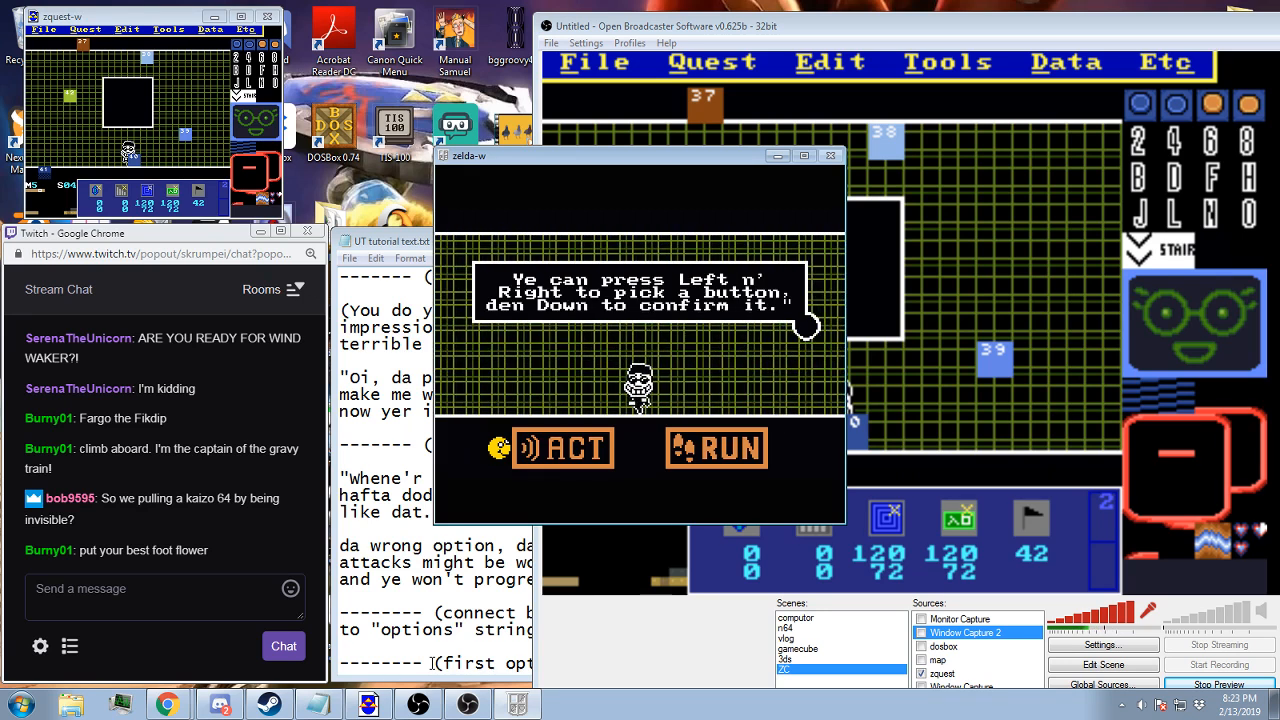
# Choose ACT in the battle, read the instructions and pick the option "Make fun of accent"
pyautogui.press('alt')
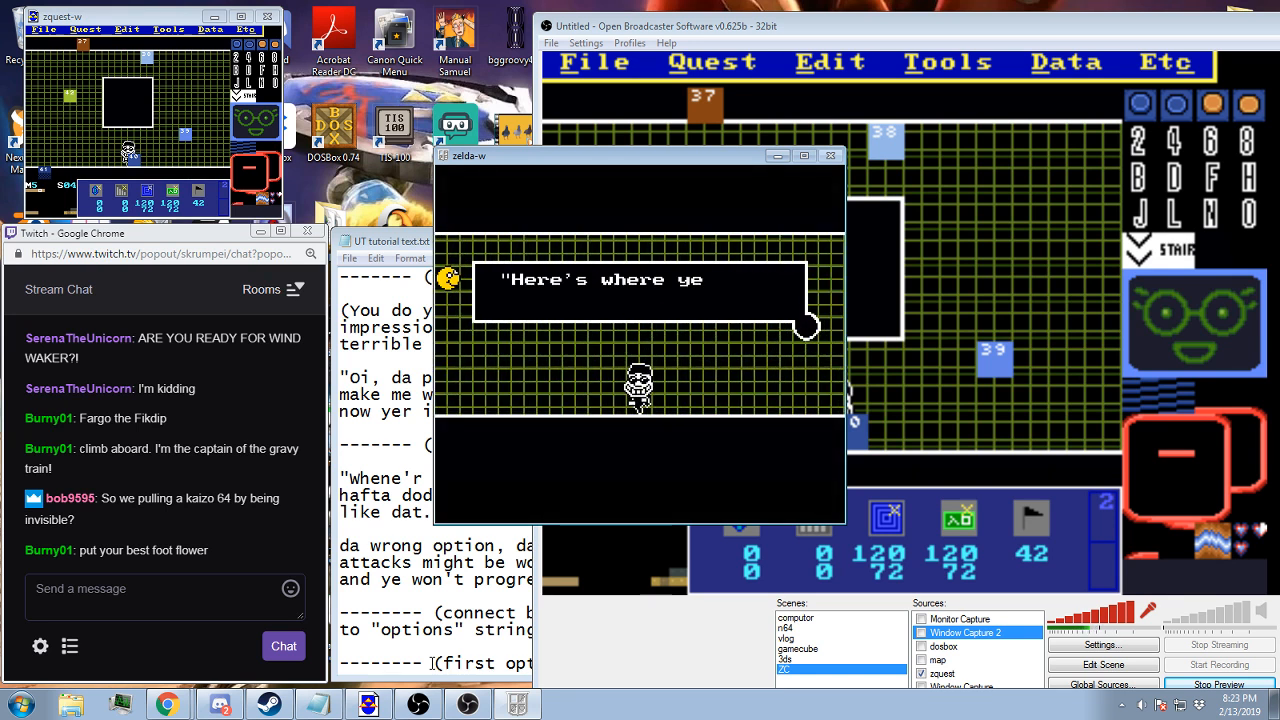
pyautogui.press('alt')
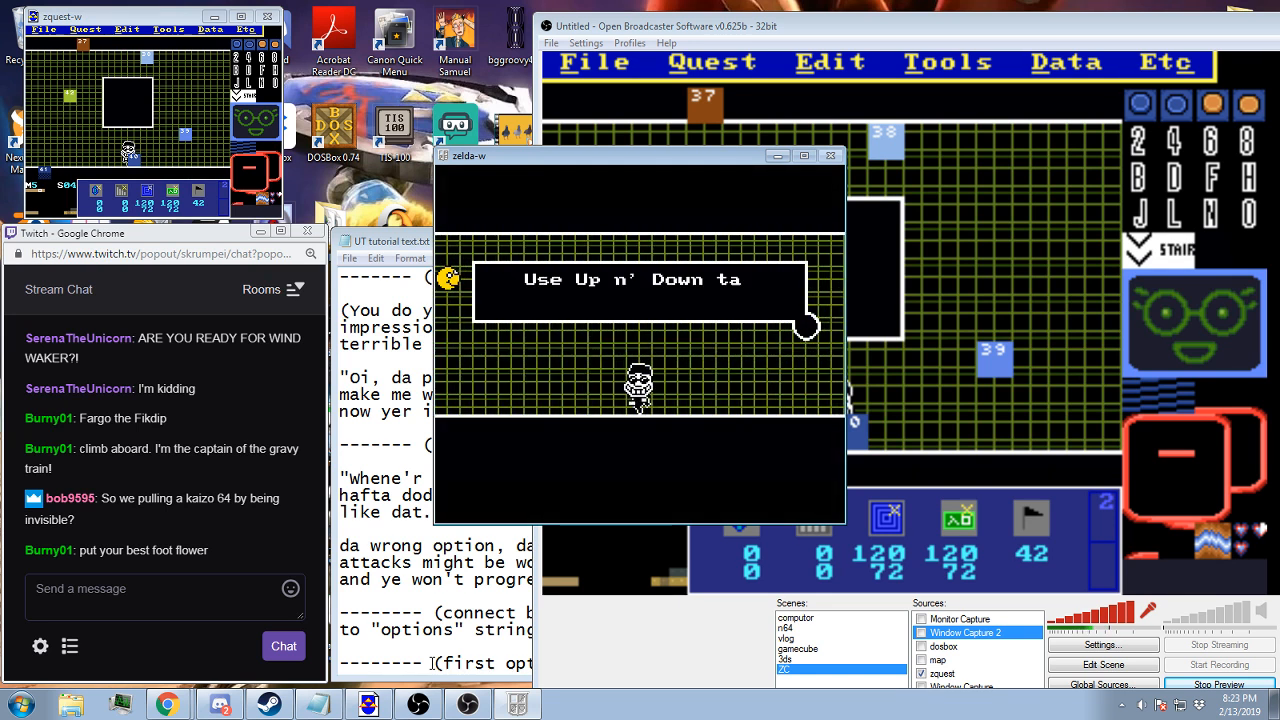
pyautogui.press('alt')
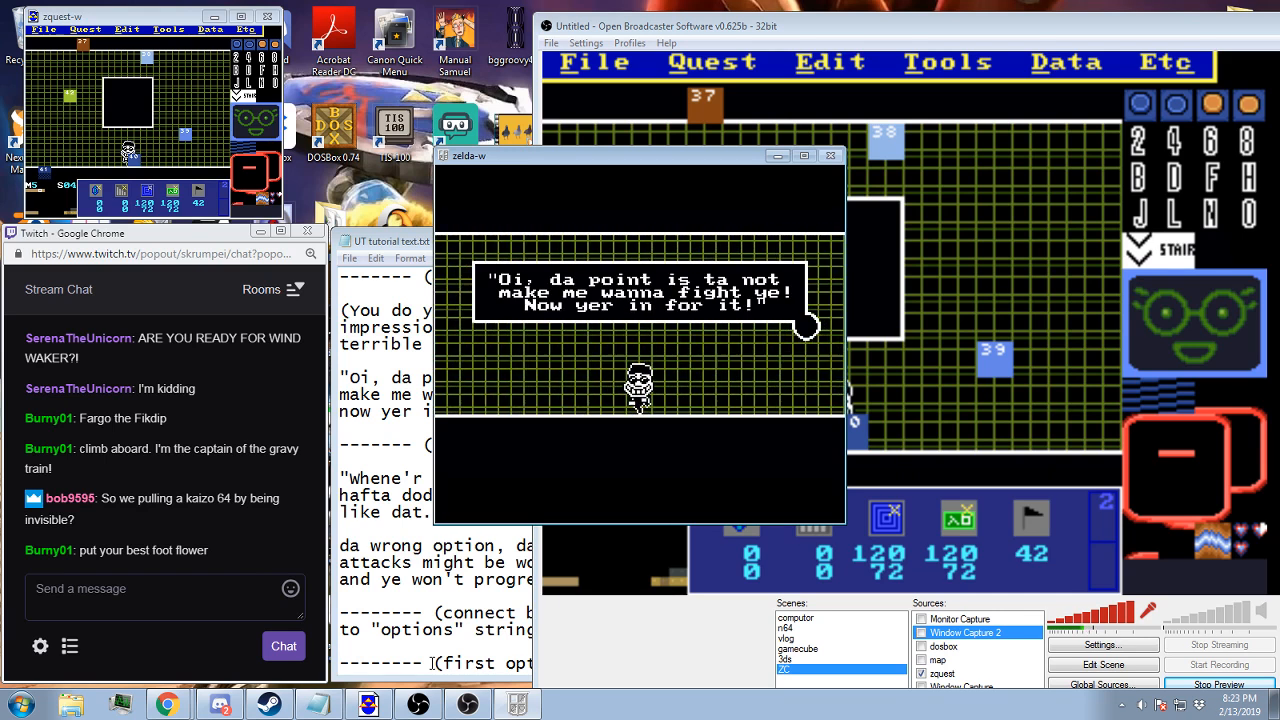
# Test the dodge phase by steering the player around the fireballs inside the boxed room
pyautogui.press('Up')
pyautogui.press('Right')
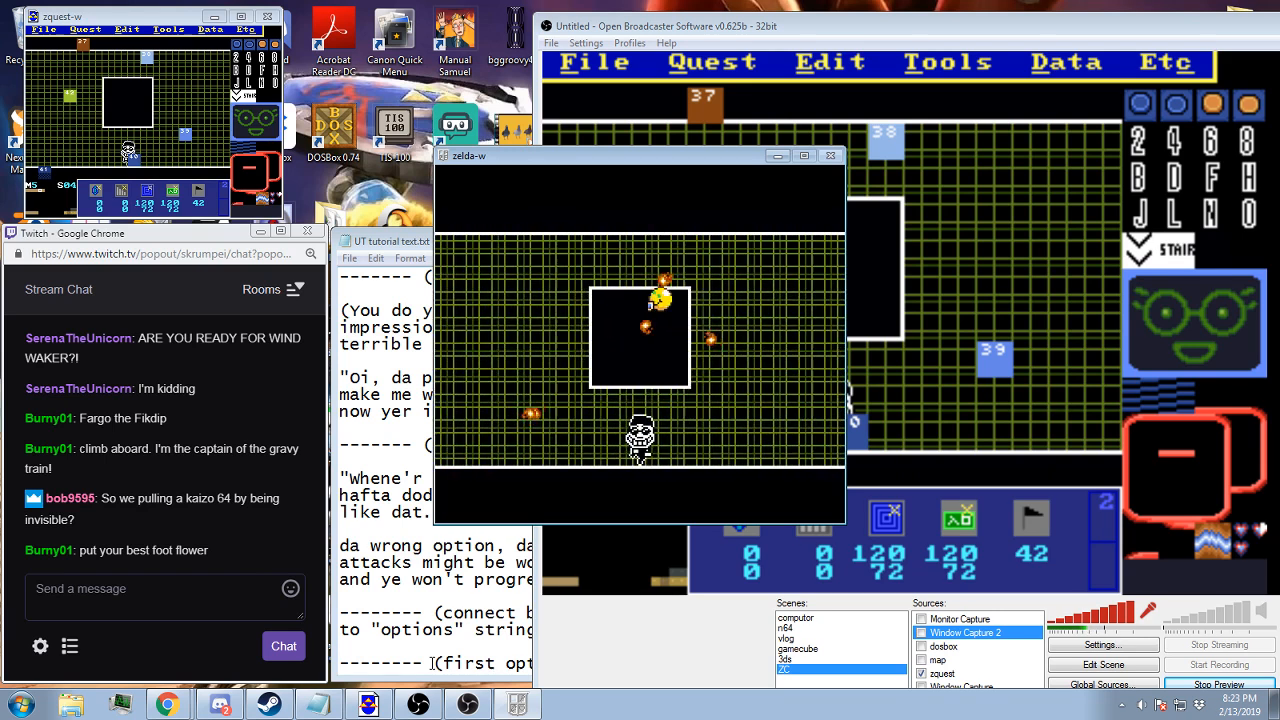
pyautogui.press('Down')
pyautogui.press('Left')
pyautogui.press('Up')
pyautogui.press('Right')
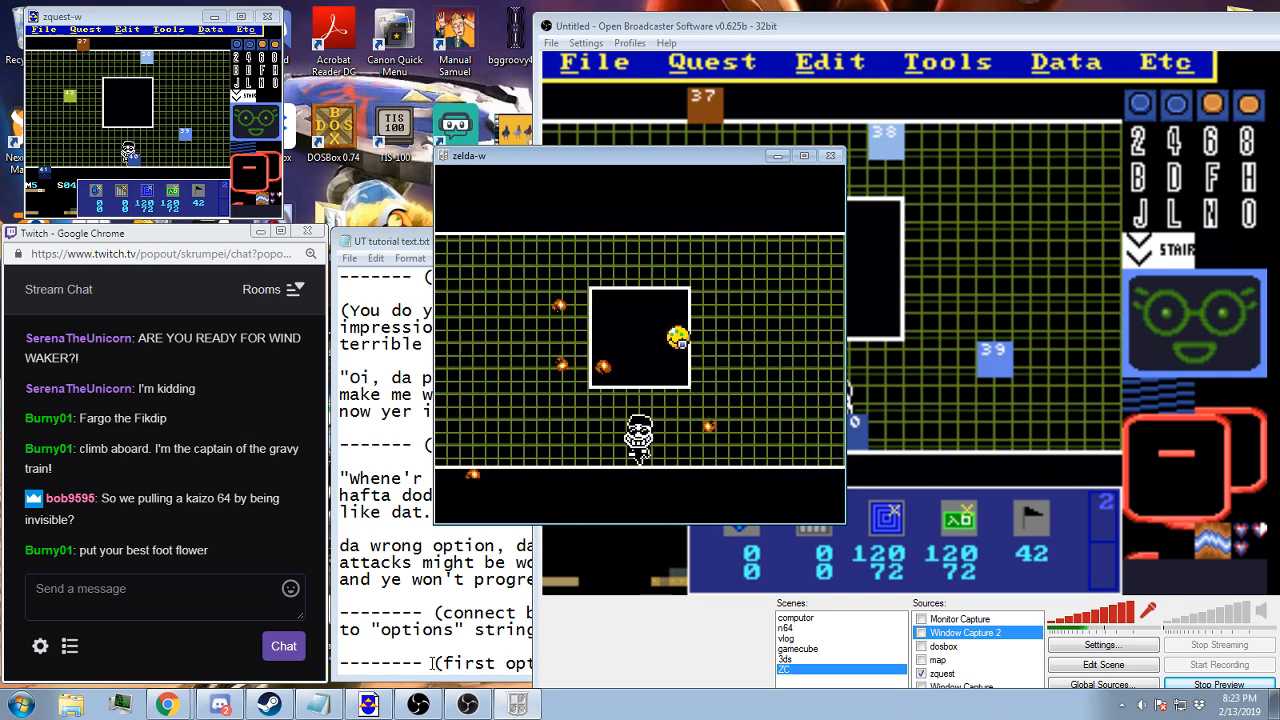
pyautogui.press('Down')
pyautogui.press('Left')
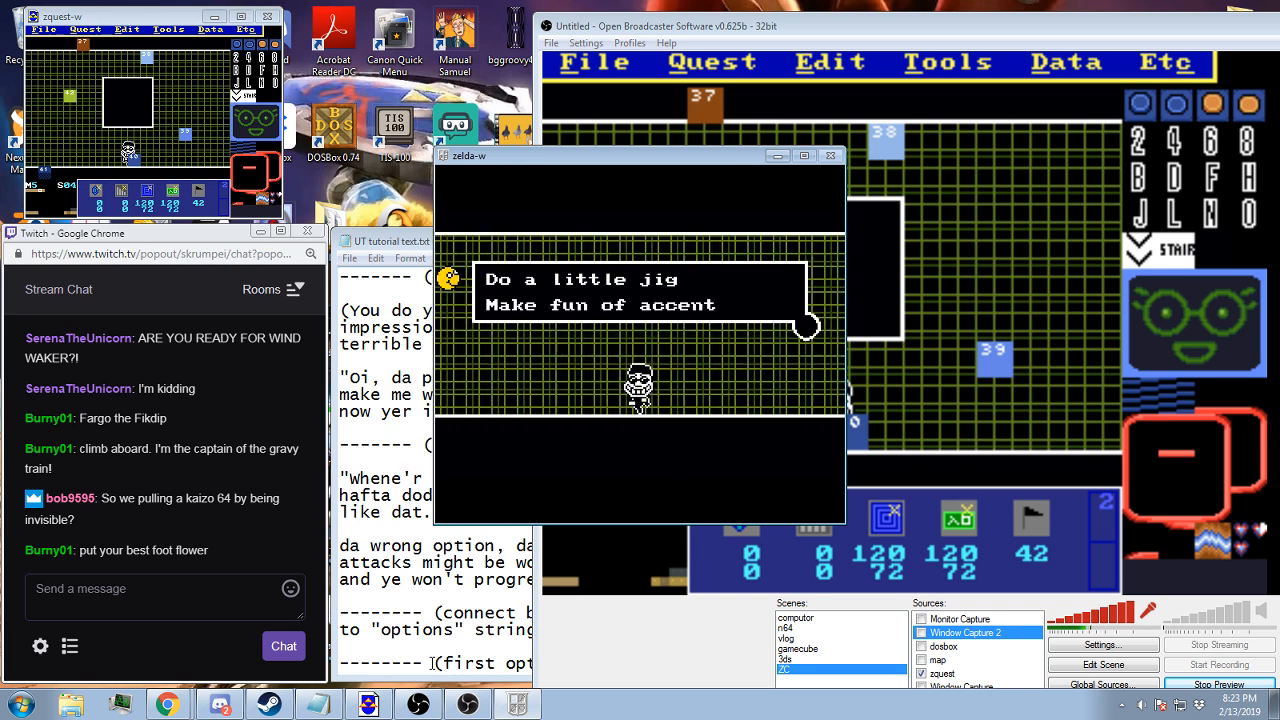
# Pick "Make fun of accent" again and test the fireball attack a second time inside the box
pyautogui.press('Down')
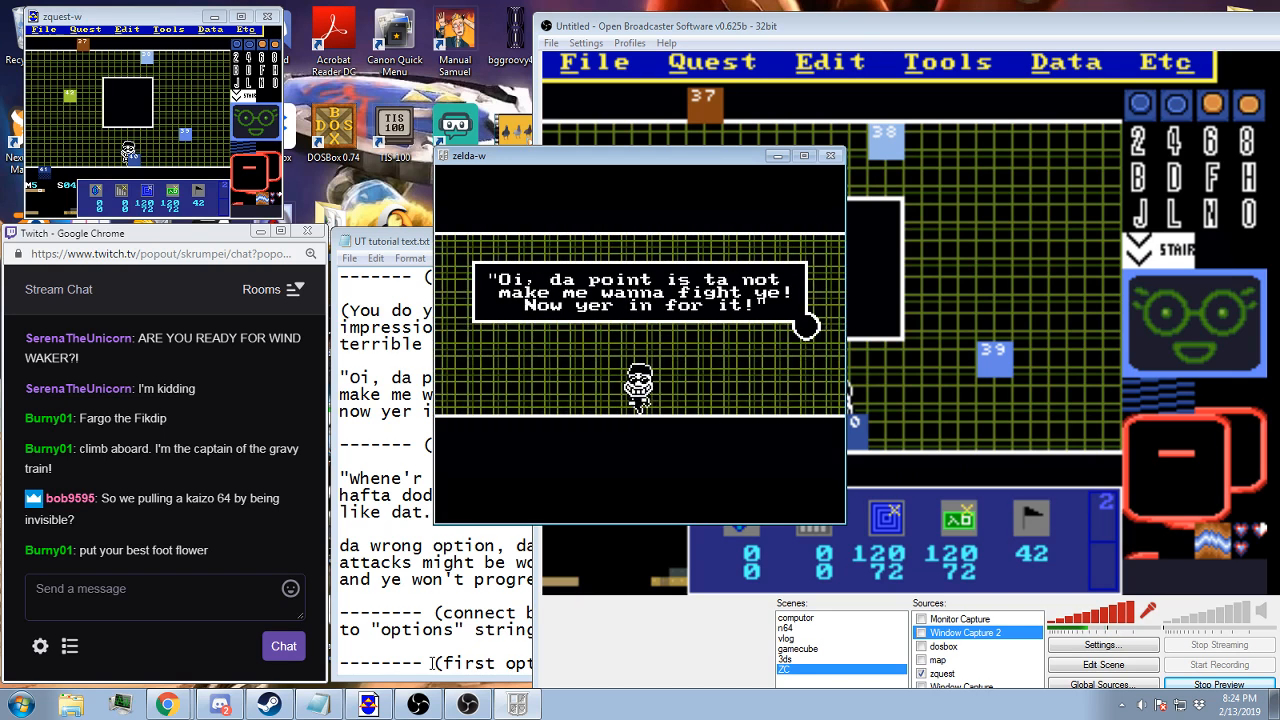
pyautogui.press('z')
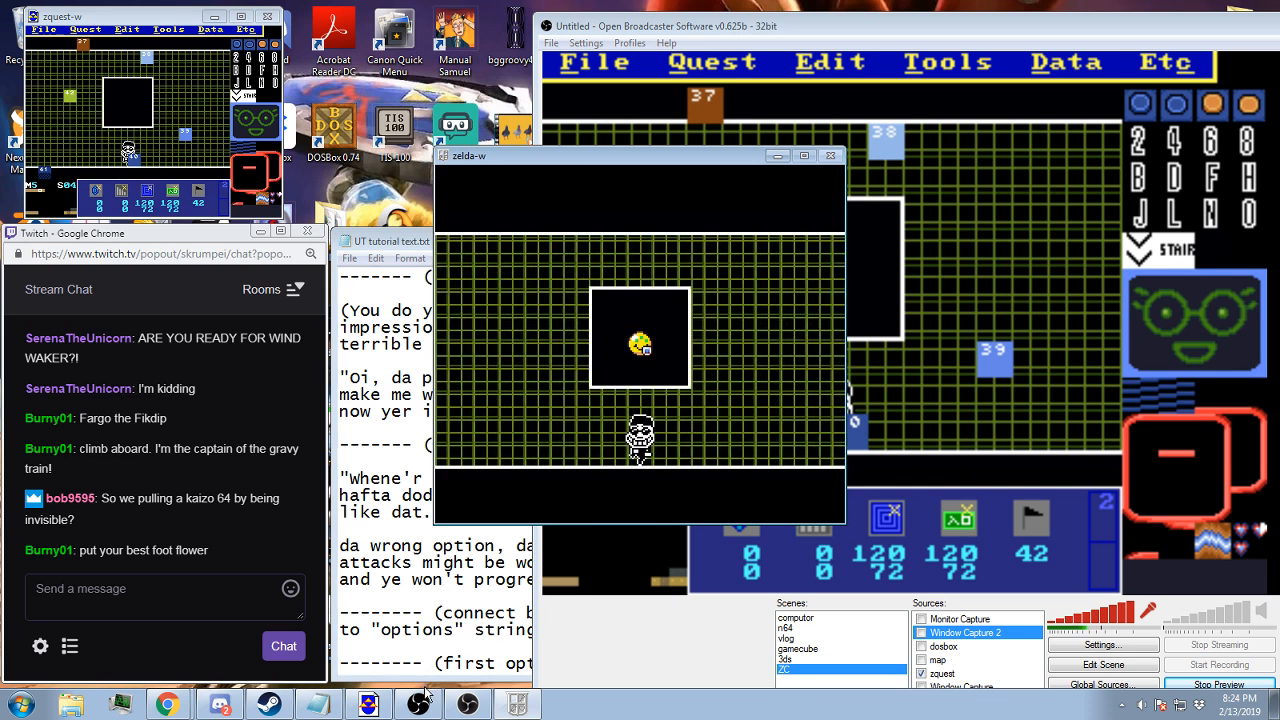
pyautogui.press('Up')
pyautogui.press('Right')
pyautogui.press('Down')
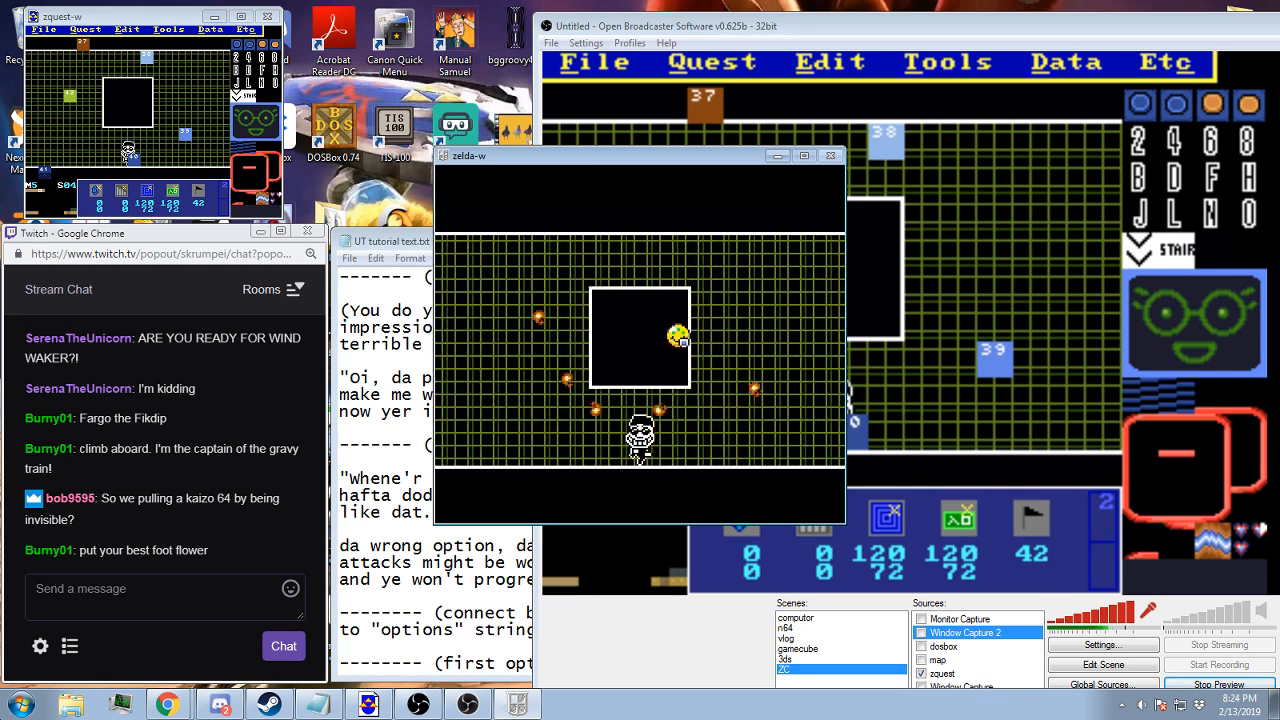
pyautogui.press('Left')
pyautogui.press('Left')
pyautogui.press('Up')
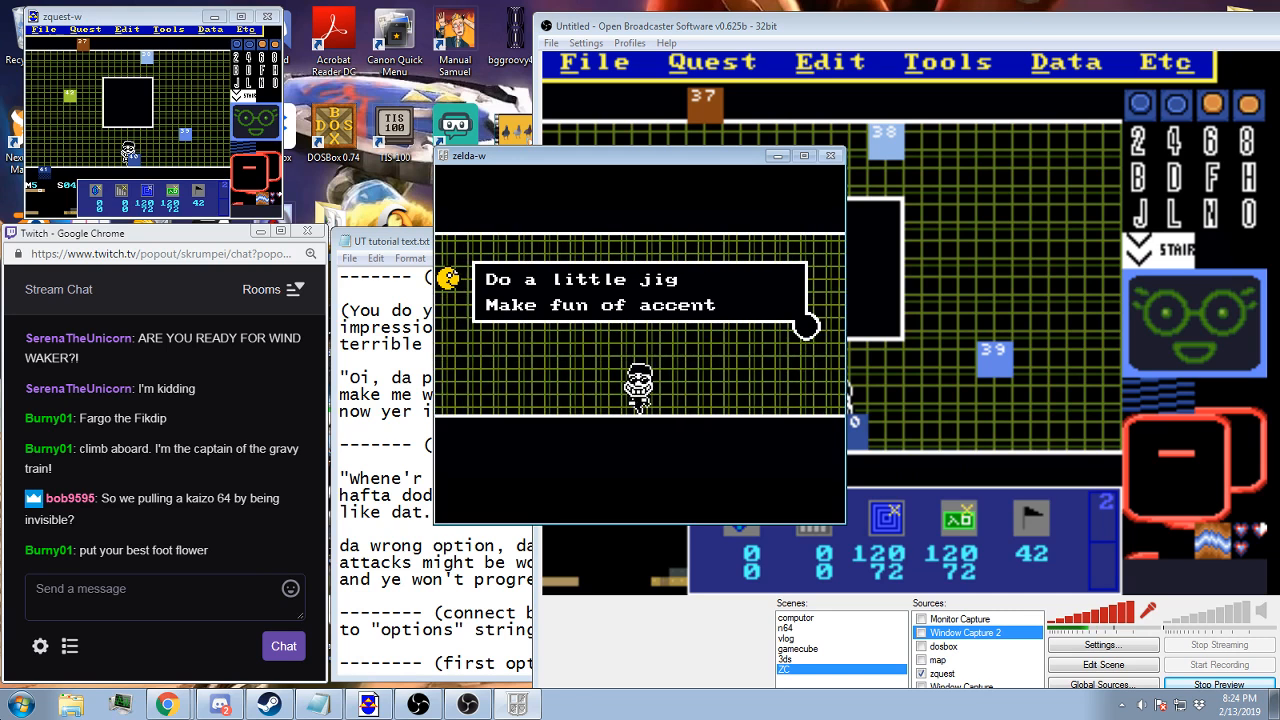
# Choose the accent option for a third round and dodge its fireballs until the attack ends
pyautogui.press('Down')
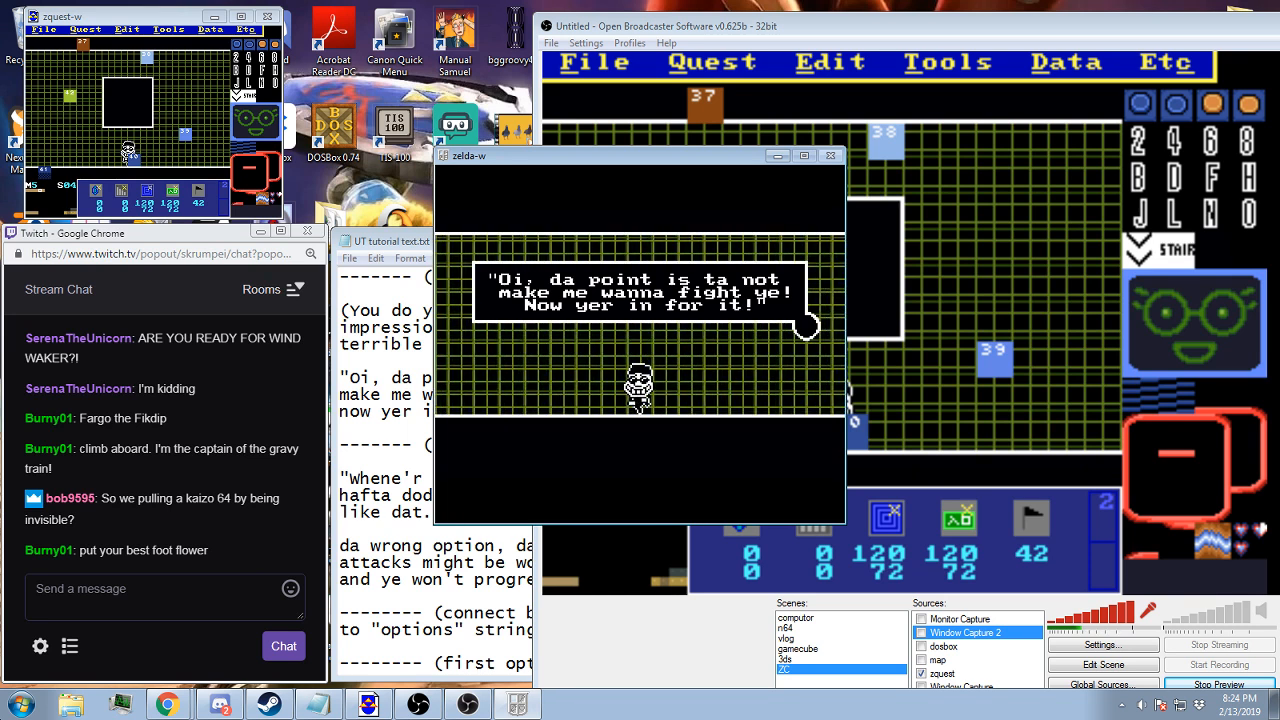
pyautogui.press('z')
pyautogui.press('Right')
pyautogui.press('Left')
pyautogui.press('Up')
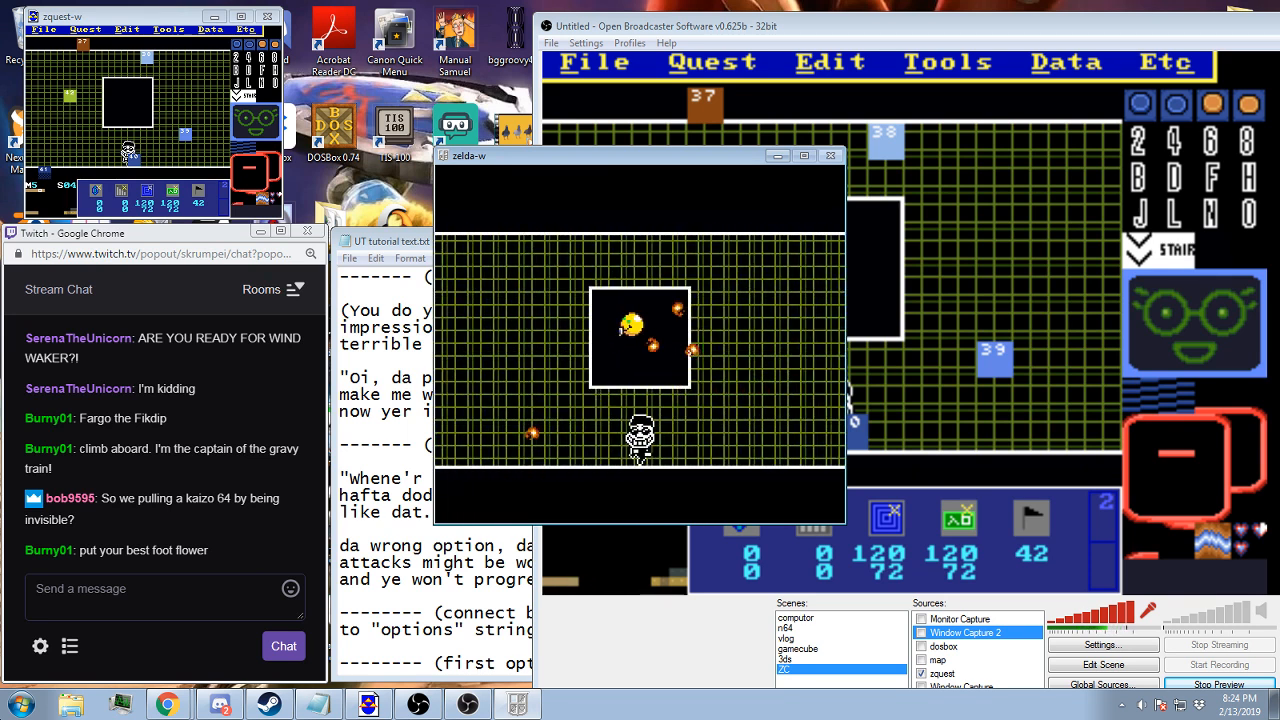
pyautogui.press('Left')
pyautogui.press('Right')
pyautogui.press('Down')
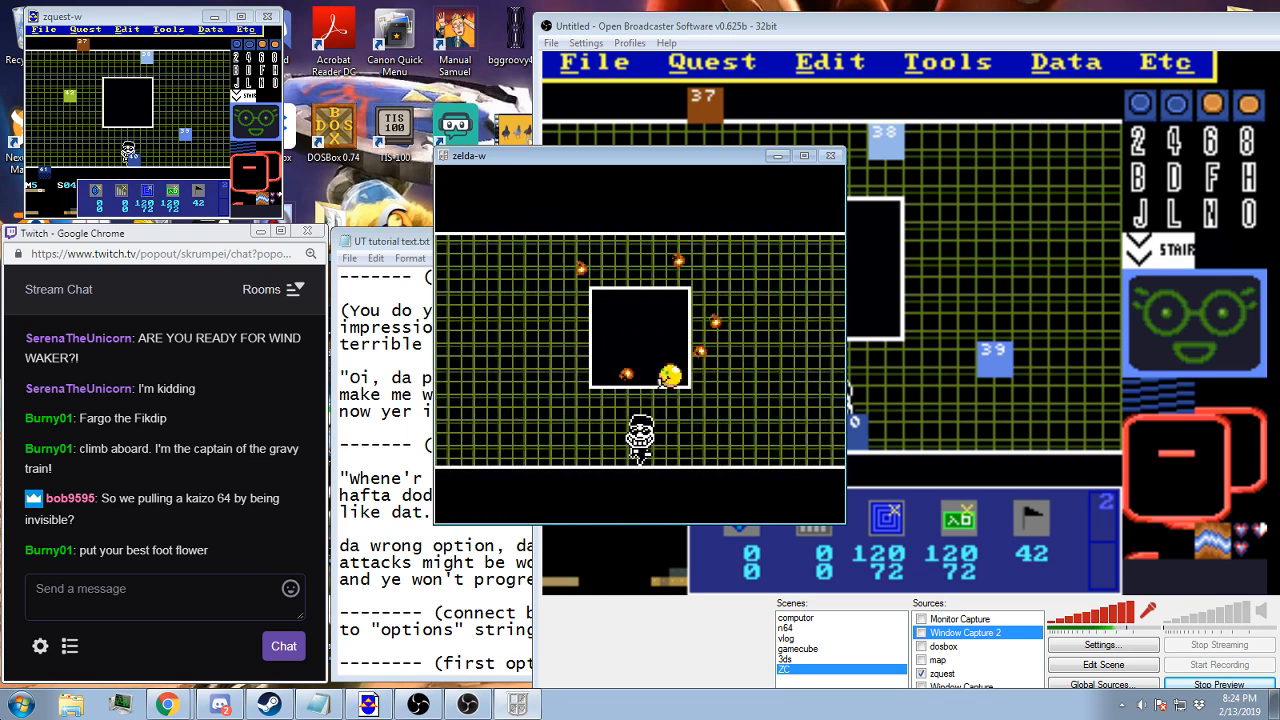
pyautogui.press('Left')
pyautogui.press('Up')
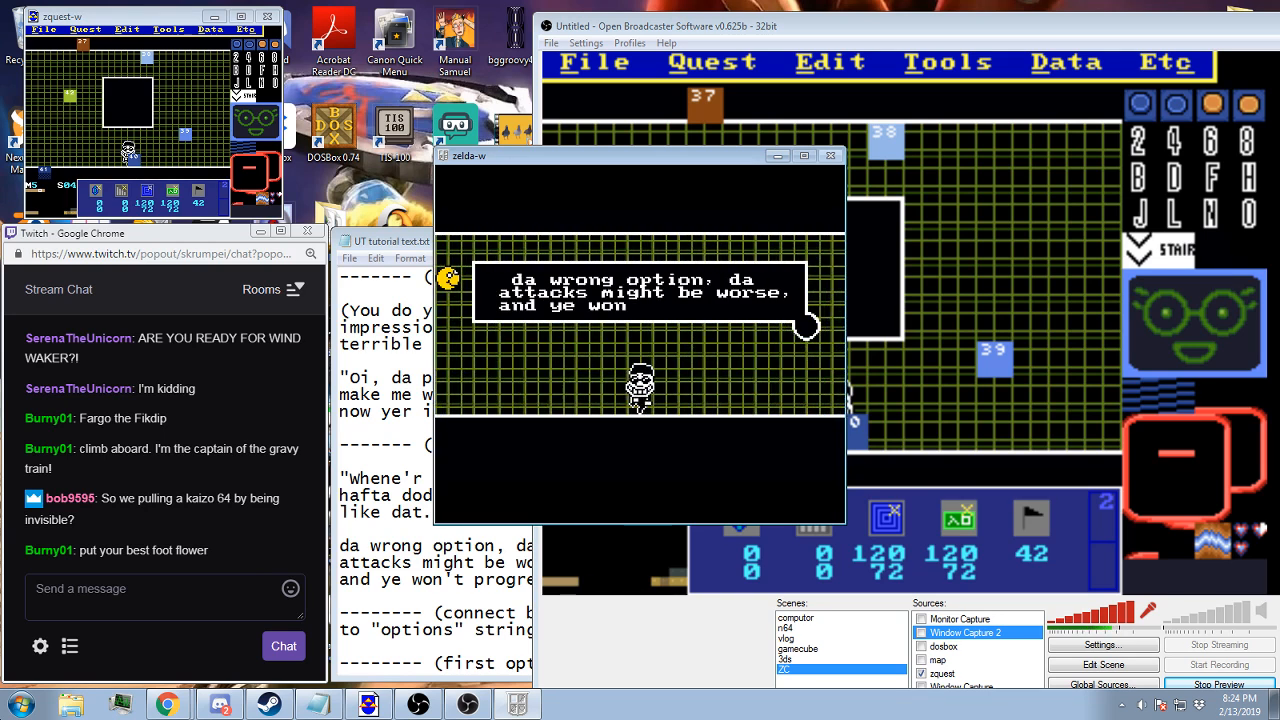
# Read the warning about wrong options, make fun of the accent once more and dodge the fourth fireball attack
pyautogui.press('z')
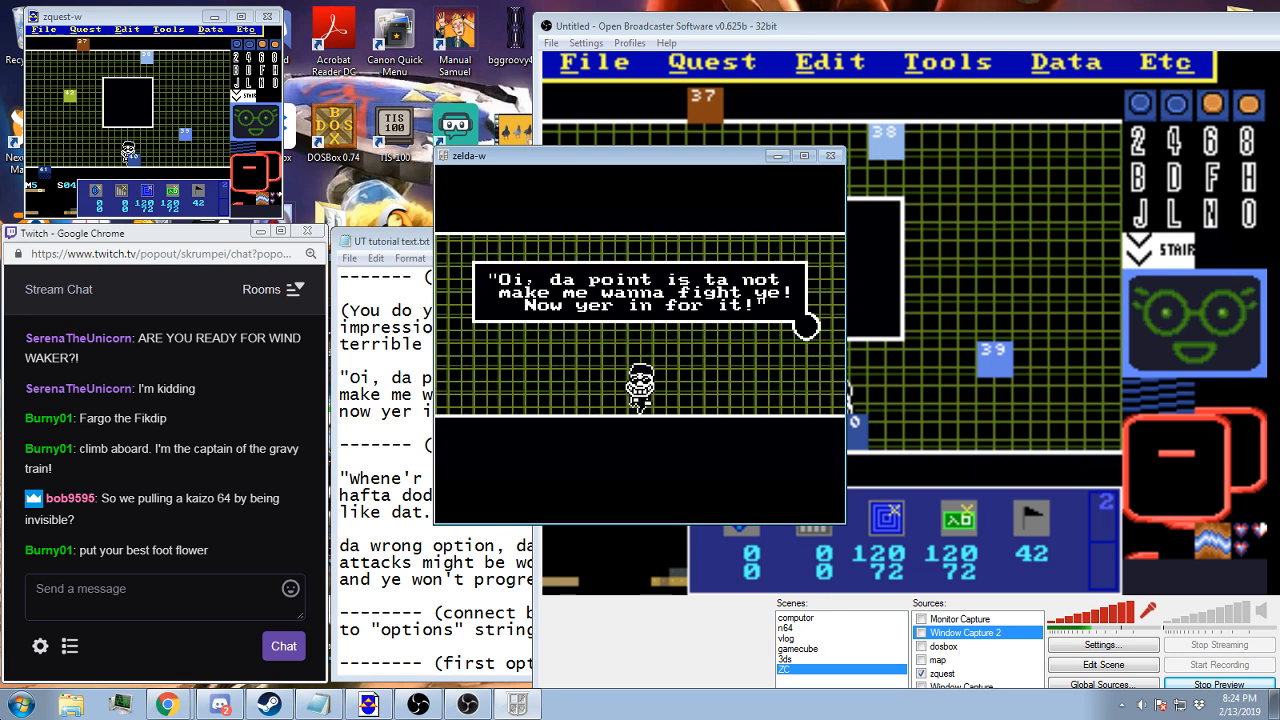
pyautogui.press('z')
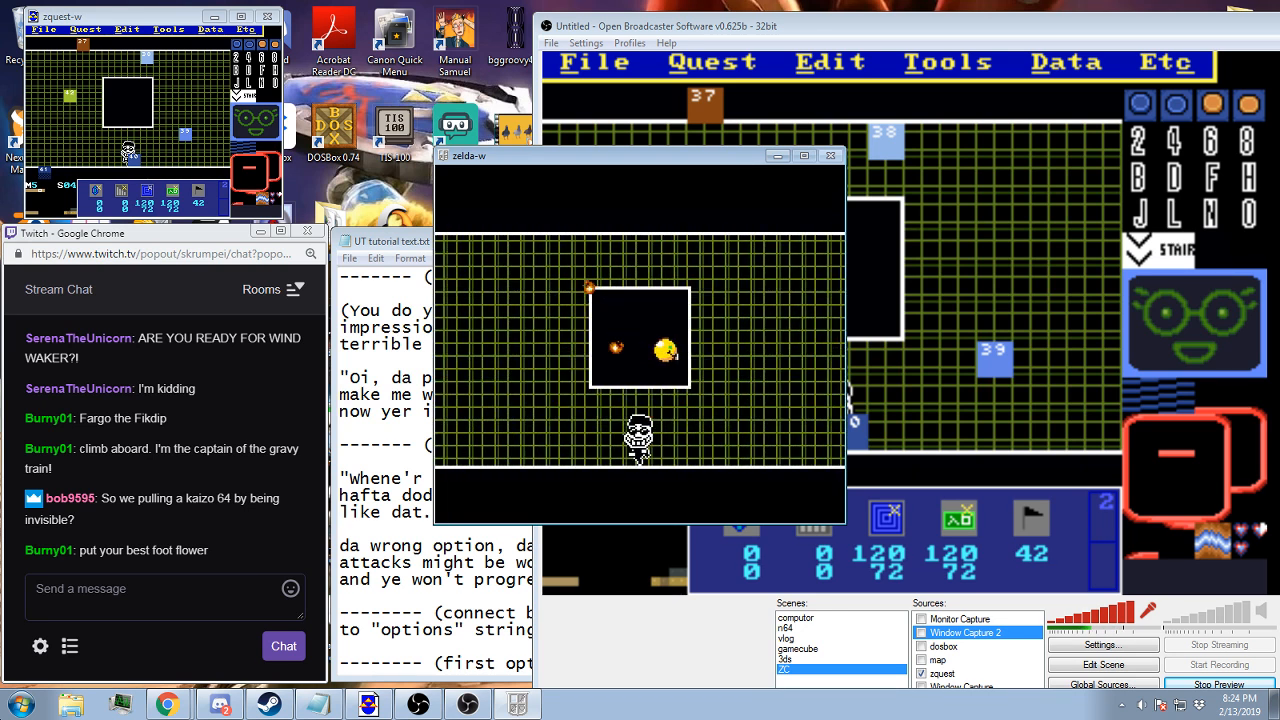
pyautogui.press('Up')
pyautogui.press('Left')
pyautogui.press('Down')
pyautogui.press('Left')
pyautogui.press('Up')
pyautogui.press('Left')
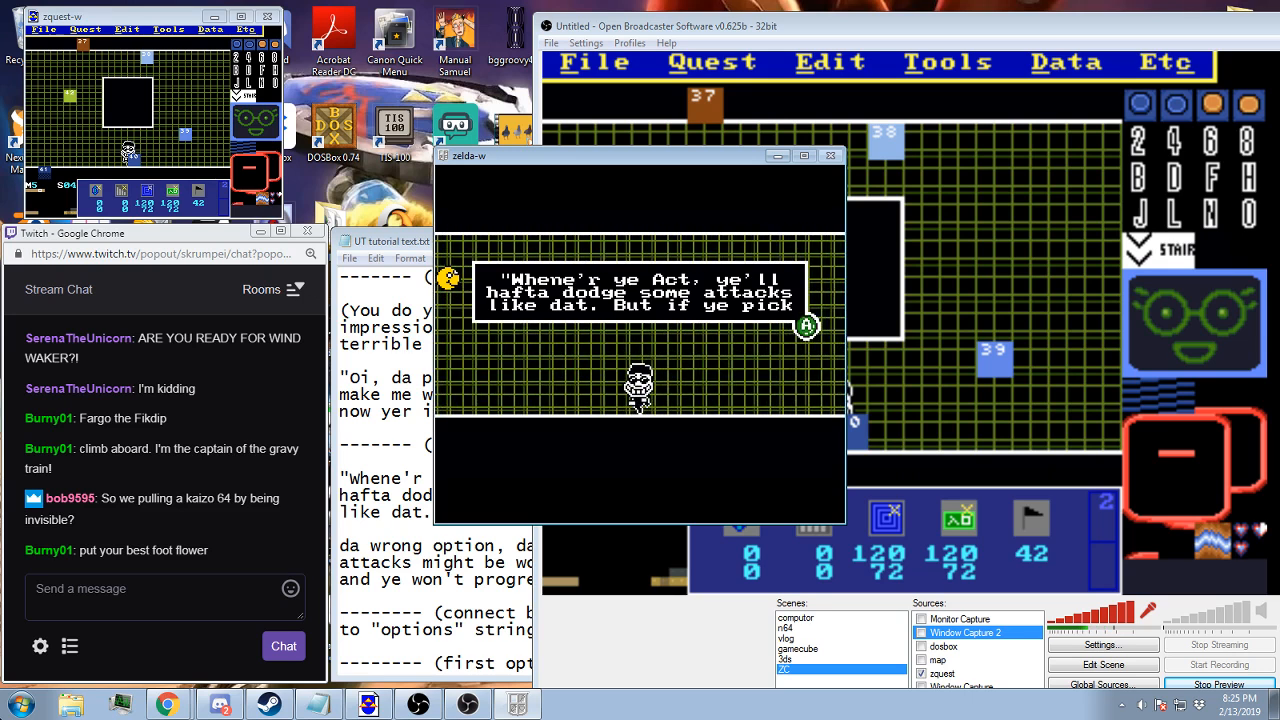
# Quit the playtest to the file select screen and bring the enlarged editor preview back to the front
pyautogui.press('F9')
pyautogui.press('Return')
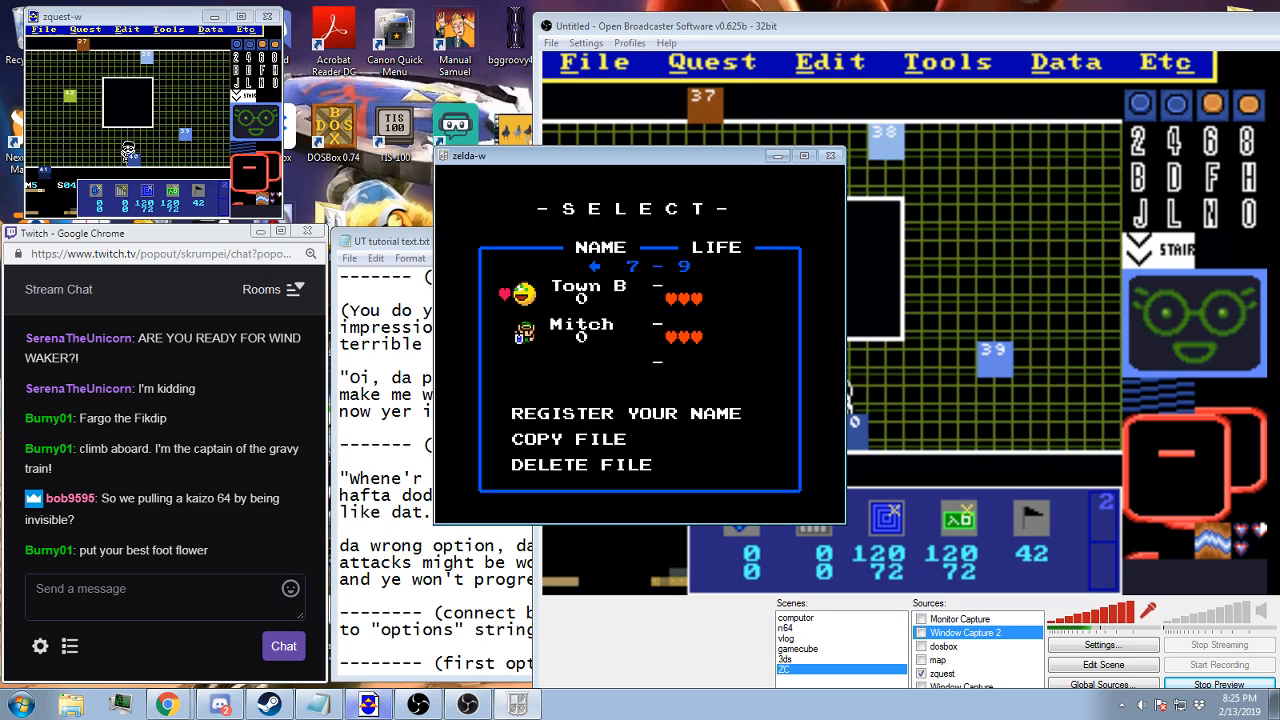
pyautogui.click(728, 28)
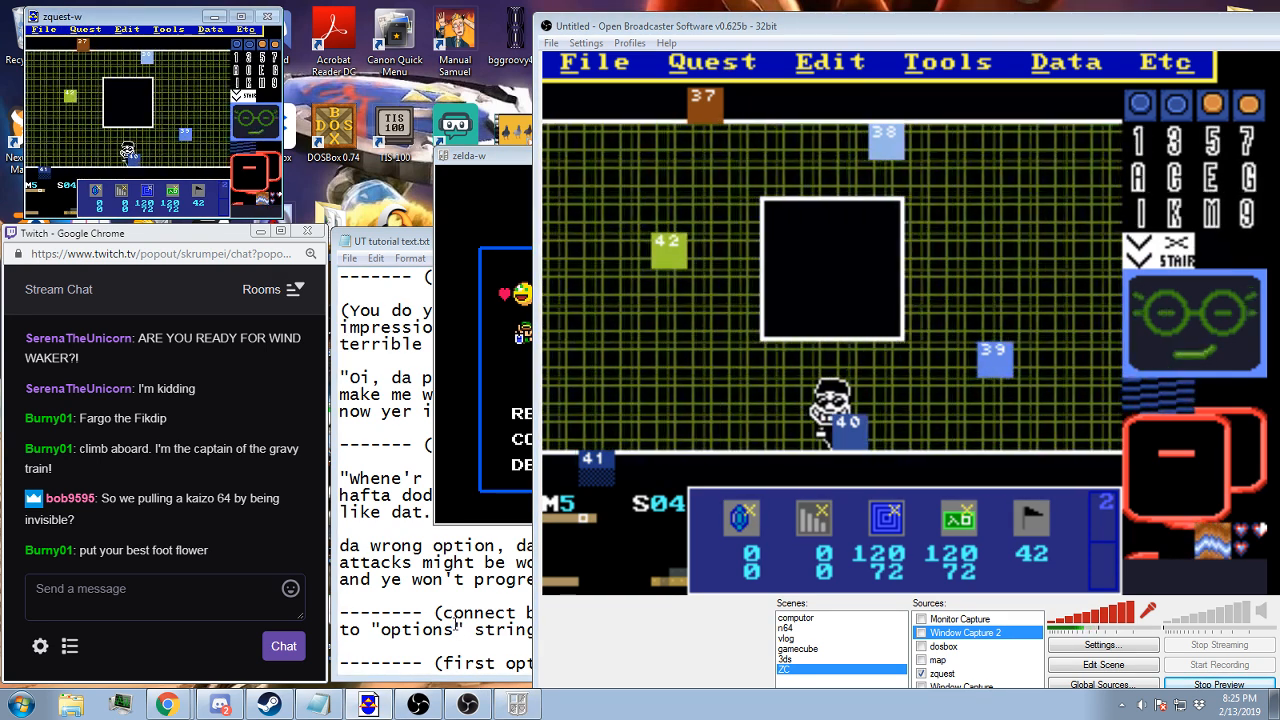
# Move the enlarged editor preview aside and review the first option's jig text and follow-up lines in the UT tutorial text notes
pyautogui.moveTo(724, 33); pyautogui.dragTo(792, 63)
pyautogui.click(406, 242)
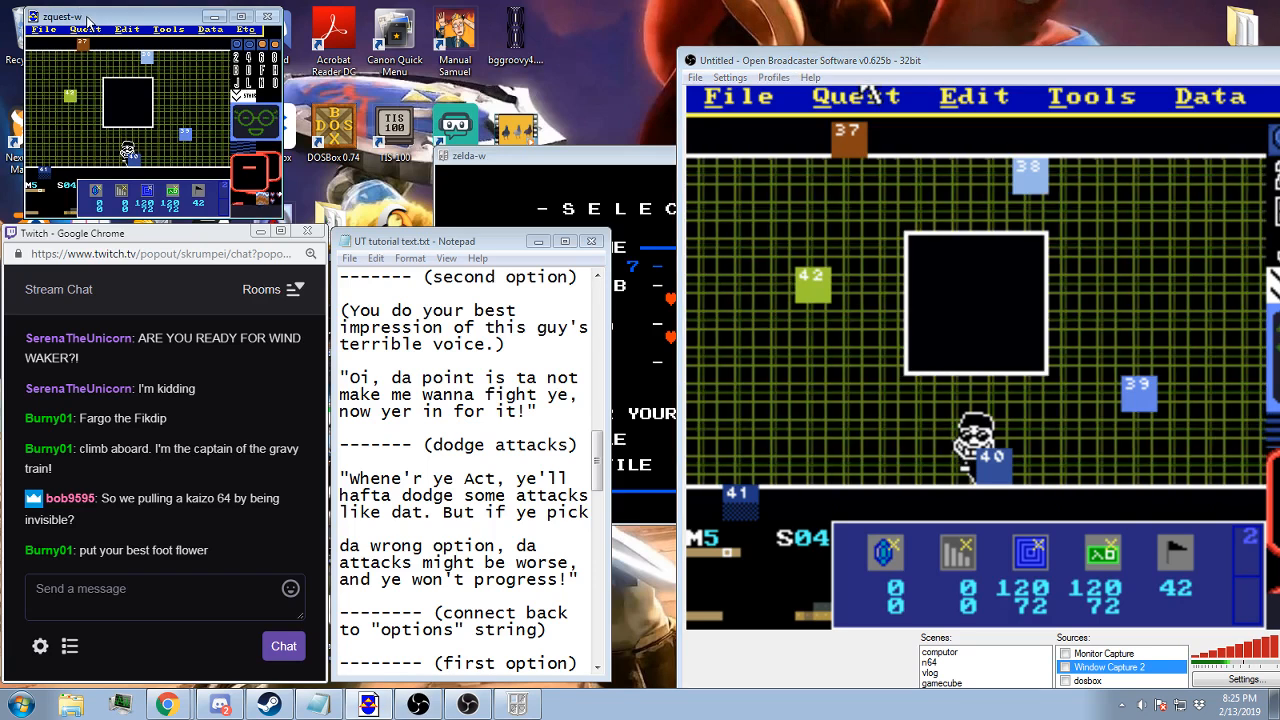
pyautogui.click(78, 30)
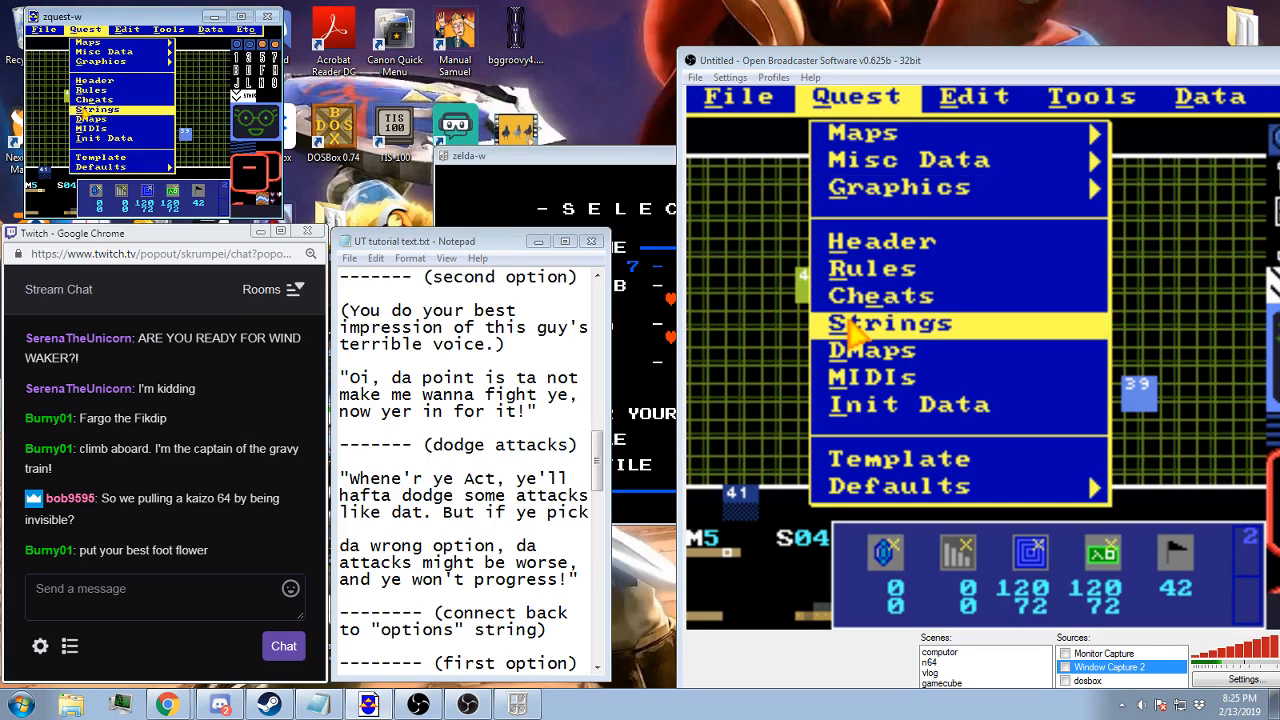
pyautogui.click(413, 470)
pyautogui.scroll(-6, 413, 470)
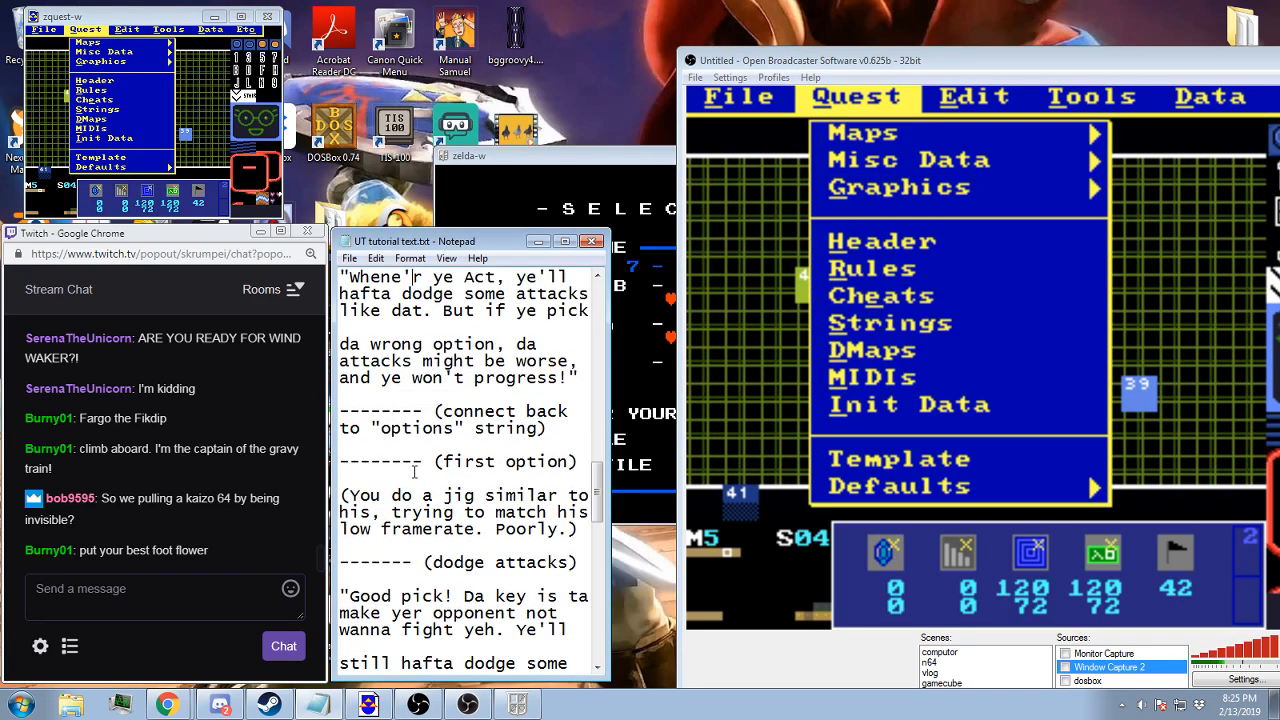
pyautogui.scroll(-4, 413, 470)
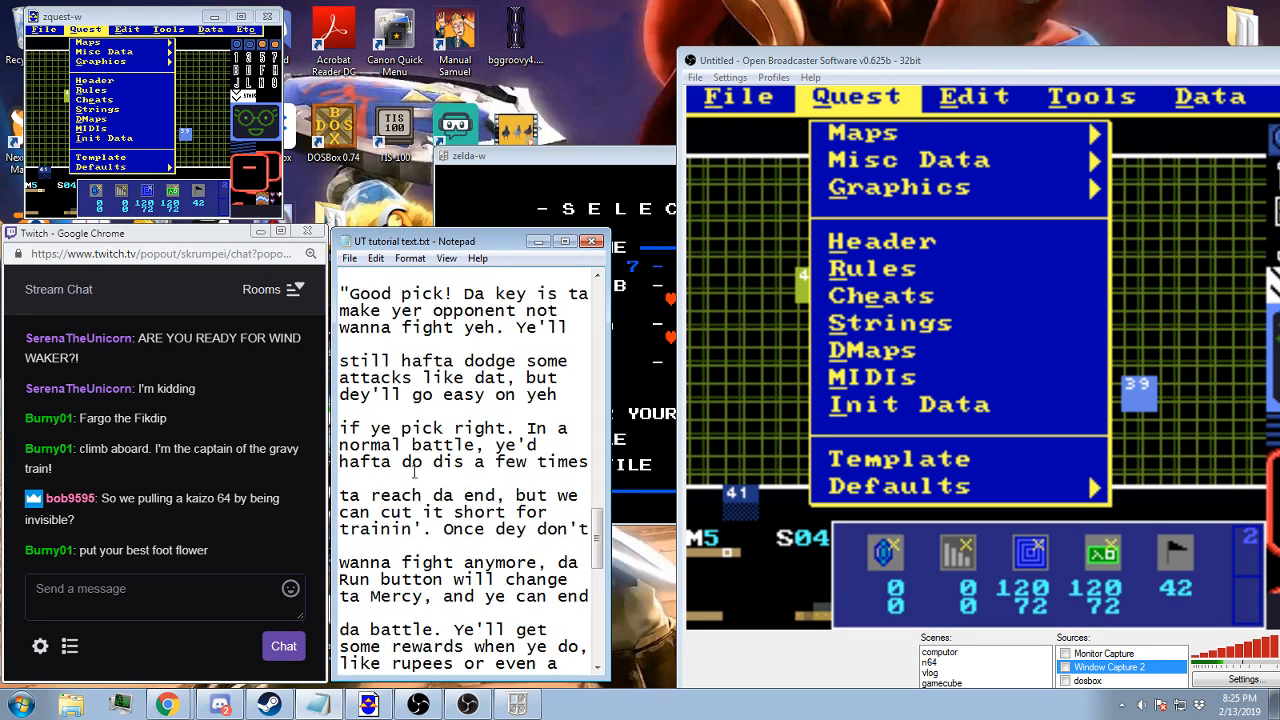
pyautogui.scroll(3, 414, 471)
pyautogui.scroll(-2, 414, 470)
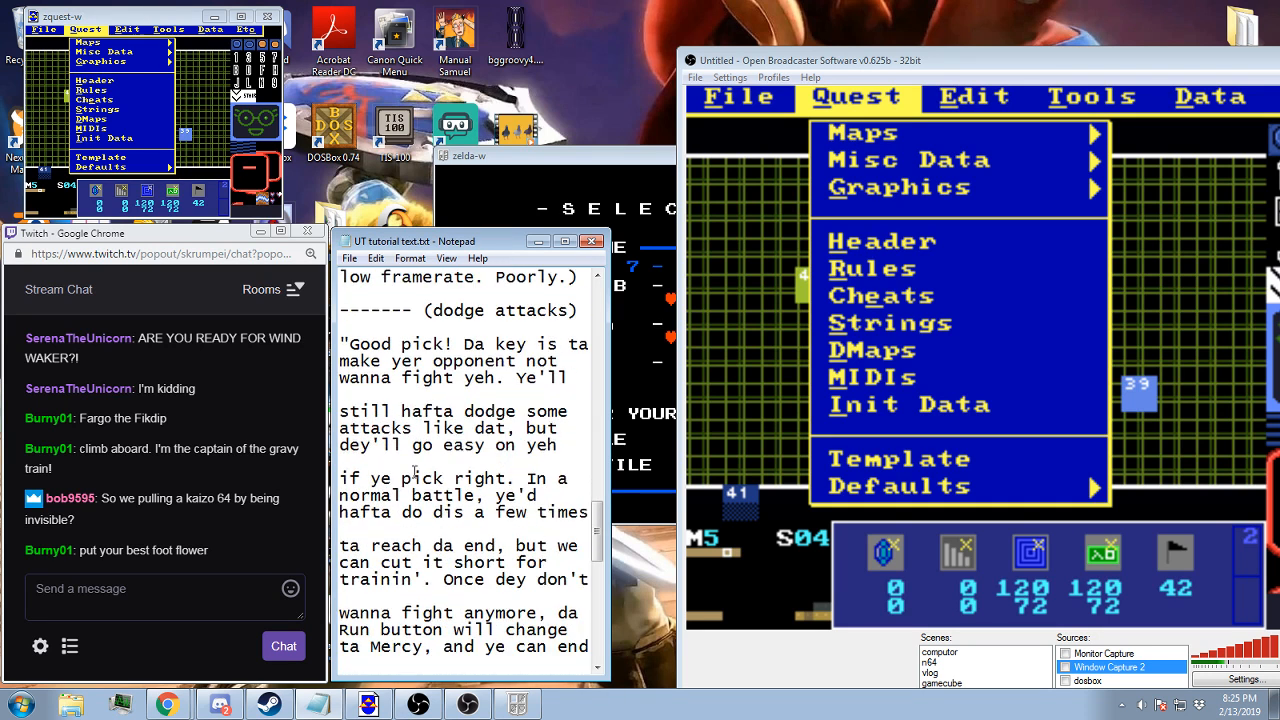
pyautogui.scroll(1, 414, 472)
pyautogui.scroll(1, 414, 472)
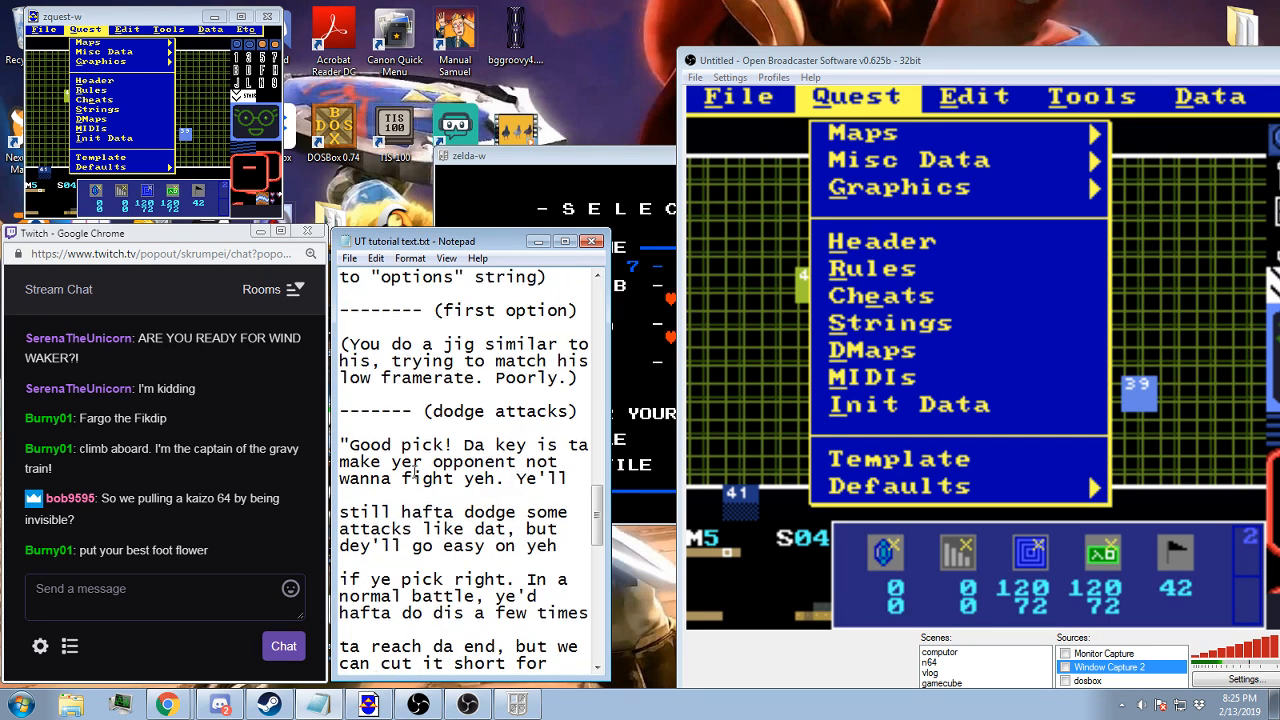
pyautogui.scroll(-1, 414, 470)
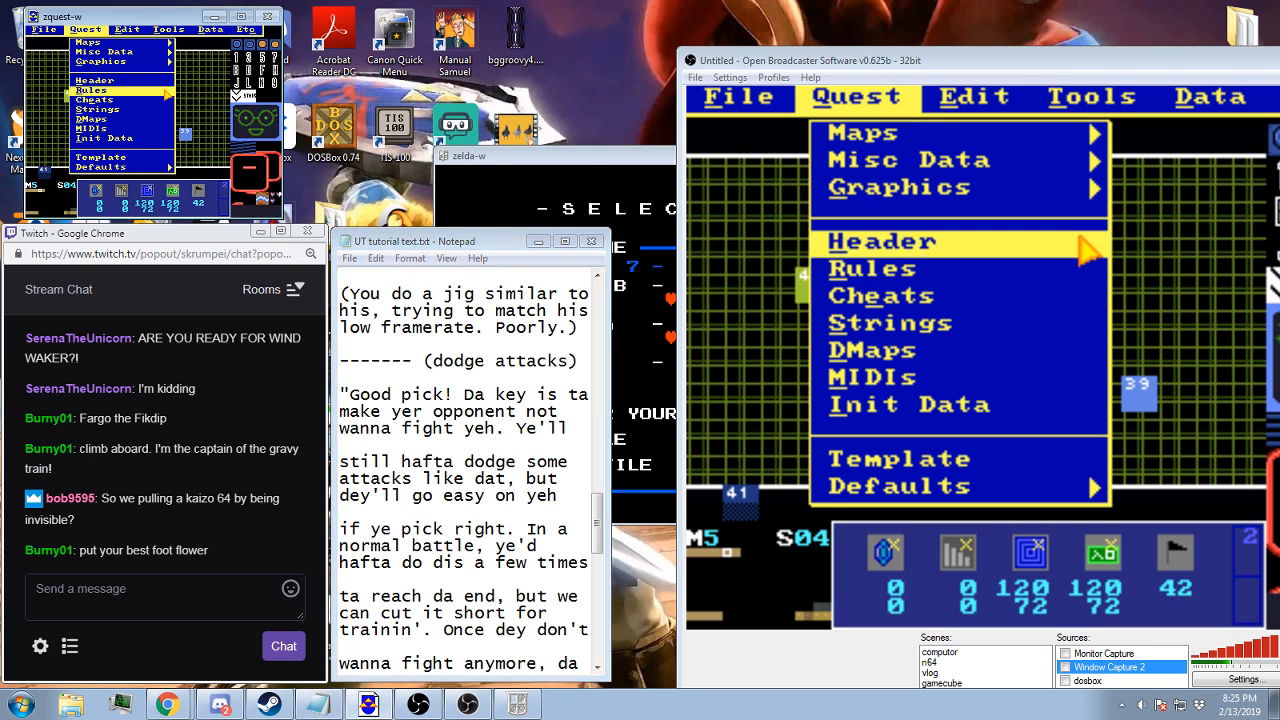
# Add a new message string reading "(You do a jib similar to his, trying to match his low framerate. Poorly.)" with no next string
pyautogui.click(100, 109)
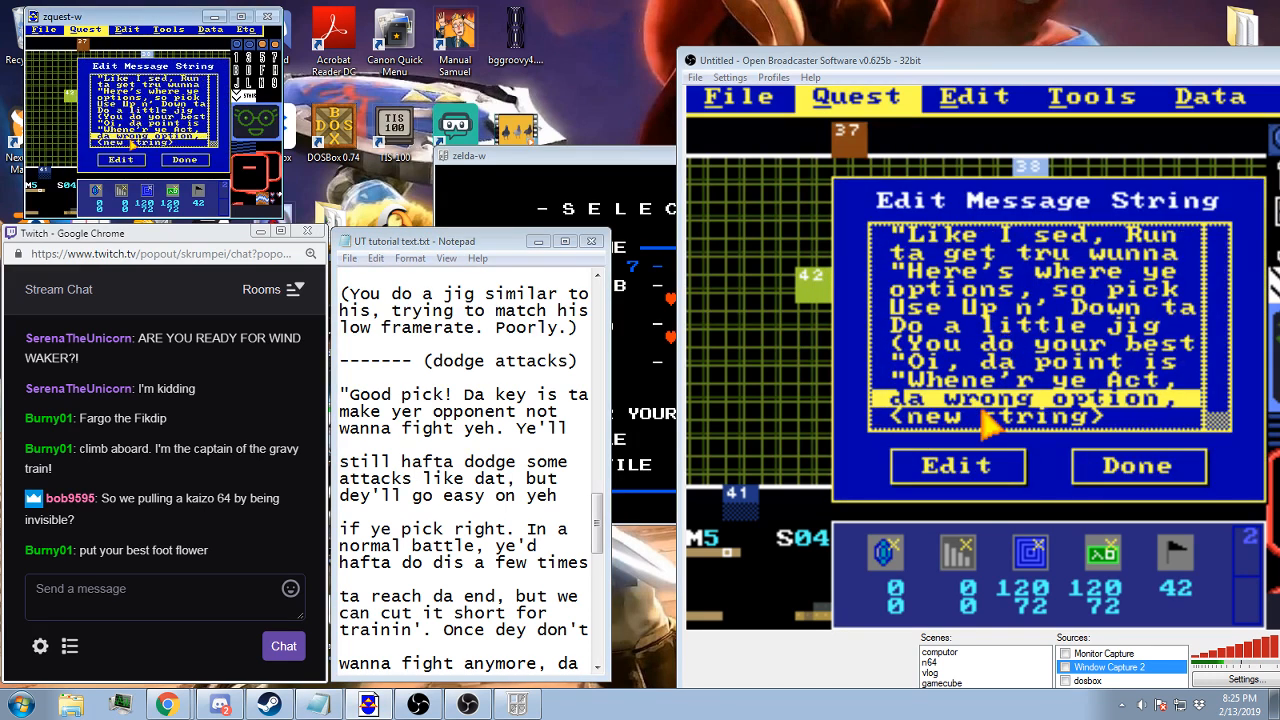
pyautogui.doubleClick(130, 144)
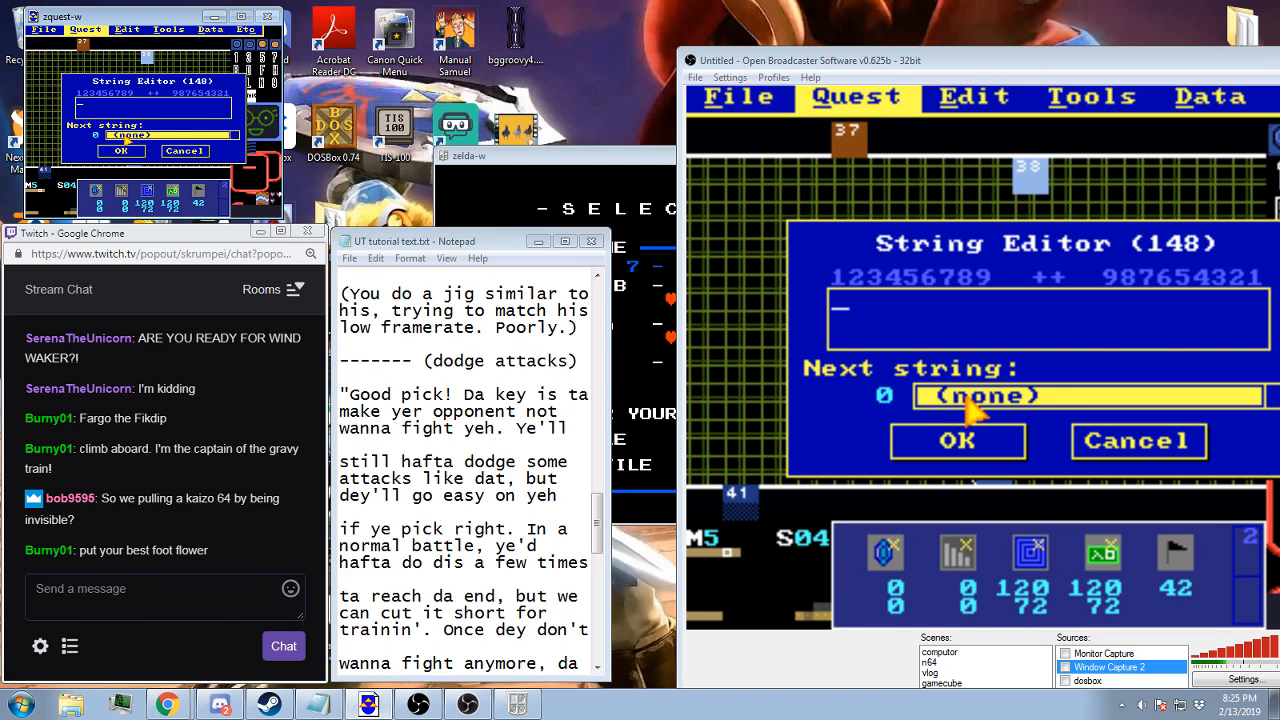
pyautogui.write('(You do a ')
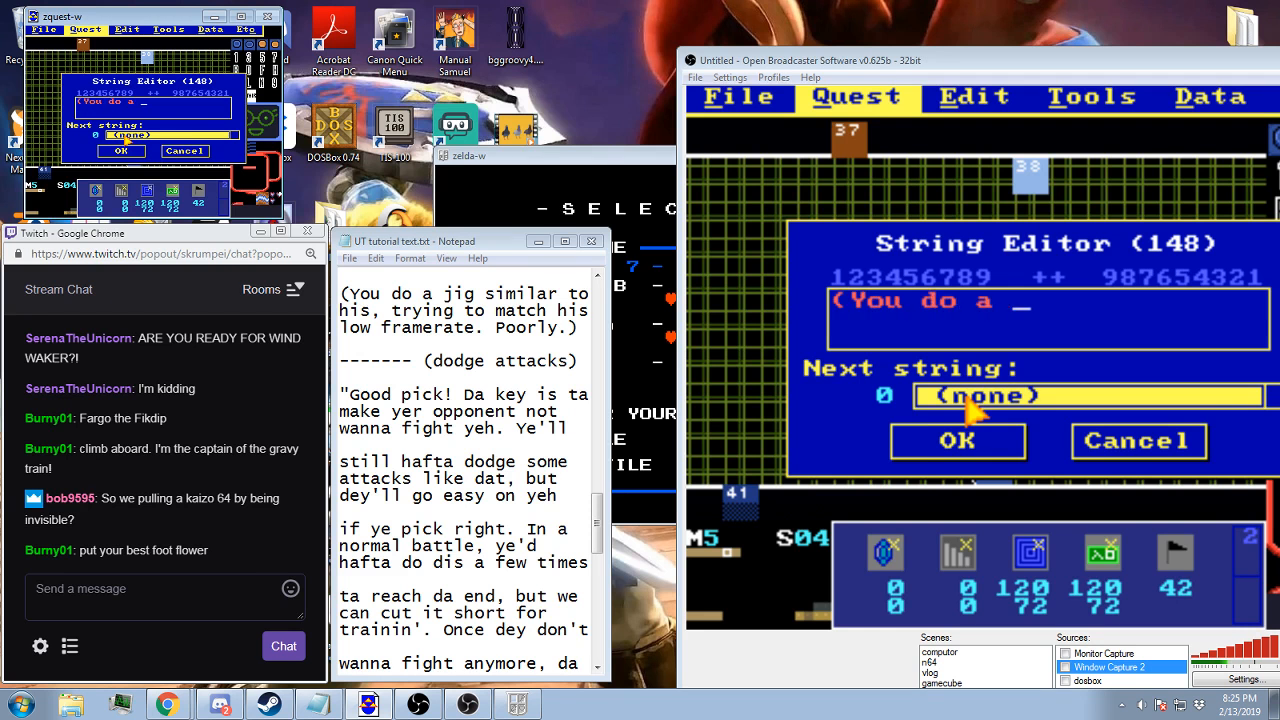
pyautogui.write('jib similar t')
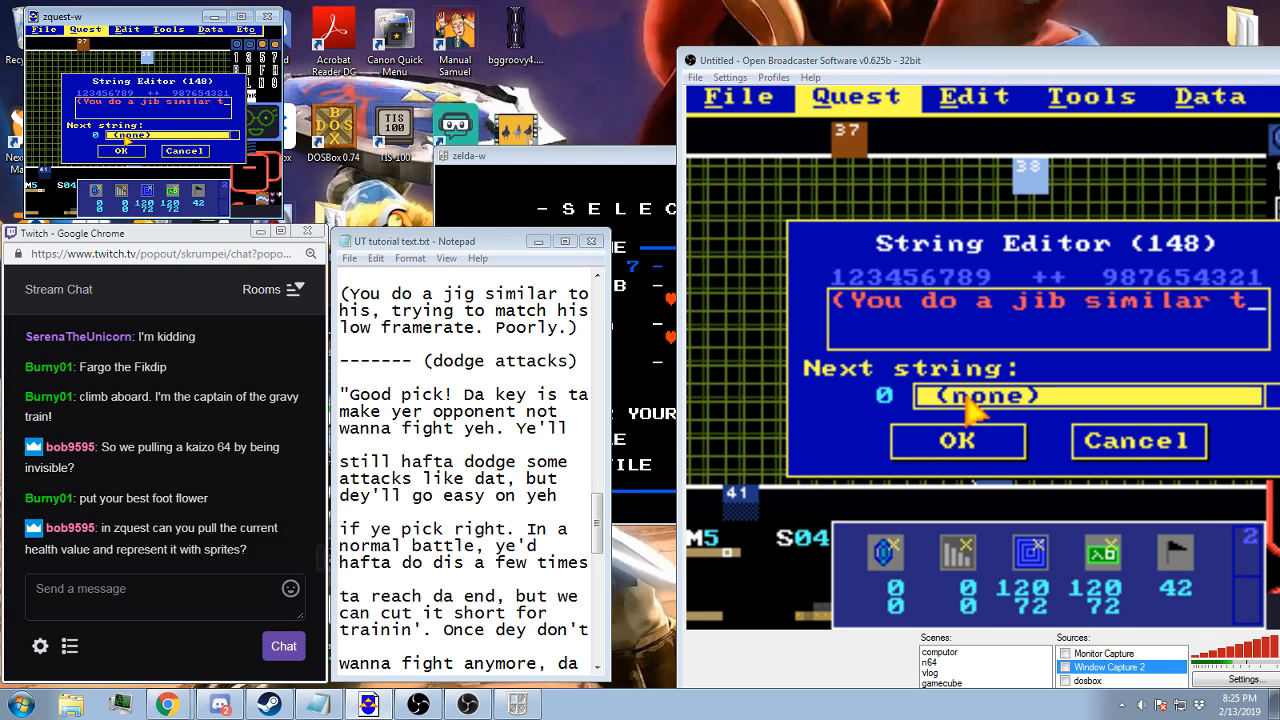
pyautogui.write('o his')
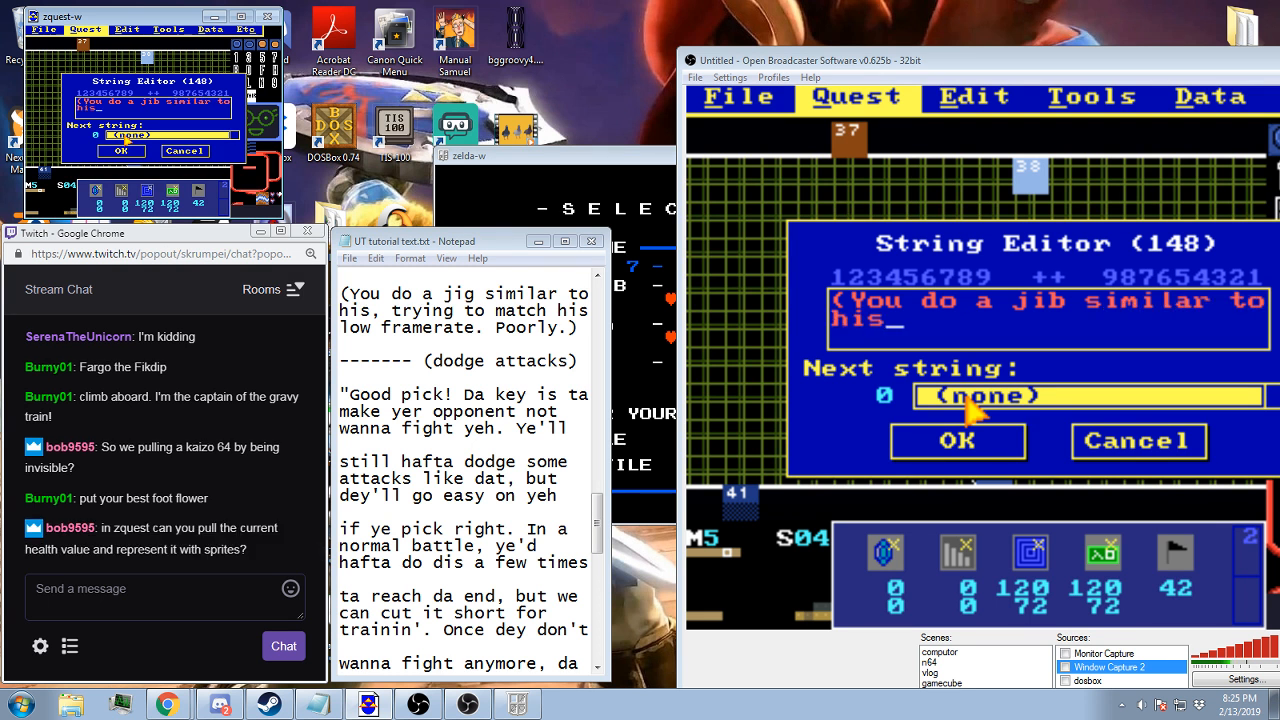
pyautogui.write(',')
pyautogui.write('tryui')
pyautogui.press('BackSpace')
pyautogui.press('BackSpace')
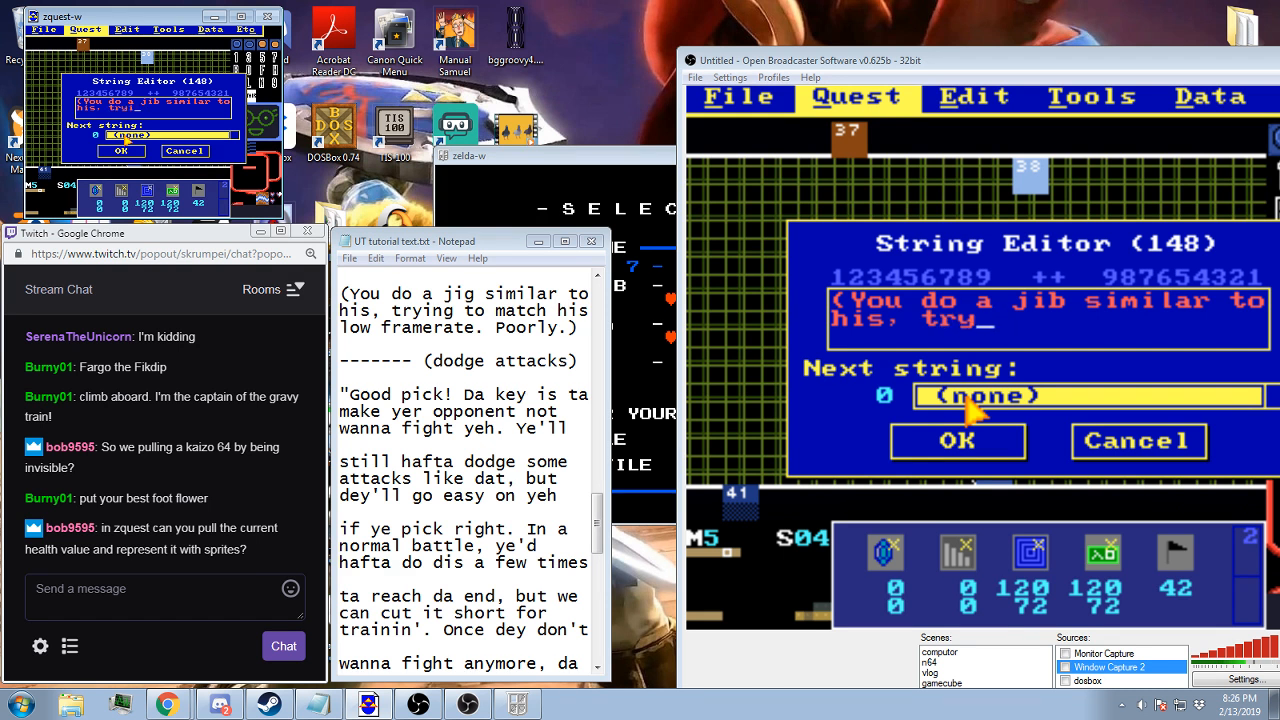
pyautogui.write('ing to match his low framerate')
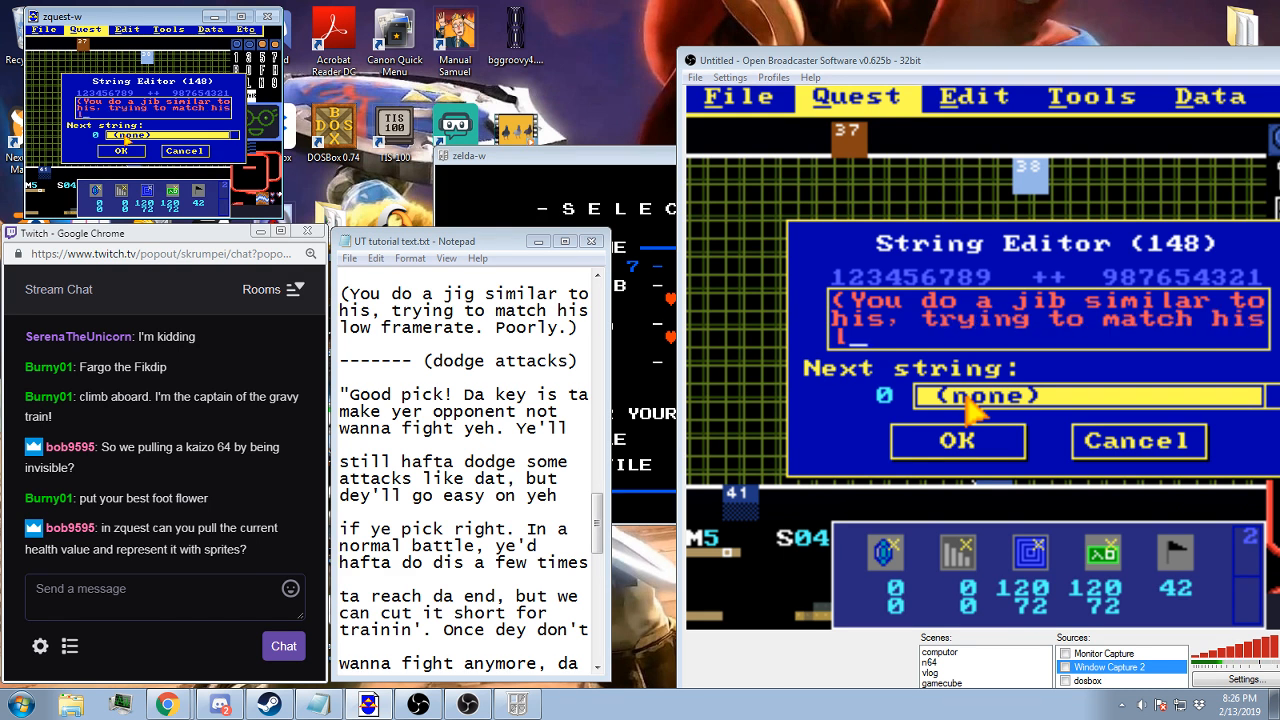
pyautogui.write('. Poorly.)')
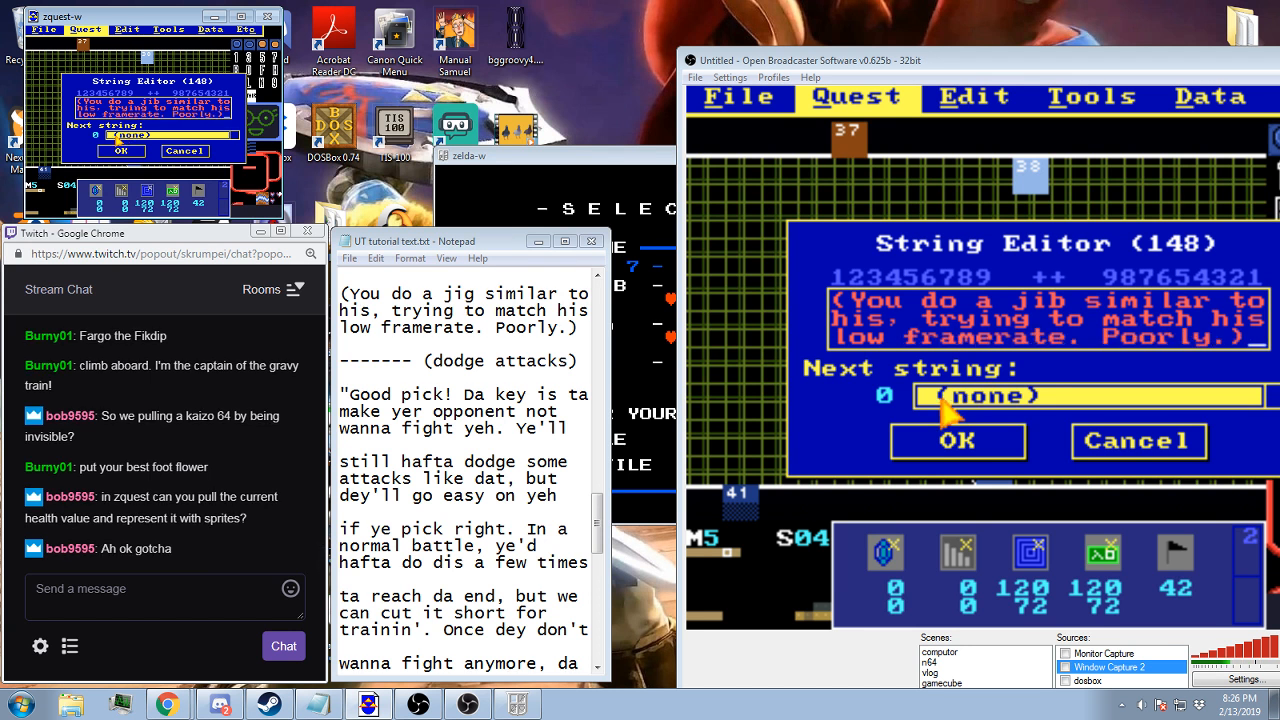
pyautogui.click(105, 152)
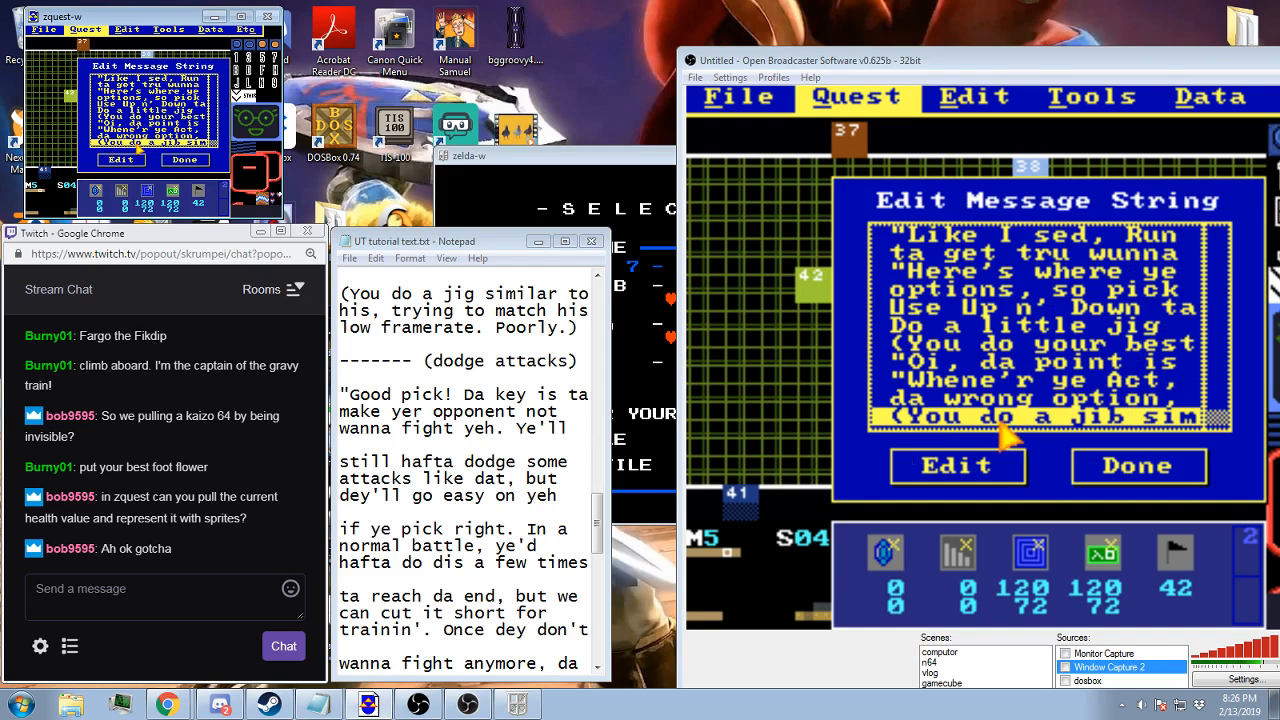
pyautogui.click(171, 159)
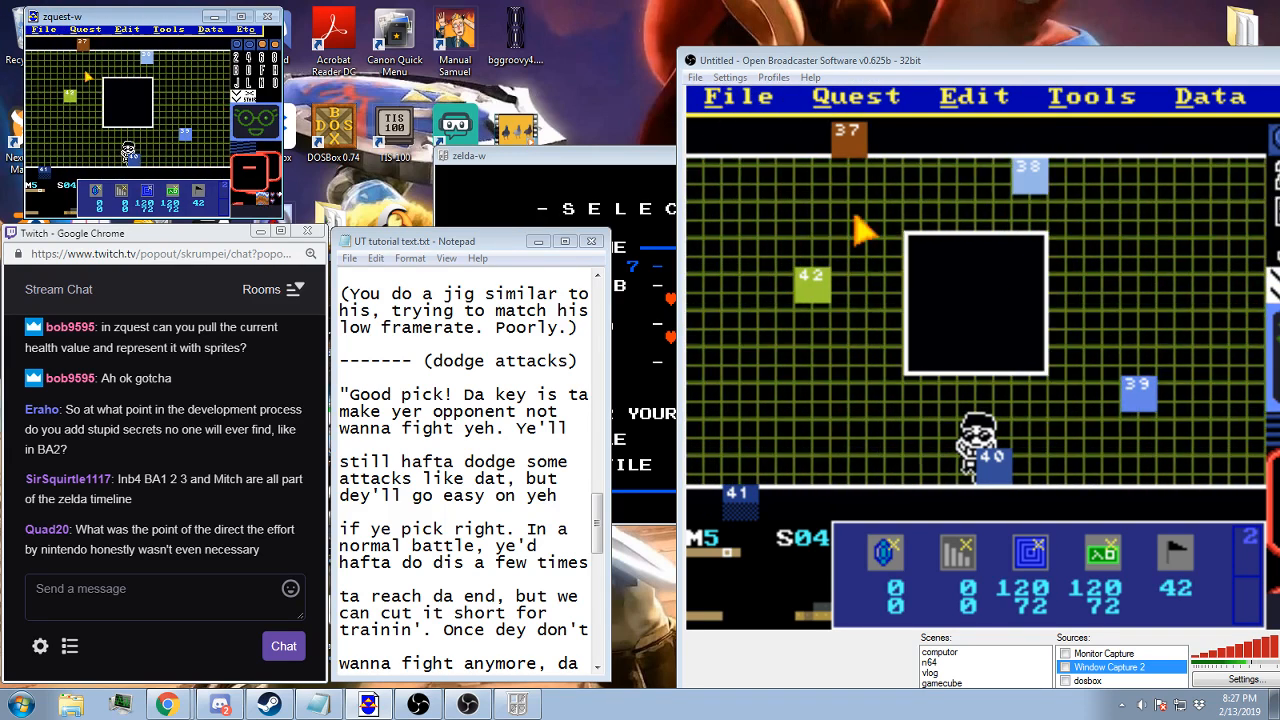
# Check which message strings are assigned to screens 05 and 03 of map 5
pyautogui.click(85, 30)
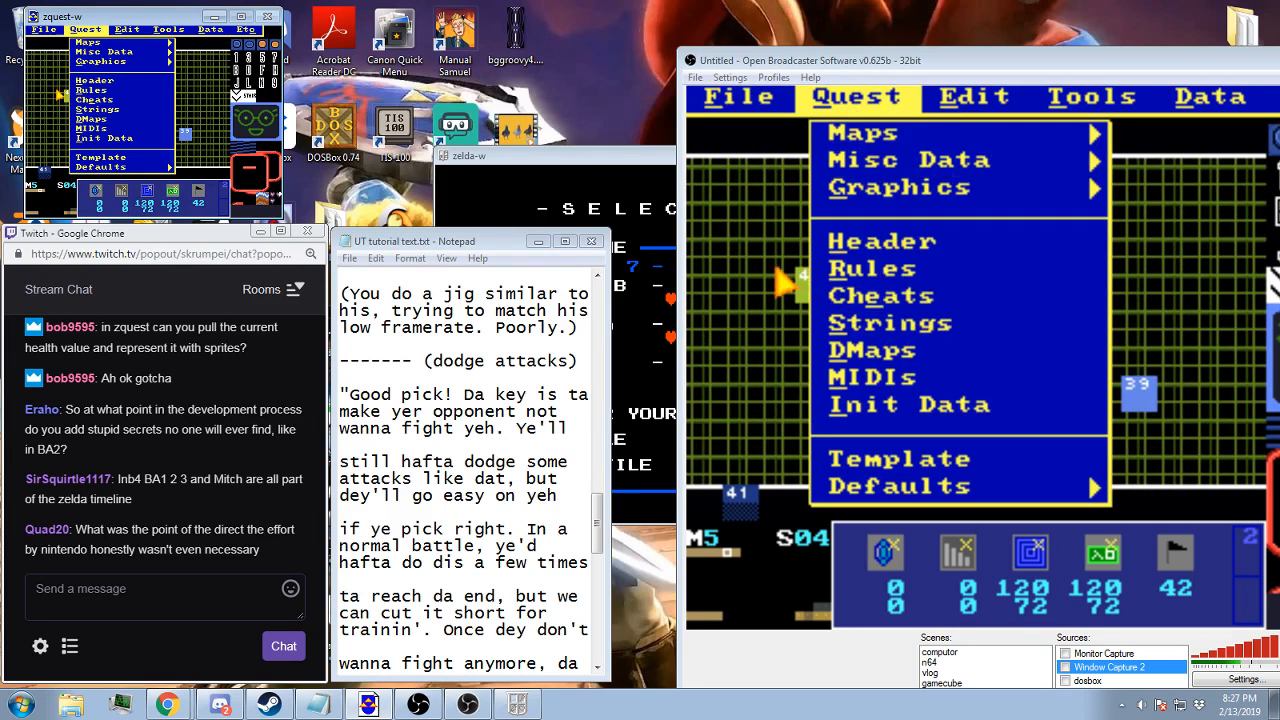
pyautogui.click(57, 89)
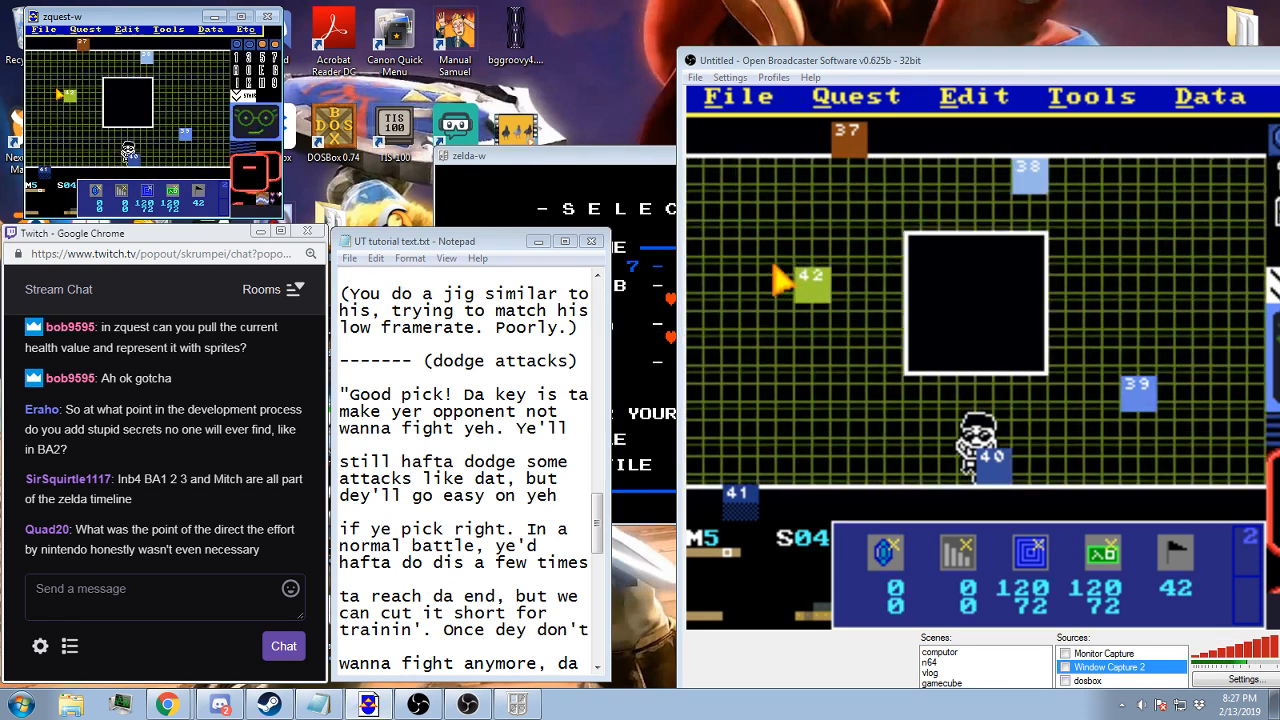
pyautogui.press('Right')
pyautogui.press('s')
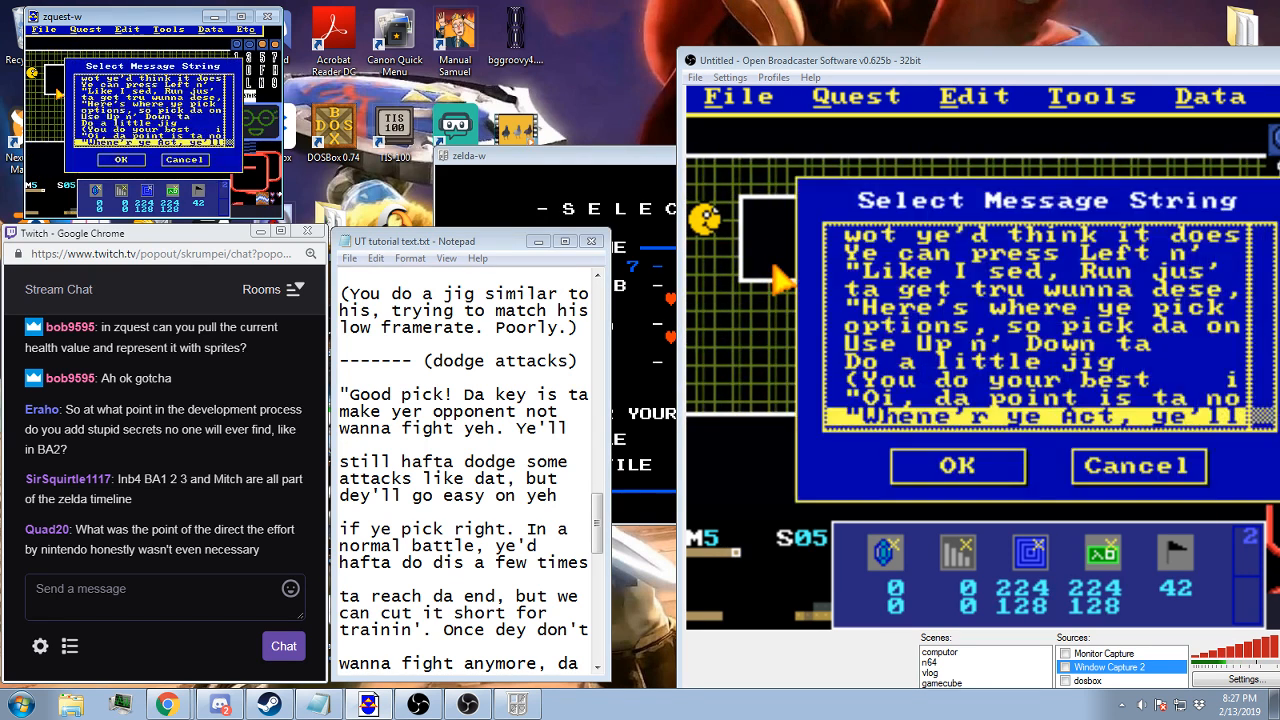
pyautogui.press('Return')
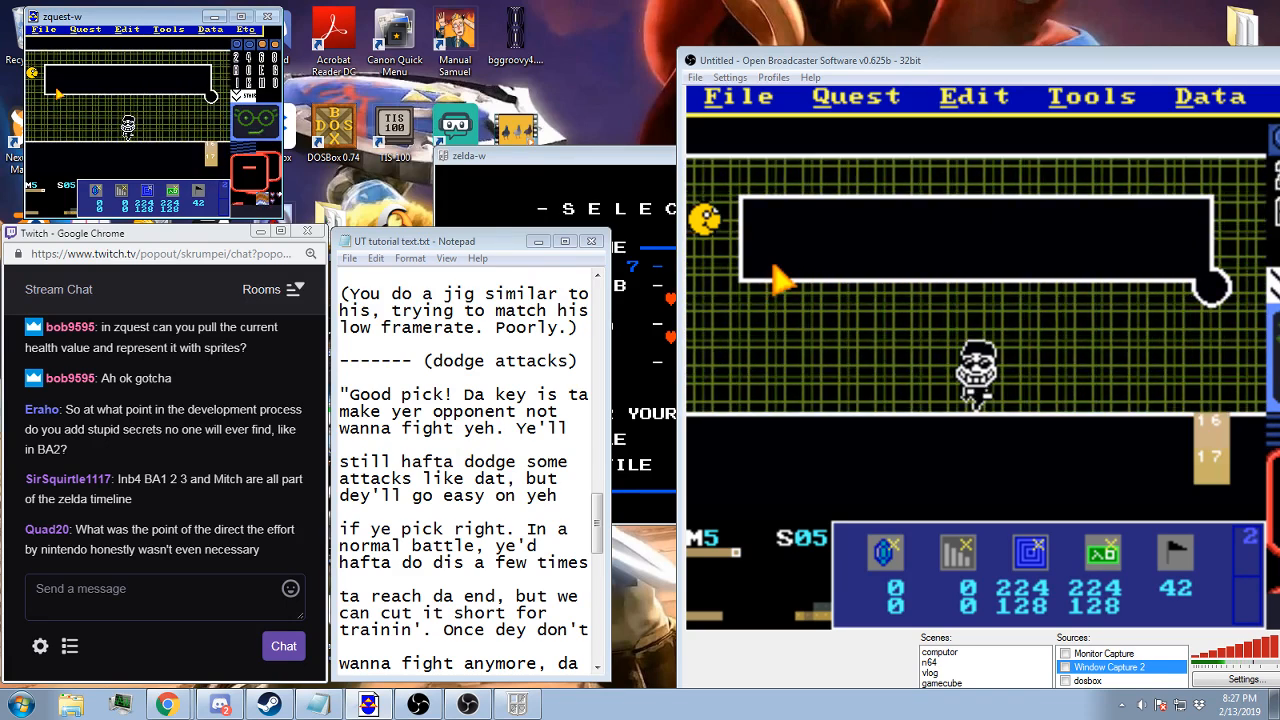
pyautogui.press('Left')
pyautogui.press('Left')
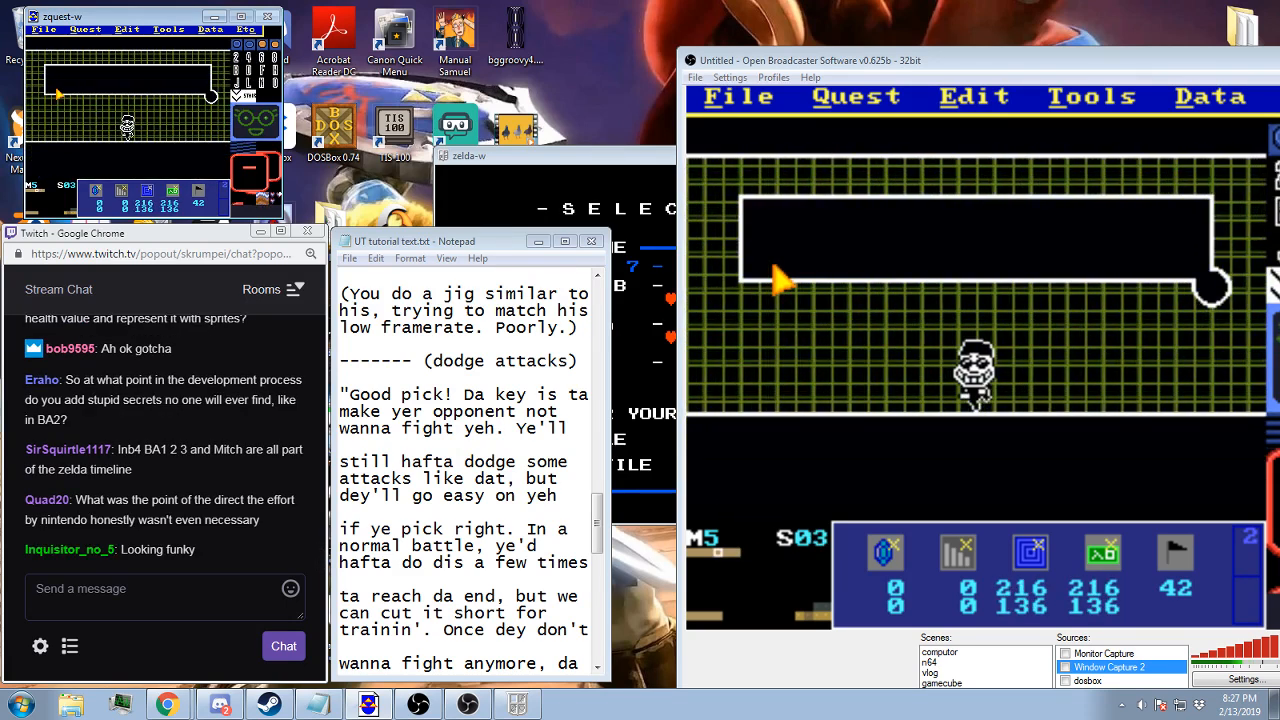
pyautogui.press('Left')
pyautogui.press('Right')
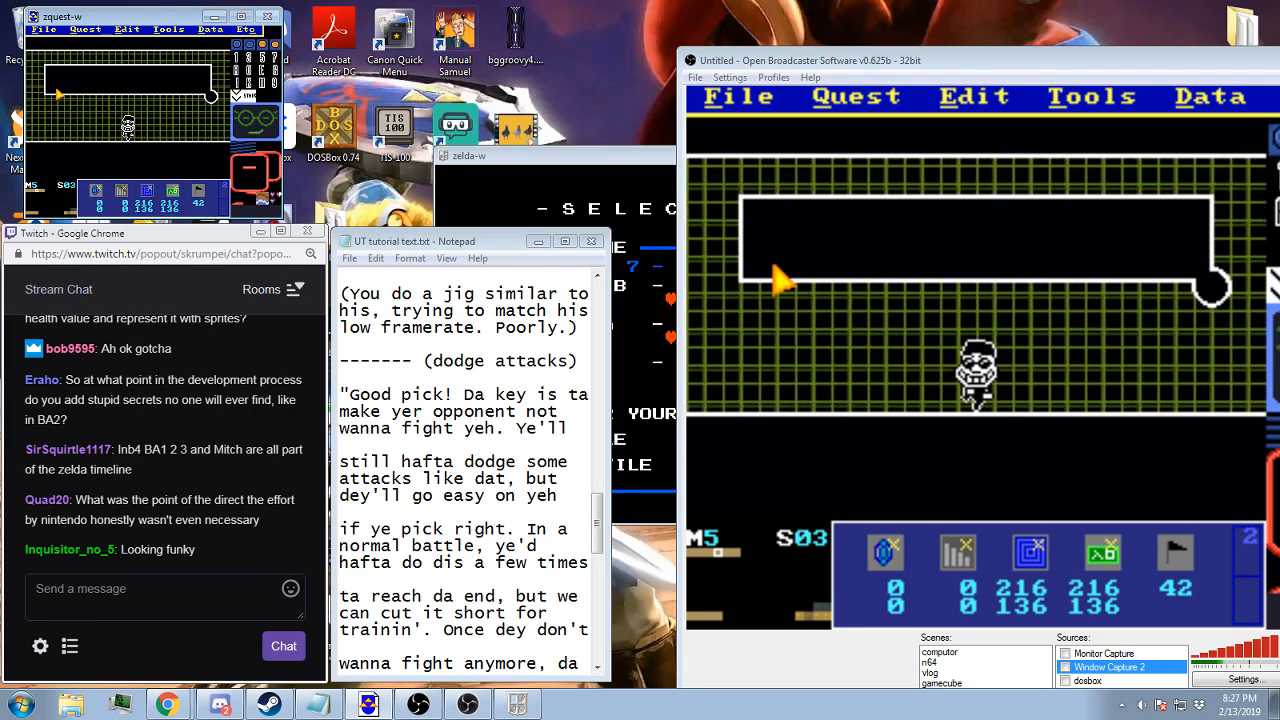
pyautogui.press('s')
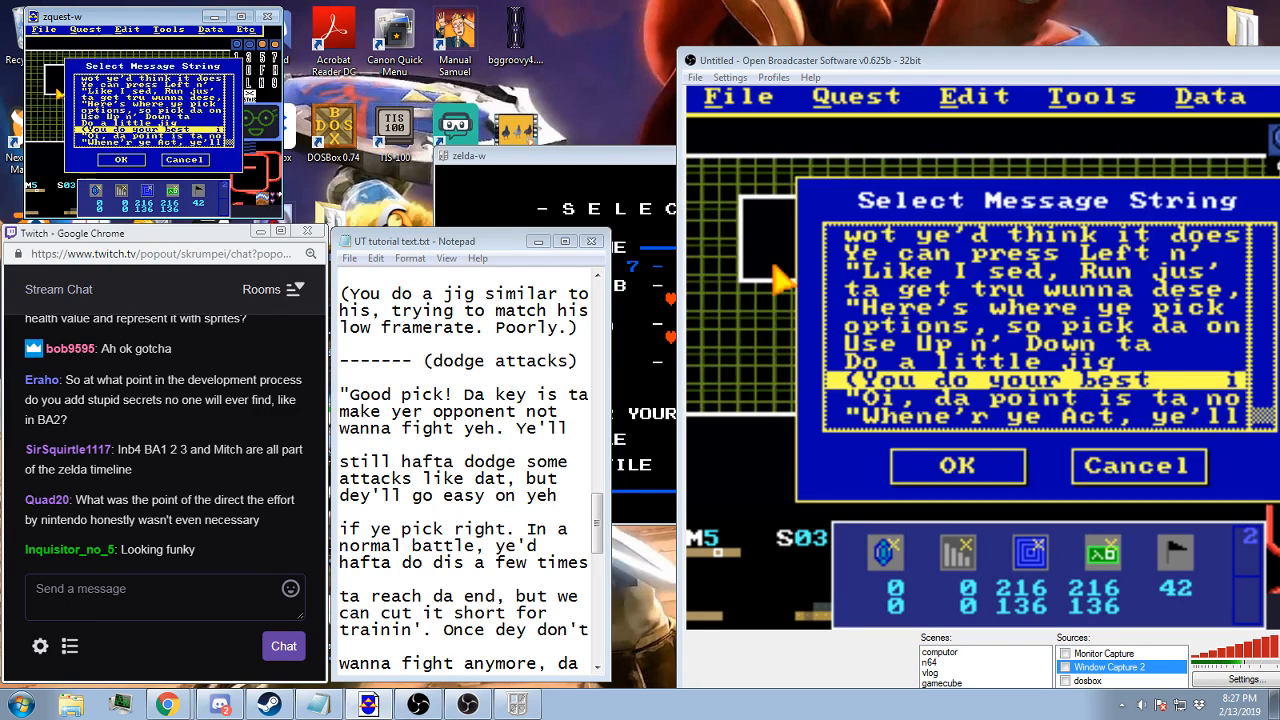
pyautogui.press('Return')
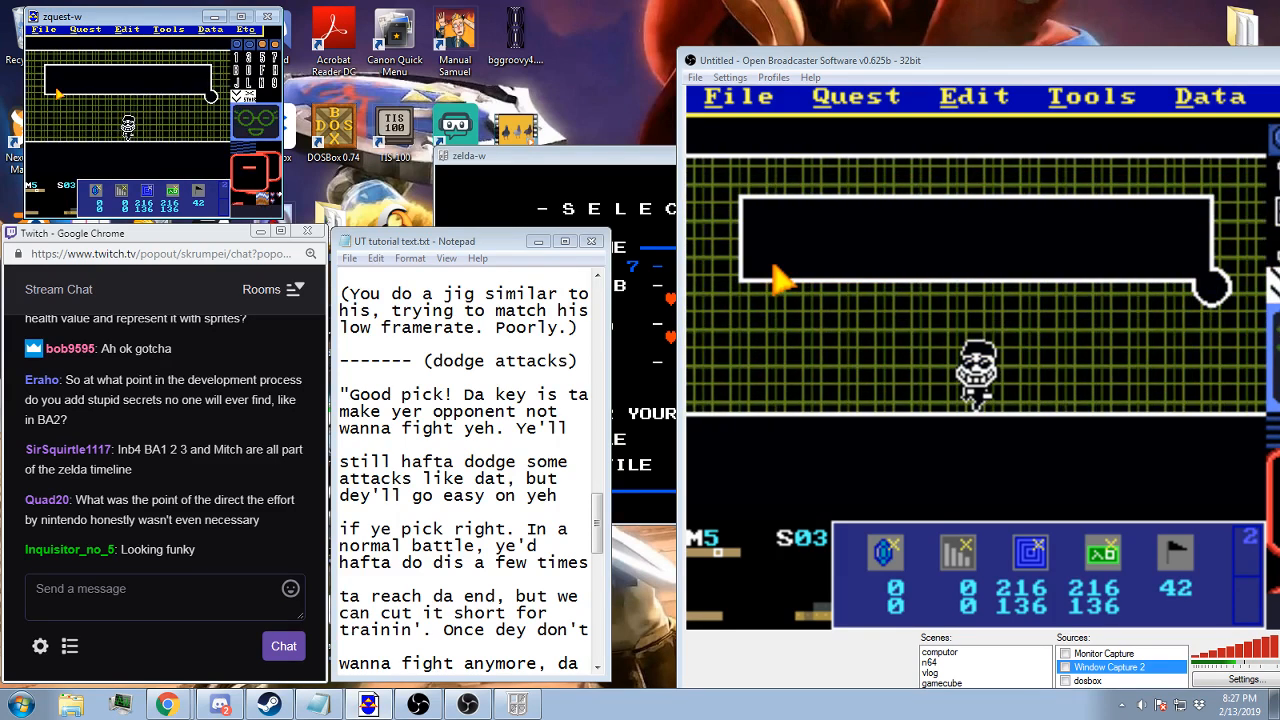
# Paste all of screen 03's data onto the blank screen 06 and confirm its message string
pyautogui.press('Right')
pyautogui.press('Right')
pyautogui.press('Right')
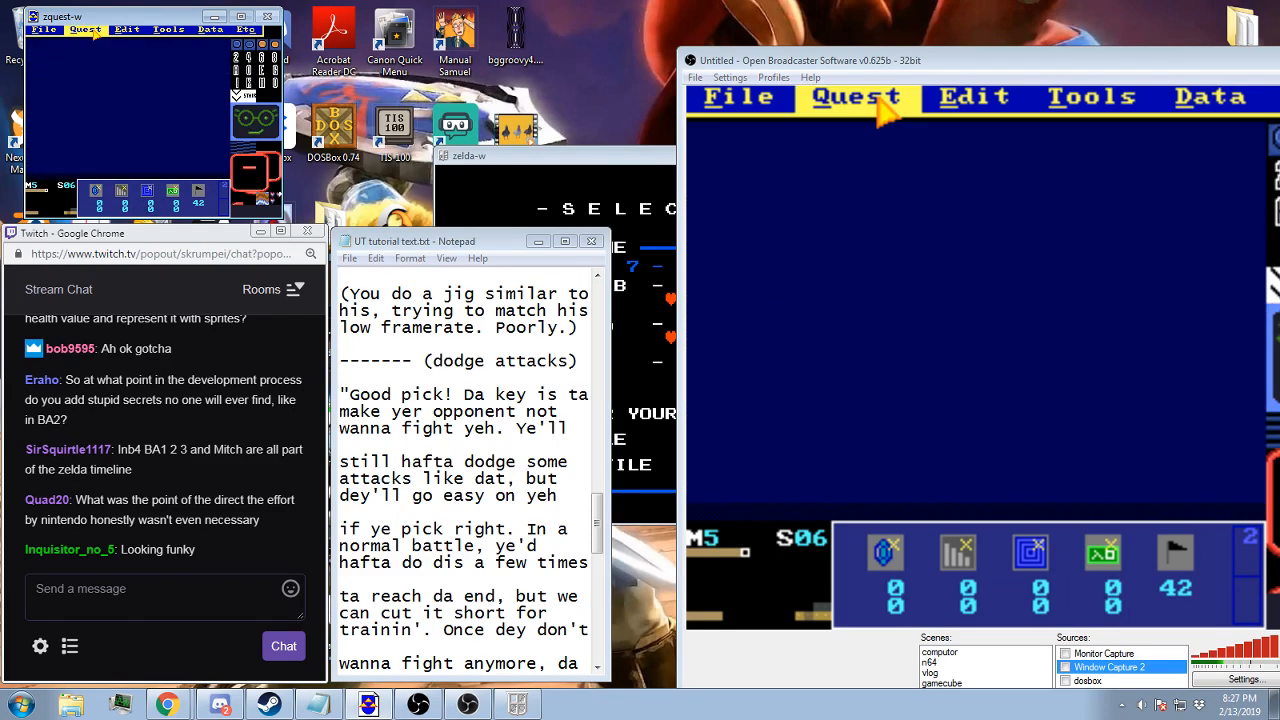
pyautogui.click(129, 31)
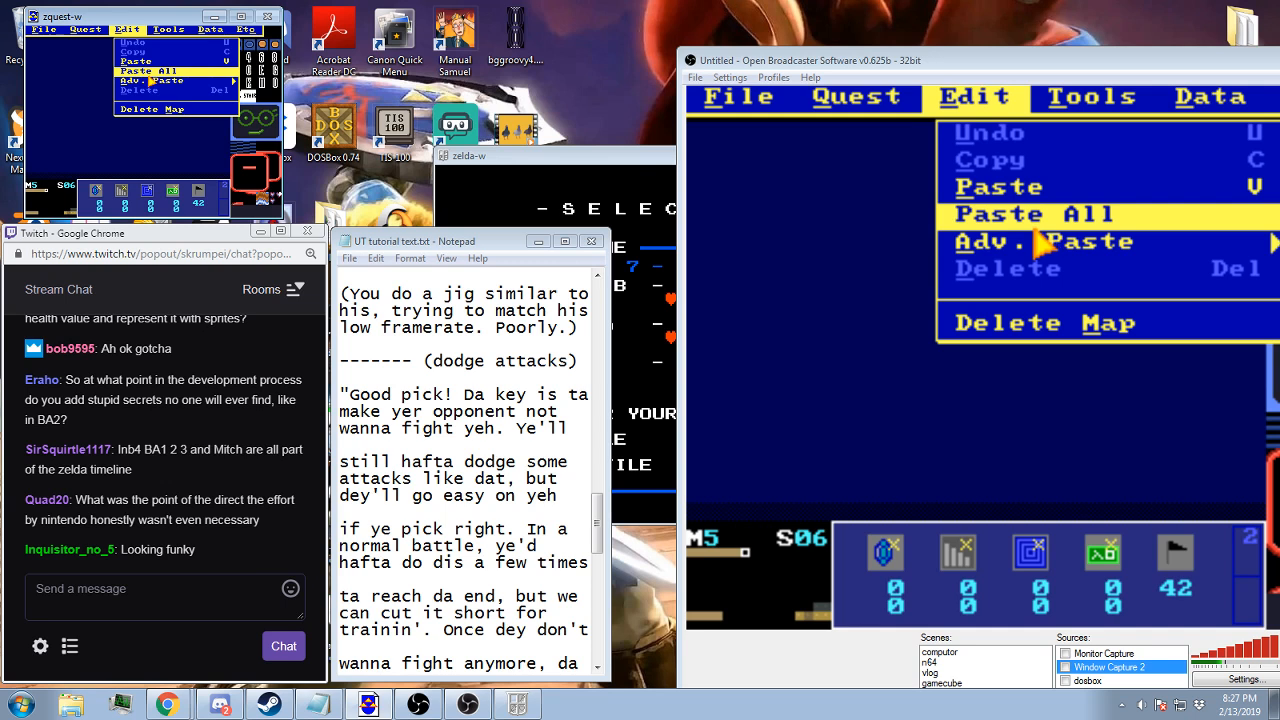
pyautogui.click(149, 75)
pyautogui.press('s')
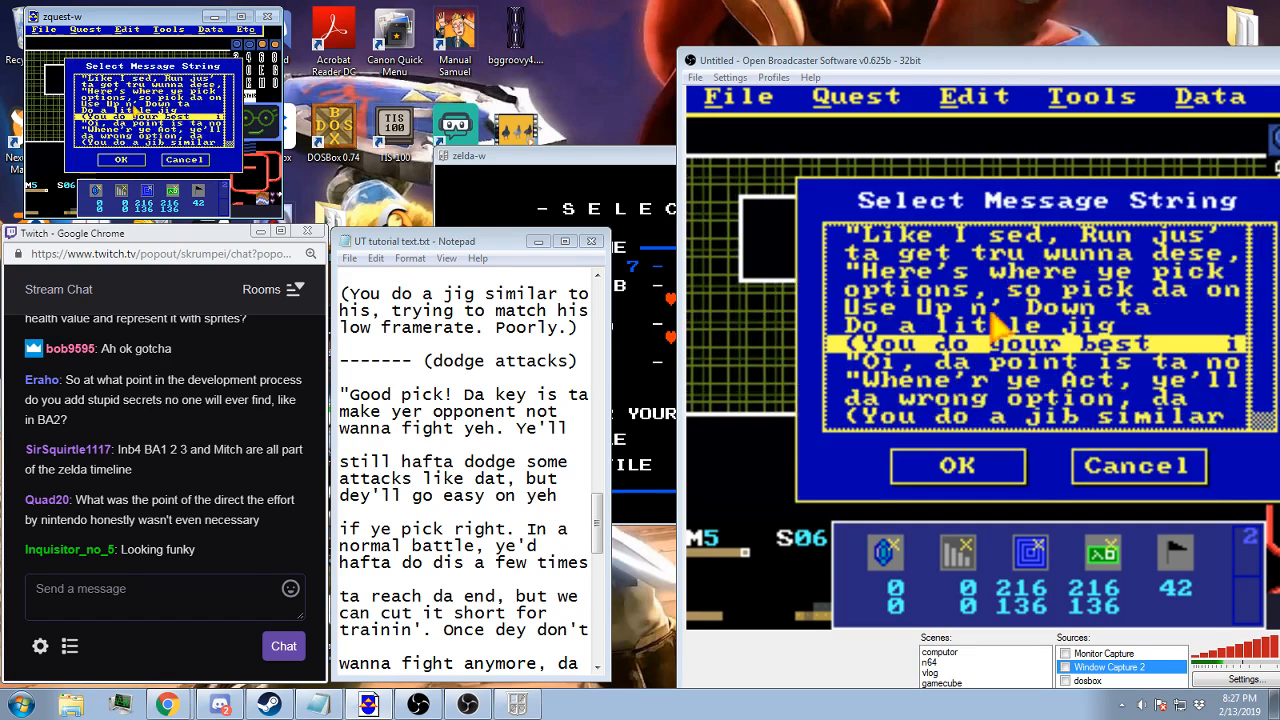
pyautogui.click(120, 159)
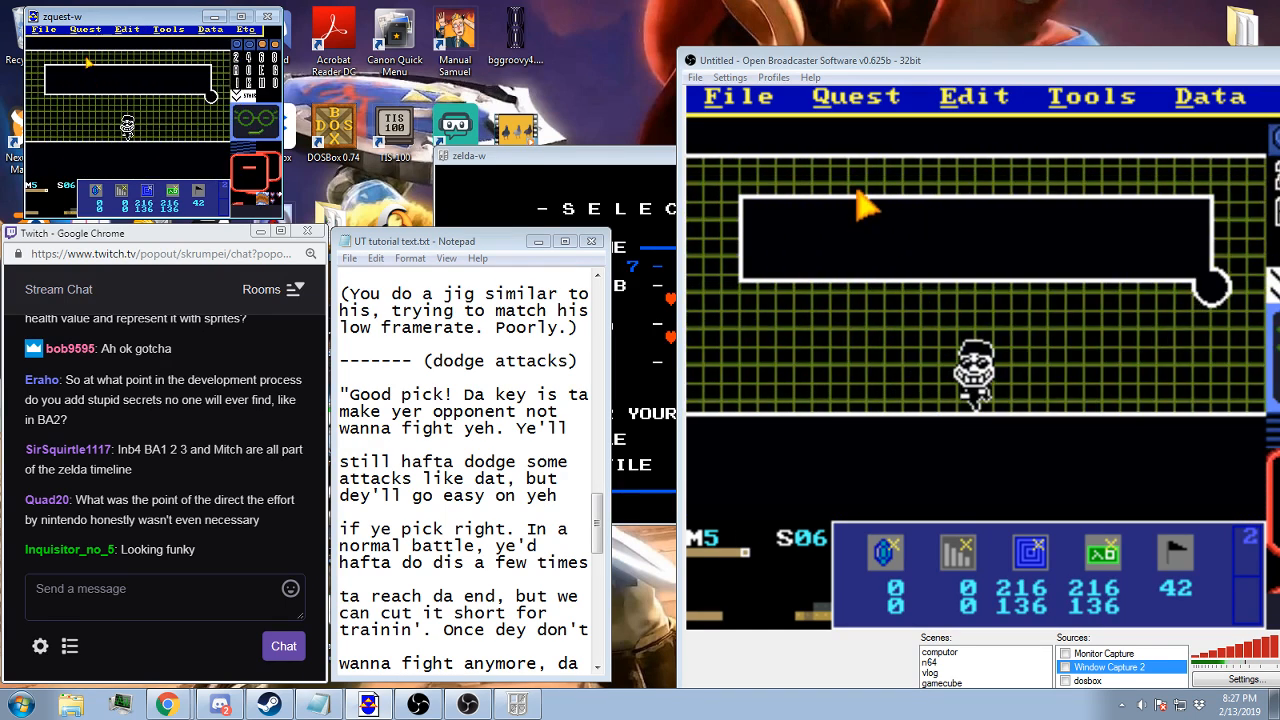
# Correct "jib" to "jig" in message string 148 and close the string list
pyautogui.click(85, 29)
pyautogui.click(98, 109)
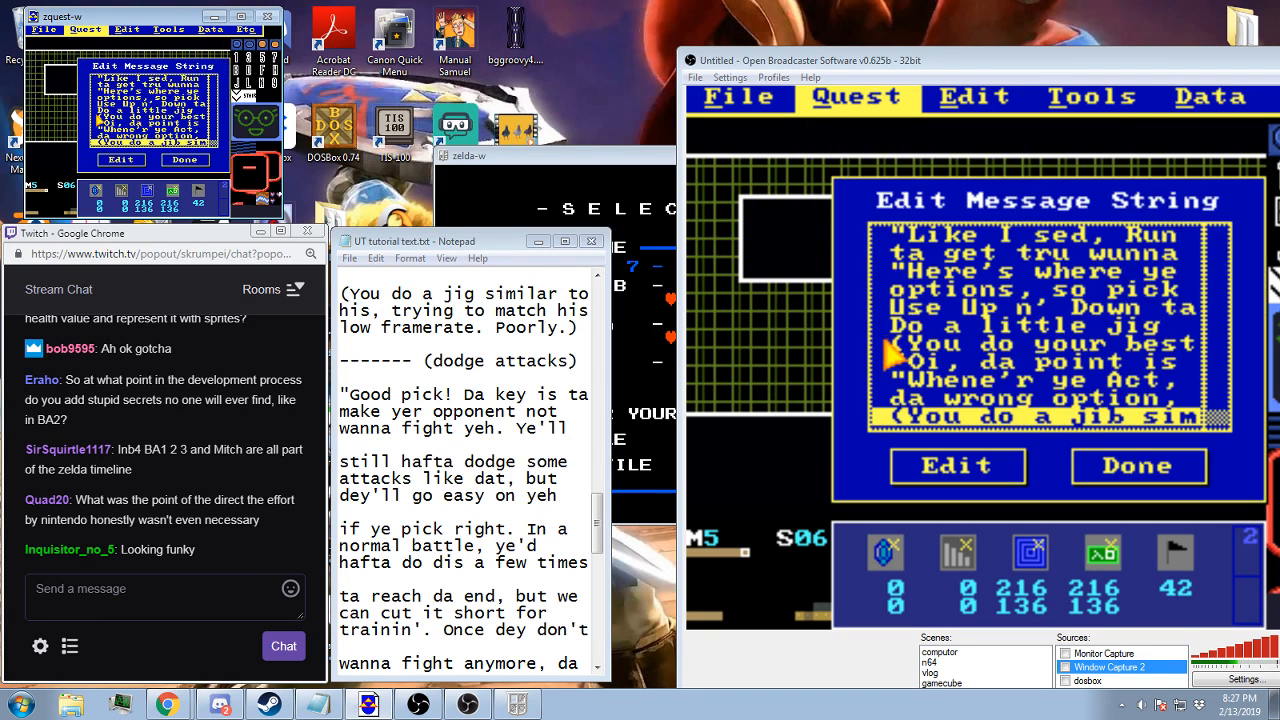
pyautogui.doubleClick(116, 144)
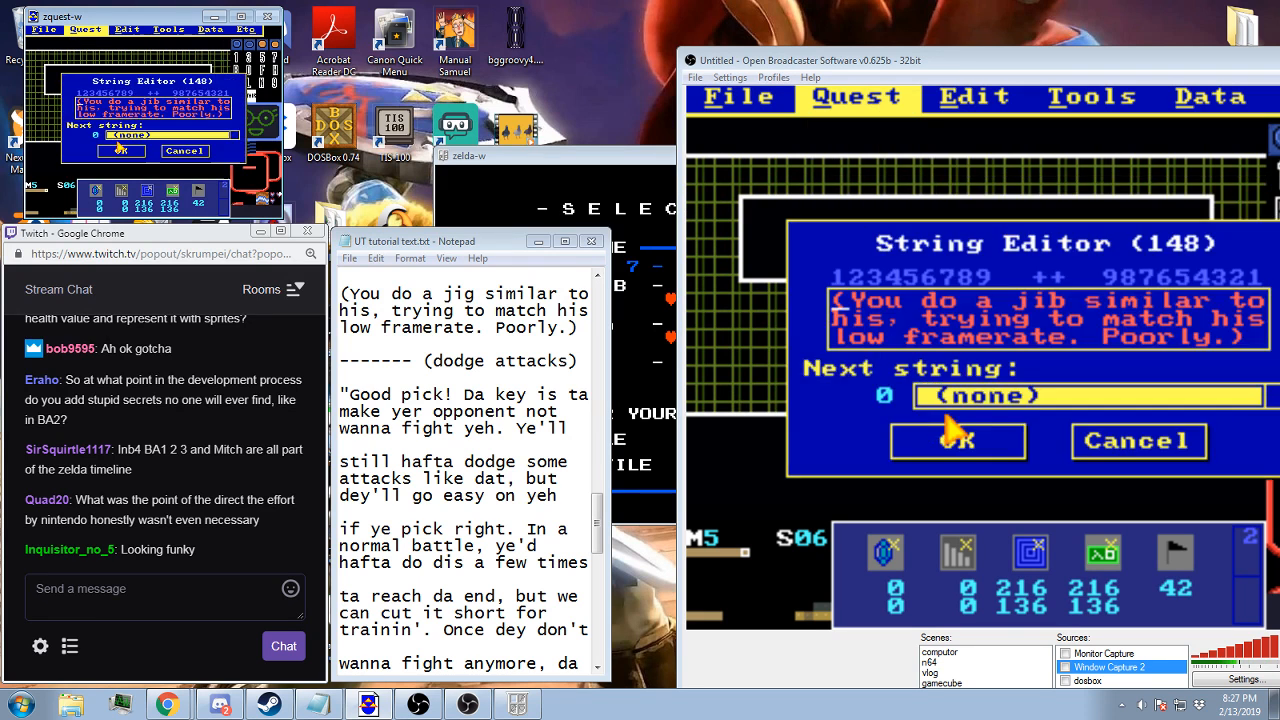
pyautogui.click(164, 100)
pyautogui.write('g')
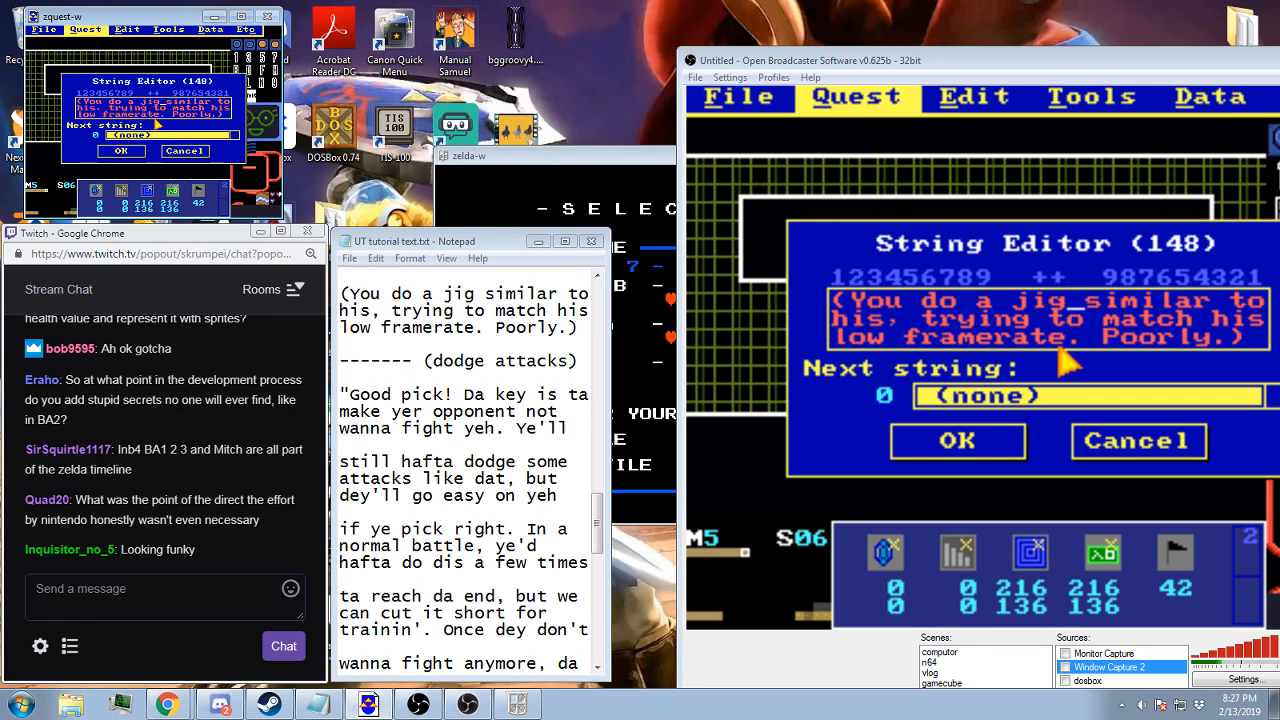
pyautogui.click(124, 150)
pyautogui.press('Escape')
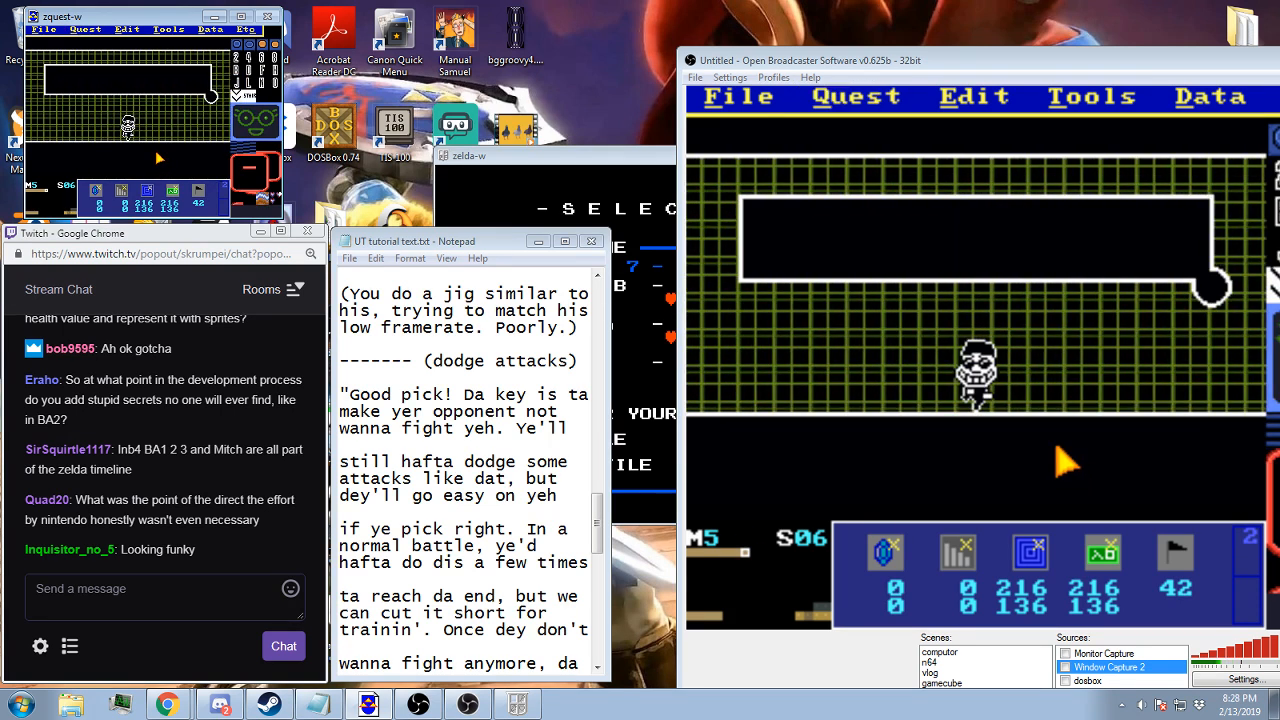
# Change layer 1 of screen 06 so the dialogue box loses its round corner piece
pyautogui.click(178, 31)
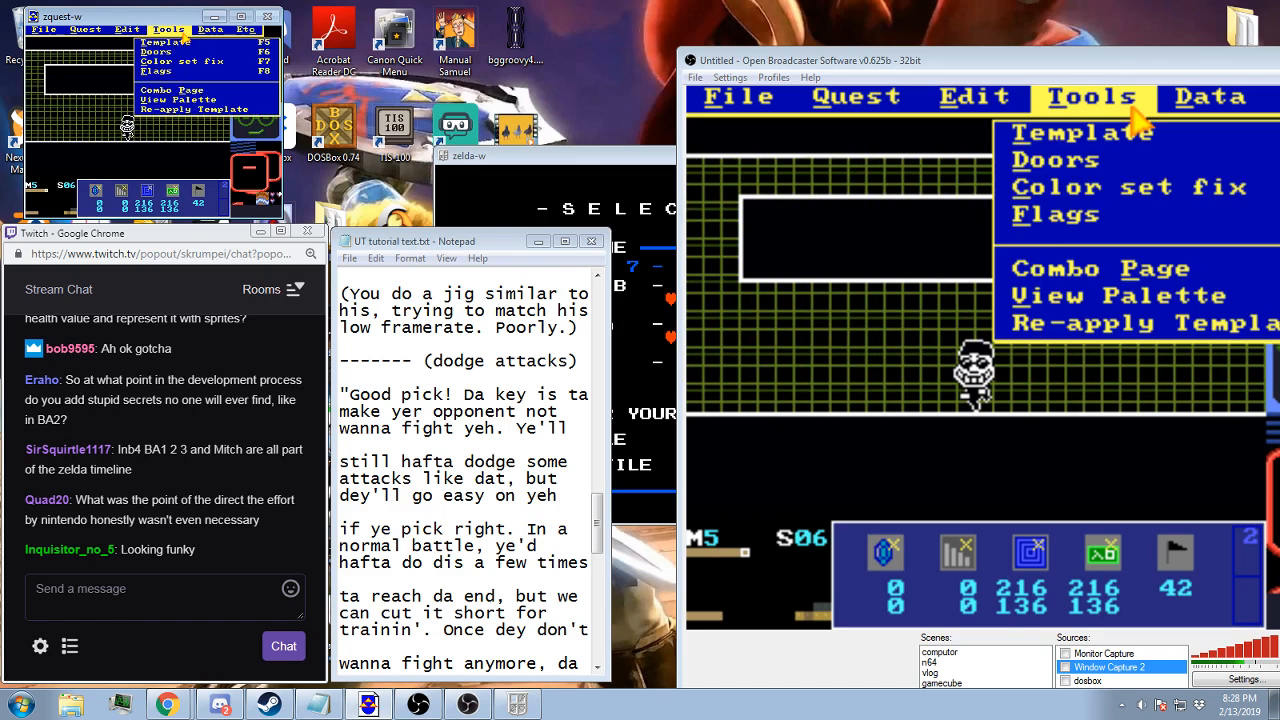
pyautogui.moveTo(208, 30)
pyautogui.click(177, 177)
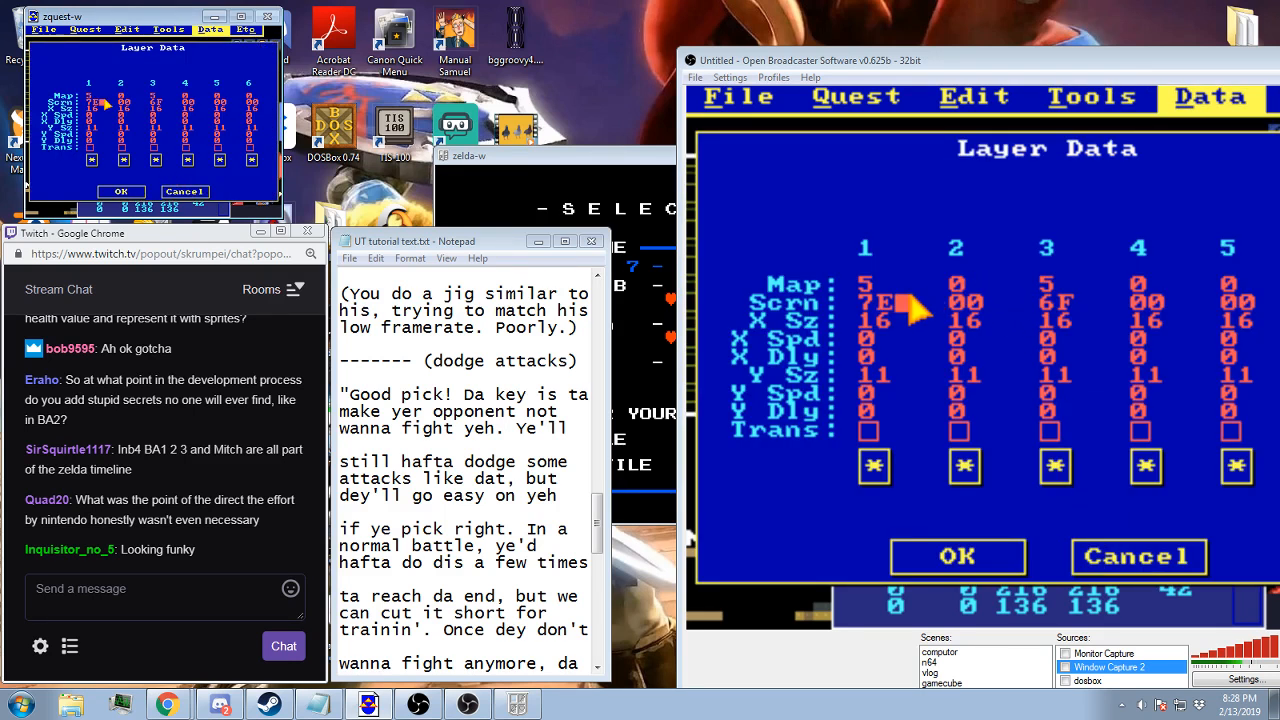
pyautogui.click(118, 190)
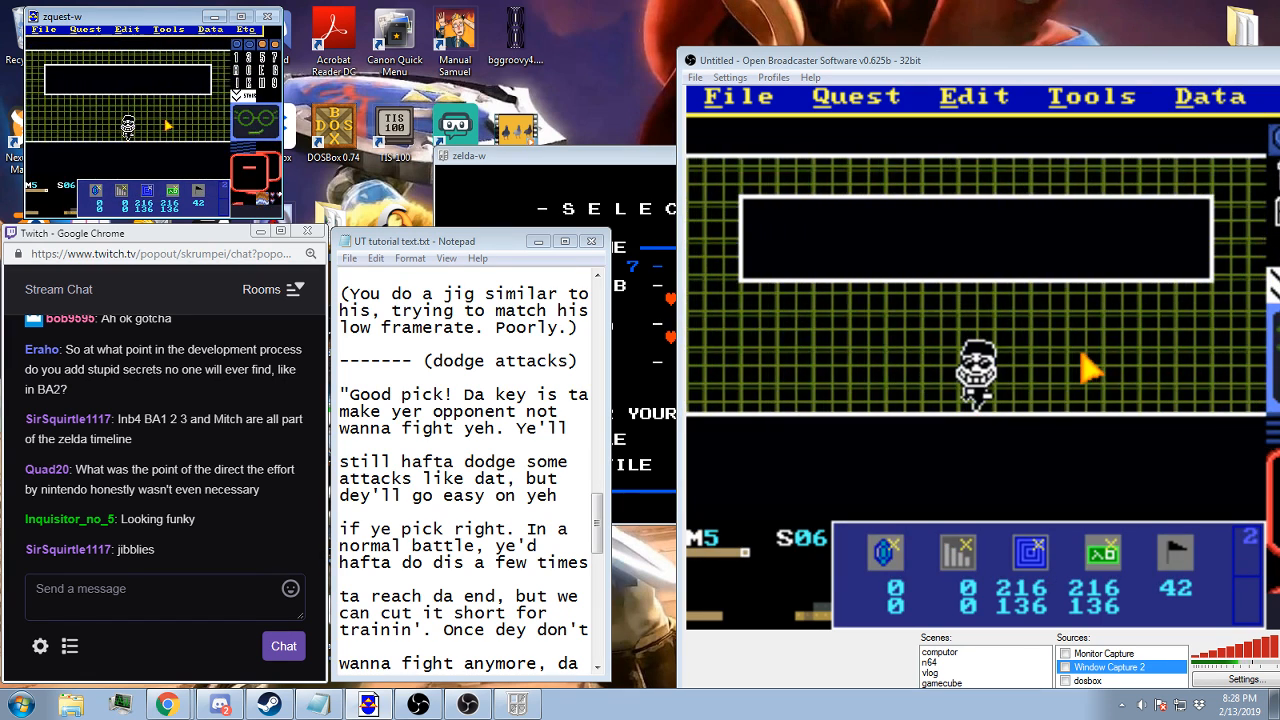
# Copy screen 04 of map 5 and paste it onto the blank screen 07
pyautogui.press('Left')
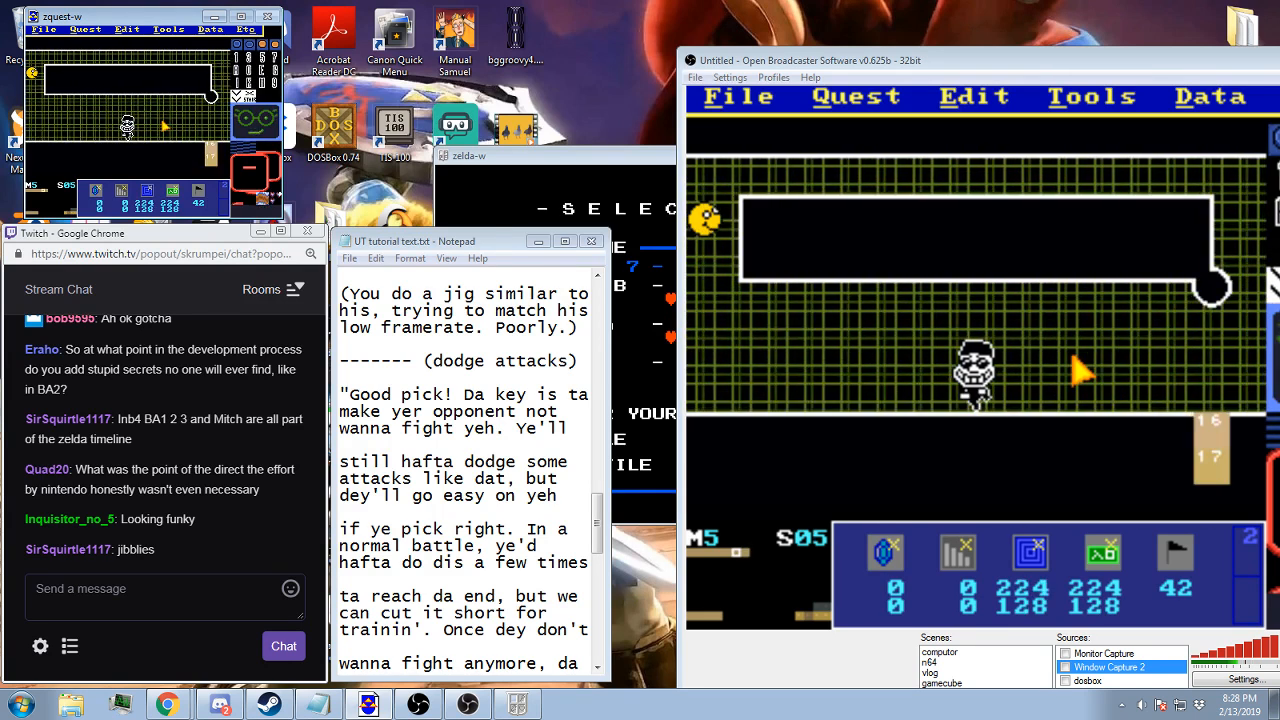
pyautogui.press('Left')
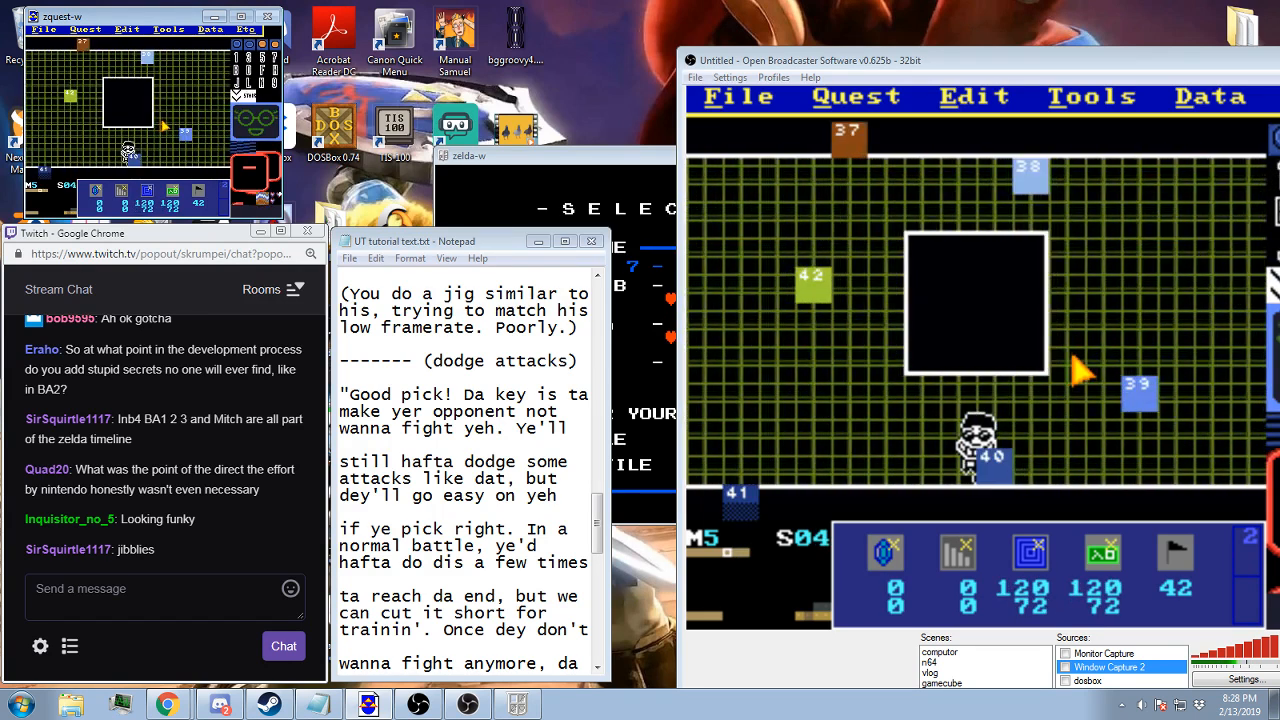
pyautogui.press('Right')
pyautogui.press('Right')
pyautogui.press('Right')
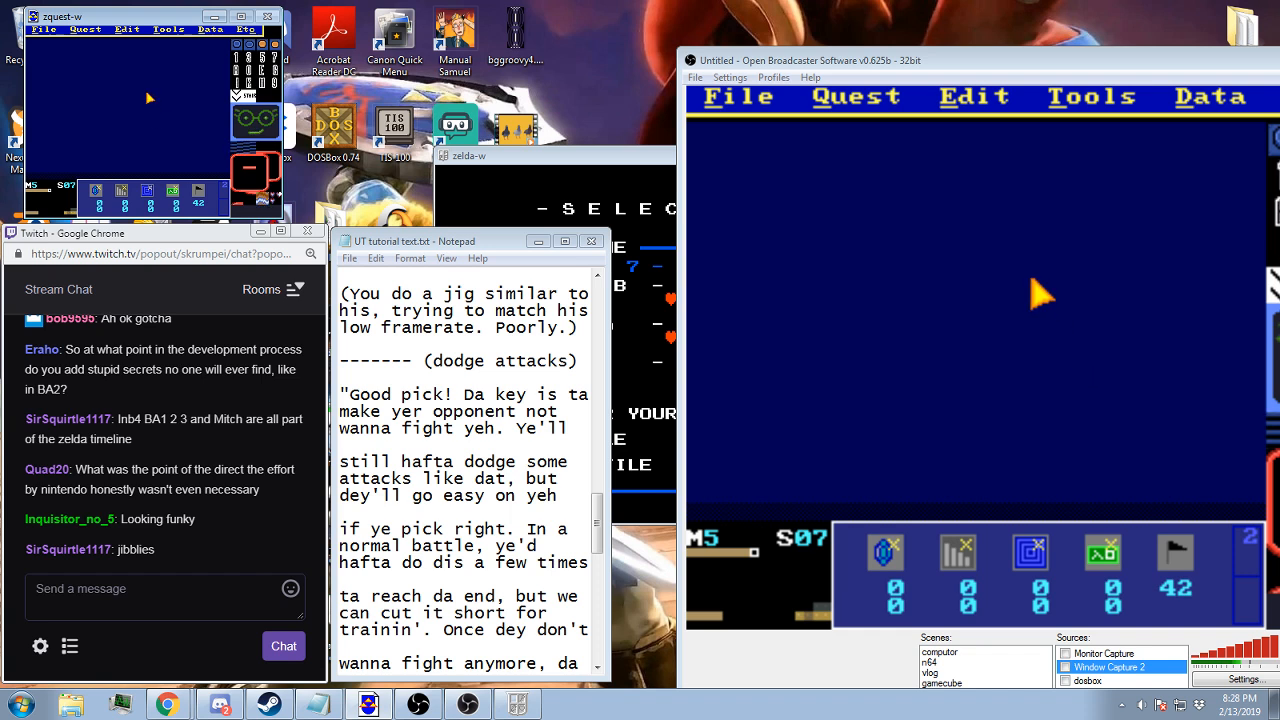
pyautogui.click(122, 30)
pyautogui.click(137, 75)
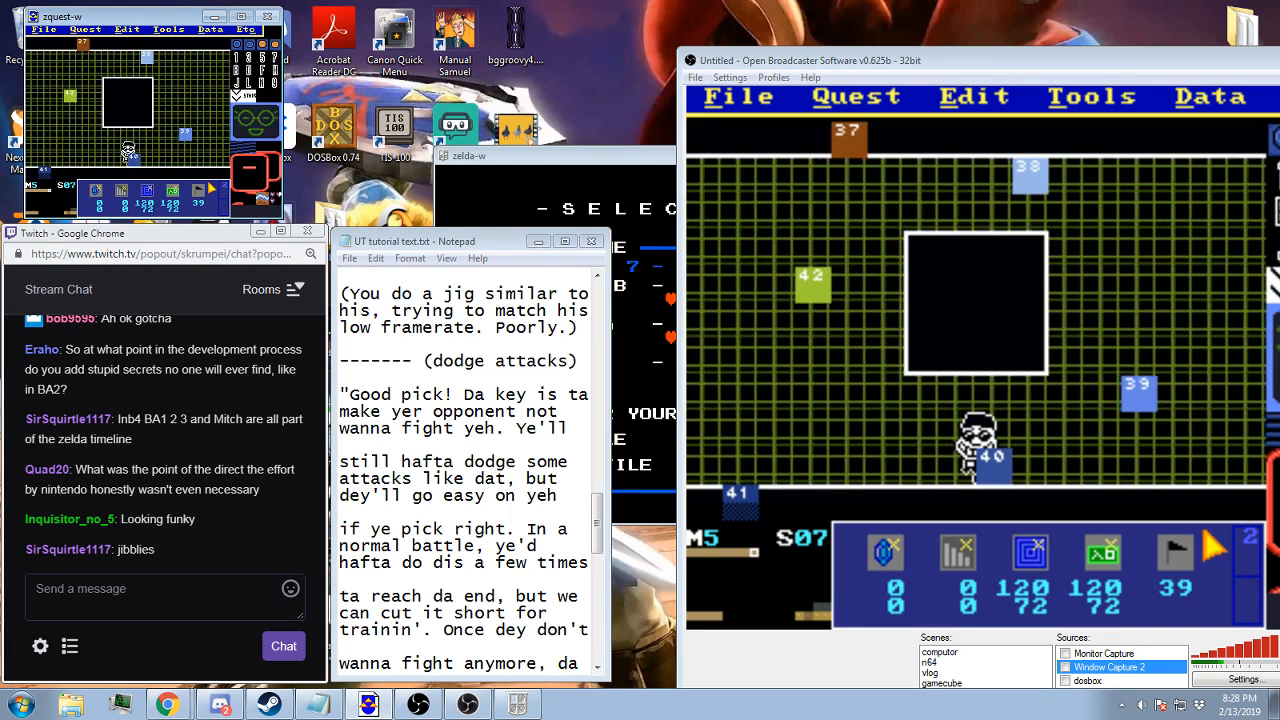
# Erase flags 37 to 42 from screen 07 by painting flag 0 over each of them
pyautogui.scroll(-20, 210, 186)
pyautogui.scroll(-11, 211, 189)
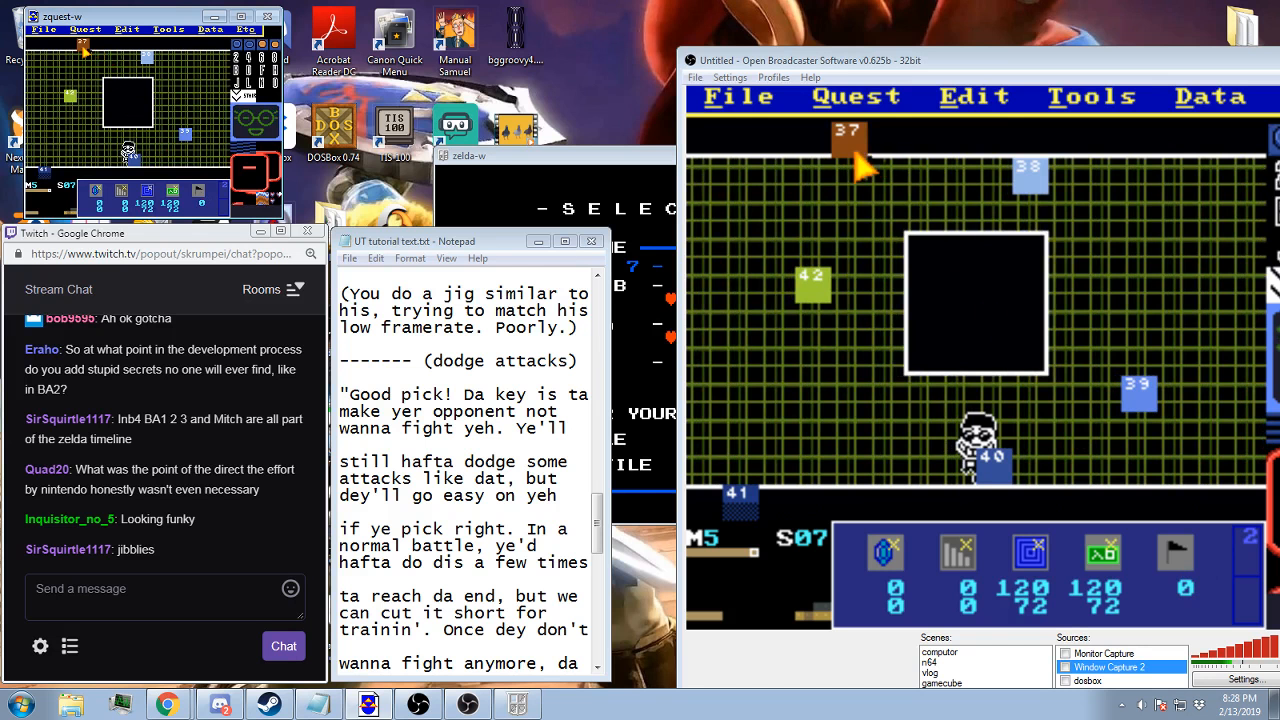
pyautogui.click(84, 47)
pyautogui.click(70, 96)
pyautogui.click(46, 170)
pyautogui.click(135, 155)
pyautogui.click(189, 134)
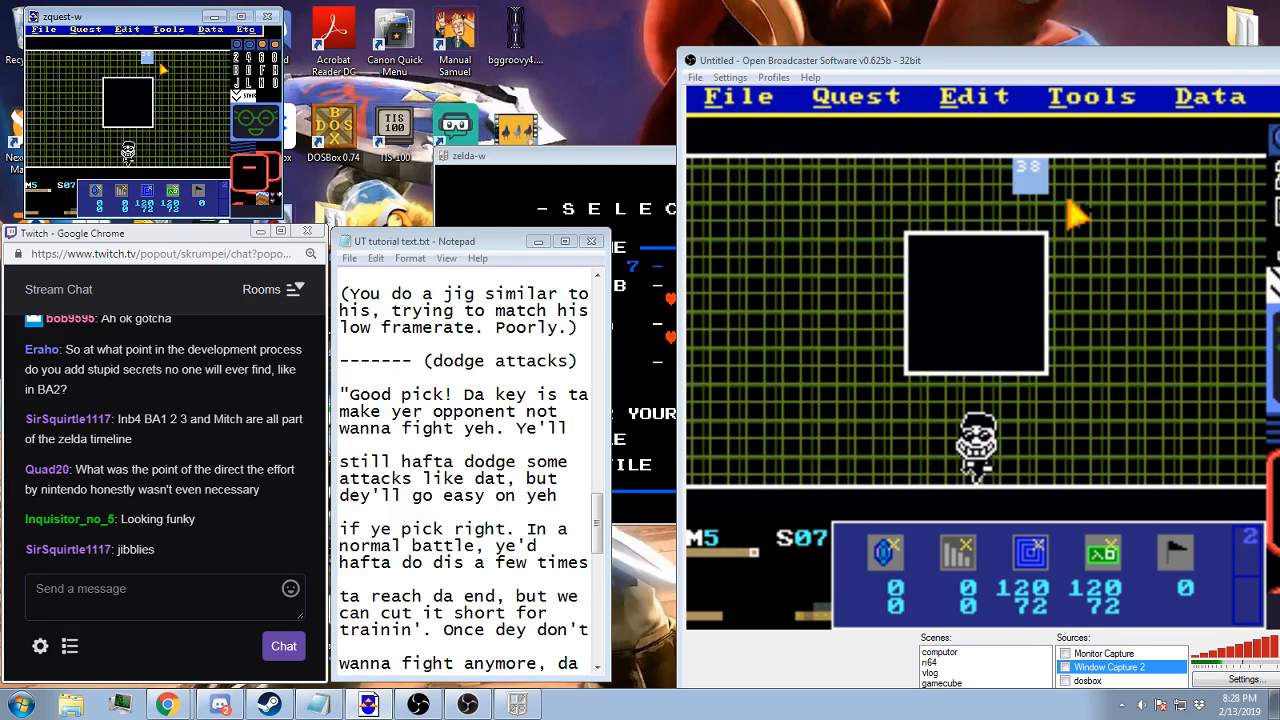
pyautogui.click(148, 59)
# Place flags 34 upper left, 35 lower left, 36 upper right and 37 lower right around screen 07's box, and save the quest
pyautogui.press('KP_Multiply')
pyautogui.press('KP_Multiply')
pyautogui.press('KP_Multiply')
pyautogui.press('KP_Multiply')
pyautogui.press('KP_Multiply')
pyautogui.press('KP_Multiply')
pyautogui.press('KP_Multiply')
pyautogui.press('KP_Multiply')
pyautogui.press('KP_Multiply')
pyautogui.press('KP_Multiply')
pyautogui.press('KP_Multiply')
pyautogui.press('KP_Multiply')
pyautogui.press('KP_Multiply')
pyautogui.press('KP_Multiply')
pyautogui.press('KP_Multiply')
pyautogui.press('KP_Multiply')
pyautogui.press('KP_Multiply')
pyautogui.press('KP_Multiply')
pyautogui.press('KP_Multiply')
pyautogui.press('KP_Multiply')
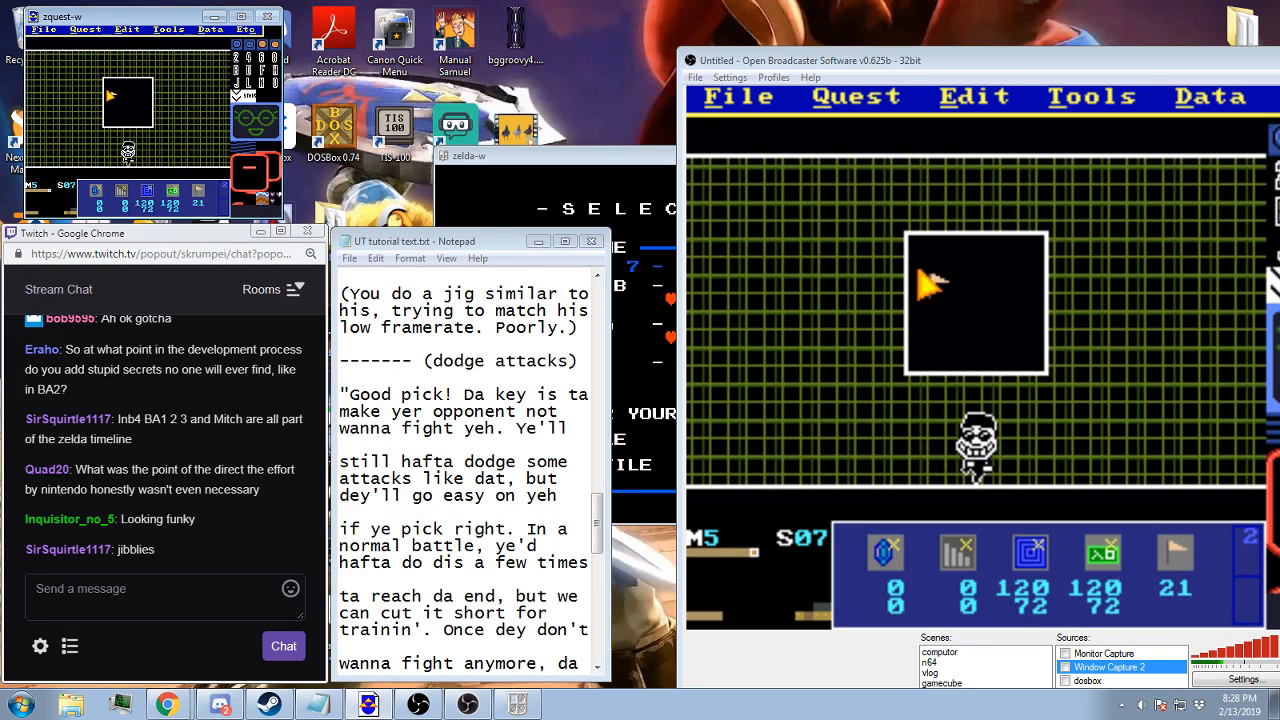
pyautogui.press('KP_Multiply')
pyautogui.press('KP_Multiply')
pyautogui.press('KP_Multiply')
pyautogui.press('KP_Multiply')
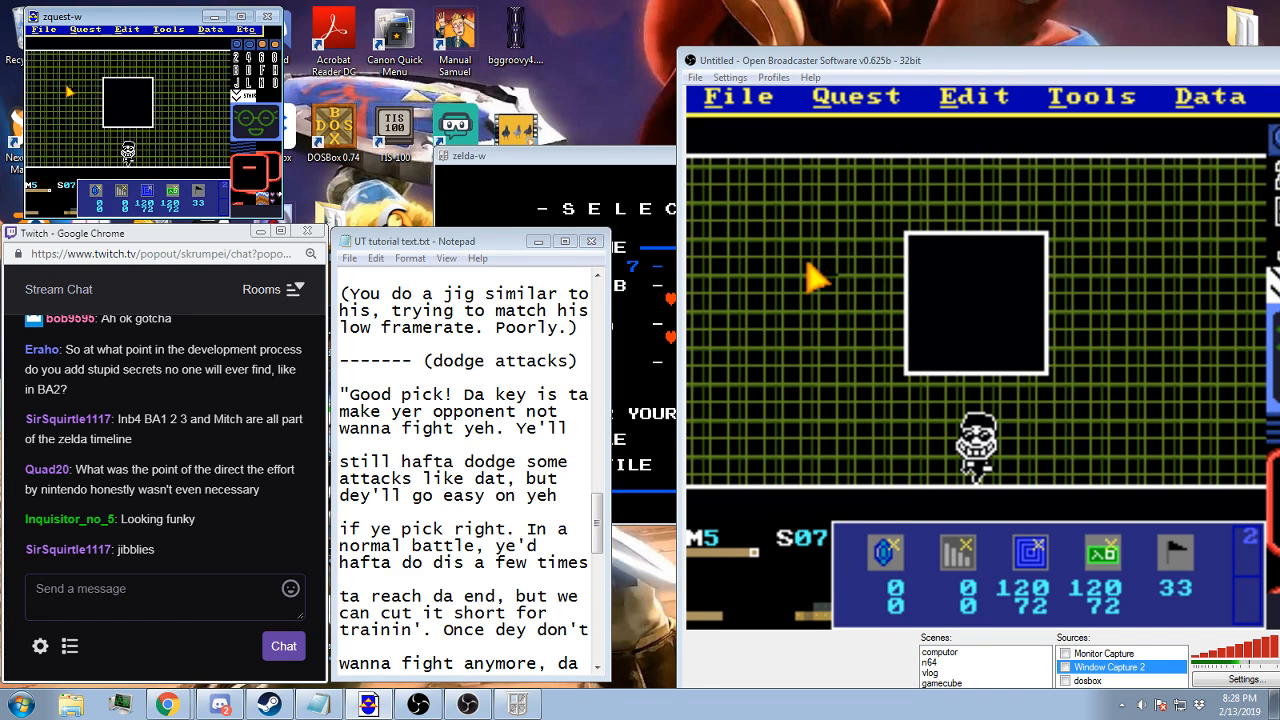
pyautogui.click(40, 70)
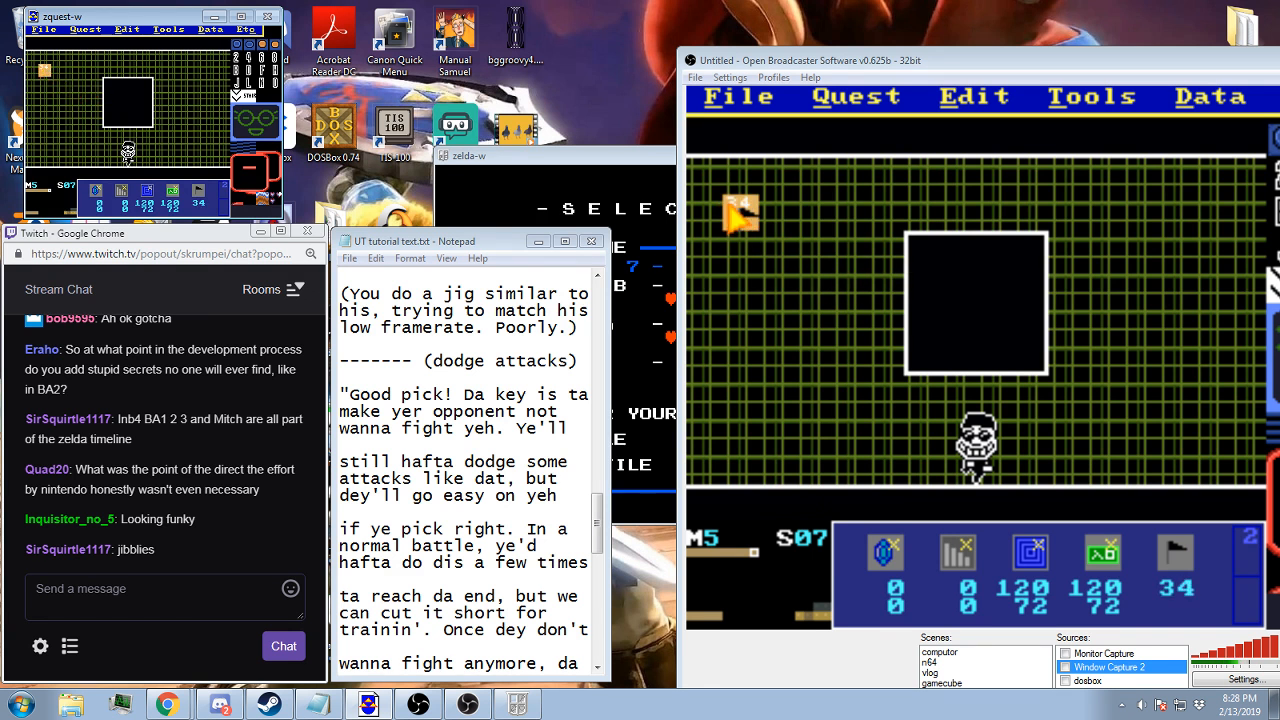
pyautogui.press('KP_Multiply')
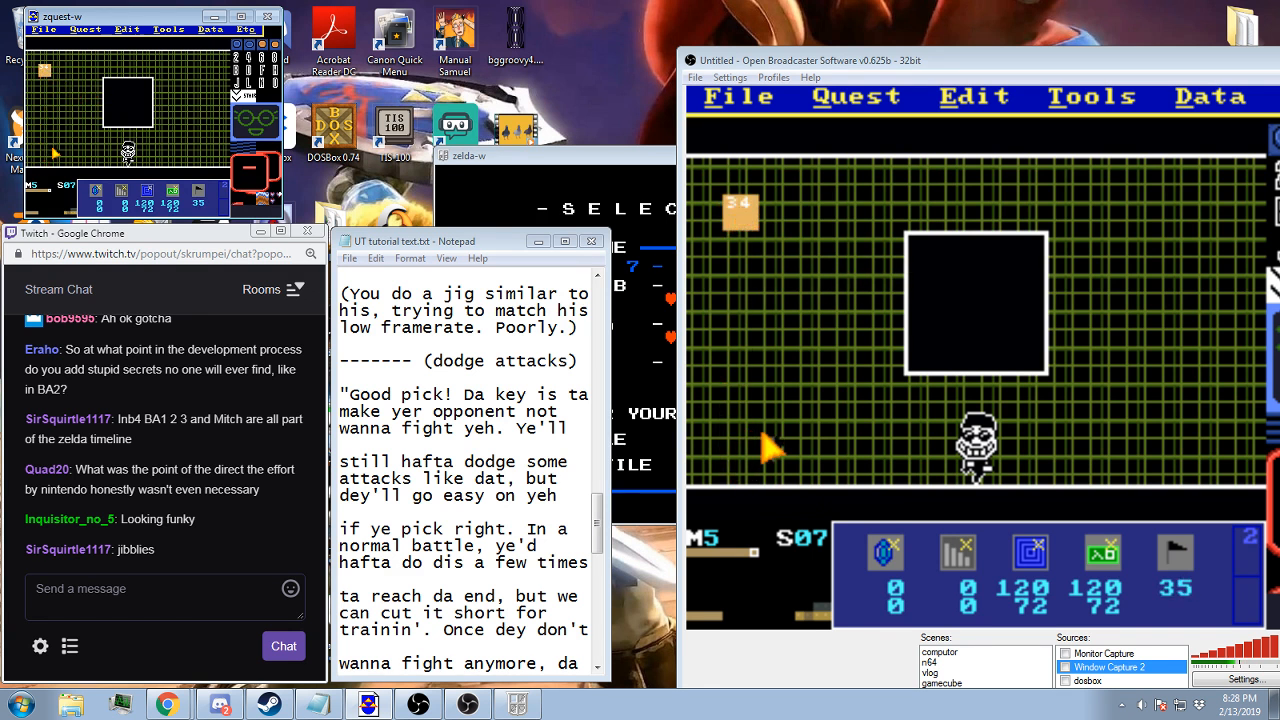
pyautogui.click(58, 148)
pyautogui.press('KP_Multiply')
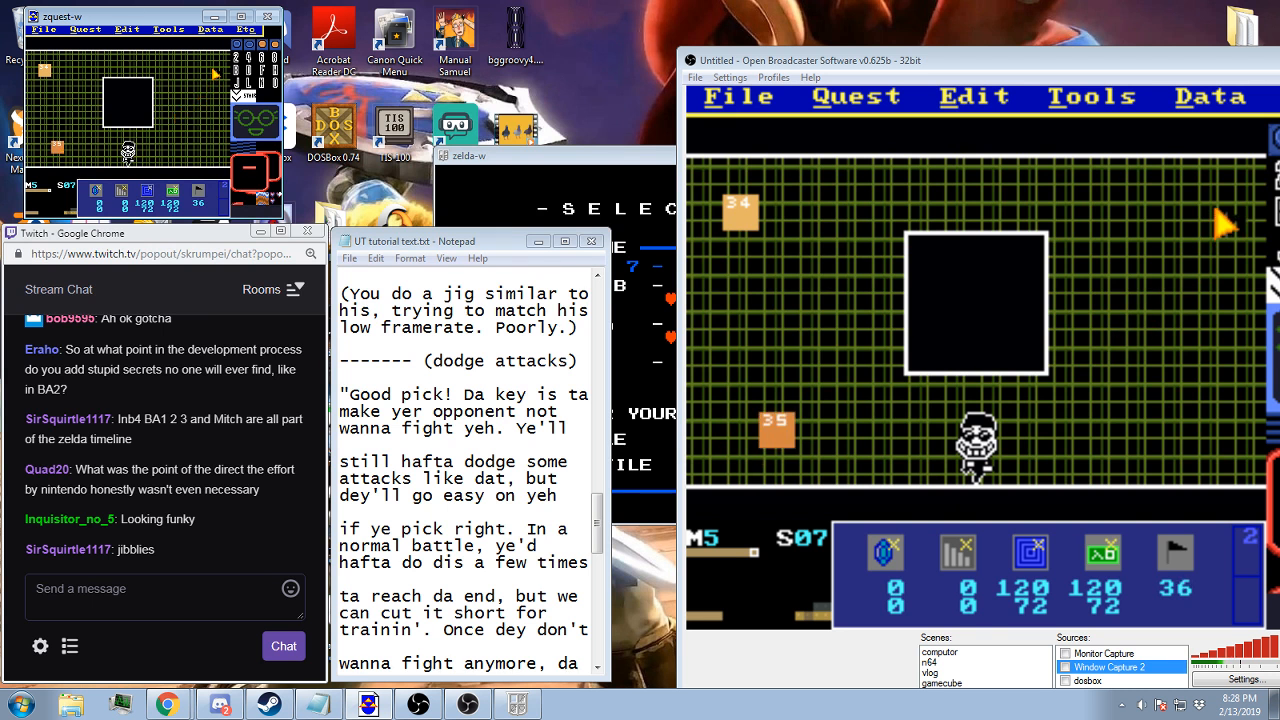
pyautogui.click(212, 72)
pyautogui.press('KP_Multiply')
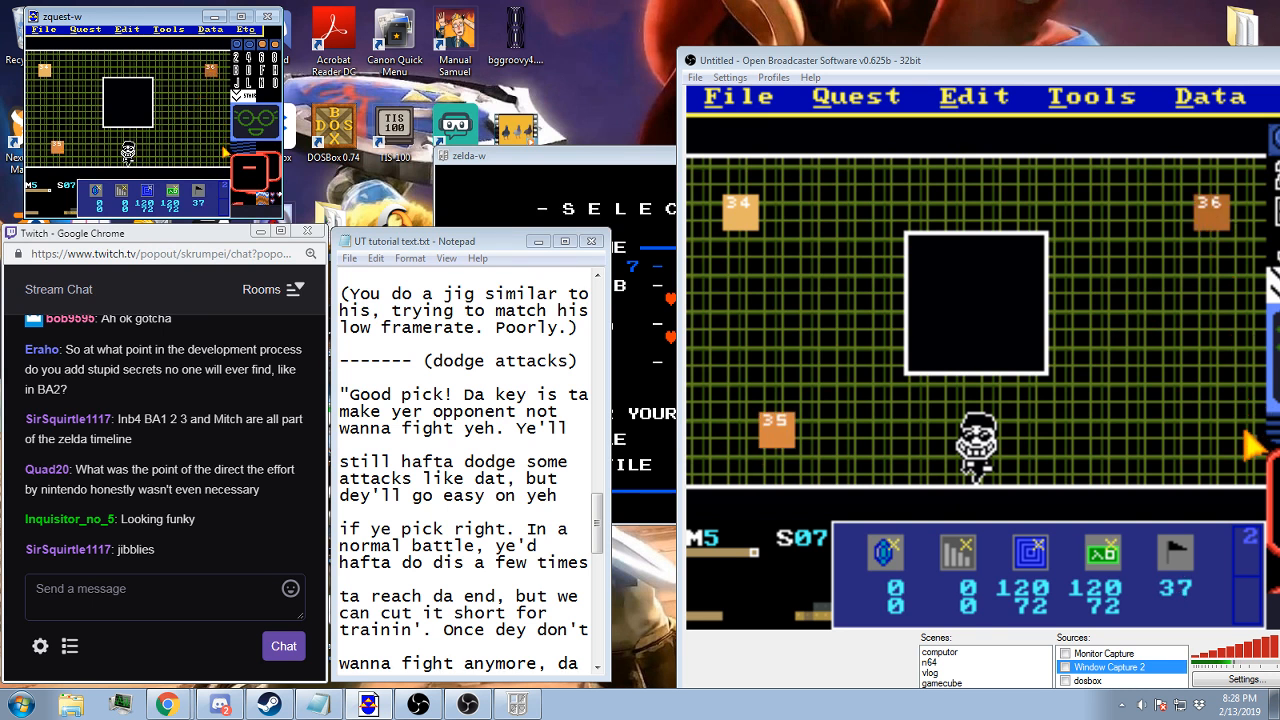
pyautogui.click(223, 148)
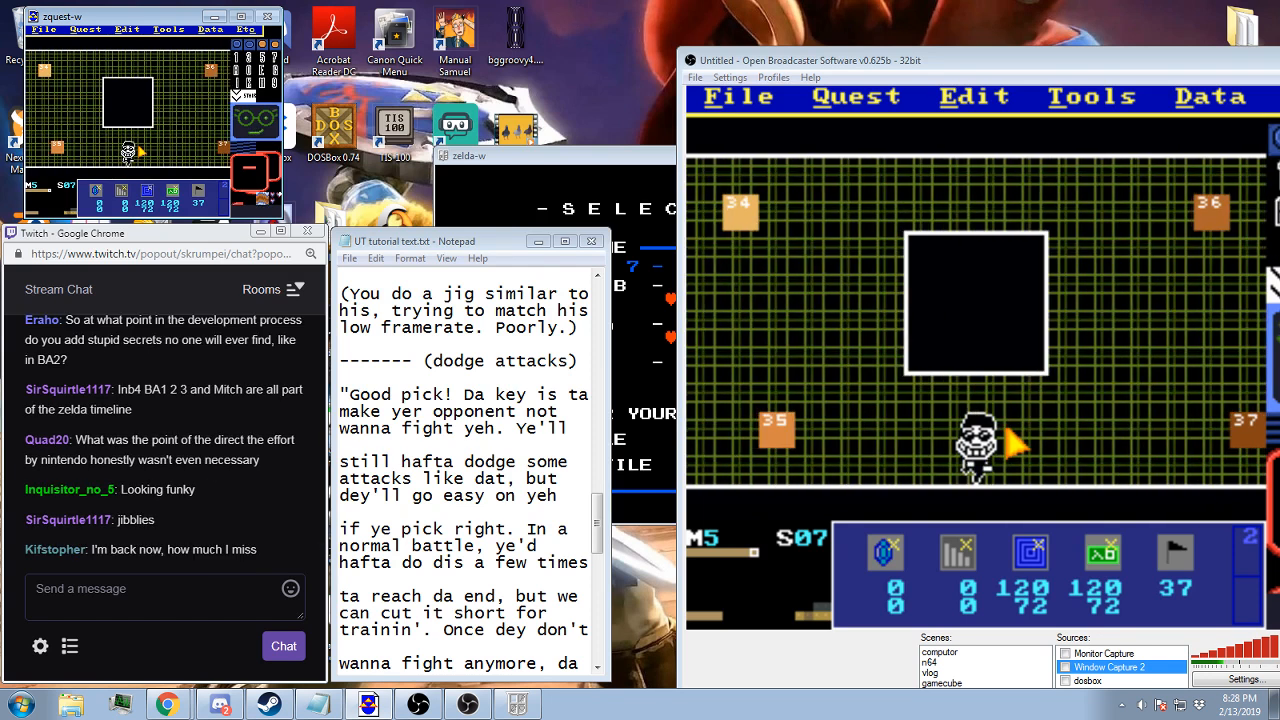
pyautogui.press('F2')
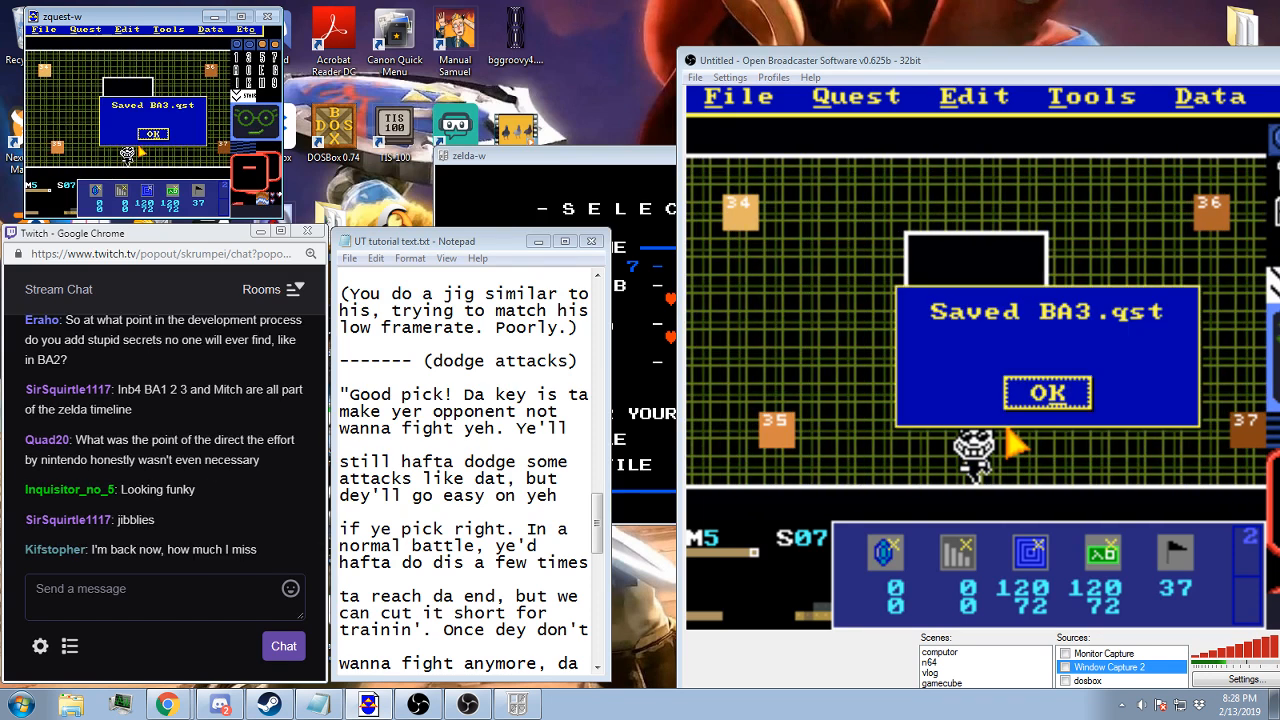
pyautogui.press('Return')
# Check the message string, tile warp and side warp assigned to screen 02
pyautogui.press('Left')
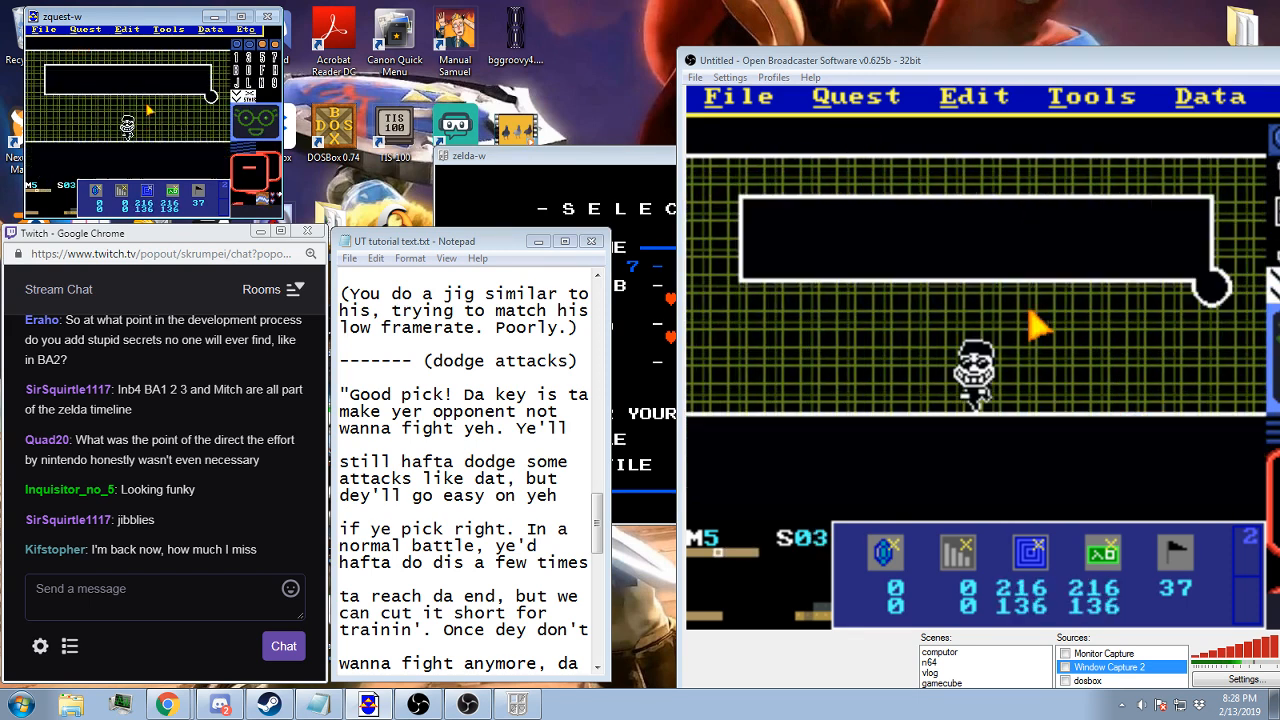
pyautogui.press('Left')
pyautogui.press('Left')
pyautogui.press('Left')
pyautogui.press('Left')
pyautogui.press('Left')
pyautogui.press('Right')
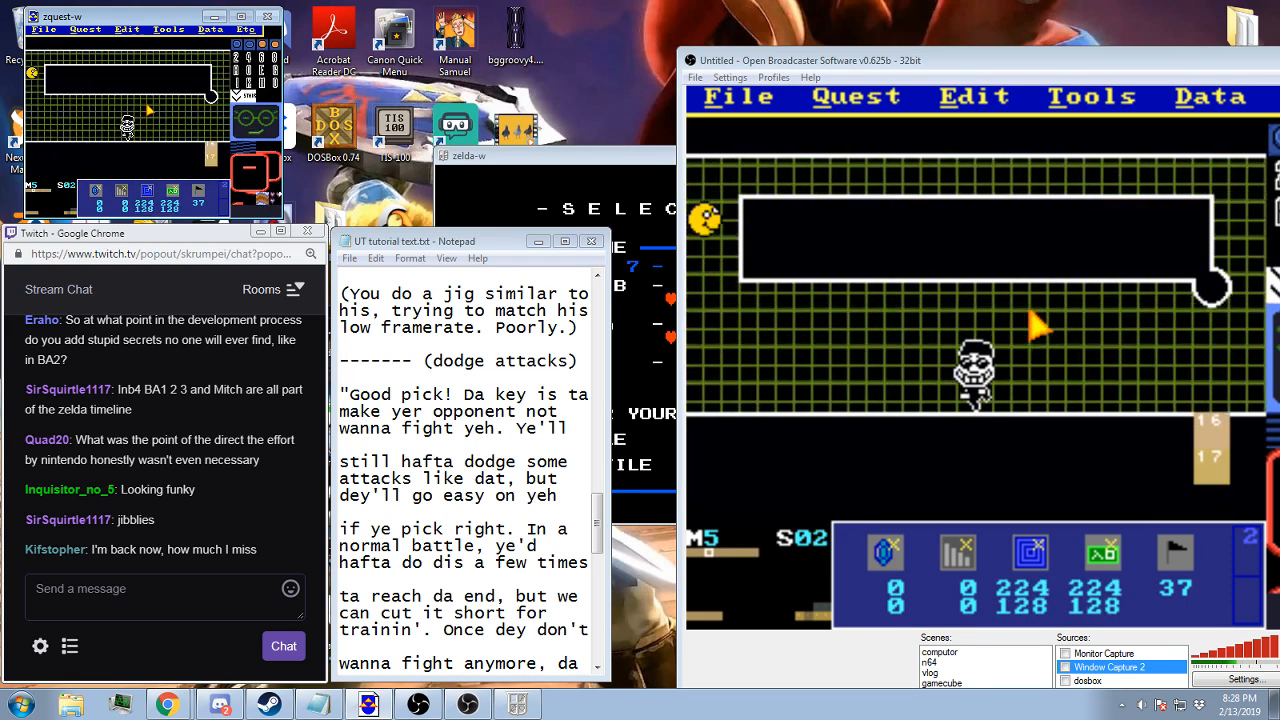
pyautogui.press('s')
pyautogui.click(119, 159)
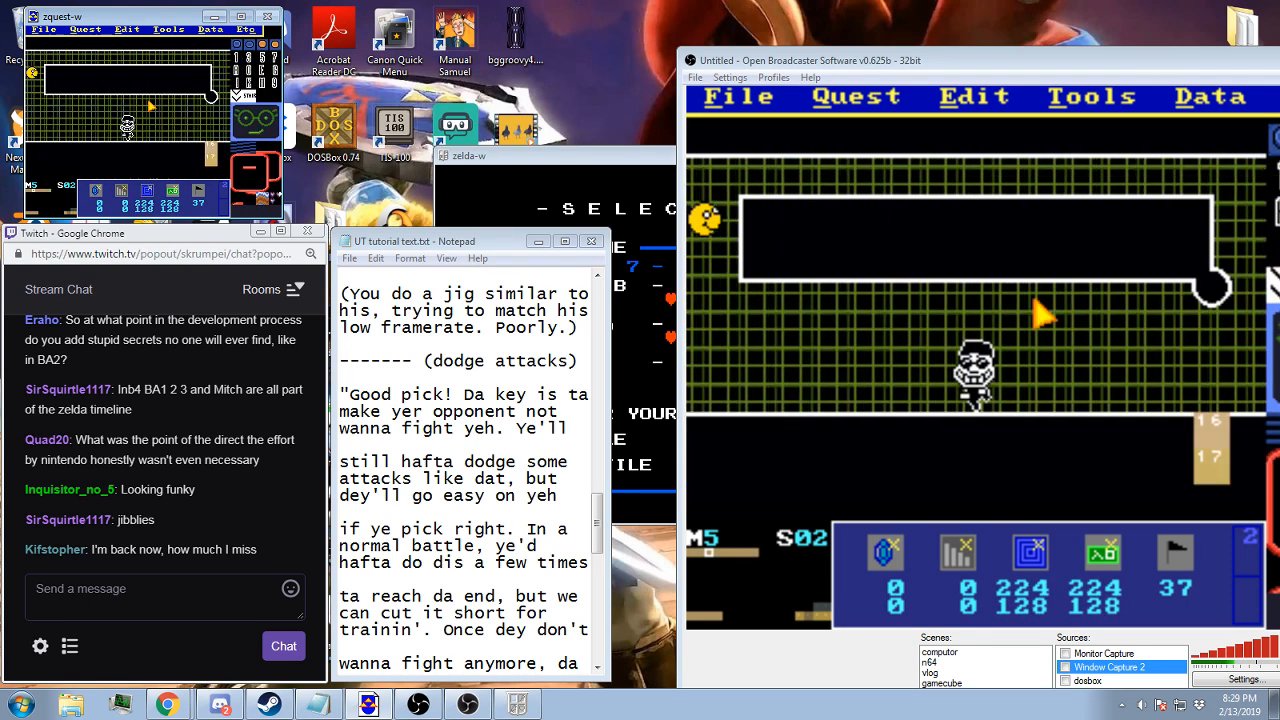
pyautogui.click(209, 29)
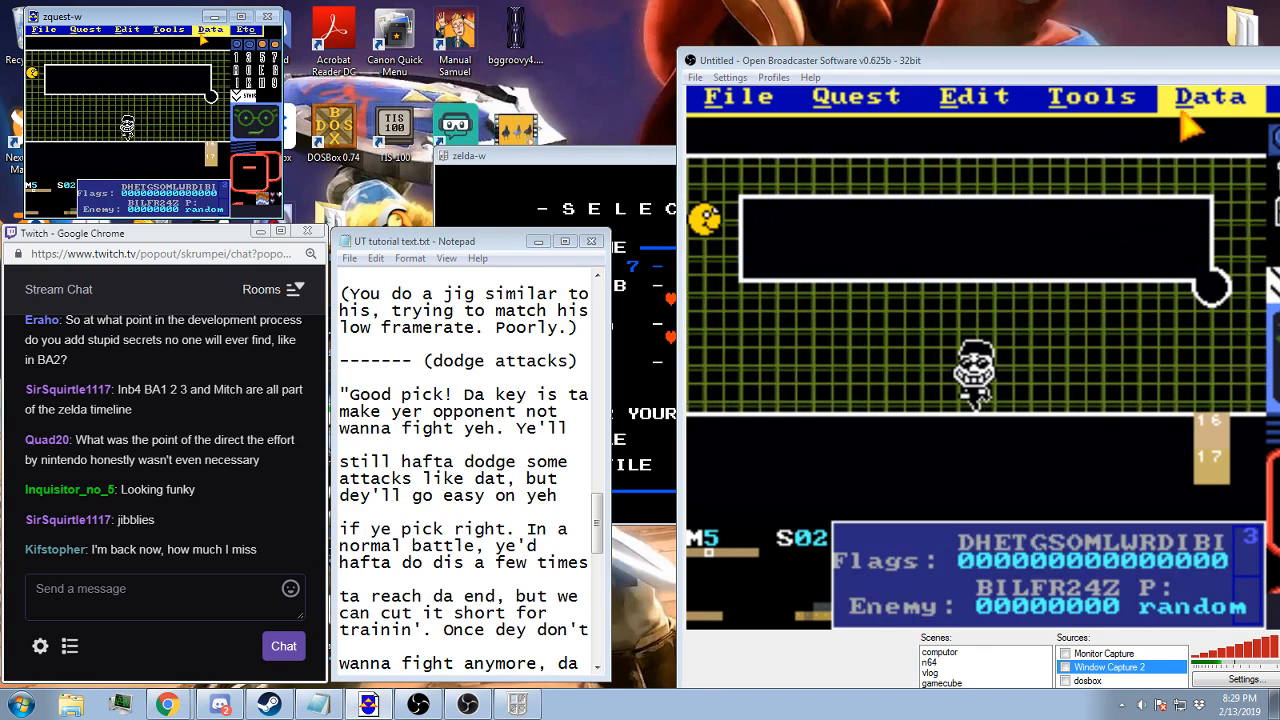
pyautogui.click(200, 51)
pyautogui.click(98, 169)
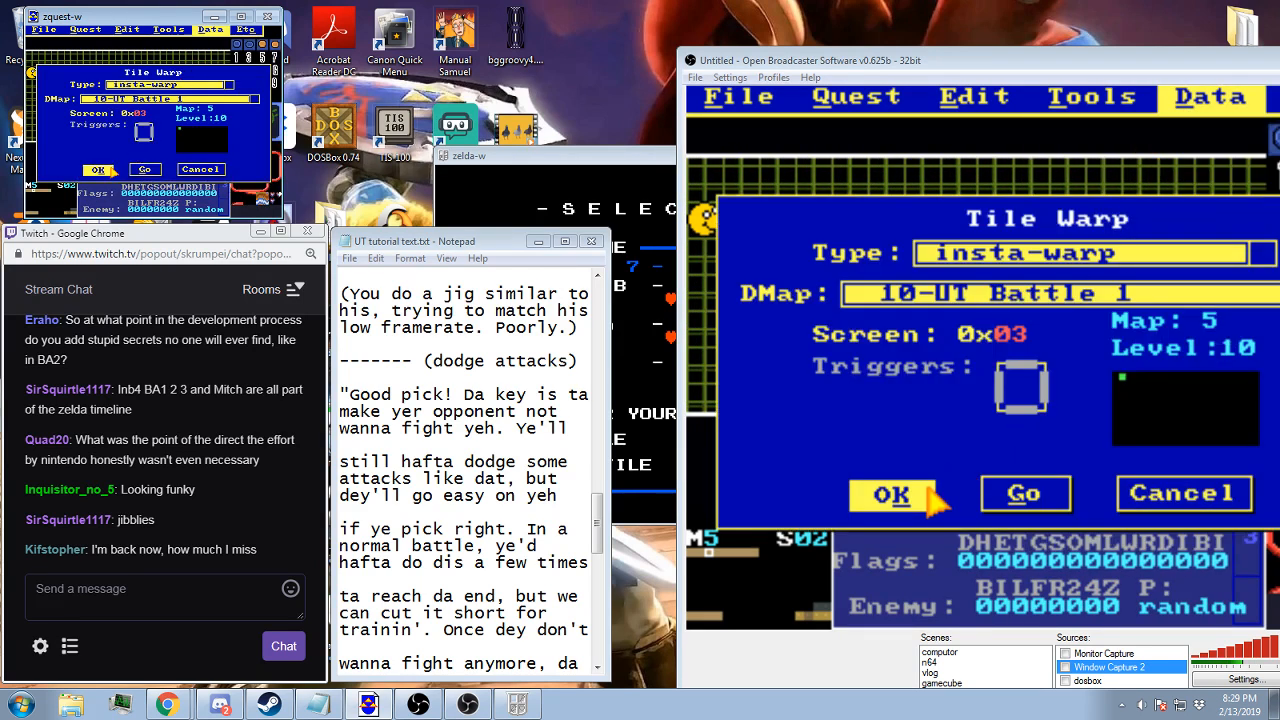
pyautogui.click(209, 29)
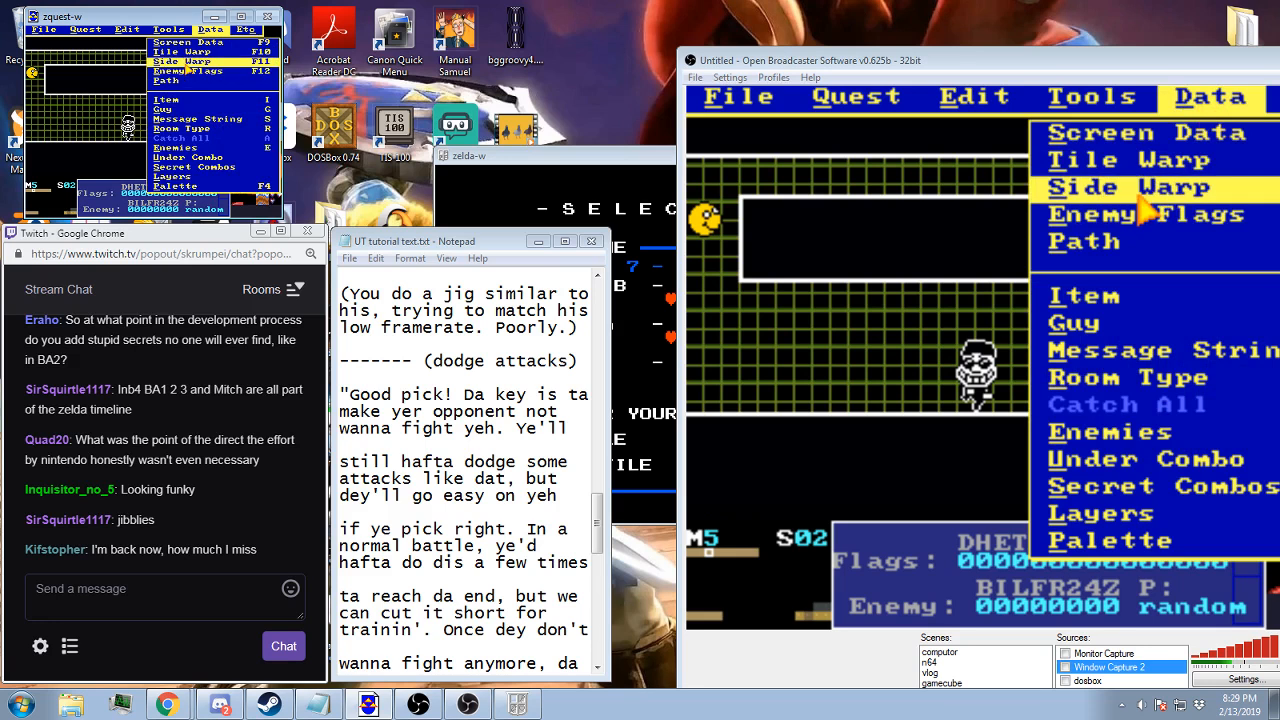
pyautogui.click(186, 63)
pyautogui.click(98, 169)
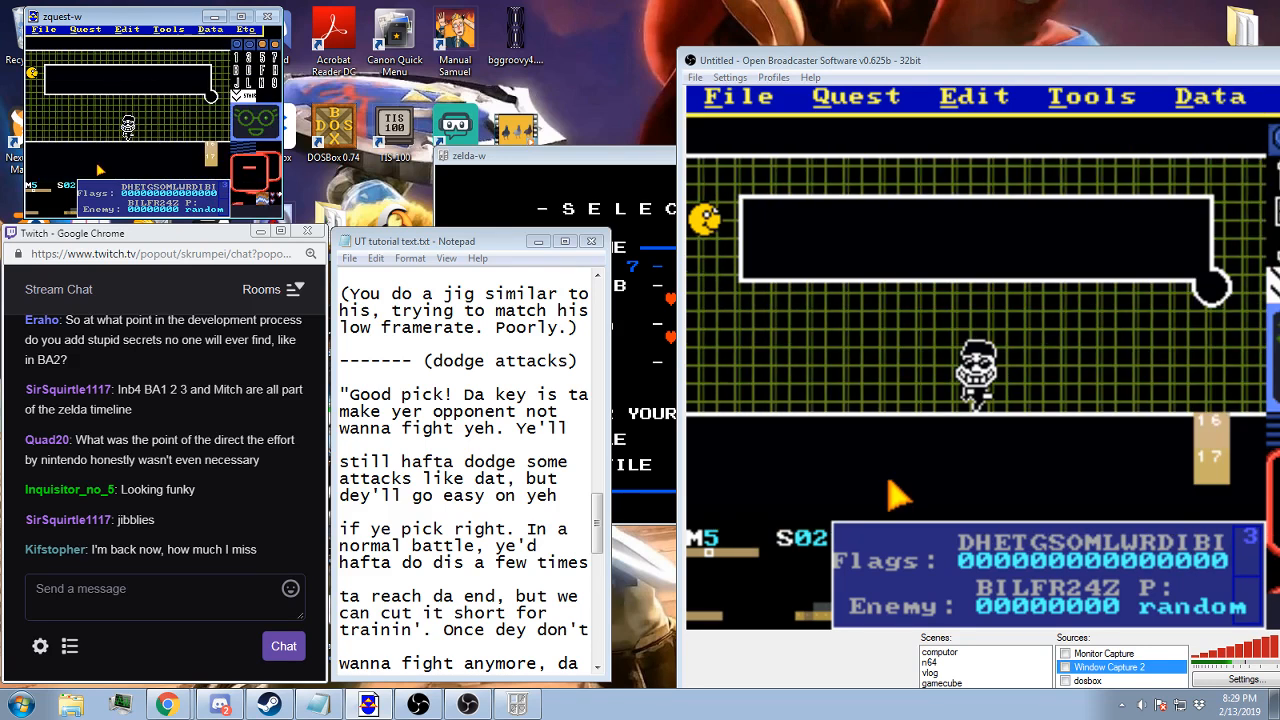
# Compare screen 05 with screen 02 and recheck the destination of screen 02's side warp
pyautogui.press('Right')
pyautogui.press('Right')
pyautogui.press('Right')
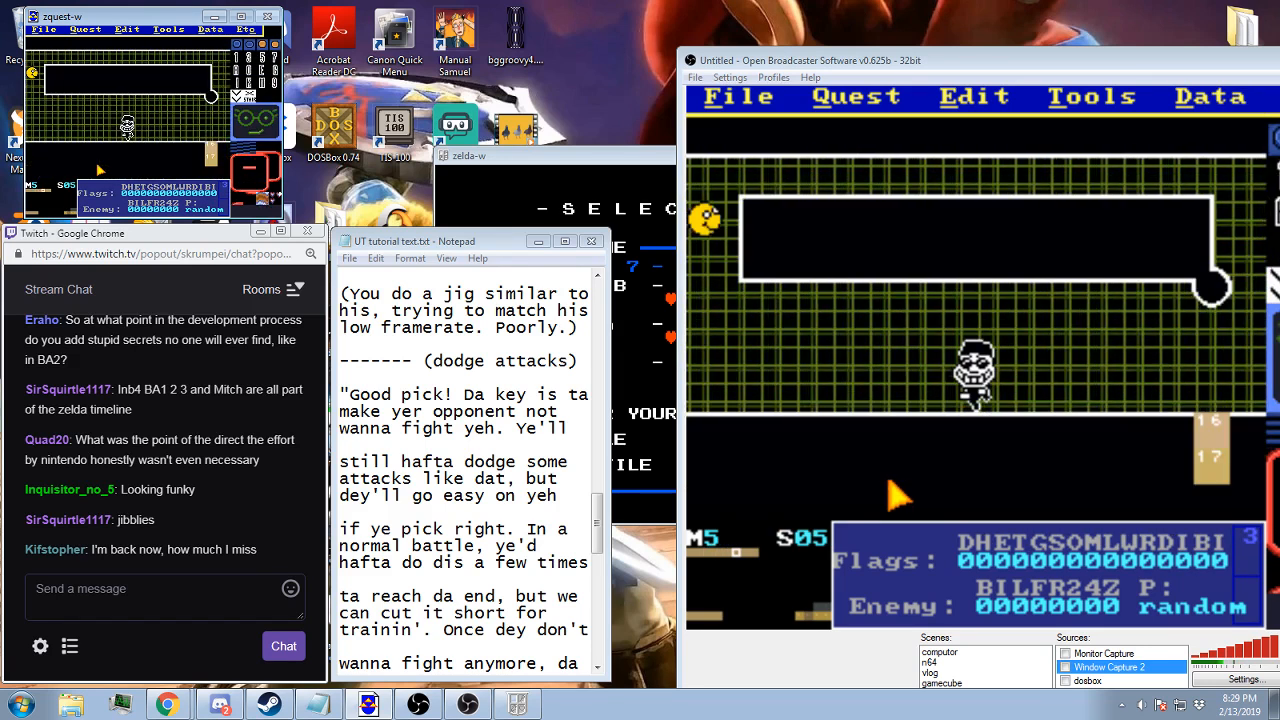
pyautogui.press('Left')
pyautogui.press('Left')
pyautogui.press('Left')
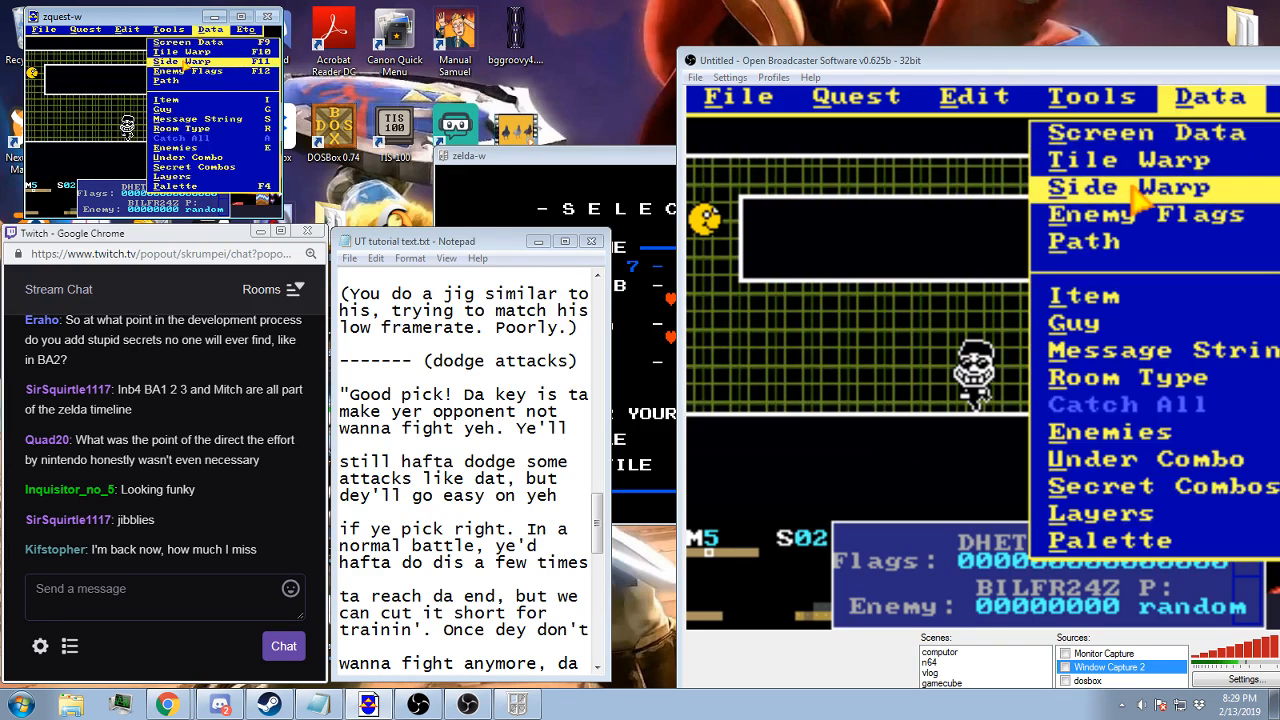
pyautogui.click(178, 61)
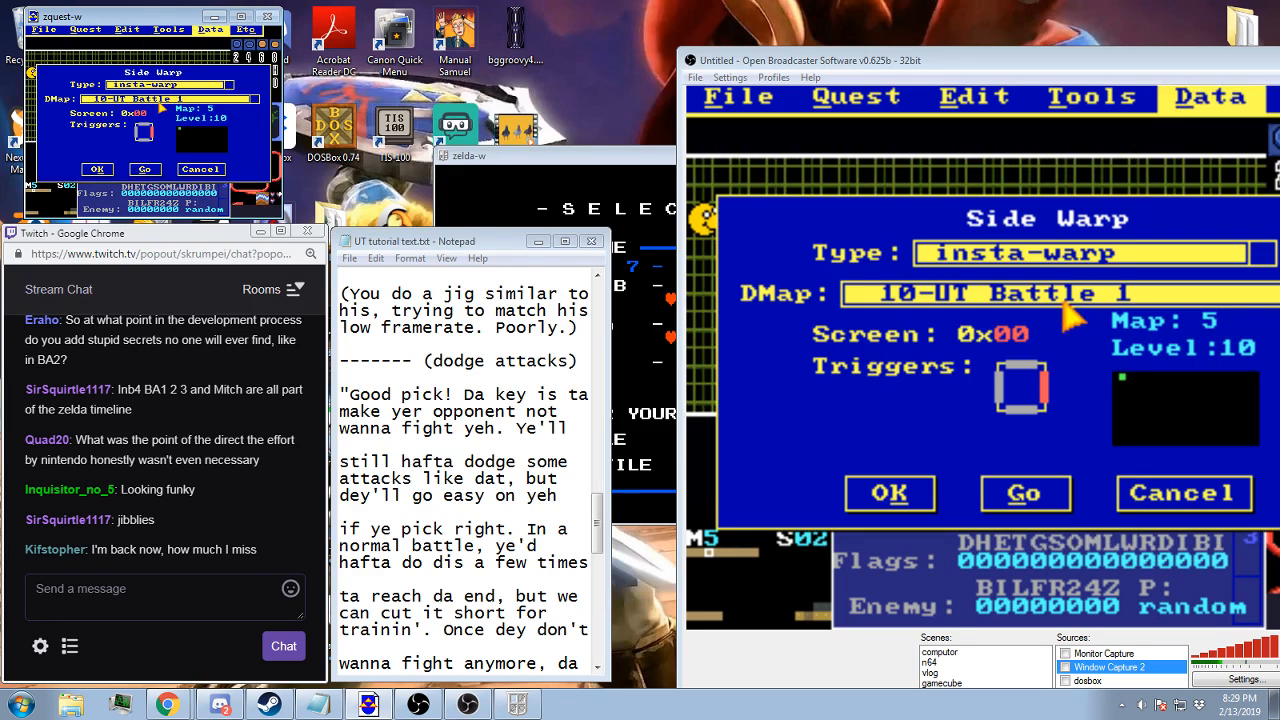
pyautogui.click(111, 168)
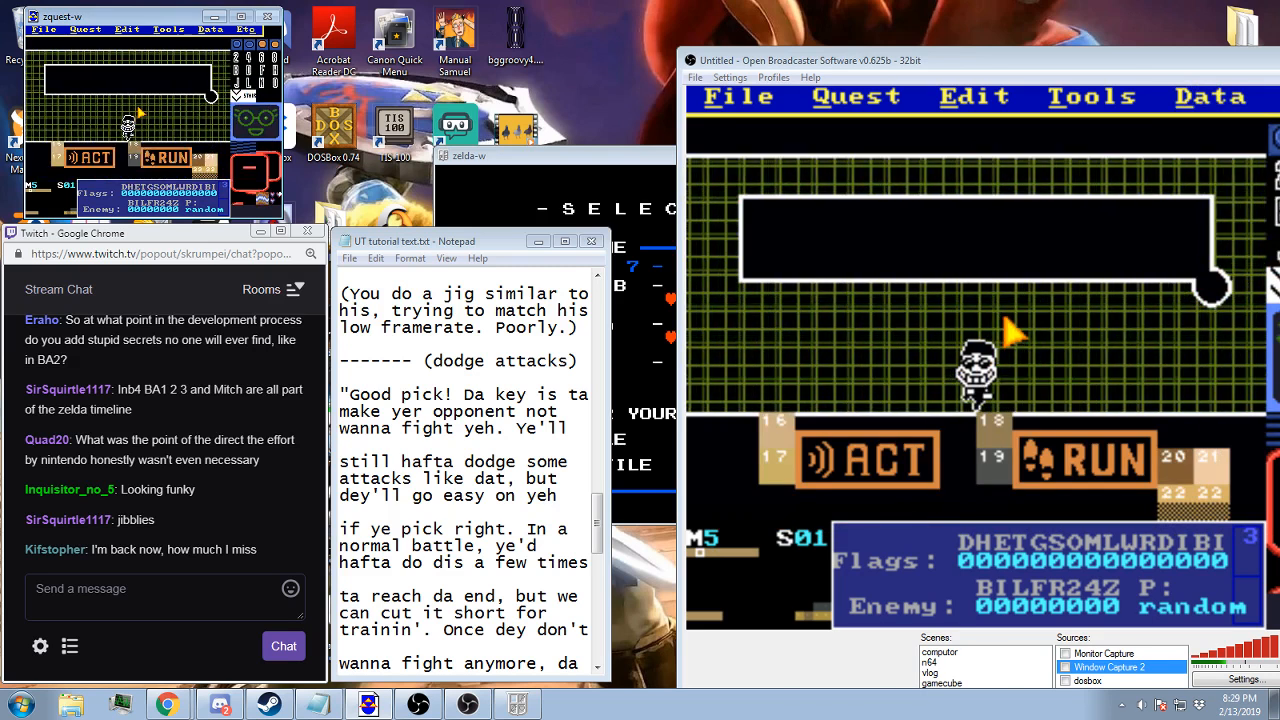
# Check which message string is assigned to screen 03
pyautogui.press('Right')
pyautogui.press('Right')
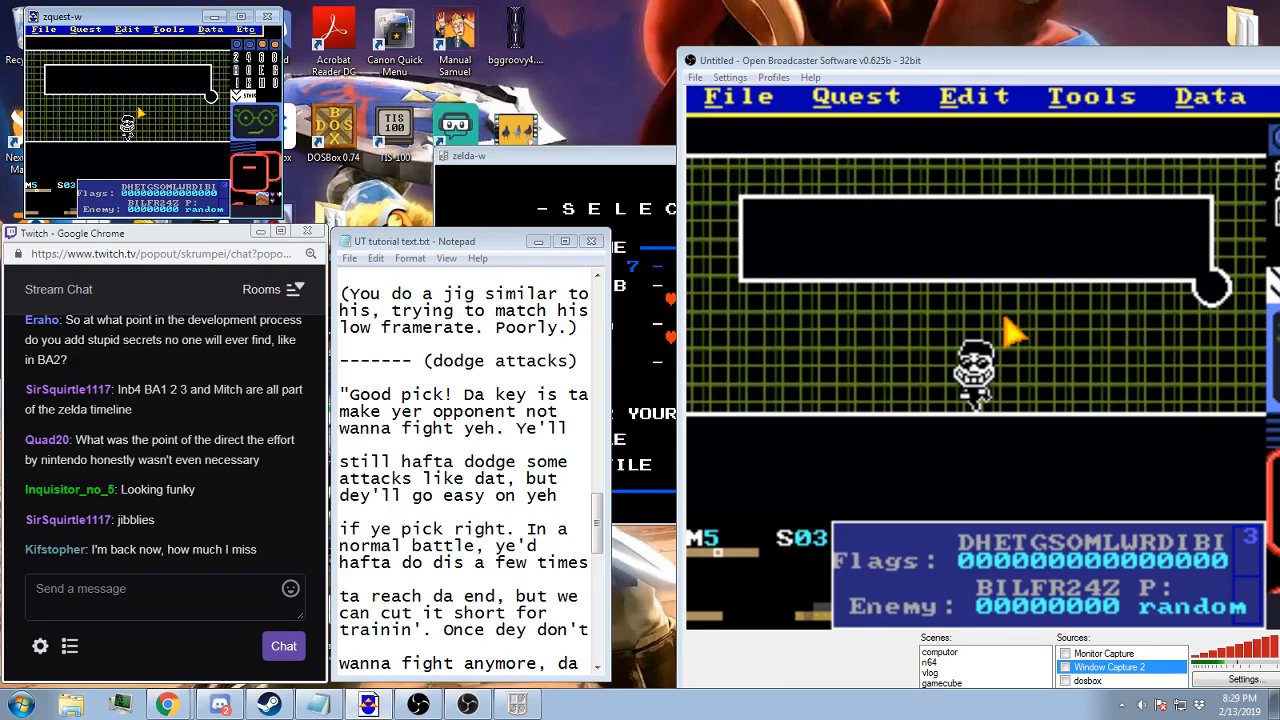
pyautogui.press('s')
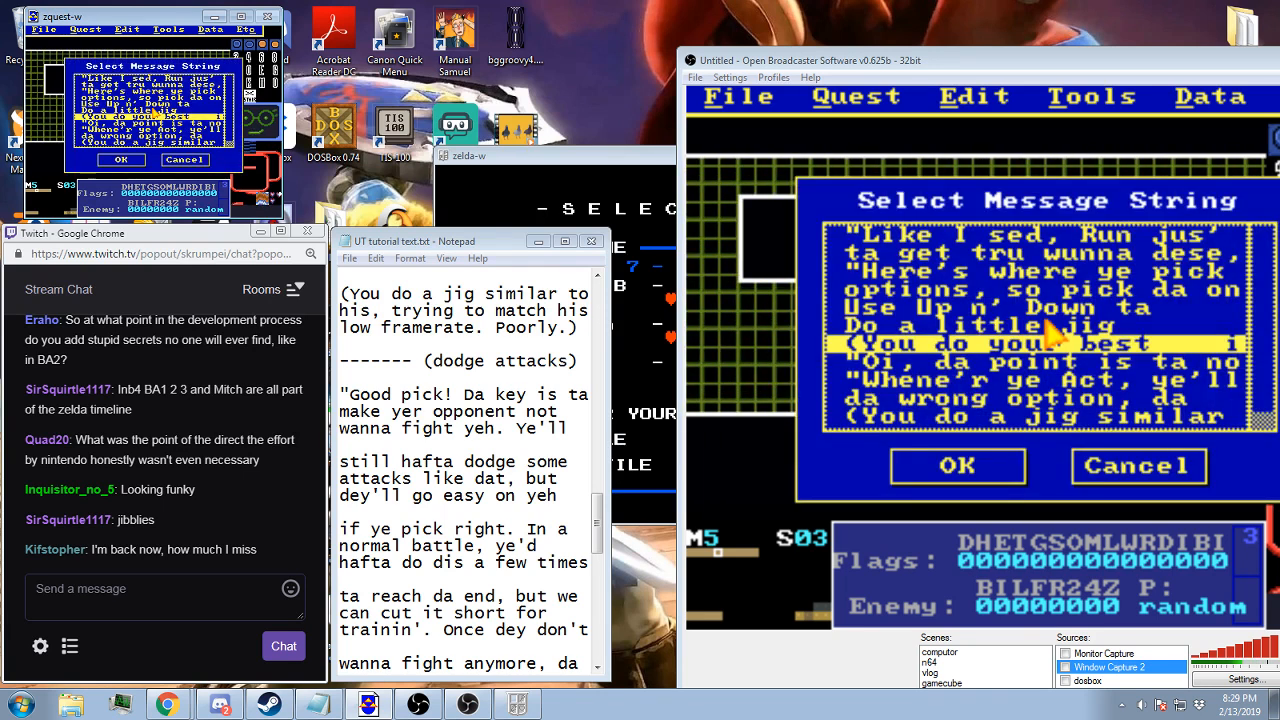
pyautogui.press('Escape')
# Check the message string and the side warp destination of screen 05
pyautogui.press('Right')
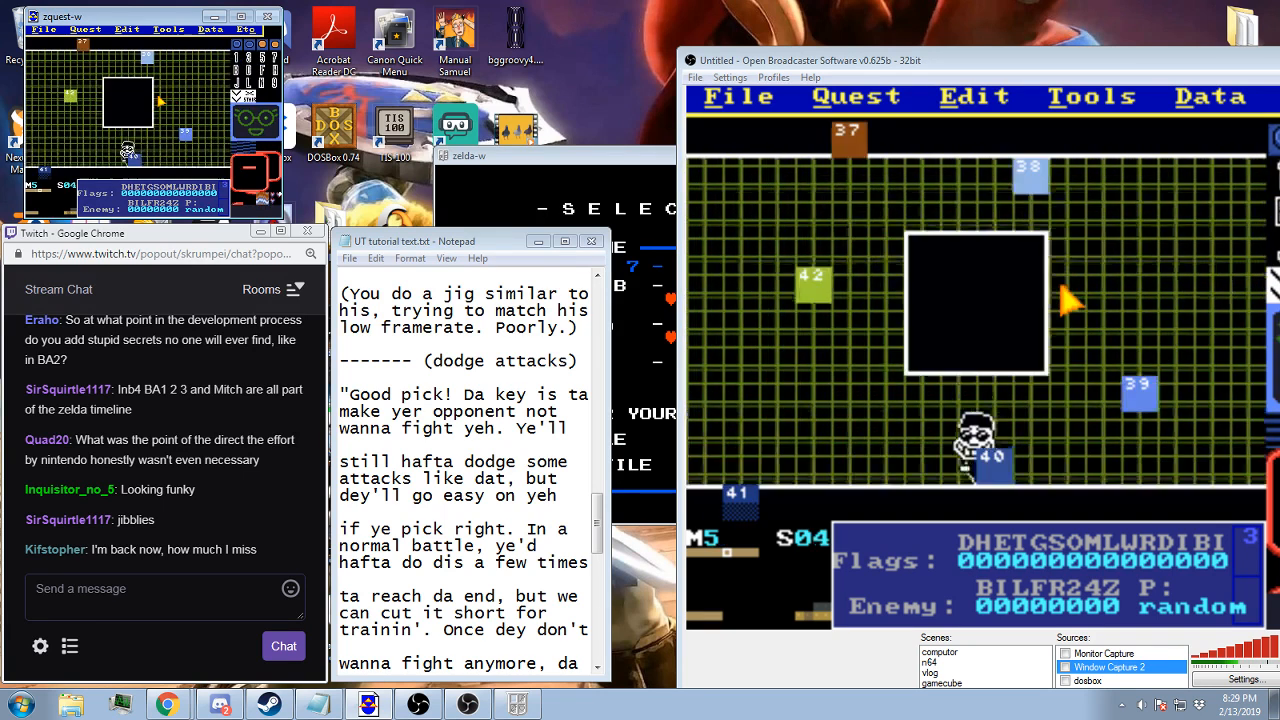
pyautogui.press('Right')
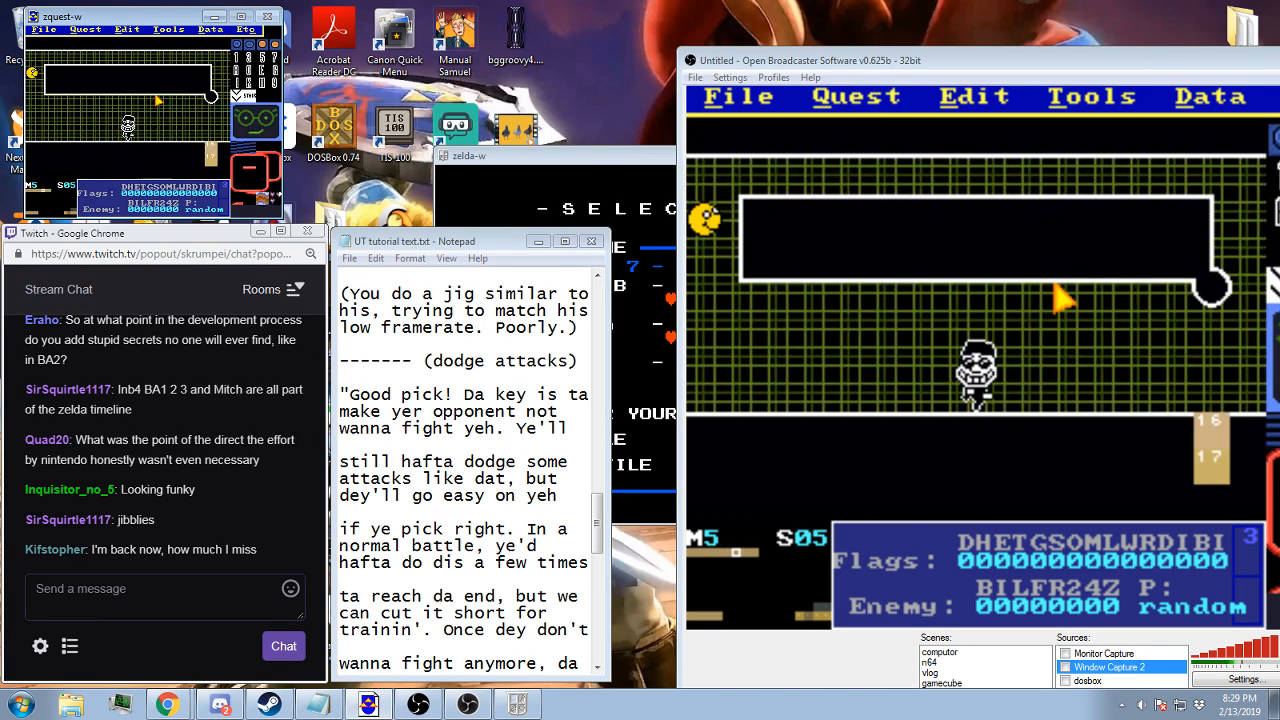
pyautogui.press('s')
pyautogui.click(189, 153)
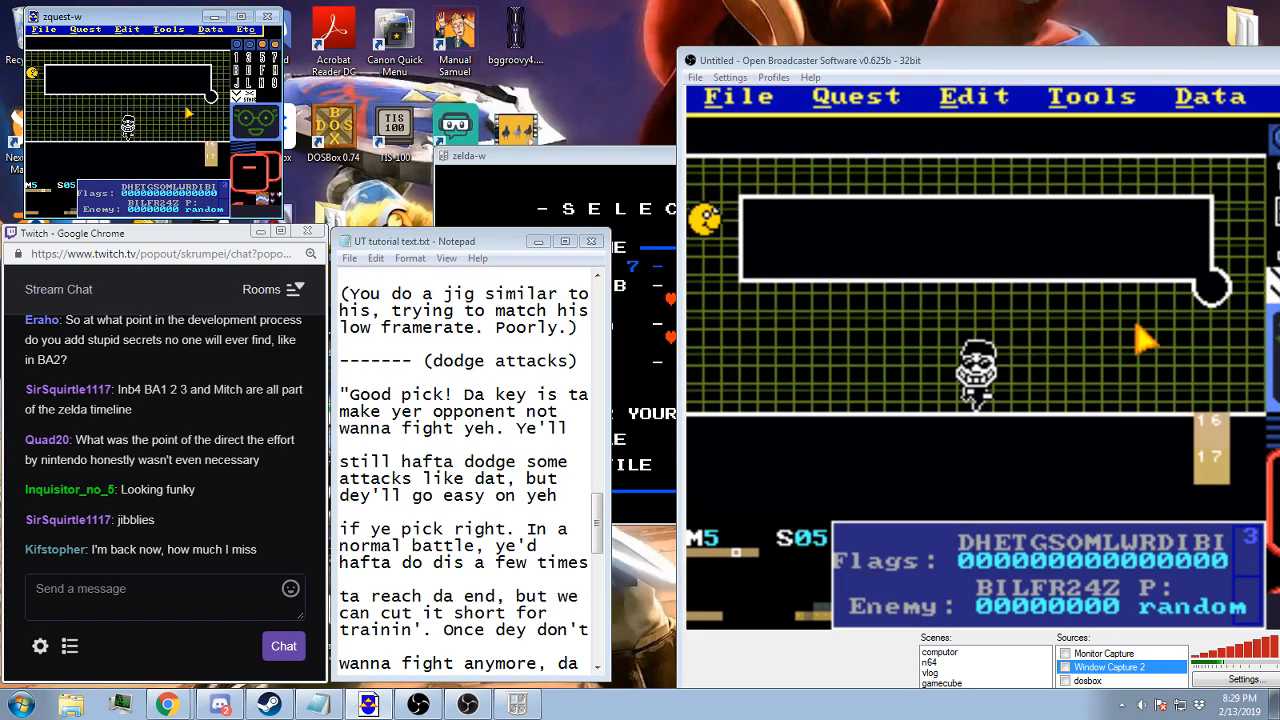
pyautogui.click(210, 29)
pyautogui.click(183, 63)
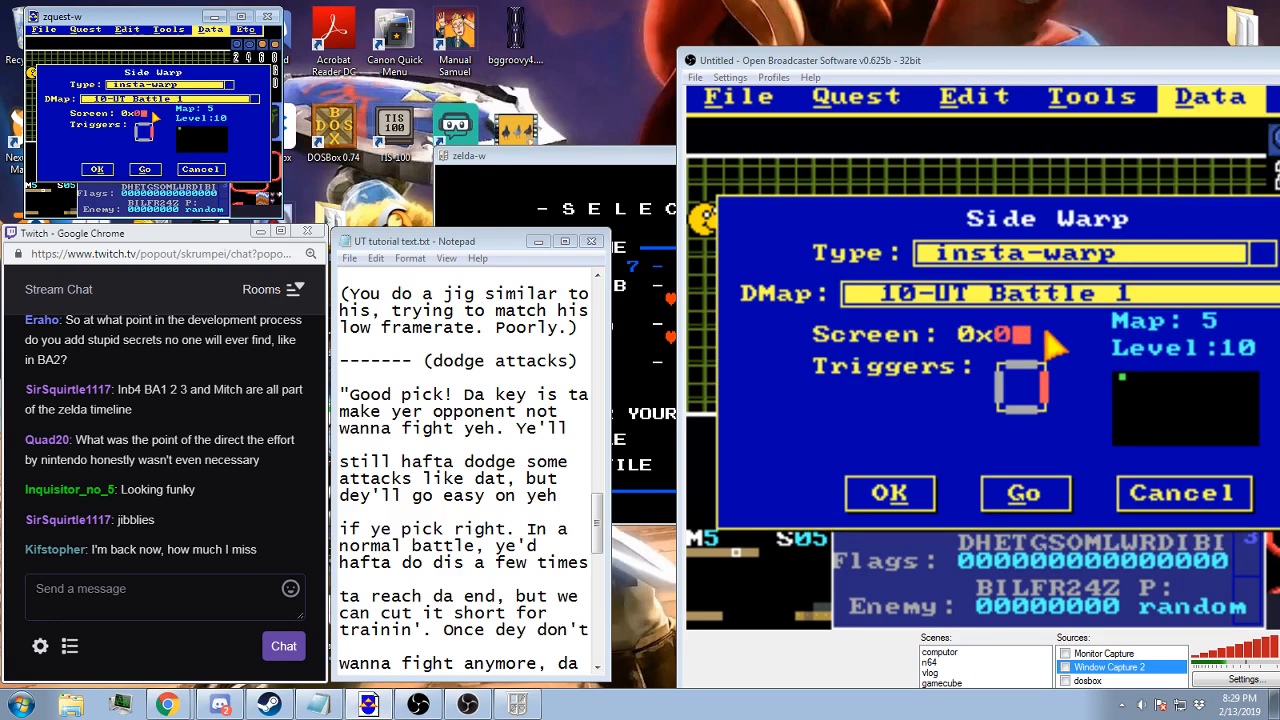
pyautogui.click(102, 170)
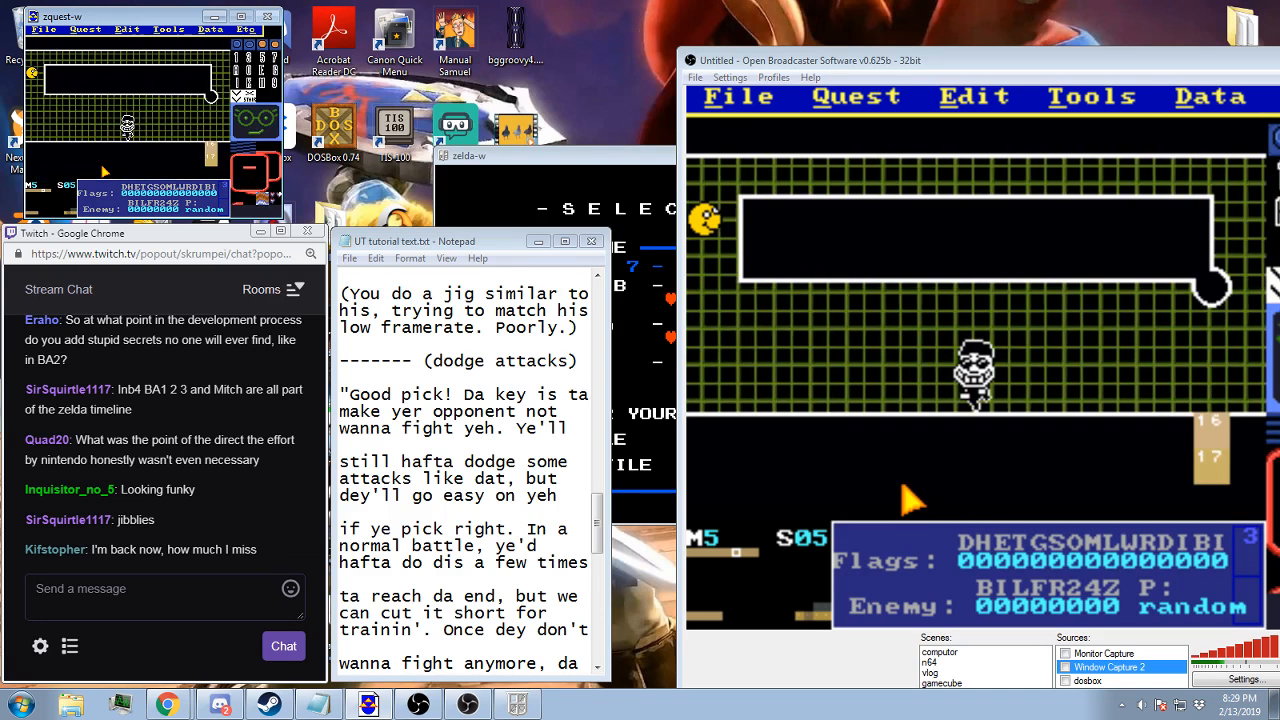
# Check screen 06's side warp and set its tile warp destination to screen 07
pyautogui.click(210, 29)
pyautogui.click(180, 62)
pyautogui.click(100, 168)
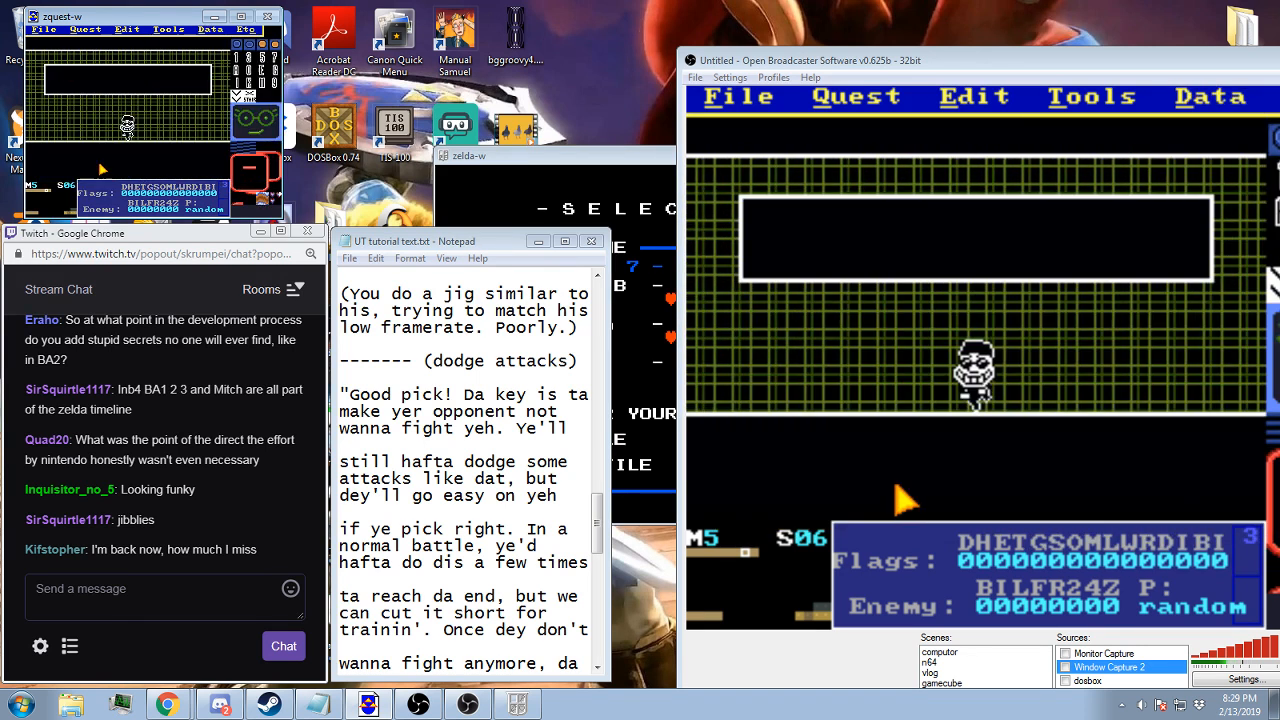
pyautogui.click(210, 30)
pyautogui.click(180, 51)
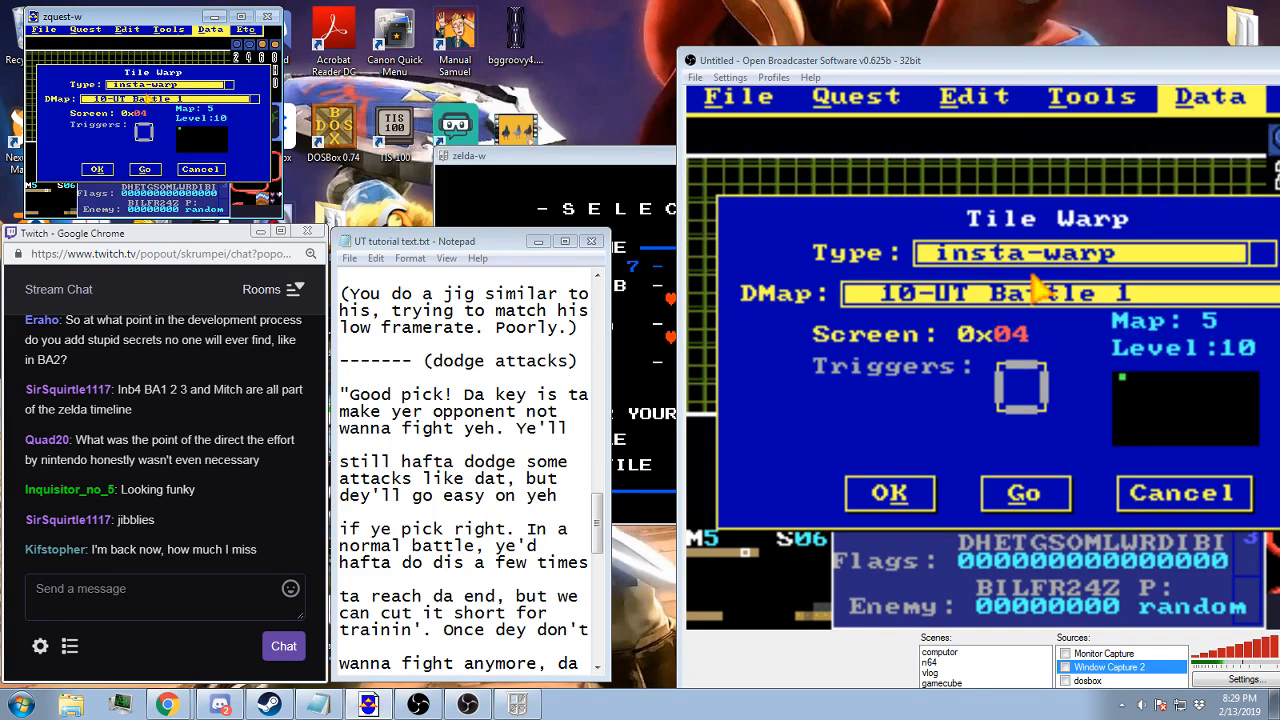
pyautogui.write('7')
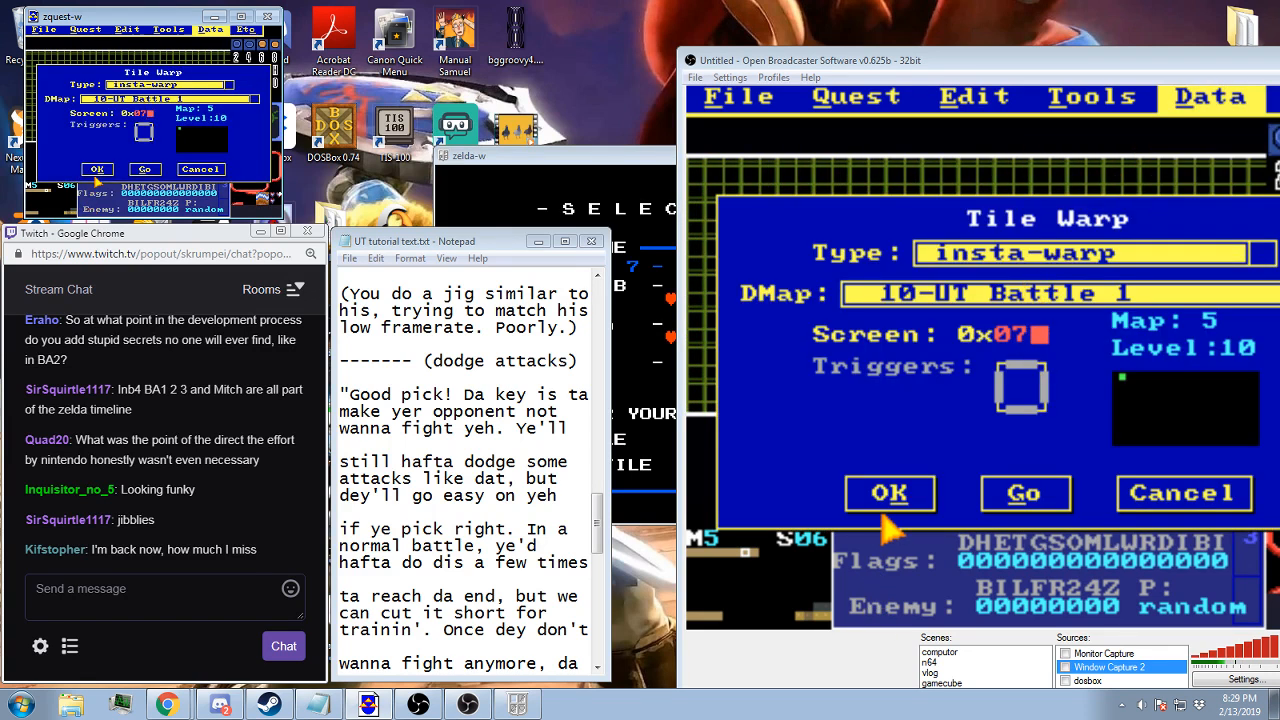
pyautogui.click(97, 170)
# Go to screen 07 and check its screen flags and timed warp tics
pyautogui.press('Right')
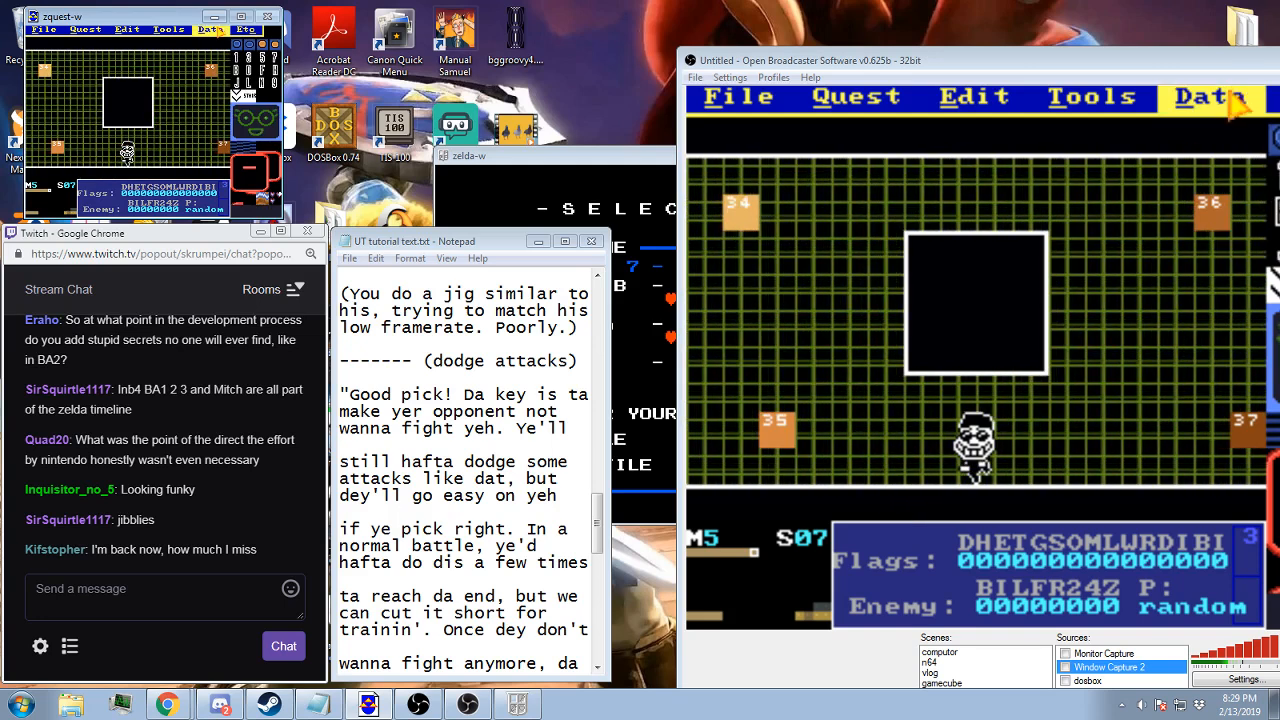
pyautogui.click(210, 30)
pyautogui.click(200, 43)
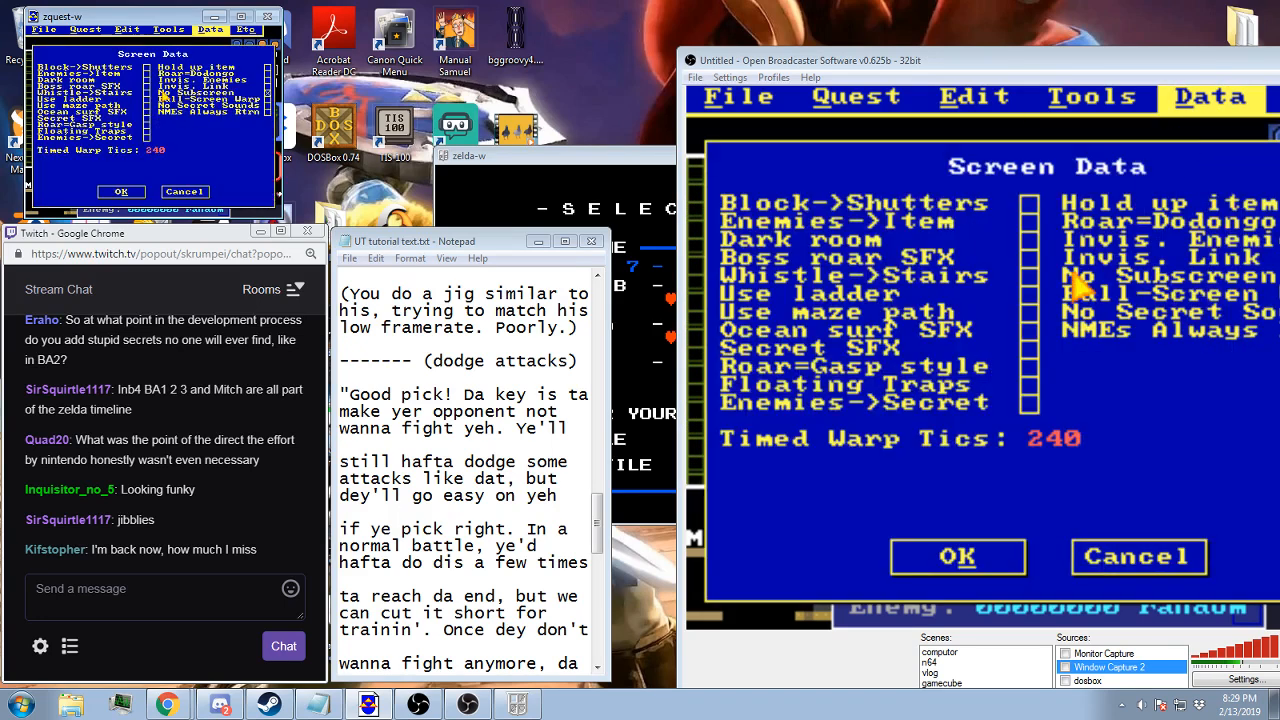
pyautogui.click(121, 182)
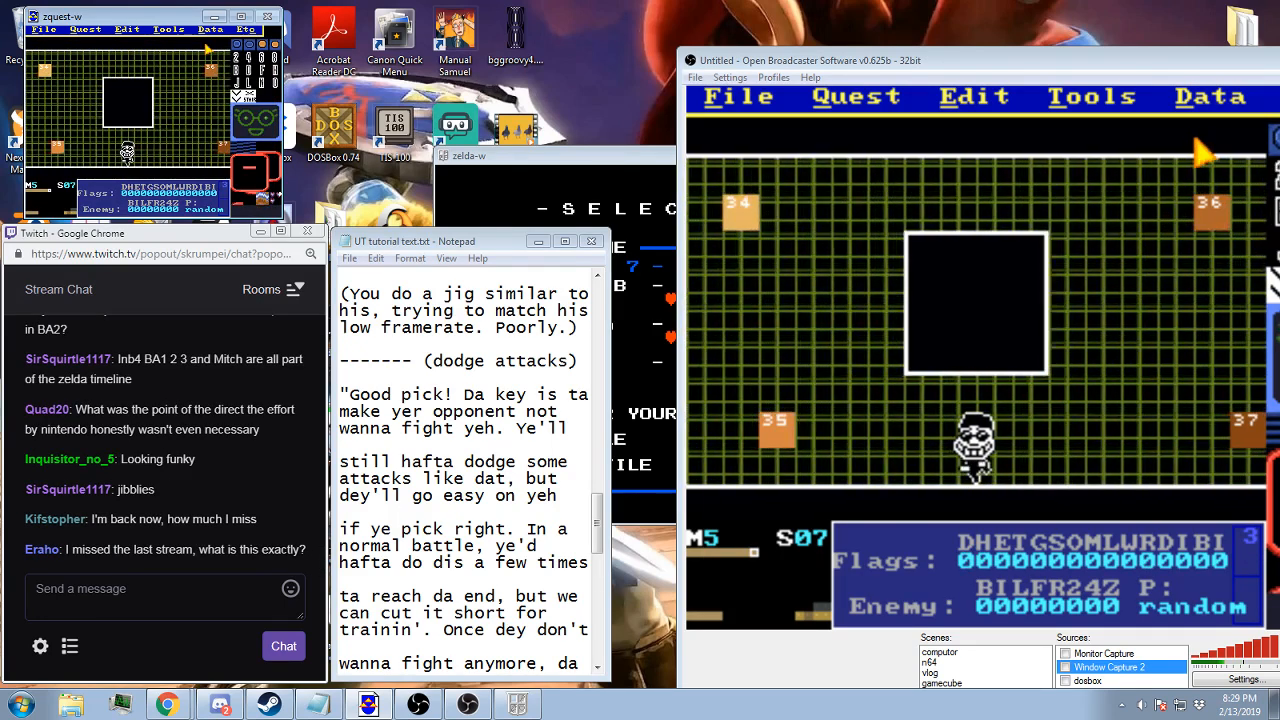
# Look through the enemies assigned to screen 07
pyautogui.click(211, 30)
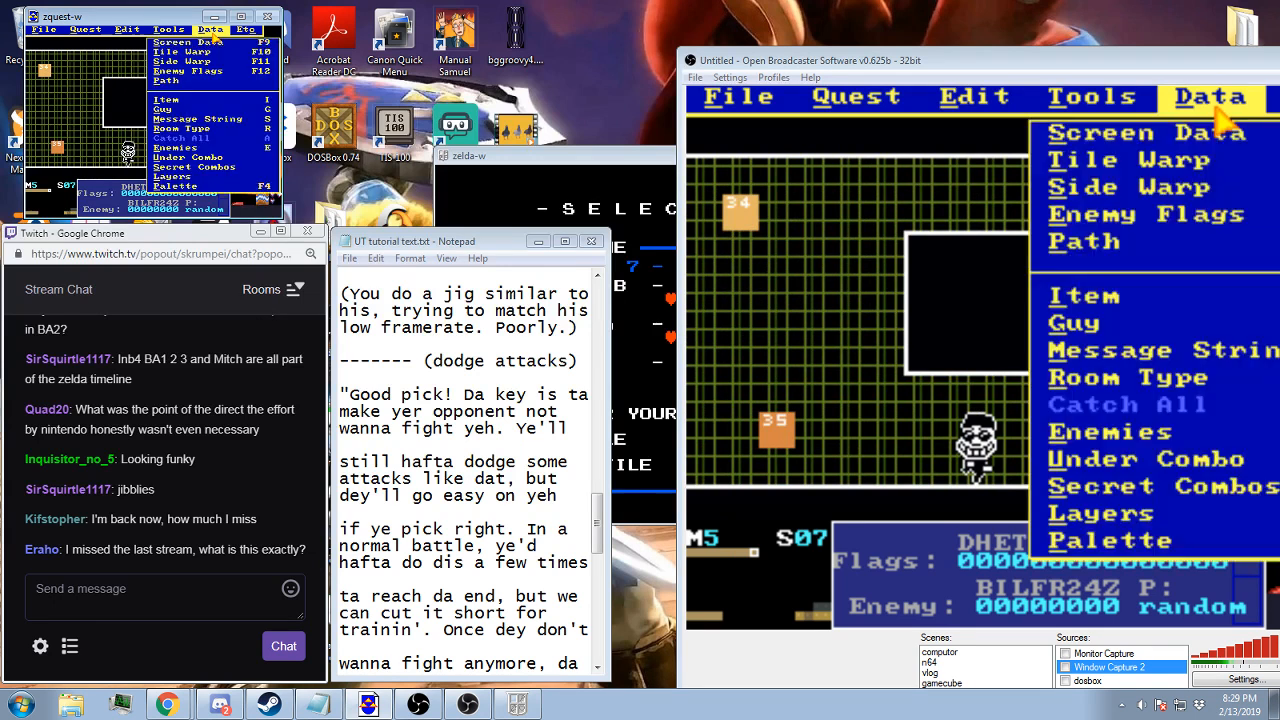
pyautogui.click(190, 147)
pyautogui.press('Down')
pyautogui.press('Down')
pyautogui.press('Down')
pyautogui.press('Down')
pyautogui.press('Down')
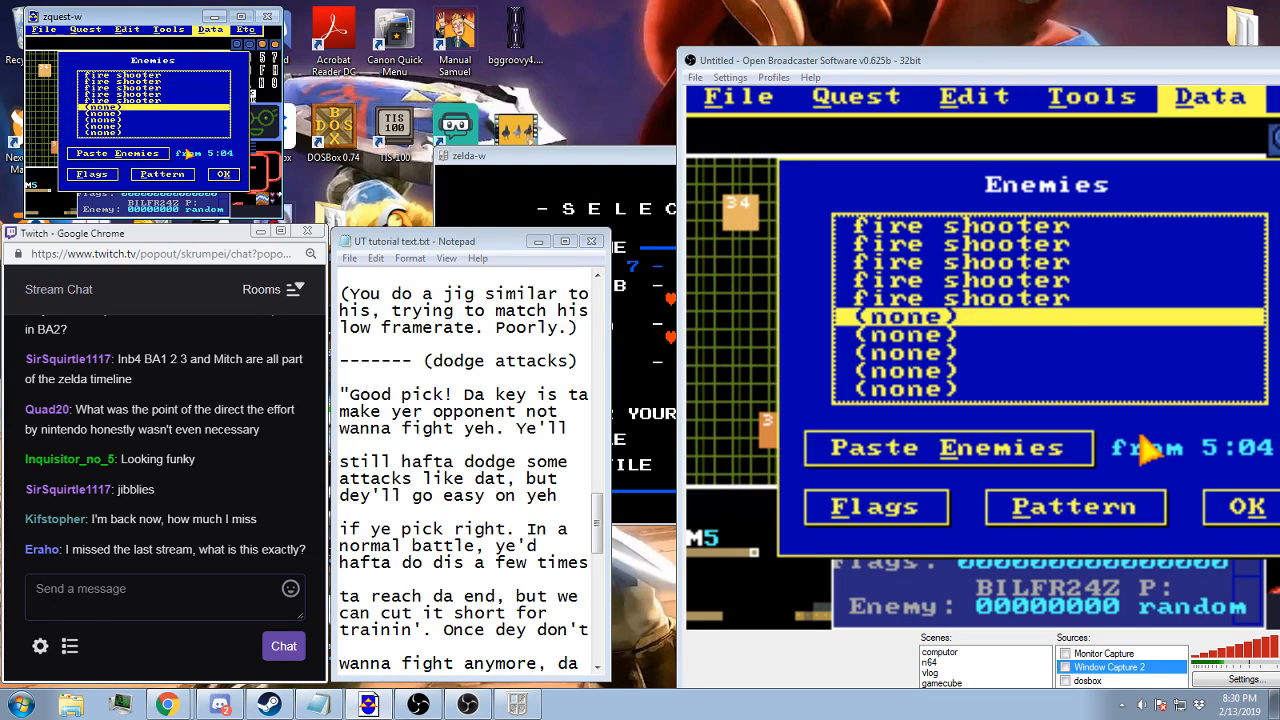
pyautogui.press('Up')
pyautogui.click(225, 175)
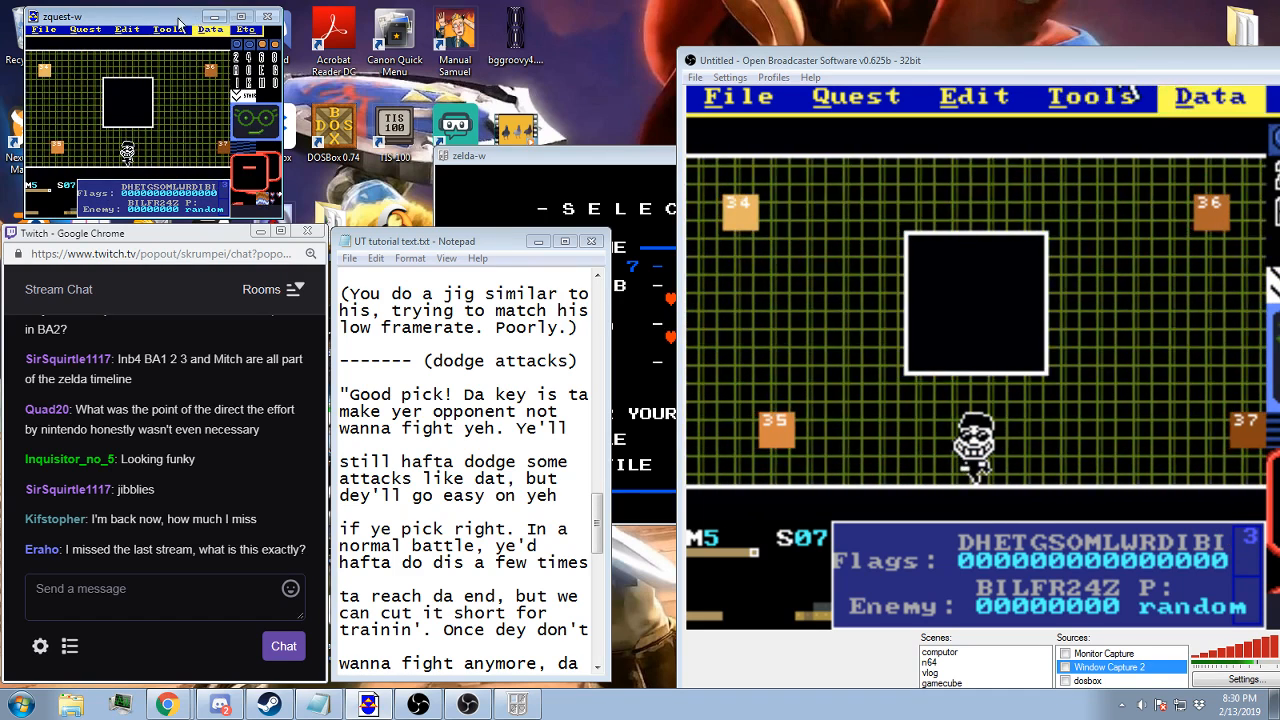
# Turn the Whistle->Stairs flag of screen 07 on and off again to see how the flag read-out responds
pyautogui.moveTo(939, 65); pyautogui.dragTo(895, 50)
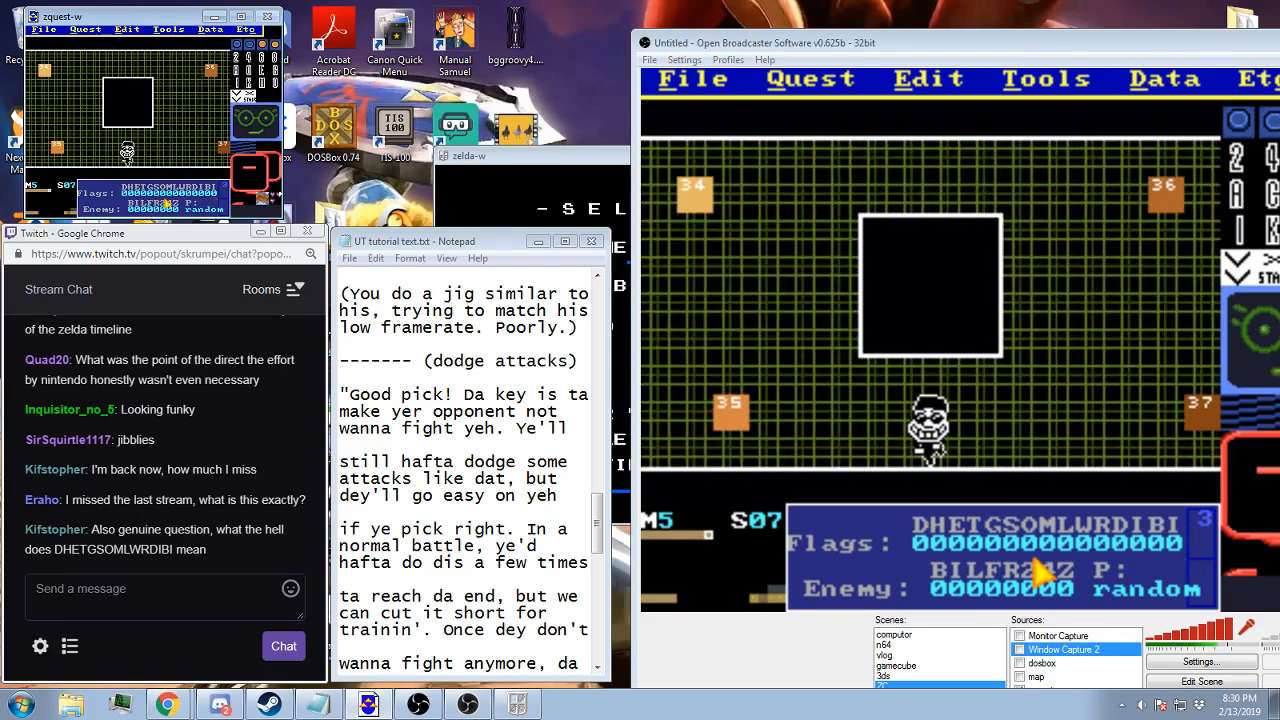
pyautogui.click(218, 34)
pyautogui.click(203, 43)
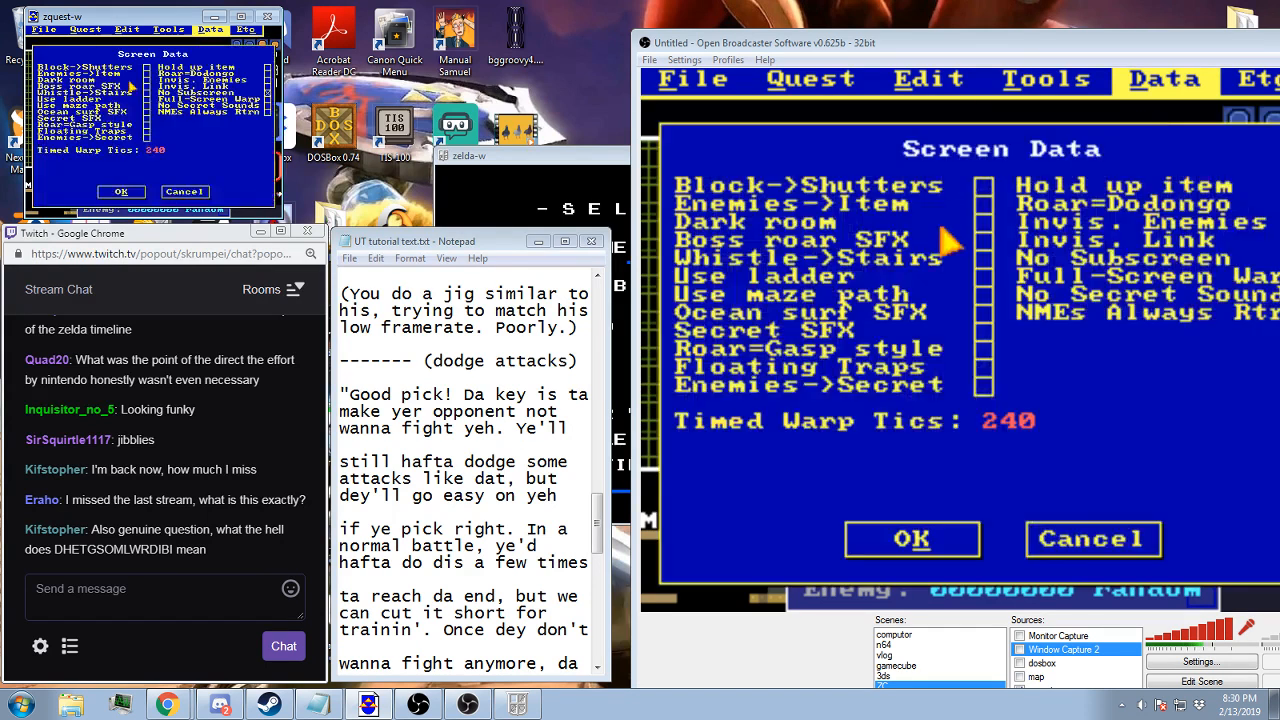
pyautogui.click(138, 191)
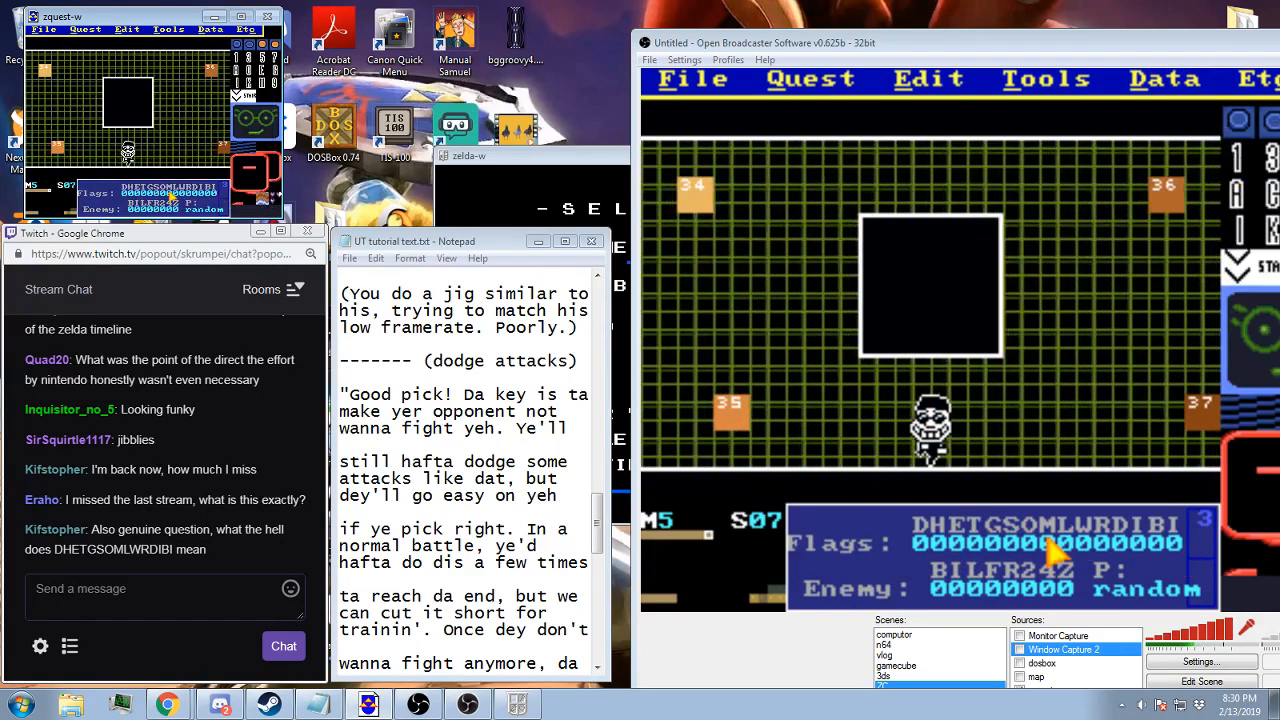
pyautogui.click(210, 29)
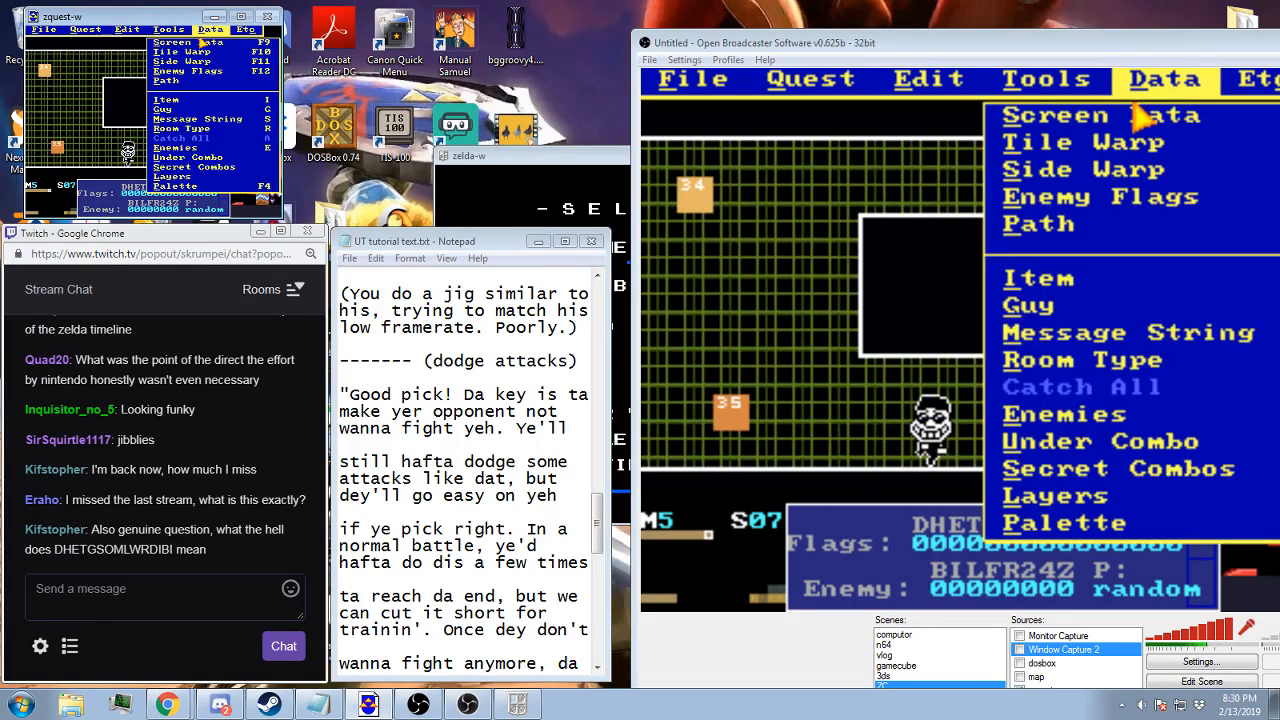
pyautogui.click(203, 43)
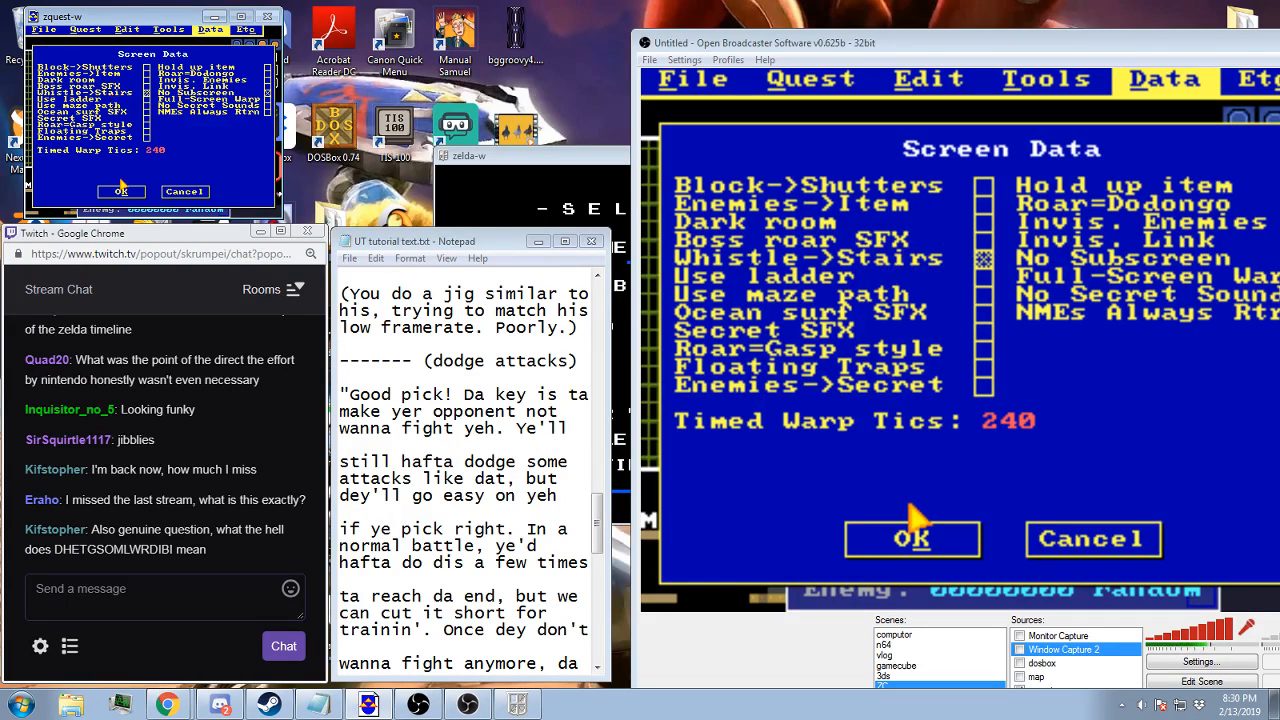
pyautogui.click(120, 187)
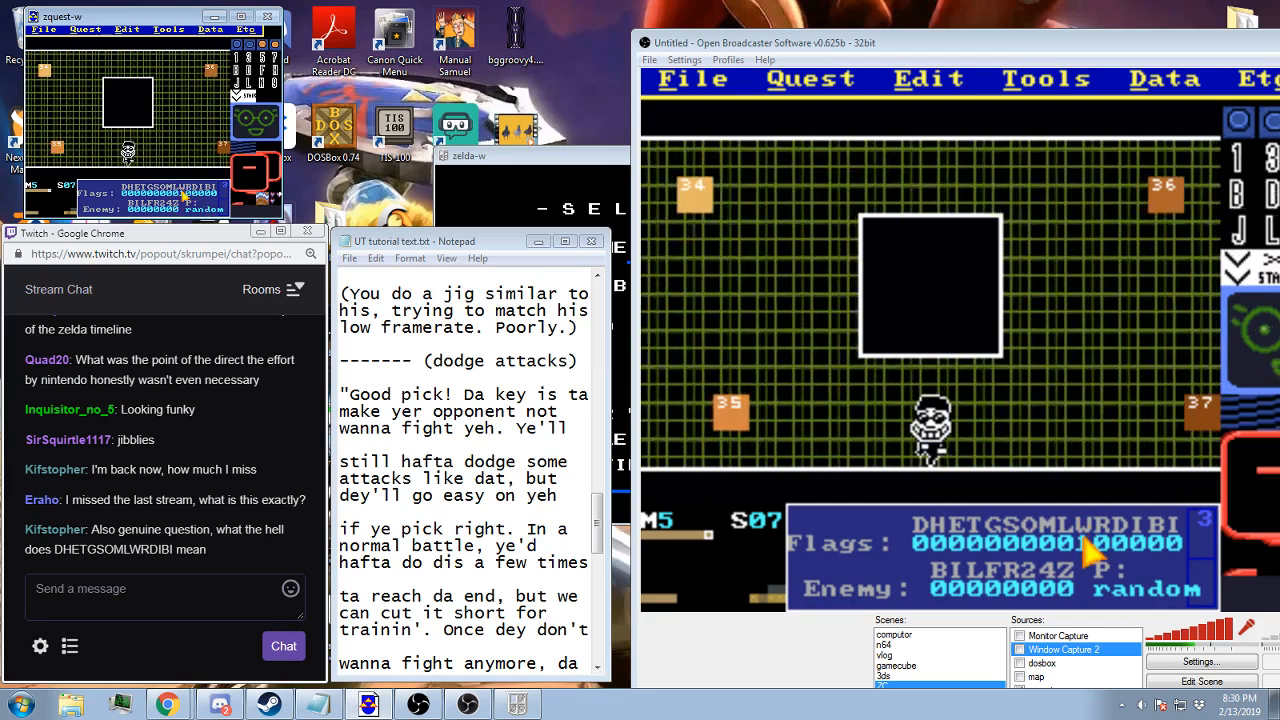
pyautogui.click(210, 29)
pyautogui.click(210, 42)
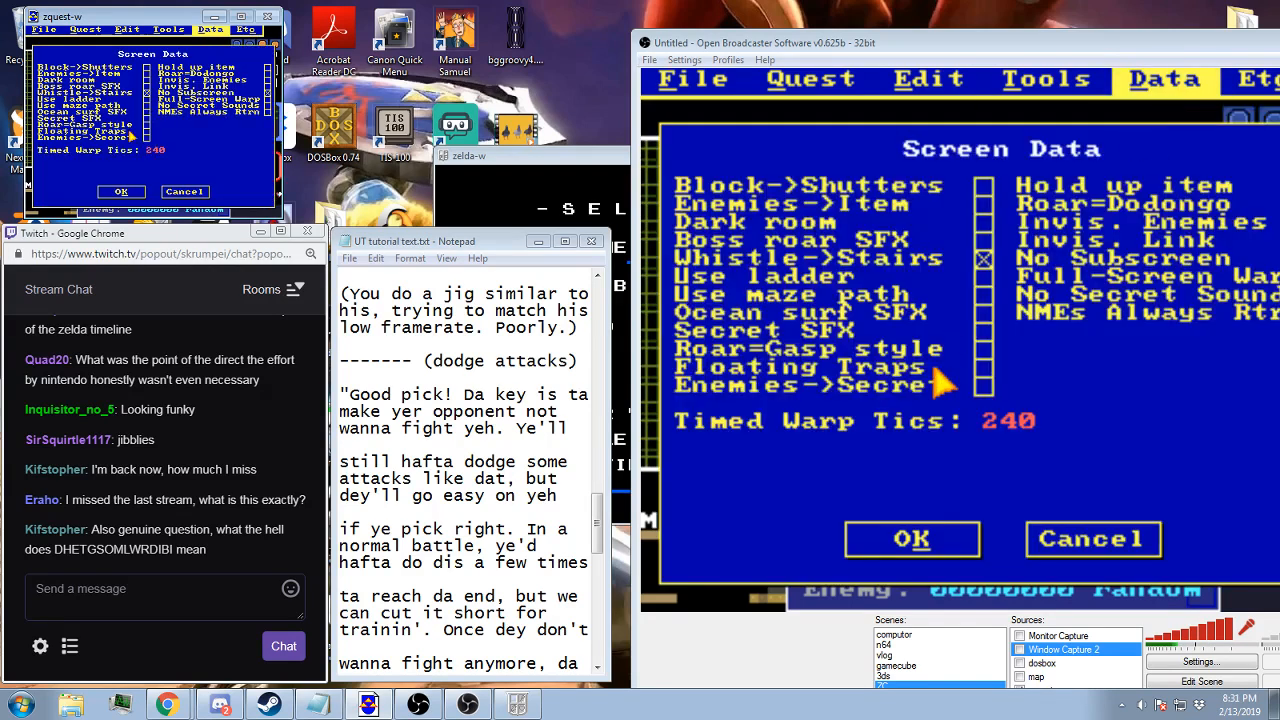
pyautogui.click(120, 190)
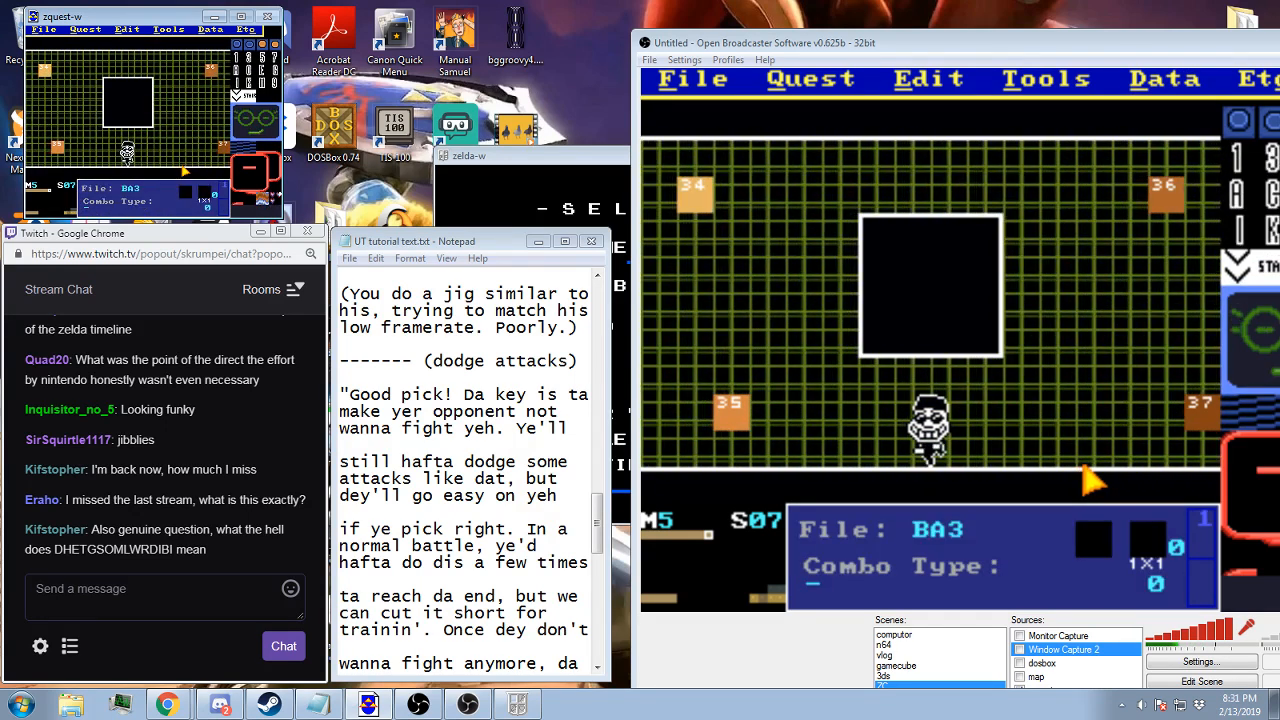
# Examine the enemy flags of screen 07 without changing them
pyautogui.press('Return')
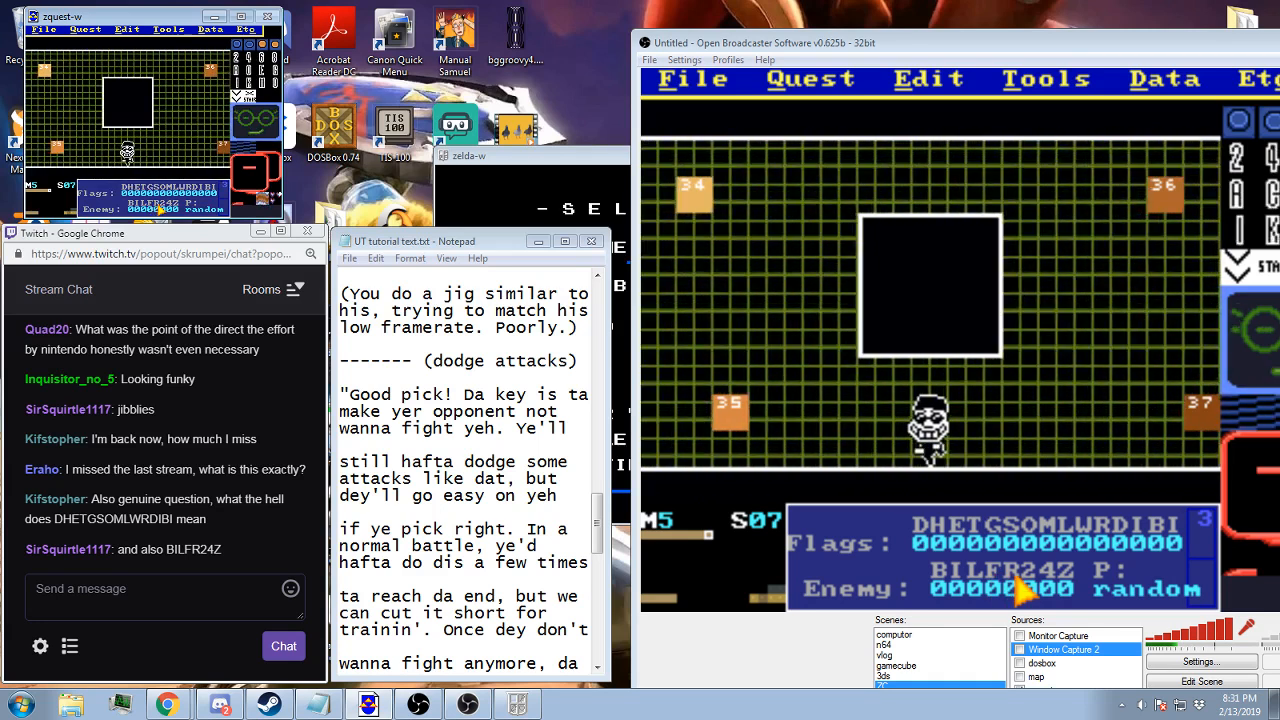
pyautogui.click(212, 30)
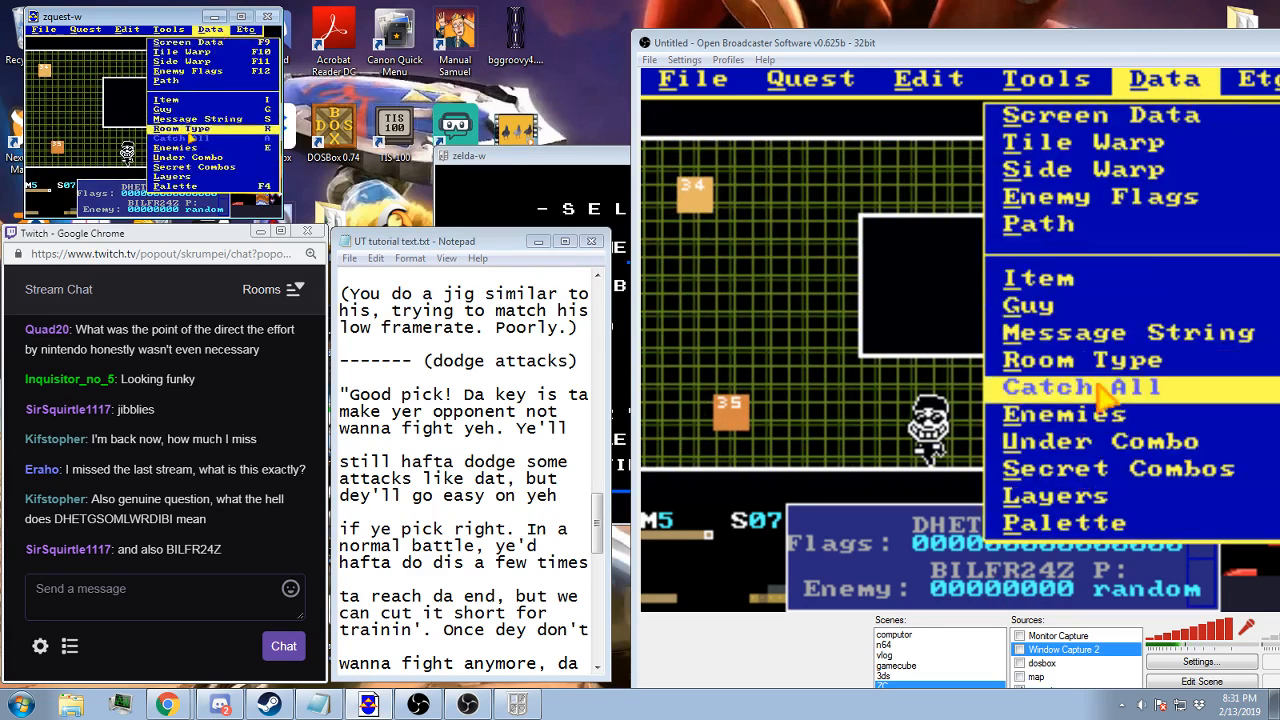
pyautogui.click(198, 74)
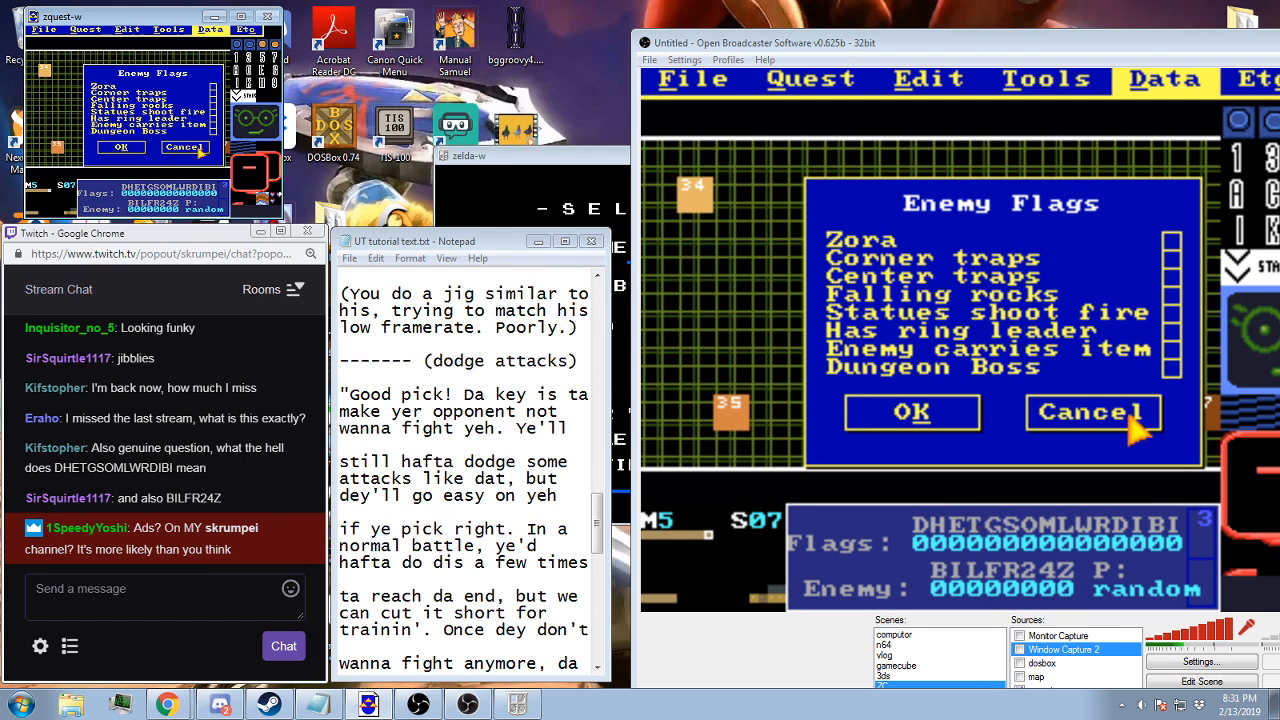
pyautogui.click(197, 149)
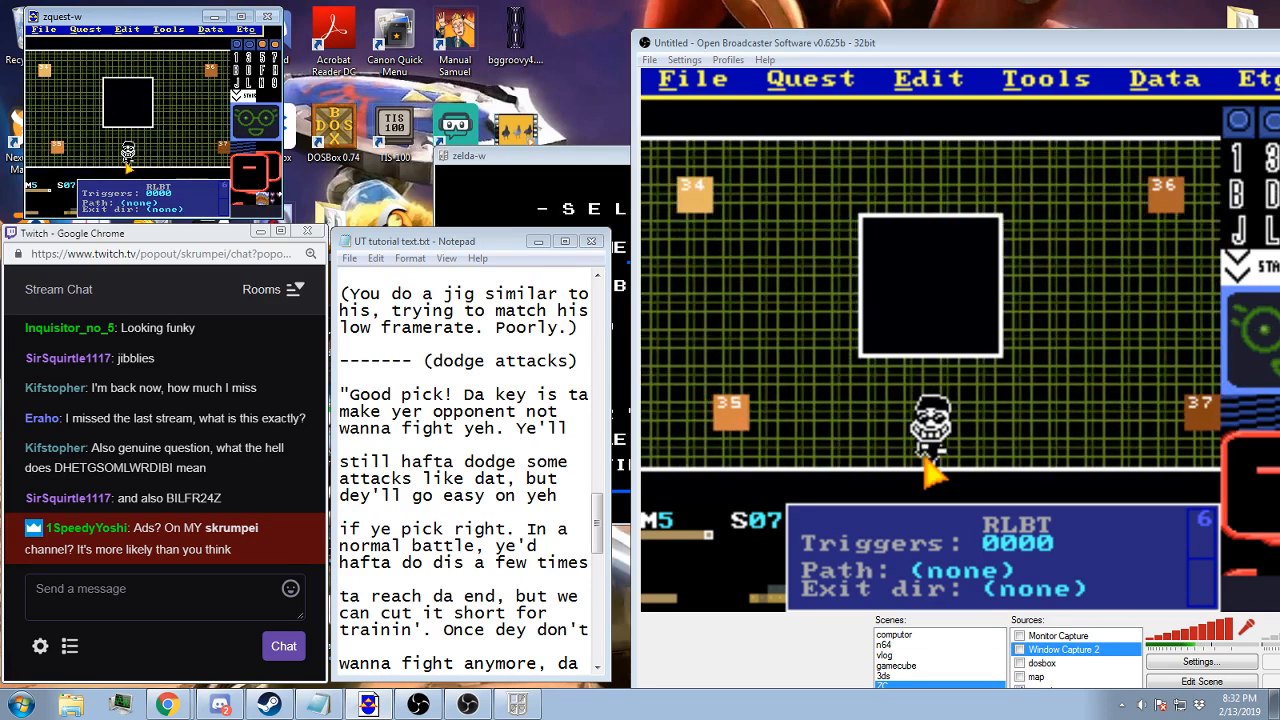
# Step back through the battle screens on map 5 and return to screen 07 to compare them
pyautogui.press('Left')
pyautogui.press('Left')
pyautogui.press('Left')
pyautogui.press('Left')
pyautogui.press('Left')
pyautogui.press('Left')
pyautogui.press('Right')
pyautogui.press('Right')
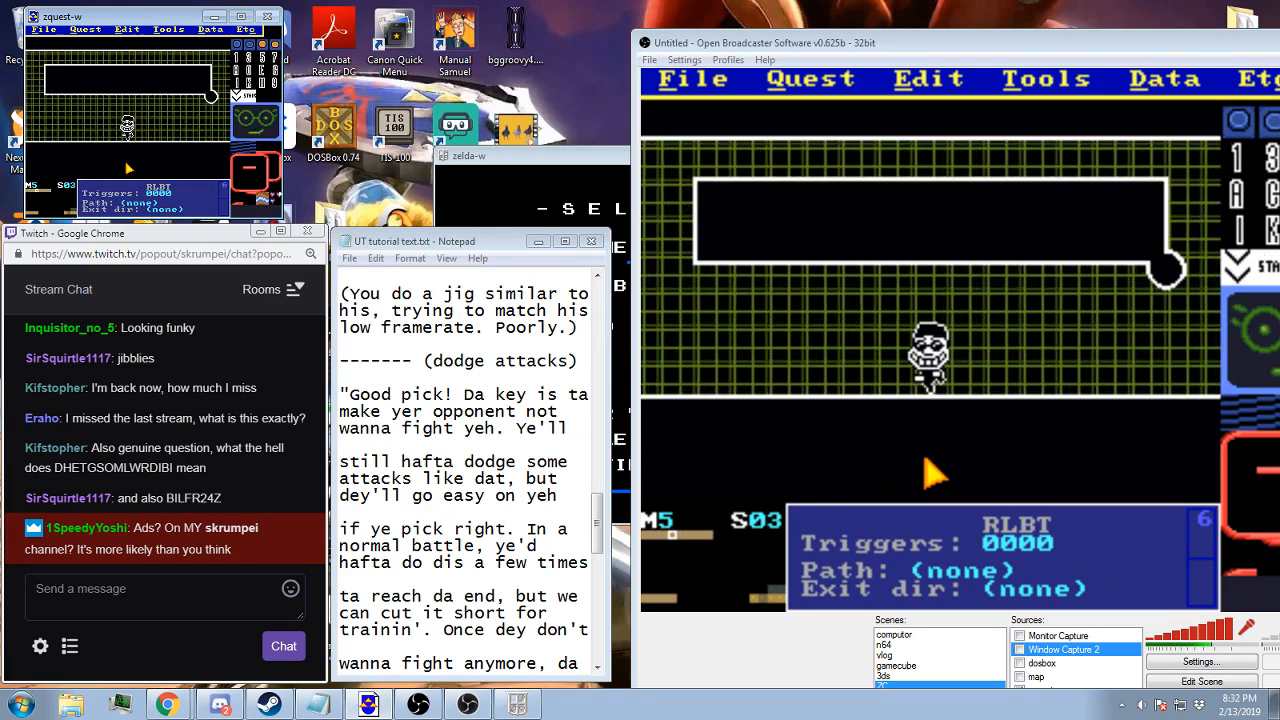
pyautogui.press('Right')
pyautogui.press('Right')
pyautogui.press('Right')
pyautogui.press('Right')
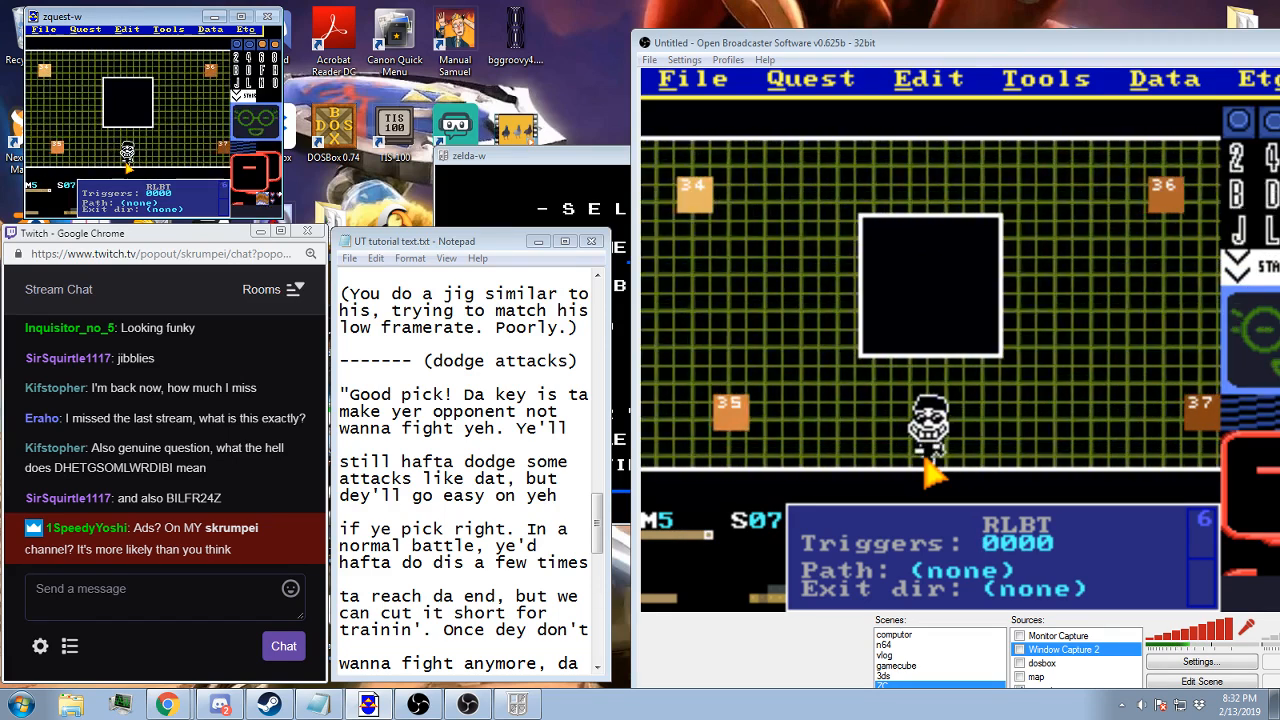
# Look over the layer information and the available guys for screen 07, and save the quest
pyautogui.press('space')
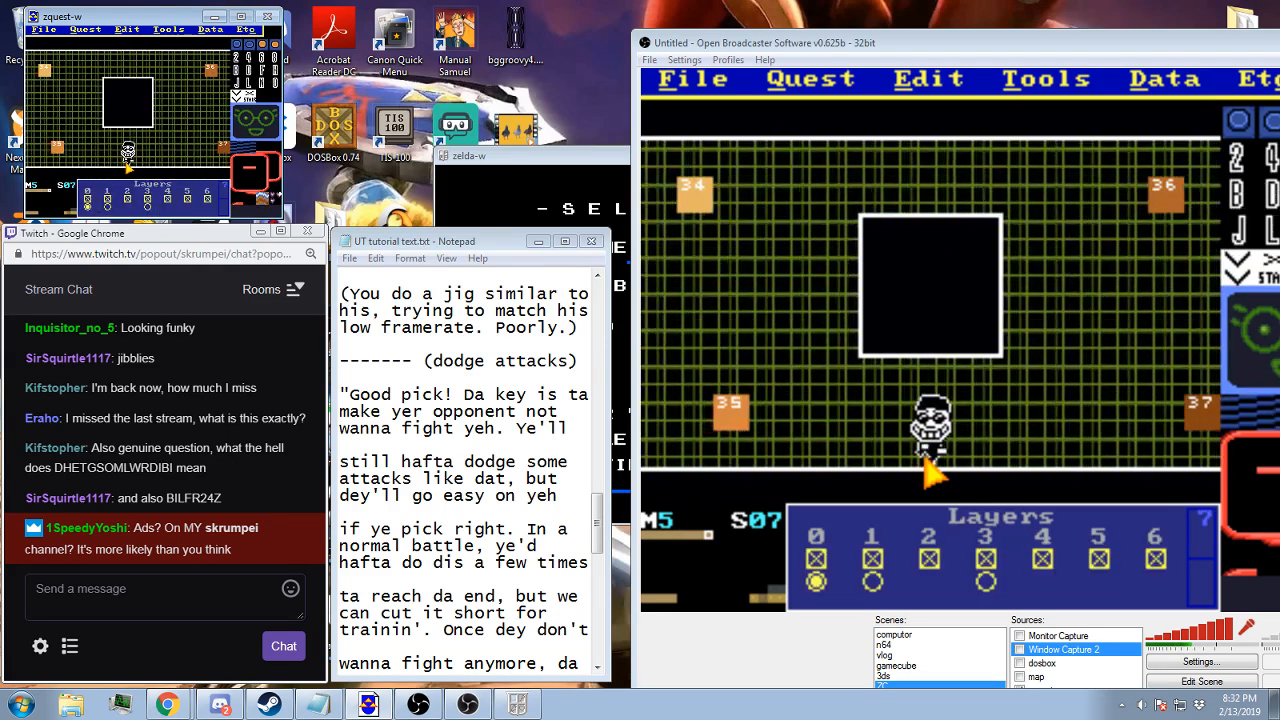
pyautogui.press('space')
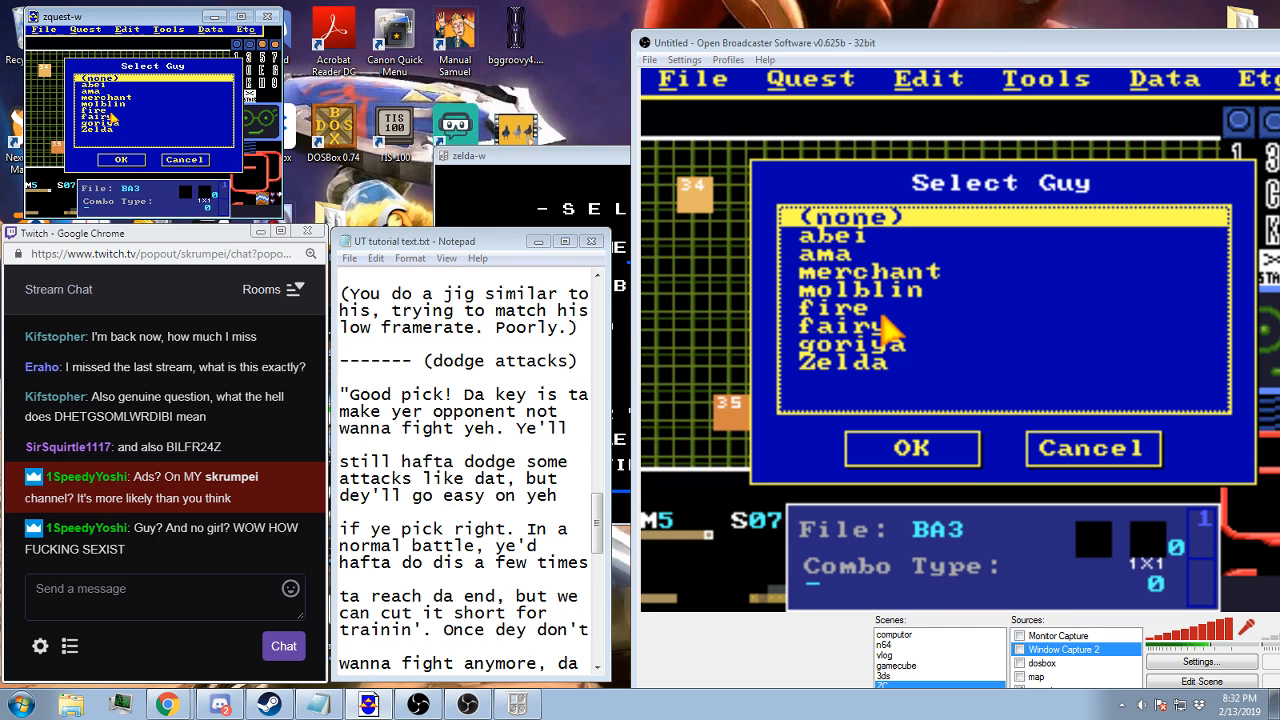
pyautogui.click(173, 159)
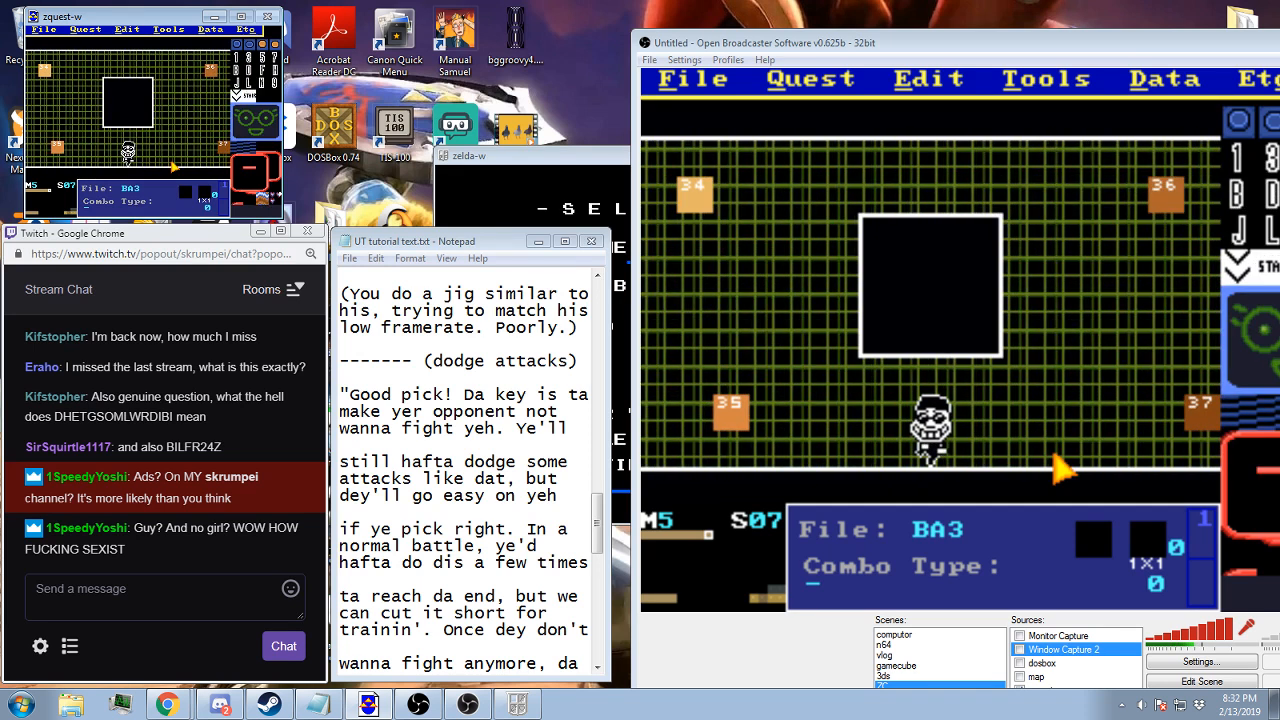
pyautogui.press('F2')
pyautogui.press('Return')
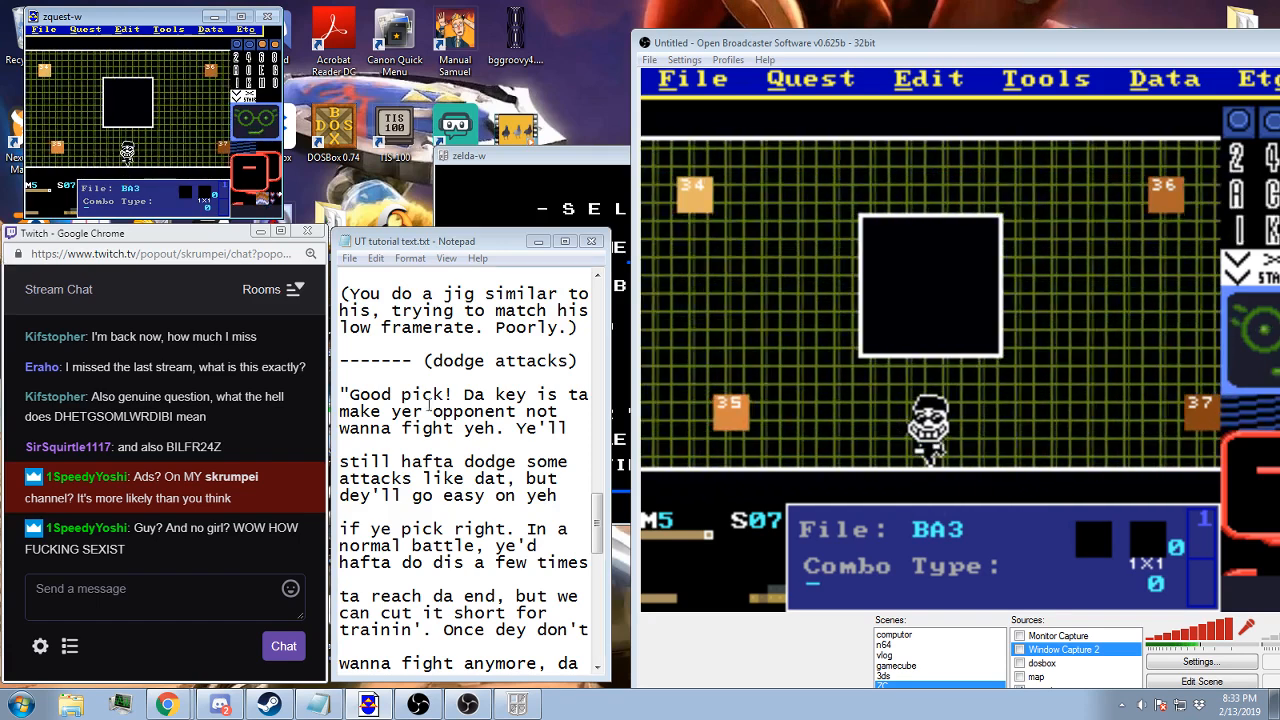
# Switch to Notepad and read the tutorial dialogue that follows the dodge attacks heading
pyautogui.click(535, 327)
pyautogui.scroll(-3, 535, 327)
pyautogui.scroll(-7, 535, 327)
pyautogui.scroll(3, 535, 327)
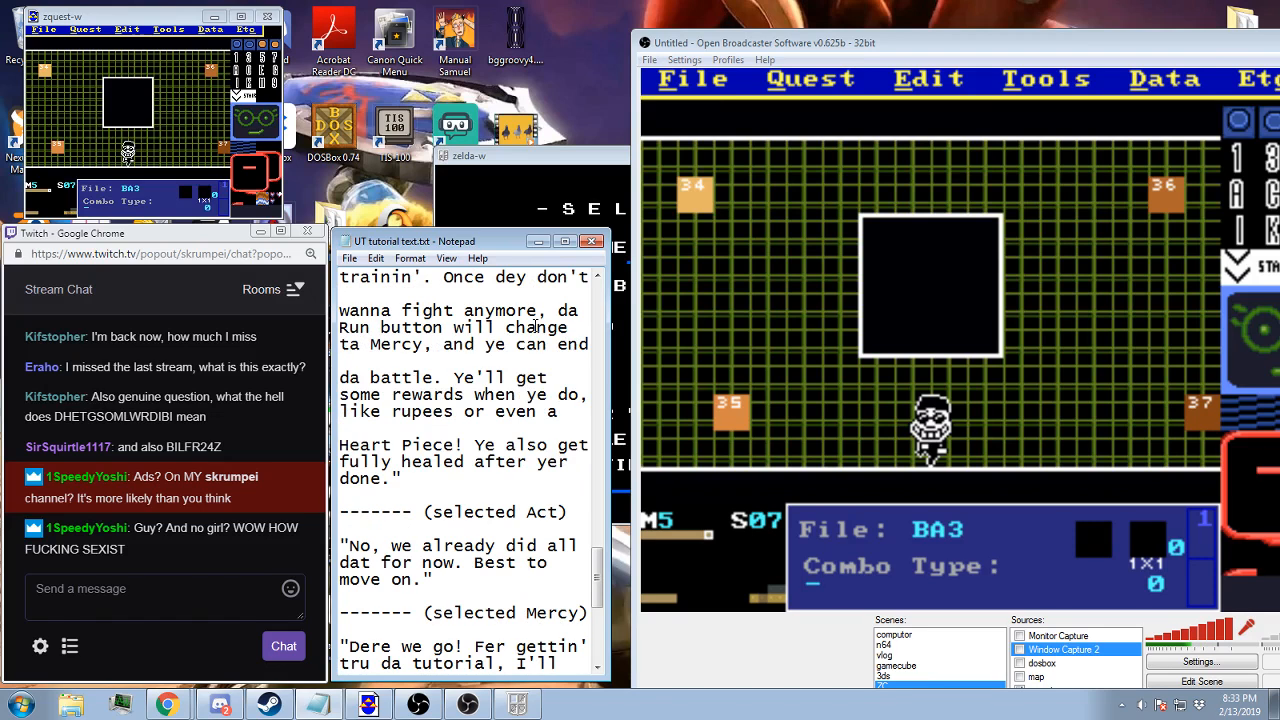
pyautogui.scroll(7, 535, 327)
pyautogui.scroll(-1, 535, 327)
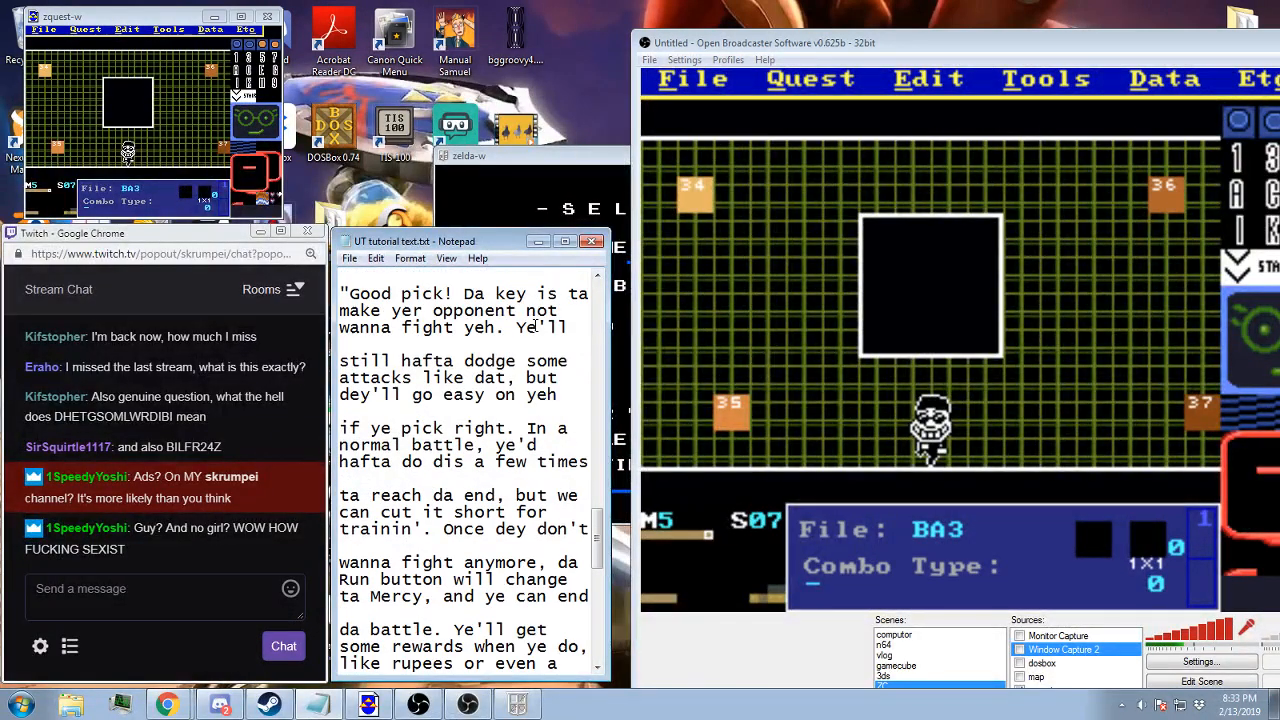
# Return to ZQuest, check the side warp destination of screen 07, and save the quest
pyautogui.click(776, 52)
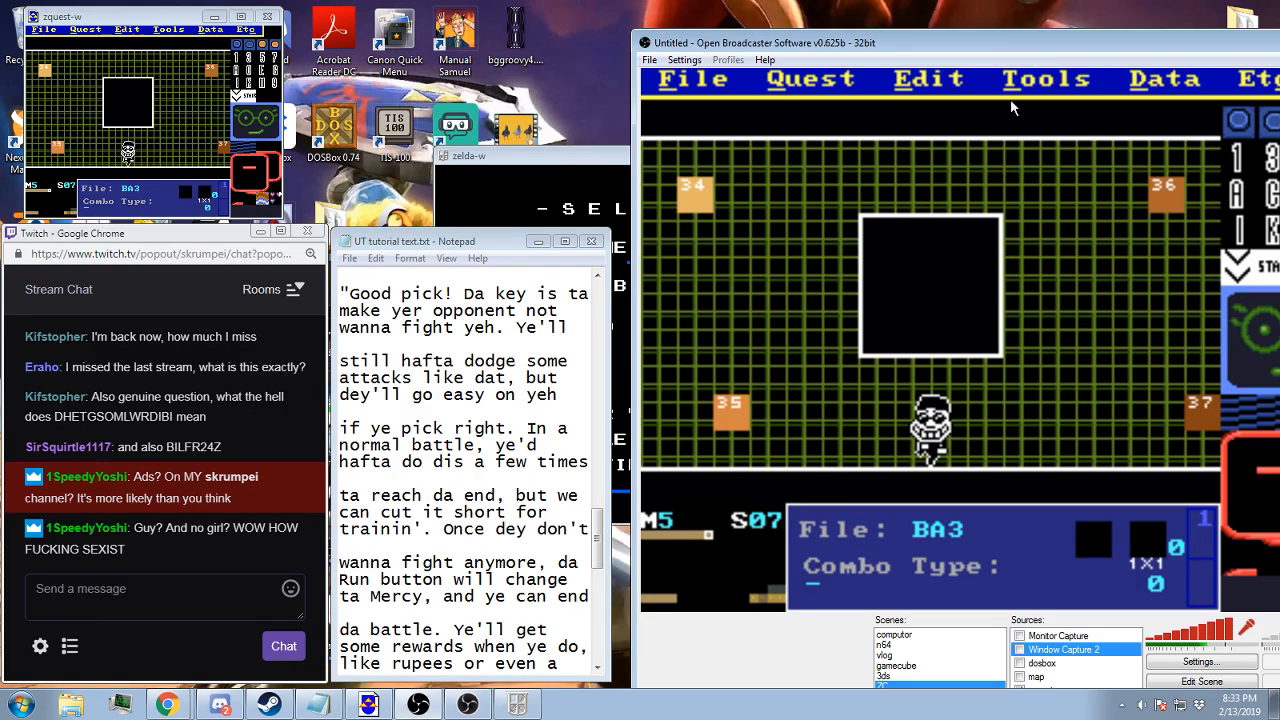
pyautogui.click(1150, 82)
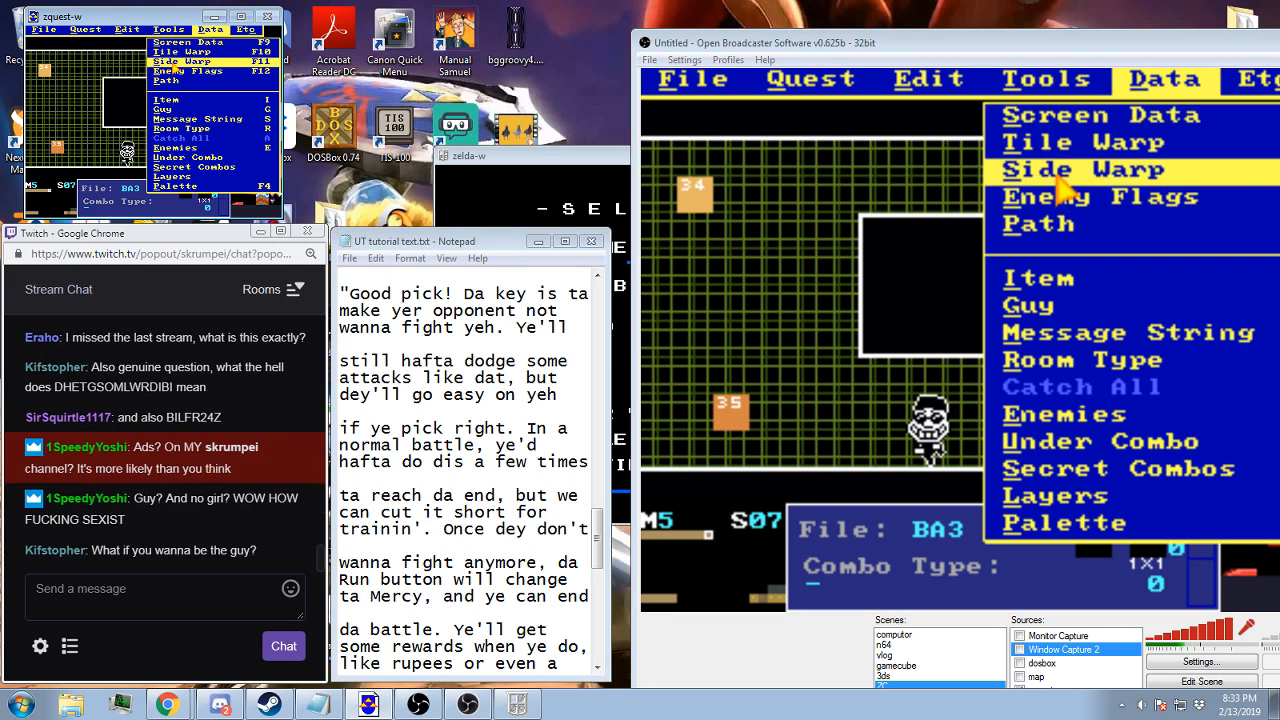
pyautogui.click(1063, 172)
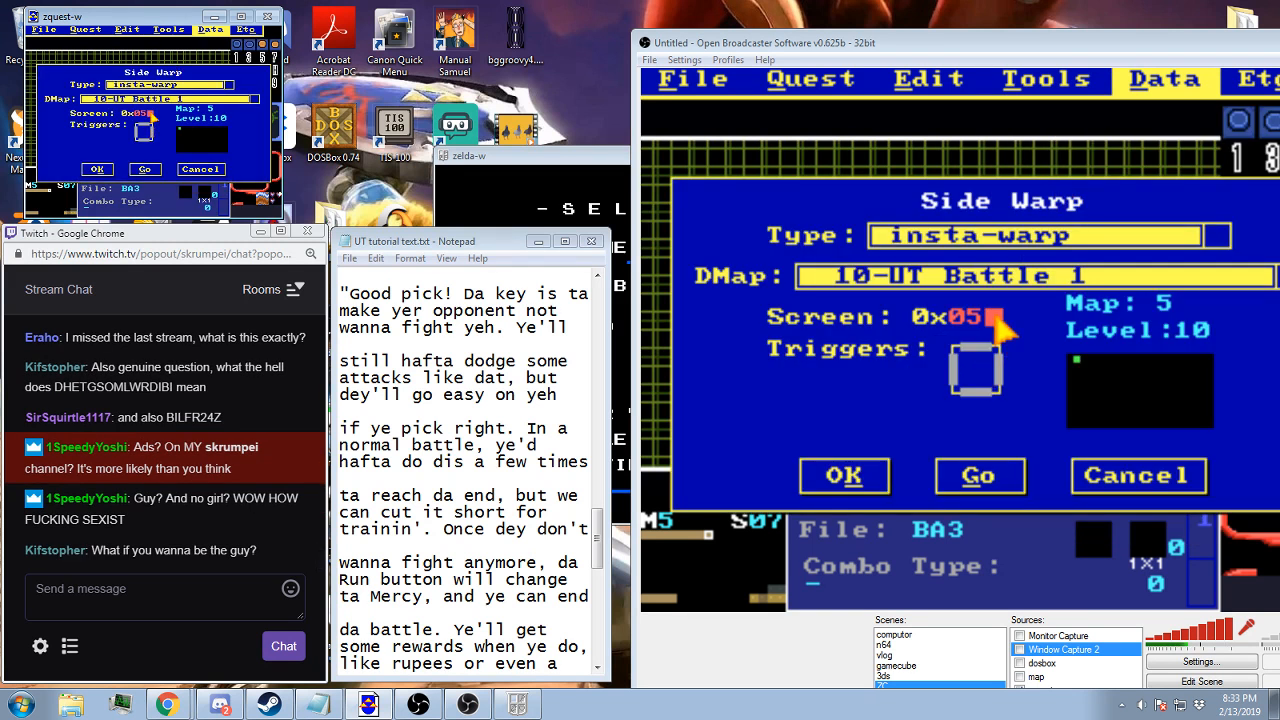
pyautogui.click(109, 168)
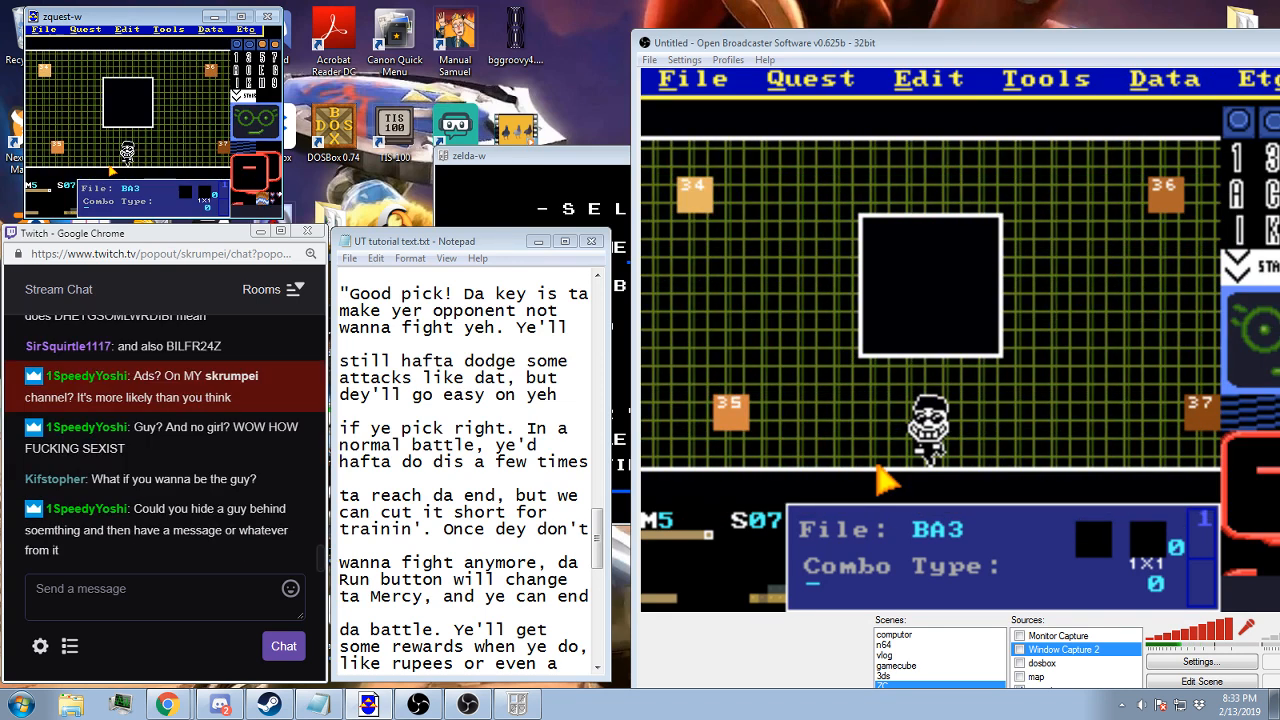
pyautogui.press('F2')
pyautogui.press('Return')
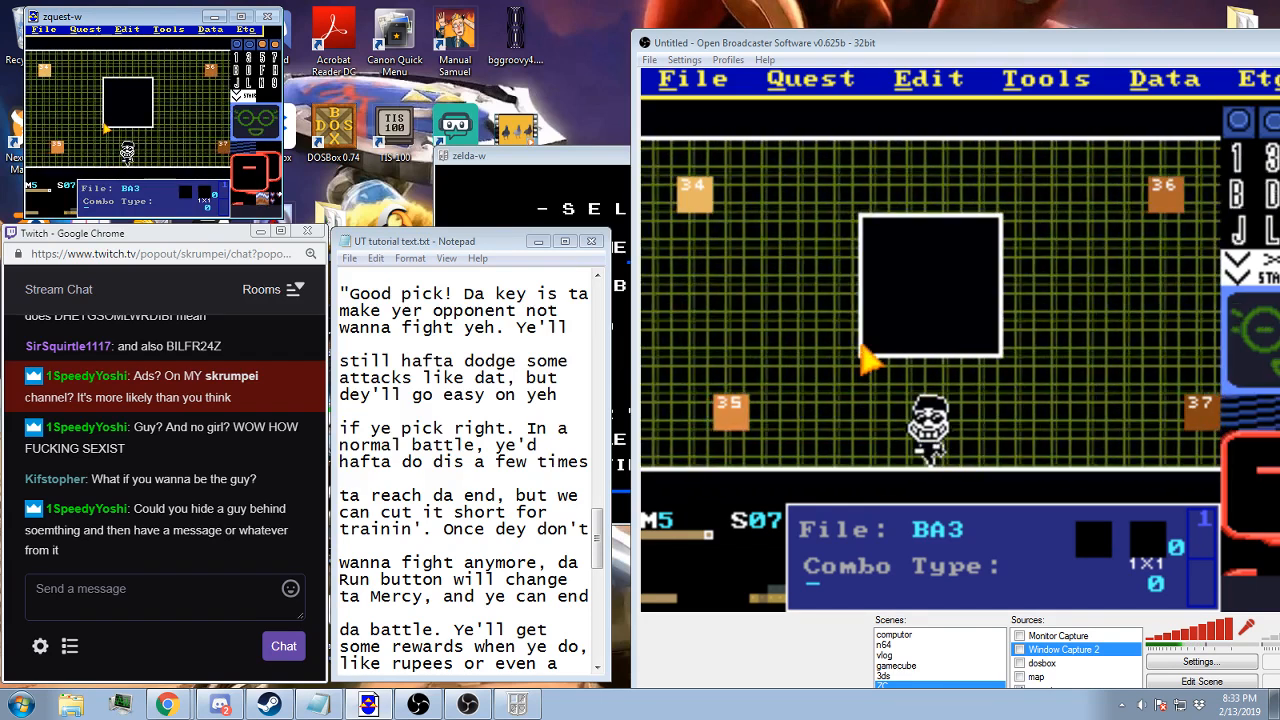
# Open the quest's tile pages and go back to the first page, page 0
pyautogui.click(89, 31)
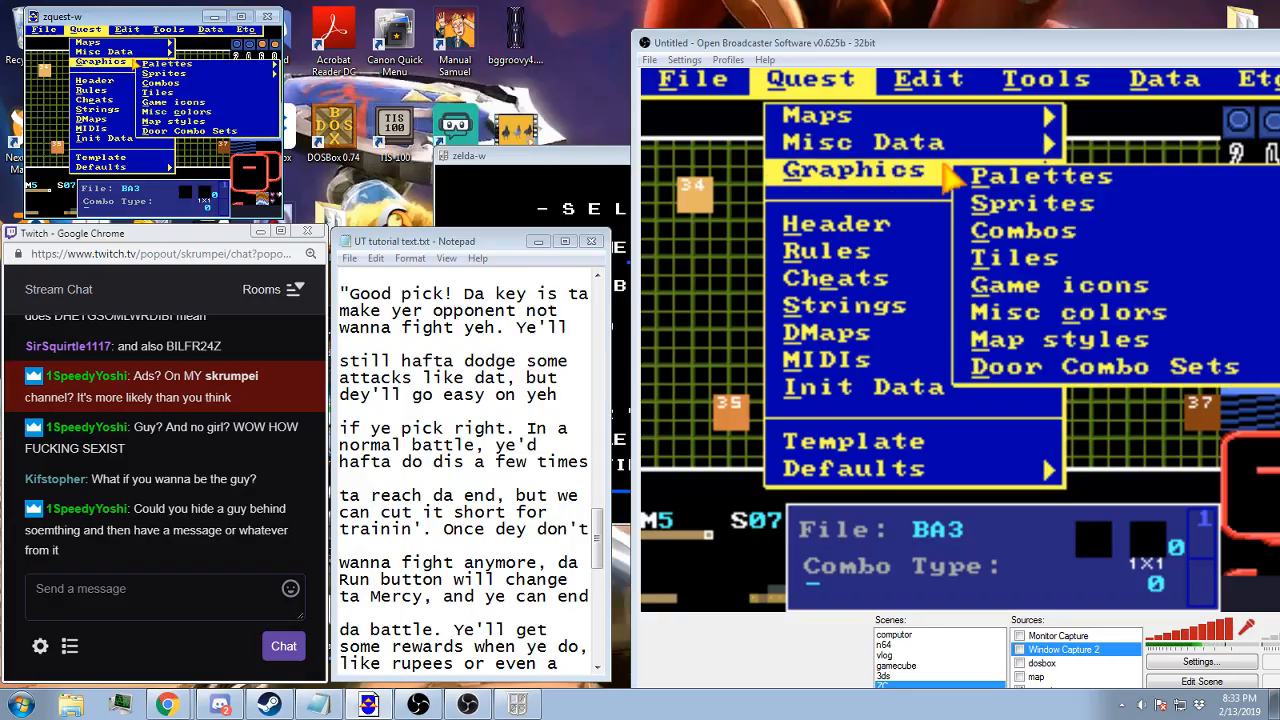
pyautogui.click(153, 92)
pyautogui.press('pageup')
pyautogui.press('pageup')
pyautogui.press('pageup')
pyautogui.press('pageup')
pyautogui.press('pageup')
pyautogui.press('pageup')
pyautogui.press('pageup')
pyautogui.press('pageup')
pyautogui.press('pageup')
pyautogui.press('pageup')
pyautogui.press('pageup')
pyautogui.press('pageup')
pyautogui.press('pageup')
pyautogui.press('pageup')
pyautogui.press('pageup')
pyautogui.press('pageup')
pyautogui.press('pageup')
pyautogui.press('pageup')
pyautogui.press('pageup')
pyautogui.press('pageup')
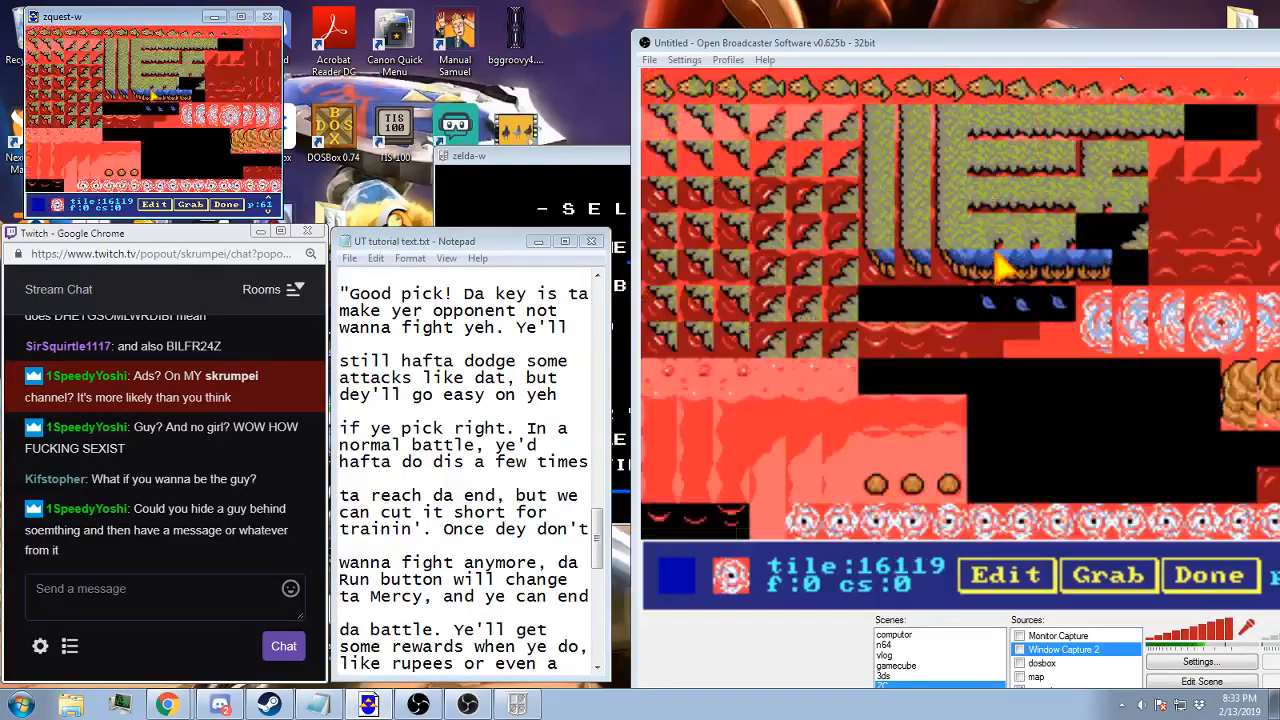
pyautogui.press('pageup')
pyautogui.press('pageup')
pyautogui.press('pageup')
pyautogui.press('pageup')
pyautogui.press('pageup')
pyautogui.press('pageup')
pyautogui.press('pageup')
pyautogui.press('pageup')
pyautogui.press('pageup')
pyautogui.press('pageup')
pyautogui.press('pageup')
pyautogui.press('pageup')
pyautogui.press('pageup')
pyautogui.press('pageup')
pyautogui.press('pageup')
pyautogui.press('pageup')
pyautogui.press('pageup')
pyautogui.press('pageup')
pyautogui.press('pageup')
pyautogui.press('pageup')
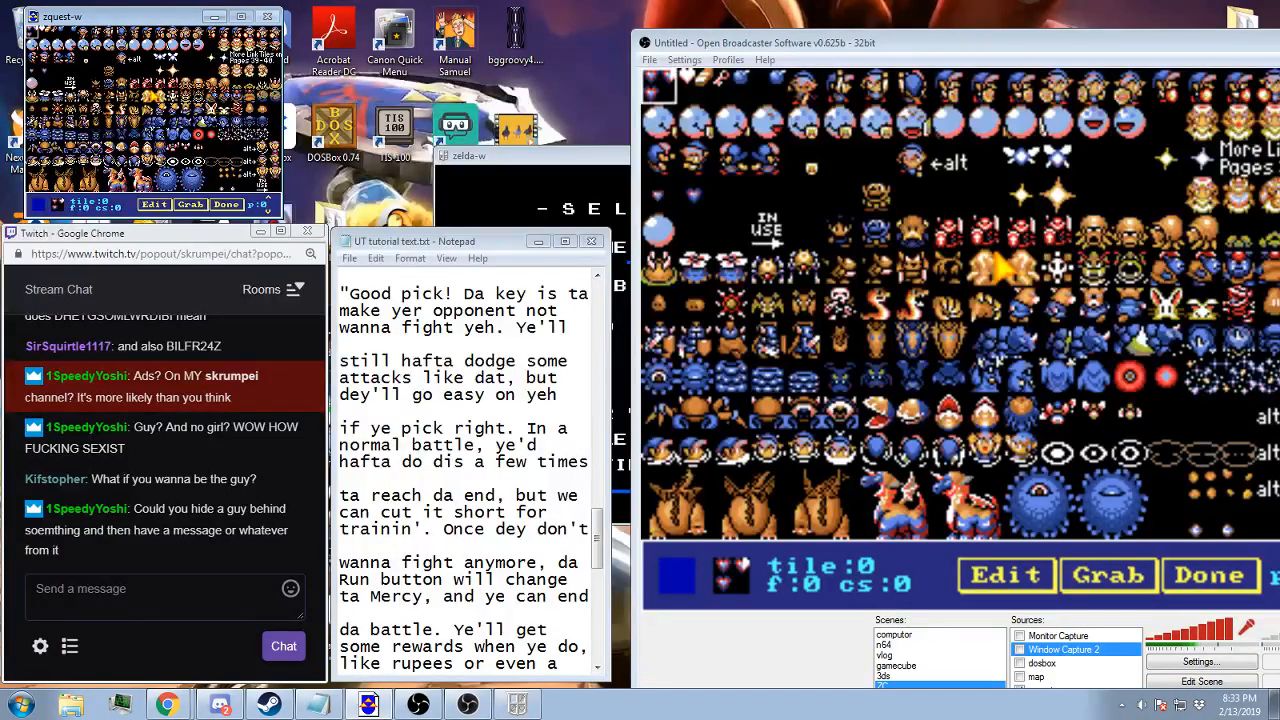
# Preview the tiles on page 0 in color set 8
pyautogui.press('+')
pyautogui.press('+')
pyautogui.press('-')
pyautogui.press('+')
pyautogui.press('+')
pyautogui.press('+')
pyautogui.press('+')
pyautogui.press('+')
pyautogui.press('+')
pyautogui.press('+')
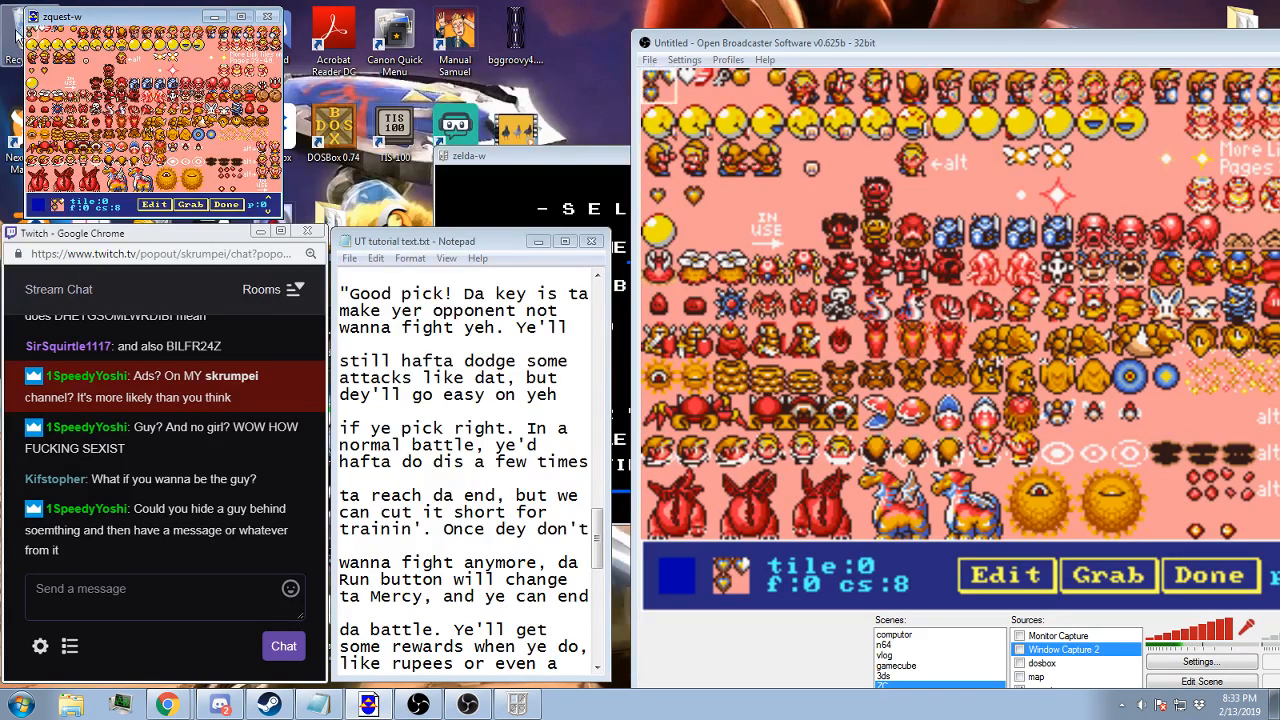
# Examine the character sprites in the row beside the IN USE label, from tile 84 to tile 94, and close the tile pages
pyautogui.click(852, 250)
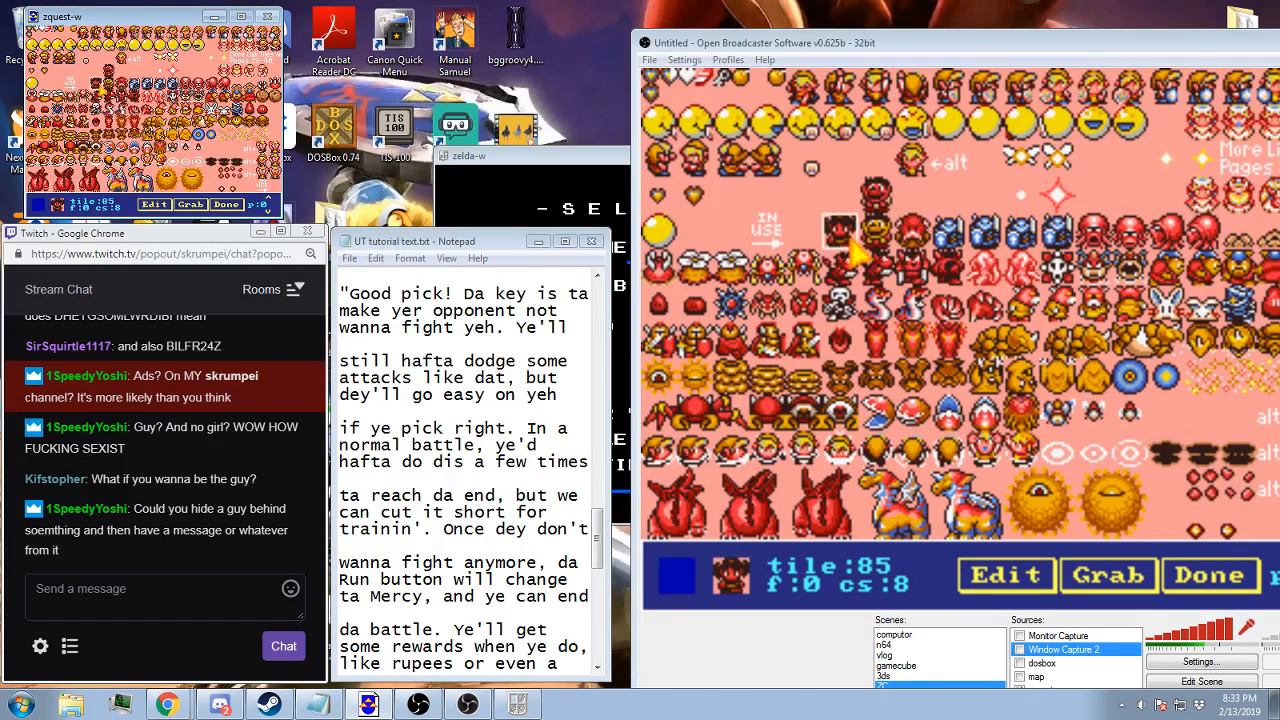
pyautogui.click(856, 248)
pyautogui.press('Left')
pyautogui.press('Left')
pyautogui.press('Right')
pyautogui.press('Left')
pyautogui.press('Left')
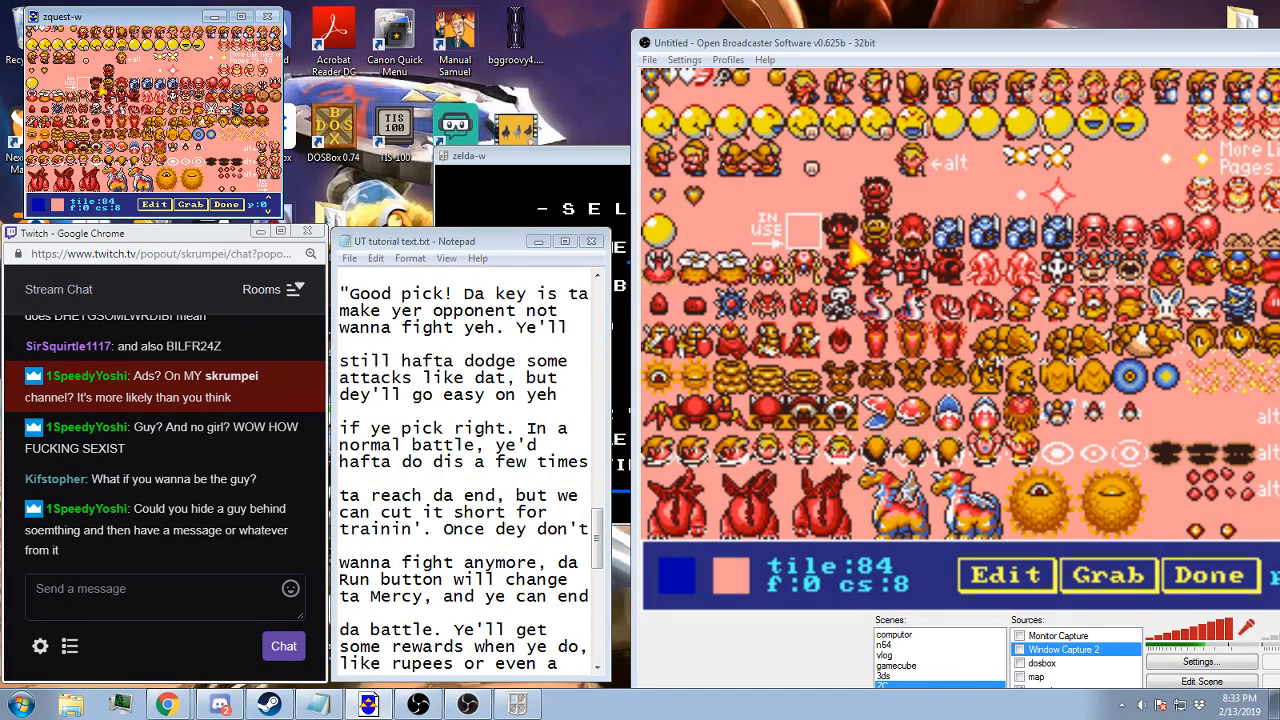
pyautogui.press('Right')
pyautogui.press('Right')
pyautogui.press('Right')
pyautogui.press('Left')
pyautogui.press('Left')
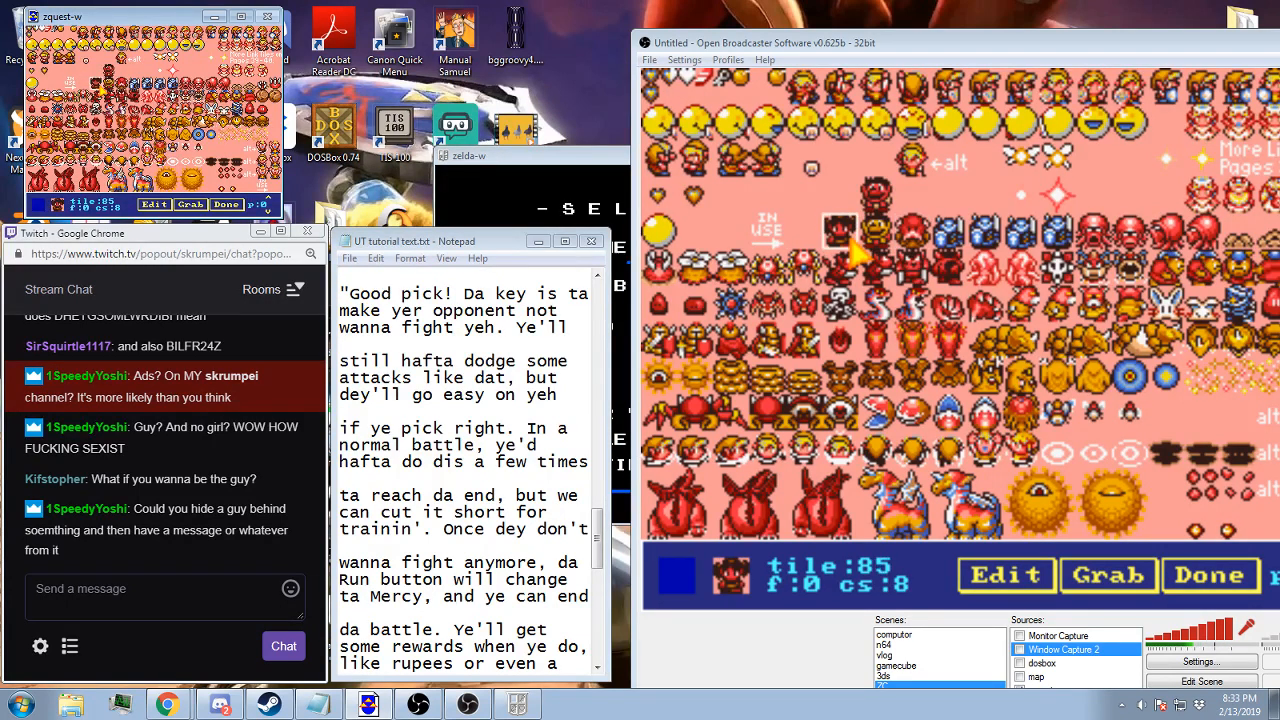
pyautogui.press('Right')
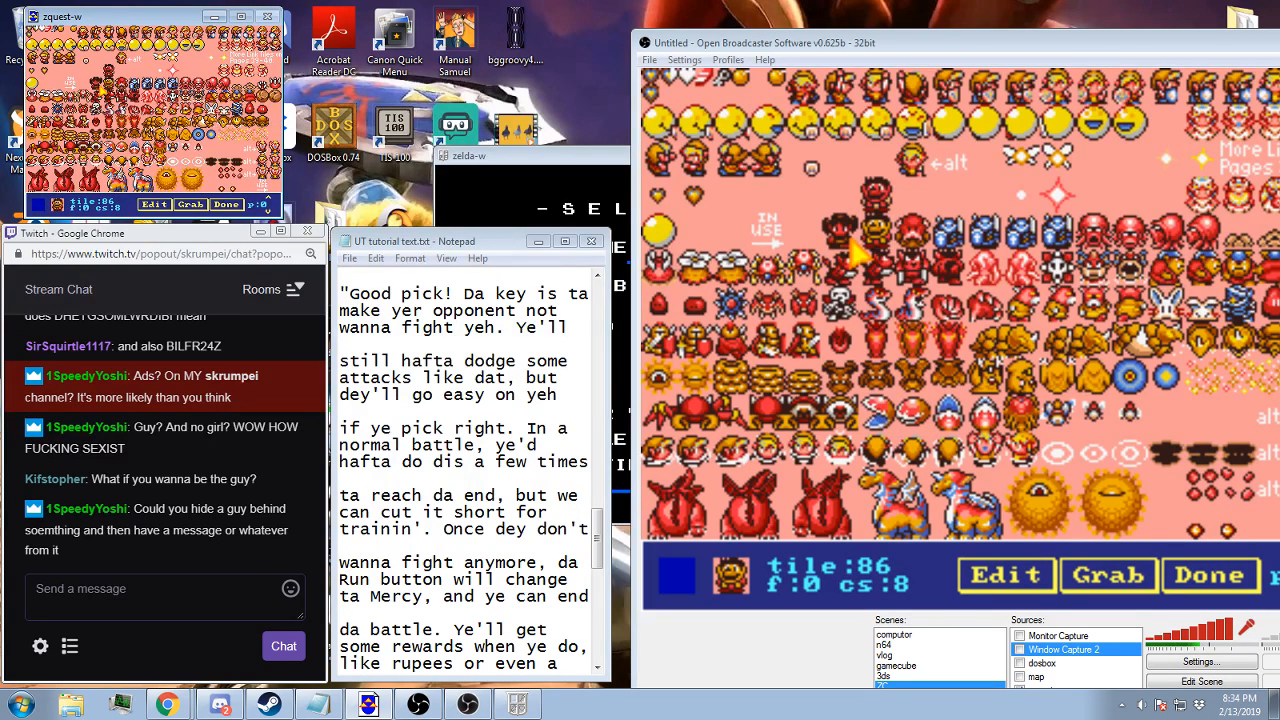
pyautogui.press('Right')
pyautogui.press('Right')
pyautogui.press('Right')
pyautogui.press('Right')
pyautogui.press('Right')
pyautogui.press('Right')
pyautogui.press('Right')
pyautogui.press('Right')
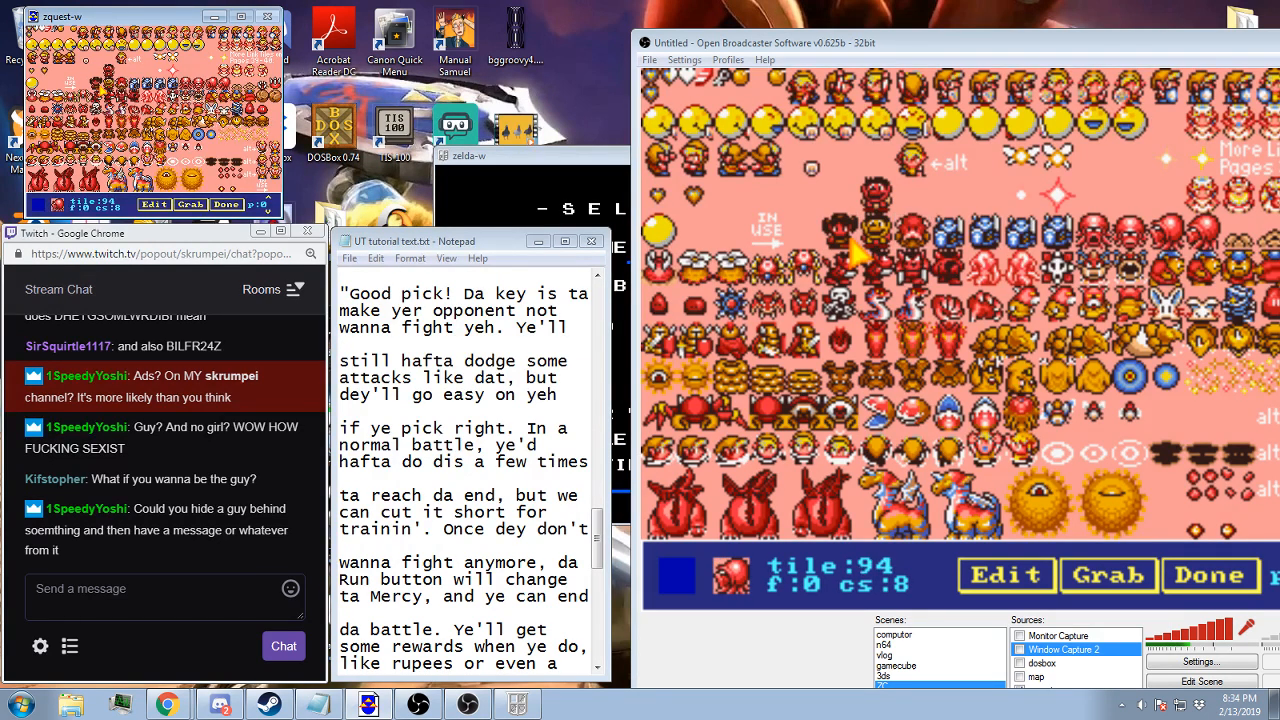
pyautogui.press('Down')
pyautogui.press('Up')
pyautogui.press('Left')
pyautogui.press('Left')
pyautogui.press('Left')
pyautogui.press('Left')
pyautogui.press('Left')
pyautogui.press('Left')
pyautogui.press('Left')
pyautogui.press('Left')
pyautogui.press('Left')
pyautogui.press('Left')
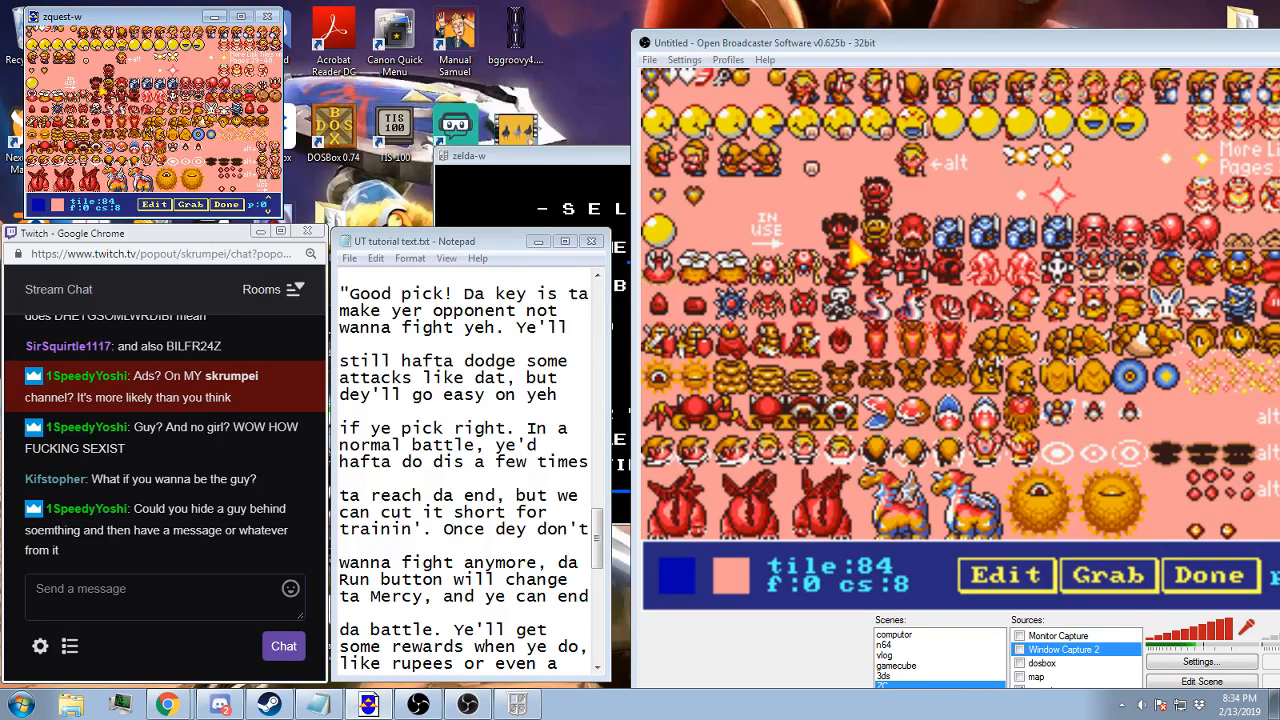
pyautogui.press('Return')
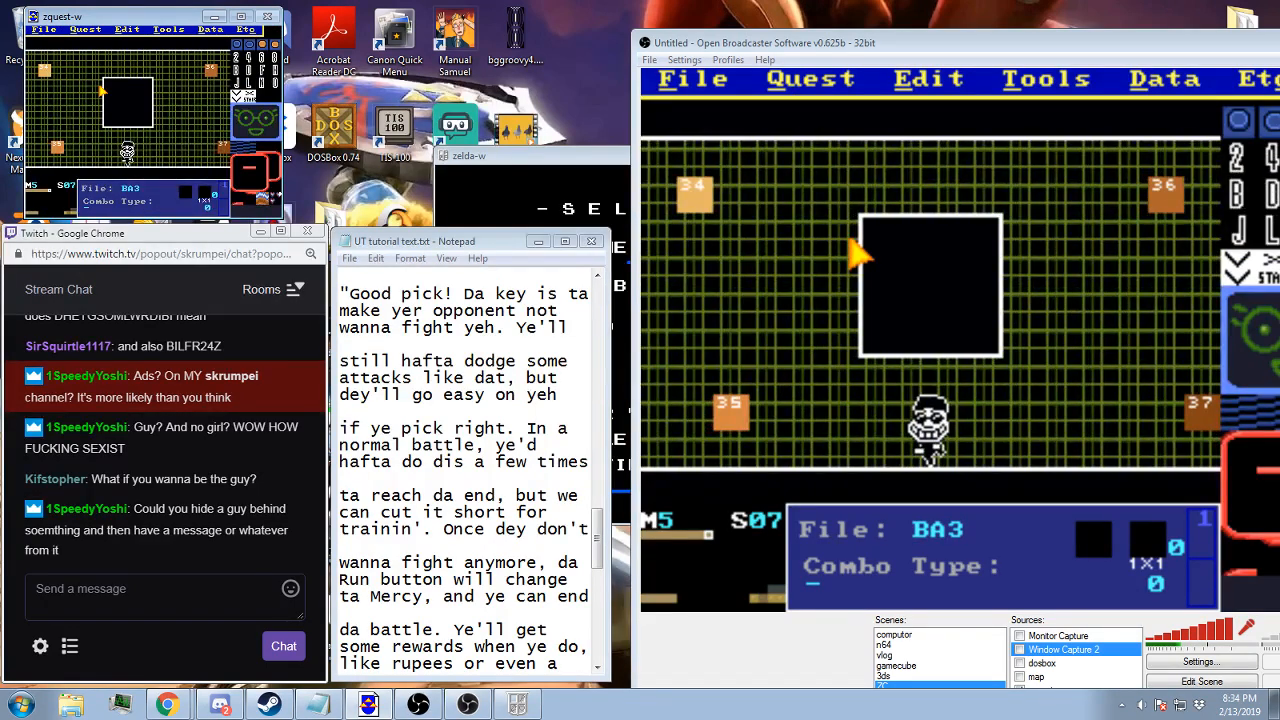
# Save the quest, and load the Town B save file in the Zelda Classic player
pyautogui.press('F2')
pyautogui.press('Return')
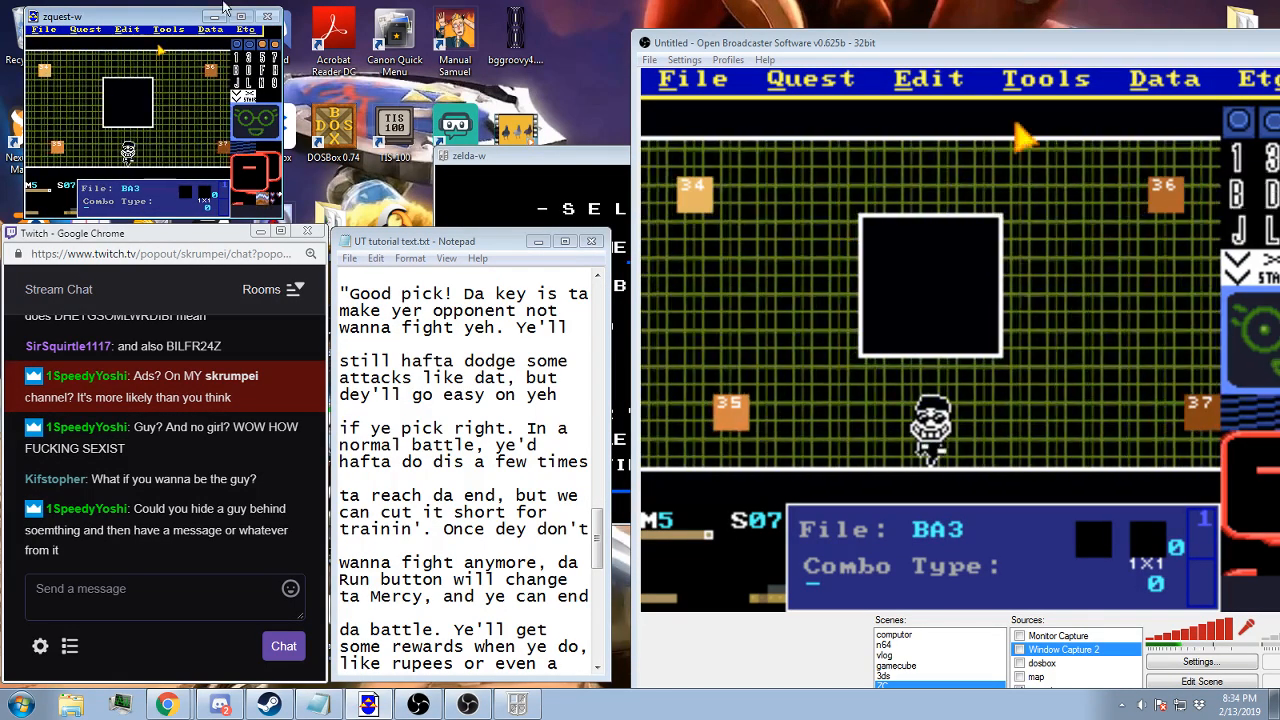
pyautogui.click(521, 196)
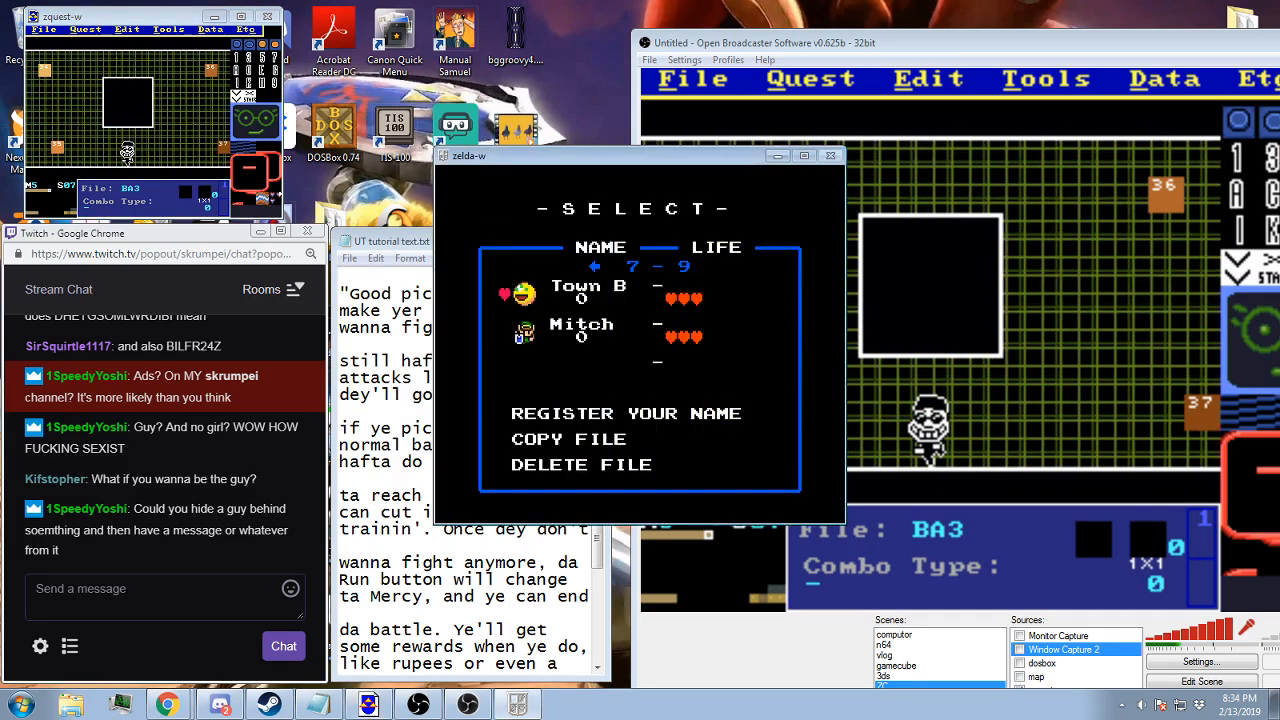
pyautogui.press('Return')
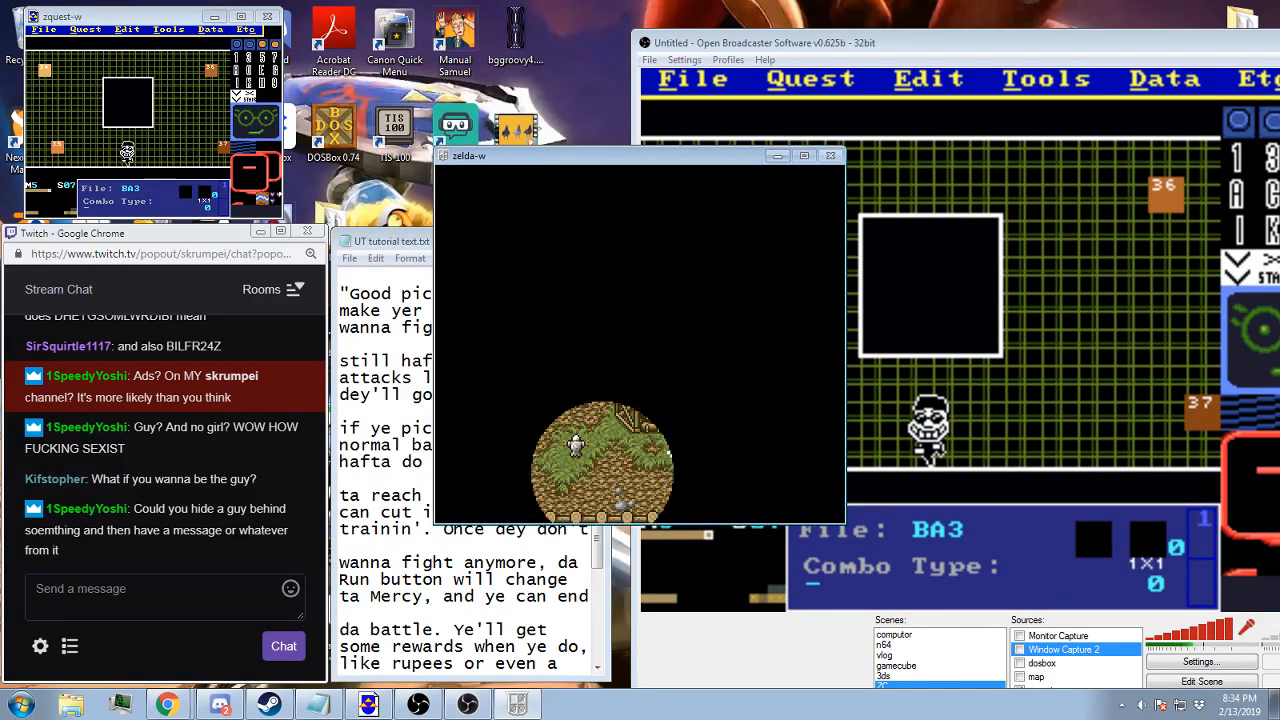
# Walk through Mibon Village to the villager blocking the north path above the weather vane
pyautogui.press('Right')
pyautogui.press('Right')
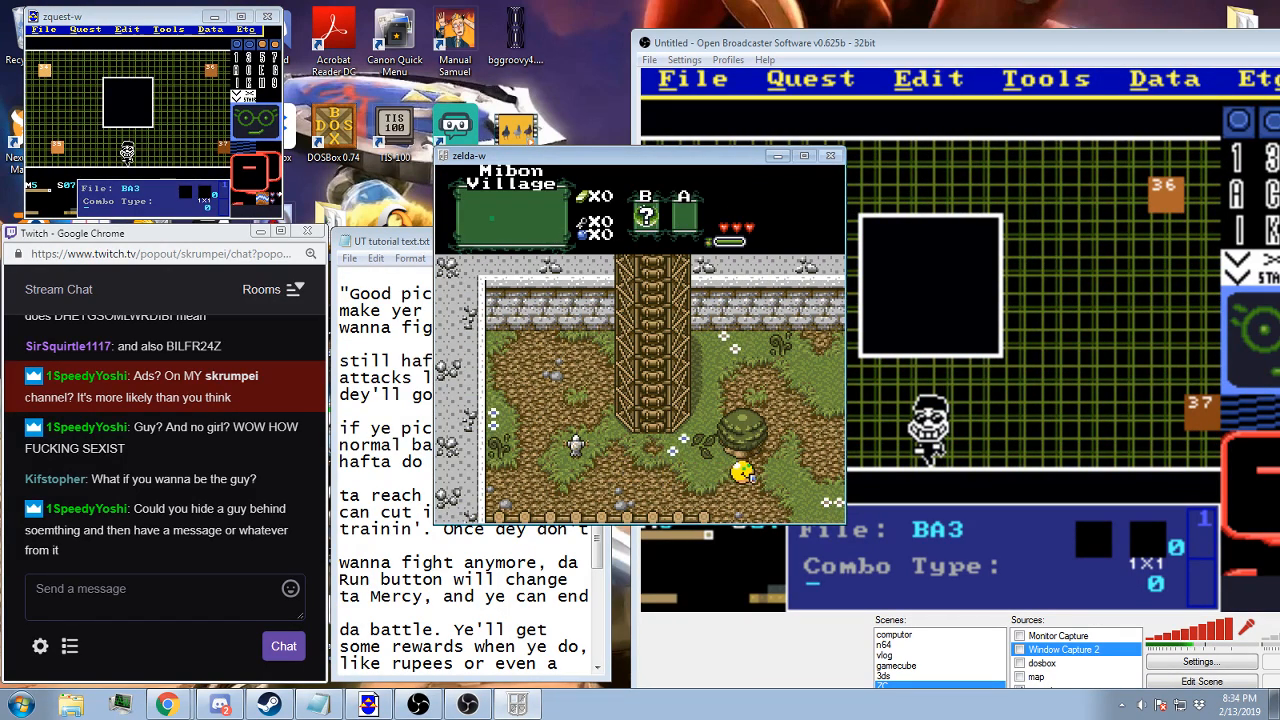
pyautogui.press('Up')
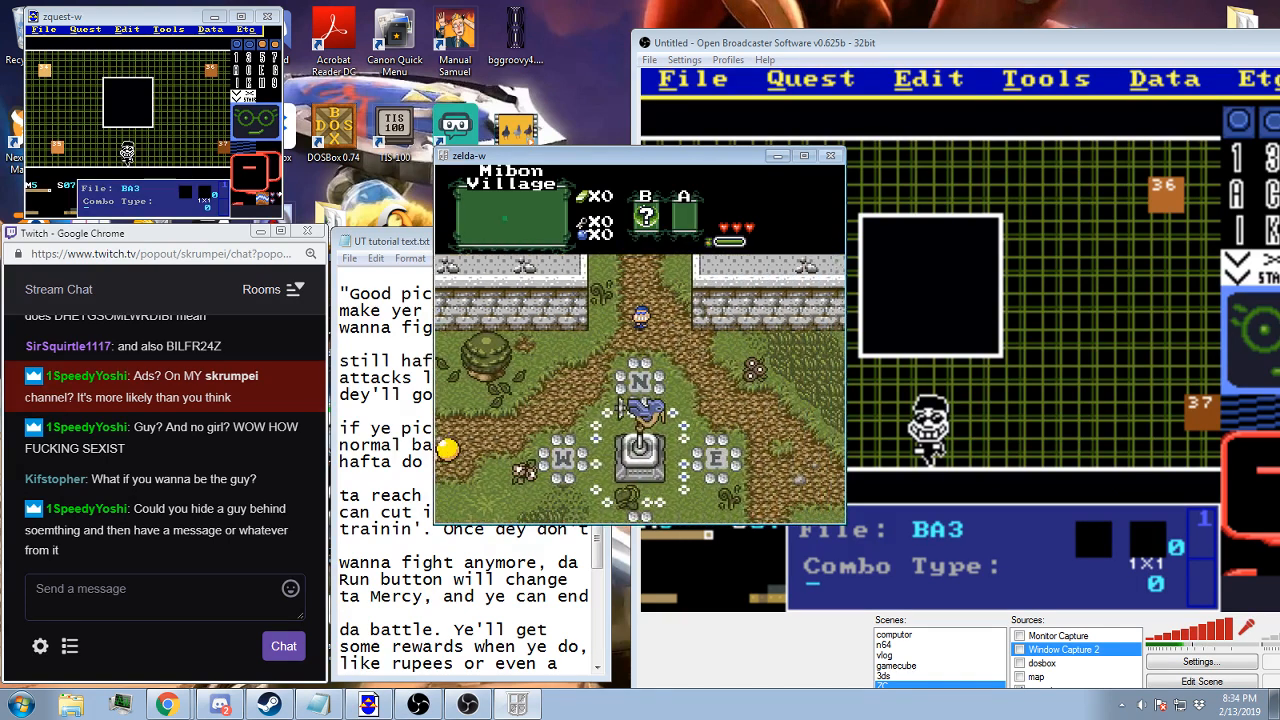
pyautogui.press('Right')
pyautogui.press('Up')
pyautogui.press('Right')
pyautogui.press('Up')
pyautogui.press('Right')
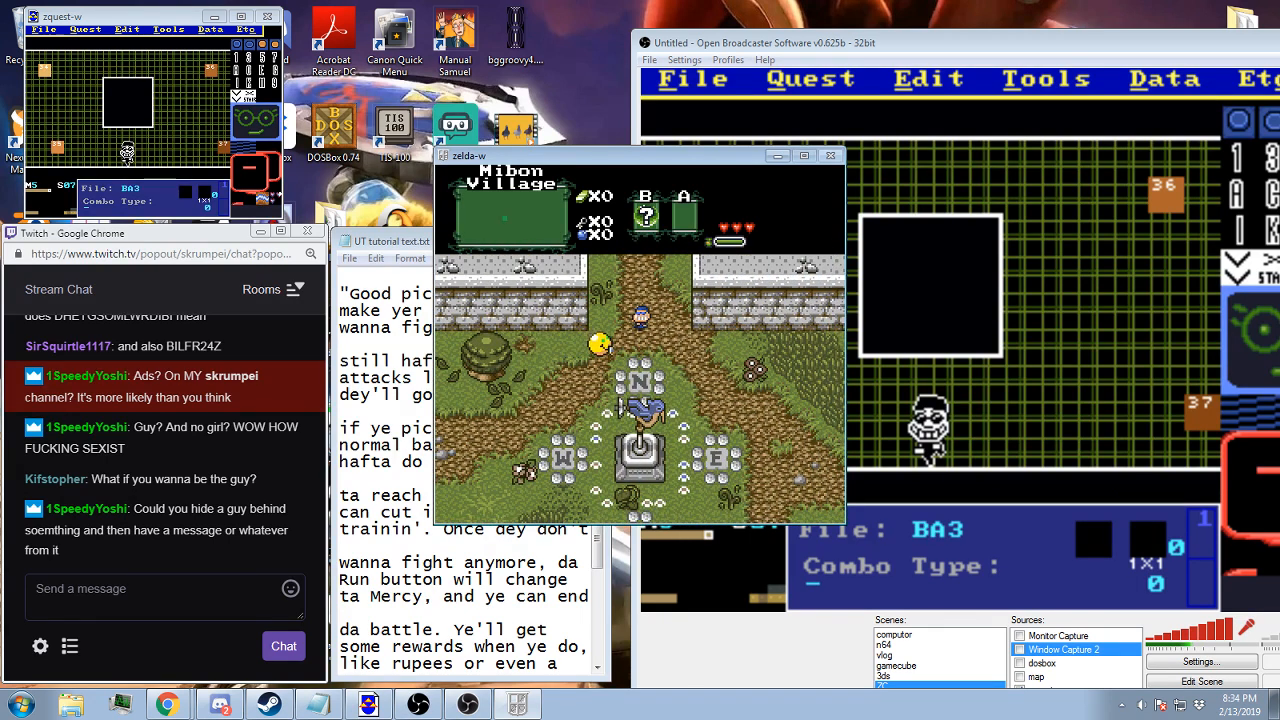
# Talk to the villager, hand over the dryer lint and advance the dialogue into the battle
pyautogui.press('alt')
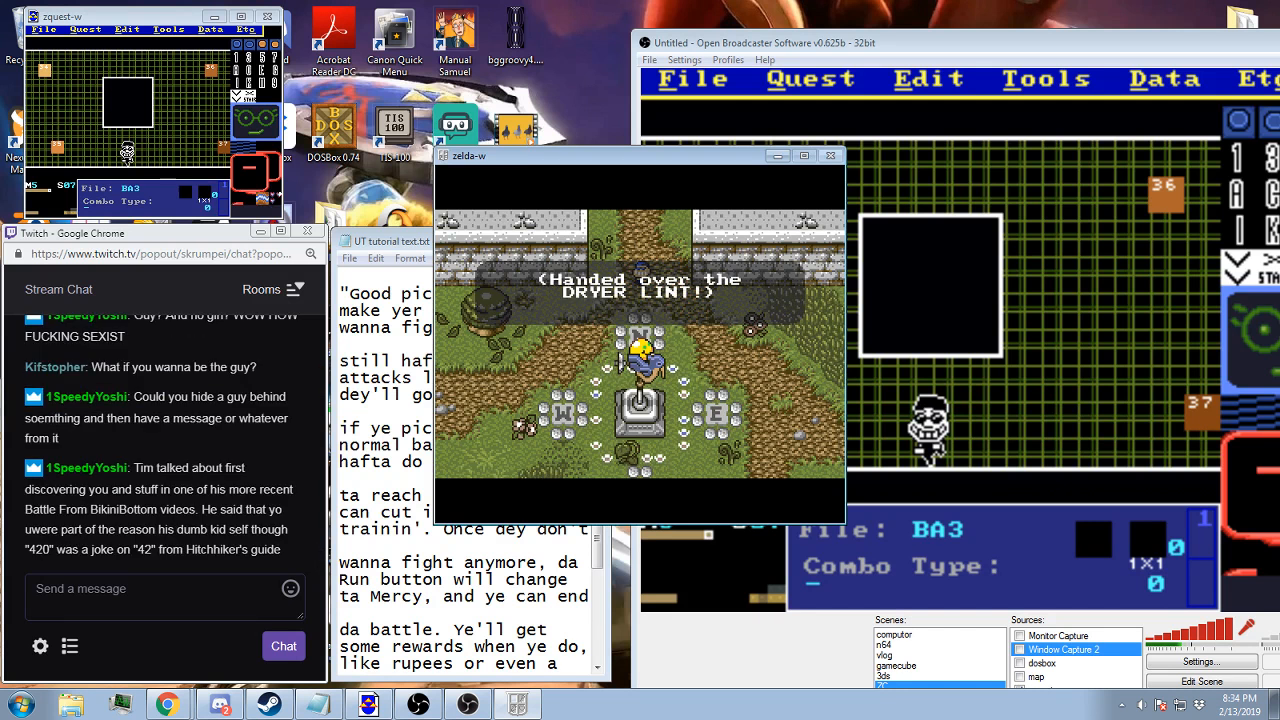
pyautogui.press('alt')
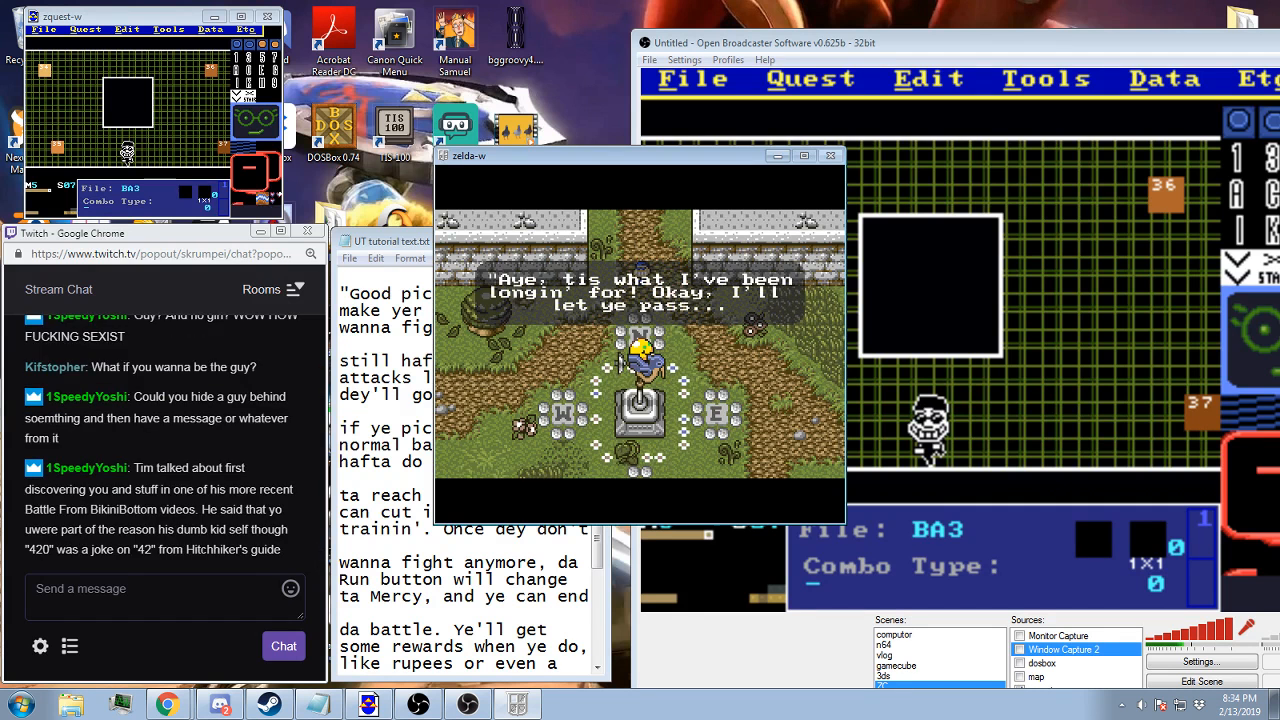
pyautogui.press('alt')
pyautogui.press('alt')
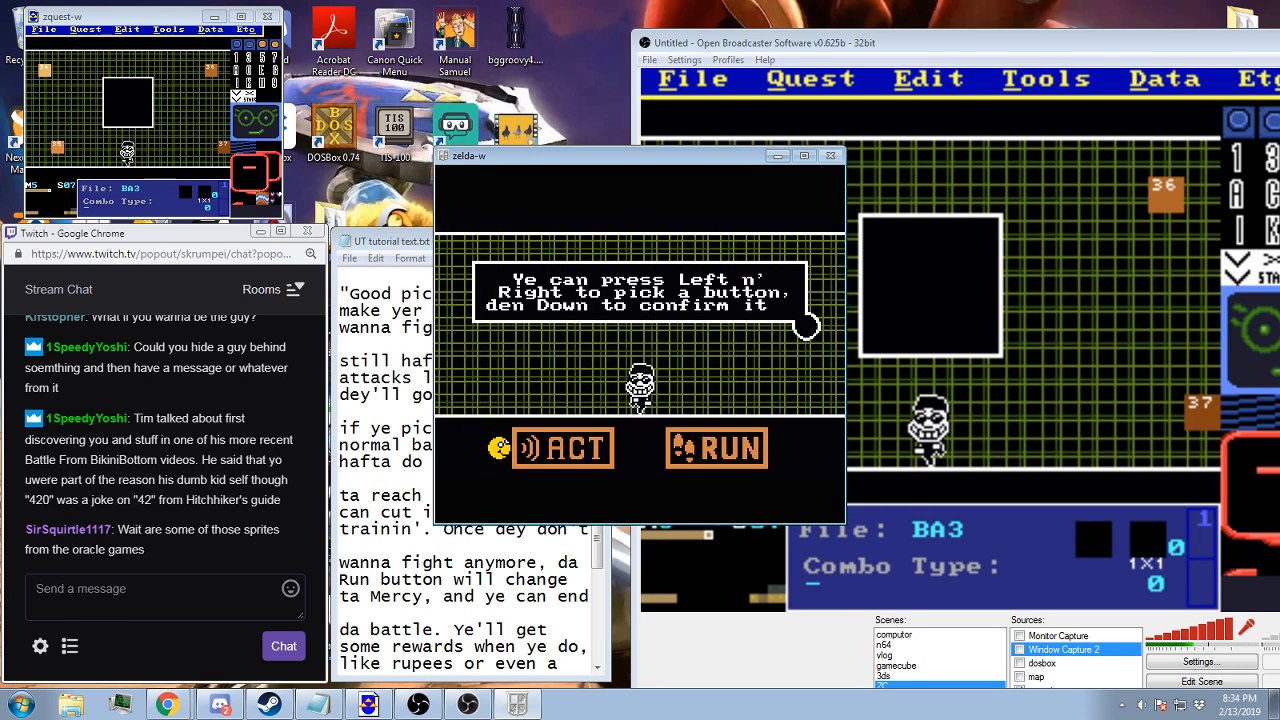
# Test the battle buttons by moving to Run and back to Act, and play on through the jig response
pyautogui.press('Right')
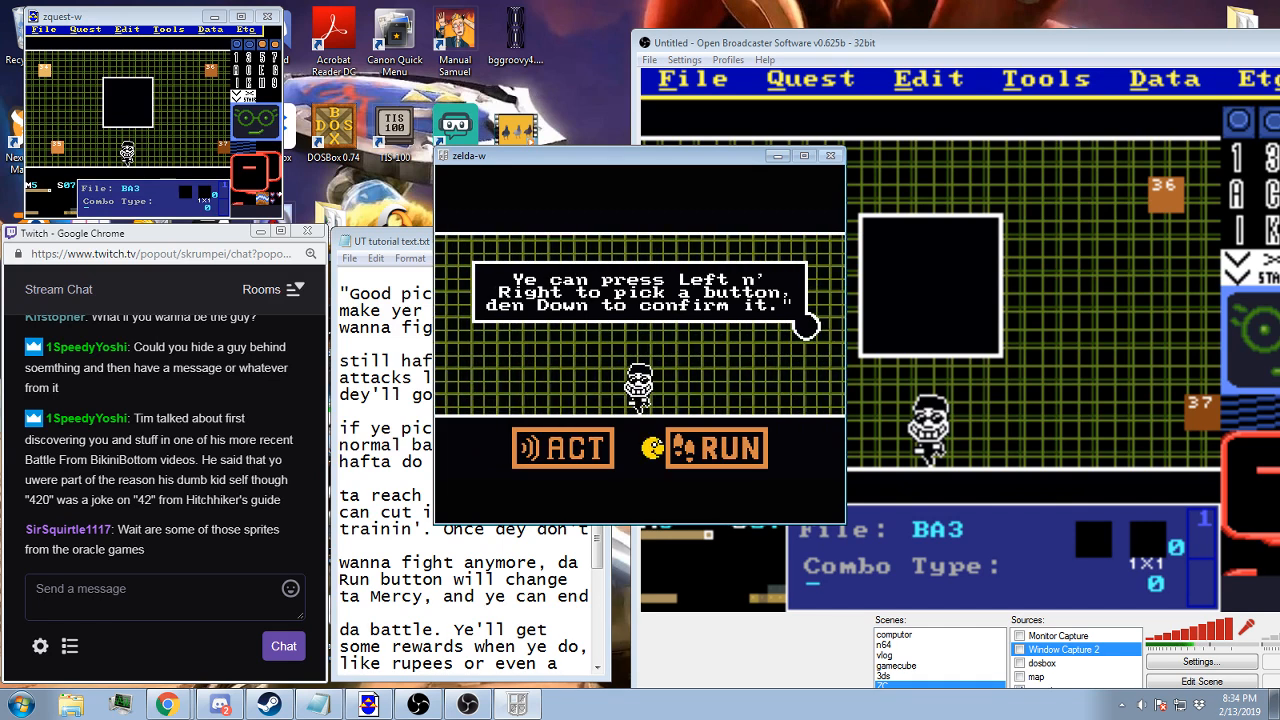
pyautogui.press('Left')
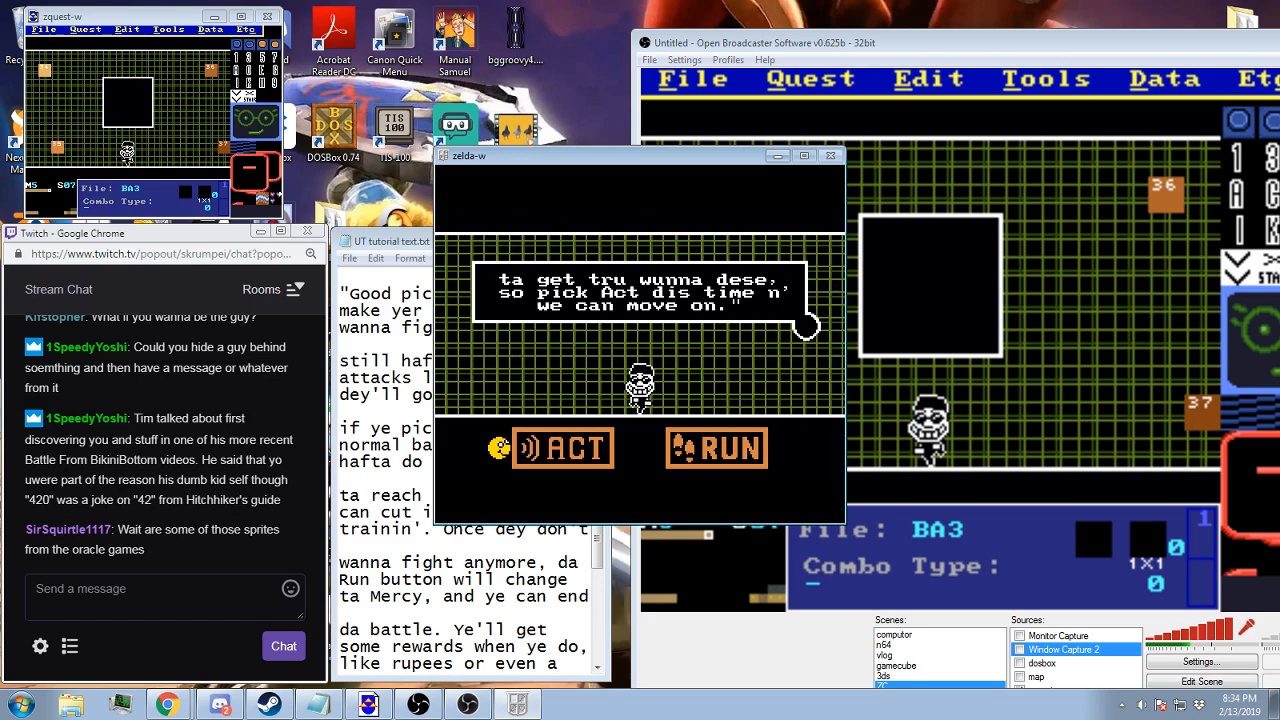
pyautogui.press('z')
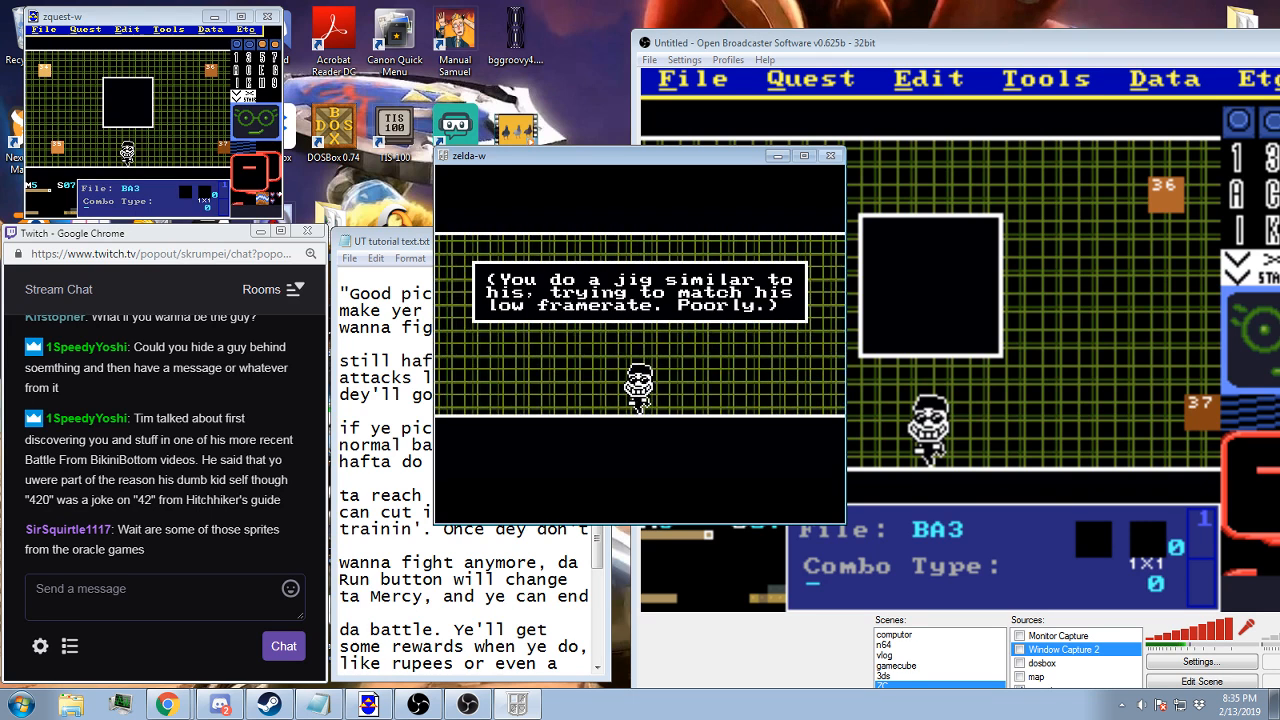
pyautogui.press('alt')
# Test dodging the fireballs inside the white box, and pause the game when the dodge phase ends
pyautogui.press('Right')
pyautogui.press('Left')
pyautogui.press('Down')
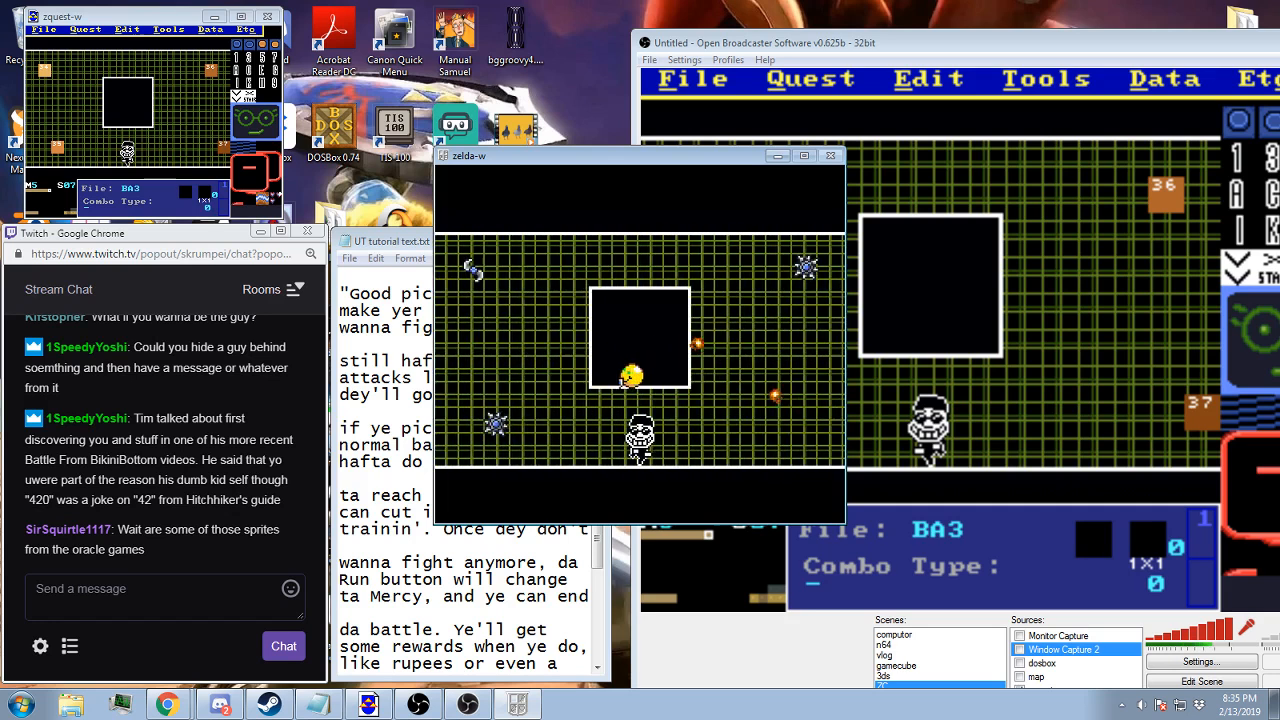
pyautogui.press('Up')
pyautogui.press('Right')
pyautogui.press('Down')
pyautogui.press('Left')
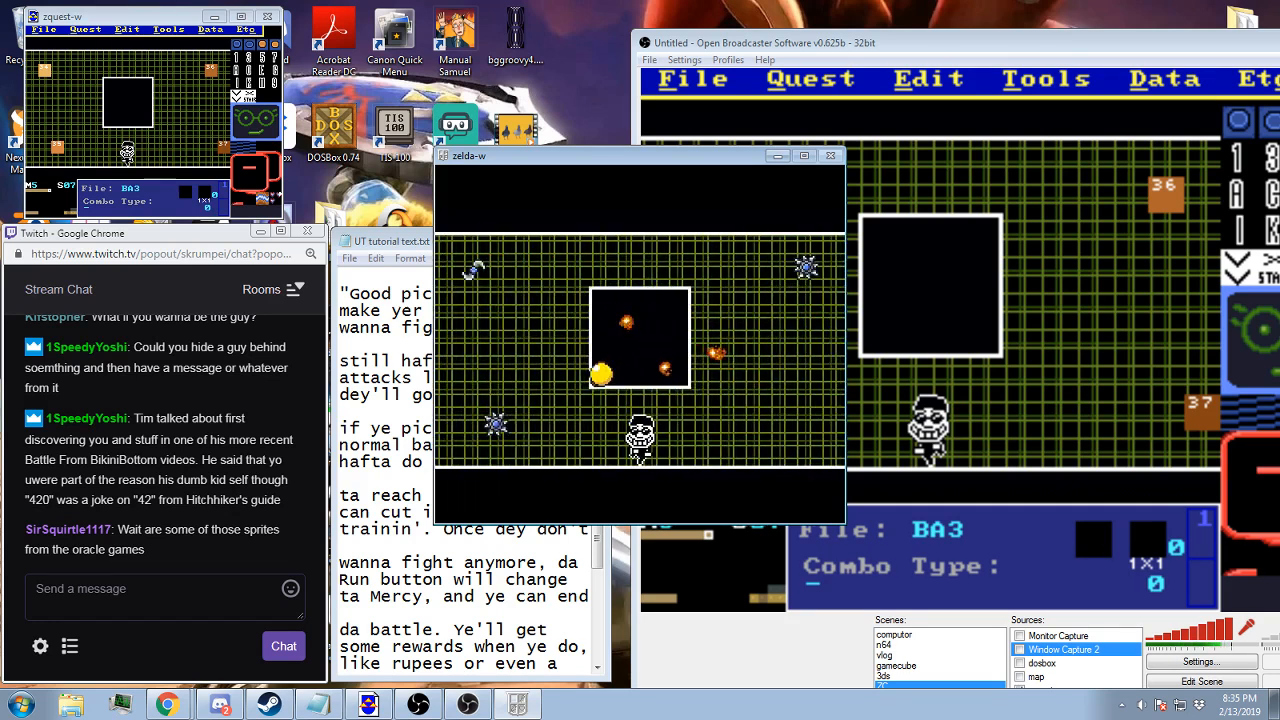
pyautogui.press('Escape')
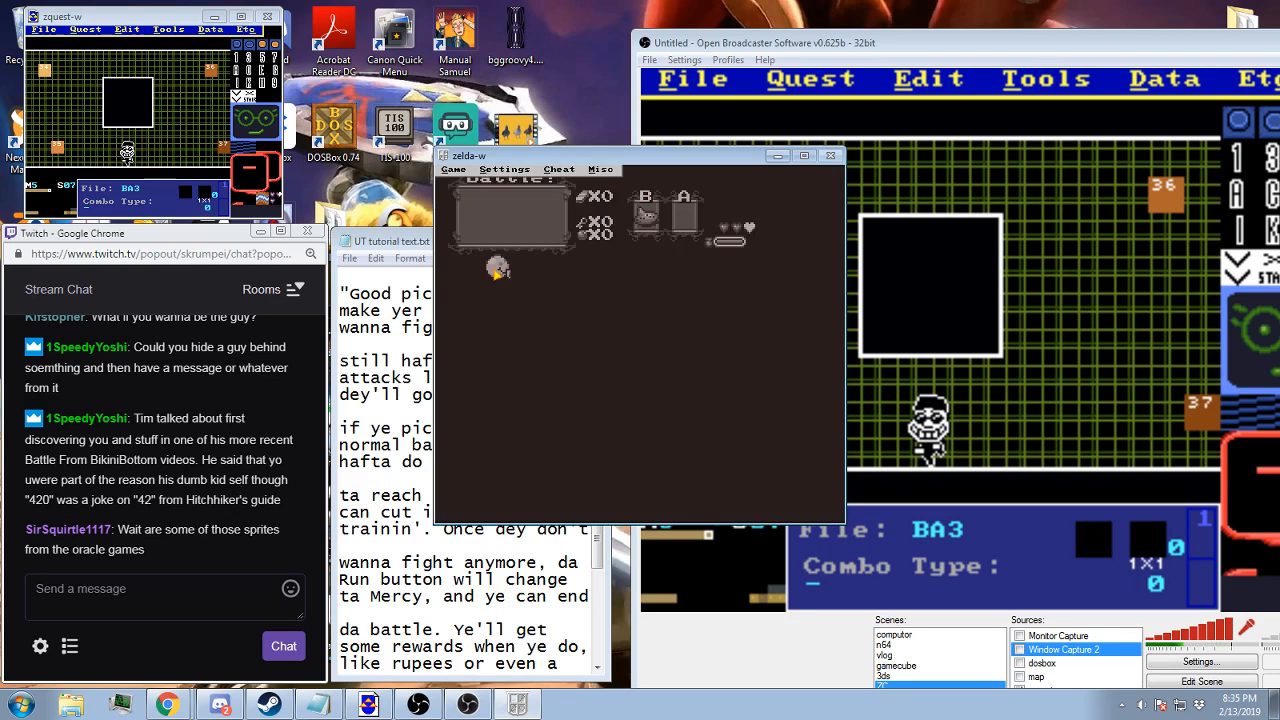
# Return to ZQuest and look through the secret tile, trap and enemy entries in the flag types, leaving without picking one
pyautogui.click(932, 61)
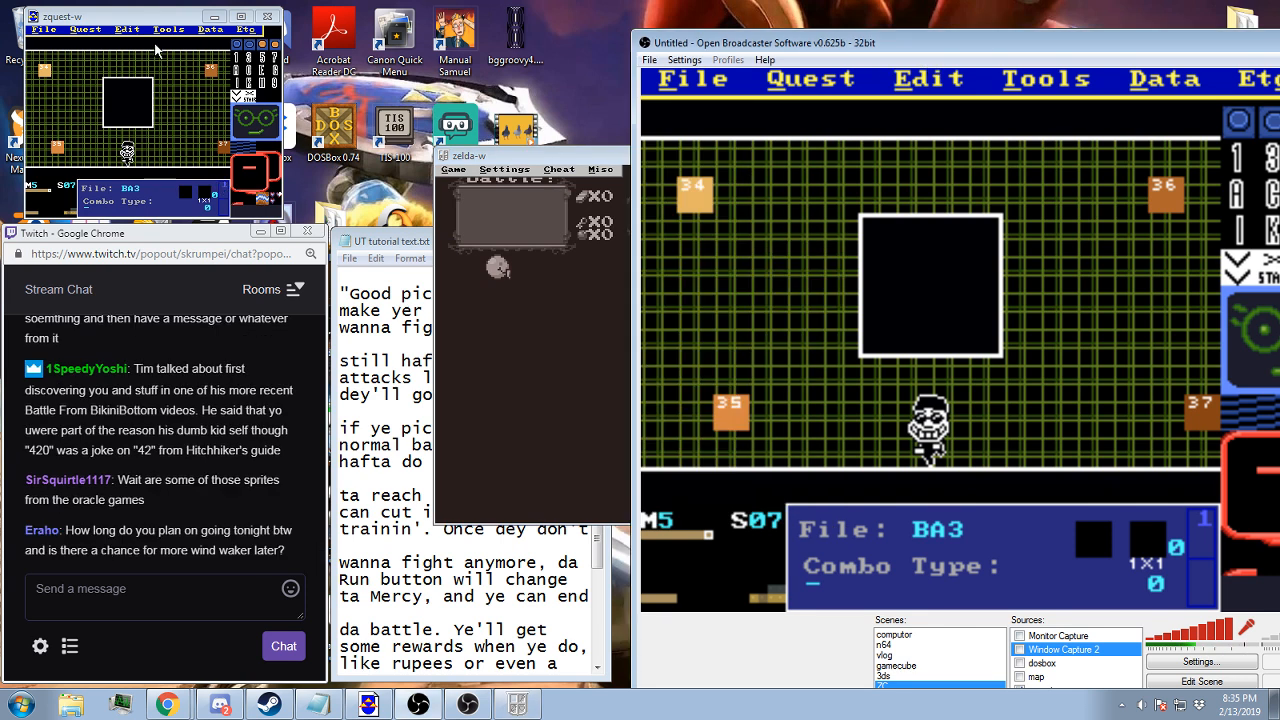
pyautogui.click(153, 30)
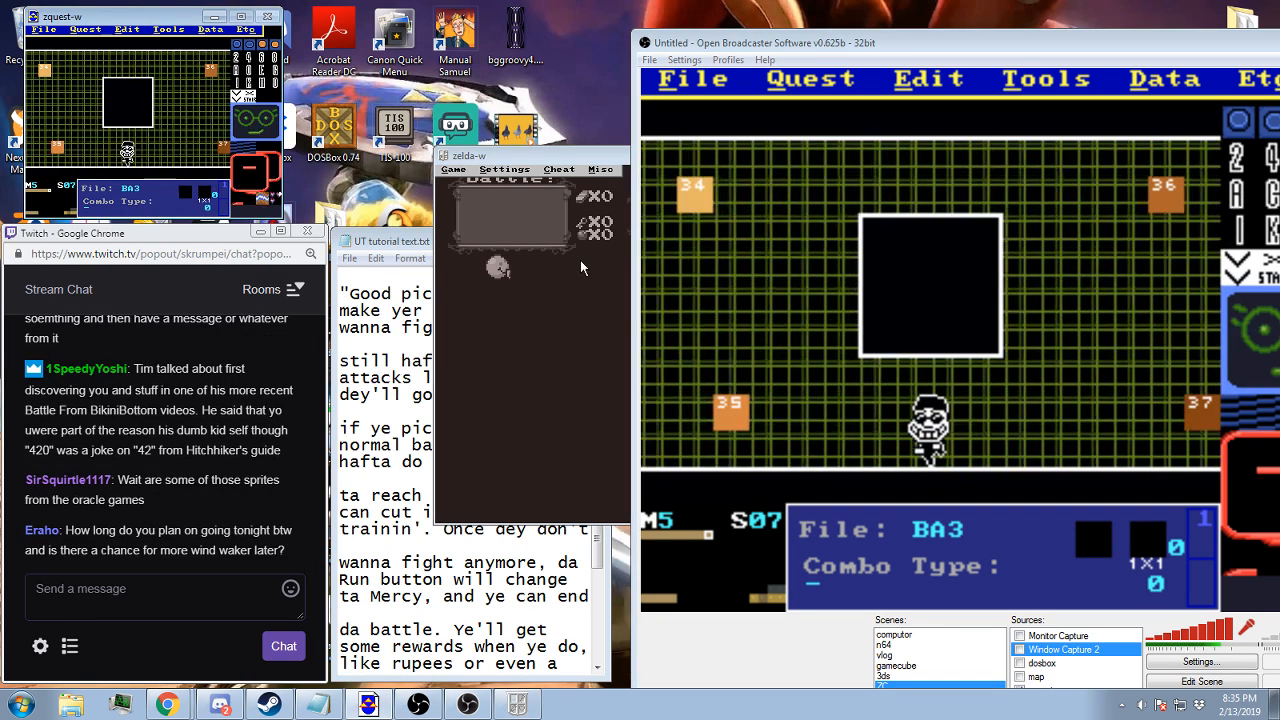
pyautogui.click(169, 29)
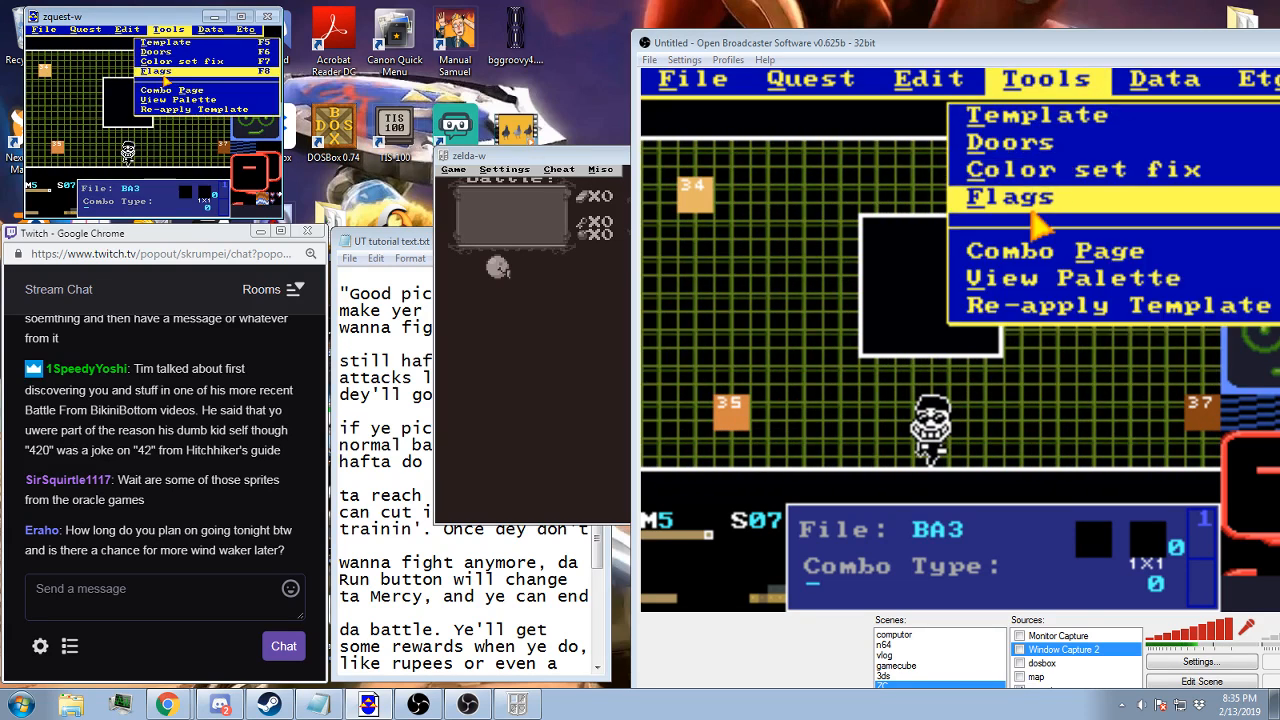
pyautogui.click(160, 71)
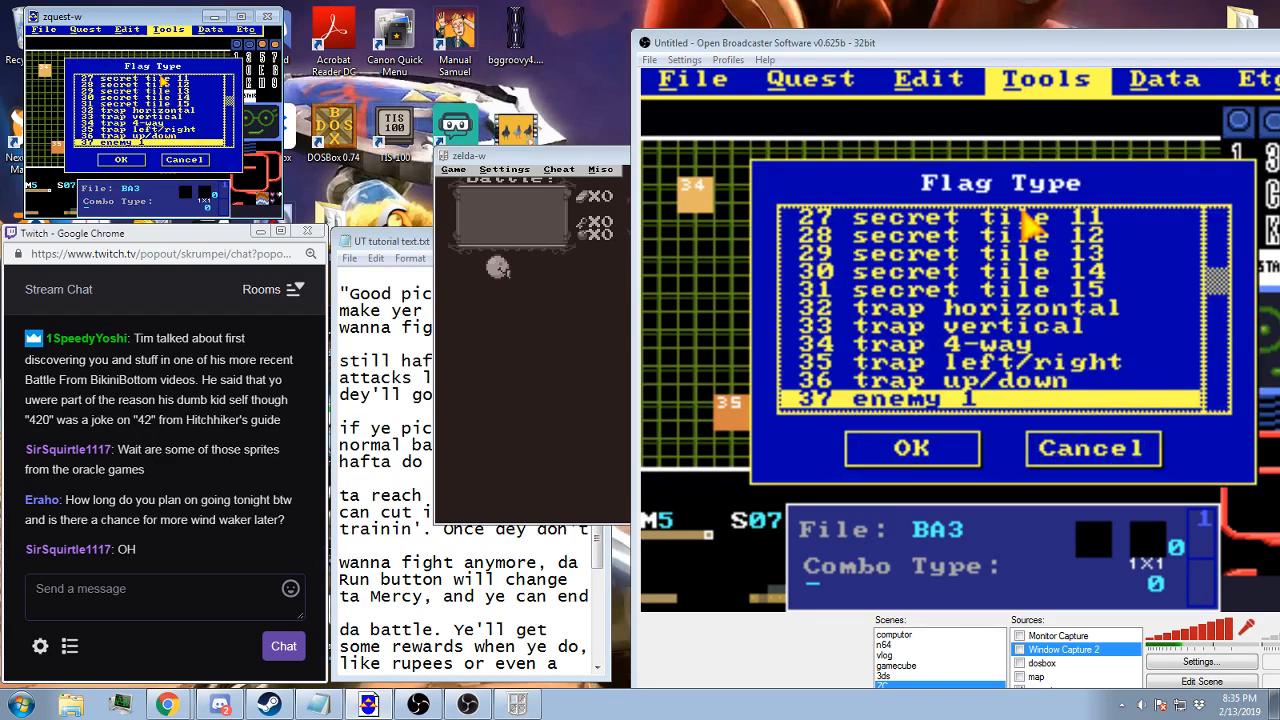
pyautogui.press('Up')
pyautogui.press('Up')
pyautogui.press('Up')
pyautogui.press('Up')
pyautogui.press('Up')
pyautogui.press('Up')
pyautogui.press('Up')
pyautogui.press('Up')
pyautogui.press('Up')
pyautogui.press('Up')
pyautogui.press('Up')
pyautogui.press('Up')
pyautogui.press('Up')
pyautogui.press('Down')
pyautogui.press('Down')
pyautogui.press('Down')
pyautogui.press('Down')
pyautogui.press('Down')
pyautogui.press('Down')
pyautogui.press('Down')
pyautogui.press('Down')
pyautogui.press('Down')
pyautogui.press('Down')
pyautogui.press('Down')
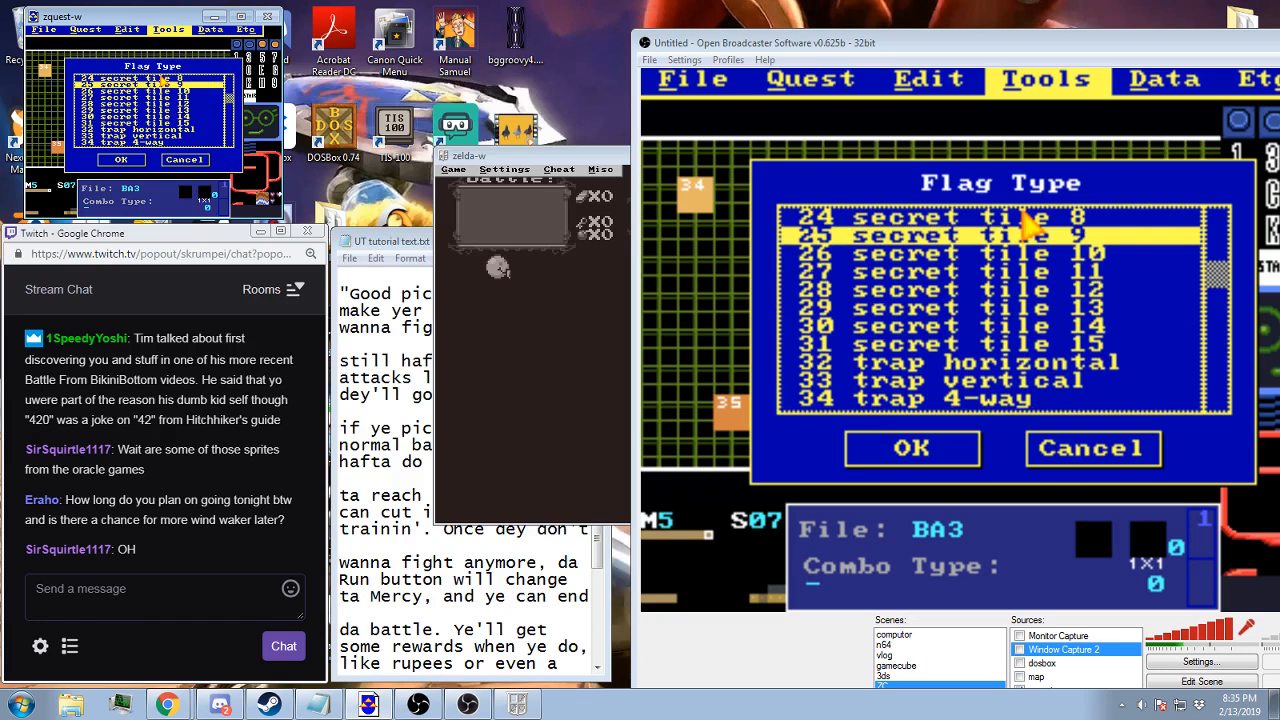
pyautogui.press('Down')
pyautogui.press('Down')
pyautogui.press('Down')
pyautogui.press('Down')
pyautogui.press('Down')
pyautogui.press('Down')
pyautogui.press('Up')
pyautogui.press('Up')
pyautogui.press('Up')
pyautogui.press('Up')
pyautogui.press('Up')
pyautogui.press('Down')
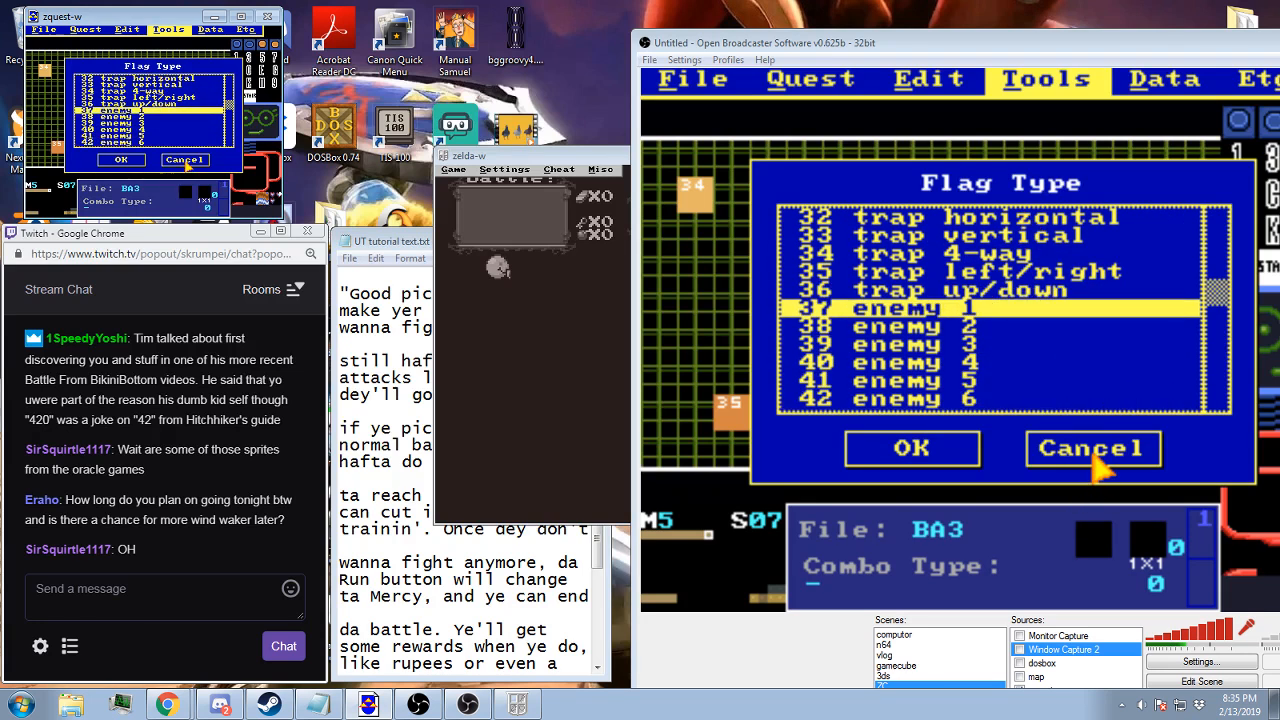
pyautogui.click(183, 160)
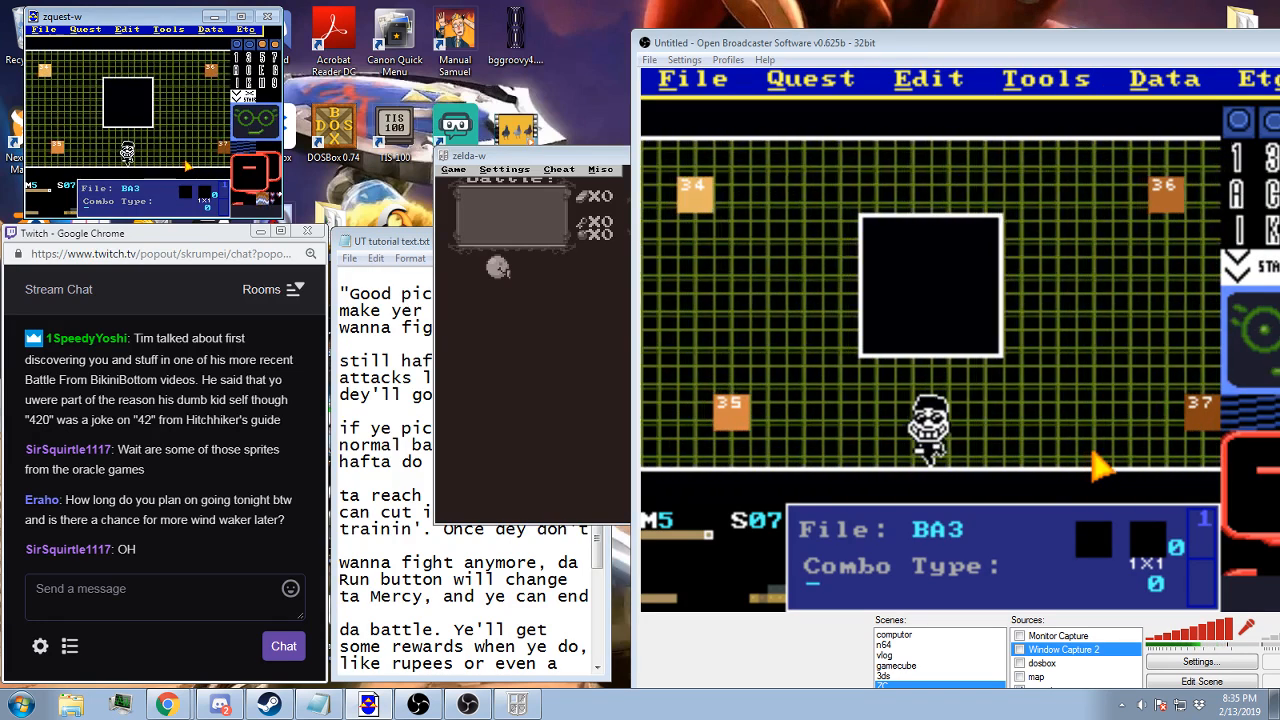
# Examine the trap 4-way, trap left/right, trap up/down and enemy 1 flag types in ZQuest, and leave the list without picking one
pyautogui.press('space')
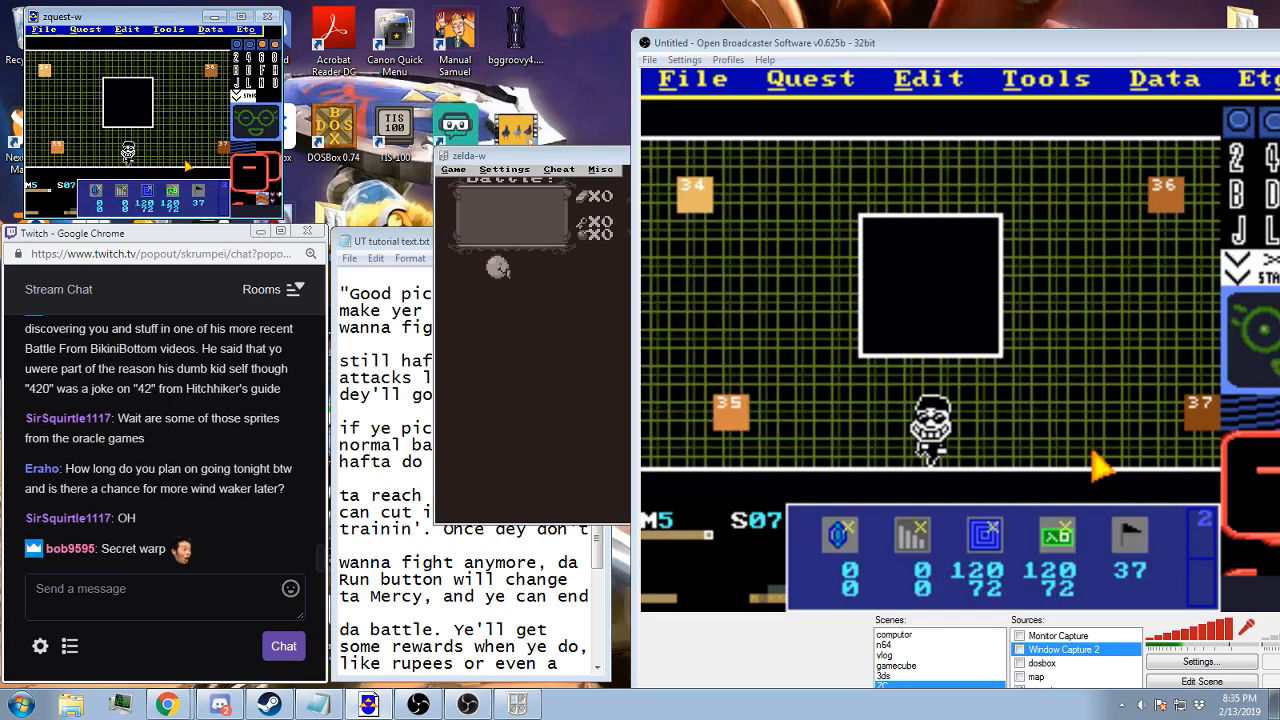
pyautogui.click(210, 29)
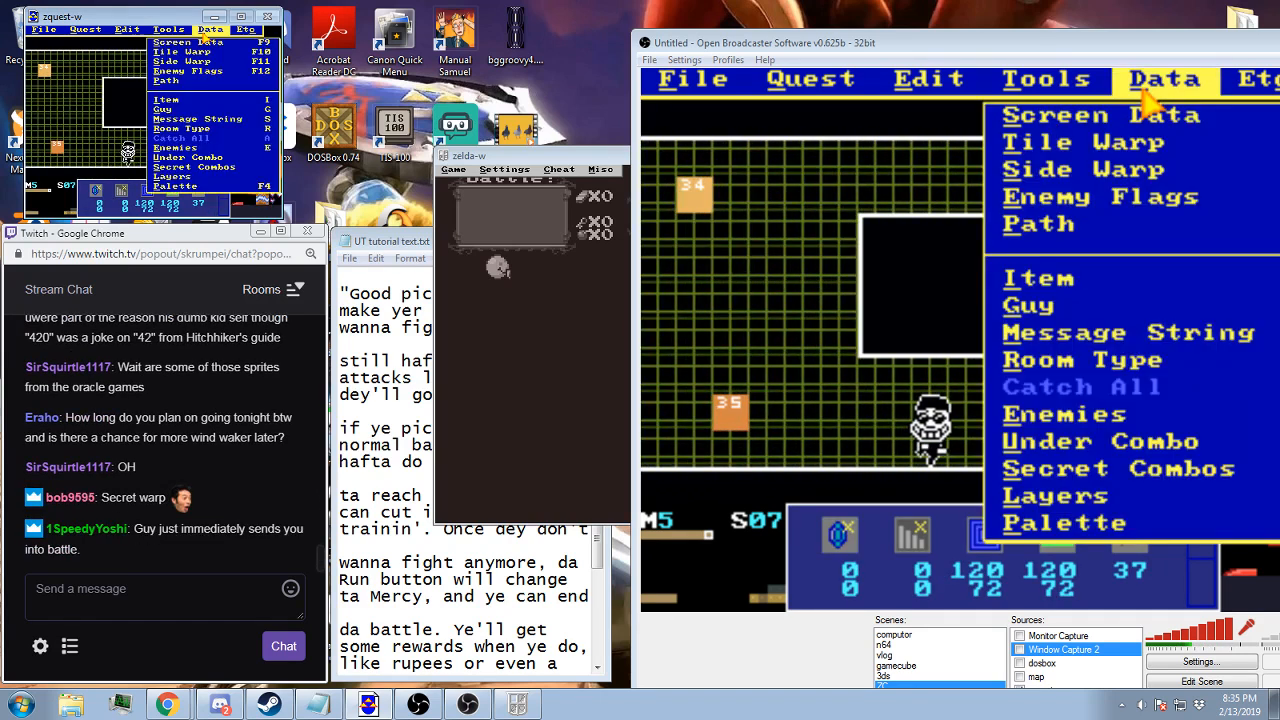
pyautogui.moveTo(178, 33)
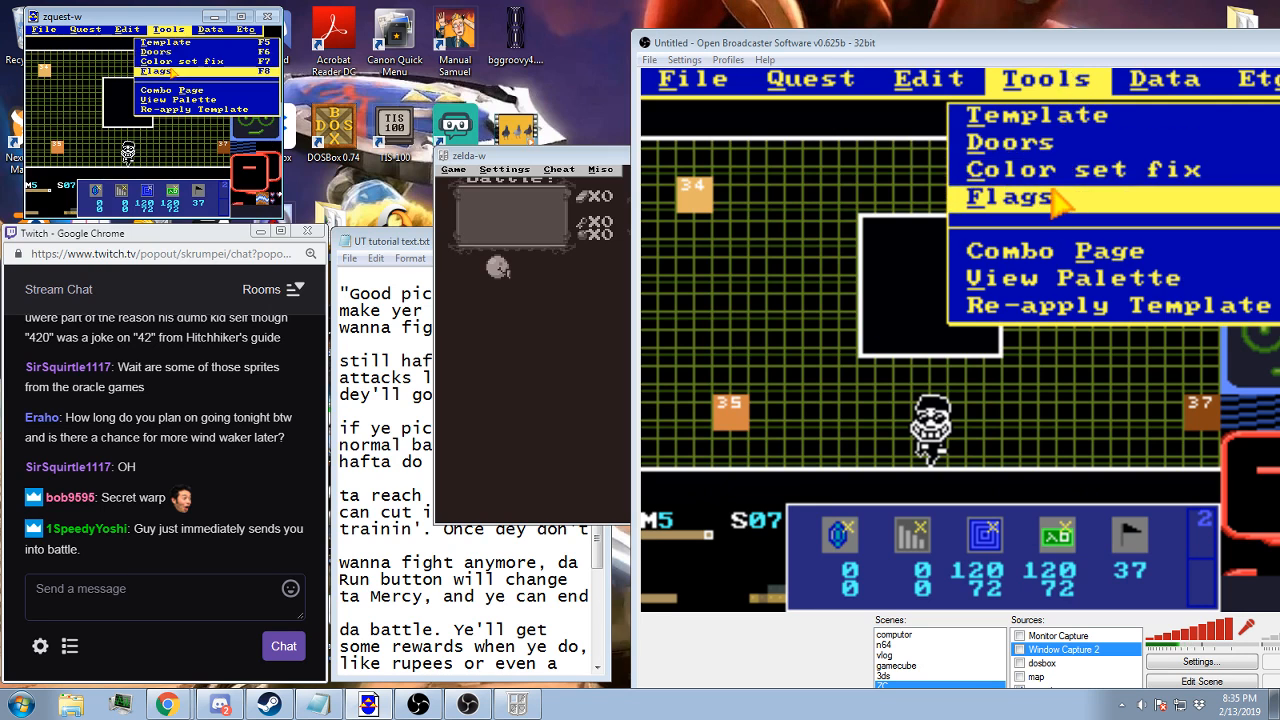
pyautogui.click(107, 98)
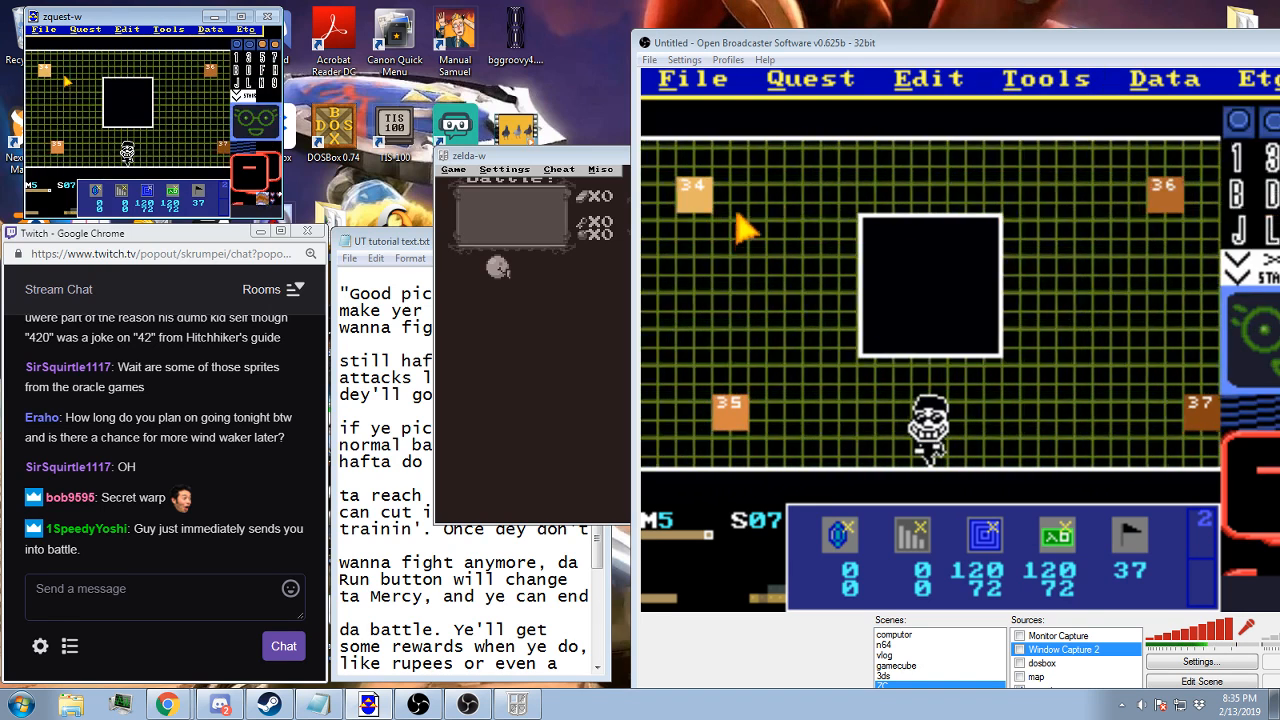
pyautogui.click(168, 29)
pyautogui.click(156, 71)
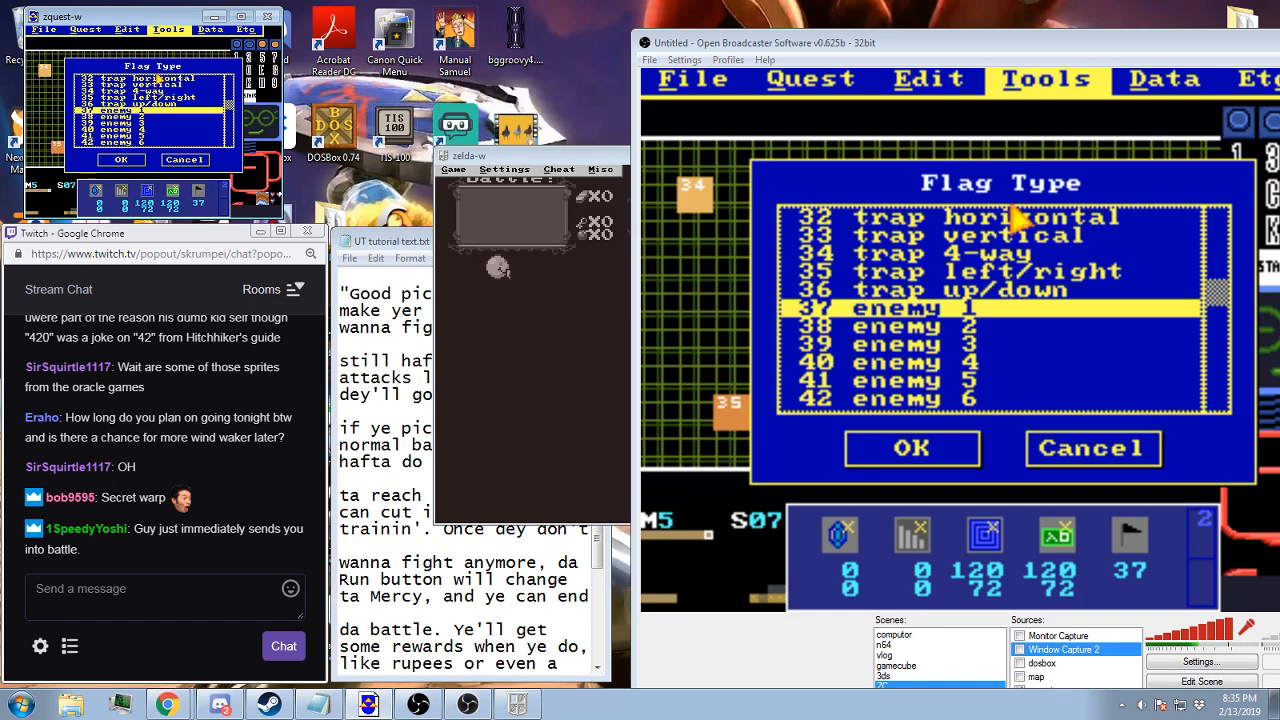
pyautogui.click(109, 91)
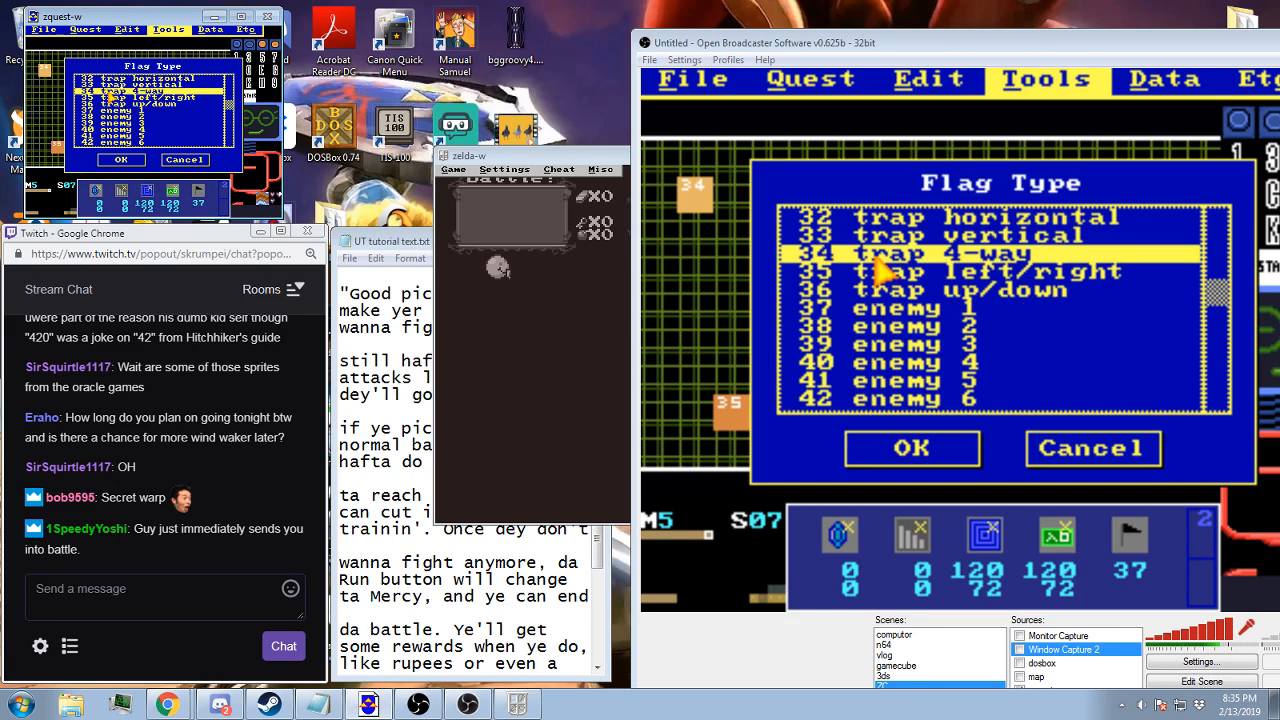
pyautogui.click(109, 98)
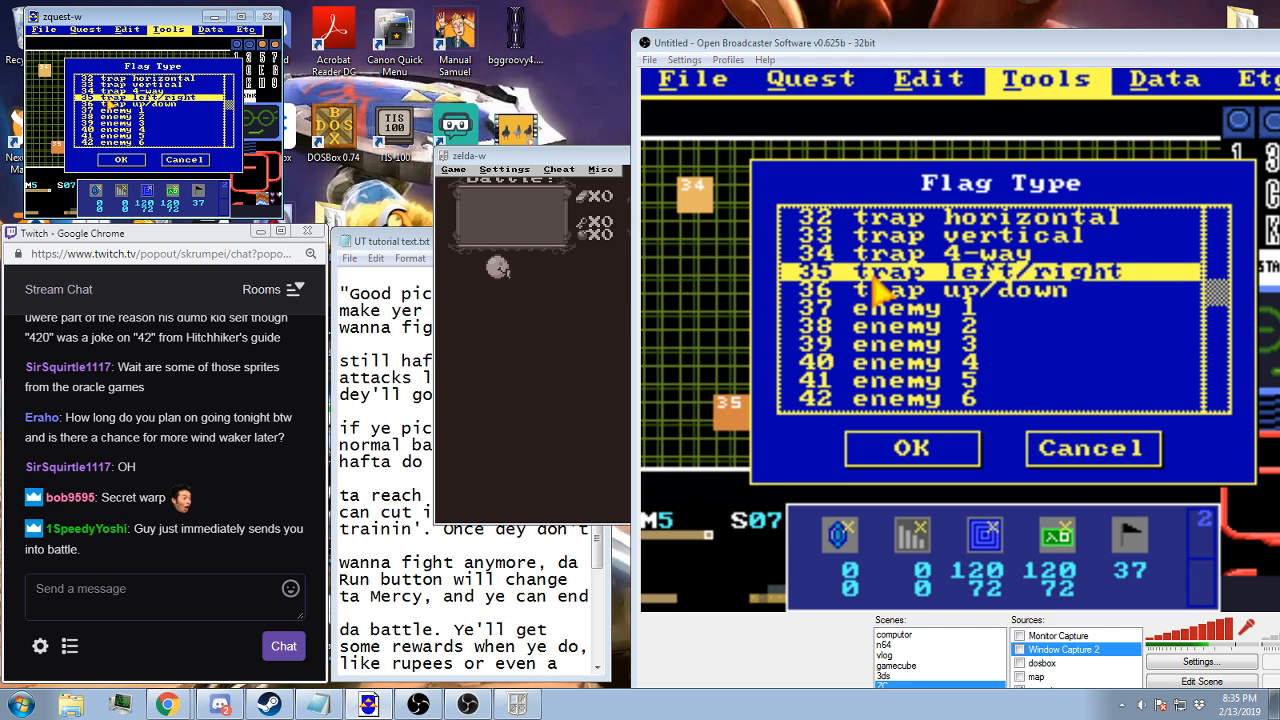
pyautogui.click(104, 105)
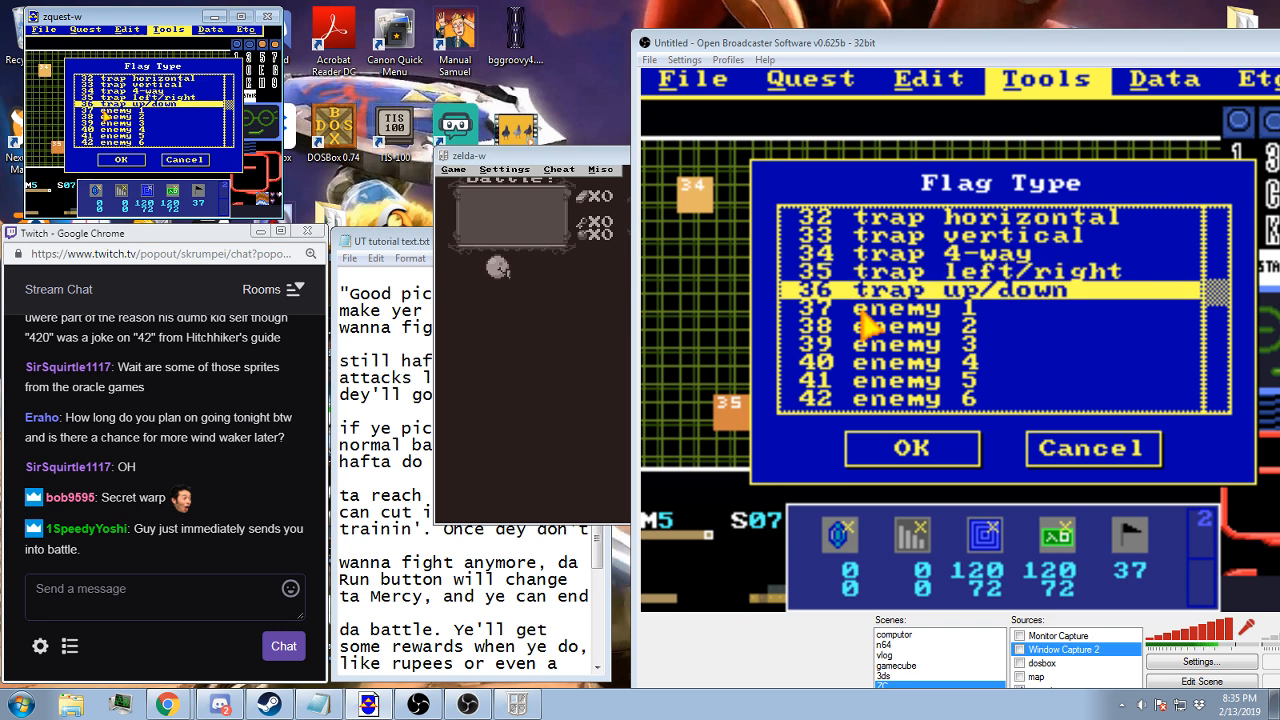
pyautogui.click(104, 113)
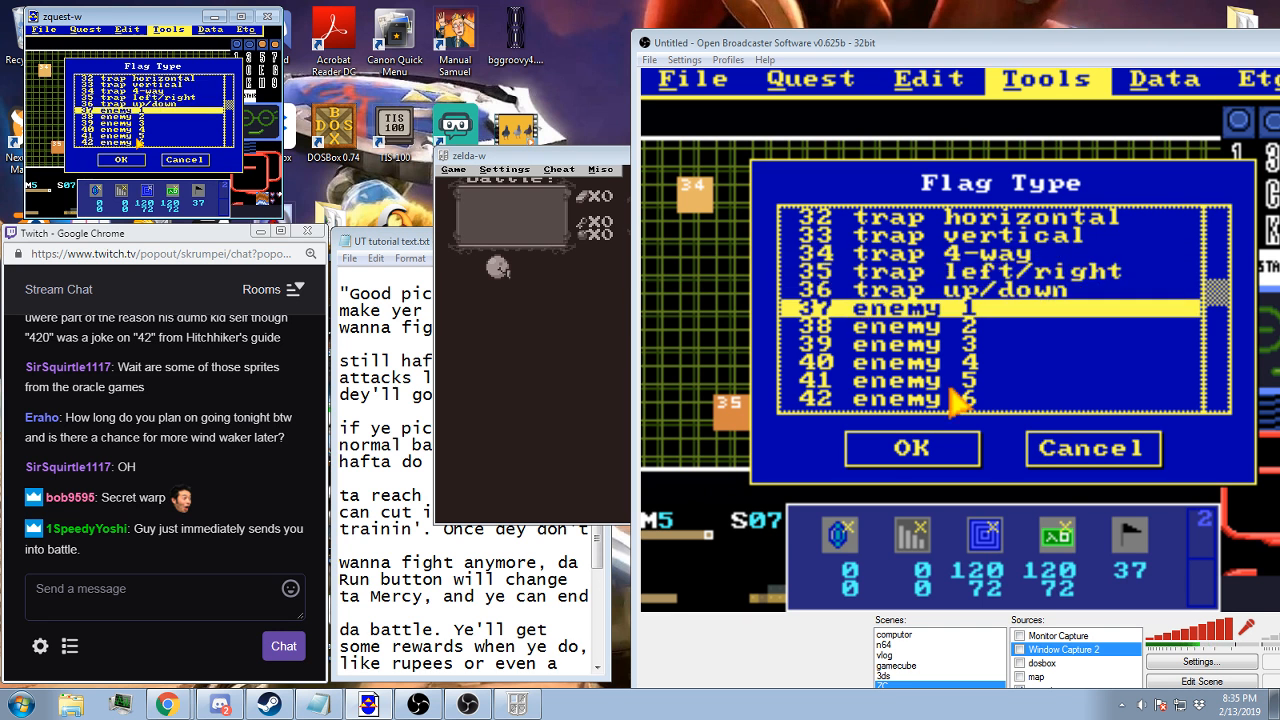
pyautogui.click(172, 160)
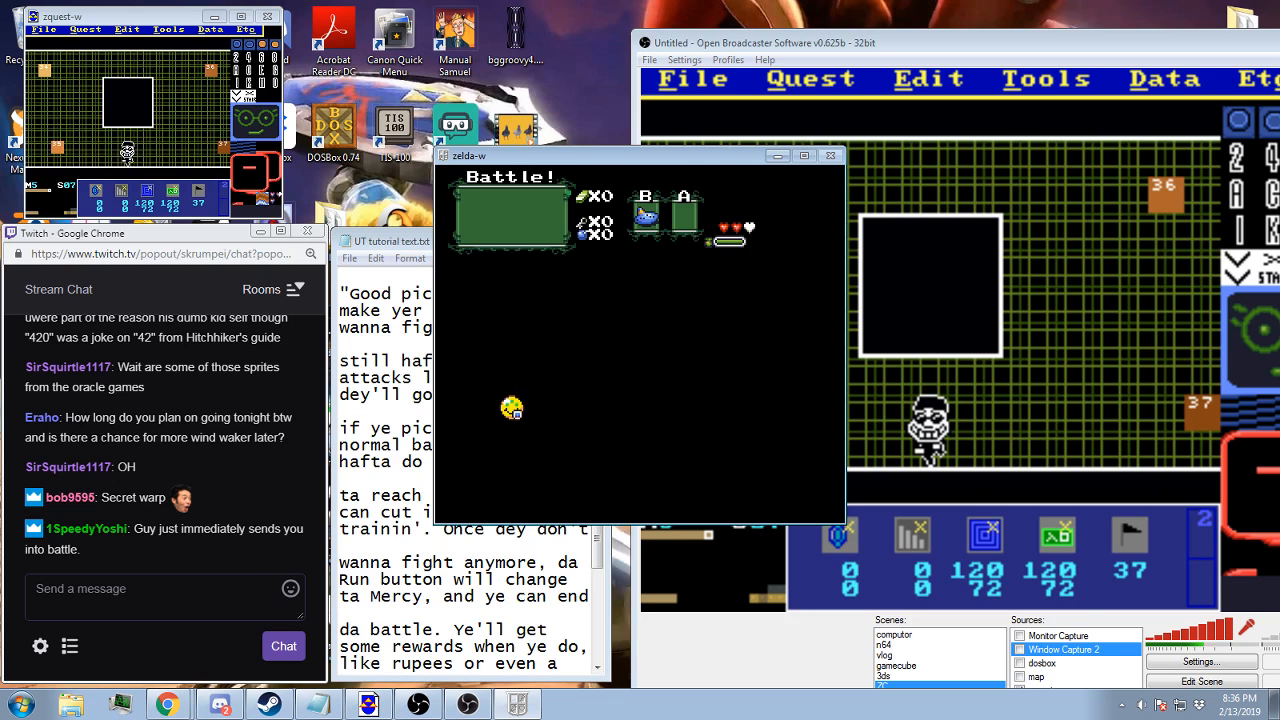
# Switch to the running game, call up its cheat code entry, confirm it and resume play
pyautogui.press('Escape')
pyautogui.hotkey('alt', 'c')
pyautogui.press('c')
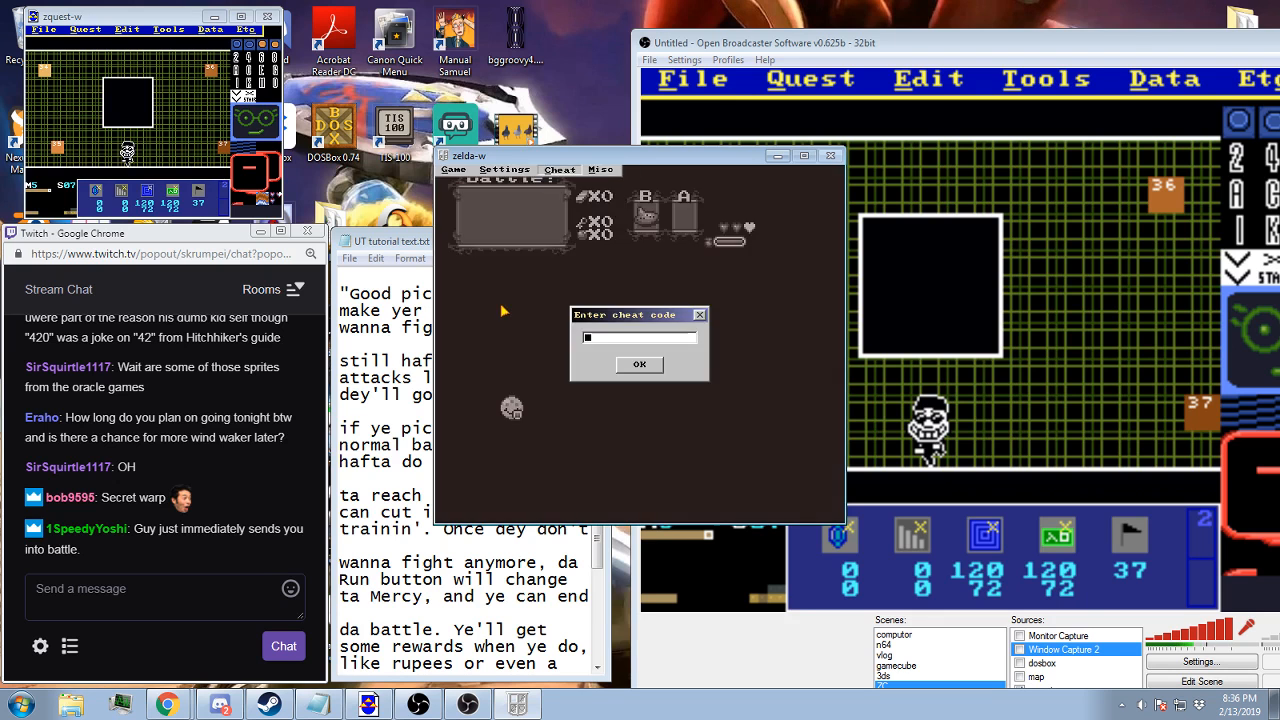
pyautogui.press('Return')
pyautogui.press('Escape')
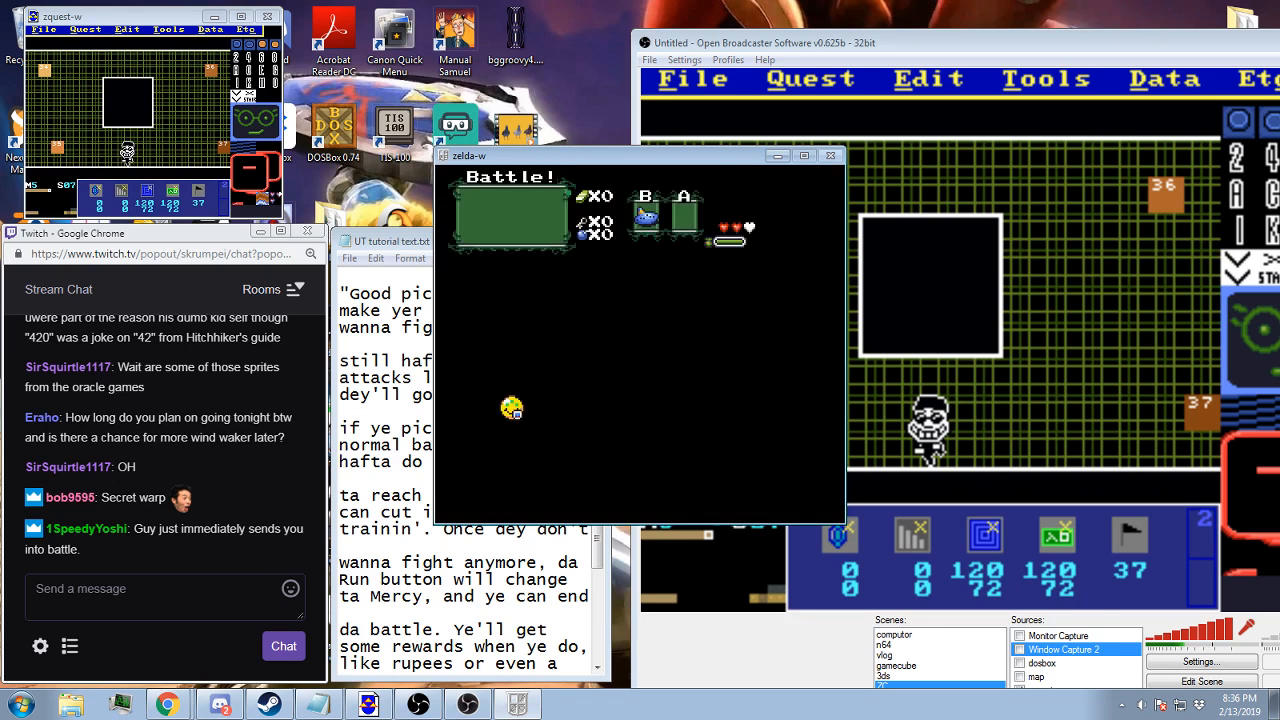
# Turn on walking through walls and move up and left out of the black room to the white box screen
pyautogui.press('F11')
pyautogui.press('Up')
pyautogui.press('Left')
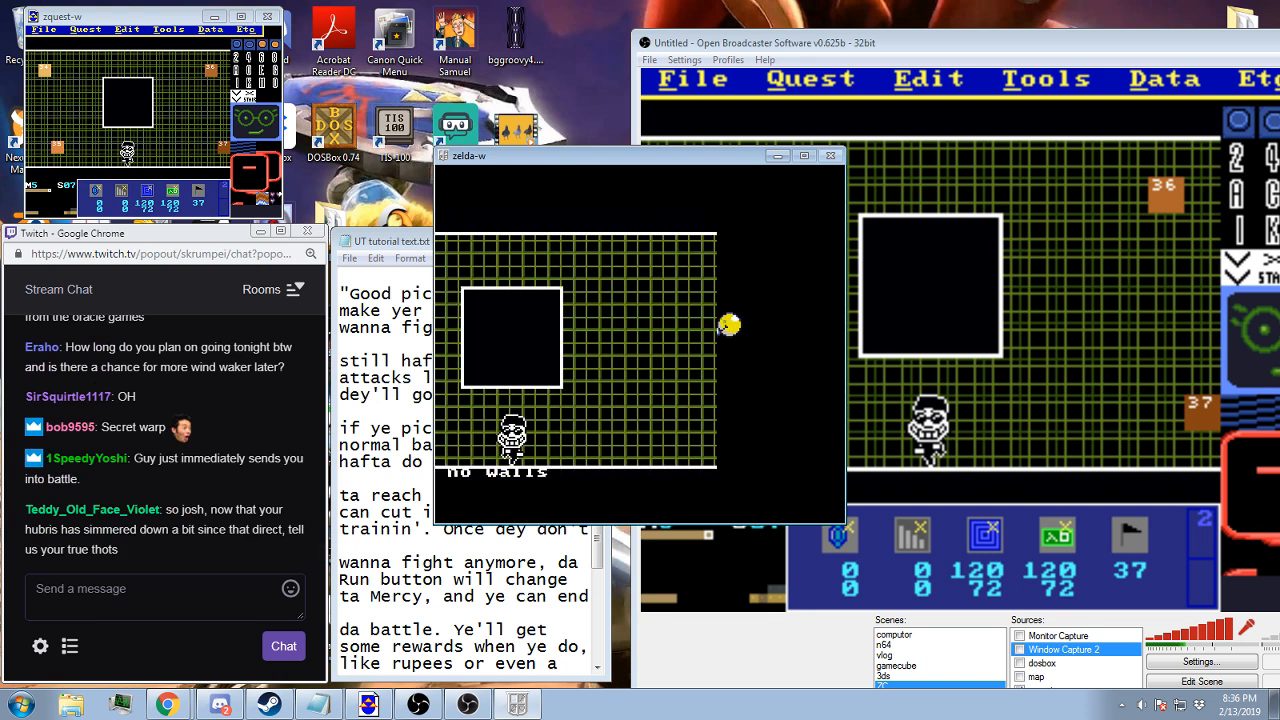
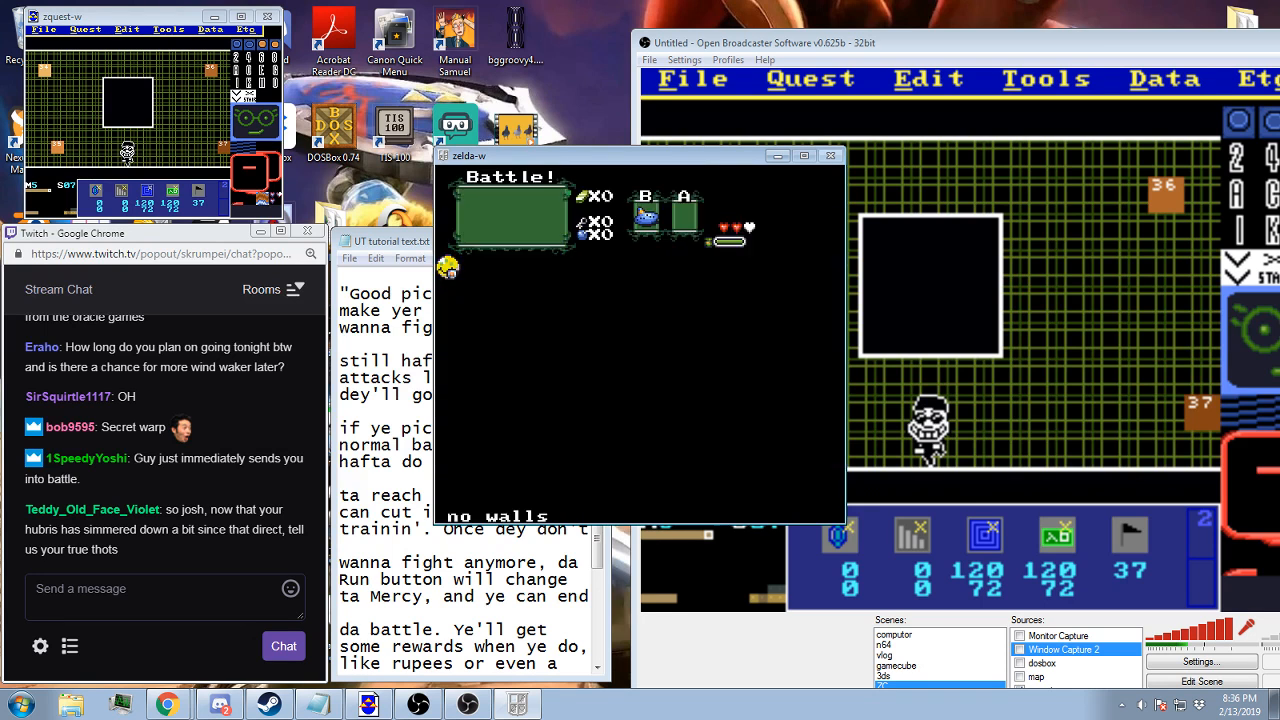
# Reset the running game to its file select screen and switch back to ZQuest
pyautogui.press('F9')
pyautogui.press('Return')
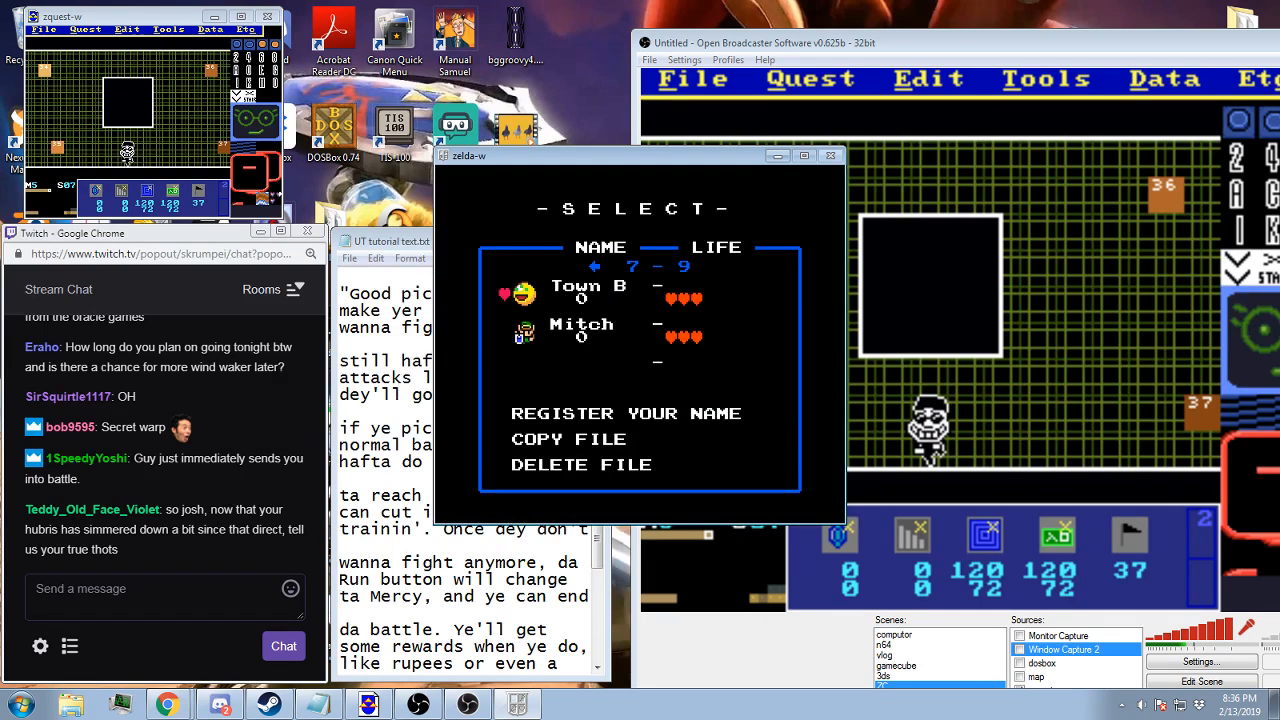
pyautogui.click(978, 52)
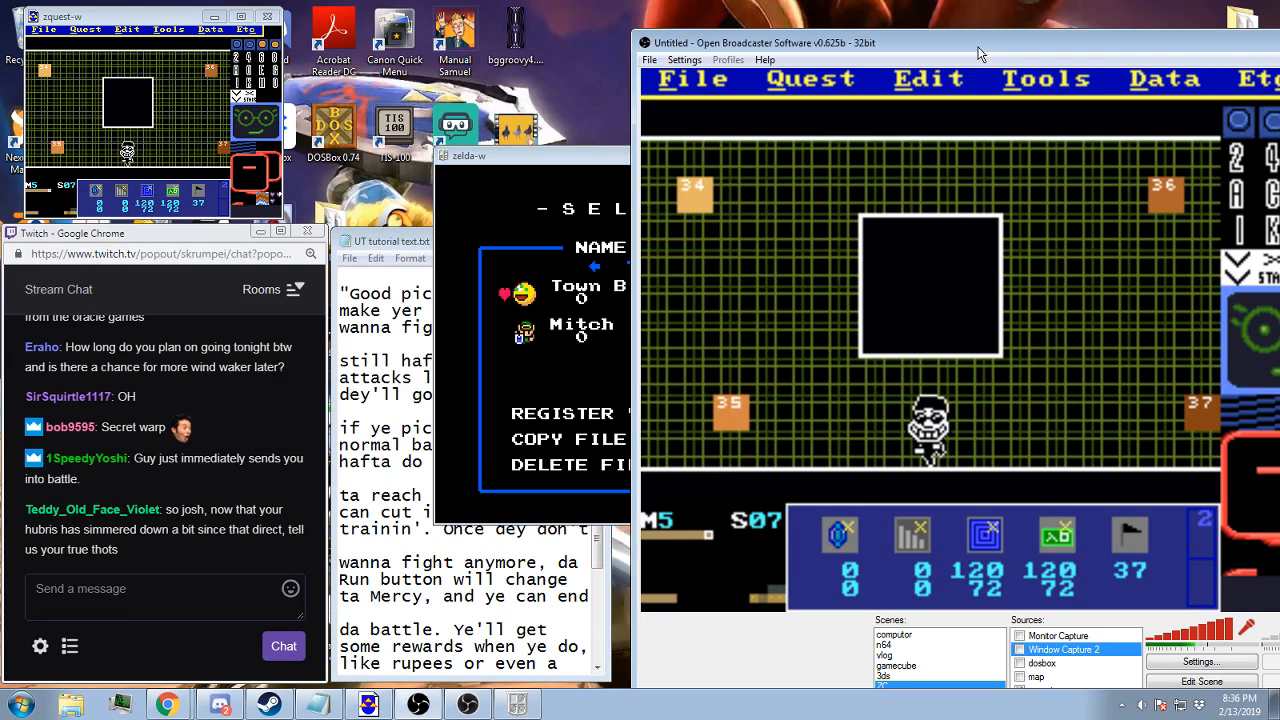
pyautogui.click(176, 22)
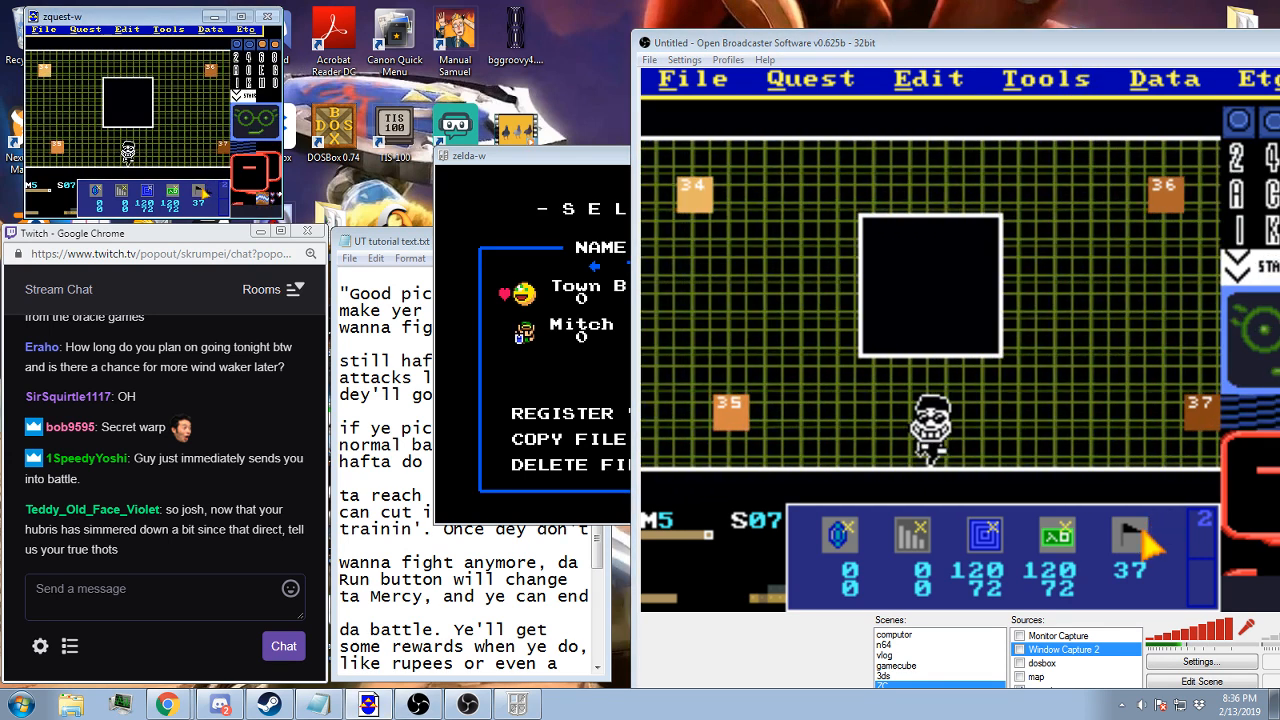
# Renumber screen 07's flags to 37 at the upper left, 38 lower left, 39 upper right and 40 lower right
pyautogui.click(43, 70)
pyautogui.press('KP_Multiply')
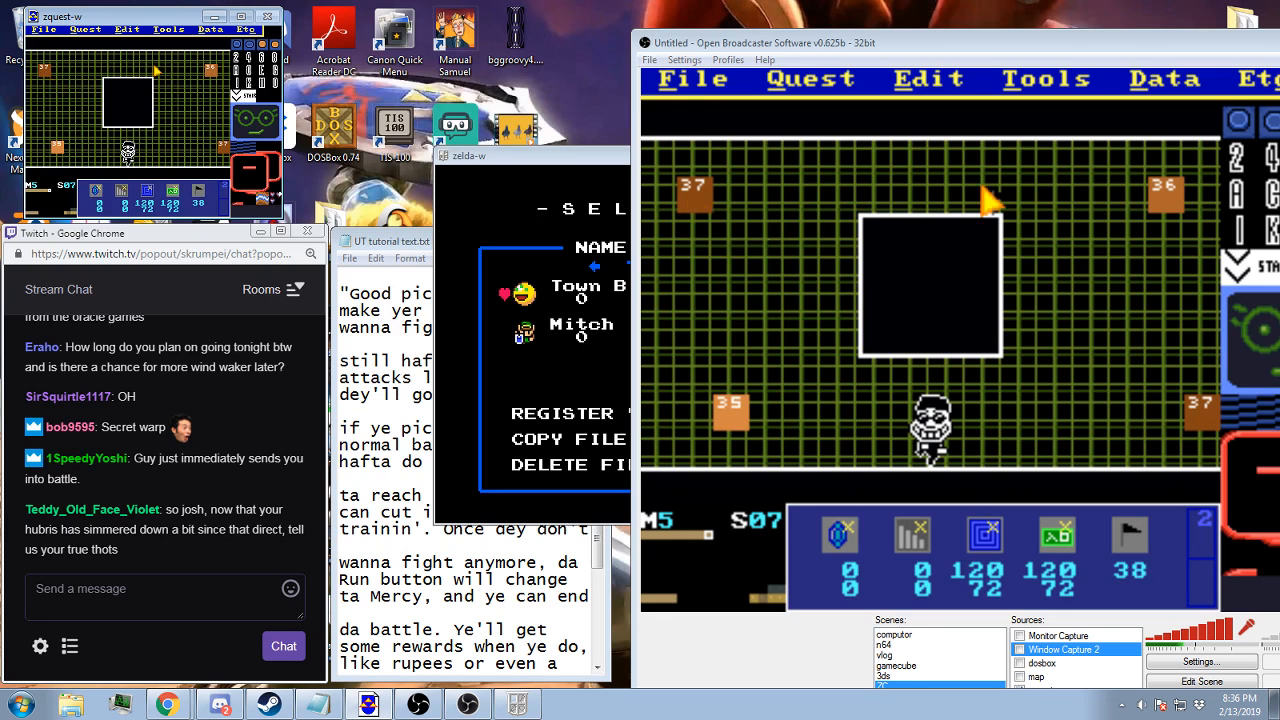
pyautogui.click(59, 146)
pyautogui.press('KP_Multiply')
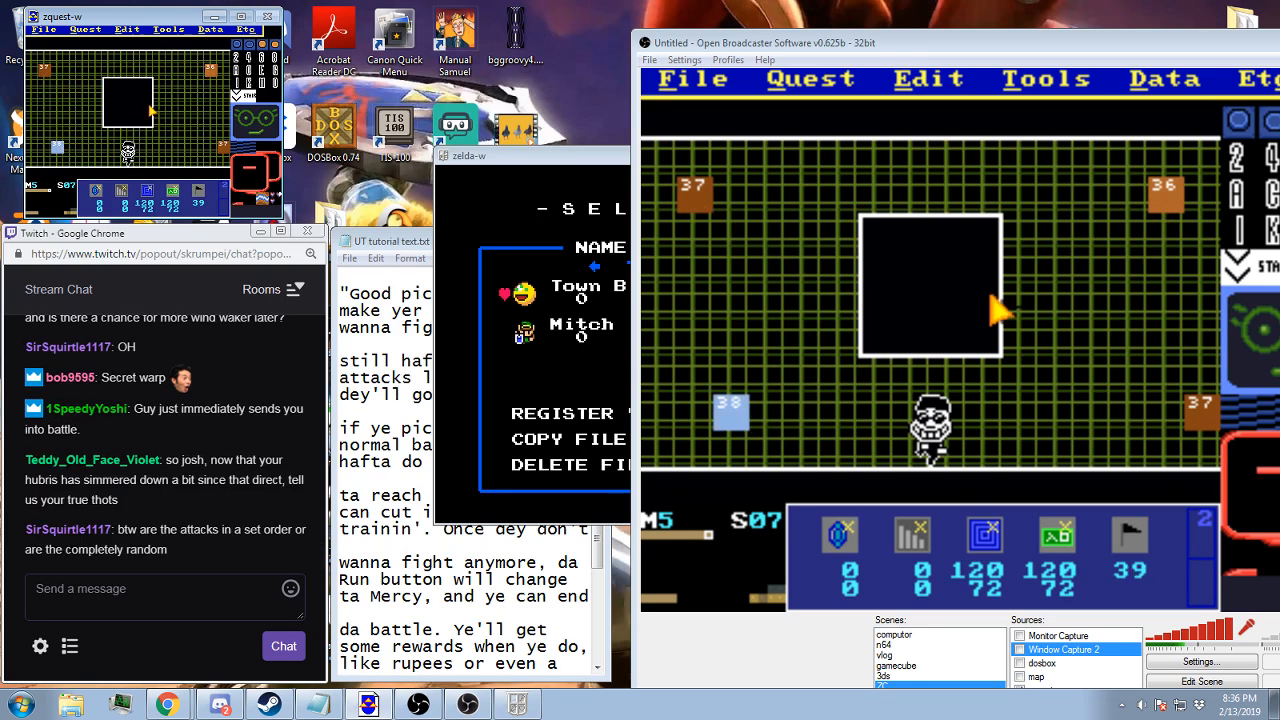
pyautogui.click(208, 72)
pyautogui.press('KP_Multiply')
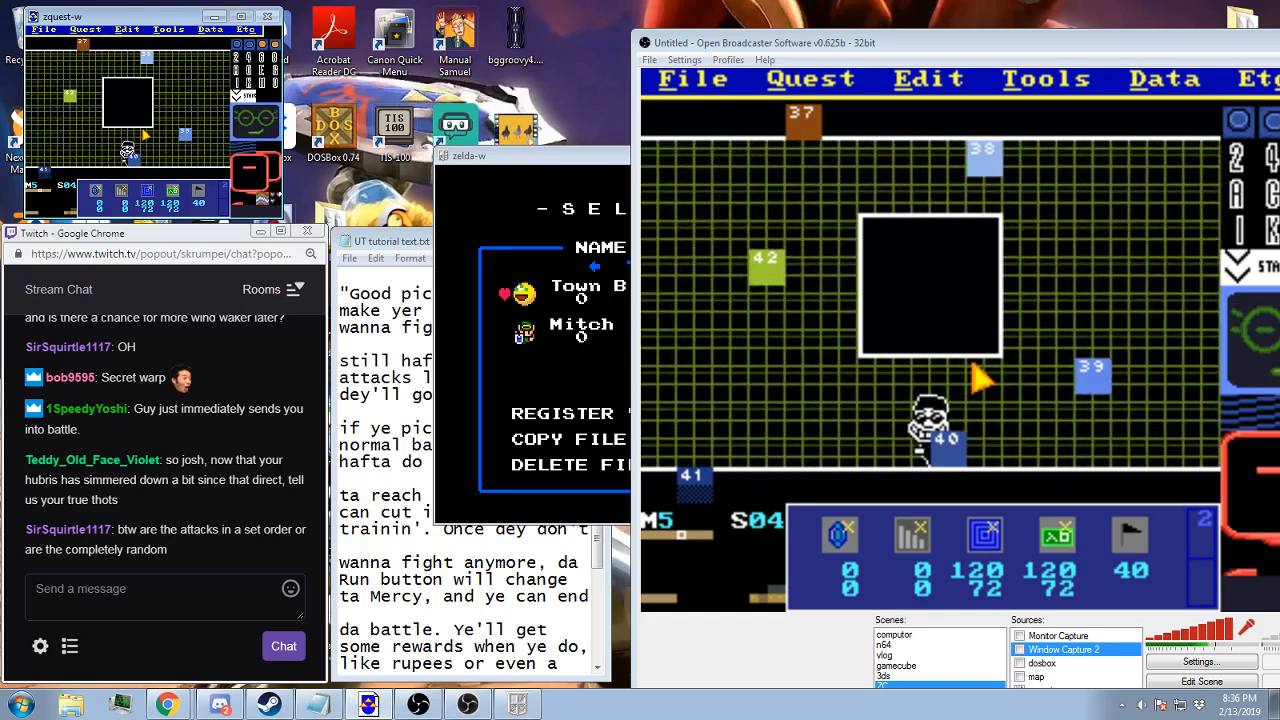
# Check the enemy list of screen 04 on map 5 and browse through screens 05 to 08
pyautogui.press('e')
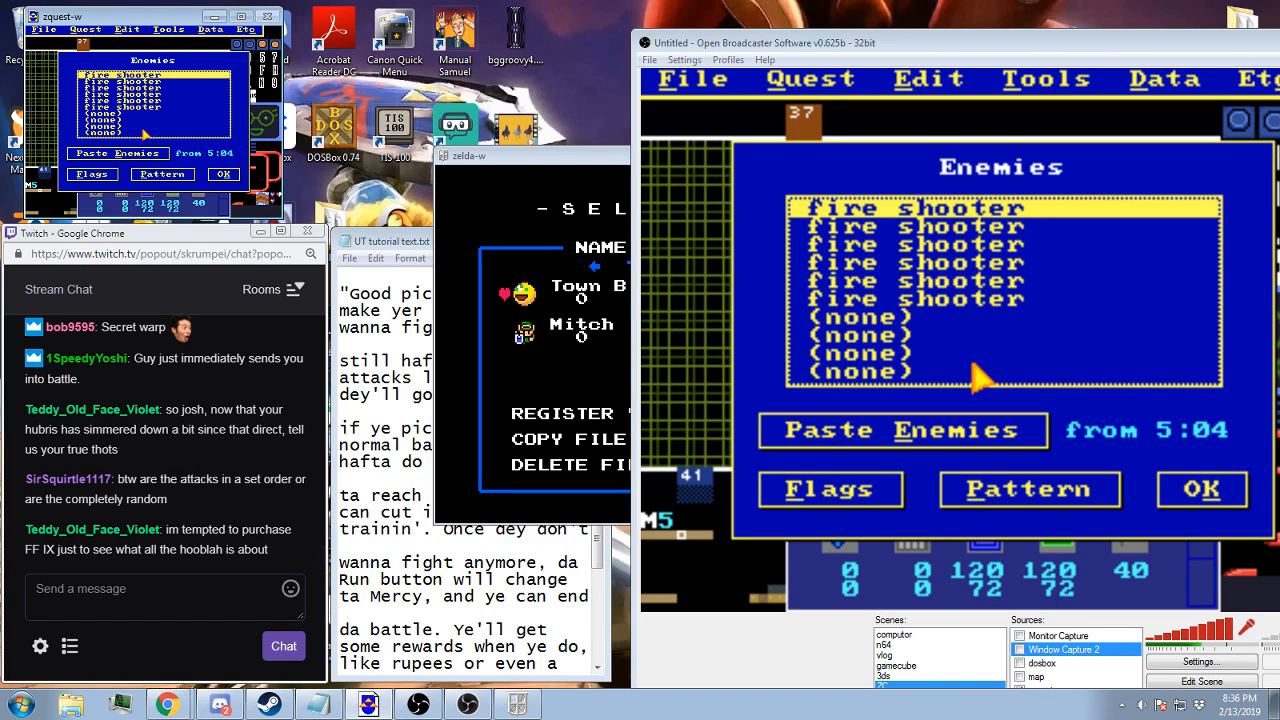
pyautogui.press('Escape')
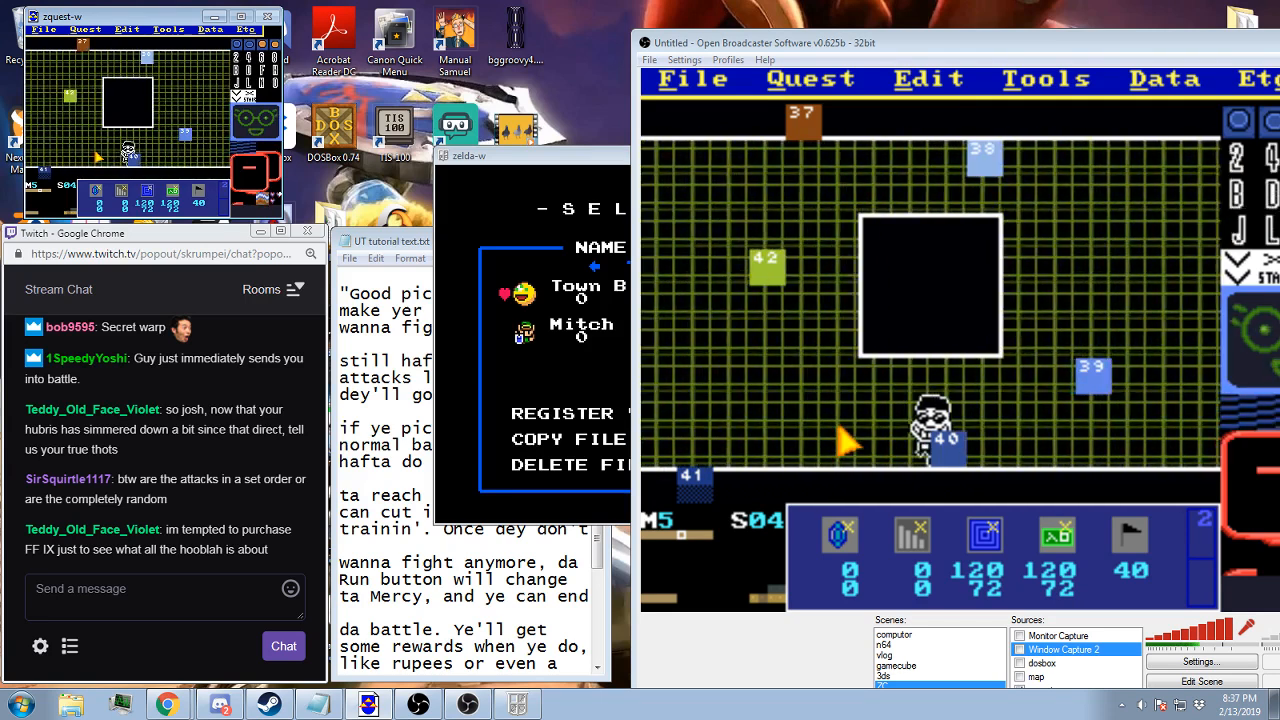
pyautogui.press('Right')
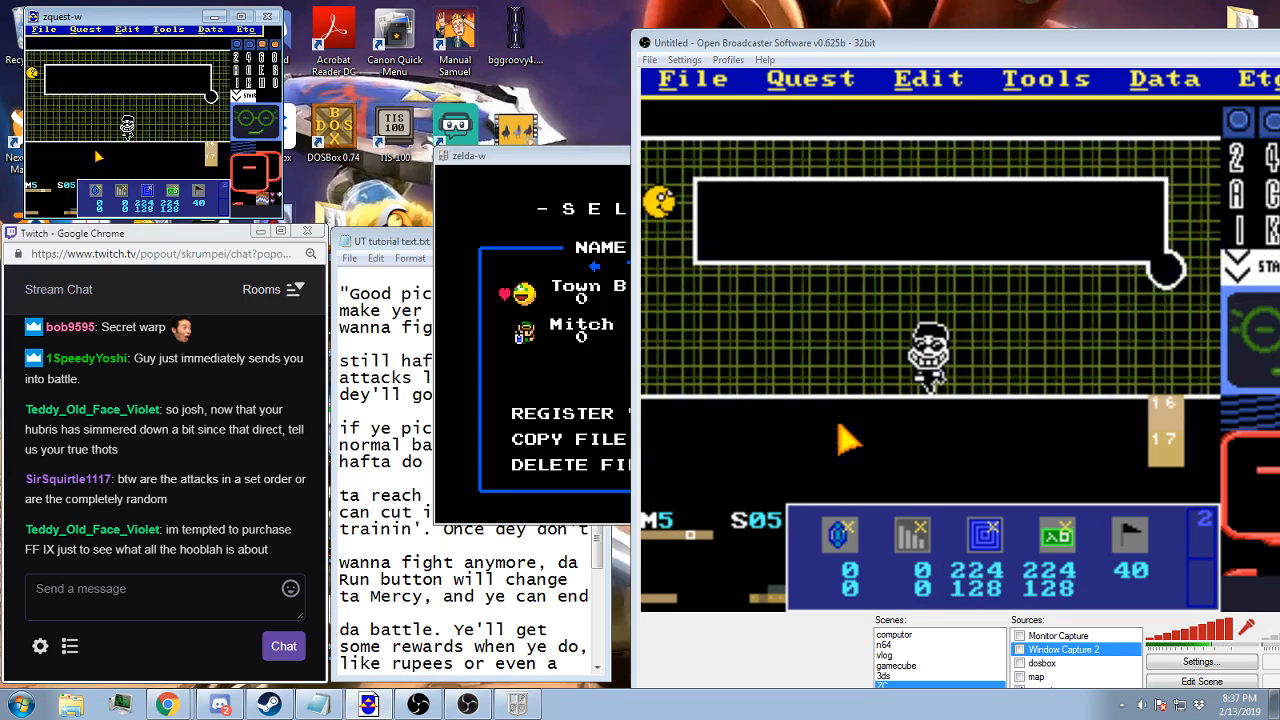
pyautogui.press('Left')
pyautogui.press('Right')
pyautogui.press('Right')
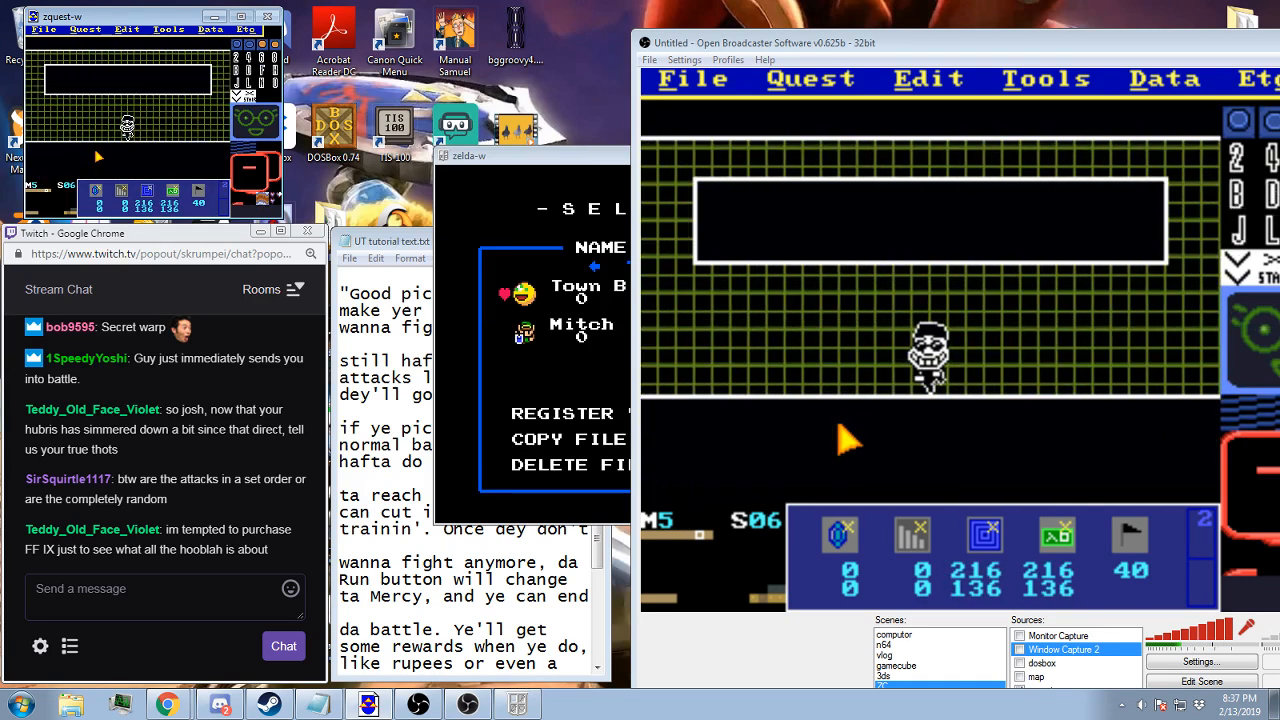
pyautogui.press('Right')
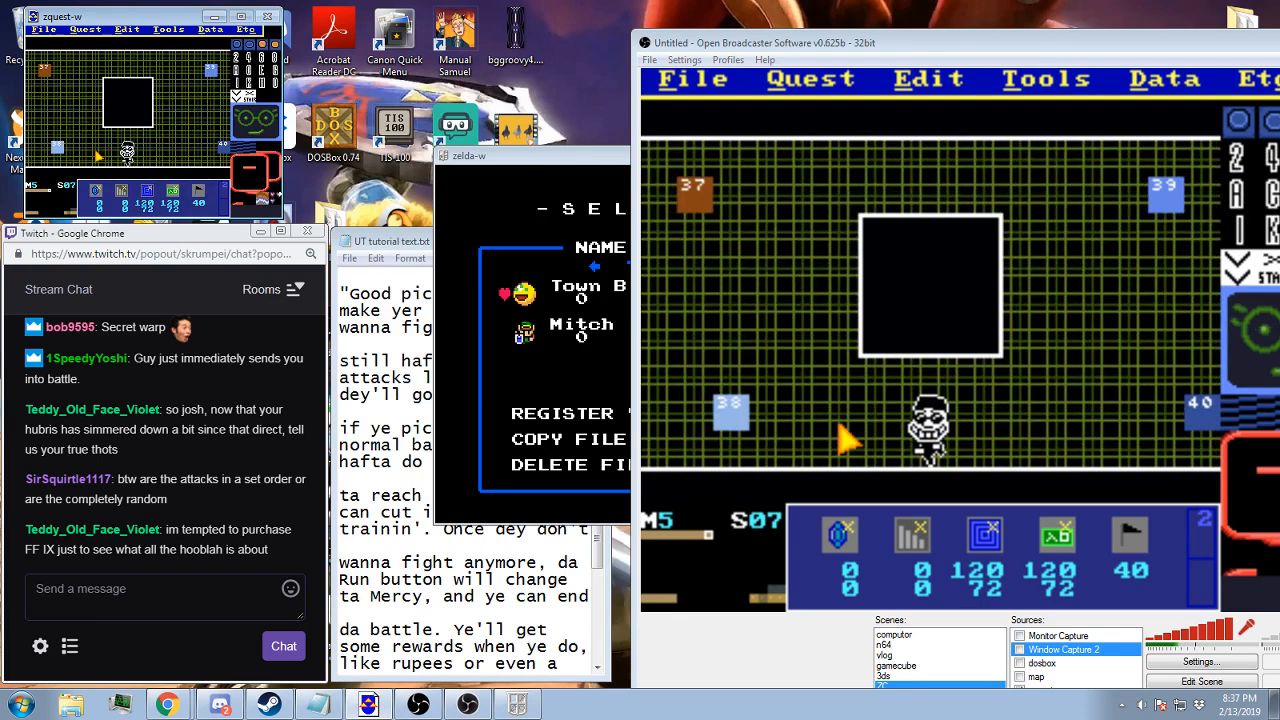
pyautogui.press('Return')
pyautogui.press('Right')
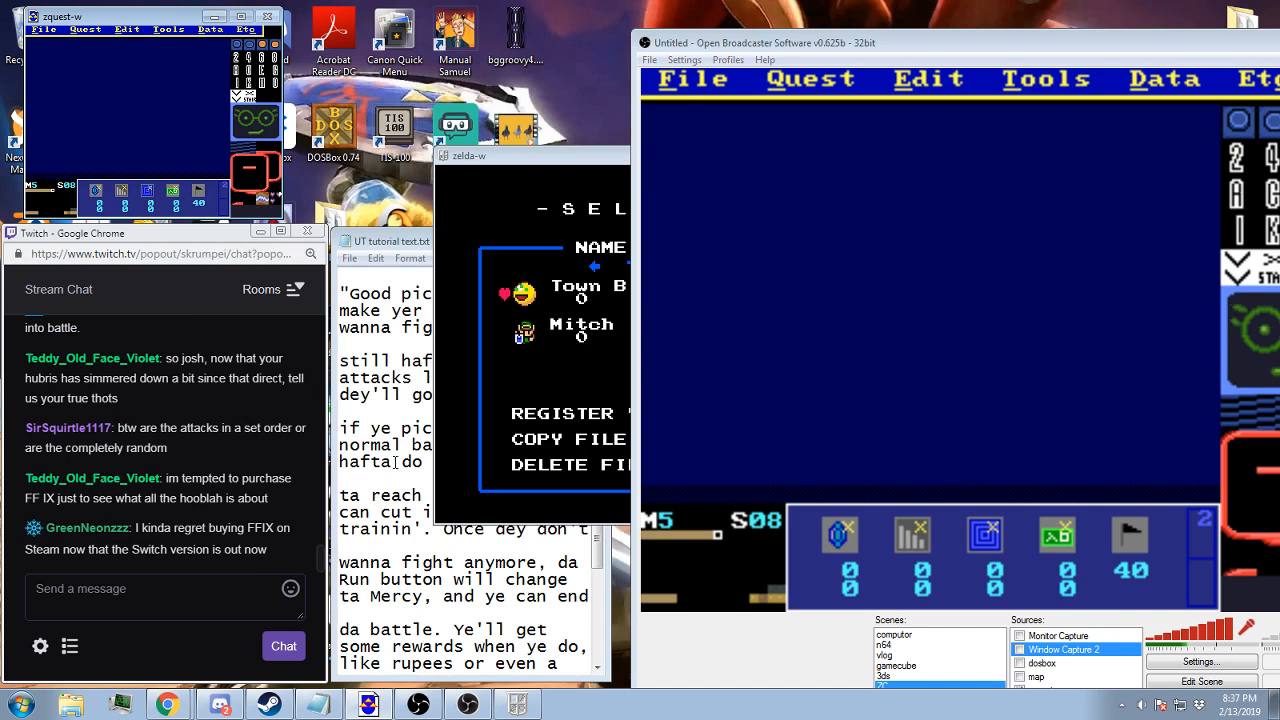
# Bring the UT tutorial text.txt notes into view and start a new message string at the end of the quest's string list
pyautogui.click(603, 311)
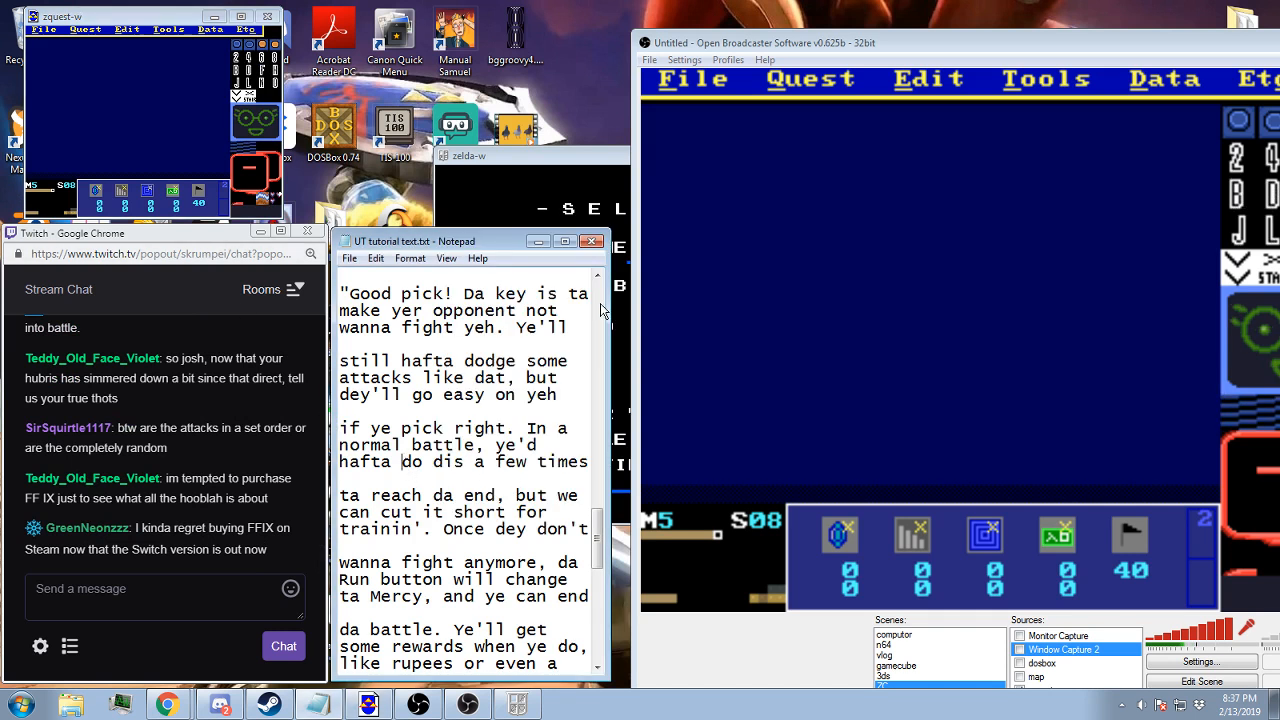
pyautogui.click(742, 46)
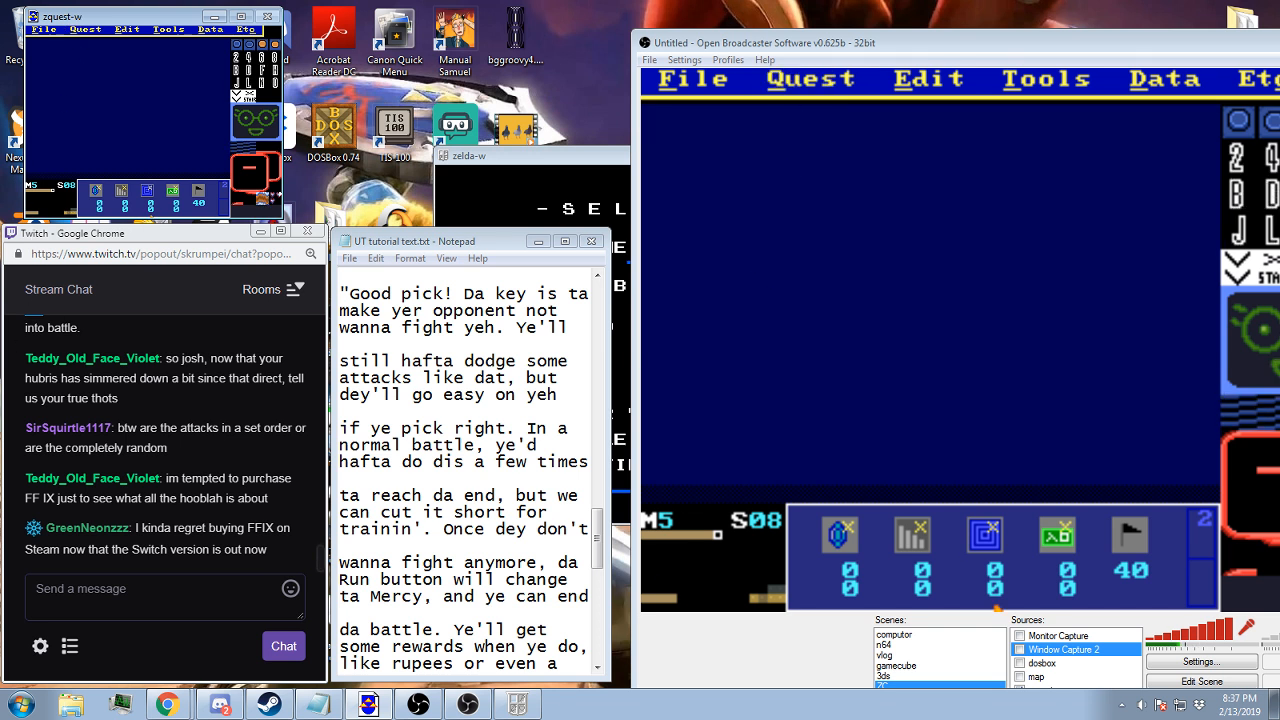
pyautogui.click(86, 30)
pyautogui.click(81, 112)
pyautogui.scroll(-2, 143, 132)
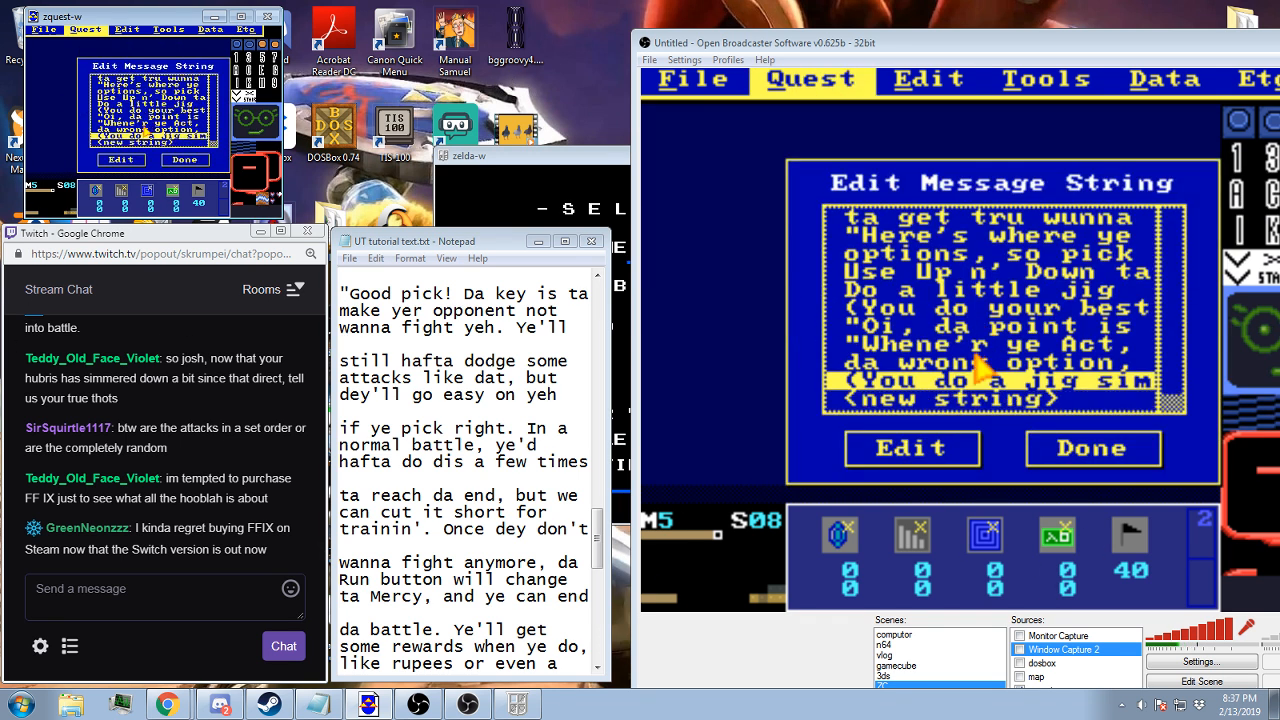
pyautogui.doubleClick(133, 143)
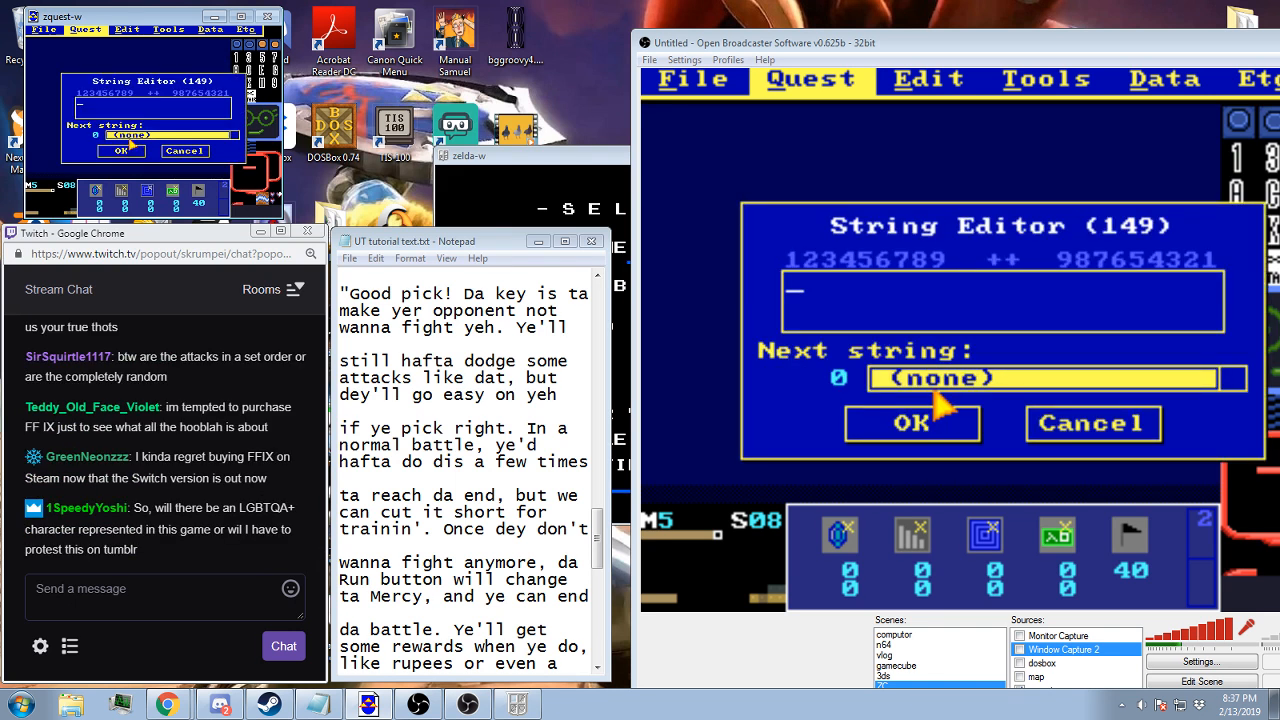
# Write string 149 as ""Good pick! Da hey is ta make yer opponent not wanna fight yeh. Ye'll" and save it
pyautogui.write('"')
pyautogui.write('Good ')
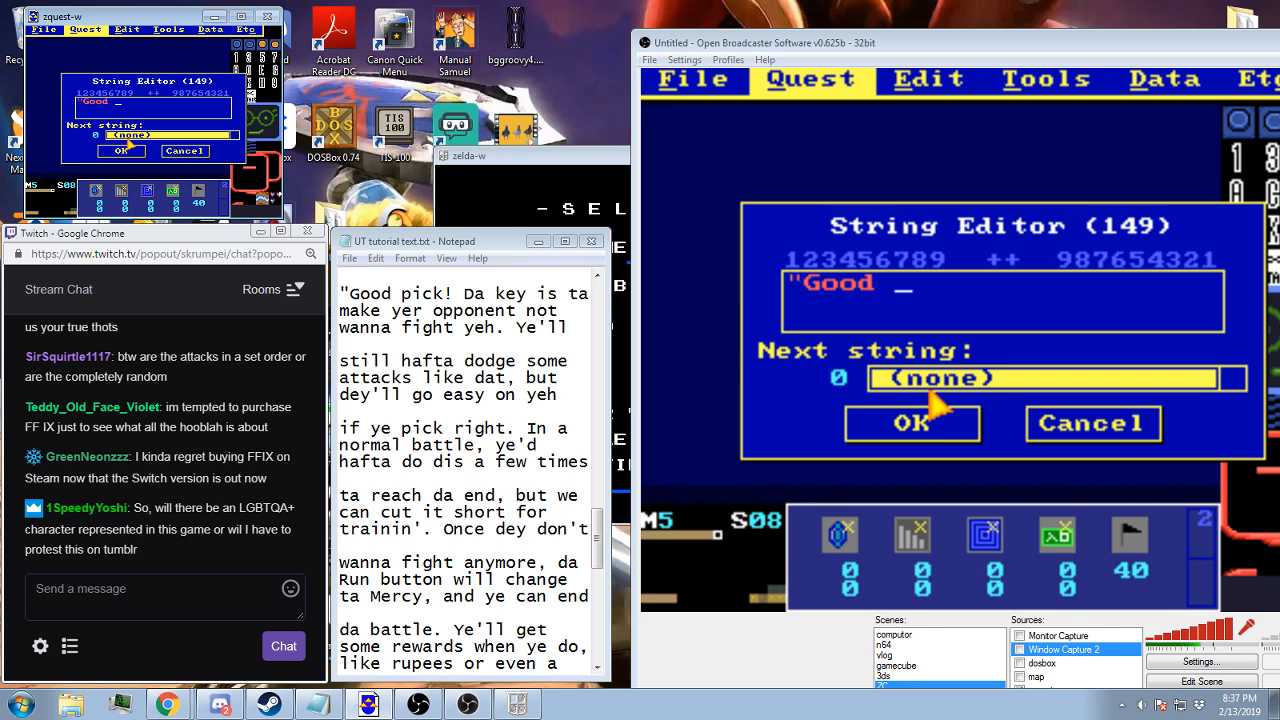
pyautogui.write('pick! Da he')
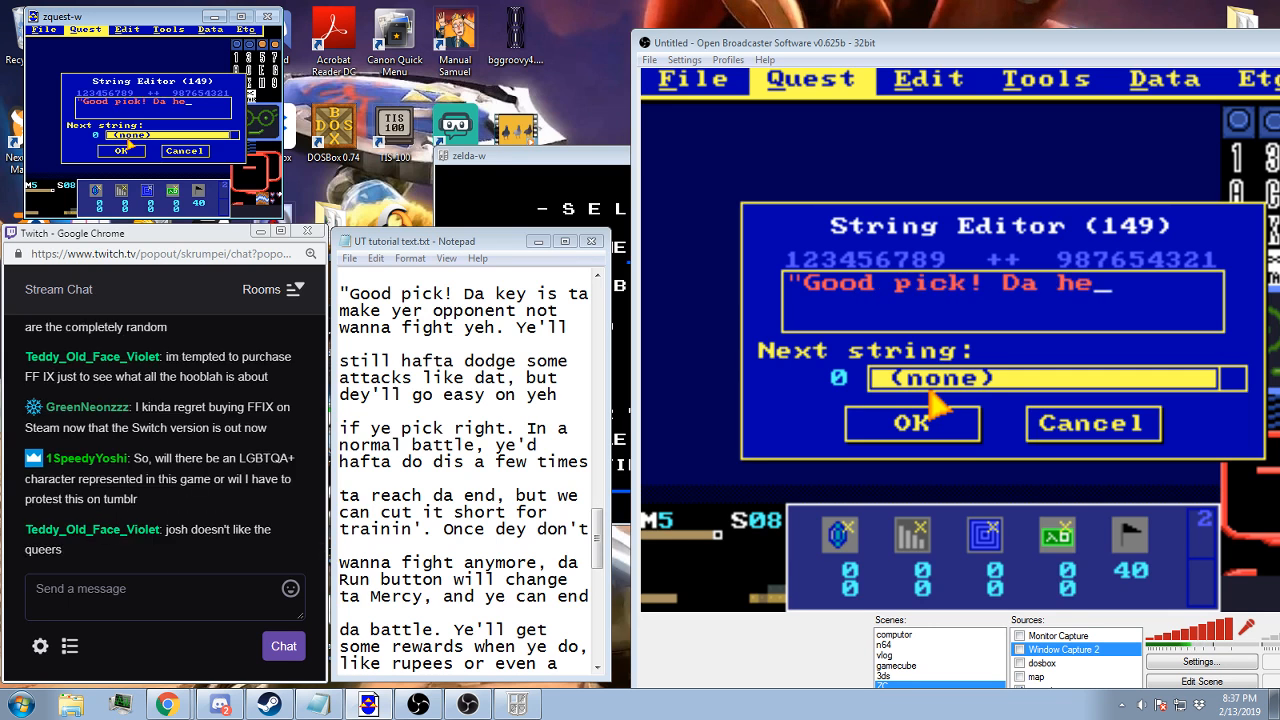
pyautogui.write('y is ta ')
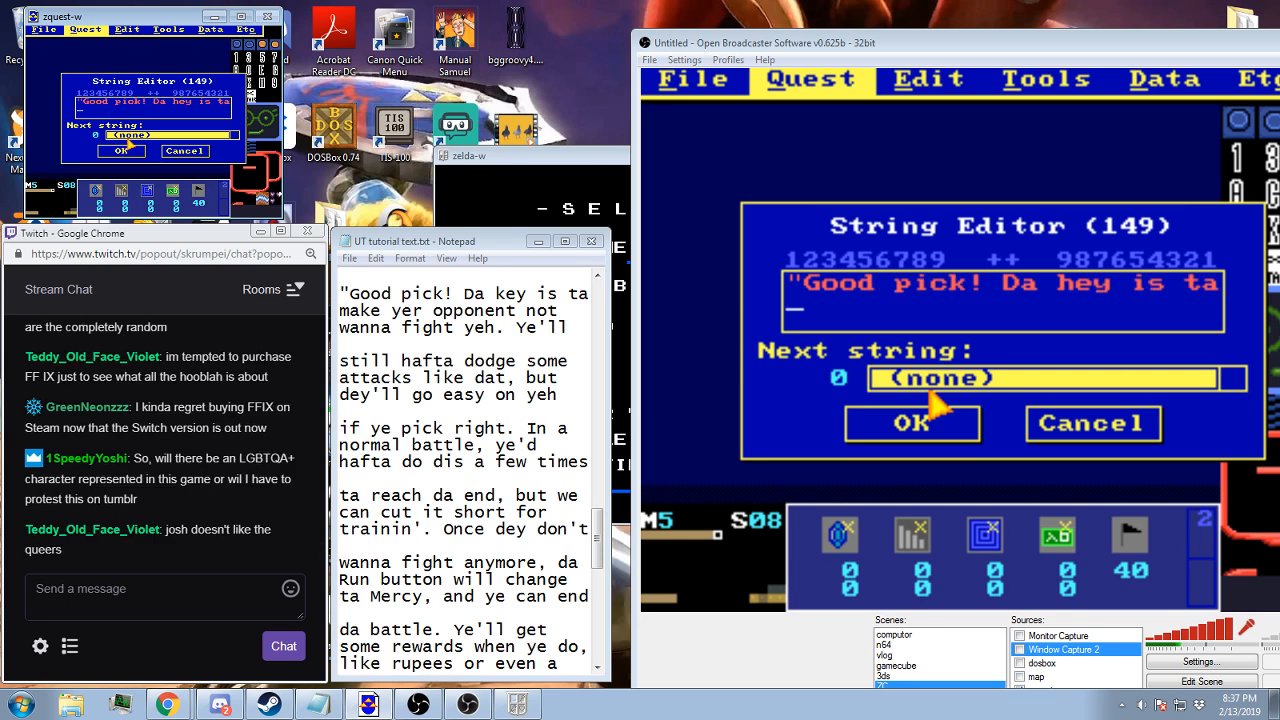
pyautogui.write('make yer opponent not')
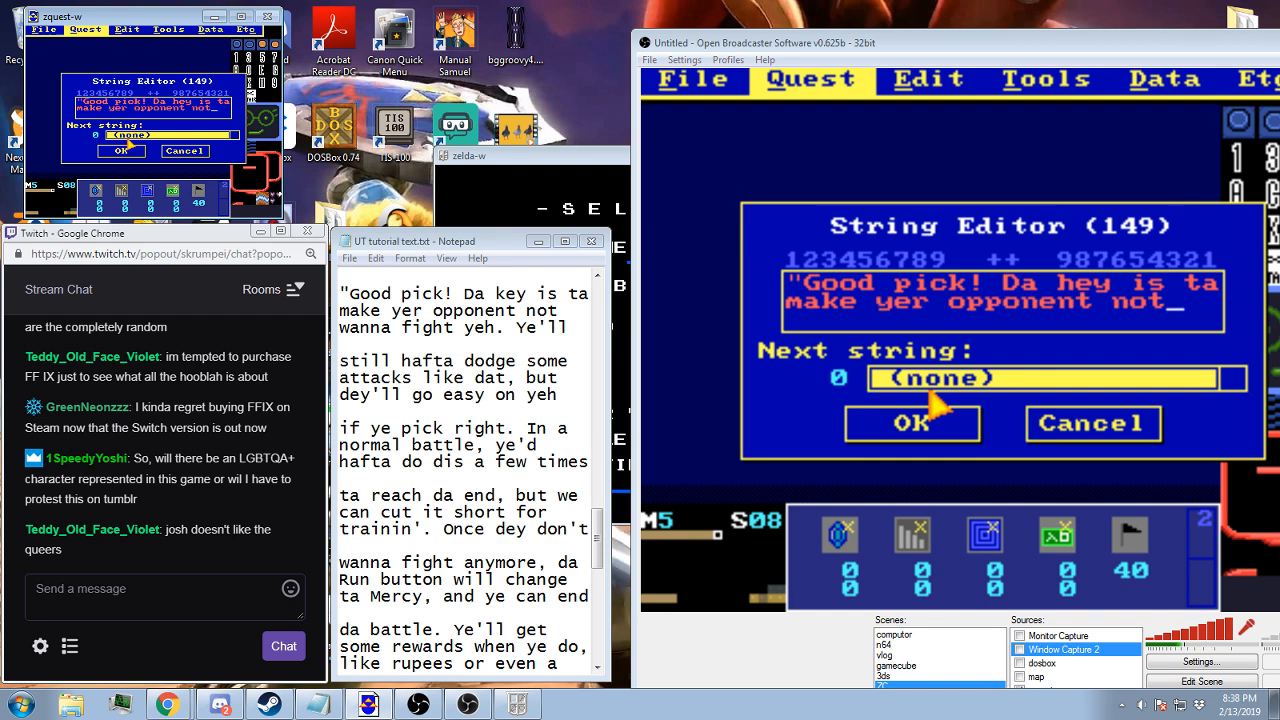
pyautogui.write(' wanna ')
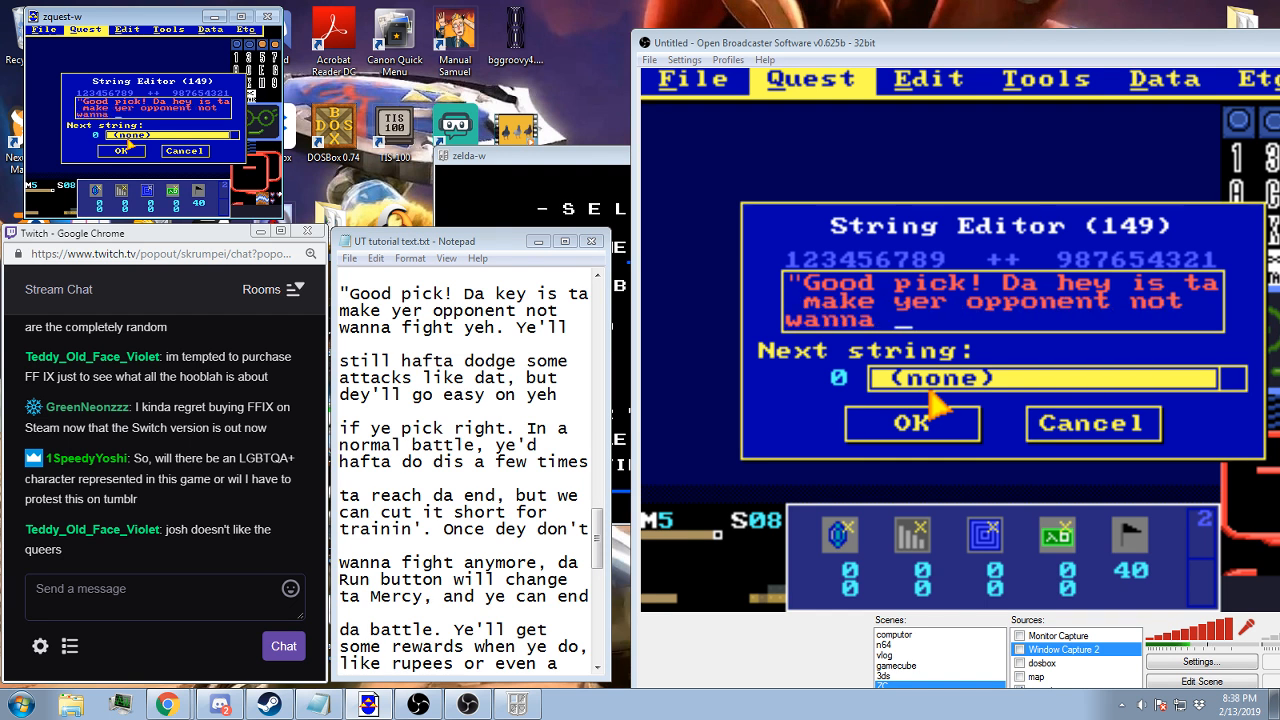
pyautogui.write("fight yeh. Ye'll")
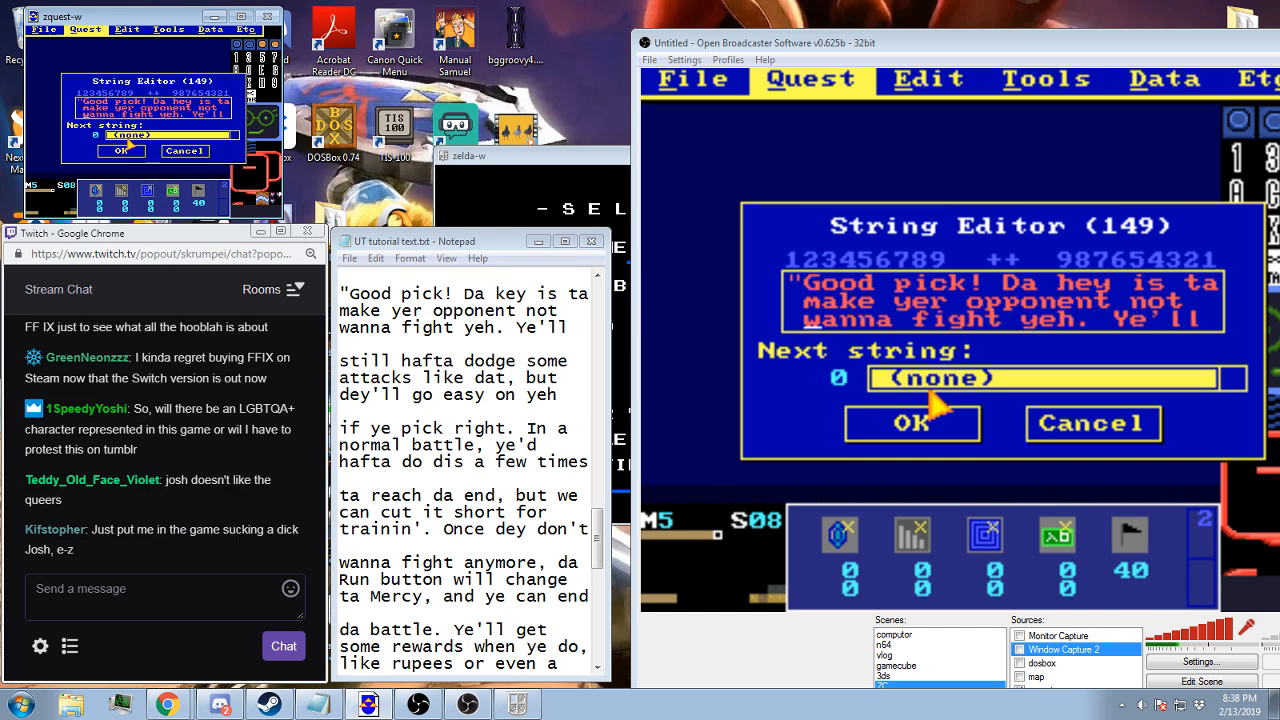
pyautogui.press('Return')
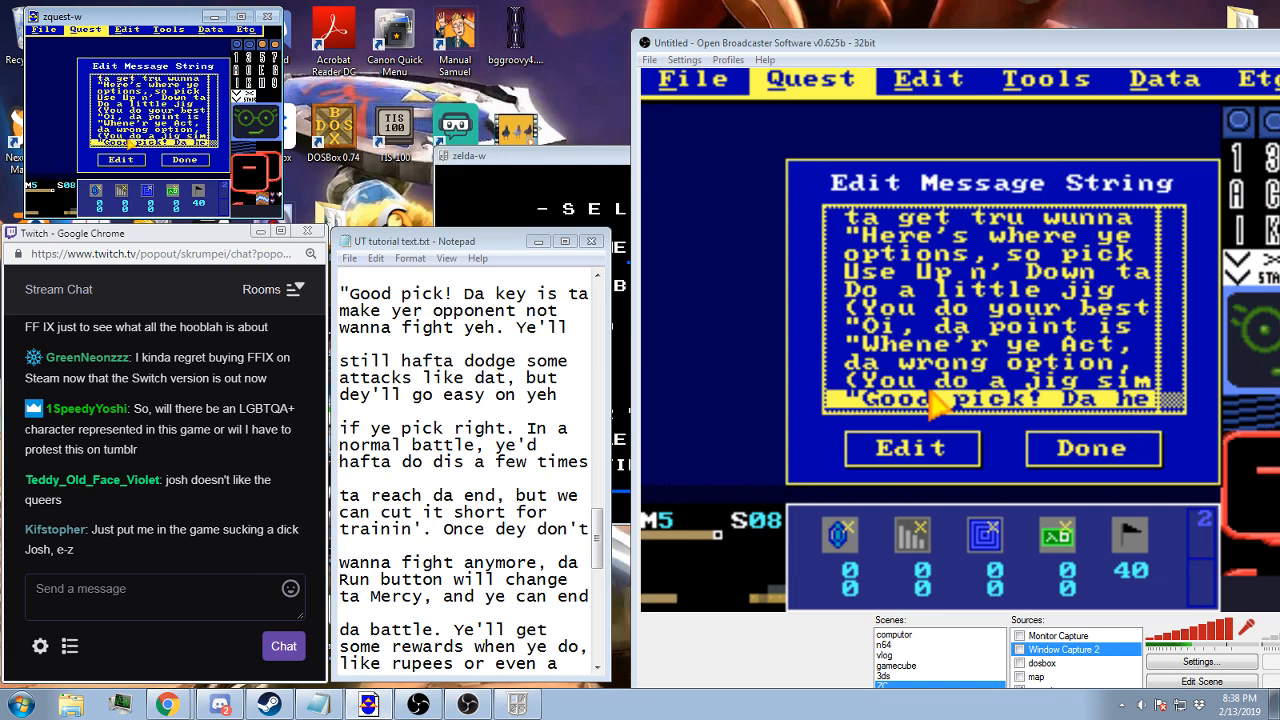
# Create string 150 with the first line "still hafta dodge some", indented by one space
pyautogui.press('Down')
pyautogui.press('Return')
pyautogui.write('still ha')
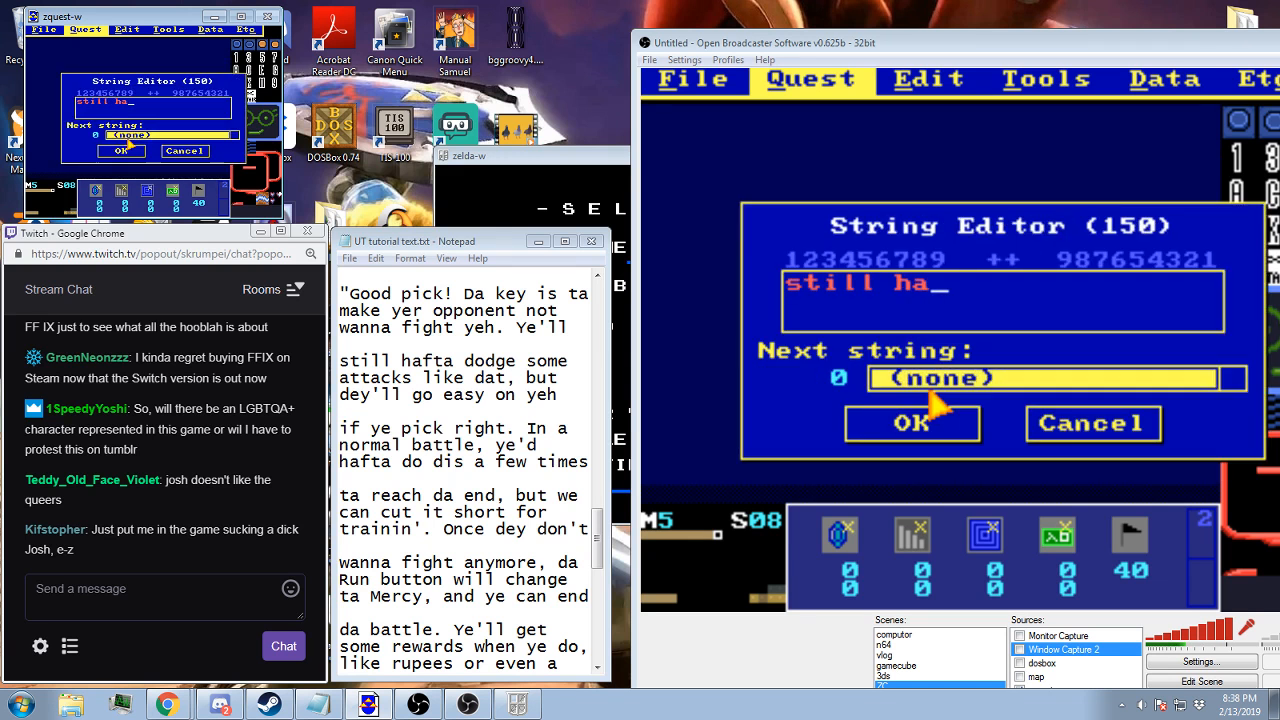
pyautogui.write('fta dodge some')
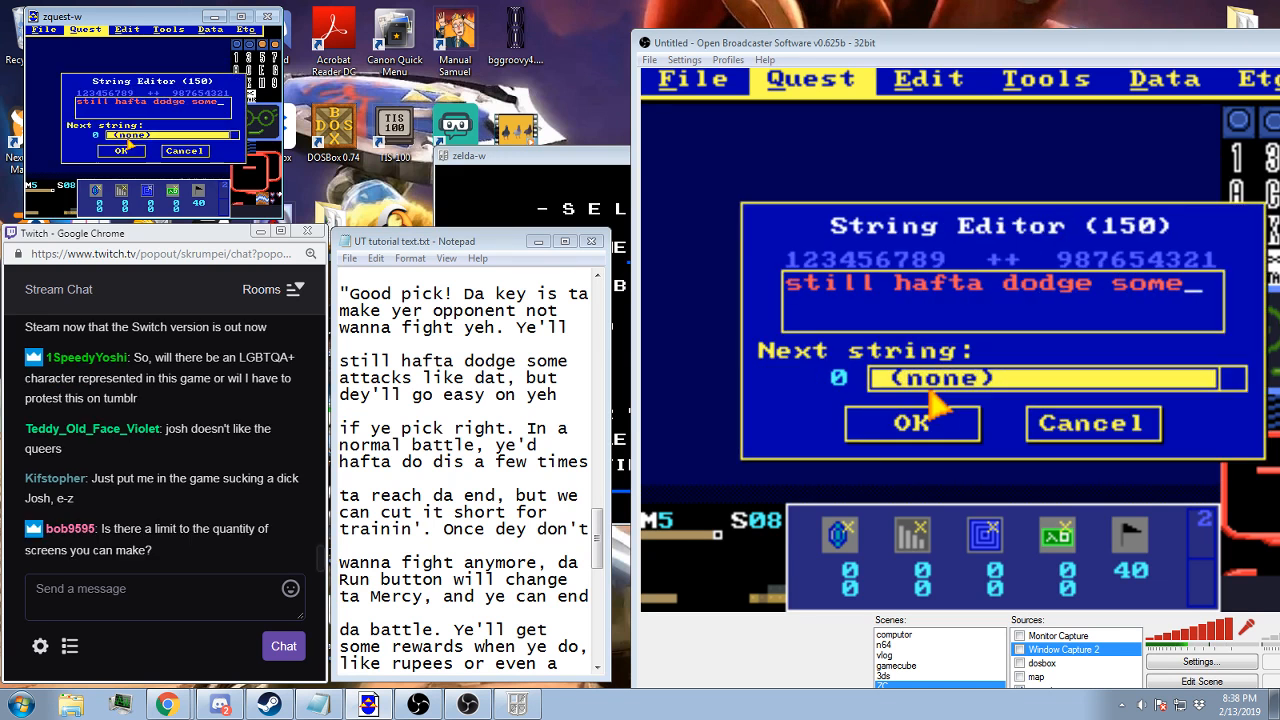
pyautogui.press('Home')
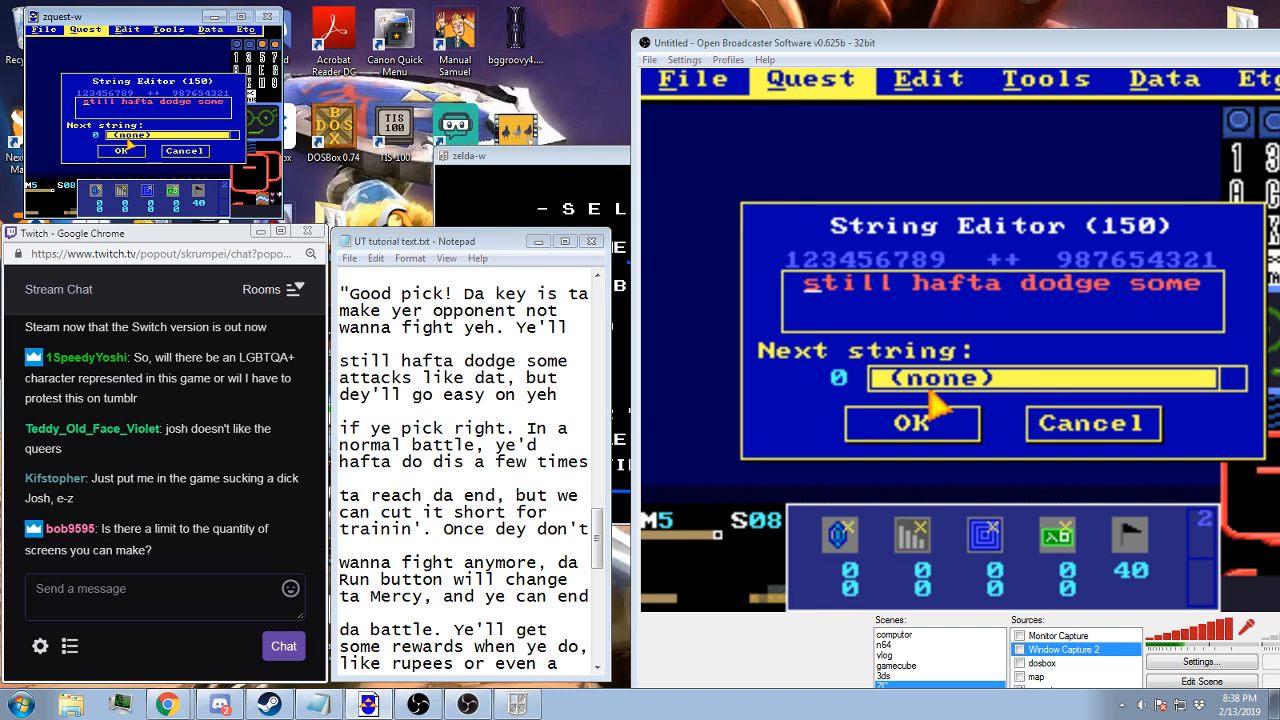
pyautogui.press('End')
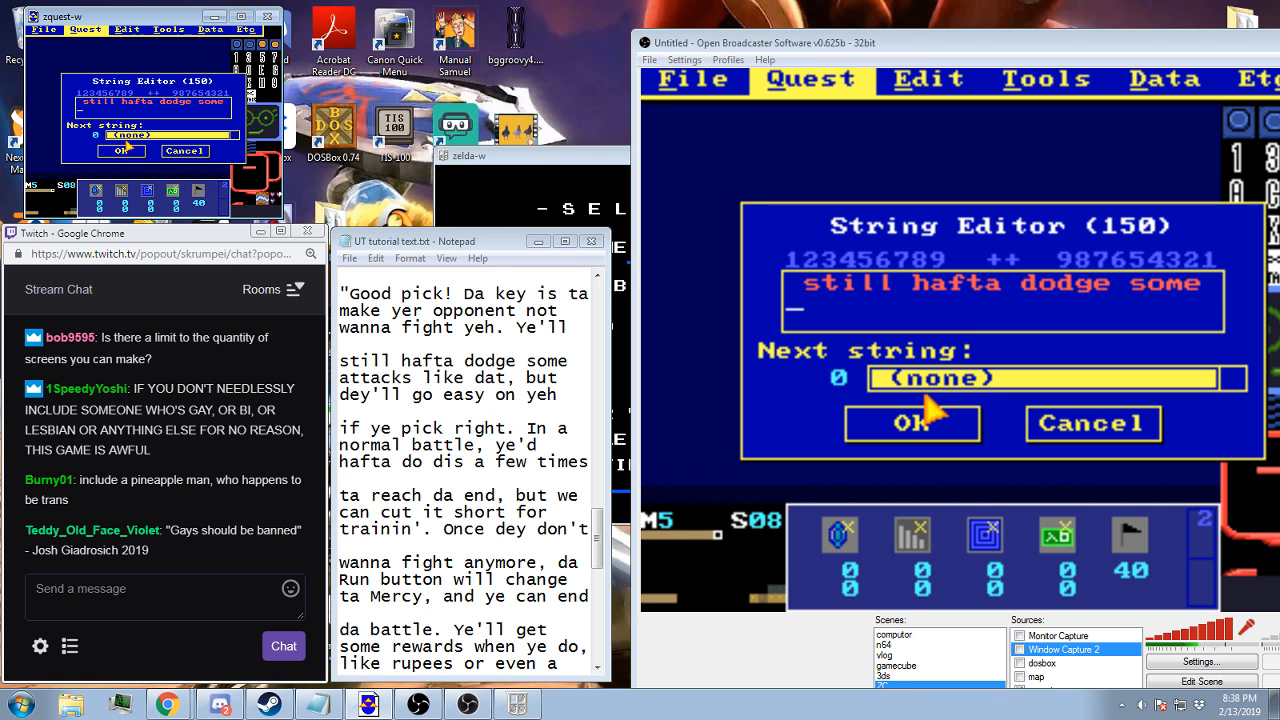
# Switch to Calculator, multiply 128 by 255, clear the result and close it
pyautogui.press('super')
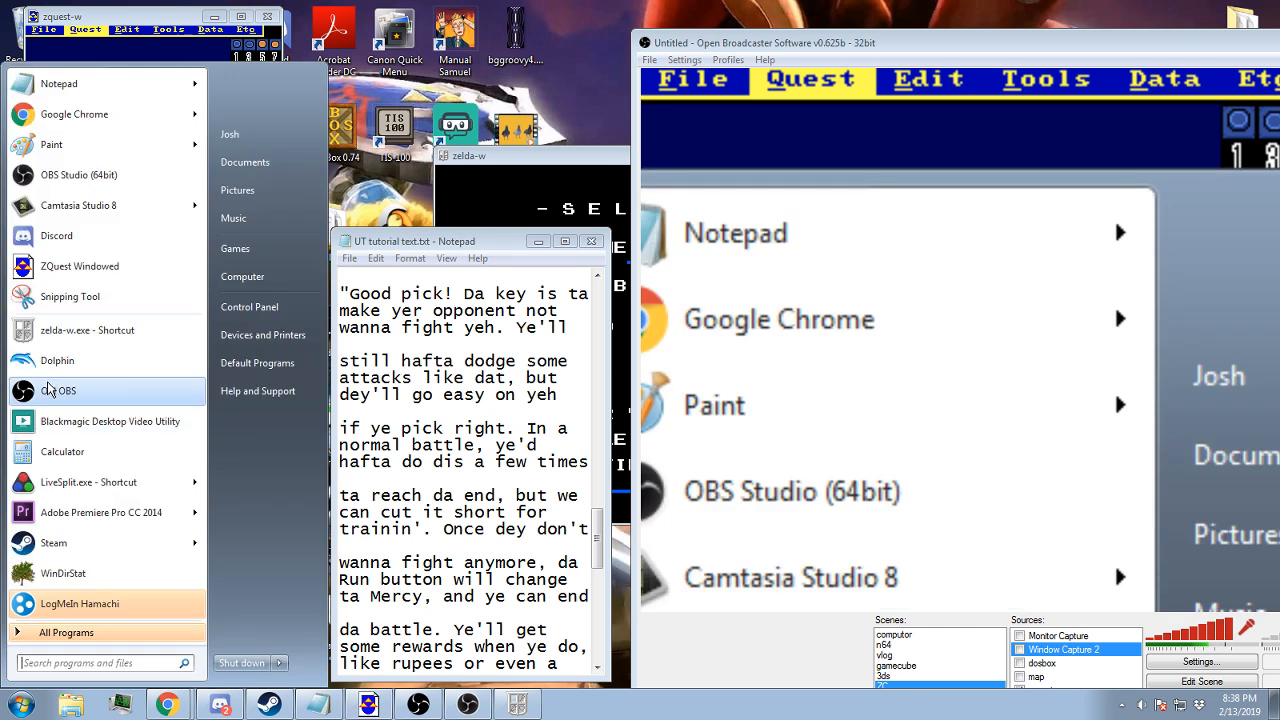
pyautogui.click(60, 451)
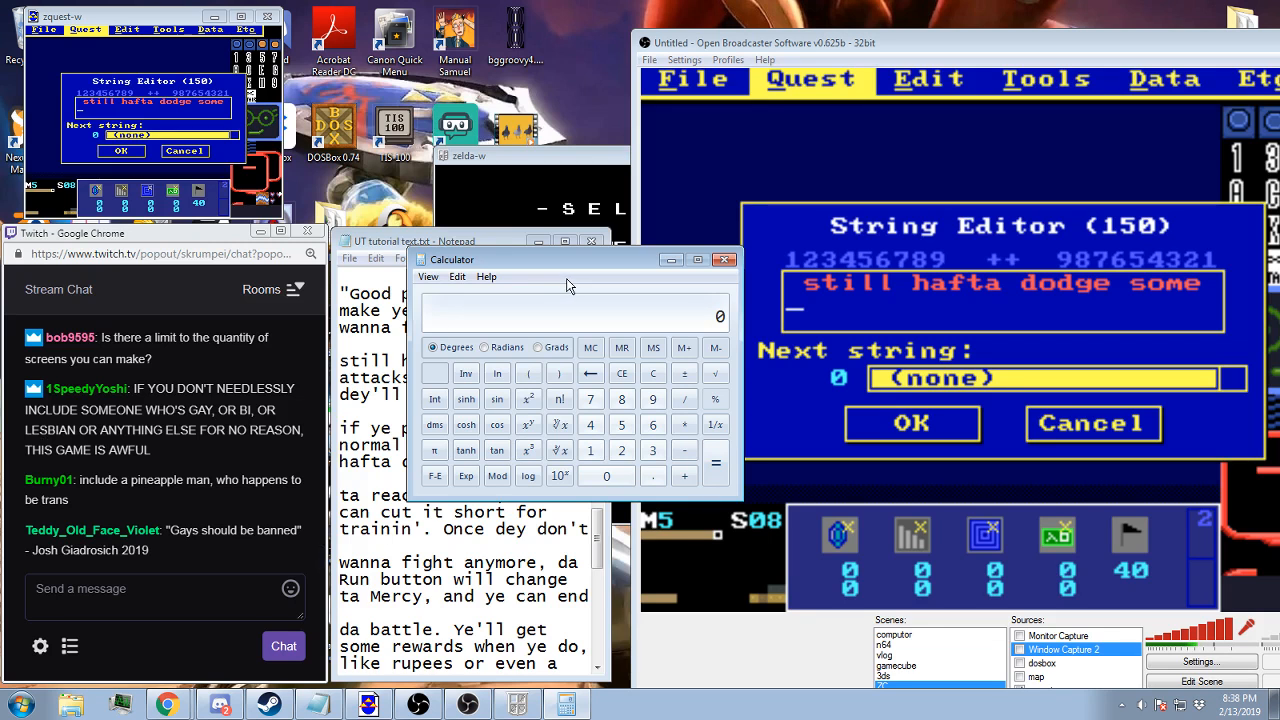
pyautogui.write('12')
pyautogui.write('8')
pyautogui.write('*')
pyautogui.write('255')
pyautogui.press('Return')
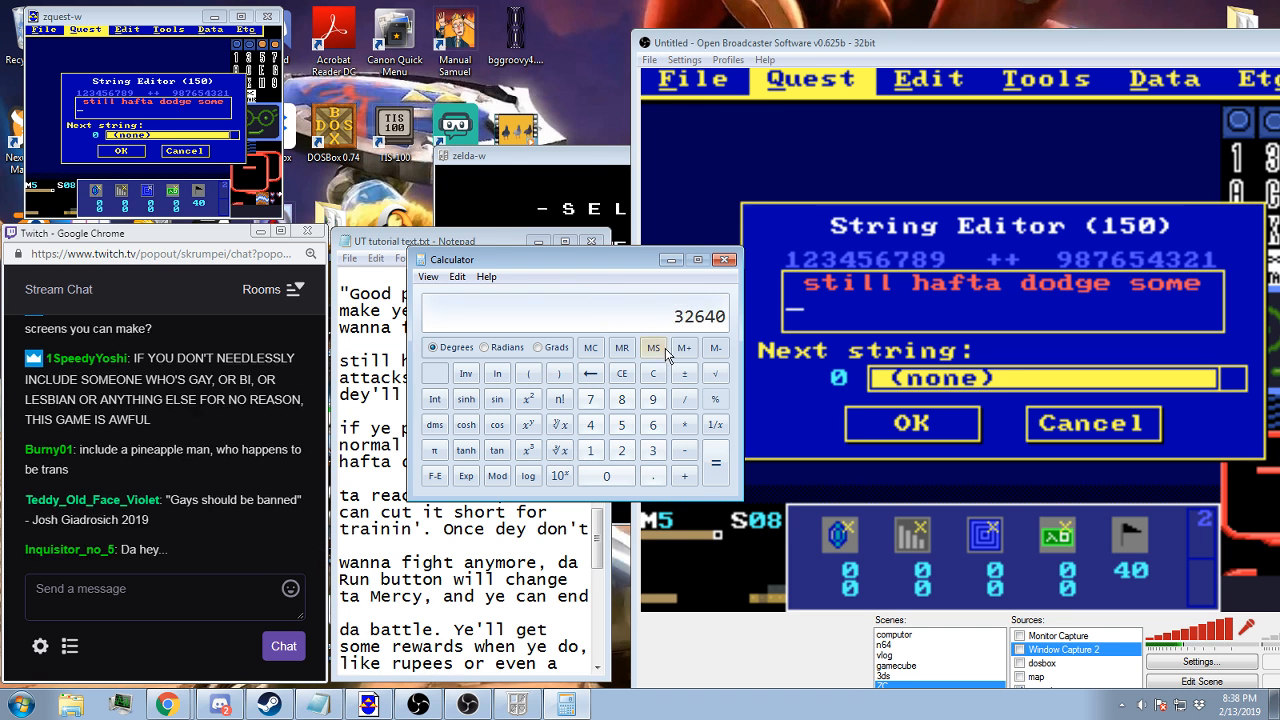
pyautogui.click(651, 376)
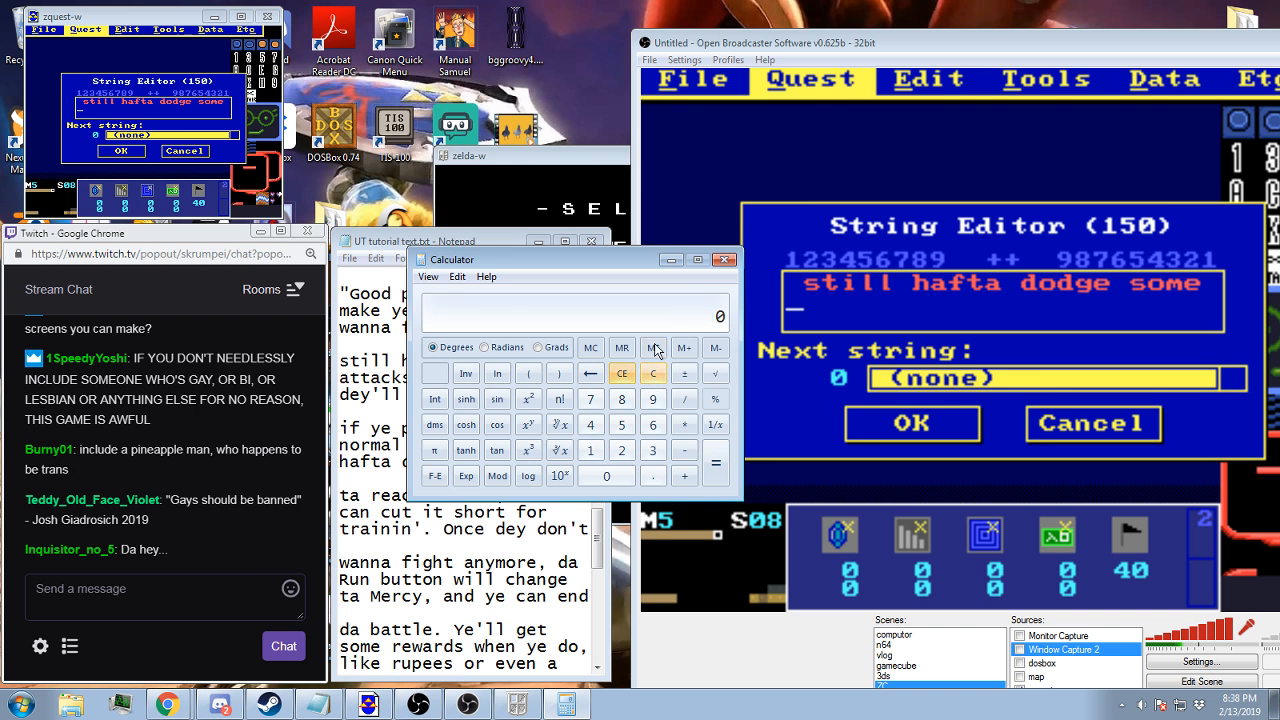
pyautogui.click(725, 259)
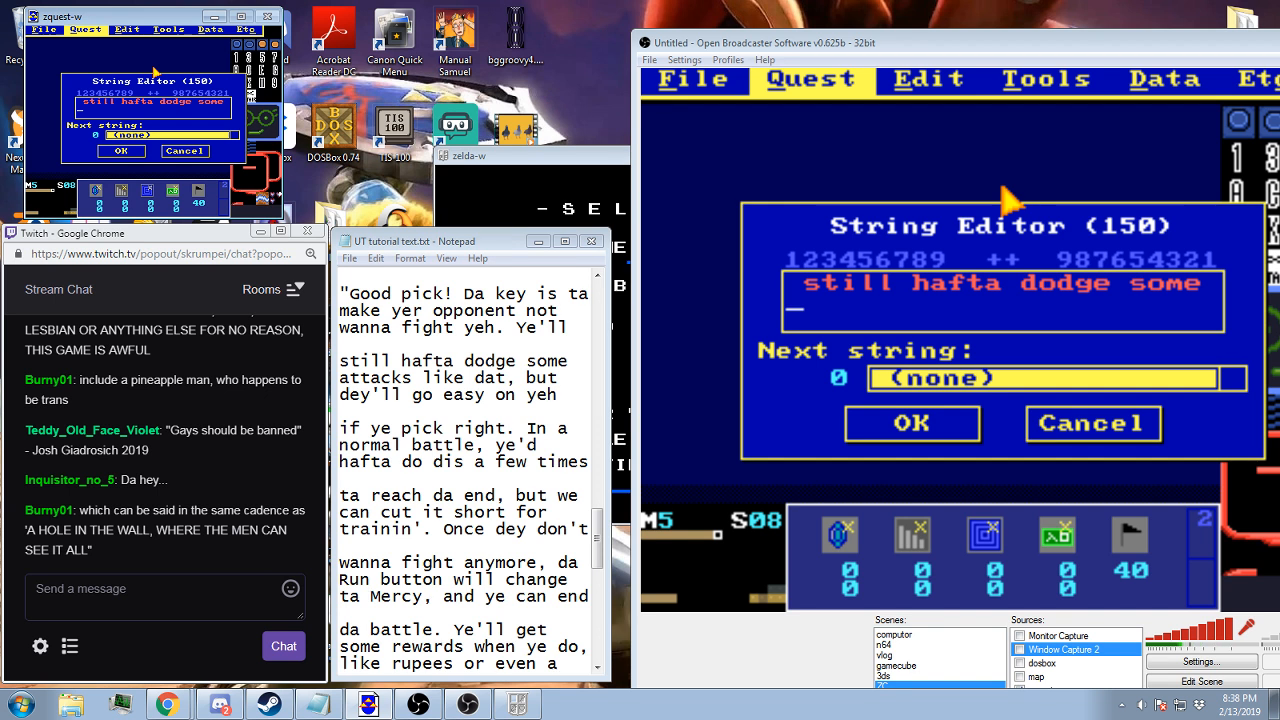
# Add the second line "attacks like dat, but" to string 150, indented by one space
pyautogui.write('attacks like ')
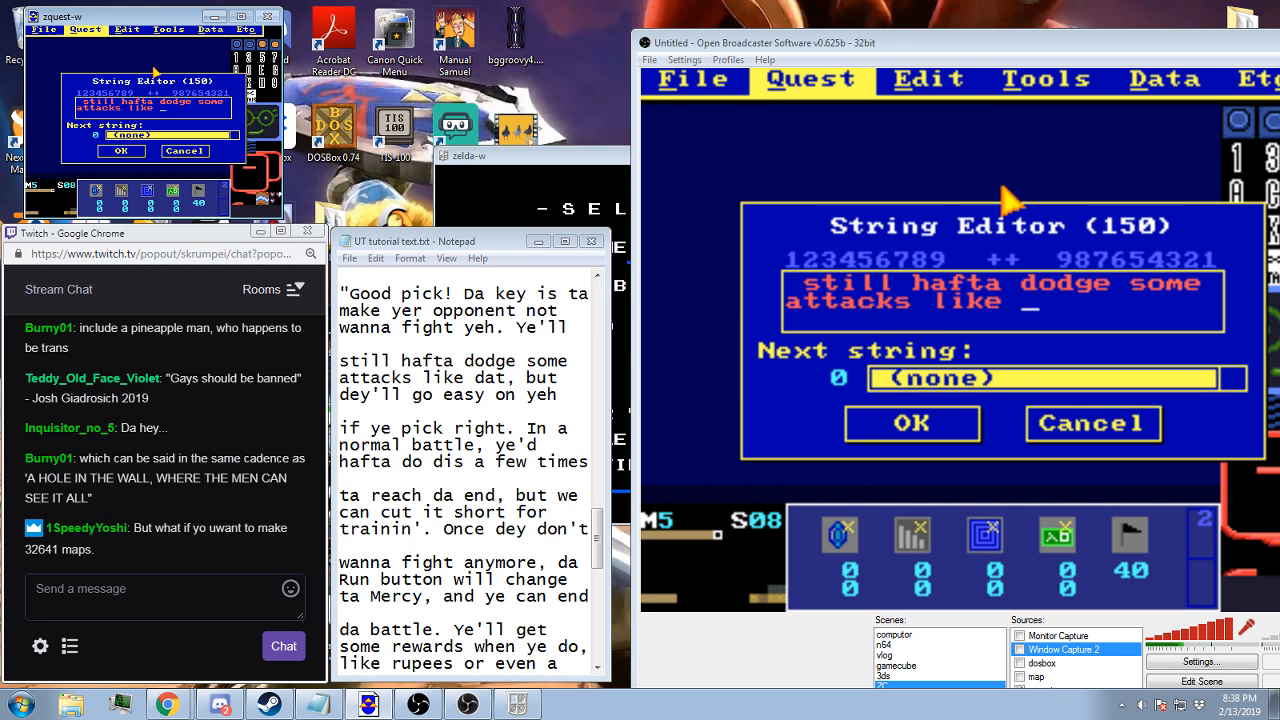
pyautogui.write('day,')
pyautogui.press('BackSpace')
pyautogui.press('BackSpace')
pyautogui.press('BackSpace')
pyautogui.write('y')
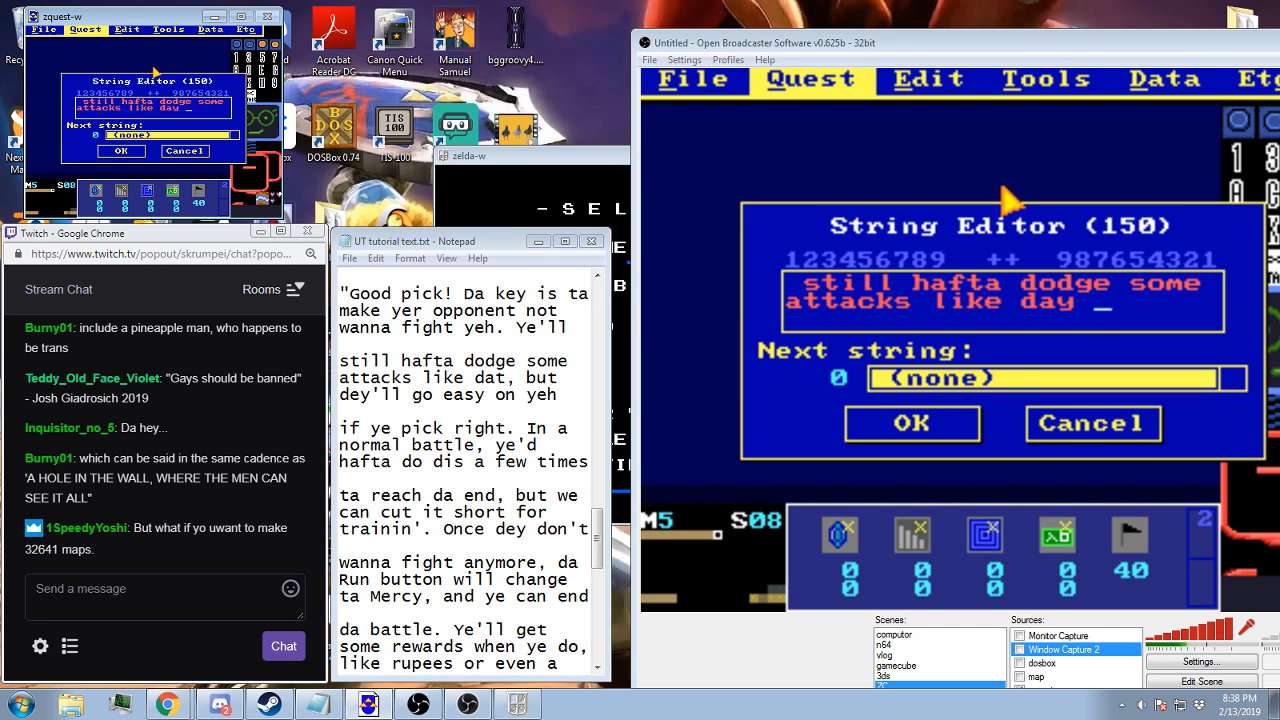
pyautogui.press('BackSpace')
pyautogui.press('BackSpace')
pyautogui.write('t, but')
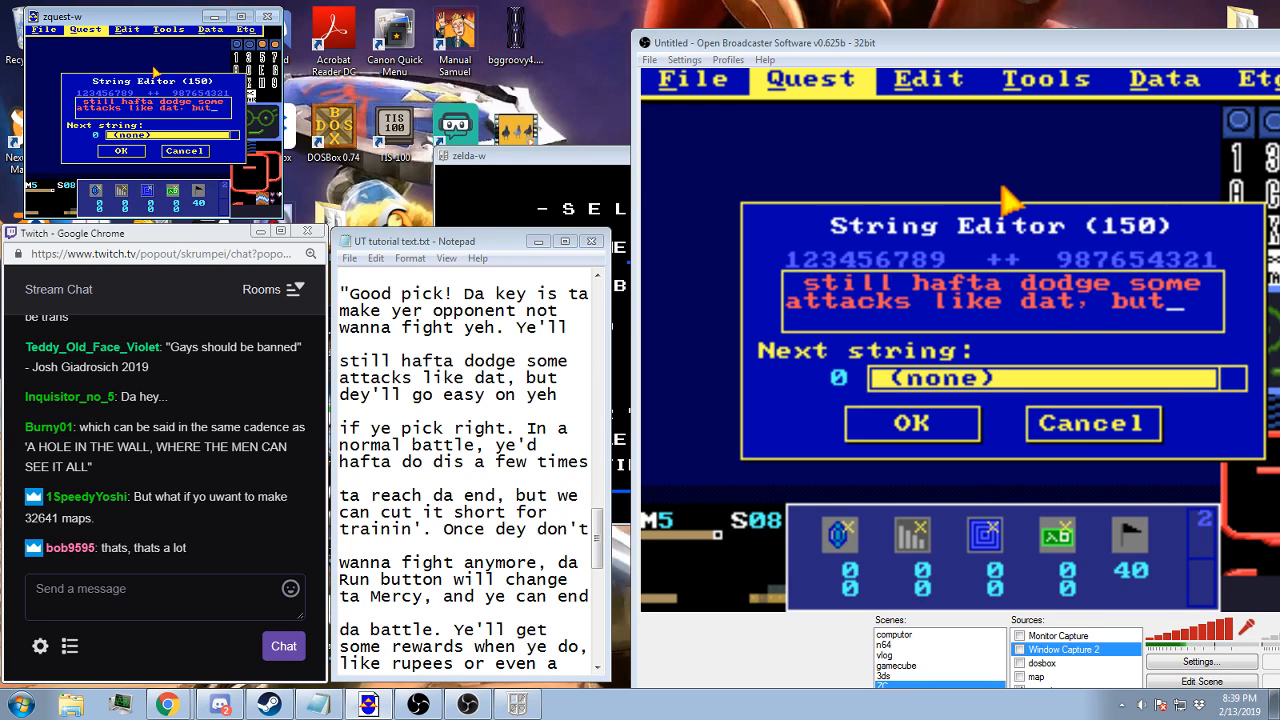
pyautogui.press('Home')
pyautogui.press('End')
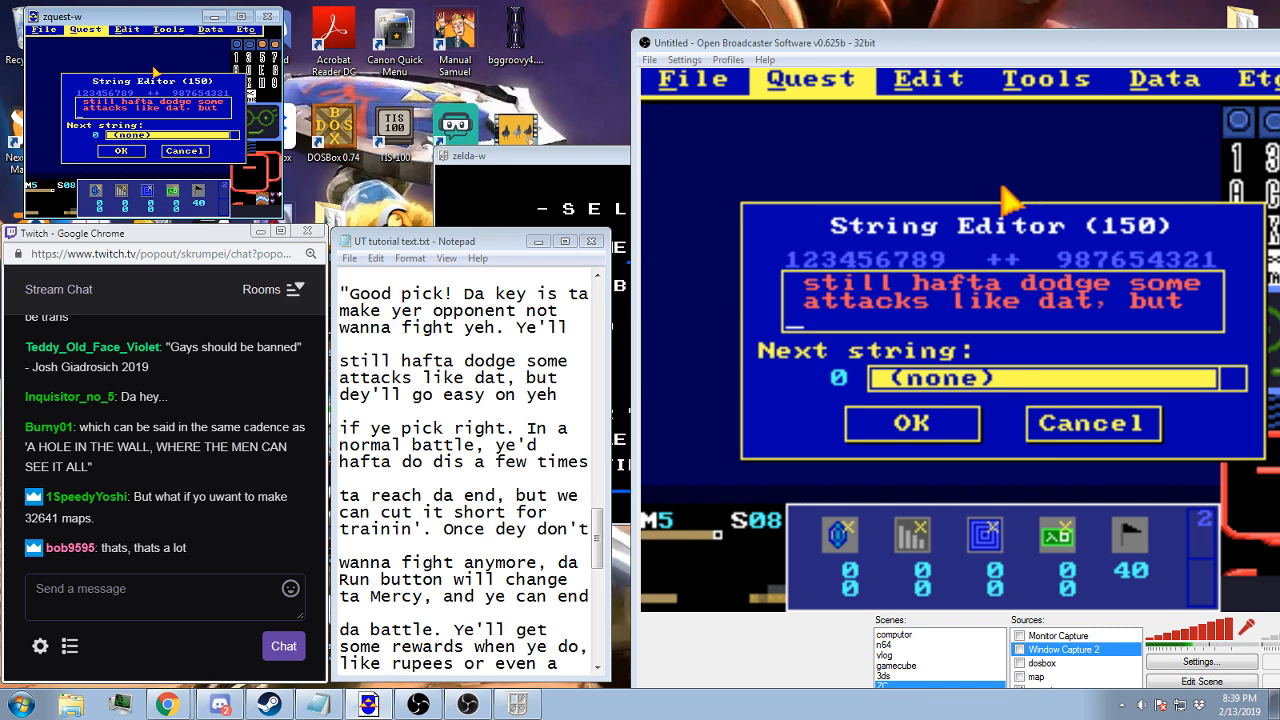
# Add the third line "dey'll go easy on yeh" to string 150, indented by one space, and save the string
pyautogui.write("dey'll go e")
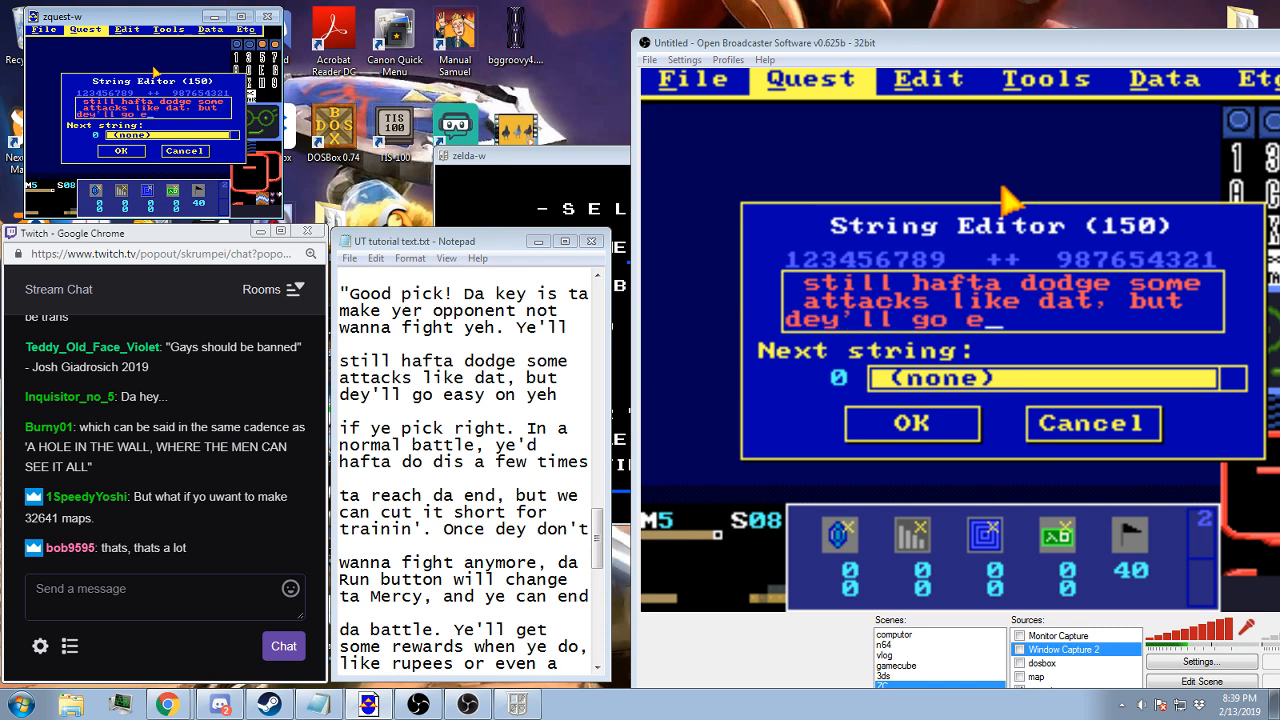
pyautogui.write('asy on yeh')
pyautogui.press('Home')
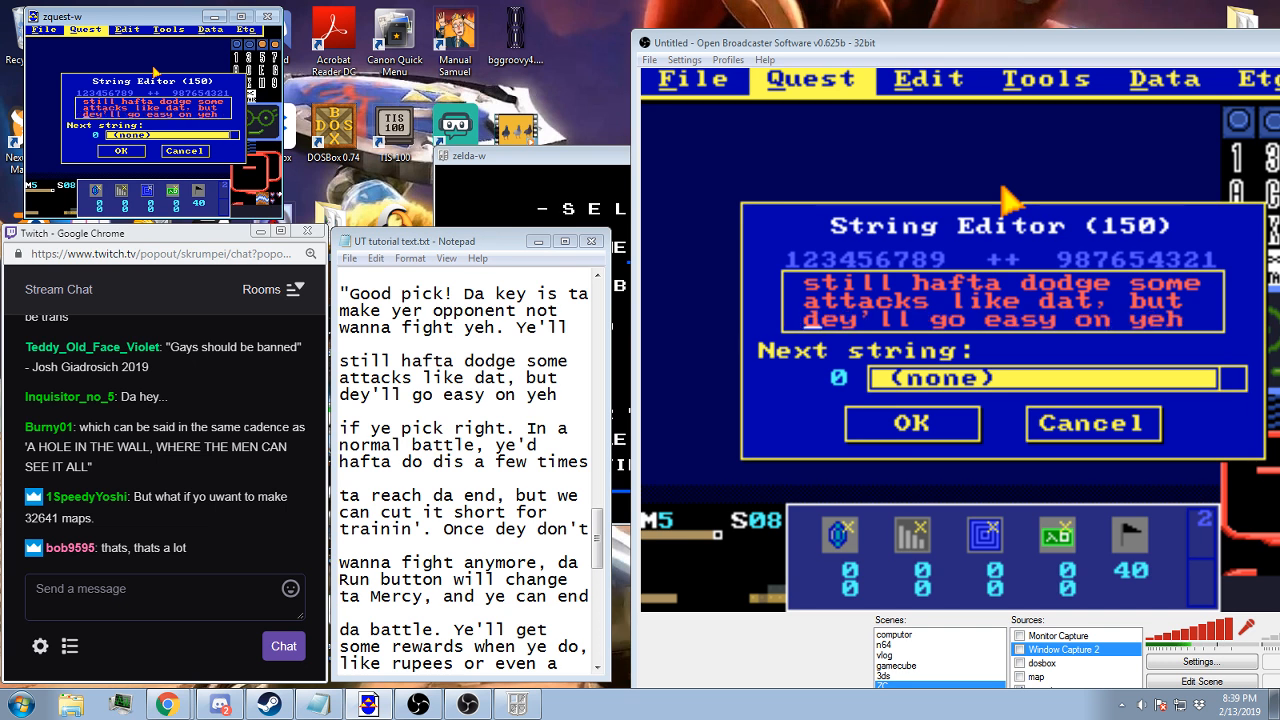
pyautogui.click(124, 152)
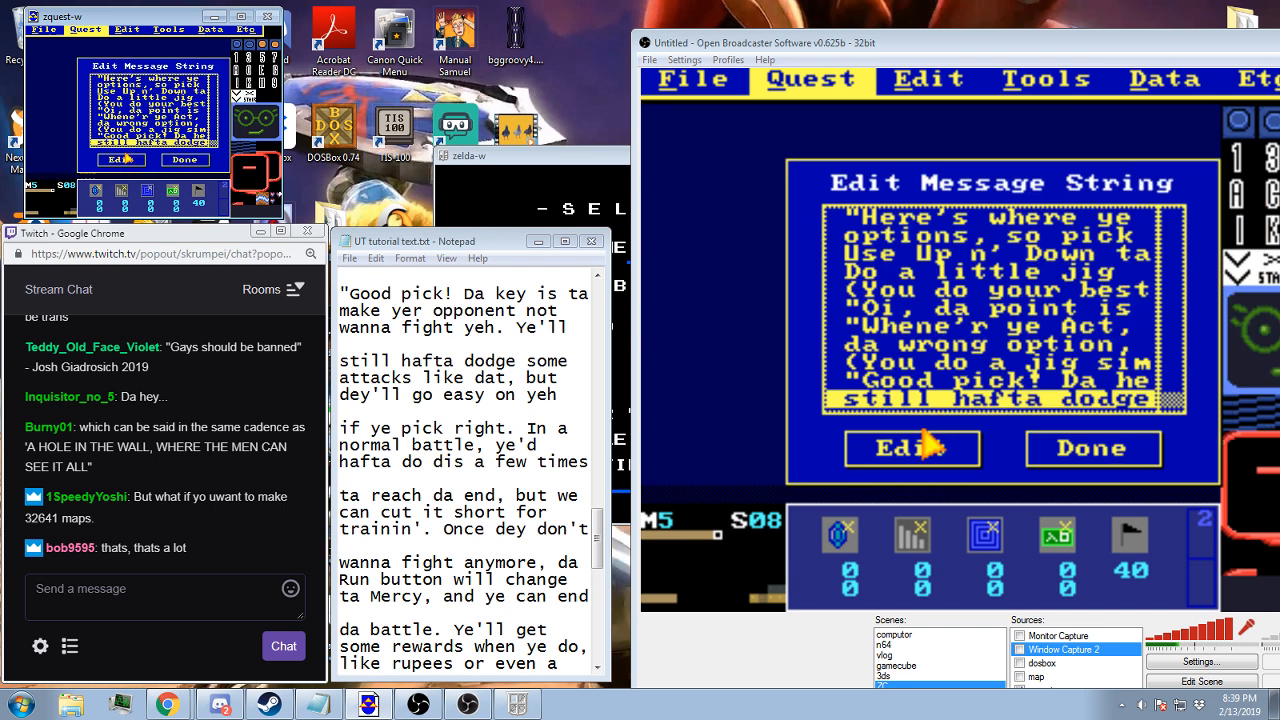
# Set the next string of string 149 to the last entry in the string list and save it
pyautogui.press('Up')
pyautogui.click(979, 386)
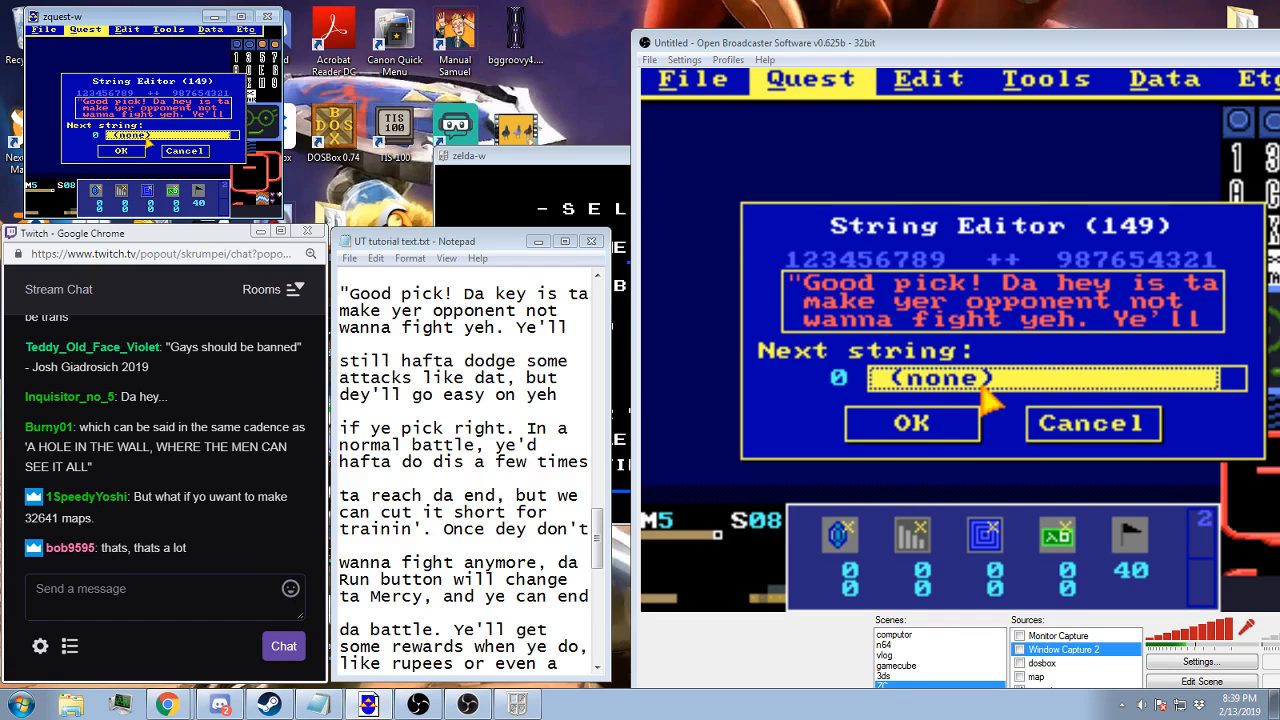
pyautogui.press('End')
pyautogui.click(951, 431)
# Create string 151 with the lines "if ye pick right. In a", indented one space, and "normal battle, ye'd", indented two spaces
pyautogui.press('Down')
pyautogui.press('Down')
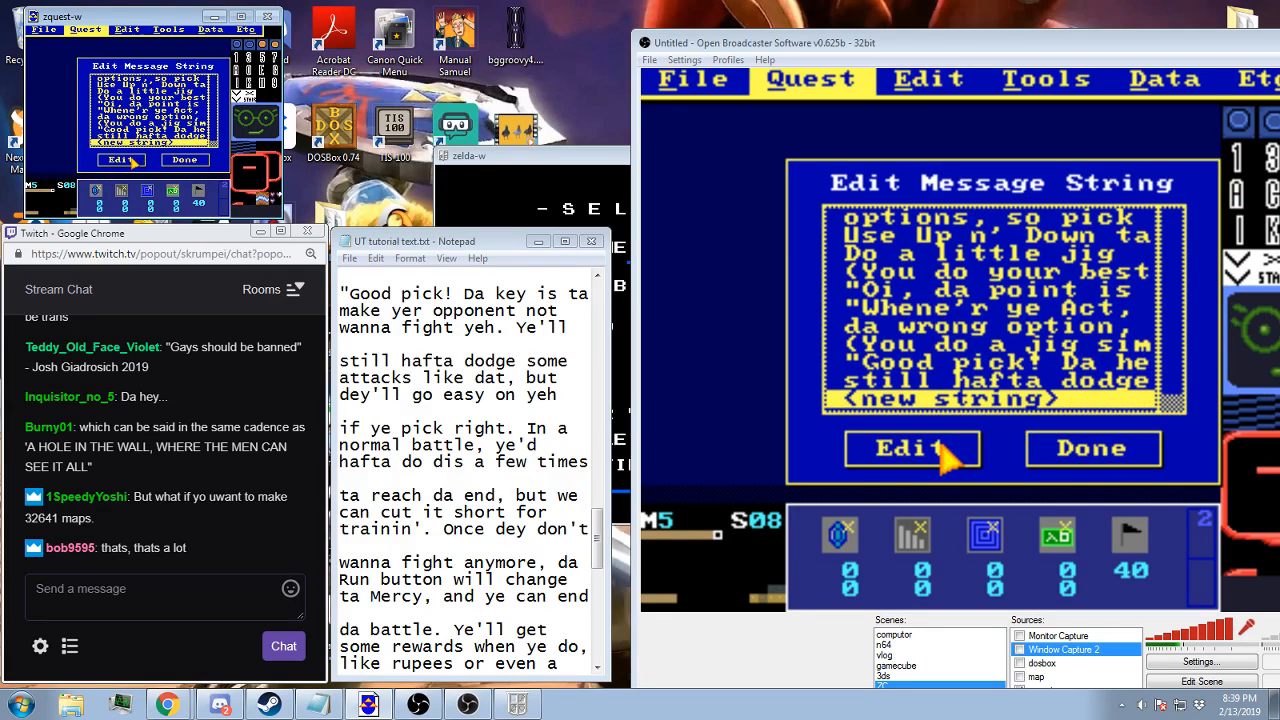
pyautogui.click(912, 449)
pyautogui.write('if ye')
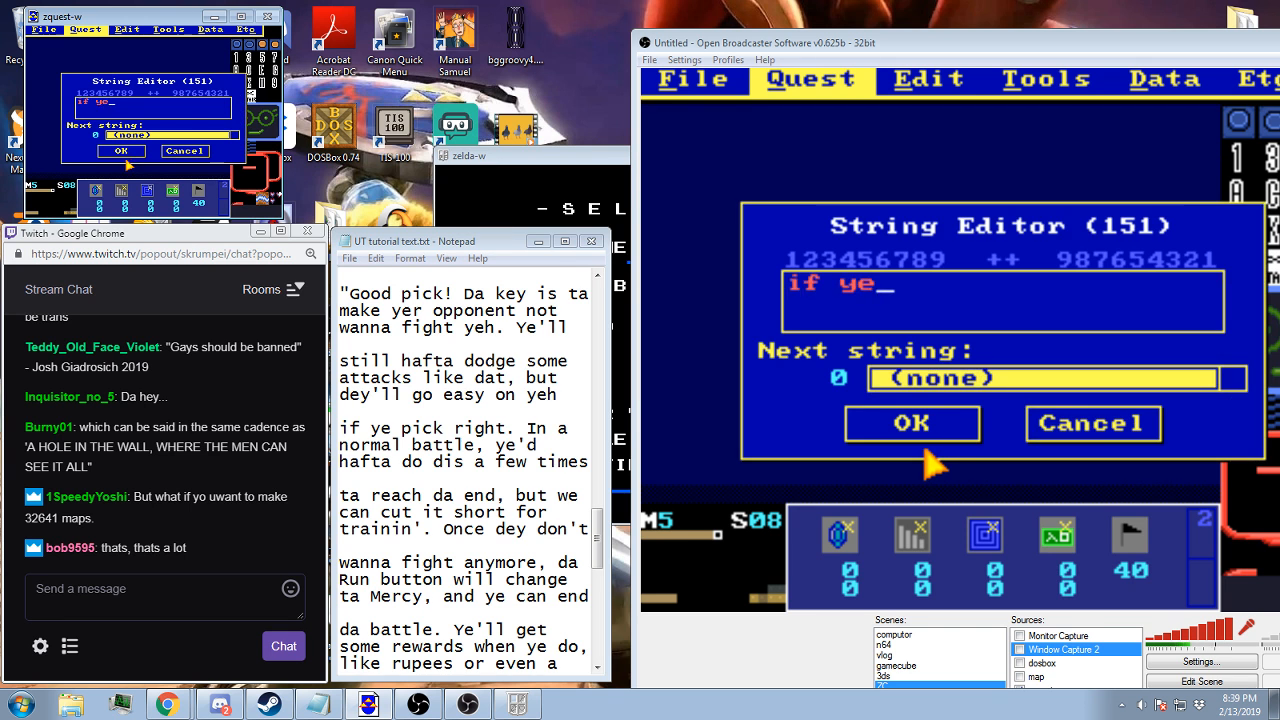
pyautogui.write(' pick righ')
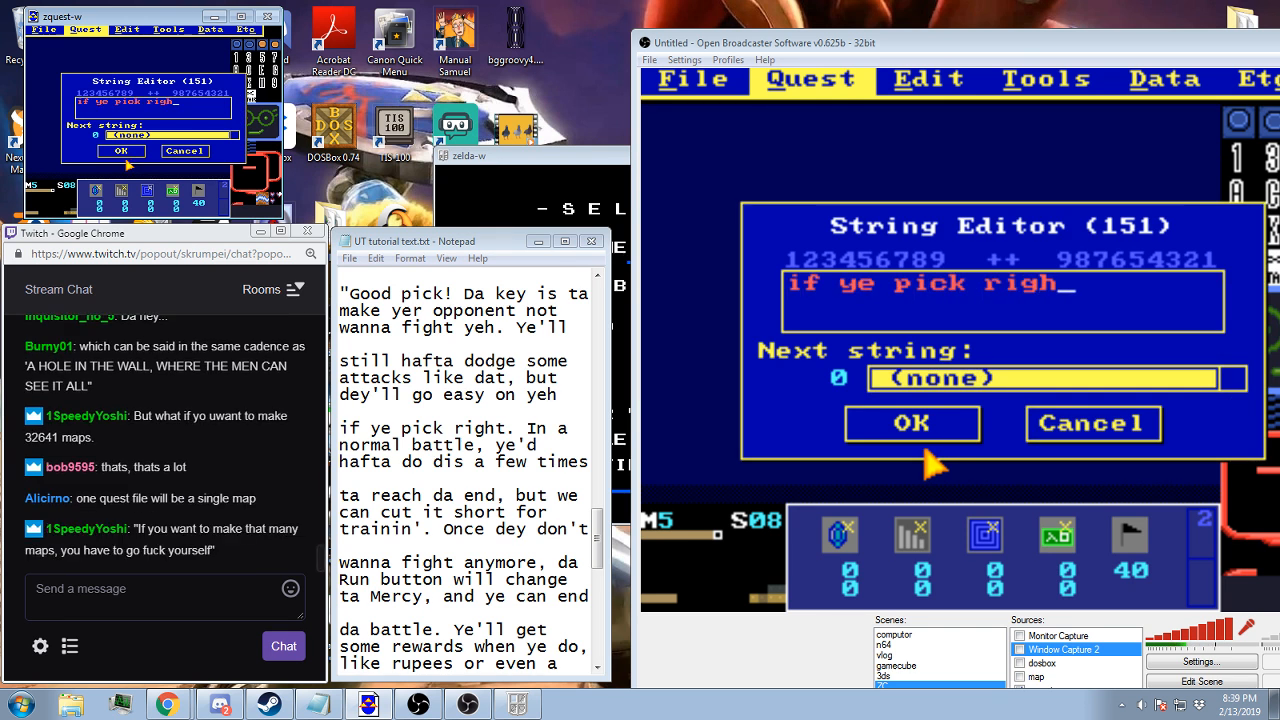
pyautogui.write('t. In a')
pyautogui.press('Home')
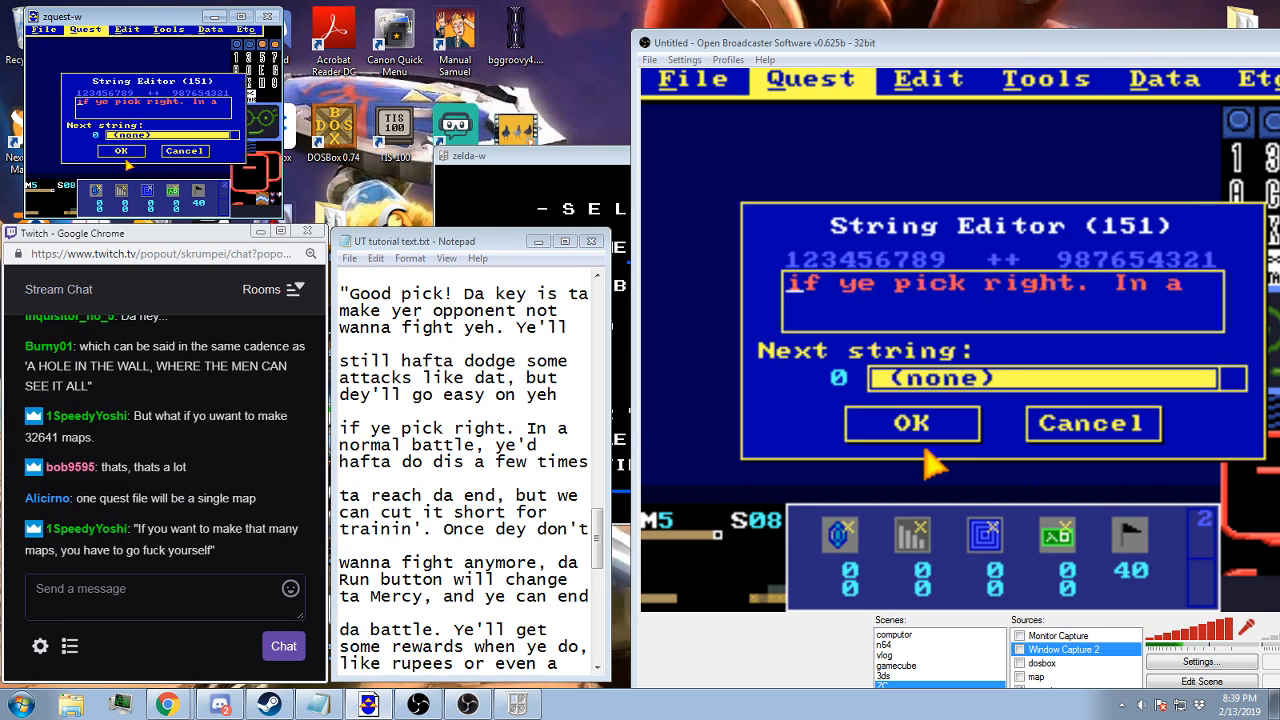
pyautogui.press('End')
pyautogui.write('normal bat')
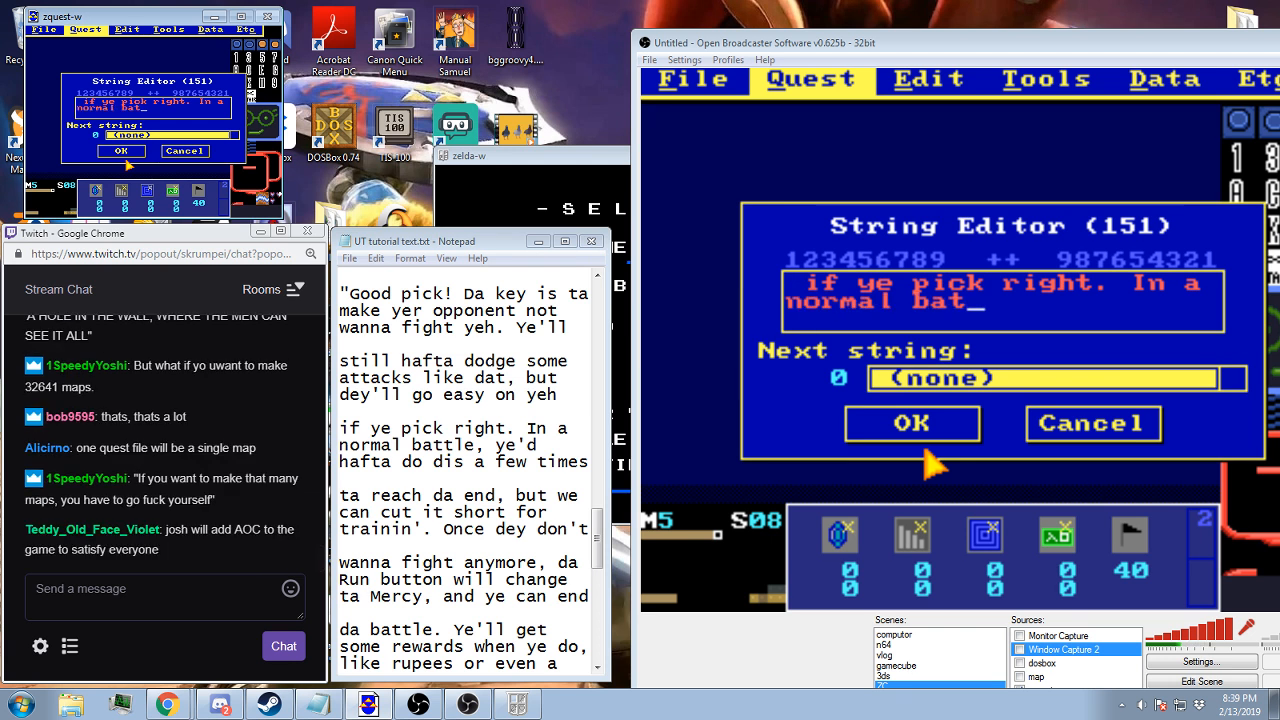
pyautogui.write("tle, ye'd")
pyautogui.press('Home')
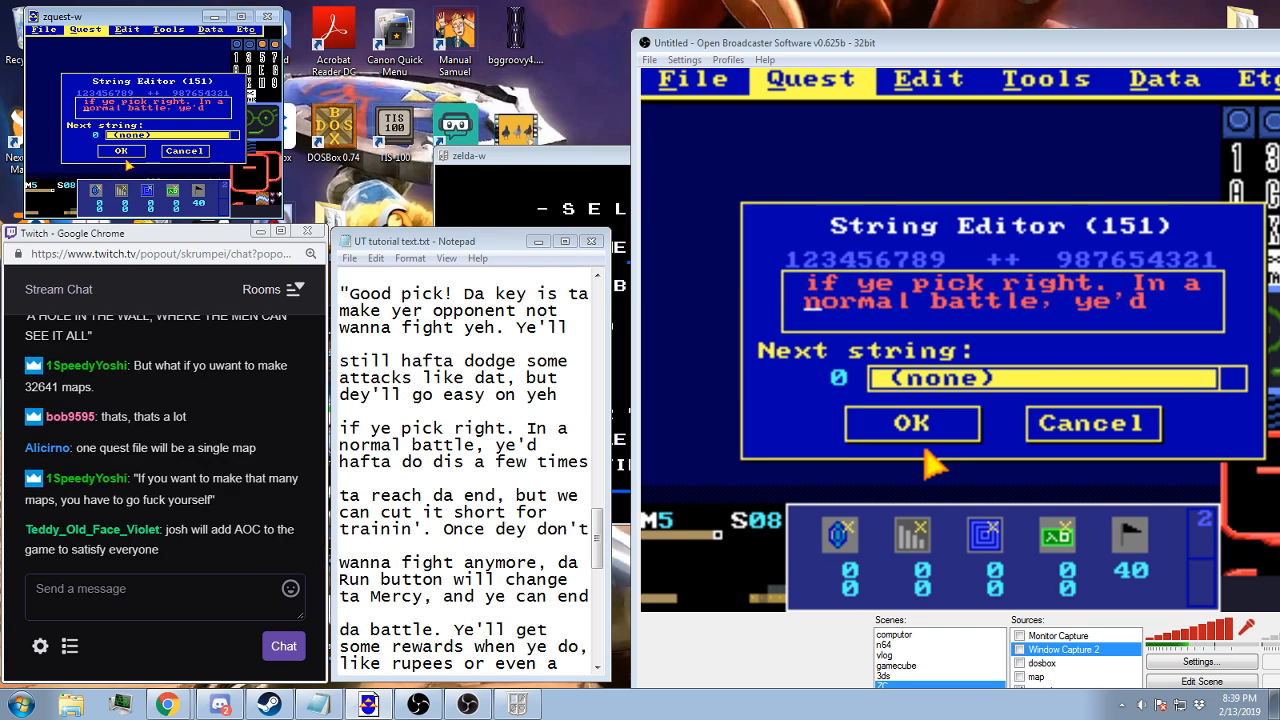
pyautogui.press('End')
# Add the third line "hafta do dis a few times" to string 151 and save the string
pyautogui.write('h')
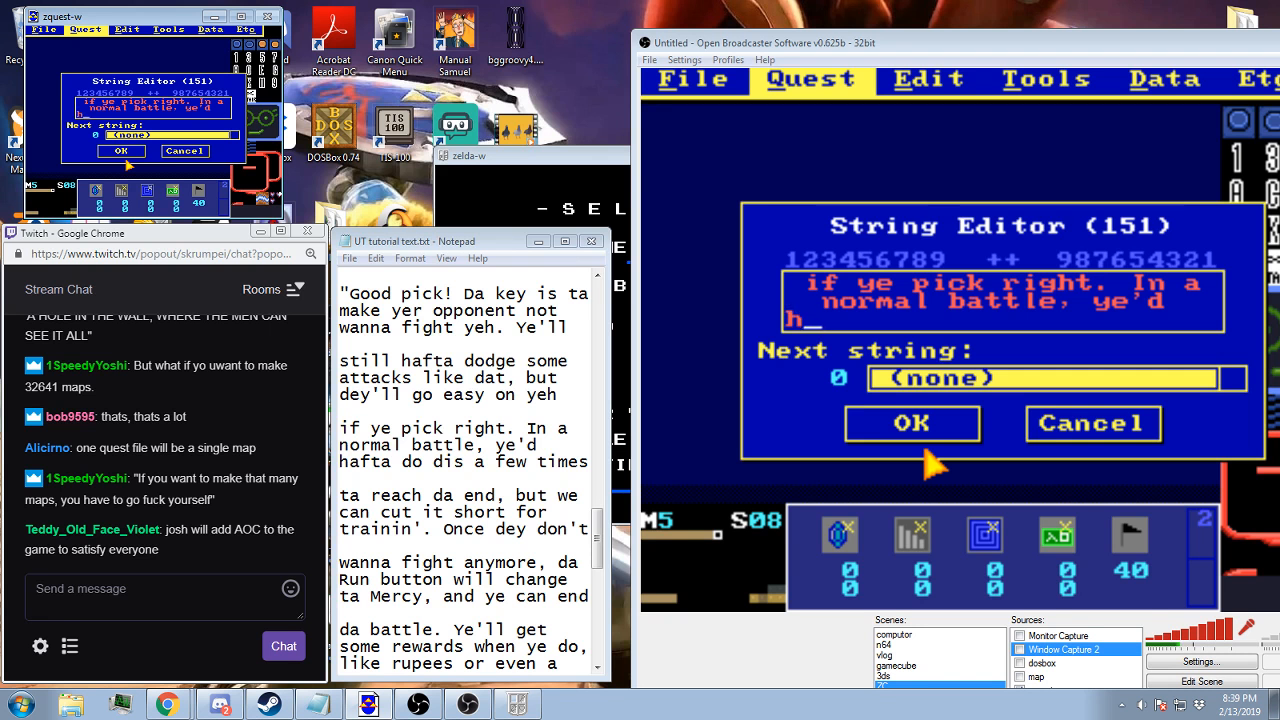
pyautogui.write('afta do t')
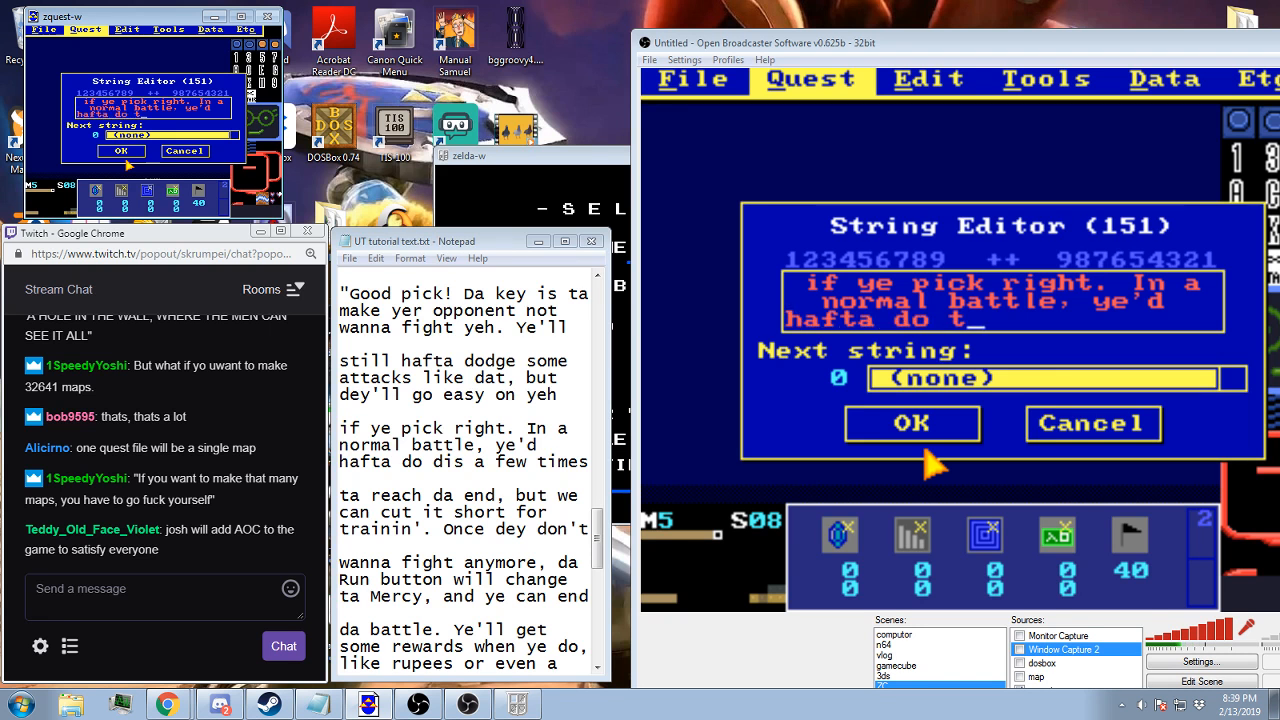
pyautogui.press('BackSpace')
pyautogui.write('dis a few ')
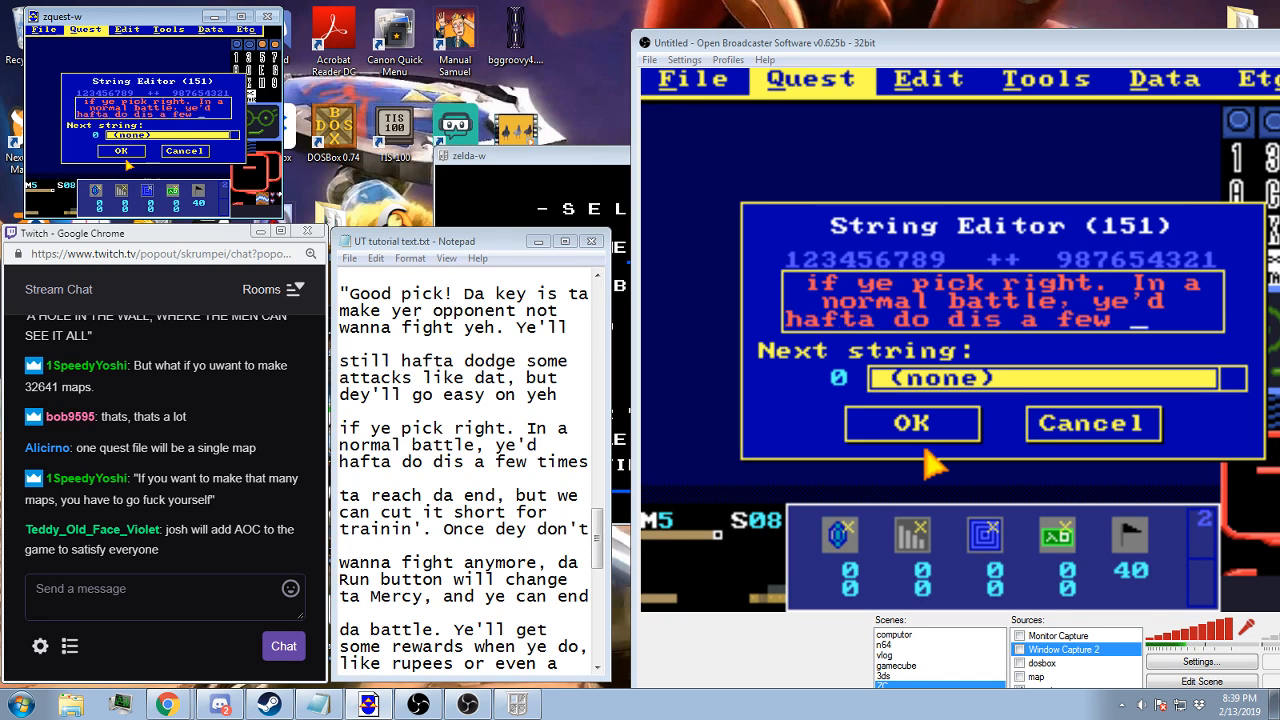
pyautogui.write('times')
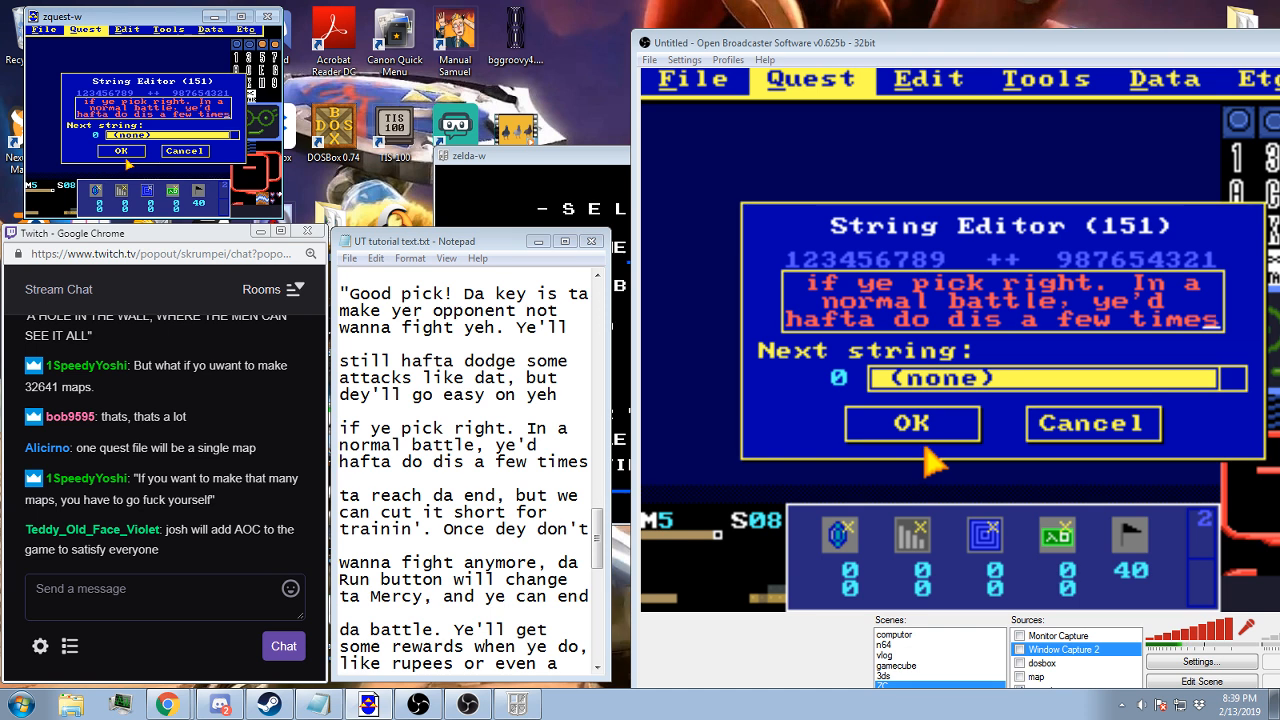
pyautogui.click(920, 440)
# Set the next string of string 150 to the newly added "if ye pick right" string and save it
pyautogui.press('Up')
pyautogui.click(915, 450)
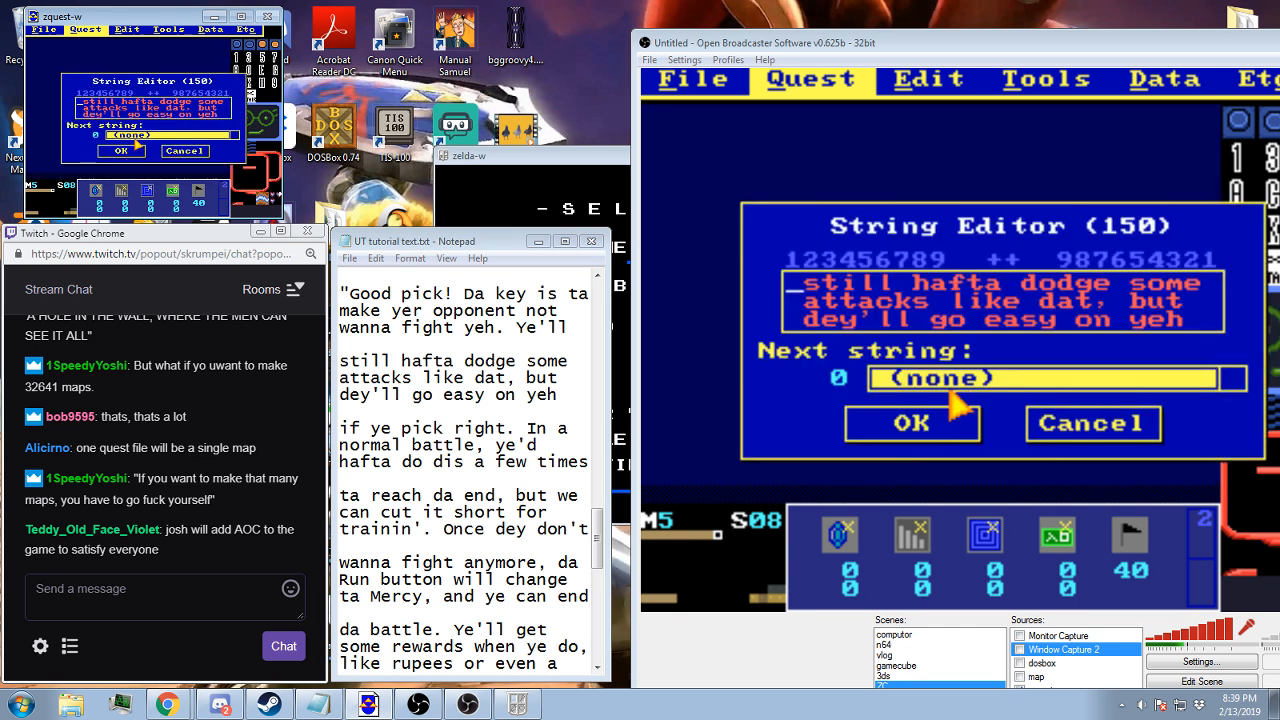
pyautogui.click(955, 380)
pyautogui.click(915, 423)
# Create string 152 with the lines "ta reach da end, but we" and "can cut it short for", indenting the second by two spaces
pyautogui.press('Down')
pyautogui.press('Down')
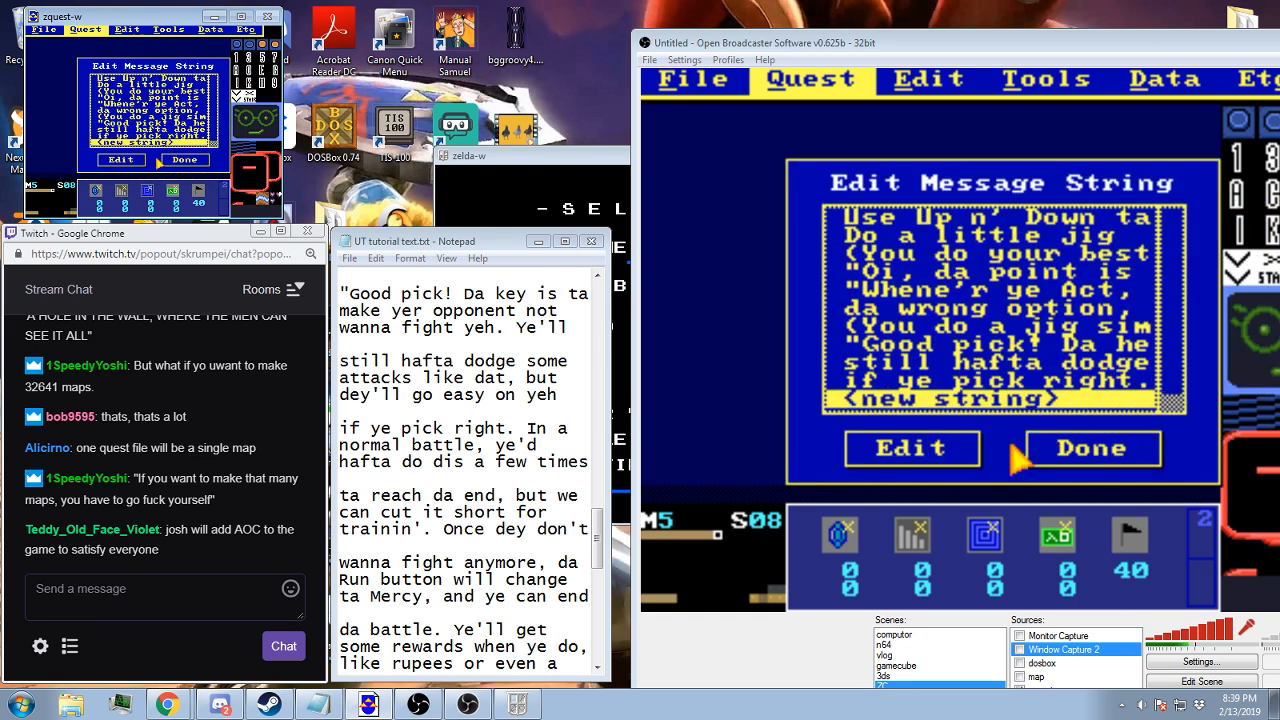
pyautogui.click(915, 458)
pyautogui.write('ta ')
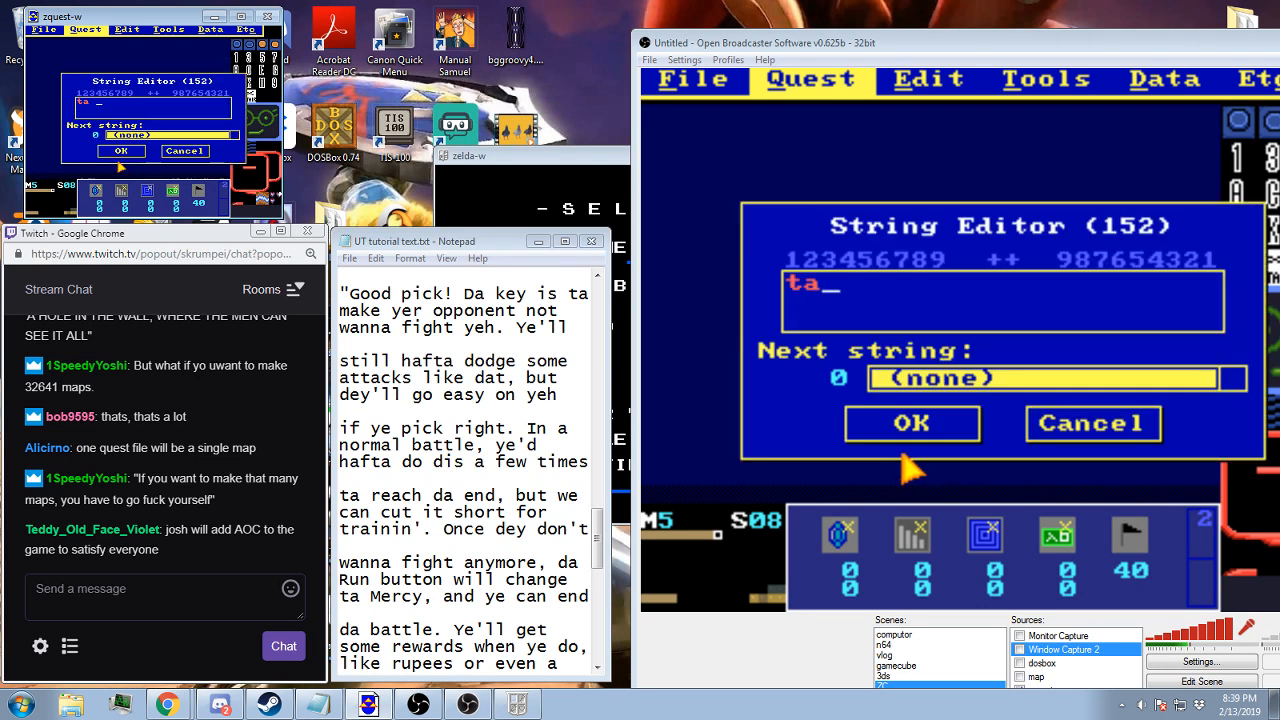
pyautogui.write('reach da end, but we')
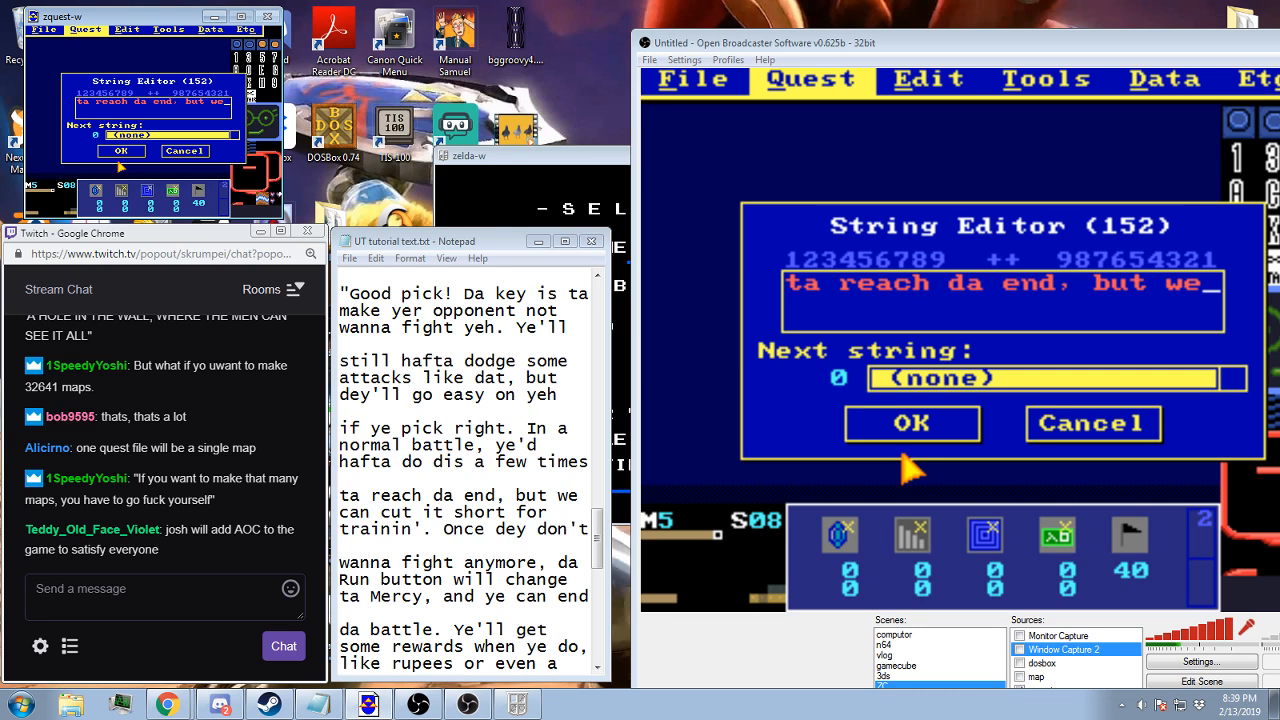
pyautogui.write(' can cut it shor')
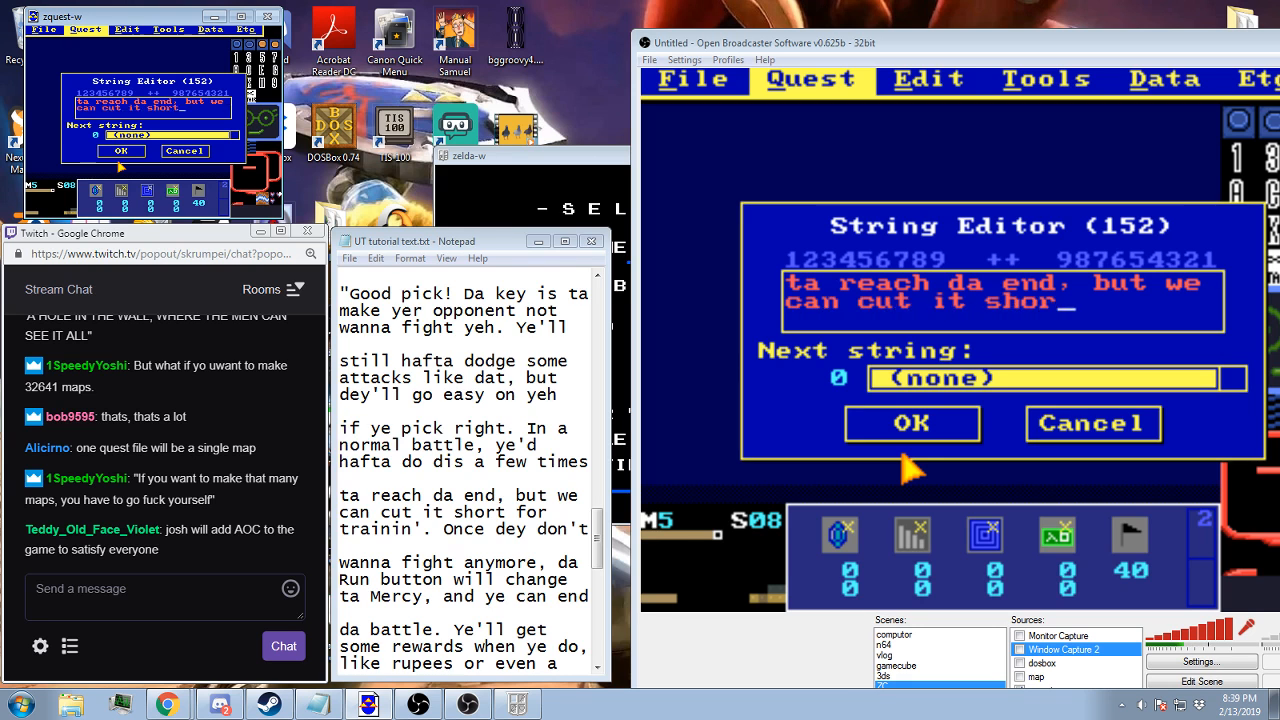
pyautogui.write('t for')
pyautogui.press('Home')
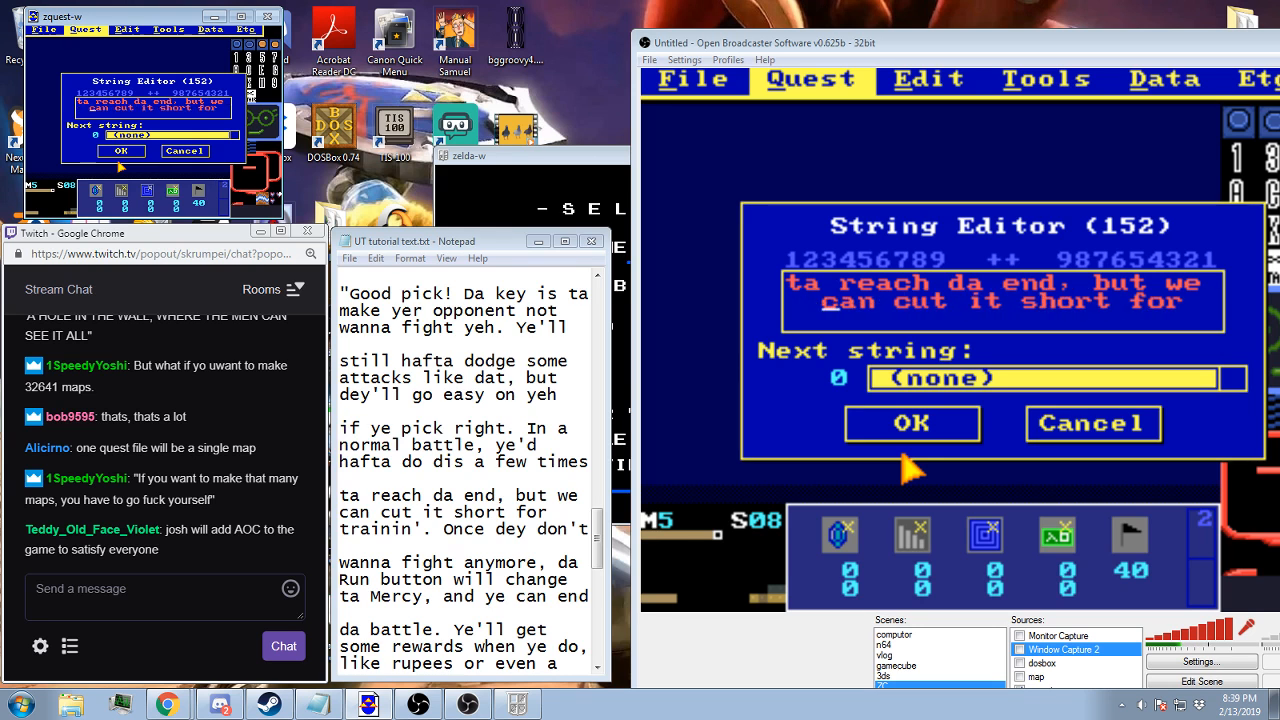
pyautogui.press('End')
# Add the third line "trainin'. Once dey don't" to string 152 and save the string
pyautogui.write('traini')
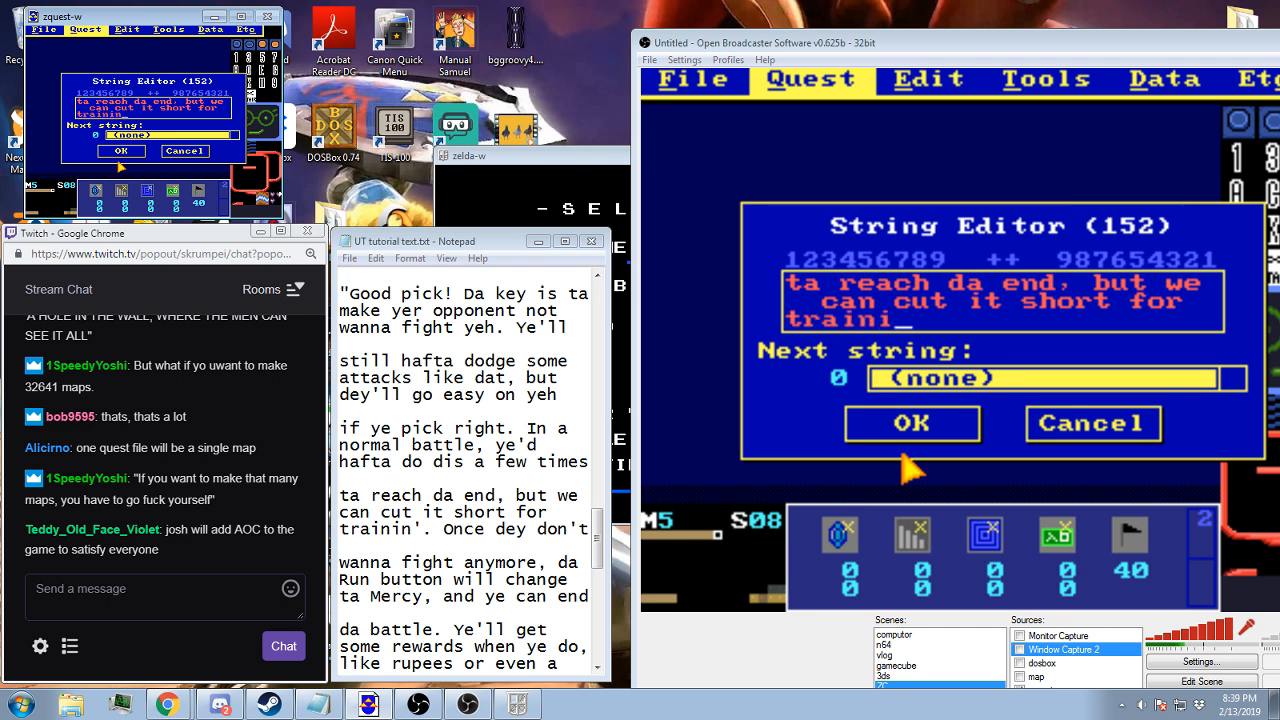
pyautogui.write("n'. Once ")
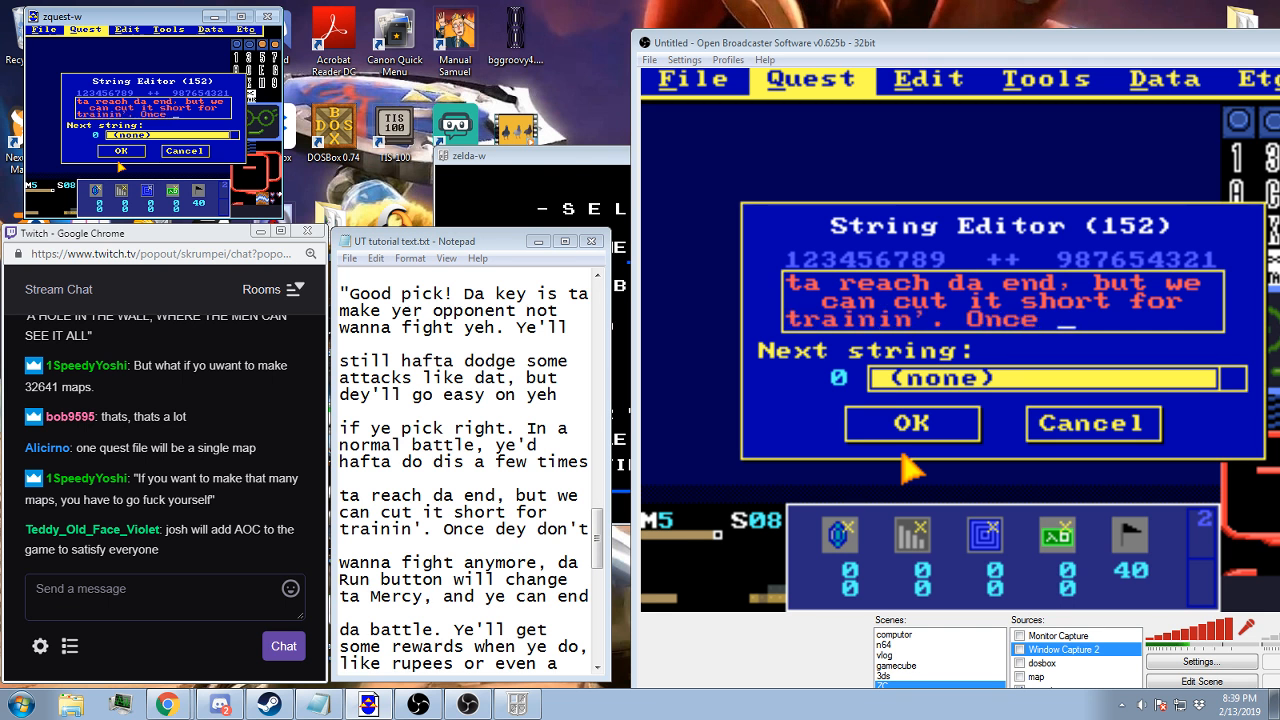
pyautogui.write("dey don't")
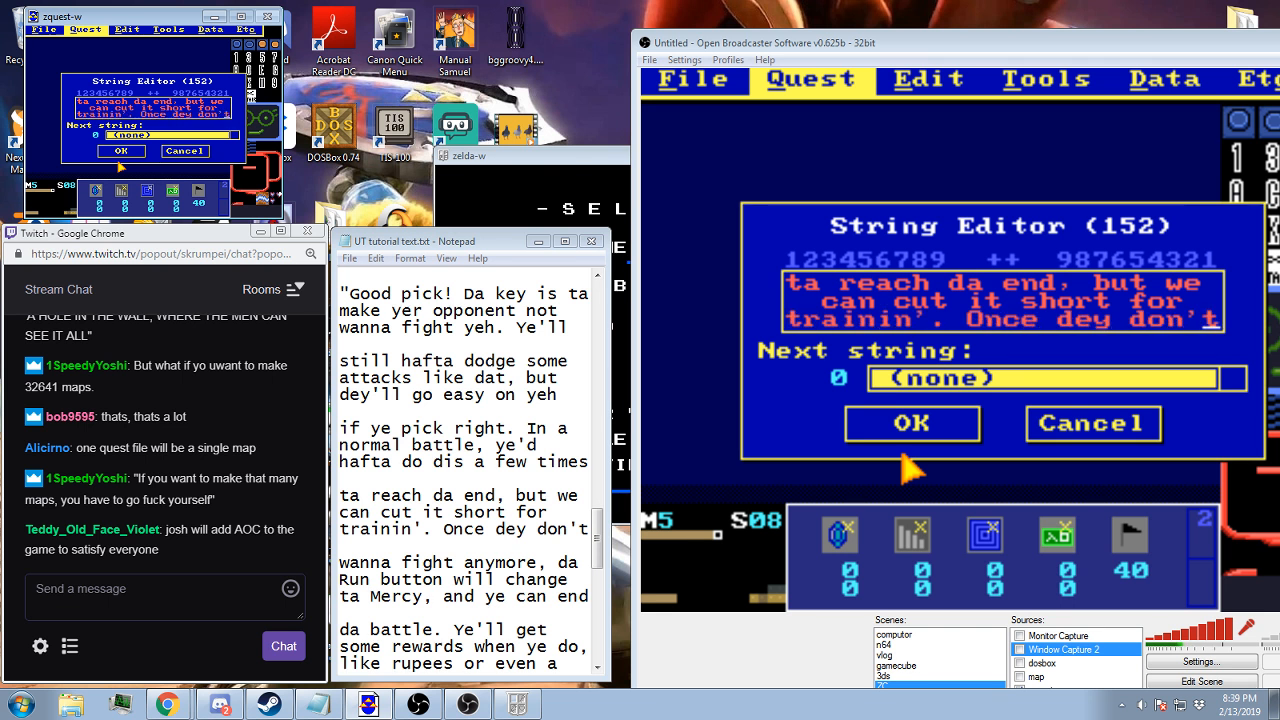
pyautogui.click(912, 428)
# Set the next string of string 151 to the newly added "ta reach da end" string and save it
pyautogui.press('Up')
pyautogui.click(912, 447)
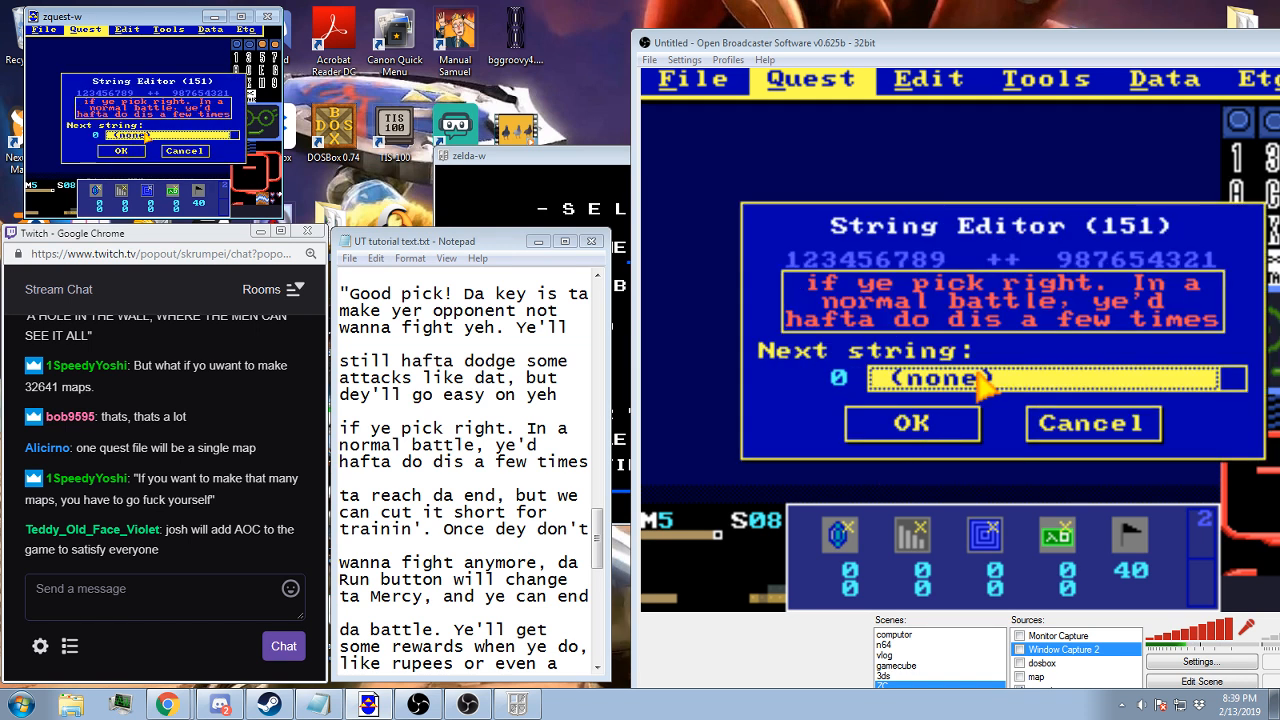
pyautogui.click(912, 423)
# Create string 153 with the lines "wanna fight anymore, da" and "Run button will change", indenting the second by one space
pyautogui.press('Down')
pyautogui.press('Down')
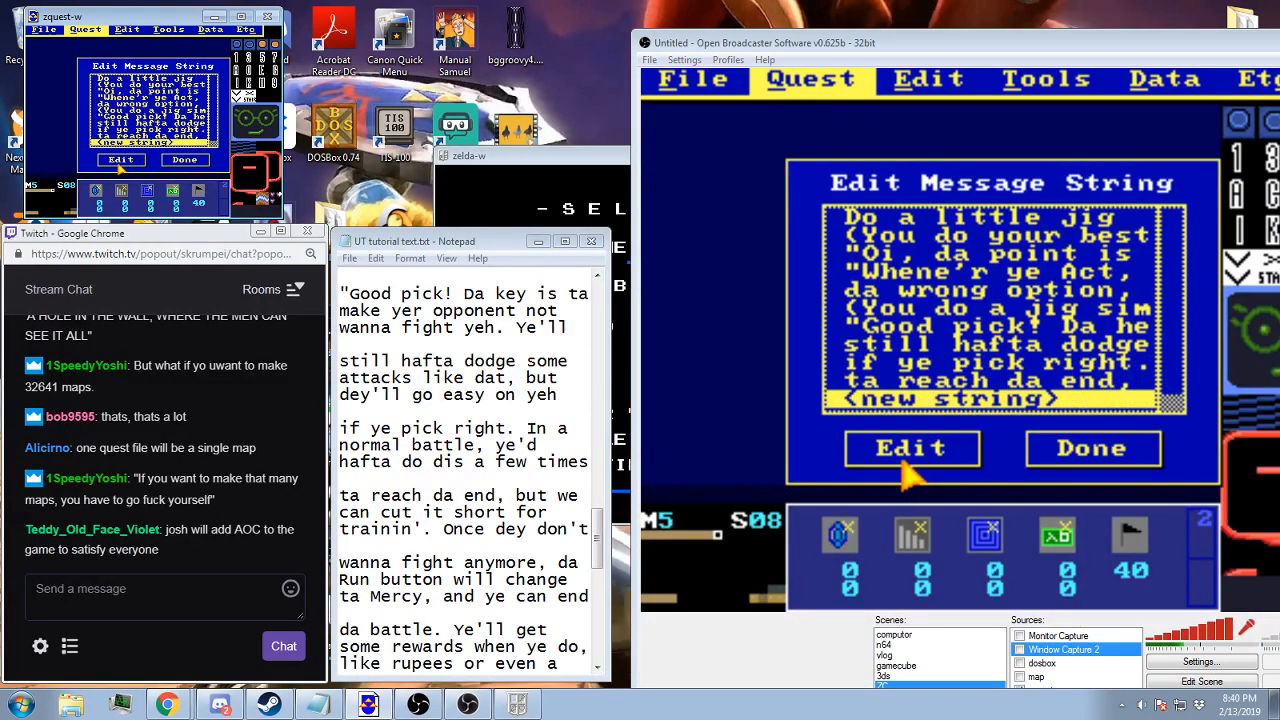
pyautogui.click(901, 460)
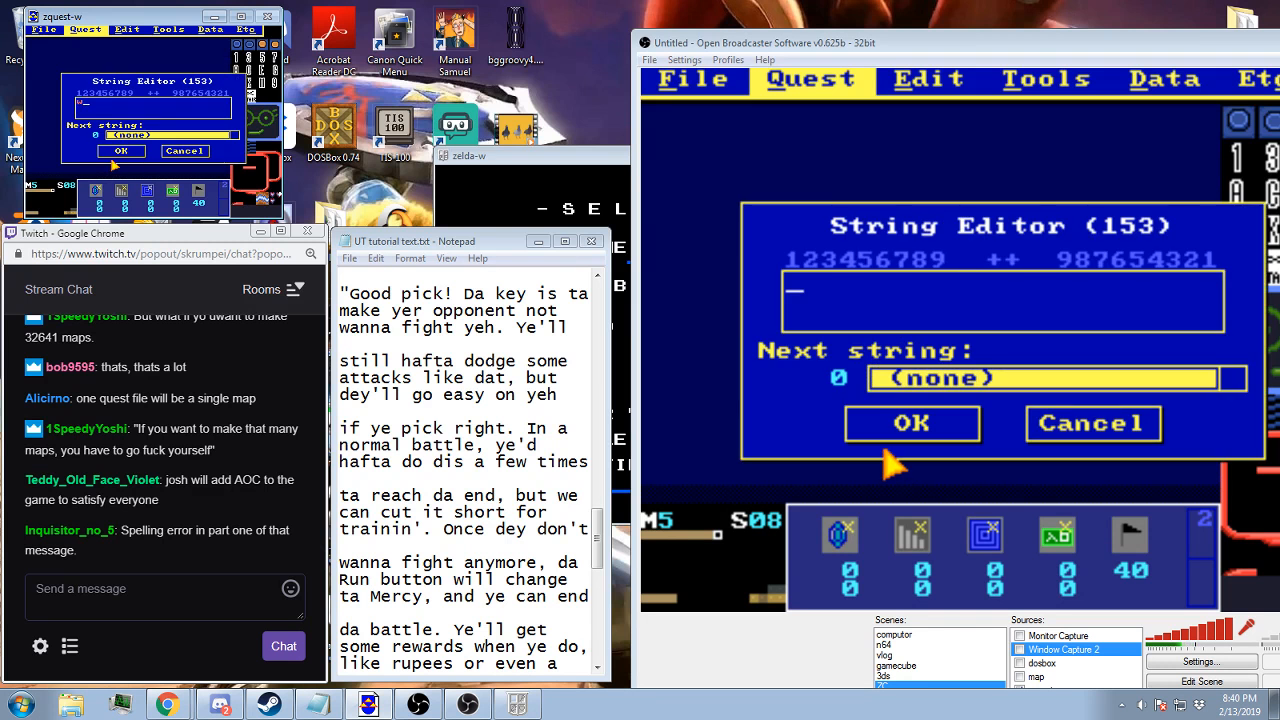
pyautogui.write('wanna')
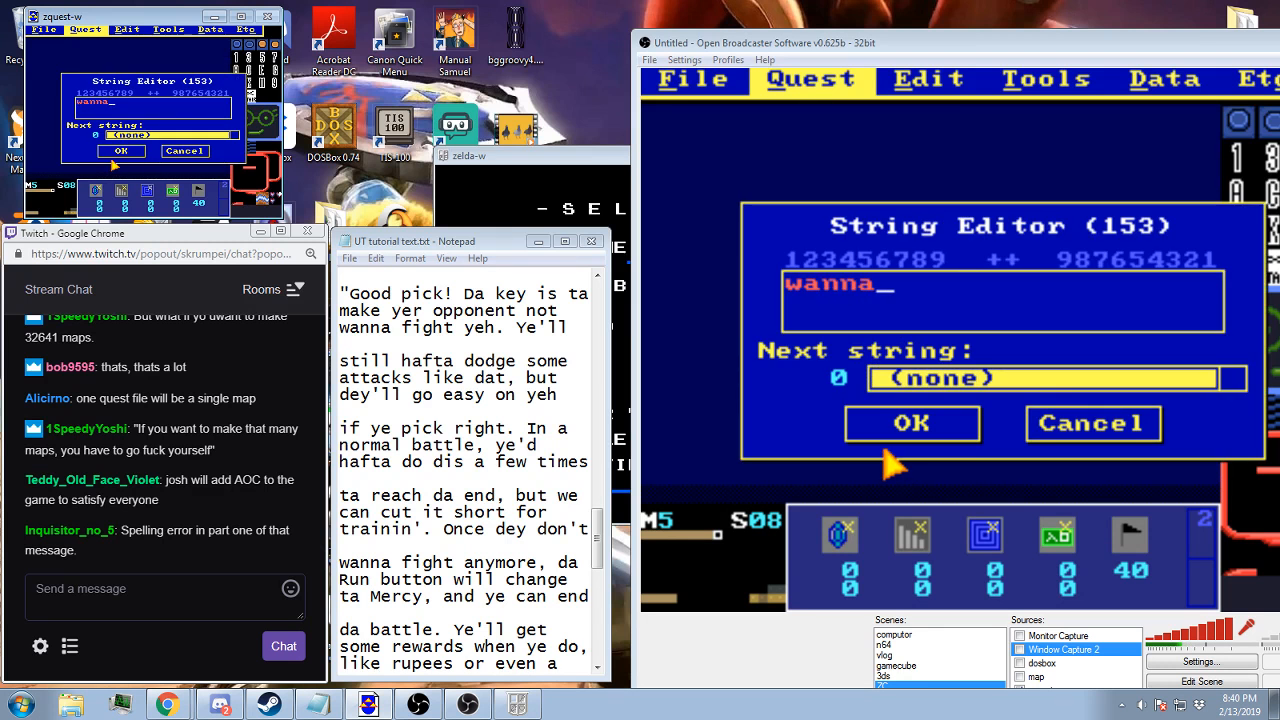
pyautogui.write(' fight anymore, ')
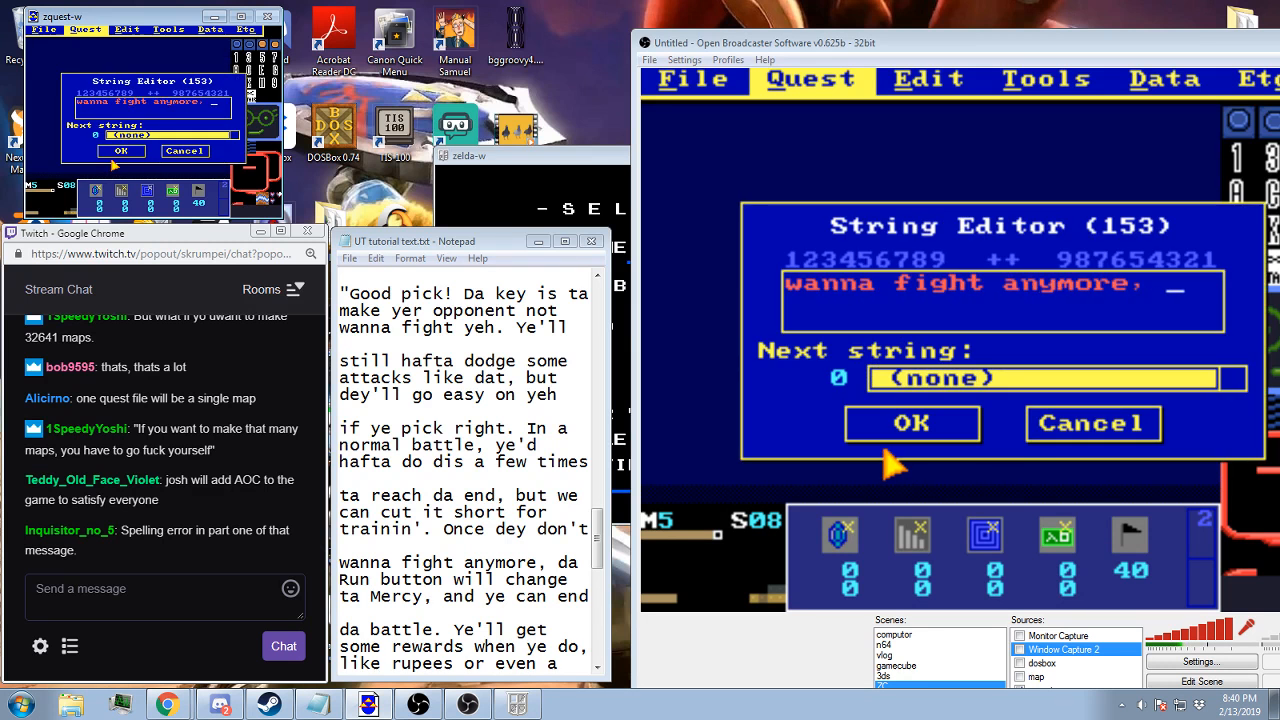
pyautogui.write('da R')
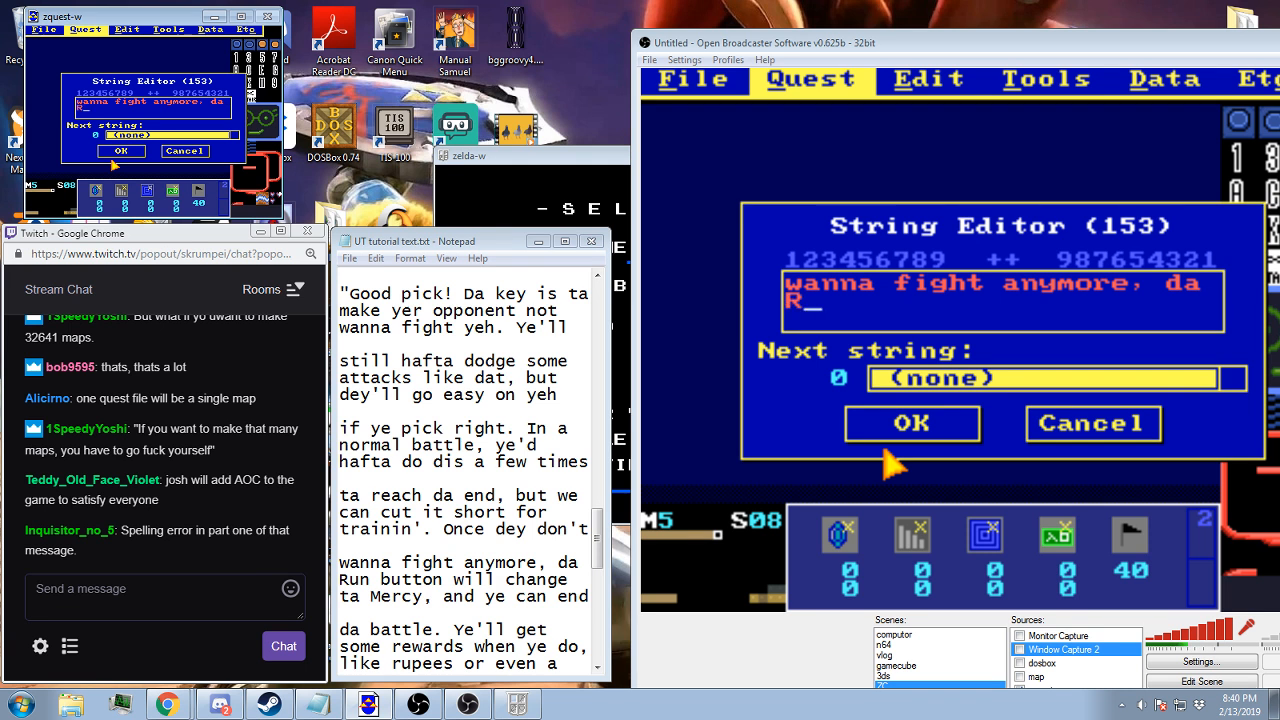
pyautogui.write('un button w')
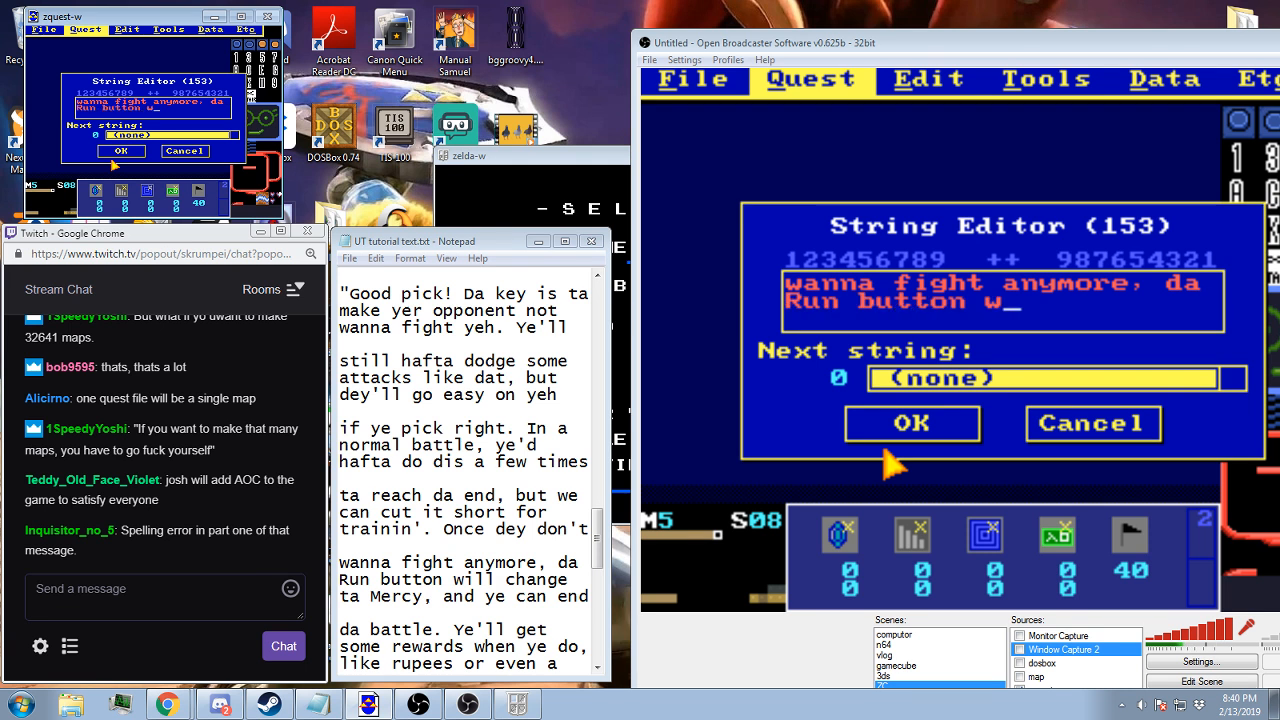
pyautogui.write('ill change ')
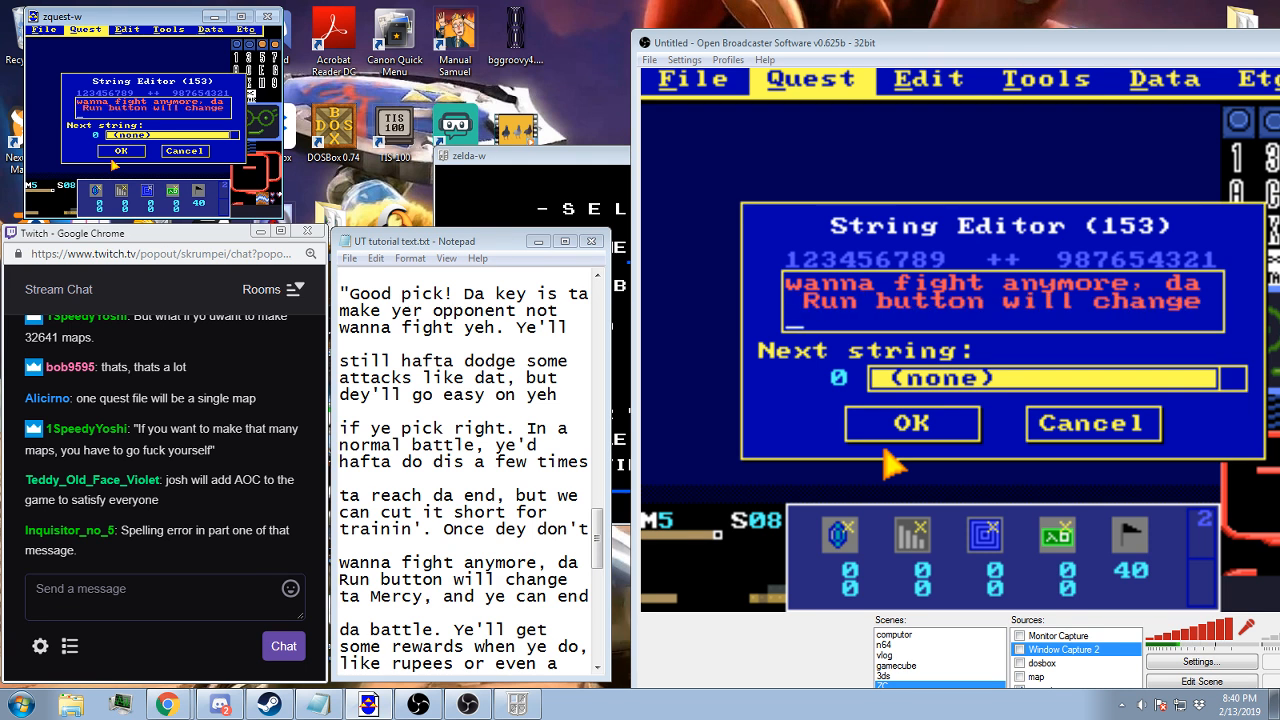
pyautogui.write('ta Mercy, an')
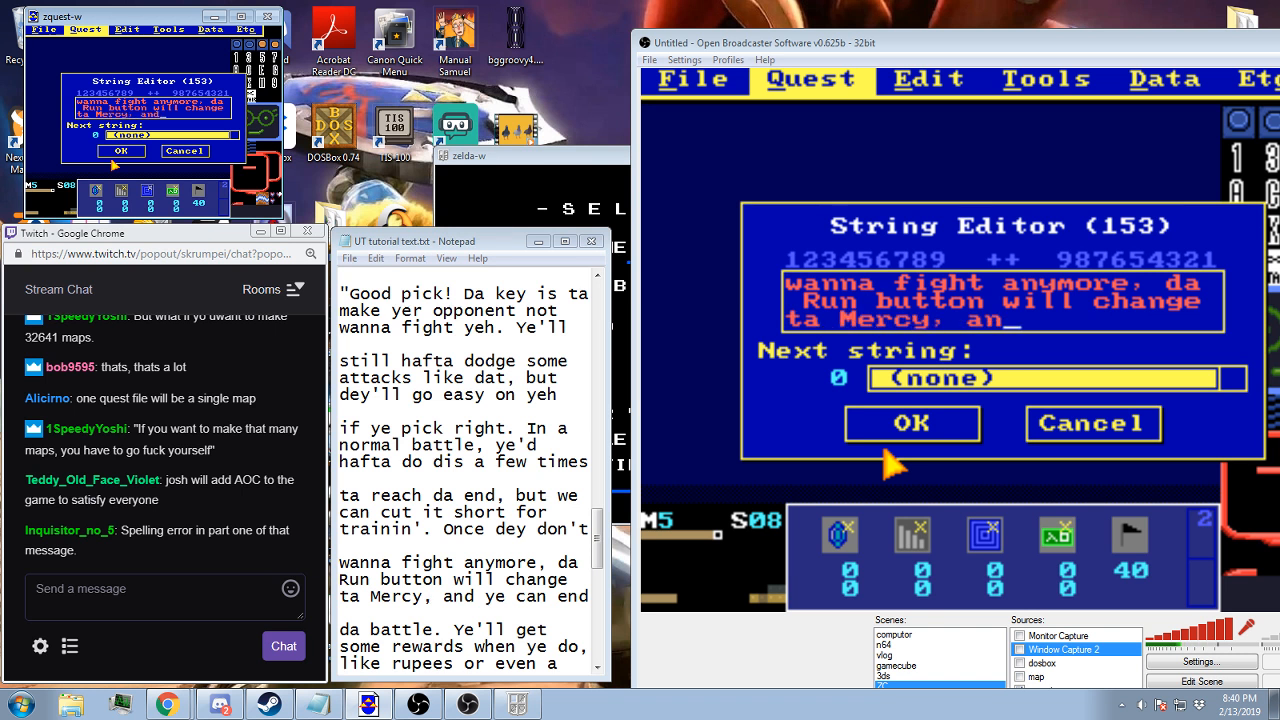
pyautogui.write('d ye can end')
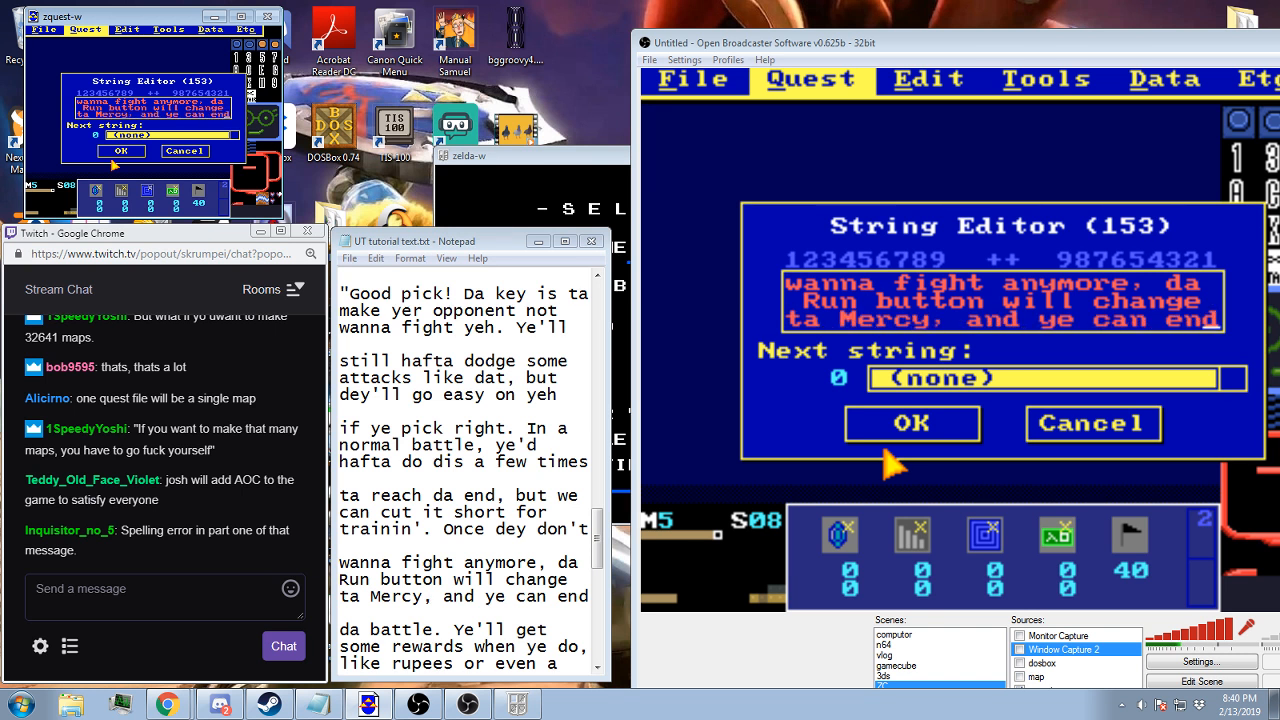
# Add the third line "ta Mercy, and ye can end" to string 153 and save the string
pyautogui.click(906, 426)
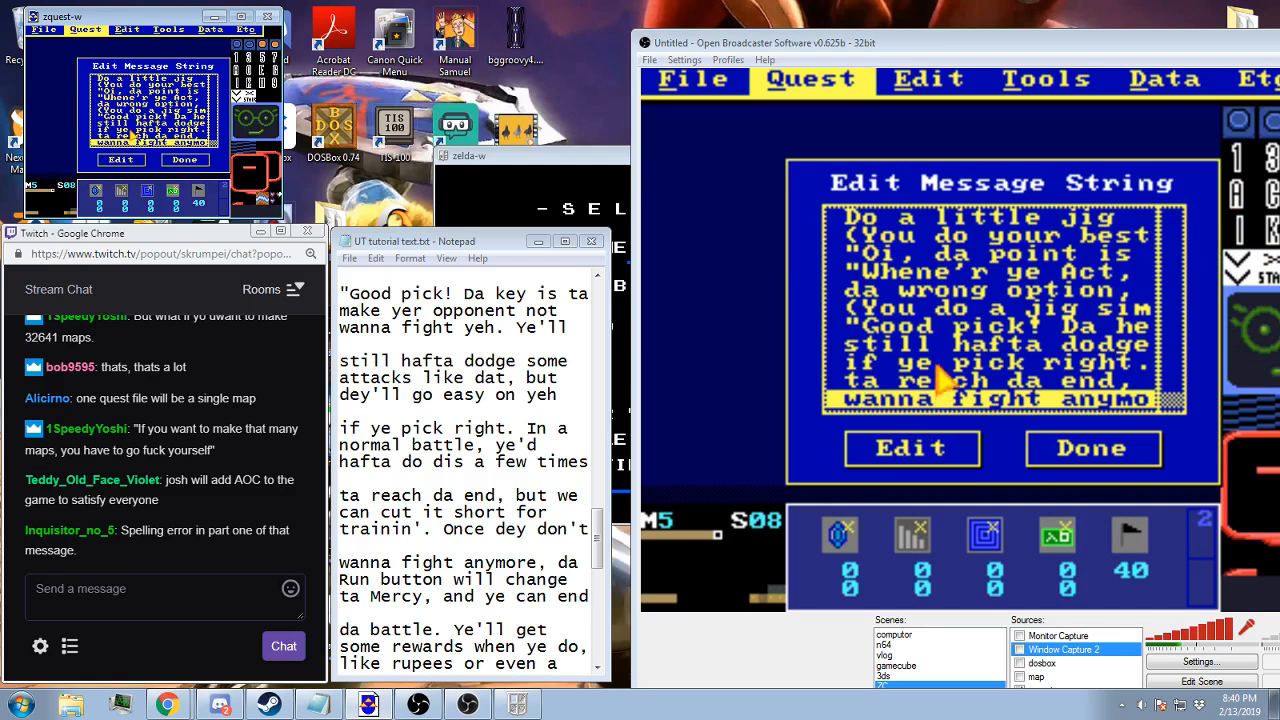
# Correct the misspelled word in the first line of the "Good pick!" string to "key" and save it
pyautogui.doubleClick(925, 380)
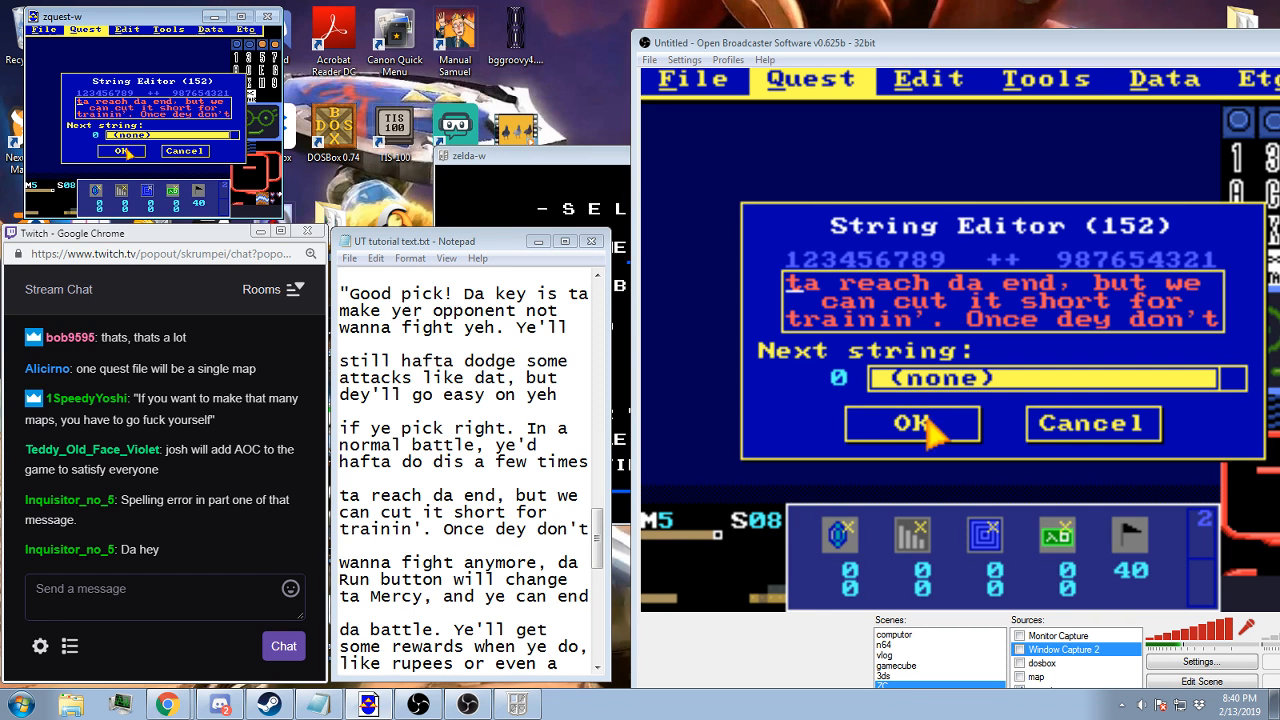
pyautogui.click(928, 430)
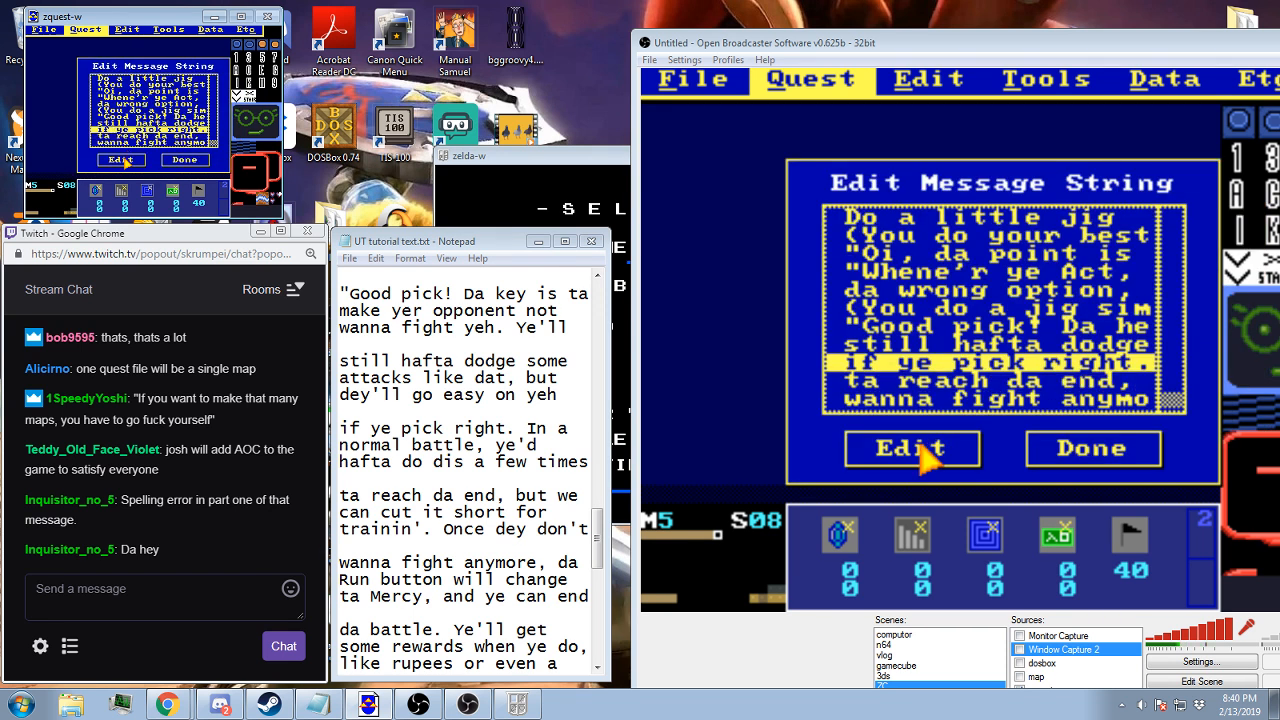
pyautogui.press('Up')
pyautogui.press('Up')
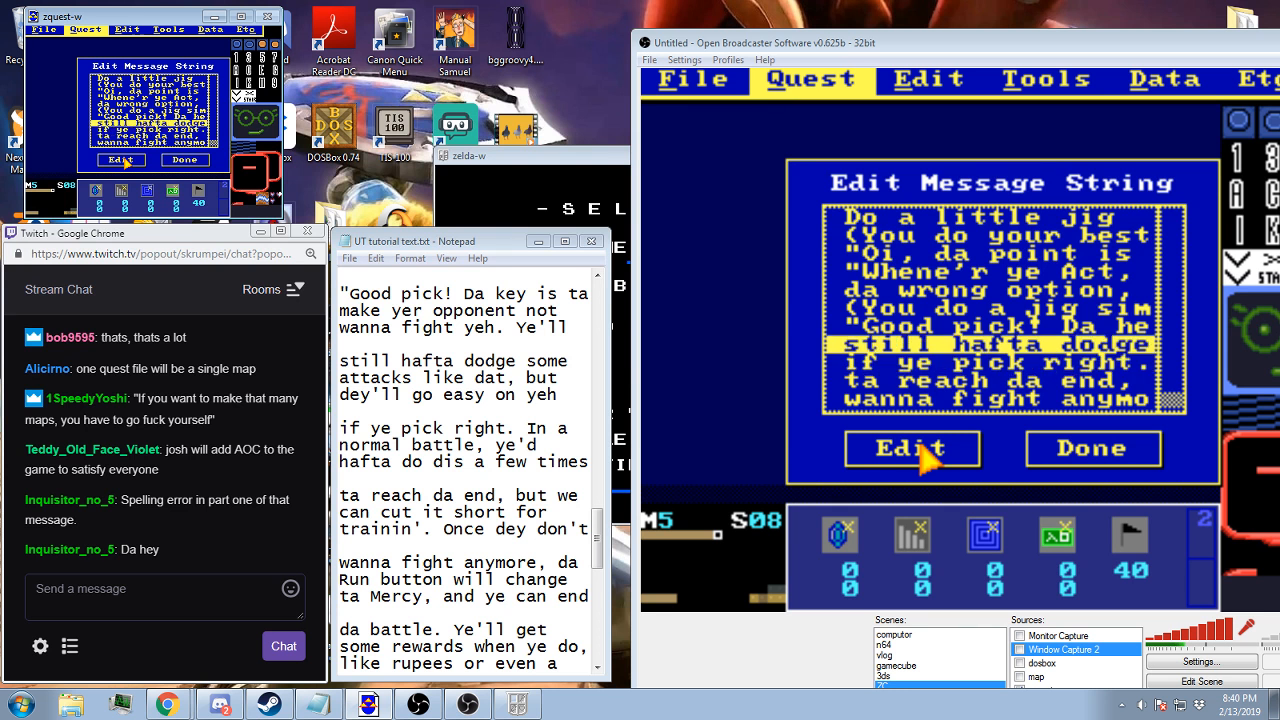
pyautogui.click(922, 449)
pyautogui.press('BackSpace')
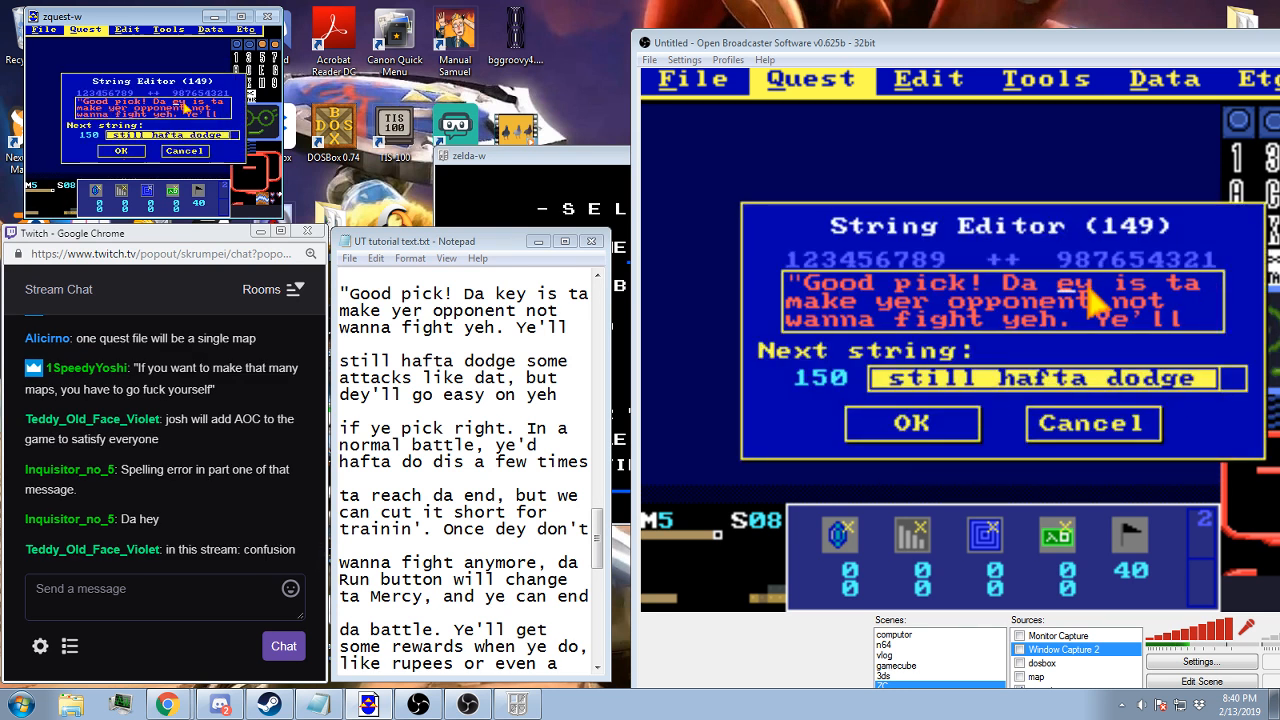
pyautogui.write('k')
pyautogui.click(120, 158)
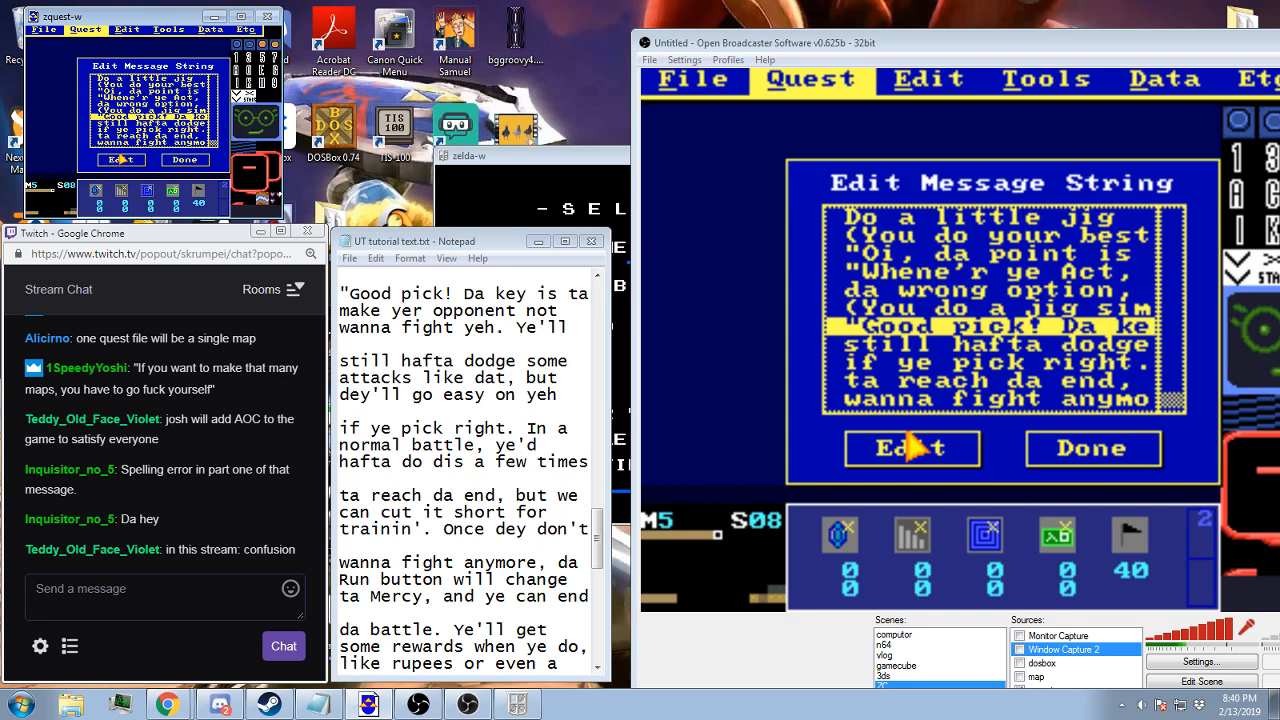
# Set the next string of string 152 to the newly added "wanna fight anymore" string and save it
pyautogui.press('Down')
pyautogui.press('Down')
pyautogui.press('Down')
pyautogui.press('Down')
pyautogui.click(120, 158)
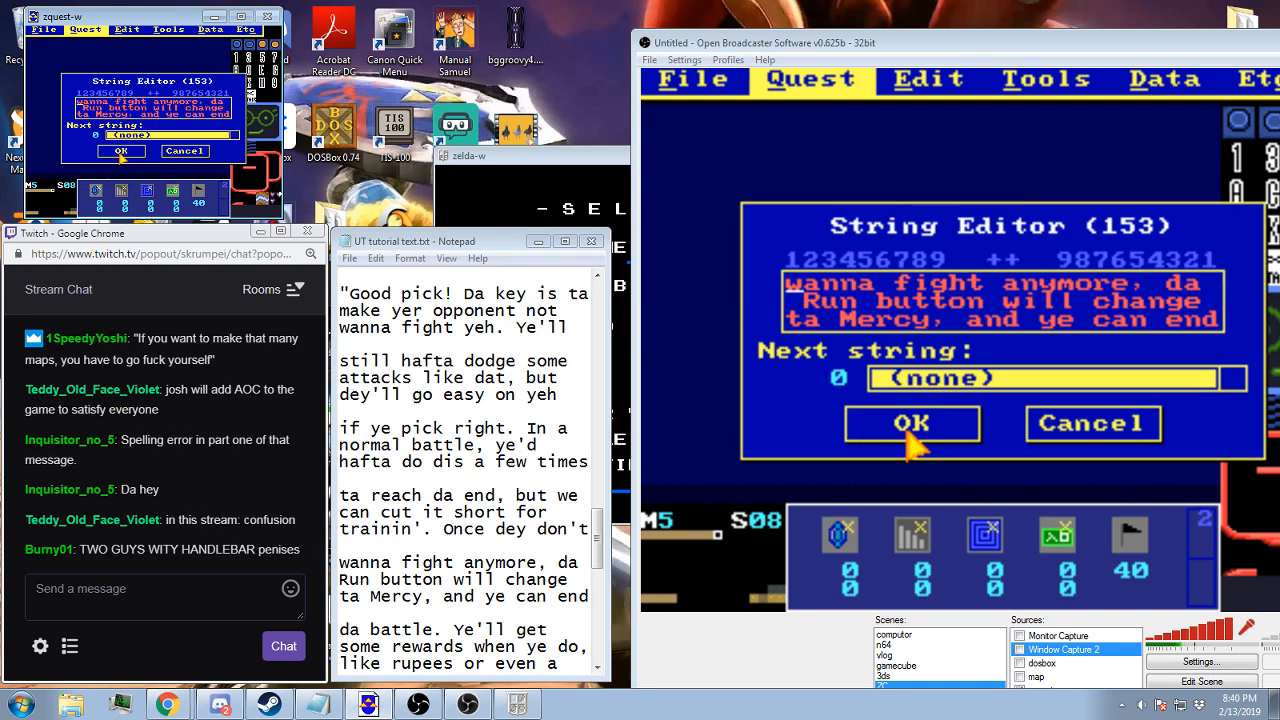
pyautogui.click(120, 151)
pyautogui.press('Up')
pyautogui.click(120, 156)
pyautogui.press('End')
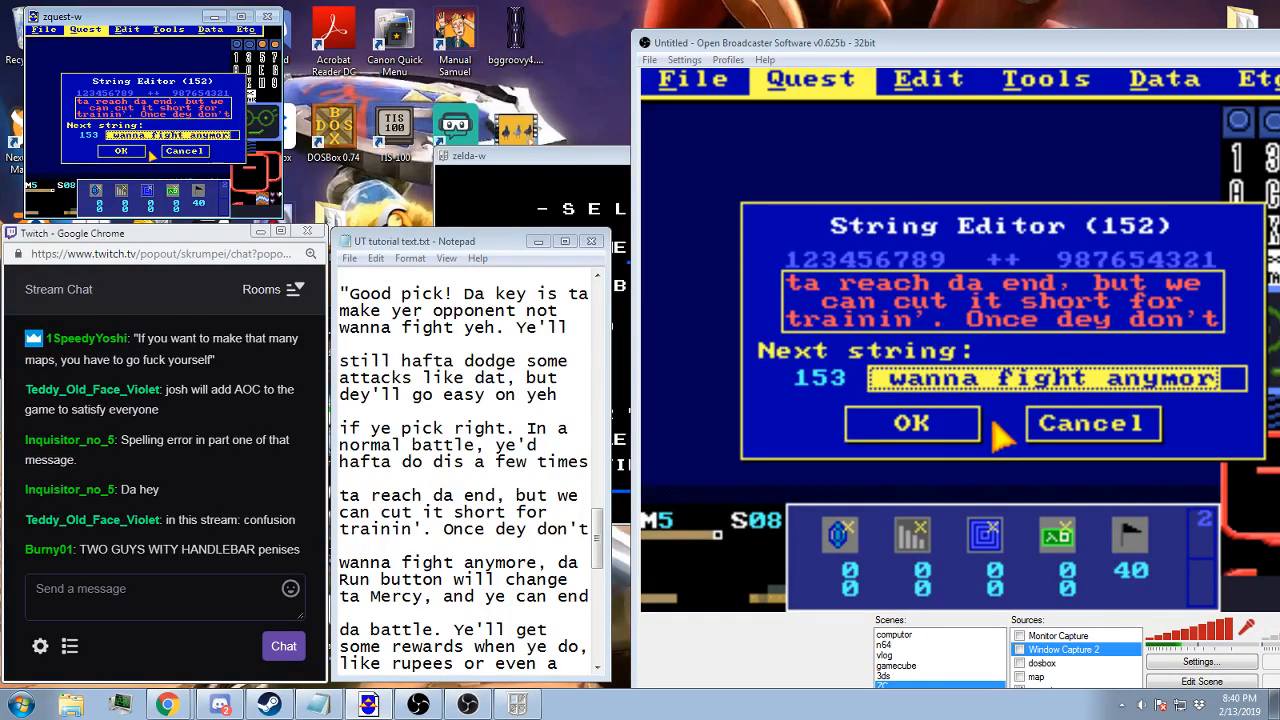
pyautogui.click(135, 154)
# Finish editing the message strings and save the quest file
pyautogui.click(172, 160)
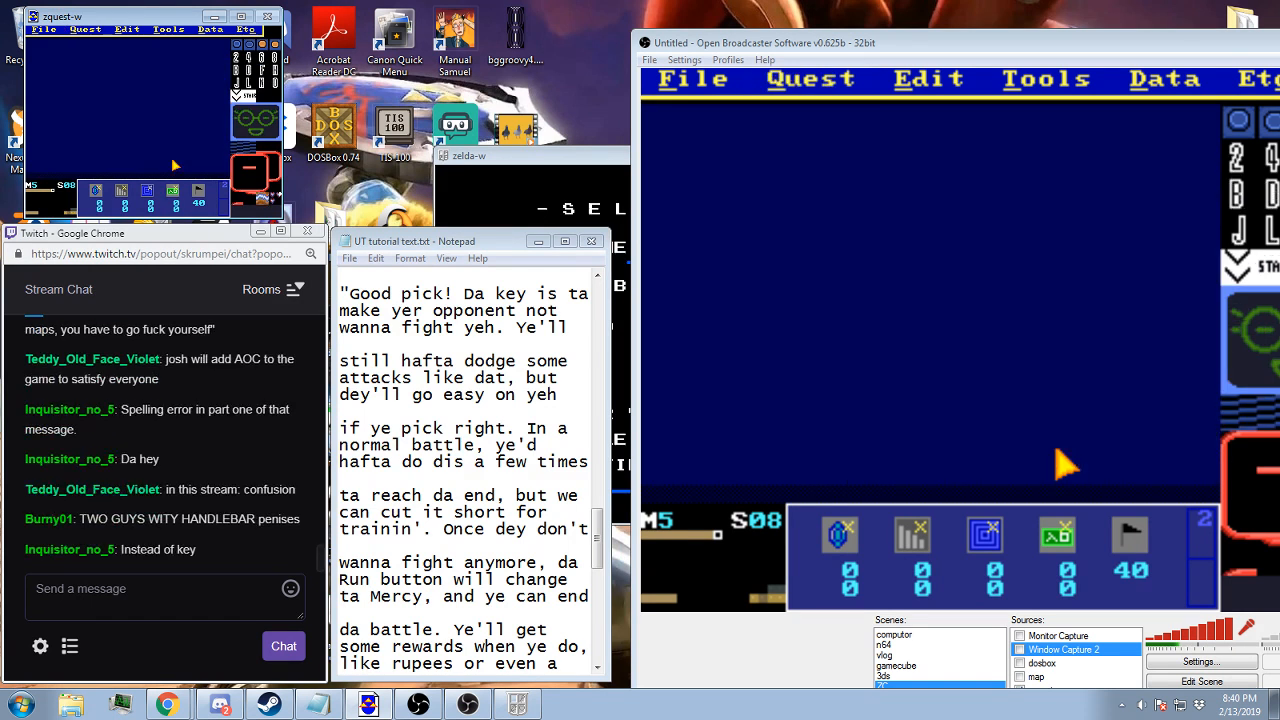
pyautogui.press('F2')
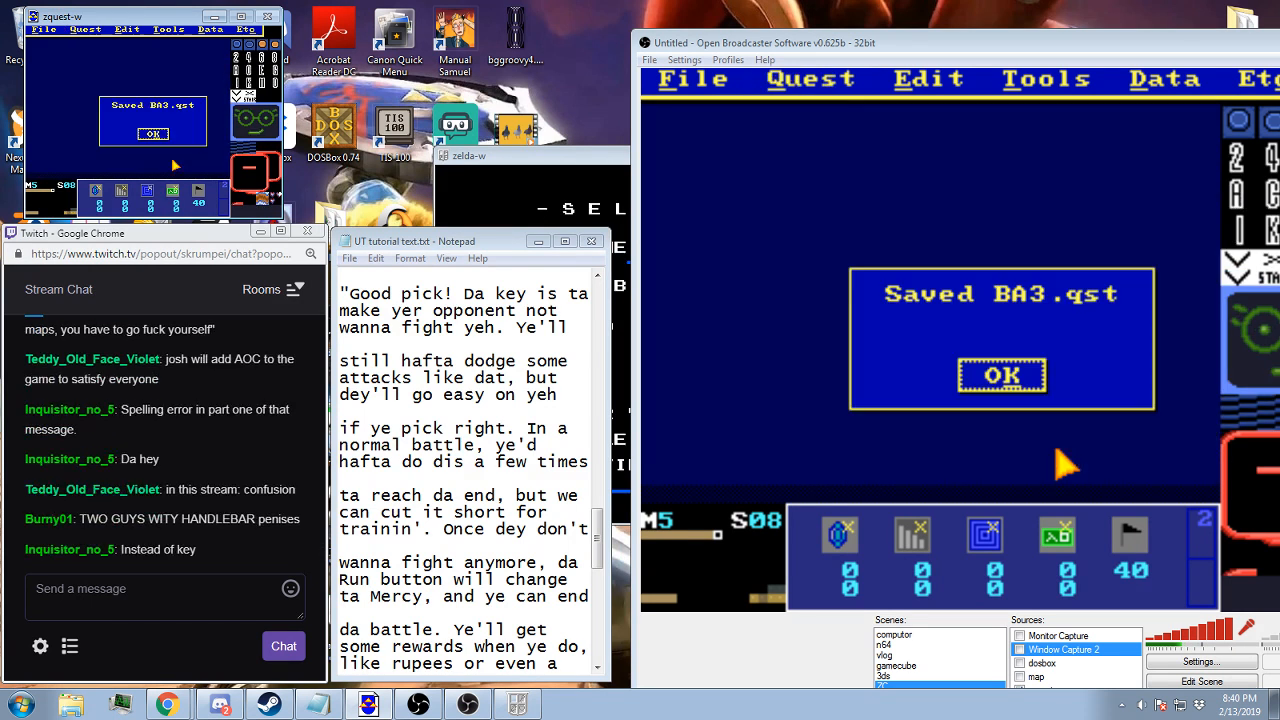
pyautogui.press('Return')
# Reopen the message strings and create string 154 with the first line "da battle. Ye'll get", indented by two spaces
pyautogui.click(85, 29)
pyautogui.click(97, 110)
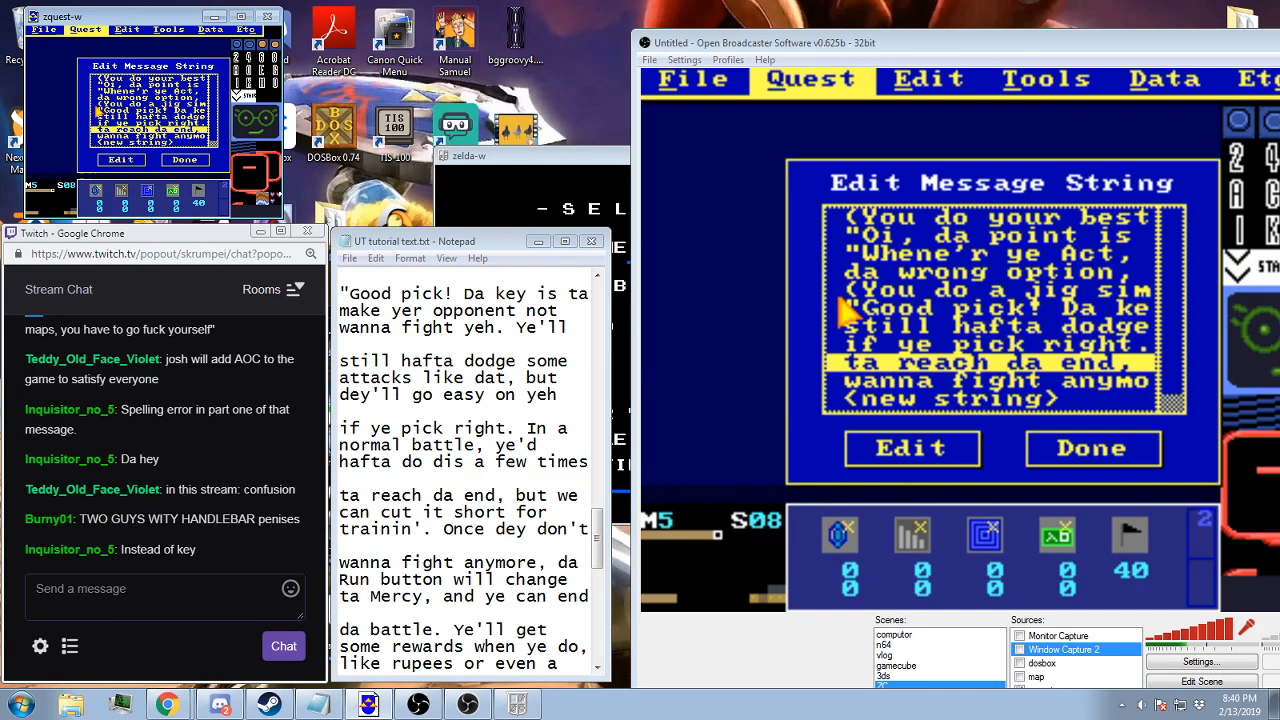
pyautogui.click(101, 134)
pyautogui.doubleClick(111, 135)
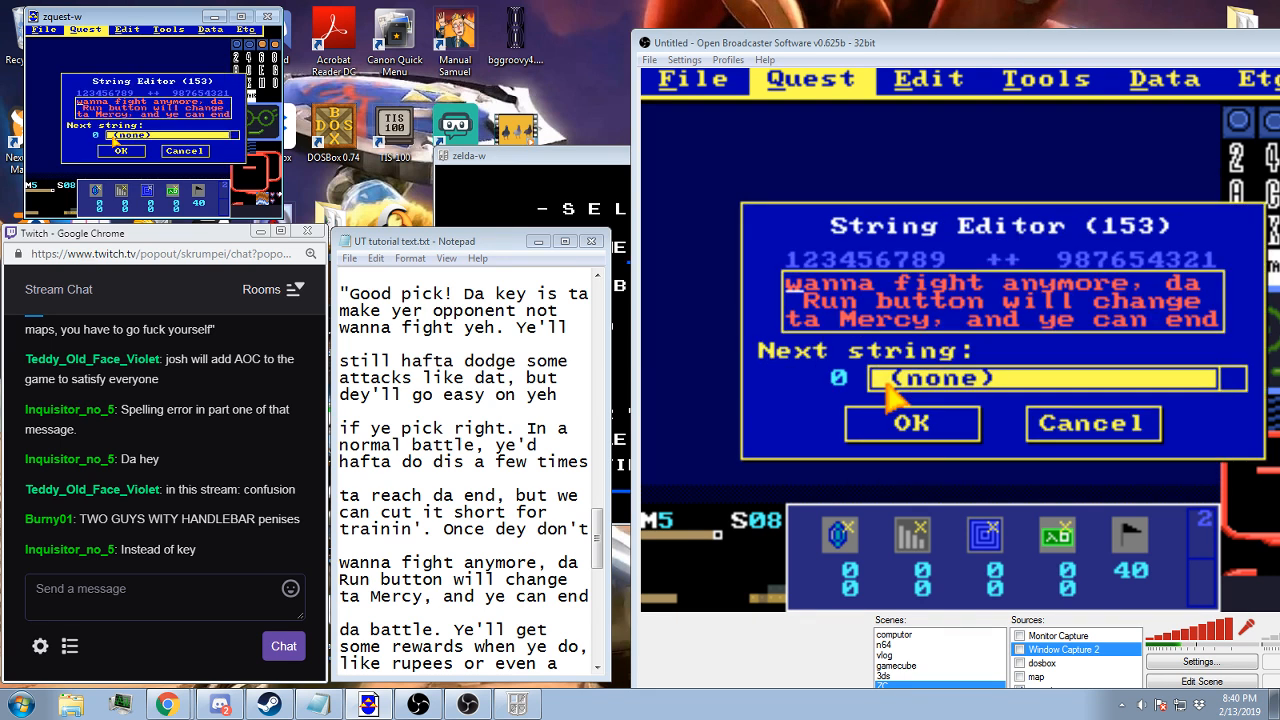
pyautogui.click(124, 154)
pyautogui.click(125, 157)
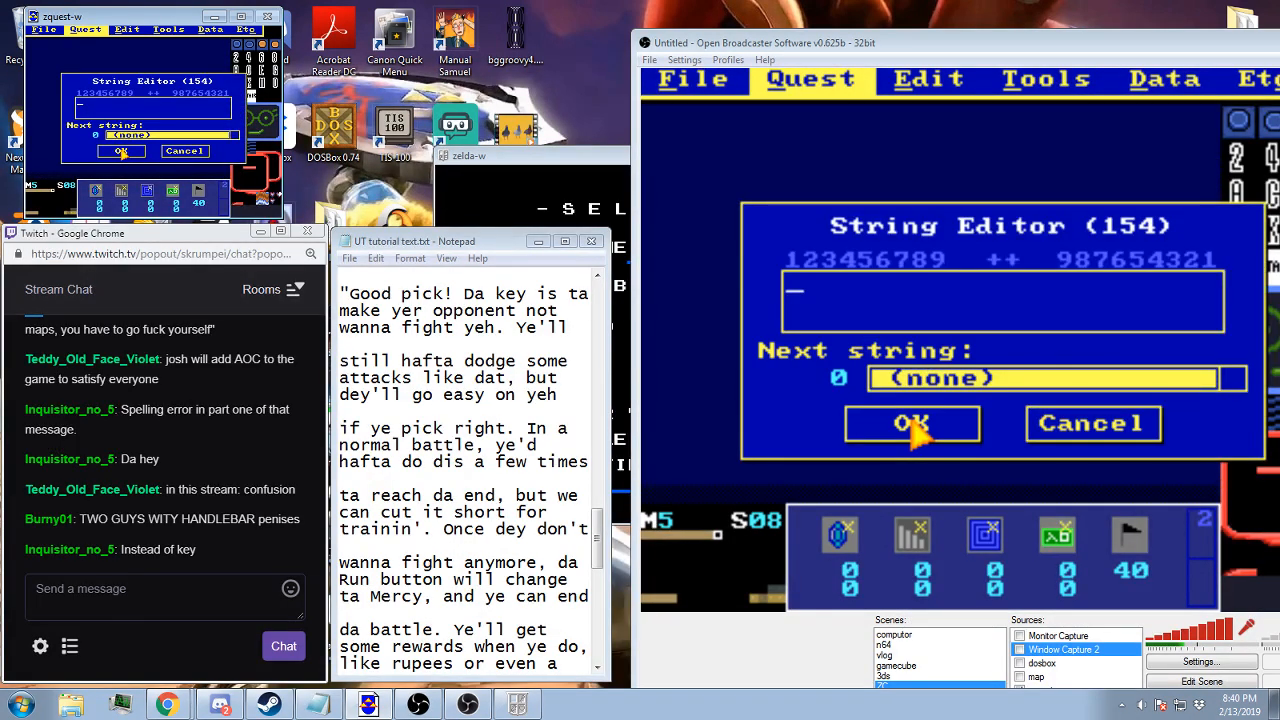
pyautogui.write('da battle. ')
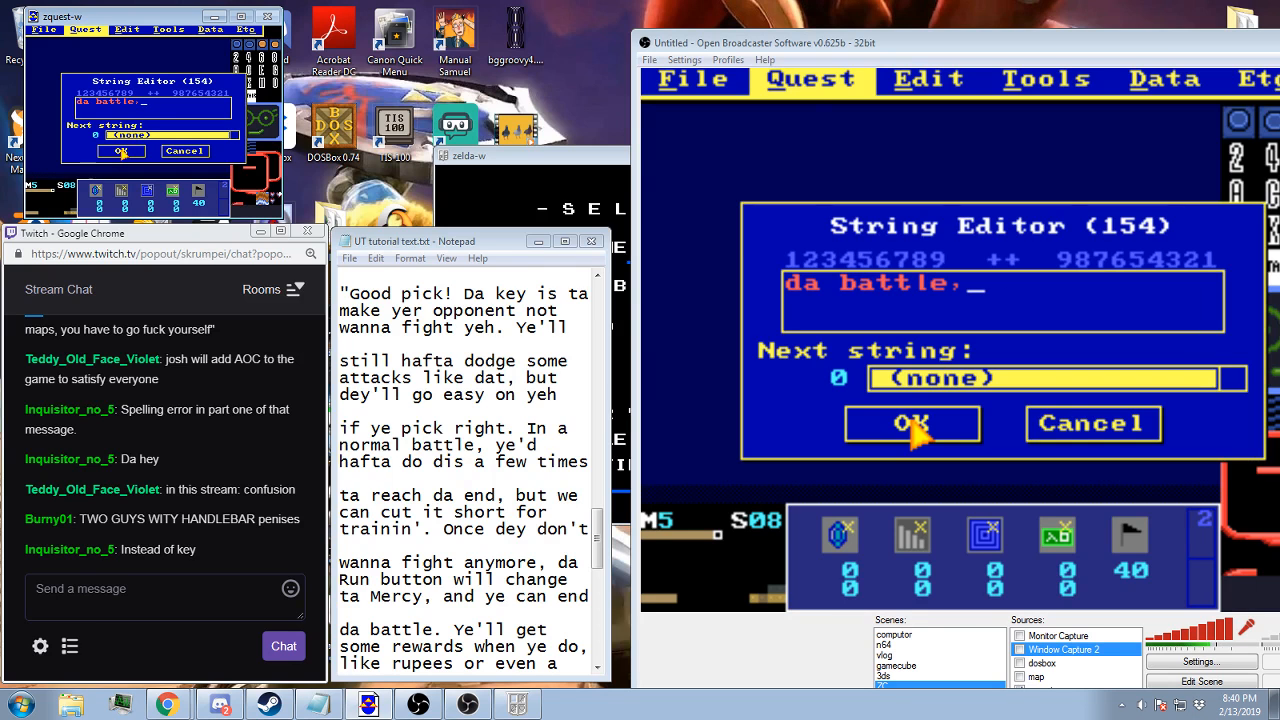
pyautogui.write("Ye'll")
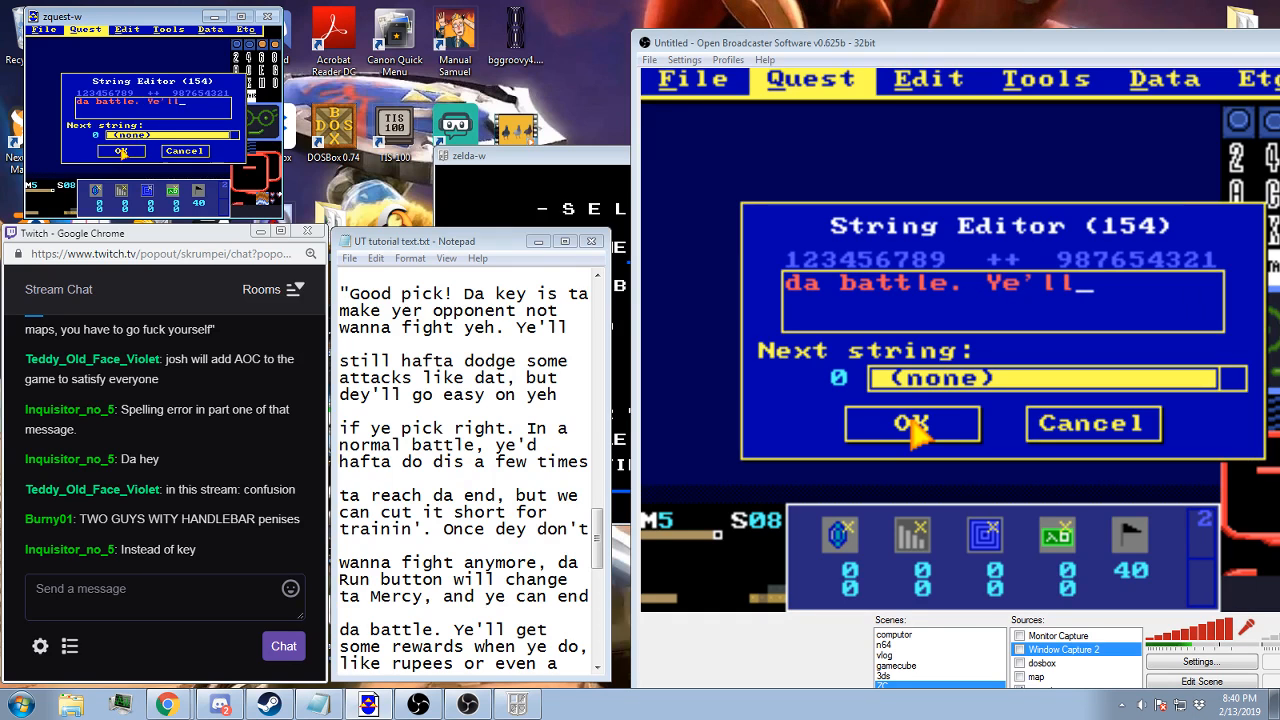
pyautogui.write(' get ')
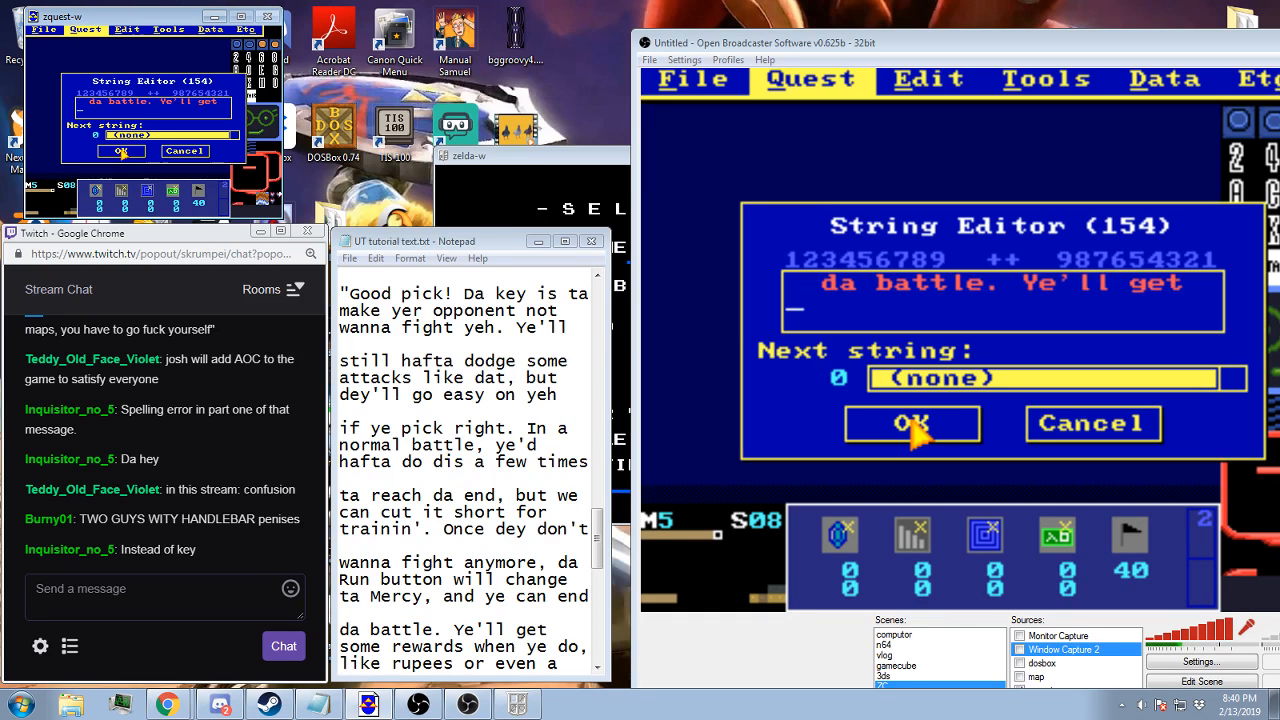
pyautogui.write('some rewards')
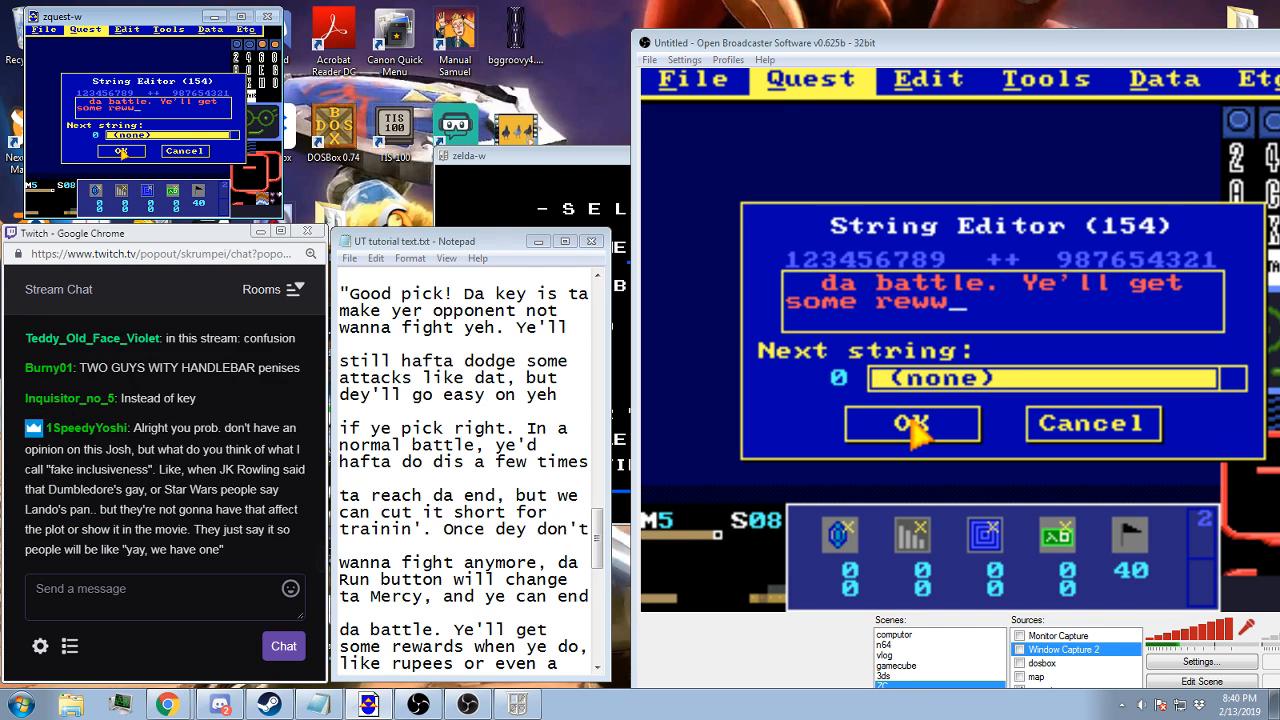
pyautogui.write(' when y')
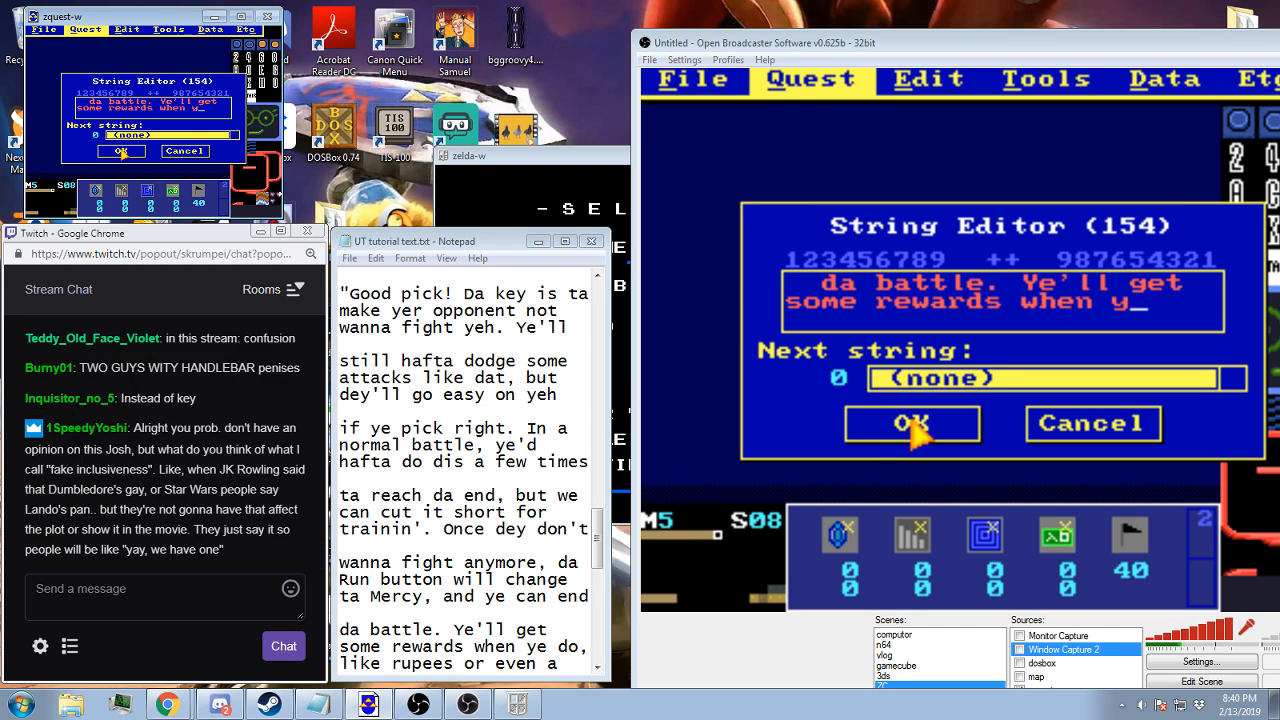
pyautogui.write('e do, like R')
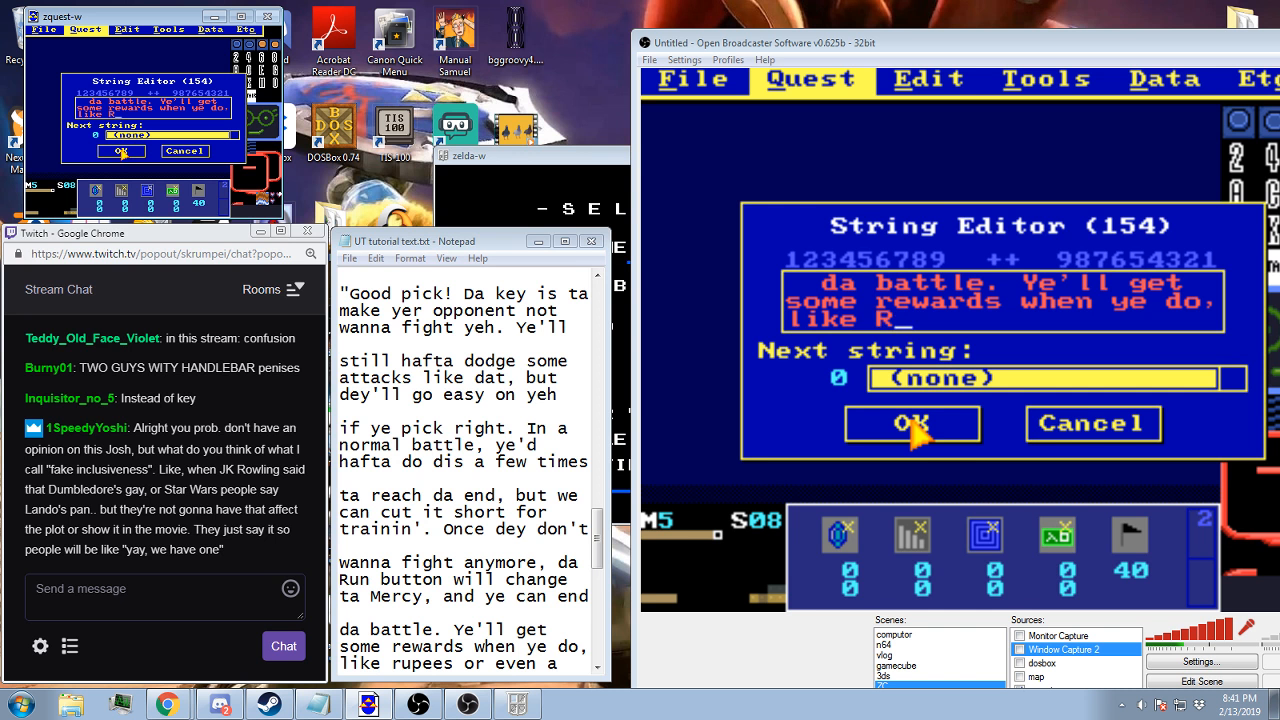
# Add the lines "some rewards when ye do," and "like rupees or even a" to string 154 and save the string
pyautogui.press('BackSpace')
pyautogui.write('rupees o')
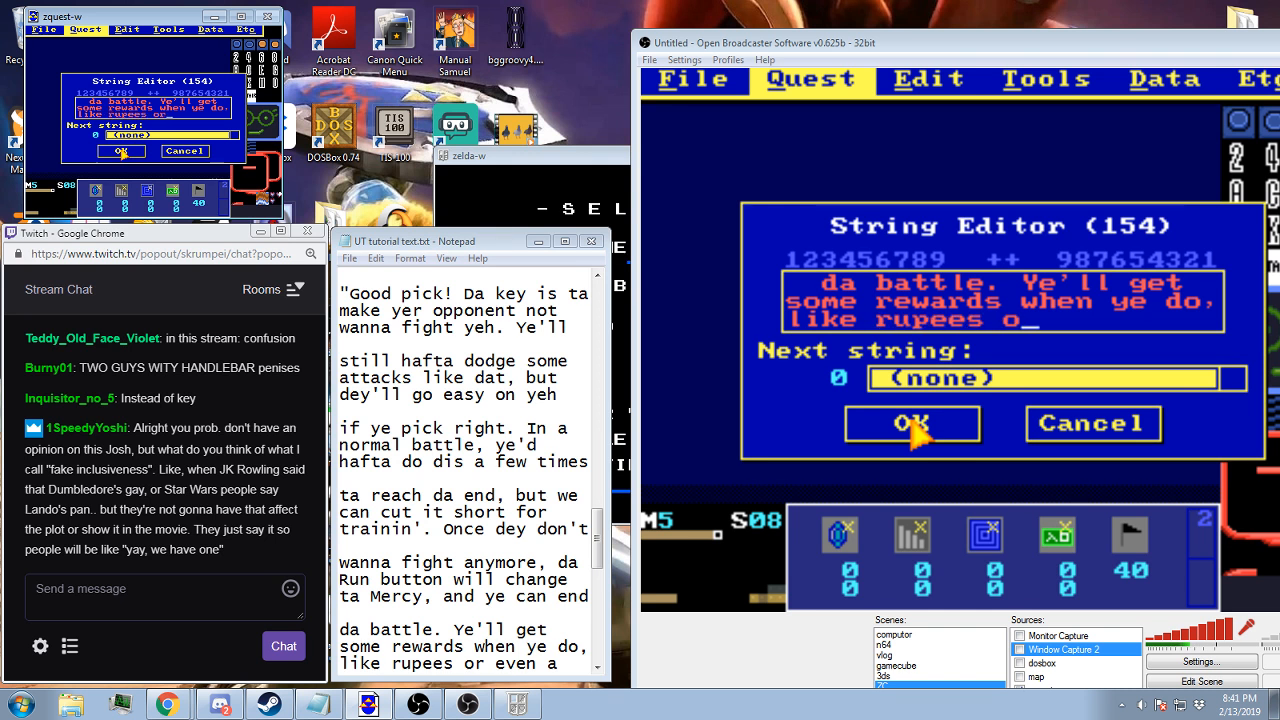
pyautogui.write('r even a')
pyautogui.click(912, 425)
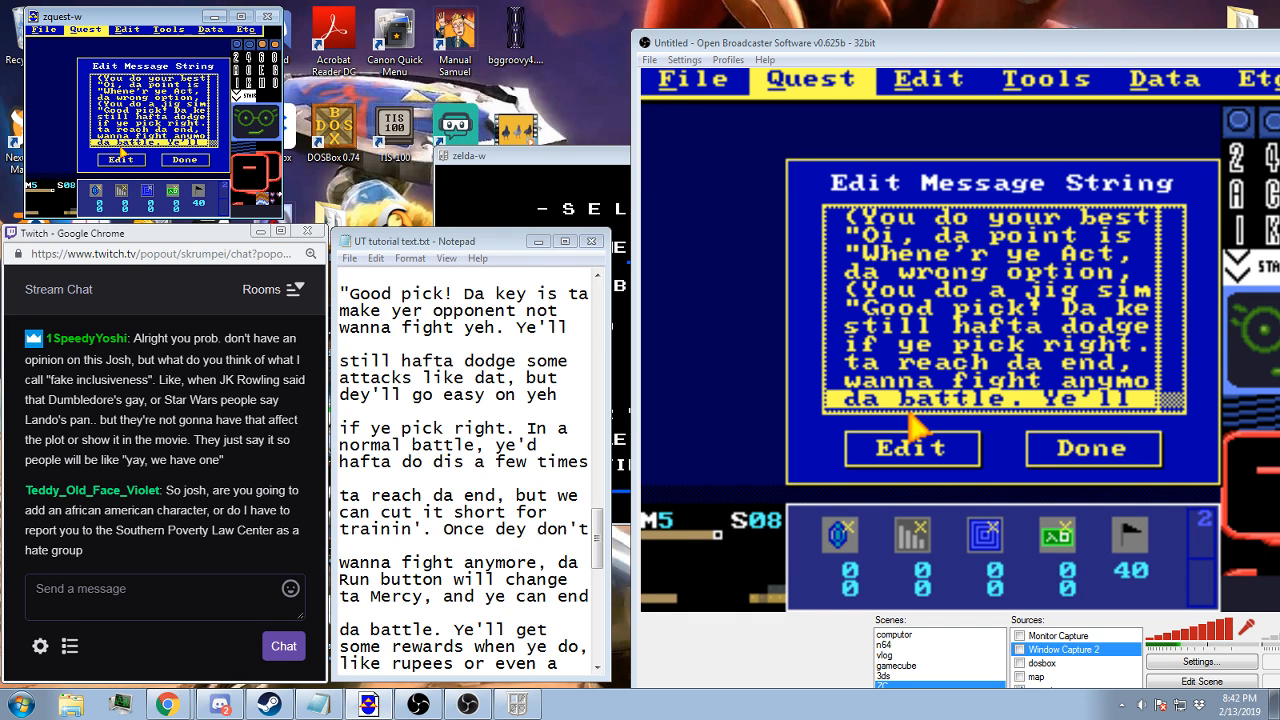
# Close the message string list with string 154 added and save the quest again
pyautogui.scroll(-1, 123, 140)
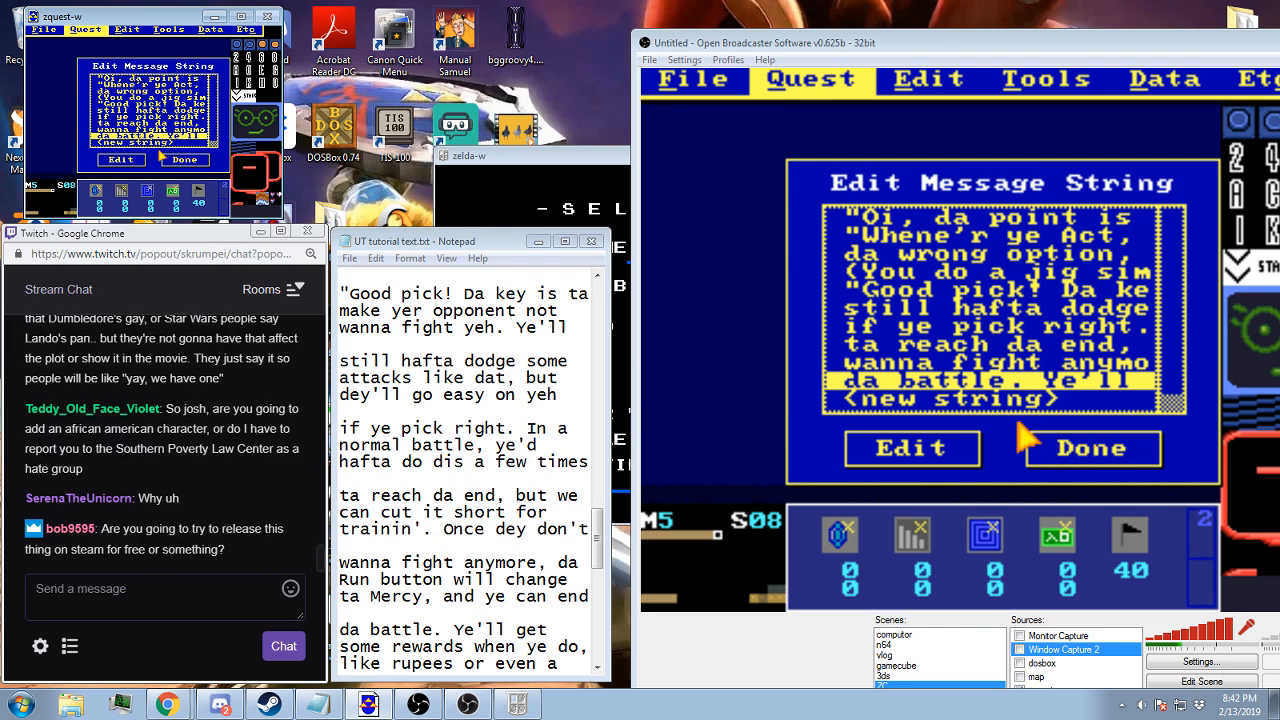
pyautogui.click(182, 160)
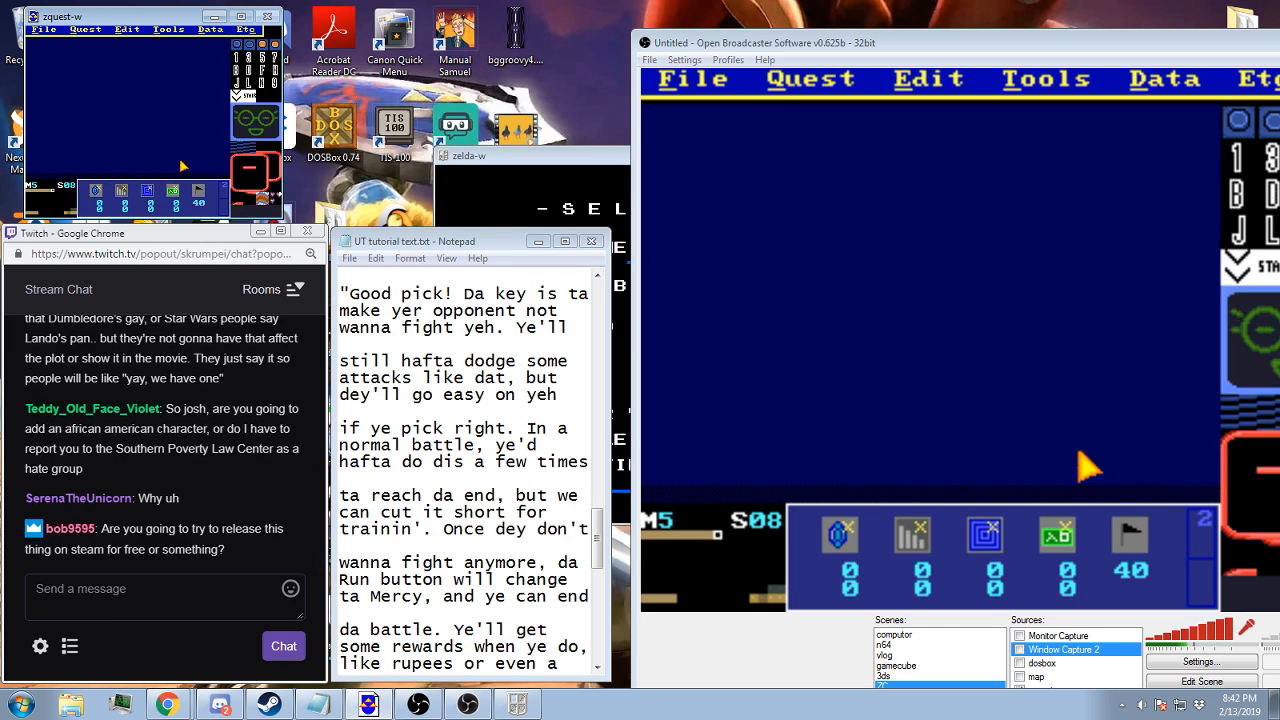
pyautogui.press('F2')
pyautogui.press('Return')
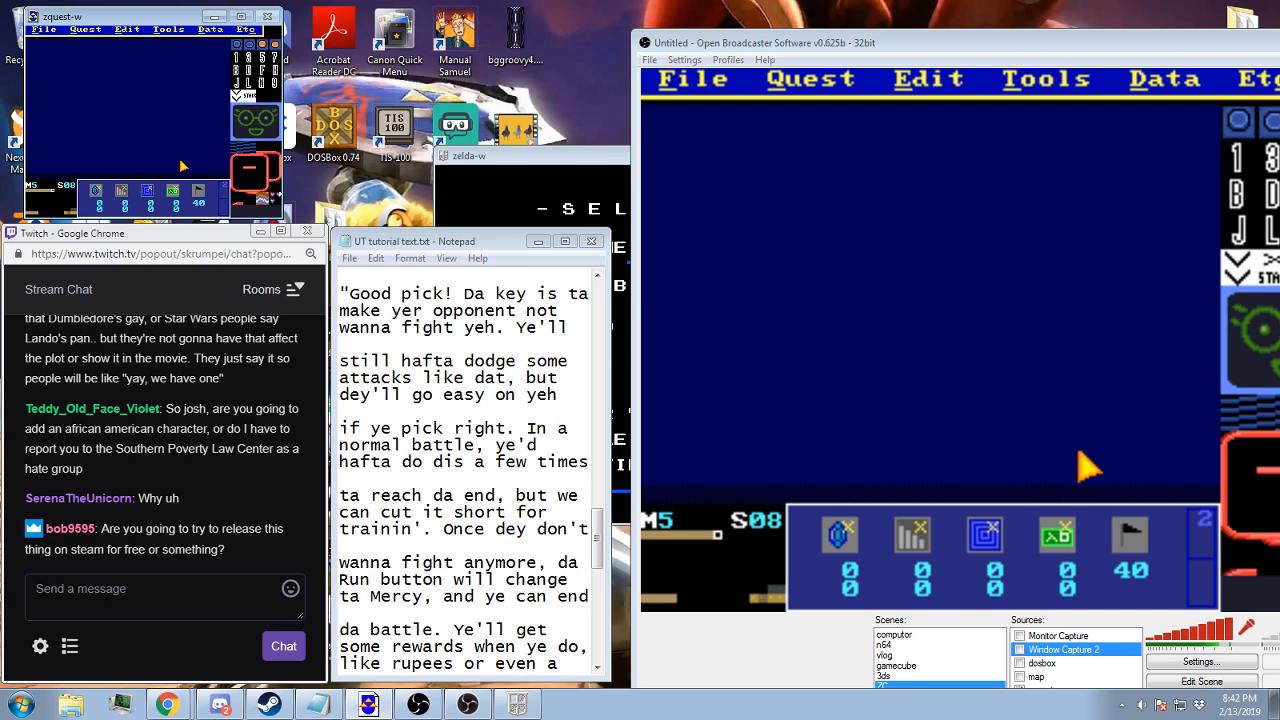
# Reopen the message strings and create string 155 with the first line "Heart Piece! Ye also get"
pyautogui.click(417, 494)
pyautogui.scroll(-4, 417, 494)
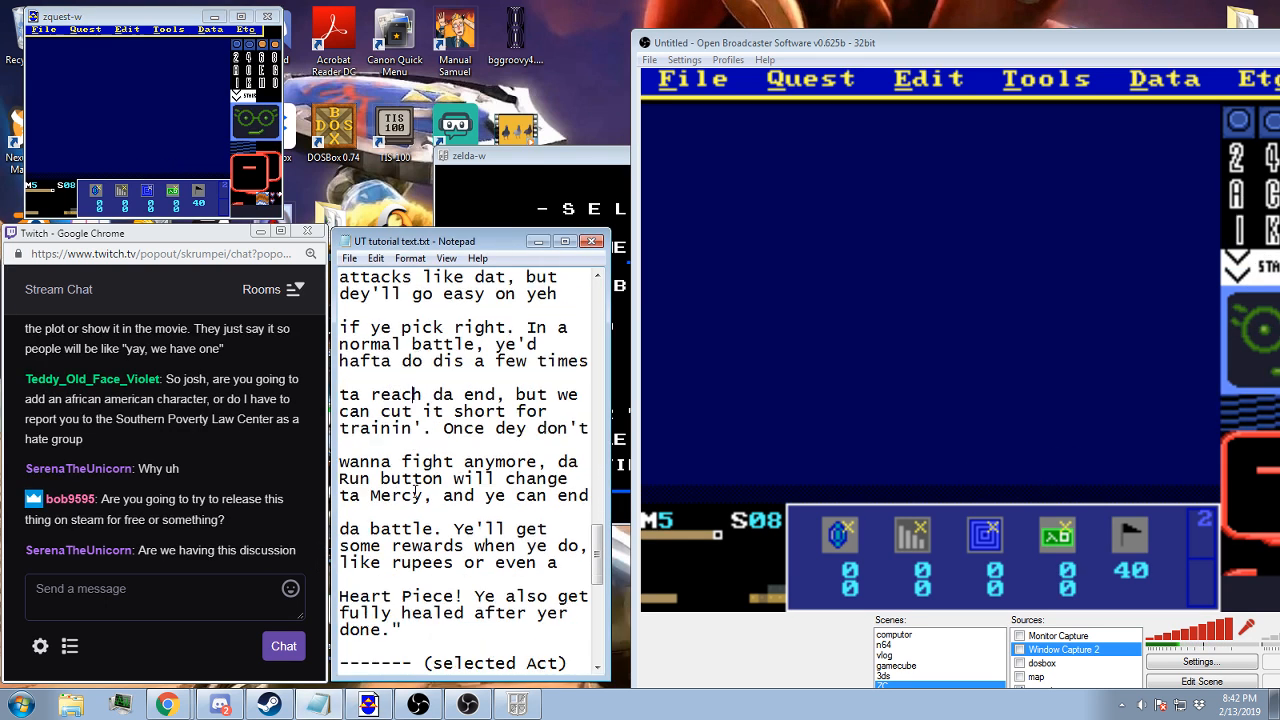
pyautogui.click(181, 15)
pyautogui.click(98, 30)
pyautogui.click(99, 110)
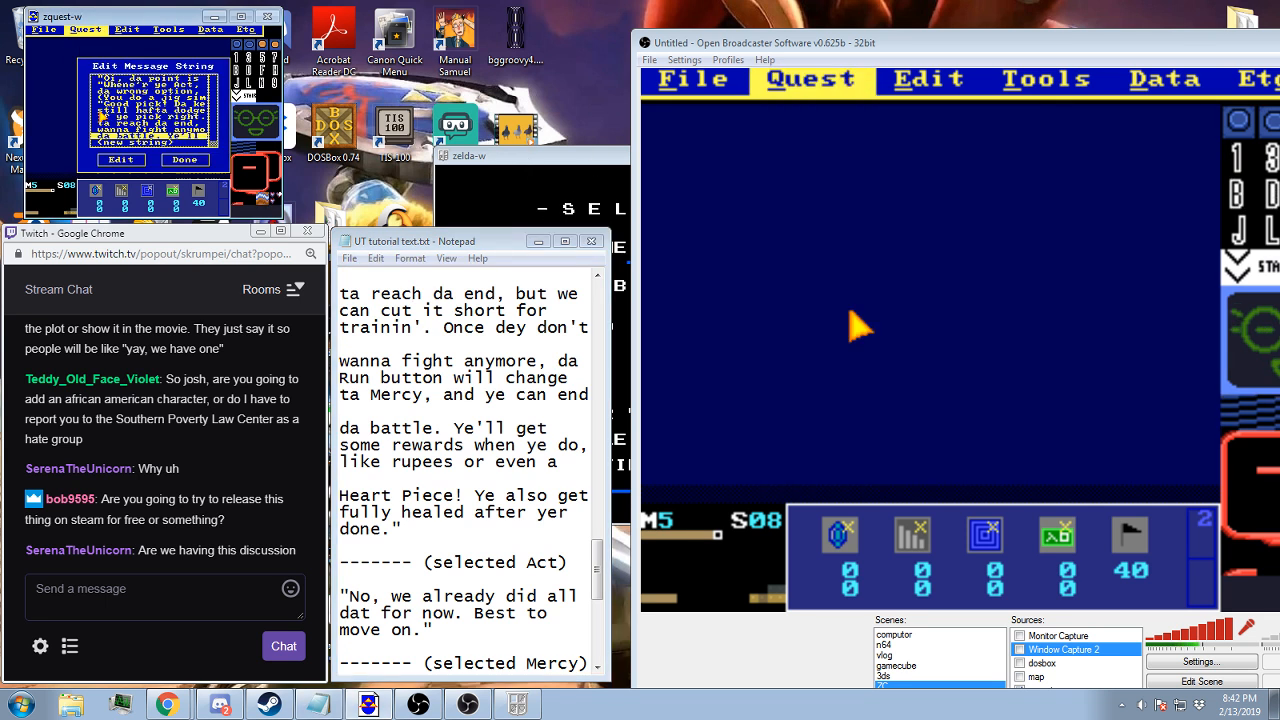
pyautogui.doubleClick(164, 144)
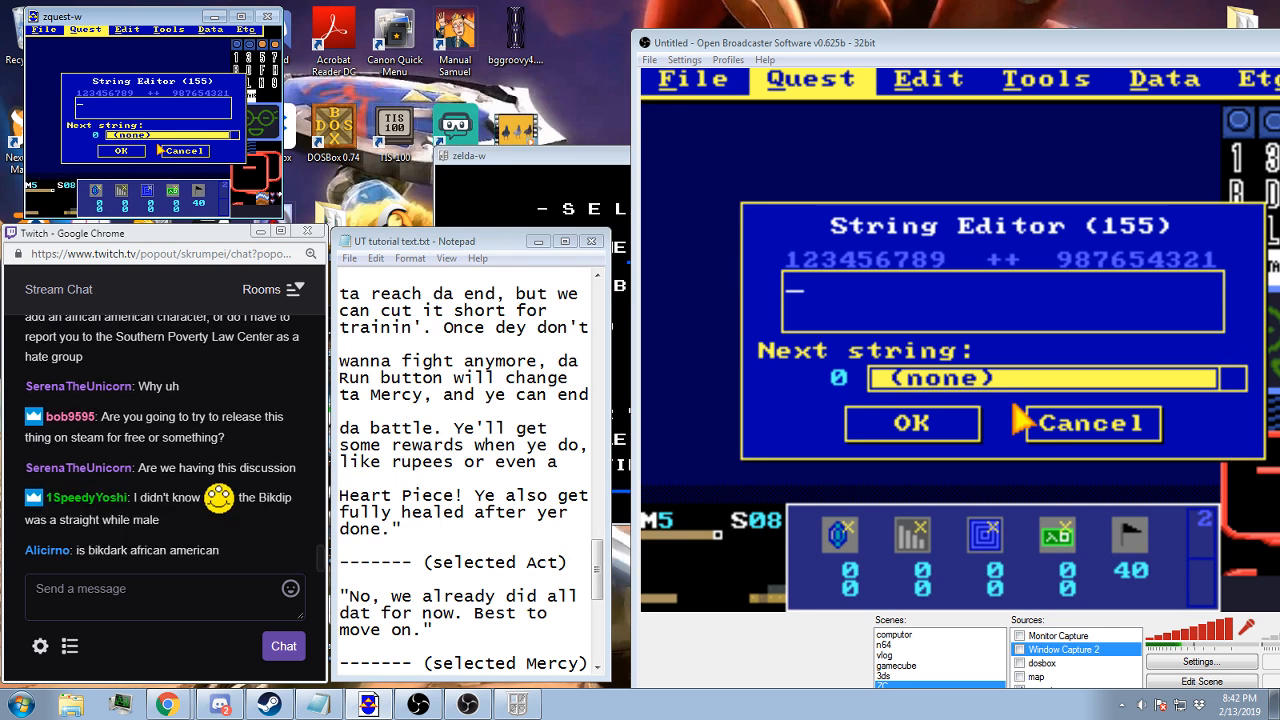
pyautogui.write('Heart Piece! ')
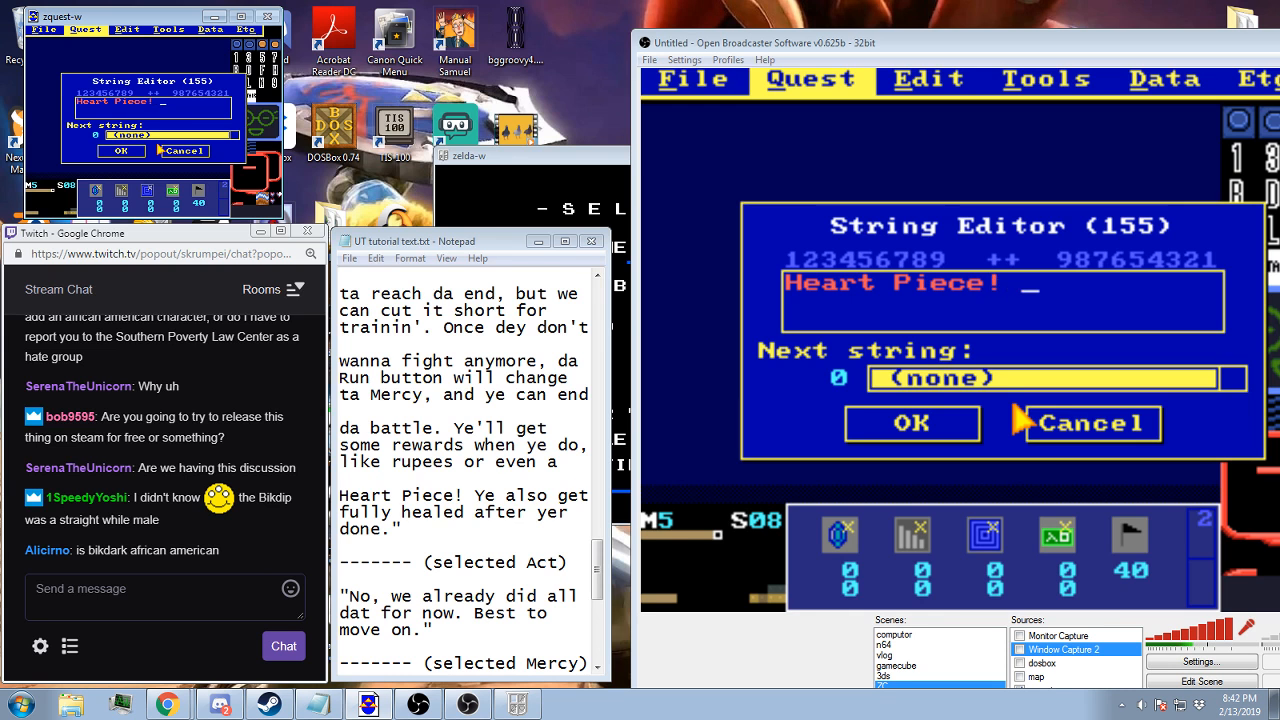
pyautogui.write('Ye also')
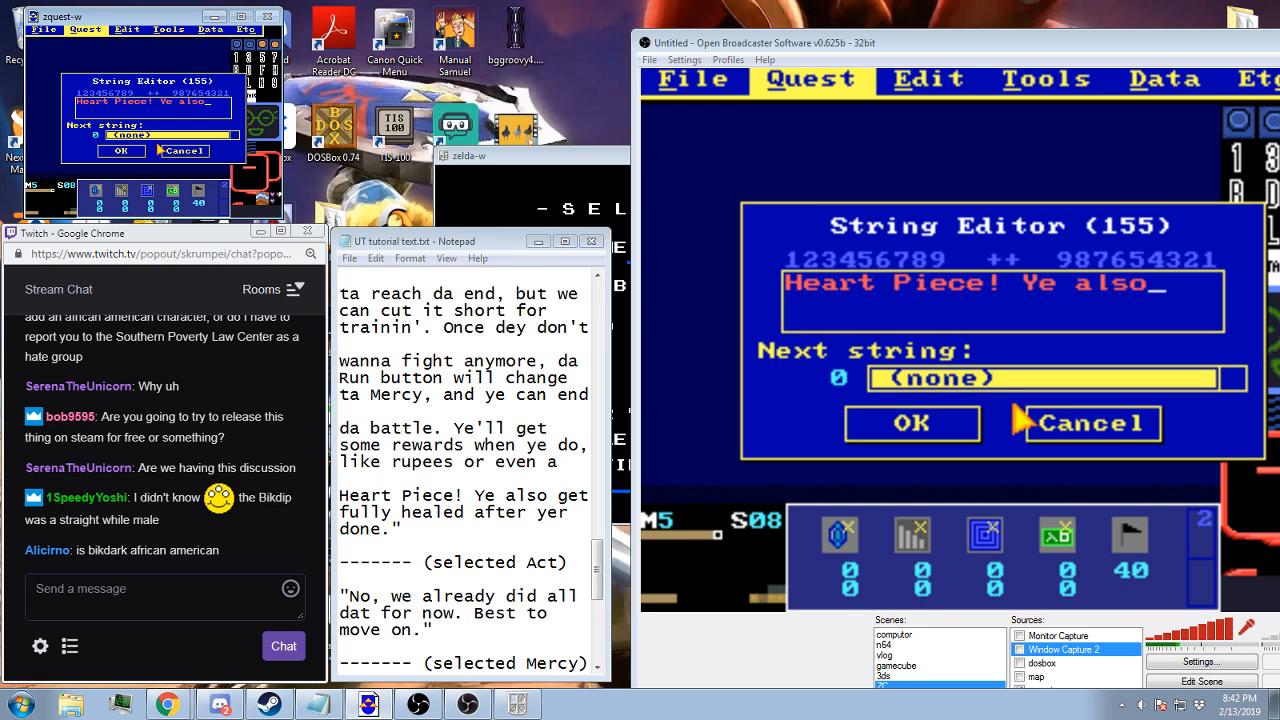
pyautogui.write(' get')
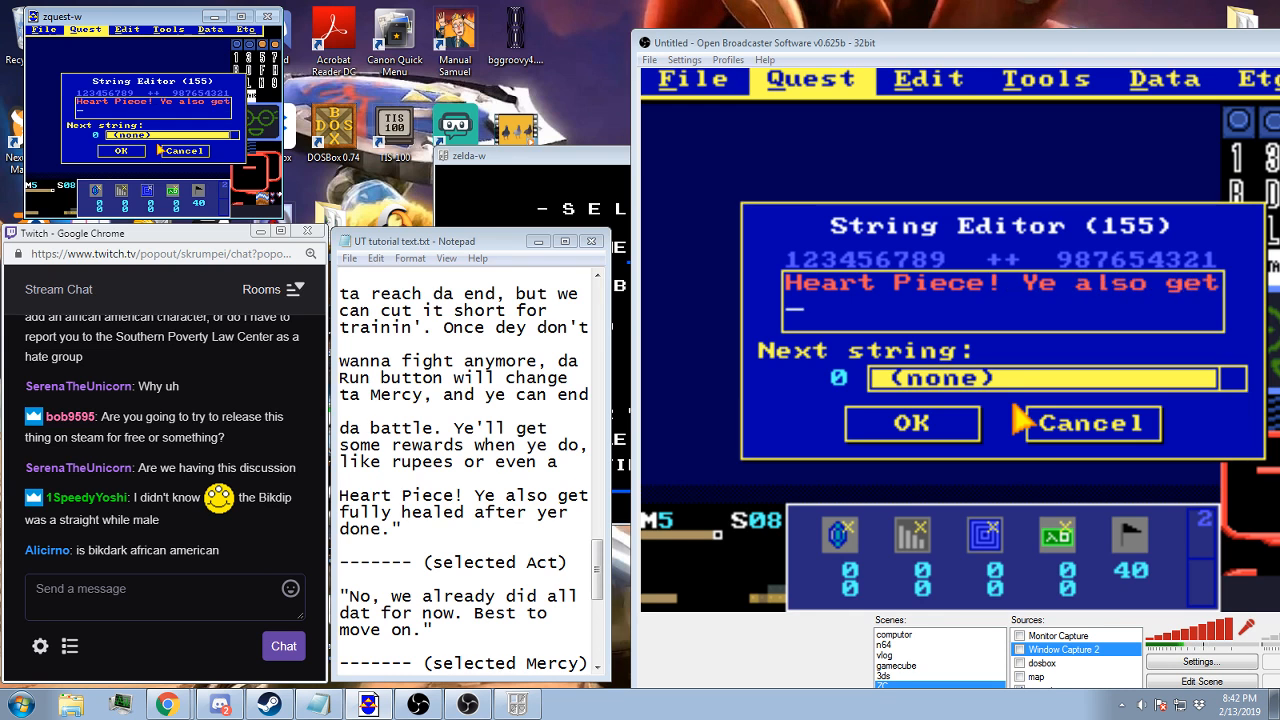
pyautogui.write('fully healed after')
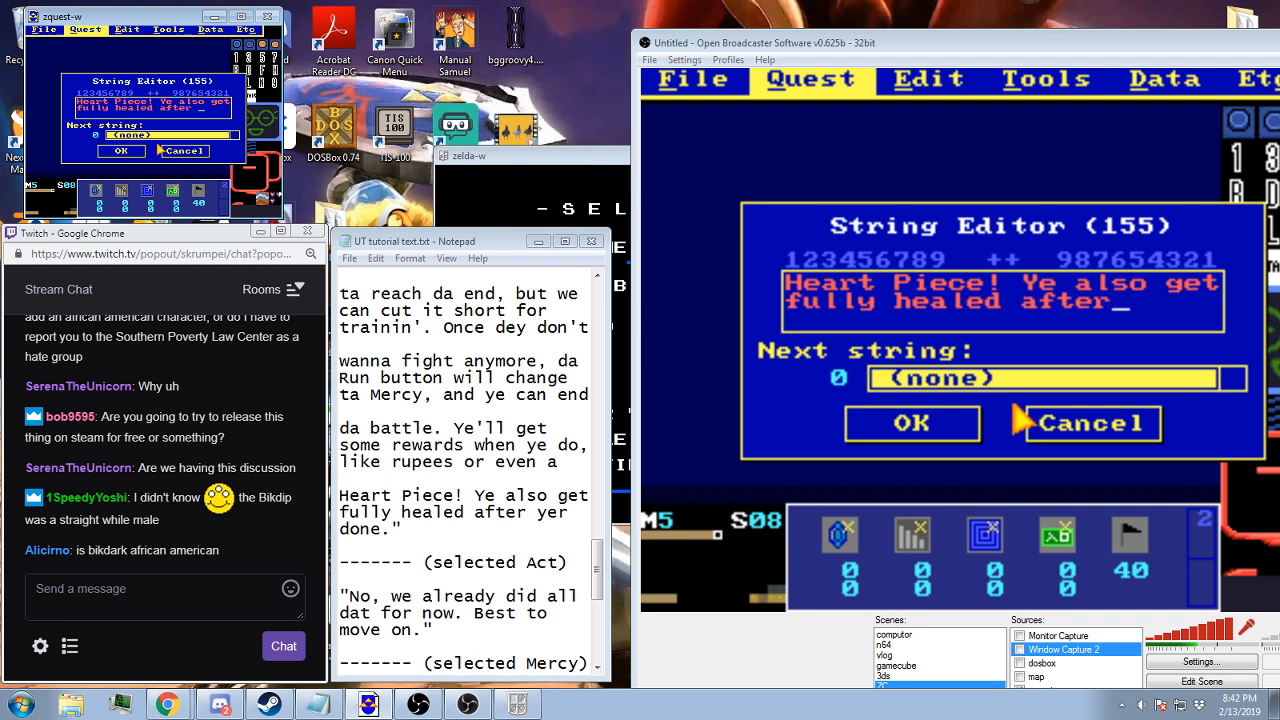
pyautogui.write(' yer')
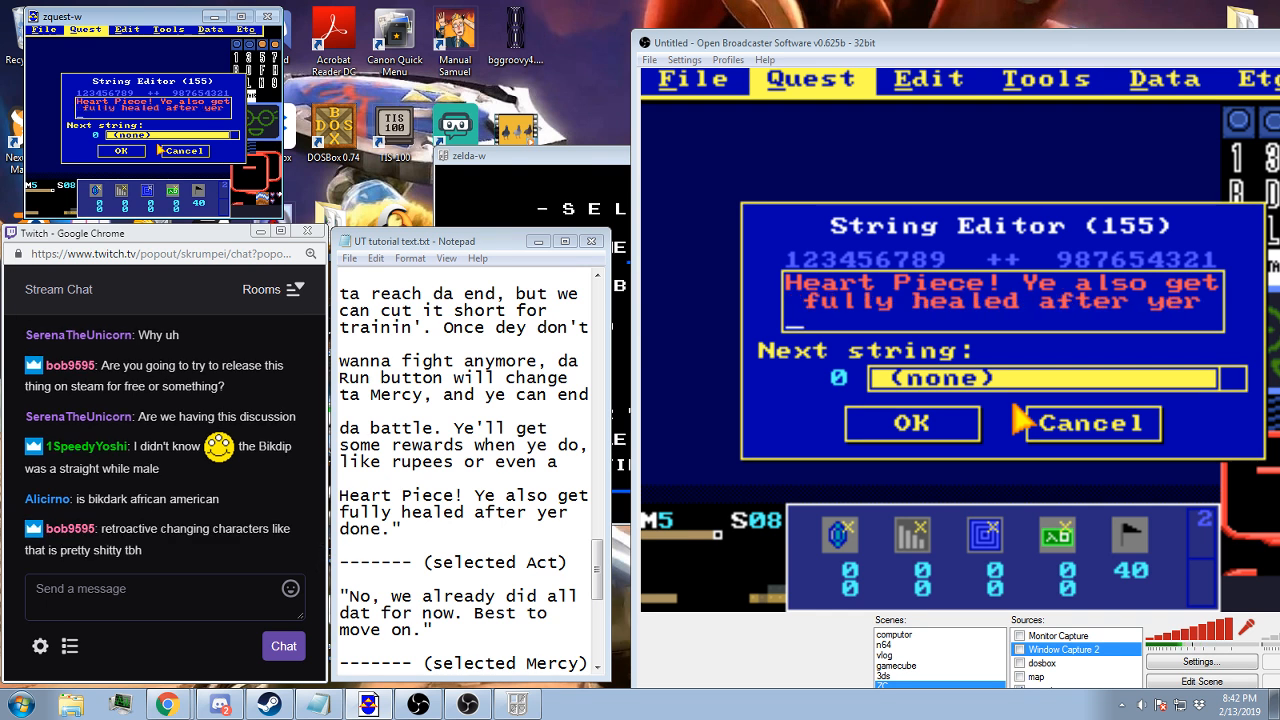
# Add the centred lines "fully healed after yer" and "done."" to string 155 and save the string
pyautogui.write('don')
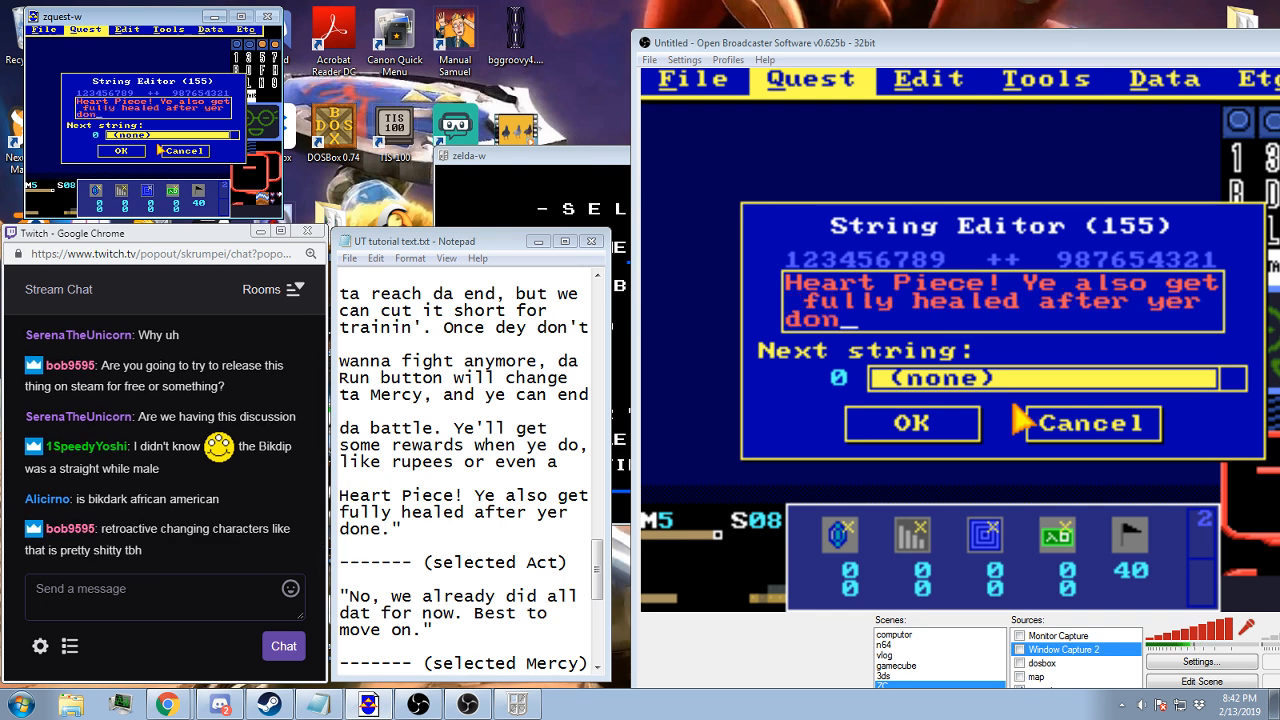
pyautogui.write('e."')
pyautogui.press('Left')
pyautogui.press('Left')
pyautogui.press('Left')
pyautogui.press('Left')
pyautogui.press('Left')
pyautogui.press('Left')
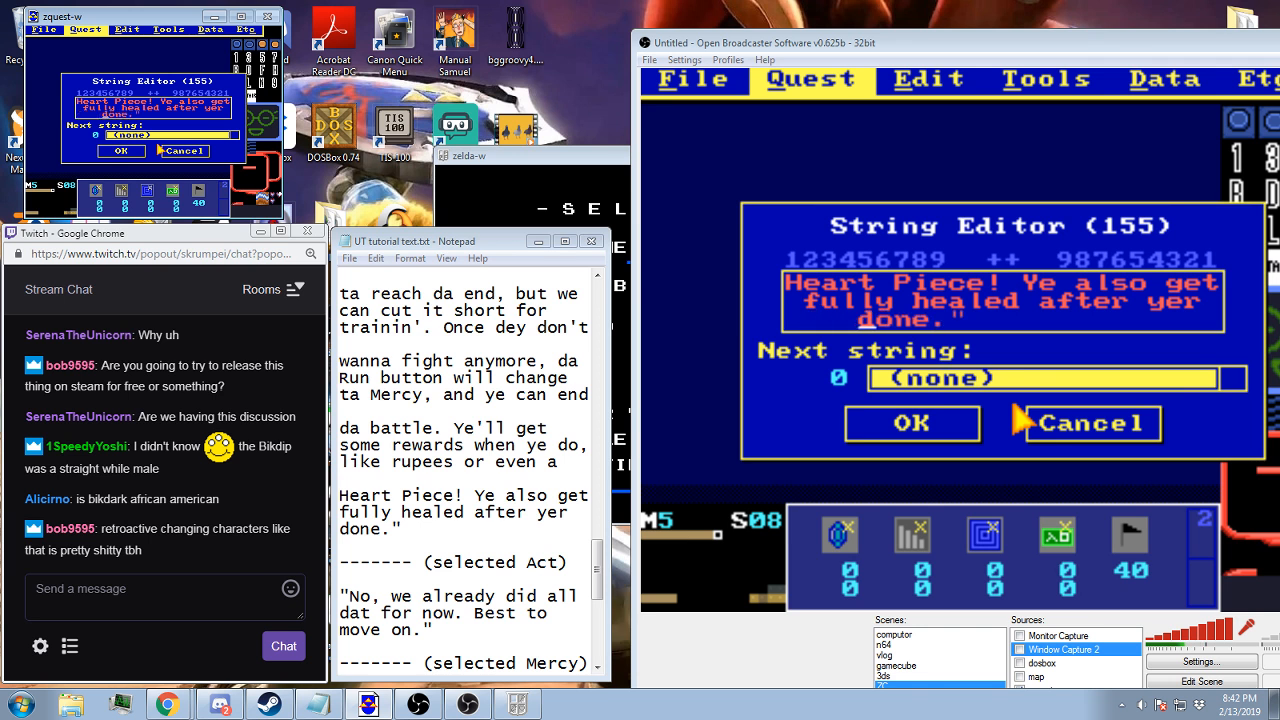
pyautogui.press('BackSpace')
pyautogui.press('BackSpace')
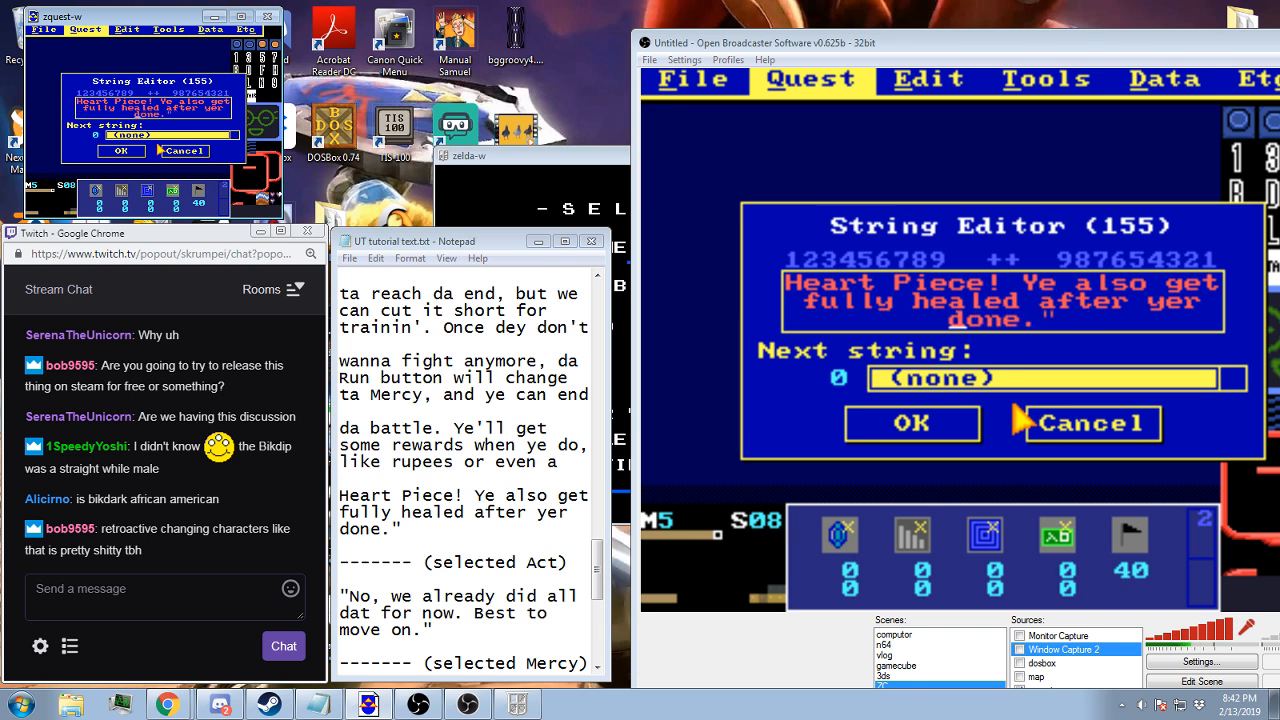
pyautogui.click(964, 428)
# Set string 155 as the next string of string 154 and finish editing the message strings
pyautogui.doubleClick(1016, 382)
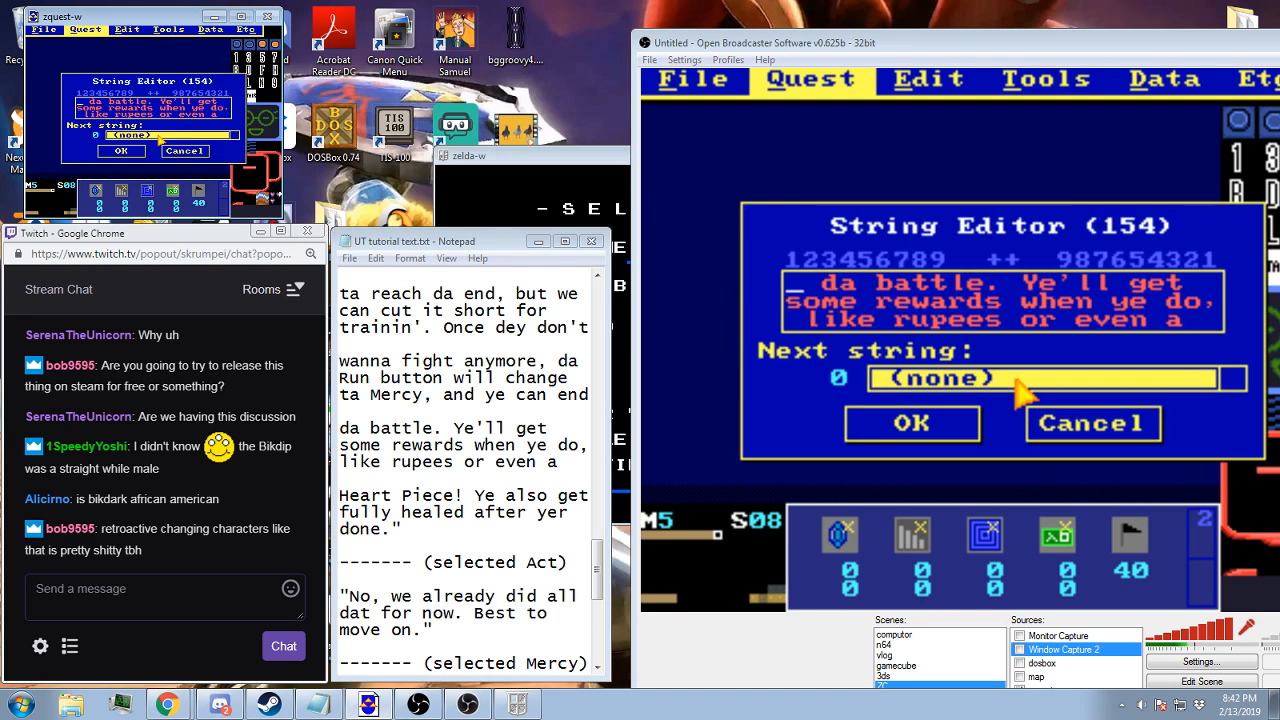
pyautogui.press('End')
pyautogui.click(966, 428)
pyautogui.click(1062, 437)
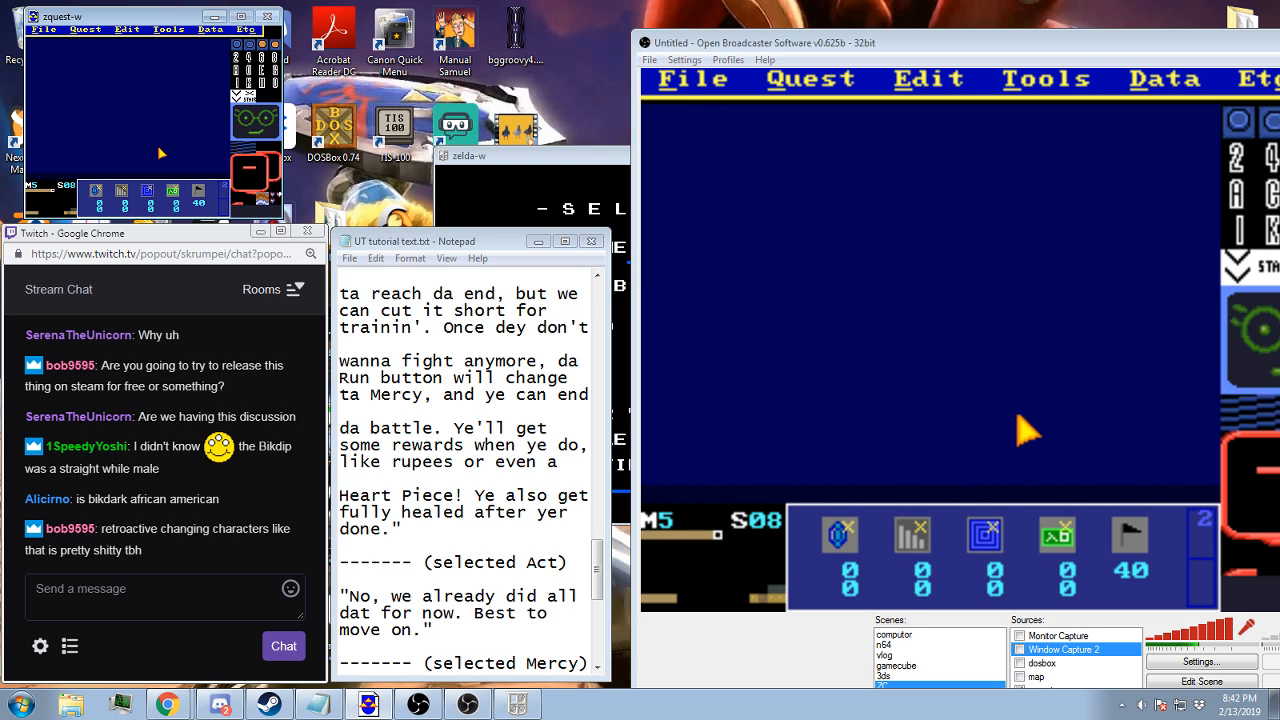
# Go to screen 70 of map 5, the battle screen with the ACT and RUN buttons, and copy it
pyautogui.press('Left')
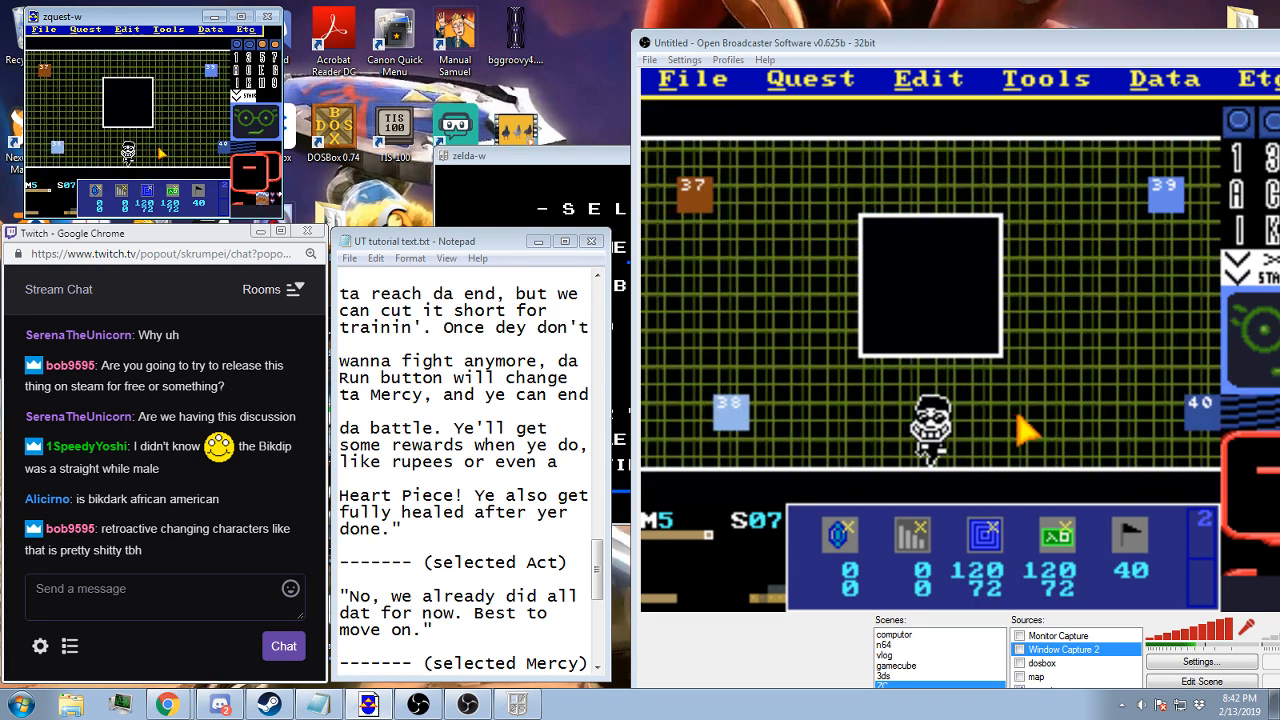
pyautogui.press('Down')
pyautogui.press('Down')
pyautogui.press('Down')
pyautogui.press('Down')
pyautogui.press('Down')
pyautogui.press('Down')
pyautogui.press('Down')
pyautogui.press('Left')
pyautogui.press('Left')
pyautogui.press('Left')
pyautogui.press('Left')
pyautogui.press('Left')
pyautogui.press('Left')
pyautogui.press('Left')
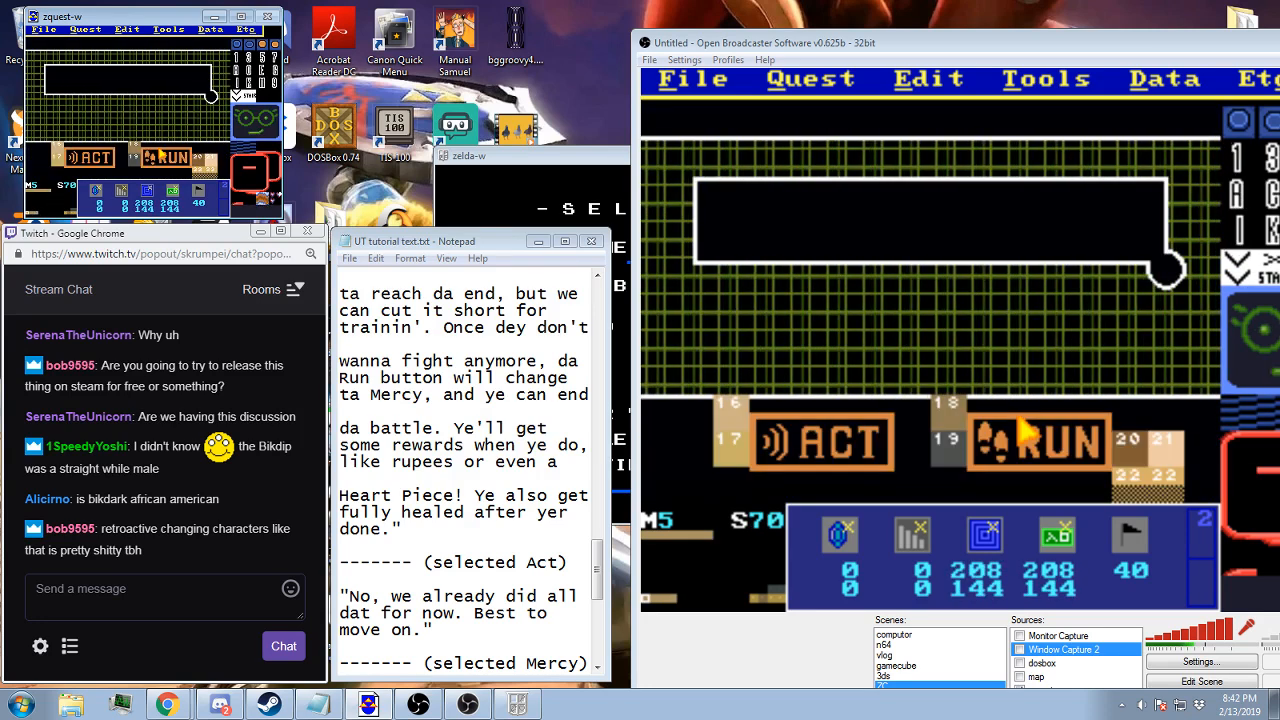
pyautogui.press('Right')
pyautogui.press('Left')
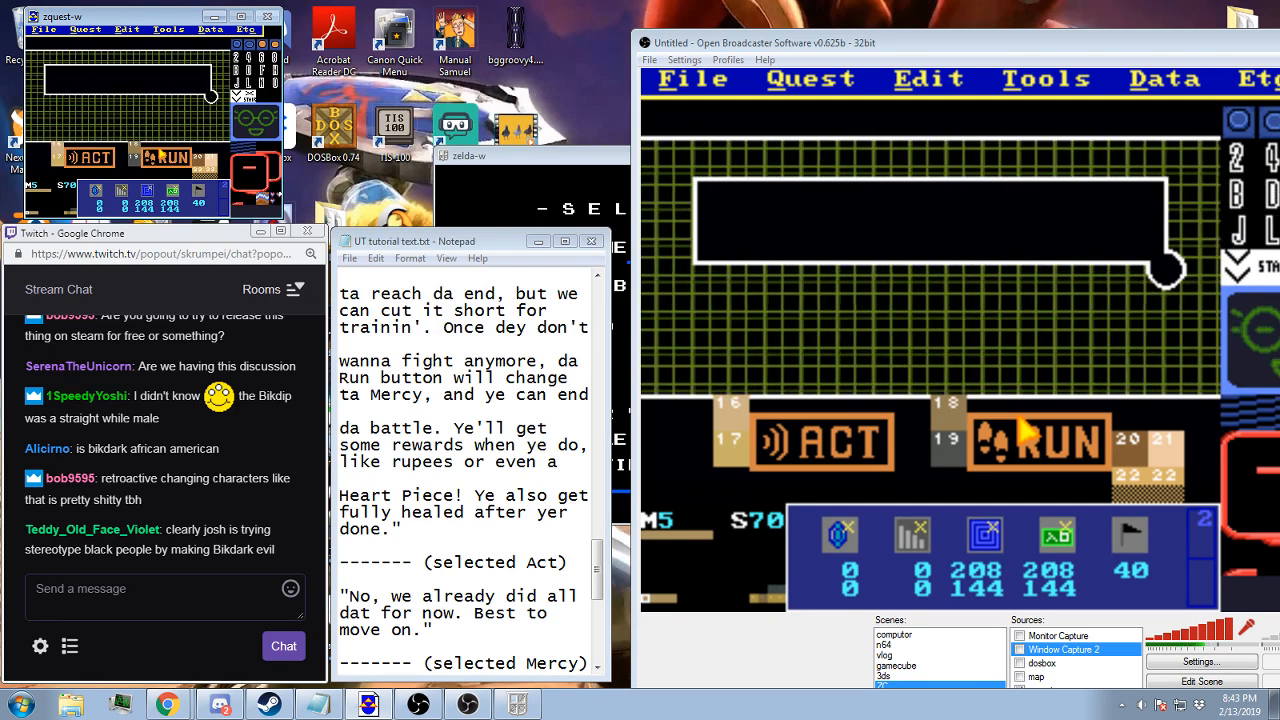
# Paste the copied battle screen onto the empty screen 74 of map 5
pyautogui.press('Right')
pyautogui.press('Right')
pyautogui.press('Right')
pyautogui.press('Right')
pyautogui.press('Left')
pyautogui.press('Right')
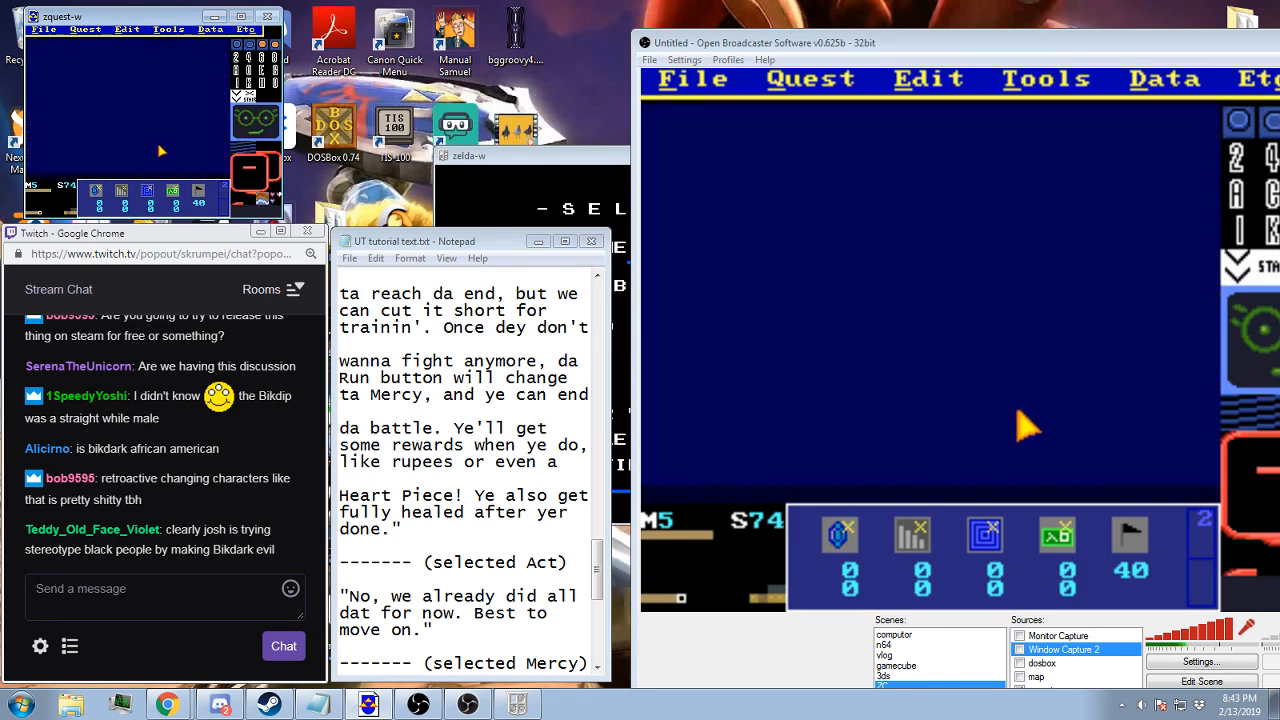
pyautogui.click(85, 29)
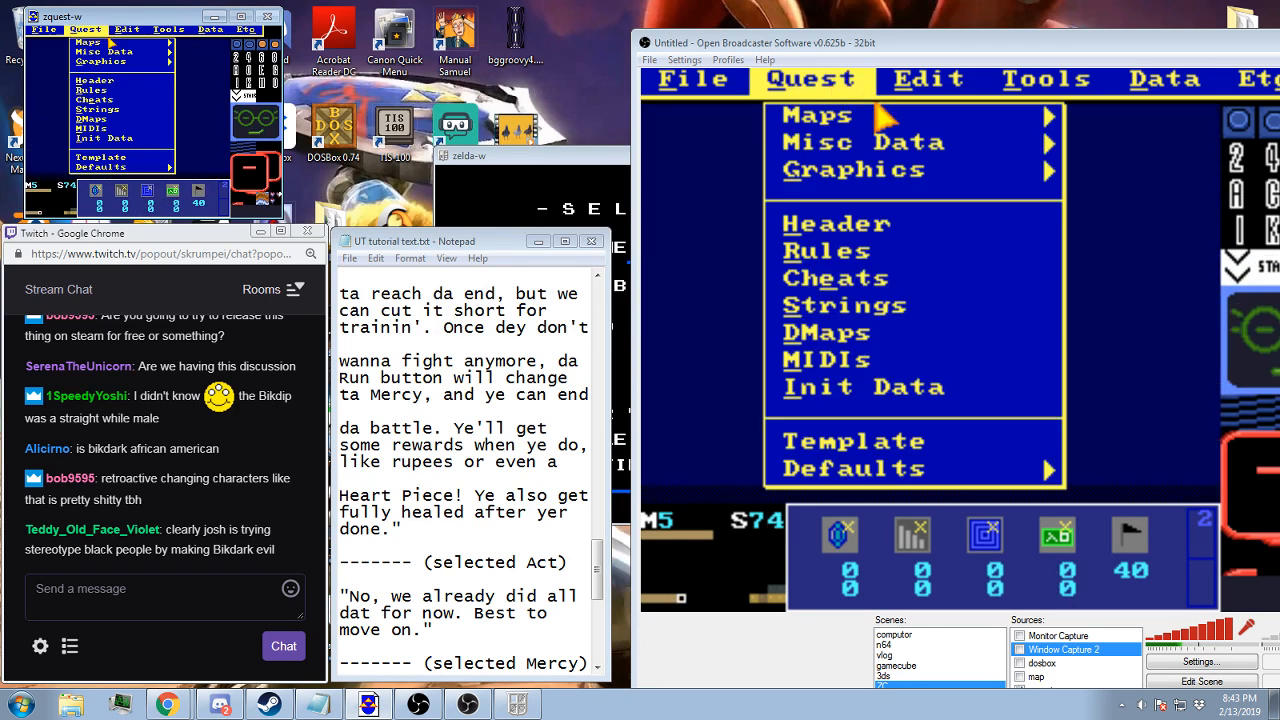
pyautogui.click(147, 72)
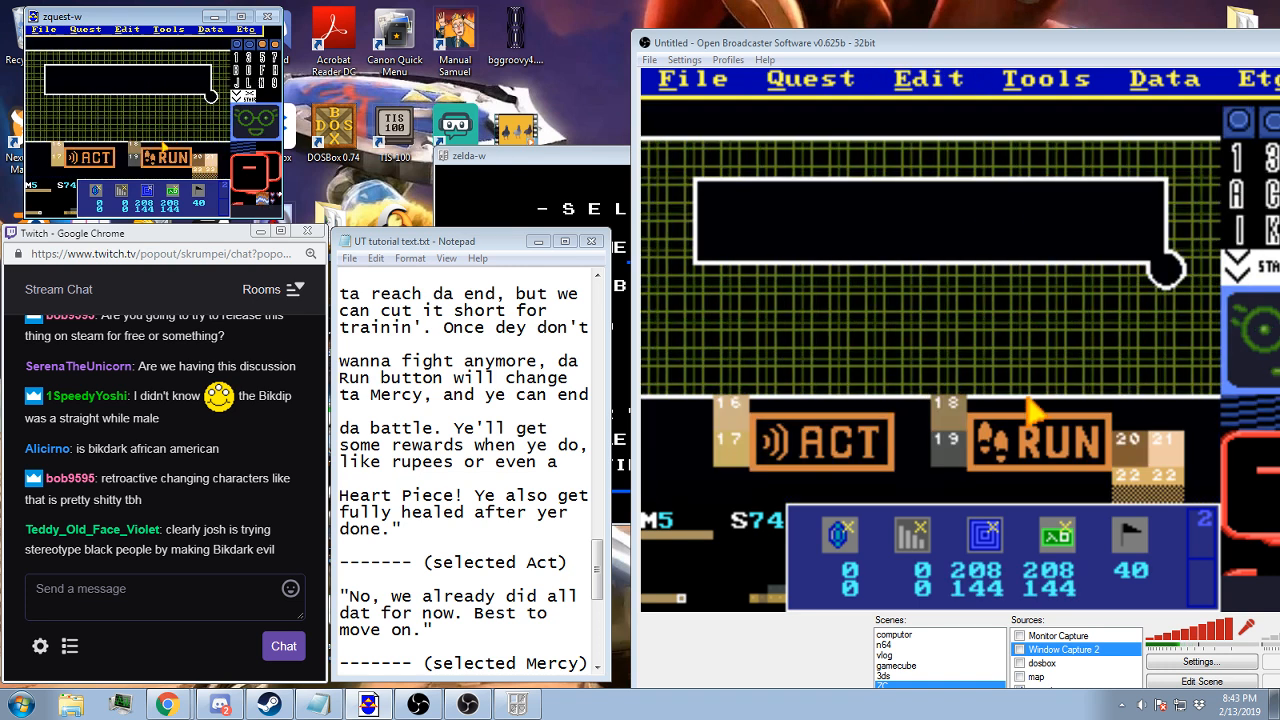
# Find the battle button combos and replace the RUN button on screen 74 with the yellow MERCY button
pyautogui.moveTo(825, 32); pyautogui.dragTo(593, 13)
pyautogui.click(184, 36)
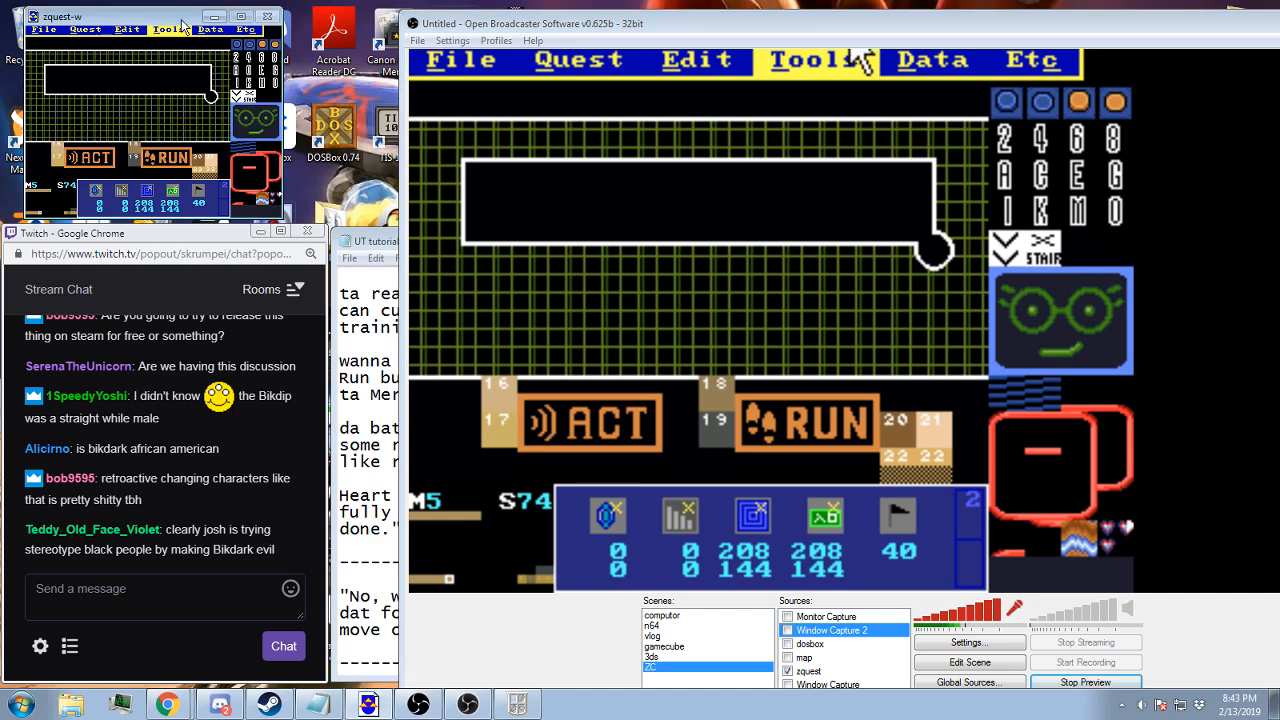
pyautogui.press('pagedown')
pyautogui.press('pagedown')
pyautogui.press('pagedown')
pyautogui.press('pagedown')
pyautogui.press('pagedown')
pyautogui.press('pagedown')
pyautogui.press('pagedown')
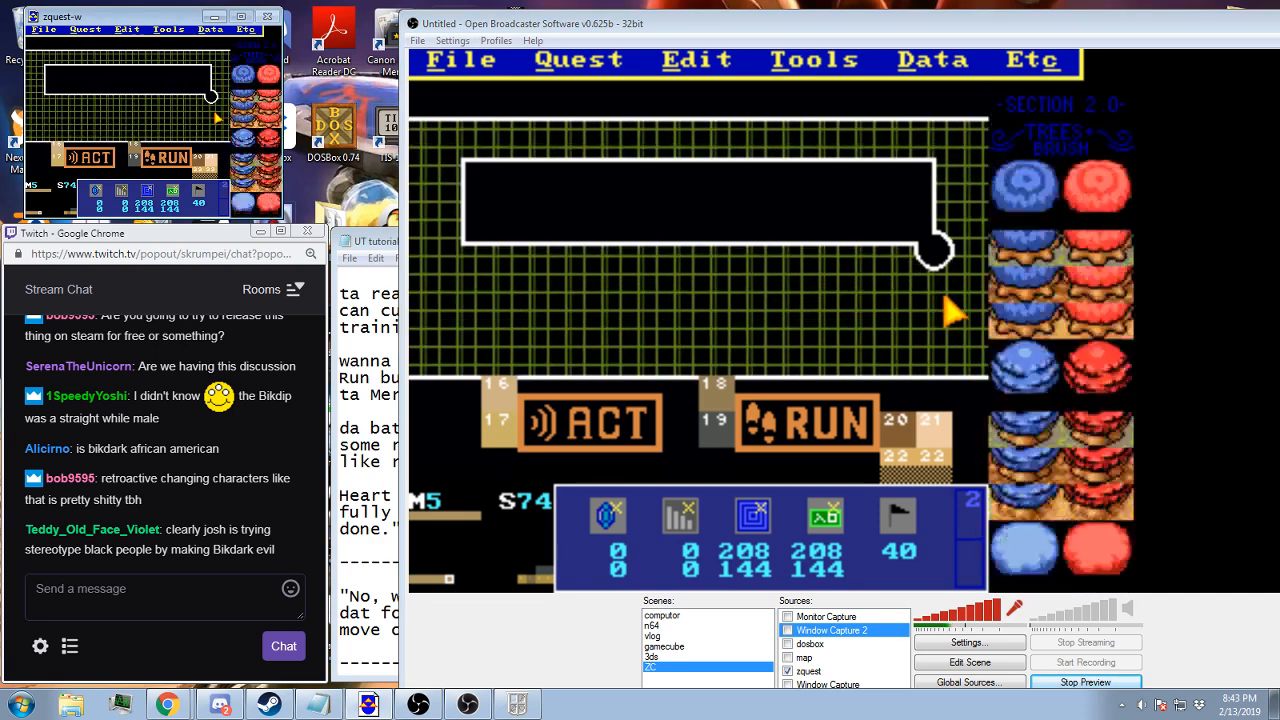
pyautogui.press('space')
pyautogui.press('pagedown')
pyautogui.press('pagedown')
pyautogui.press('pagedown')
pyautogui.press('pagedown')
pyautogui.press('pagedown')
pyautogui.press('pagedown')
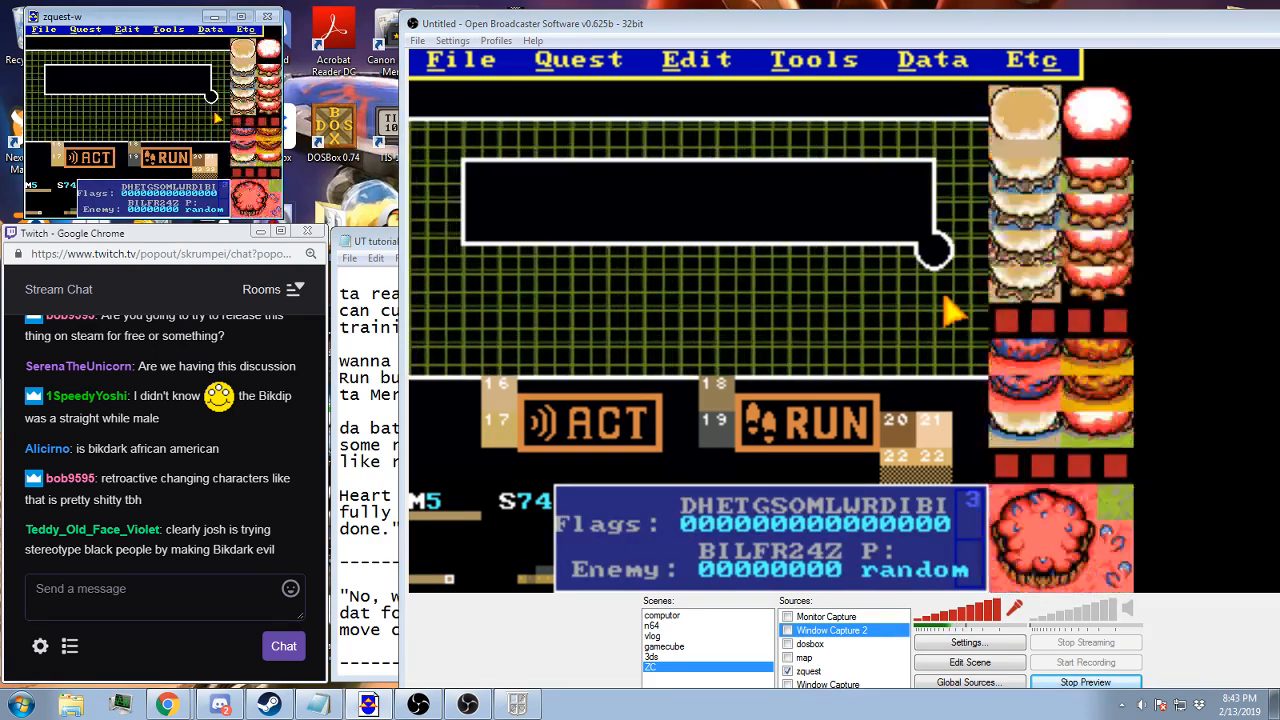
pyautogui.press('pagedown')
pyautogui.press('pagedown')
pyautogui.press('pagedown')
pyautogui.press('pagedown')
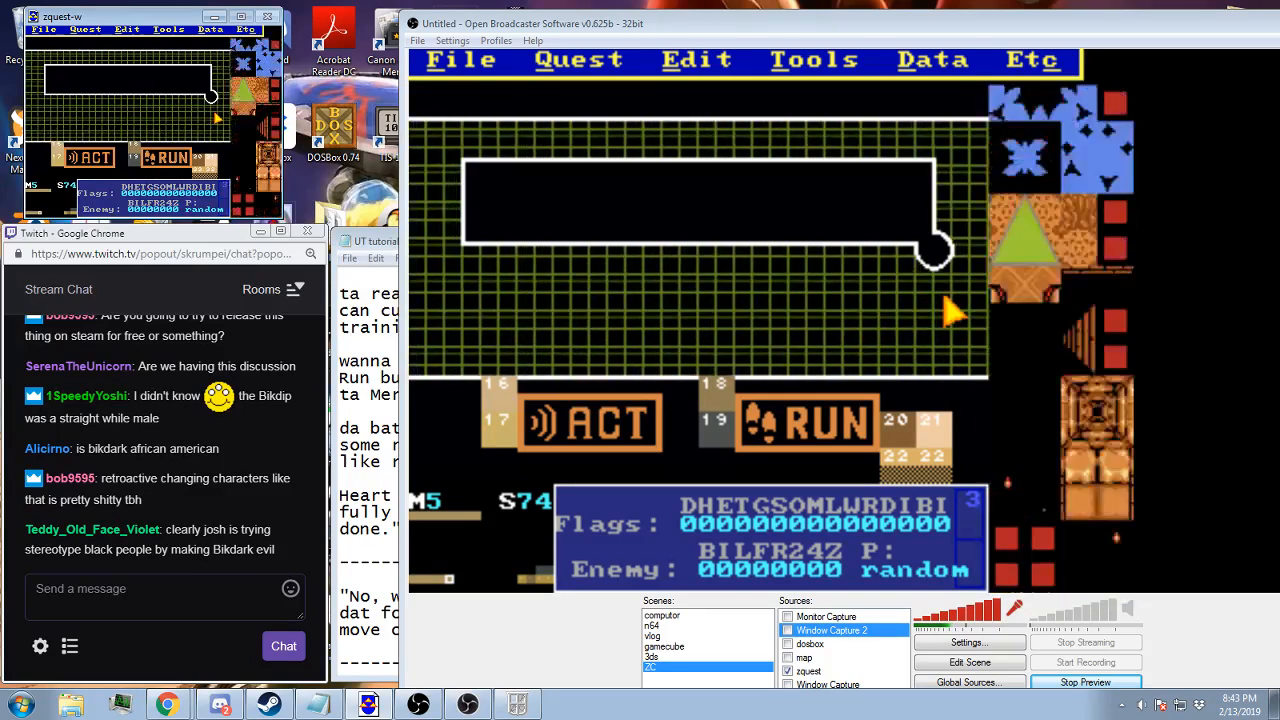
pyautogui.press('pagedown')
pyautogui.press('pagedown')
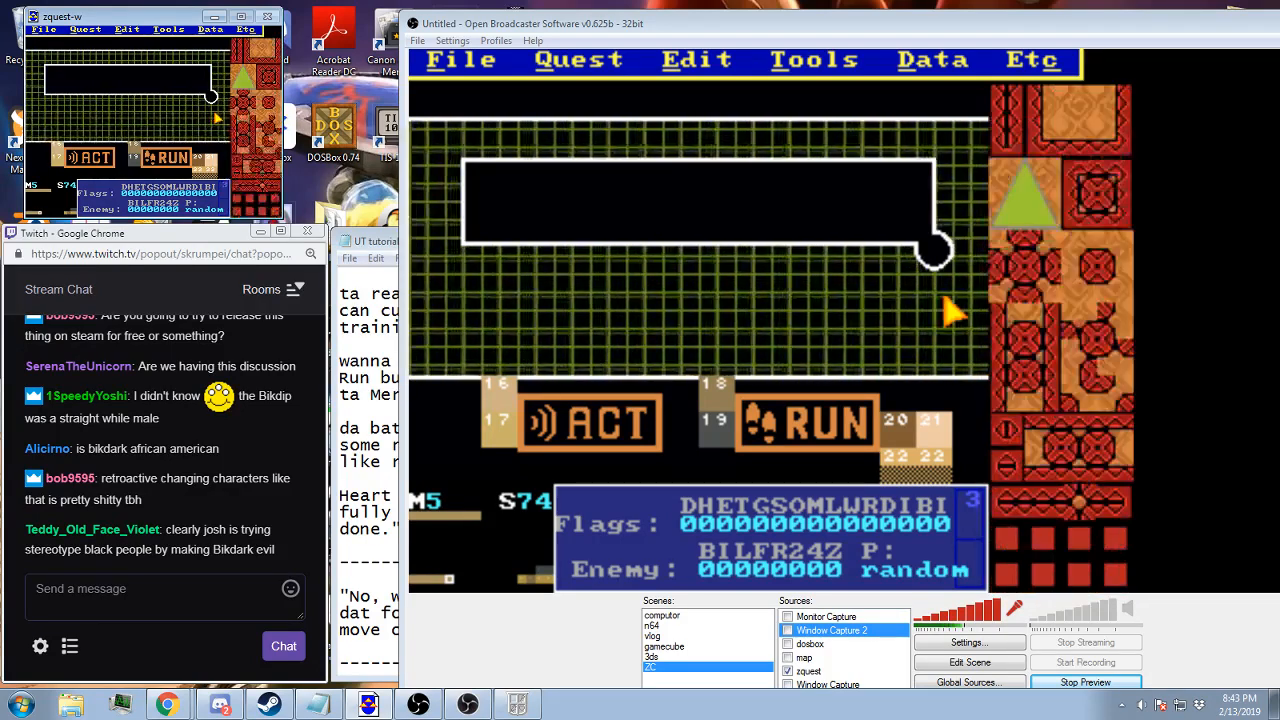
pyautogui.press('pagedown')
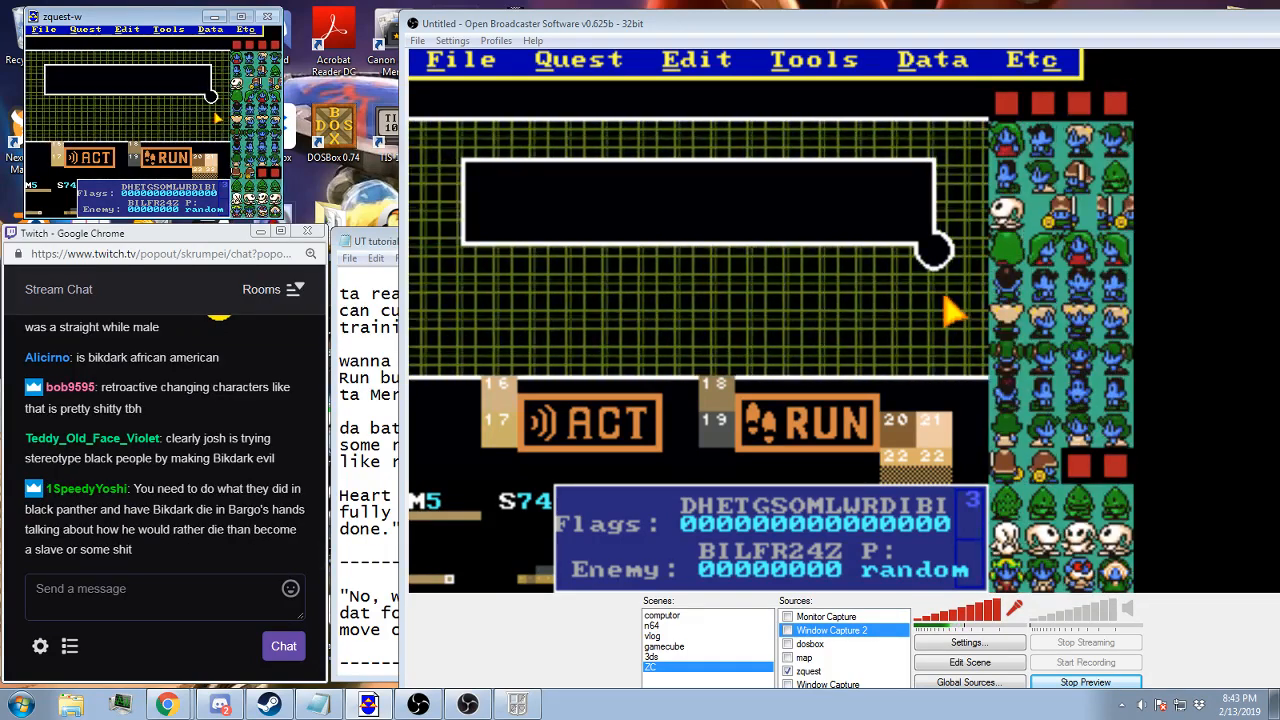
pyautogui.press('pagedown')
pyautogui.press('pagedown')
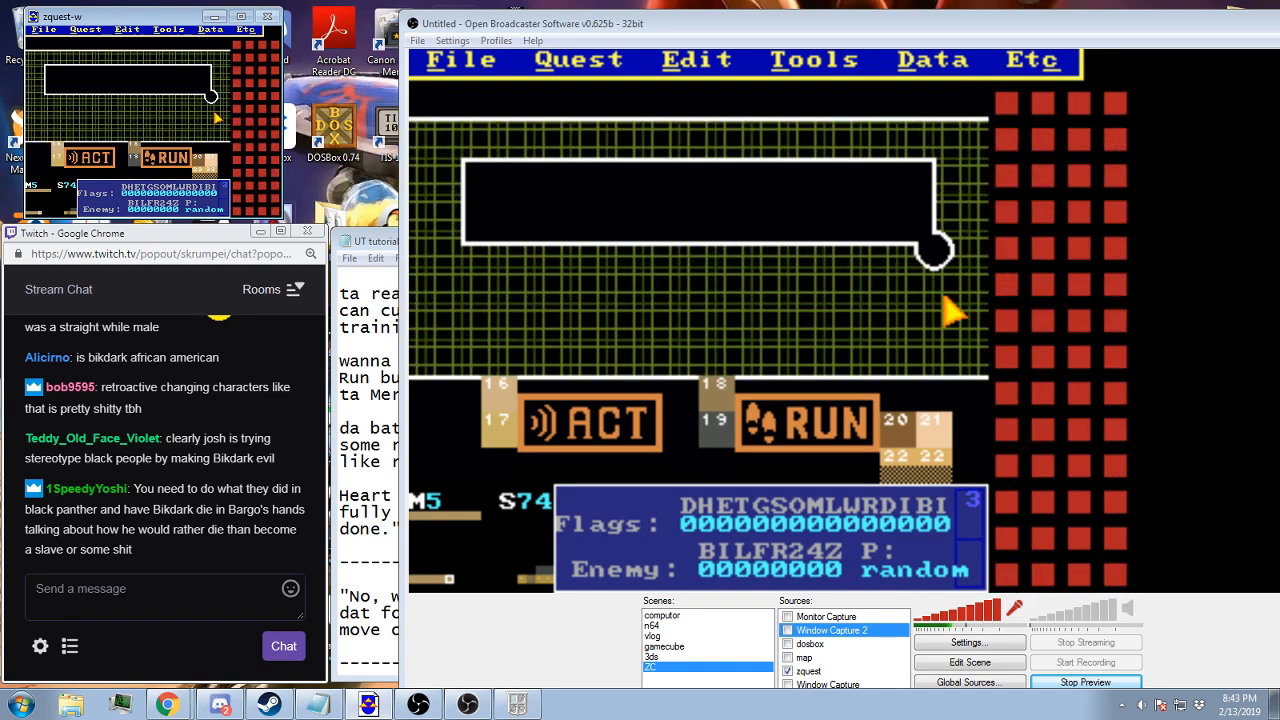
pyautogui.press('pagedown')
pyautogui.press('pagedown')
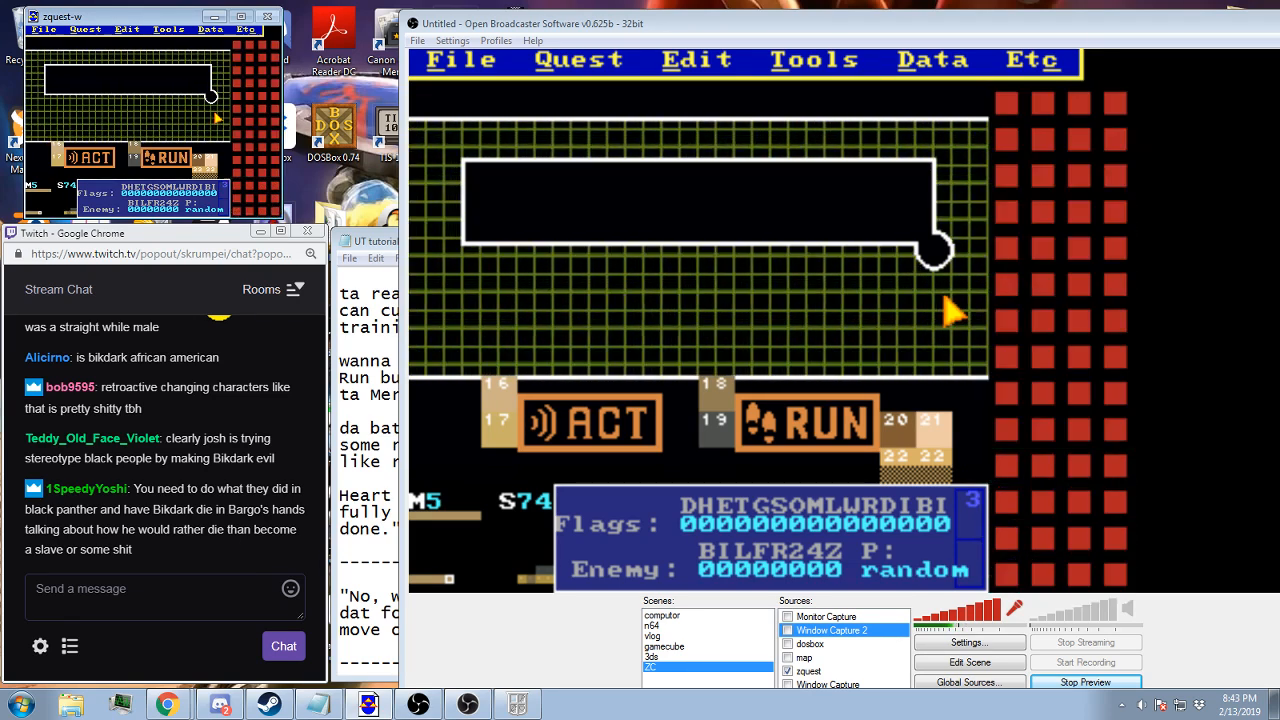
pyautogui.press('pagedown')
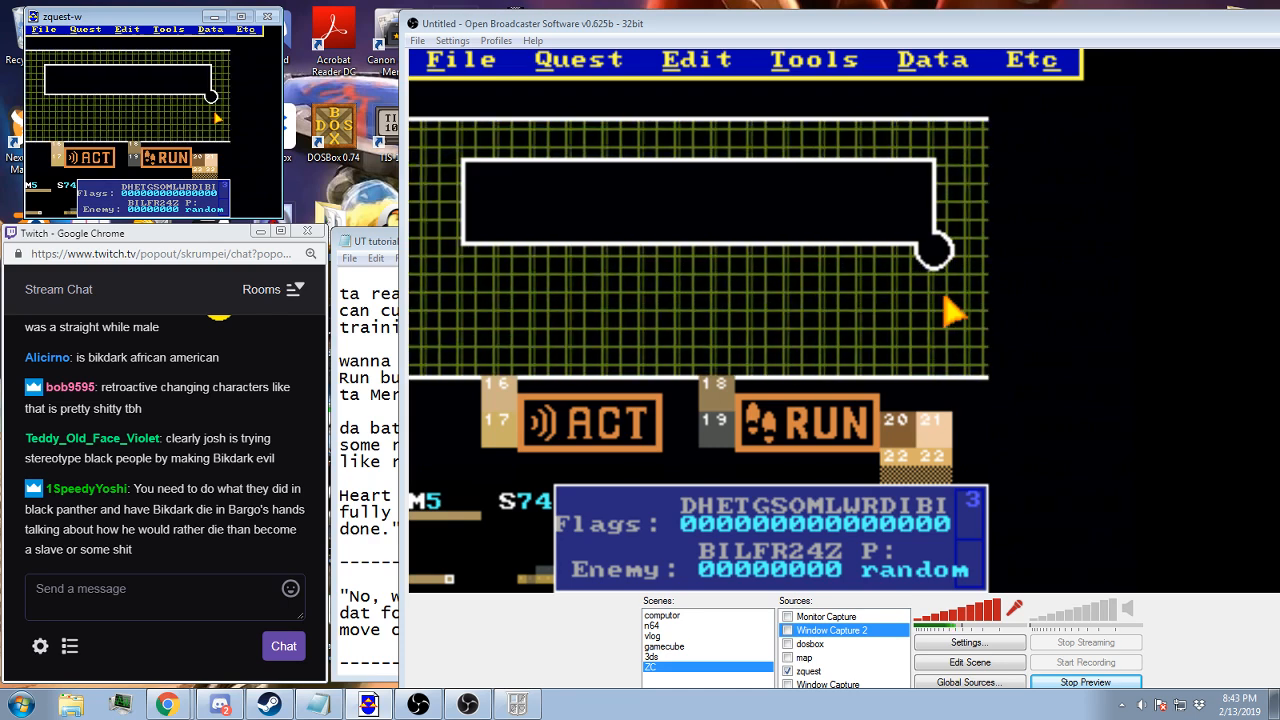
pyautogui.press('pagedown')
pyautogui.press('pagedown')
pyautogui.press('pagedown')
pyautogui.press('pagedown')
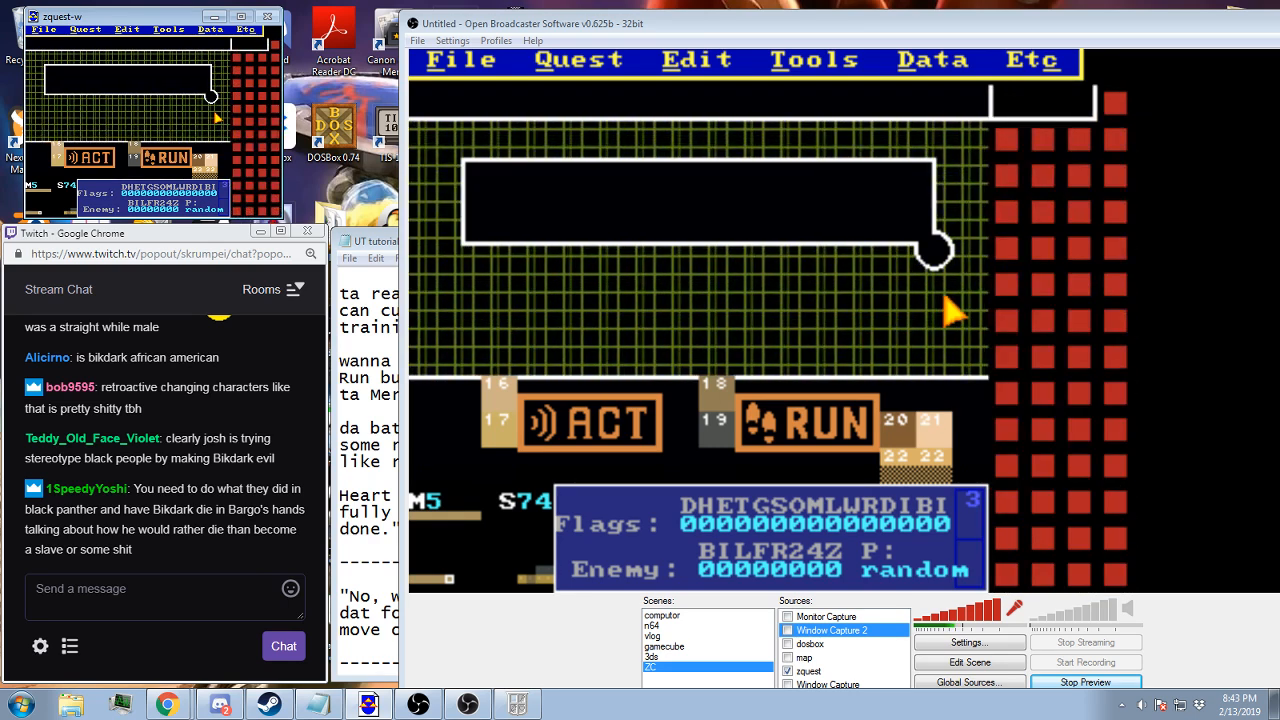
pyautogui.press('pageup')
pyautogui.press('Down')
pyautogui.press('Down')
pyautogui.press('Down')
pyautogui.press('Down')
pyautogui.press('Down')
pyautogui.press('Down')
pyautogui.press('Down')
pyautogui.press('Down')
pyautogui.press('Up')
pyautogui.press('Up')
pyautogui.press('Up')
pyautogui.press('Up')
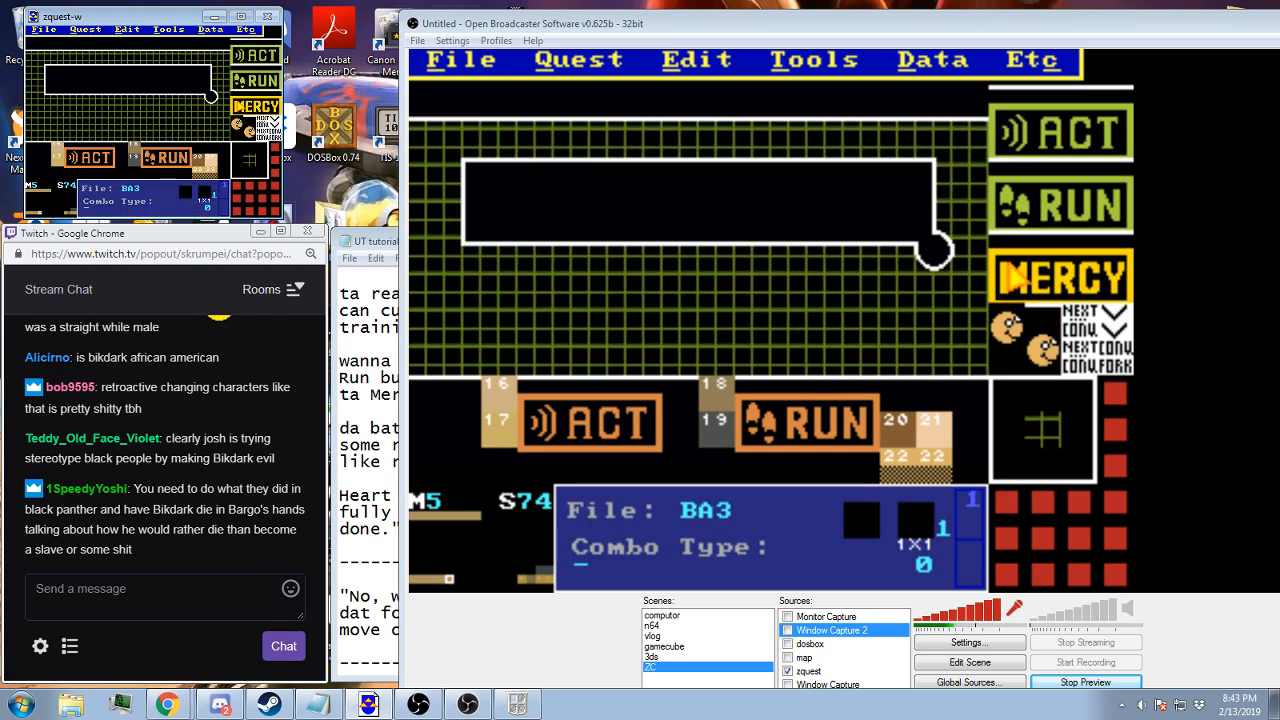
pyautogui.rightClick(143, 145)
pyautogui.click(145, 144)
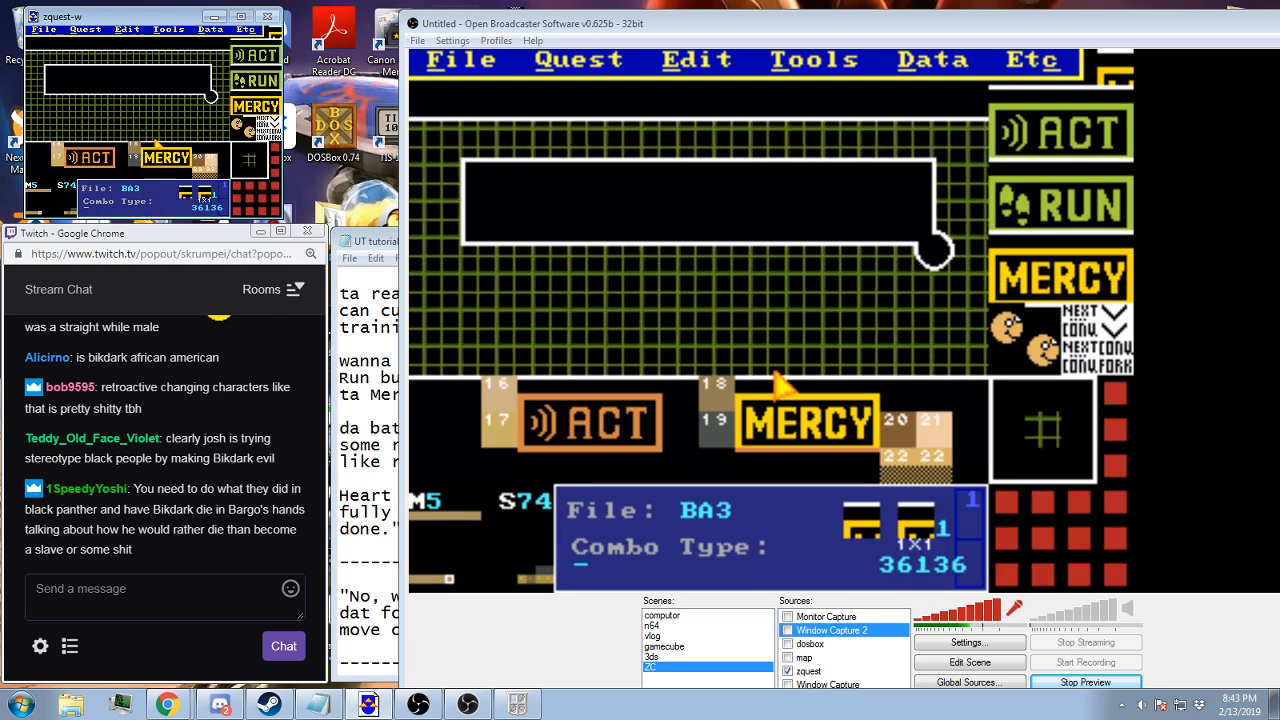
# Pick combo 36119 and place it along the row beneath the MERCY button to form its yellow bottom edge
pyautogui.scroll(2, 265, 95)
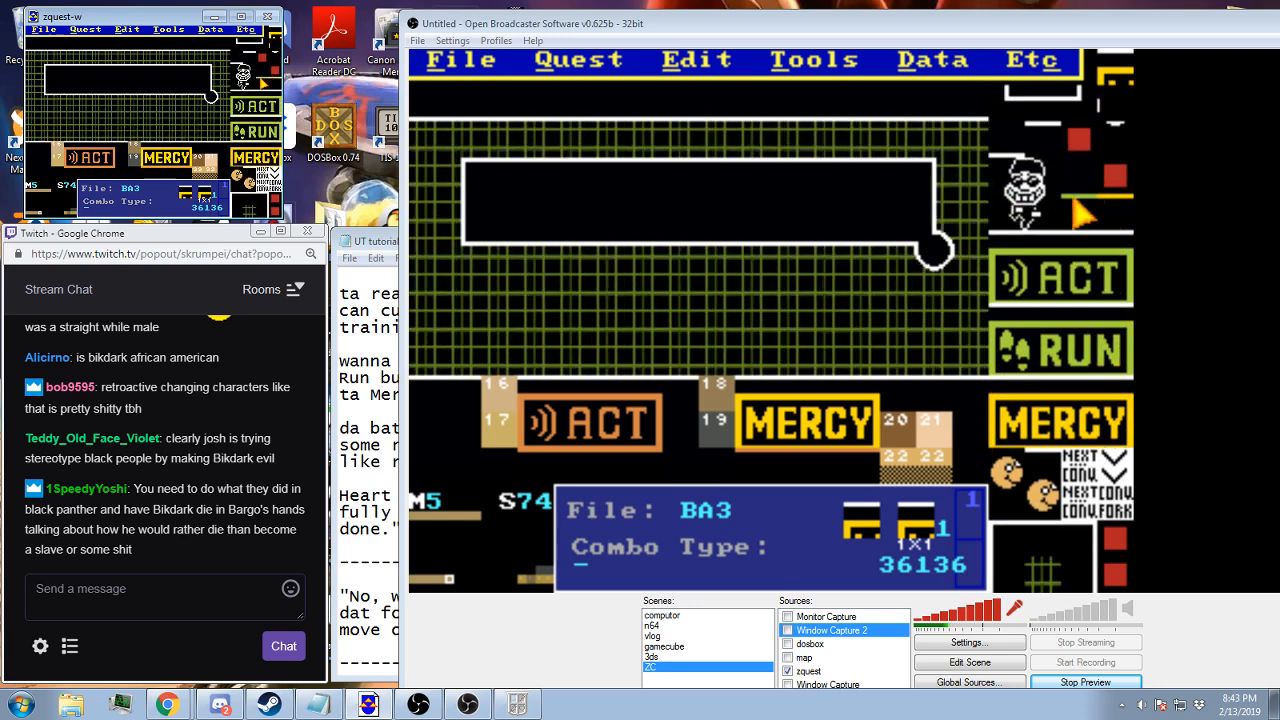
pyautogui.click(270, 79)
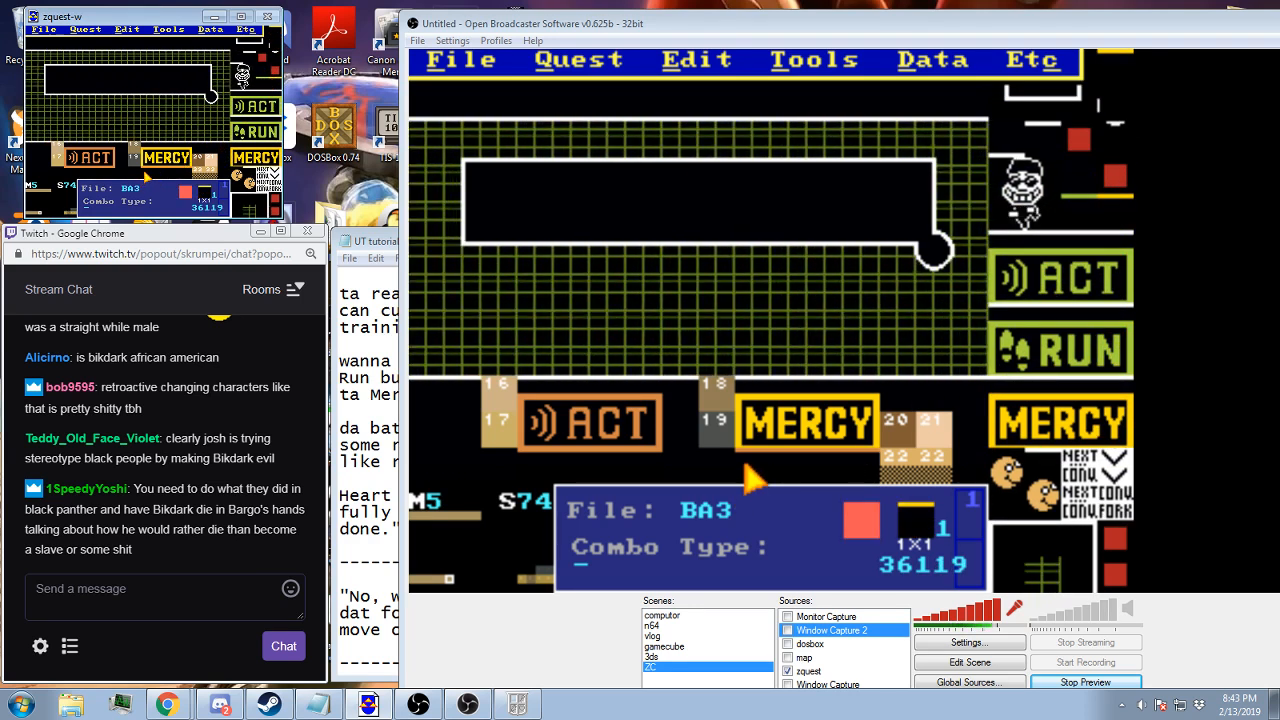
pyautogui.moveTo(144, 172); pyautogui.dragTo(163, 172)
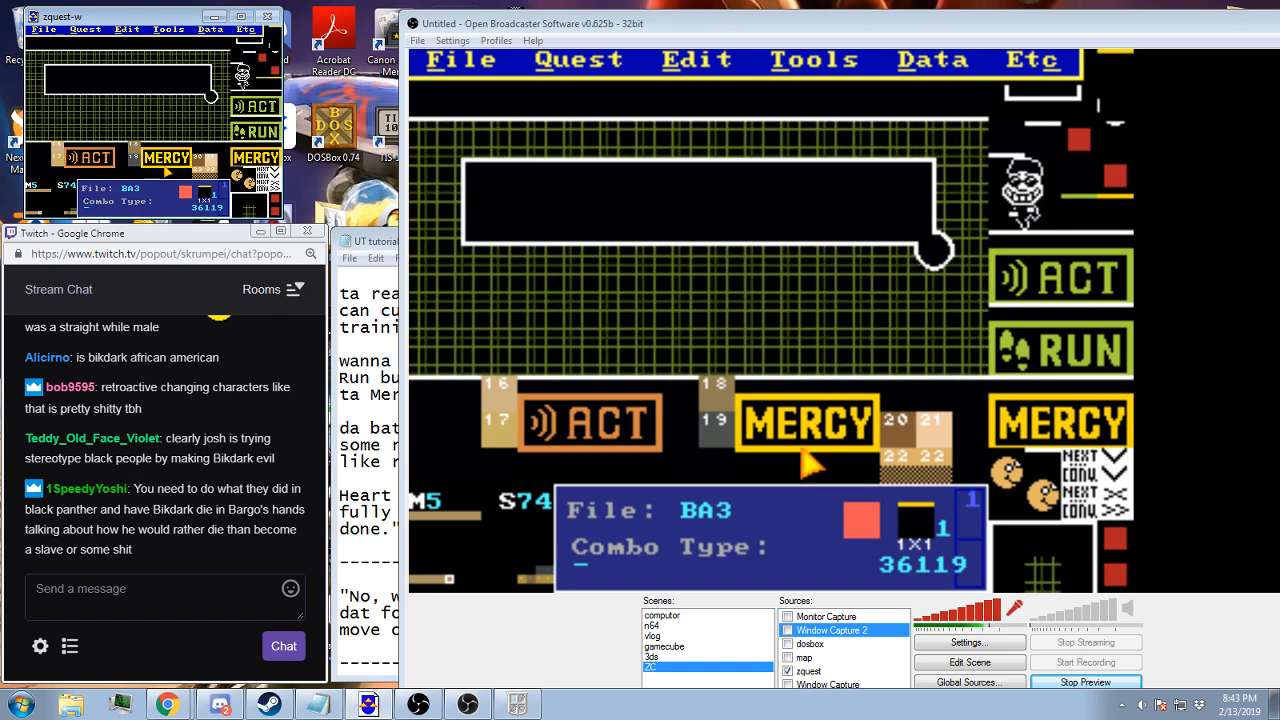
pyautogui.press('Return')
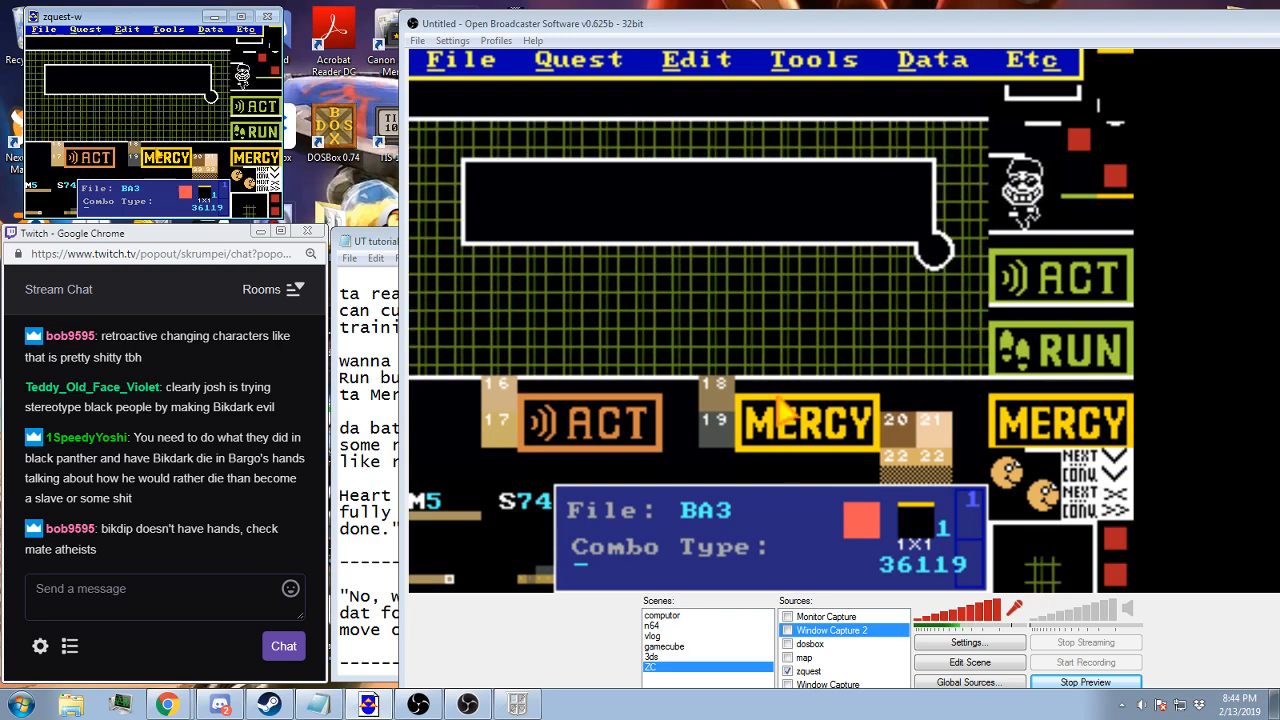
# Save the quest and paste all of the copied Mercy battle screen onto the empty screen 08 of map 5
pyautogui.press('F2')
pyautogui.press('Return')
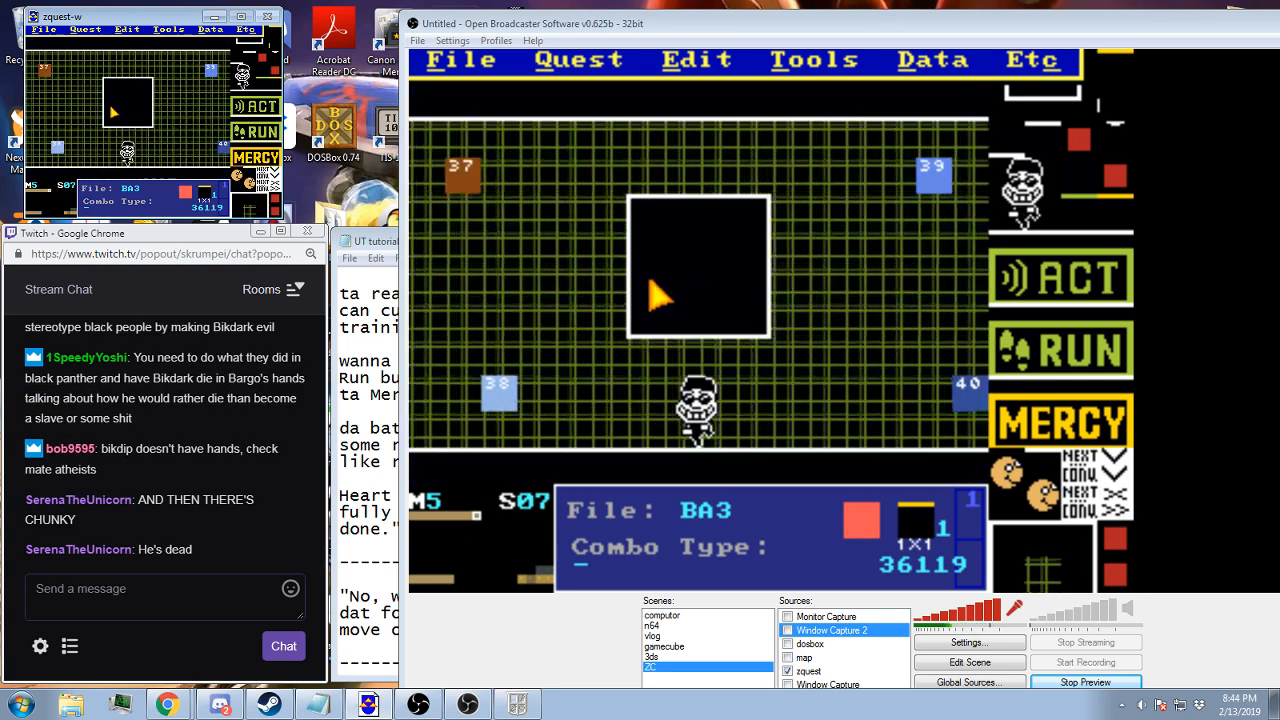
pyautogui.click(86, 29)
pyautogui.moveTo(127, 29)
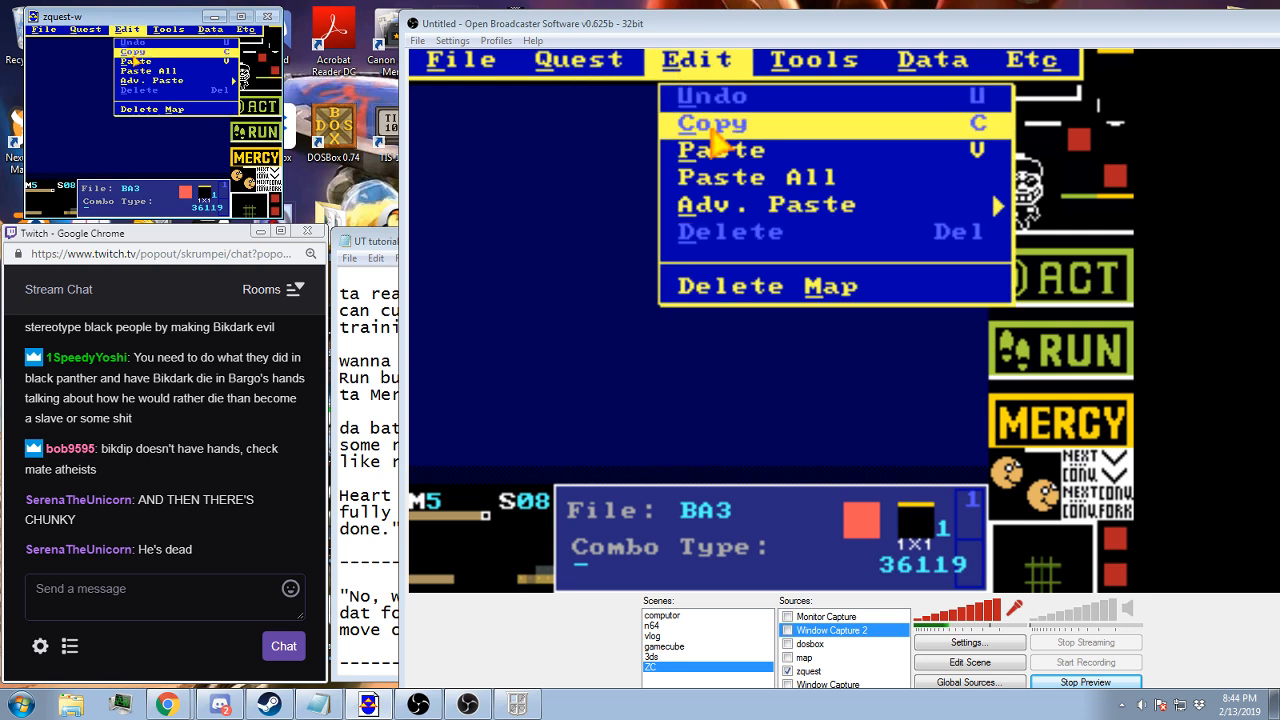
pyautogui.click(140, 67)
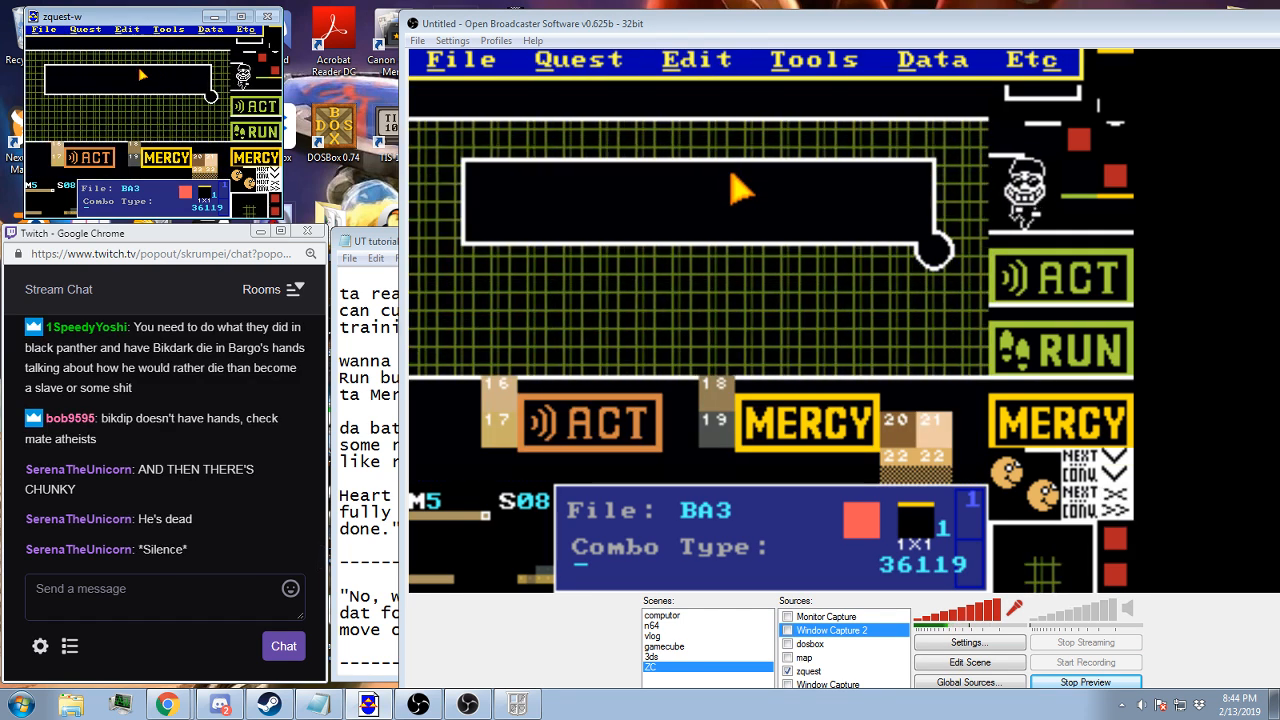
# Assign one of the Undertale tutorial message strings to screen 08 and recheck the selection
pyautogui.press('s')
pyautogui.moveTo(230, 80); pyautogui.dragTo(229, 149)
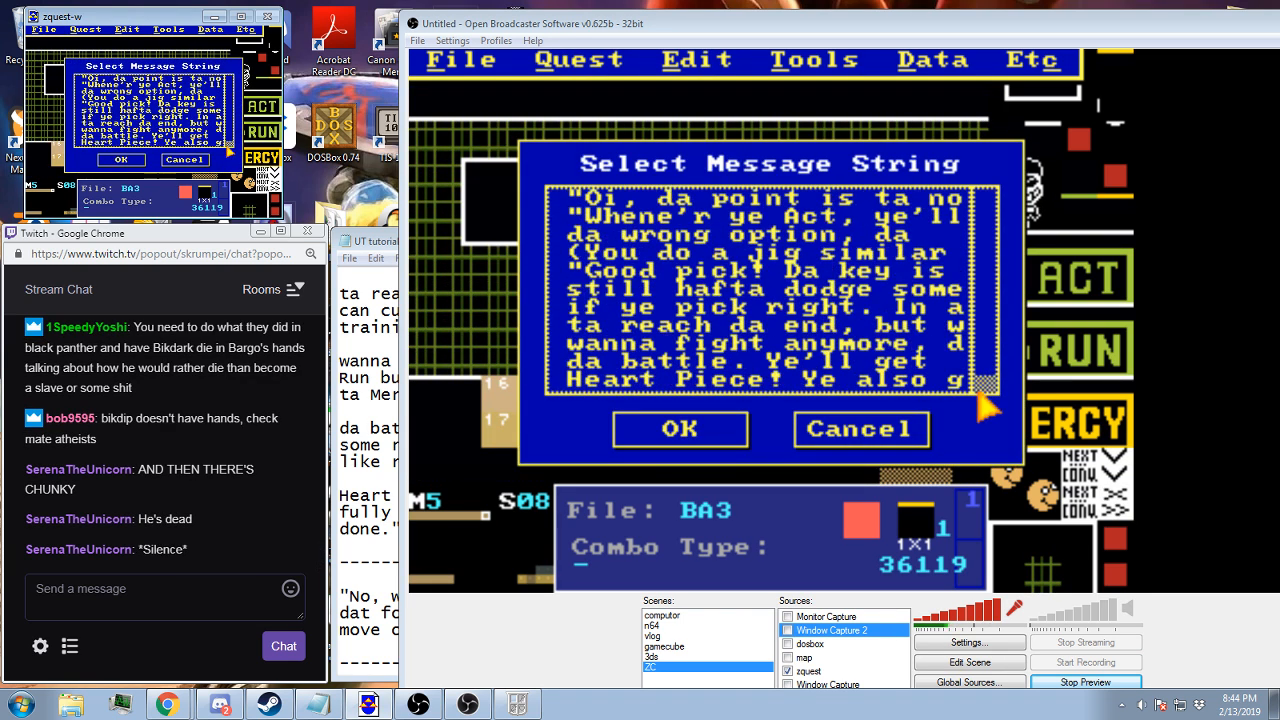
pyautogui.doubleClick(153, 111)
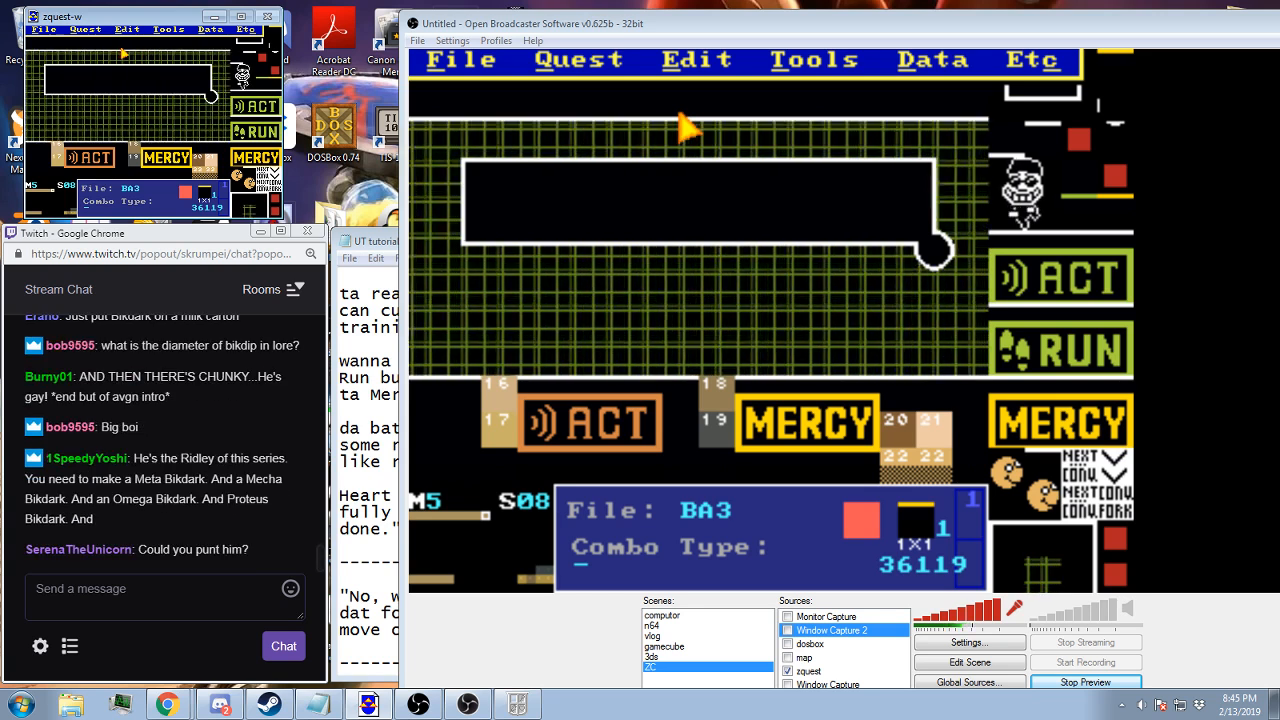
pyautogui.press('s')
pyautogui.click(131, 158)
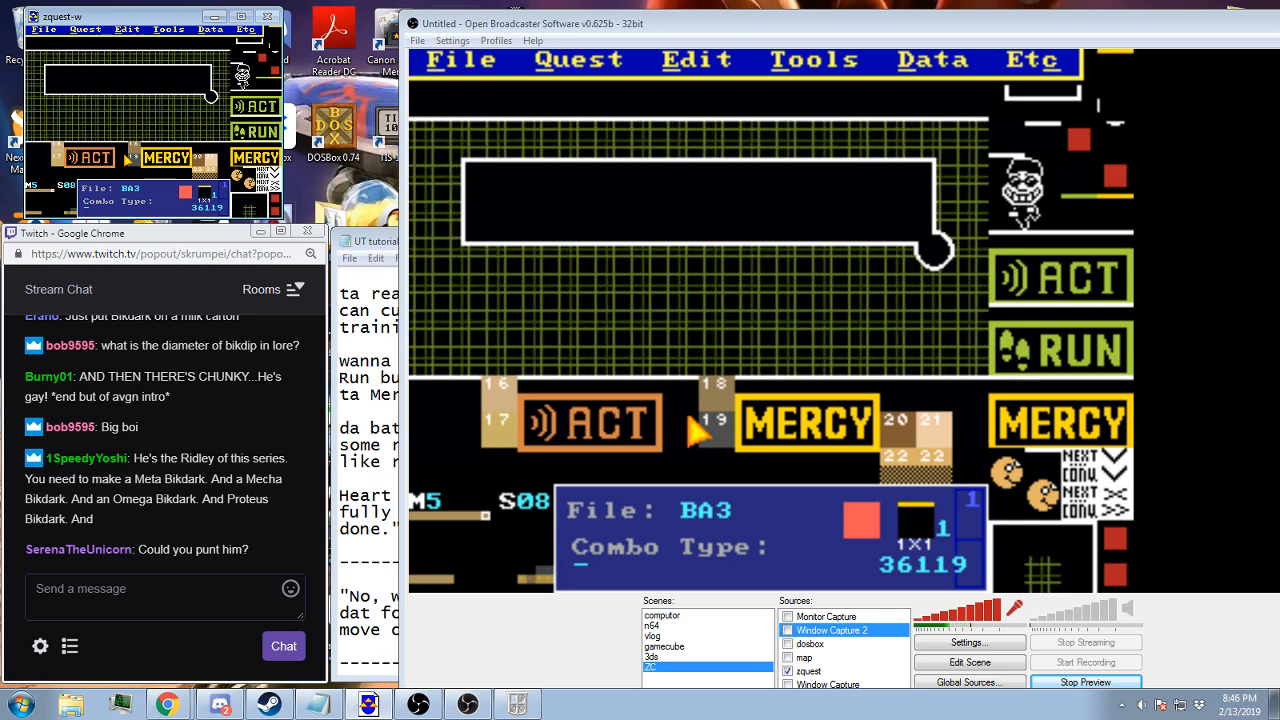
# Bring the (selected Act) dialogue of UT tutorial text.txt into view and start a new message string in the quest's string editor
pyautogui.click(350, 378)
pyautogui.scroll(-1, 350, 378)
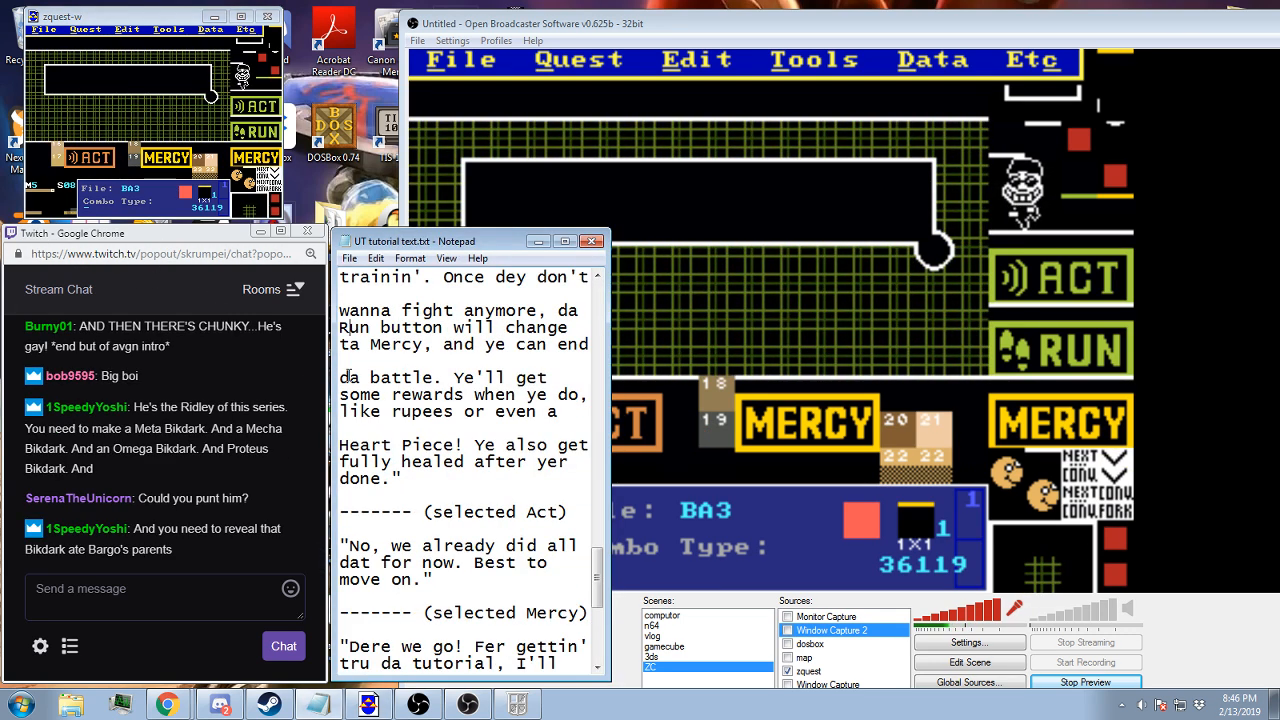
pyautogui.click(512, 32)
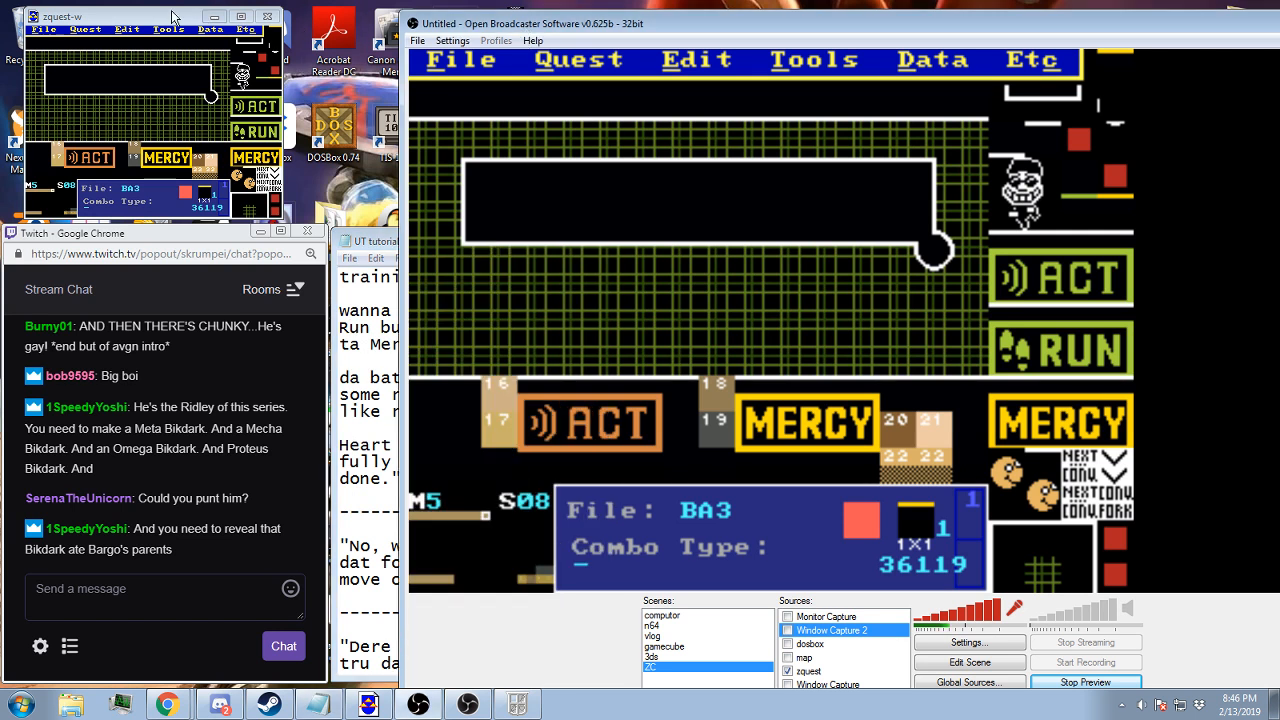
pyautogui.click(172, 16)
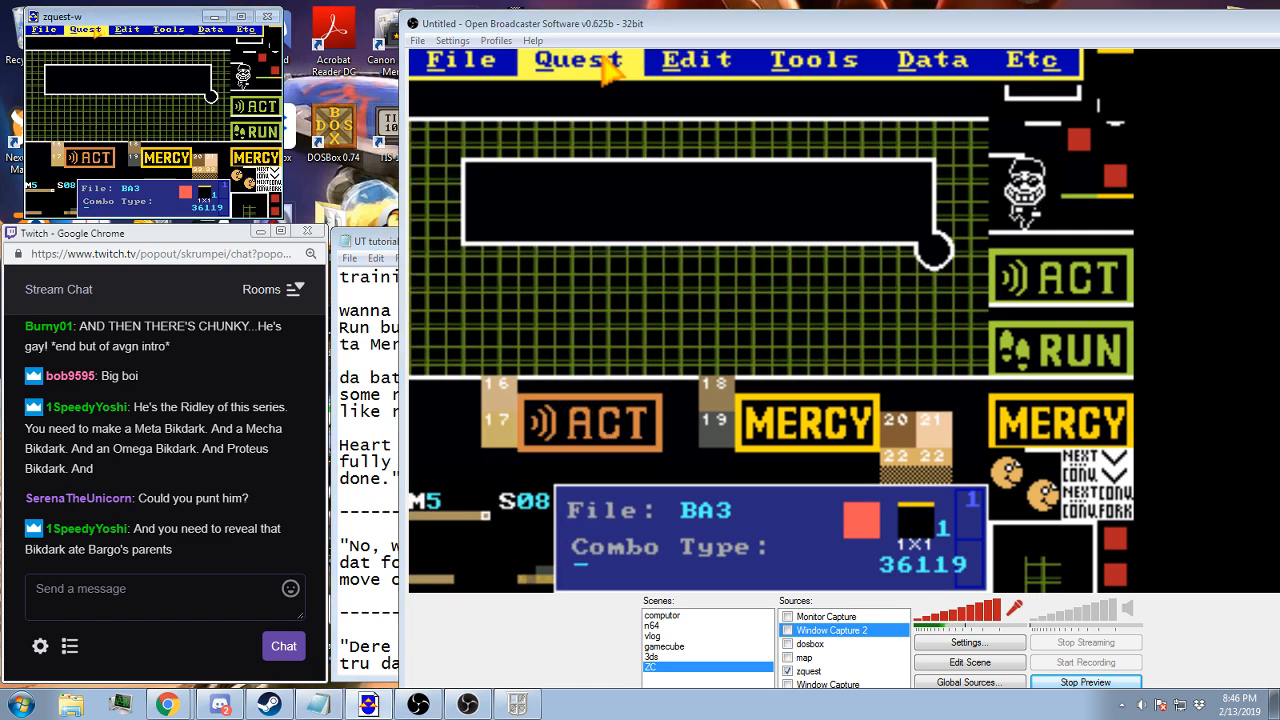
pyautogui.click(97, 32)
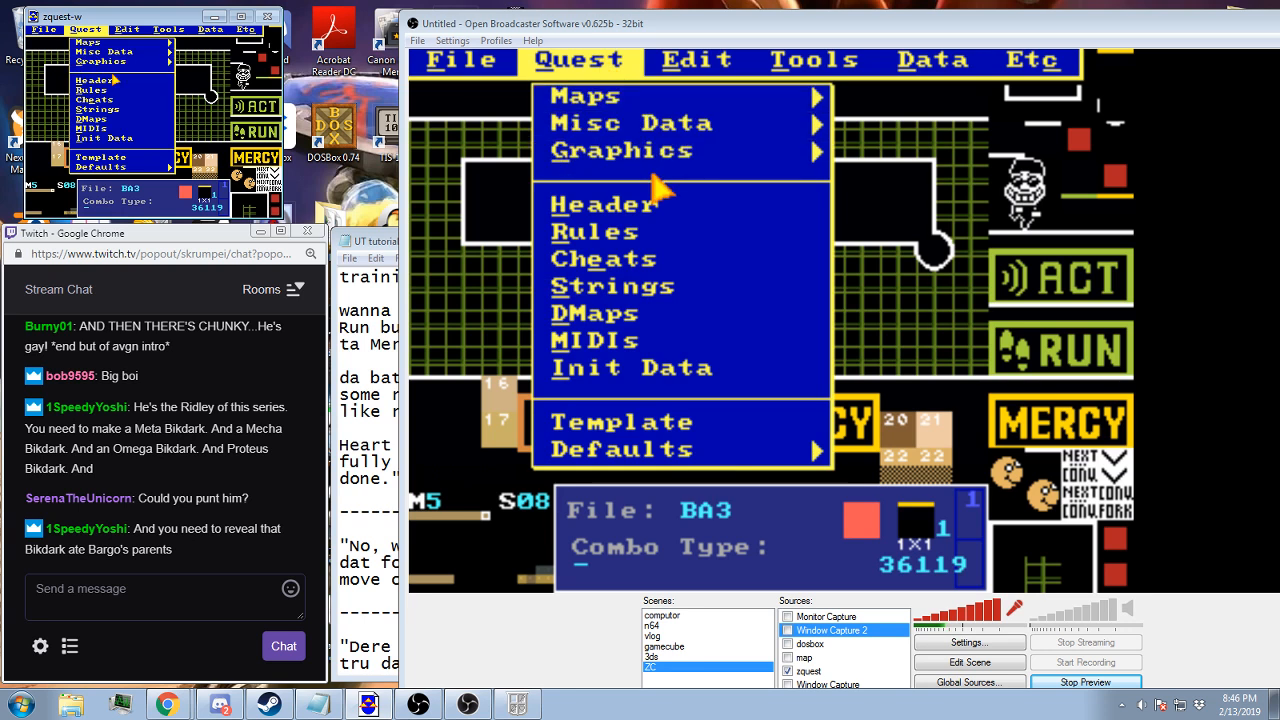
pyautogui.click(109, 111)
pyautogui.scroll(-1, 155, 118)
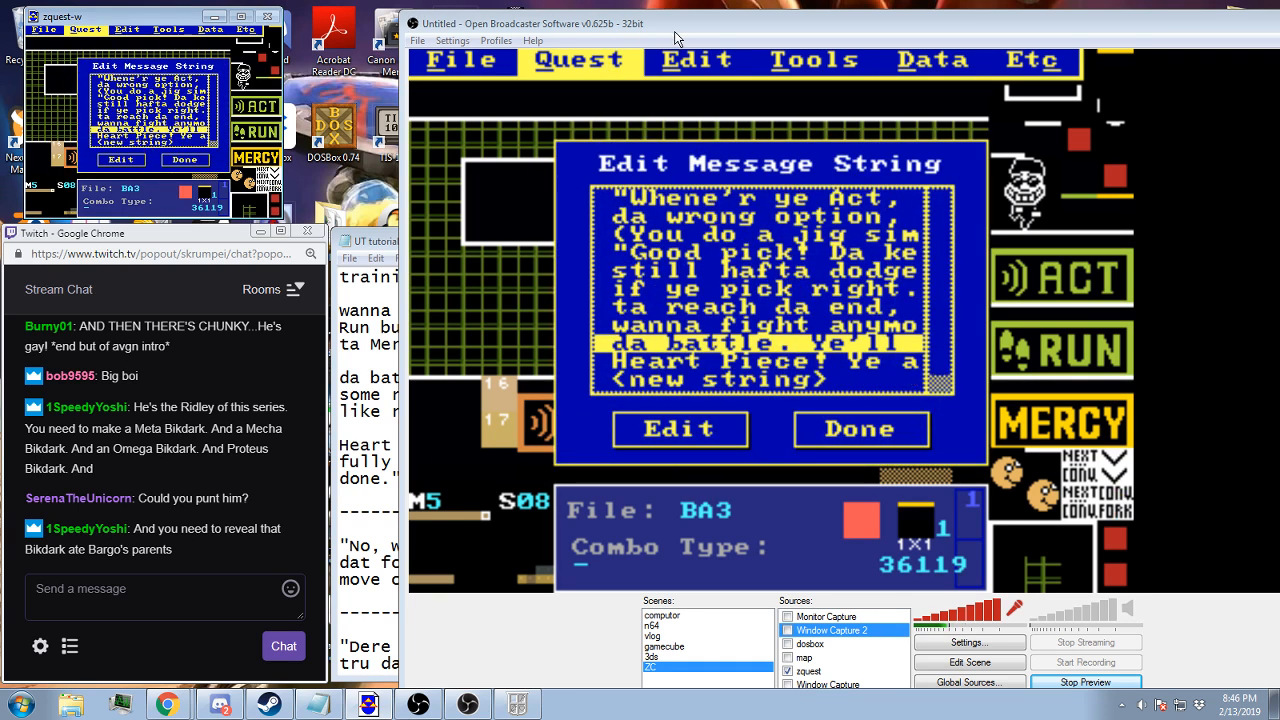
pyautogui.moveTo(675, 38); pyautogui.dragTo(890, 29)
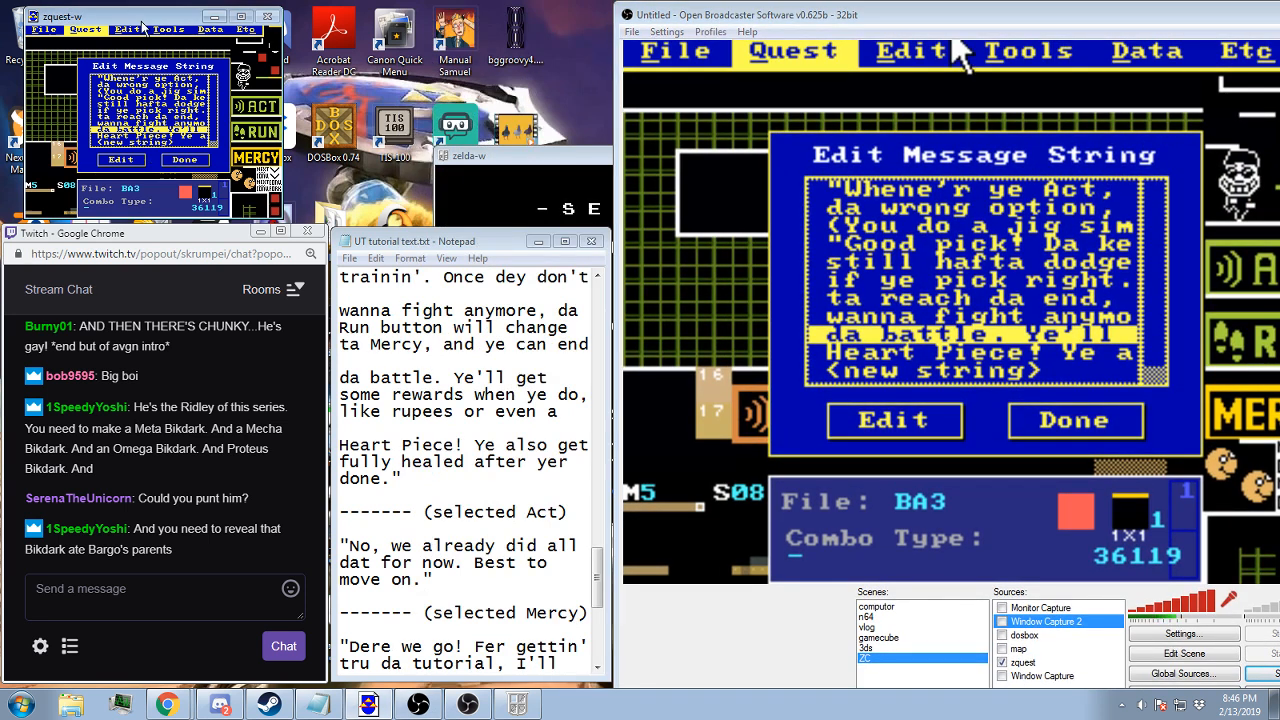
pyautogui.doubleClick(124, 143)
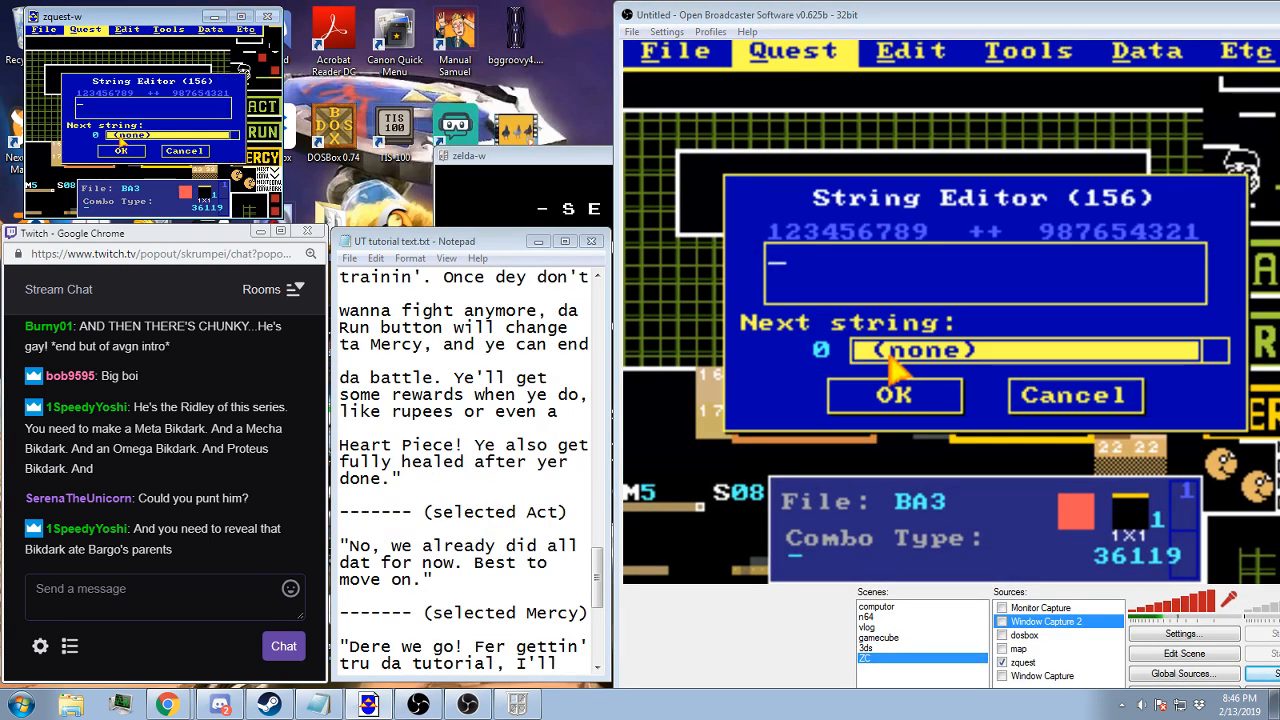
# Write the new string as "No, we already did all dat for now. Best ta move on." with its lines spaced to fit the text box
pyautogui.write('"No, we already did')
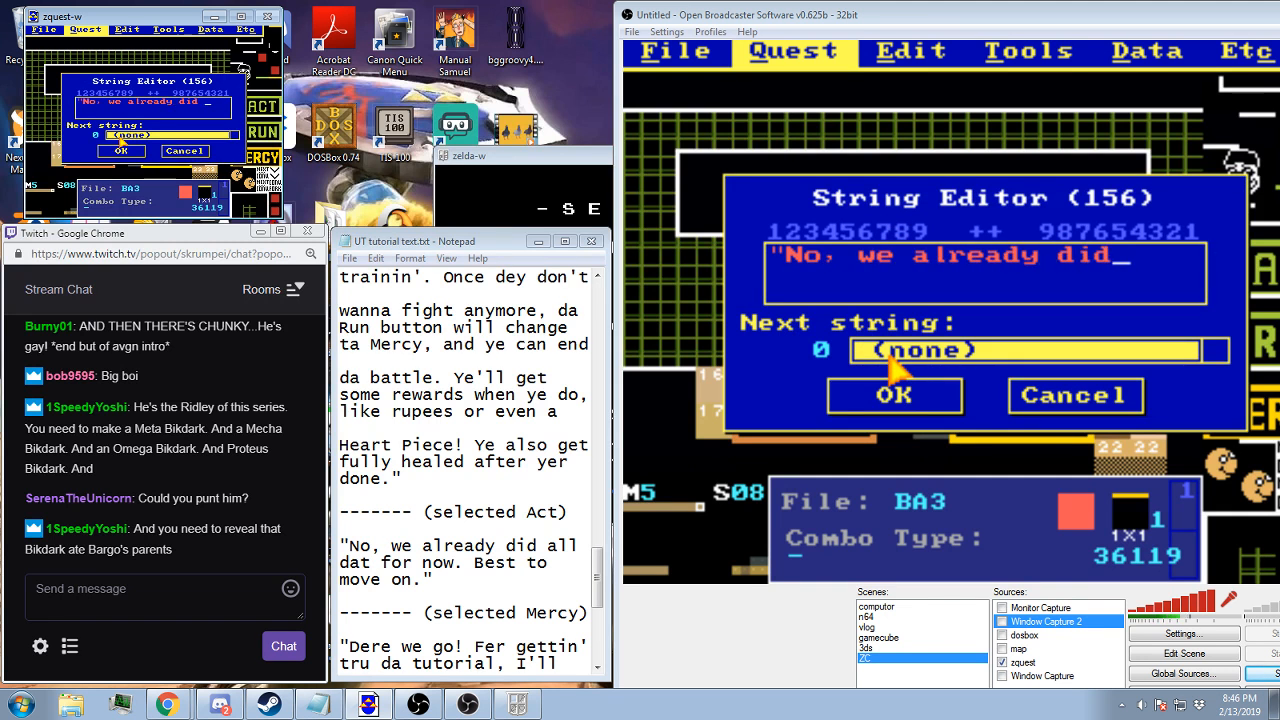
pyautogui.write(' all ')
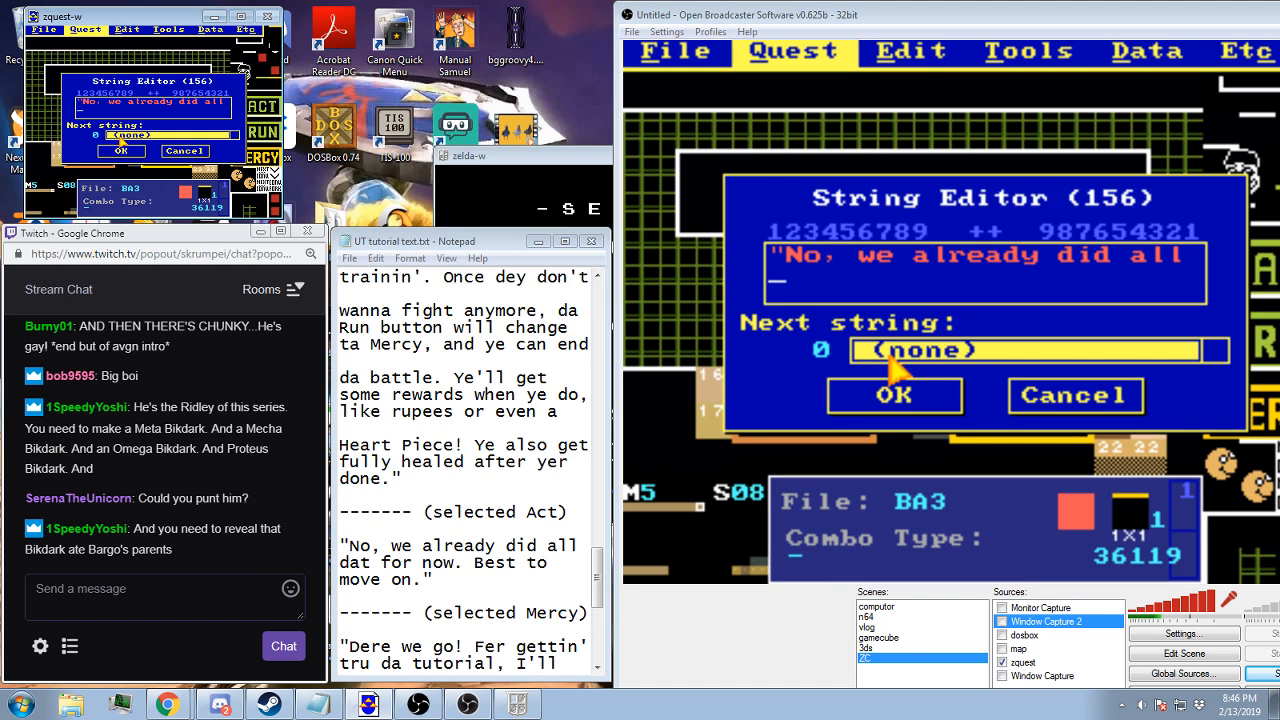
pyautogui.write('dat fop')
pyautogui.write(' now. Best to')
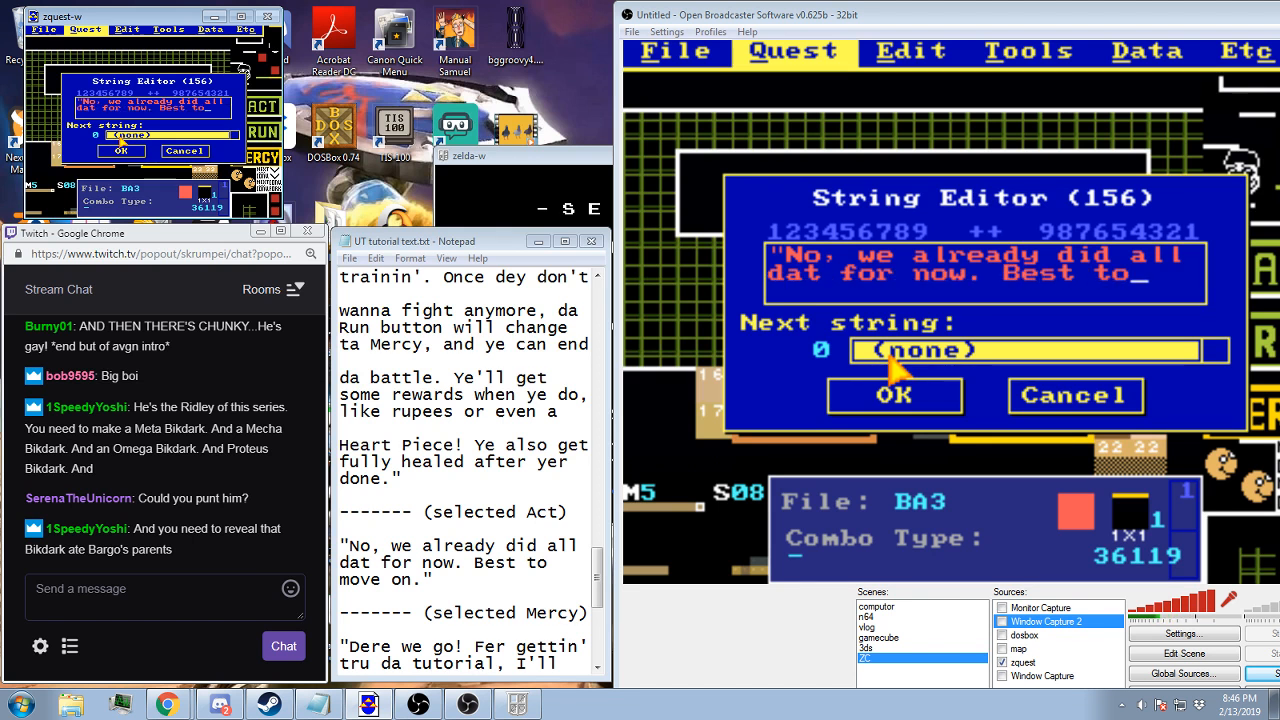
pyautogui.press('Home')
pyautogui.write('move o')
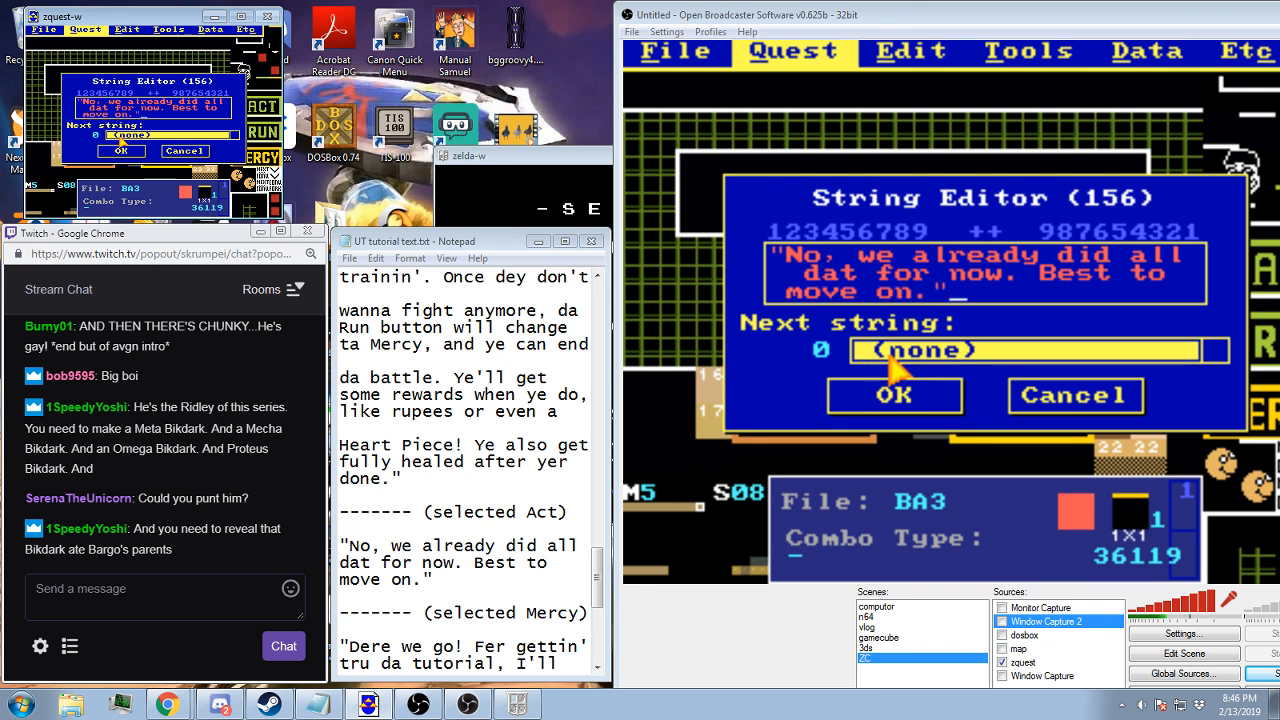
pyautogui.press('Home')
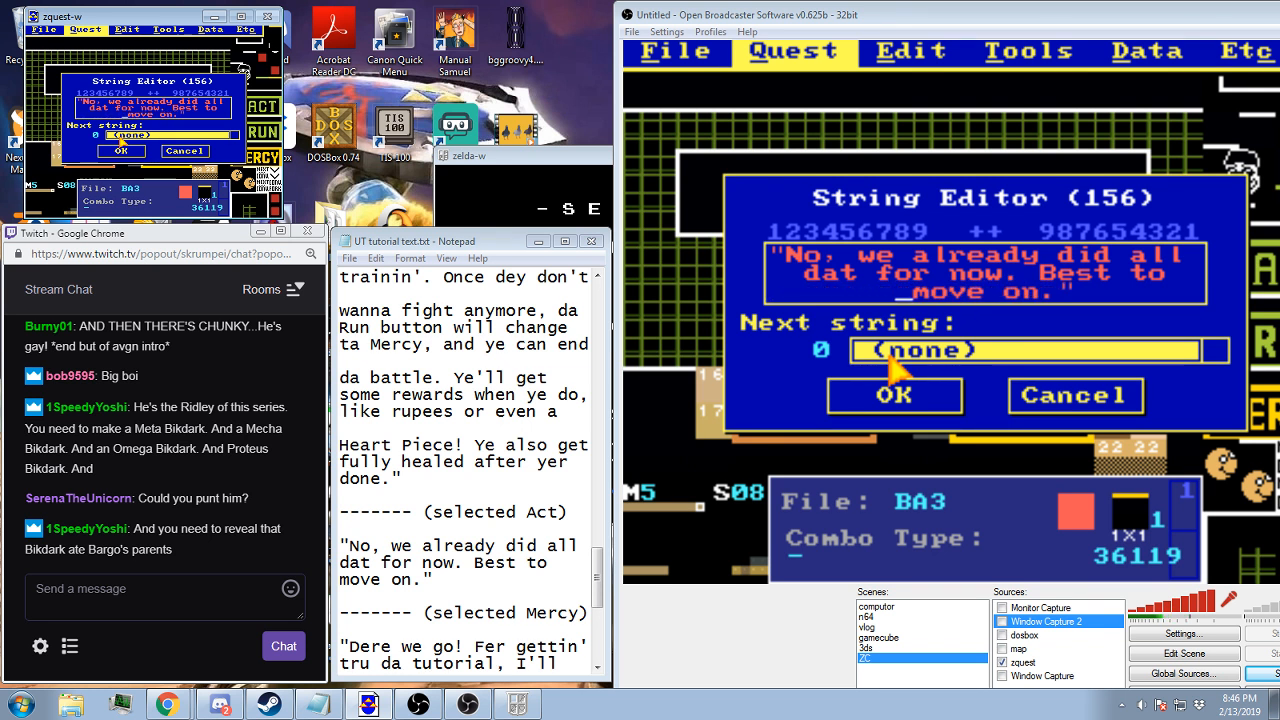
pyautogui.press('Up')
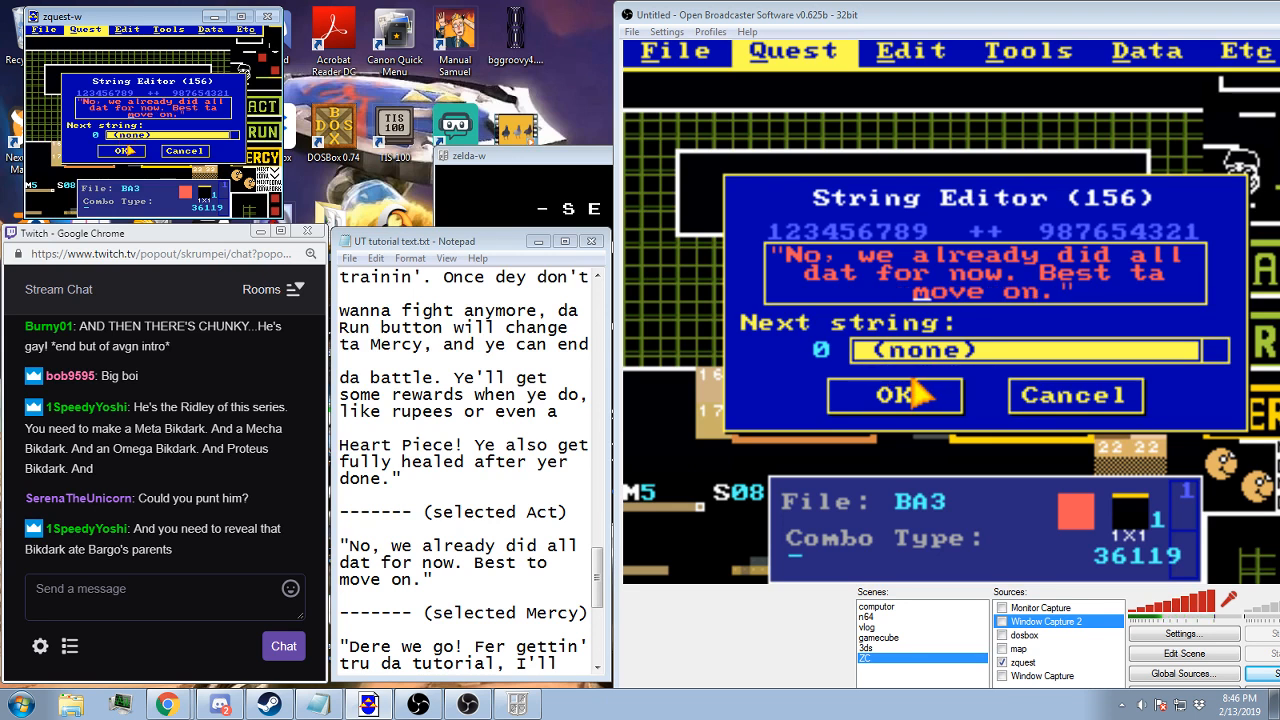
pyautogui.click(127, 151)
pyautogui.click(168, 163)
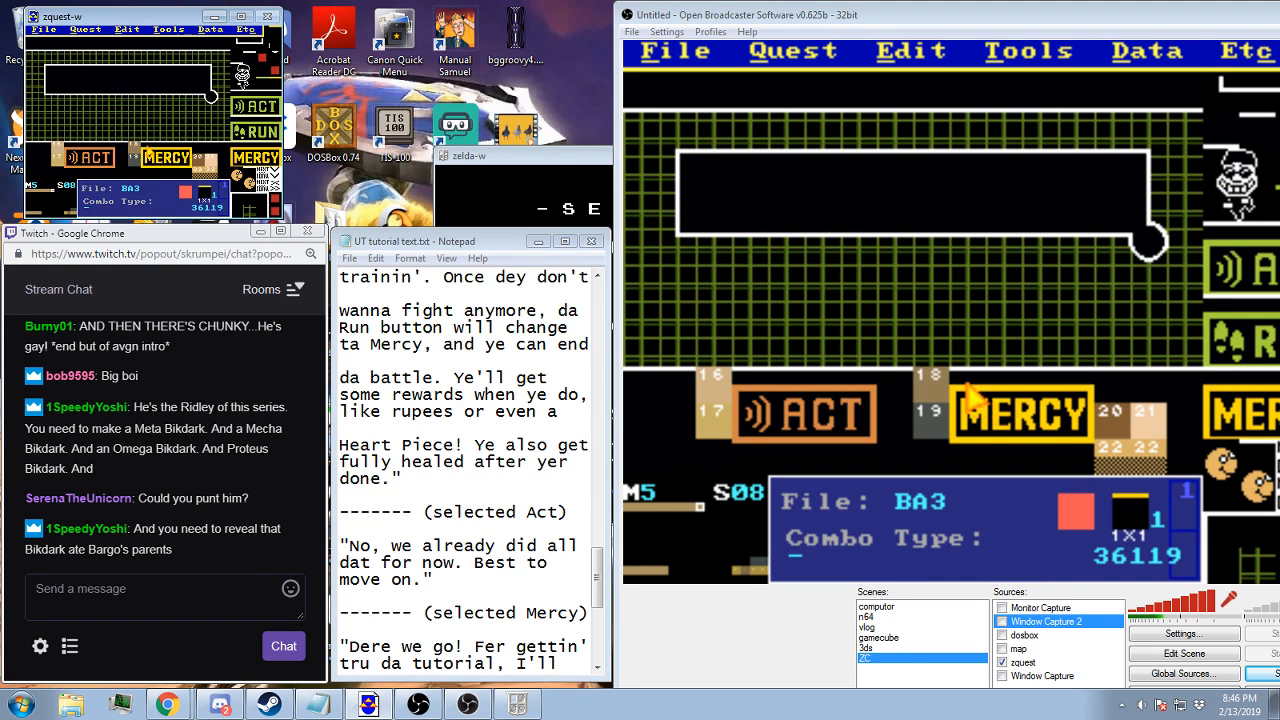
# Save the quest and paste all of the copied Mercy battle screen onto the empty screen 09
pyautogui.press('F2')
pyautogui.click(150, 141)
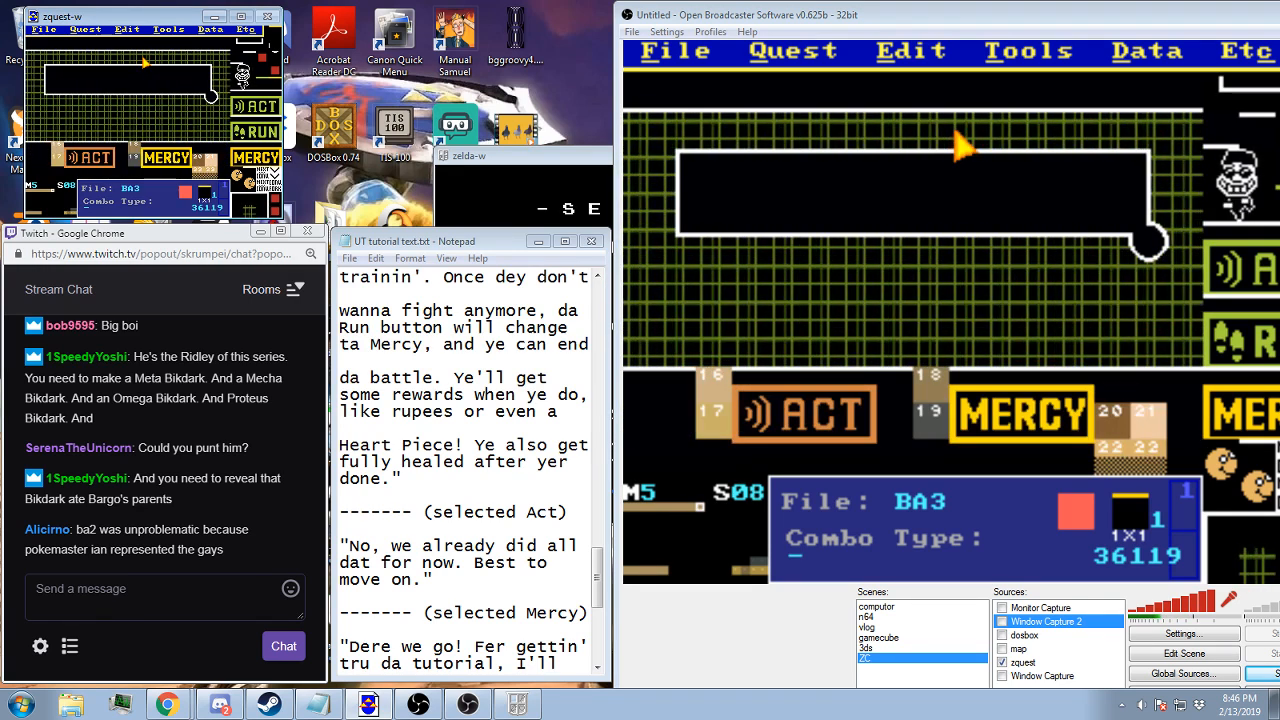
pyautogui.press('Right')
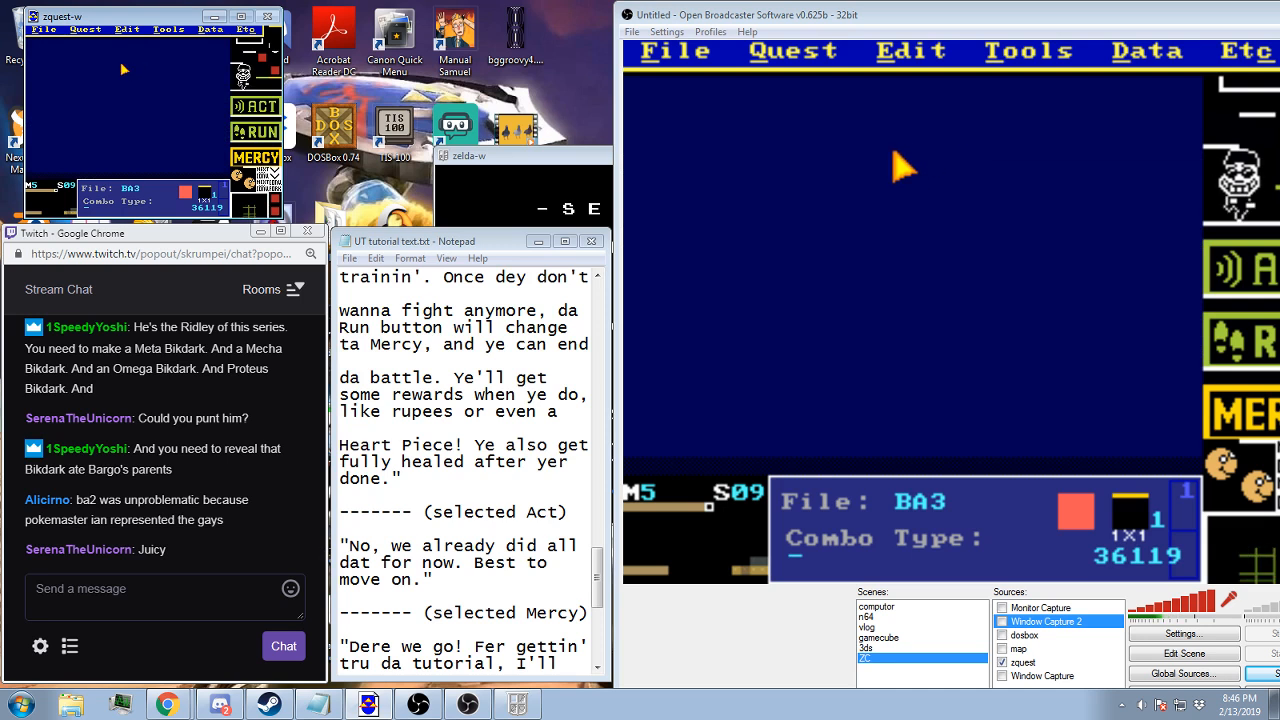
pyautogui.click(127, 29)
pyautogui.click(137, 74)
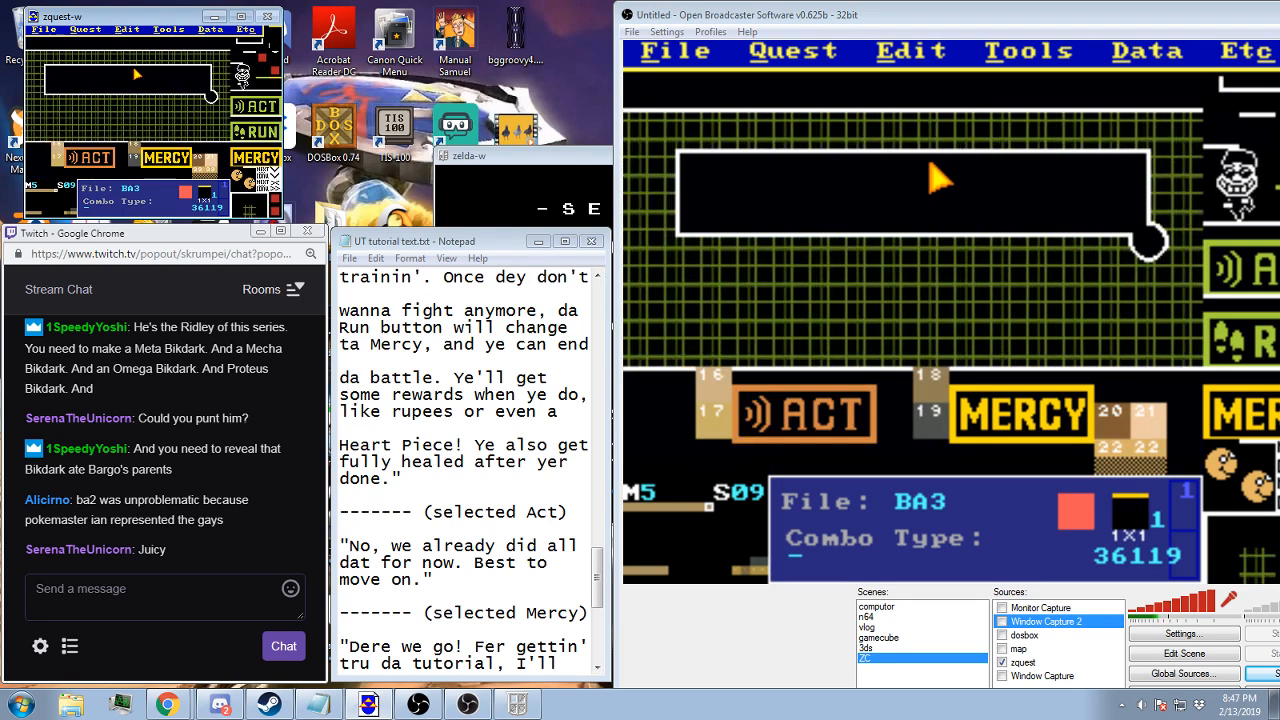
# Return to screen 08 and check its assigned message string
pyautogui.press('Left')
pyautogui.press('Left')
pyautogui.press('Right')
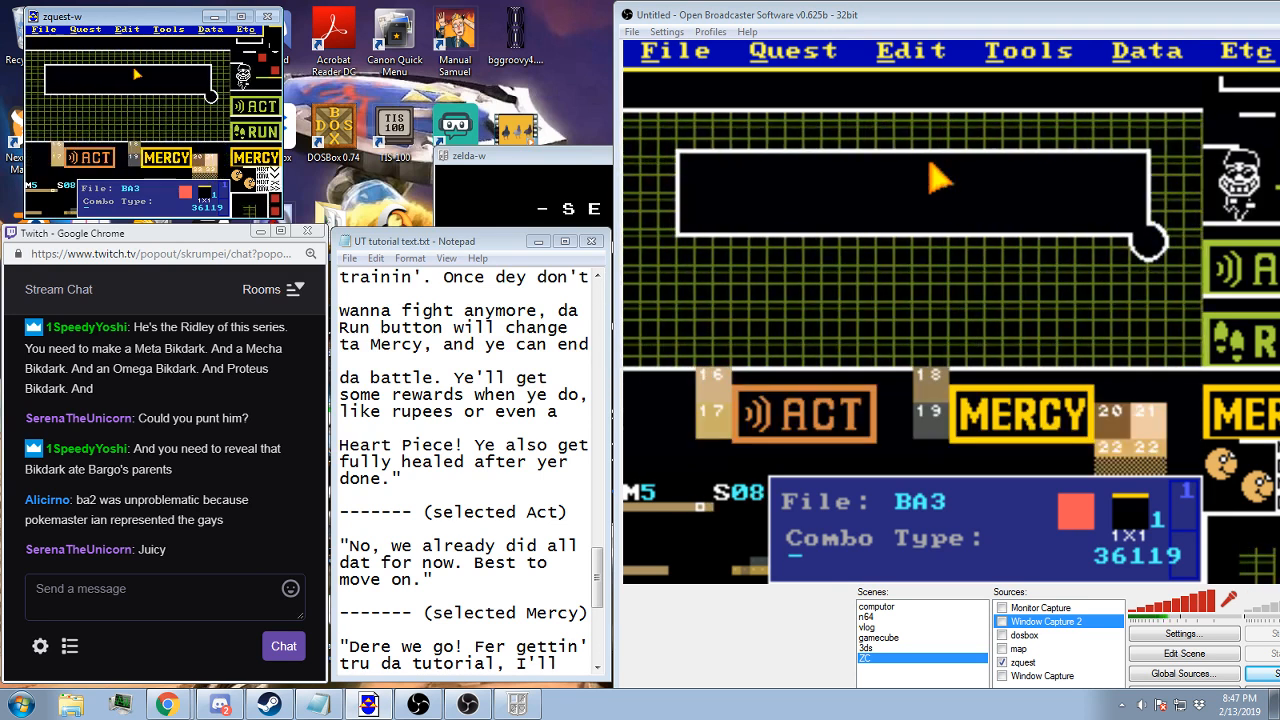
pyautogui.press('s')
pyautogui.click(112, 161)
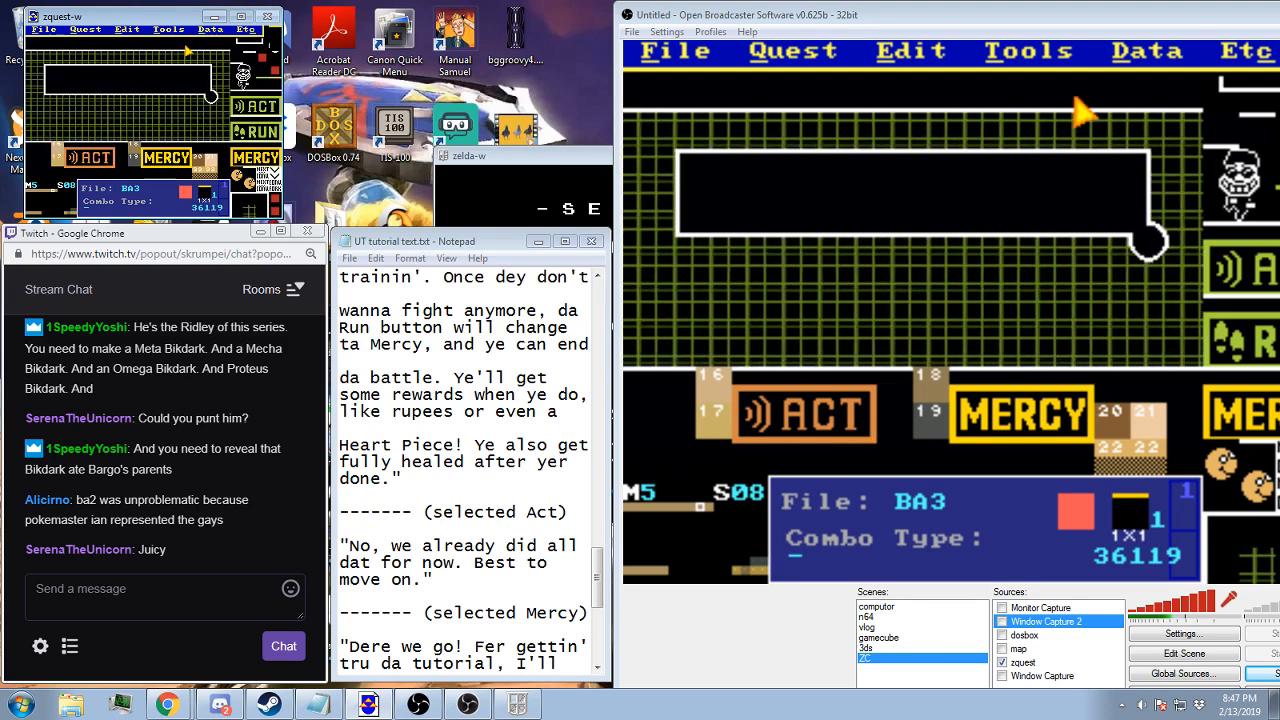
# Hide the flag overlay on screen 08 and toggle layer 1 off and on to inspect the underlying combos
pyautogui.press('f')
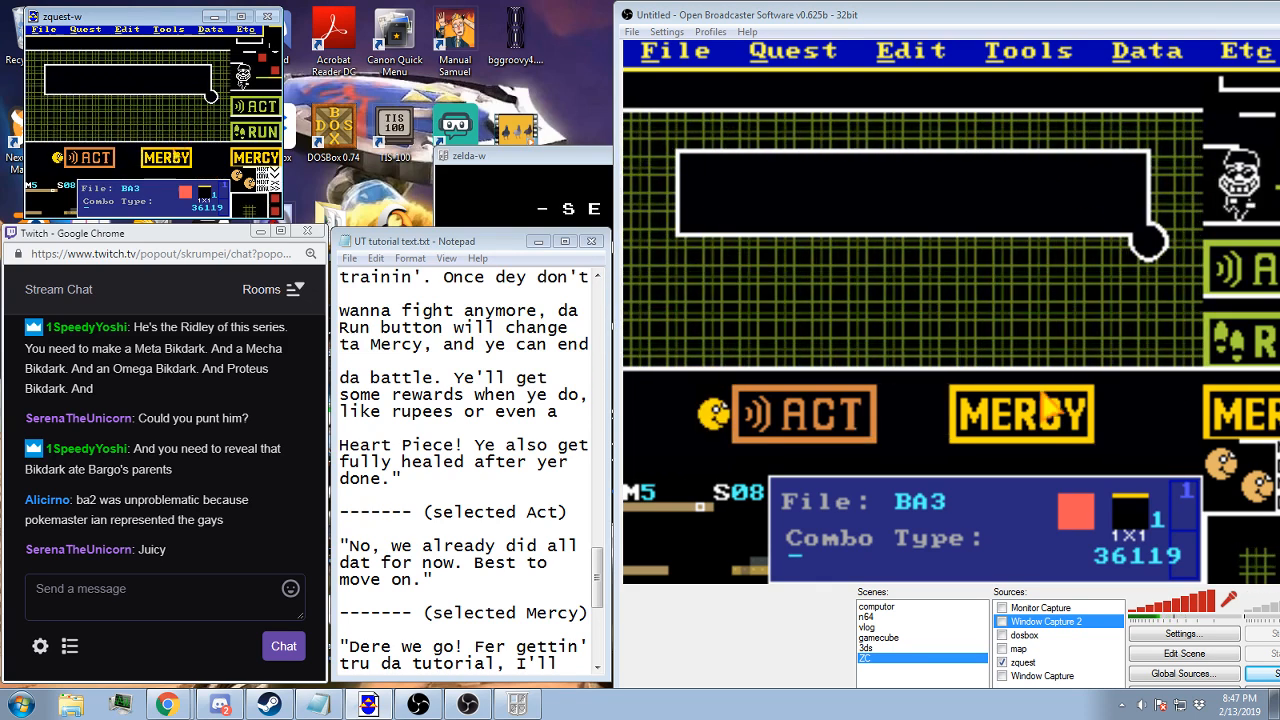
pyautogui.scroll(2, 168, 195)
pyautogui.click(107, 198)
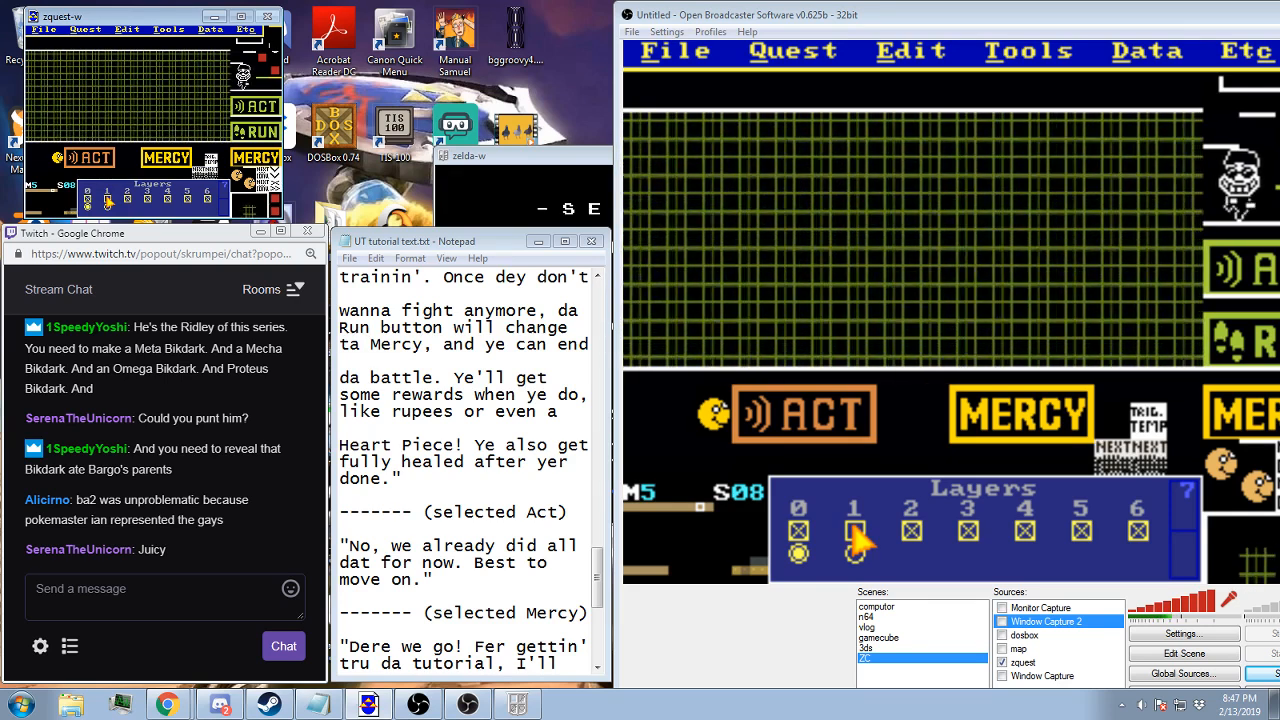
pyautogui.click(107, 198)
pyautogui.scroll(-2, 107, 196)
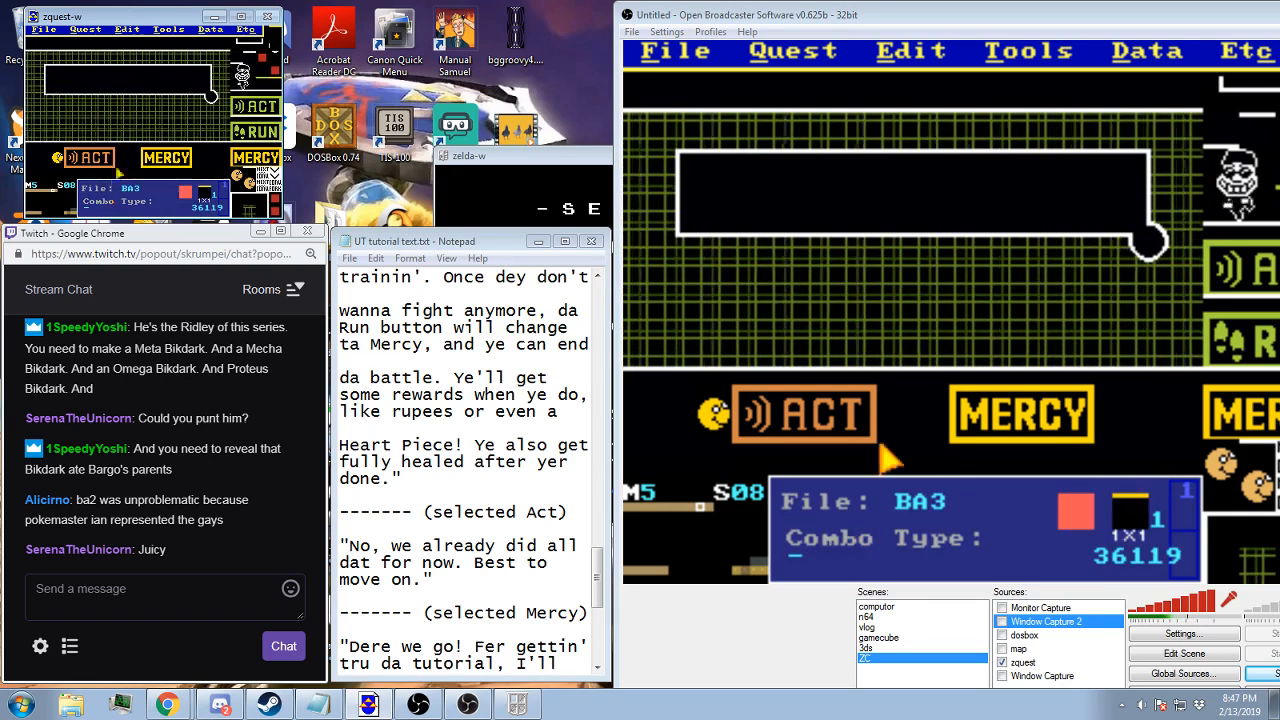
# Follow screen 08's side warp to screen 09, assign it the "No, we already did all" message string, and save the quest
pyautogui.click(209, 29)
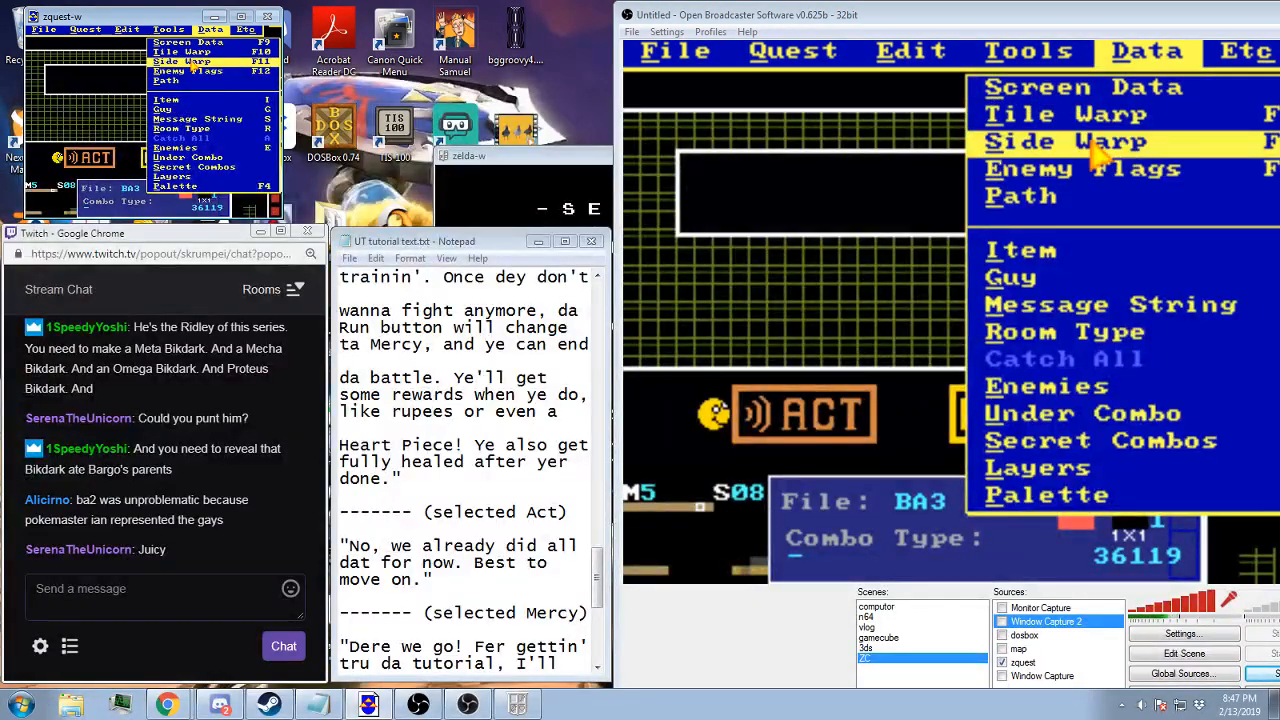
pyautogui.click(190, 62)
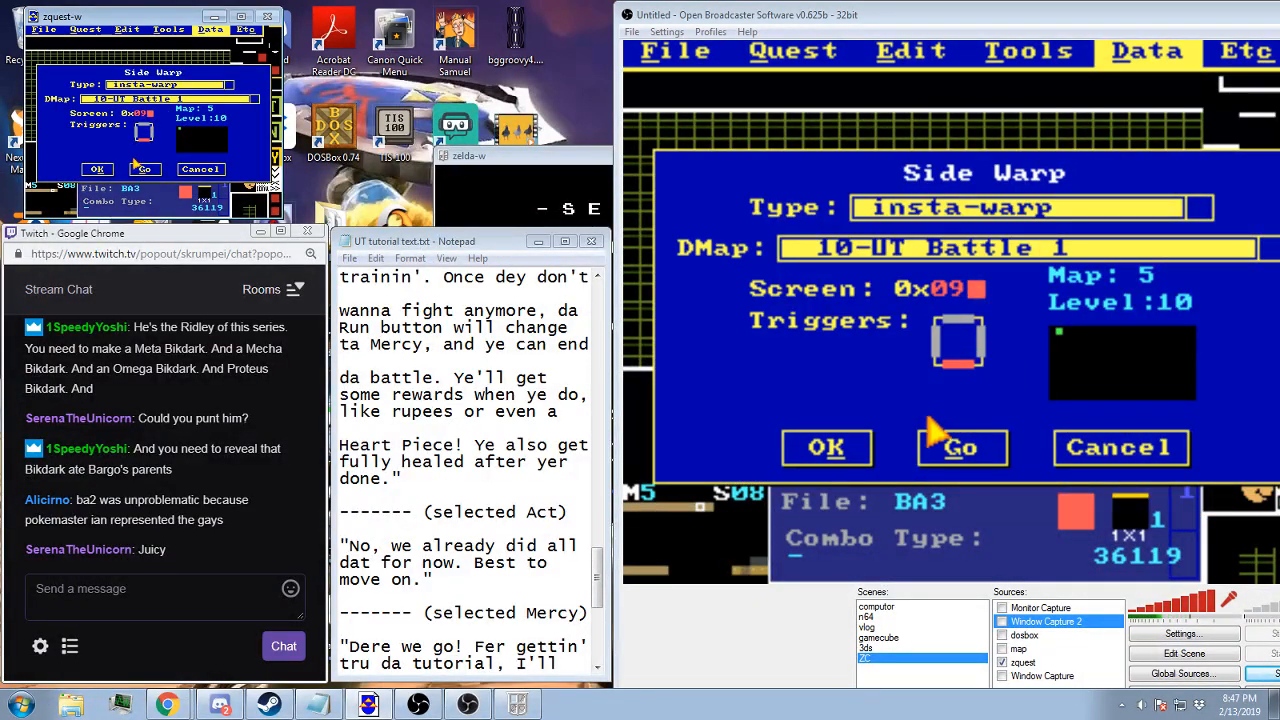
pyautogui.click(137, 166)
pyautogui.press('s')
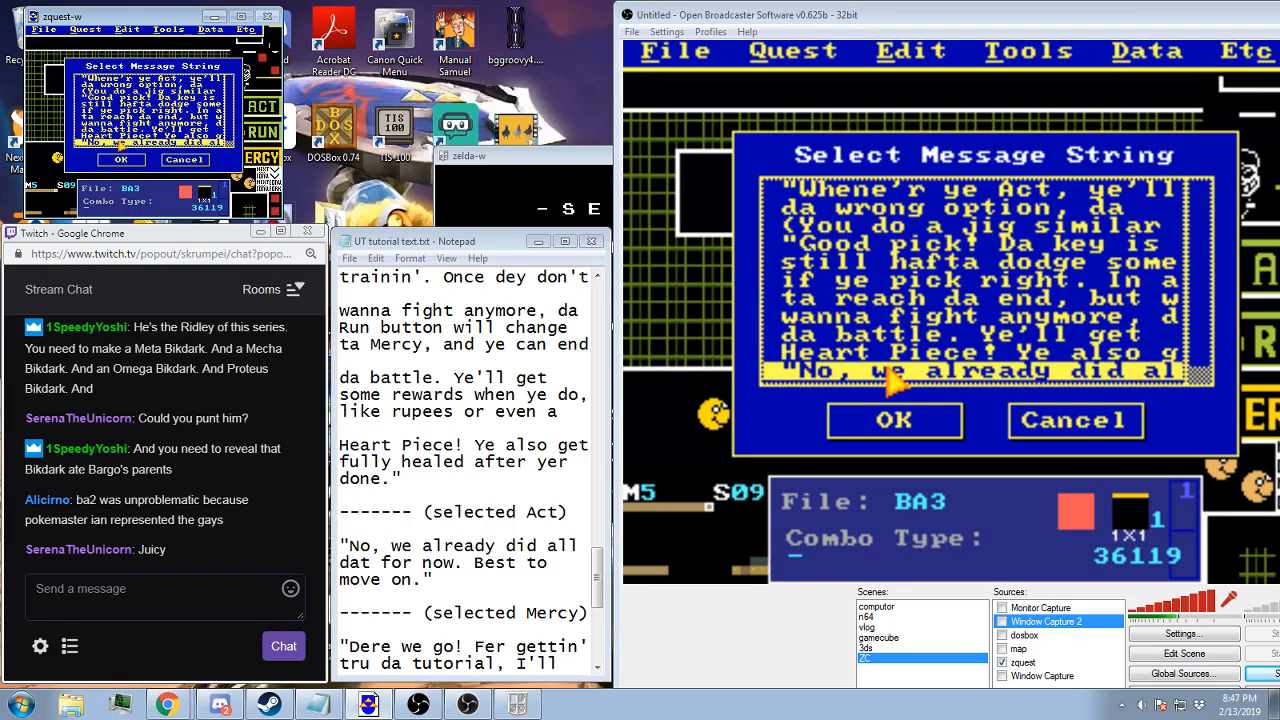
pyautogui.doubleClick(118, 141)
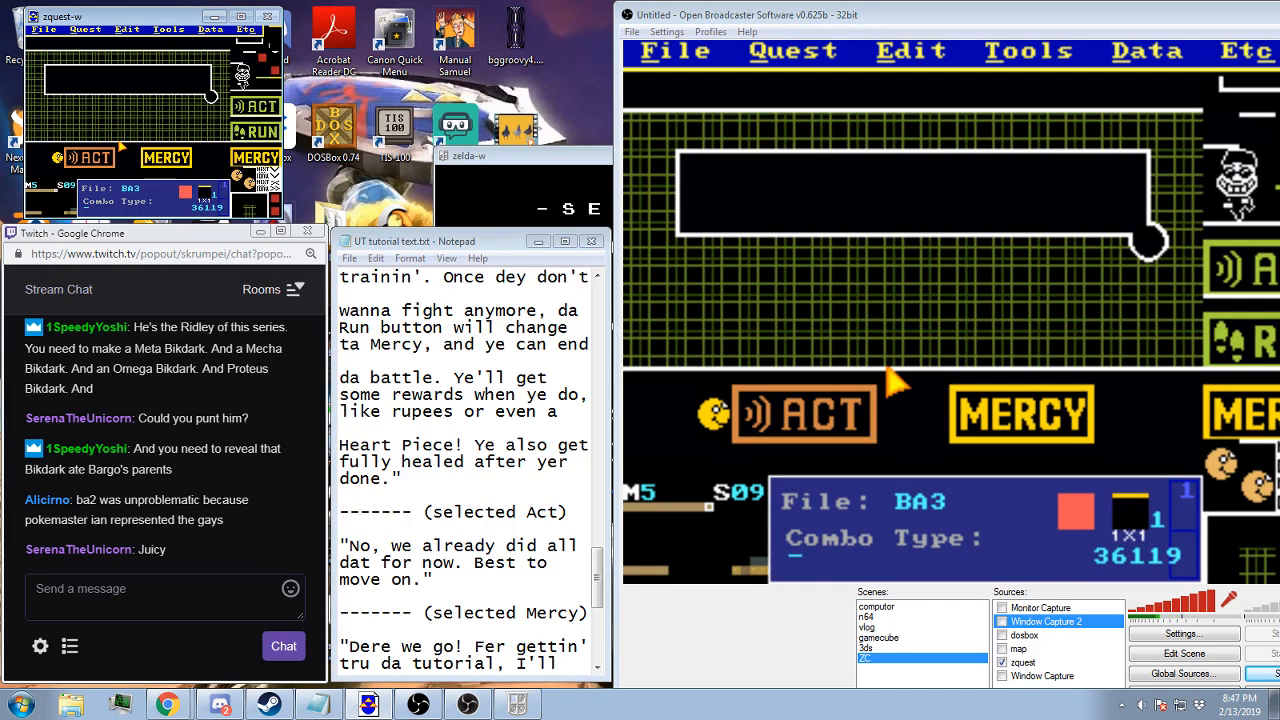
pyautogui.press('F2')
pyautogui.press('Return')
# On screen 08, assign screen 6F as layer 3 in the layer data, including its map number
pyautogui.press('Left')
pyautogui.press('Left')
pyautogui.press('Left')
pyautogui.press('Left')
pyautogui.press('Right')
pyautogui.press('Right')
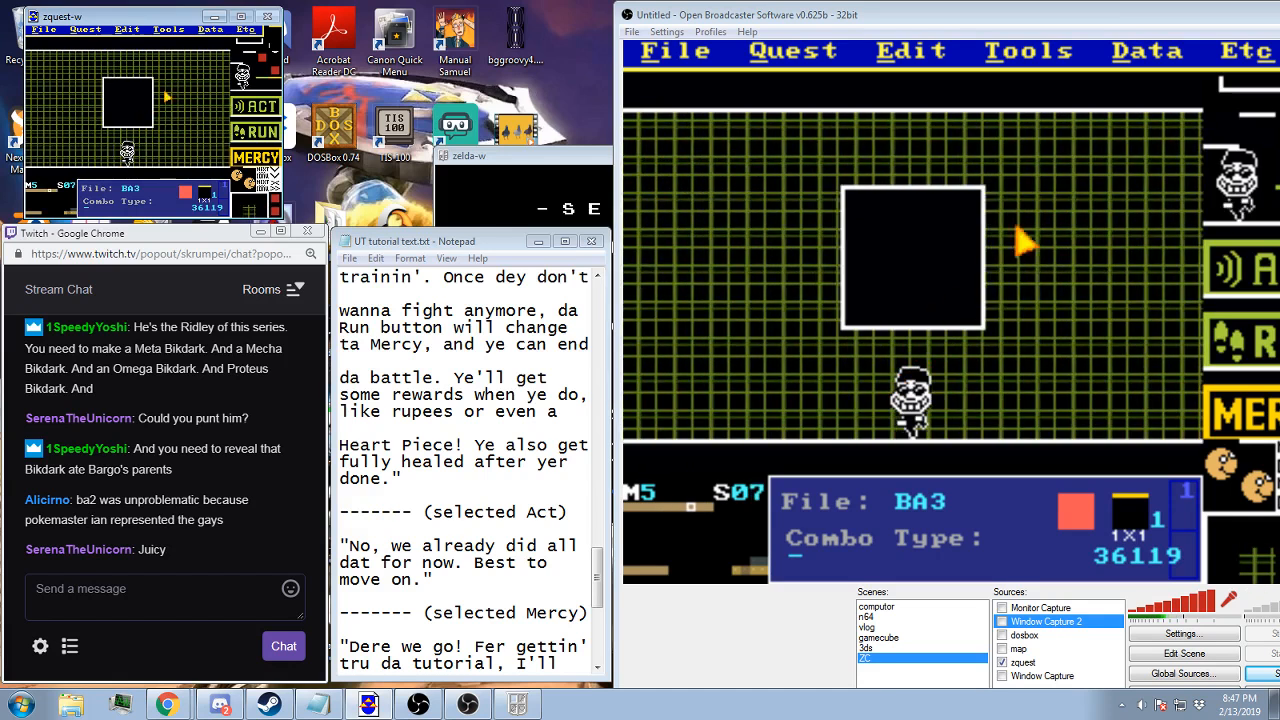
pyautogui.press('Right')
pyautogui.click(210, 29)
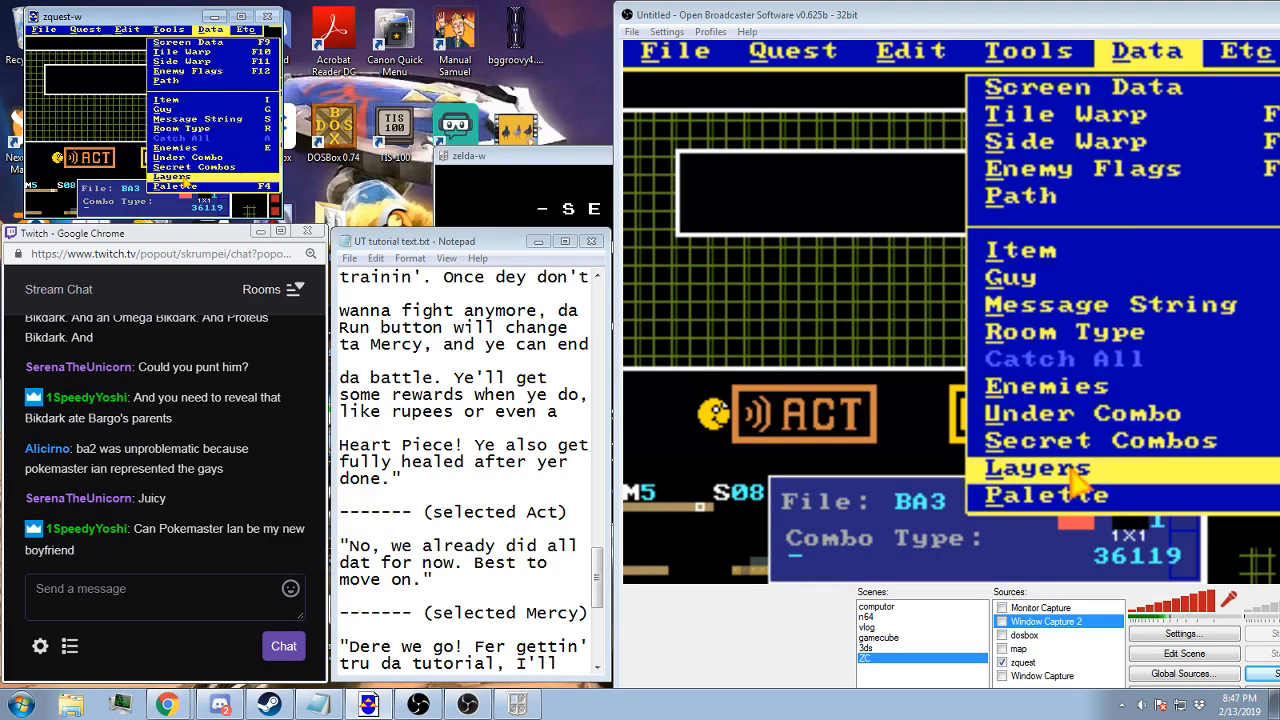
pyautogui.click(185, 179)
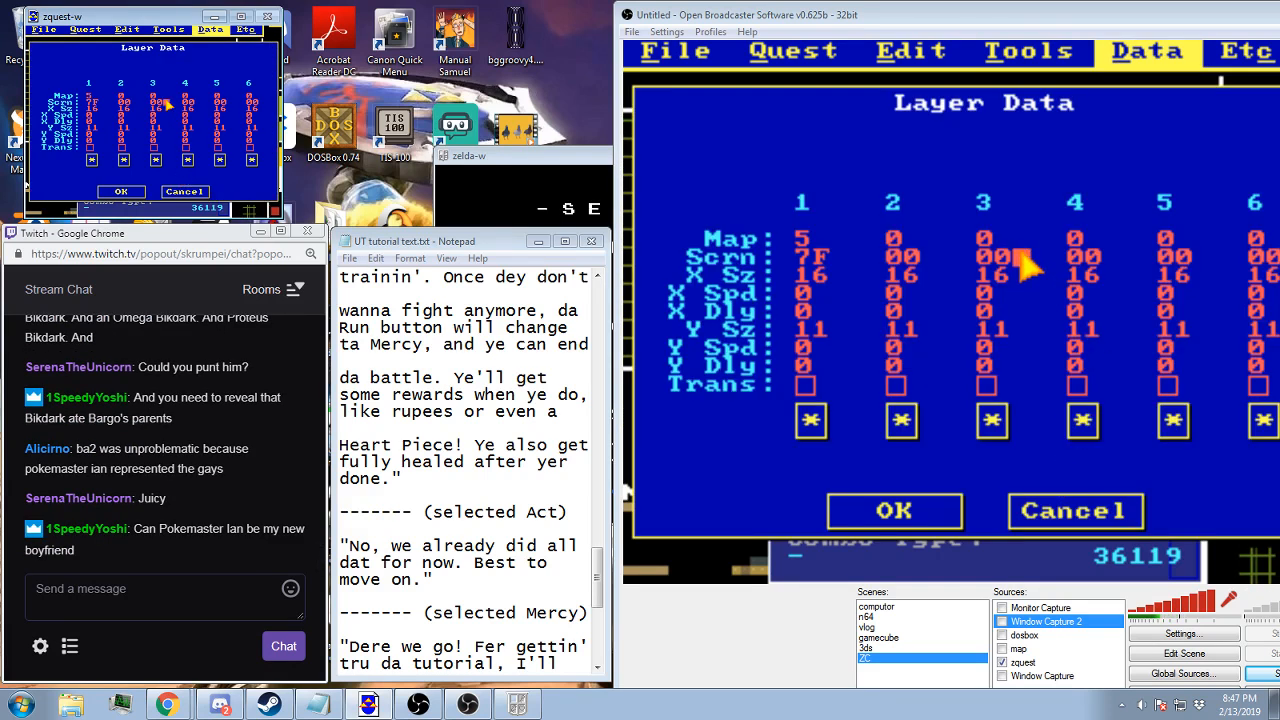
pyautogui.press('BackSpace')
pyautogui.press('BackSpace')
pyautogui.write('6F')
pyautogui.click(169, 97)
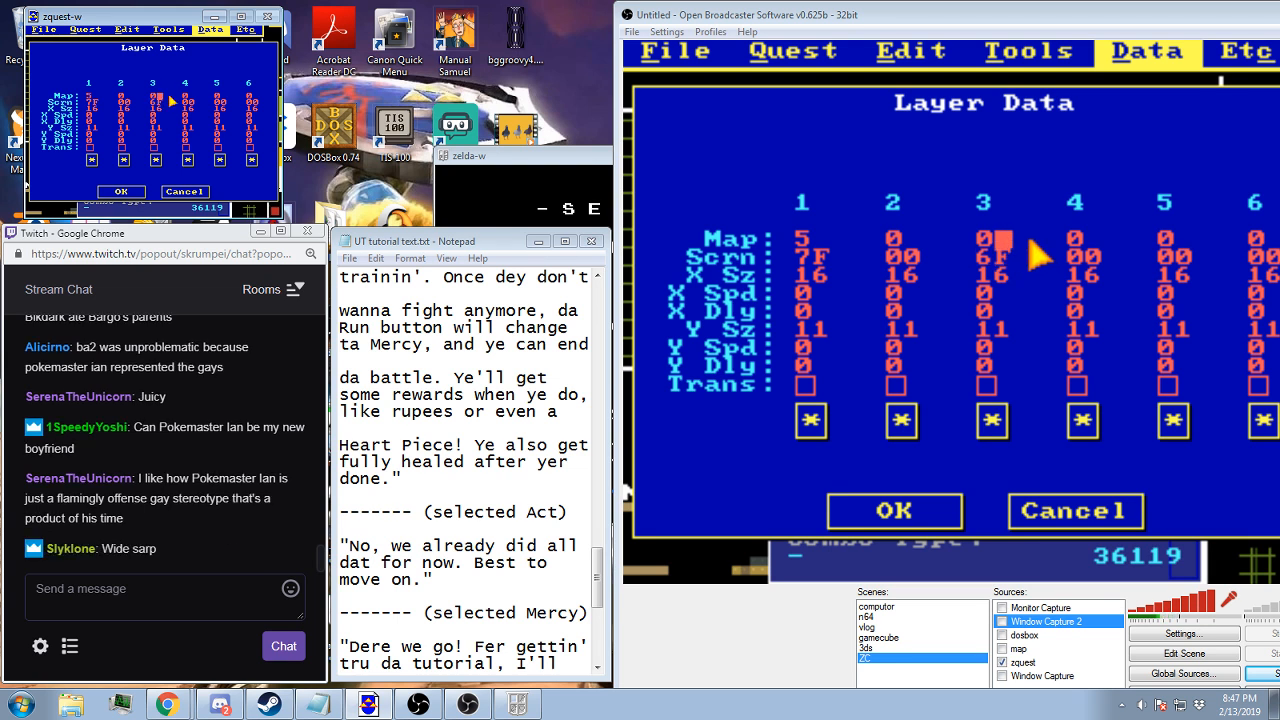
pyautogui.click(120, 192)
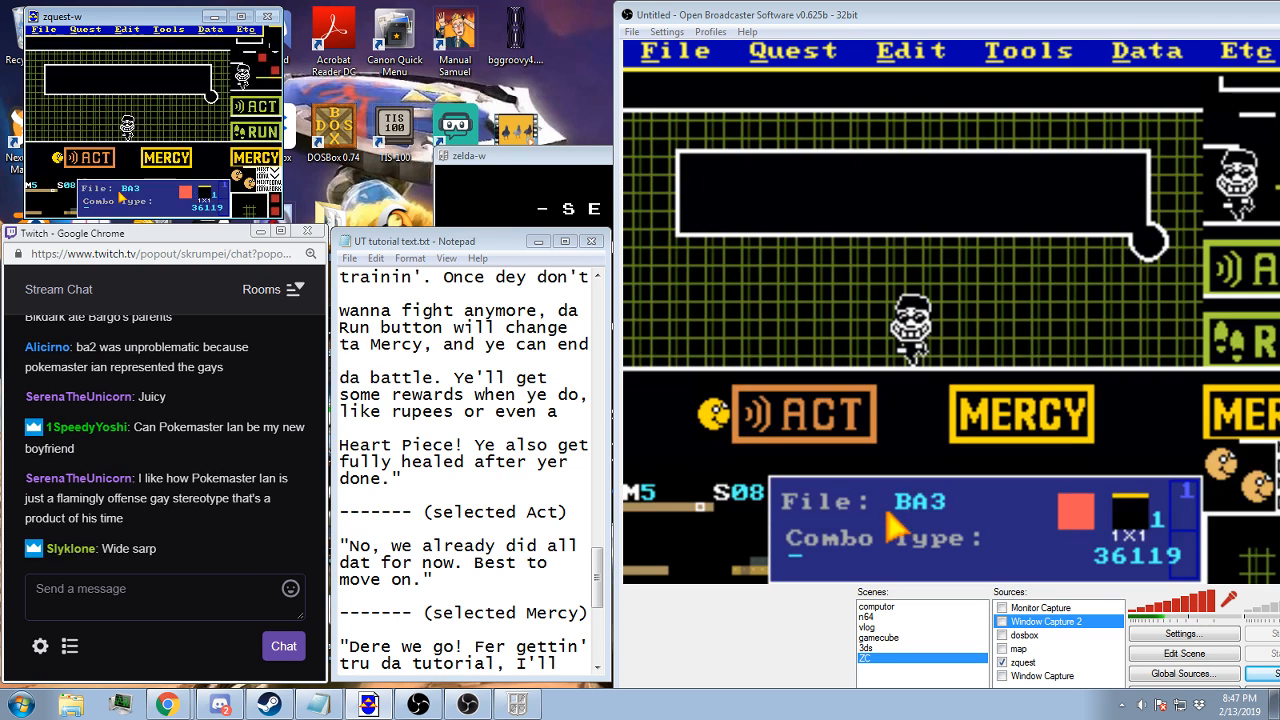
# In screen 09's layer data, set layer 2 to map 5, screen 6F, and change layer 1's screen to 7E
pyautogui.click(168, 29)
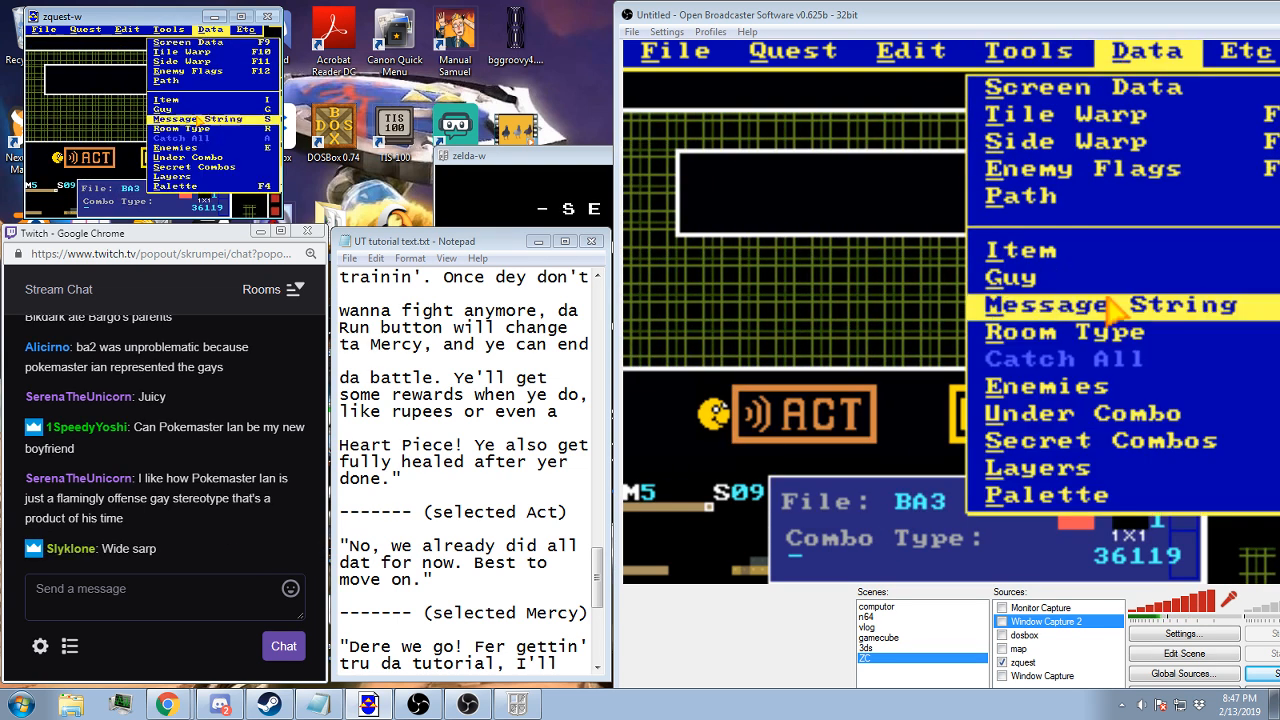
pyautogui.click(184, 177)
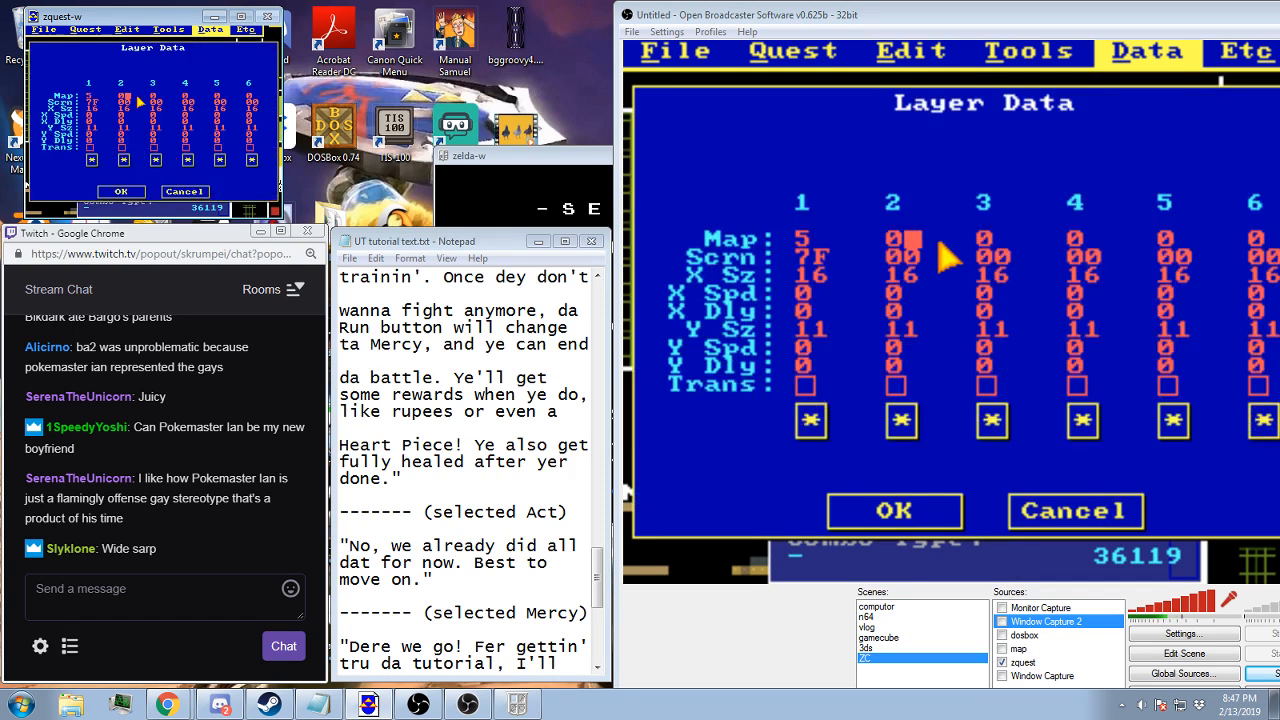
pyautogui.click(137, 103)
pyautogui.press('BackSpace')
pyautogui.press('BackSpace')
pyautogui.write('6')
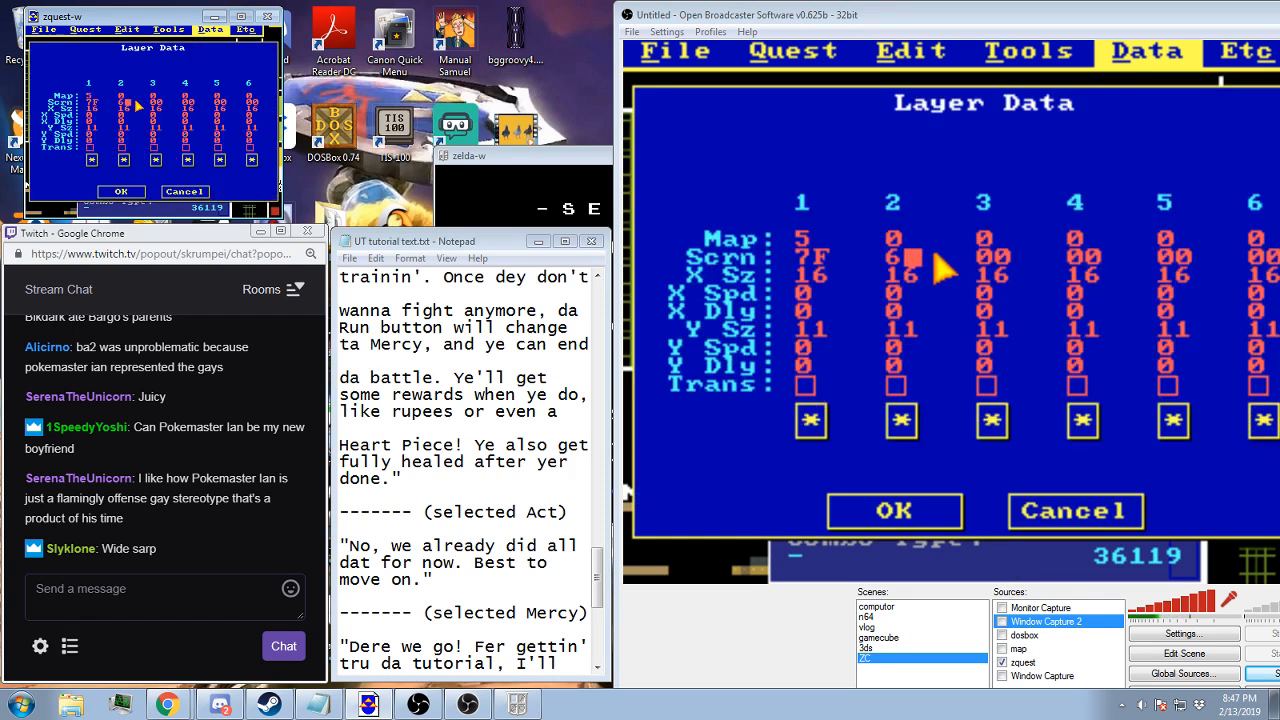
pyautogui.write('F')
pyautogui.click(136, 100)
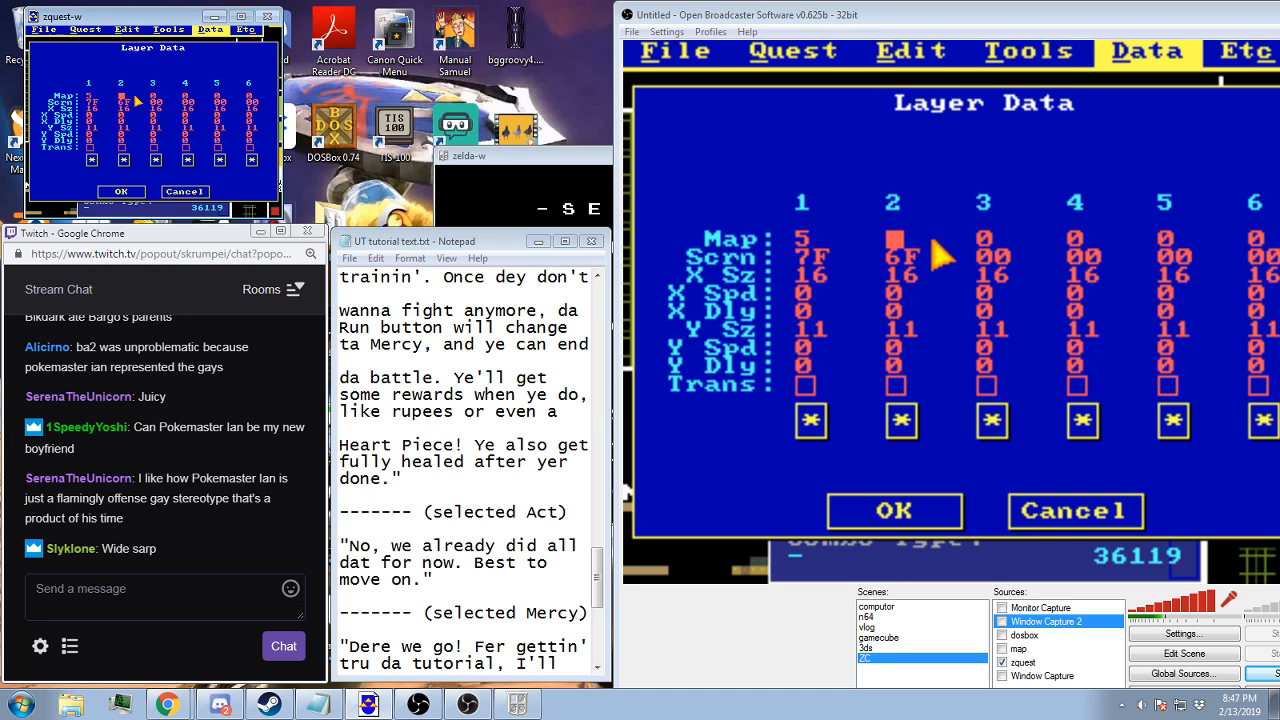
pyautogui.write('5')
pyautogui.click(101, 101)
pyautogui.press('BackSpace')
pyautogui.write('E')
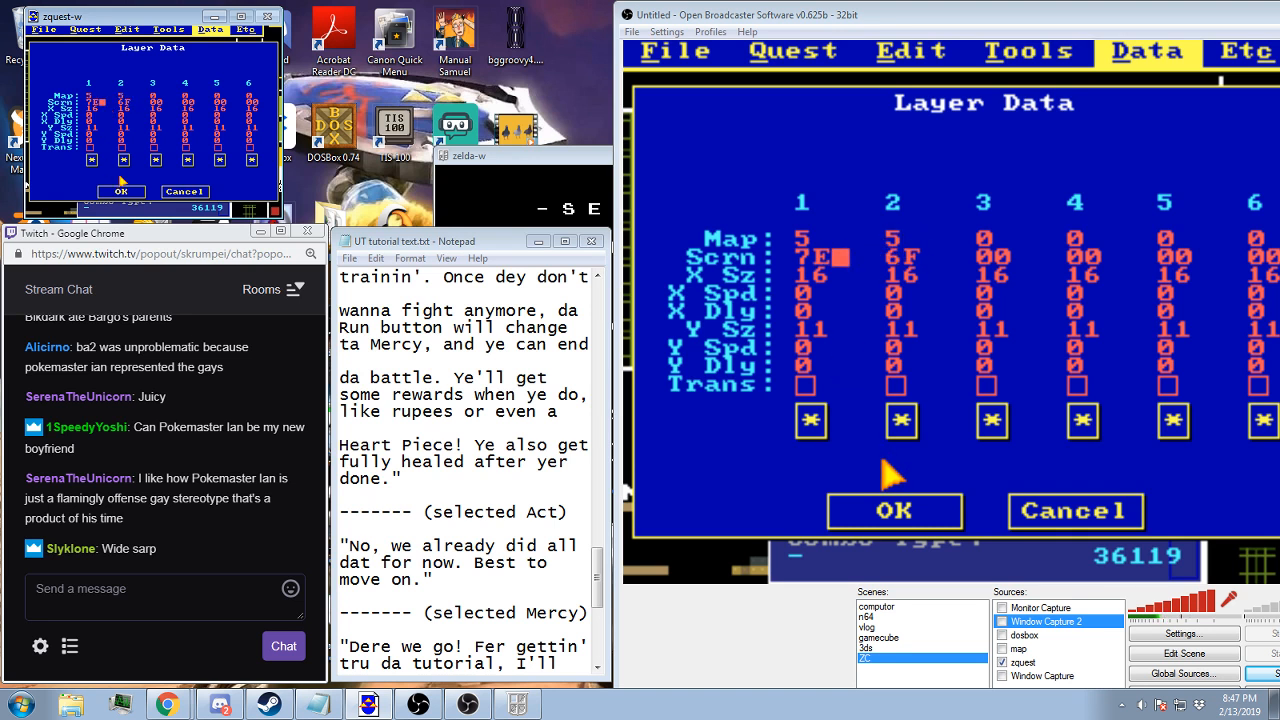
pyautogui.click(120, 191)
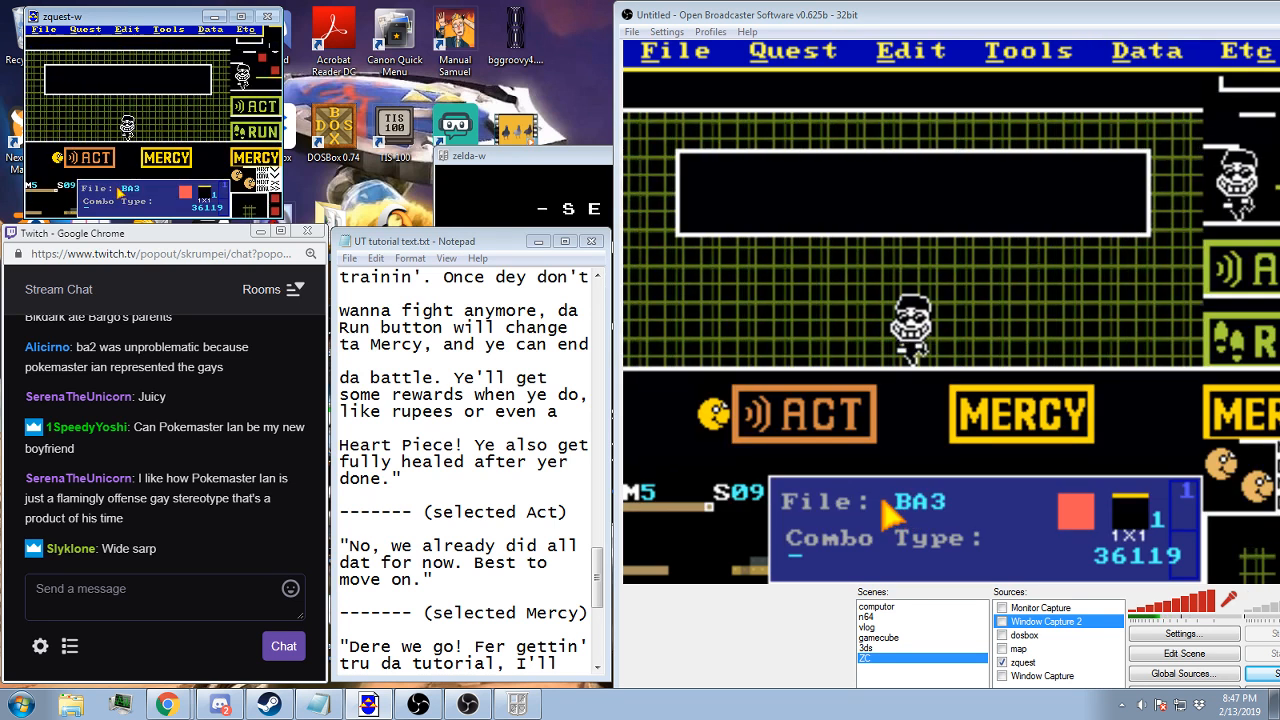
# Check the message strings assigned to screen 09 and screen 08, keeping both selections
pyautogui.press('Return')
pyautogui.press('s')
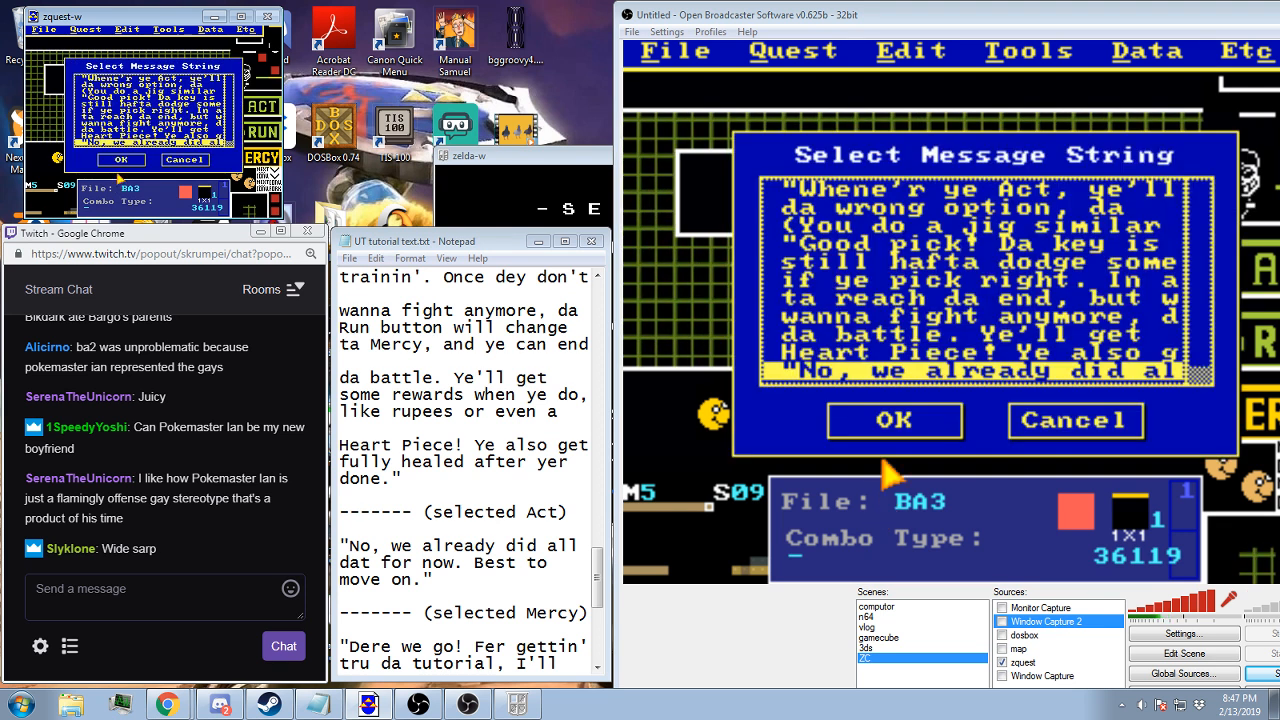
pyautogui.doubleClick(124, 144)
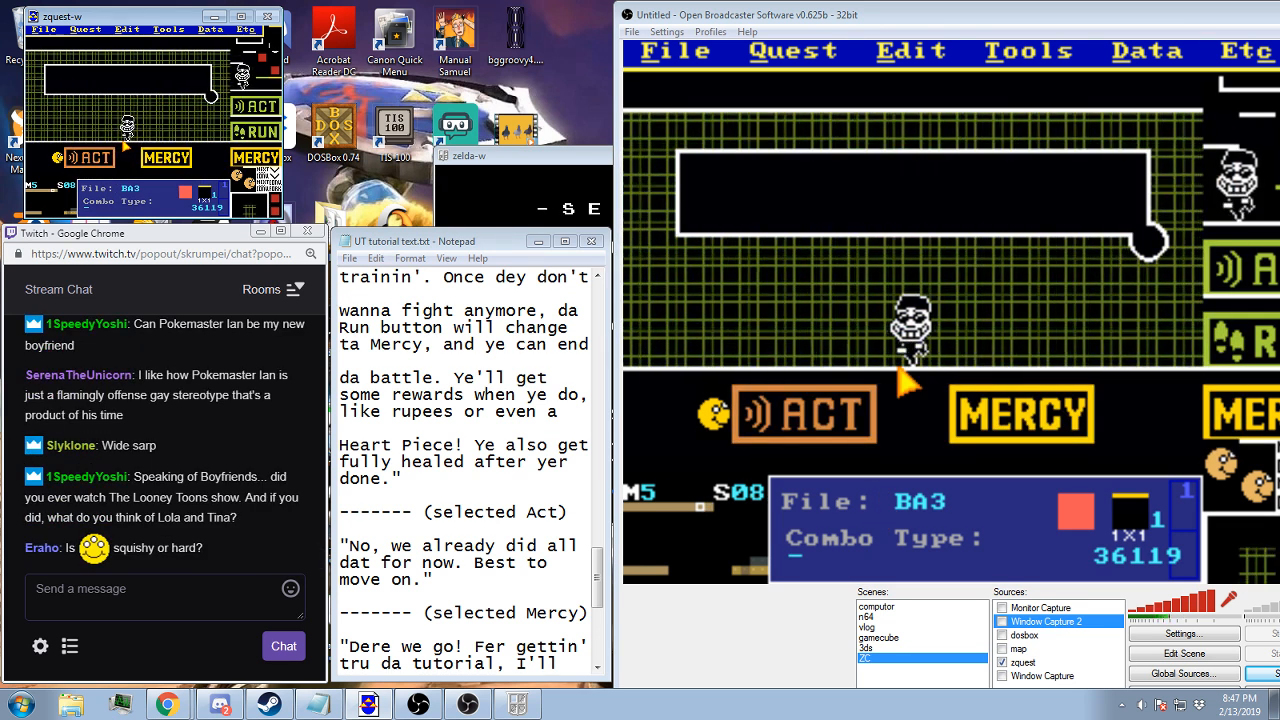
pyautogui.press('s')
pyautogui.click(122, 159)
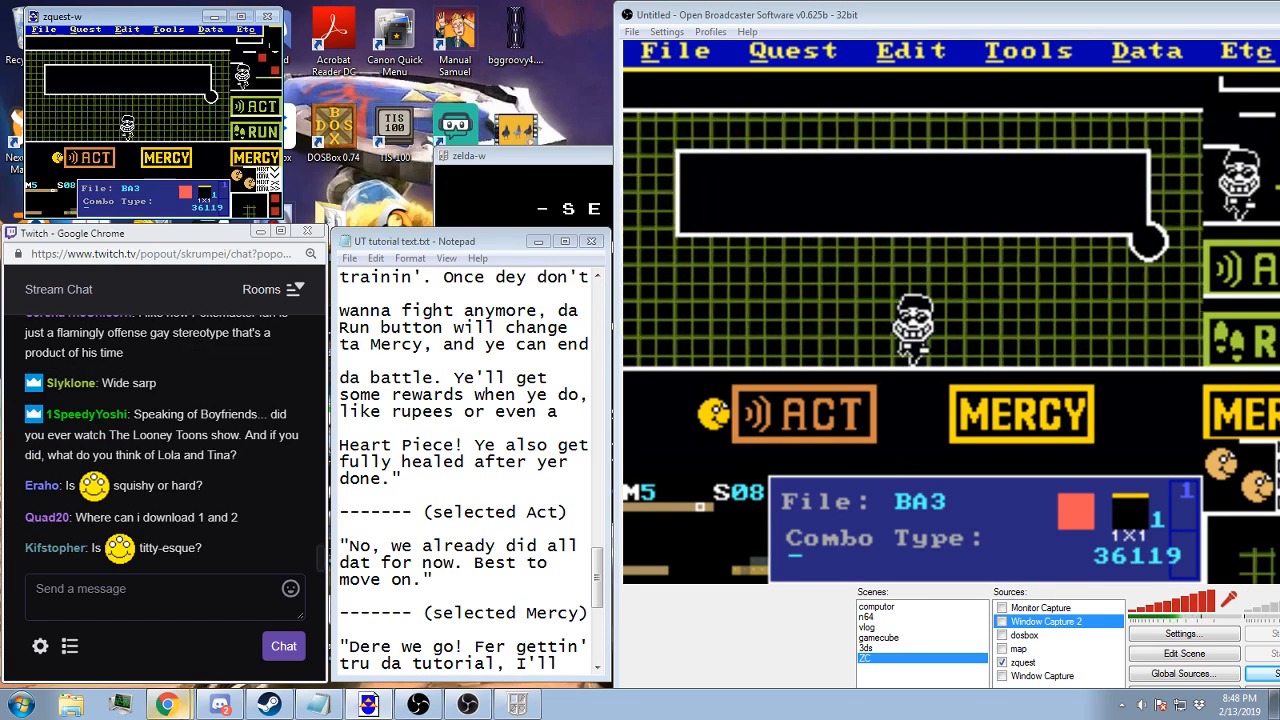
# Switch to Chrome, close the unreachable YouTube page, and open PureZC's Quest Database in a new tab
pyautogui.click(156, 648)
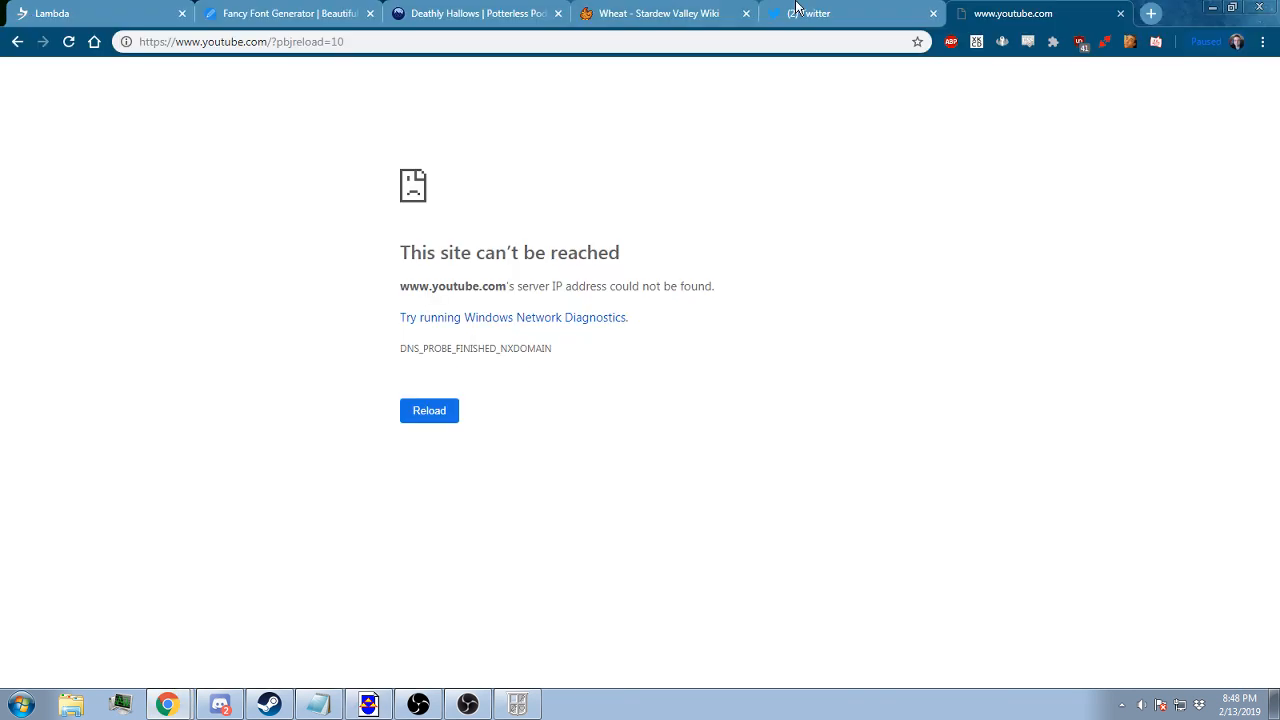
pyautogui.click(1121, 13)
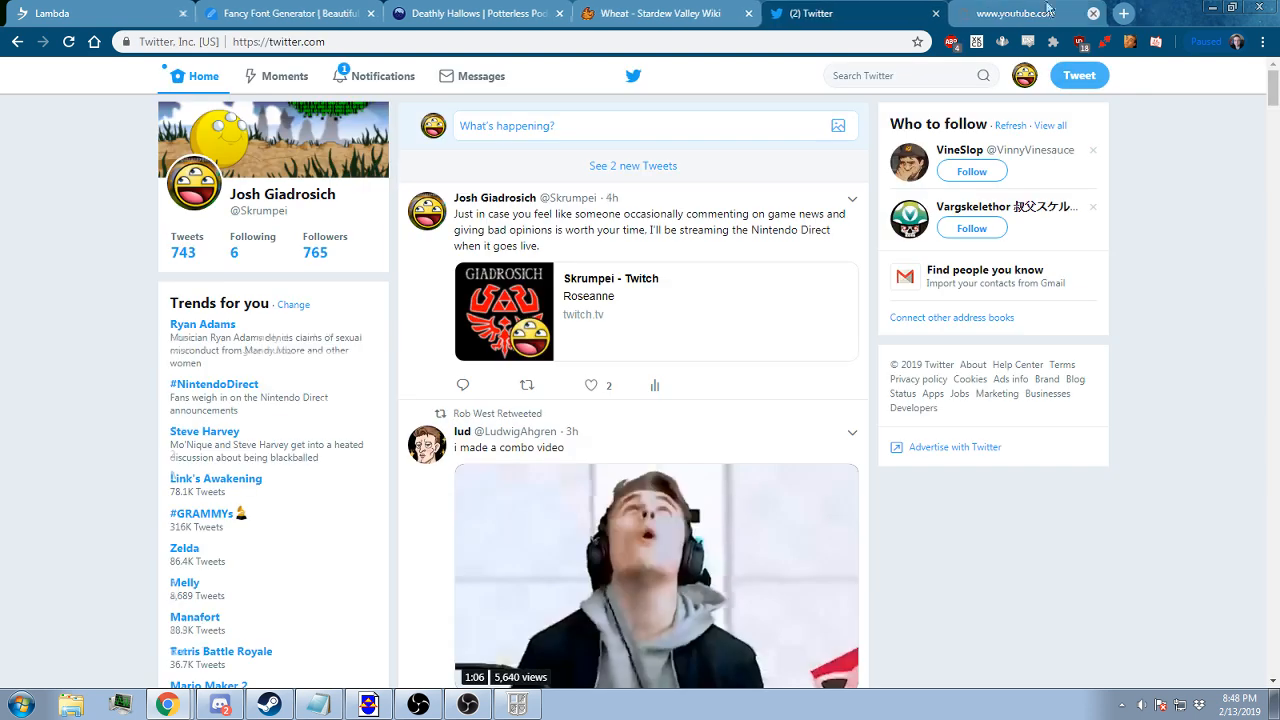
pyautogui.click(958, 13)
pyautogui.write('pure')
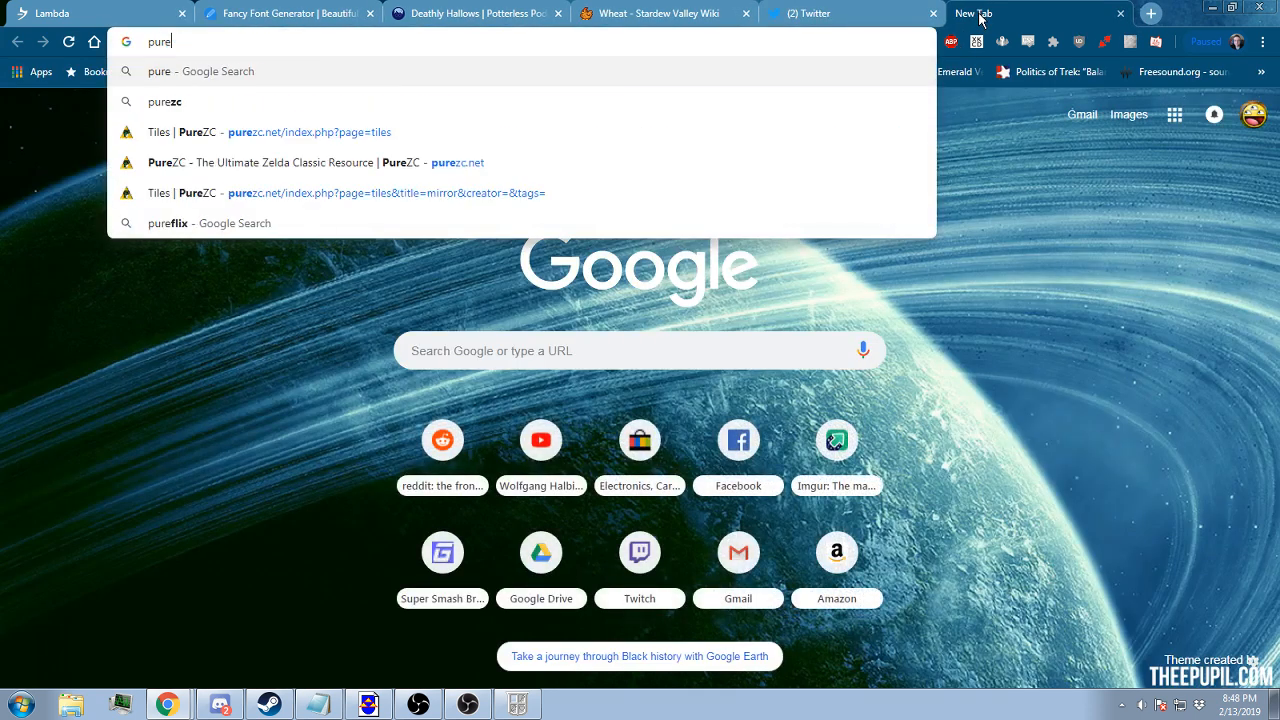
pyautogui.press('Down')
pyautogui.press('Down')
pyautogui.press('Return')
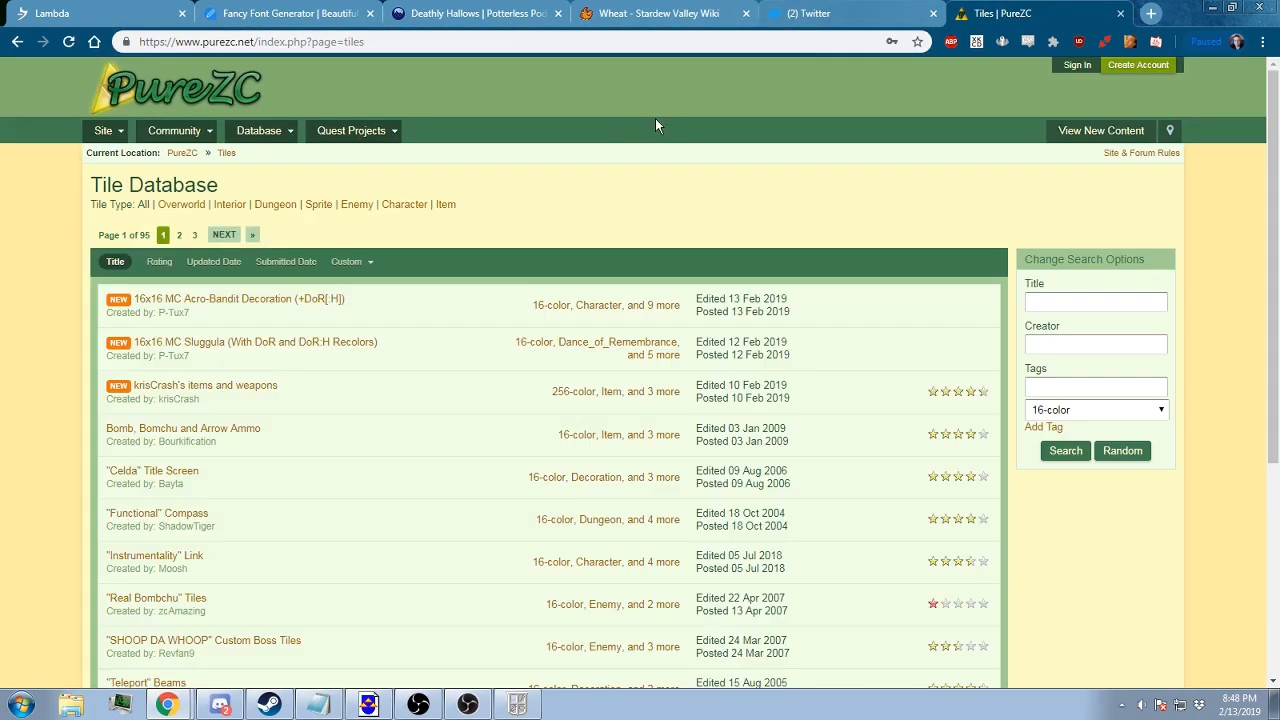
pyautogui.moveTo(248, 135)
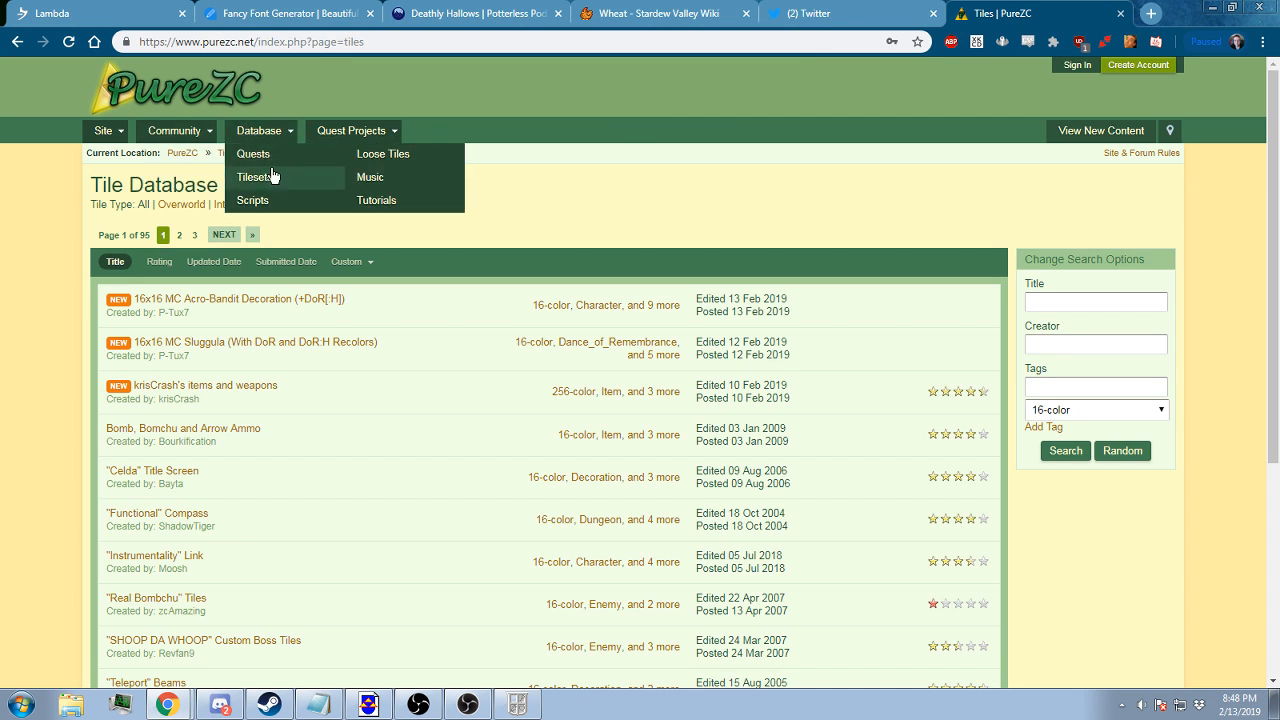
pyautogui.click(257, 164)
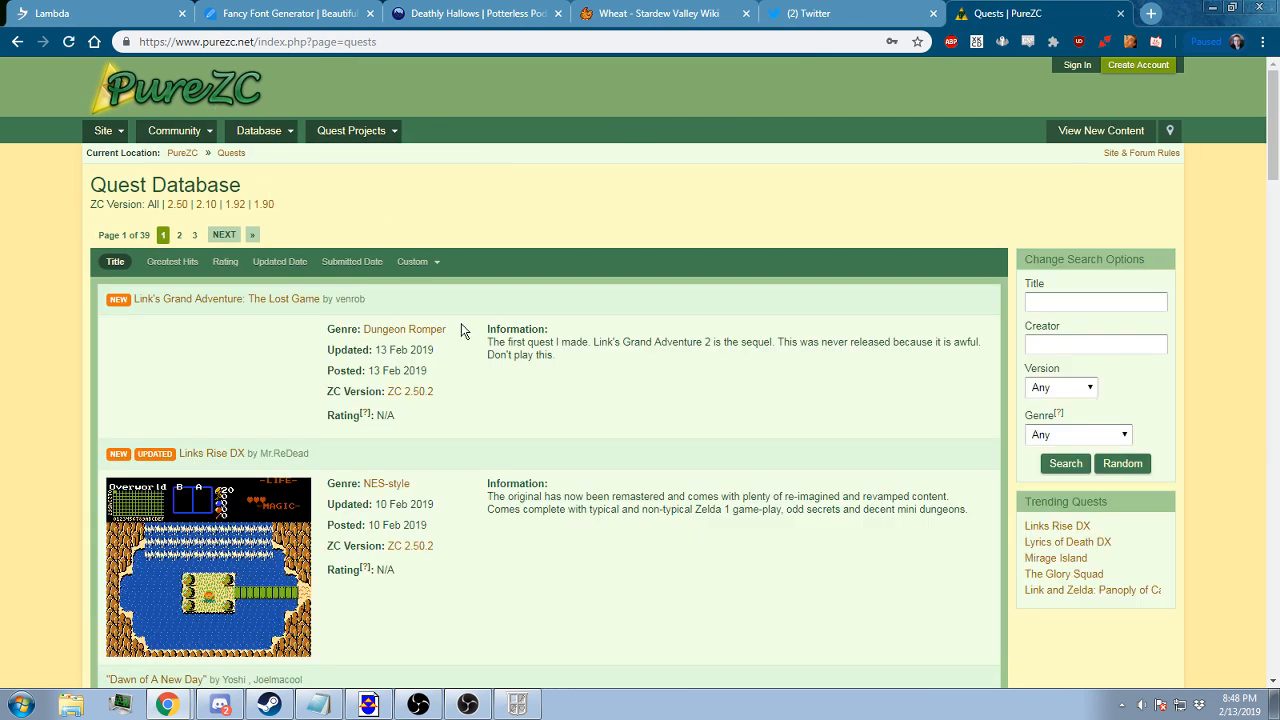
pyautogui.click(1030, 306)
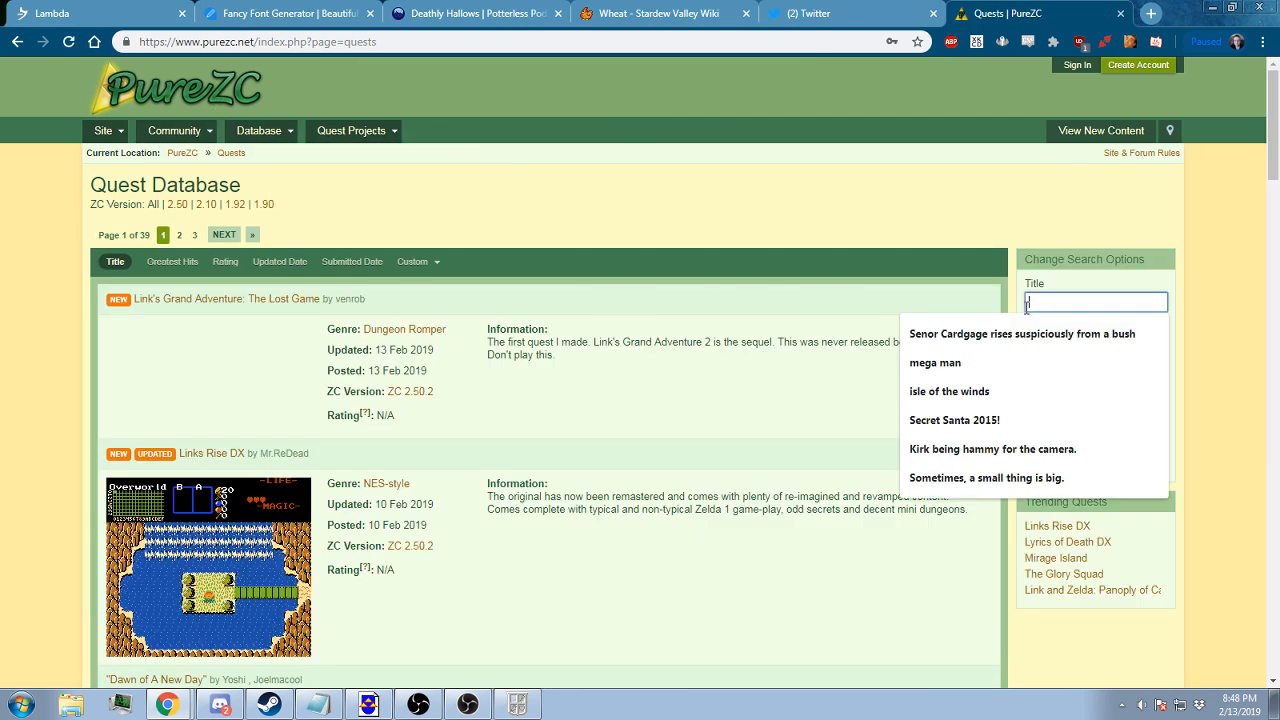
pyautogui.write('b')
pyautogui.press('BackSpace')
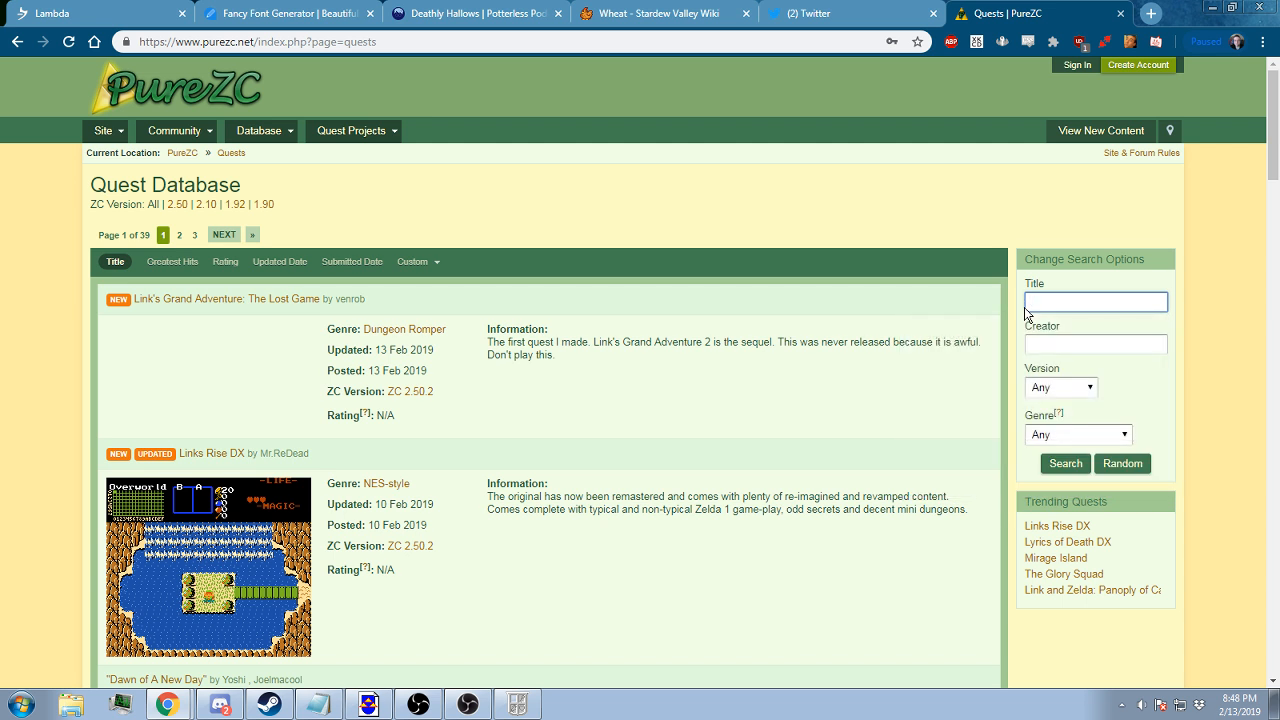
pyautogui.click(1054, 307)
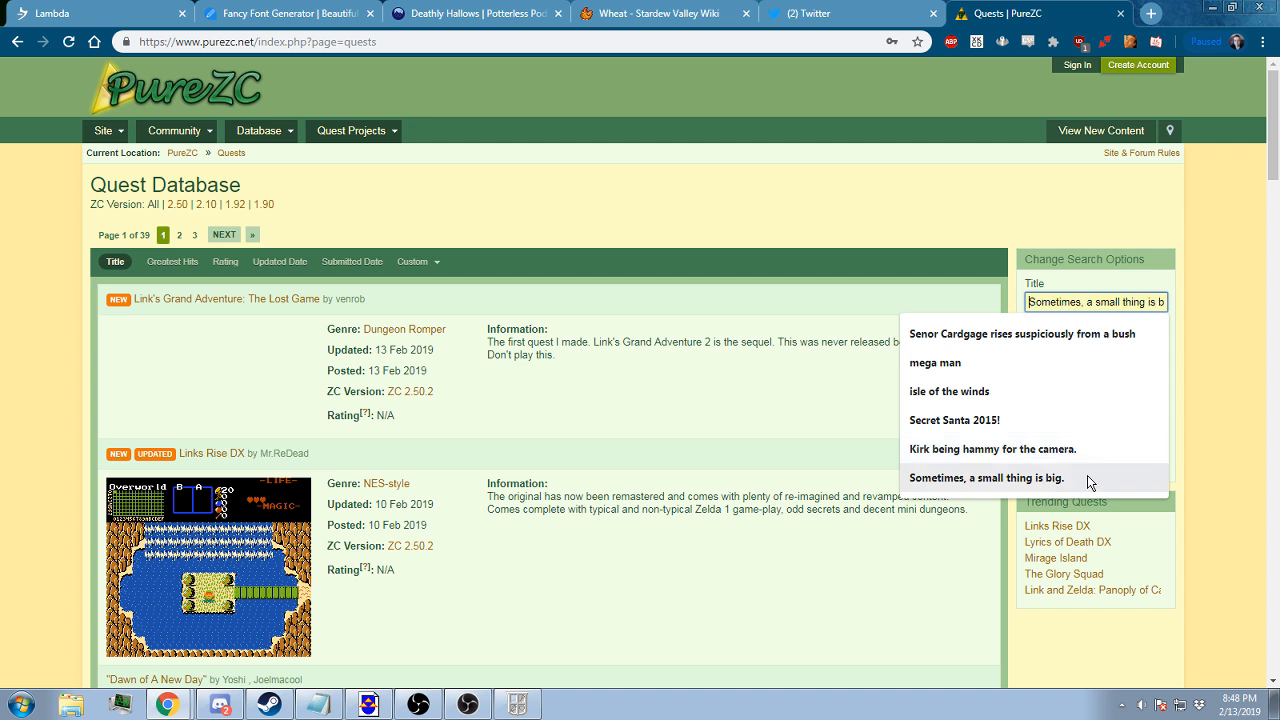
pyautogui.click(1030, 334)
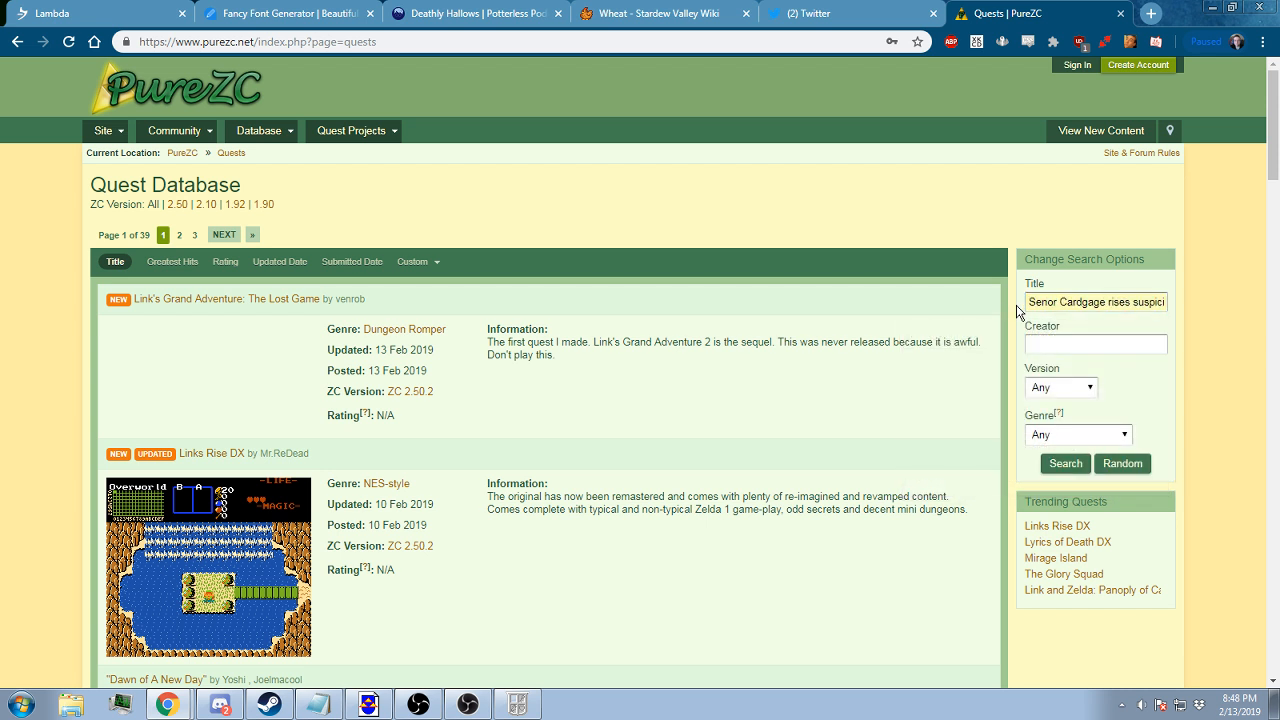
# Search the Quest Database by title for "bikdip's adventure" and look through the matching quests
pyautogui.tripleClick(1024, 304)
pyautogui.write('B')
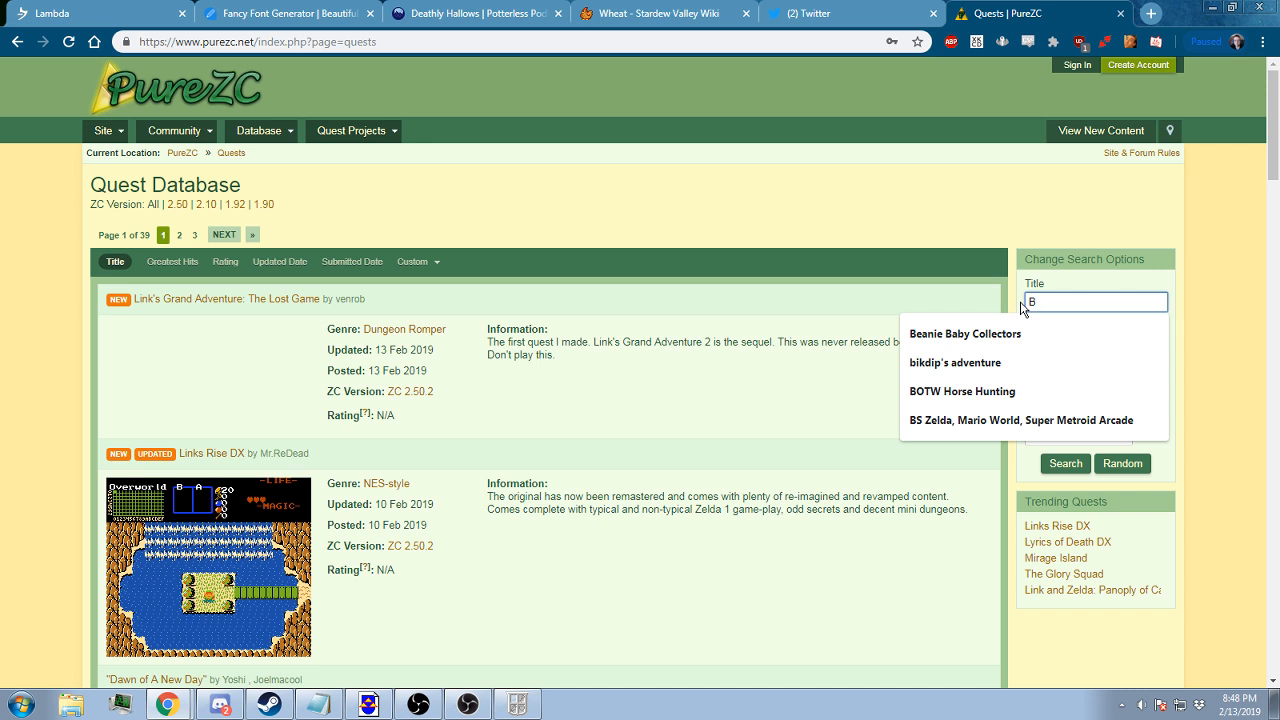
pyautogui.press('Down')
pyautogui.press('Down')
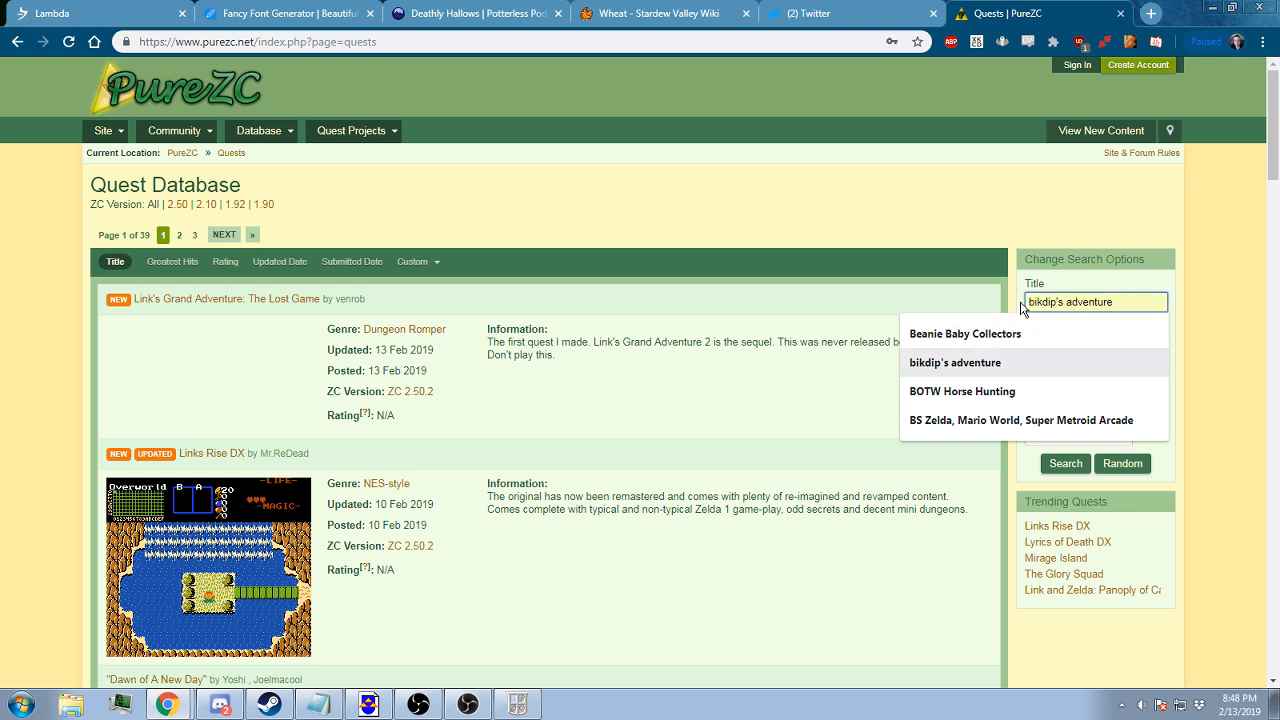
pyautogui.press('Return')
pyautogui.press('Return')
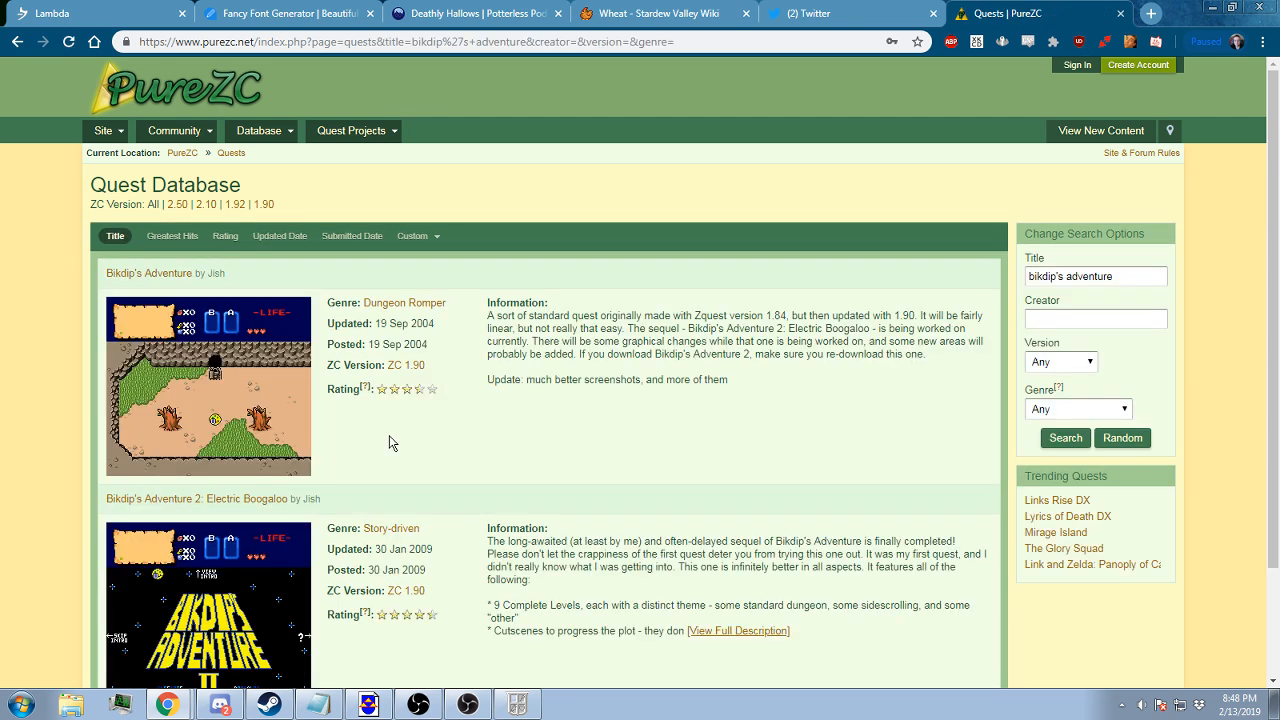
pyautogui.scroll(-3, 481, 407)
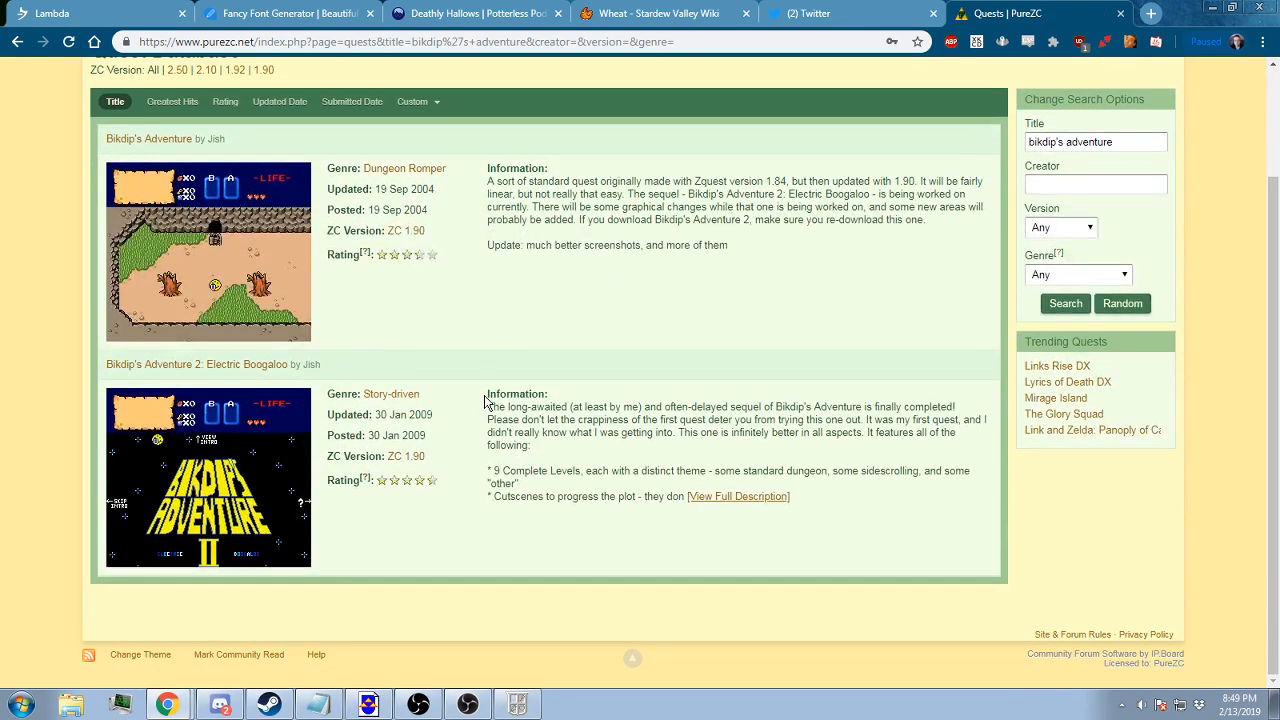
pyautogui.scroll(2, 396, 420)
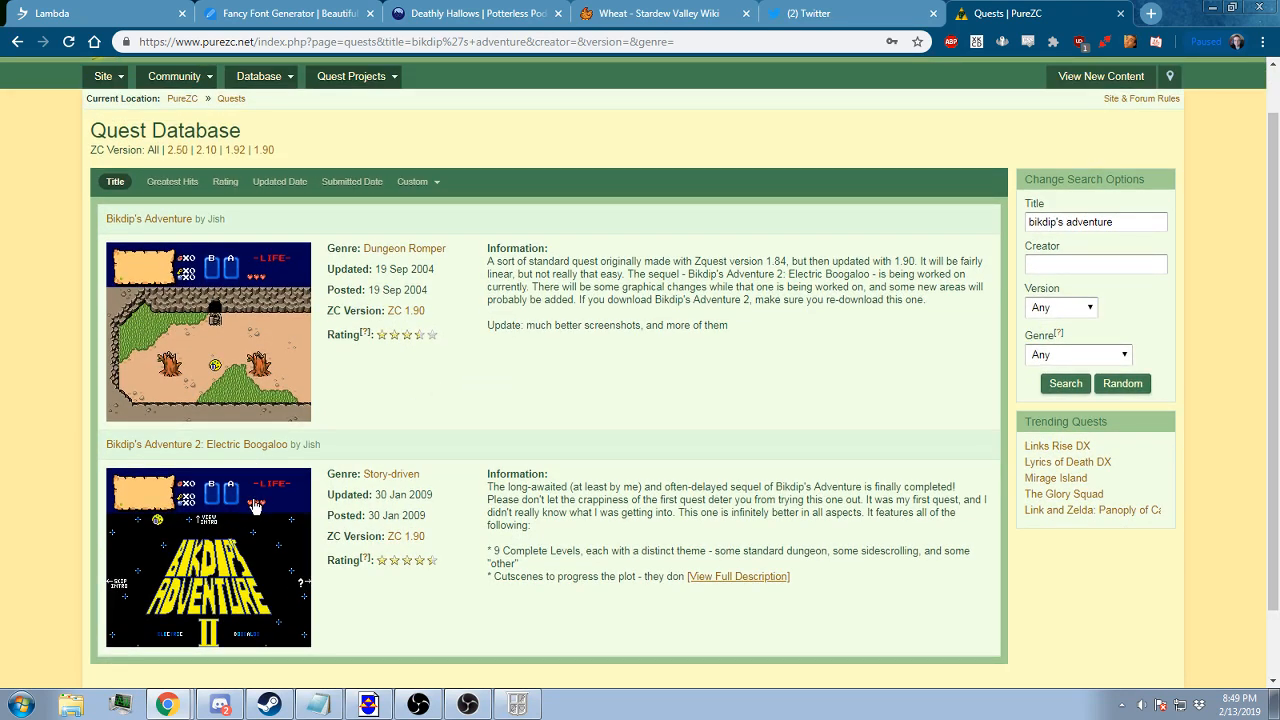
# Go to YouTube in the current tab and search for "bikdip's adventure 2 all in one pack"
pyautogui.click(701, 38)
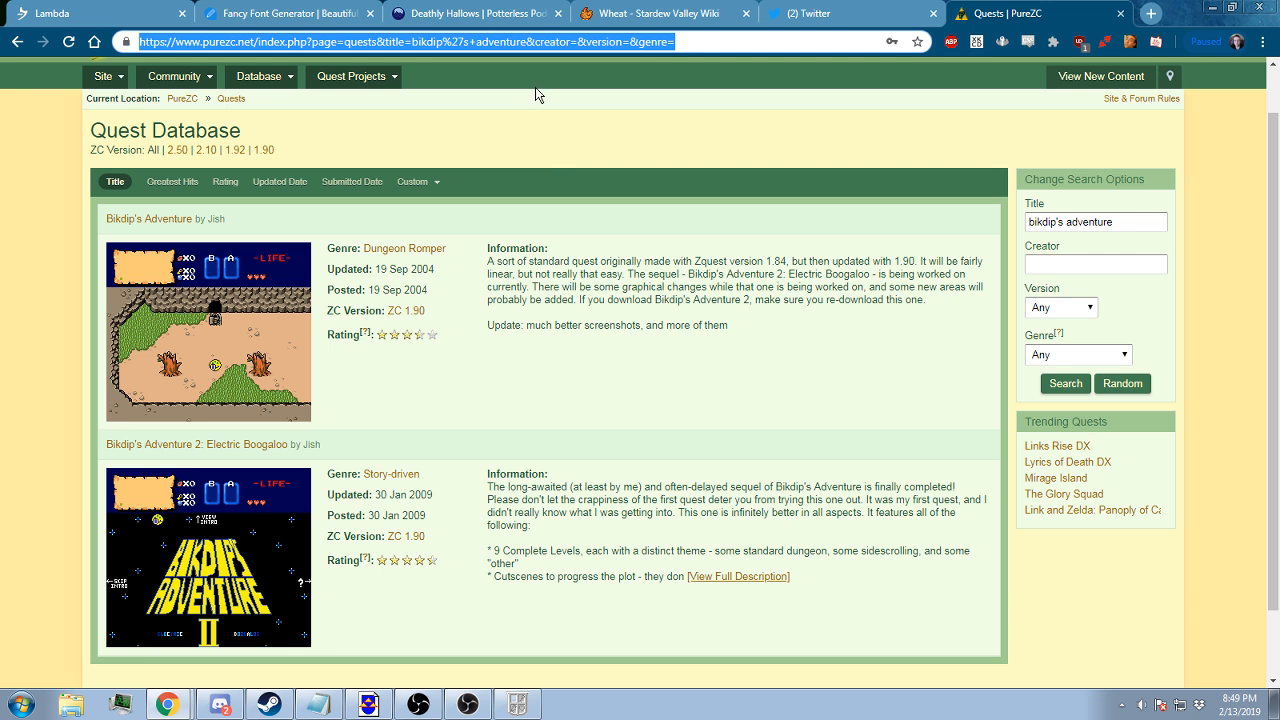
pyautogui.press('Return')
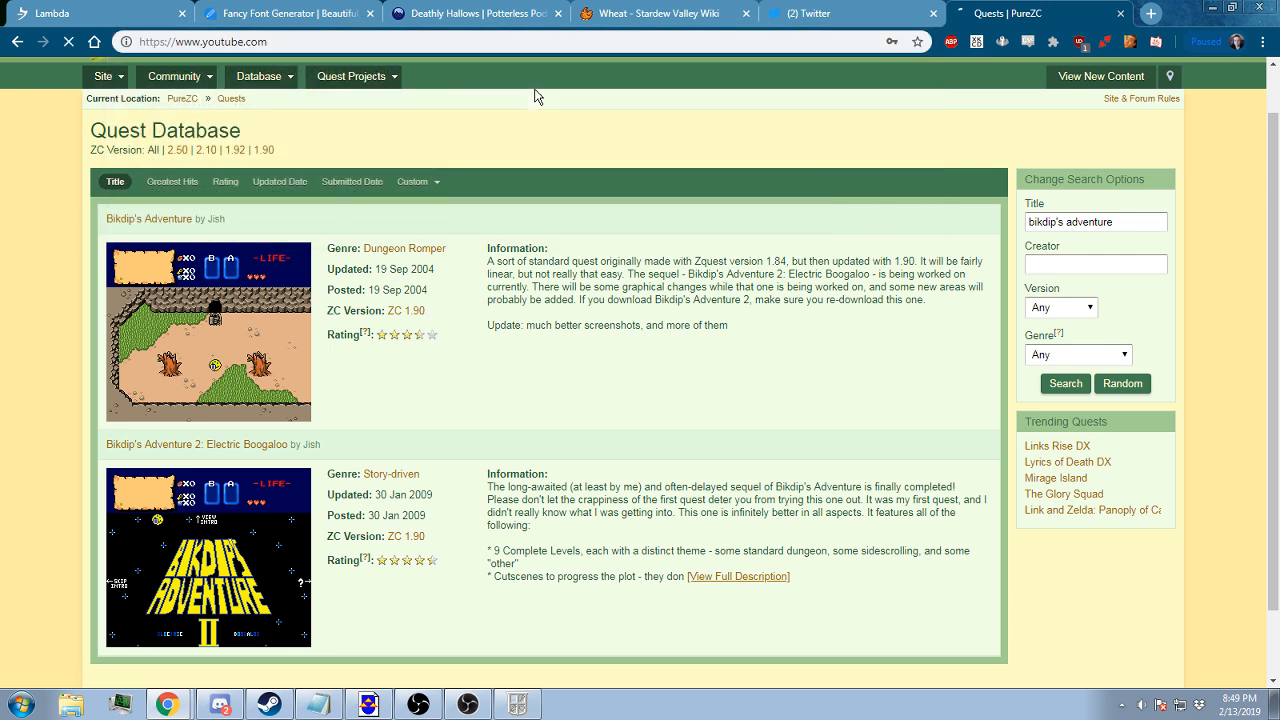
pyautogui.click(530, 104)
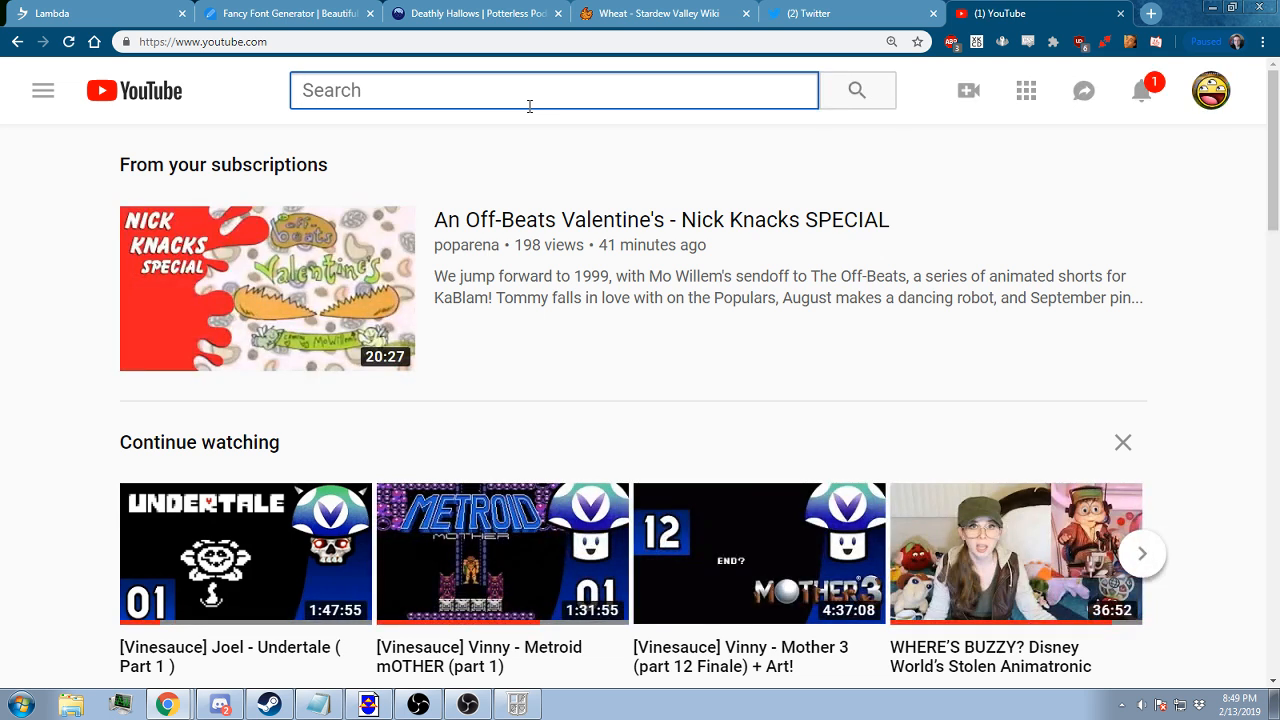
pyautogui.write('bikdiop')
pyautogui.press('BackSpace')
pyautogui.press('BackSpace')
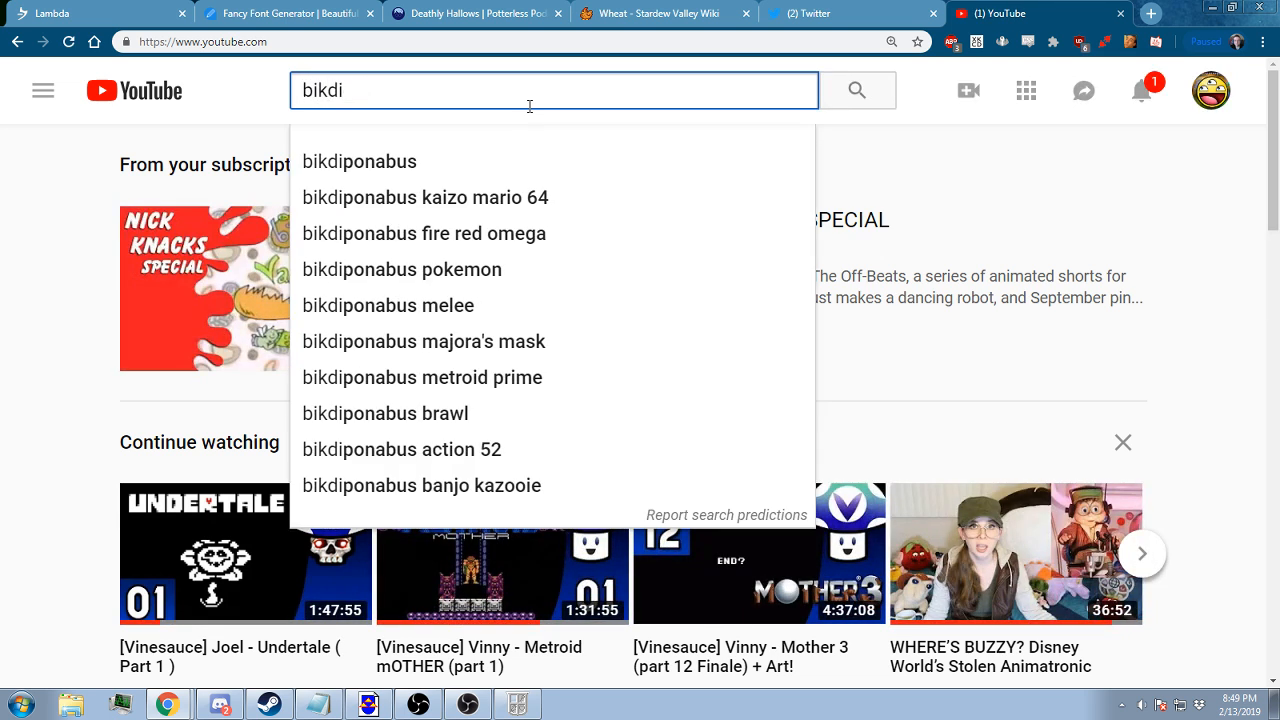
pyautogui.write('o')
pyautogui.press('BackSpace')
pyautogui.write('p')
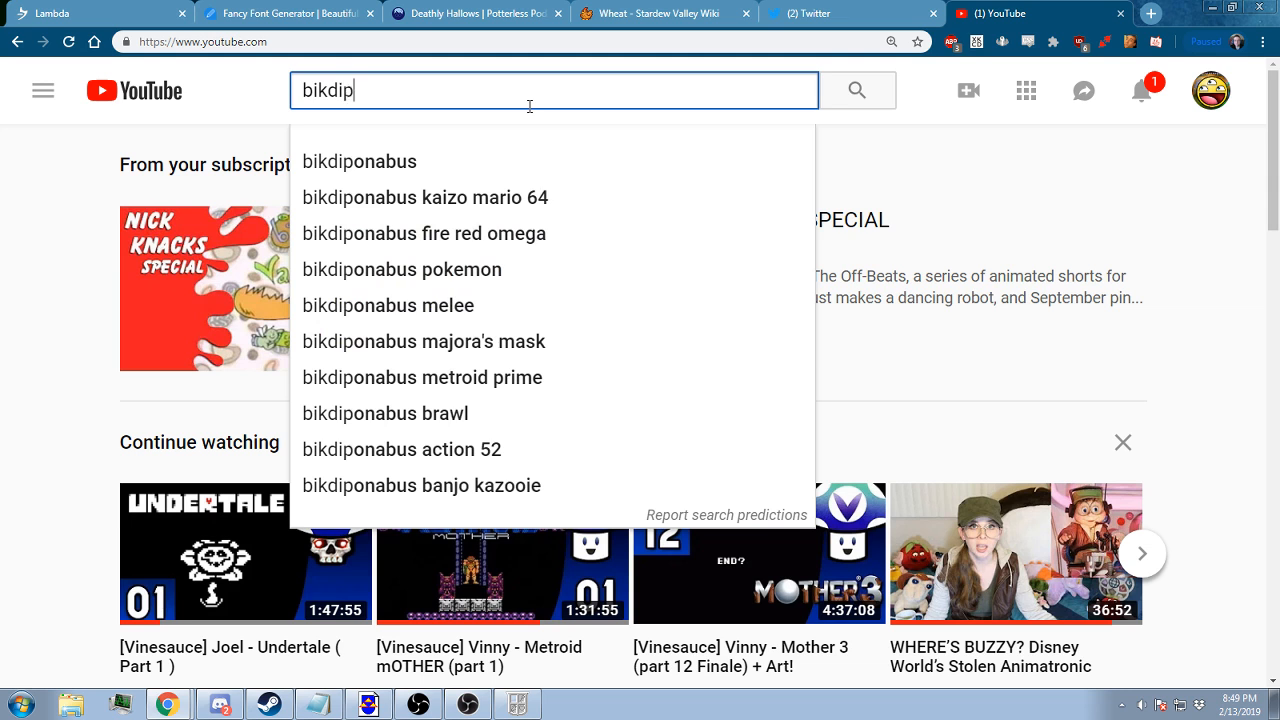
pyautogui.write("'s a")
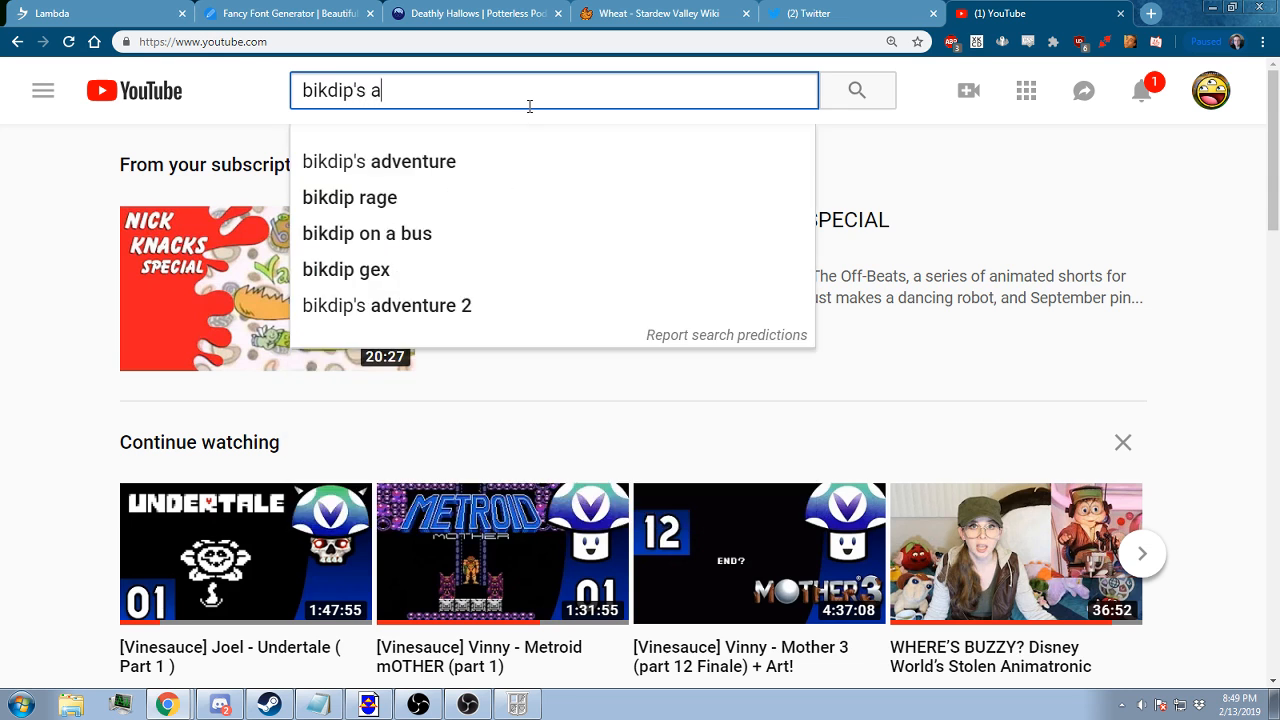
pyautogui.write('dventure 2 a')
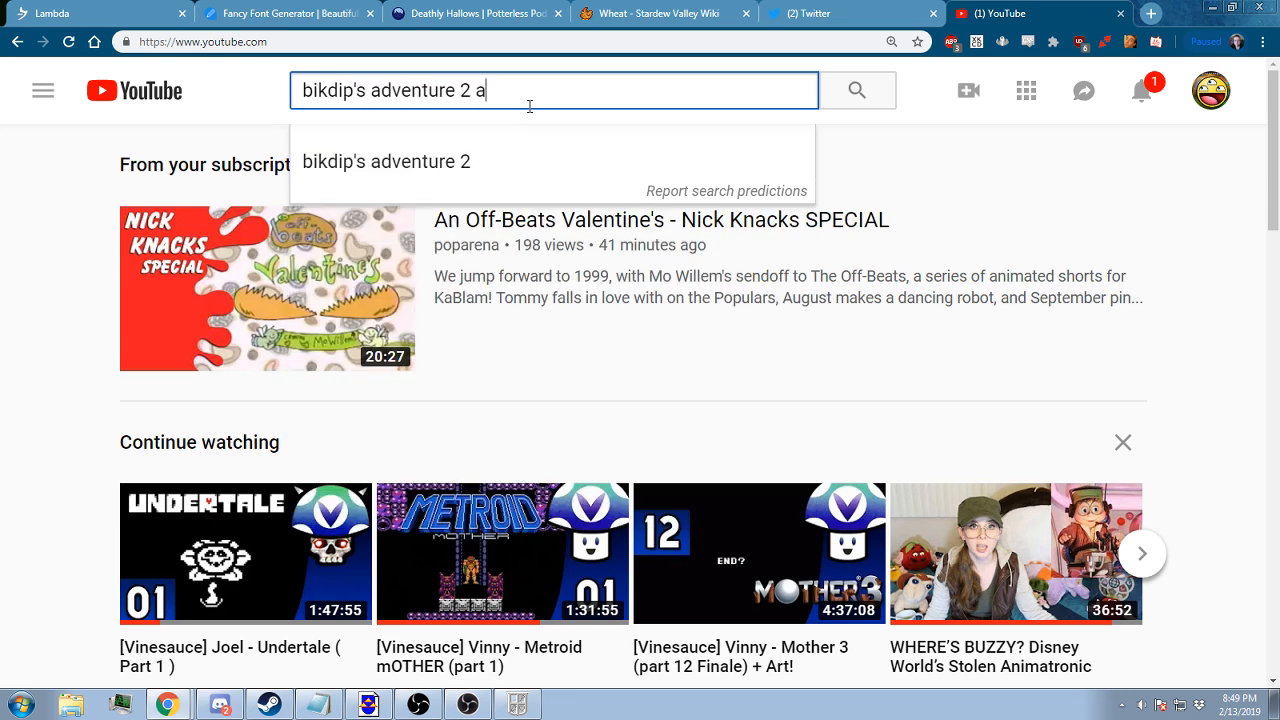
pyautogui.write('ll in one pack')
pyautogui.press('Return')
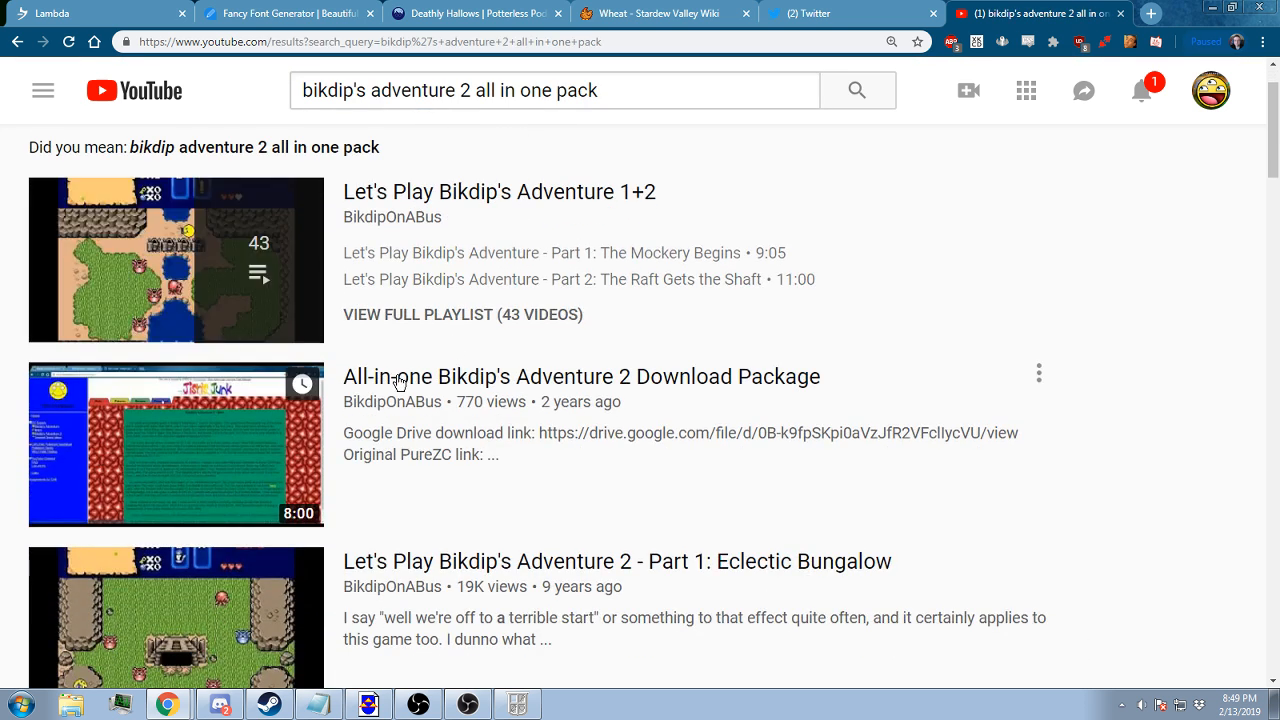
# Open the video "All-in-one Bikdip's Adventure 2 Download Package" and post its link in the Twitch stream chat
pyautogui.click(591, 386)
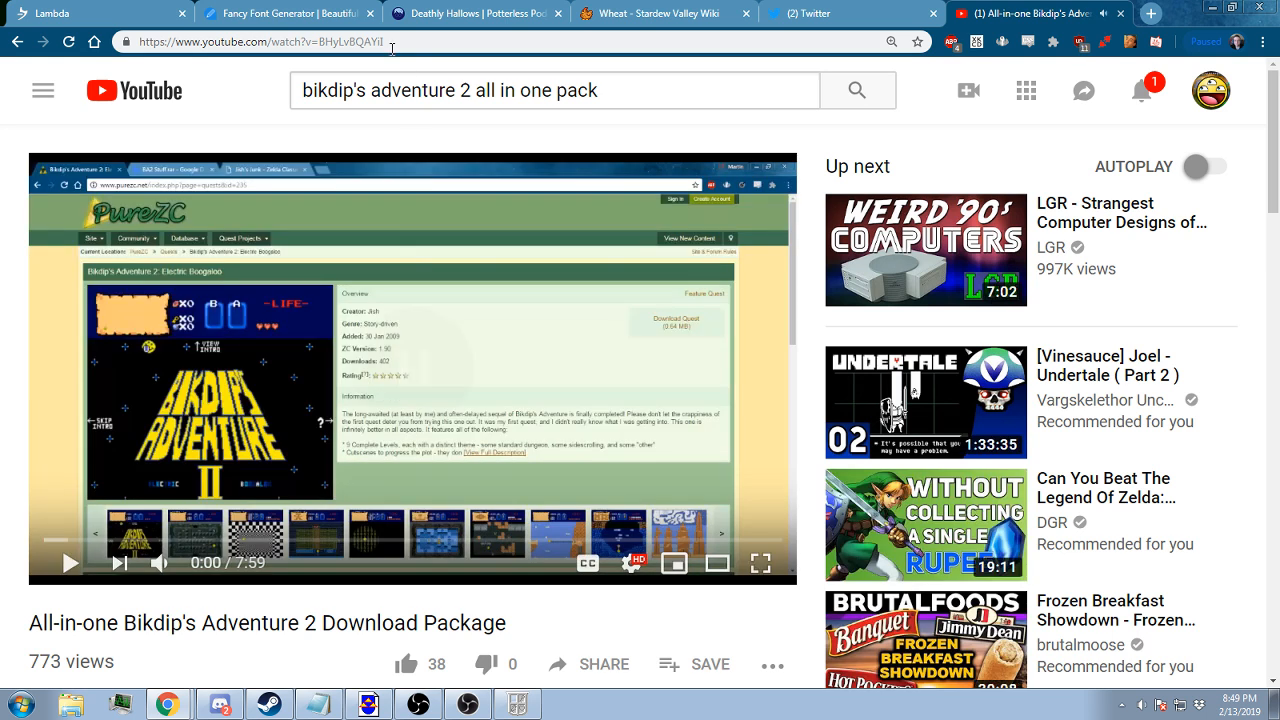
pyautogui.click(390, 42)
pyautogui.hotkey('ctrl', 'c')
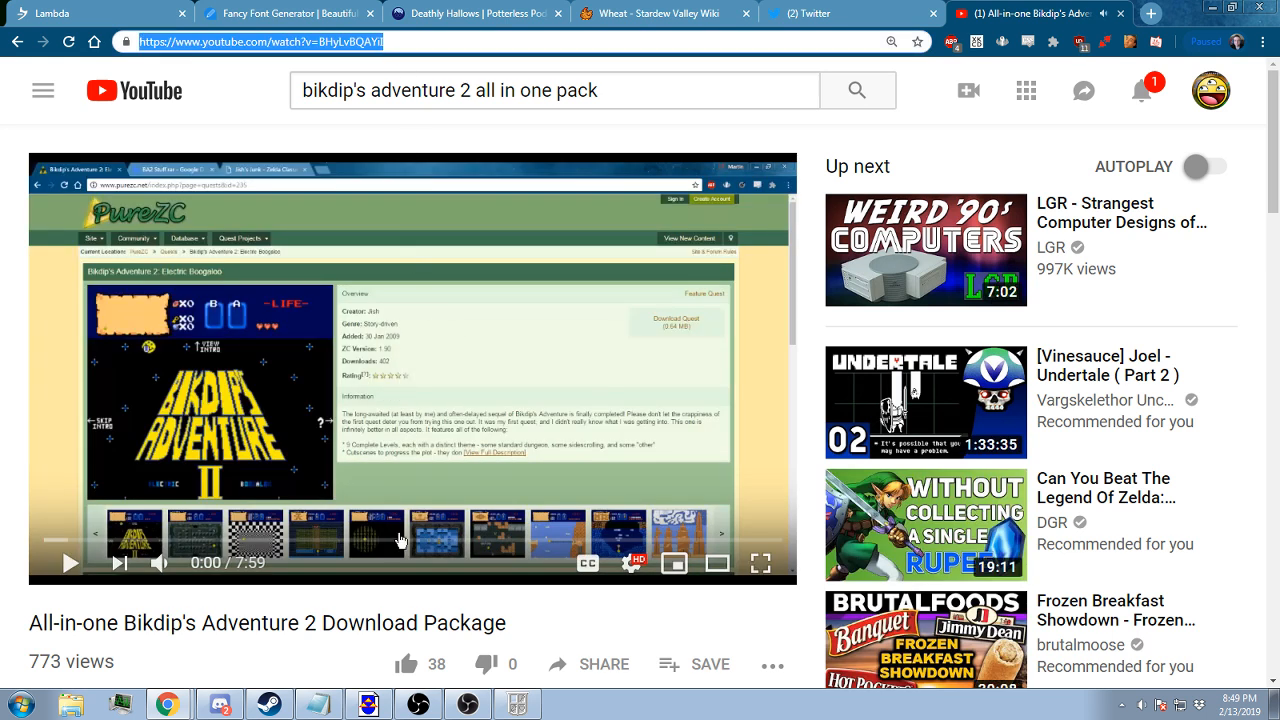
pyautogui.click(222, 705)
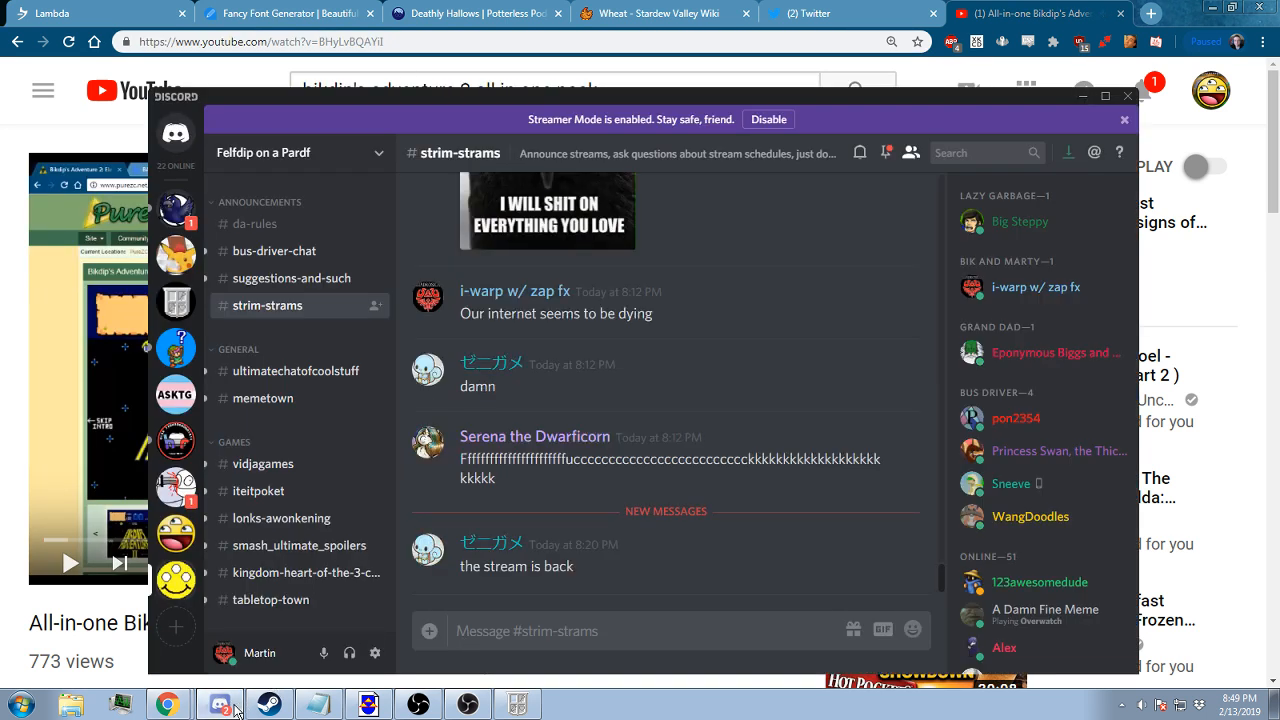
pyautogui.click(234, 706)
pyautogui.click(185, 706)
pyautogui.click(214, 676)
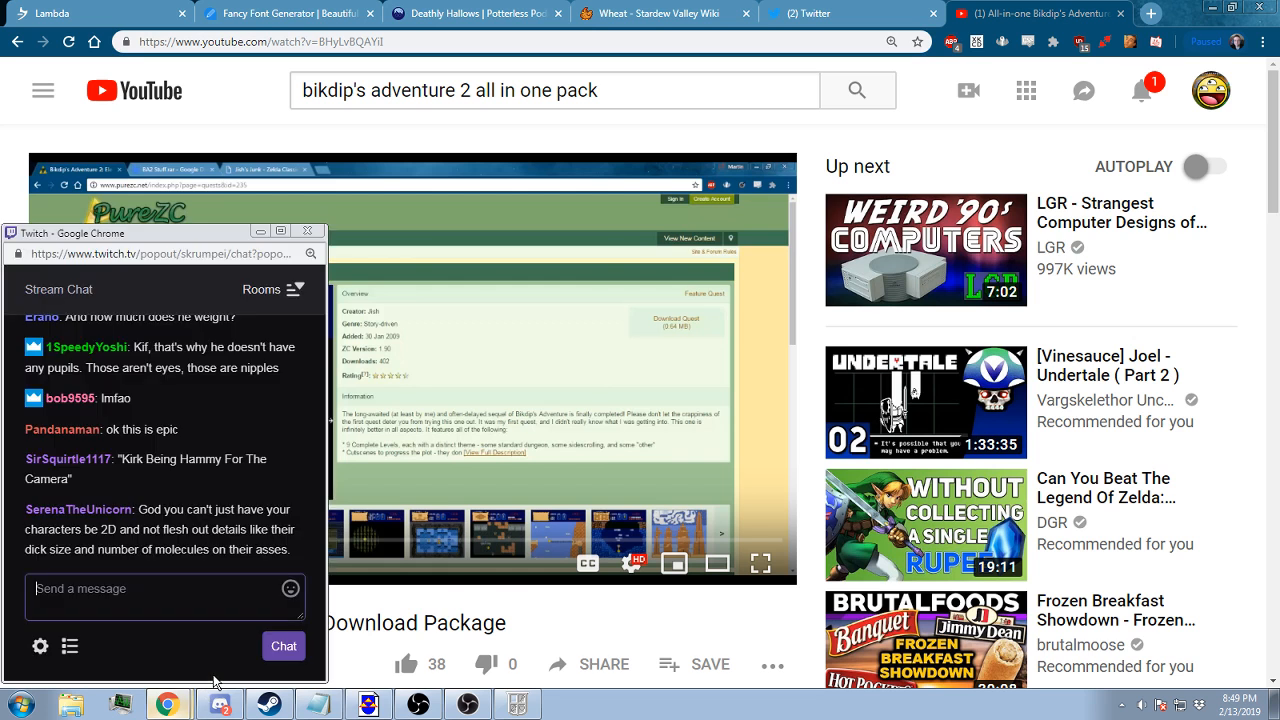
pyautogui.hotkey('ctrl', 'v')
pyautogui.press('Return')
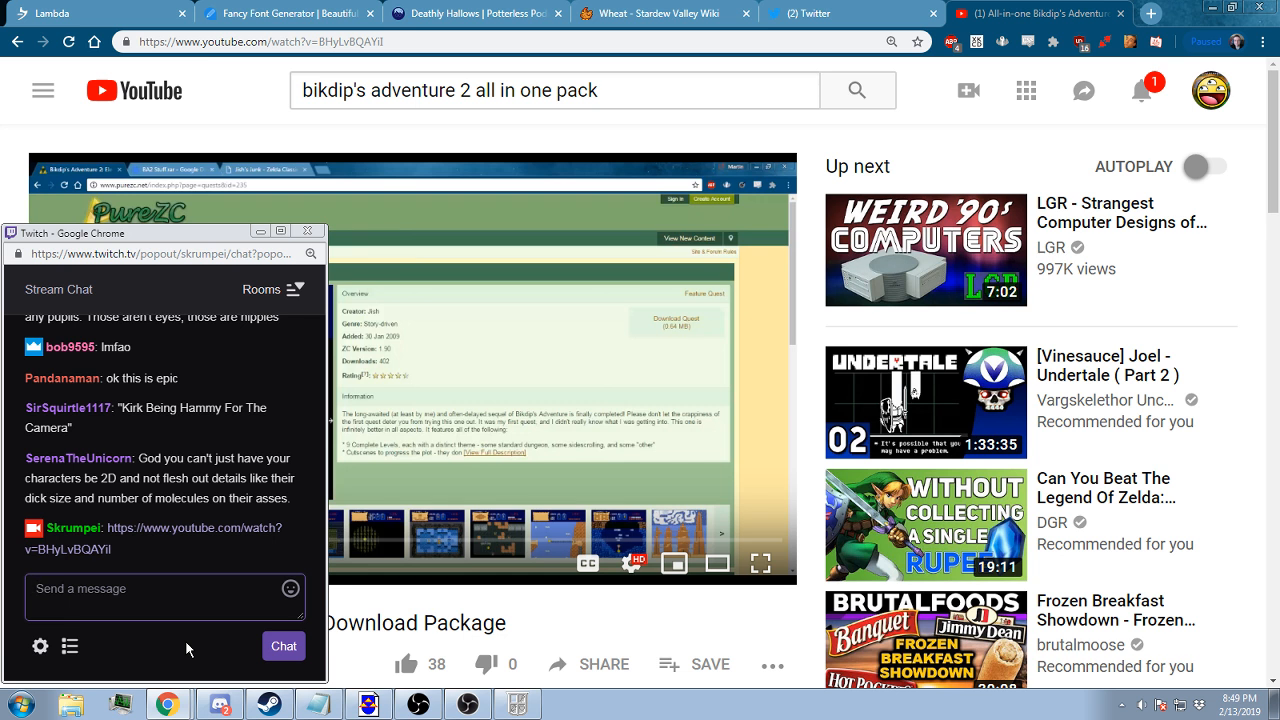
# Minimize the main Chrome window and bring the Twitch chat popout back on the desktop
pyautogui.click(261, 231)
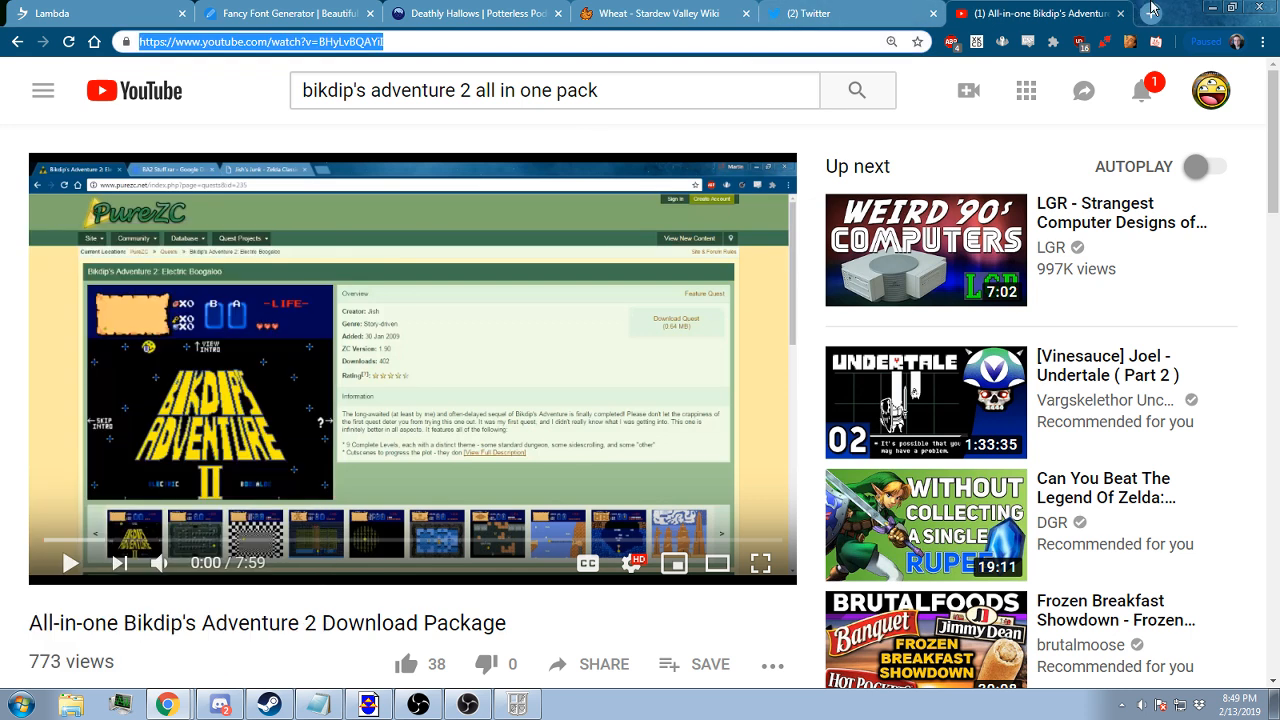
pyautogui.click(1212, 8)
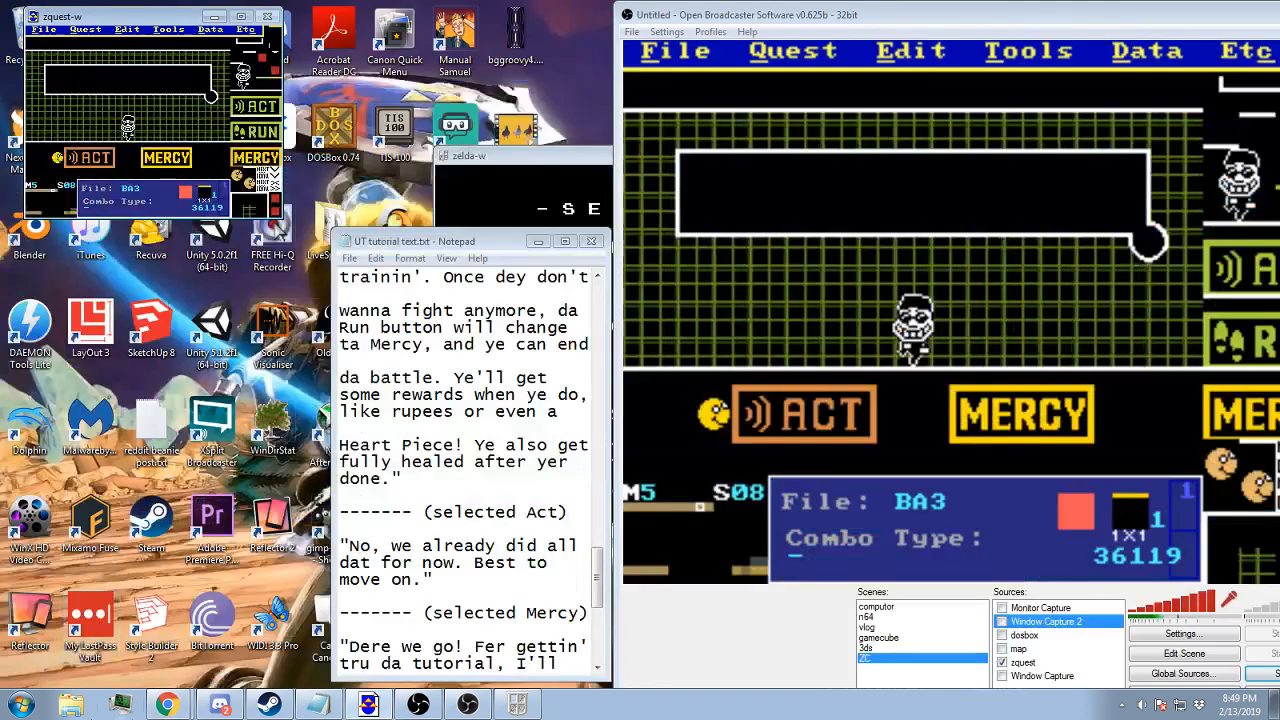
pyautogui.click(185, 705)
pyautogui.click(236, 666)
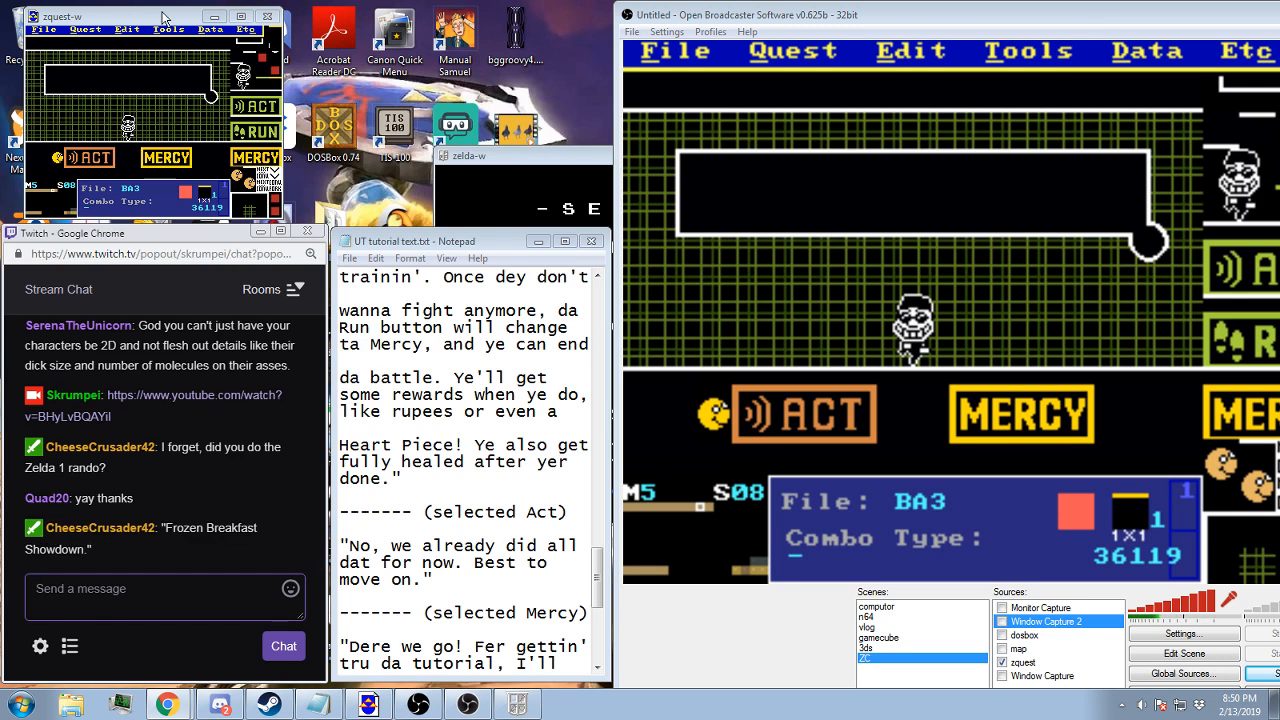
# Switch to ZQuest and check the message string assigned to screen 08, keeping the selection
pyautogui.click(158, 20)
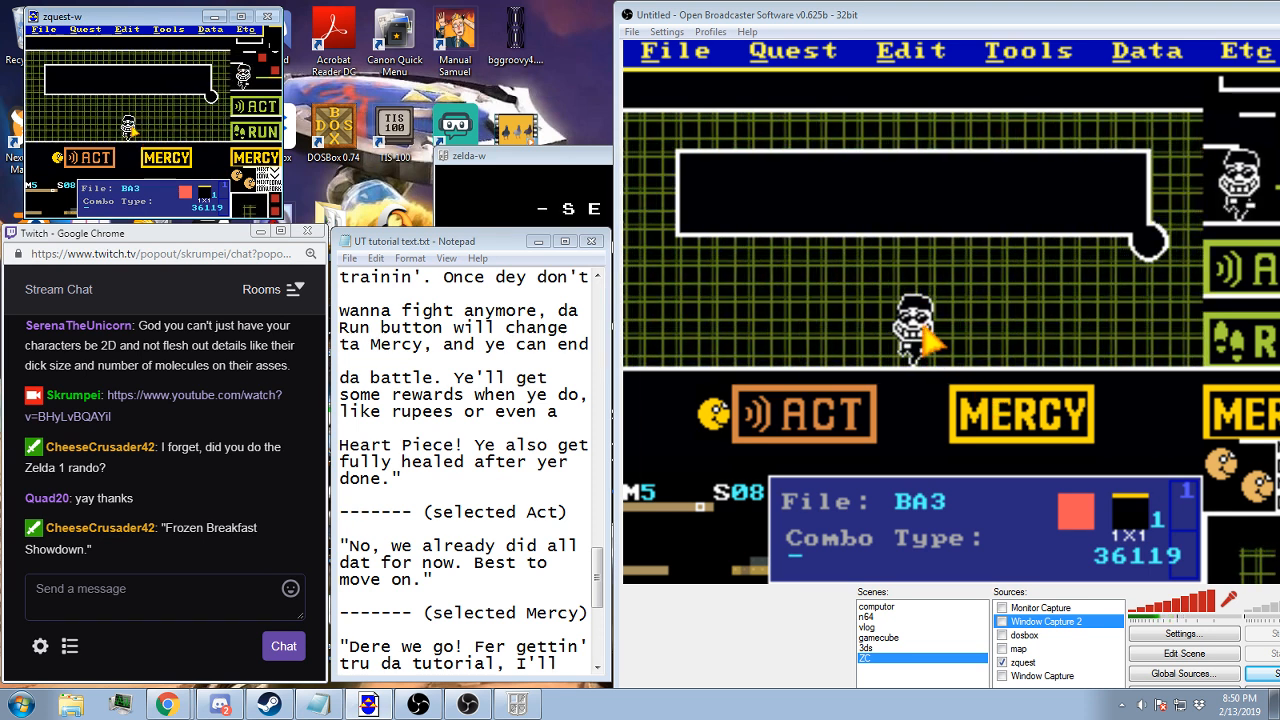
pyautogui.press('s')
pyautogui.click(122, 159)
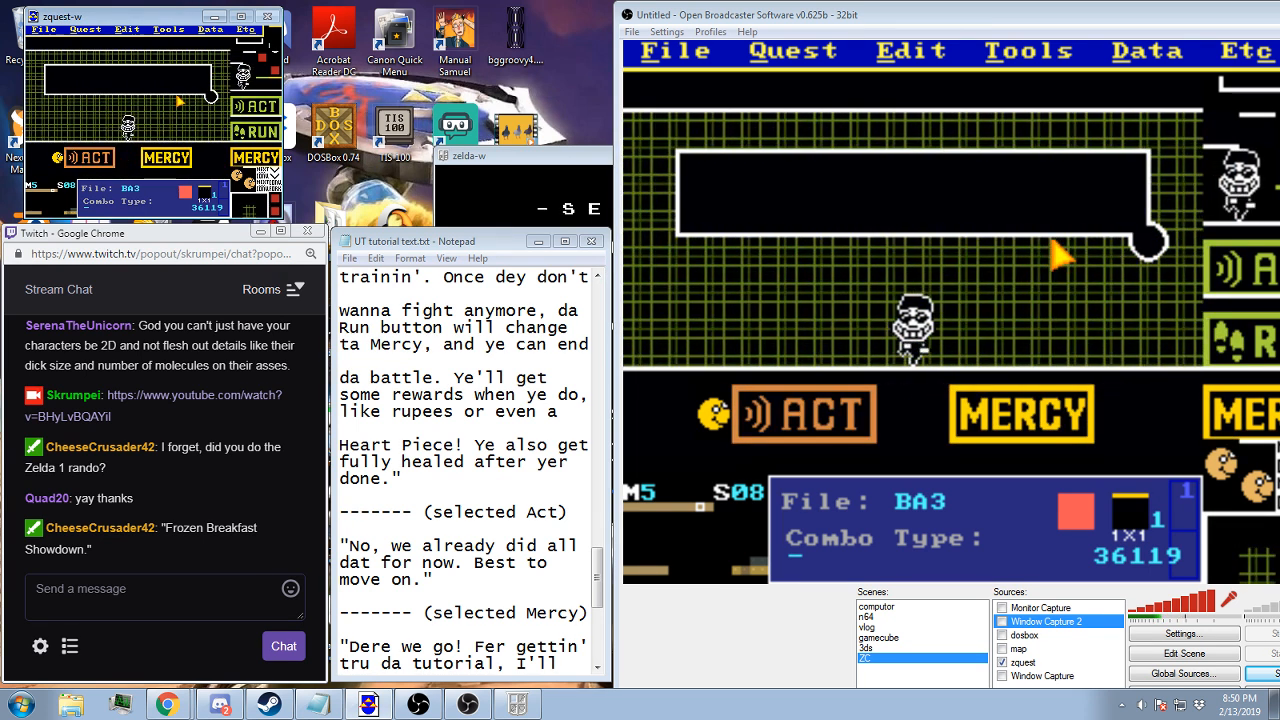
# Set screen 09's side warp destination to screen 00, and check screen 08's side warp
pyautogui.press('Right')
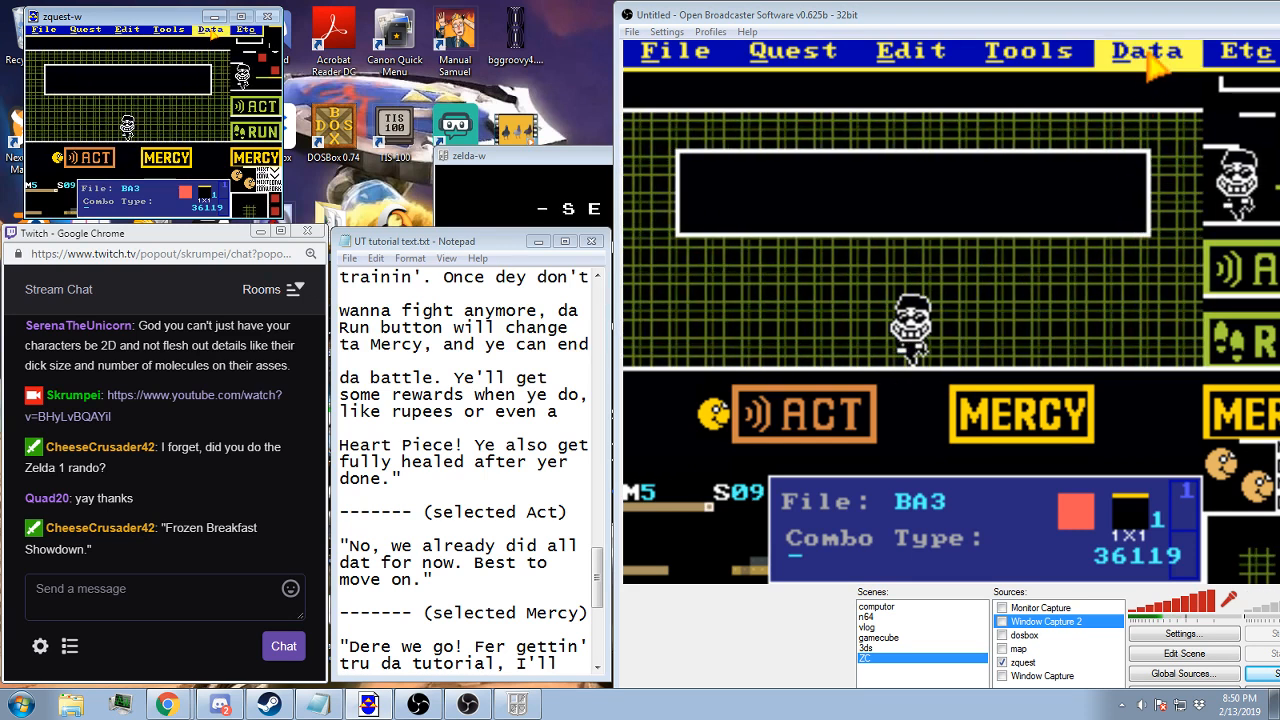
pyautogui.click(211, 30)
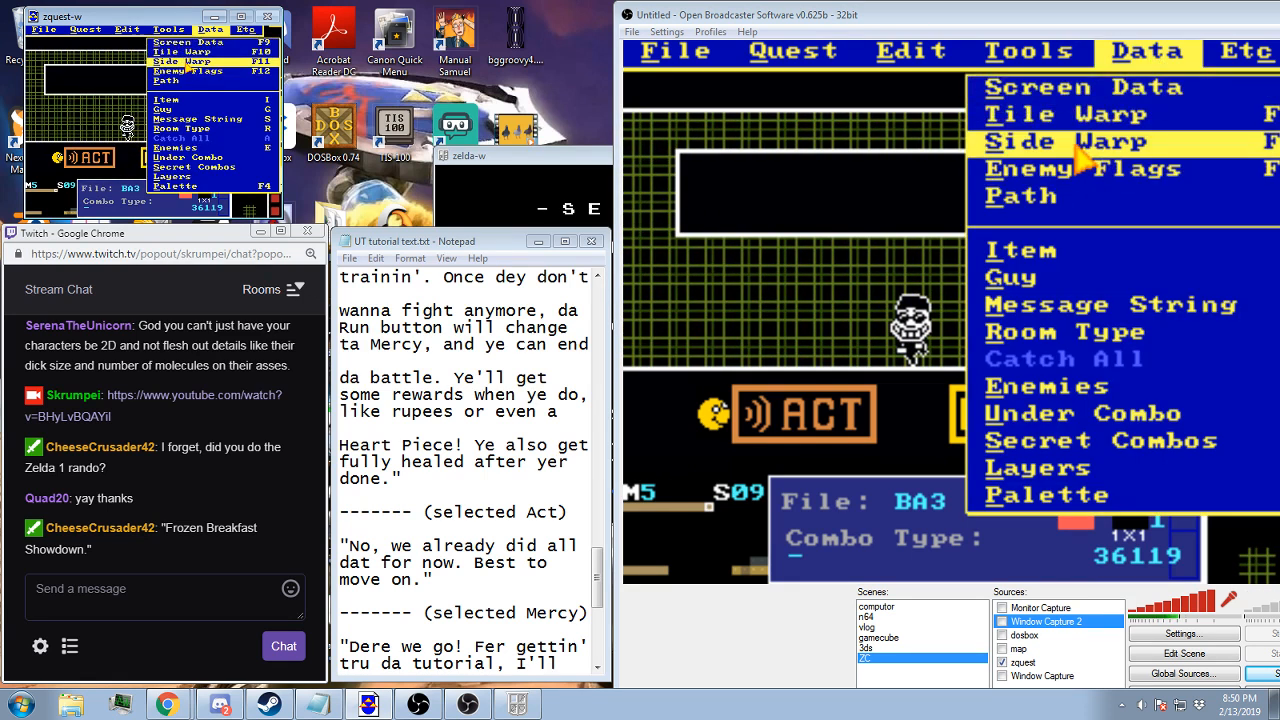
pyautogui.click(186, 62)
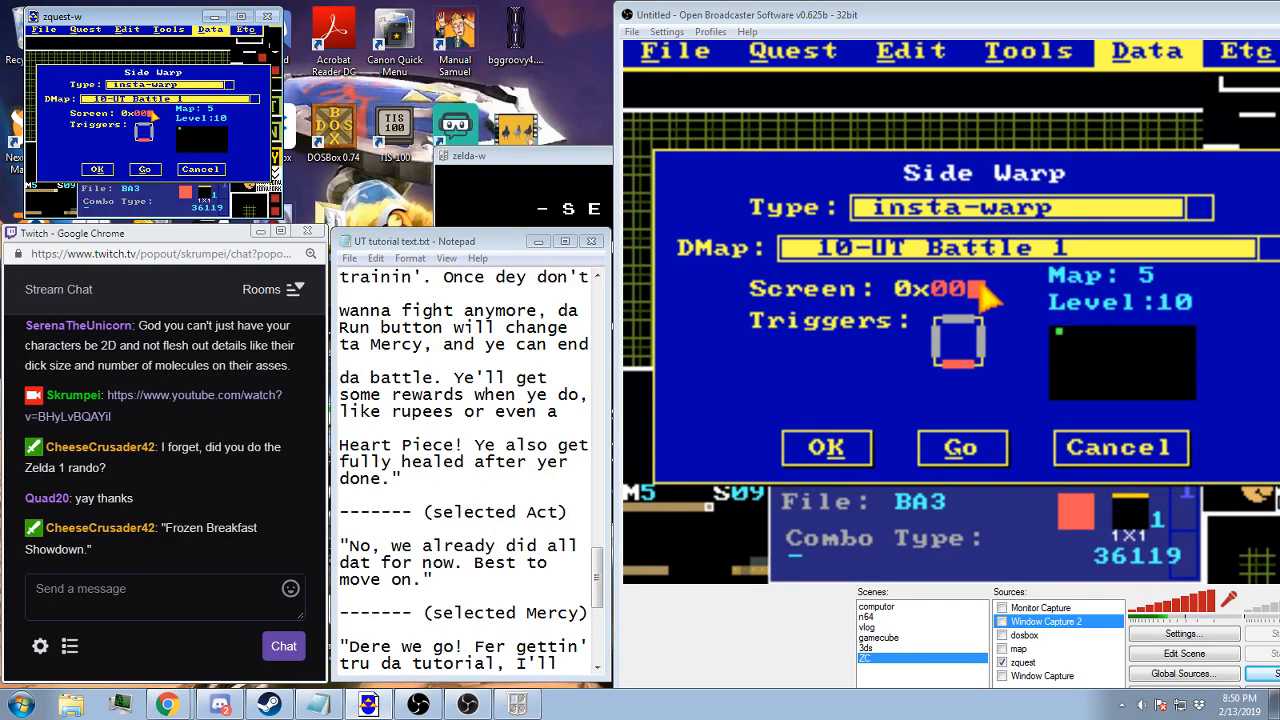
pyautogui.click(97, 168)
pyautogui.press('Left')
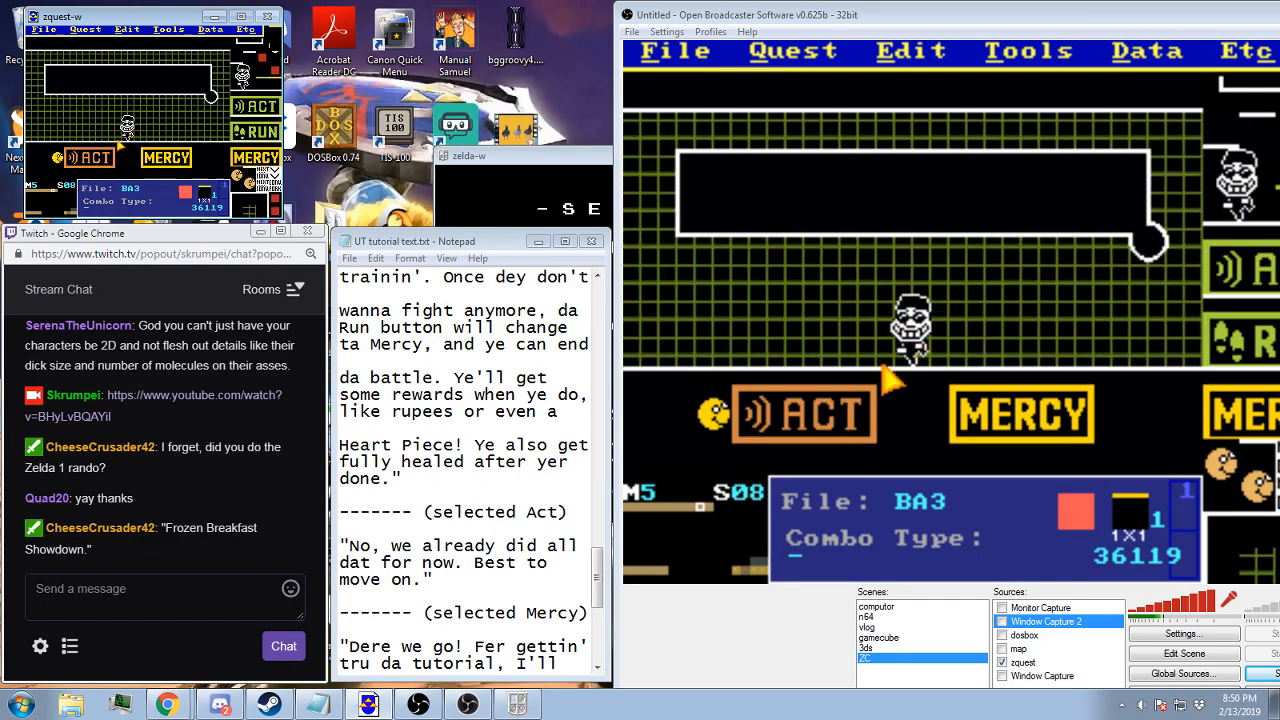
pyautogui.click(203, 30)
pyautogui.click(186, 62)
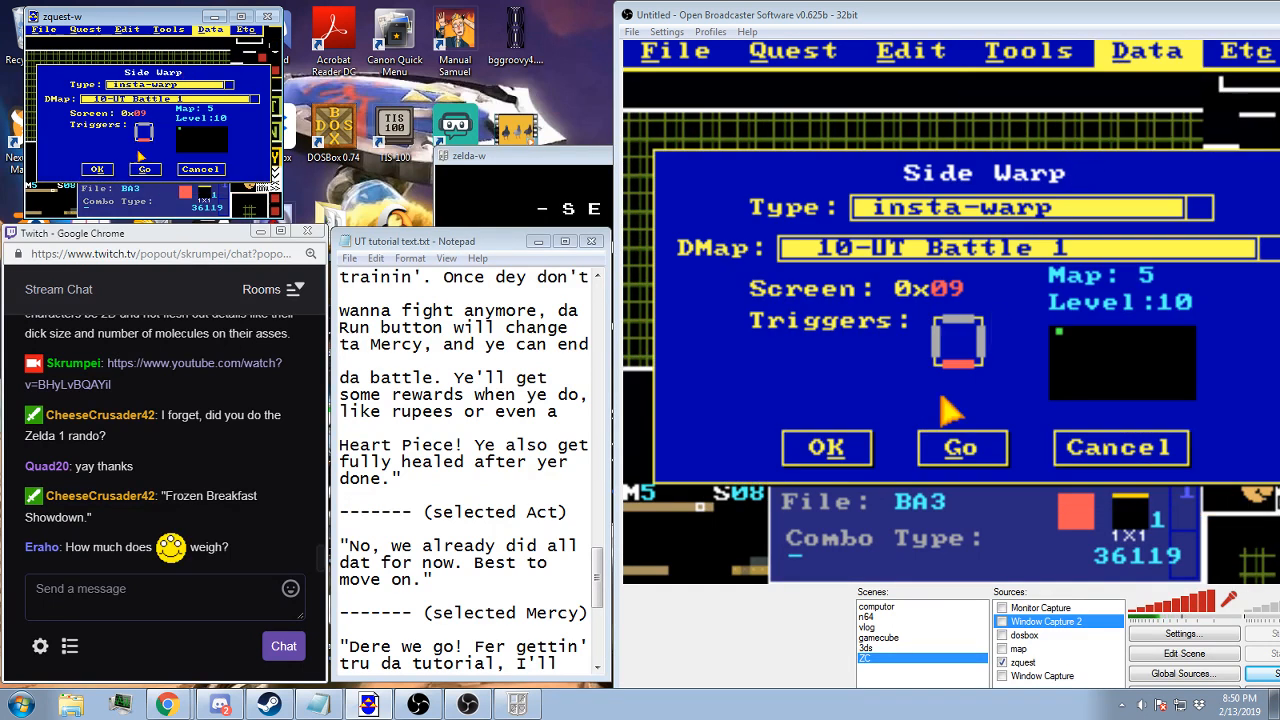
pyautogui.click(99, 169)
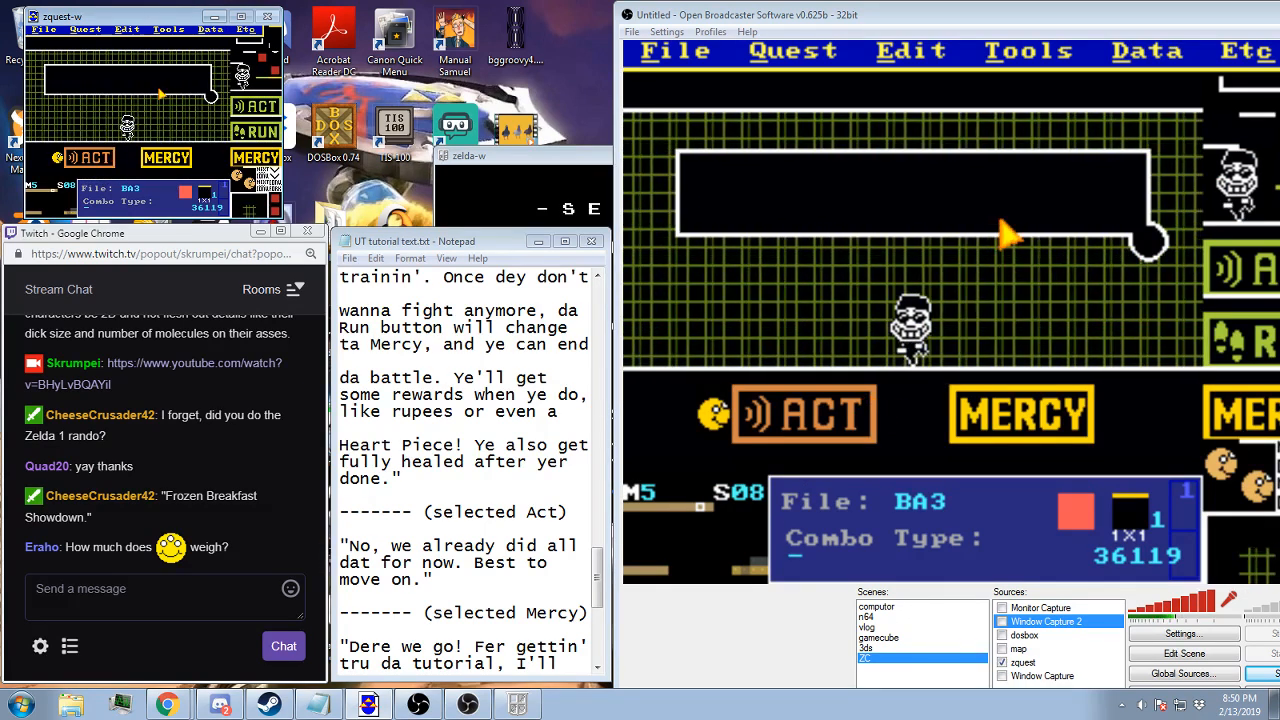
# Set the tile warp destination of both screen 08 and screen 09 to screen 0A in DMap 10-UT Battle 1
pyautogui.click(209, 31)
pyautogui.click(207, 65)
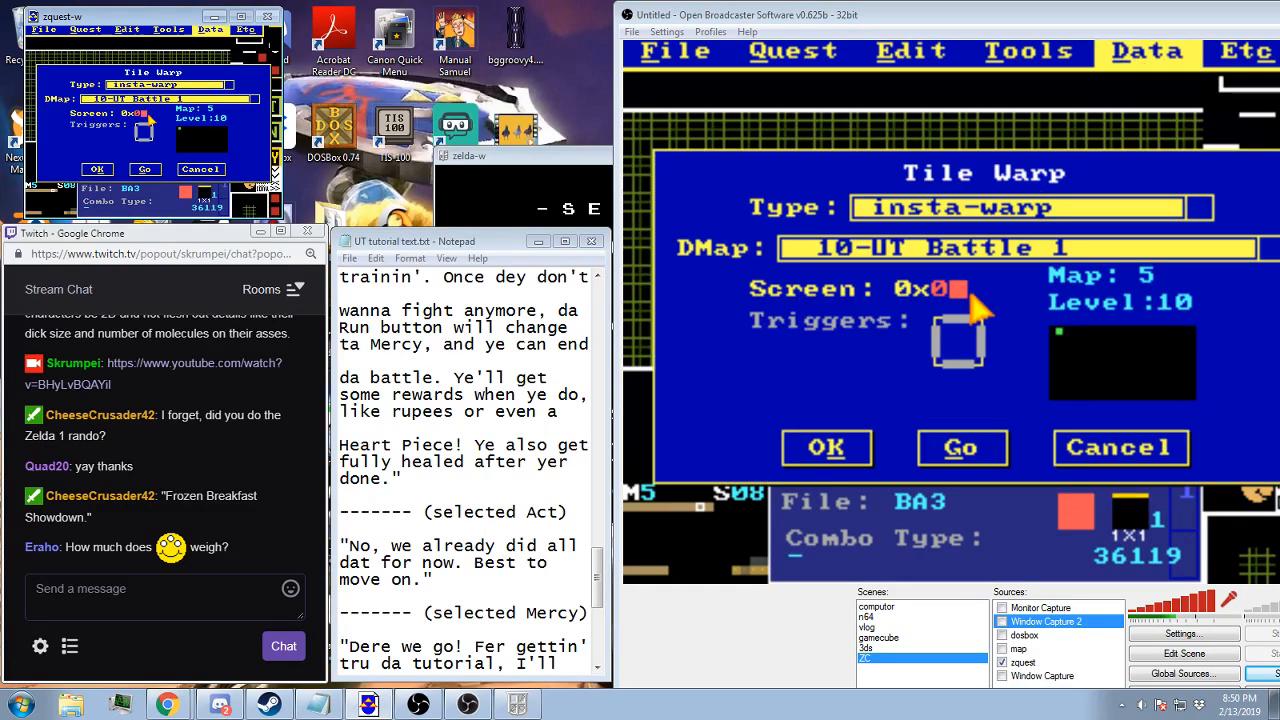
pyautogui.write('A')
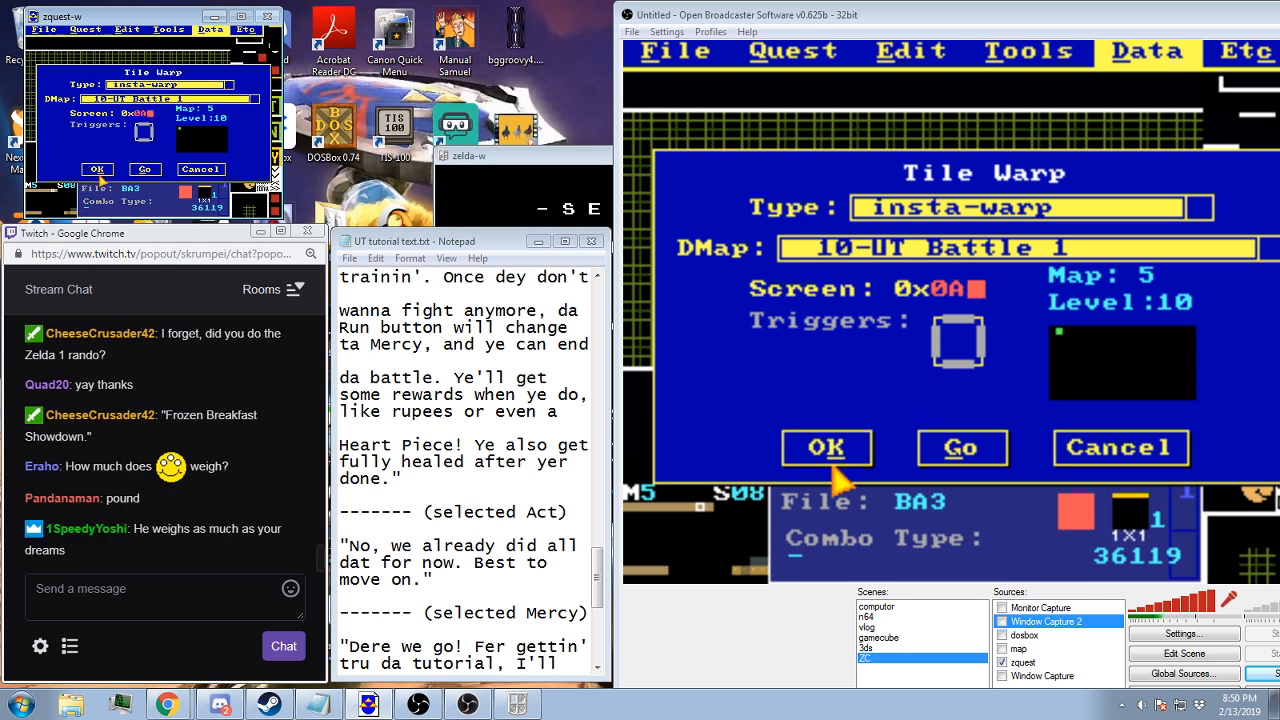
pyautogui.click(97, 169)
pyautogui.click(209, 30)
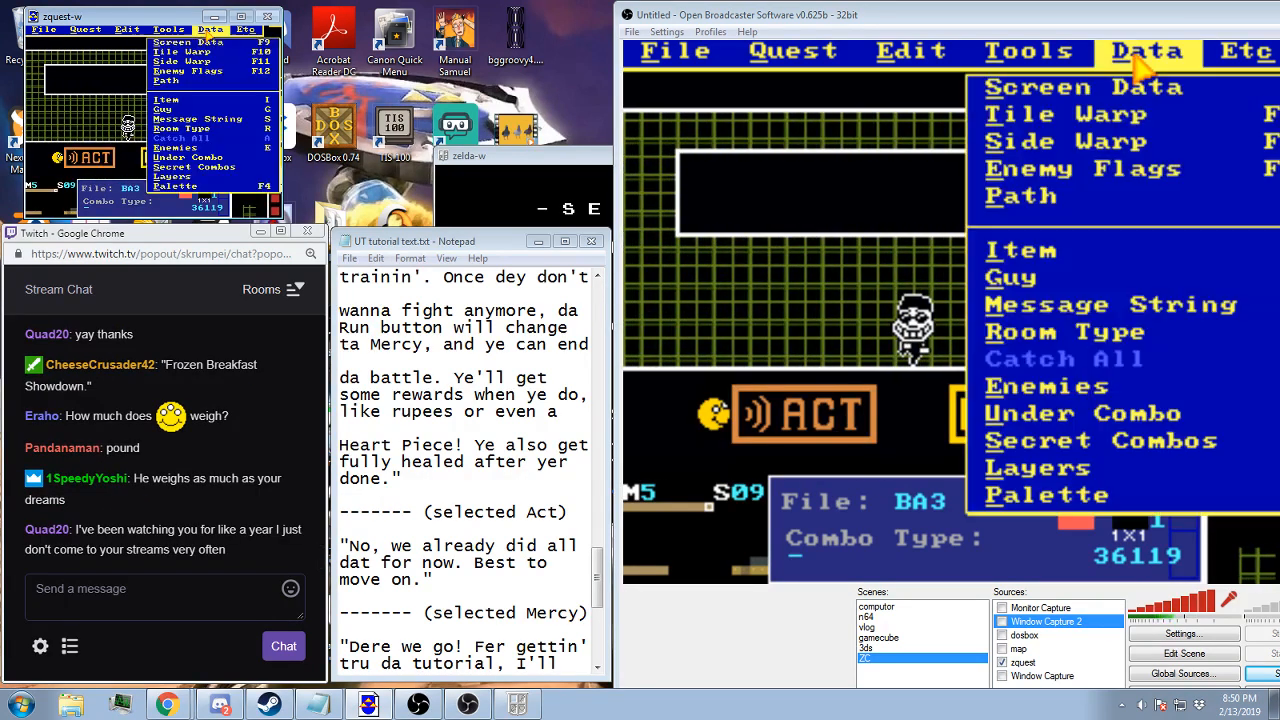
pyautogui.click(180, 52)
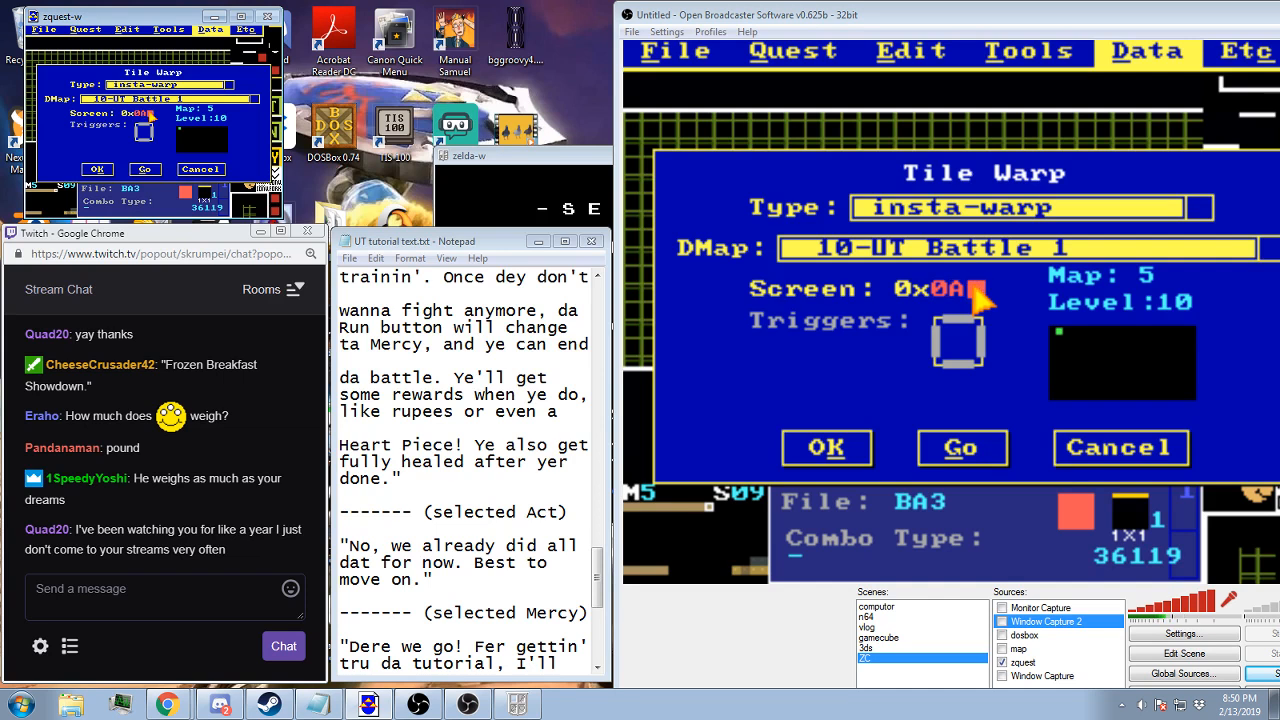
pyautogui.click(105, 170)
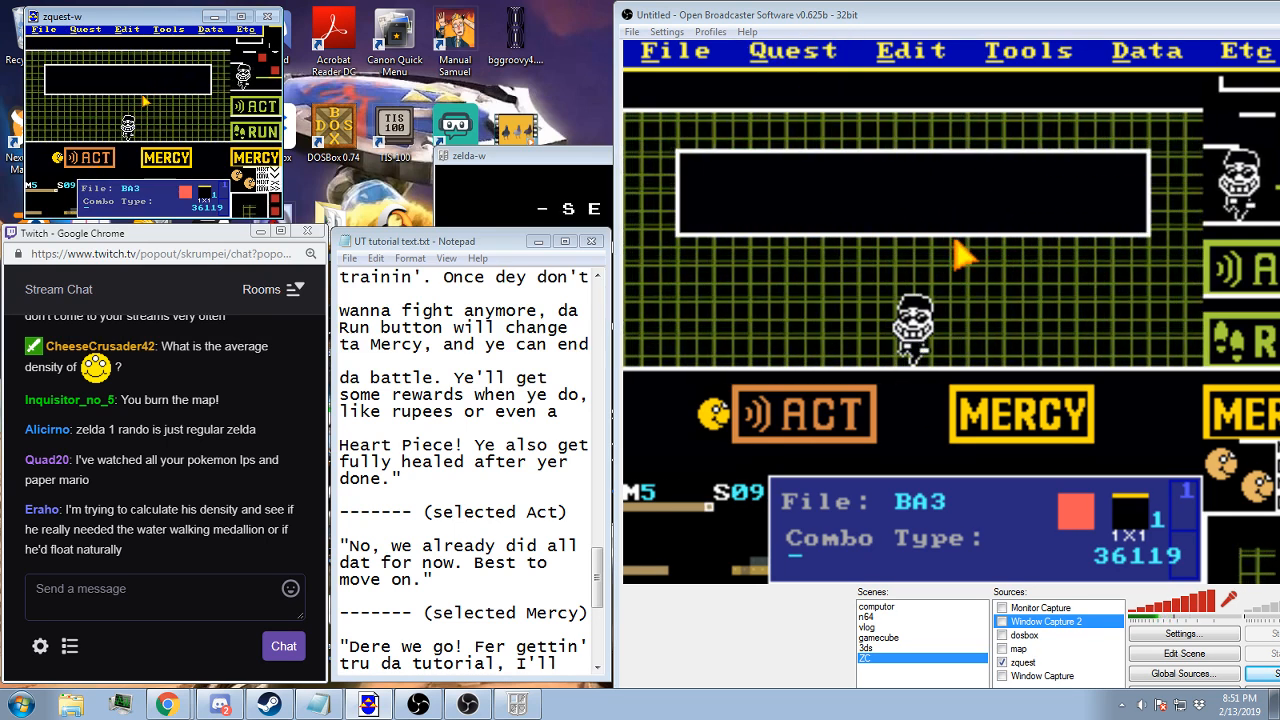
# Check the message string assigned to screen 09, and go down to the battle template at screen 71 of map 5
pyautogui.press('s')
pyautogui.click(120, 160)
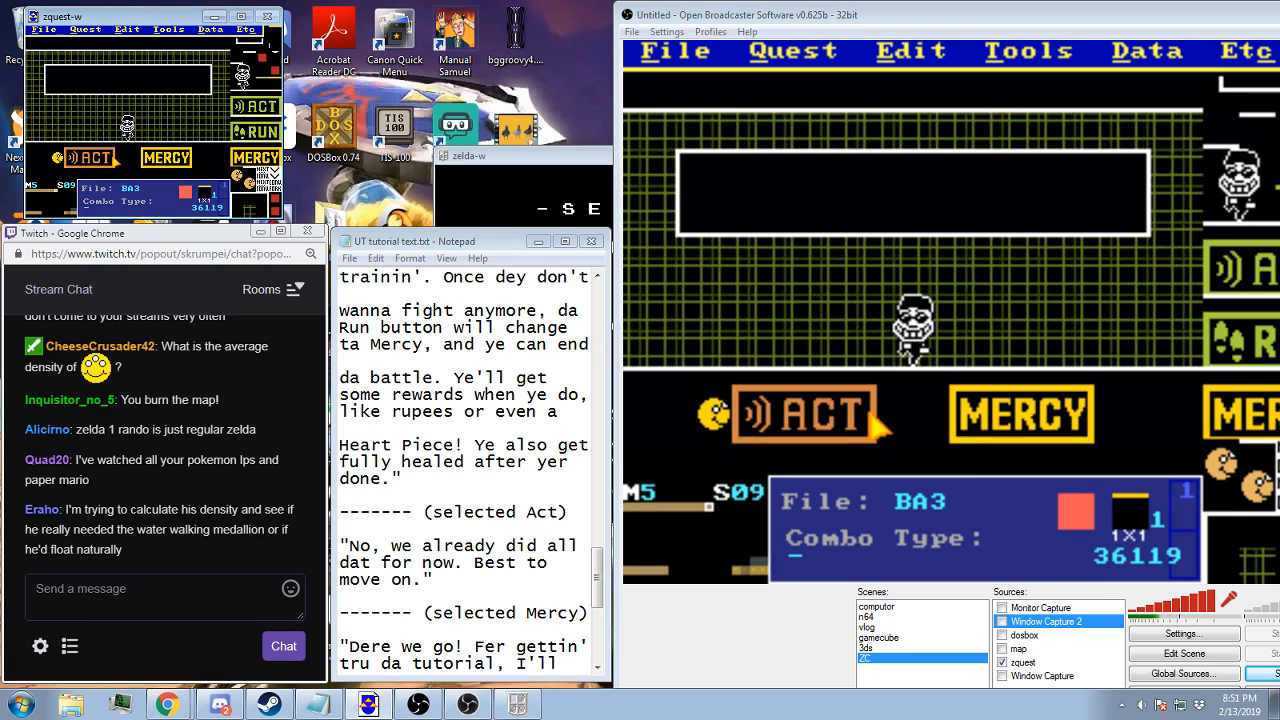
pyautogui.press('Down')
pyautogui.press('Left')
pyautogui.press('Left')
pyautogui.press('Left')
pyautogui.press('Left')
pyautogui.press('Left')
pyautogui.press('Left')
pyautogui.press('Left')
pyautogui.press('Left')
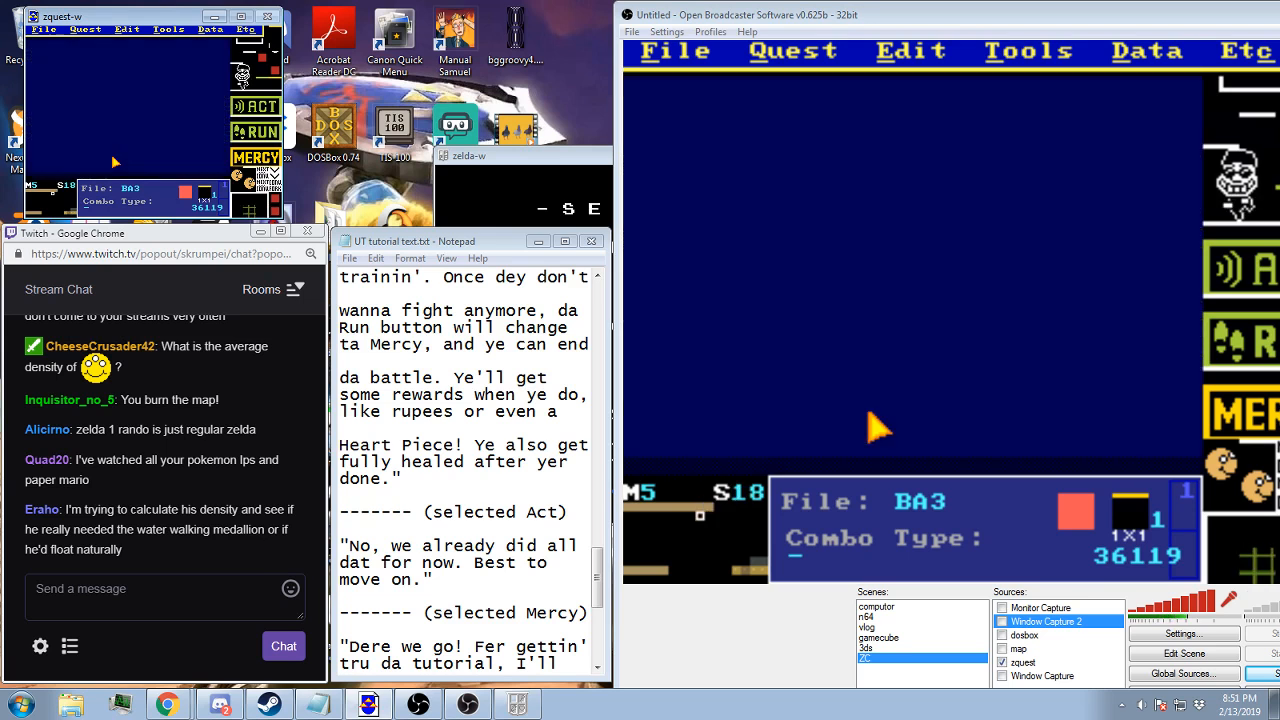
pyautogui.press('Down')
pyautogui.press('Down')
pyautogui.press('Down')
pyautogui.press('Down')
pyautogui.press('Down')
pyautogui.press('Down')
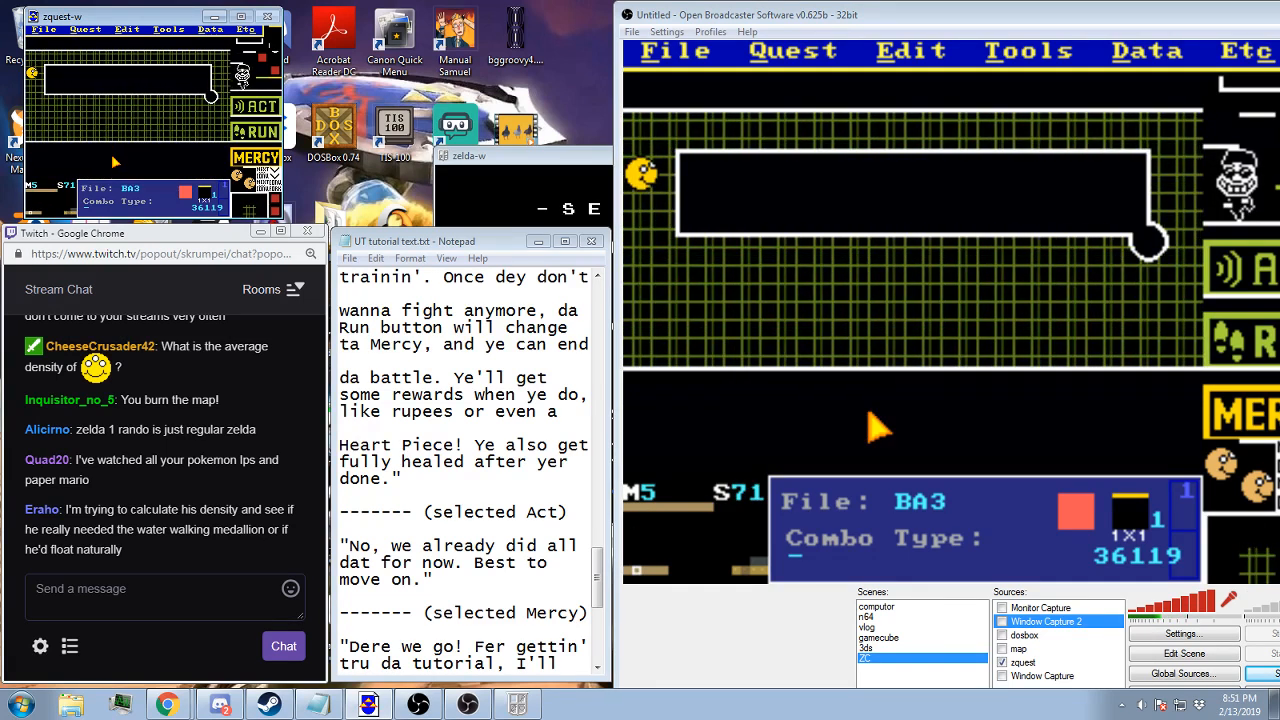
# Compare screen 72 with its neighbouring template screens on map 5, with the Layers display shown
pyautogui.press('Right')
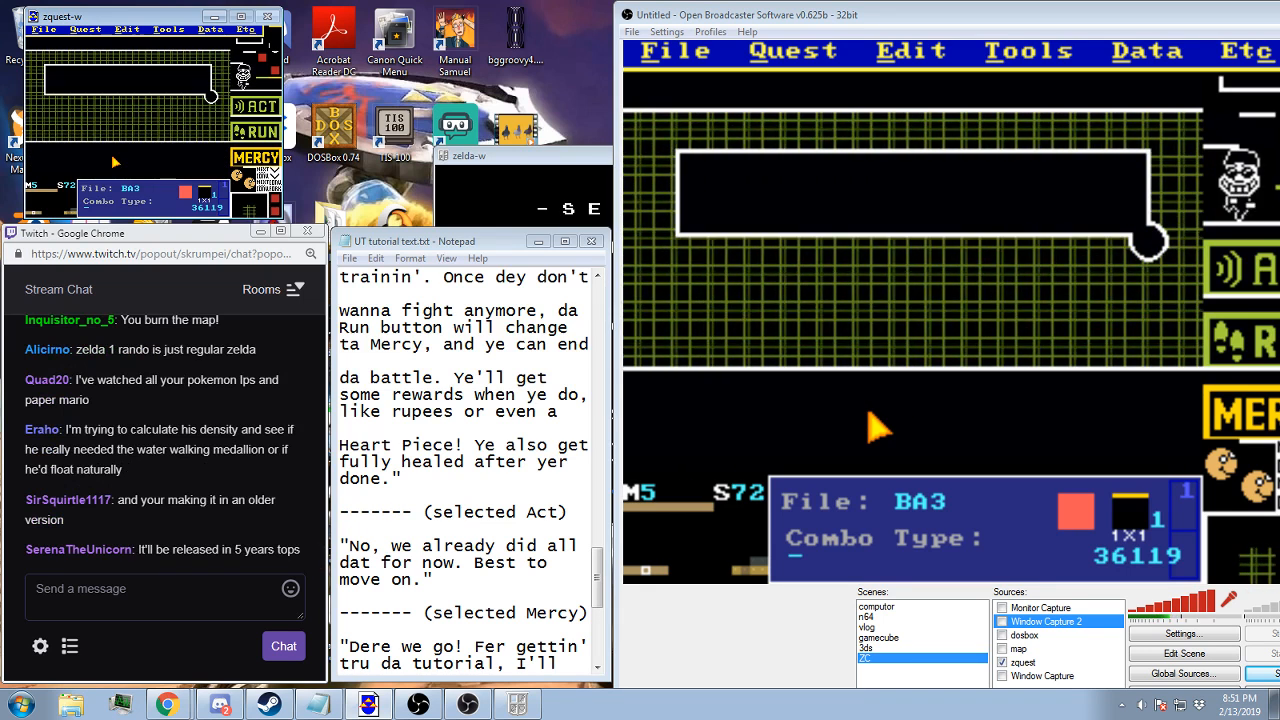
pyautogui.press('Right')
pyautogui.press('Left')
pyautogui.hotkey('shift', 'space')
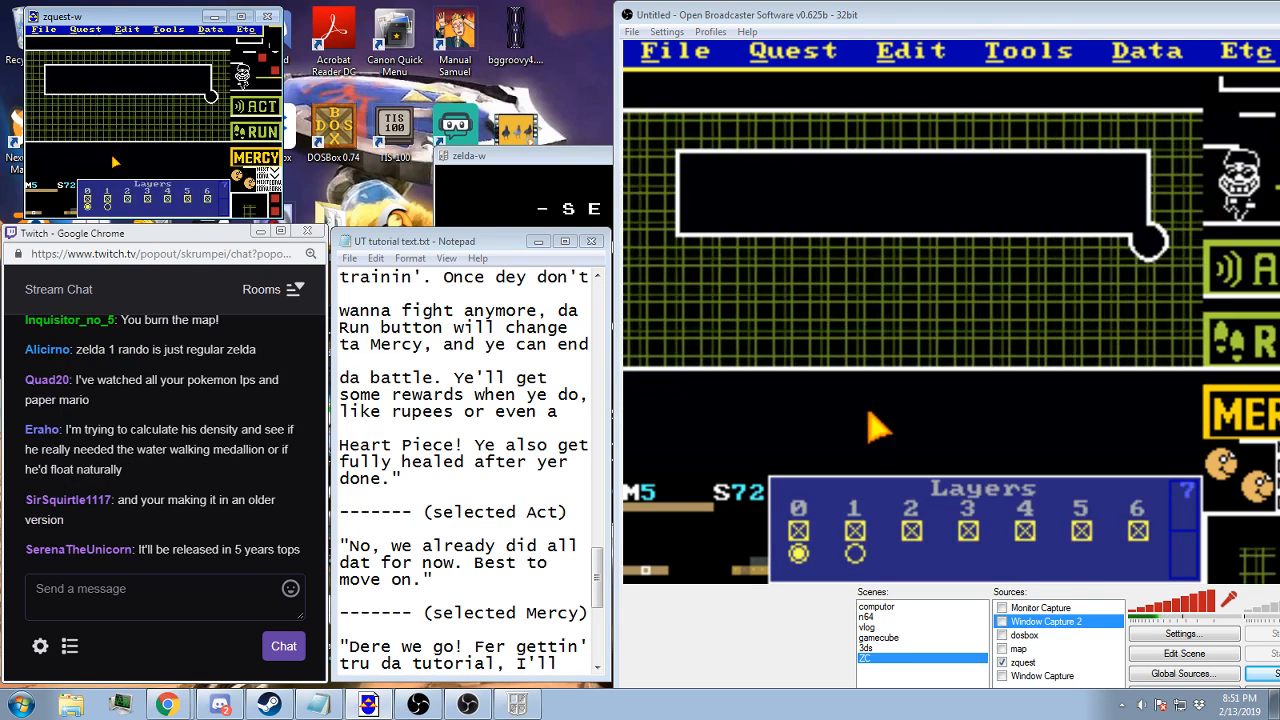
pyautogui.press('Left')
pyautogui.press('Left')
pyautogui.press('Right')
pyautogui.press('Right')
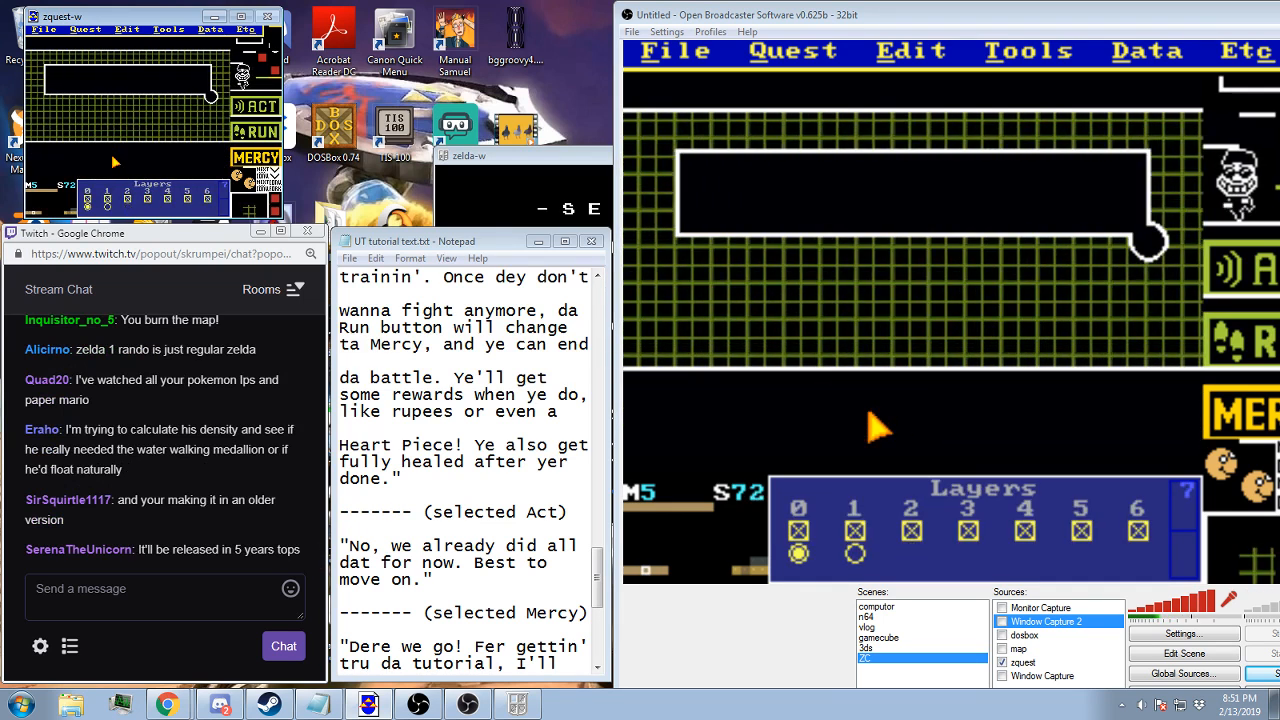
# Paste the battle template from screen 72 onto the blank screen 0A of map 5
pyautogui.press('Up')
pyautogui.press('Up')
pyautogui.press('Up')
pyautogui.press('Up')
pyautogui.press('Up')
pyautogui.press('Up')
pyautogui.press('Up')
pyautogui.press('Right')
pyautogui.press('Right')
pyautogui.press('Right')
pyautogui.press('Right')
pyautogui.press('Right')
pyautogui.press('Right')
pyautogui.press('Right')
pyautogui.press('Right')
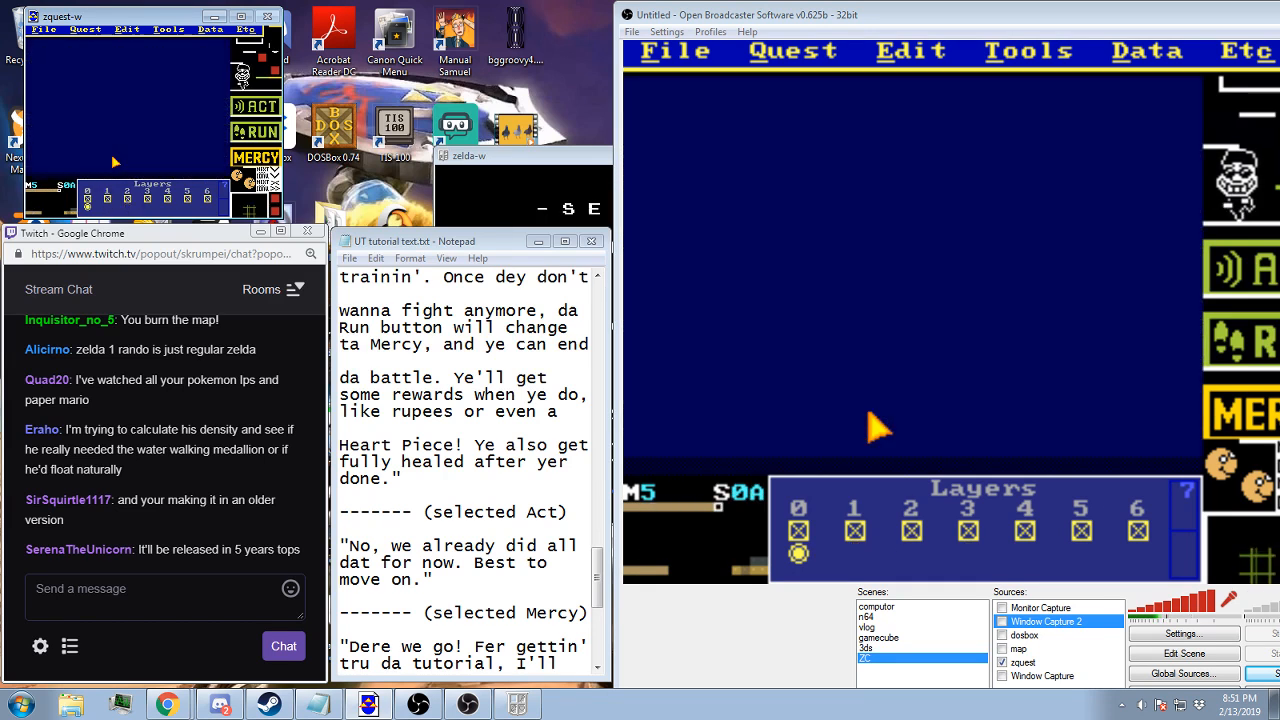
pyautogui.click(856, 52)
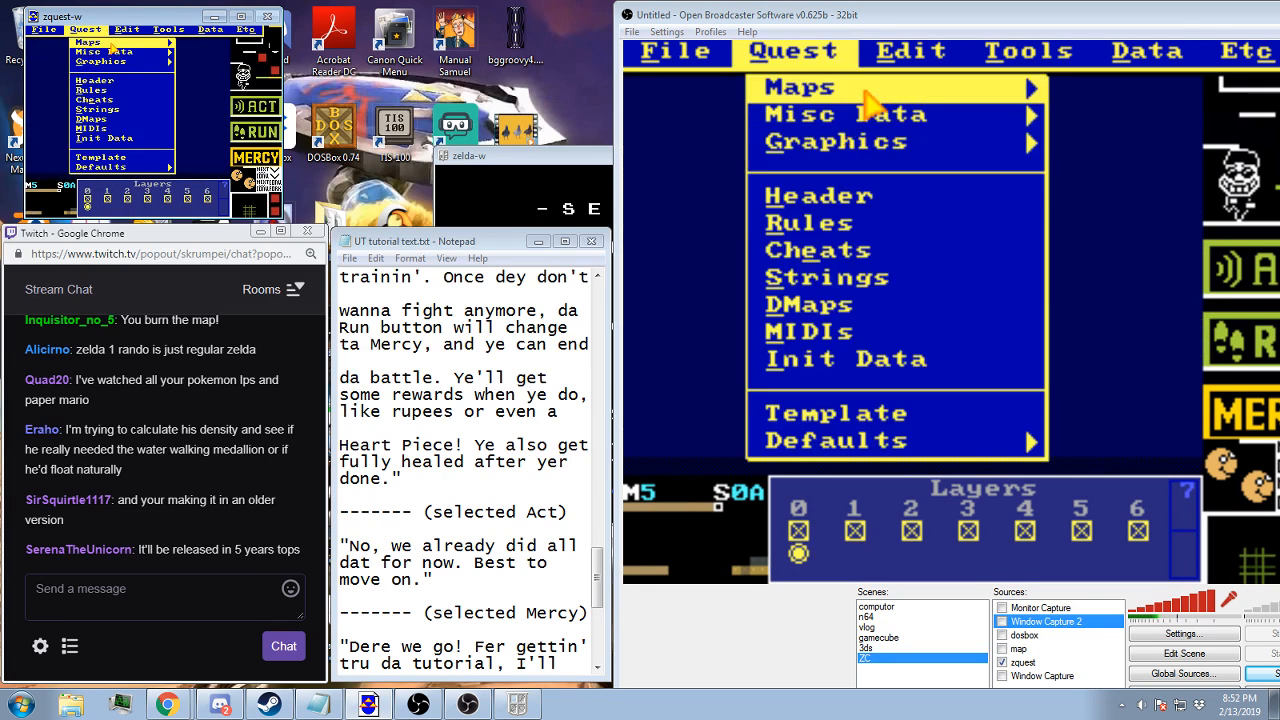
pyautogui.click(912, 170)
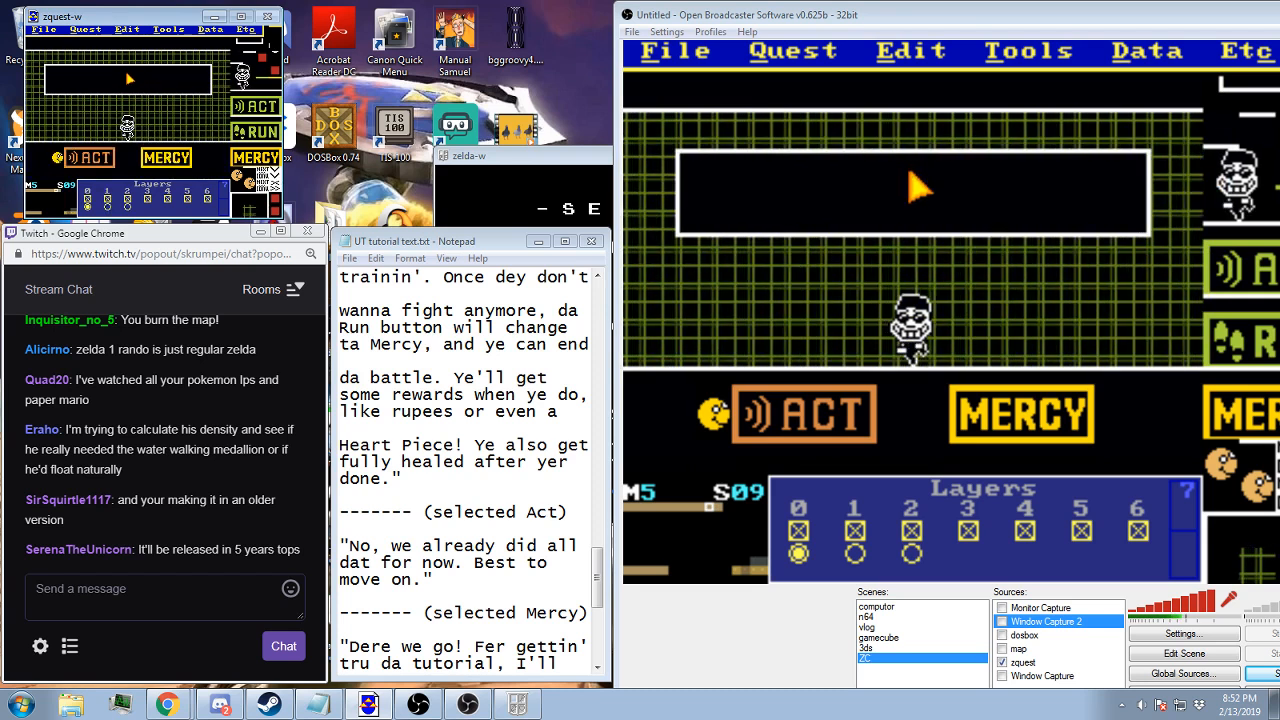
# Check the message string assigned to screen 08, and compare the screen with the neighbouring screens up to 0A
pyautogui.press('Left')
pyautogui.press('Left')
pyautogui.press('Right')
pyautogui.press('s')
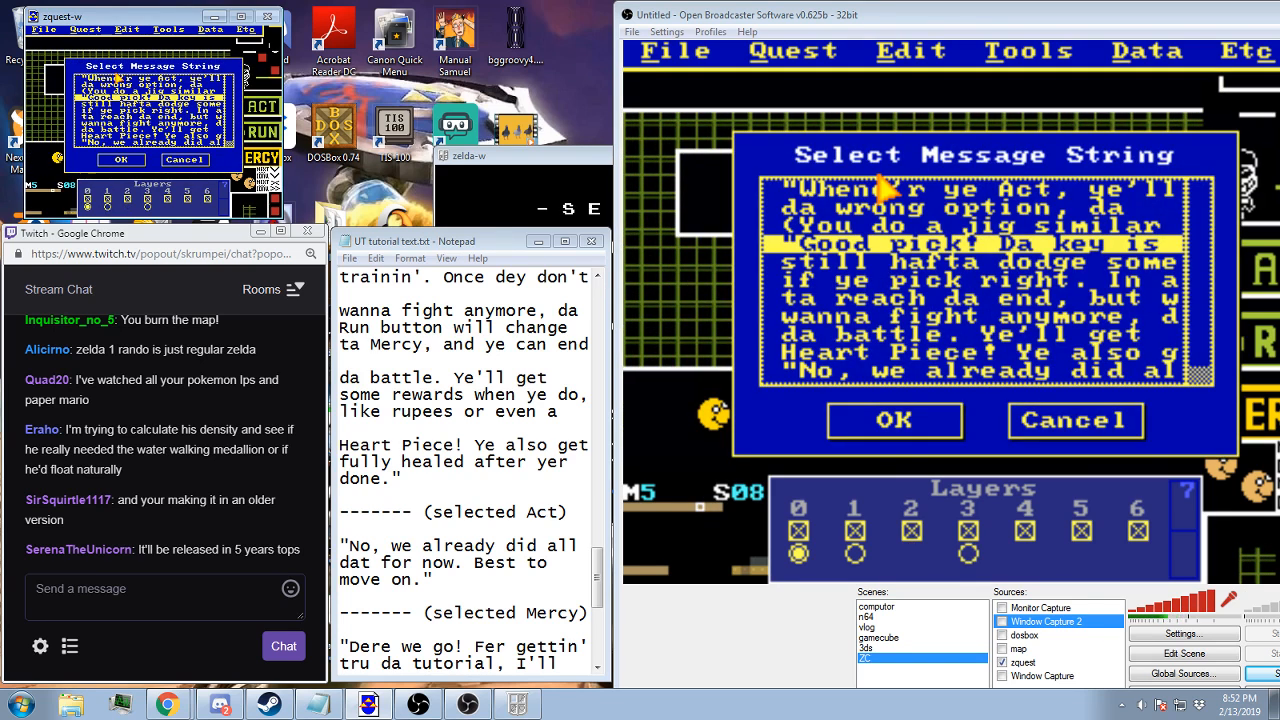
pyautogui.press('Return')
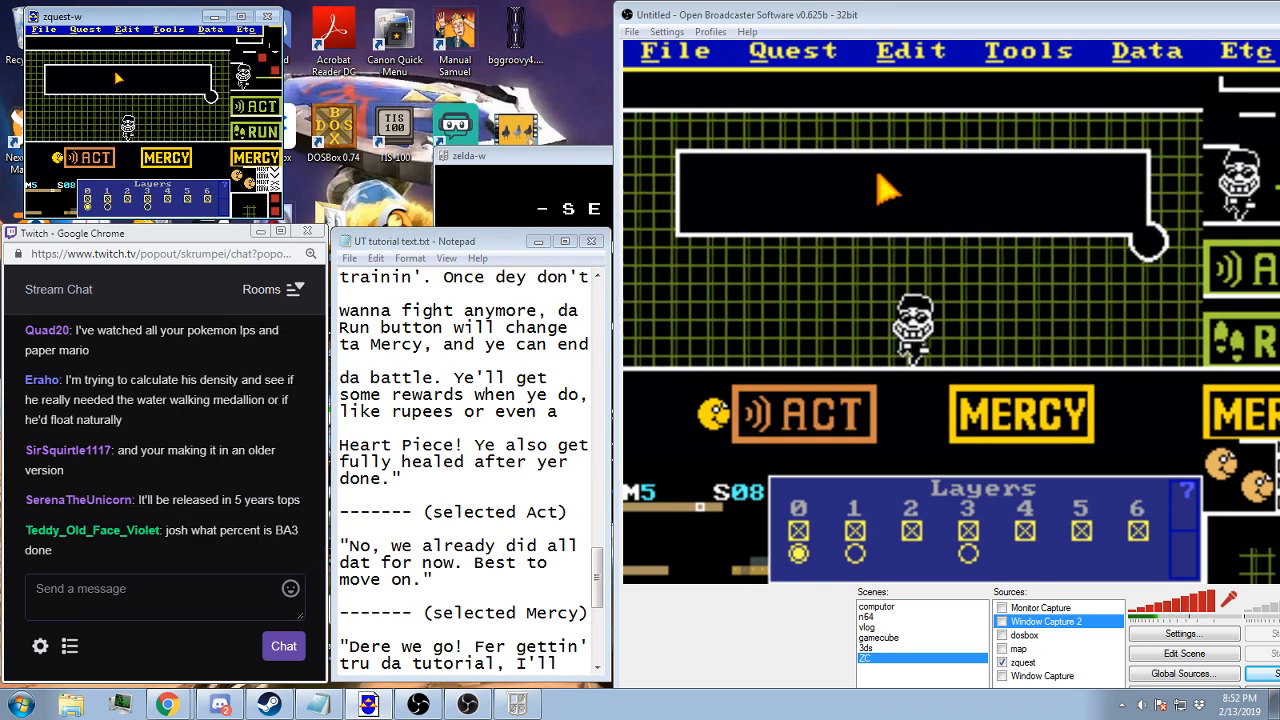
pyautogui.press('Right')
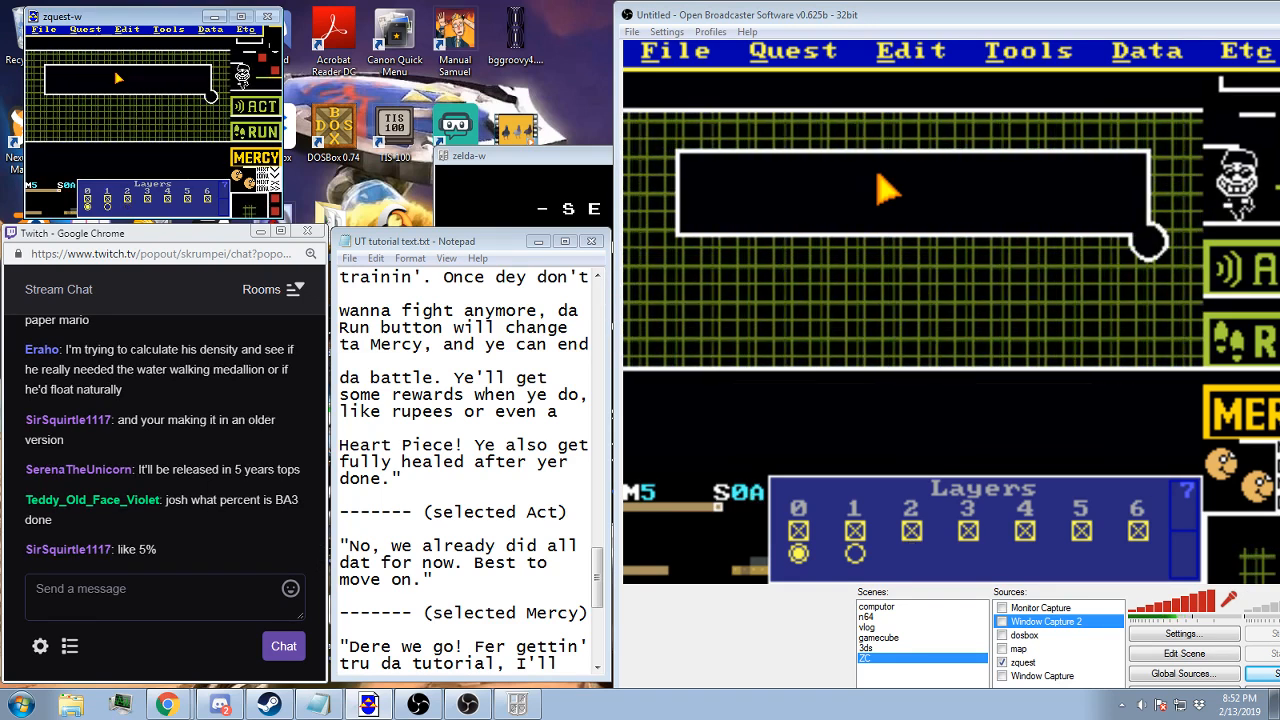
pyautogui.press('Left')
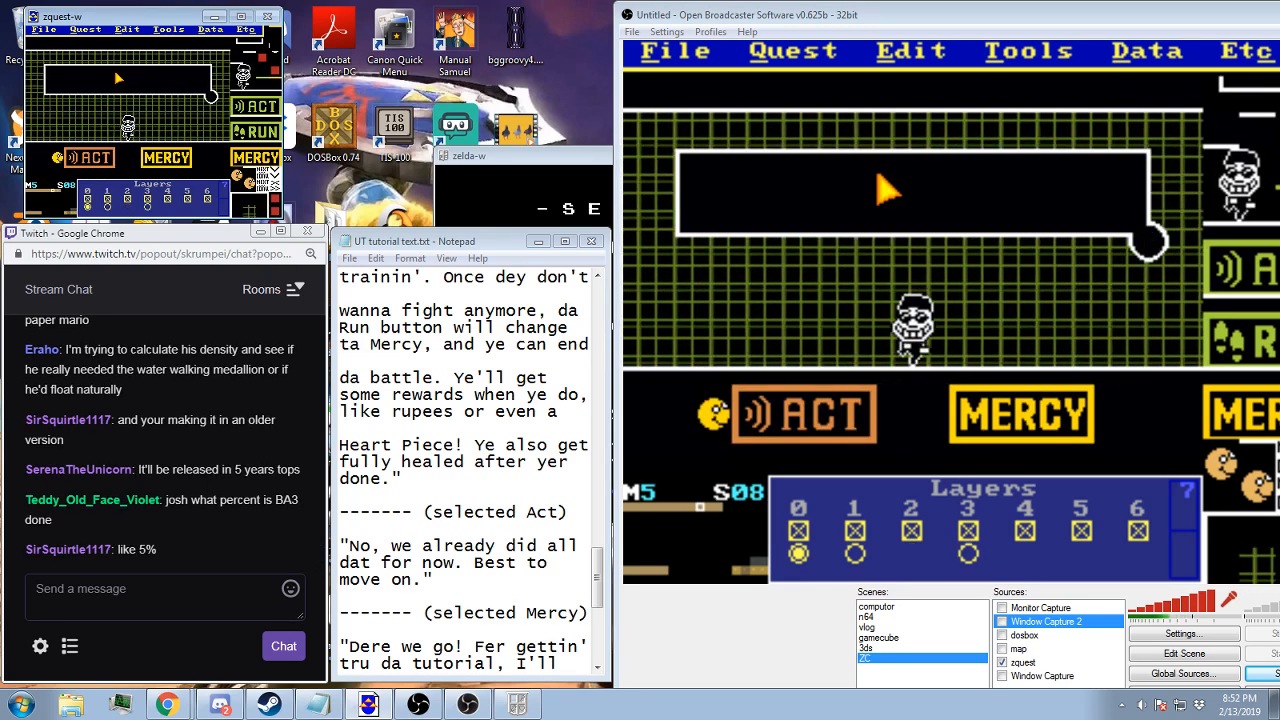
# Check the tile warp destinations of screens 08 and 09, and go on to screen 0A
pyautogui.press('F10')
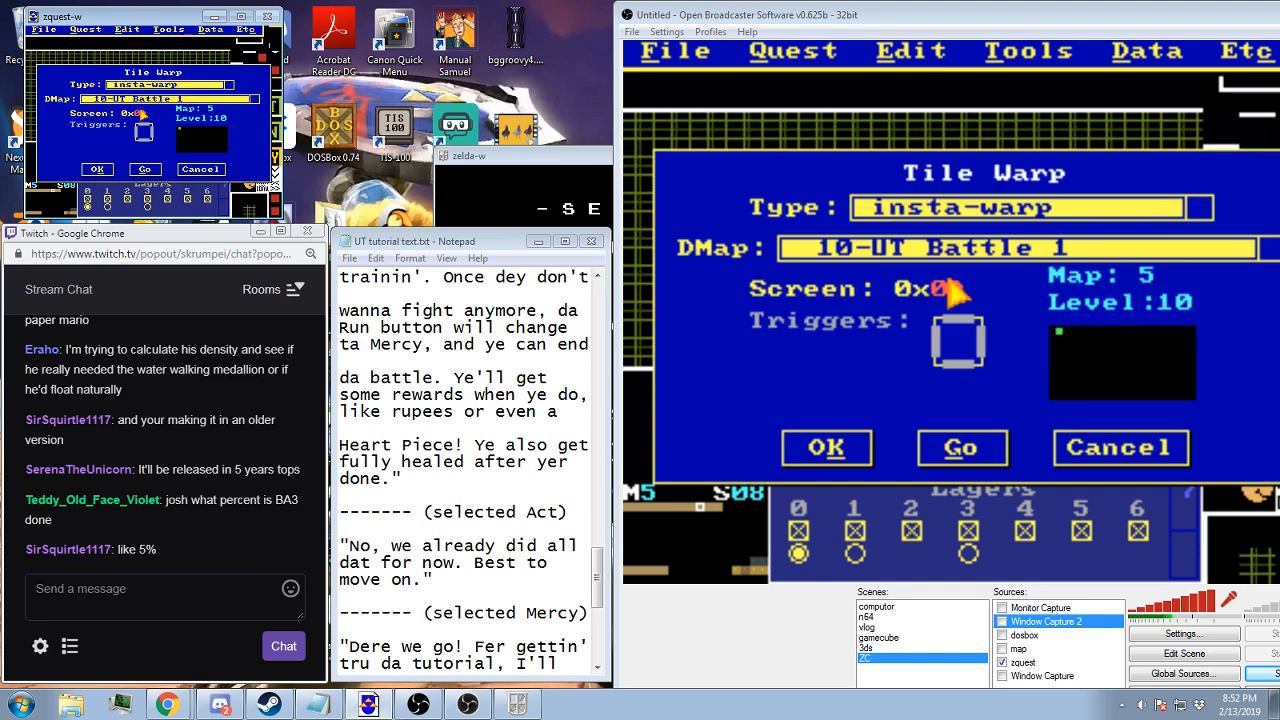
pyautogui.click(110, 172)
pyautogui.press('Right')
pyautogui.press('F10')
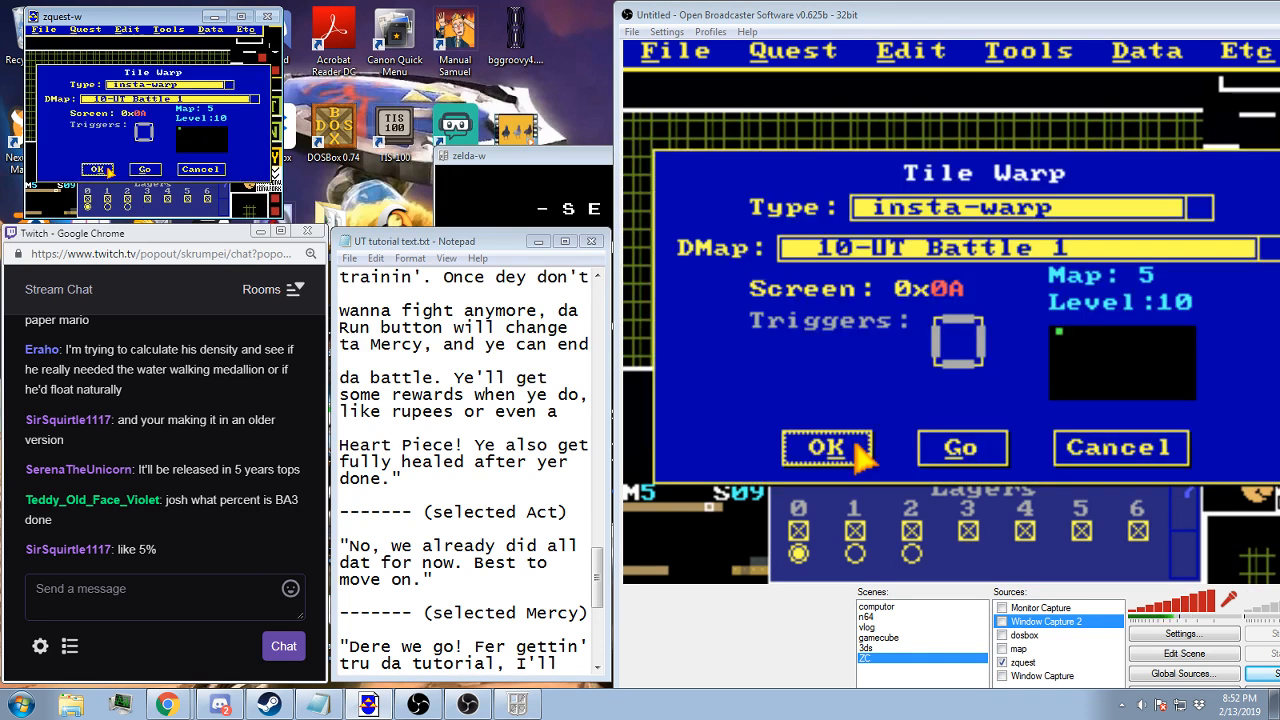
pyautogui.click(110, 171)
pyautogui.press('Right')
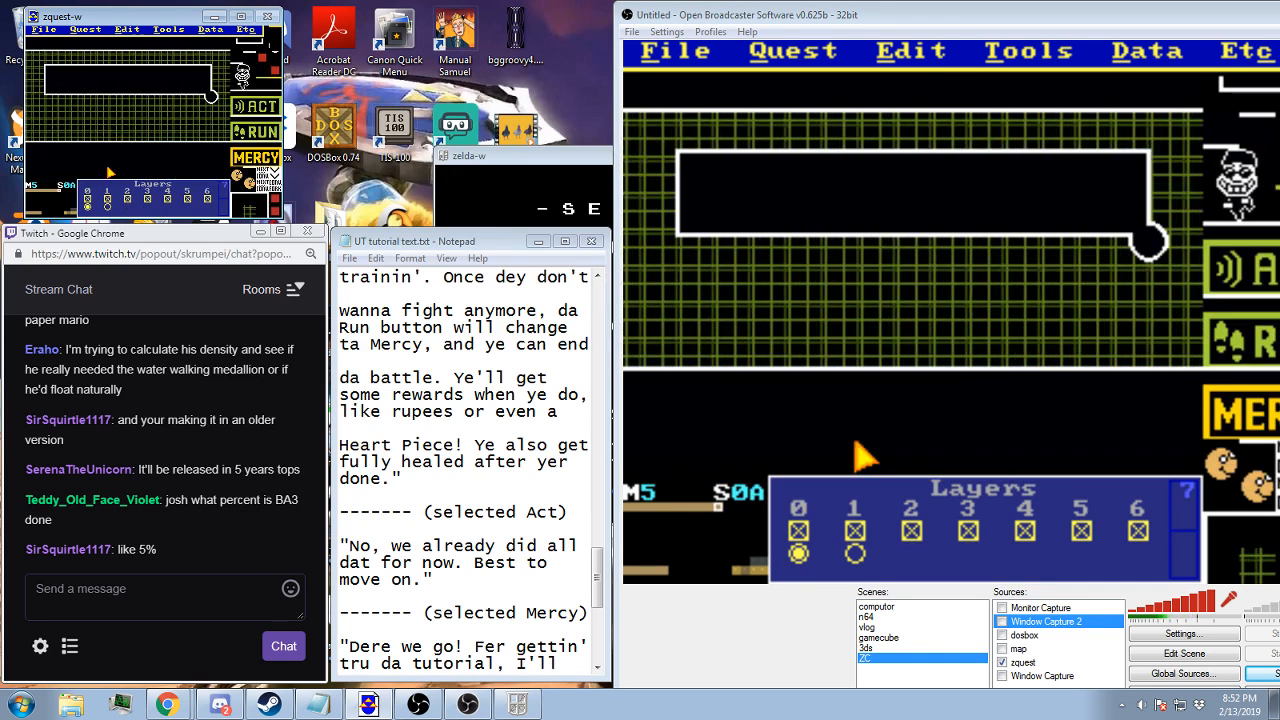
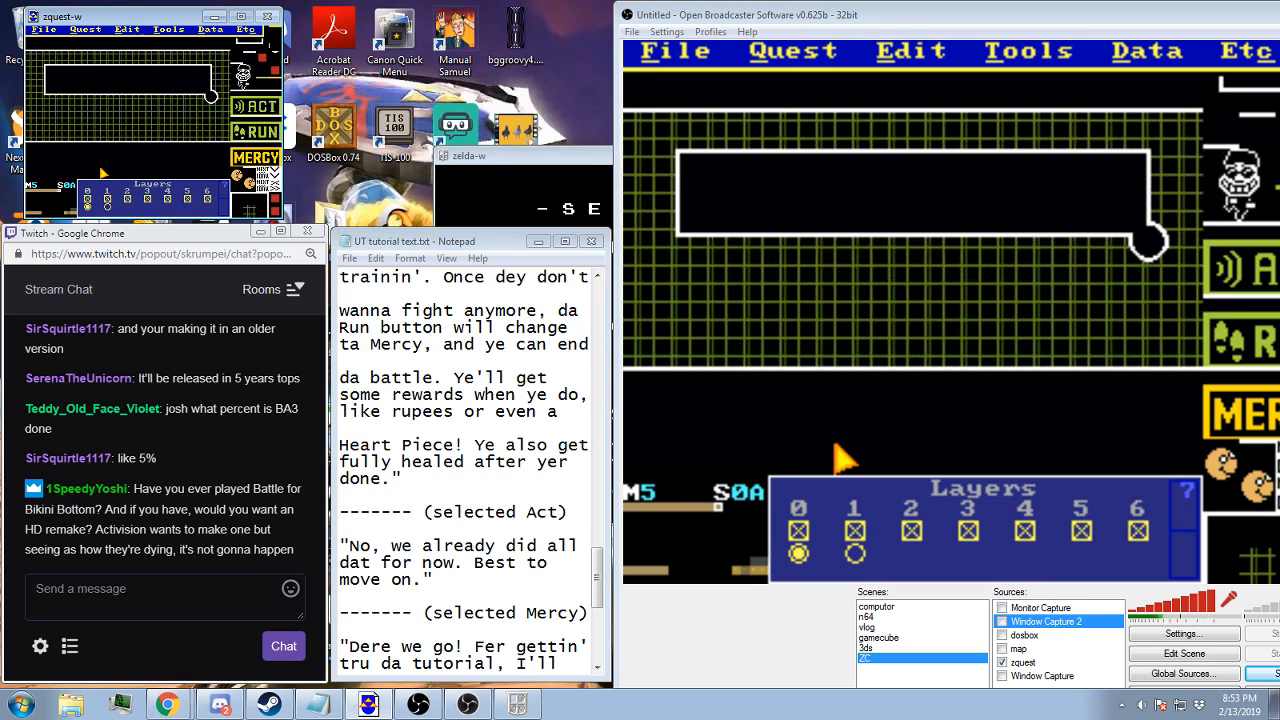
# Bring up the Mercy dialogue in the tutorial text notes, and select the new-string entry in the quest's message string list
pyautogui.click(85, 29)
pyautogui.click(73, 110)
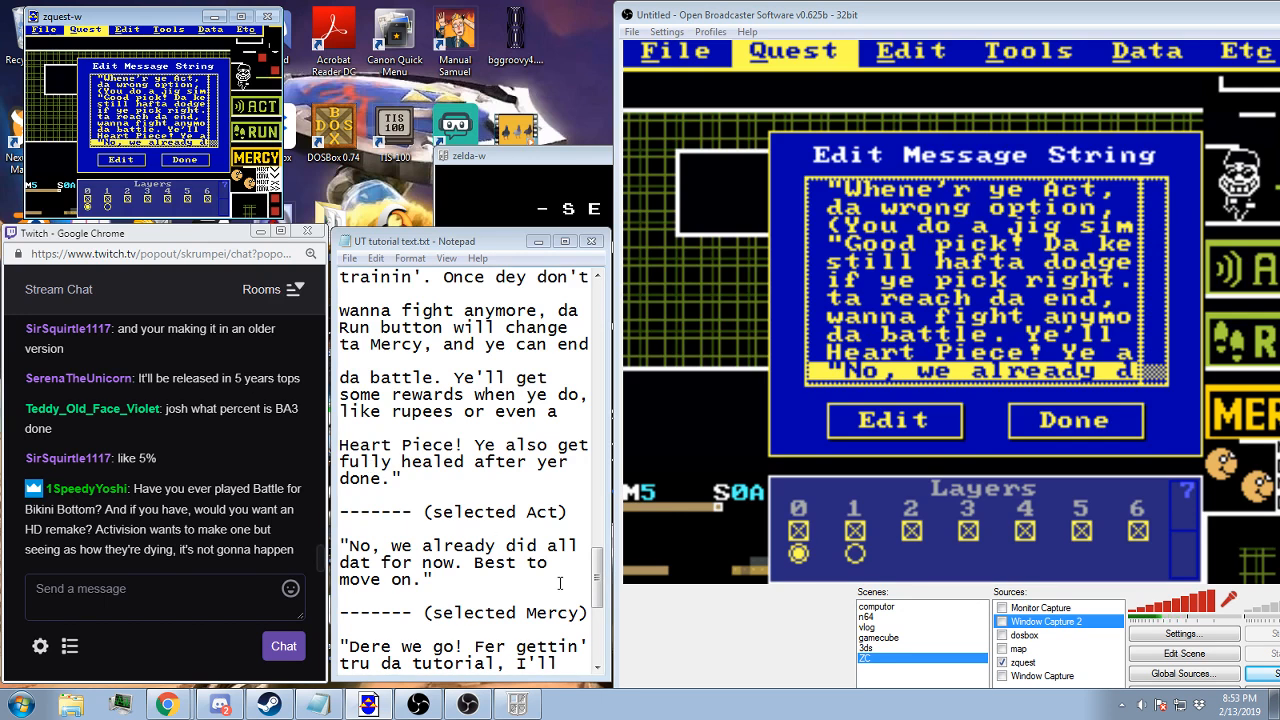
pyautogui.moveTo(596, 575); pyautogui.dragTo(588, 650)
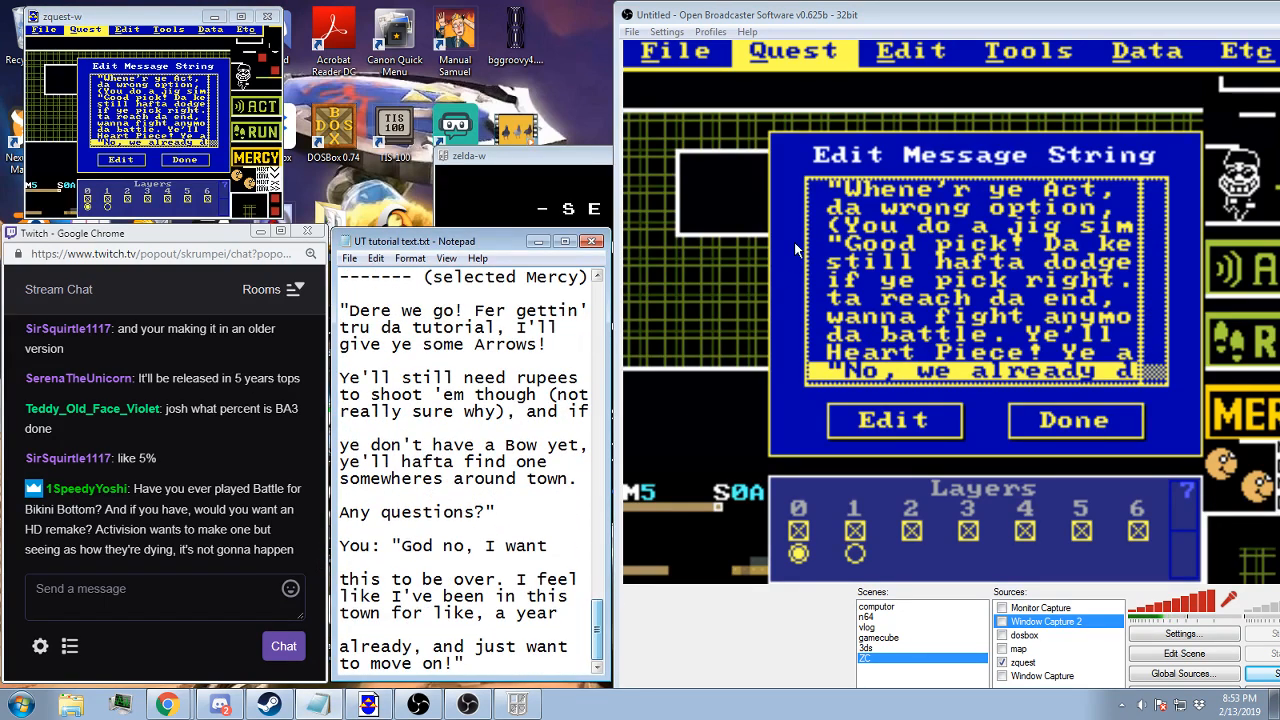
pyautogui.click(163, 13)
pyautogui.click(123, 118)
pyautogui.scroll(-1, 123, 118)
pyautogui.click(123, 141)
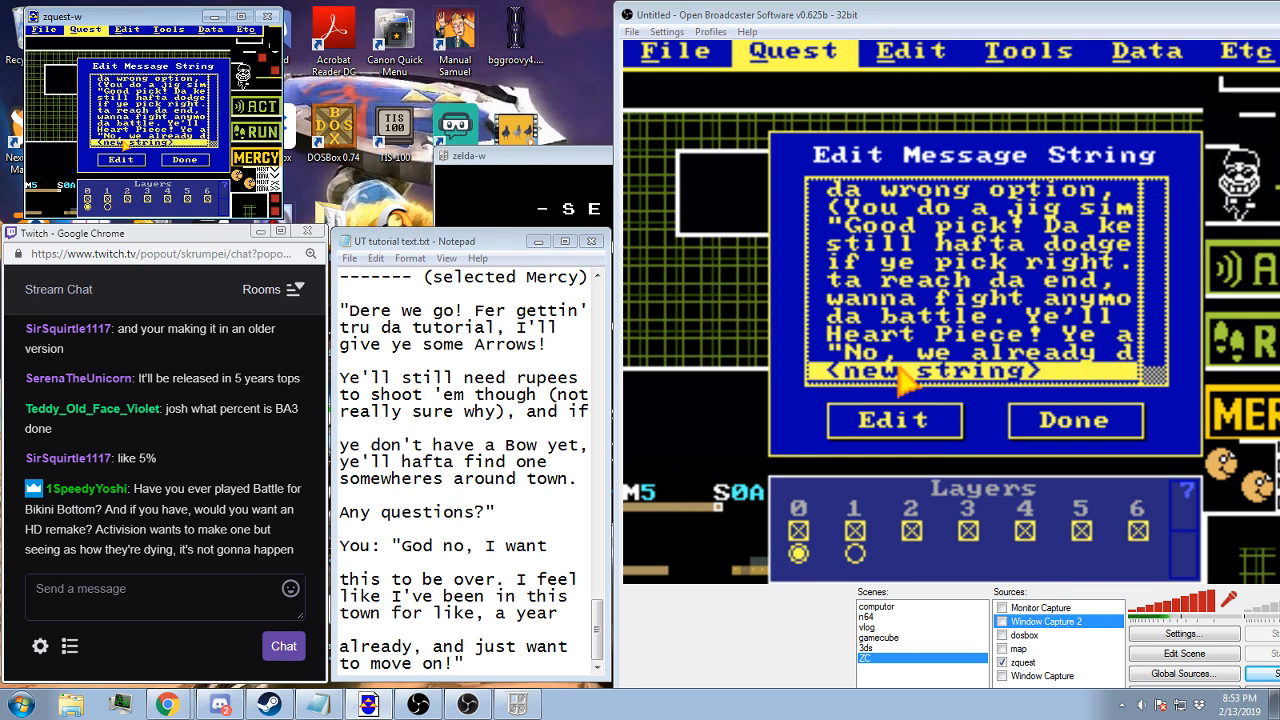
# Create the message string "Dere we go! Fer gettin' tru da tutorial, I'll give ye some Arrows!" over three lines, indenting the second and third
pyautogui.doubleClick(124, 142)
pyautogui.write('"Dere we go! ')
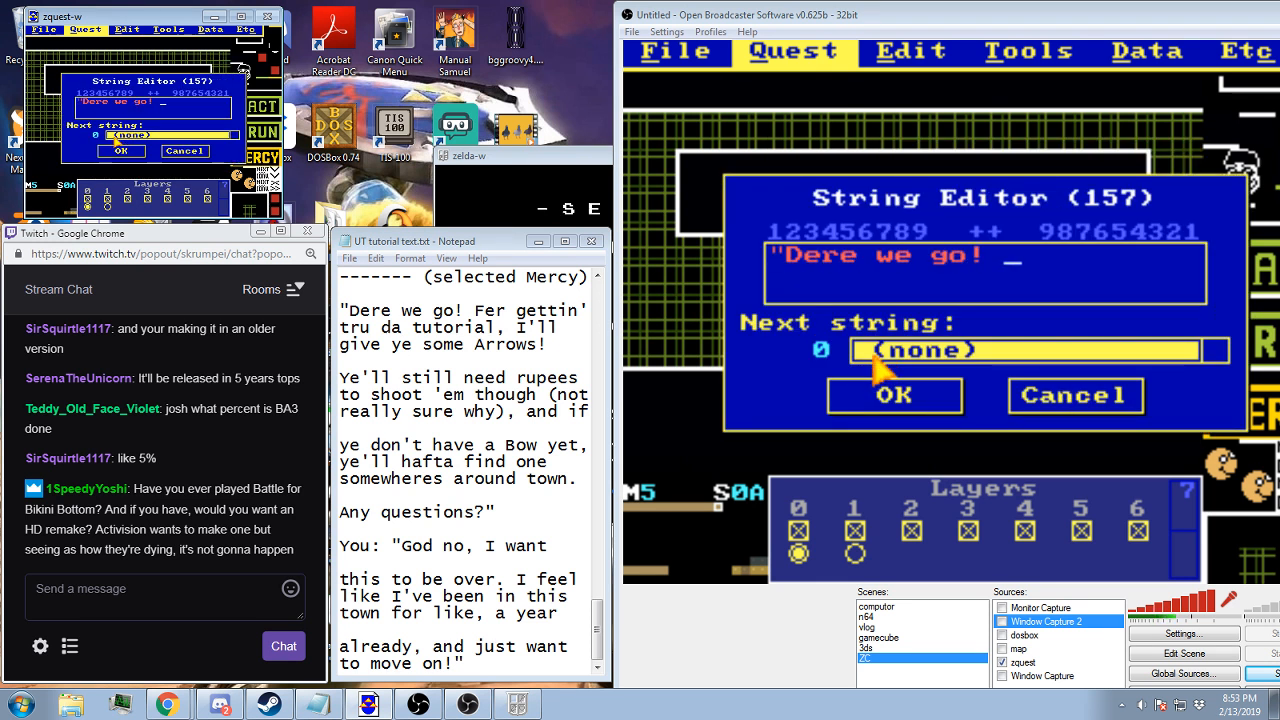
pyautogui.write("Fer gettin' ")
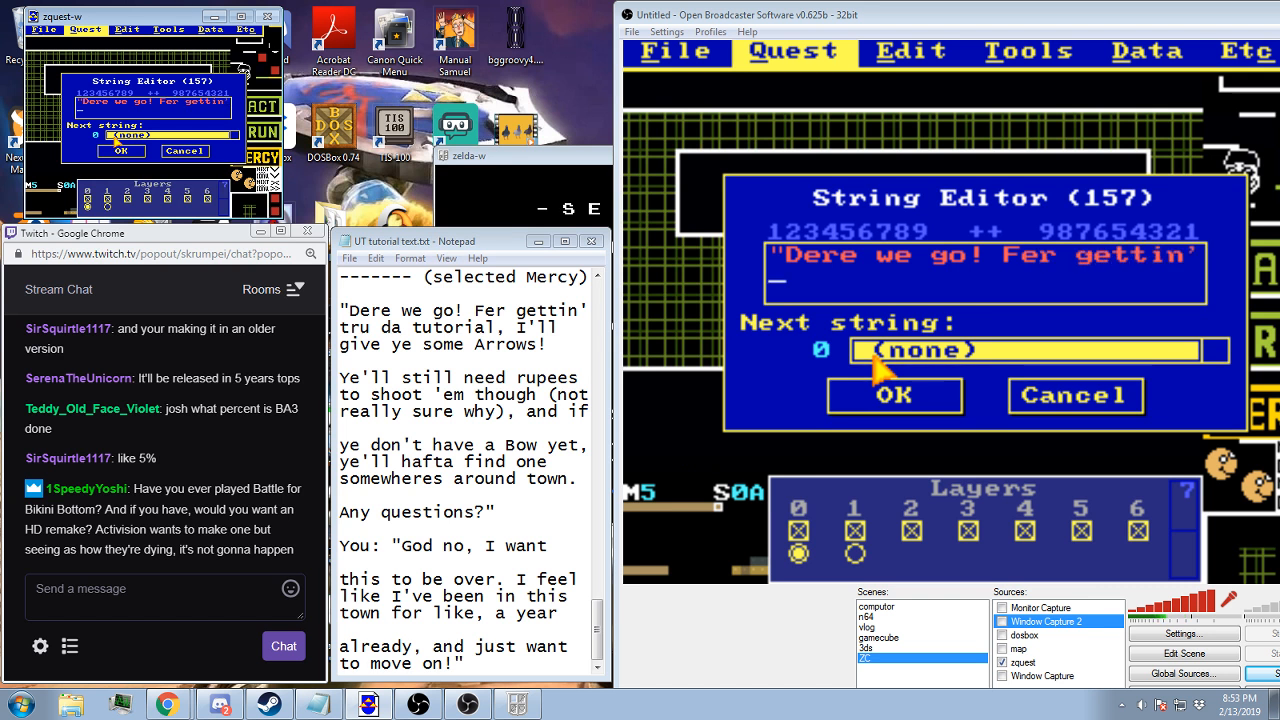
pyautogui.write('tru da tu')
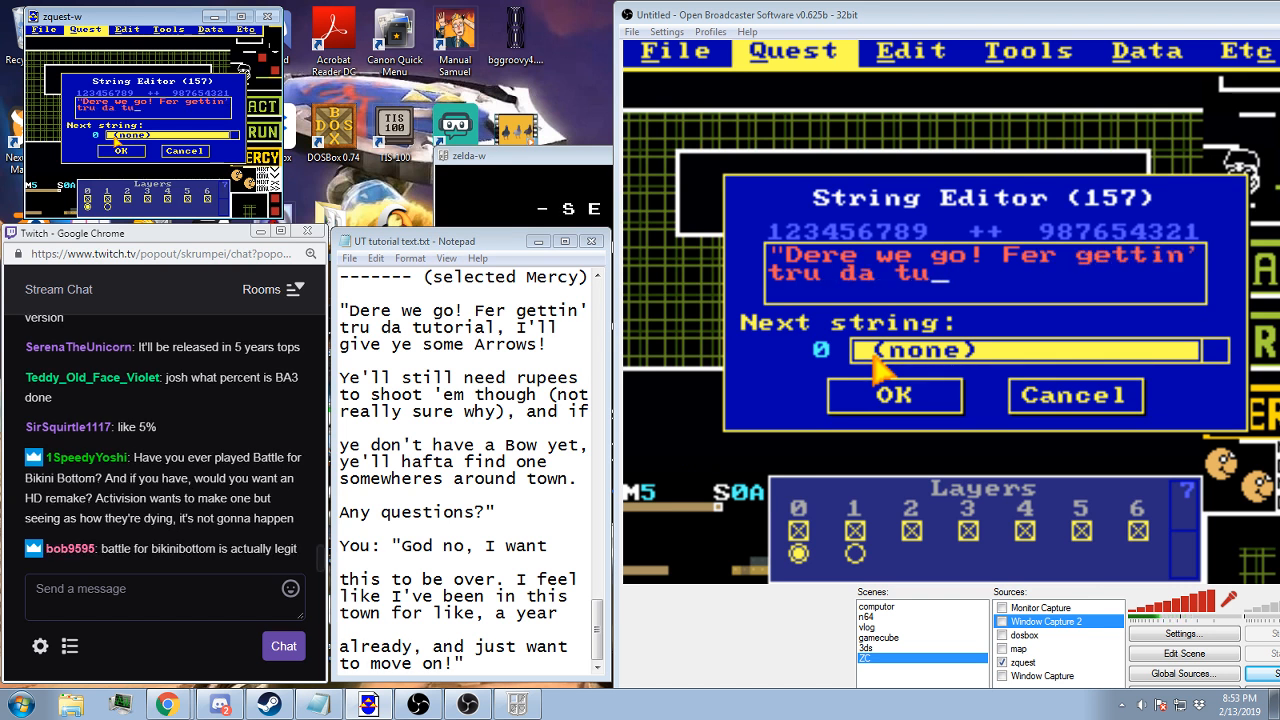
pyautogui.write("torial, I'll ")
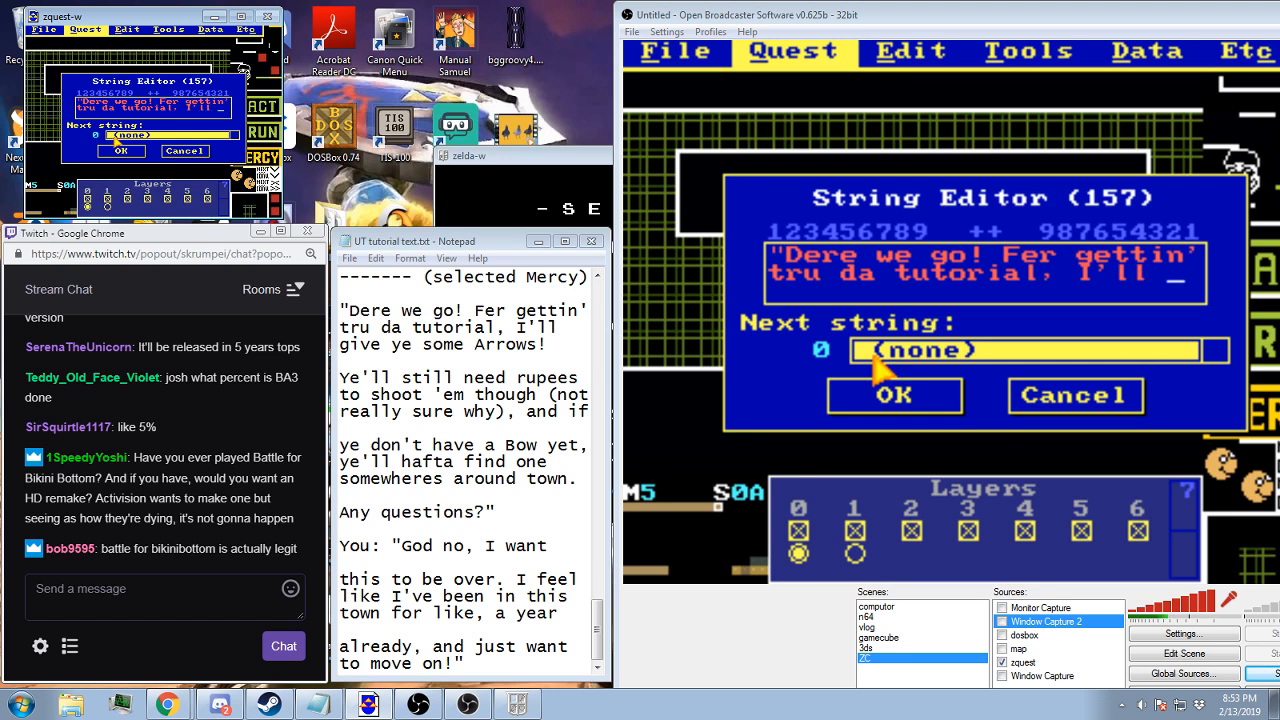
pyautogui.write('g')
pyautogui.press('BackSpace')
pyautogui.press('BackSpace')
pyautogui.write('give ye ')
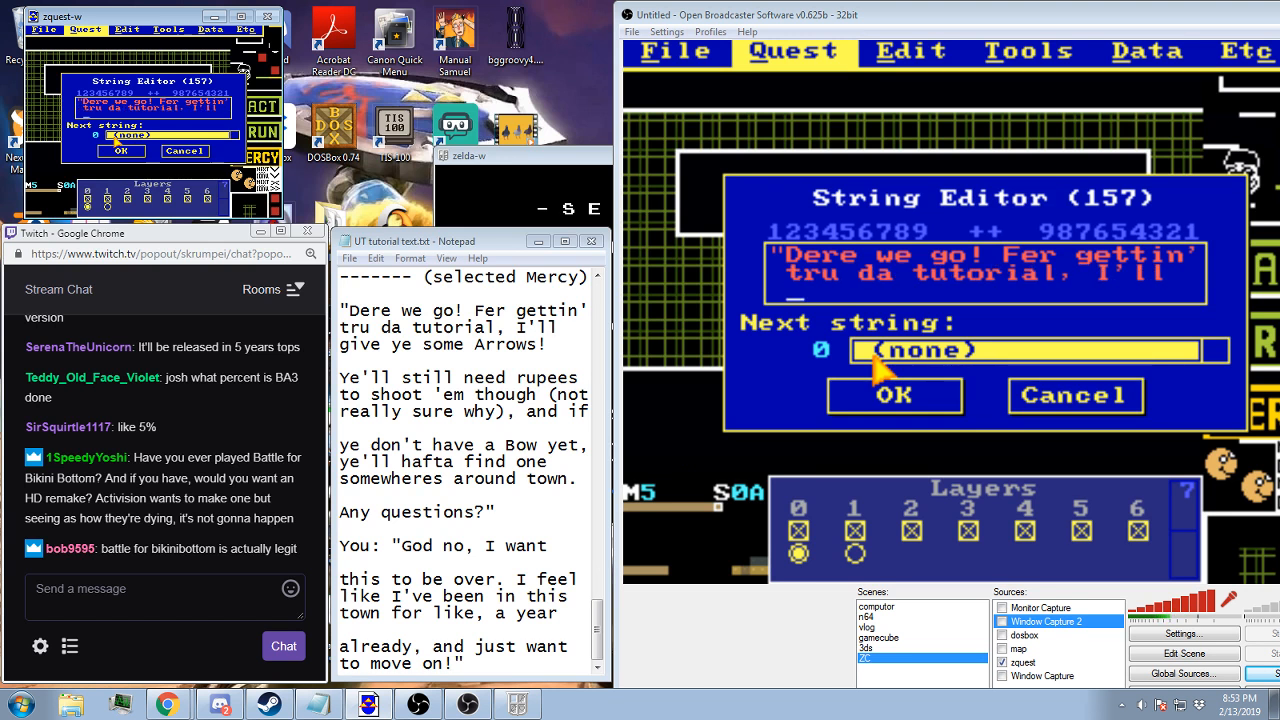
pyautogui.write('some Arrows!')
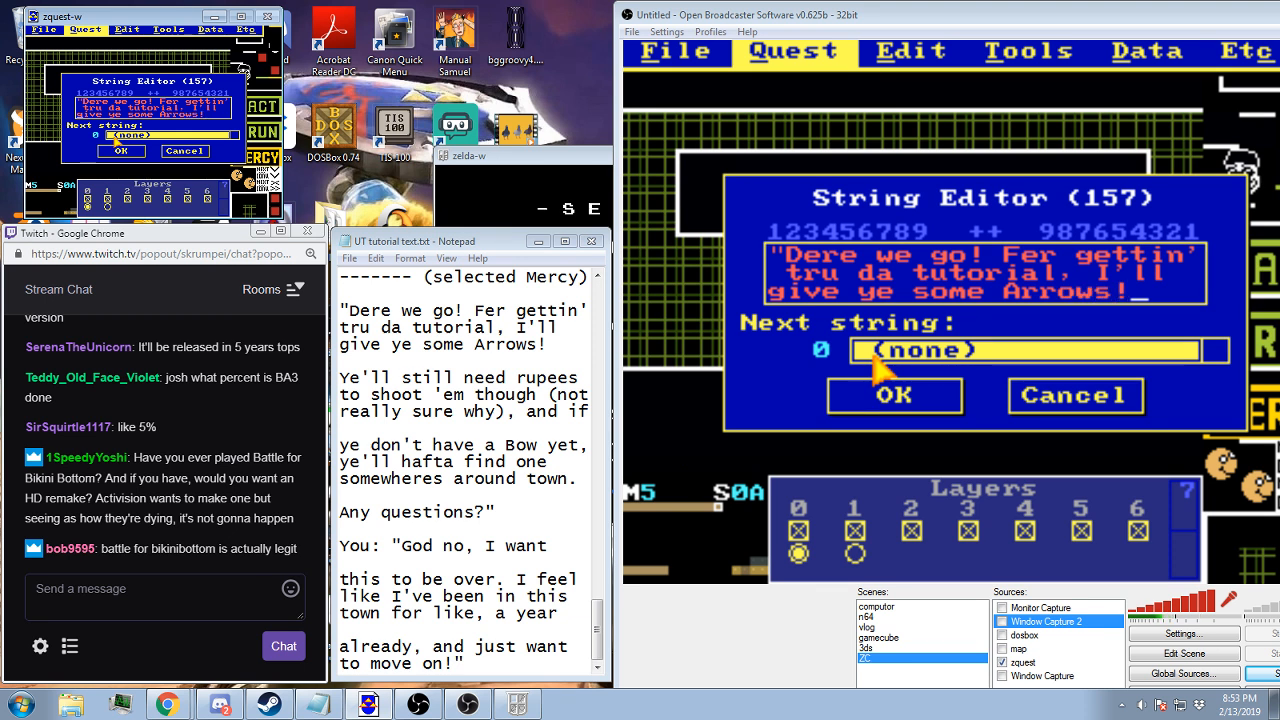
pyautogui.press('Home')
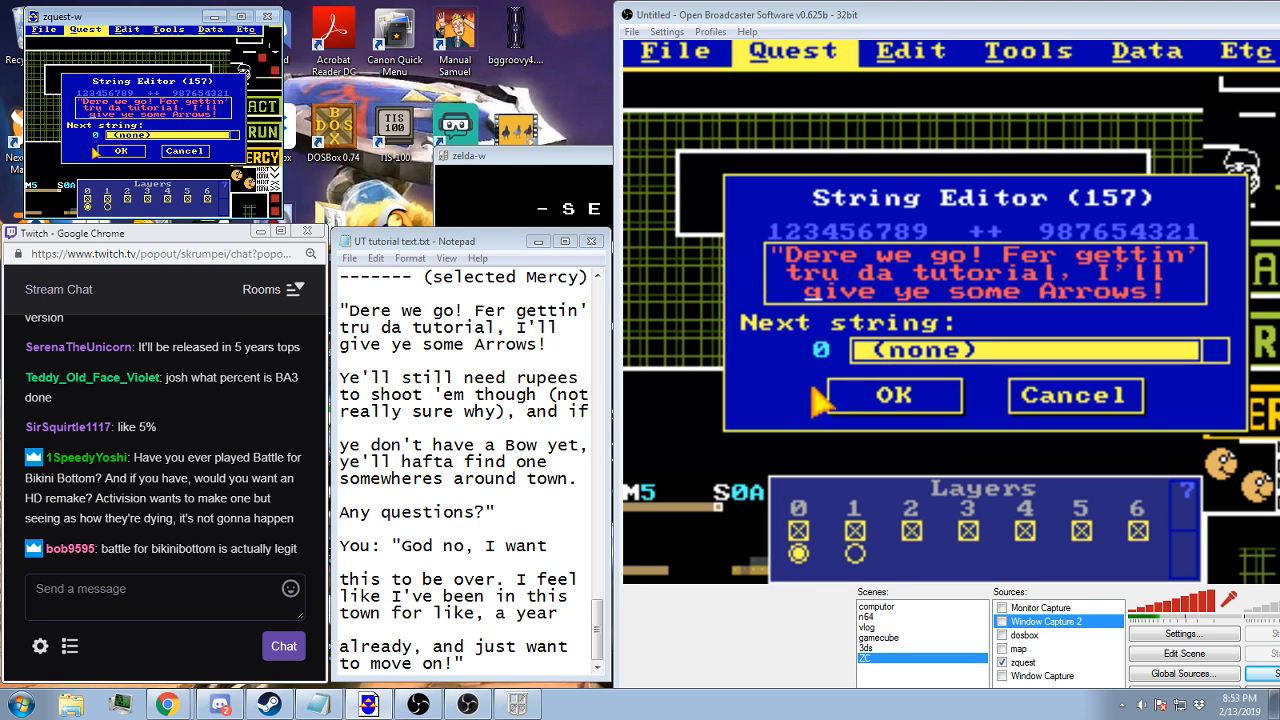
pyautogui.click(856, 398)
# Create the next message string, "Ye'll still need rupees to shoot 'em though (not really sure why), and if"
pyautogui.press('Return')
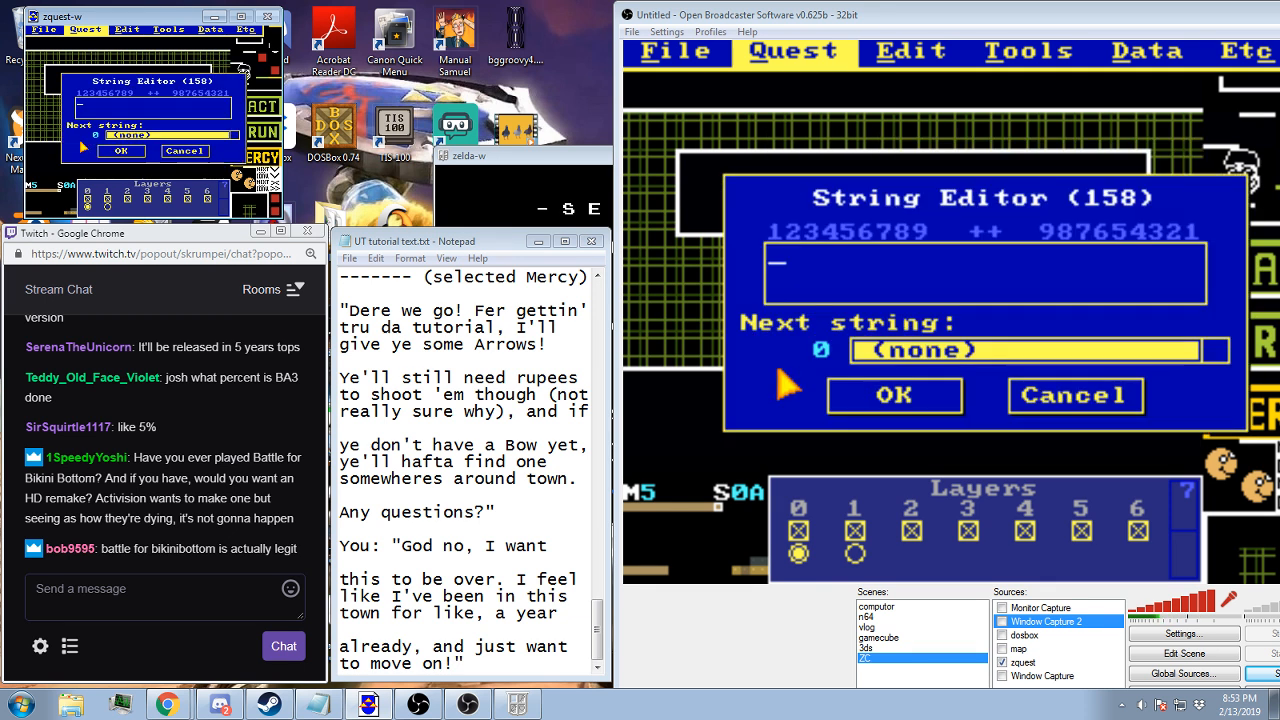
pyautogui.write("Ye'll still ")
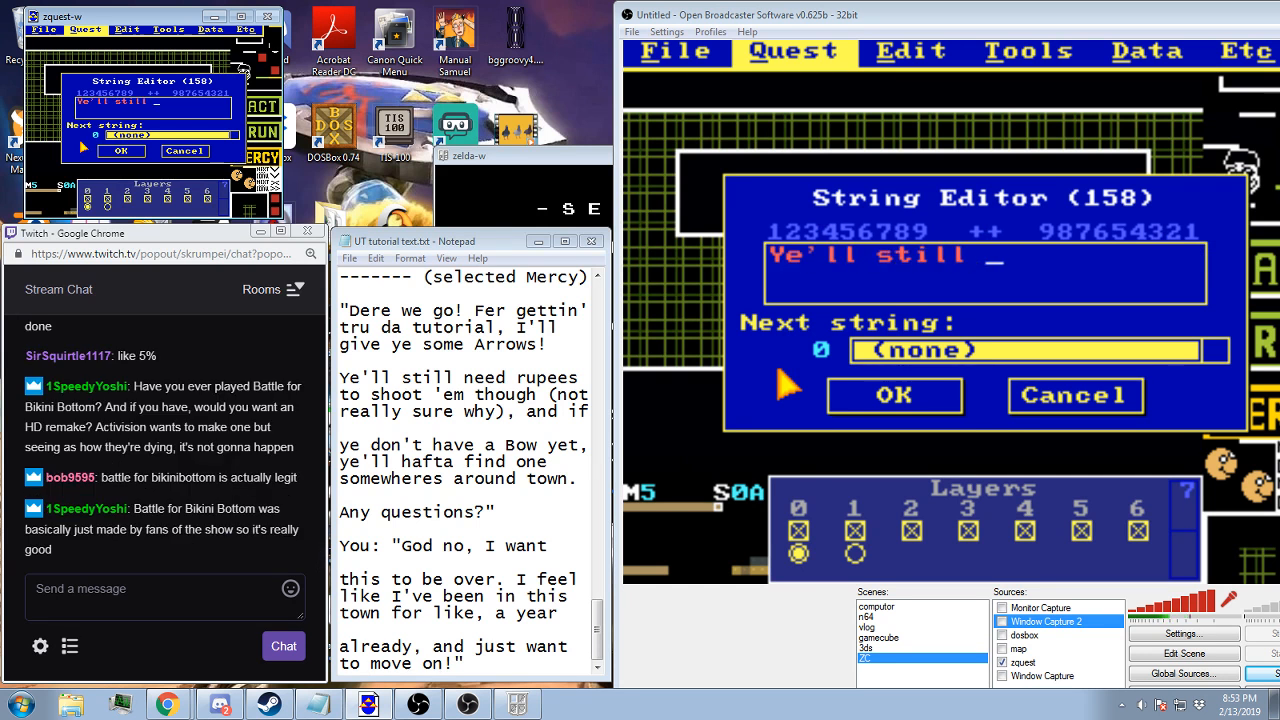
pyautogui.write('need rupees')
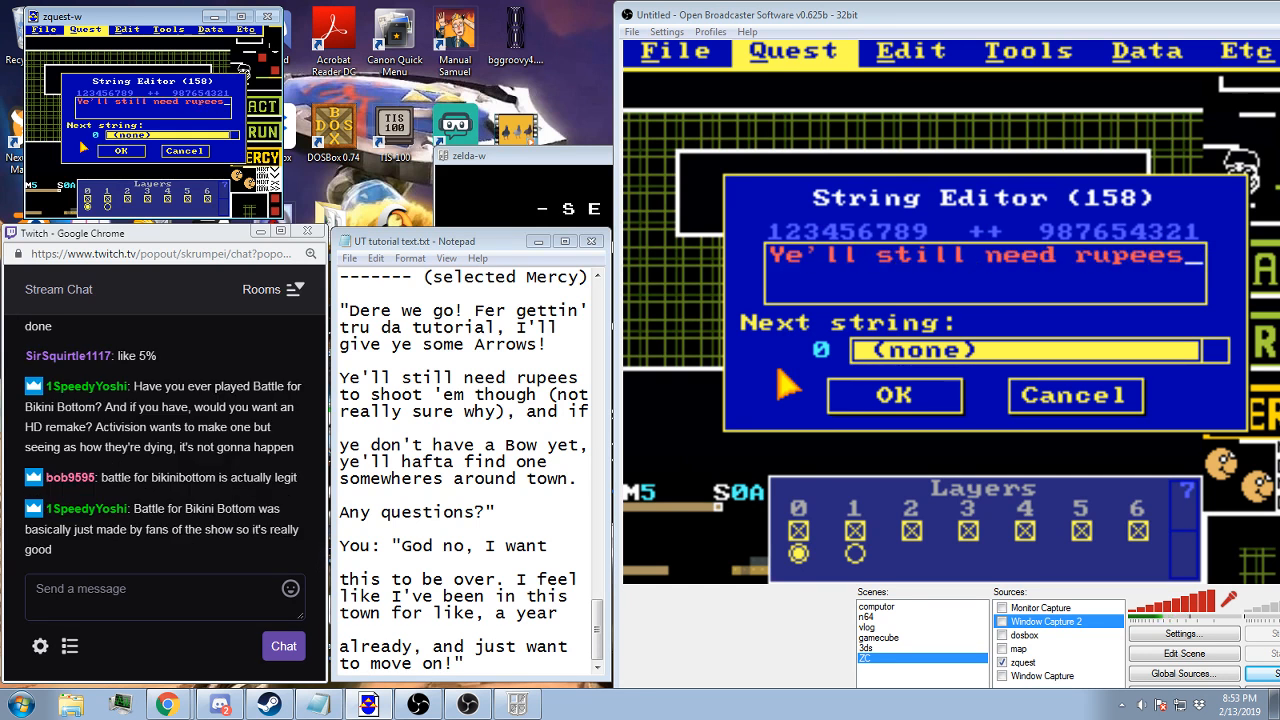
pyautogui.write(' to shoo')
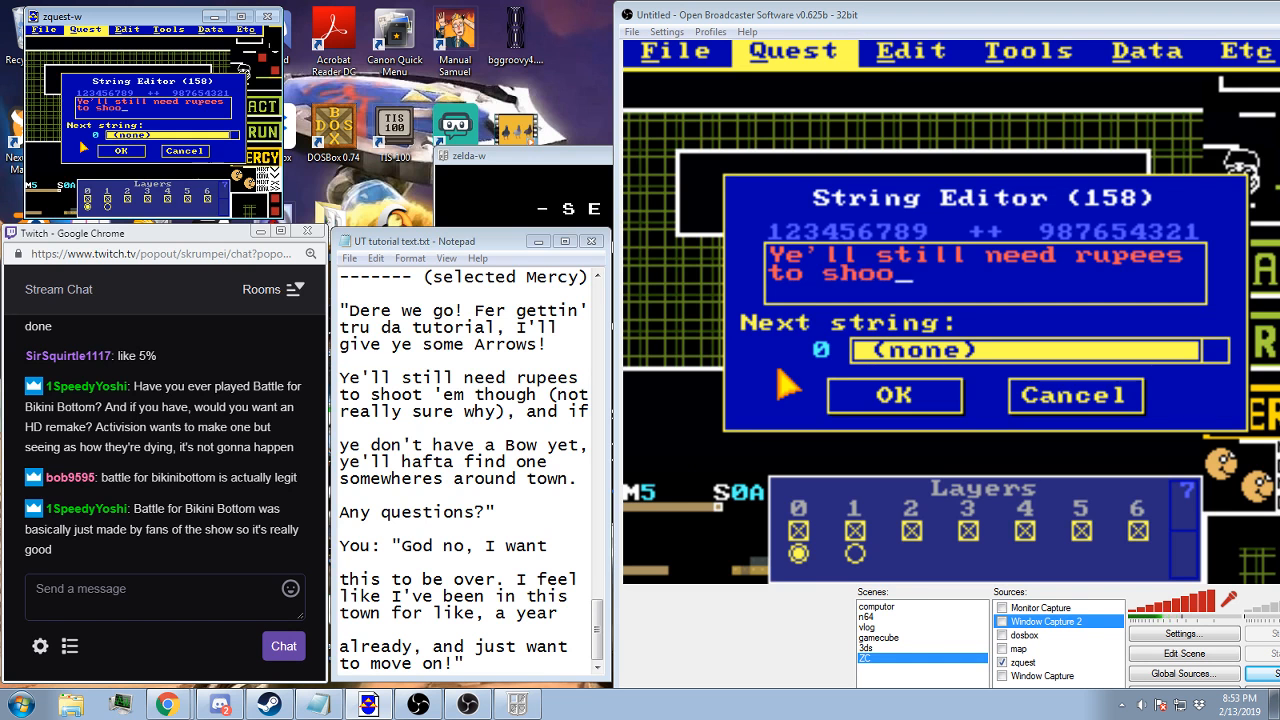
pyautogui.write("t 'em th")
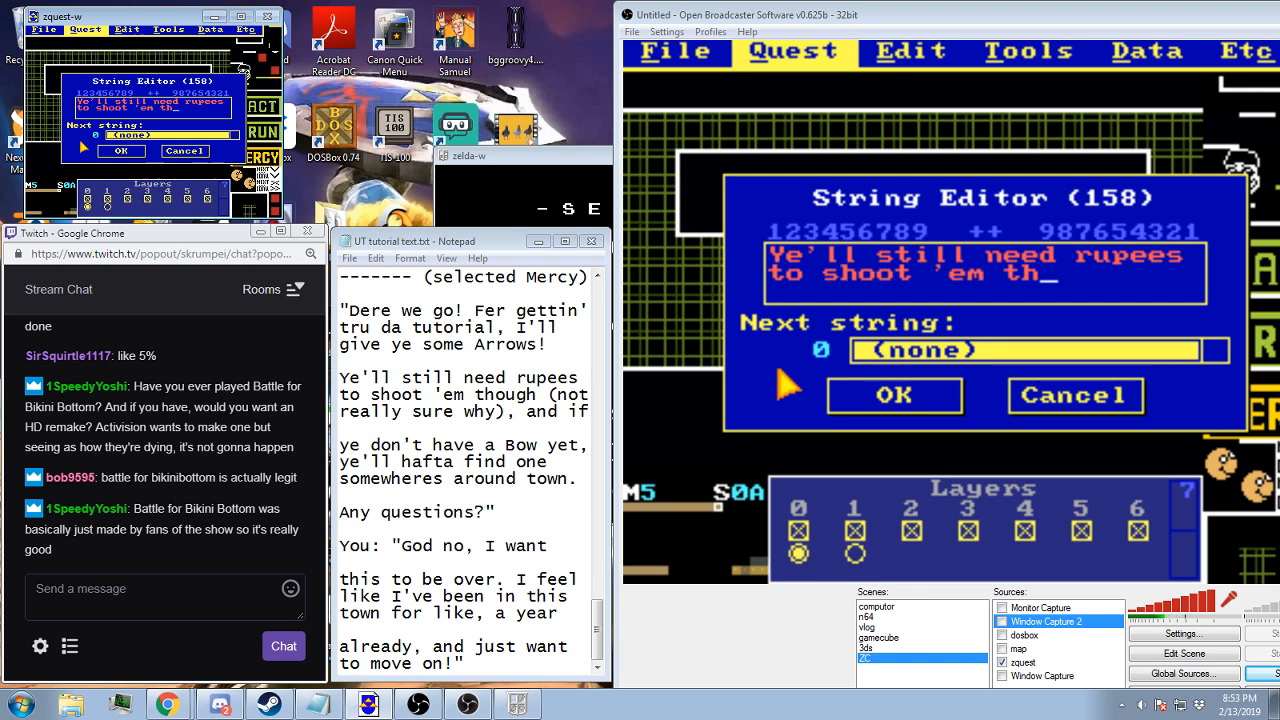
pyautogui.write('ough (not really')
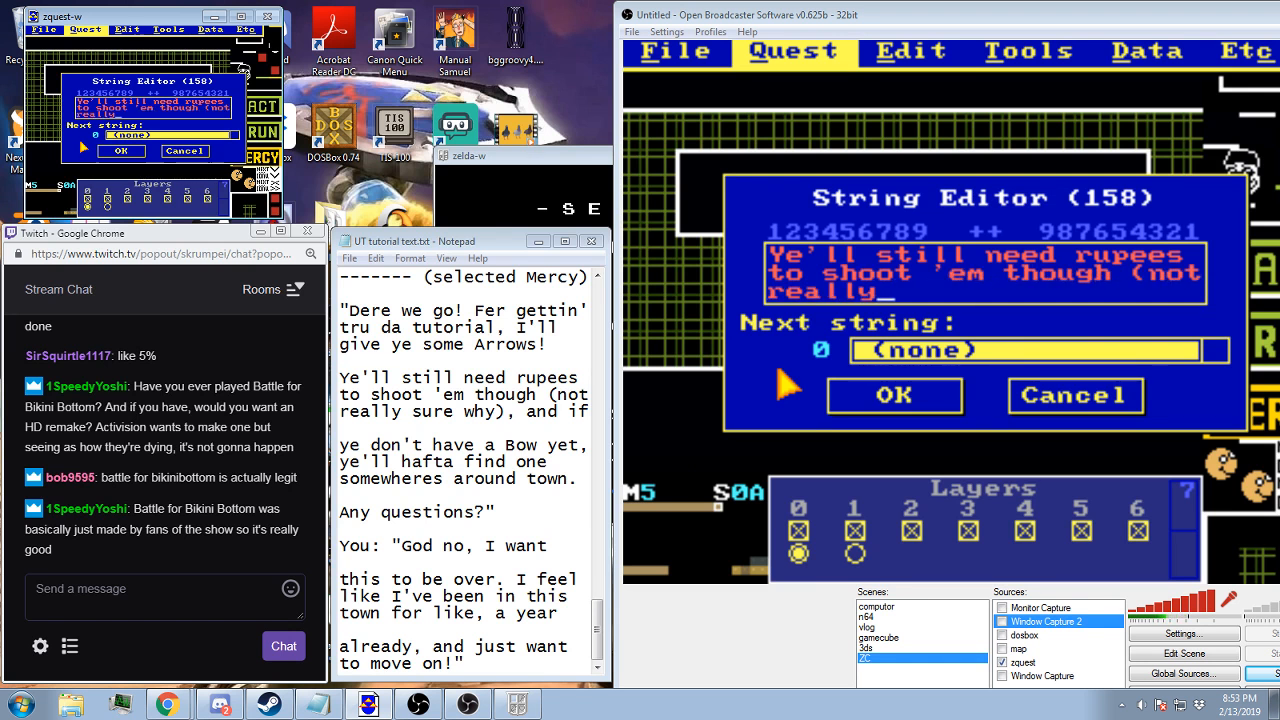
pyautogui.write(' sure shy), and if')
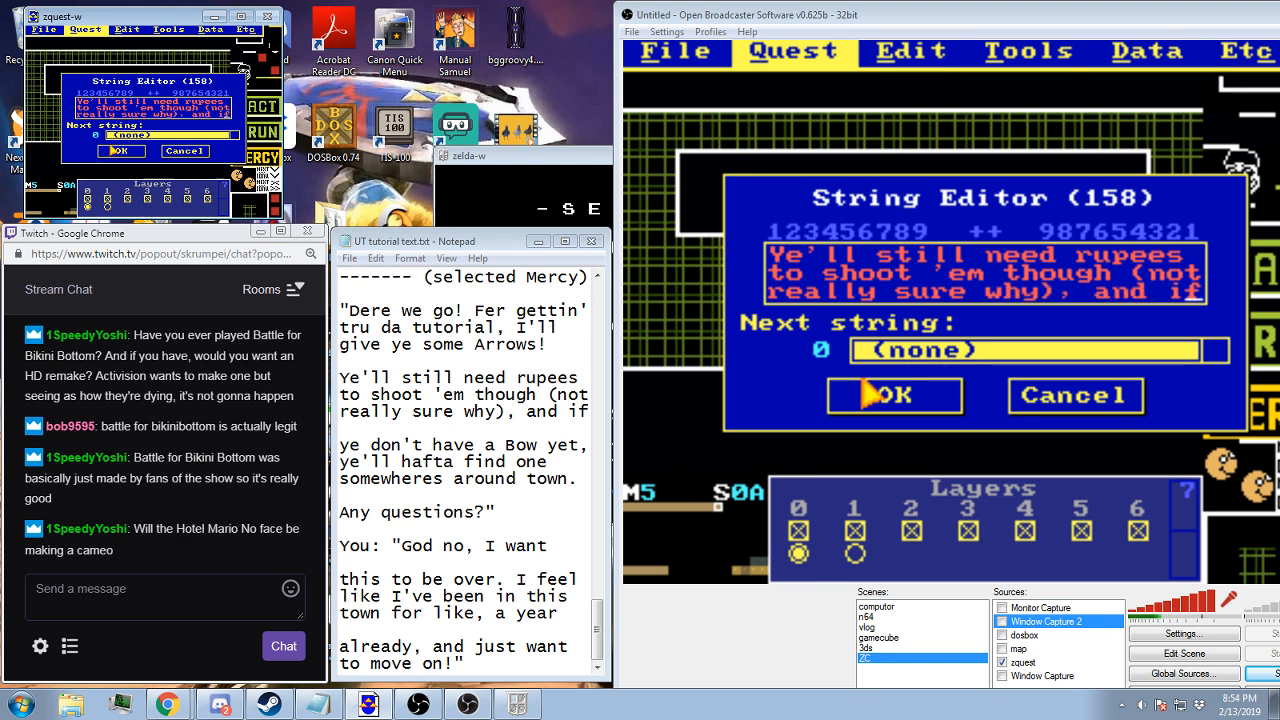
pyautogui.click(113, 149)
# Review the "Dere we go!" string and its next-string setting, and close the message string list
pyautogui.press('Up')
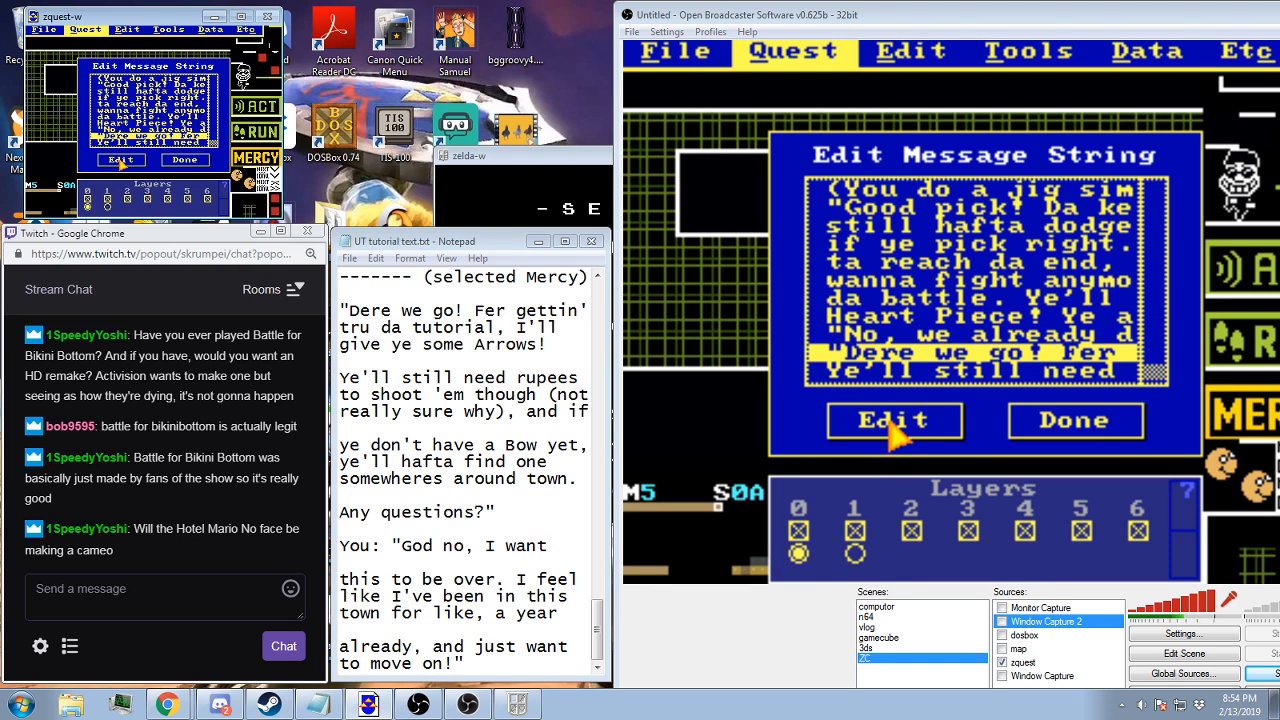
pyautogui.click(118, 159)
pyautogui.click(129, 134)
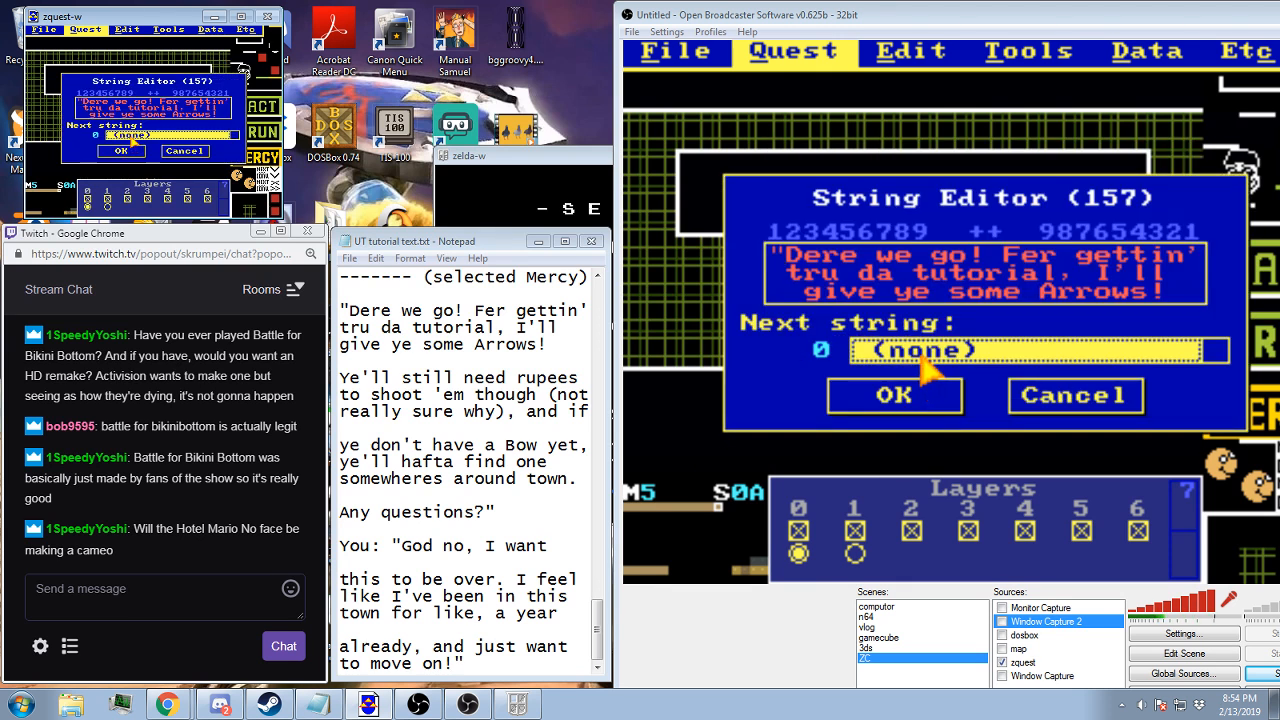
pyautogui.click(127, 150)
pyautogui.click(176, 159)
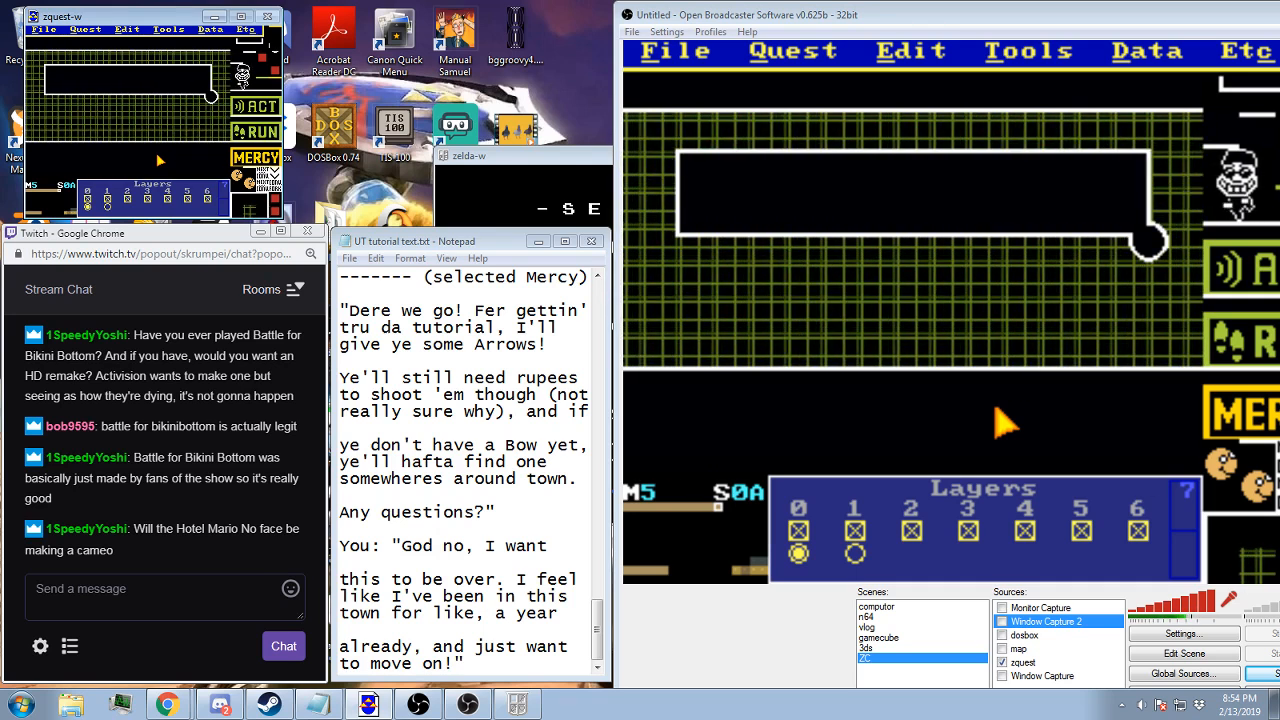
# Start another new message string with the line "ye don't have a Bow yet,"
pyautogui.click(86, 29)
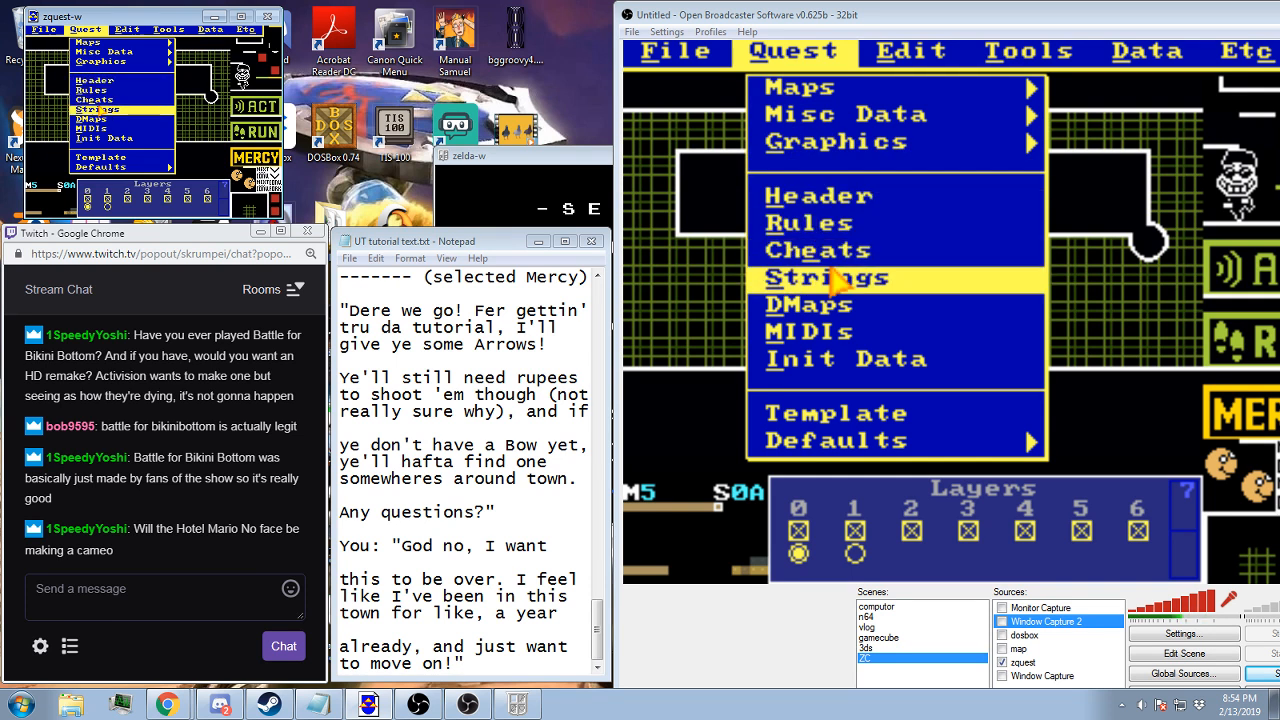
pyautogui.click(101, 109)
pyautogui.scroll(-1, 124, 141)
pyautogui.click(120, 137)
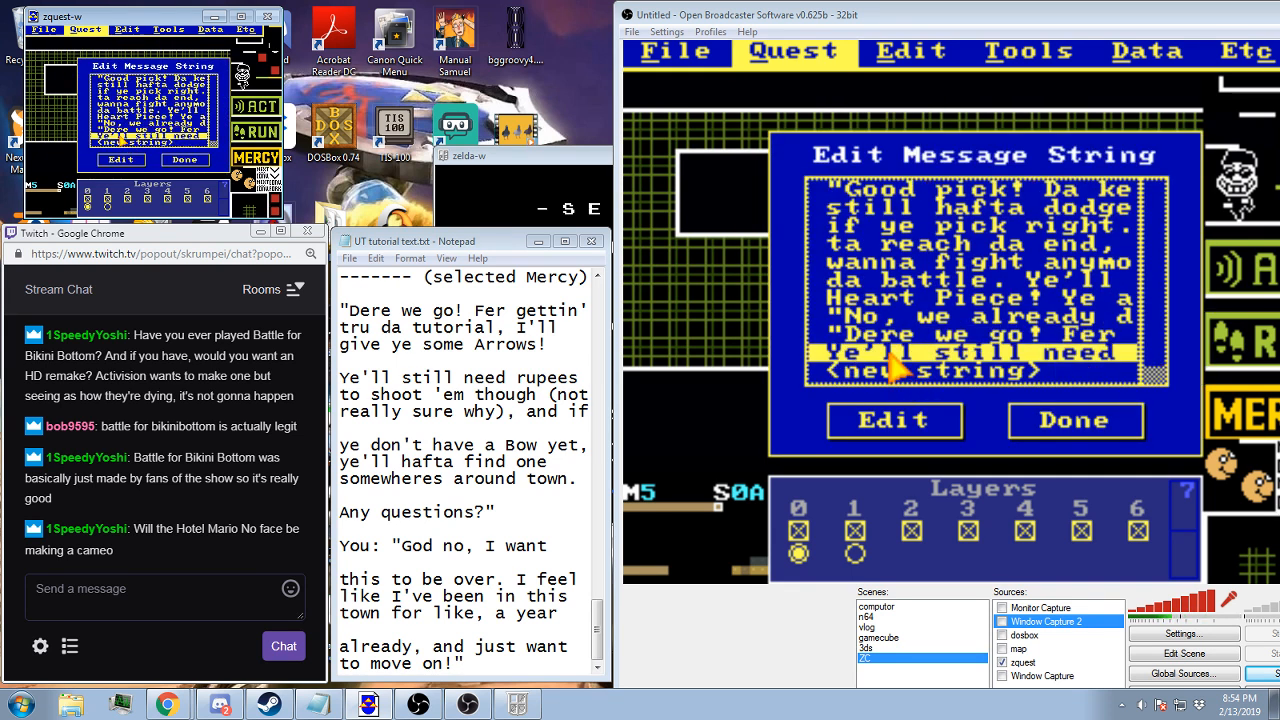
pyautogui.click(120, 137)
pyautogui.click(117, 150)
pyautogui.doubleClick(121, 142)
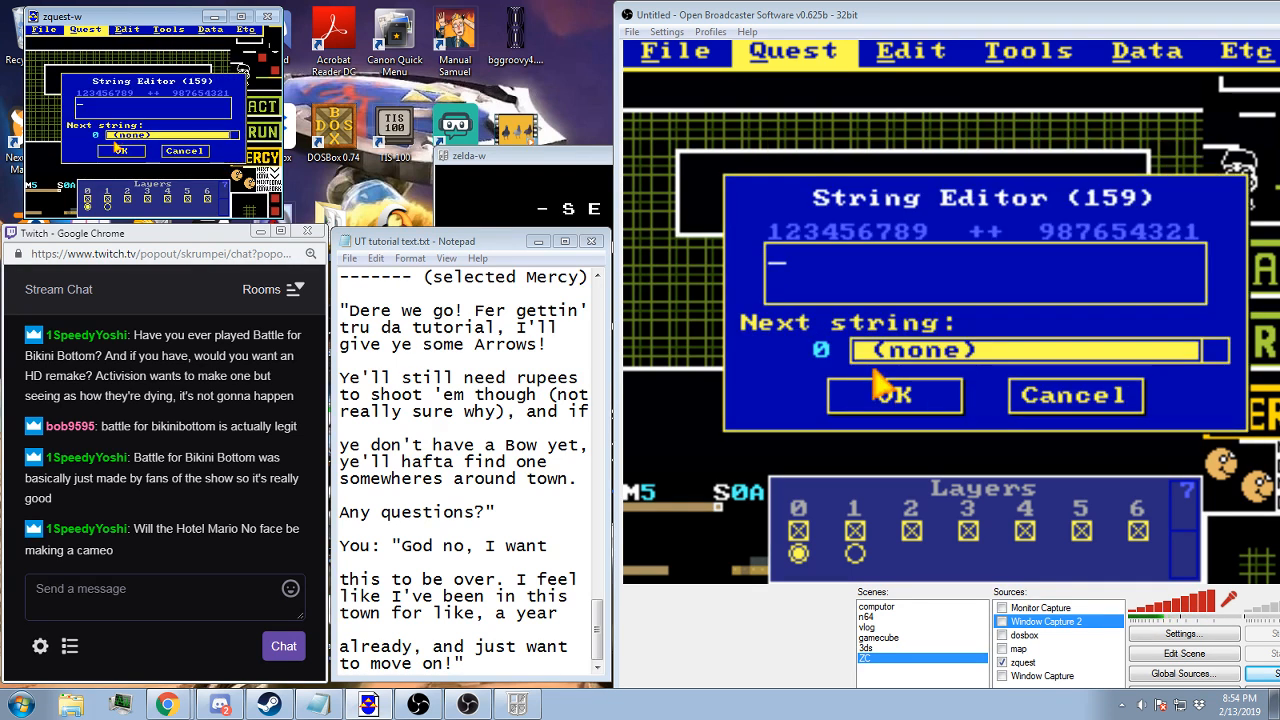
pyautogui.write("ye don't ")
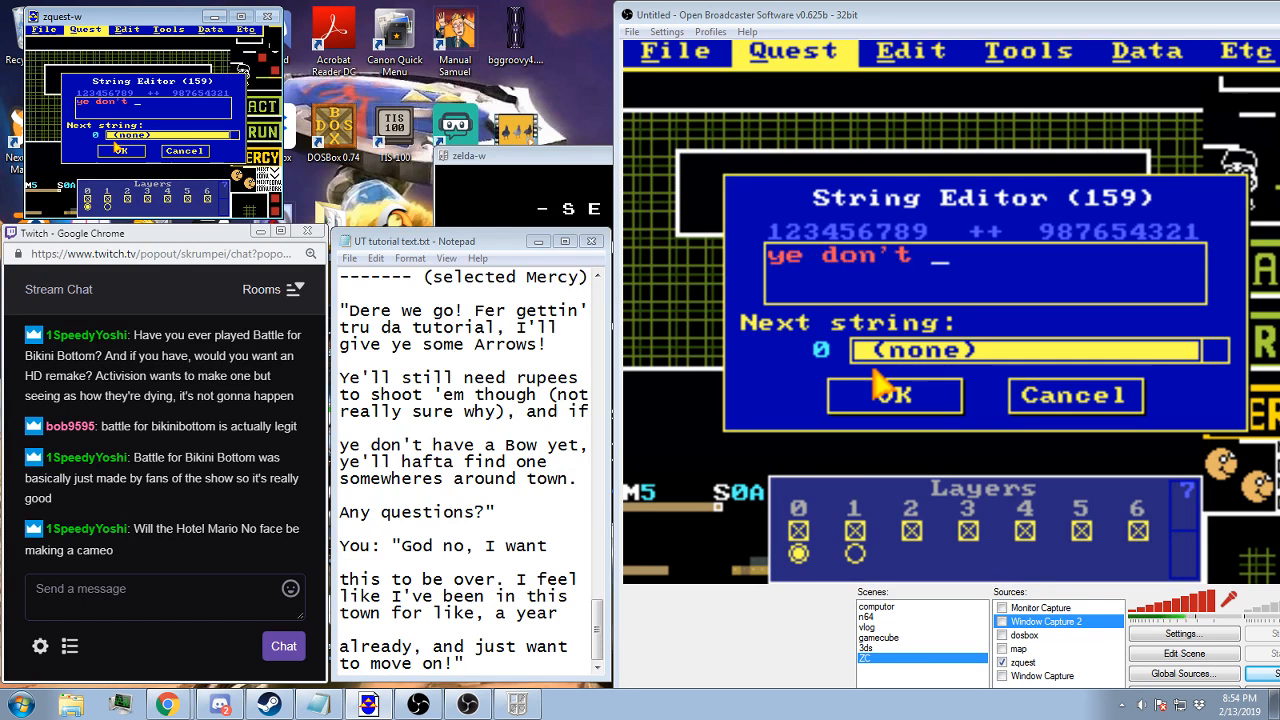
pyautogui.write('have a Bow ')
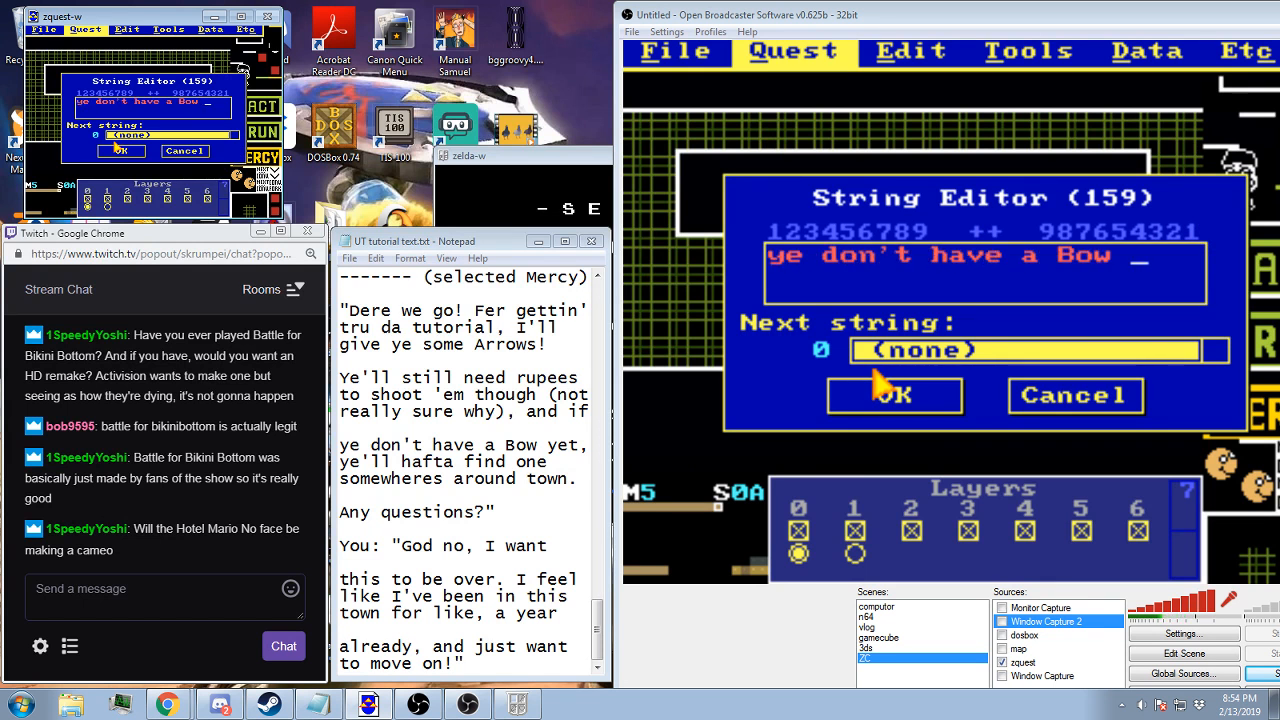
pyautogui.write('yet, ')
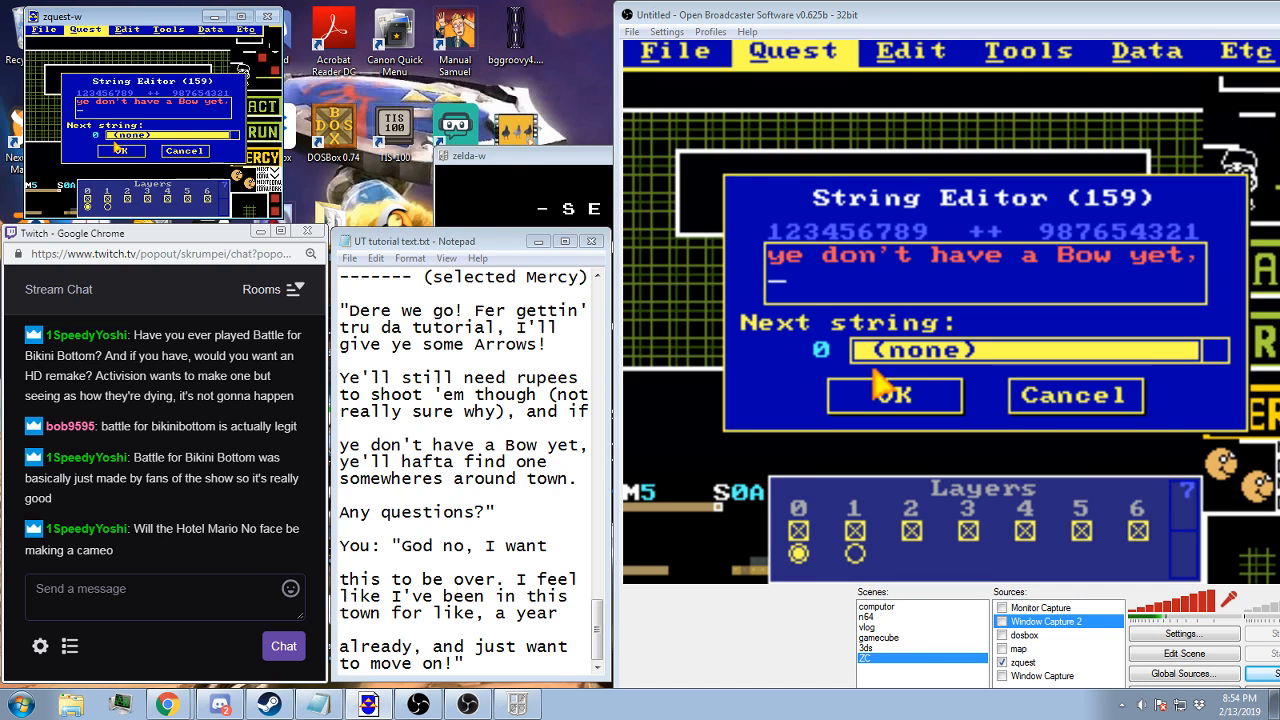
pyautogui.write("ye'll haaf")
# Add the indented lines "ye'll hafta find one" and "somewheres around town." to the Bow string, and save it
pyautogui.press('BackSpace')
pyautogui.press('BackSpace')
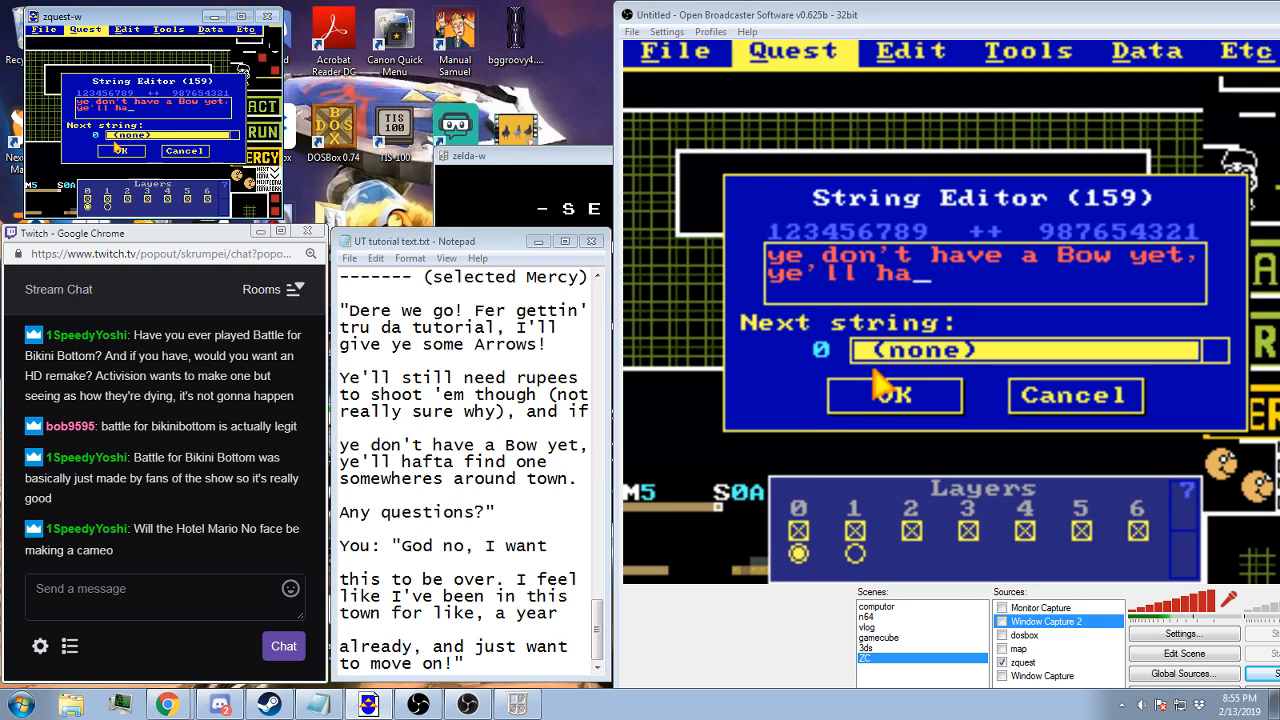
pyautogui.write('fta find one')
pyautogui.press('Home')
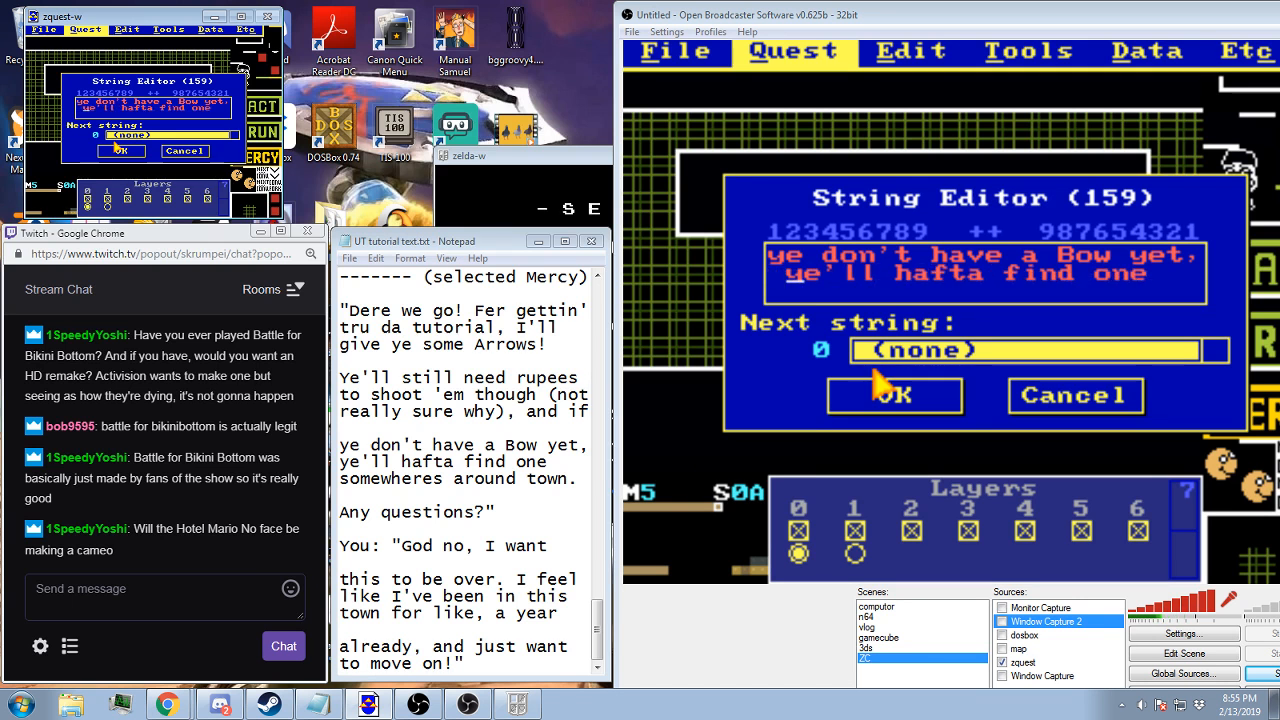
pyautogui.write('somewheres a')
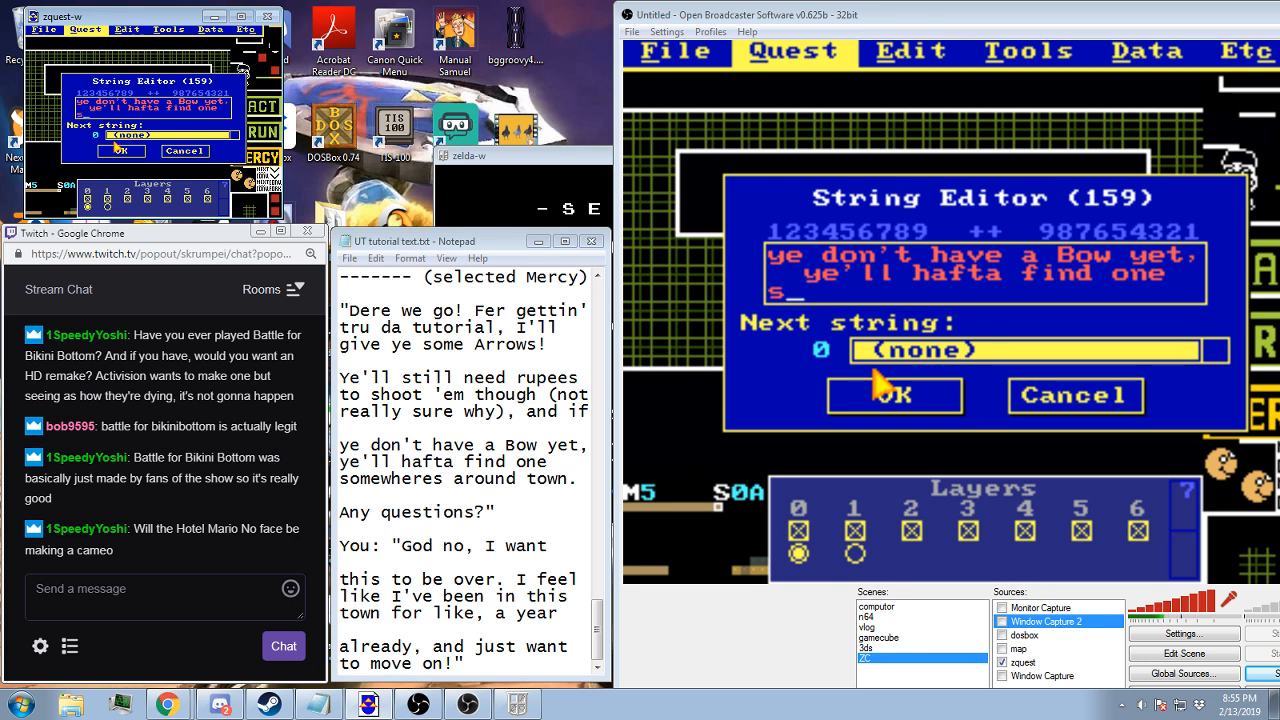
pyautogui.write('round')
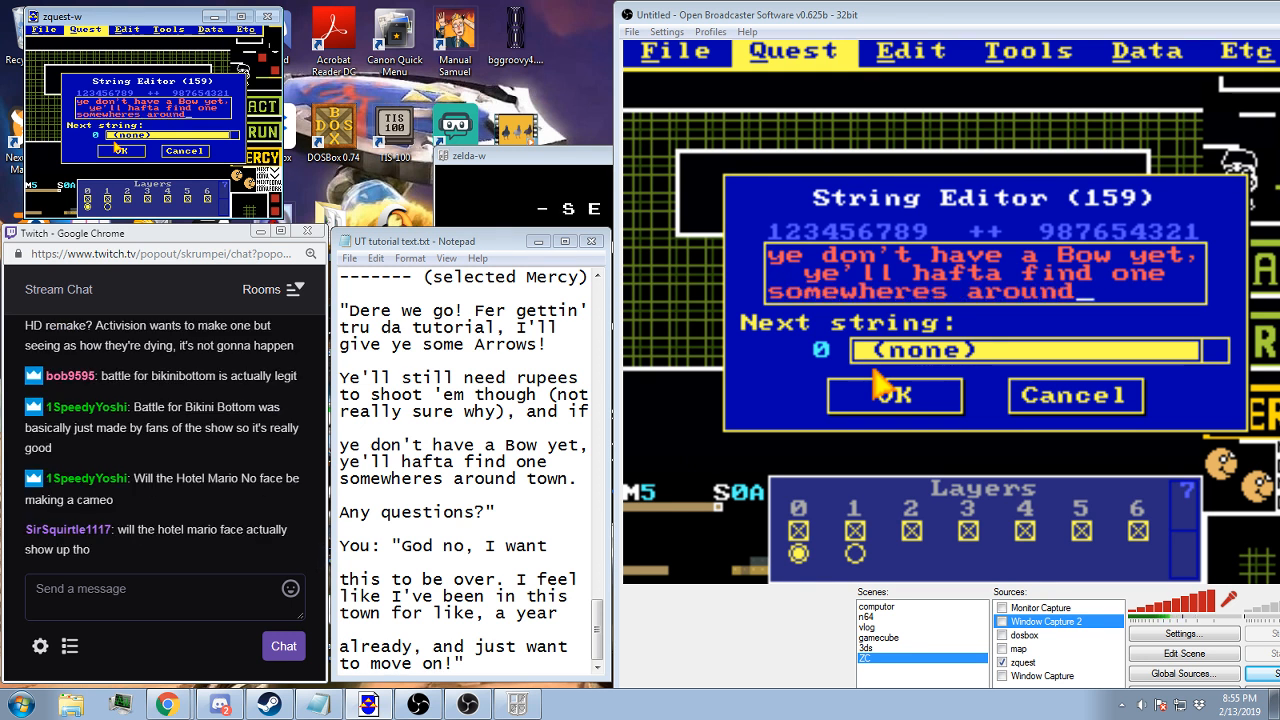
pyautogui.write(' town.')
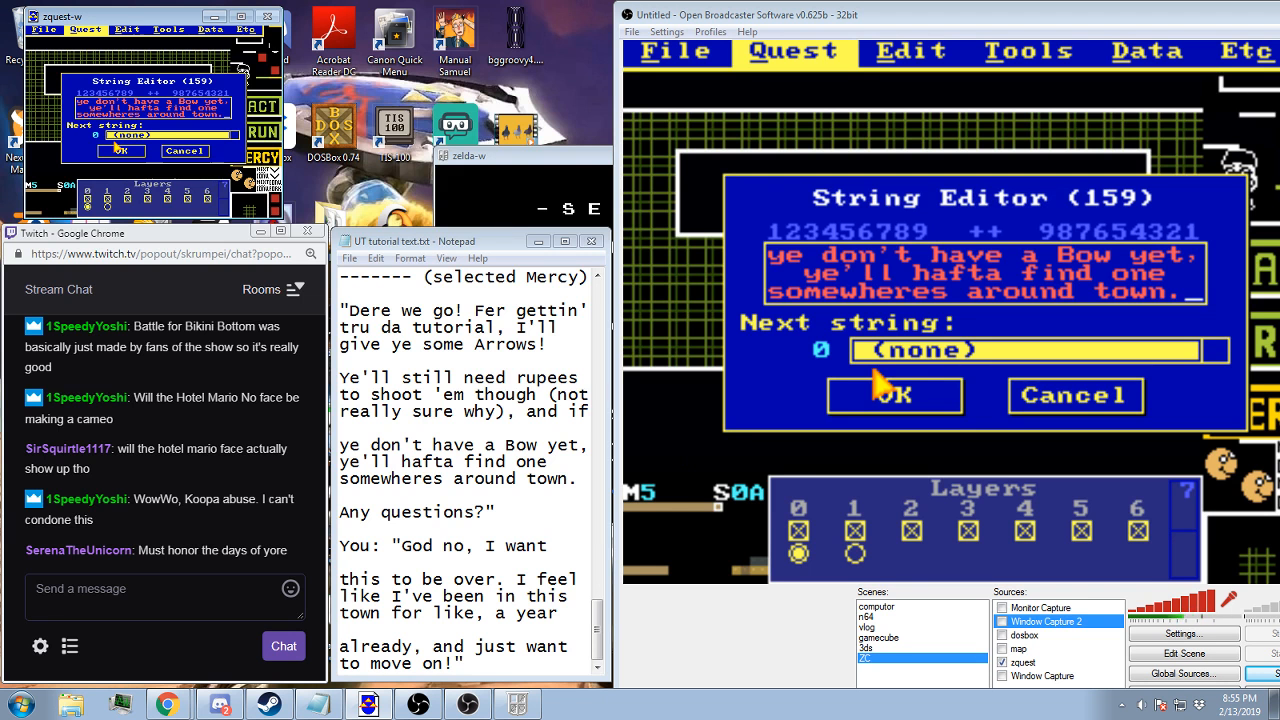
pyautogui.press('Home')
pyautogui.press('Home')
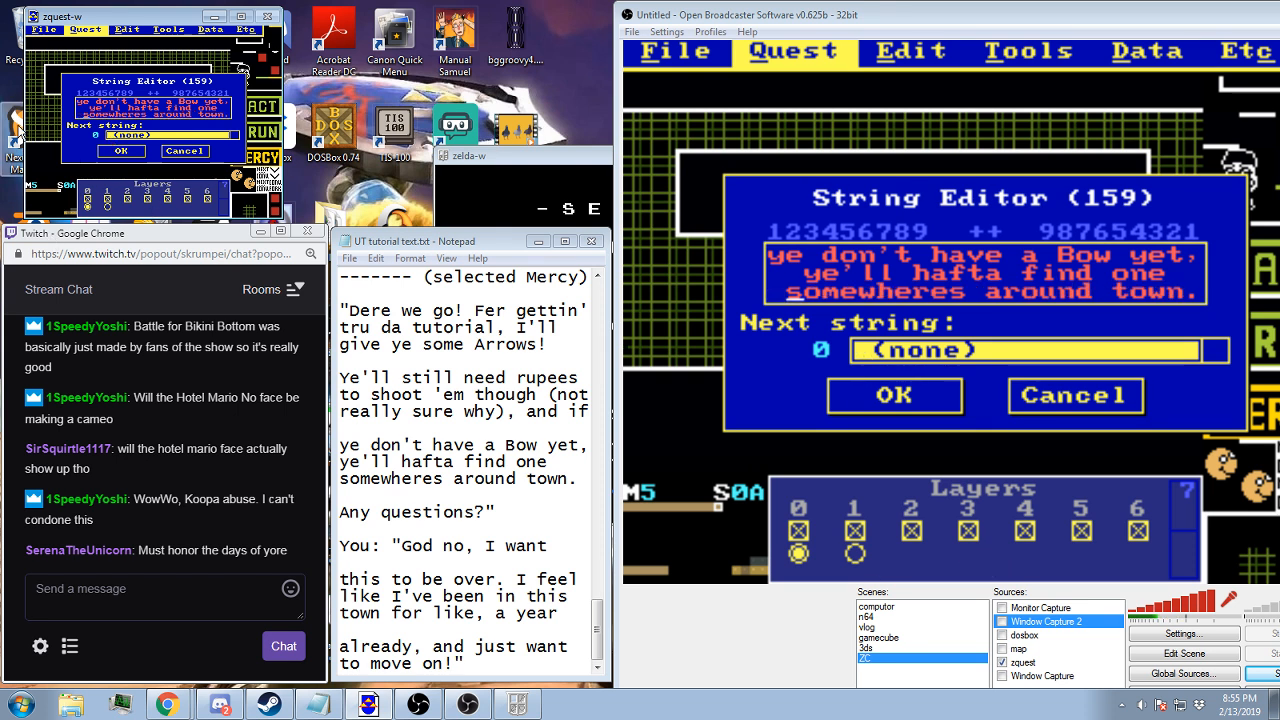
pyautogui.click(128, 148)
# Create a new message string with the centred line "Any questions?"" above "You: "God no, I want", and save it
pyautogui.press('Down')
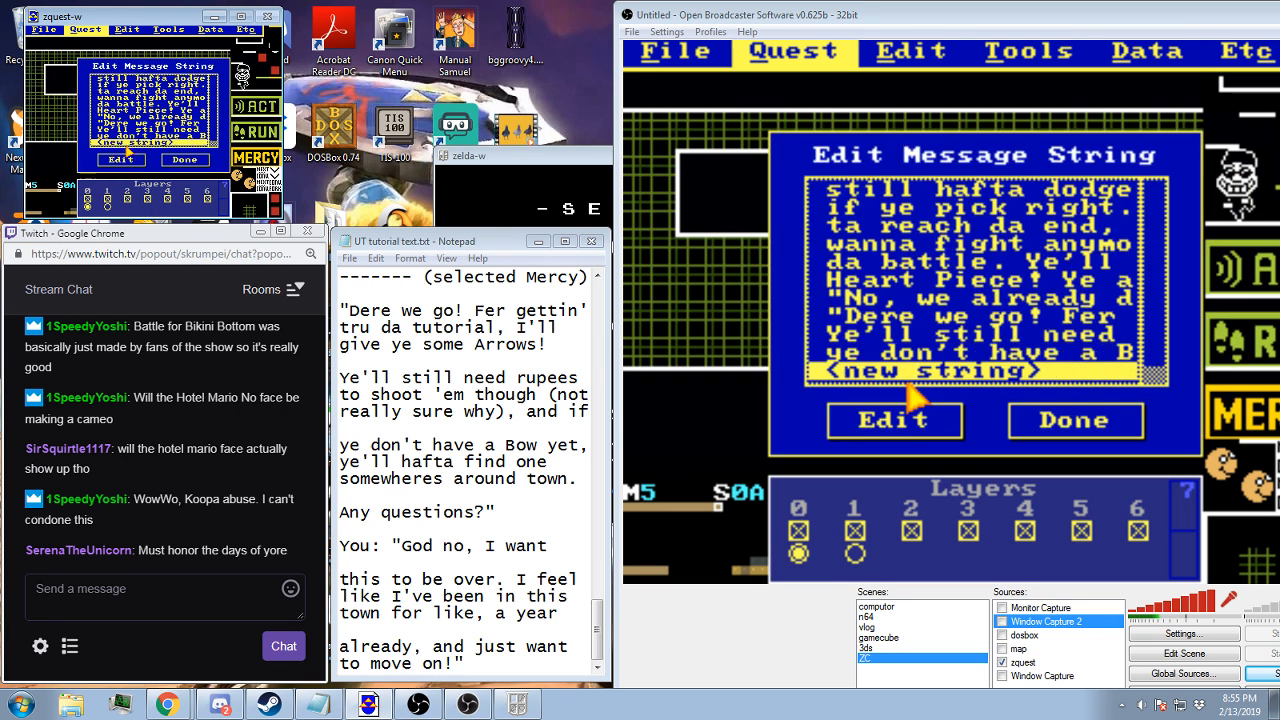
pyautogui.press('Return')
pyautogui.write('Any questions?')
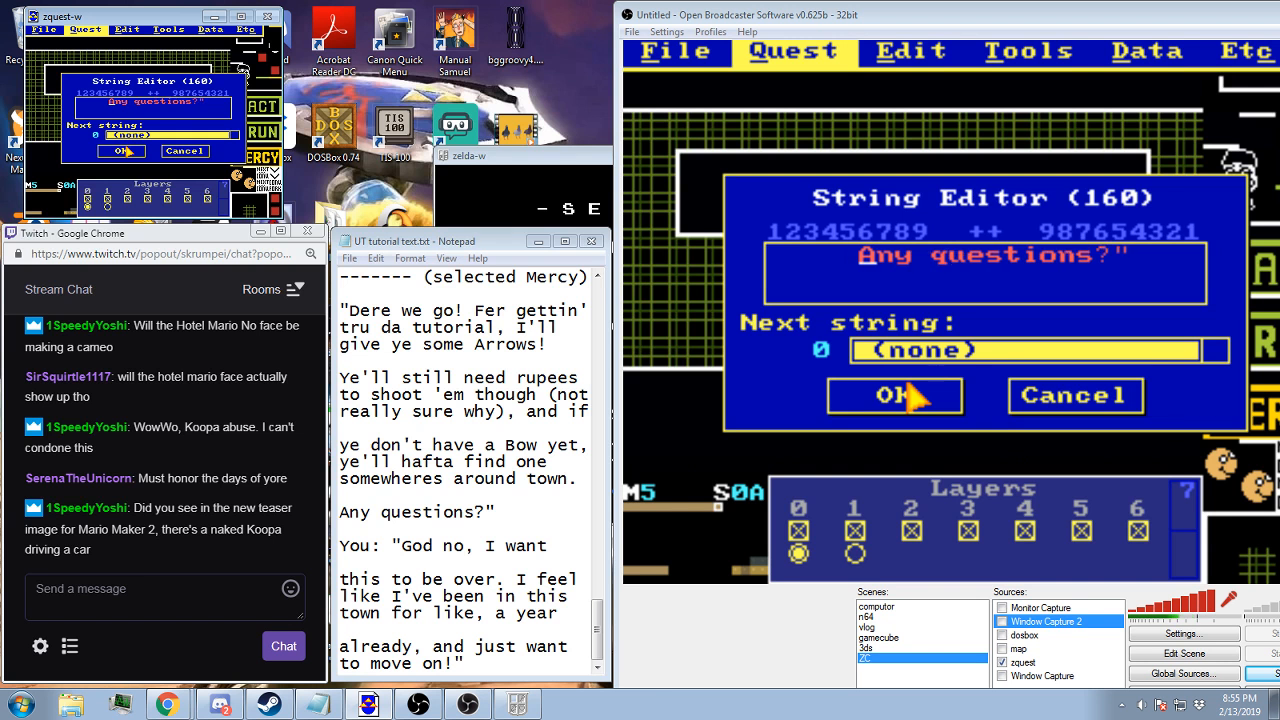
pyautogui.press('BackSpace')
pyautogui.press('Left')
pyautogui.write('You: "G')
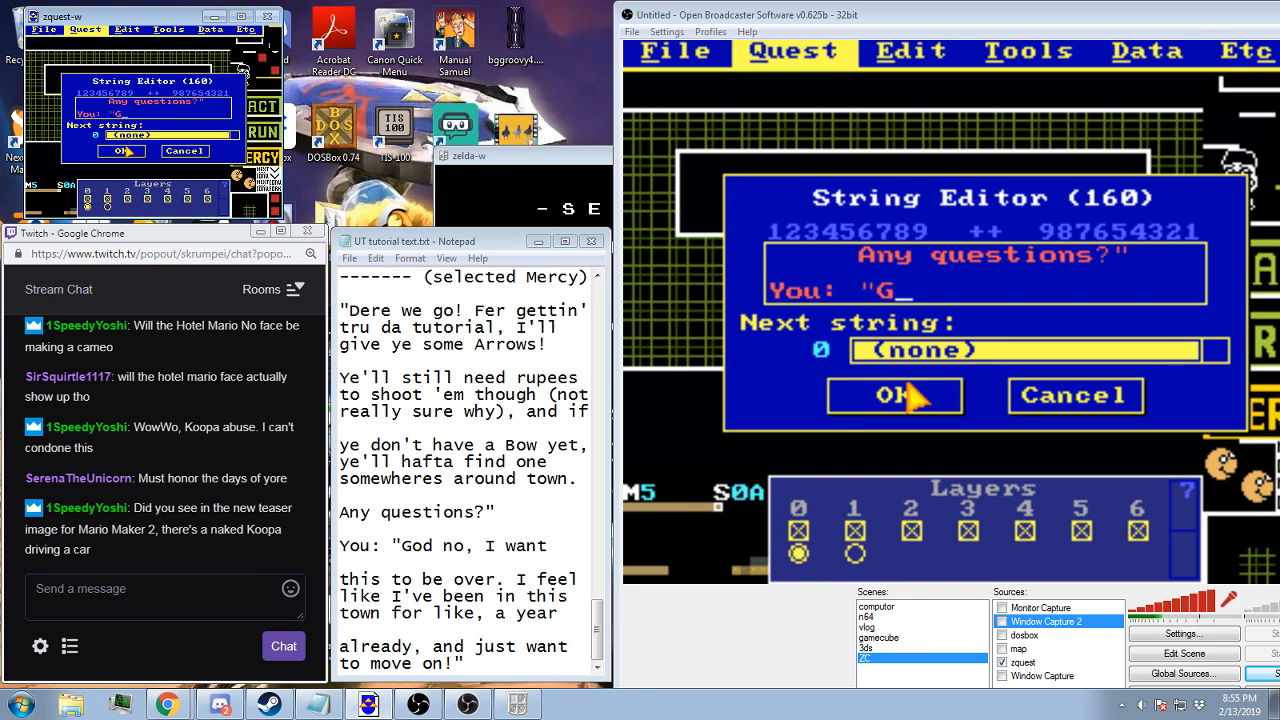
pyautogui.write('od no, I want')
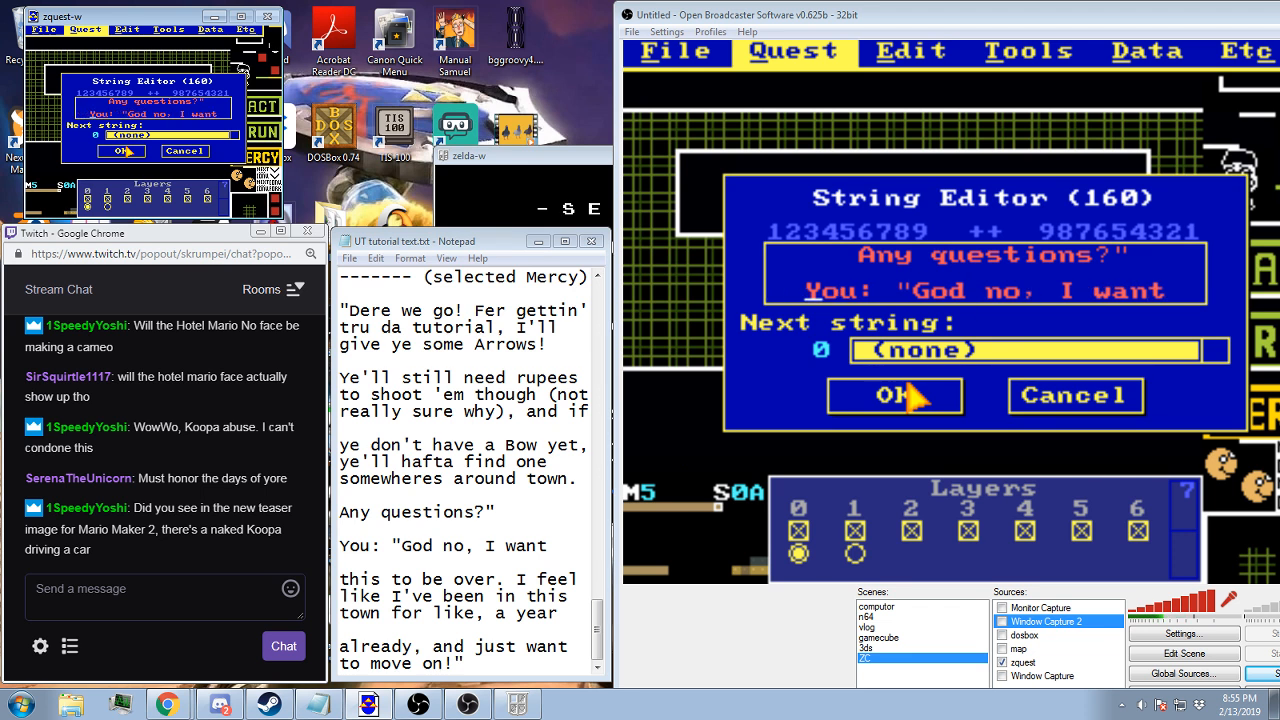
pyautogui.click(933, 405)
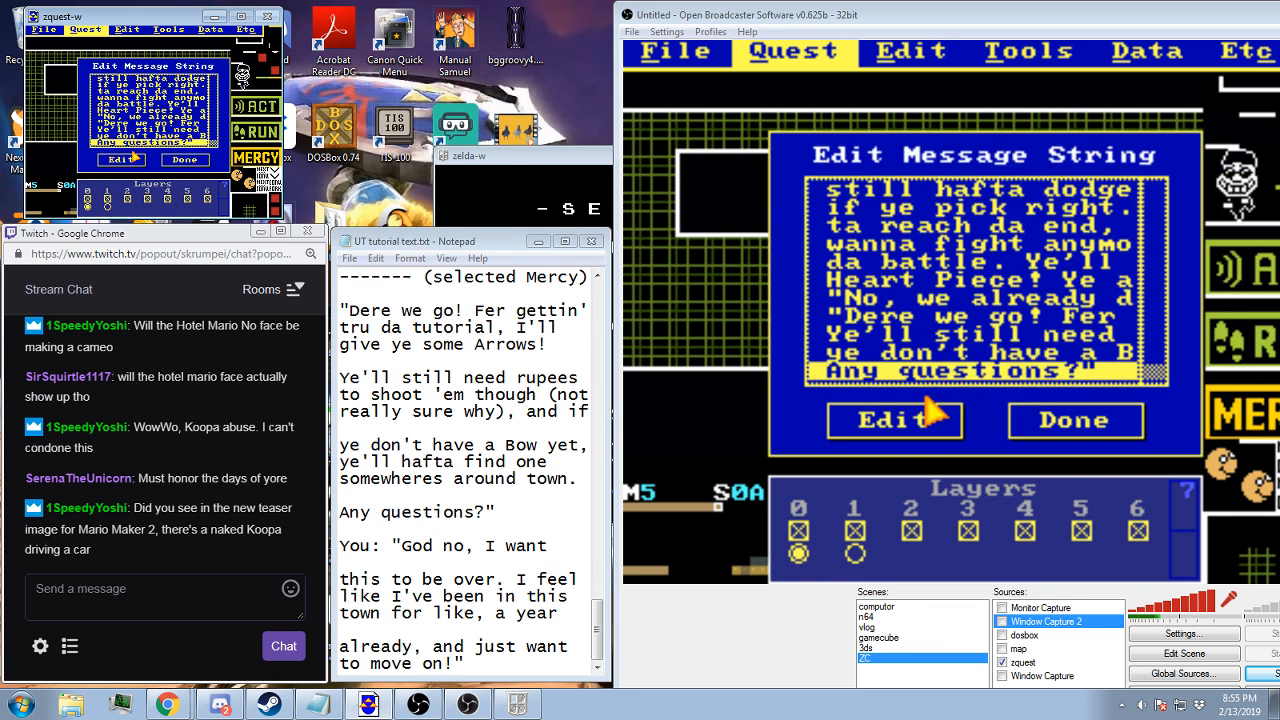
# Create the next message string, "this to be over. I feel like I've been in this town for like, a year", and save it
pyautogui.press('Down')
pyautogui.click(905, 428)
pyautogui.write('this t')
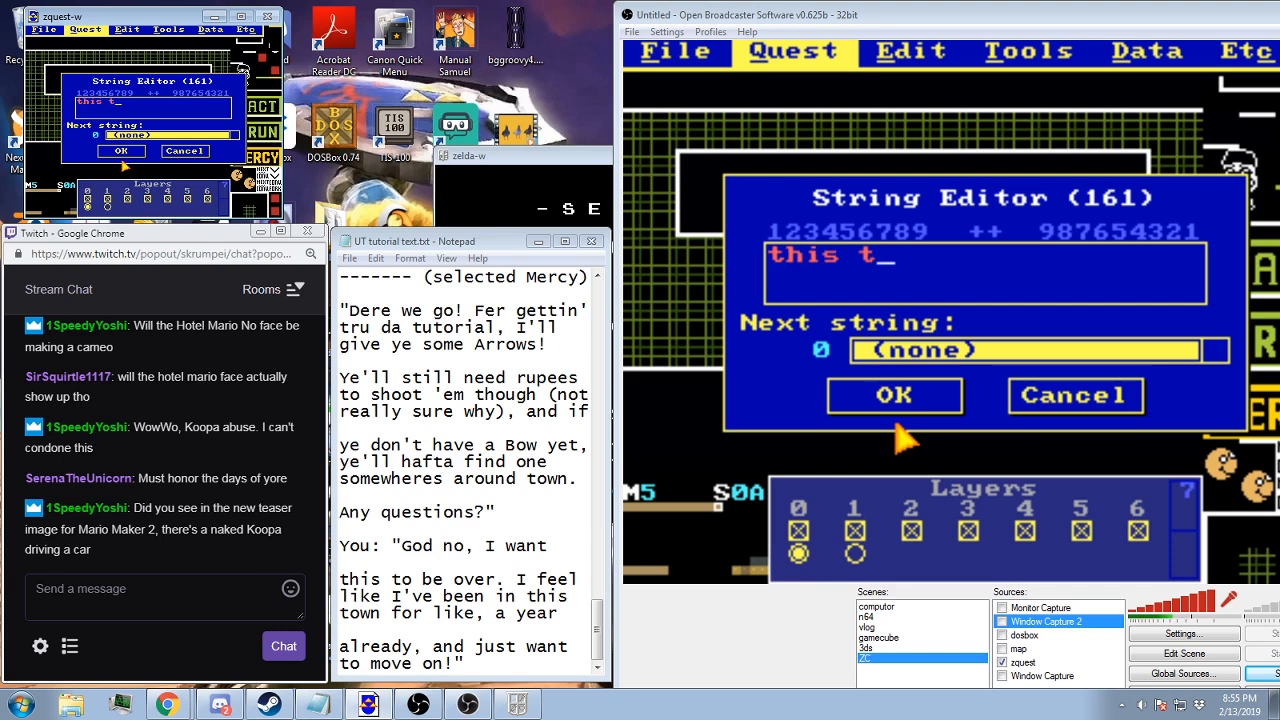
pyautogui.write("o be over. I'")
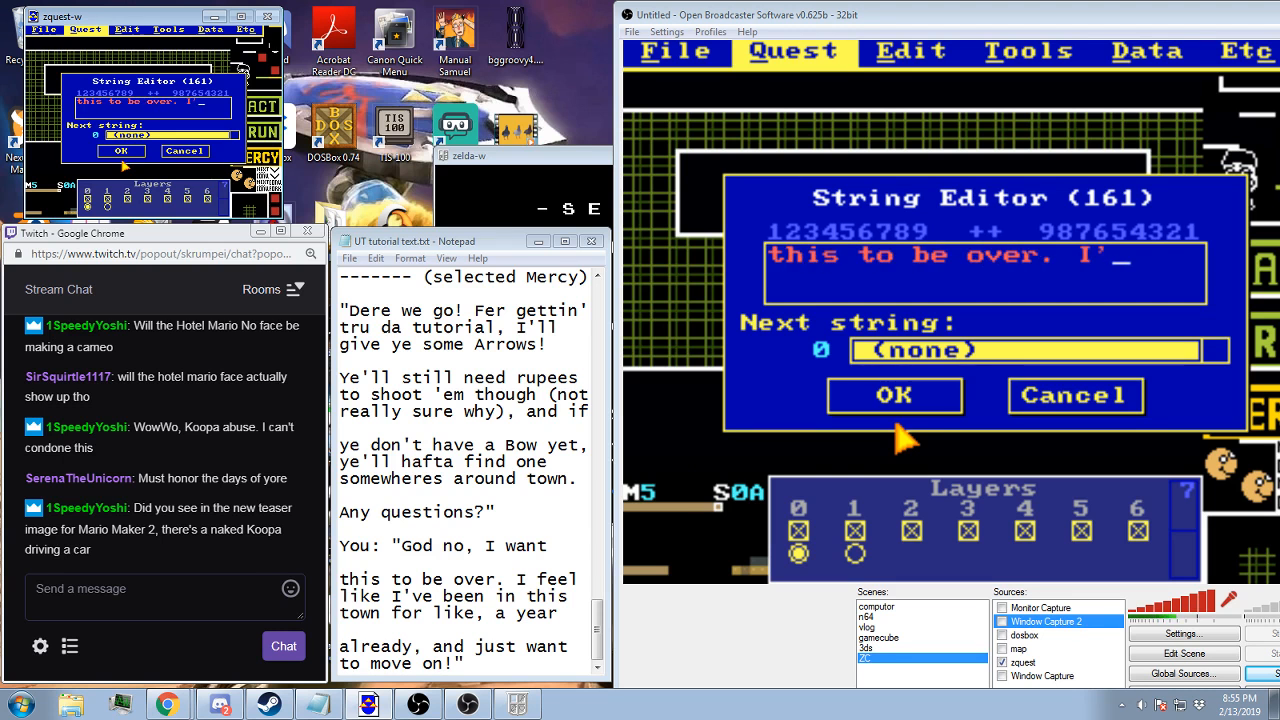
pyautogui.press('BackSpace')
pyautogui.write('feel ')
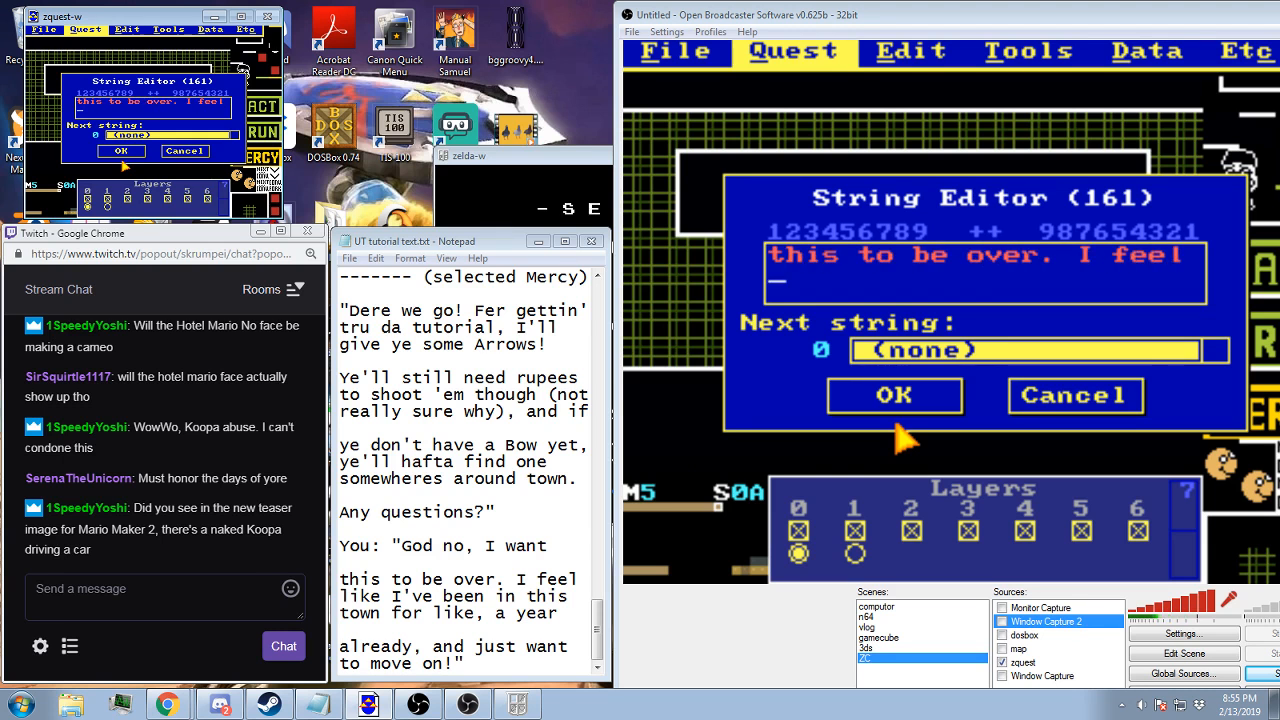
pyautogui.write("like I've been in this")
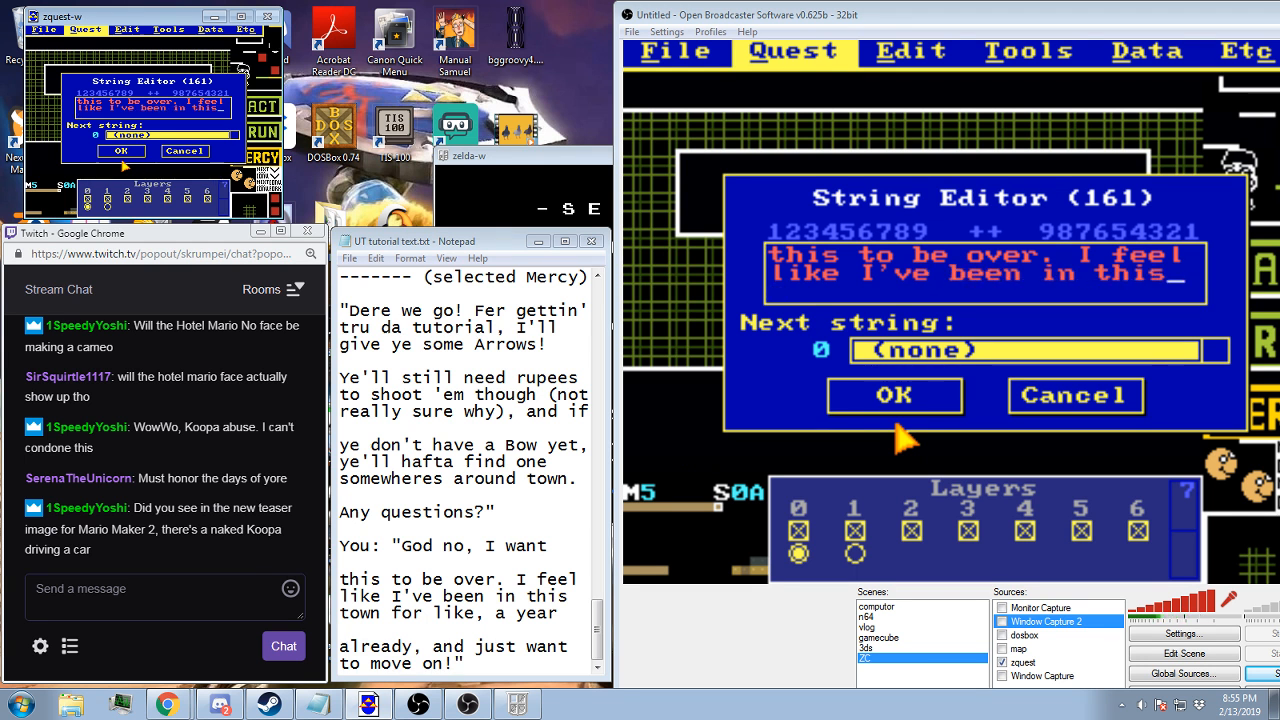
pyautogui.write('town for like, a year')
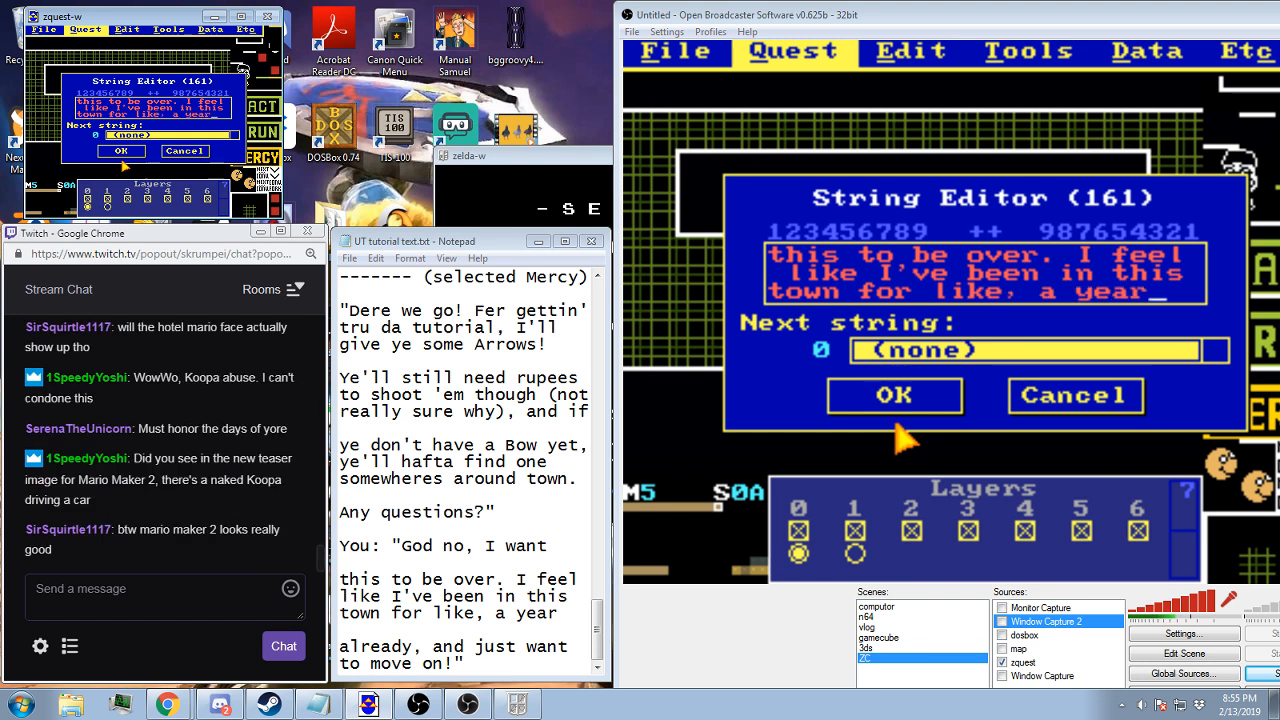
pyautogui.press('Home')
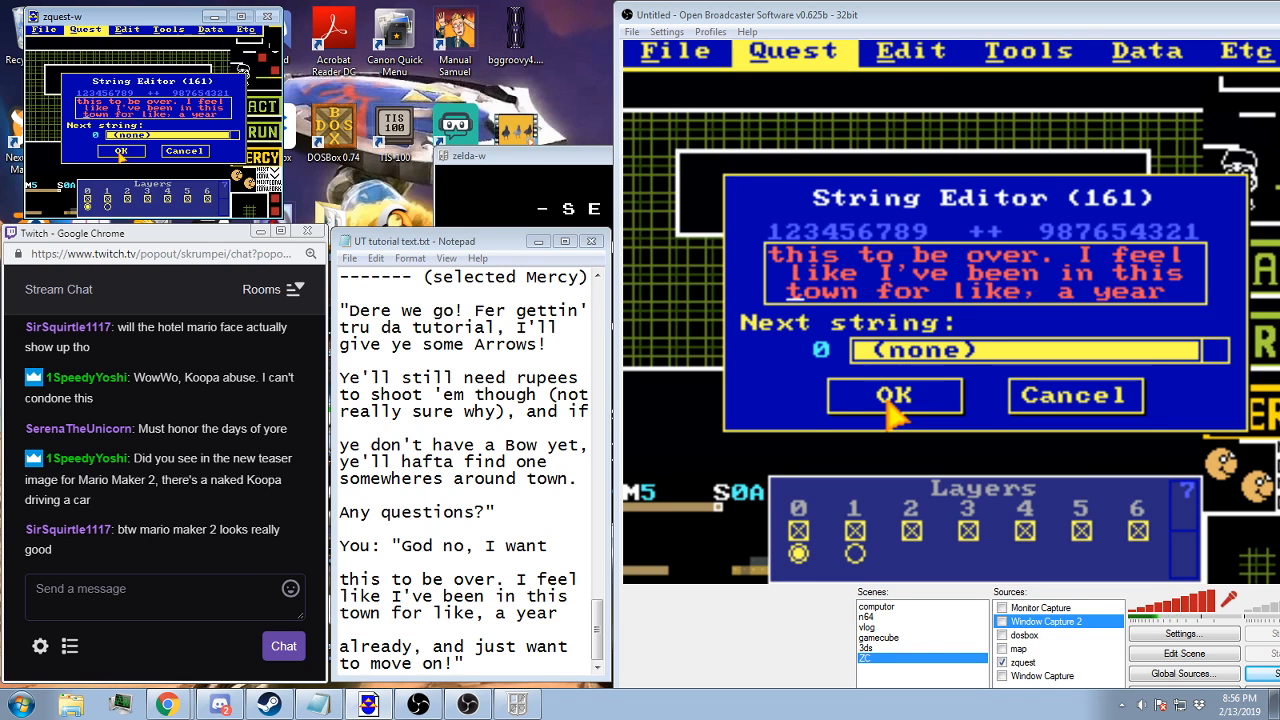
pyautogui.click(886, 404)
# Create the final message string, "already, and I just want to move on!"", save it, and close the string list
pyautogui.press('Down')
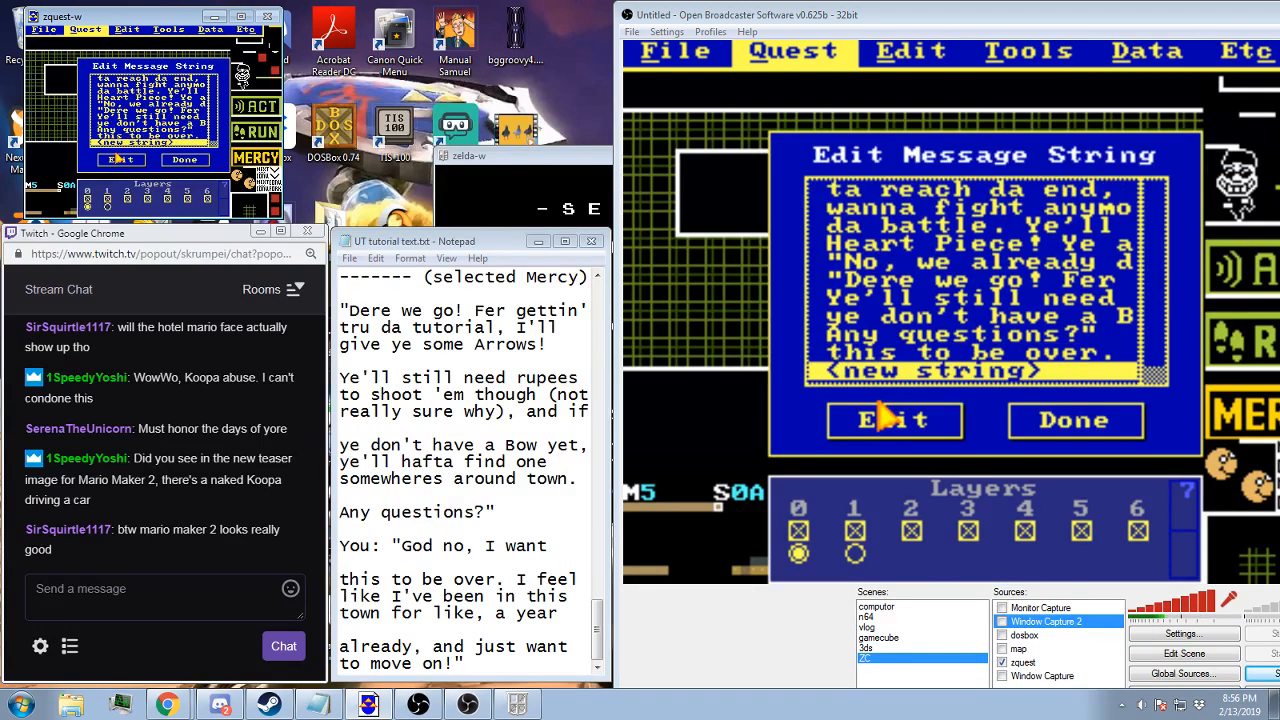
pyautogui.click(888, 420)
pyautogui.write('already,')
pyautogui.press('BackSpace')
pyautogui.write(', and I just want t')
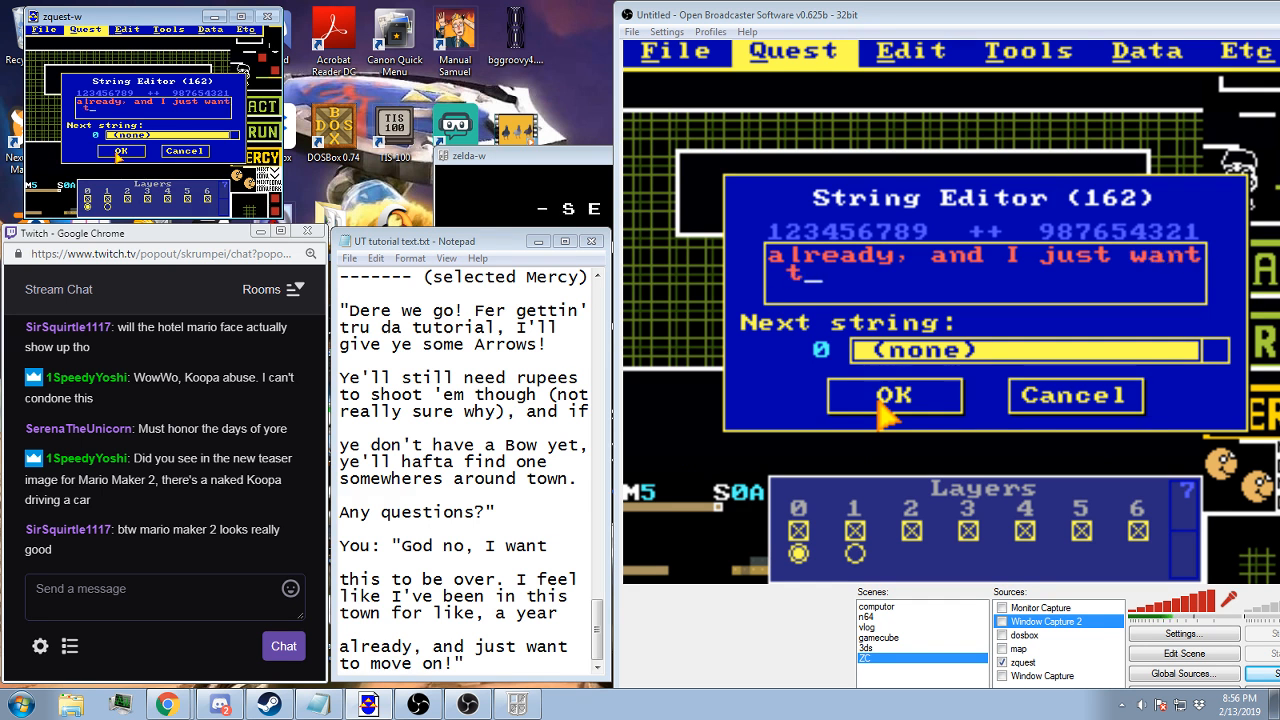
pyautogui.write('o move on!')
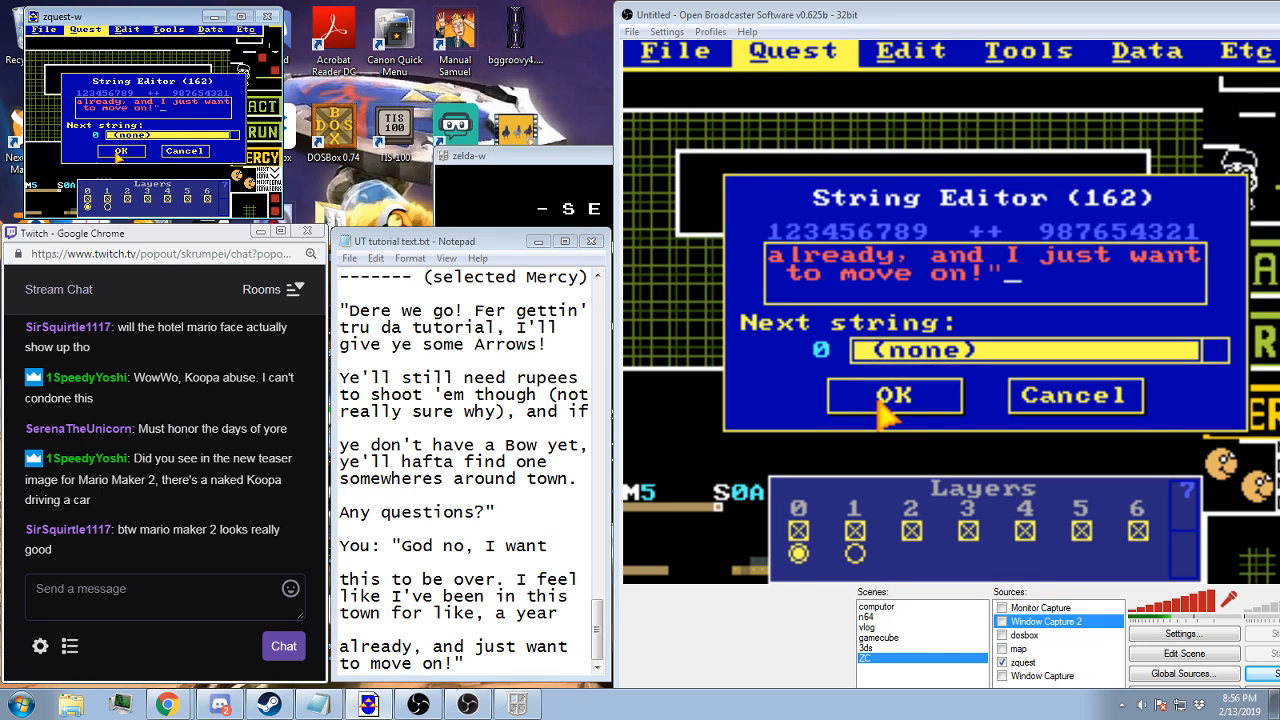
pyautogui.press('Home')
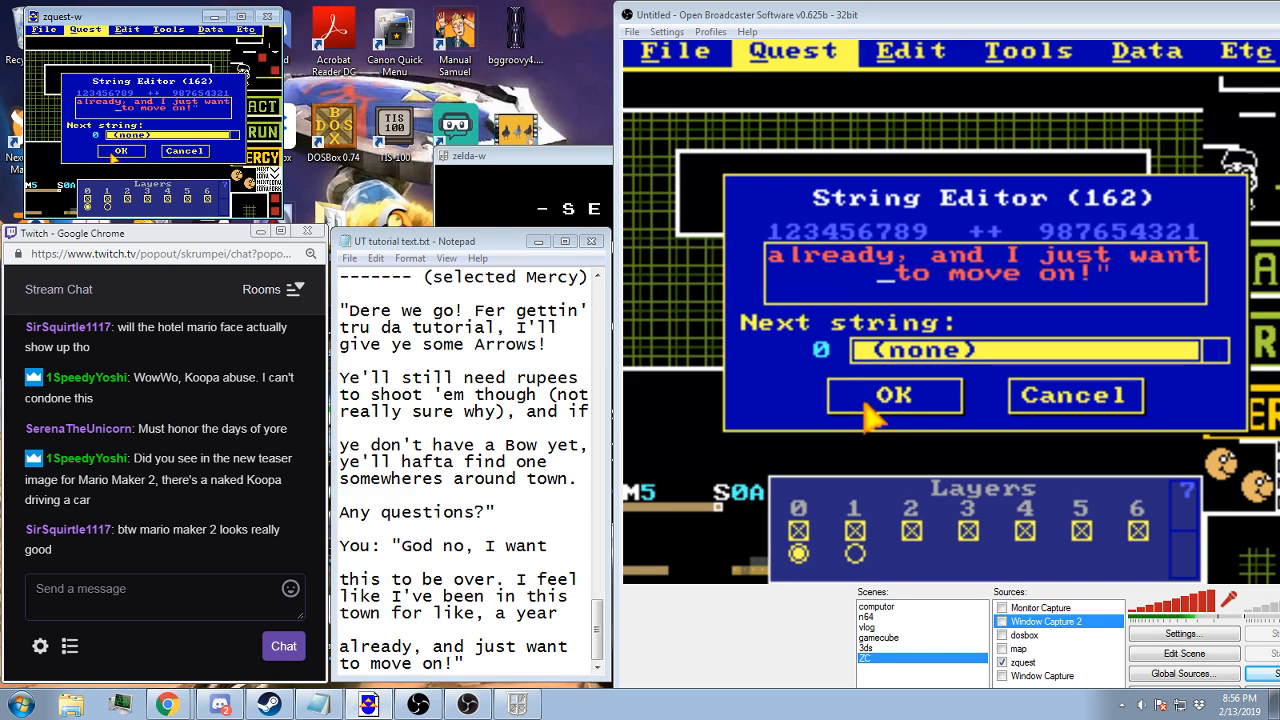
pyautogui.click(120, 149)
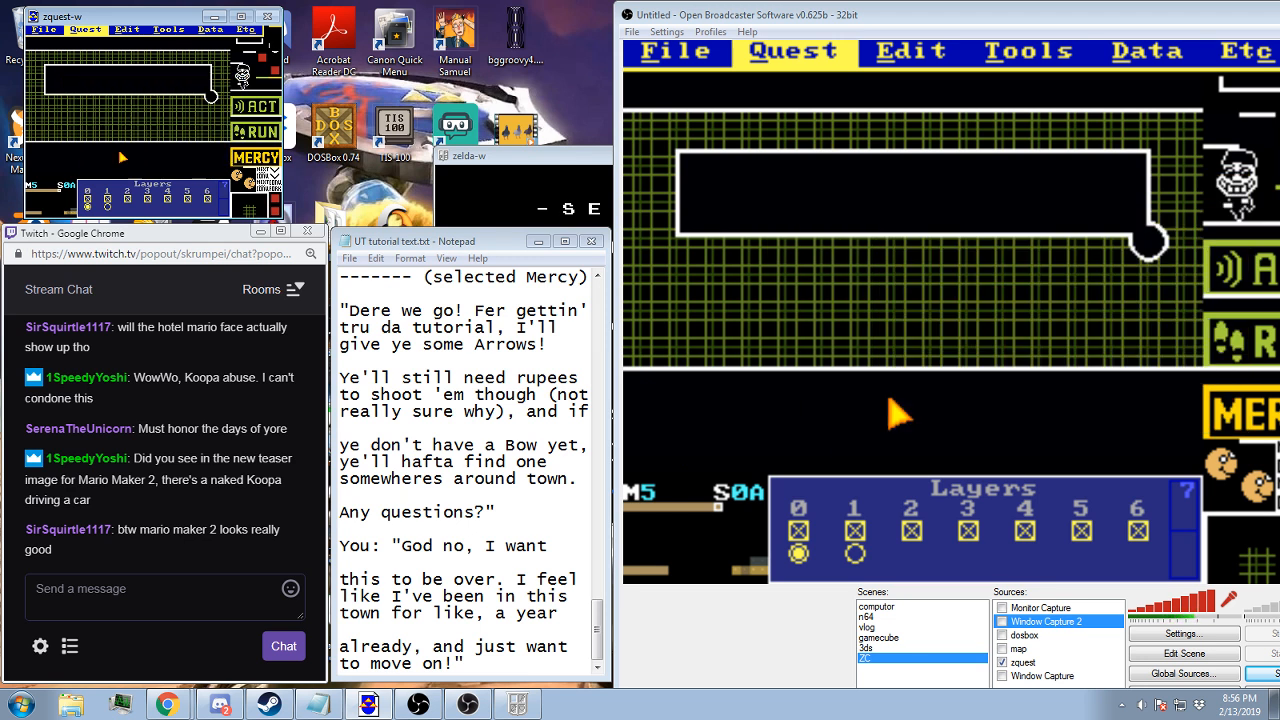
pyautogui.click(166, 161)
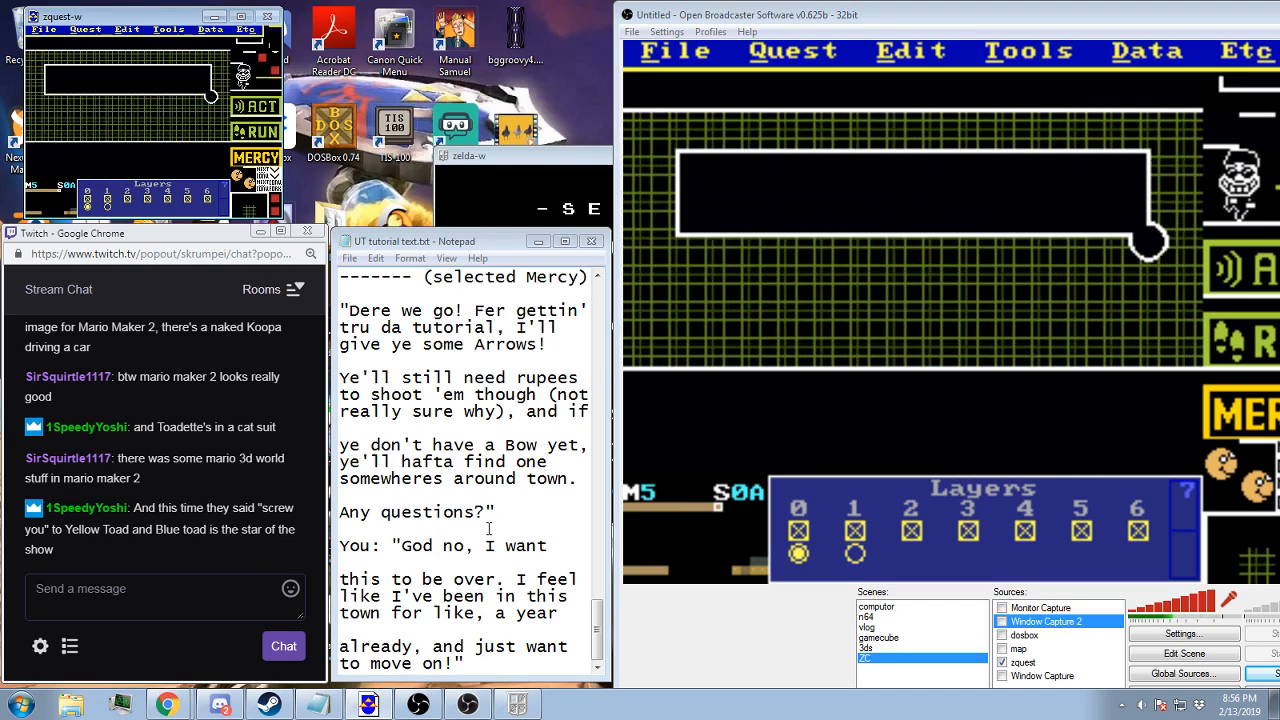
# Reopen the message strings and set the next string of "Ye'll still need rupees" to 159, "ye don't have a Bow yet,"
pyautogui.click(75, 30)
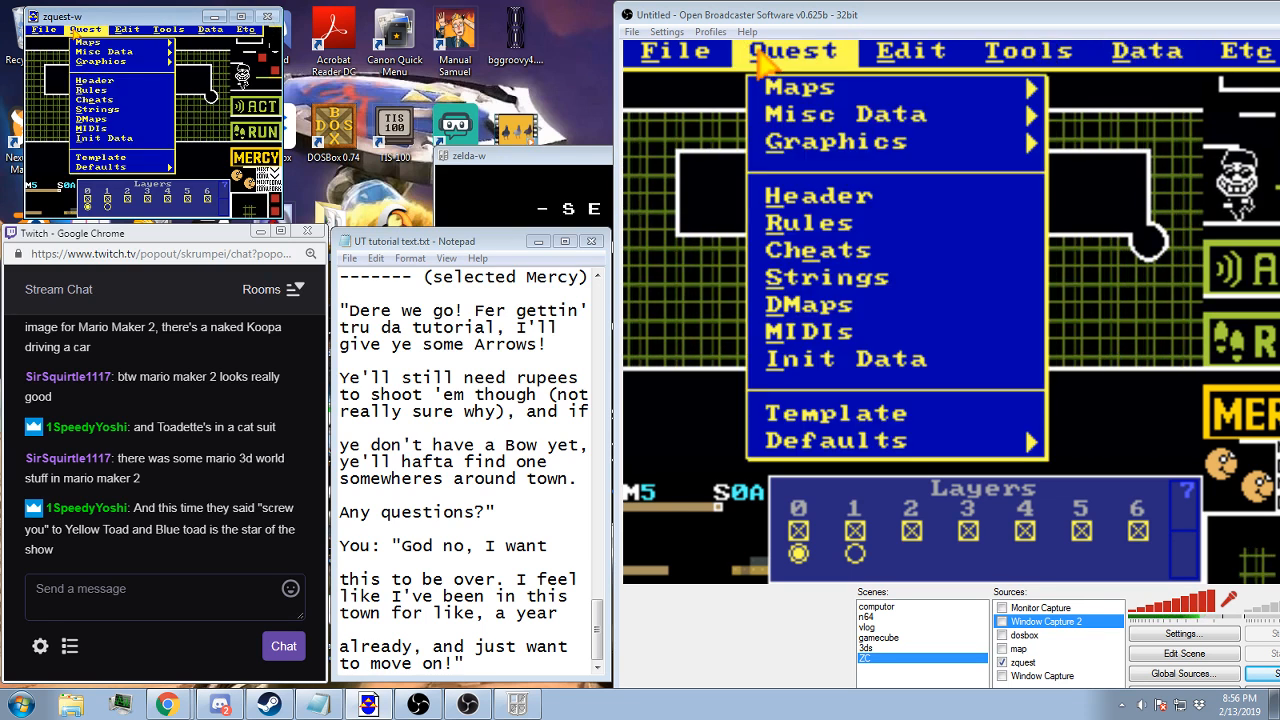
pyautogui.click(98, 109)
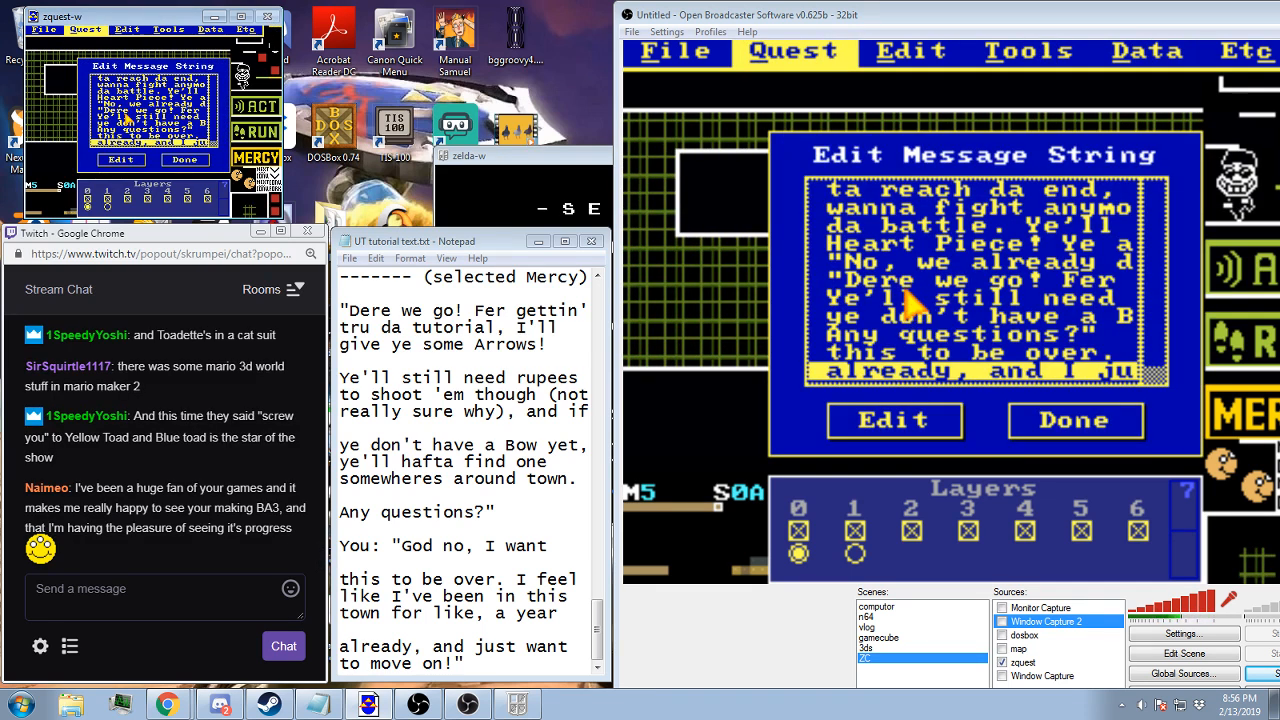
pyautogui.doubleClick(121, 114)
pyautogui.click(138, 150)
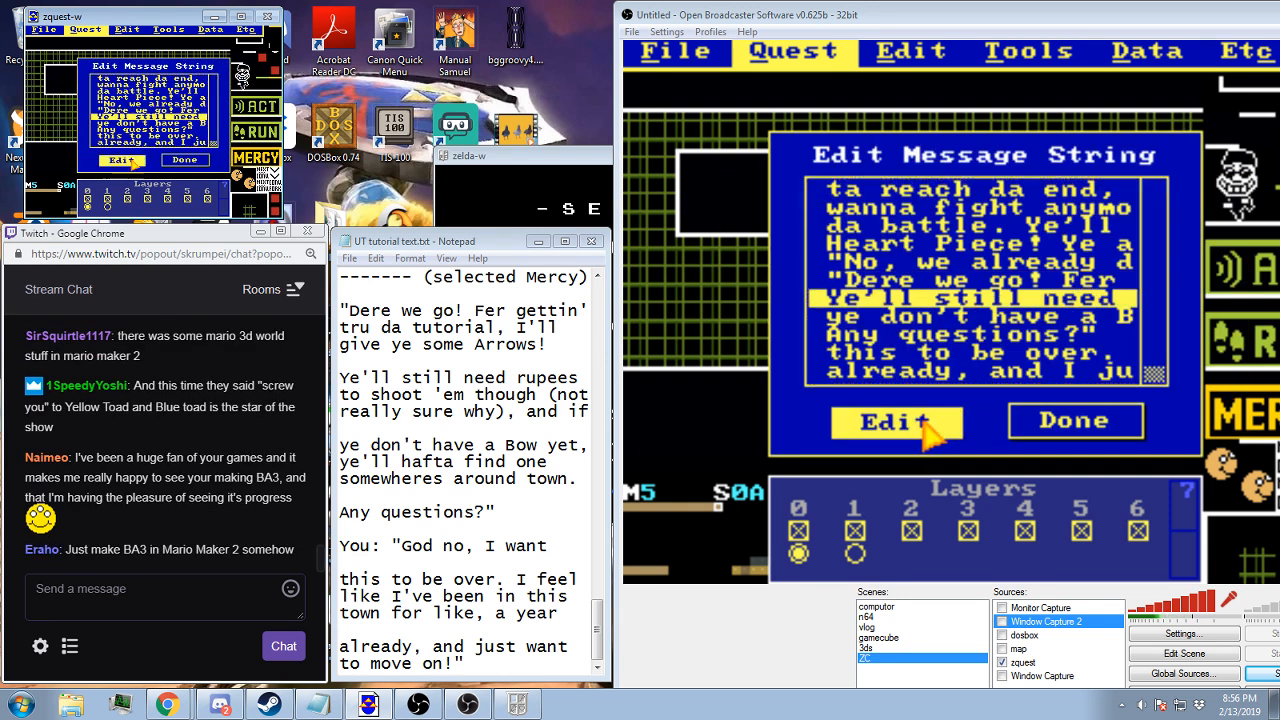
pyautogui.click(122, 159)
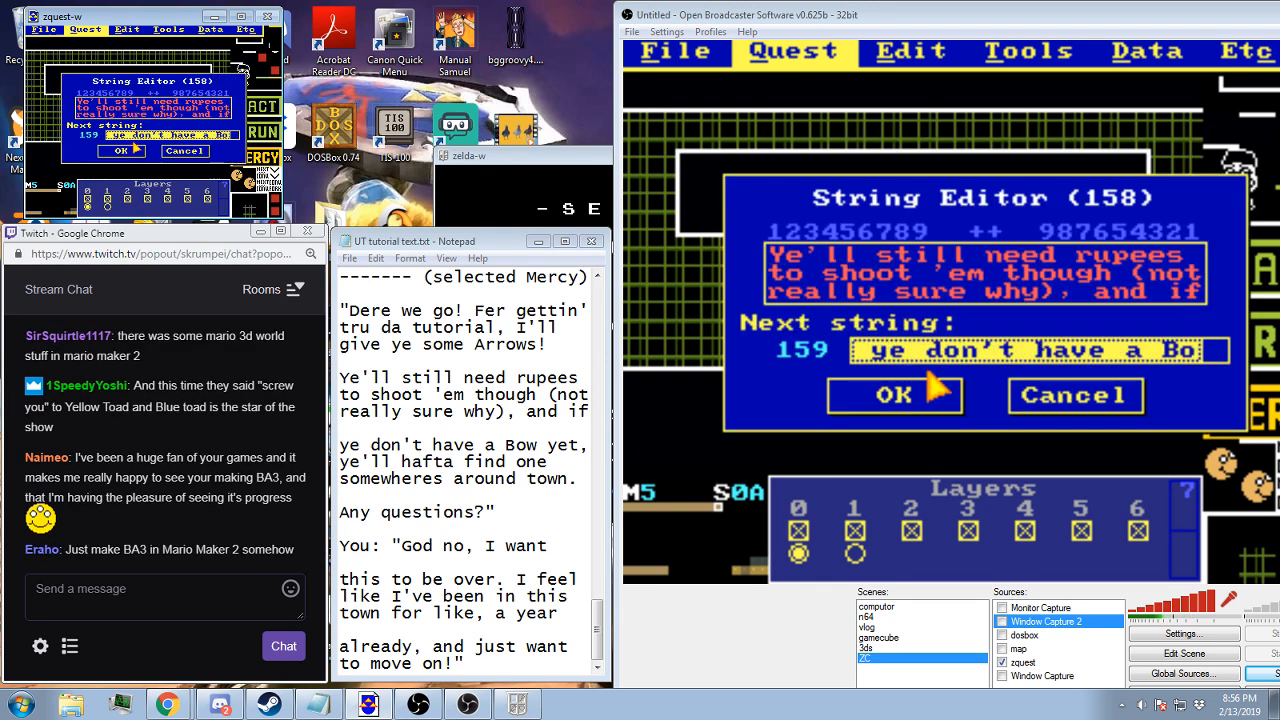
pyautogui.click(135, 155)
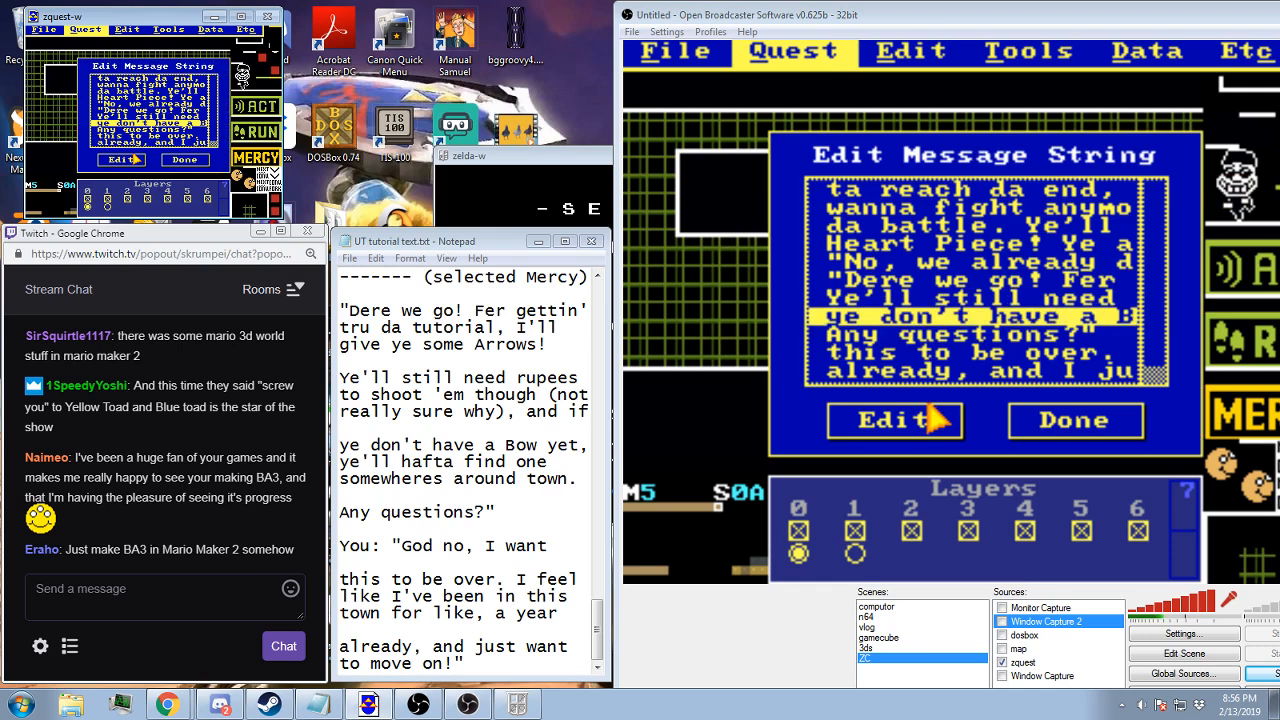
# Set the next string of "ye don't have a Bow yet," and link the "Any questions?" string to 161, "this to be over."
pyautogui.click(137, 160)
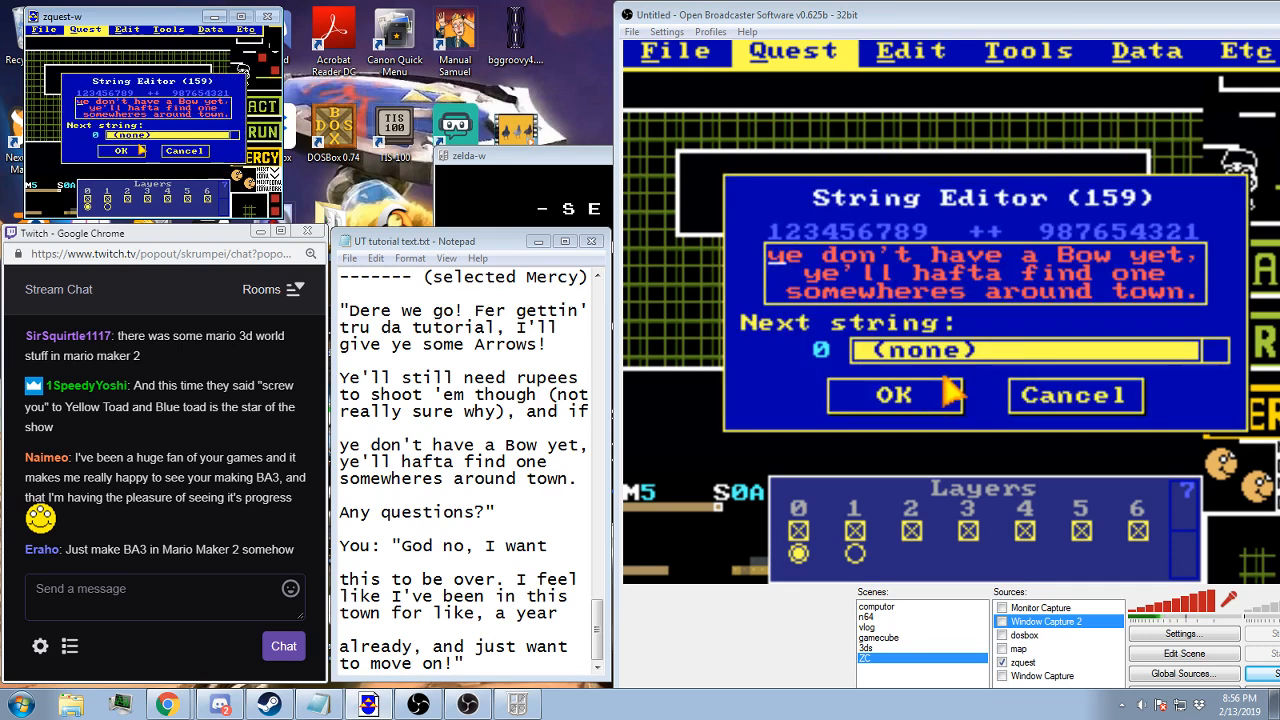
pyautogui.click(139, 152)
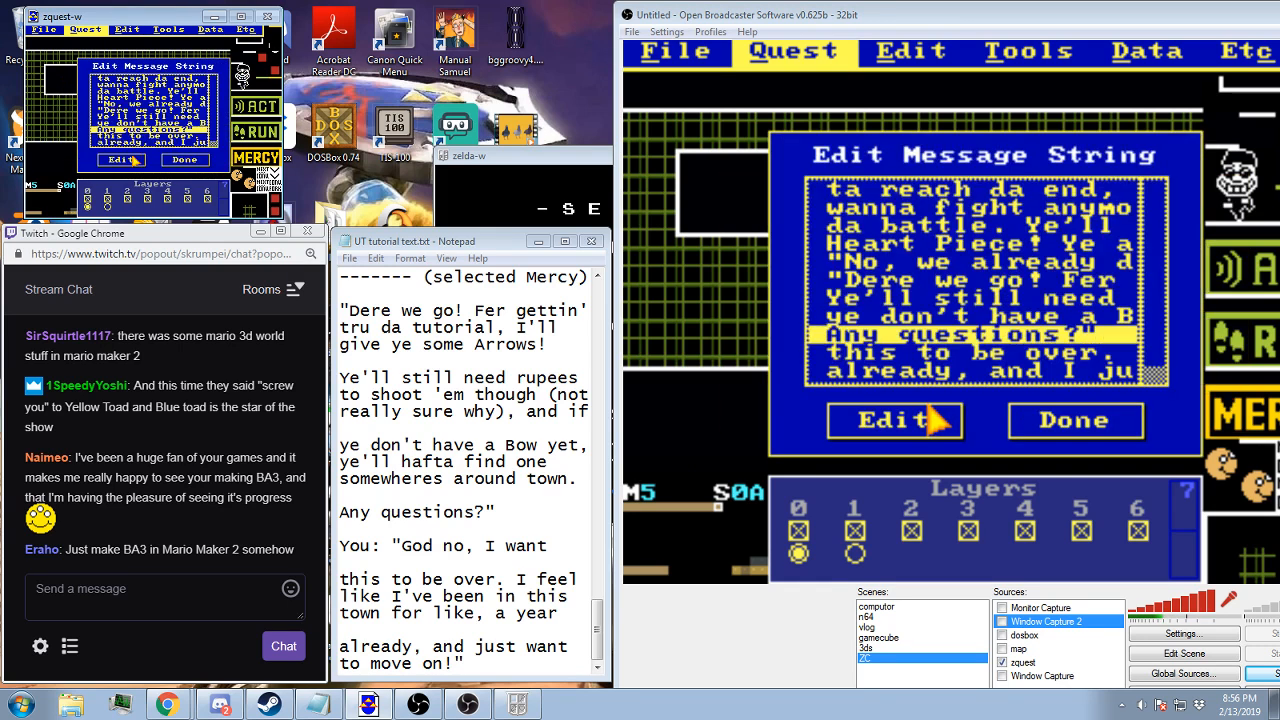
pyautogui.click(130, 161)
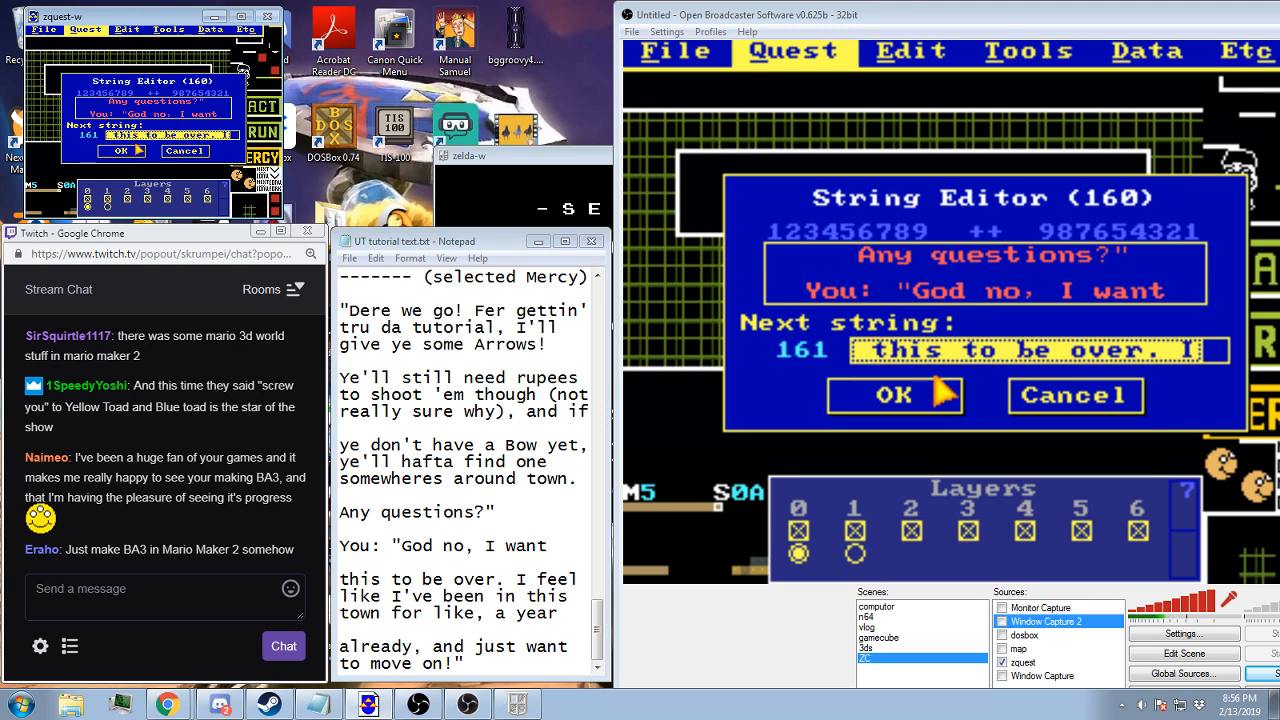
pyautogui.click(137, 150)
# Set the next string of "this to be over." to 162, close the string list, and save the quest as BA3.qst
pyautogui.doubleClick(133, 138)
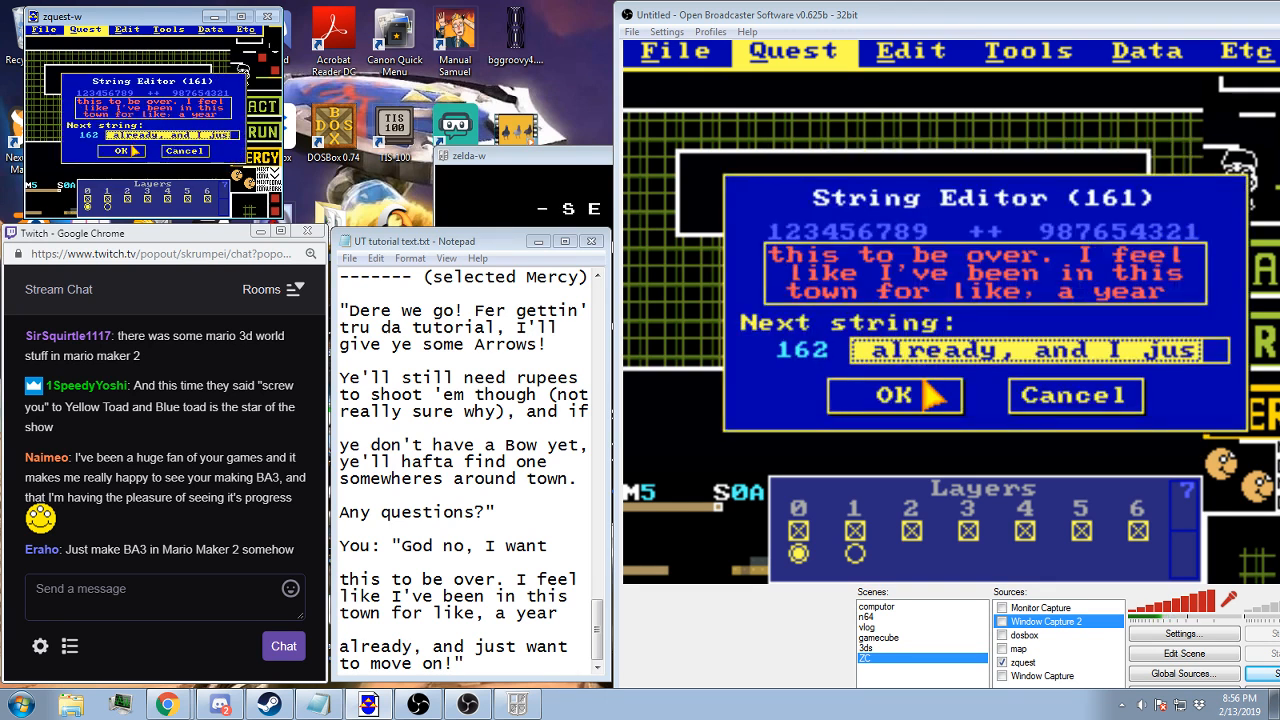
pyautogui.click(133, 149)
pyautogui.click(181, 160)
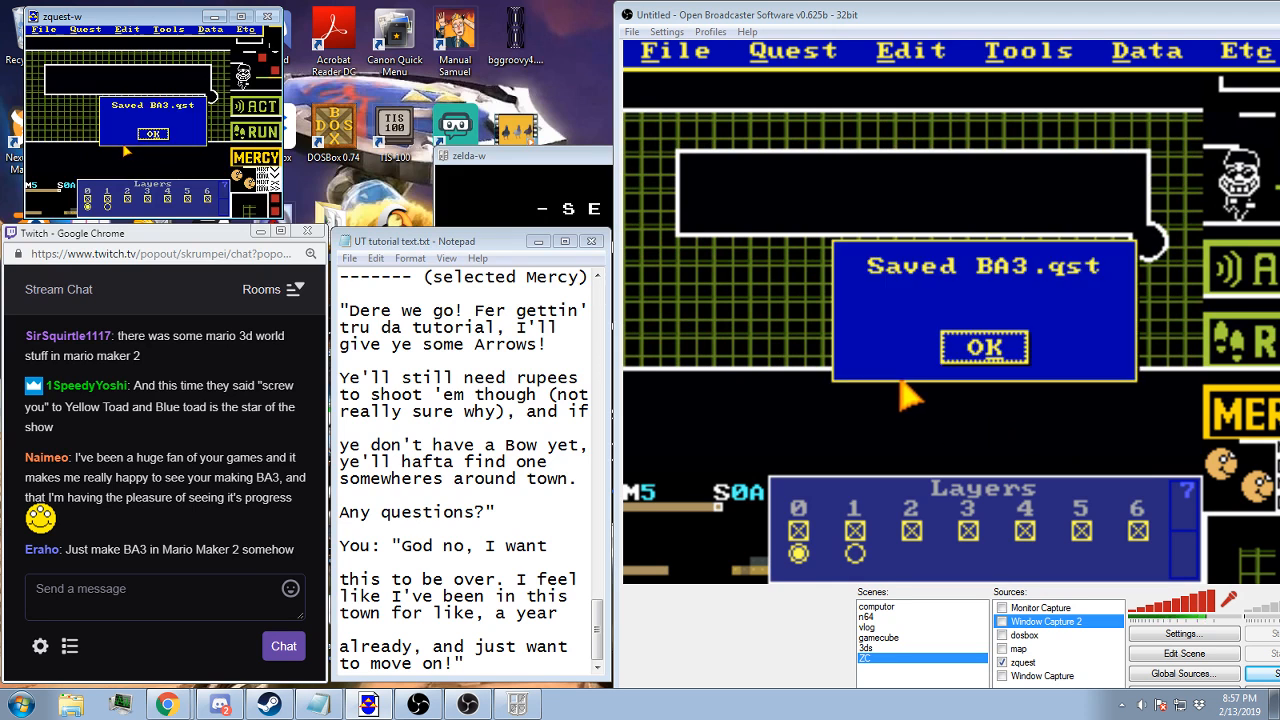
pyautogui.press('Return')
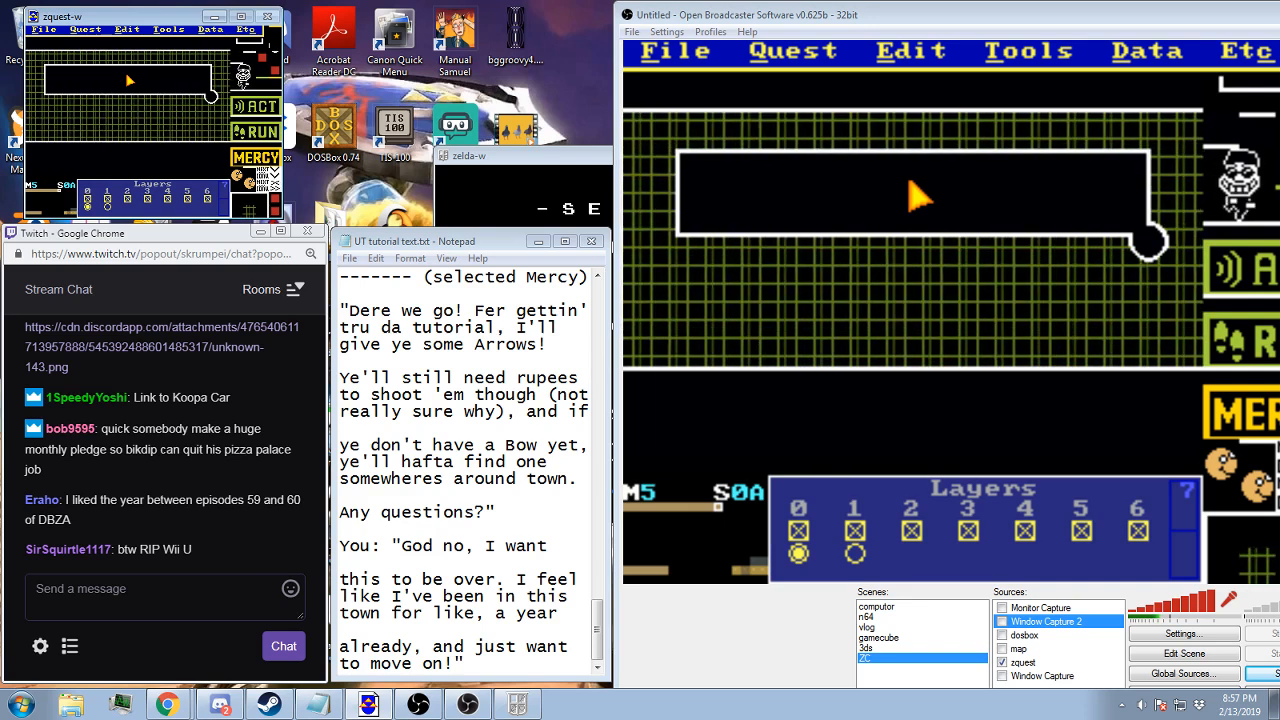
# Check screen 0A's warp, layer, item and flag information, including its side warp settings
pyautogui.scroll(5, 127, 76)
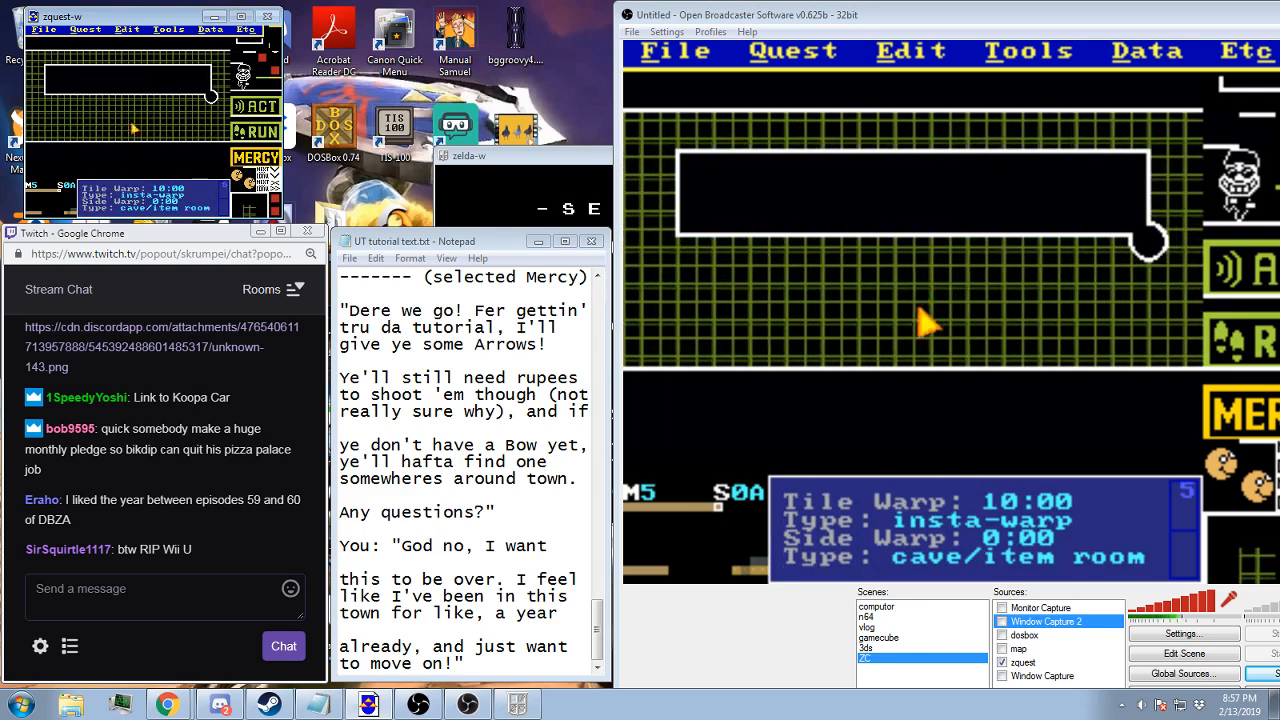
pyautogui.scroll(-5, 127, 76)
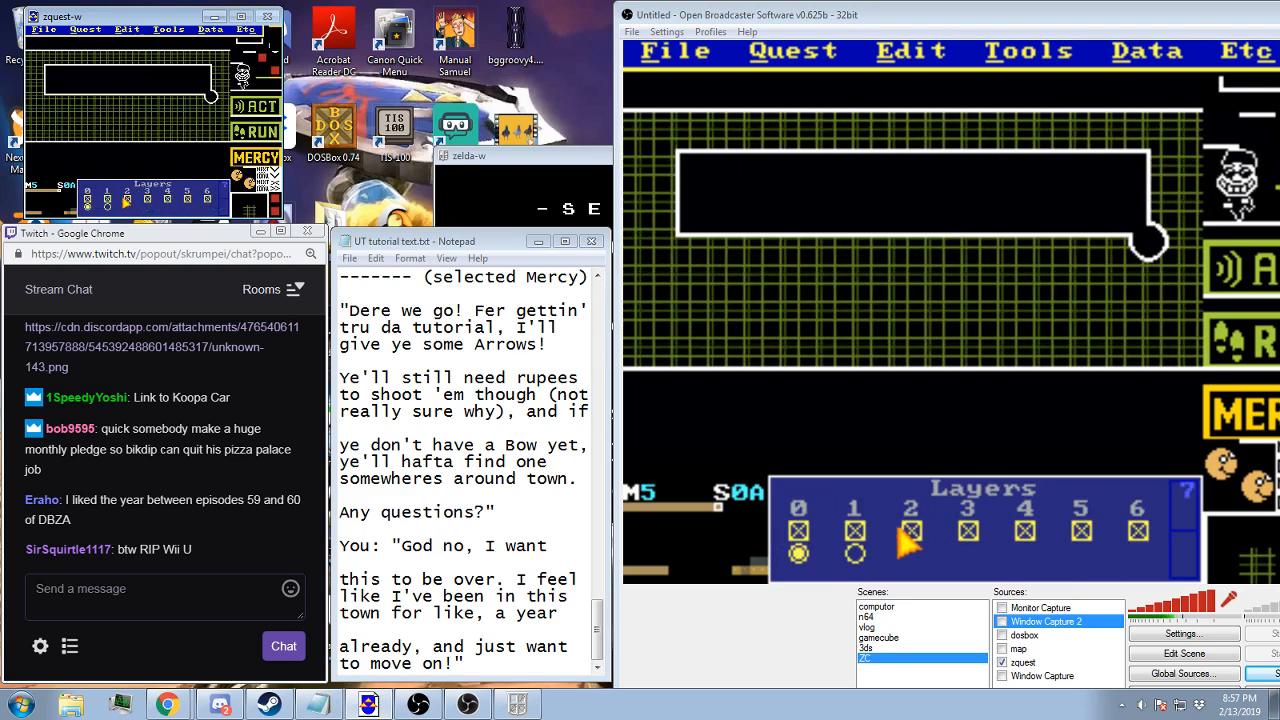
pyautogui.scroll(5, 110, 202)
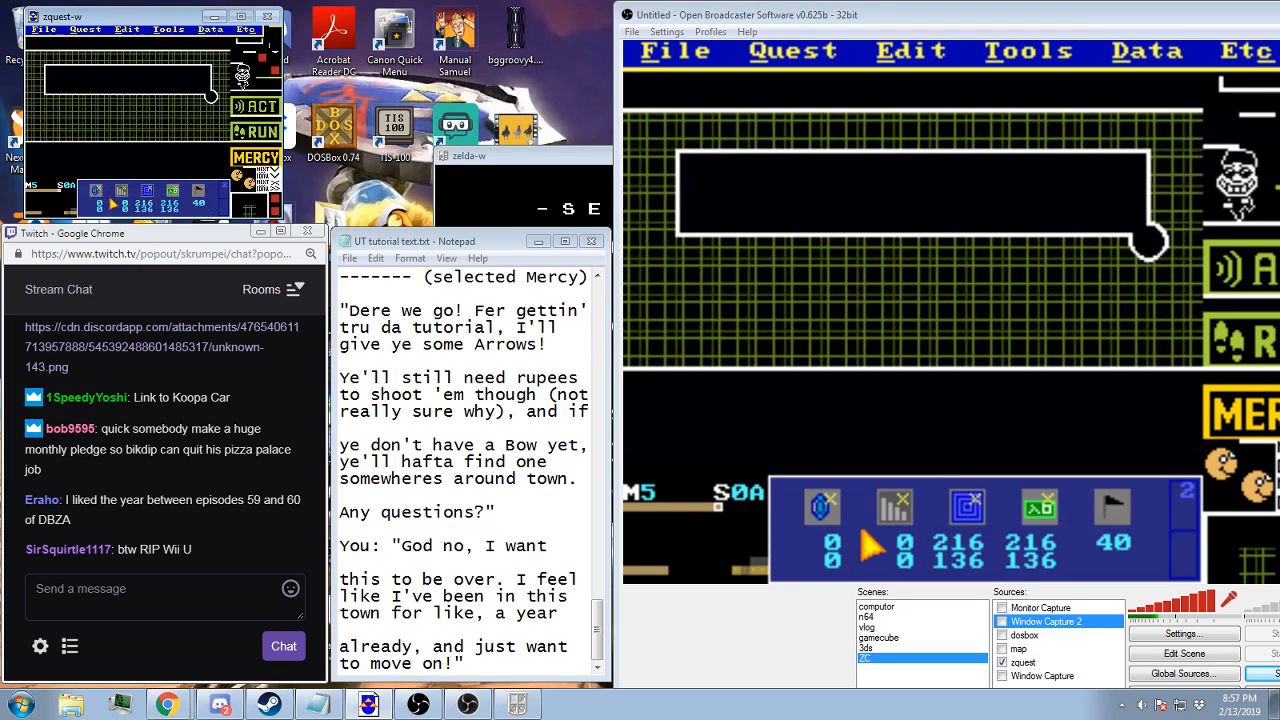
pyautogui.scroll(1, 112, 203)
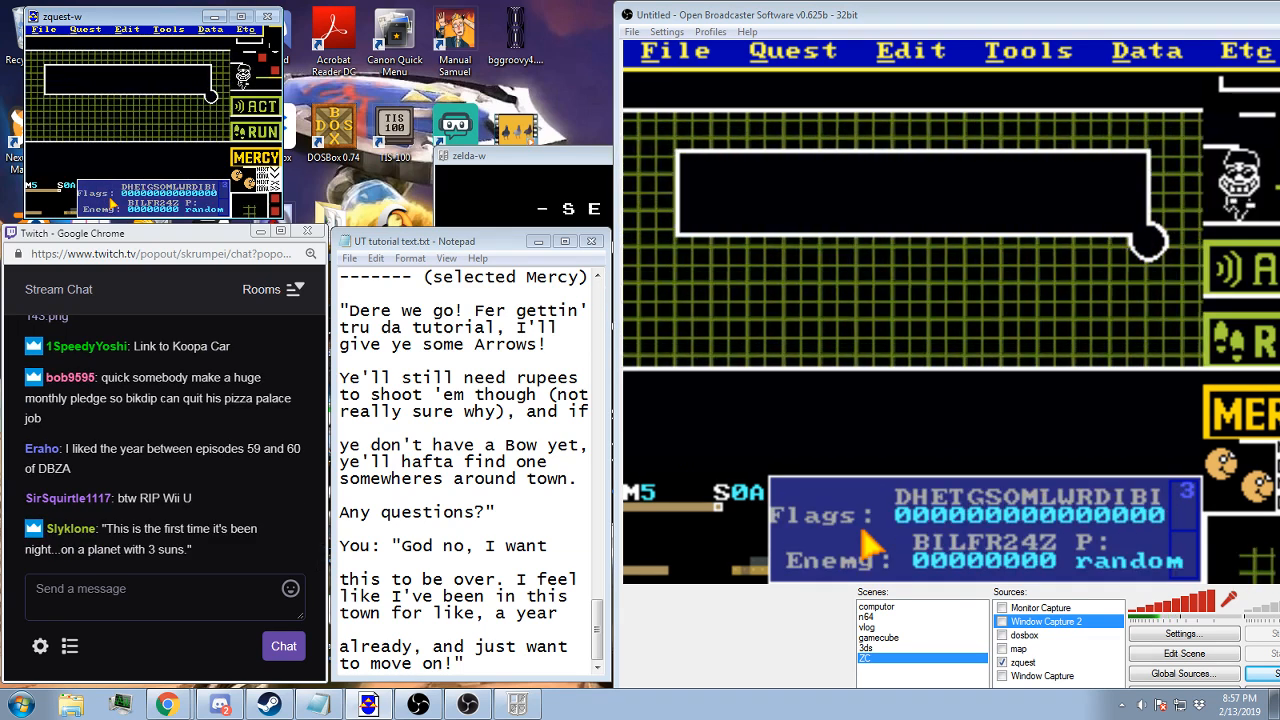
pyautogui.scroll(-2, 125, 185)
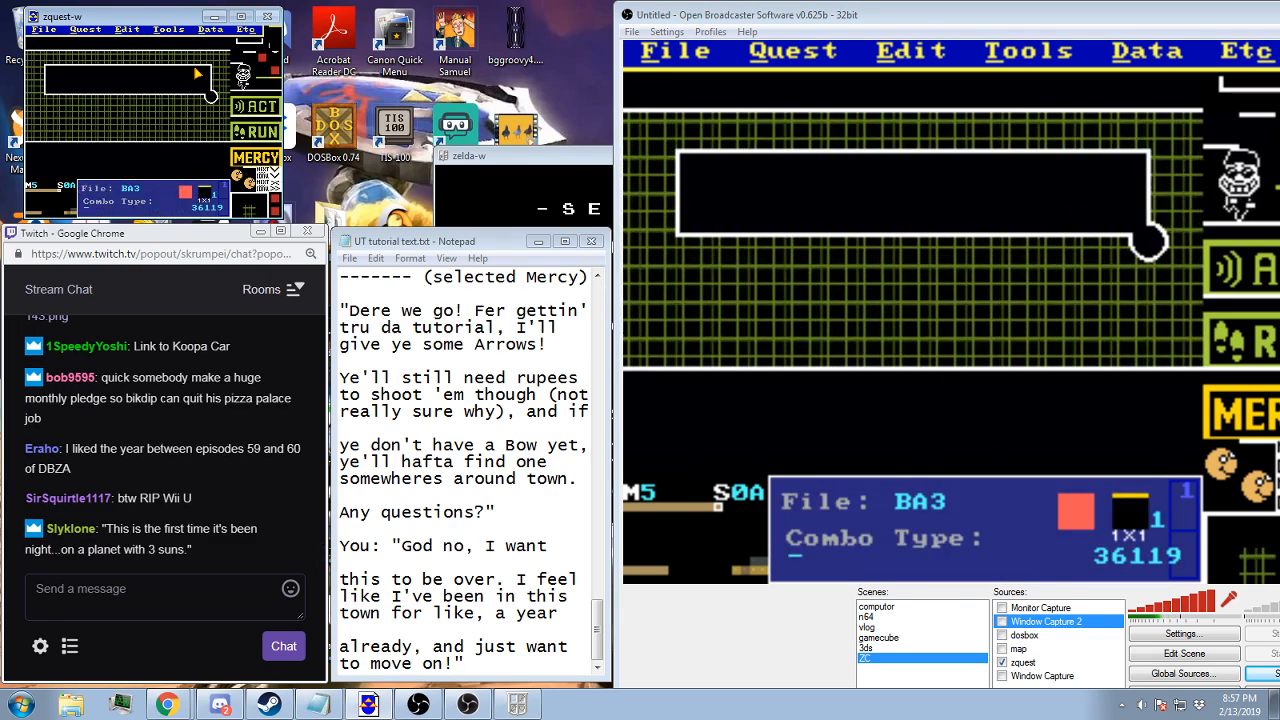
pyautogui.click(217, 29)
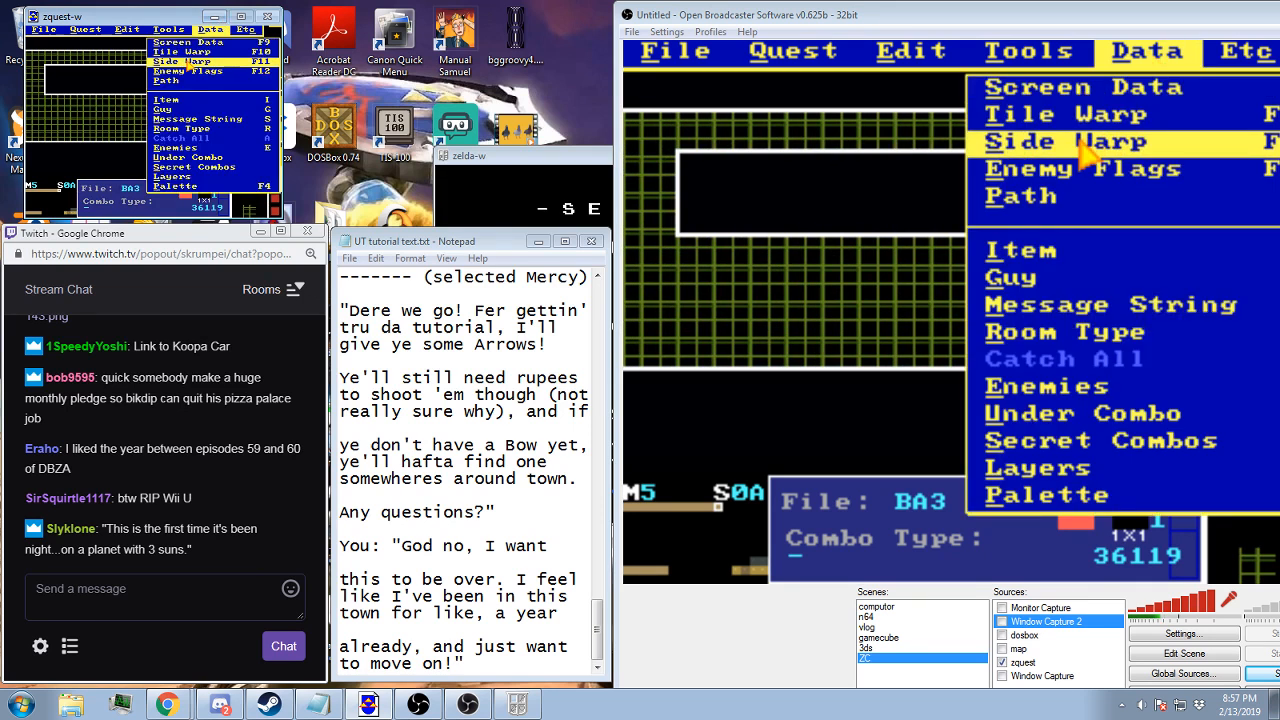
pyautogui.click(188, 62)
pyautogui.click(100, 168)
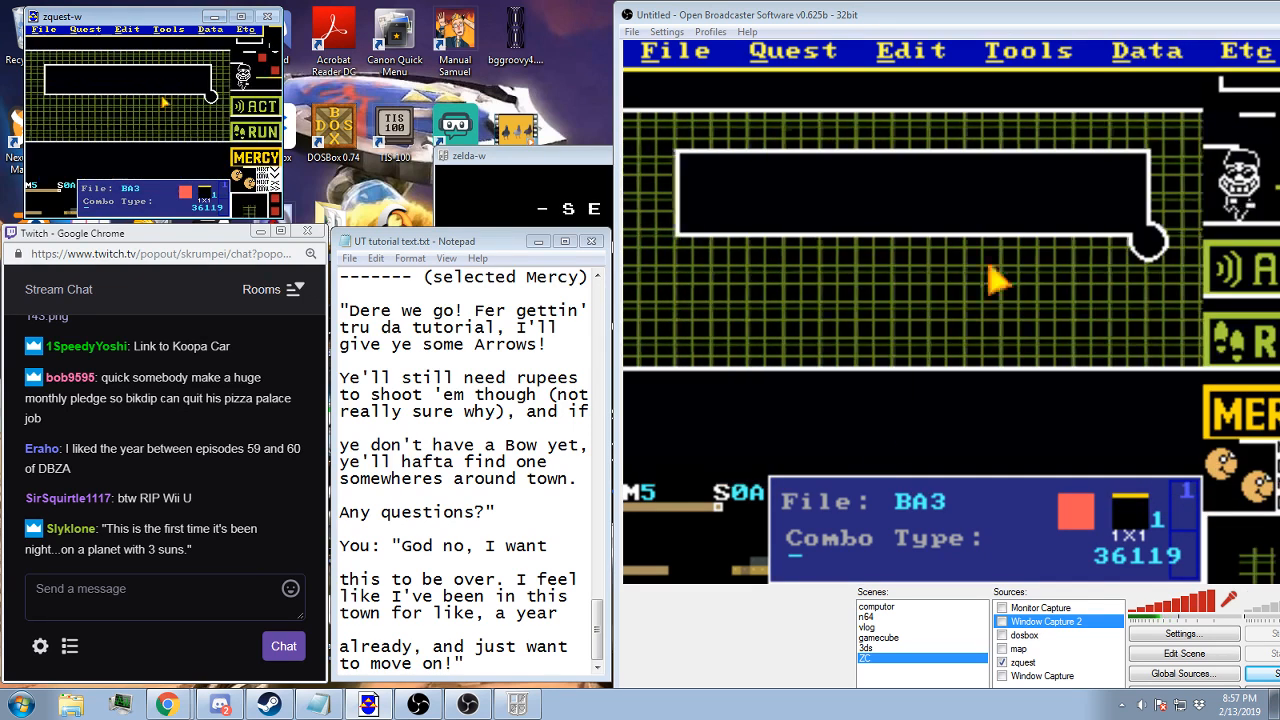
# Check screen 0A's tile warp destination on map 5, and jump back to village screen 11 on map 3
pyautogui.click(211, 29)
pyautogui.click(200, 53)
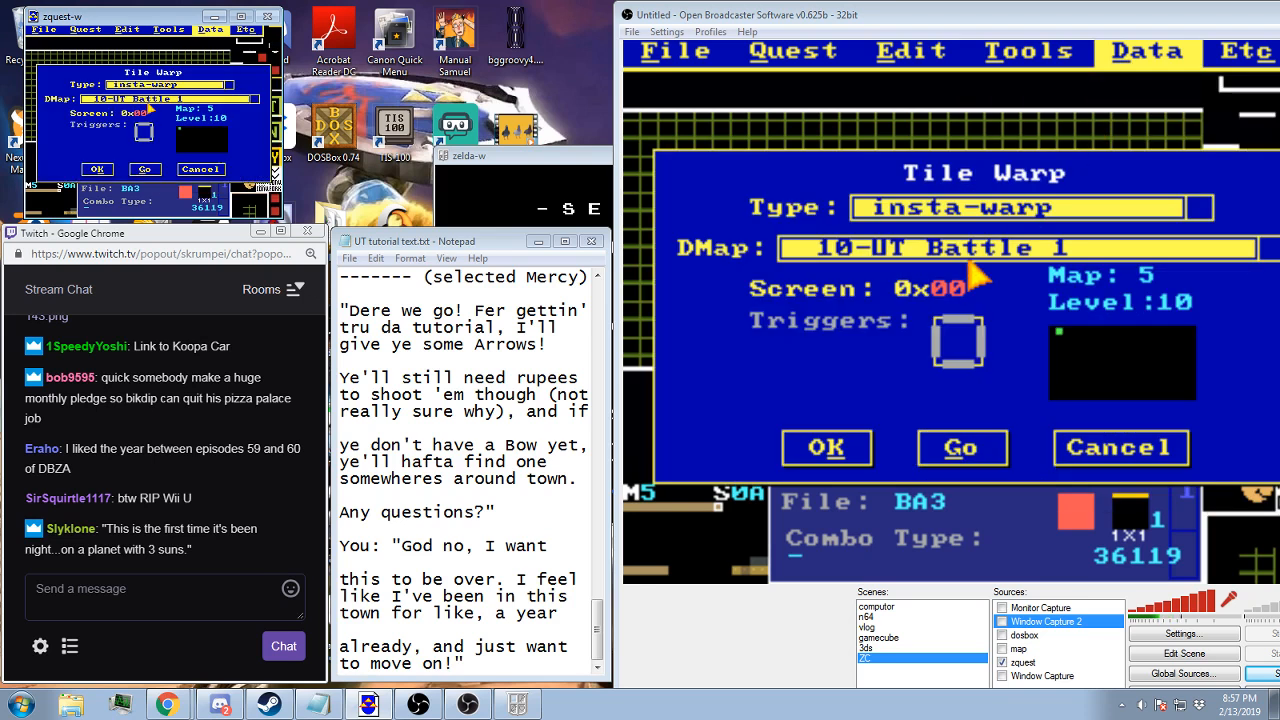
pyautogui.click(145, 168)
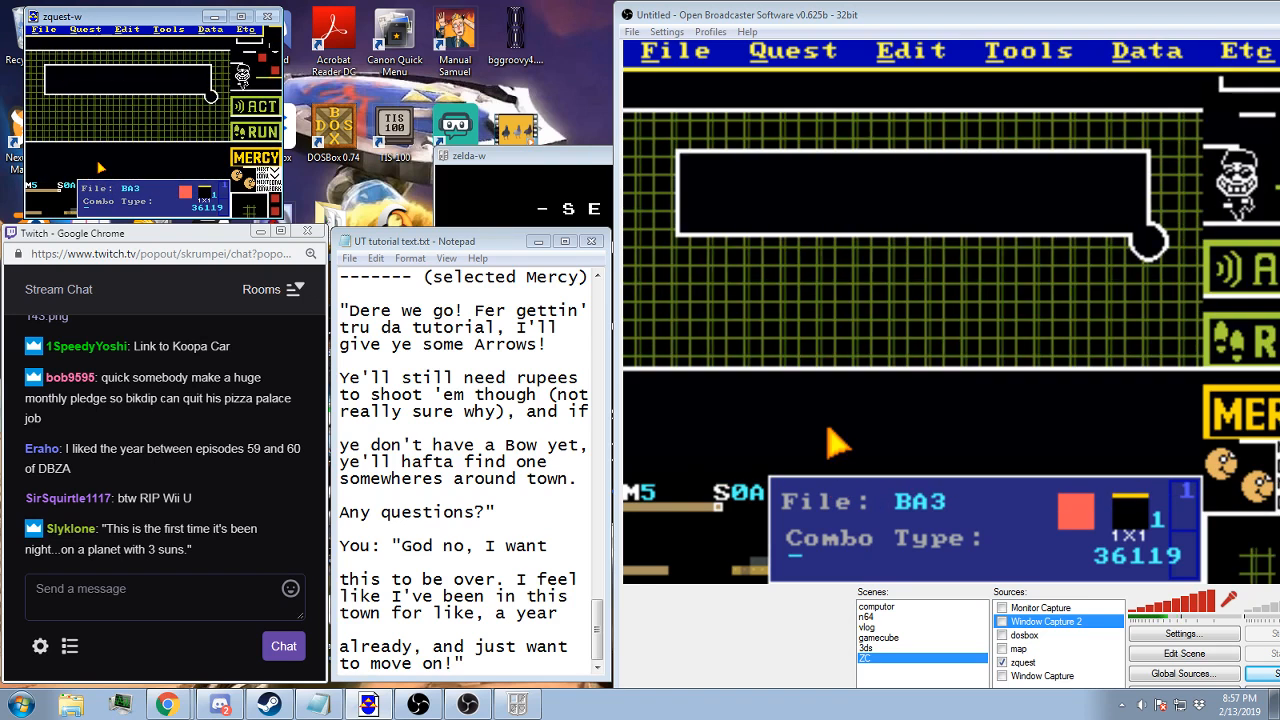
pyautogui.press('BackSpace')
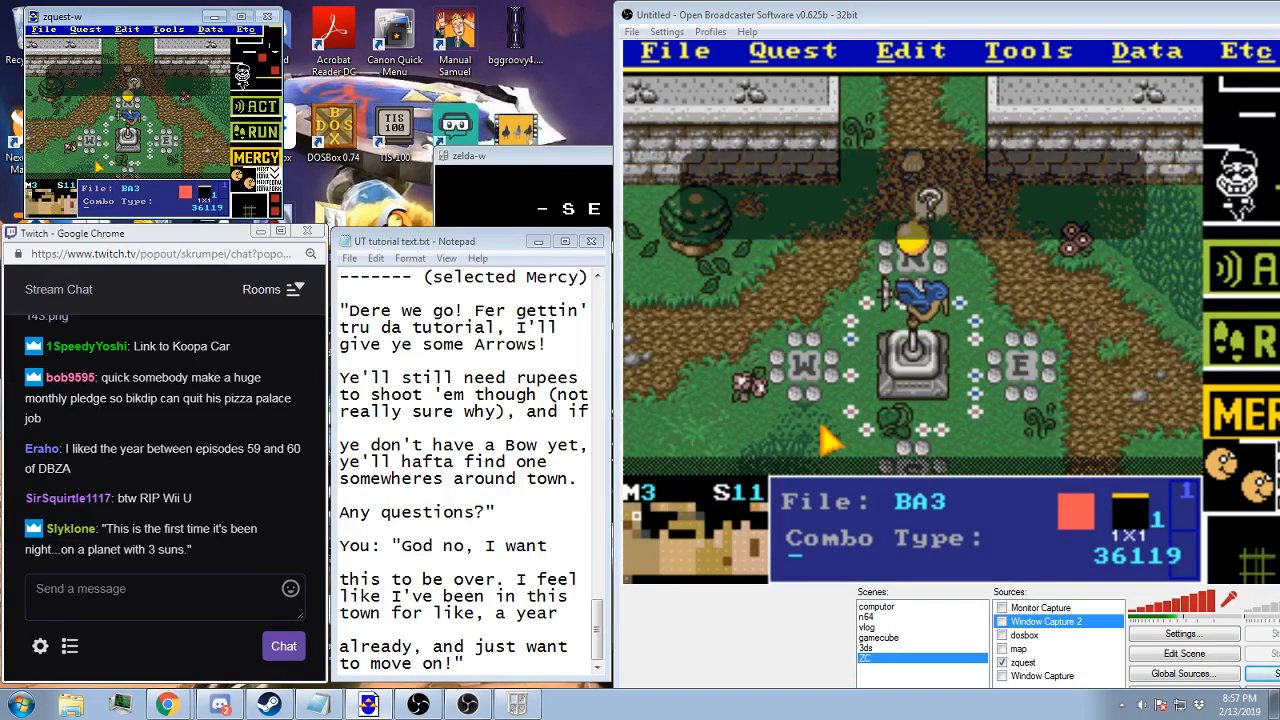
# Browse to village screen 45 on map 3 and examine its item, warp and flag positions
pyautogui.press('Up')
pyautogui.press('Down')
pyautogui.press('Right')
pyautogui.press('Right')
pyautogui.press('Right')
pyautogui.press('Right')
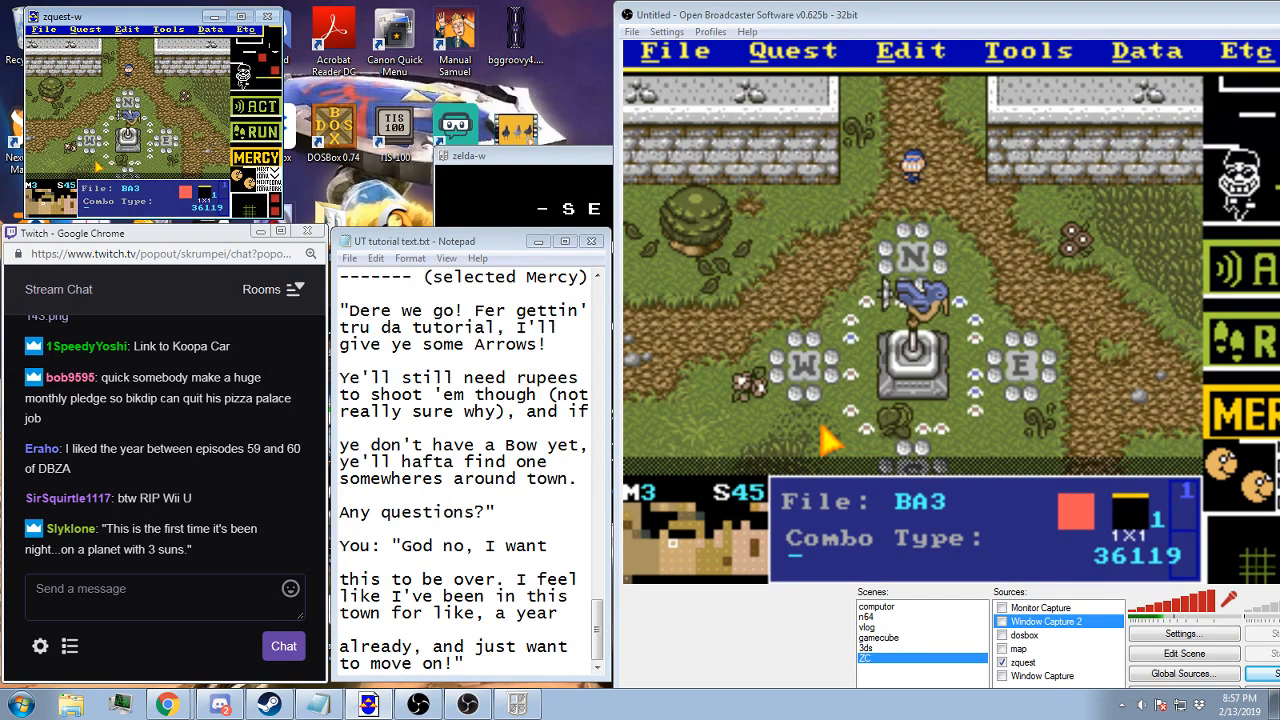
pyautogui.press('Tab')
pyautogui.press('Tab')
pyautogui.hotkey('shift', 'Tab')
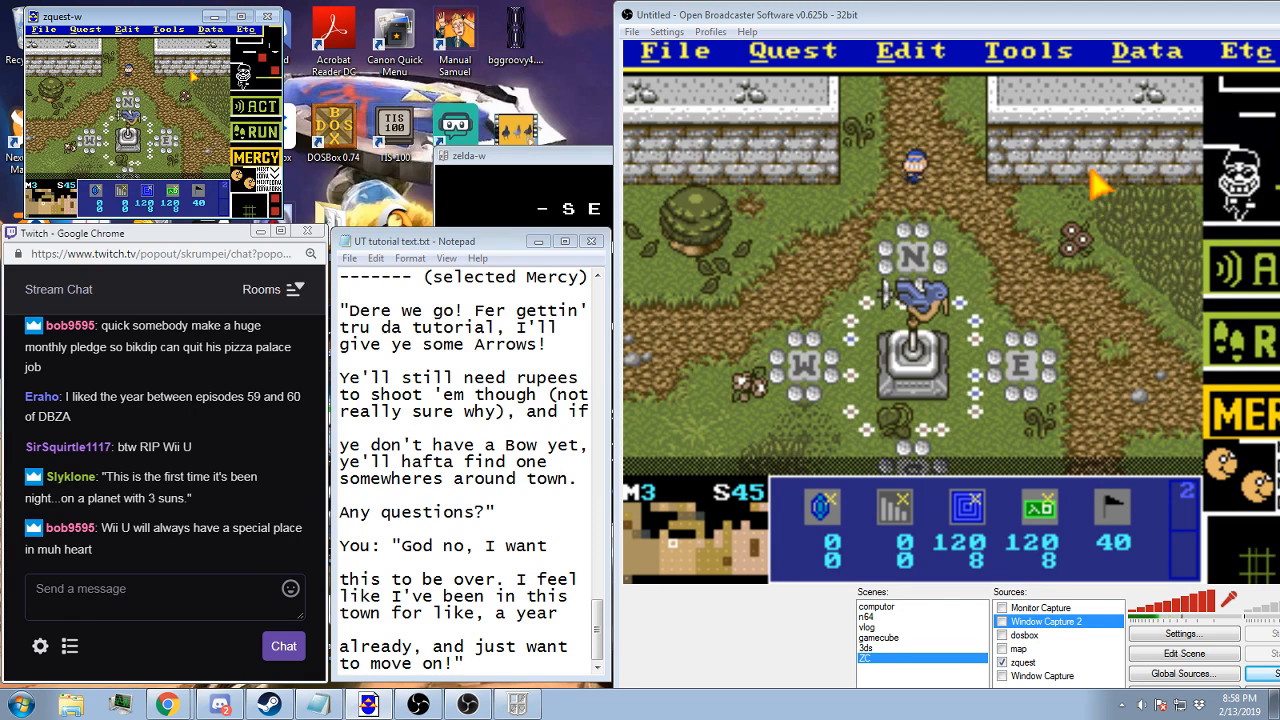
# Return to map 5 screen 0A, set its tile warp to i-warp w/wave FX into 8-Mibon Village B, screen 43, and save the quest
pyautogui.press('.')
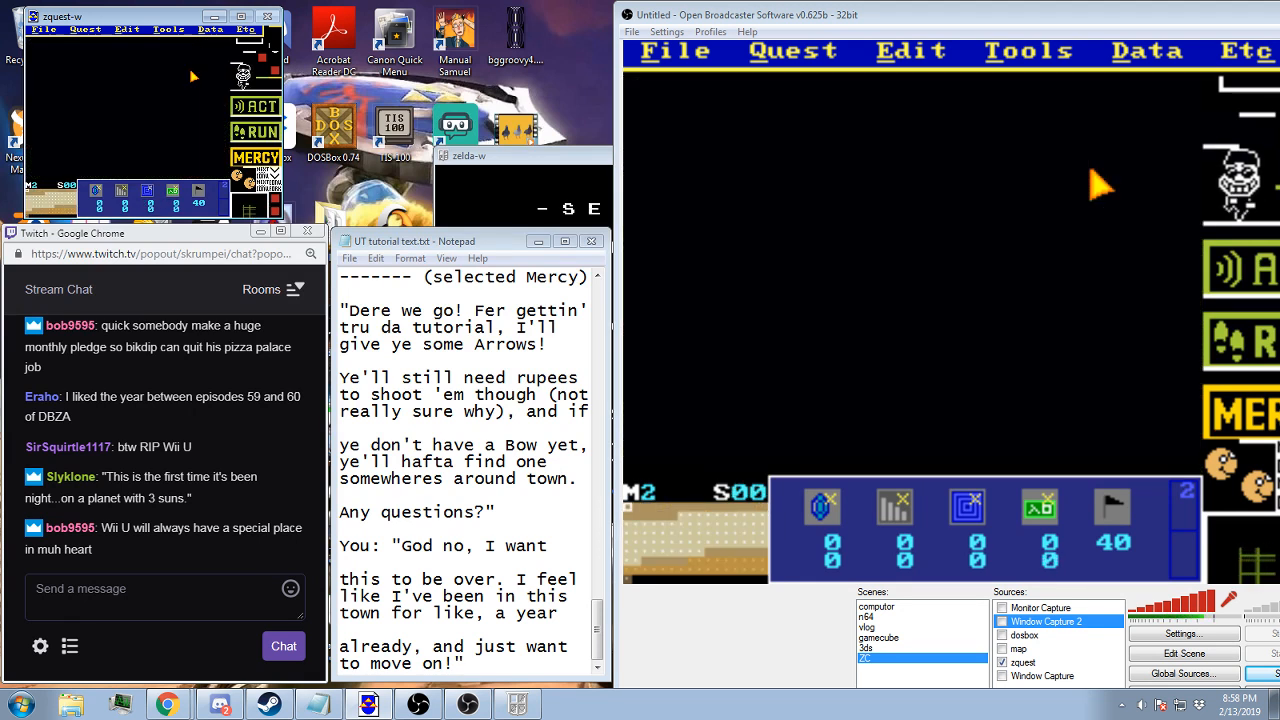
pyautogui.press('.')
pyautogui.click(205, 30)
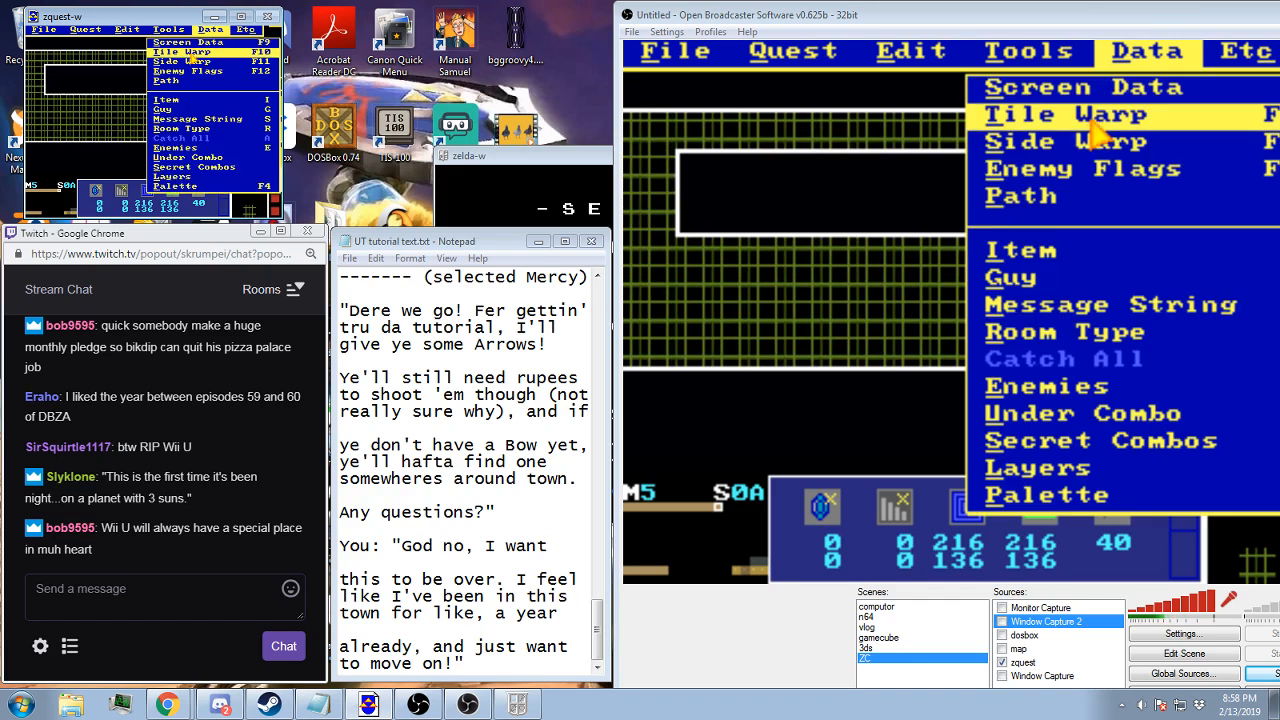
pyautogui.click(183, 53)
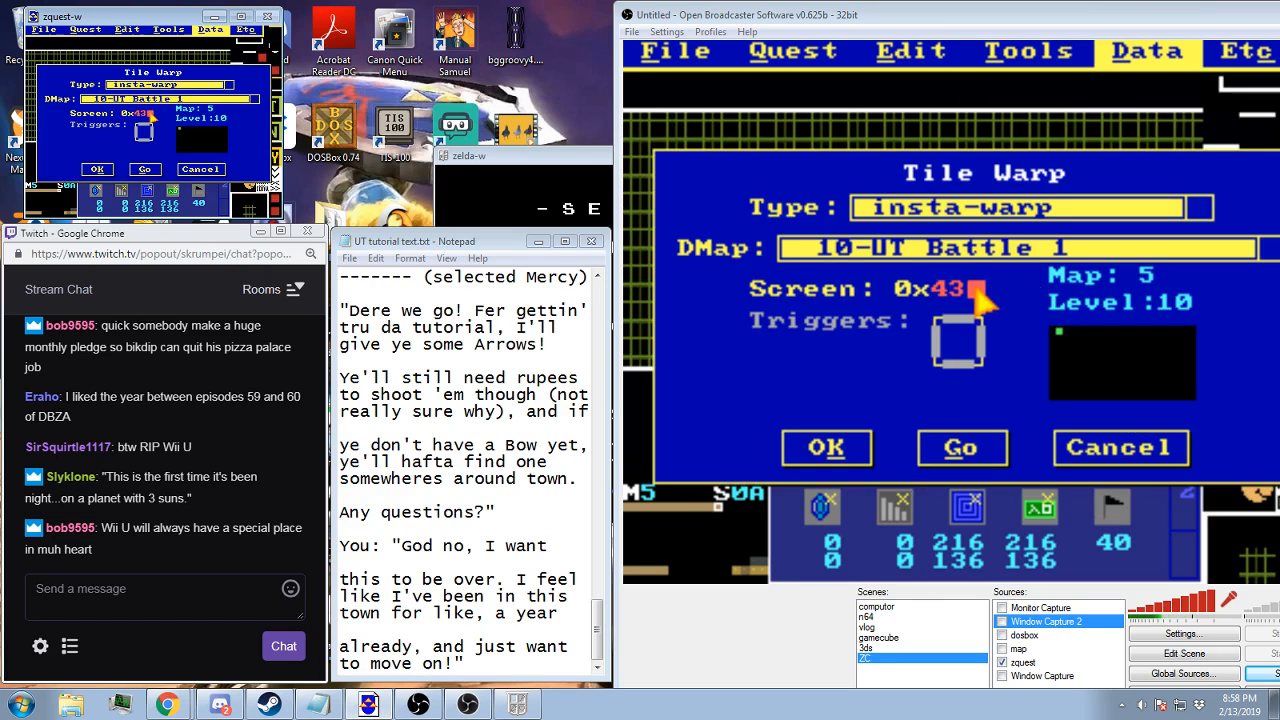
pyautogui.click(158, 100)
pyautogui.press('Up')
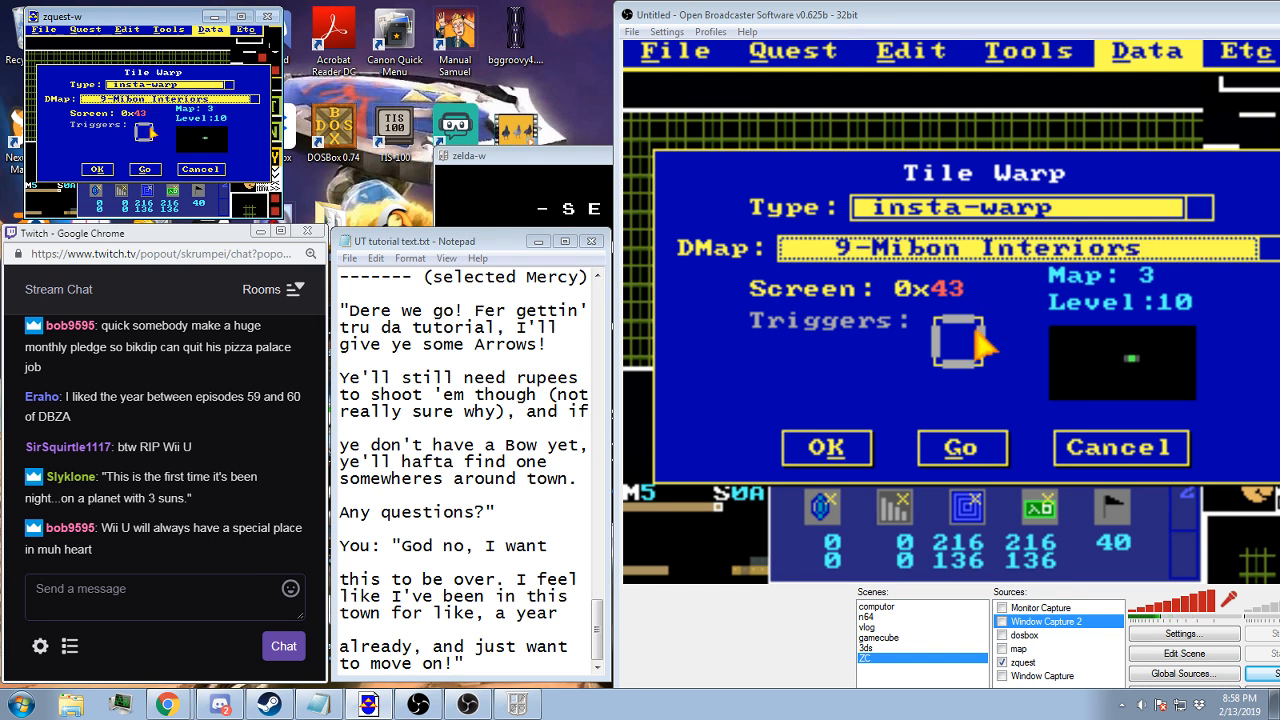
pyautogui.press('Up')
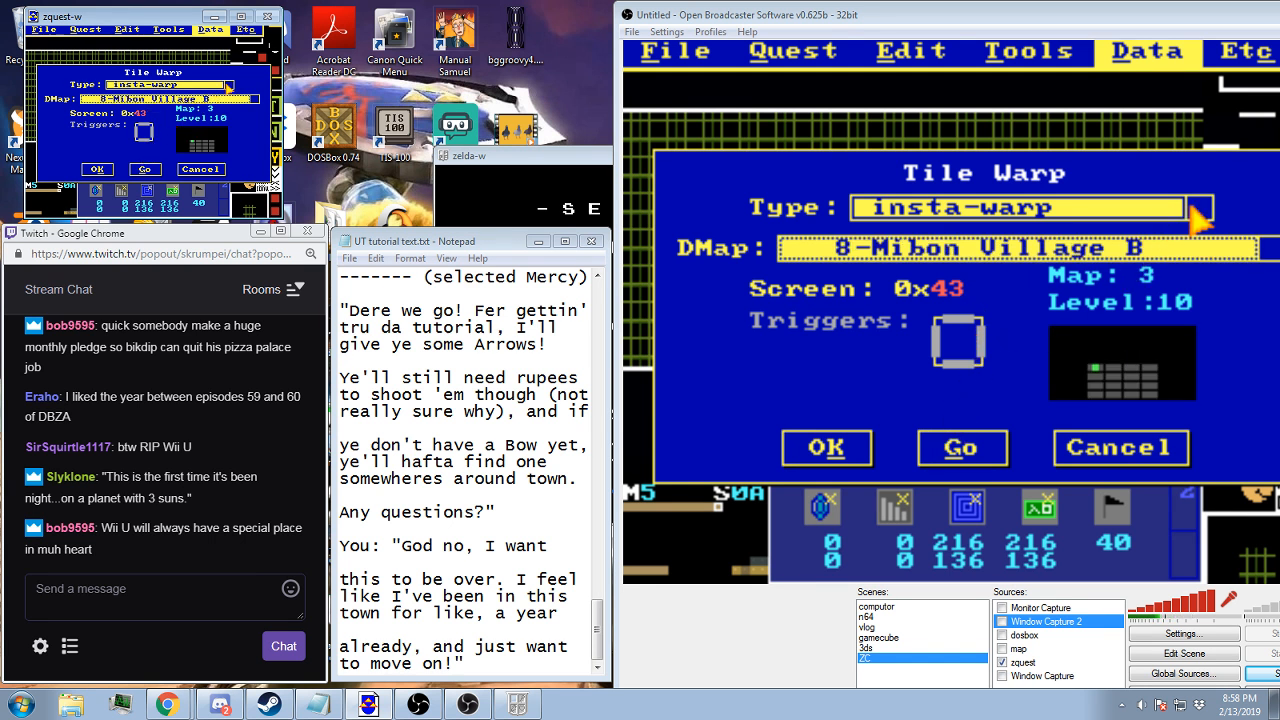
pyautogui.click(228, 88)
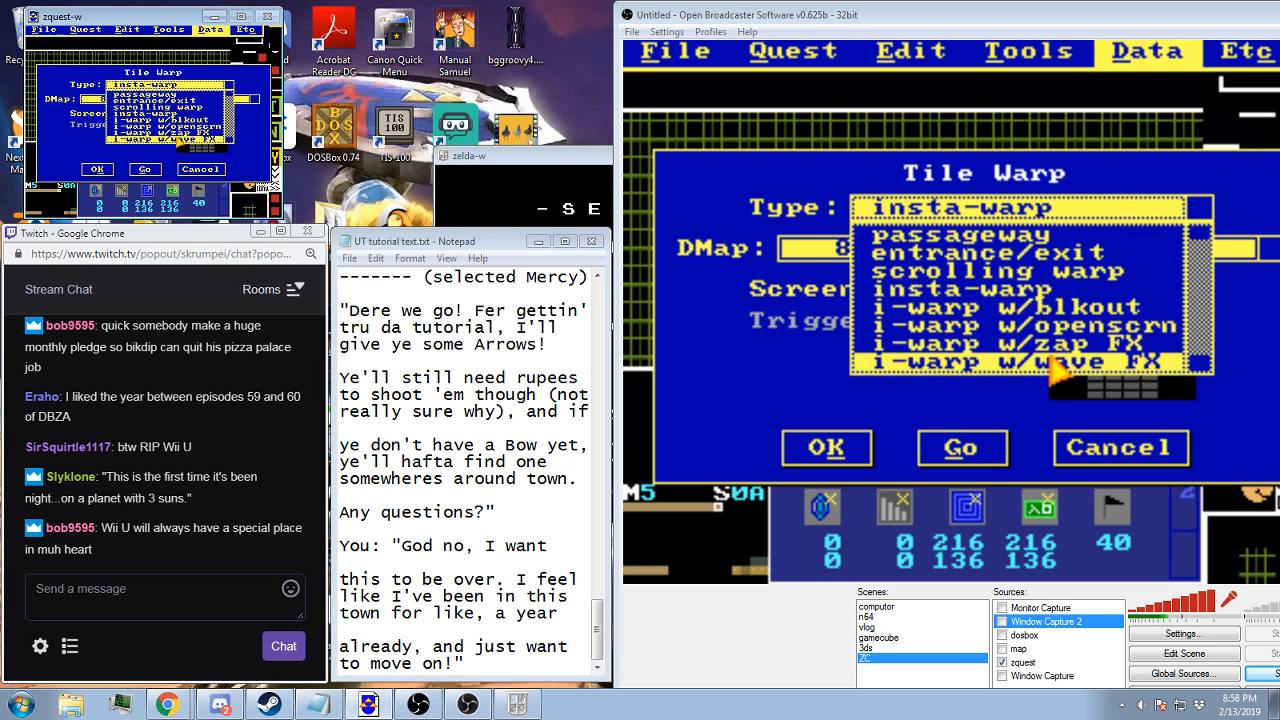
pyautogui.click(178, 141)
pyautogui.click(104, 170)
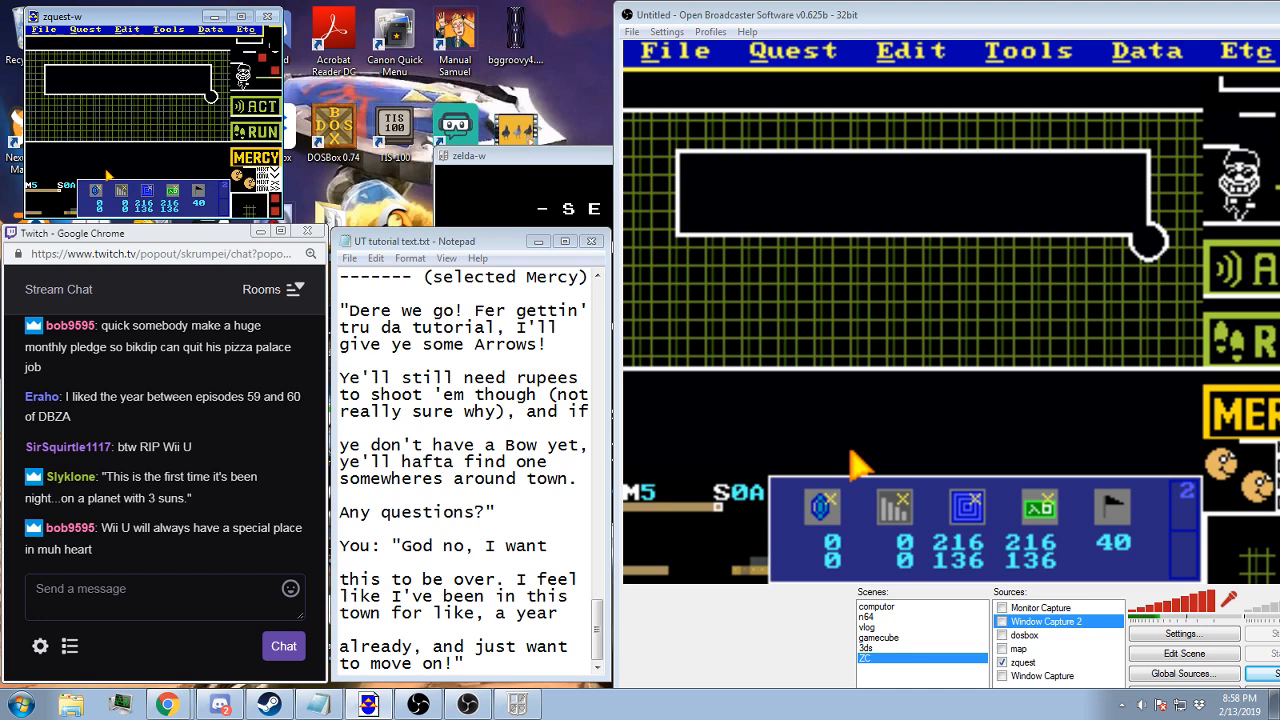
pyautogui.press('F2')
pyautogui.press('Return')
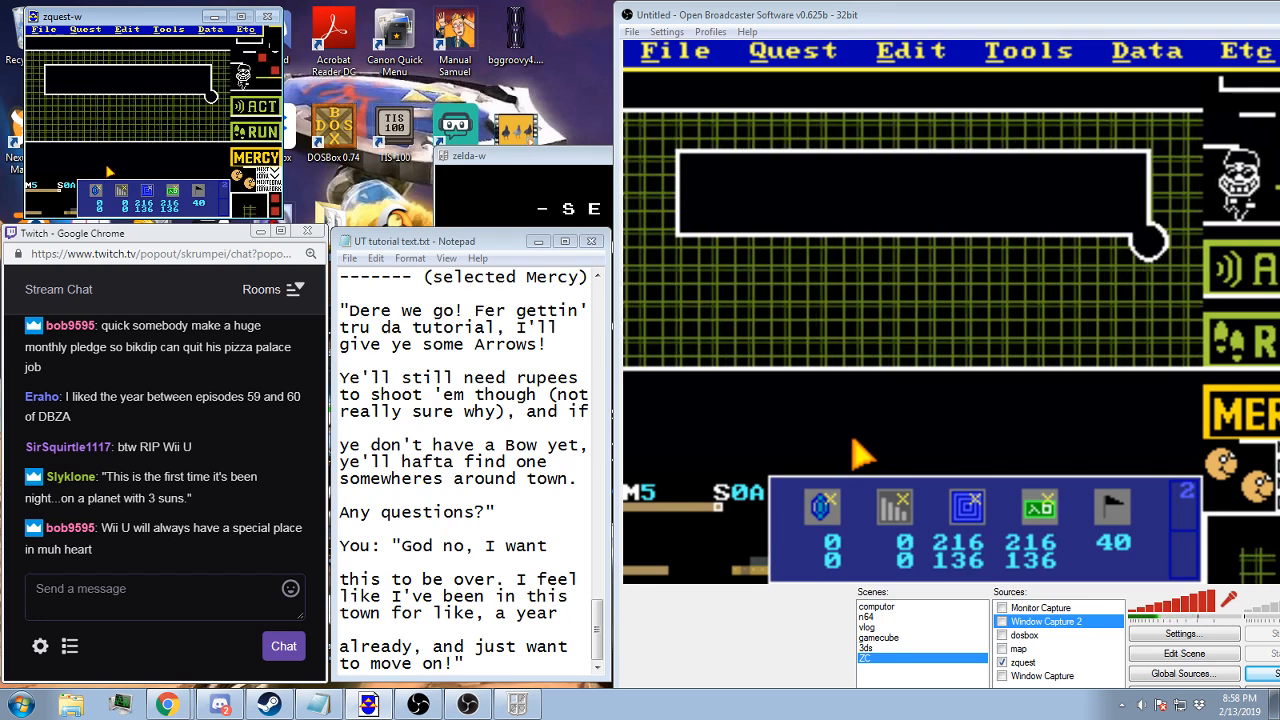
# Set layer 3 of screen 0A to map 5, screen 6F, and save the quest
pyautogui.click(210, 29)
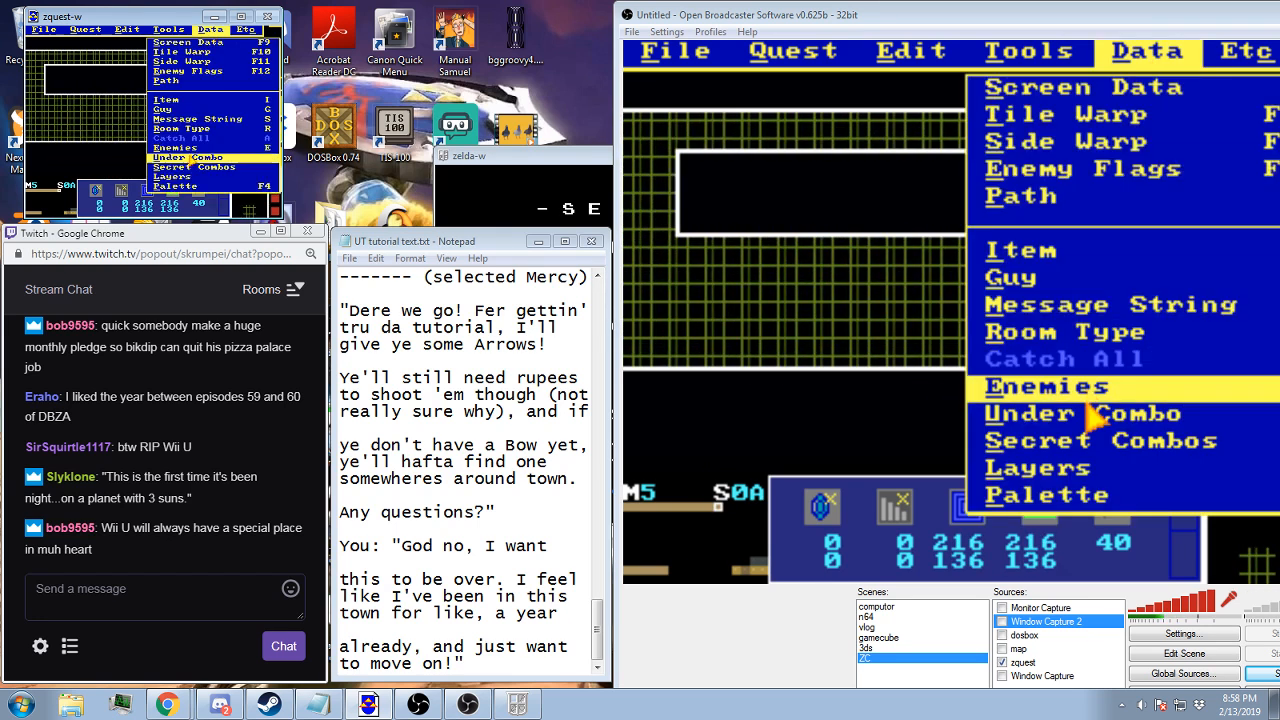
pyautogui.click(180, 168)
pyautogui.click(153, 97)
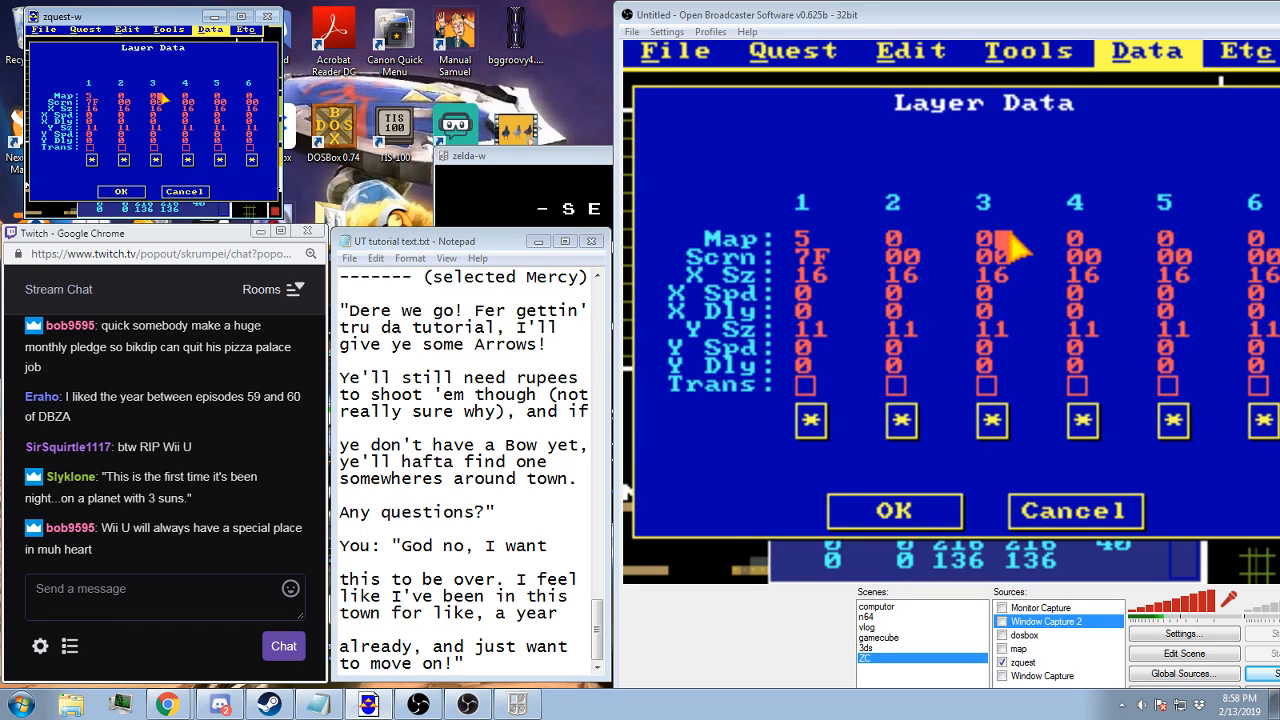
pyautogui.press('BackSpace')
pyautogui.write('5')
pyautogui.click(164, 102)
pyautogui.press('BackSpace')
pyautogui.press('BackSpace')
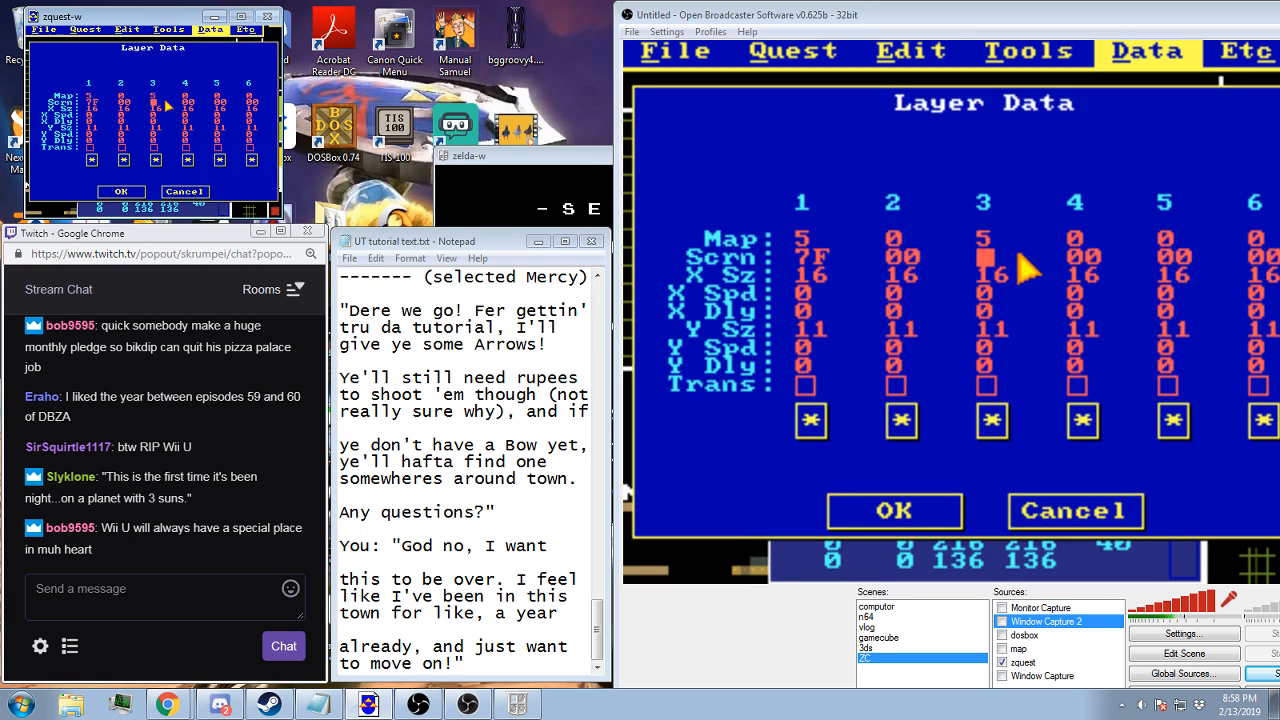
pyautogui.write('6F')
pyautogui.click(122, 190)
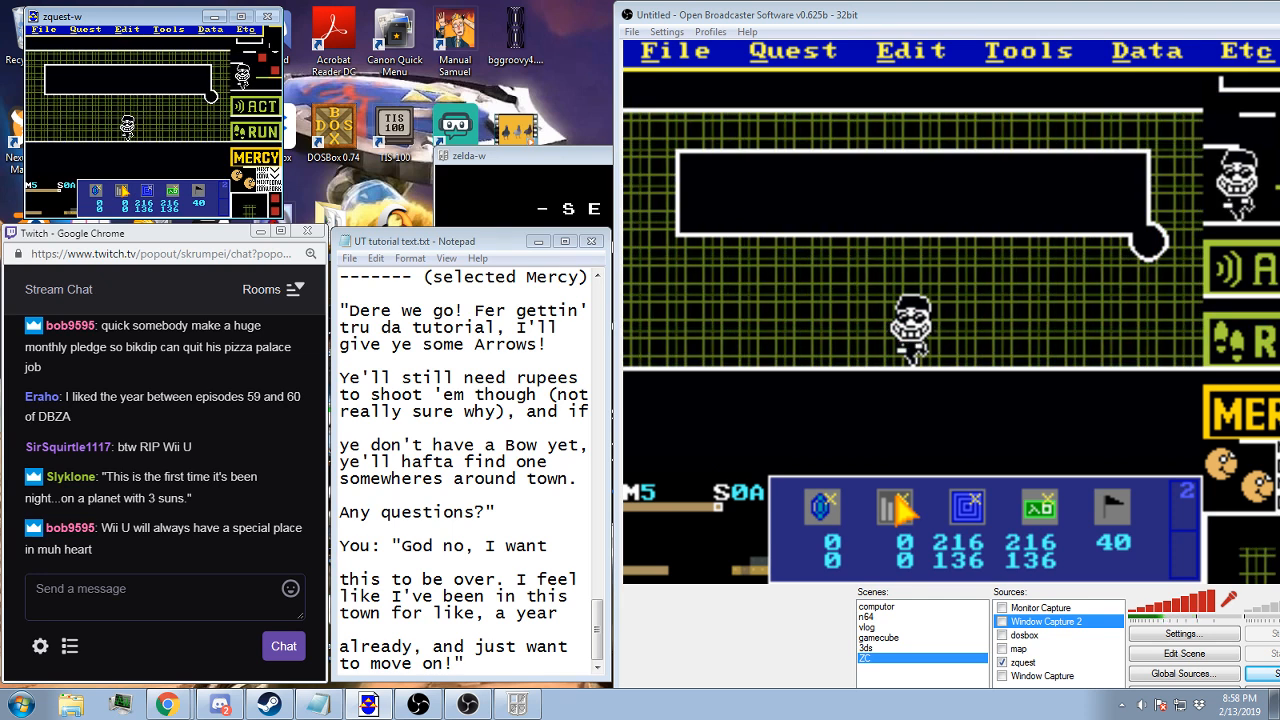
pyautogui.hotkey('ctrl', 's')
pyautogui.press('Return')
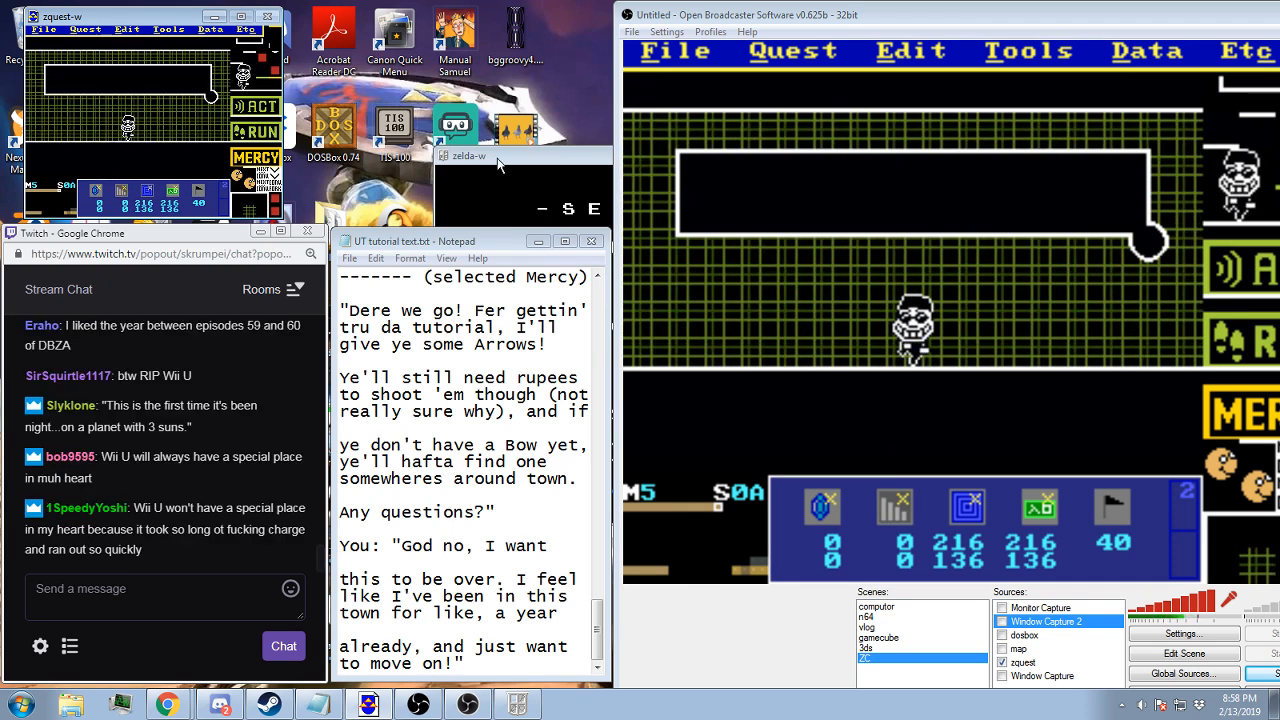
# Switch to the zelda-w player, load the Town B save, and bring up the game's menu before returning to the quest editor
pyautogui.click(494, 160)
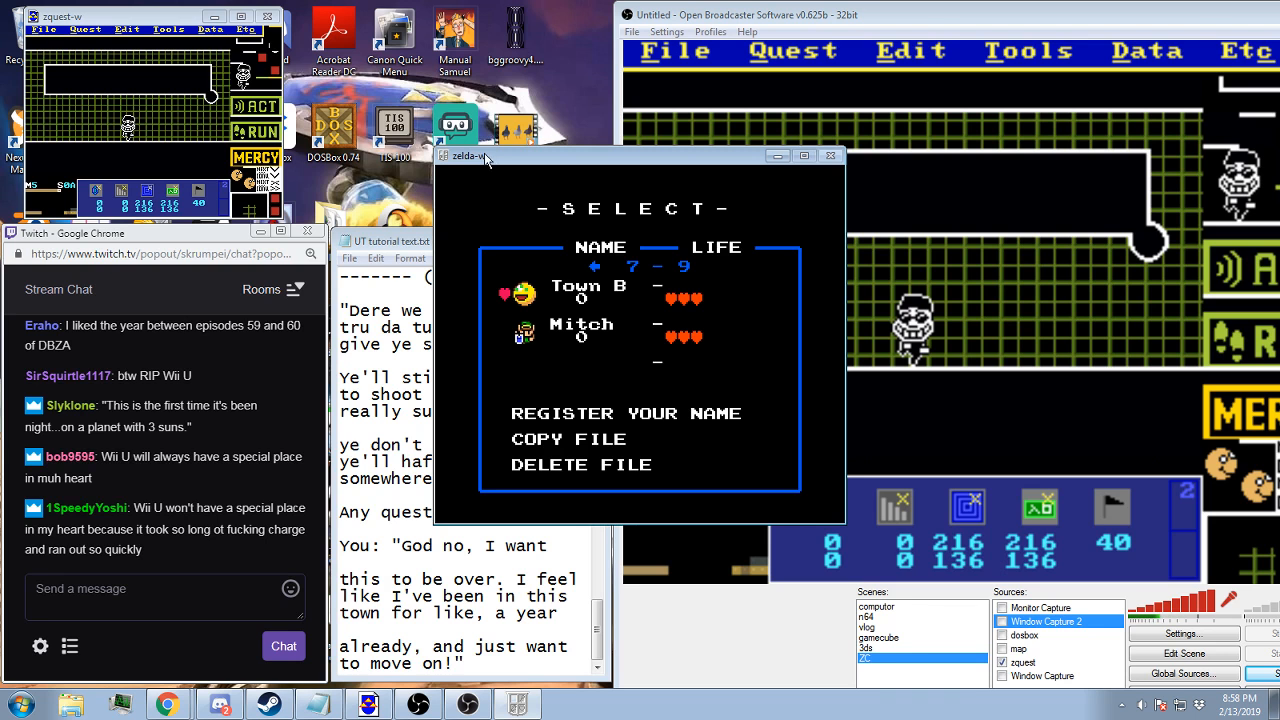
pyautogui.press('Return')
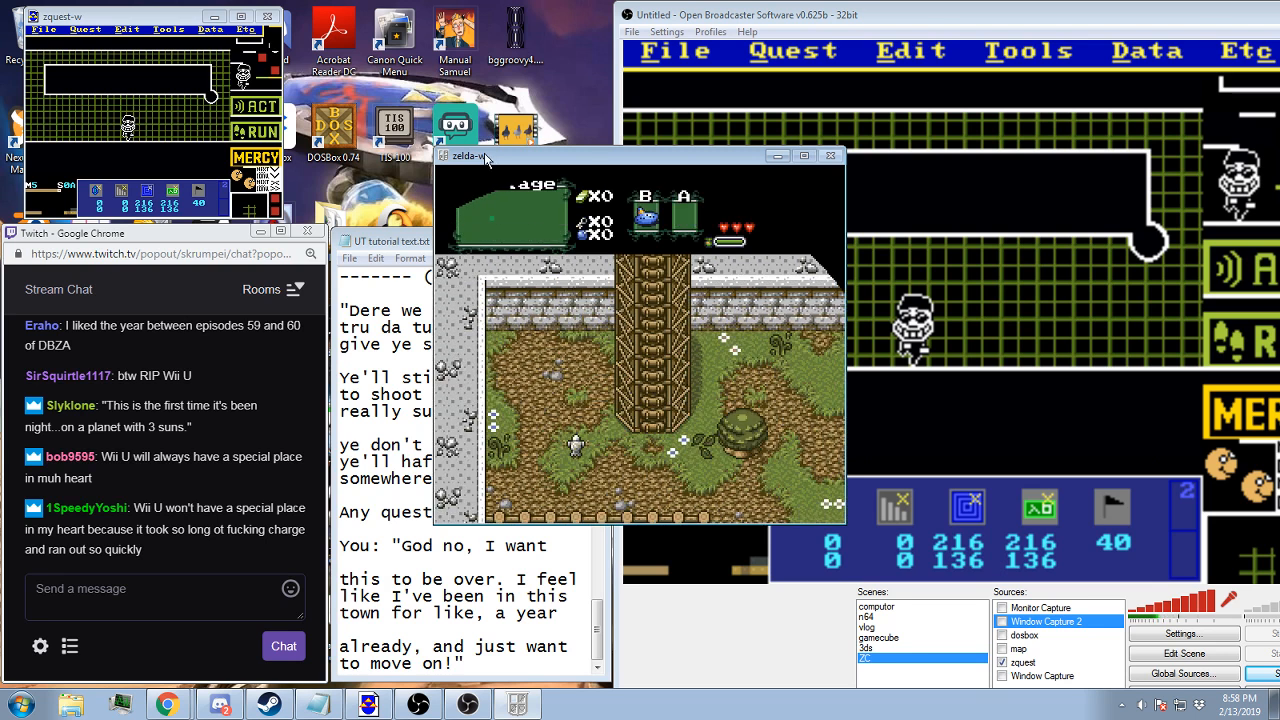
pyautogui.press('Escape')
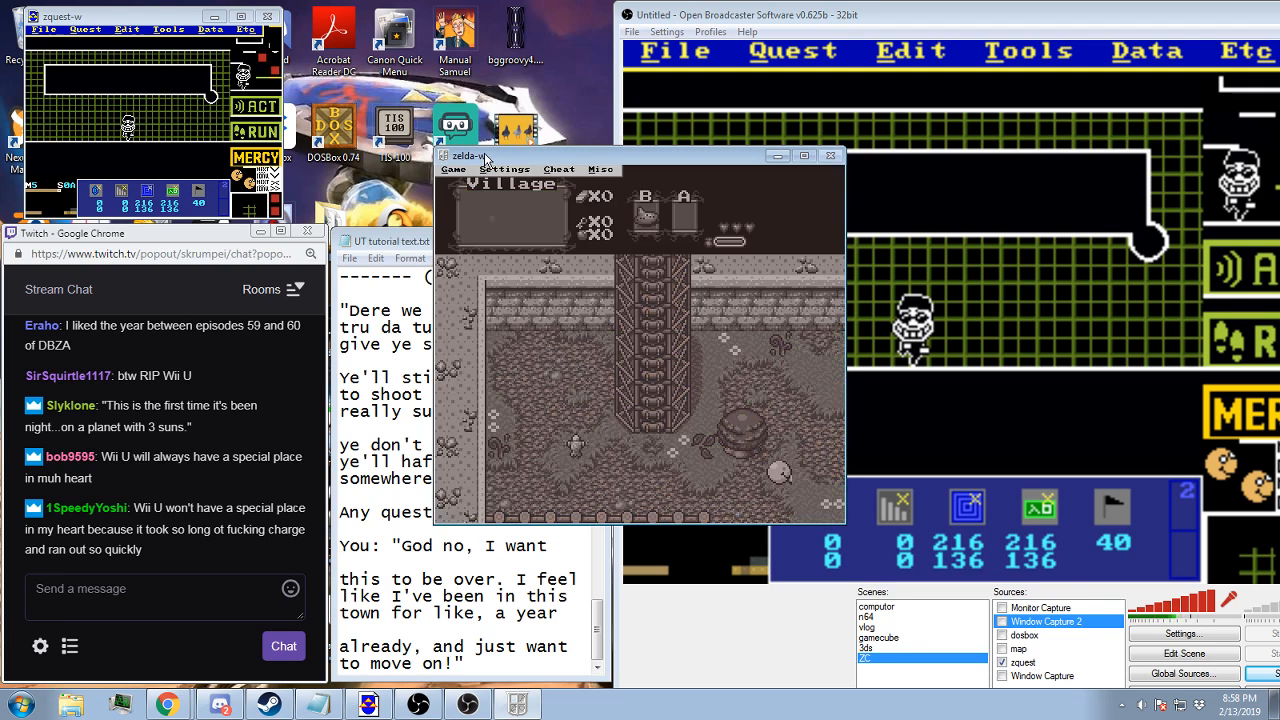
pyautogui.click(918, 32)
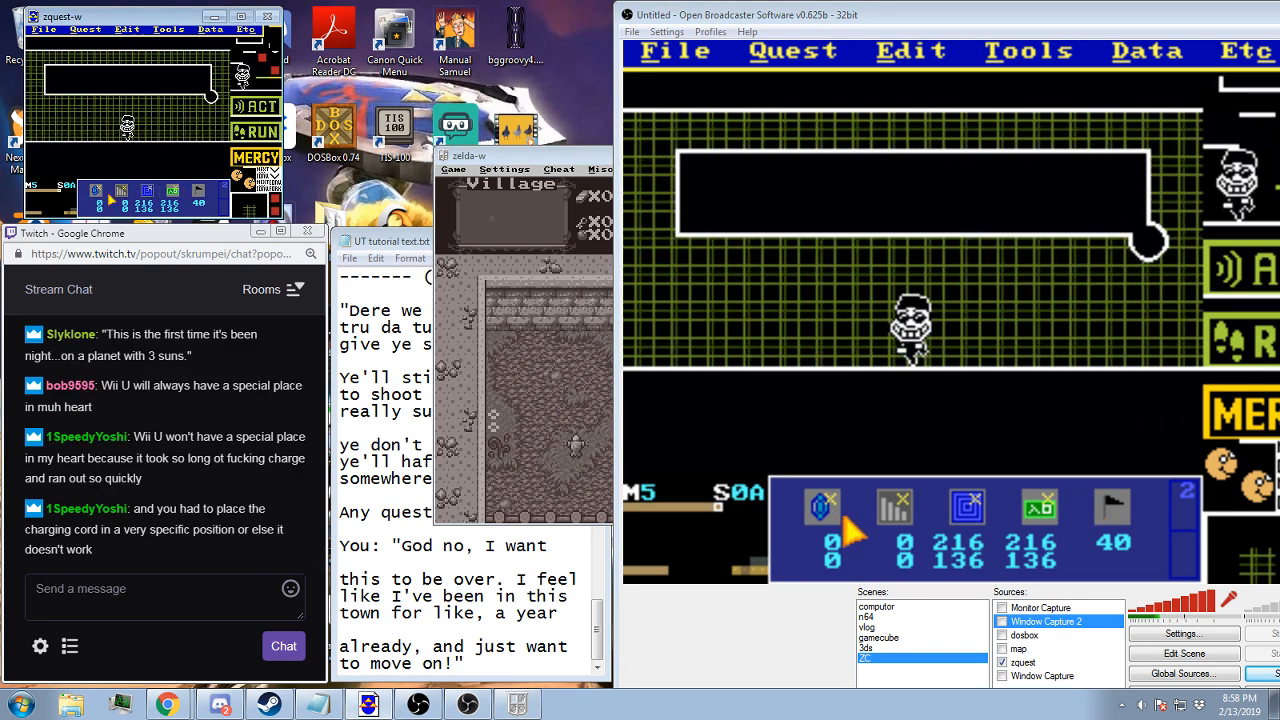
# Move screen 0A's item location to 216, 136 and assign an arrow as the screen's item
pyautogui.click(145, 195)
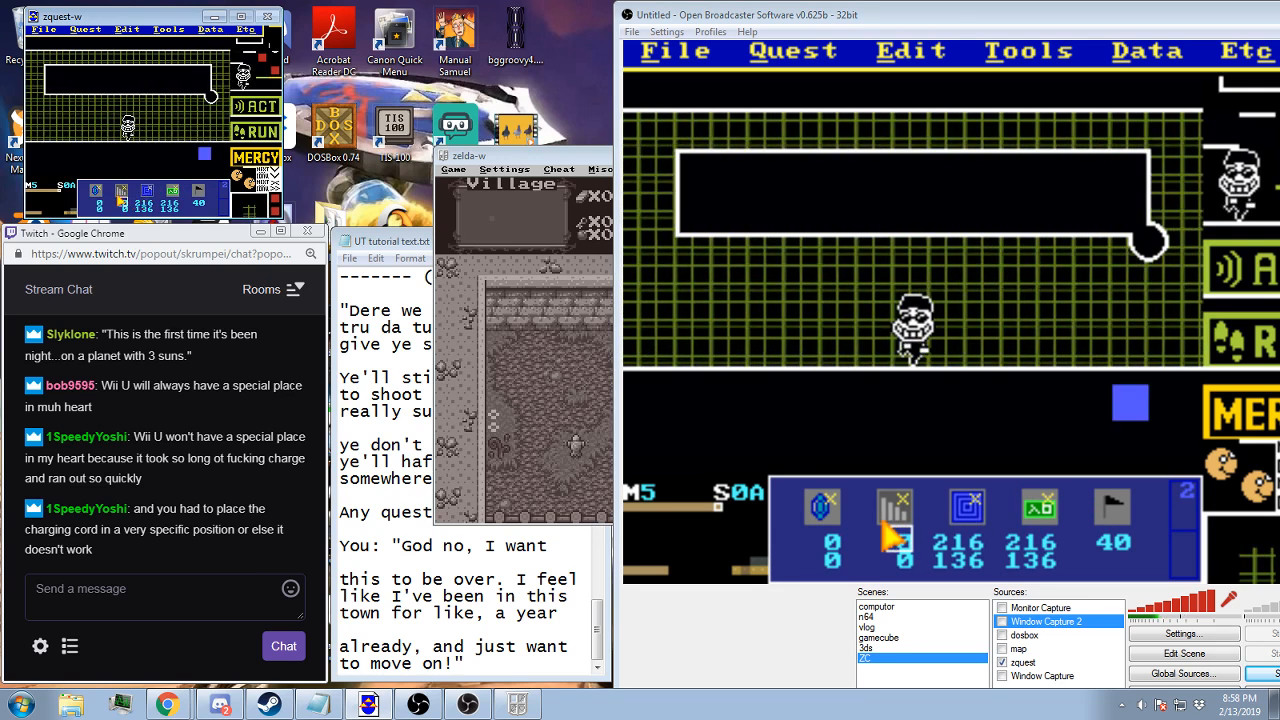
pyautogui.click(97, 194)
pyautogui.click(96, 193)
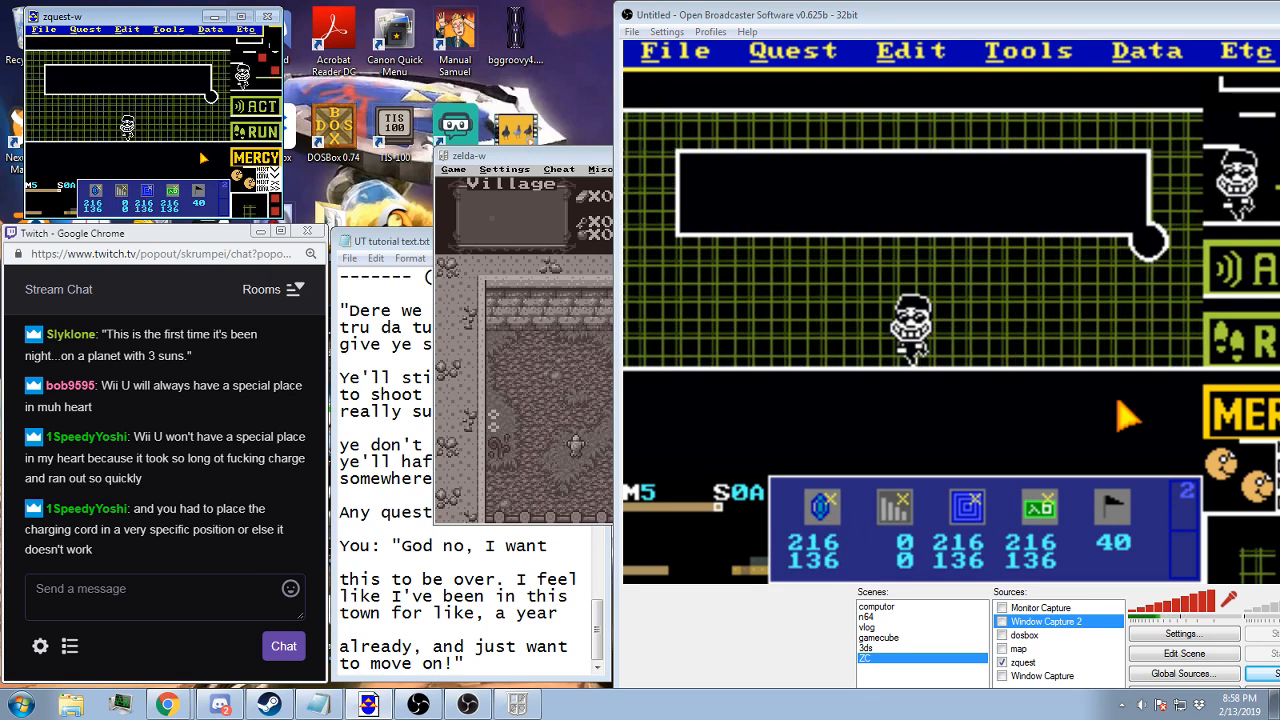
pyautogui.click(211, 30)
pyautogui.click(181, 96)
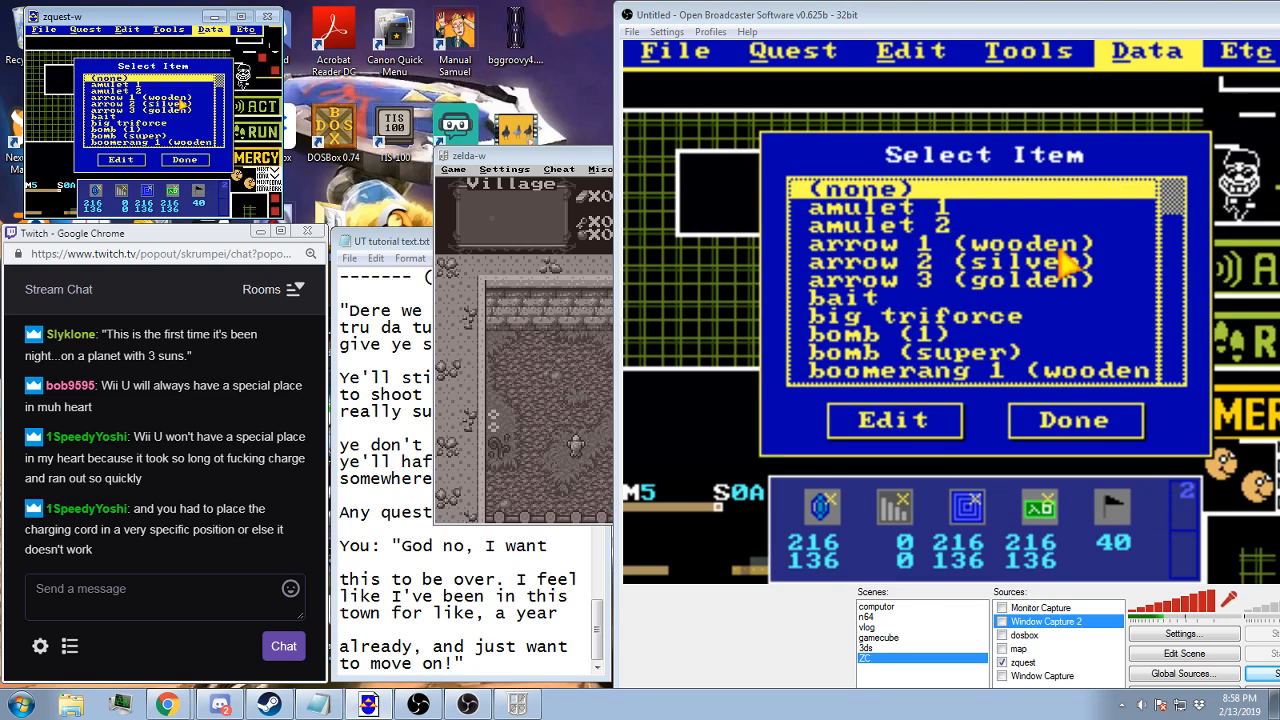
pyautogui.press('Escape')
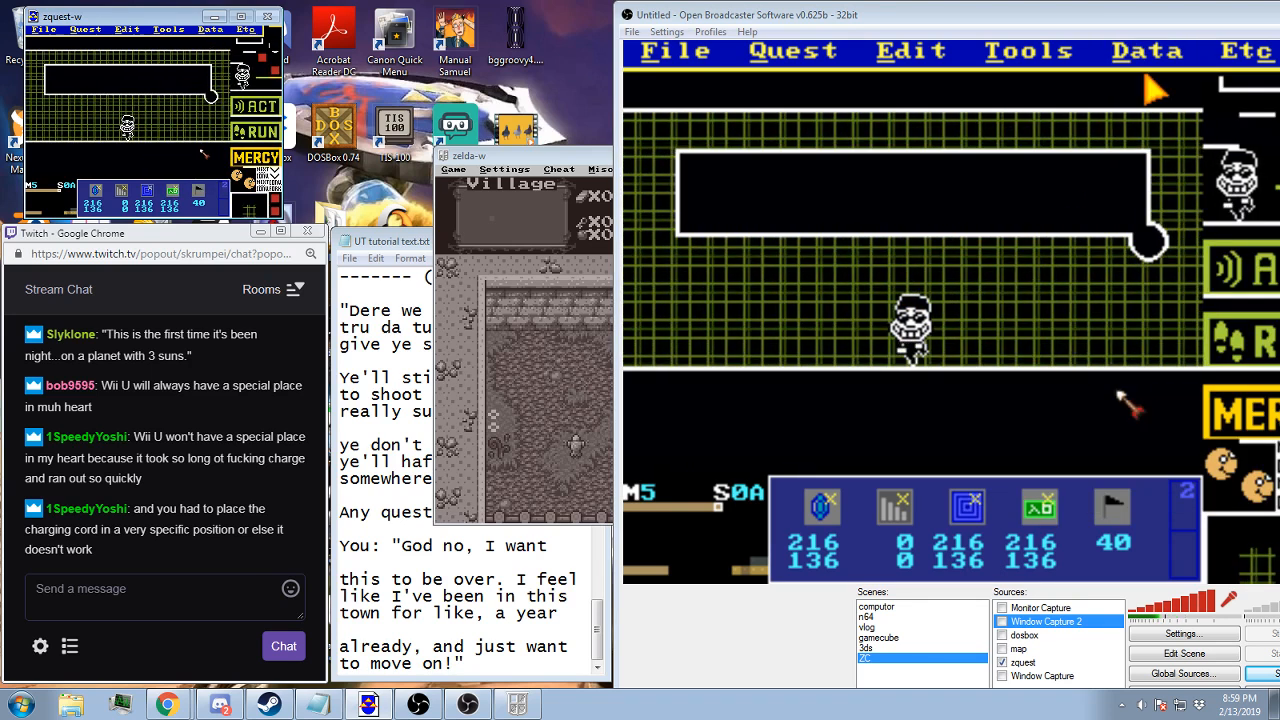
# Set screen 0A's layer 5 to map 5, screen 7F, and layer 6 to map 5, screen 6F
pyautogui.click(211, 30)
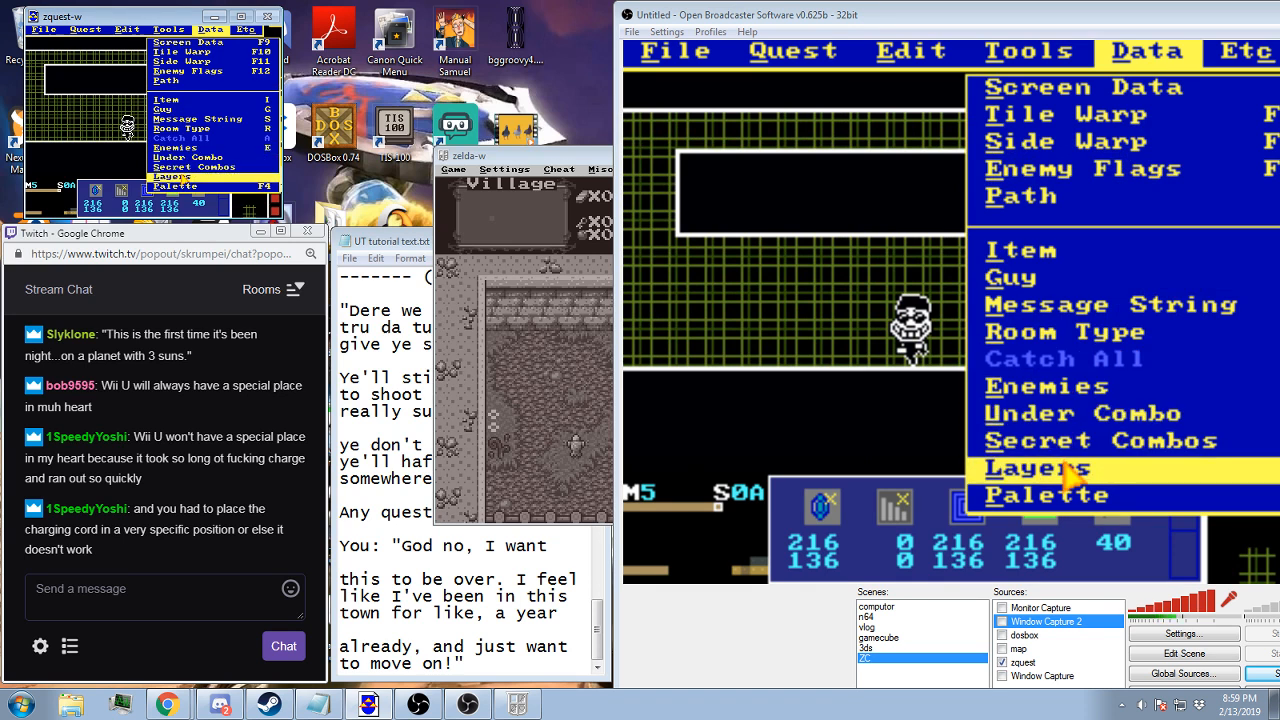
pyautogui.click(185, 177)
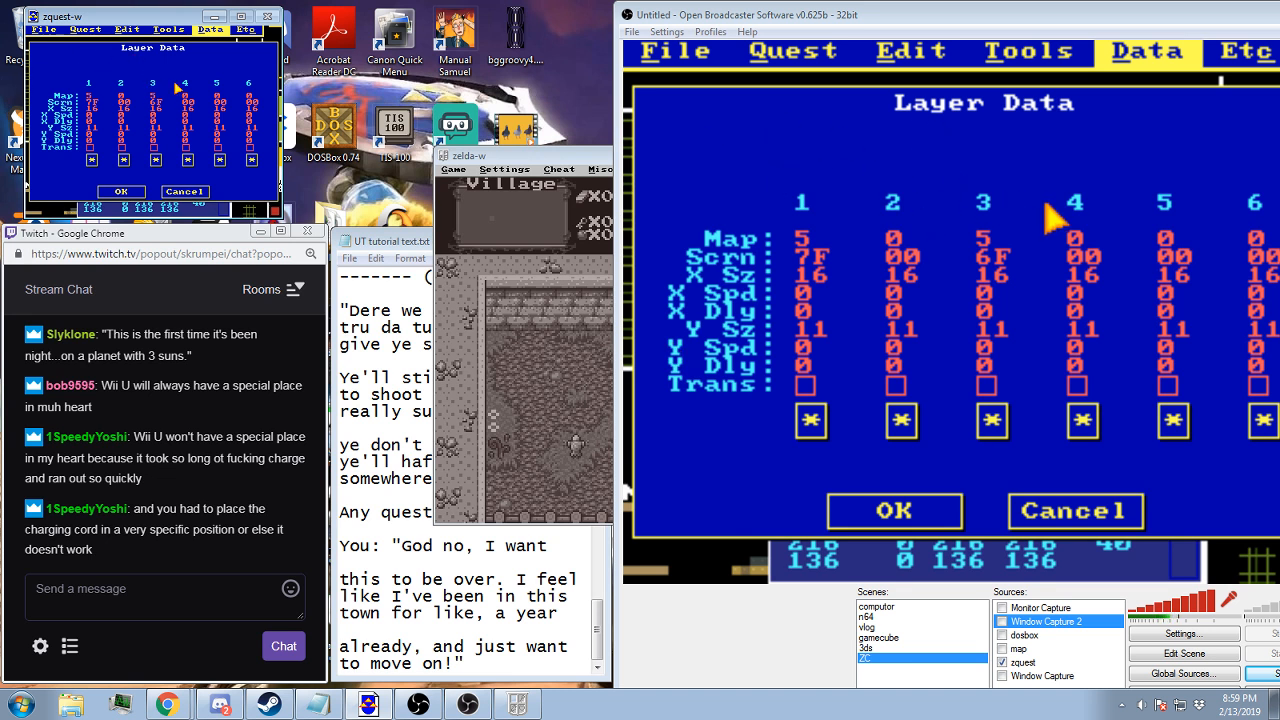
pyautogui.click(228, 97)
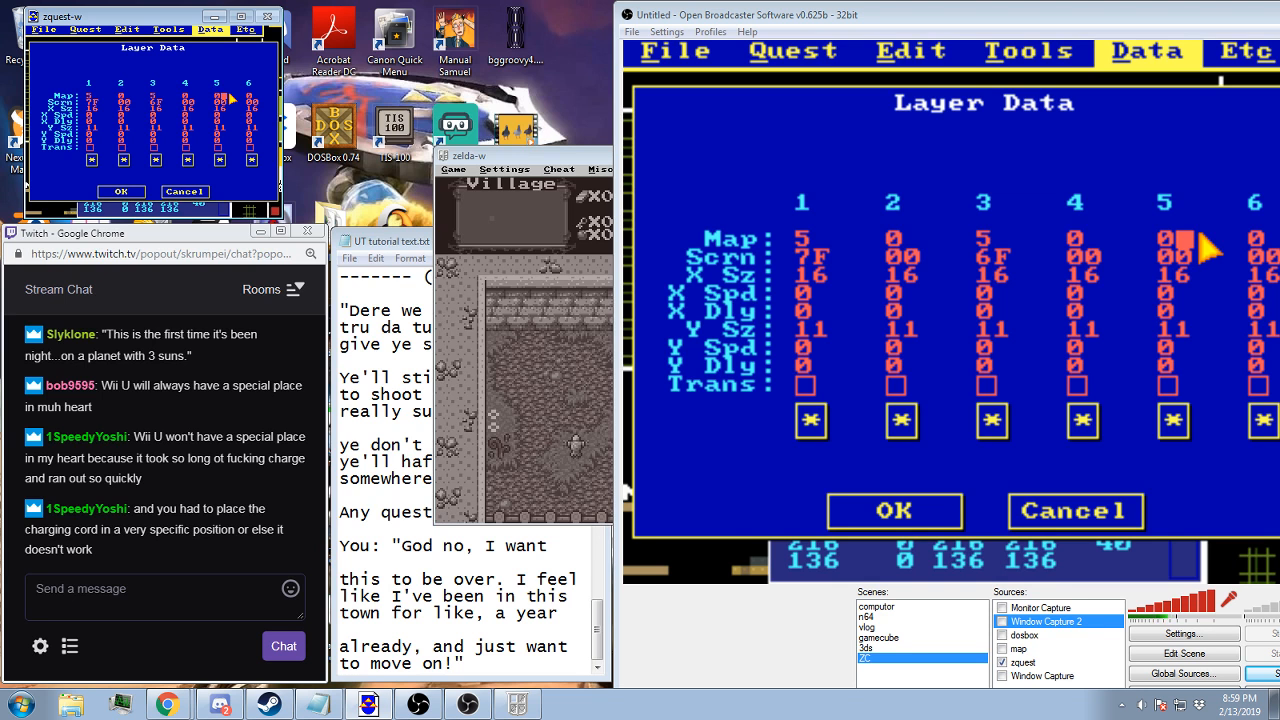
pyautogui.write('5')
pyautogui.click(231, 101)
pyautogui.press('BackSpace')
pyautogui.press('BackSpace')
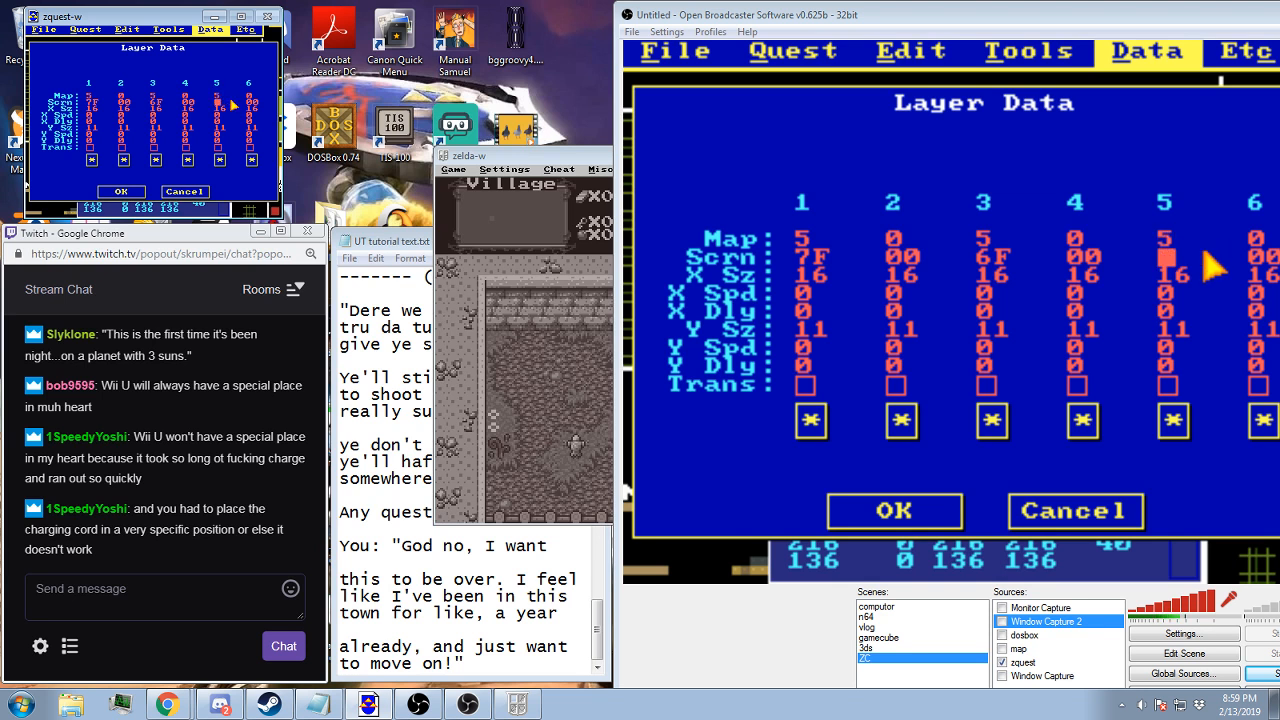
pyautogui.write('7F')
pyautogui.click(253, 96)
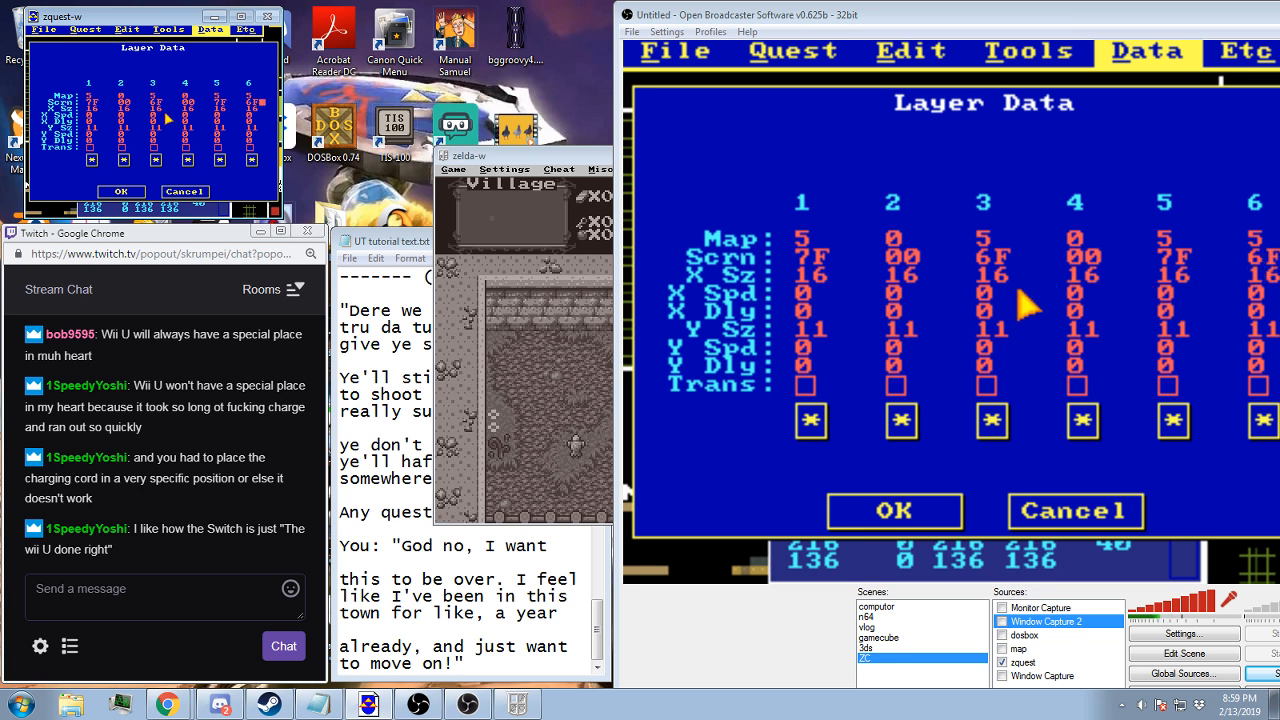
pyautogui.click(121, 192)
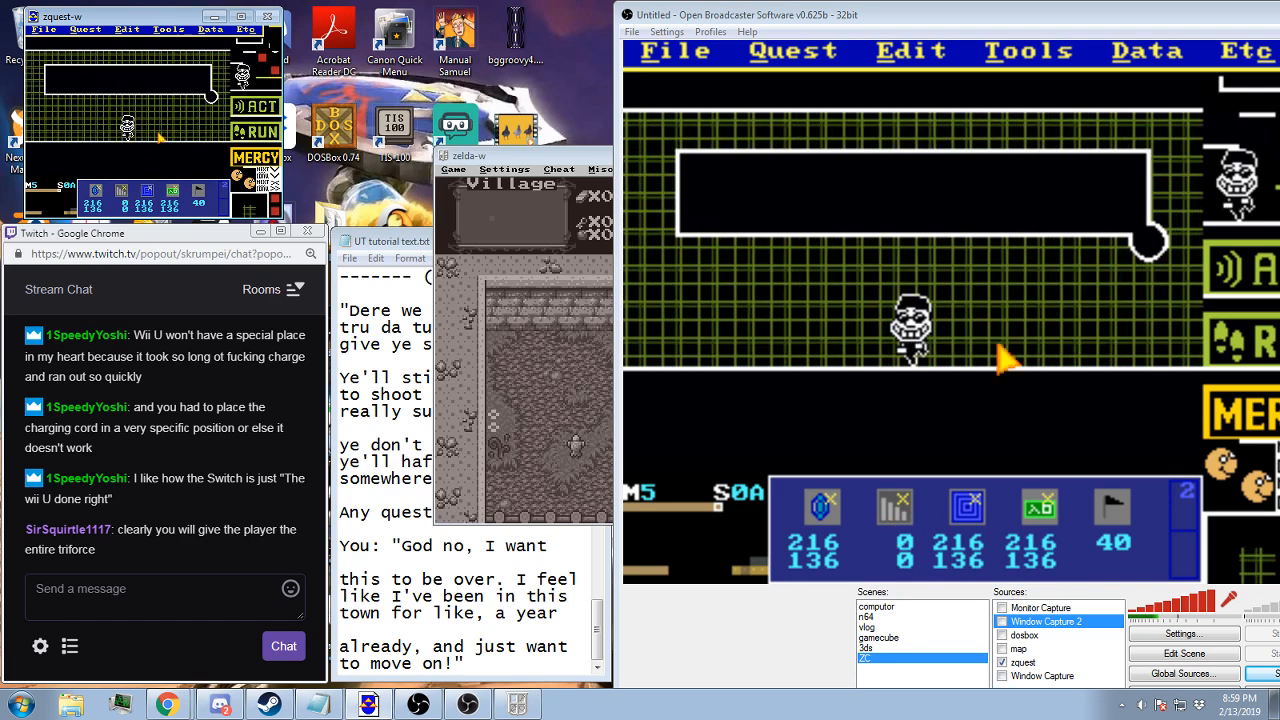
# Clear layers 1 and 3 of screen 0A by setting both to map 0, screen 00
pyautogui.click(218, 30)
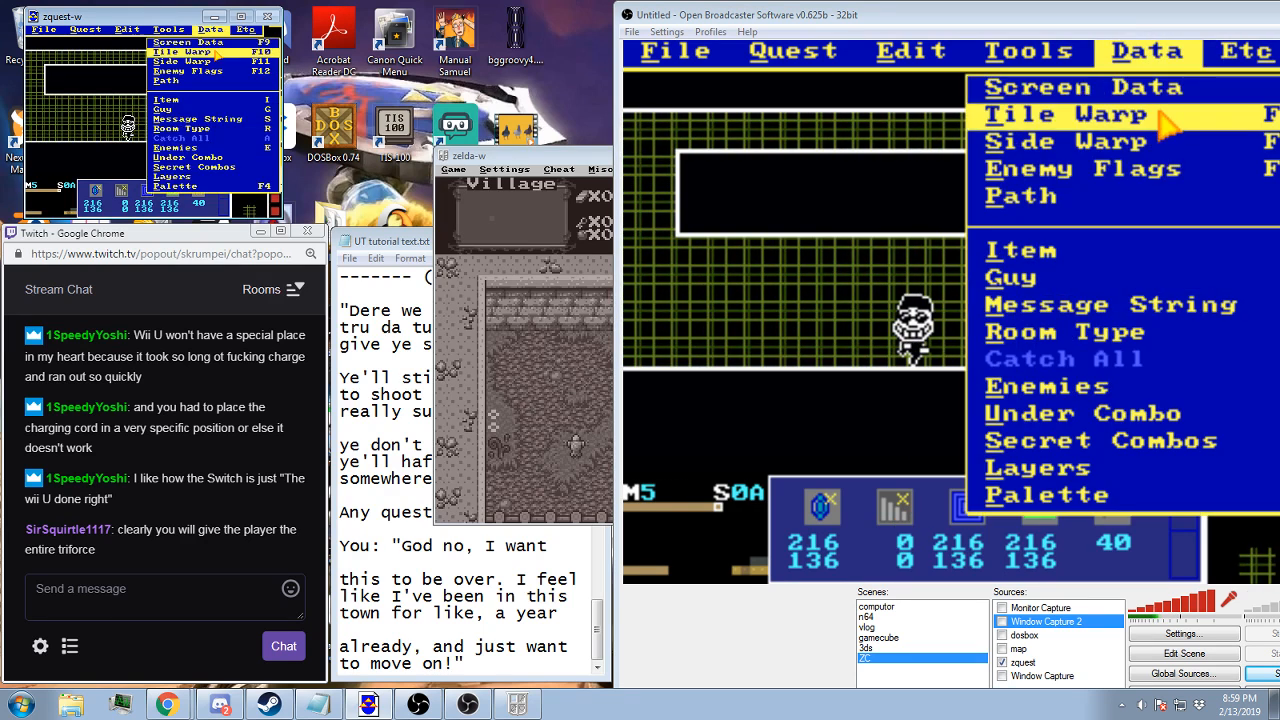
pyautogui.click(168, 177)
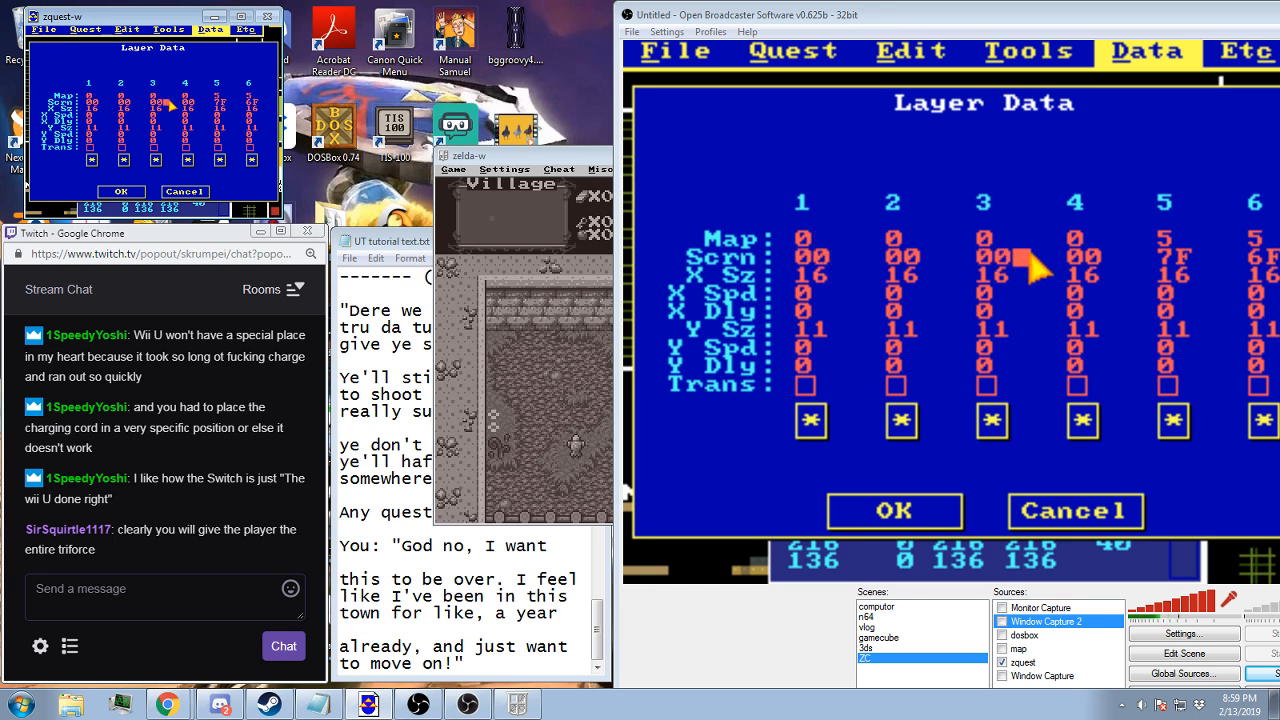
pyautogui.click(135, 191)
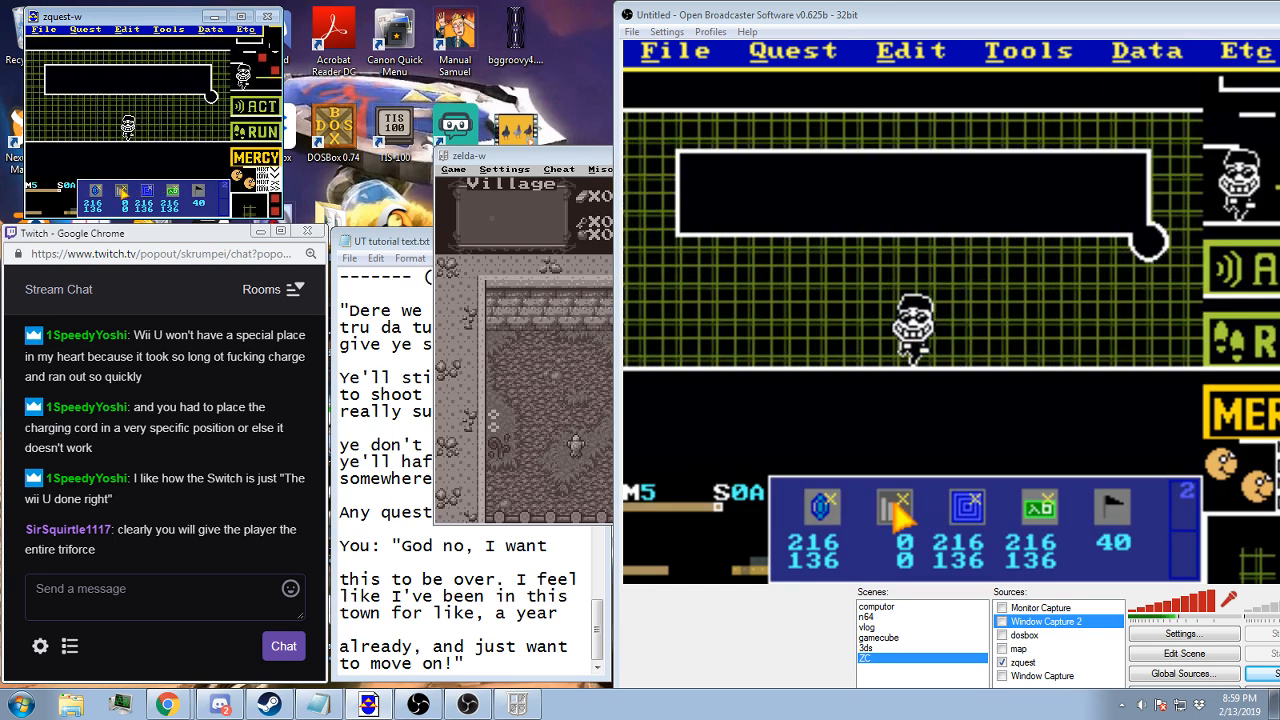
# Move the Open Broadcaster Software window so that its whole preview of the quest editor fits on screen
pyautogui.click(100, 188)
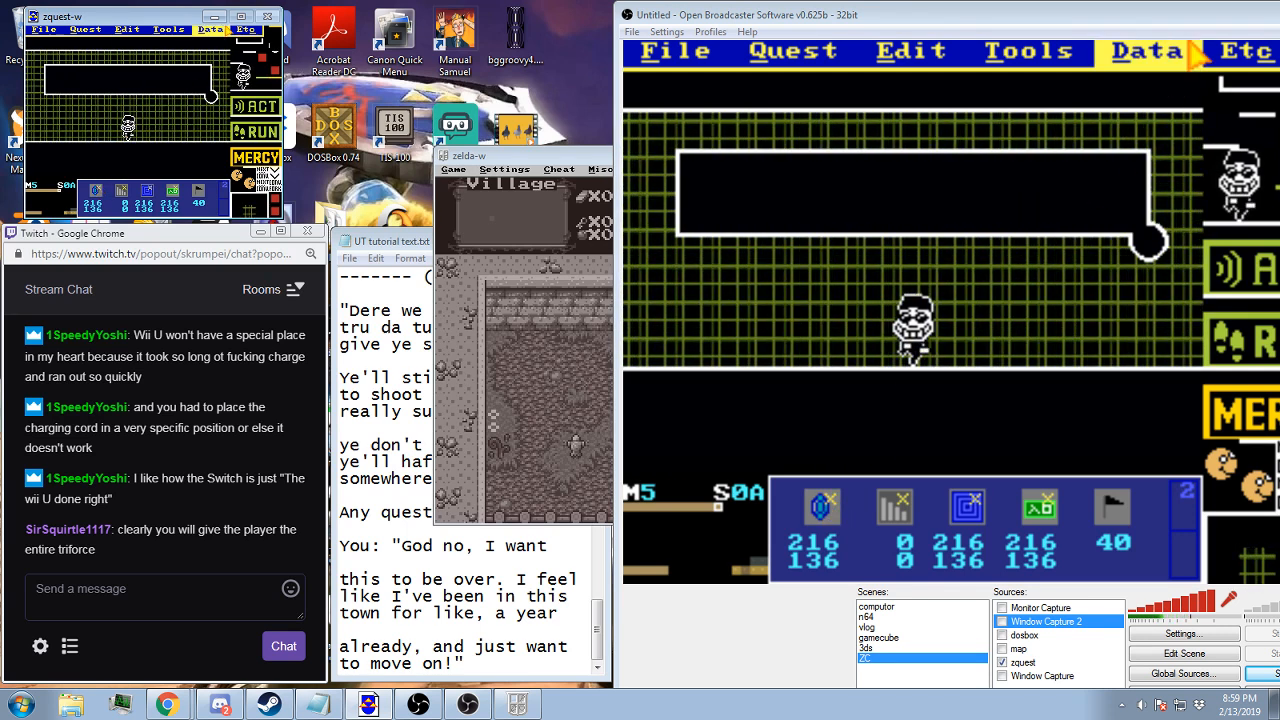
pyautogui.click(210, 29)
pyautogui.click(59, 79)
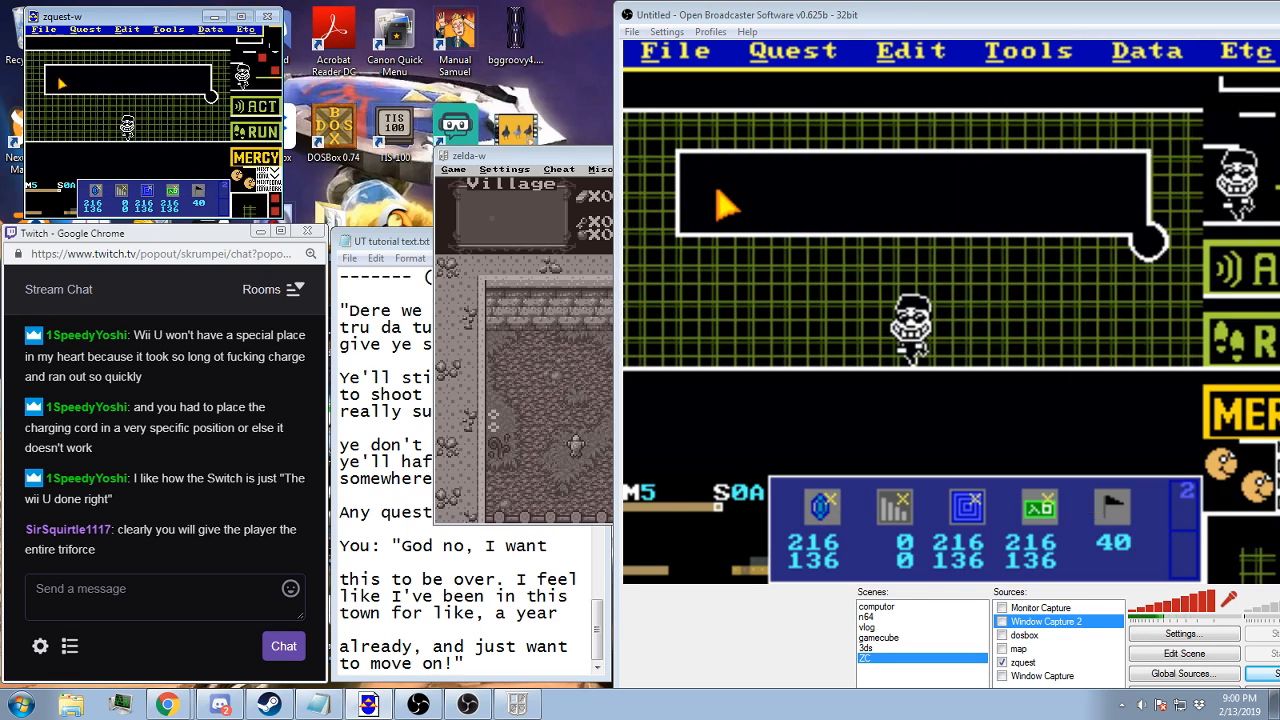
pyautogui.moveTo(1108, 22); pyautogui.dragTo(924, 33)
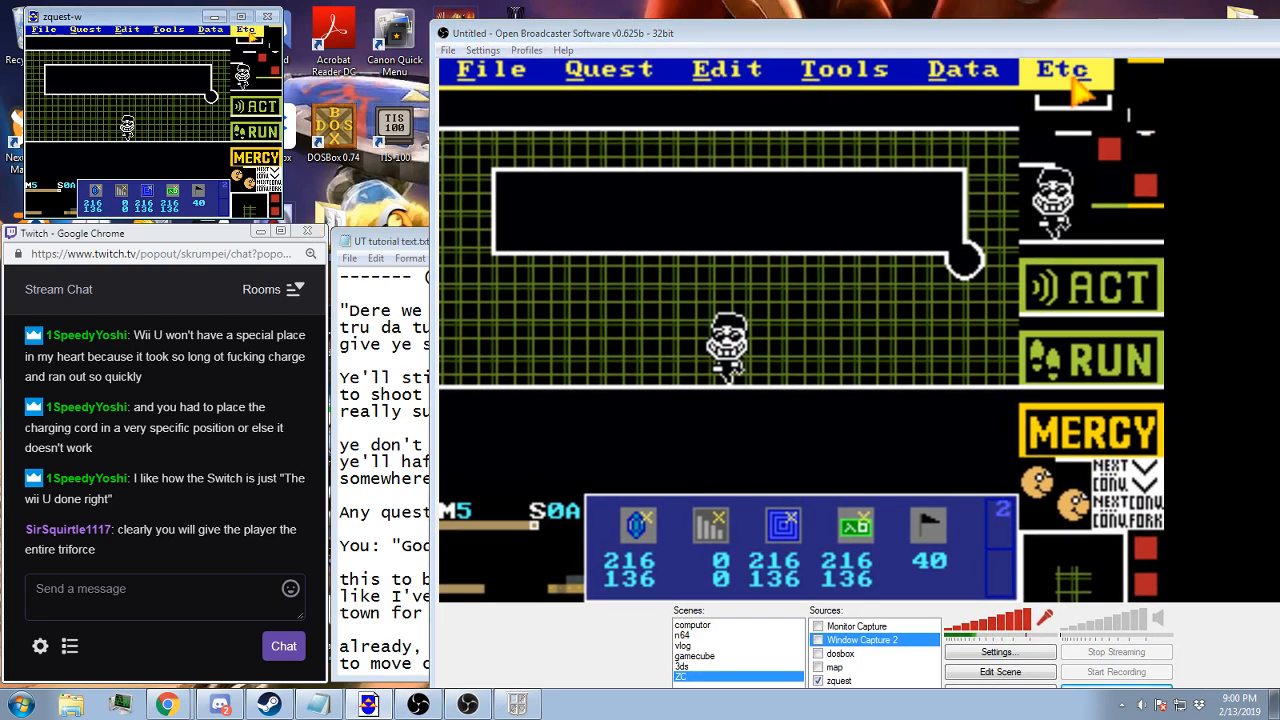
# Set screen 0A's layer 1 to map 5, screen 7F, and layer 3 to map 5, screen 6F
pyautogui.click(210, 29)
pyautogui.click(204, 180)
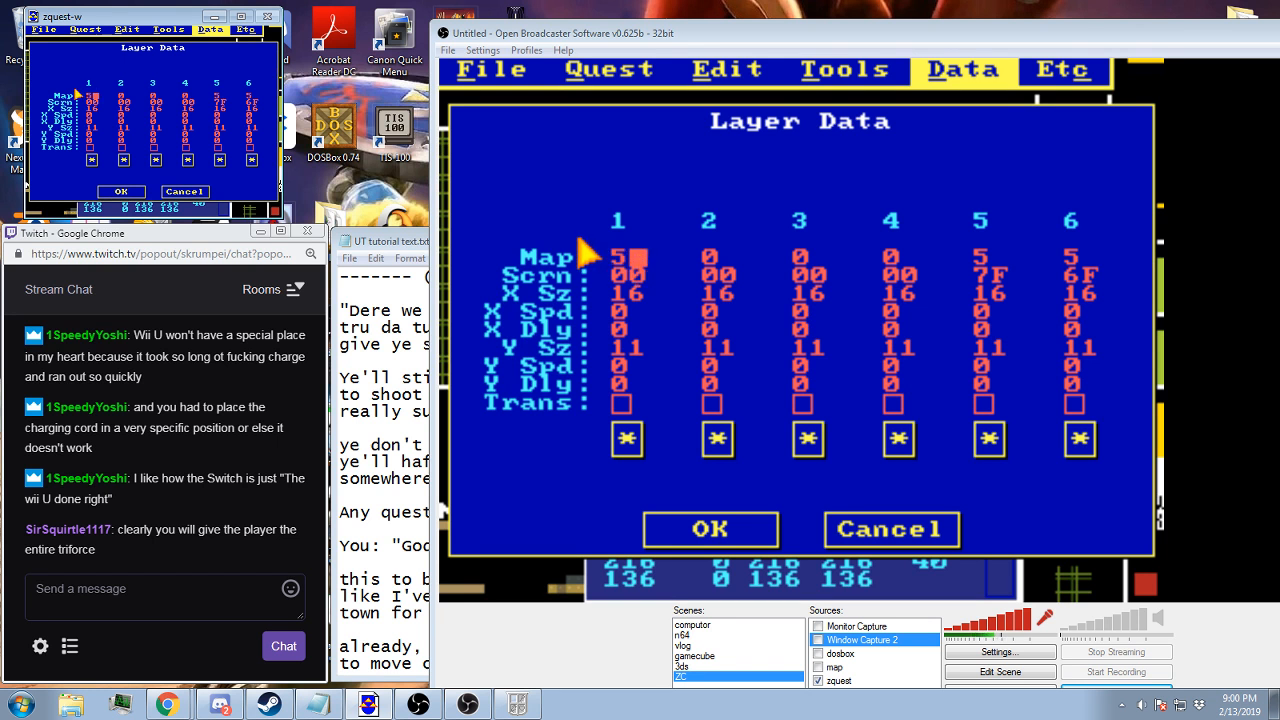
pyautogui.press('Tab')
pyautogui.press('BackSpace')
pyautogui.press('BackSpace')
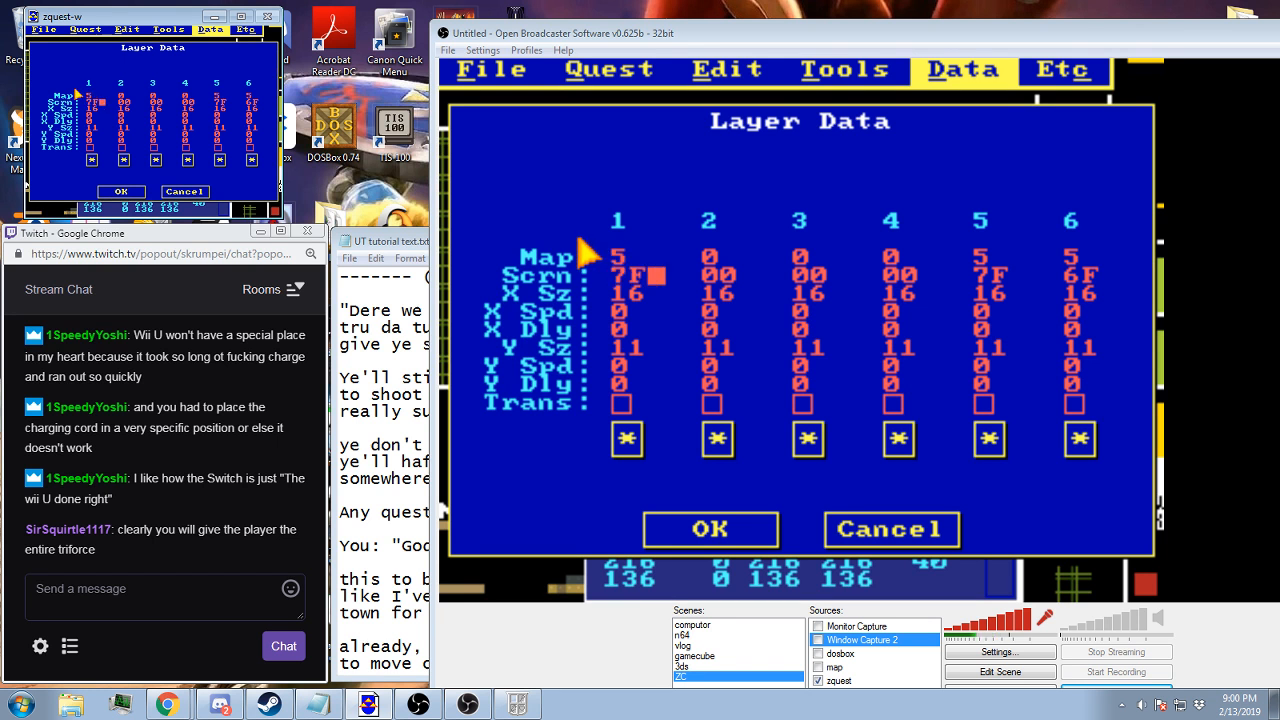
pyautogui.write('7F')
pyautogui.click(155, 96)
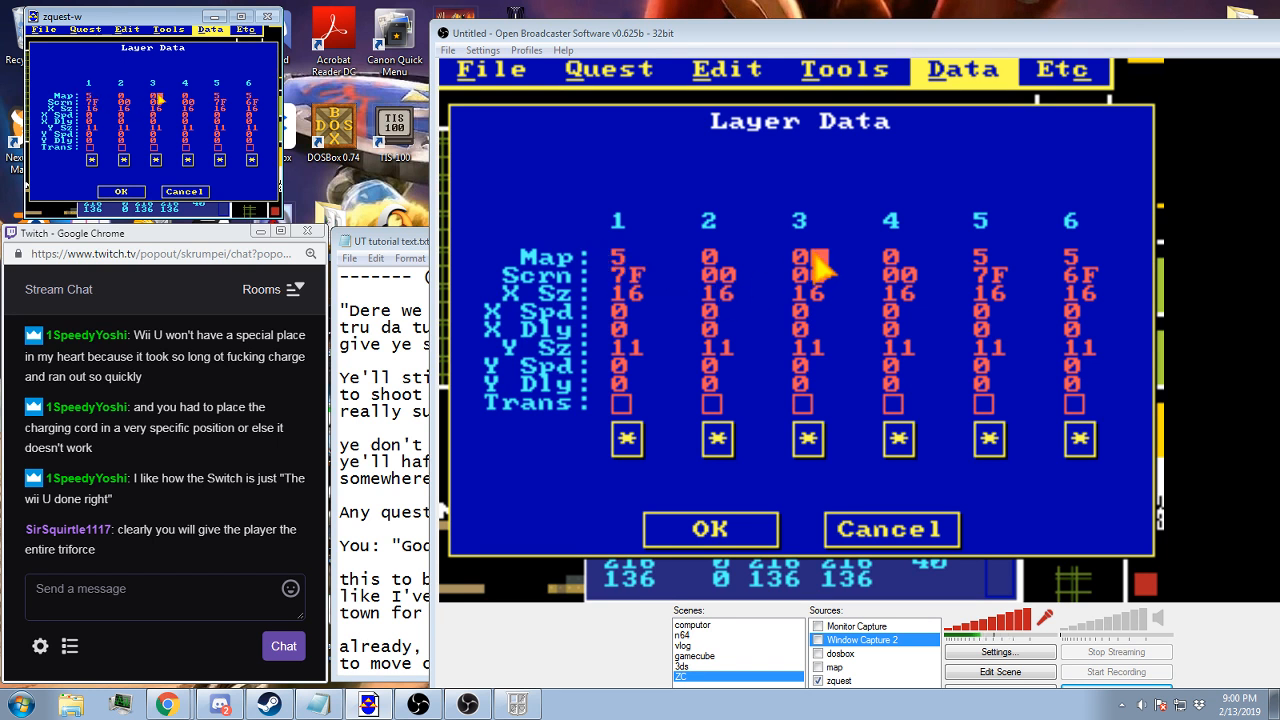
pyautogui.write('5')
pyautogui.press('Tab')
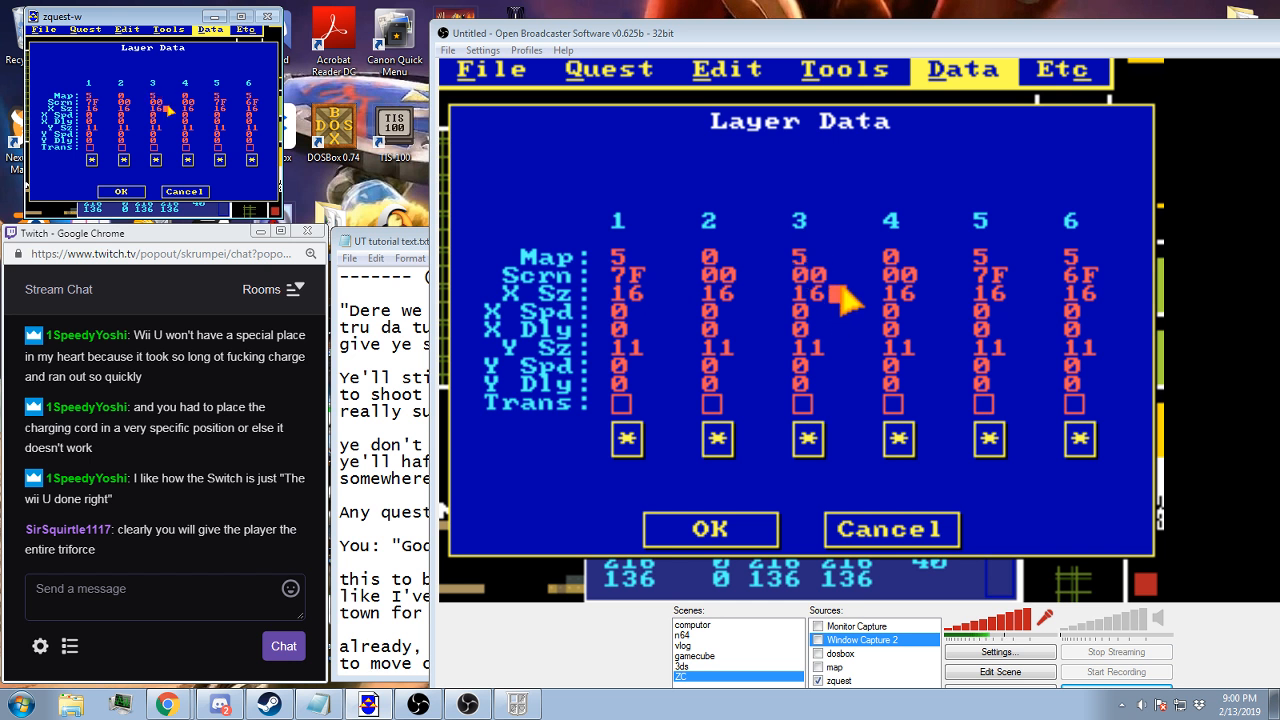
pyautogui.press('BackSpace')
pyautogui.press('BackSpace')
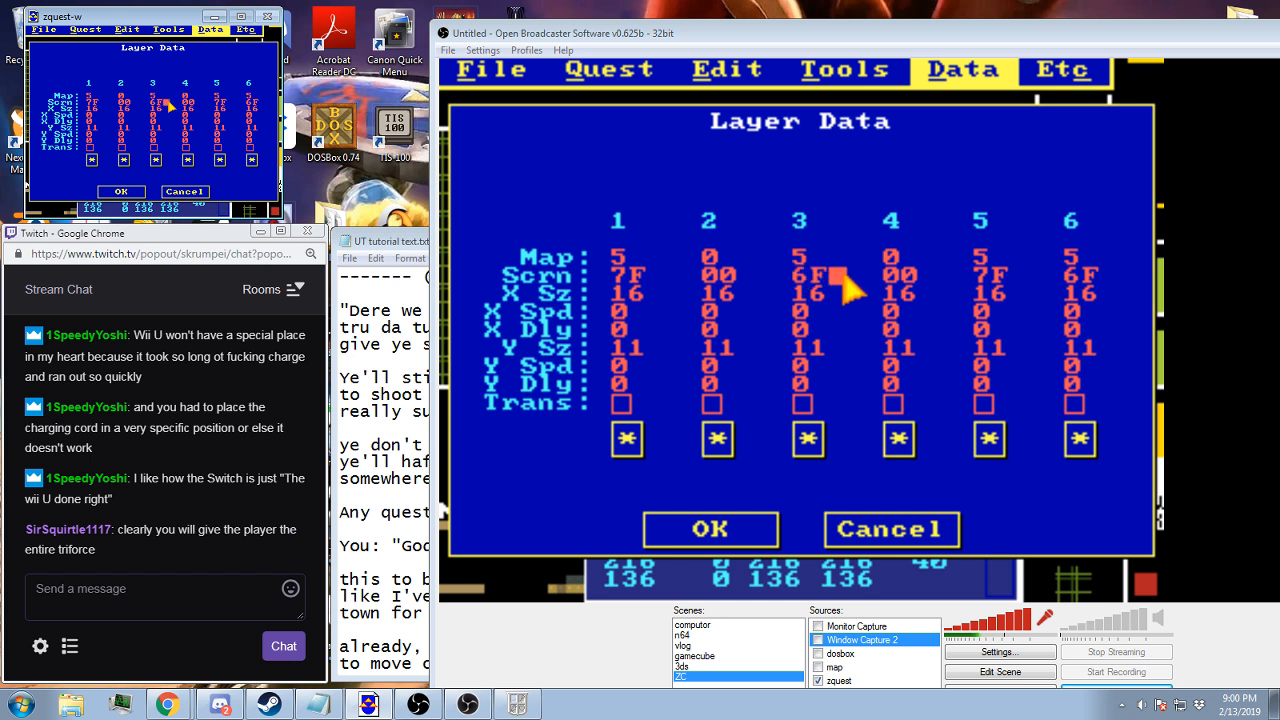
# Clear the map and screen assignments of layers 5 and 6 on screen 0A
pyautogui.click(223, 98)
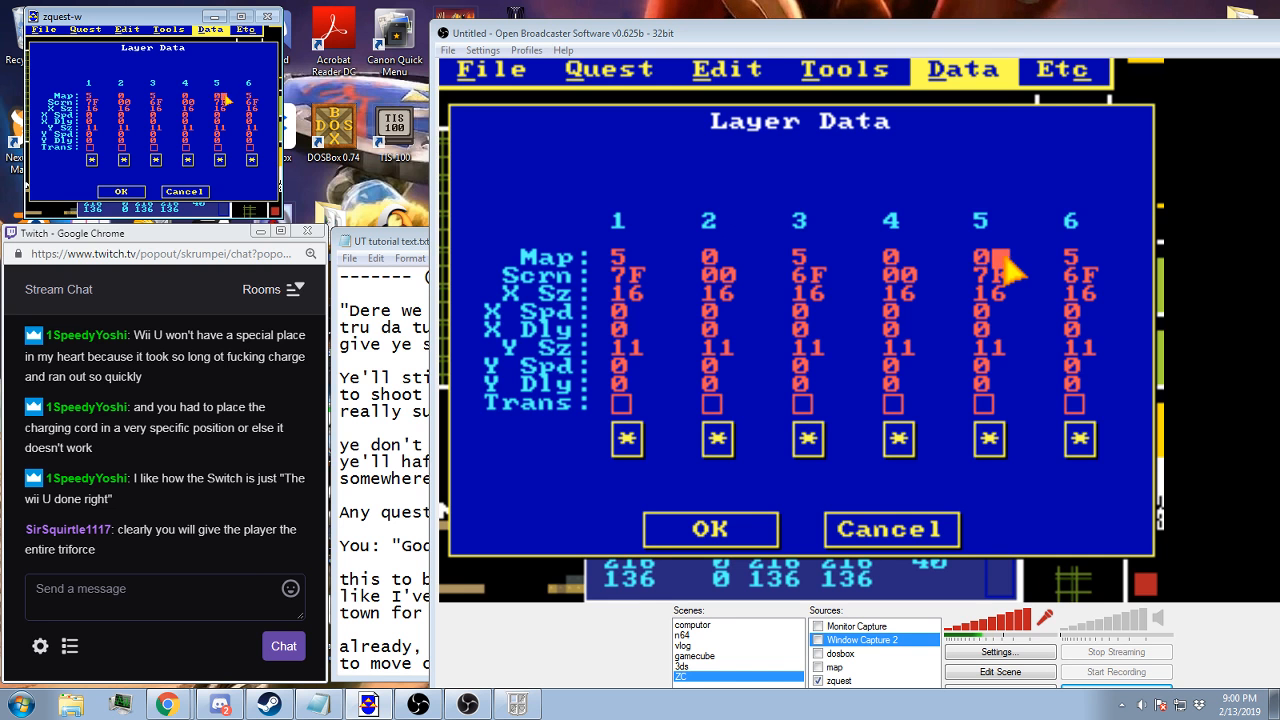
pyautogui.write('0')
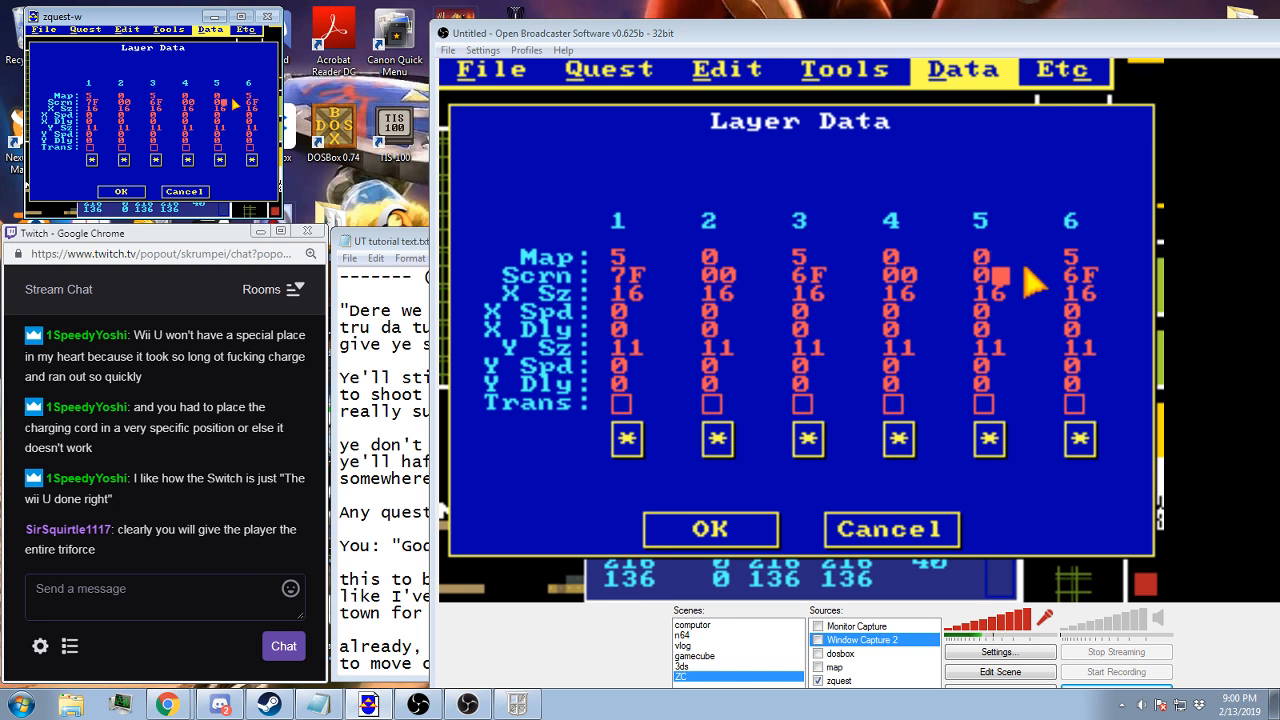
pyautogui.write('0')
pyautogui.click(250, 96)
pyautogui.press('BackSpace')
pyautogui.press('Tab')
pyautogui.press('BackSpace')
pyautogui.press('BackSpace')
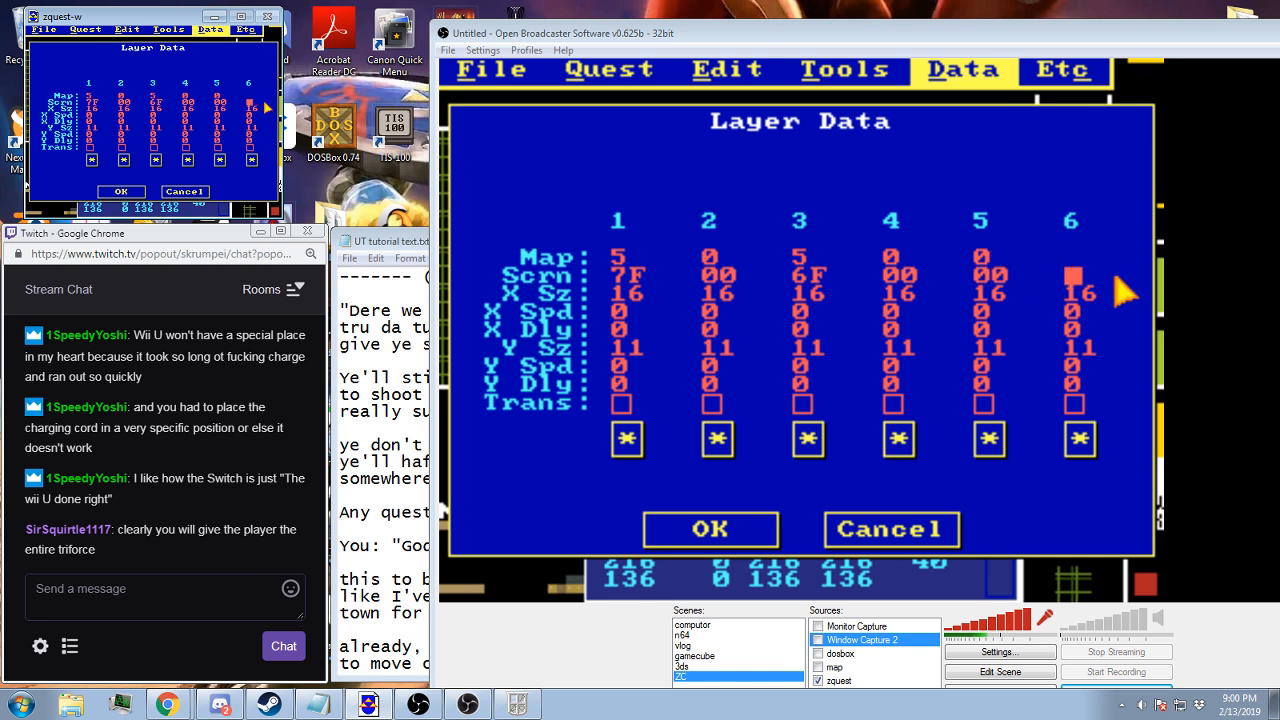
pyautogui.click(137, 191)
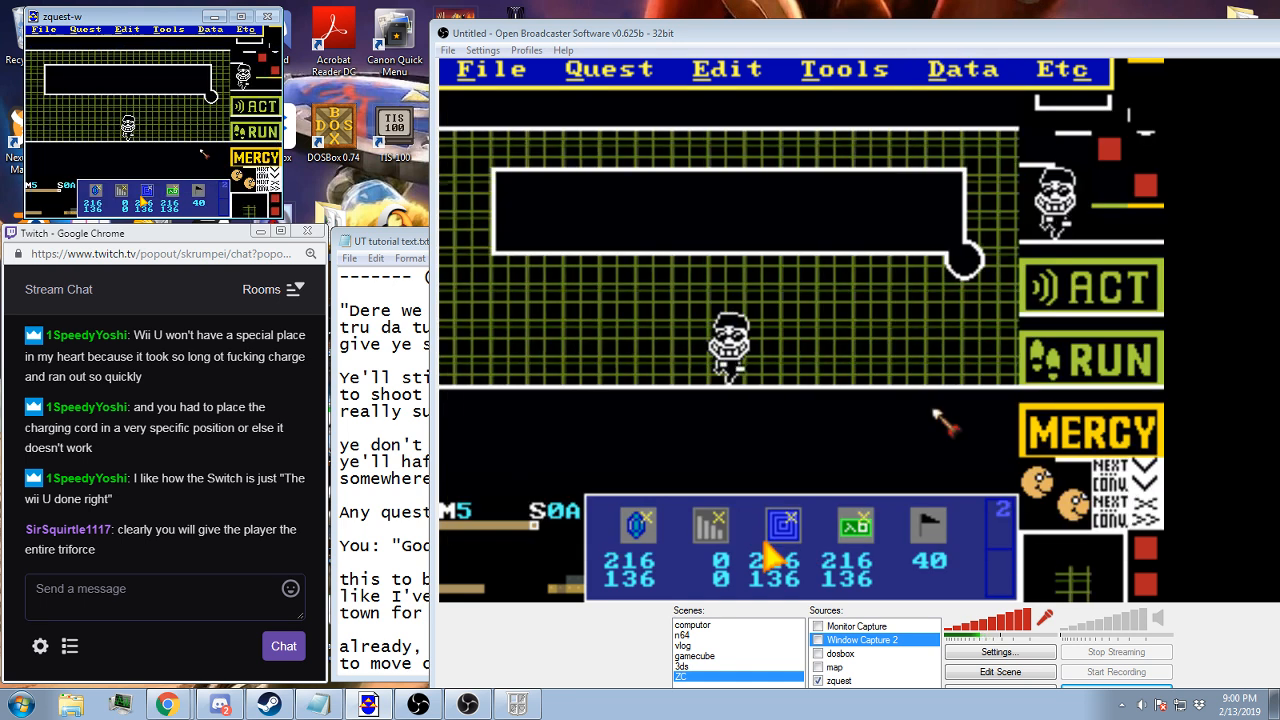
# Set screen 0A's item to none and move its item location to 0, 0
pyautogui.click(142, 198)
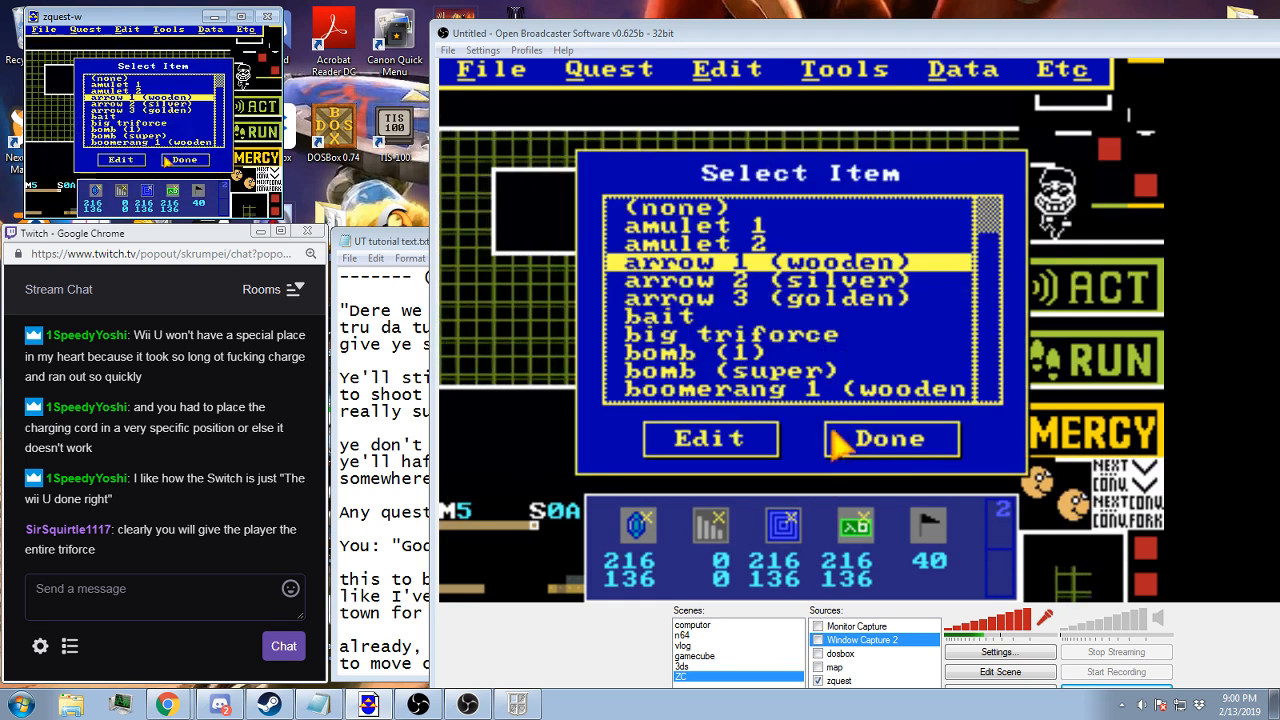
pyautogui.doubleClick(124, 82)
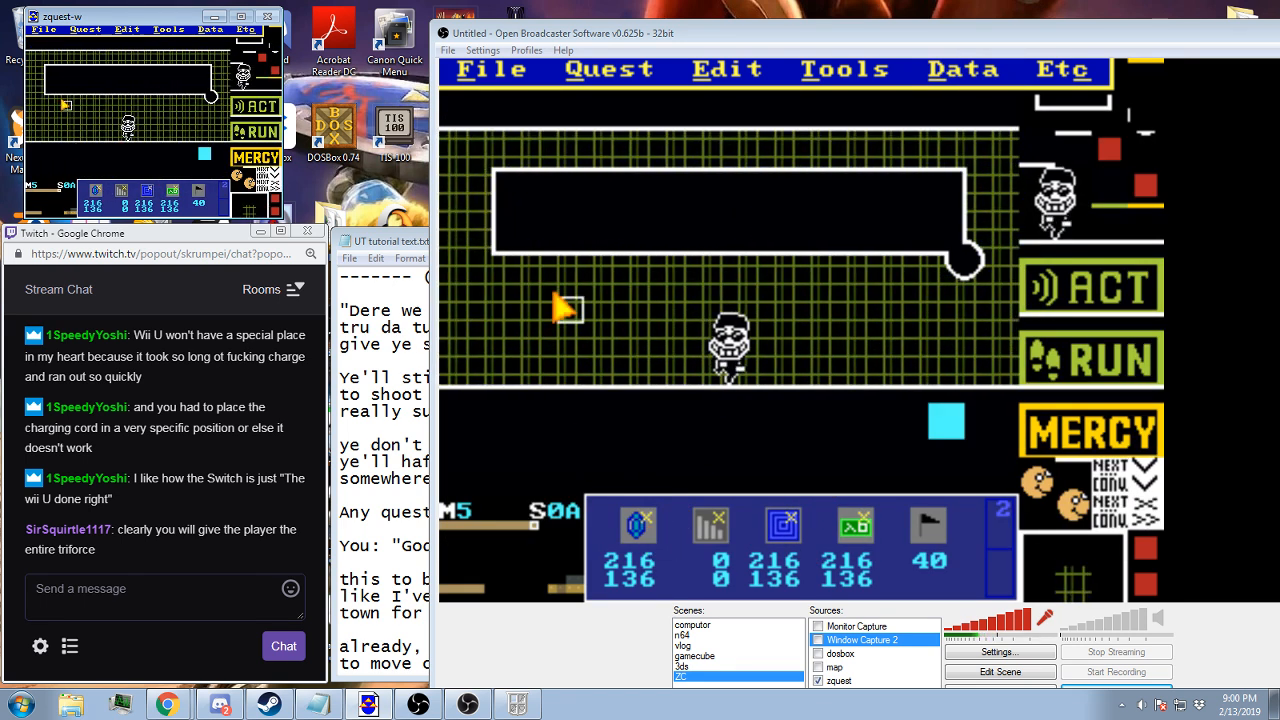
pyautogui.click(27, 41)
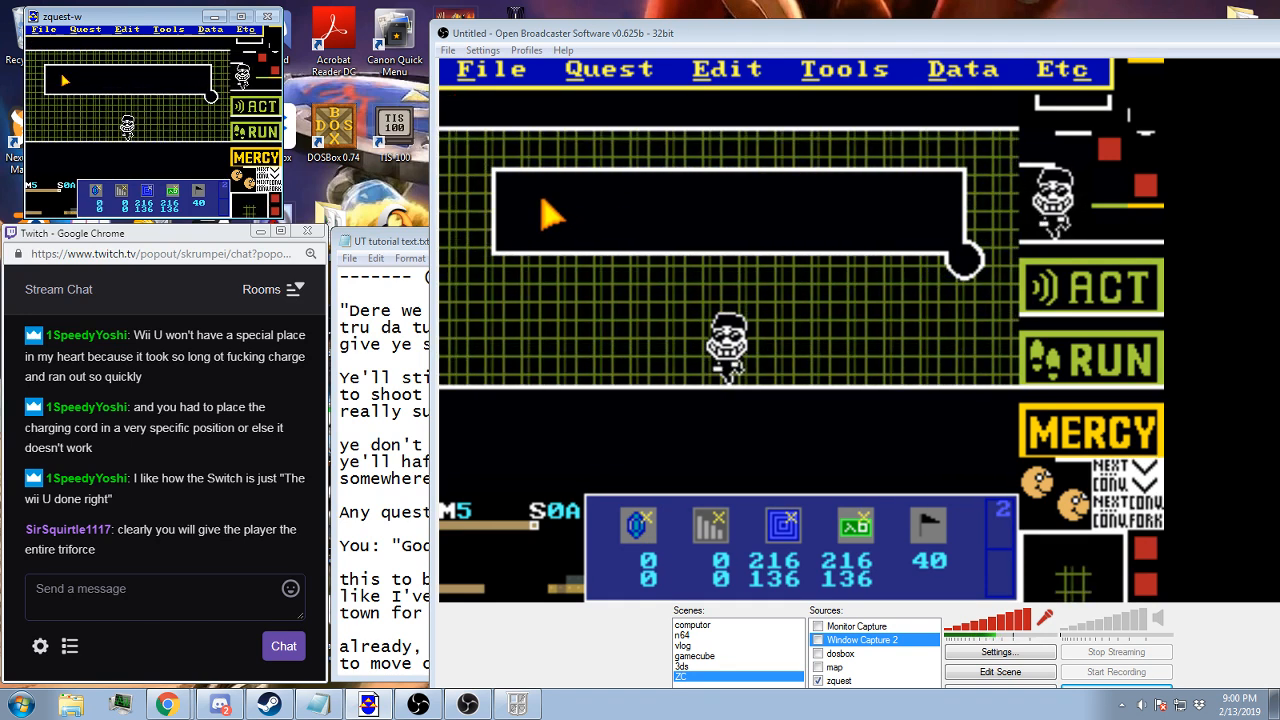
# Look through the existing battle layouts on map 5, screens 70 to 76
pyautogui.press('Down')
pyautogui.press('Down')
pyautogui.press('Down')
pyautogui.press('Down')
pyautogui.press('Down')
pyautogui.press('Down')
pyautogui.press('Down')
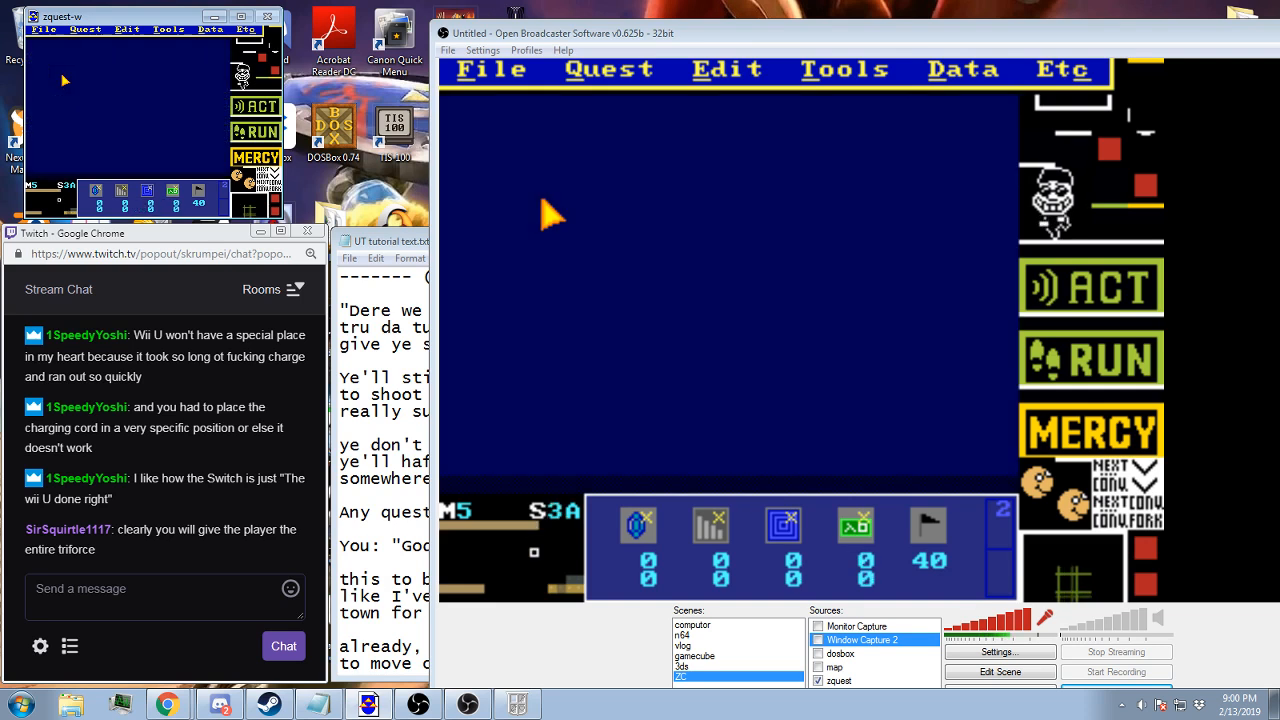
pyautogui.press('Left')
pyautogui.press('Left')
pyautogui.press('Left')
pyautogui.press('Left')
pyautogui.press('Left')
pyautogui.press('Left')
pyautogui.press('Left')
pyautogui.press('Left')
pyautogui.press('Left')
pyautogui.press('Left')
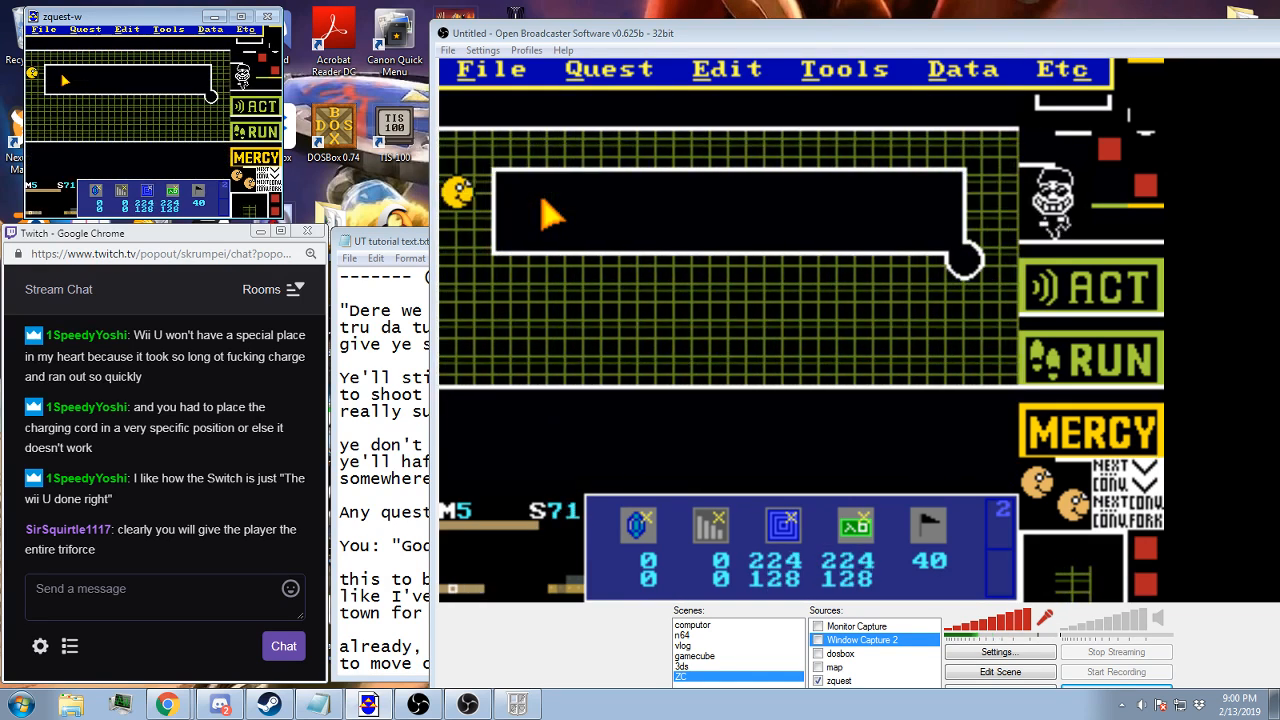
pyautogui.press('Right')
pyautogui.press('Right')
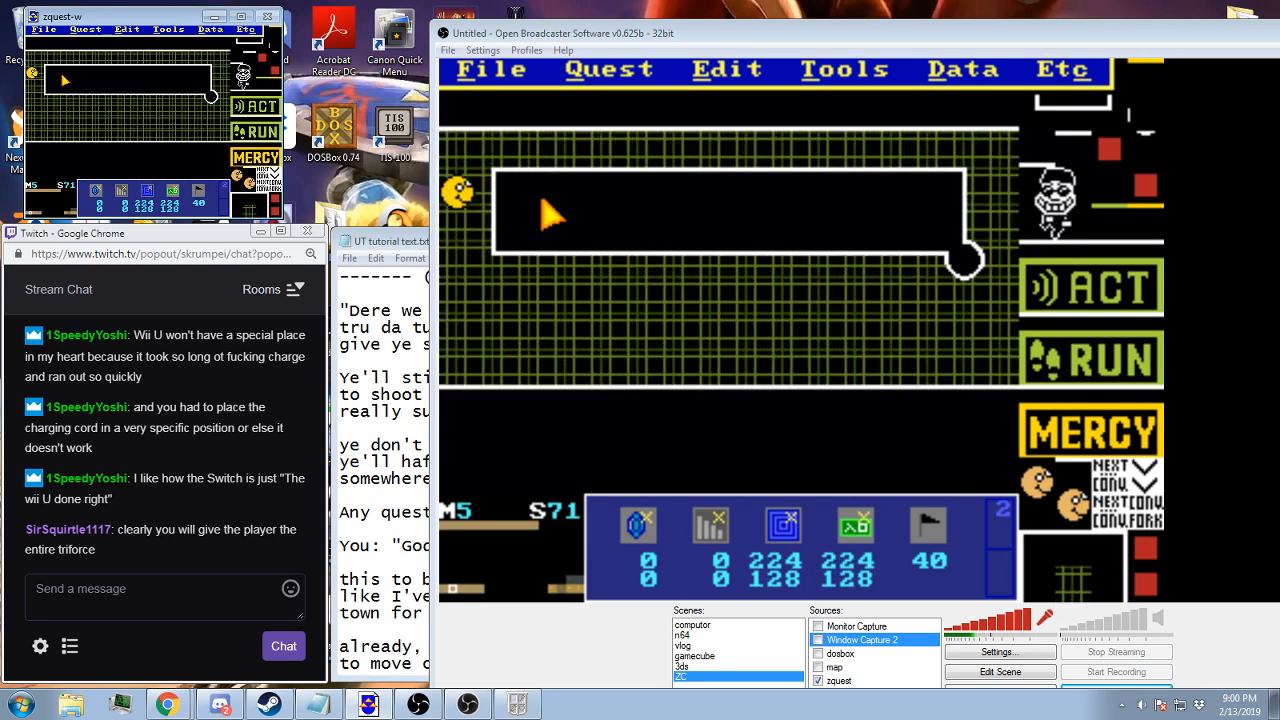
pyautogui.press('Right')
pyautogui.press('Right')
pyautogui.press('Right')
pyautogui.press('Right')
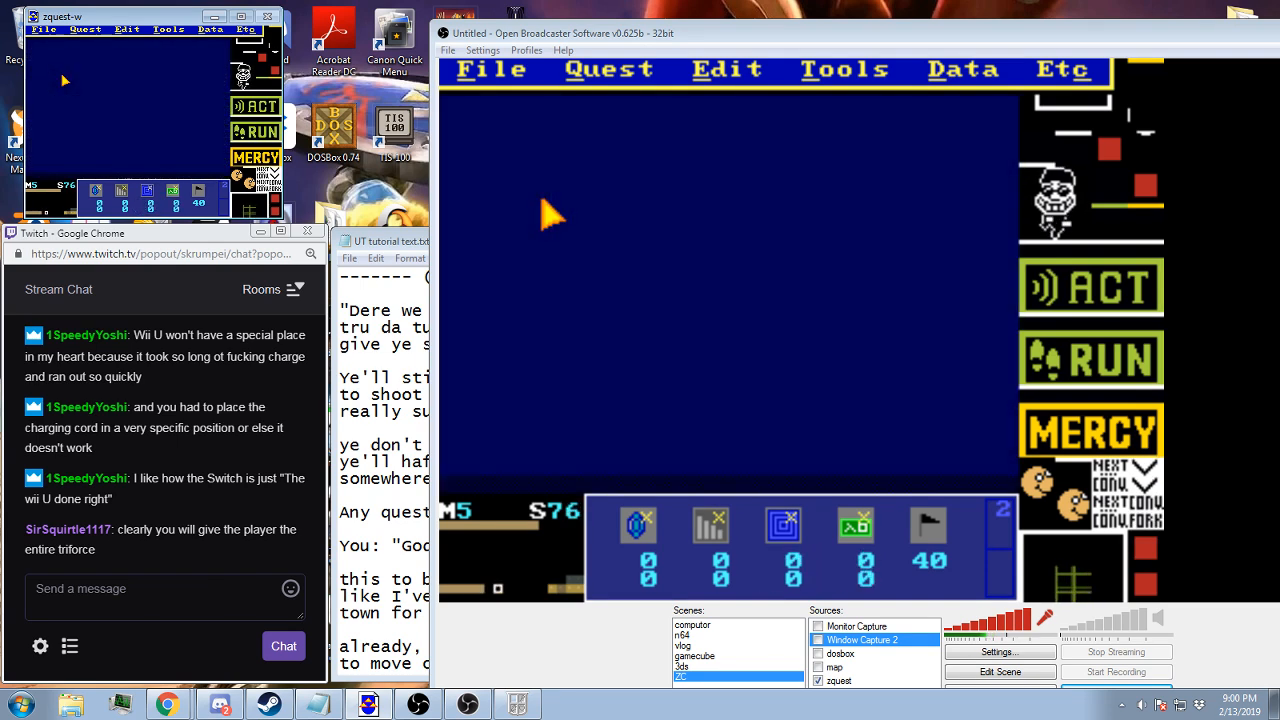
pyautogui.press('Left')
pyautogui.press('Left')
pyautogui.press('Left')
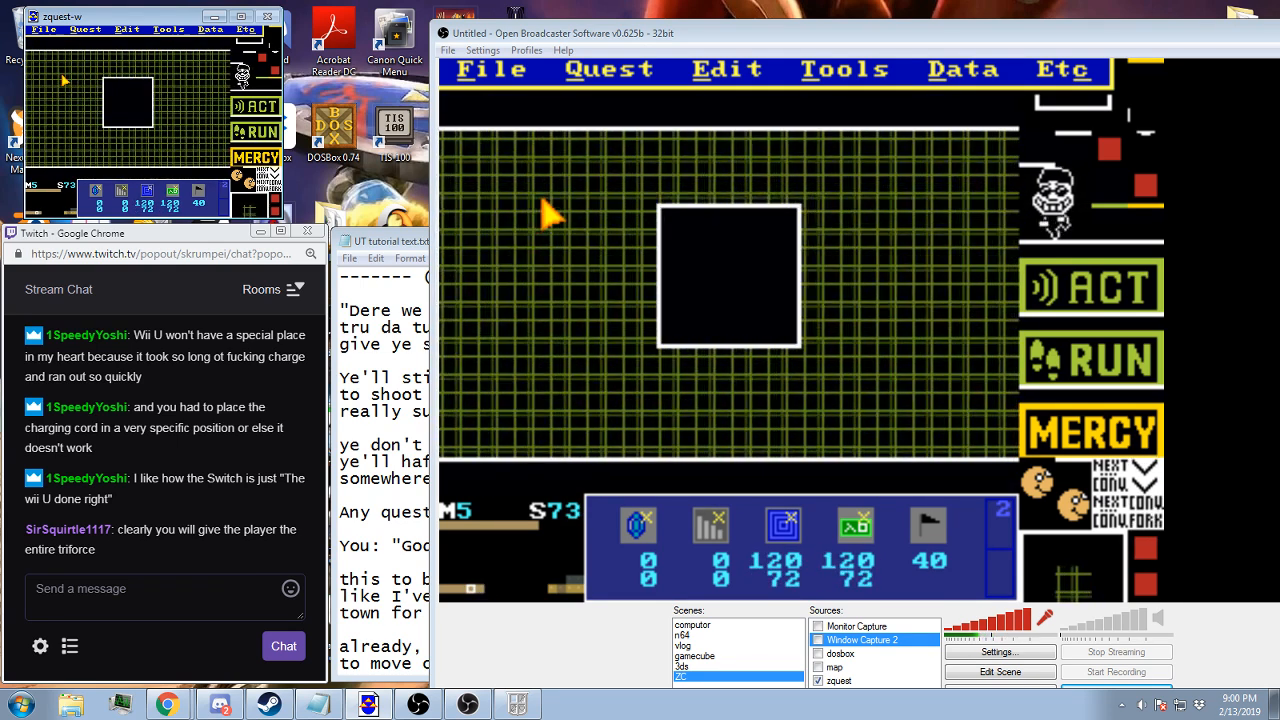
pyautogui.press('Left')
pyautogui.press('Left')
pyautogui.press('Left')
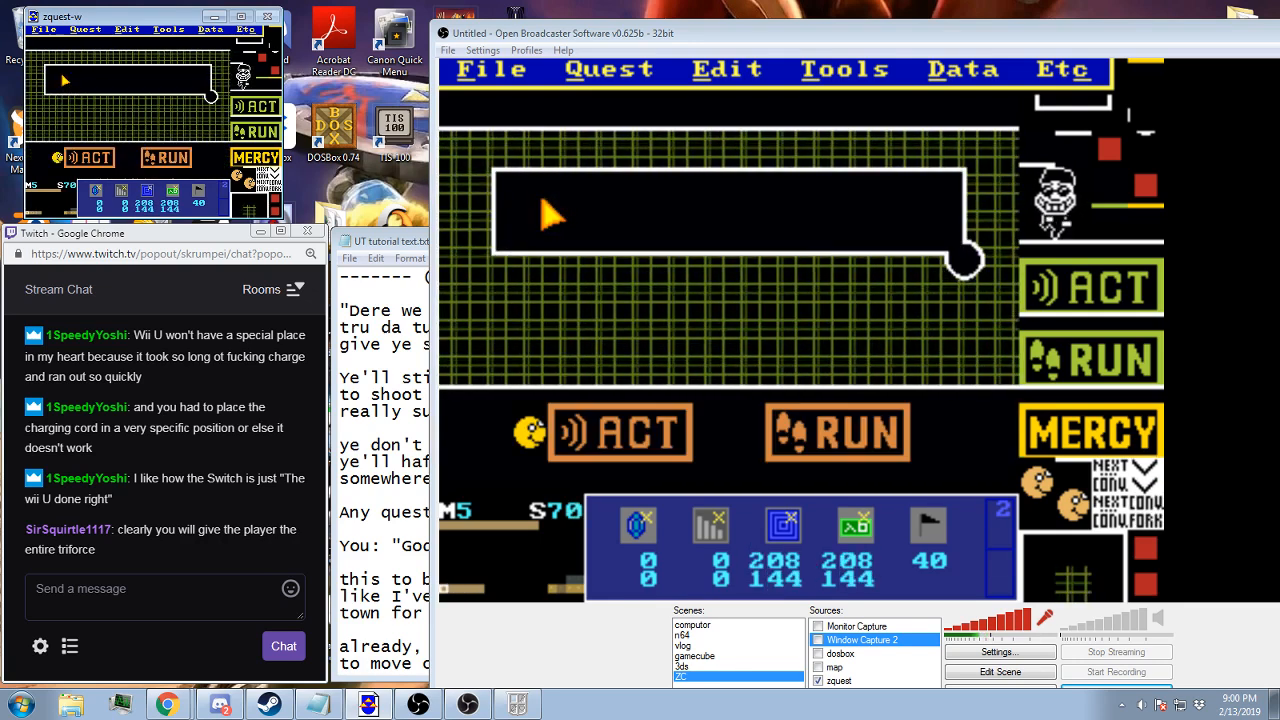
# Copy screen 73's square battle box layout and paste it into the empty screen 75 of map 5
pyautogui.press('Right')
pyautogui.press('Right')
pyautogui.press('Right')
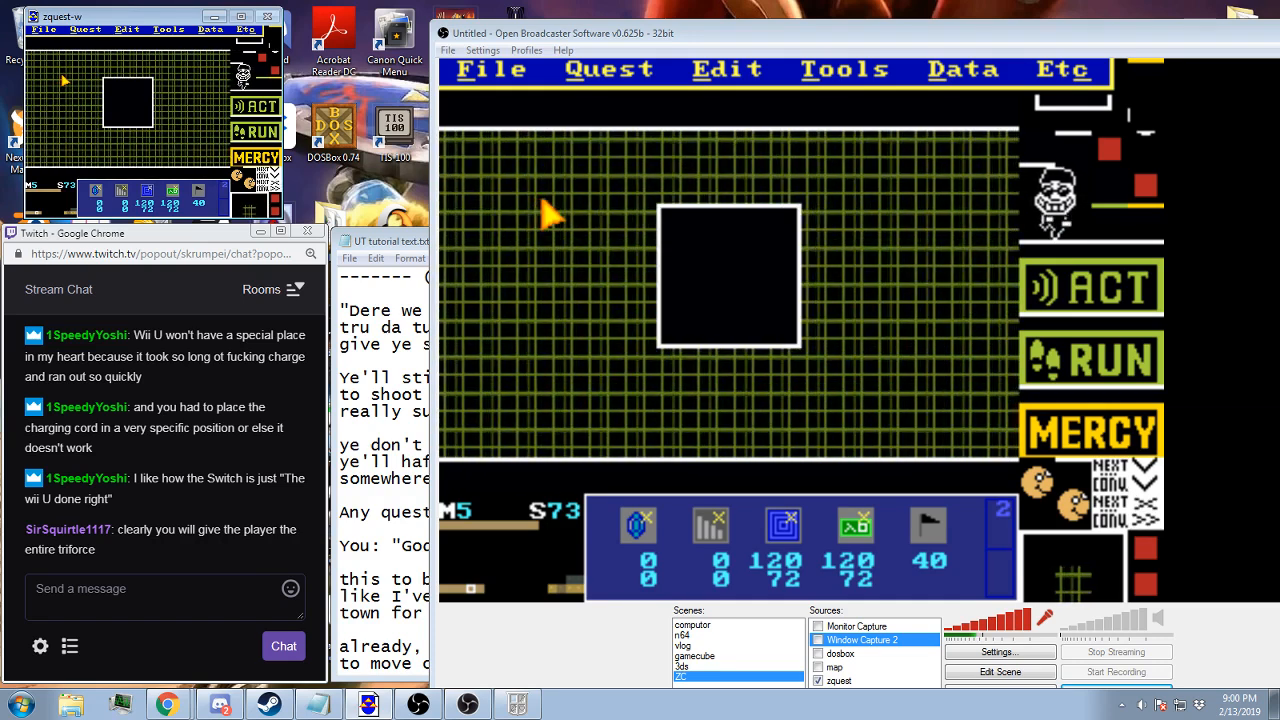
pyautogui.press('Up')
pyautogui.press('Up')
pyautogui.press('Up')
pyautogui.press('Up')
pyautogui.press('Up')
pyautogui.press('Up')
pyautogui.press('Up')
pyautogui.press('Right')
pyautogui.press('Right')
pyautogui.press('Right')
pyautogui.press('Right')
pyautogui.press('Right')
pyautogui.press('Right')
pyautogui.press('Right')
pyautogui.press('Right')
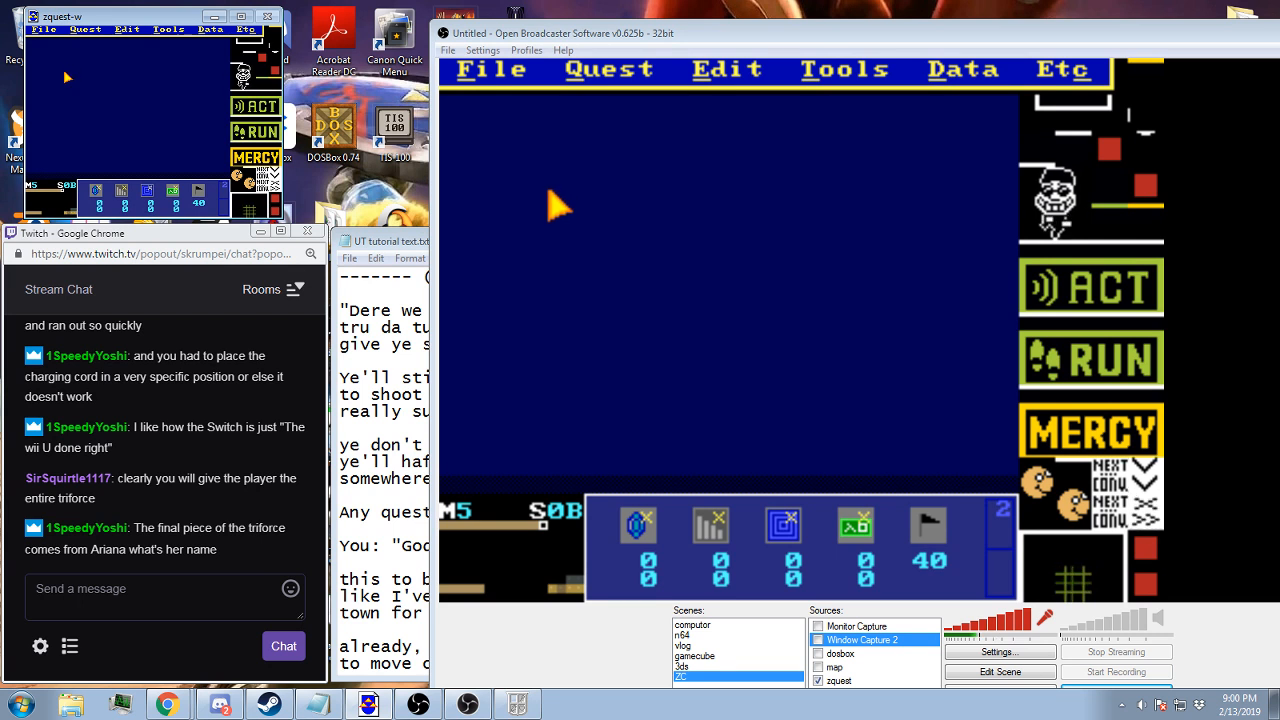
pyautogui.press('Down')
pyautogui.press('Left')
pyautogui.press('Left')
pyautogui.press('Left')
pyautogui.press('Left')
pyautogui.press('Left')
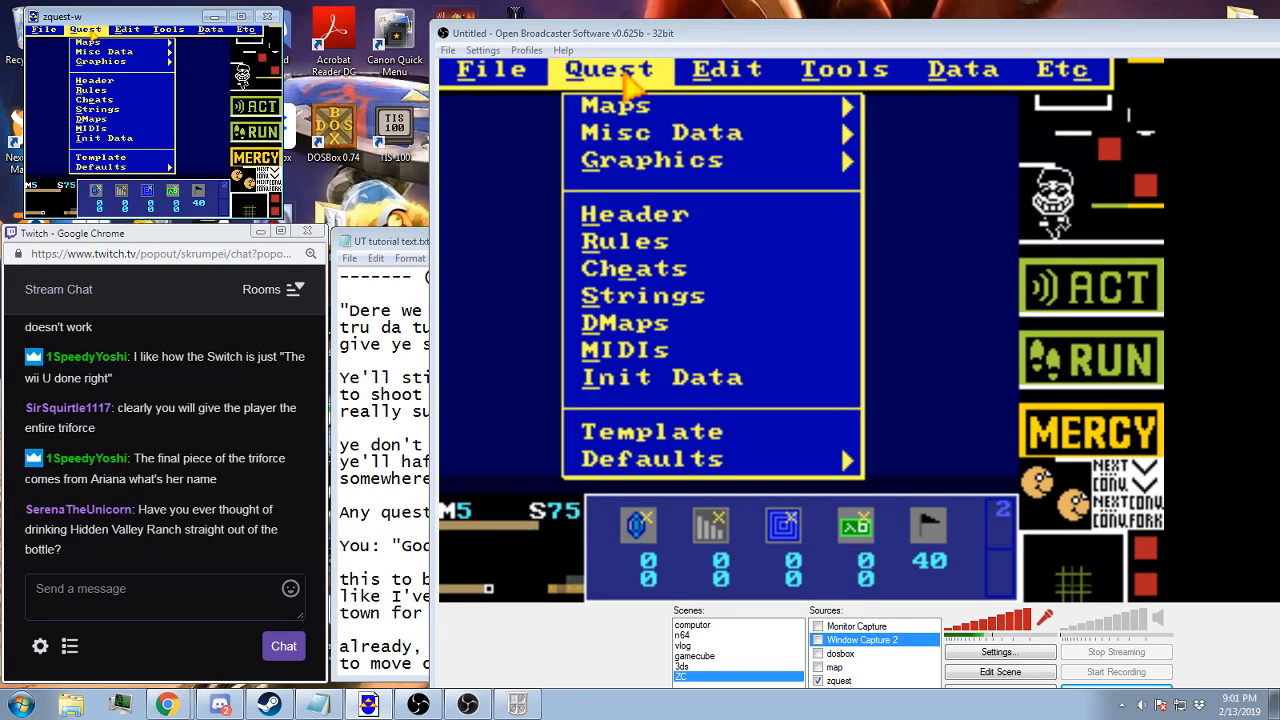
pyautogui.moveTo(117, 33)
pyautogui.click(135, 65)
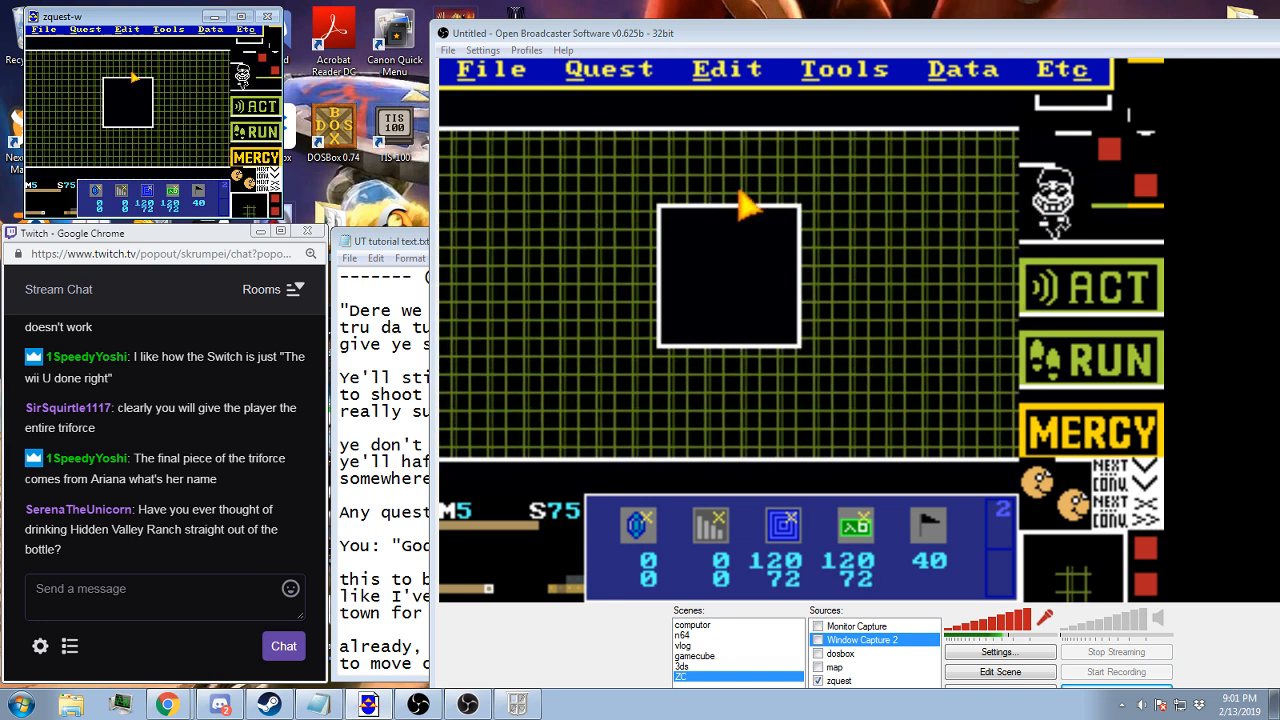
# Remove the white box frame from screen 75 by clearing the screen number assigned to layer 1
pyautogui.moveTo(210, 30)
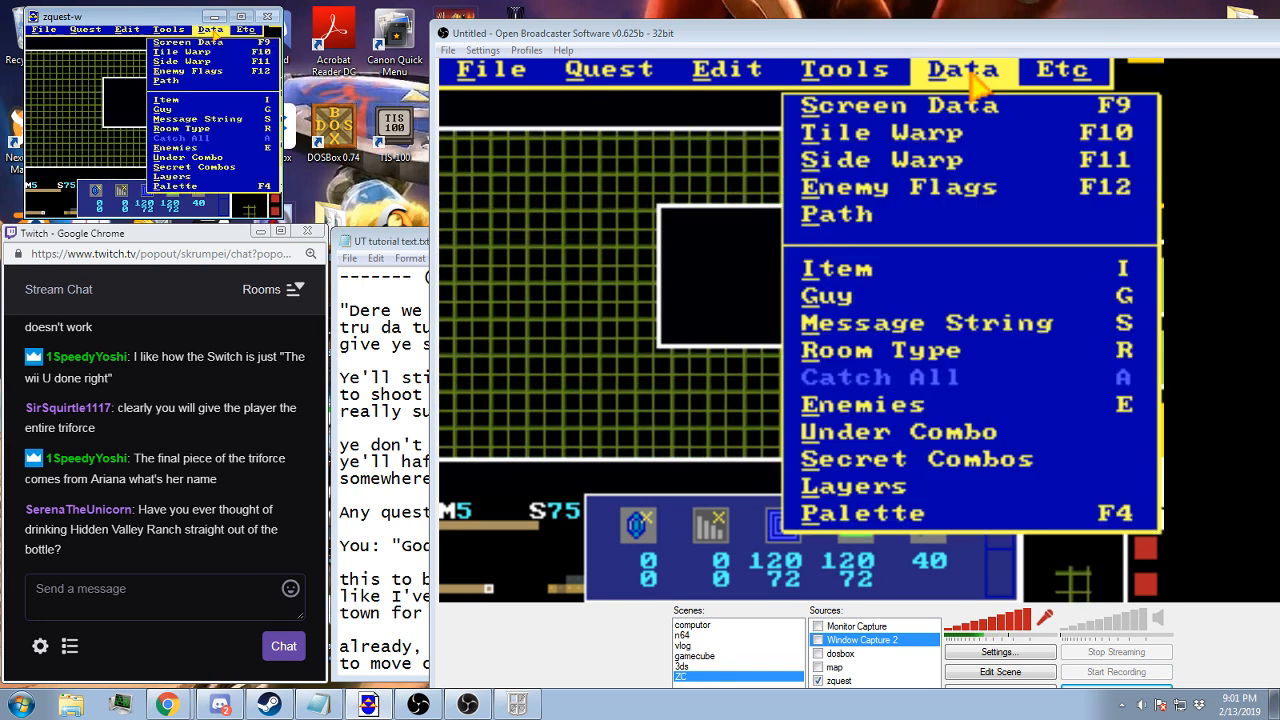
pyautogui.click(176, 178)
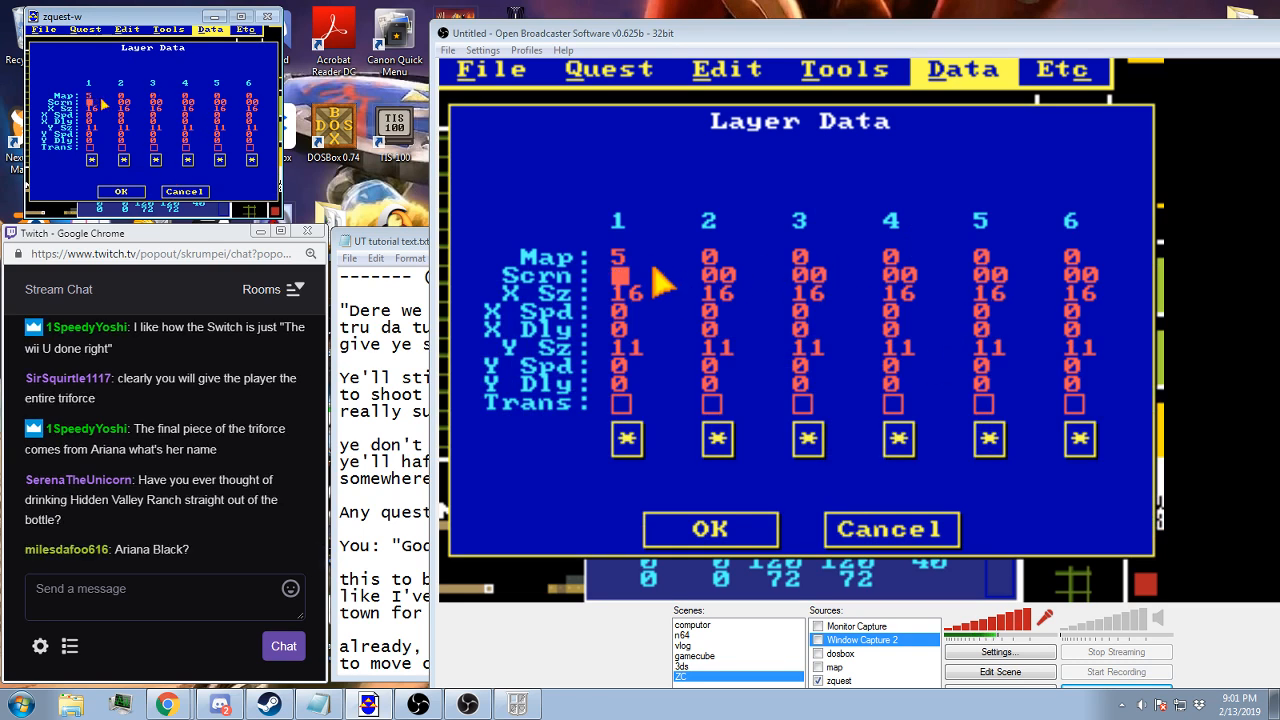
pyautogui.click(124, 191)
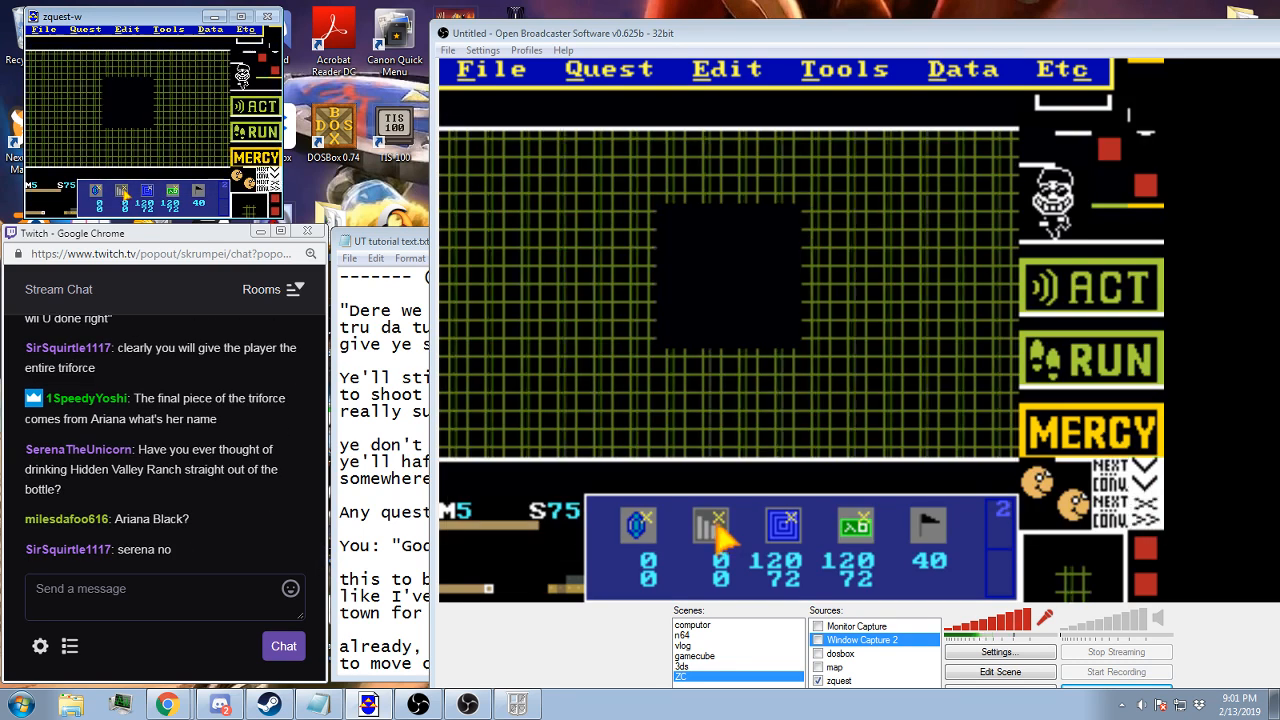
# Cover the black square in the middle of screen 75 with green grid combo 36101
pyautogui.rightClick(152, 195)
pyautogui.click(188, 197)
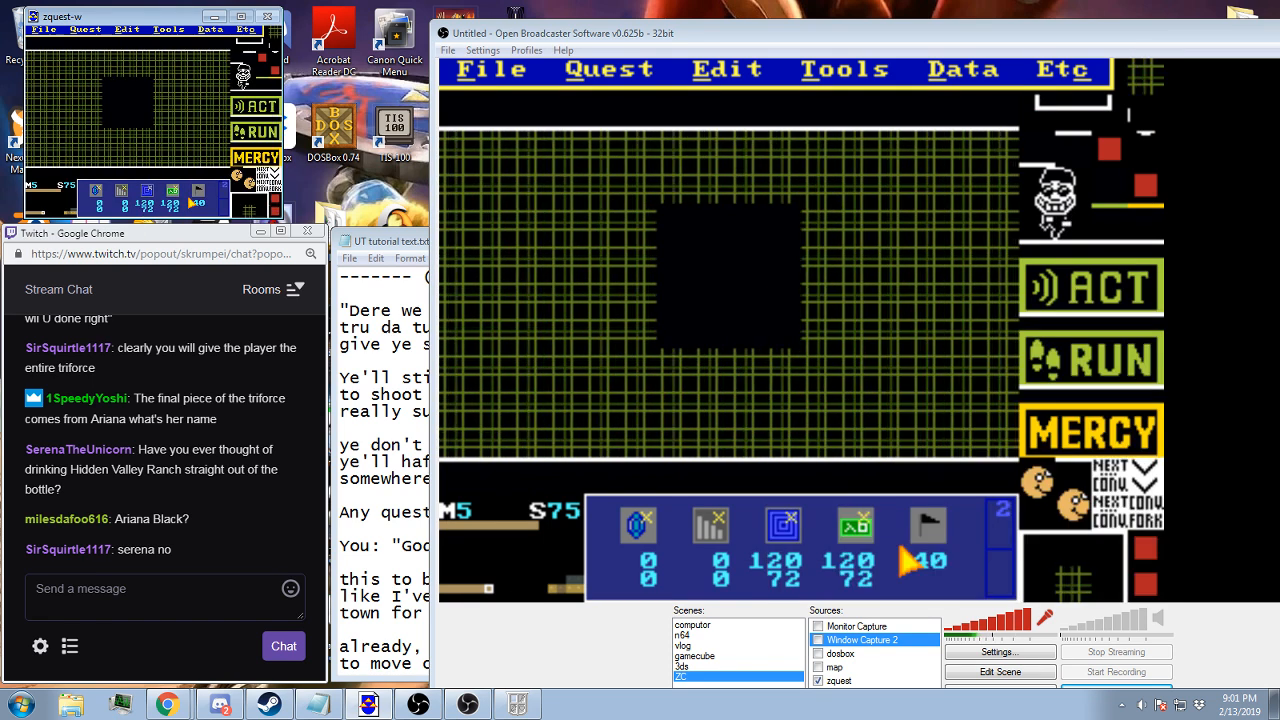
pyautogui.scroll(-1, 182, 192)
pyautogui.scroll(-2, 182, 194)
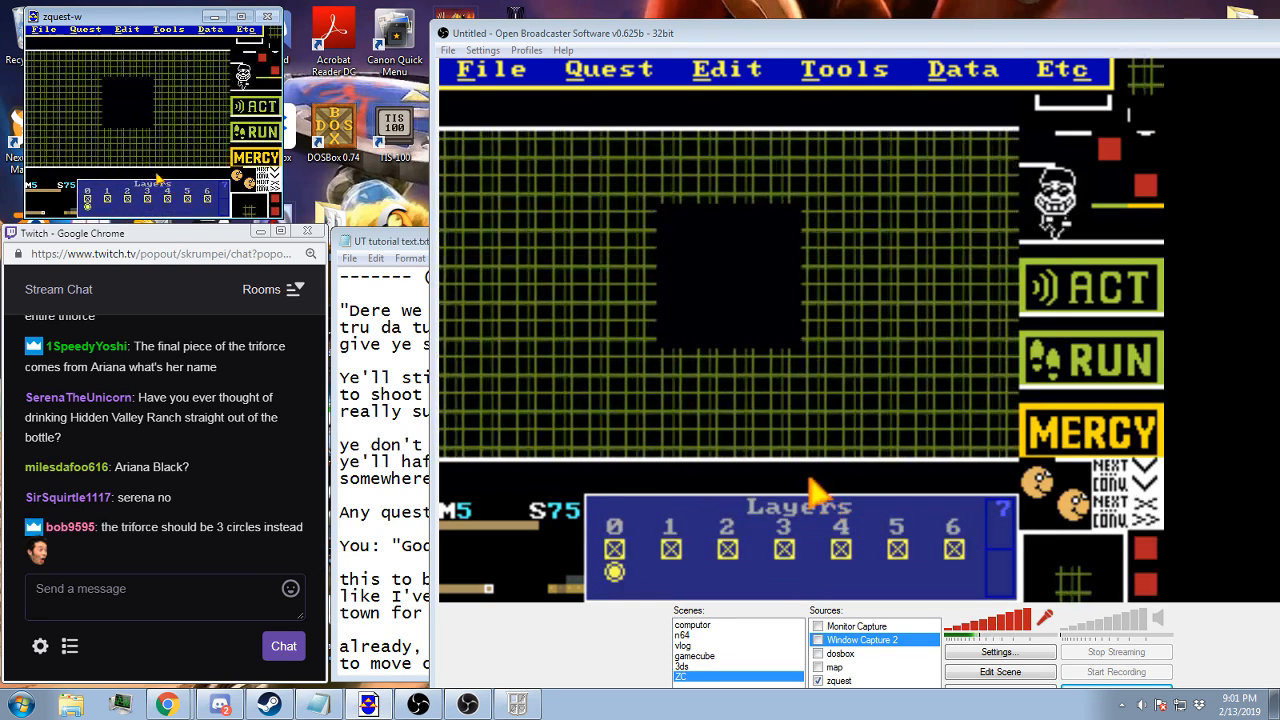
pyautogui.scroll(1, 157, 178)
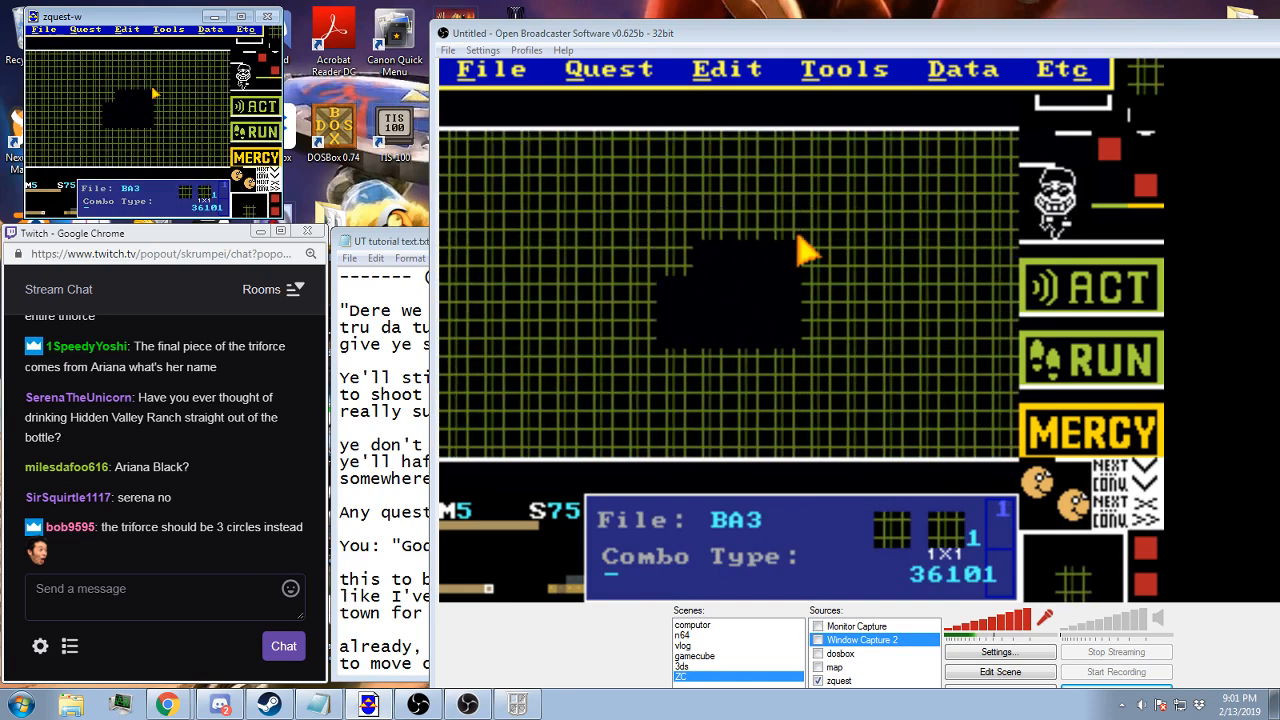
pyautogui.moveTo(149, 107); pyautogui.dragTo(124, 107)
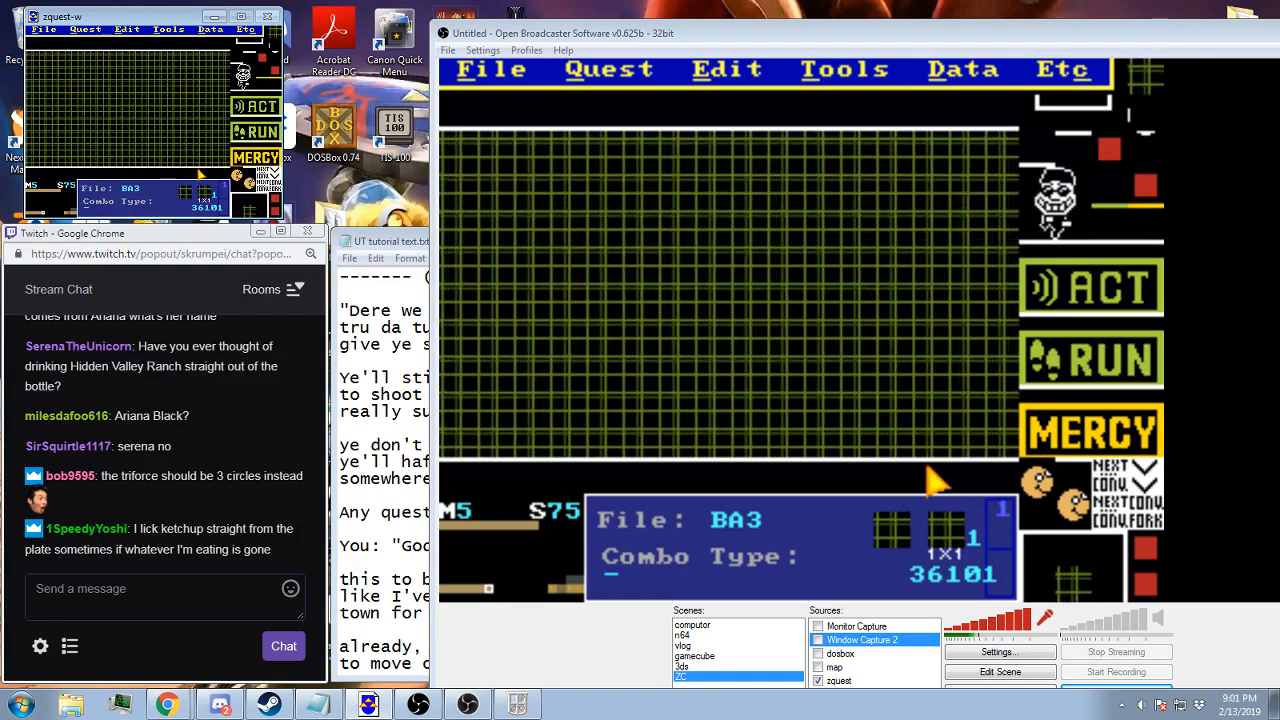
pyautogui.hotkey('alt', 't')
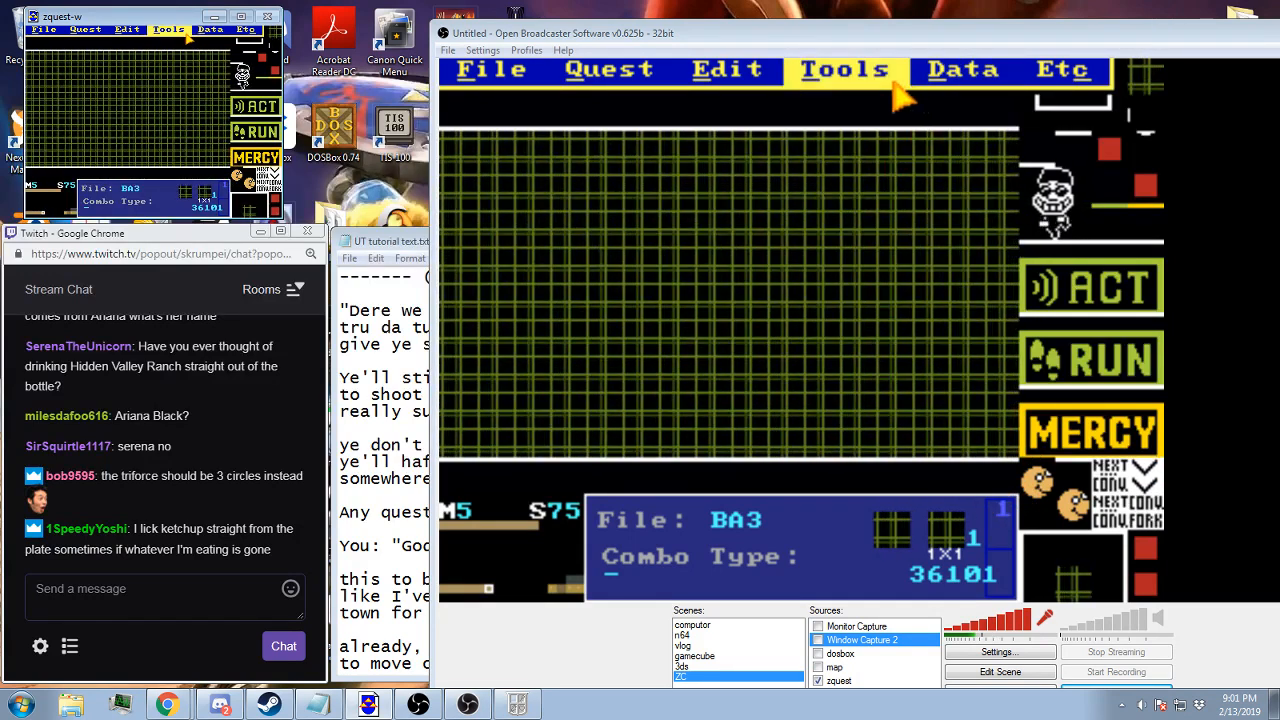
pyautogui.click(162, 73)
pyautogui.press('Escape')
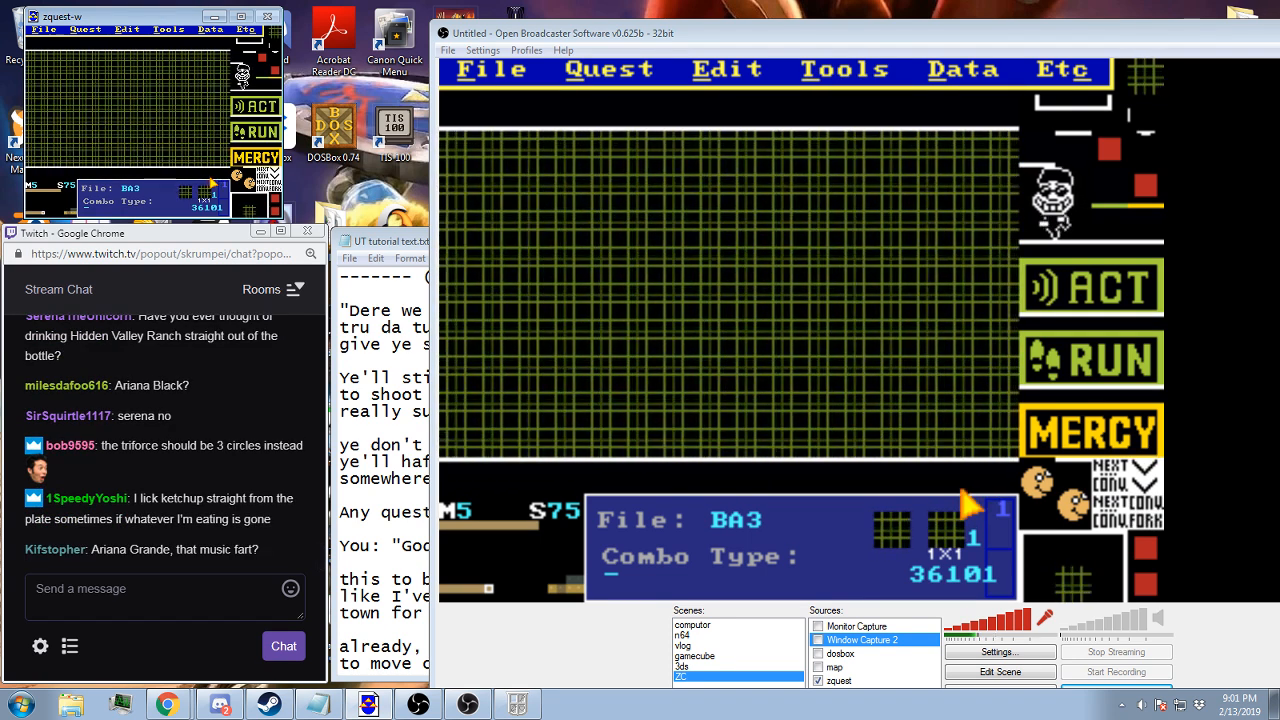
# Place screen 75's item location and its blue and green warp squares on the flag 7 tile at 160,112
pyautogui.scroll(-1, 203, 185)
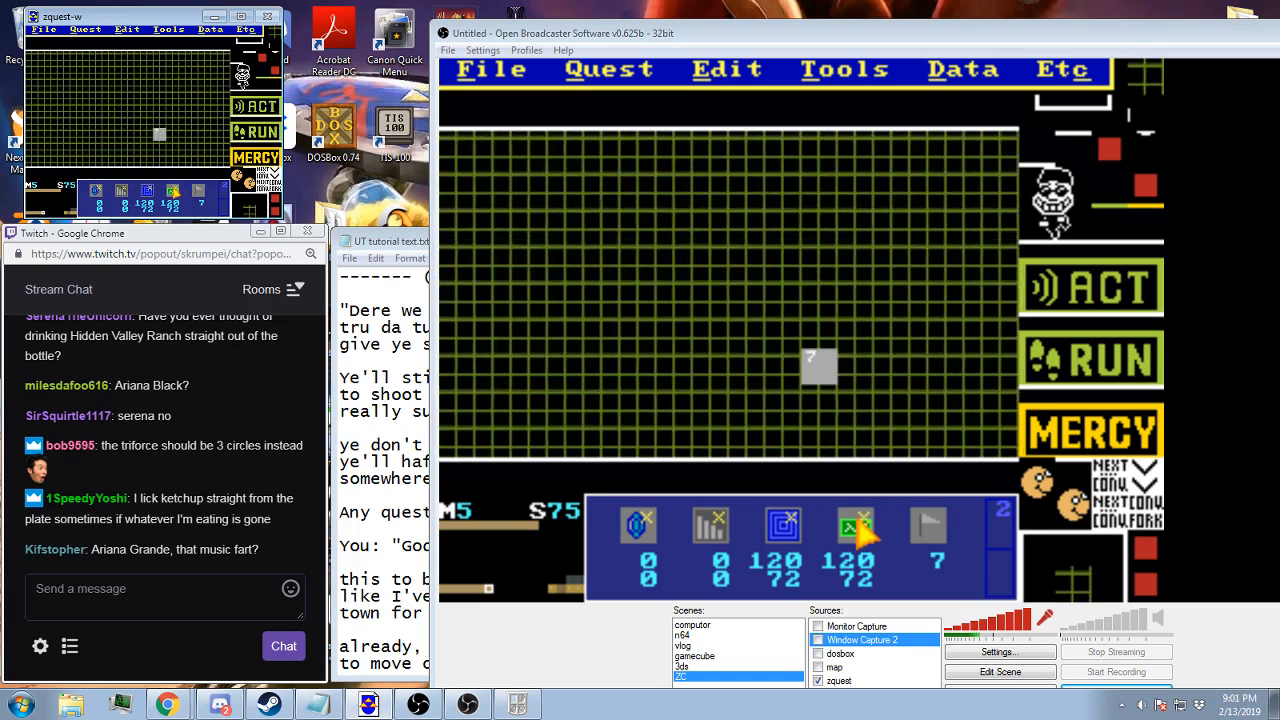
pyautogui.click(100, 187)
pyautogui.click(160, 135)
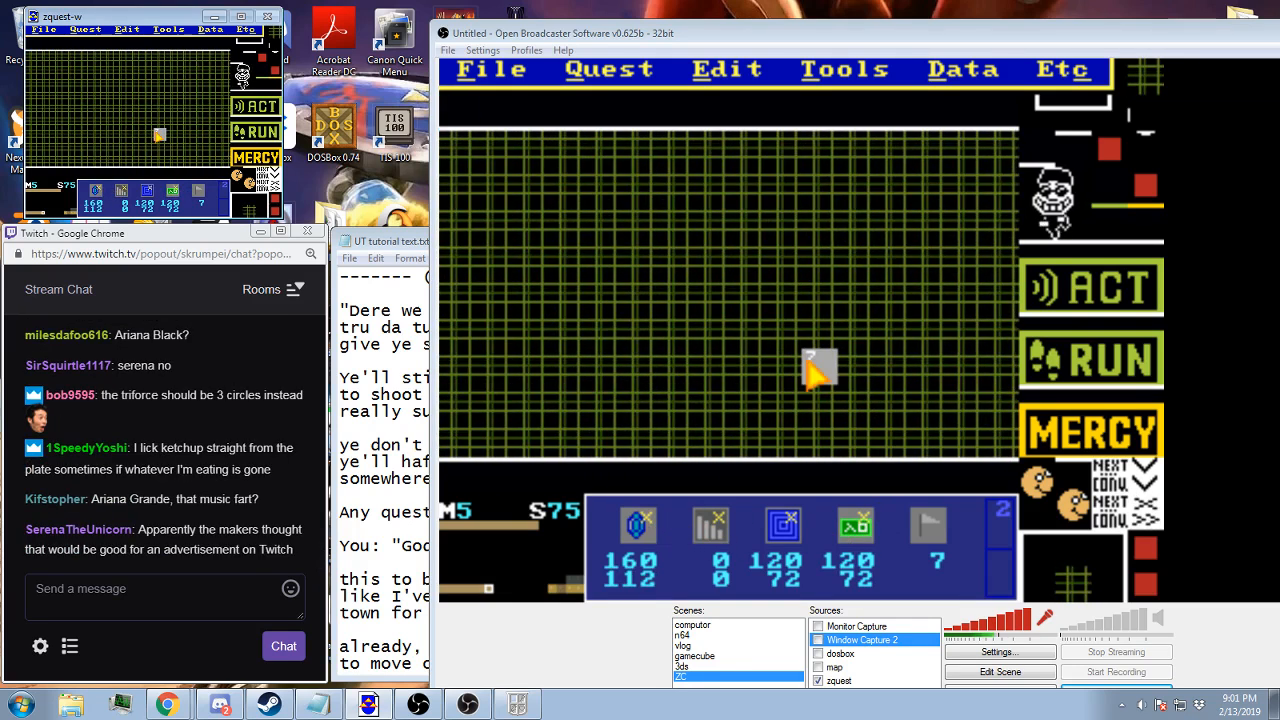
pyautogui.press('i')
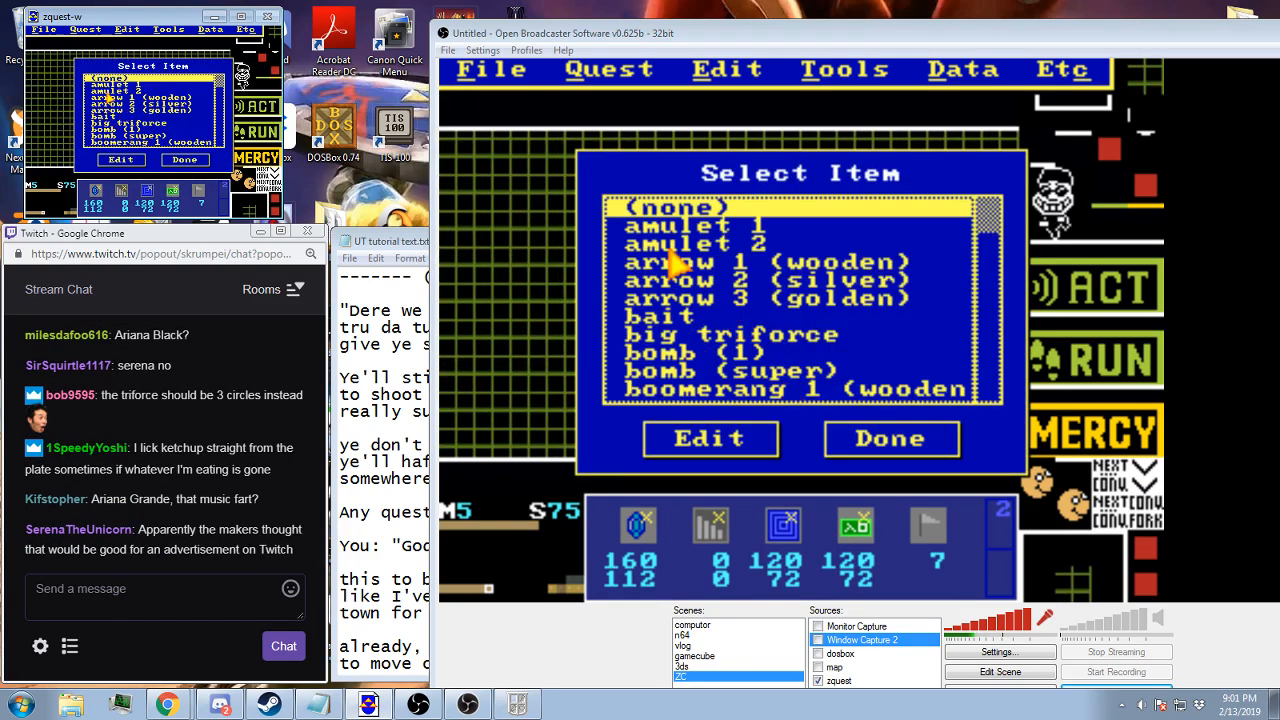
pyautogui.click(127, 158)
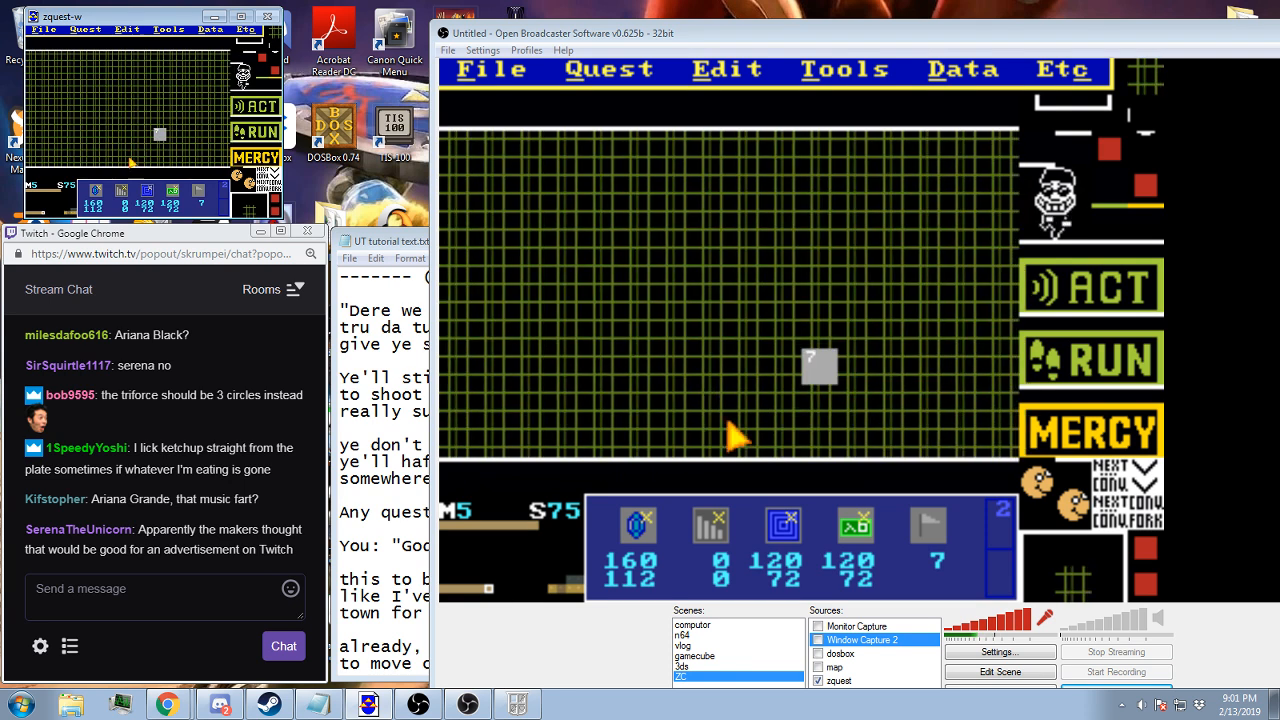
pyautogui.click(147, 190)
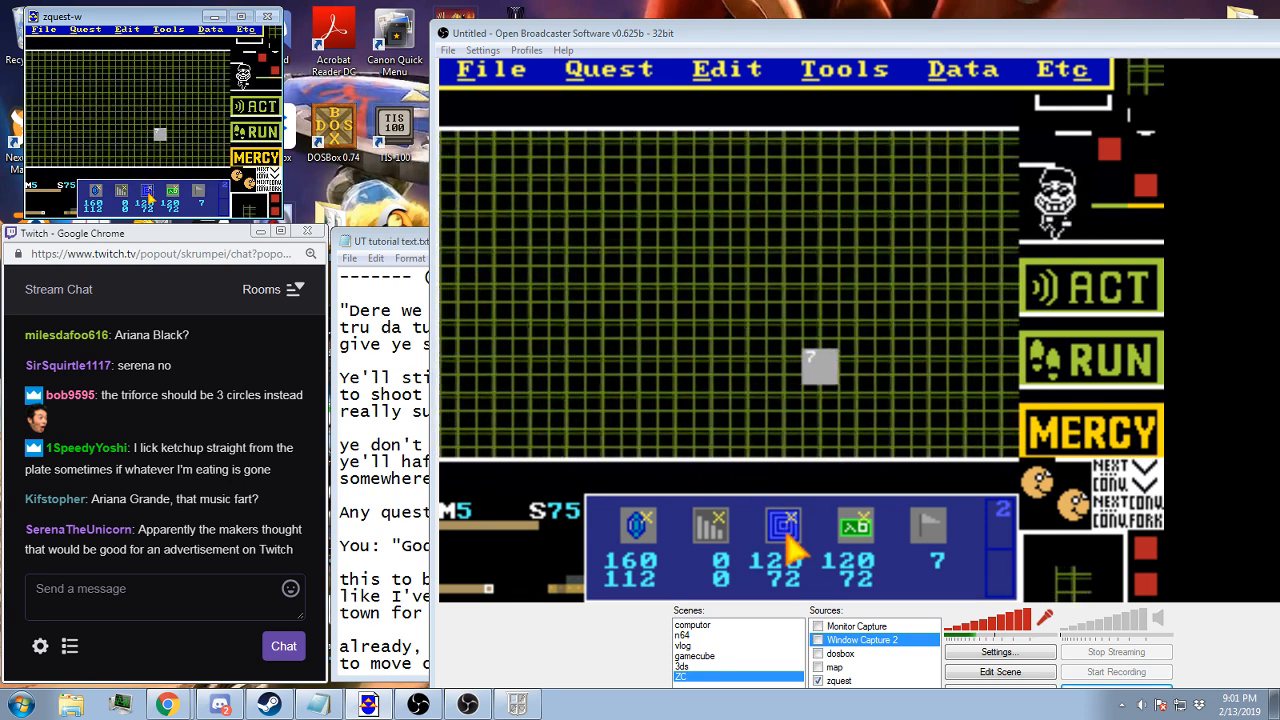
pyautogui.click(160, 134)
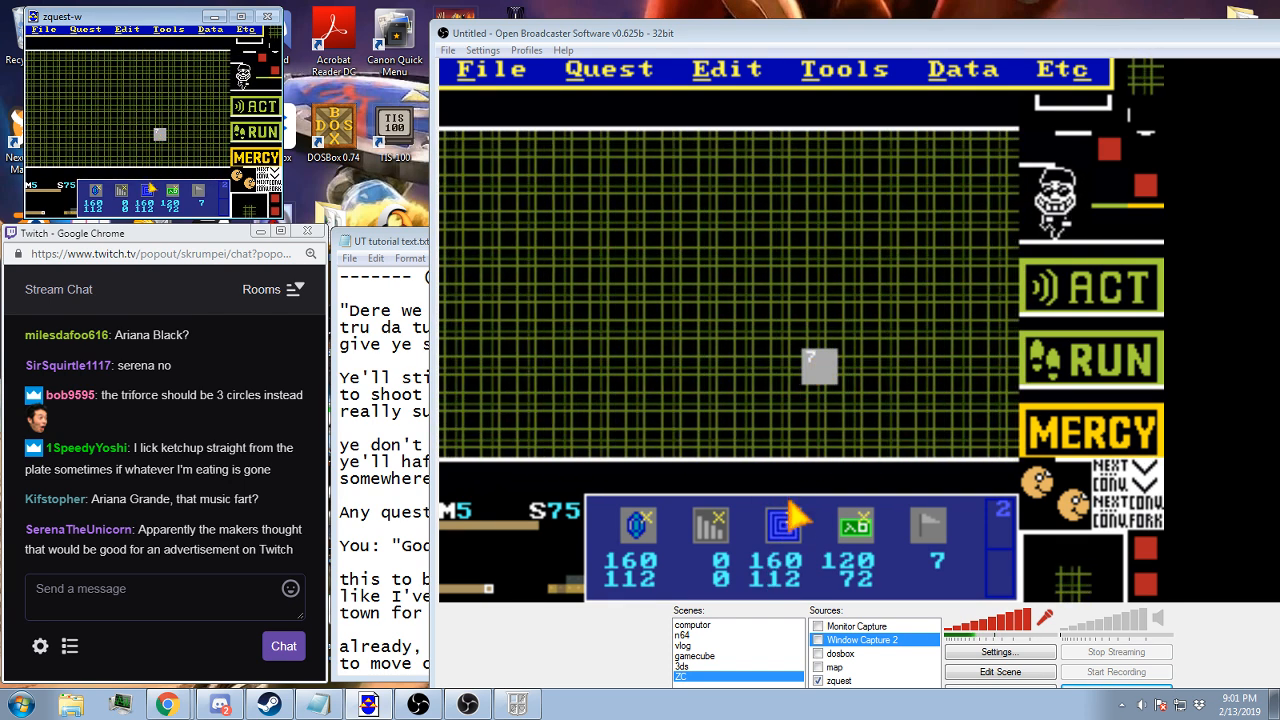
pyautogui.click(174, 190)
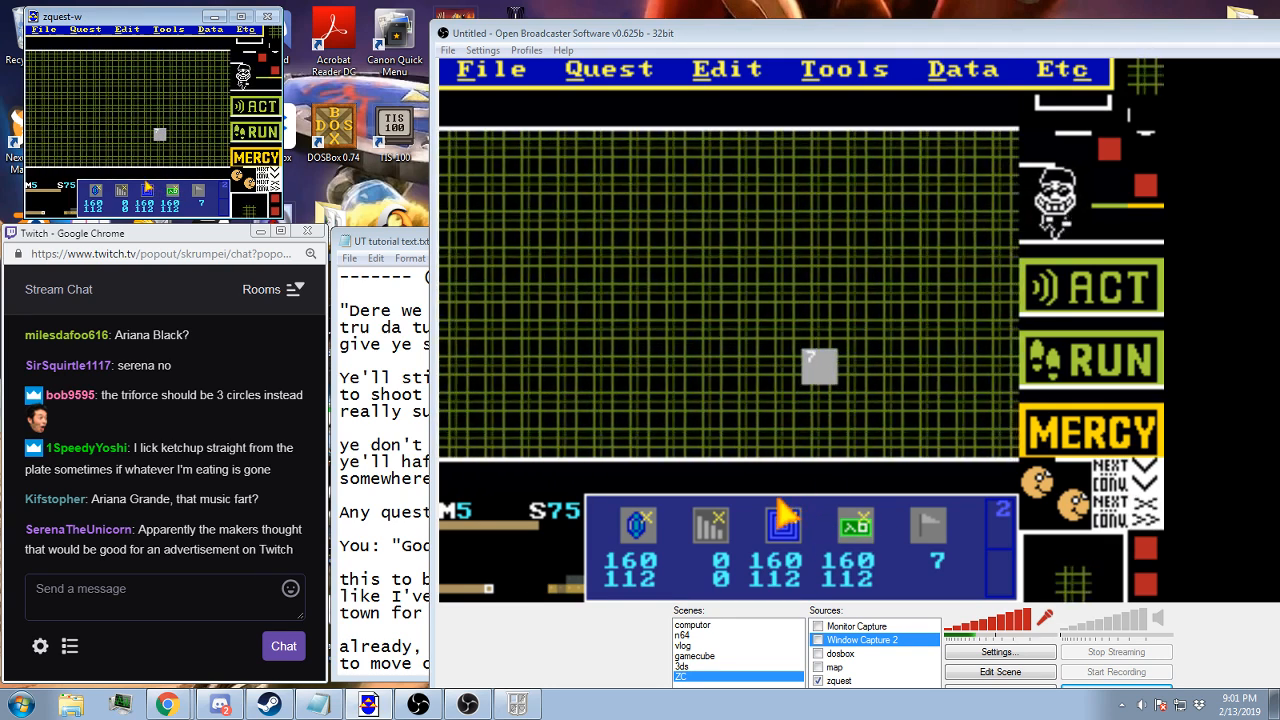
pyautogui.click(147, 190)
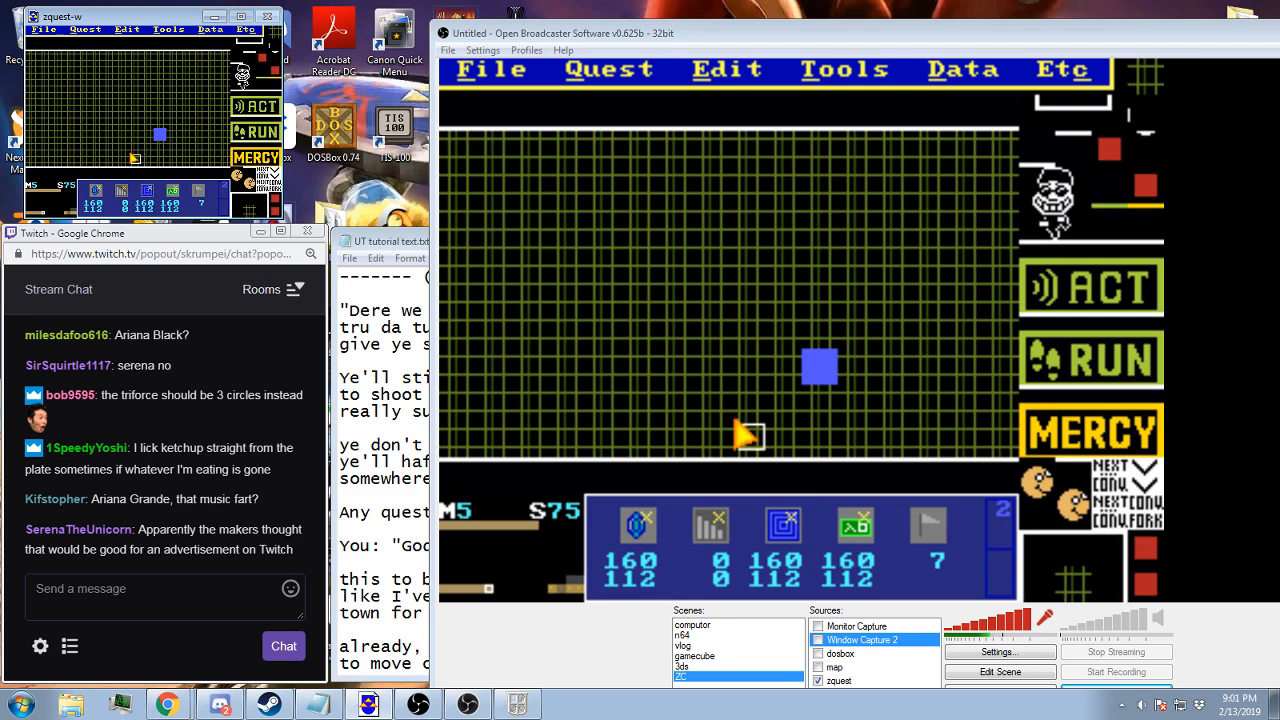
# Add flag 7 at 128,80 on screen 75 and place the item location and the blue and green warp squares on that tile
pyautogui.rightClick(131, 154)
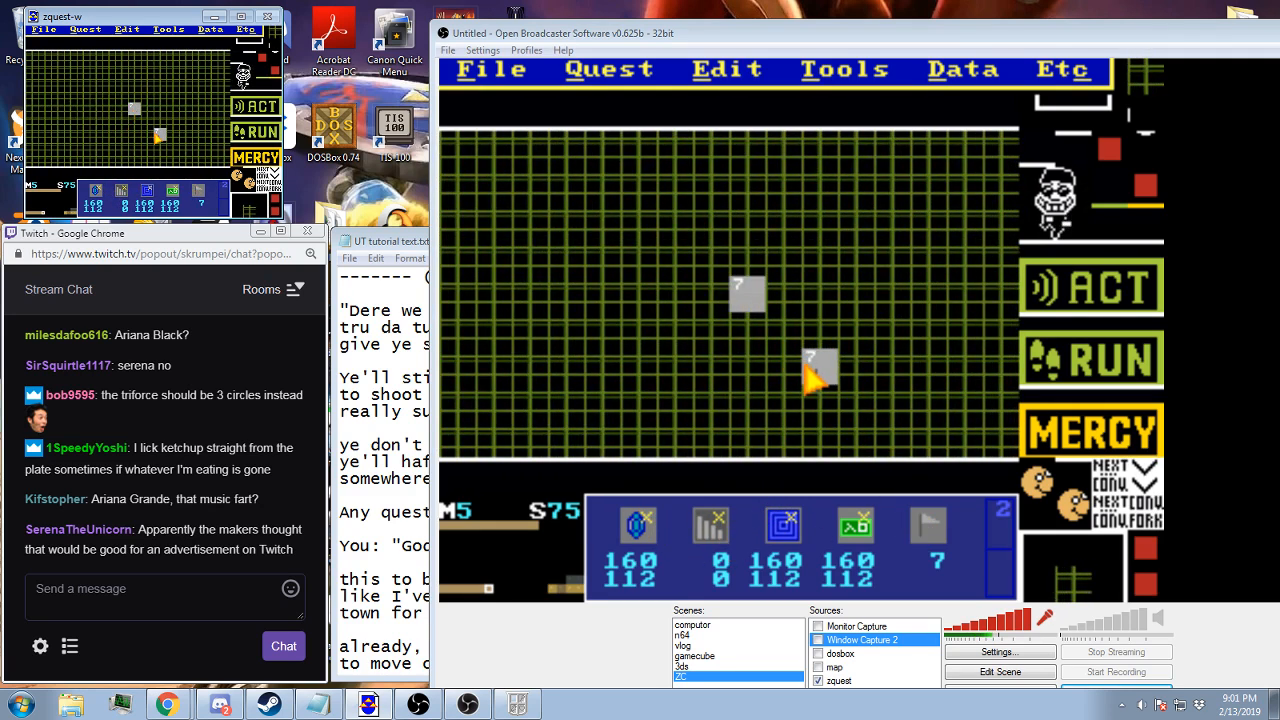
pyautogui.click(171, 190)
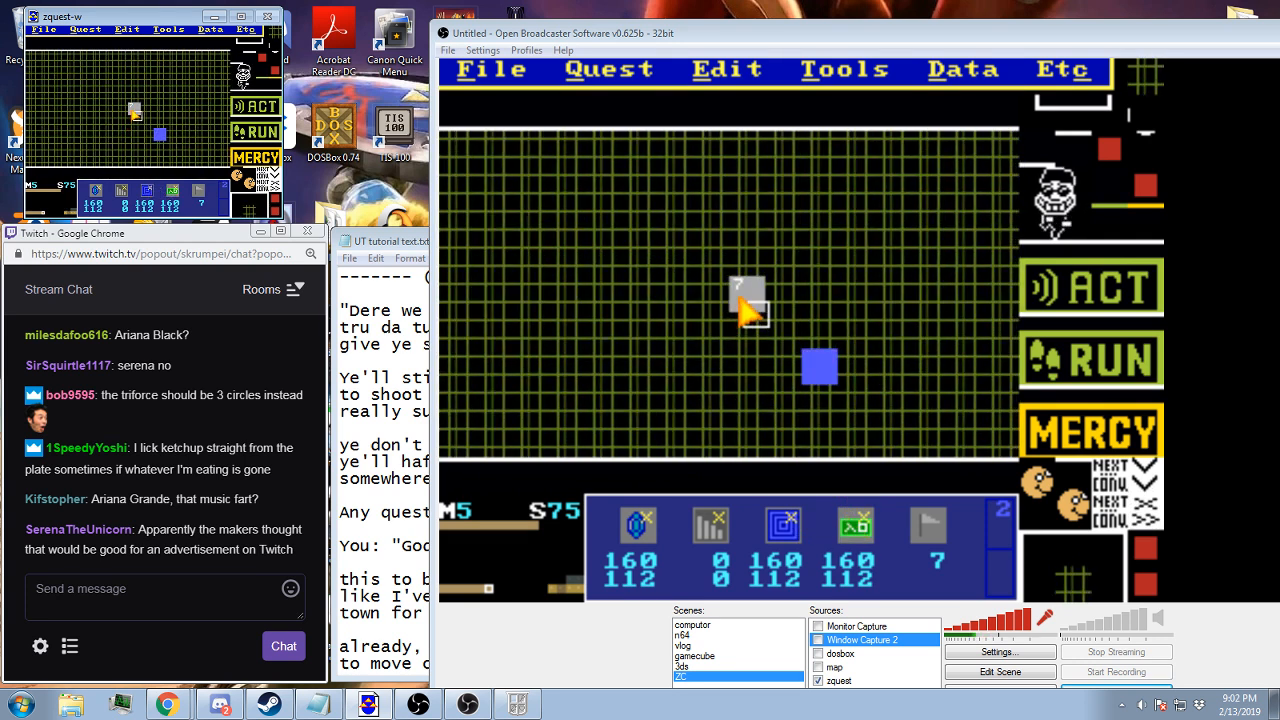
pyautogui.click(132, 107)
pyautogui.click(171, 193)
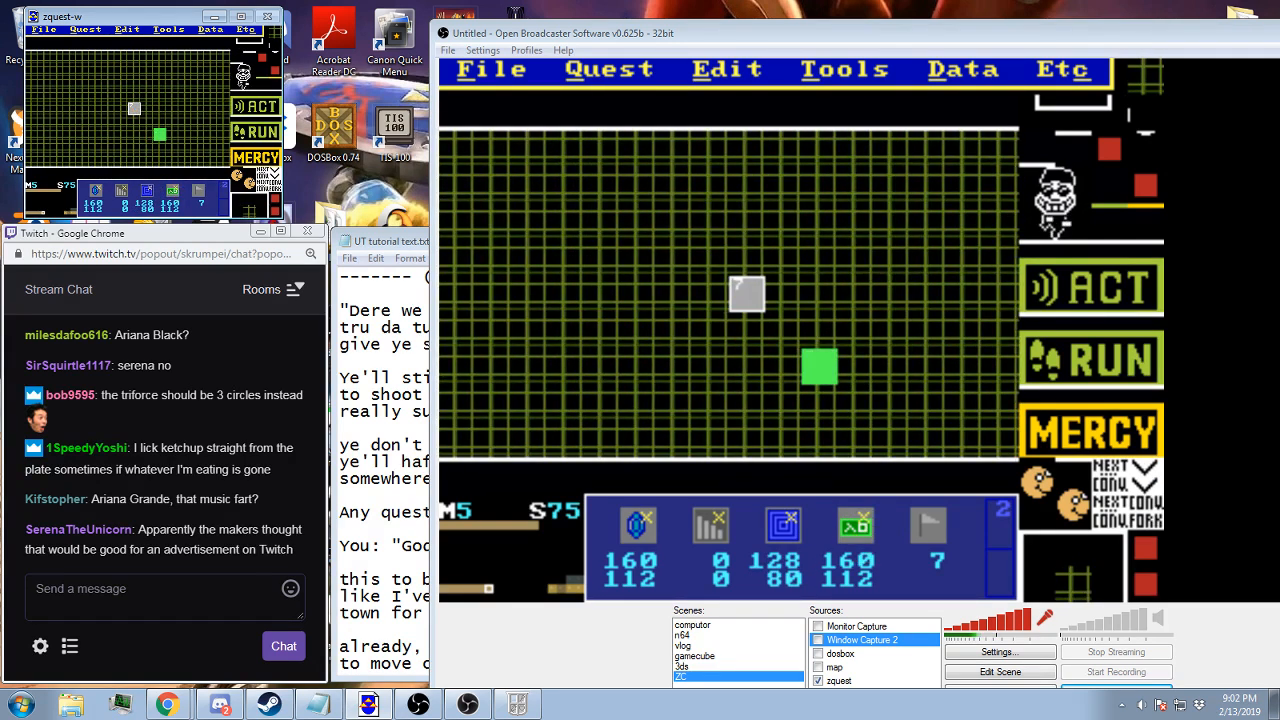
pyautogui.click(133, 107)
pyautogui.click(98, 192)
pyautogui.click(132, 105)
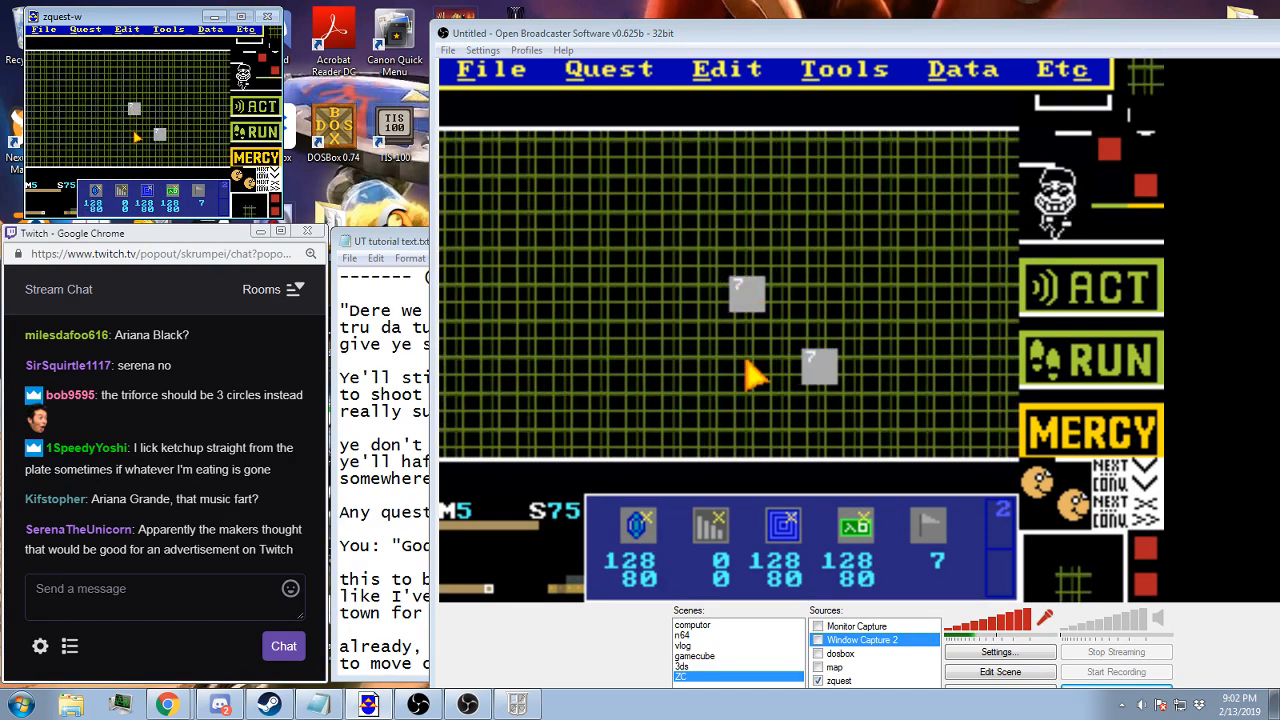
pyautogui.press('i')
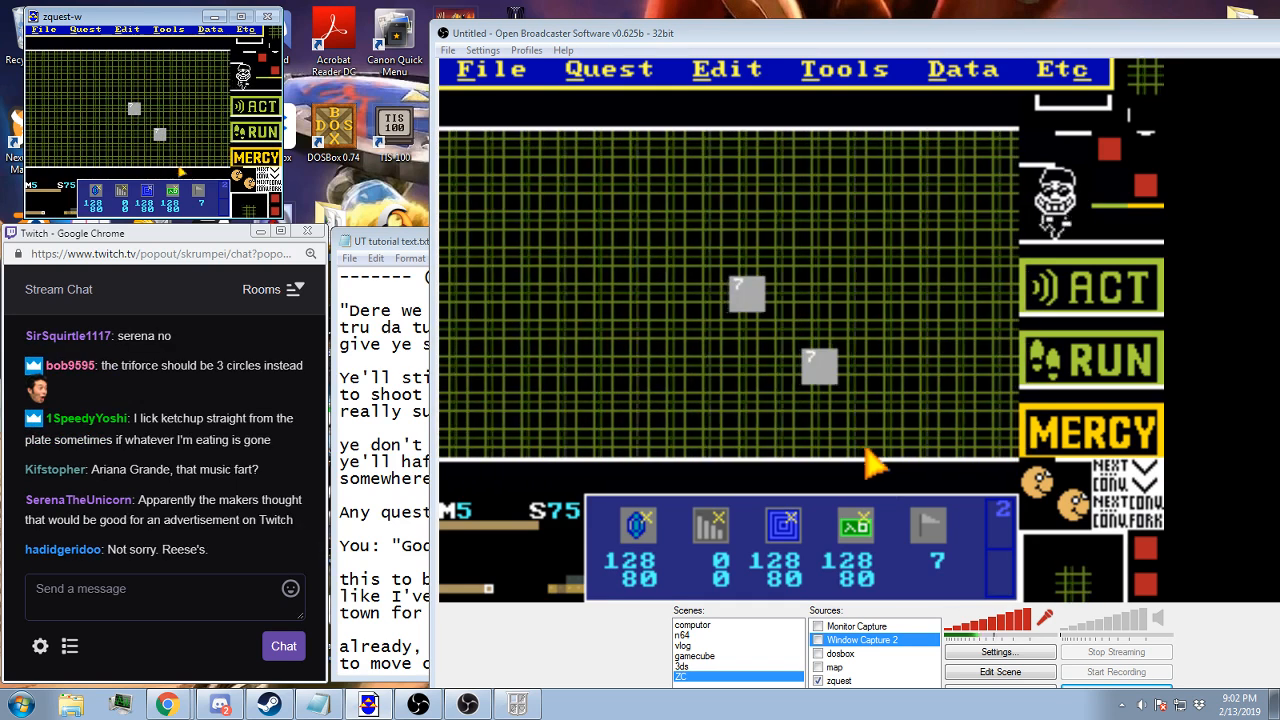
# Choose flag 0 and clear the flag from the tile at 160,112 on screen 75
pyautogui.press('/')
pyautogui.press('/')
pyautogui.press('/')
pyautogui.press('/')
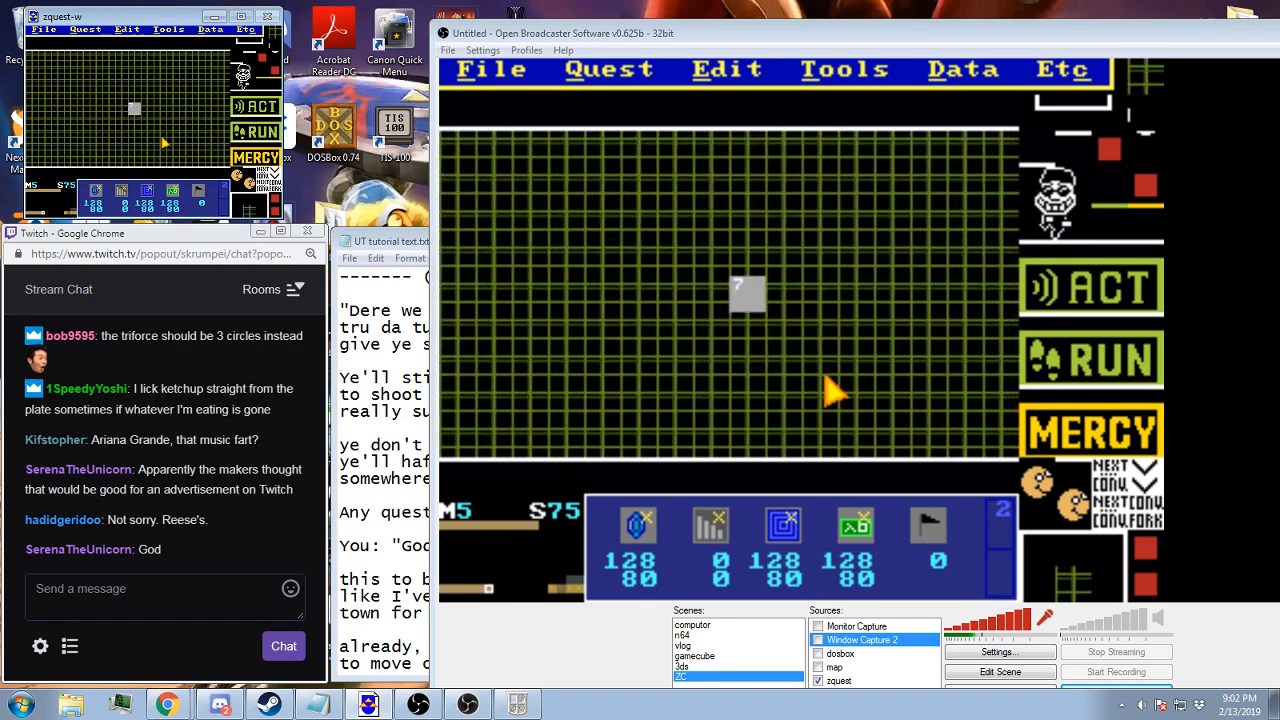
# Compare screen 75 with screen 74 and check the empty screen 0B on map 5
pyautogui.press('Left')
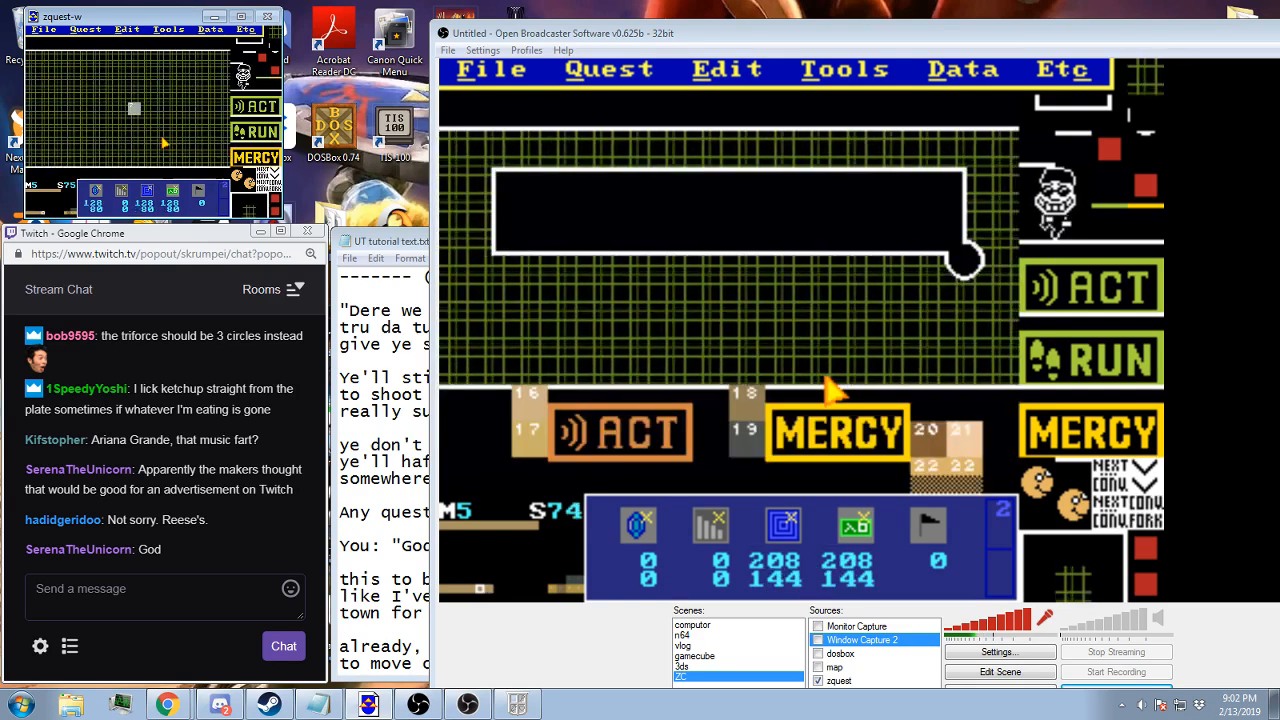
pyautogui.press('Right')
pyautogui.press('Left')
pyautogui.press('Right')
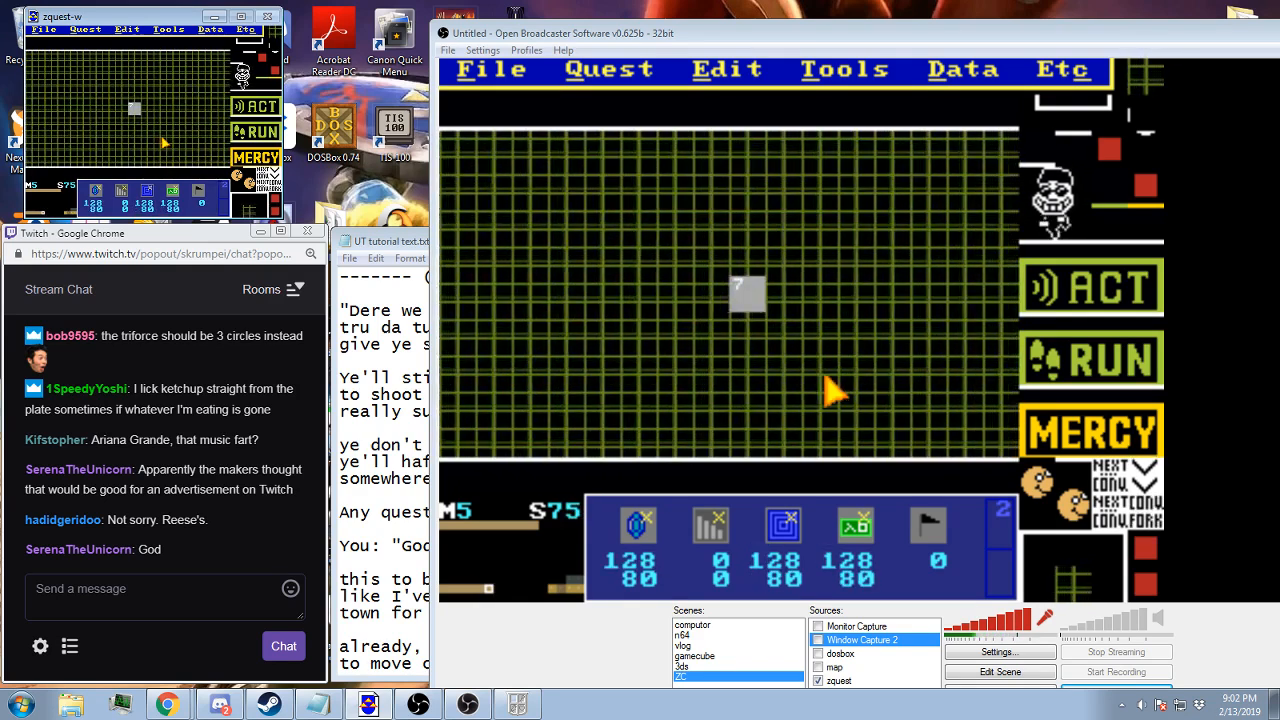
pyautogui.press('Up')
pyautogui.press('Up')
pyautogui.press('Up')
pyautogui.press('Up')
pyautogui.press('Up')
pyautogui.press('Up')
pyautogui.press('Up')
pyautogui.press('Right')
pyautogui.press('Right')
pyautogui.press('Right')
pyautogui.press('Right')
pyautogui.press('Right')
pyautogui.press('Right')
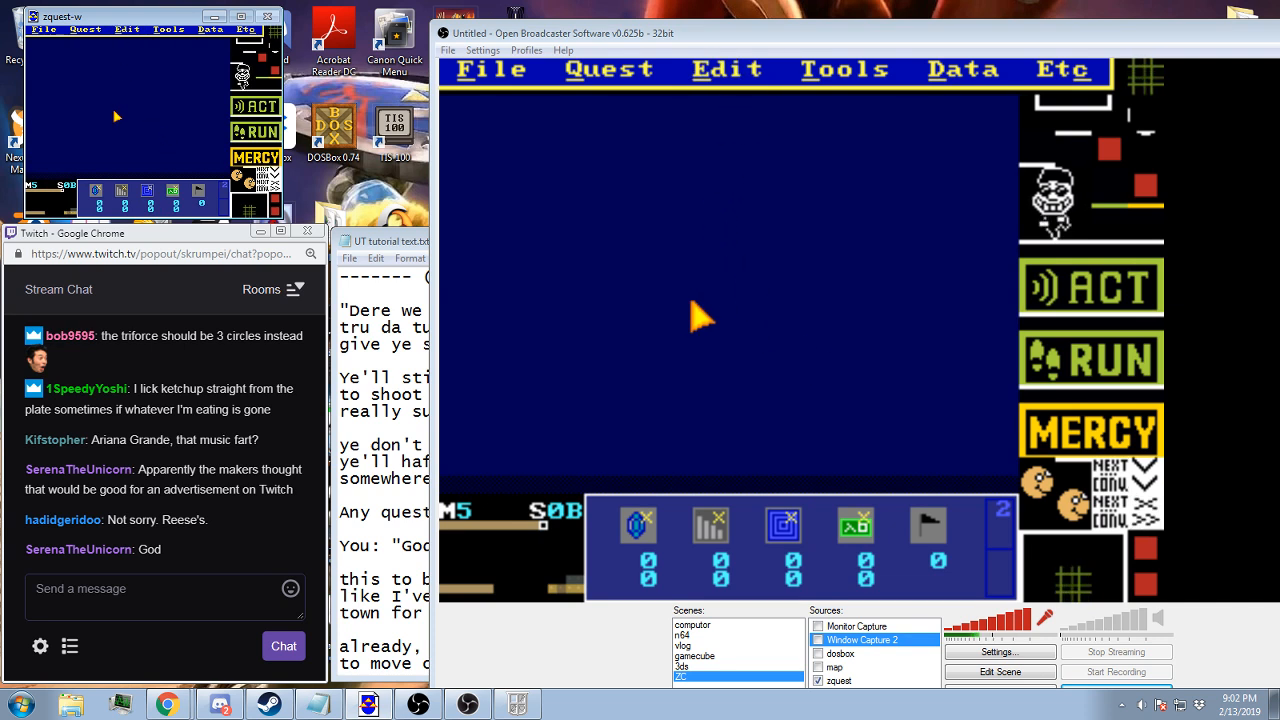
pyautogui.press('Left')
pyautogui.press('Left')
pyautogui.press('Left')
pyautogui.press('Left')
pyautogui.press('Left')
pyautogui.press('Left')
pyautogui.press('Down')
pyautogui.press('Down')
pyautogui.press('Down')
pyautogui.press('Down')
pyautogui.press('Down')
pyautogui.press('Down')
pyautogui.press('Down')
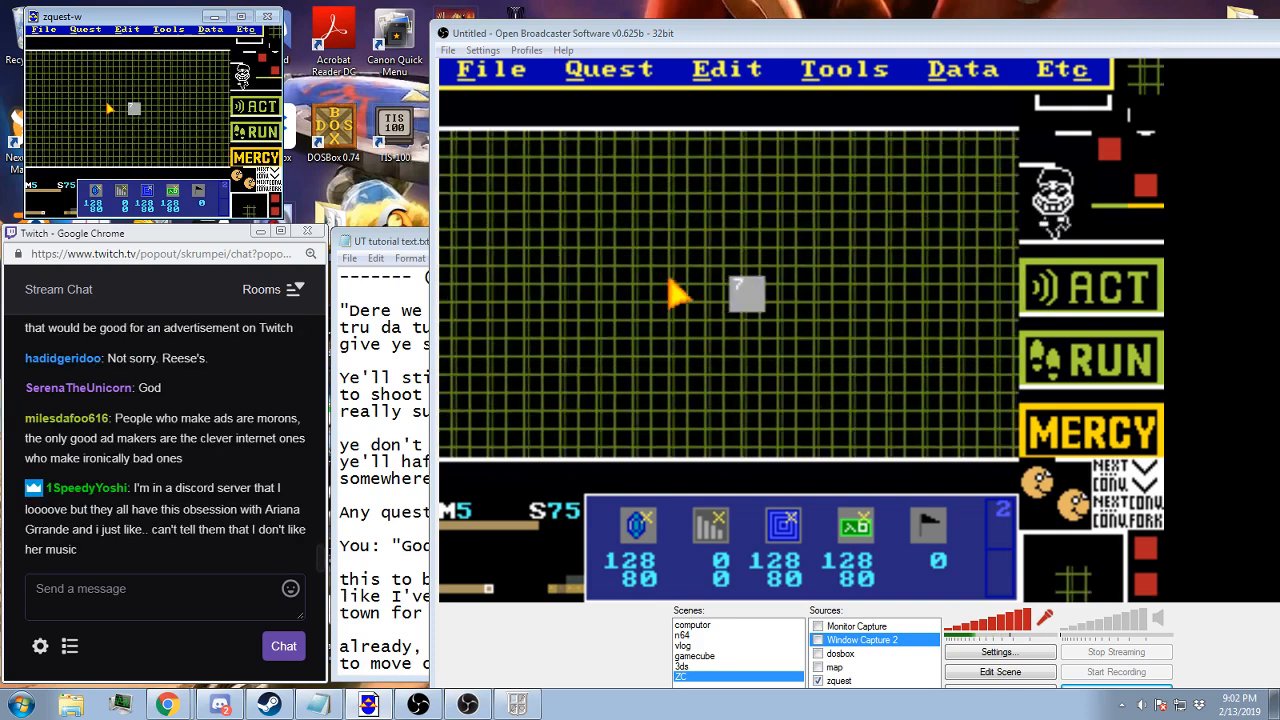
pyautogui.press('Left')
pyautogui.press('Right')
pyautogui.press('Right')
pyautogui.press('Right')
pyautogui.press('Right')
pyautogui.press('Right')
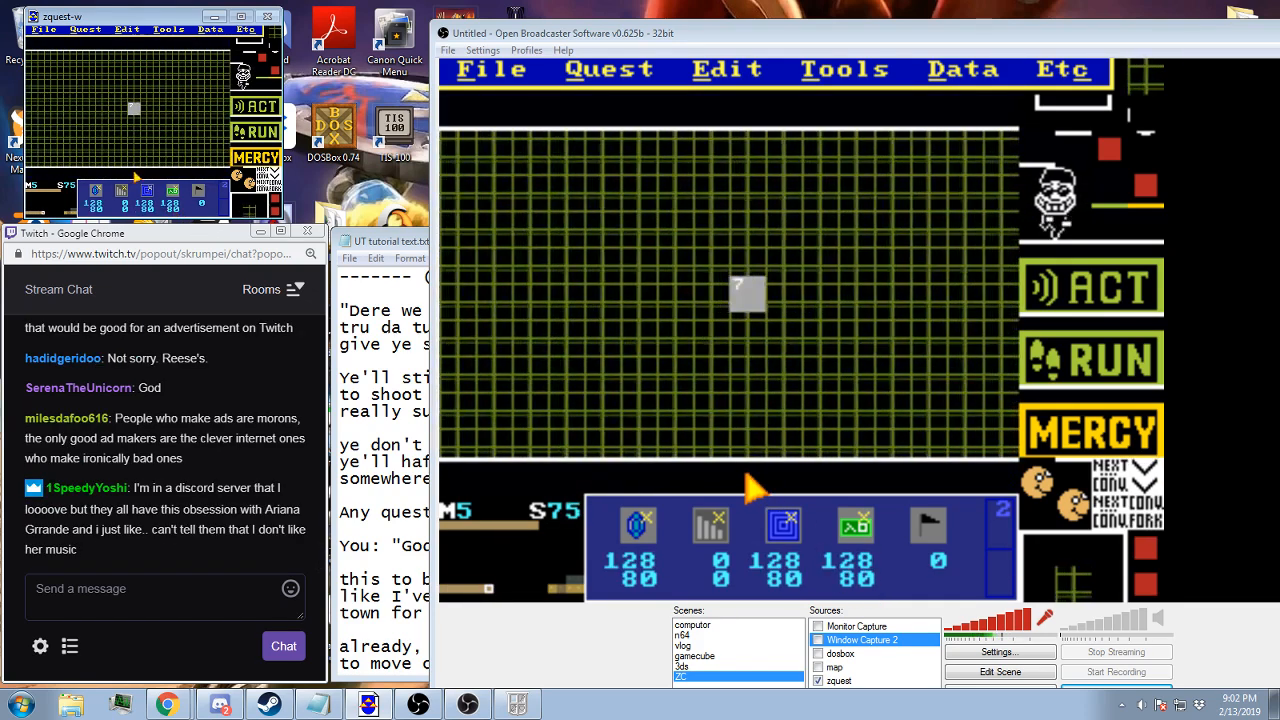
# Paste the copied screen 75 layout onto the empty screen 0B of map 5, and return to screen 75
pyautogui.press('Up')
pyautogui.press('Up')
pyautogui.press('Up')
pyautogui.press('Up')
pyautogui.press('Up')
pyautogui.press('Up')
pyautogui.press('Up')
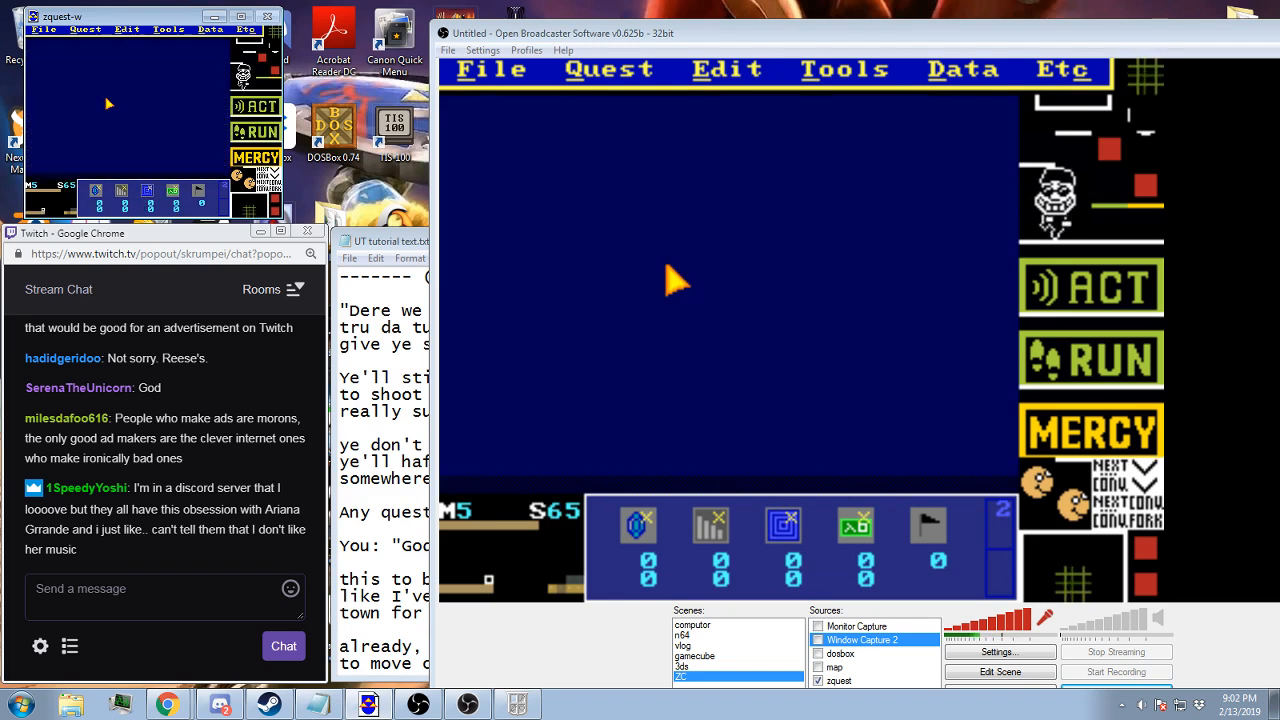
pyautogui.press('Right')
pyautogui.press('Right')
pyautogui.press('Right')
pyautogui.press('Right')
pyautogui.press('Right')
pyautogui.click(126, 29)
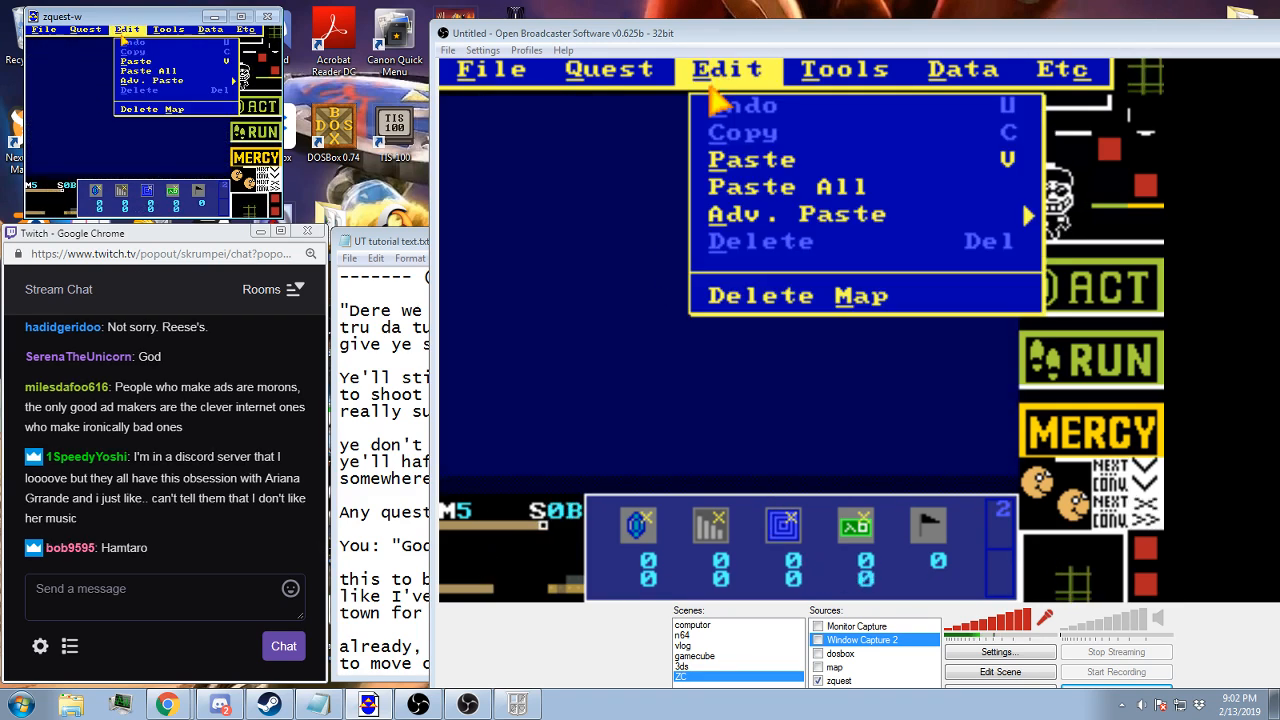
pyautogui.click(134, 66)
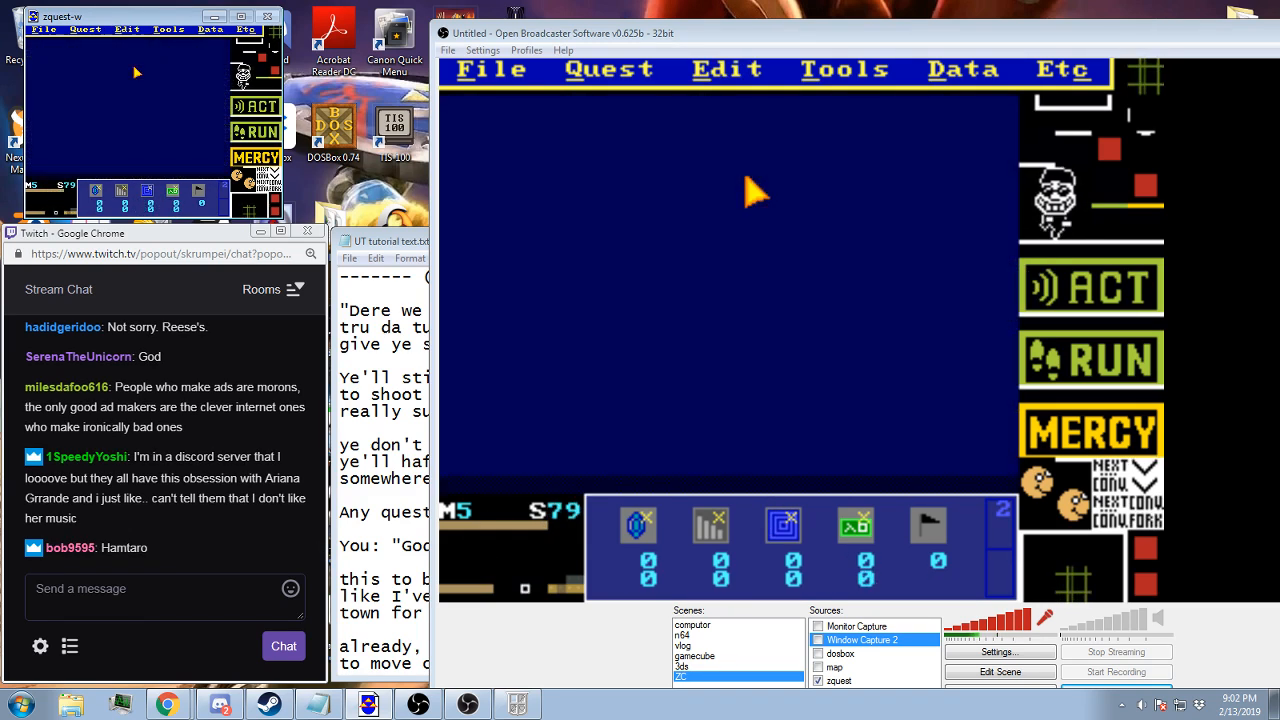
pyautogui.press('Left')
pyautogui.press('Left')
pyautogui.press('Left')
pyautogui.press('Left')
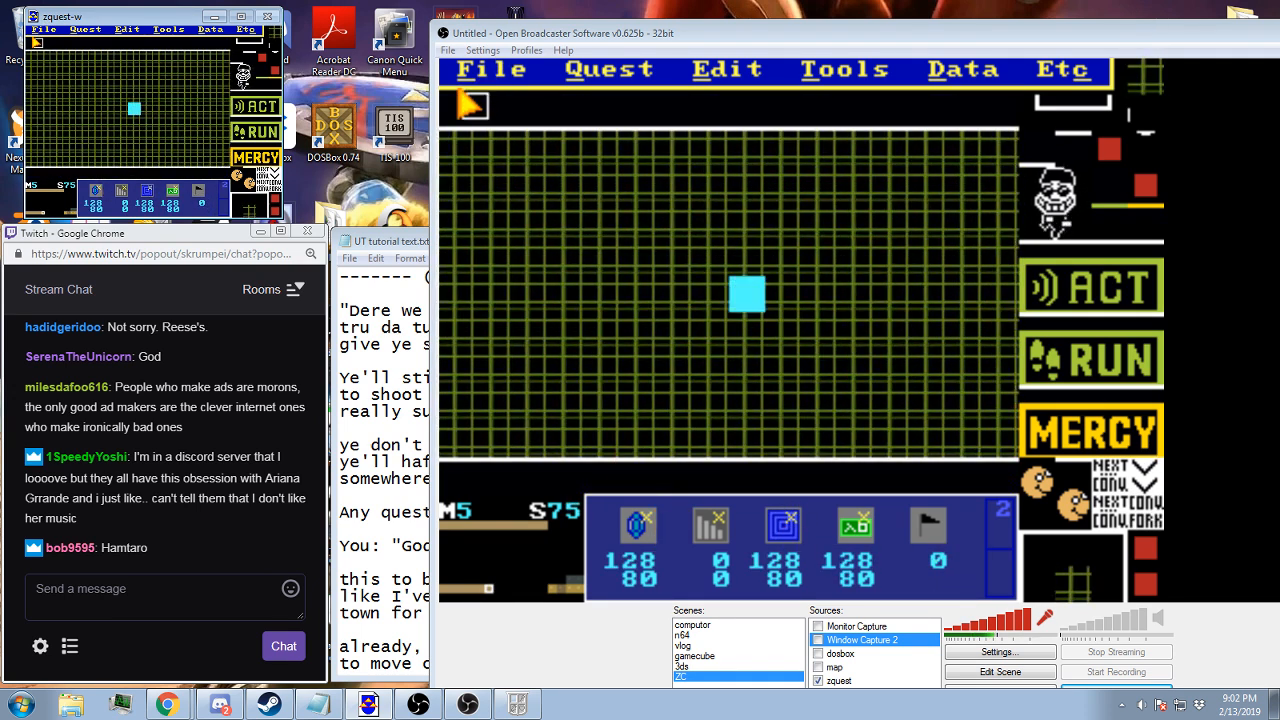
# Move screen 75's item location to 0,0 and set its item to (none)
pyautogui.click(29, 42)
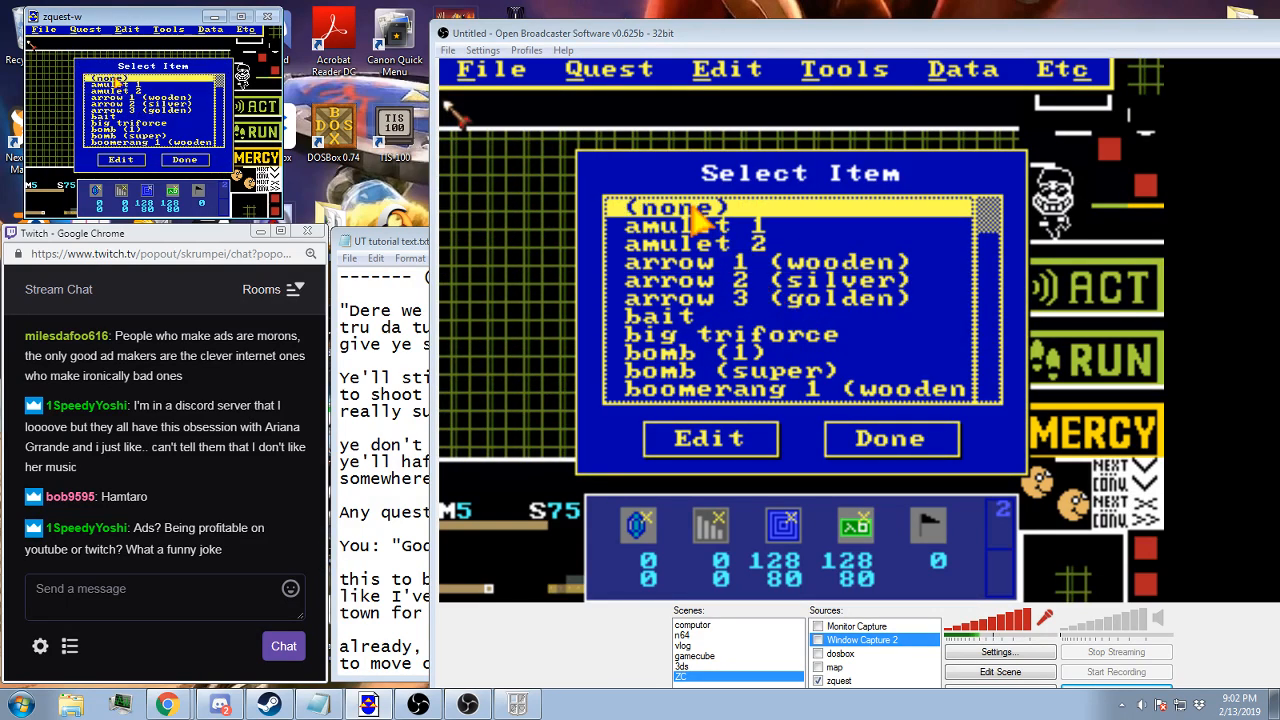
pyautogui.doubleClick(695, 208)
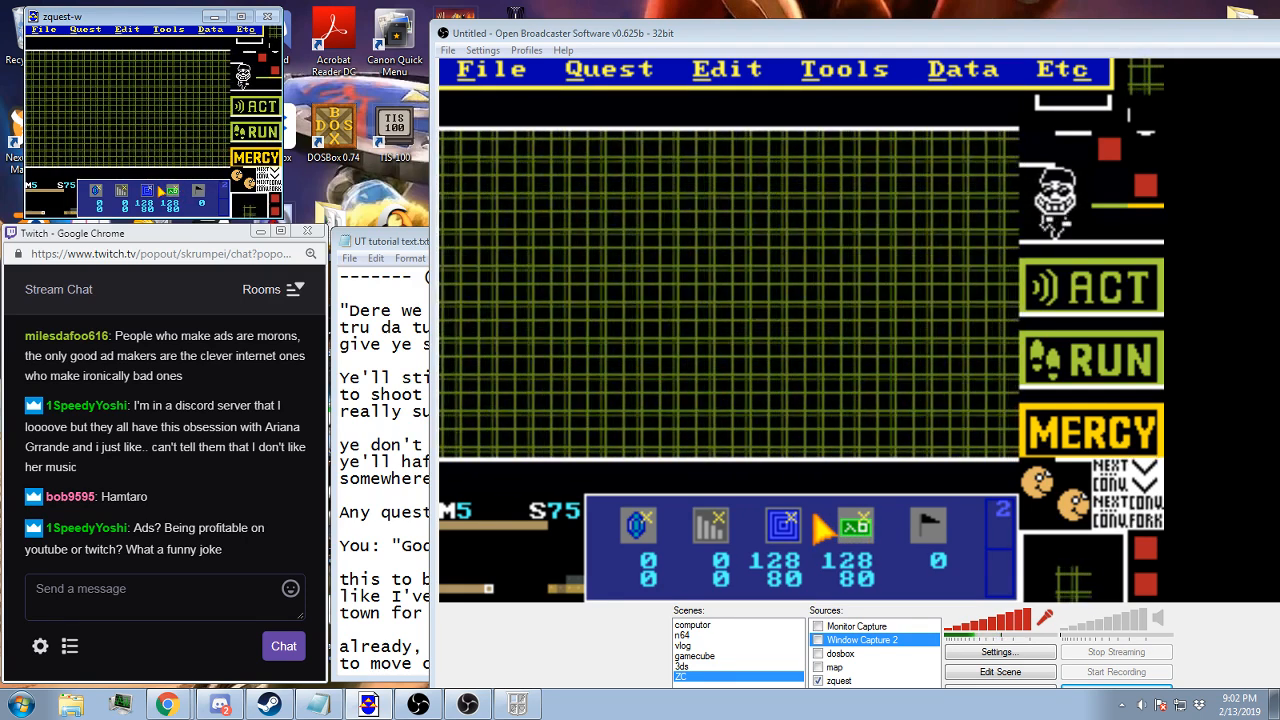
pyautogui.scroll(-1, 158, 186)
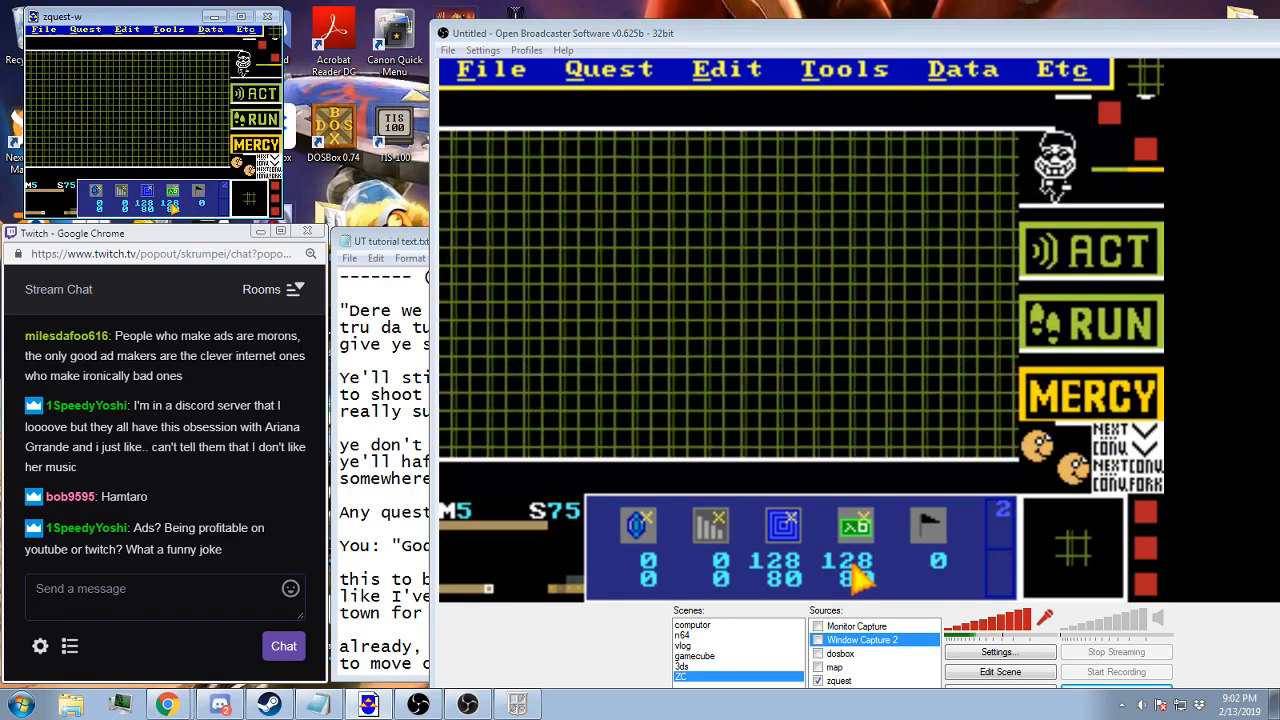
# Look over the speech-bubble battle screens 05 and 0A on map 5, and go back to screen 75
pyautogui.press('Up')
pyautogui.press('Up')
pyautogui.press('Up')
pyautogui.press('Up')
pyautogui.press('Up')
pyautogui.press('Up')
pyautogui.press('Up')
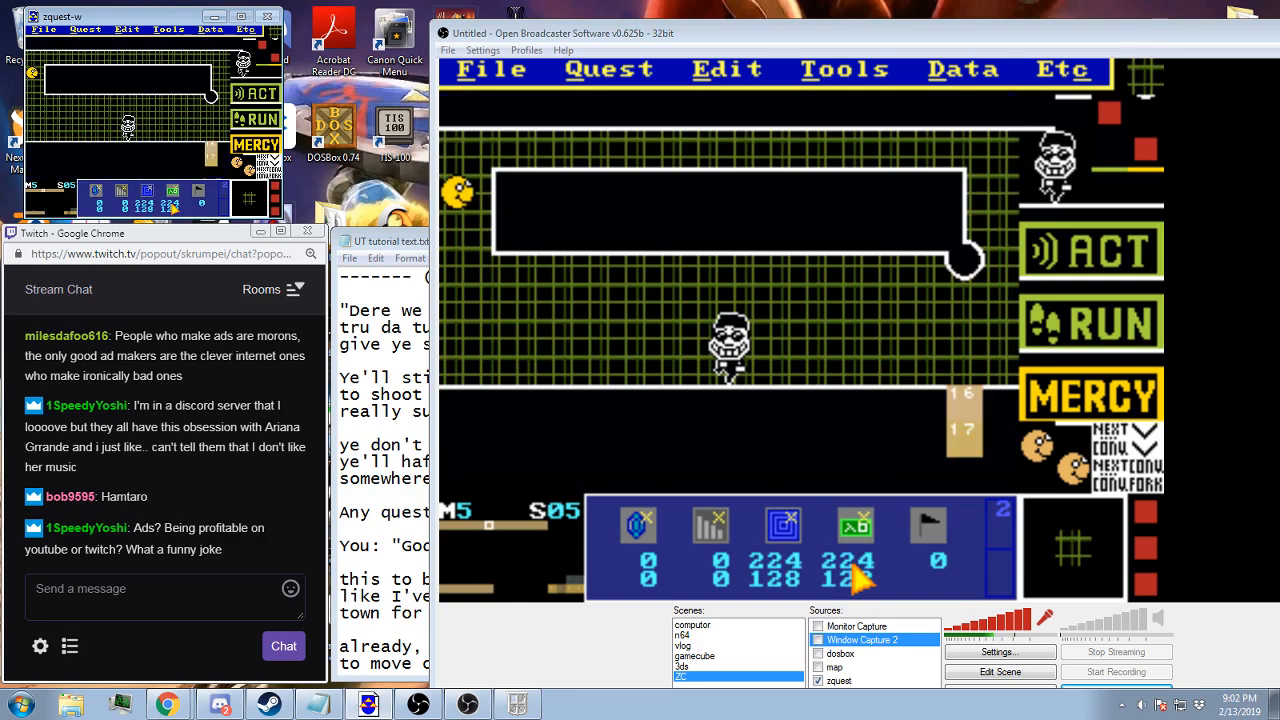
pyautogui.press('Right')
pyautogui.press('Right')
pyautogui.press('Right')
pyautogui.press('Right')
pyautogui.press('Right')
pyautogui.press('Right')
pyautogui.press('Left')
pyautogui.press('Left')
pyautogui.press('Left')
pyautogui.press('Left')
pyautogui.press('Left')
pyautogui.press('Left')
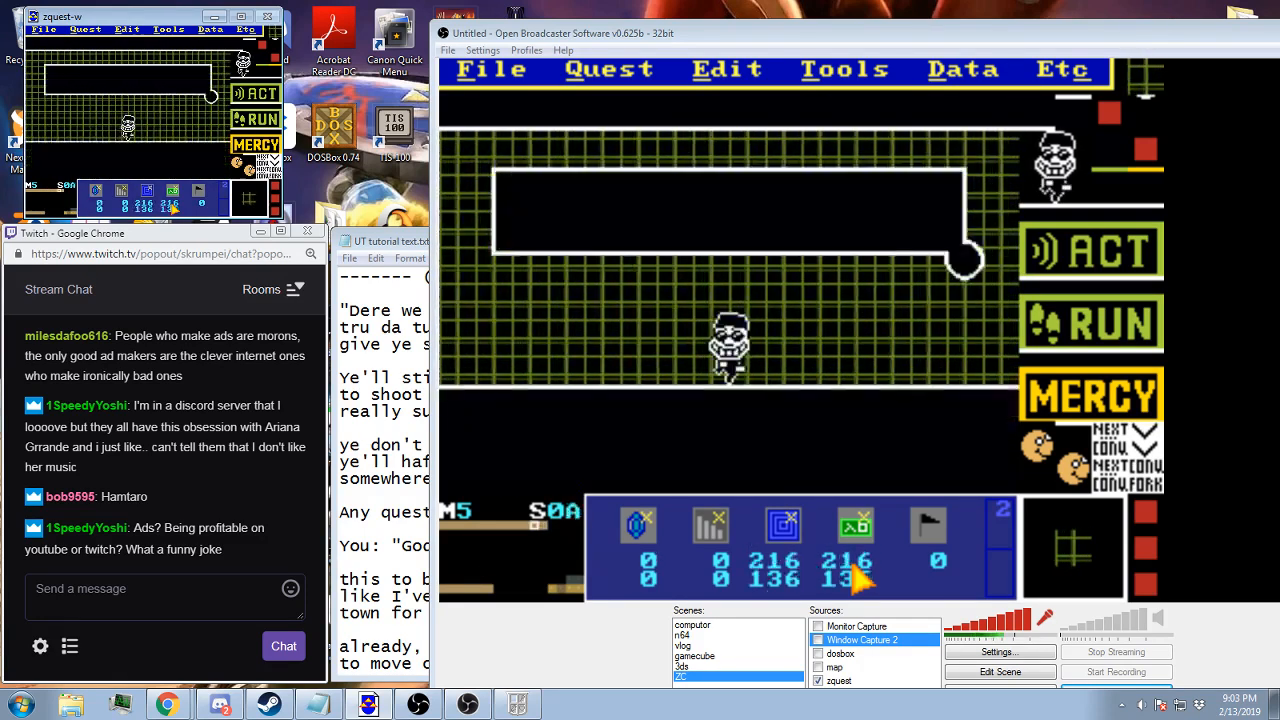
pyautogui.press('Down')
pyautogui.press('Down')
pyautogui.press('Down')
pyautogui.press('Down')
pyautogui.press('Down')
pyautogui.press('Down')
pyautogui.press('Down')
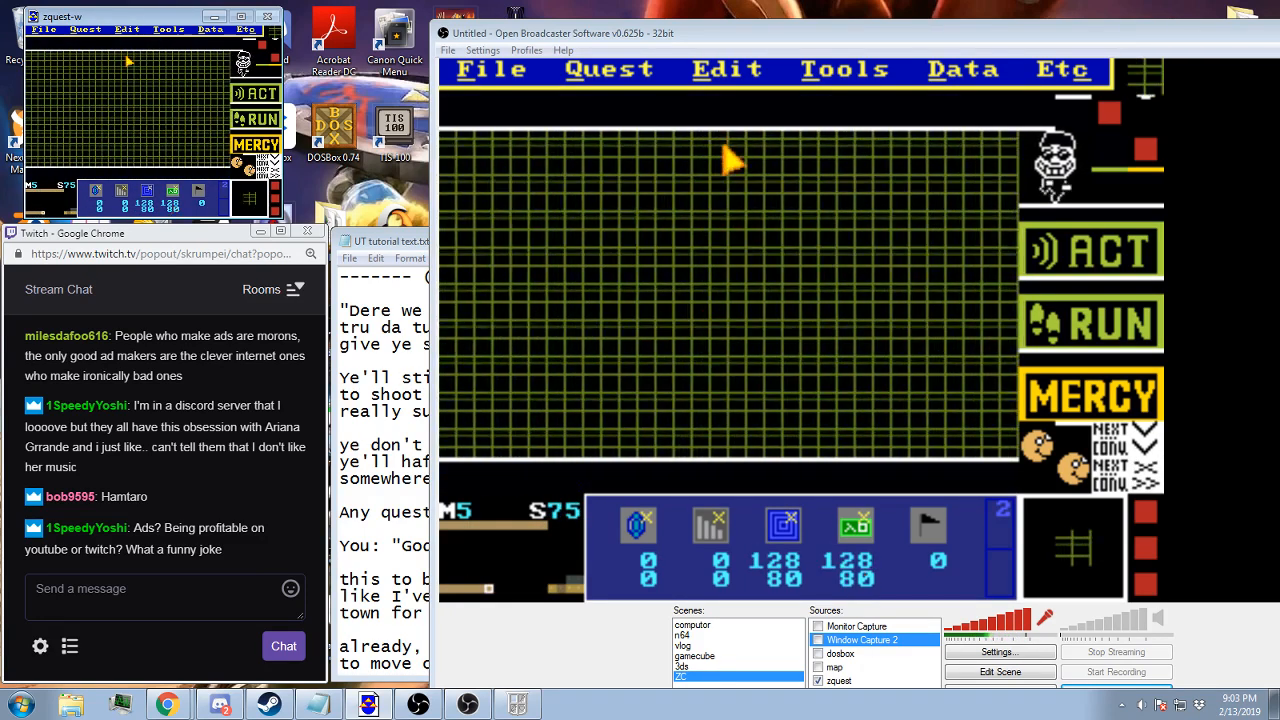
# Paste all of the copied screen data, including flag 7 and the item location at 128,80, onto screen 75
pyautogui.click(127, 29)
pyautogui.click(125, 71)
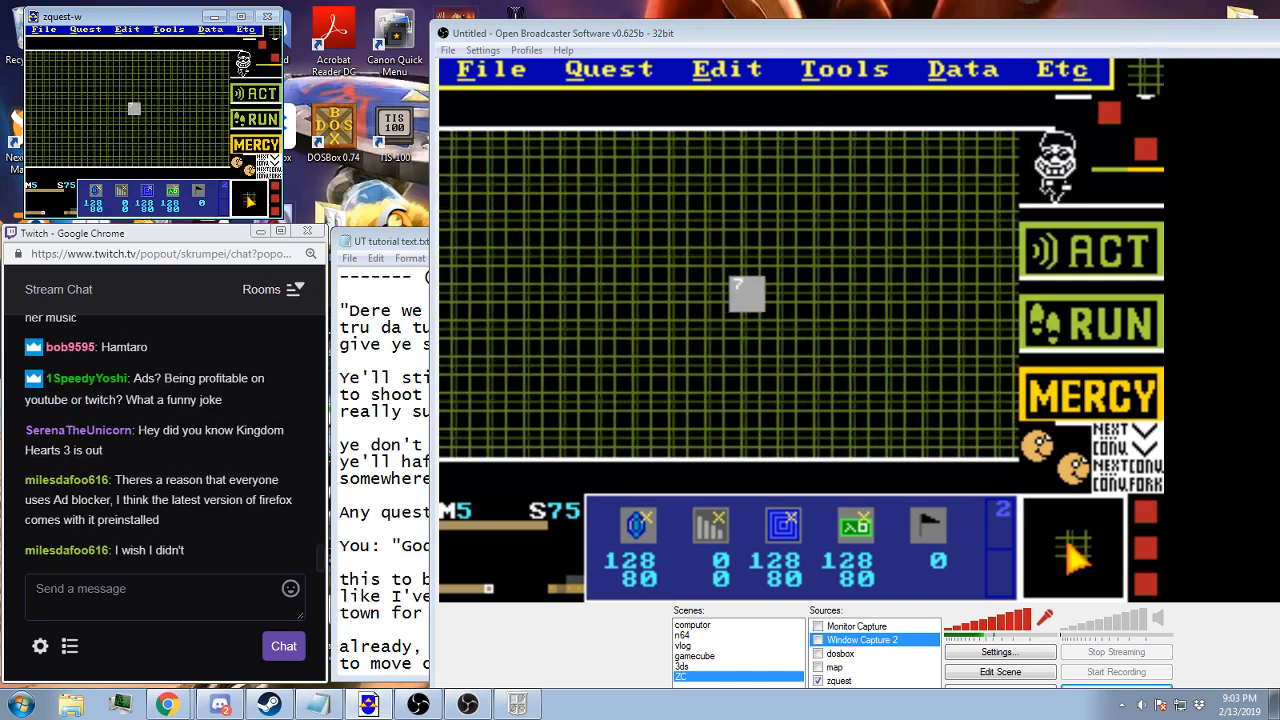
pyautogui.press('space')
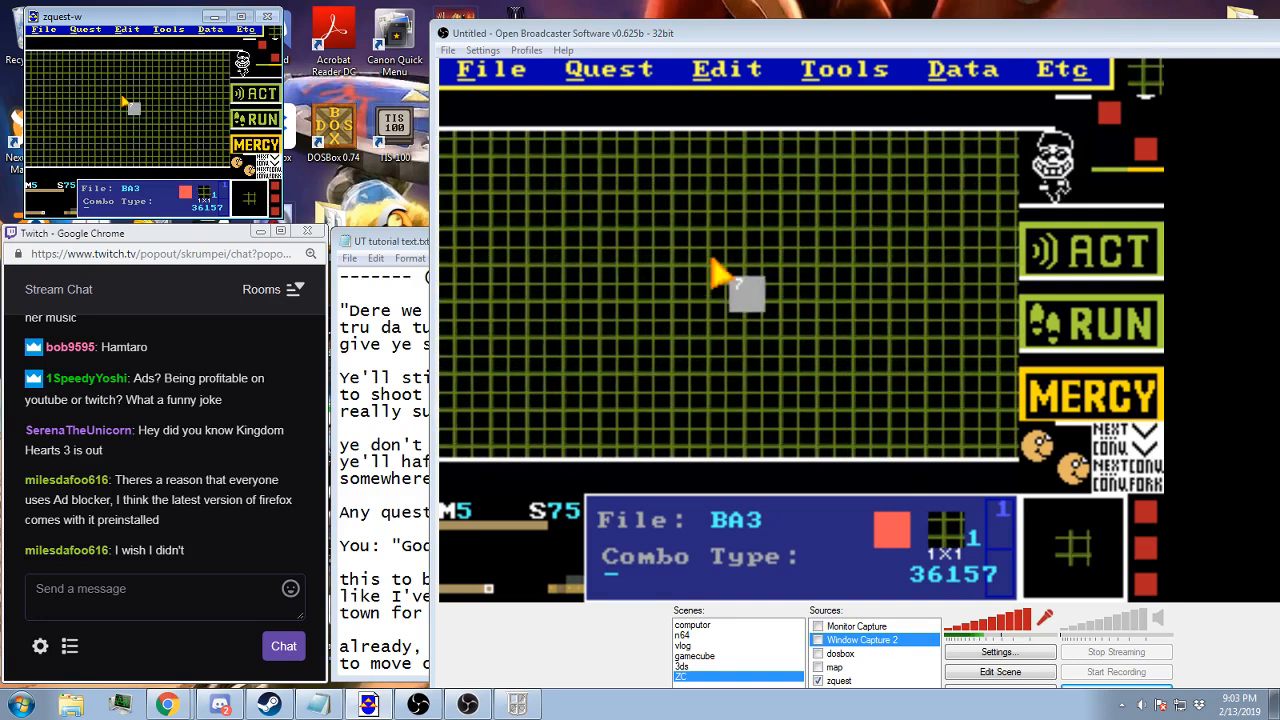
# Enable the Invis. Link and No Subscreen flags in screen 75's screen data
pyautogui.click(712, 263)
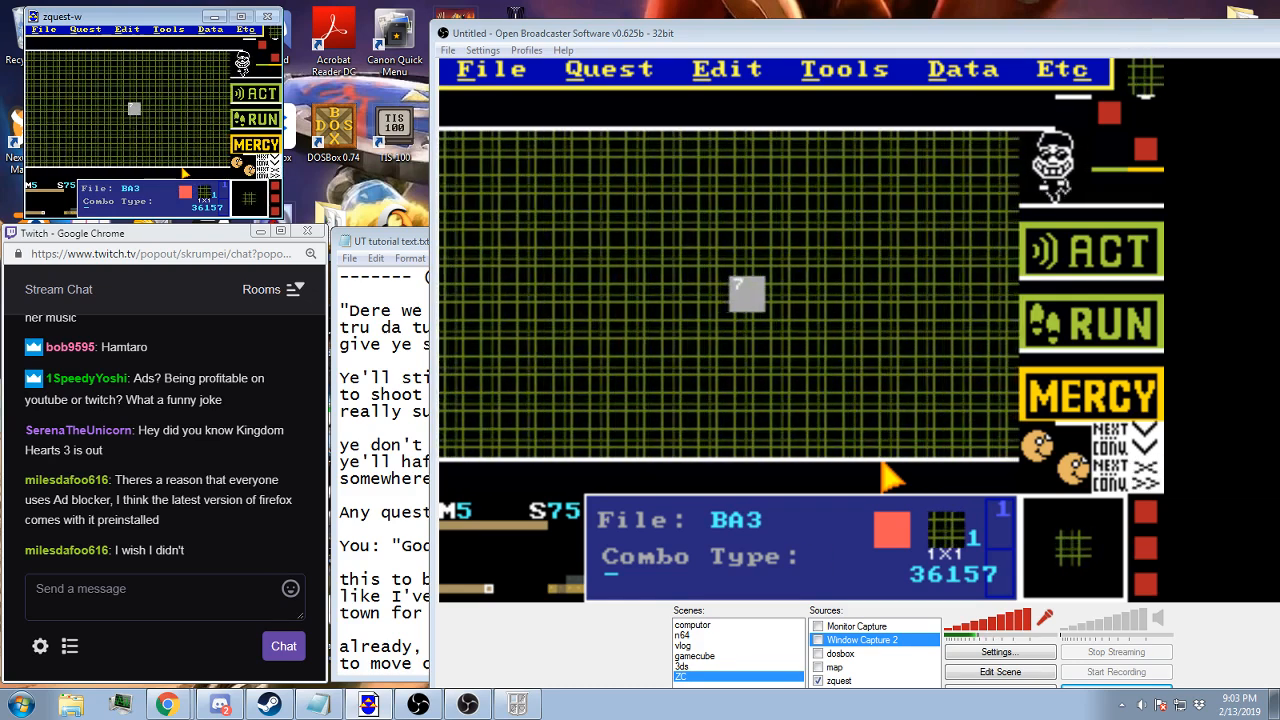
pyautogui.click(210, 29)
pyautogui.click(204, 41)
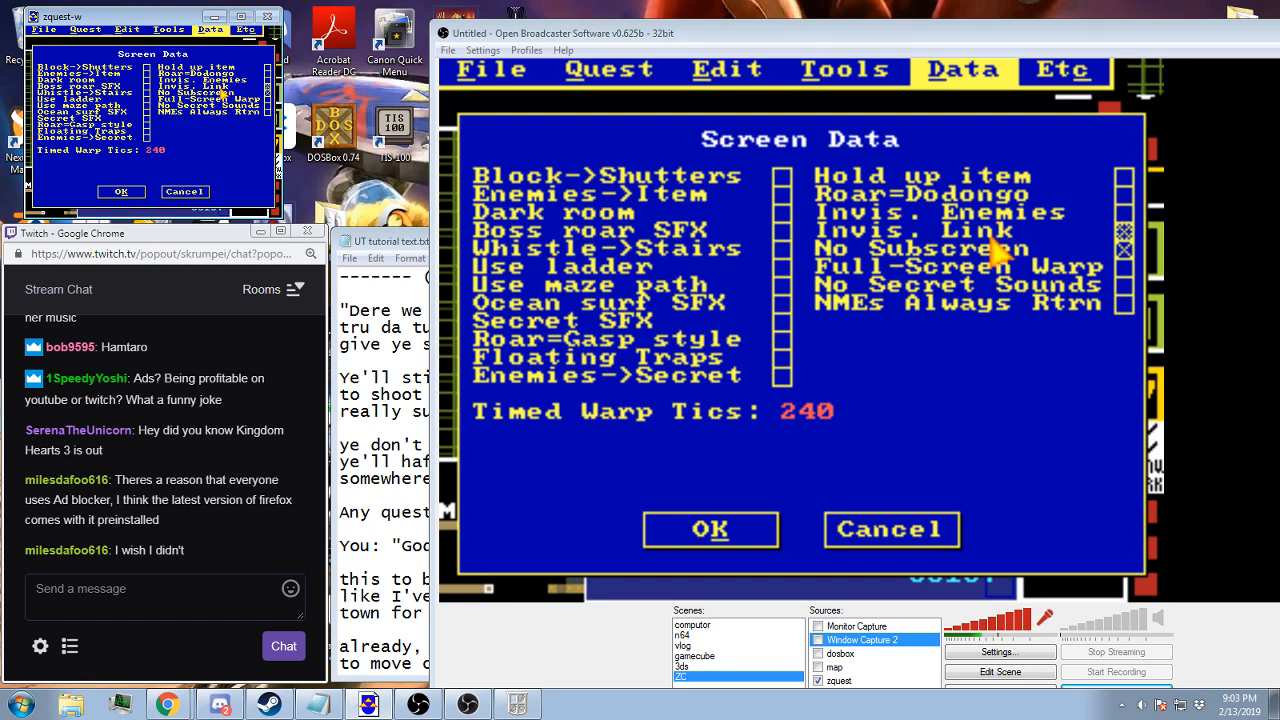
pyautogui.click(121, 191)
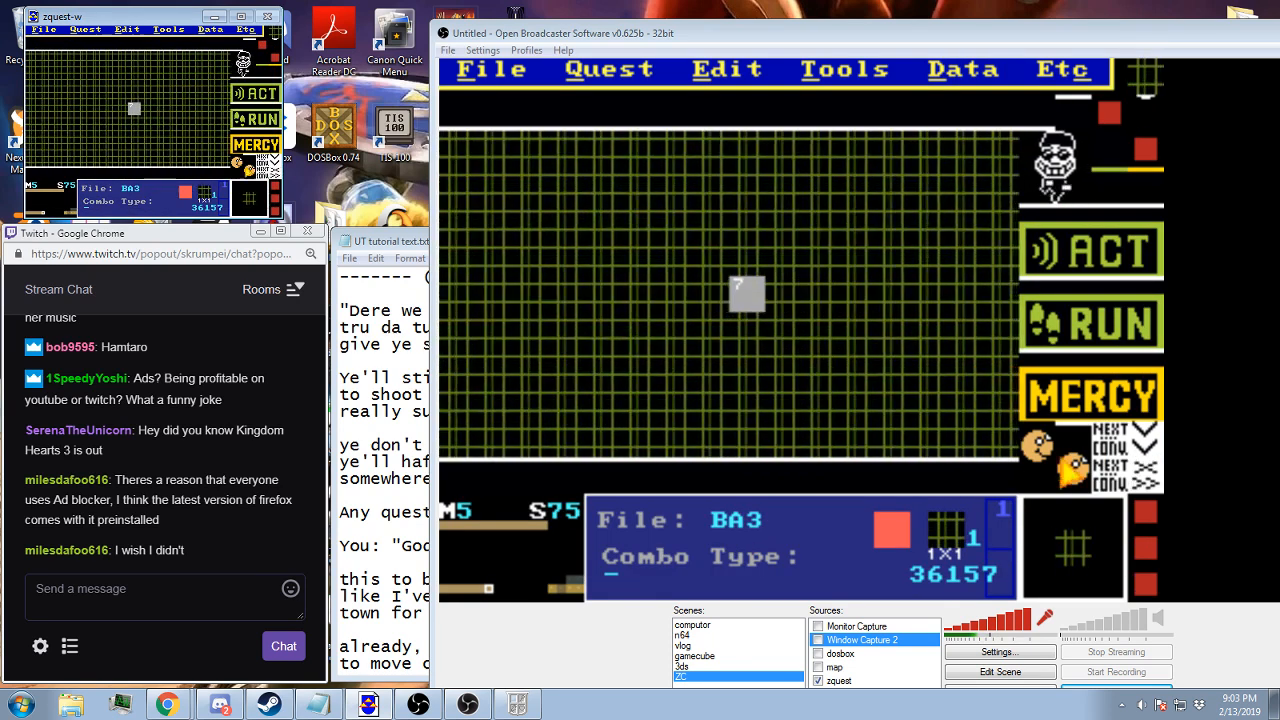
# Edit the blank combo 36155 and assign it the grid tile 16340 from tile page 62
pyautogui.doubleClick(1146, 528)
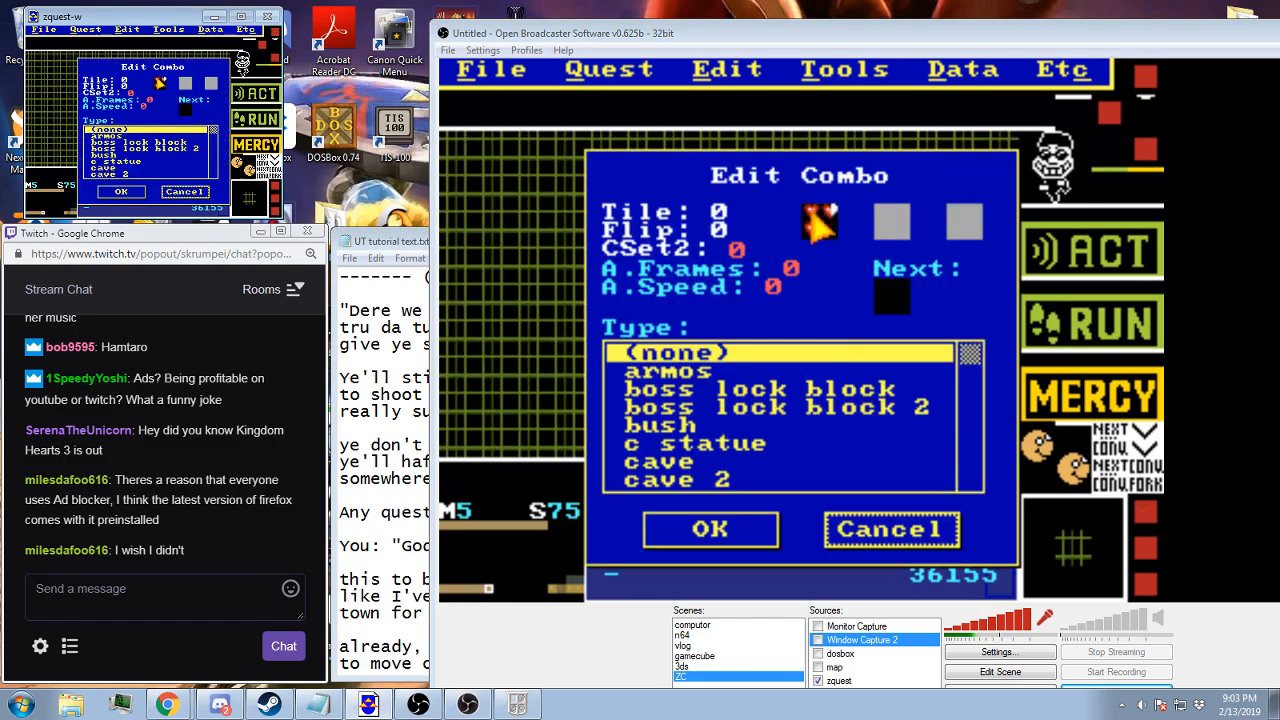
pyautogui.click(819, 219)
pyautogui.press('pagedown')
pyautogui.press('pagedown')
pyautogui.press('pagedown')
pyautogui.press('pagedown')
pyautogui.press('pagedown')
pyautogui.press('pagedown')
pyautogui.press('pagedown')
pyautogui.press('pagedown')
pyautogui.press('pagedown')
pyautogui.press('pagedown')
pyautogui.press('pagedown')
pyautogui.press('pagedown')
pyautogui.press('pagedown')
pyautogui.press('pagedown')
pyautogui.press('pagedown')
pyautogui.press('pagedown')
pyautogui.press('pagedown')
pyautogui.press('pagedown')
pyautogui.press('pagedown')
pyautogui.press('pagedown')
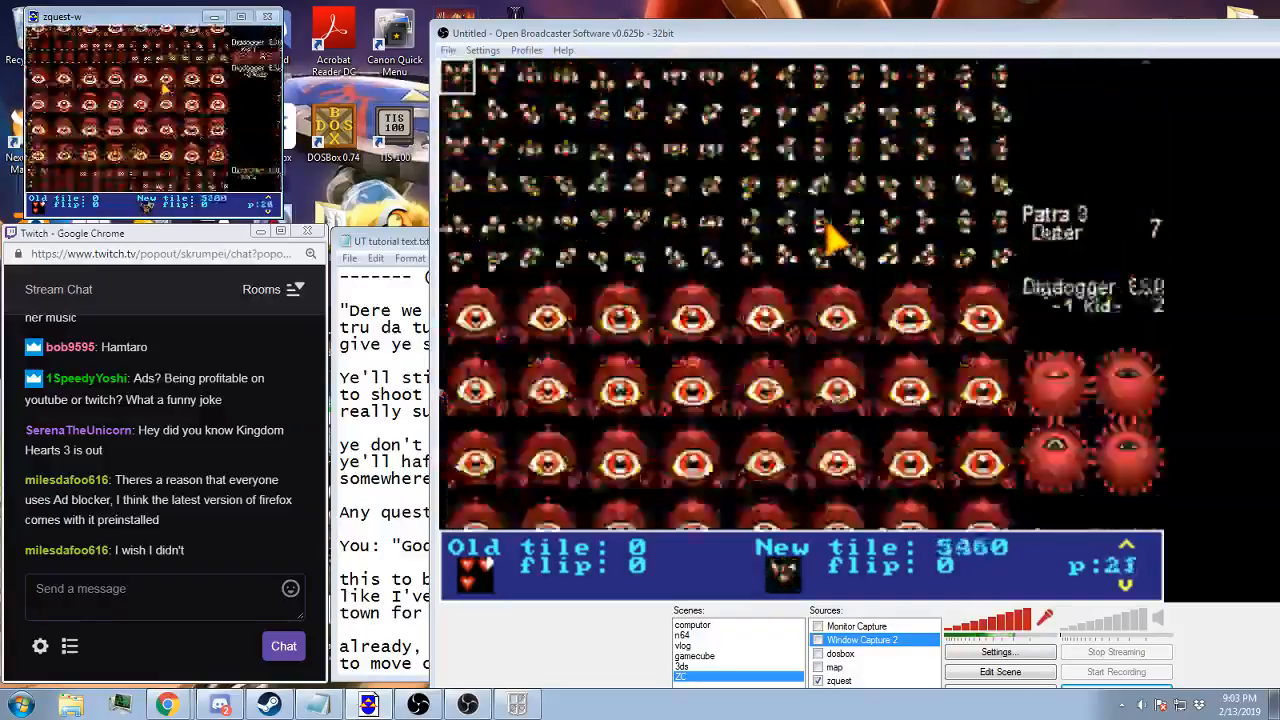
pyautogui.press('pagedown')
pyautogui.press('pagedown')
pyautogui.press('pagedown')
pyautogui.press('pagedown')
pyautogui.press('pagedown')
pyautogui.press('pagedown')
pyautogui.press('pagedown')
pyautogui.press('pagedown')
pyautogui.press('pagedown')
pyautogui.press('pagedown')
pyautogui.press('pagedown')
pyautogui.press('pagedown')
pyautogui.press('pagedown')
pyautogui.press('pagedown')
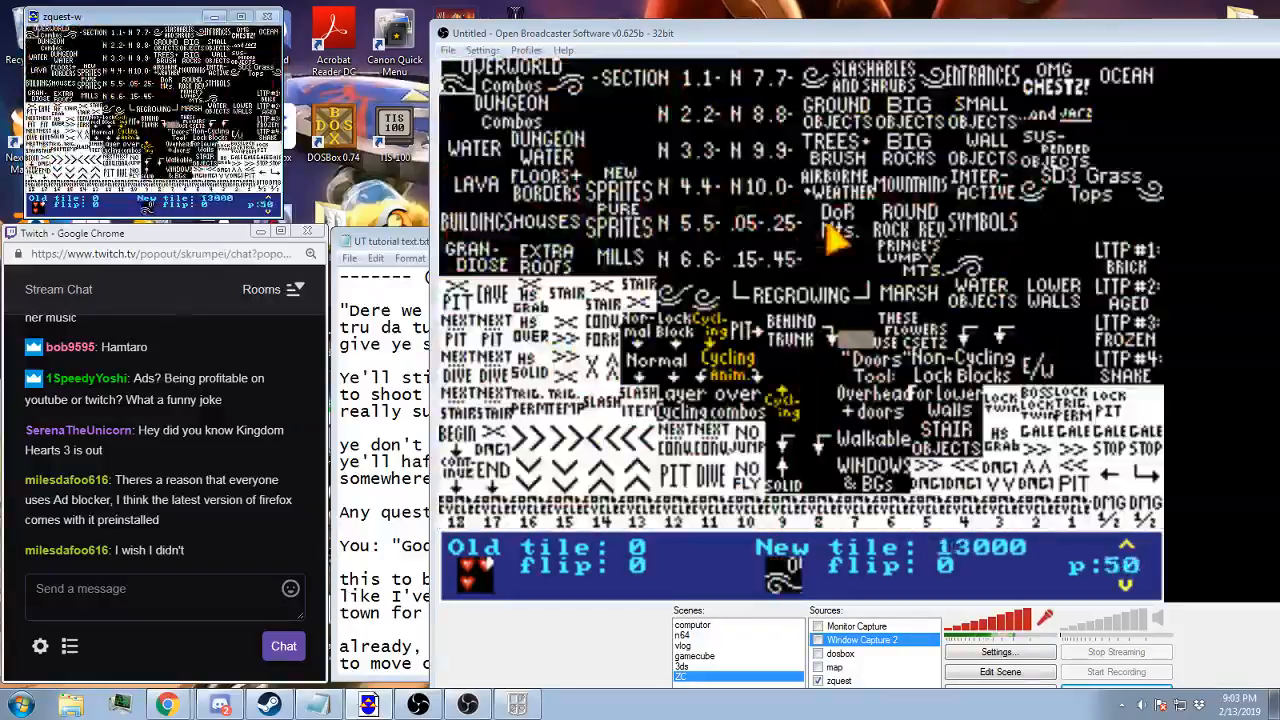
pyautogui.press('pagedown')
pyautogui.press('pagedown')
pyautogui.press('pagedown')
pyautogui.press('pagedown')
pyautogui.press('pagedown')
pyautogui.press('pagedown')
pyautogui.press('pagedown')
pyautogui.press('pagedown')
pyautogui.press('pagedown')
pyautogui.press('pagedown')
pyautogui.press('pagedown')
pyautogui.press('pagedown')
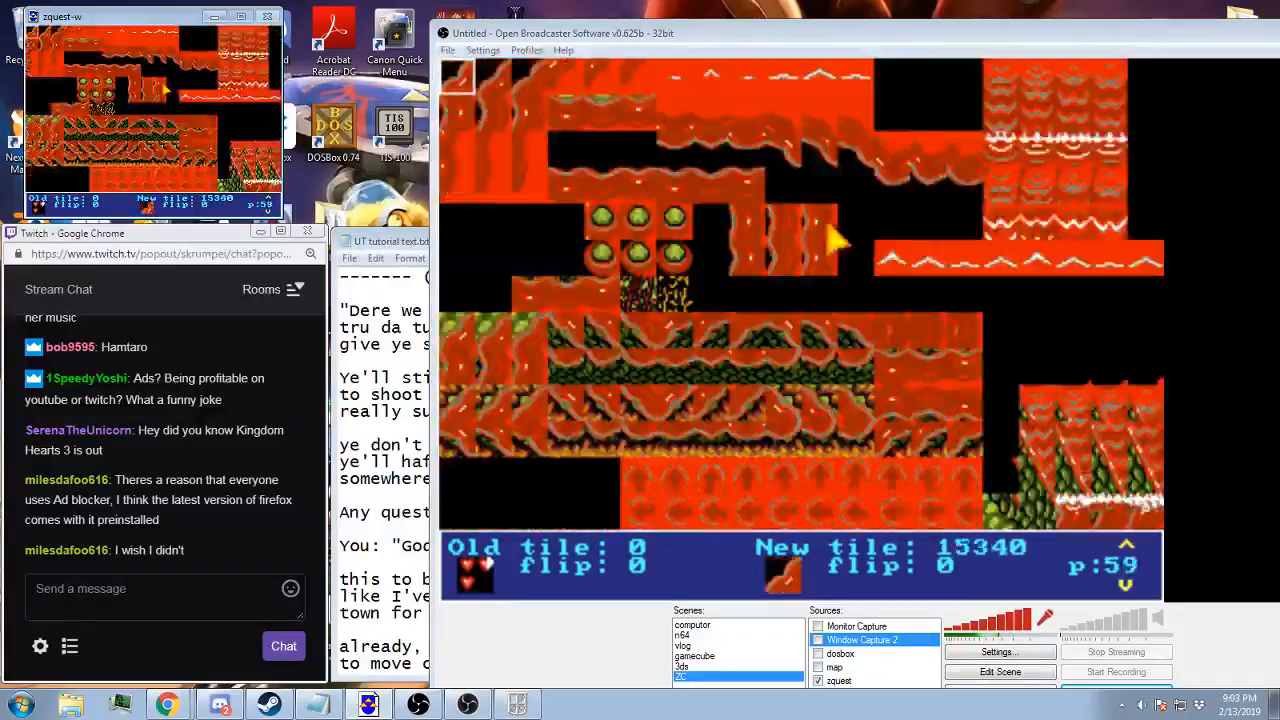
pyautogui.press('pagedown')
pyautogui.press('pageup')
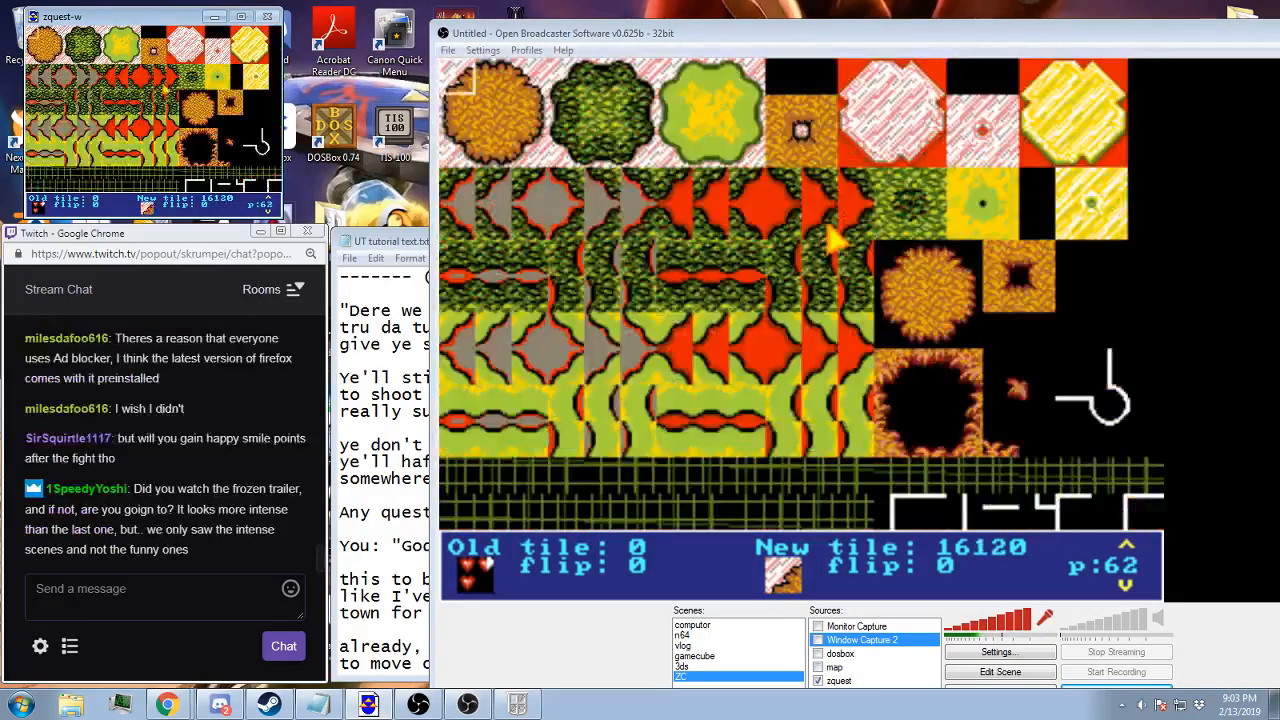
pyautogui.click(32, 173)
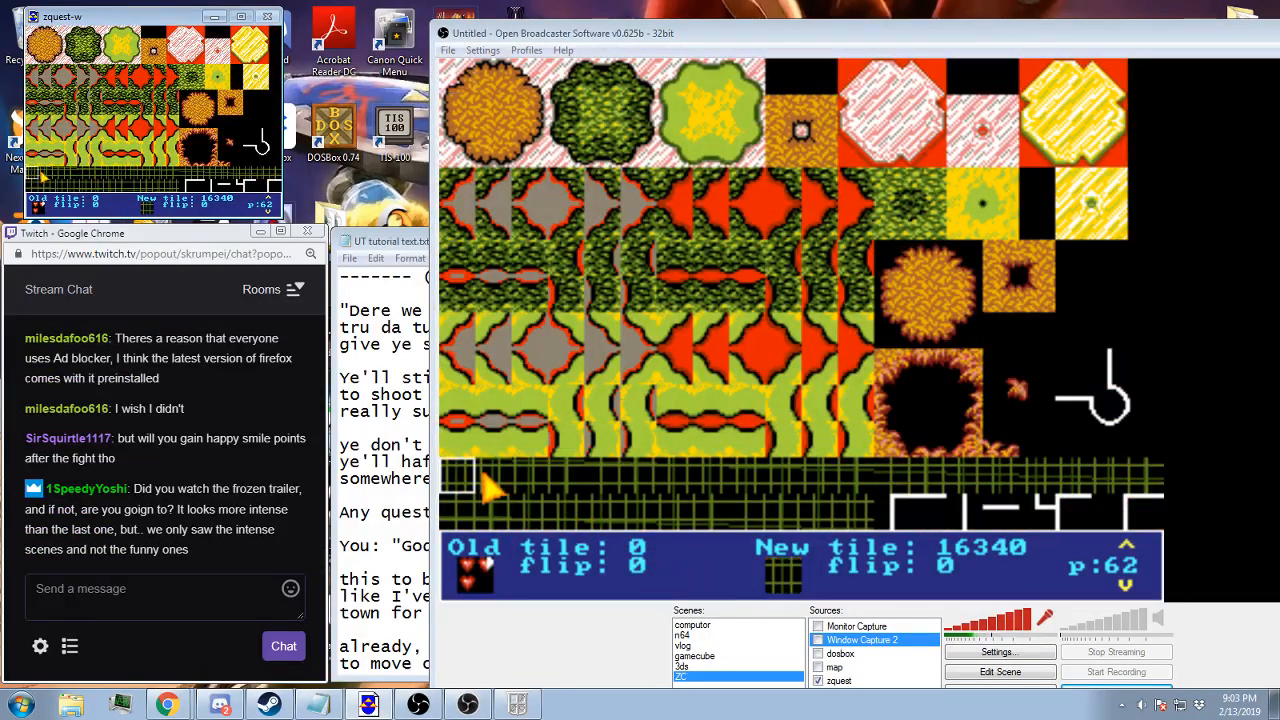
pyautogui.press('Return')
# Give combo 36155 32 animation frames at speed 5, make it fully solid, and set its type to swim warp
pyautogui.click(806, 270)
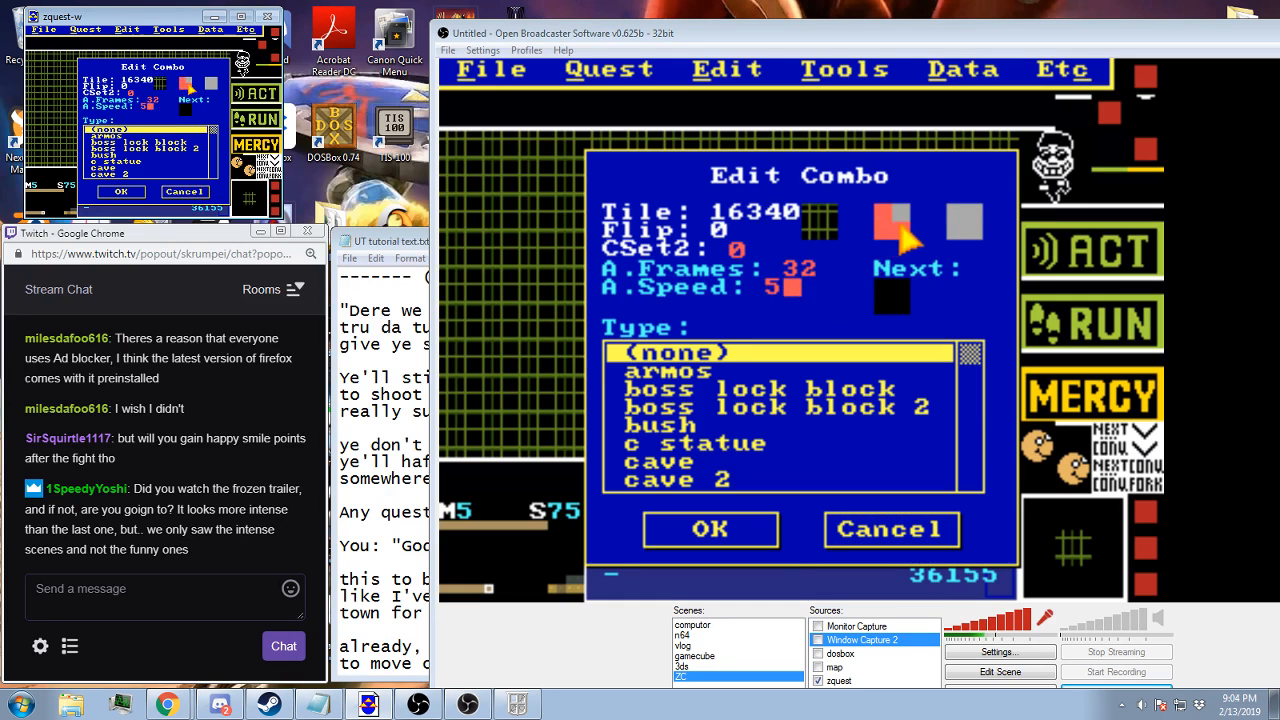
pyautogui.press('s')
pyautogui.scroll(-1, 860, 430)
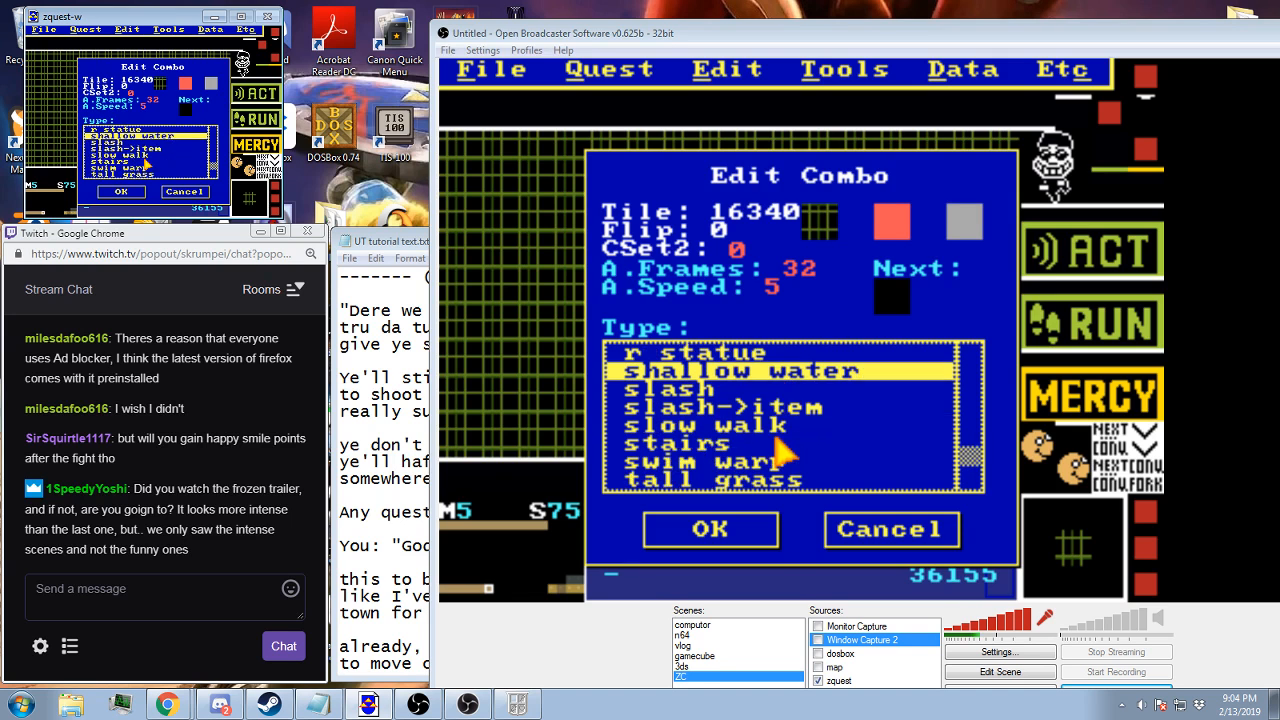
pyautogui.click(700, 461)
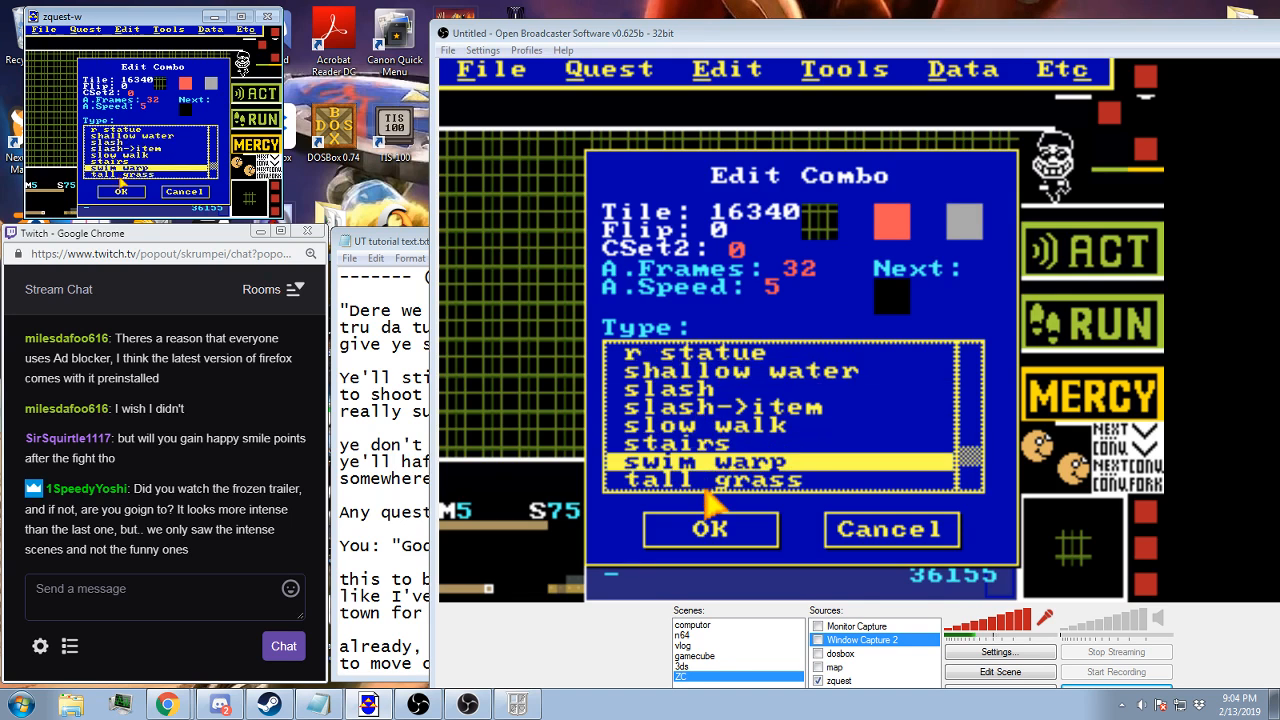
pyautogui.click(725, 530)
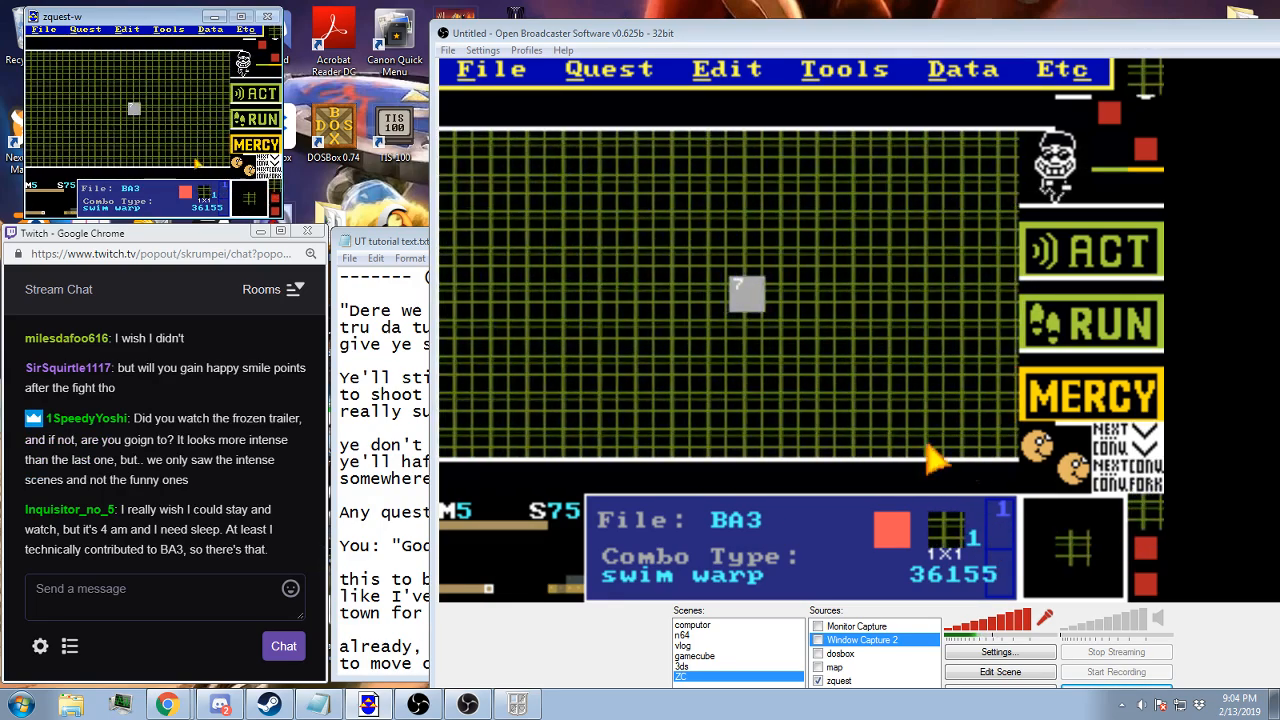
# Show walkability and fill screen 75 with solid grid combo 36157, drawing it around the centre and replacing the remaining walkable grid combos
pyautogui.press('v')
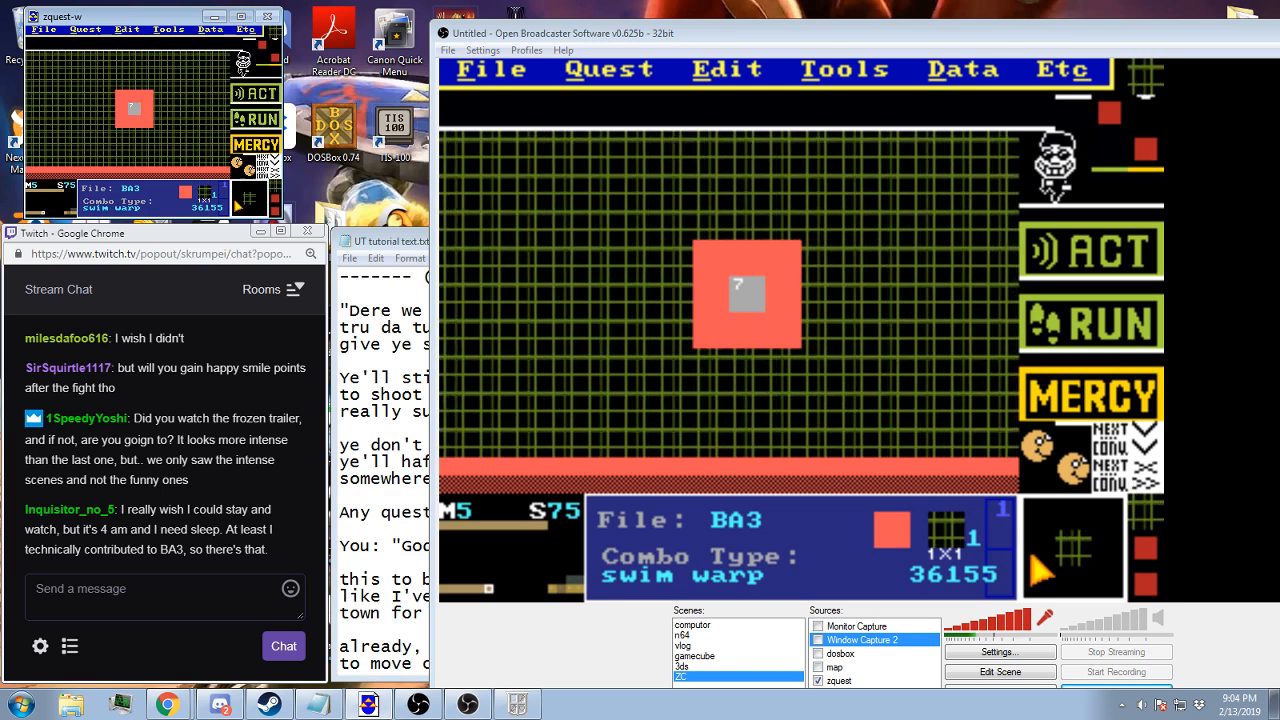
pyautogui.moveTo(680, 240)
pyautogui.mouseDown()
pyautogui.moveTo(680, 368)
pyautogui.moveTo(732, 378)
pyautogui.mouseUp()
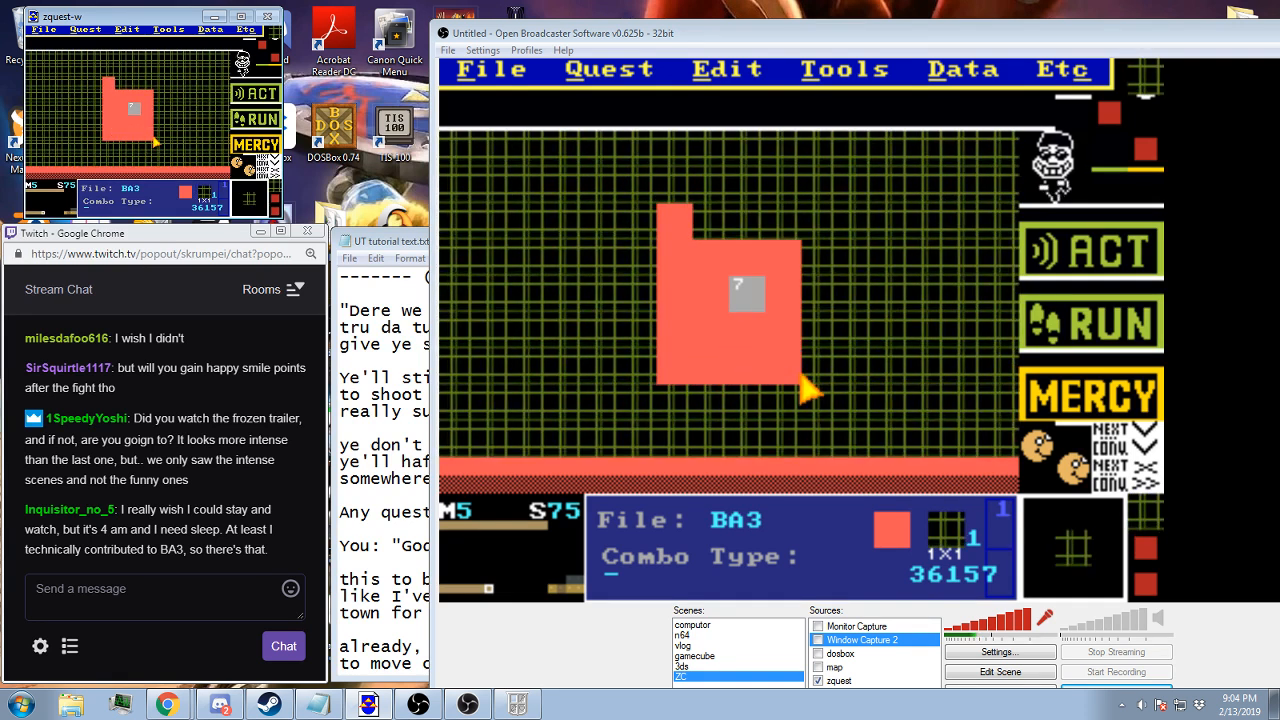
pyautogui.rightClick(912, 305)
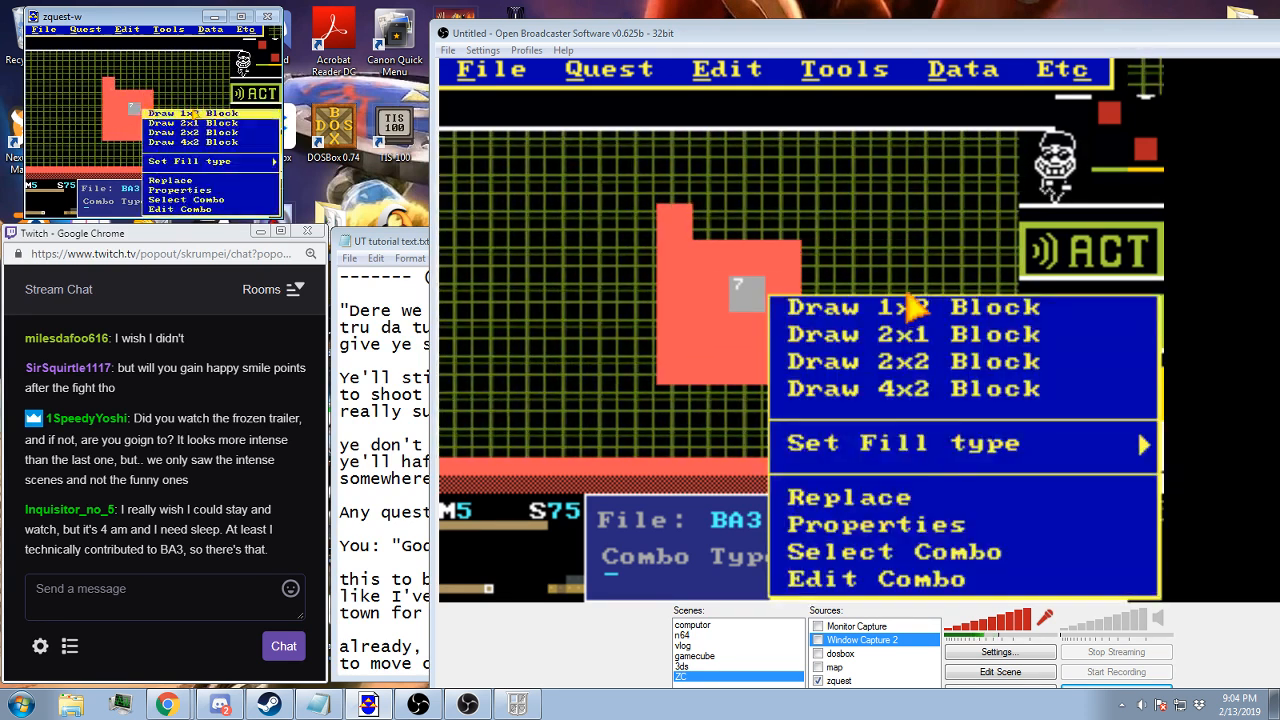
pyautogui.click(835, 495)
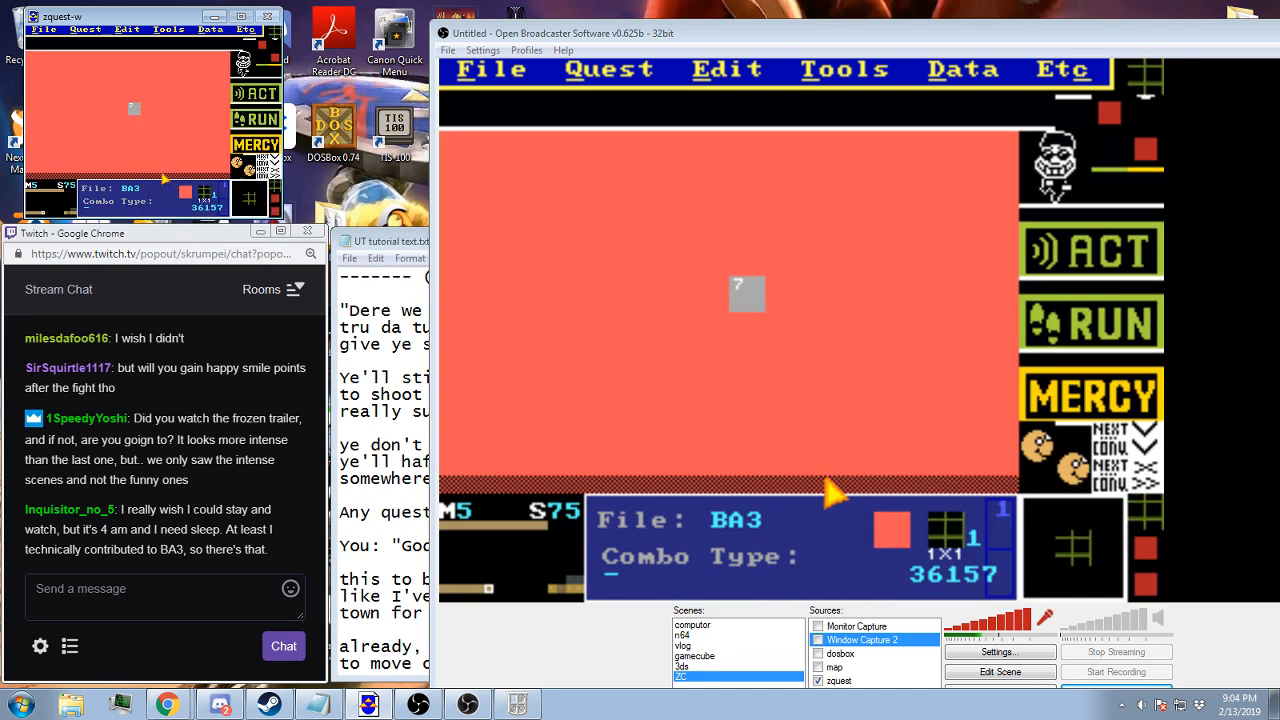
# Hide the walkability and flag markers, and copy screen 75
pyautogui.press('u')
pyautogui.press('f')
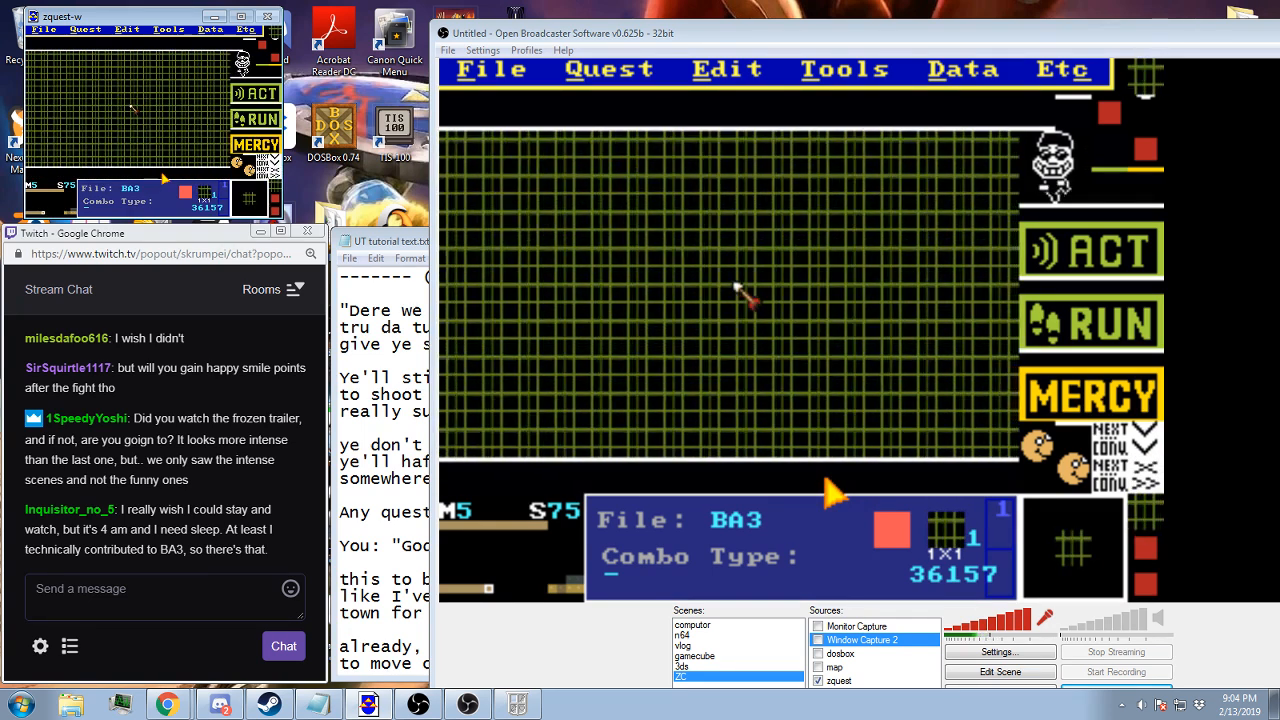
pyautogui.press('c')
# Choose a different item for screen 75 from the item list
pyautogui.press('t')
pyautogui.press('t')
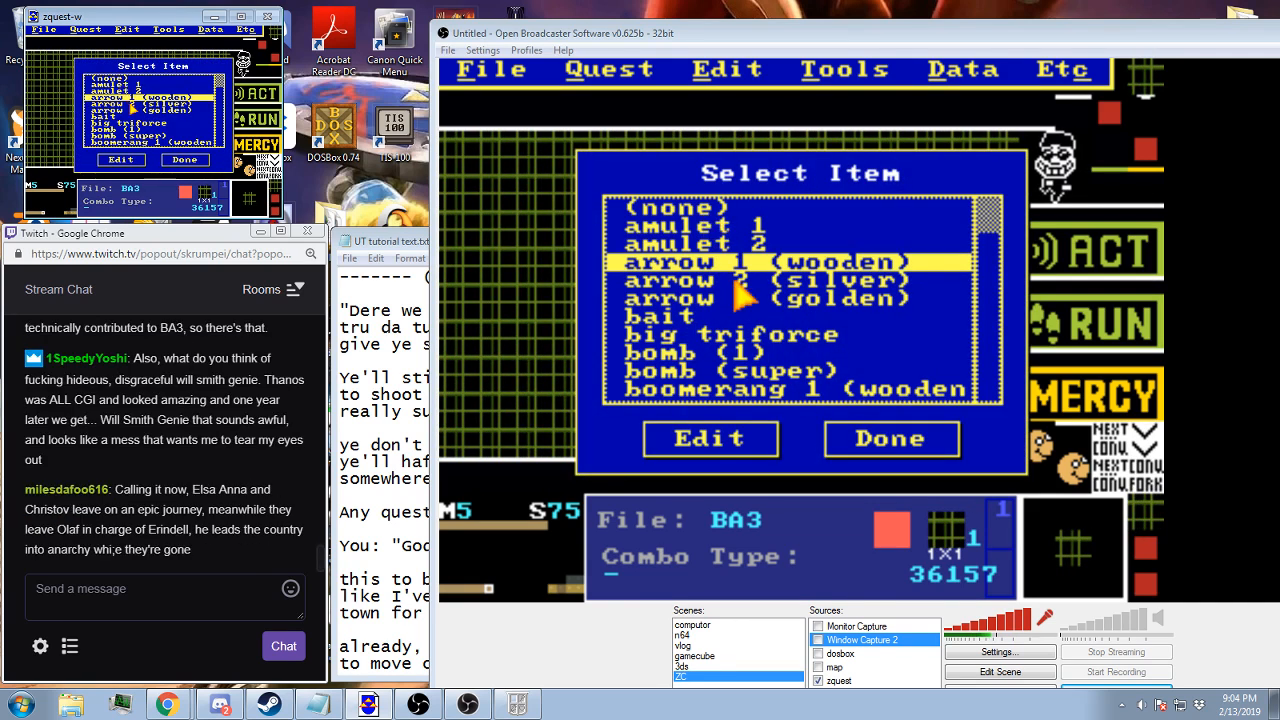
pyautogui.doubleClick(121, 126)
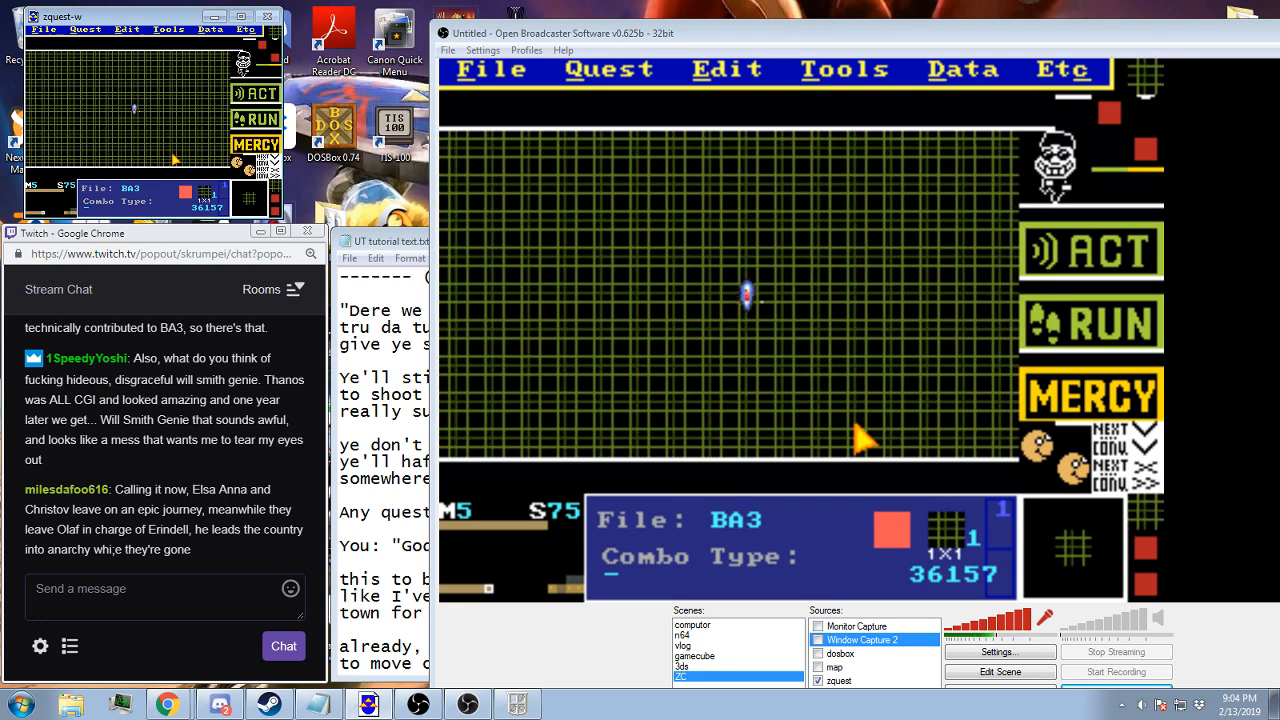
# Go to screen 0B of map 5 and paste all of the copied screen 75 data onto it
pyautogui.press('Up')
pyautogui.press('Up')
pyautogui.press('Up')
pyautogui.press('Up')
pyautogui.press('Up')
pyautogui.press('Up')
pyautogui.press('Up')
pyautogui.press('Right')
pyautogui.press('Right')
pyautogui.press('Right')
pyautogui.press('Right')
pyautogui.press('Right')
pyautogui.press('Right')
pyautogui.press('Right')
pyautogui.press('Right')
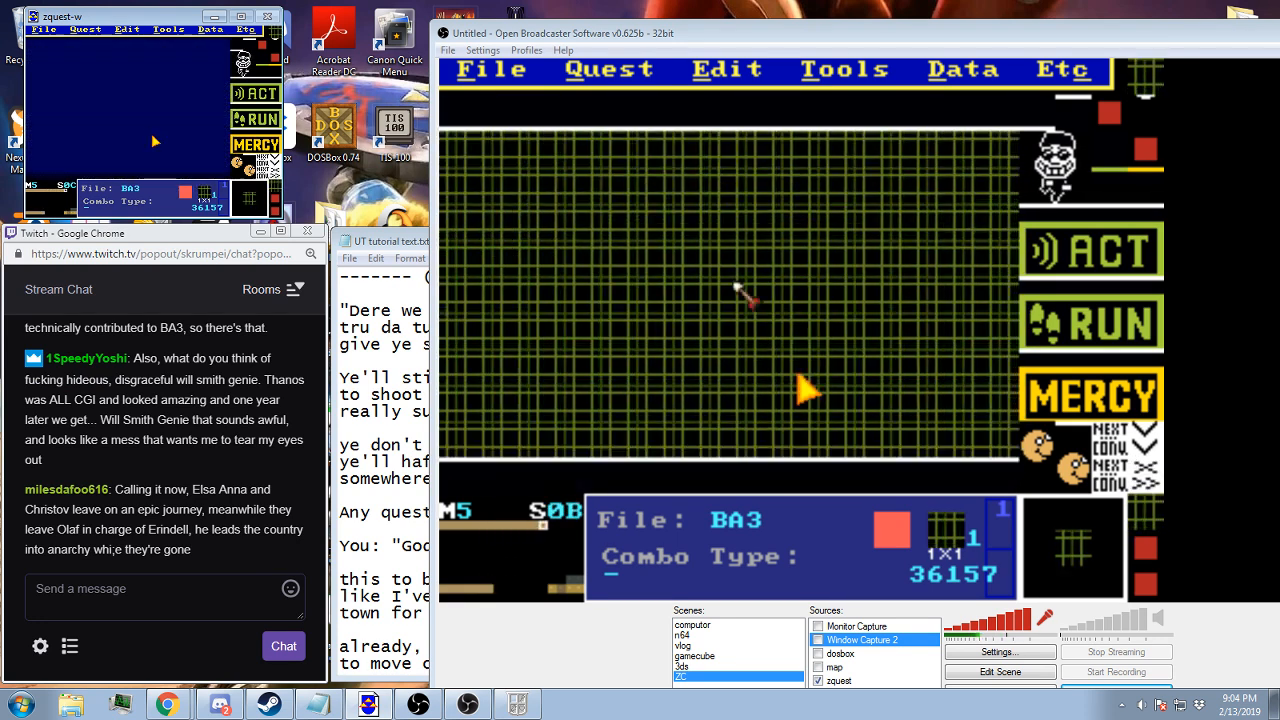
pyautogui.press('Left')
pyautogui.press('Left')
pyautogui.click(85, 28)
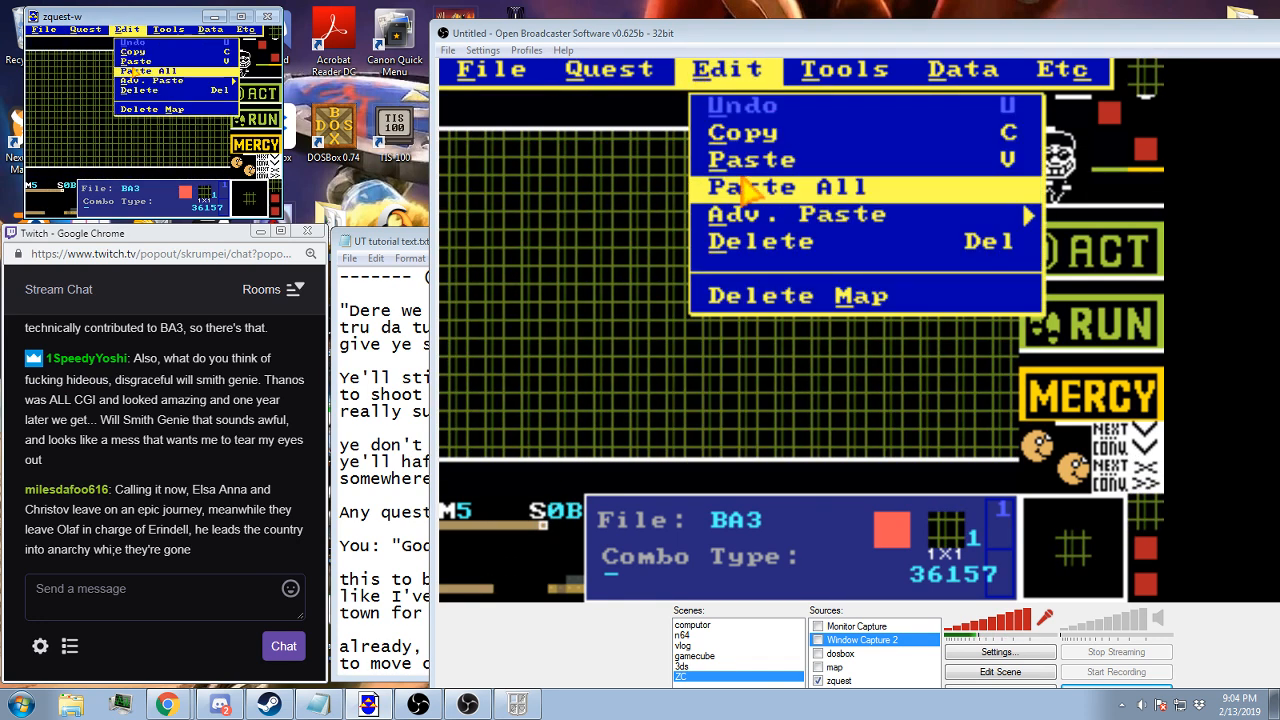
pyautogui.click(141, 68)
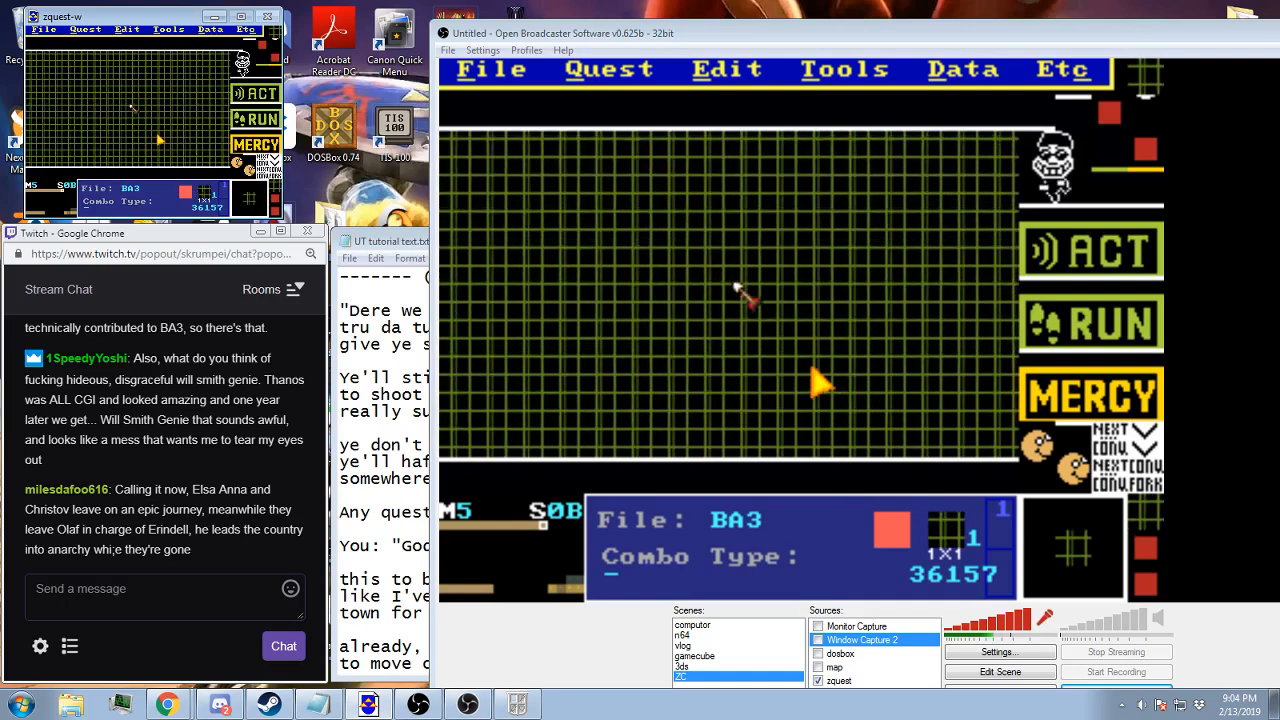
# Check the tile warp settings of the speech-bubble screen 0A, and return to screen 0B
pyautogui.press('Left')
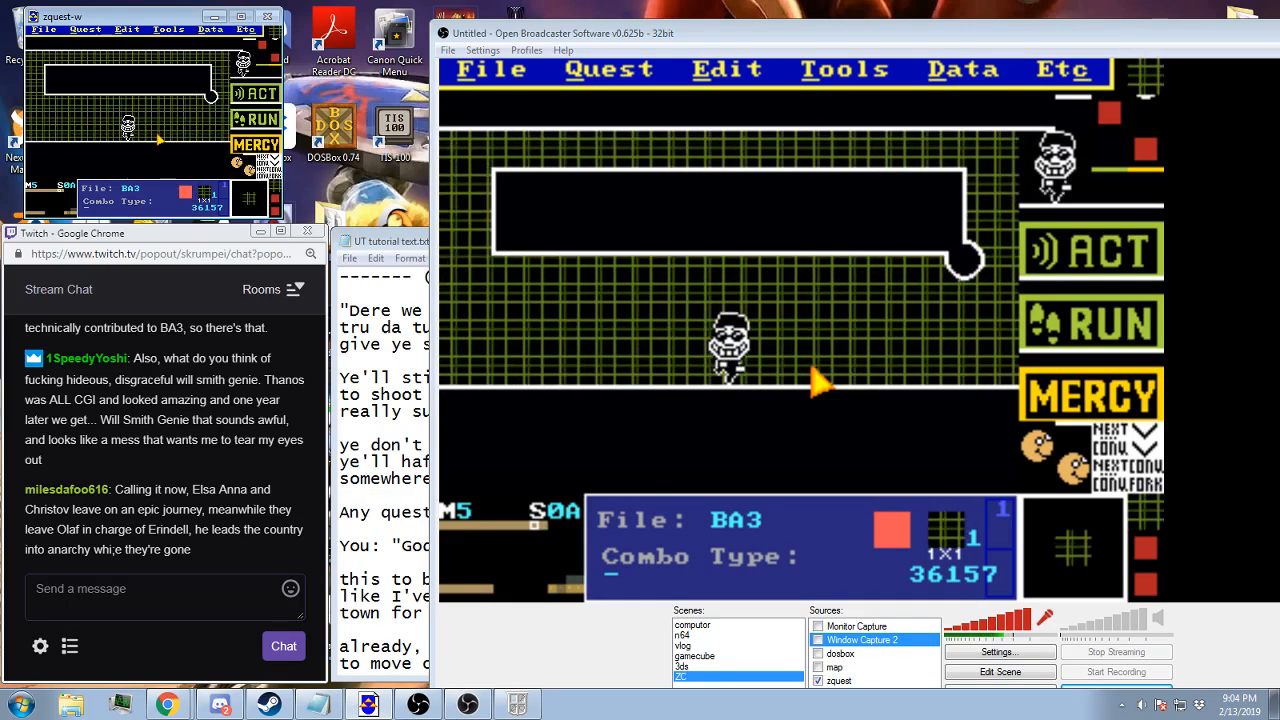
pyautogui.press('Right')
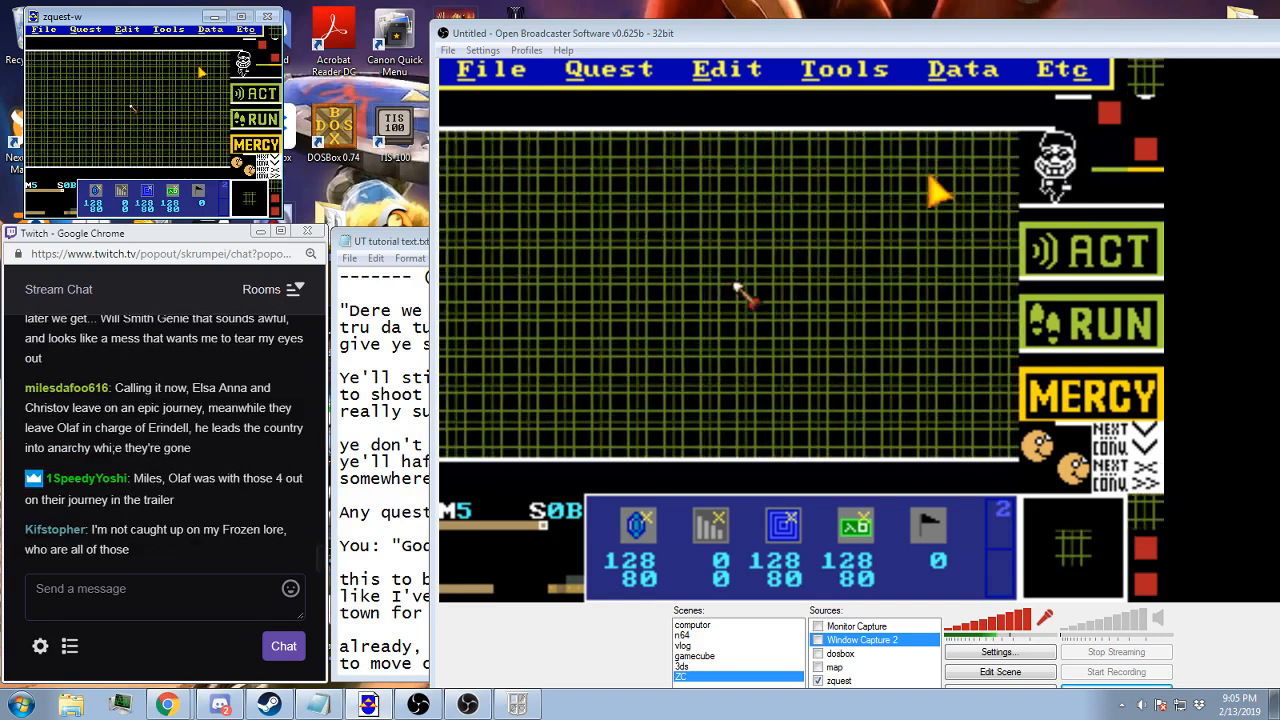
pyautogui.press('Left')
pyautogui.click(962, 70)
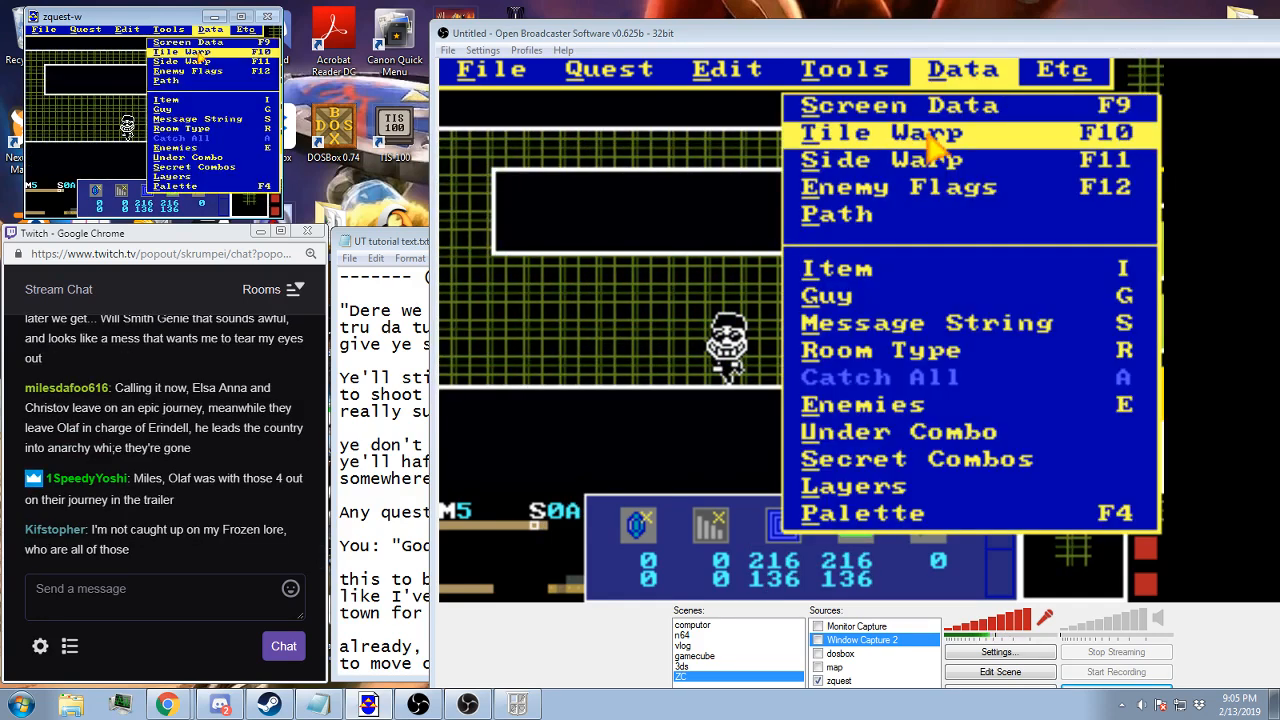
pyautogui.click(935, 145)
pyautogui.click(925, 466)
pyautogui.press('Right')
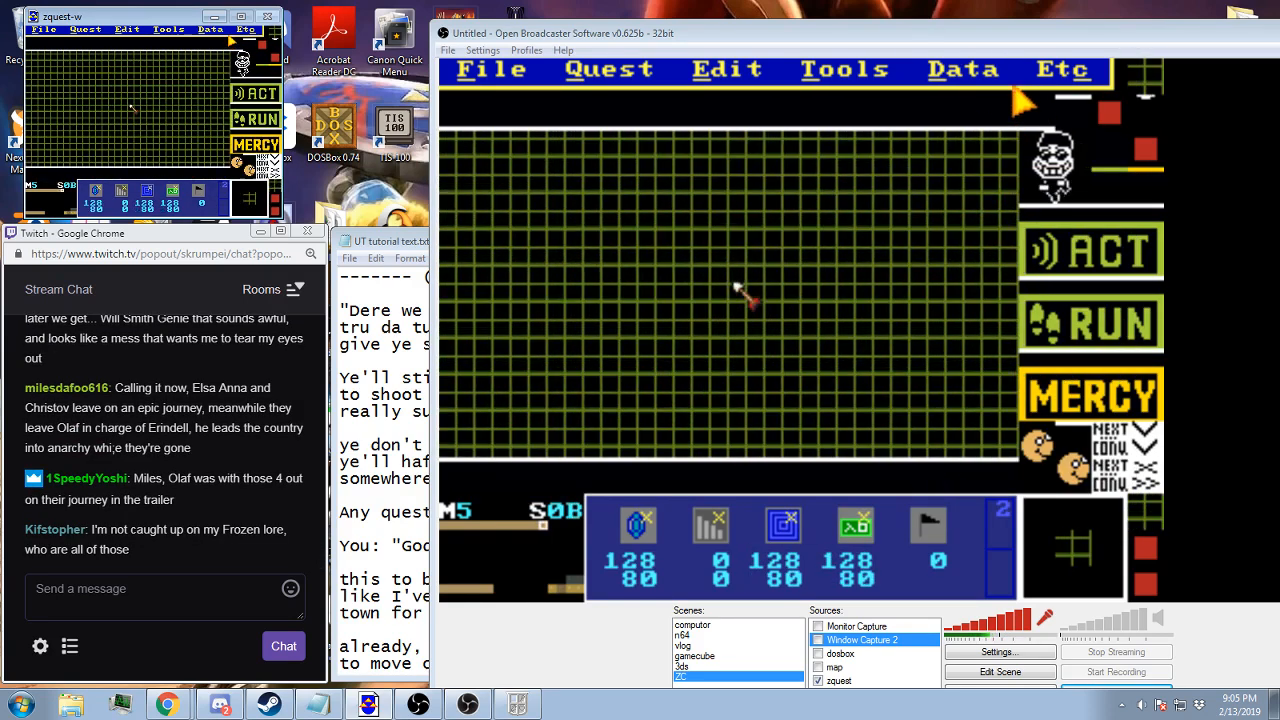
# Set the destination DMap of screen 0B's tile warp to 8-Mibon Village B
pyautogui.click(962, 70)
pyautogui.click(943, 140)
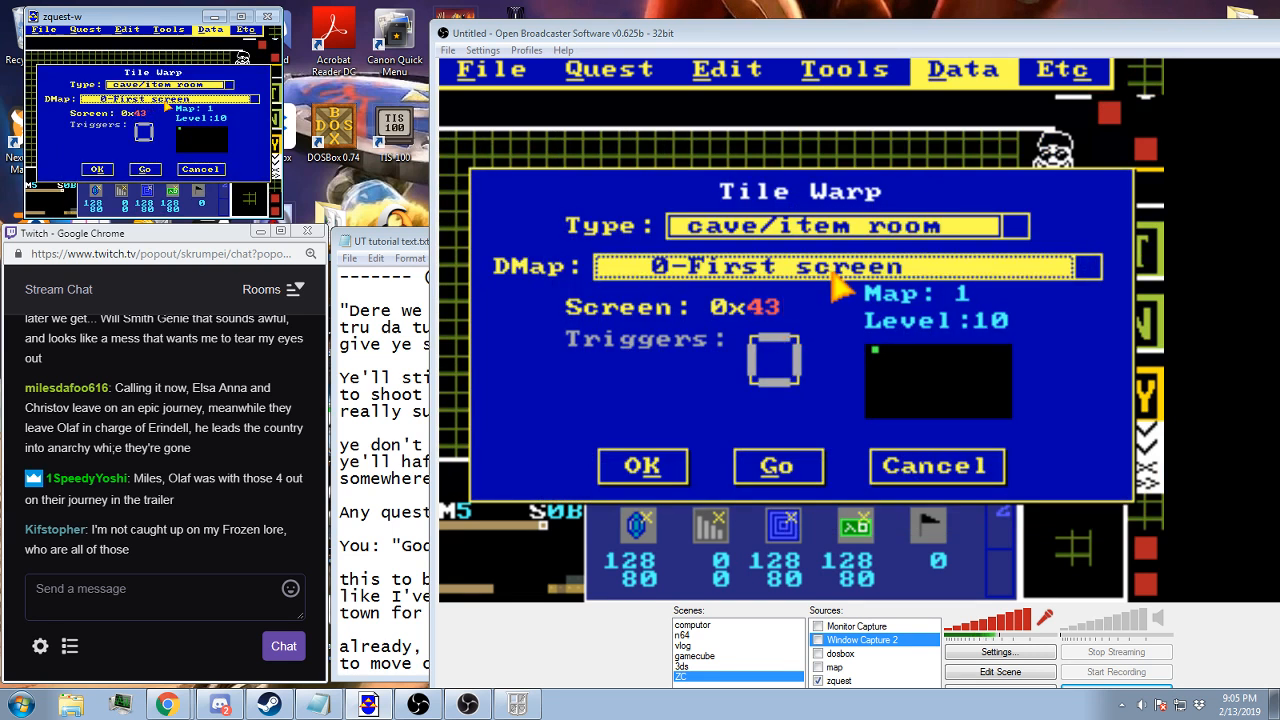
pyautogui.press('Down')
pyautogui.press('Down')
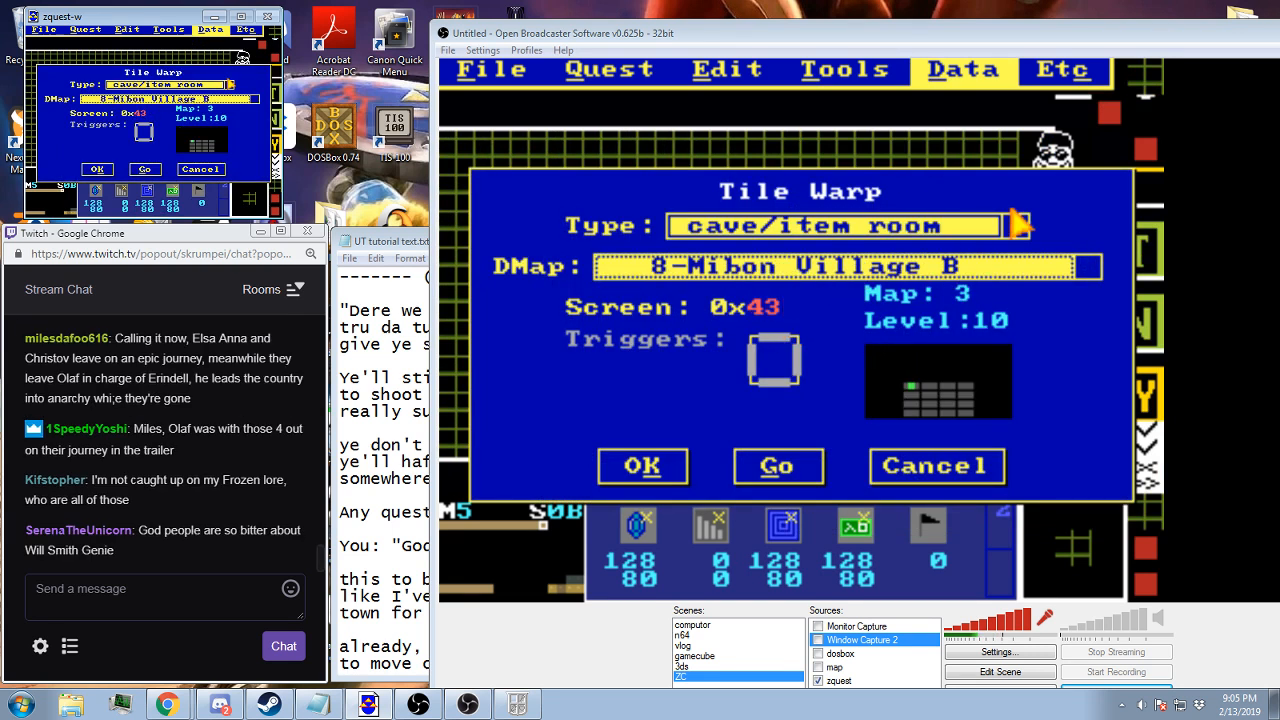
# Set the type of screen 0B's tile warp to i-warp w/wave FX and accept the warp settings
pyautogui.click(1015, 225)
pyautogui.click(178, 139)
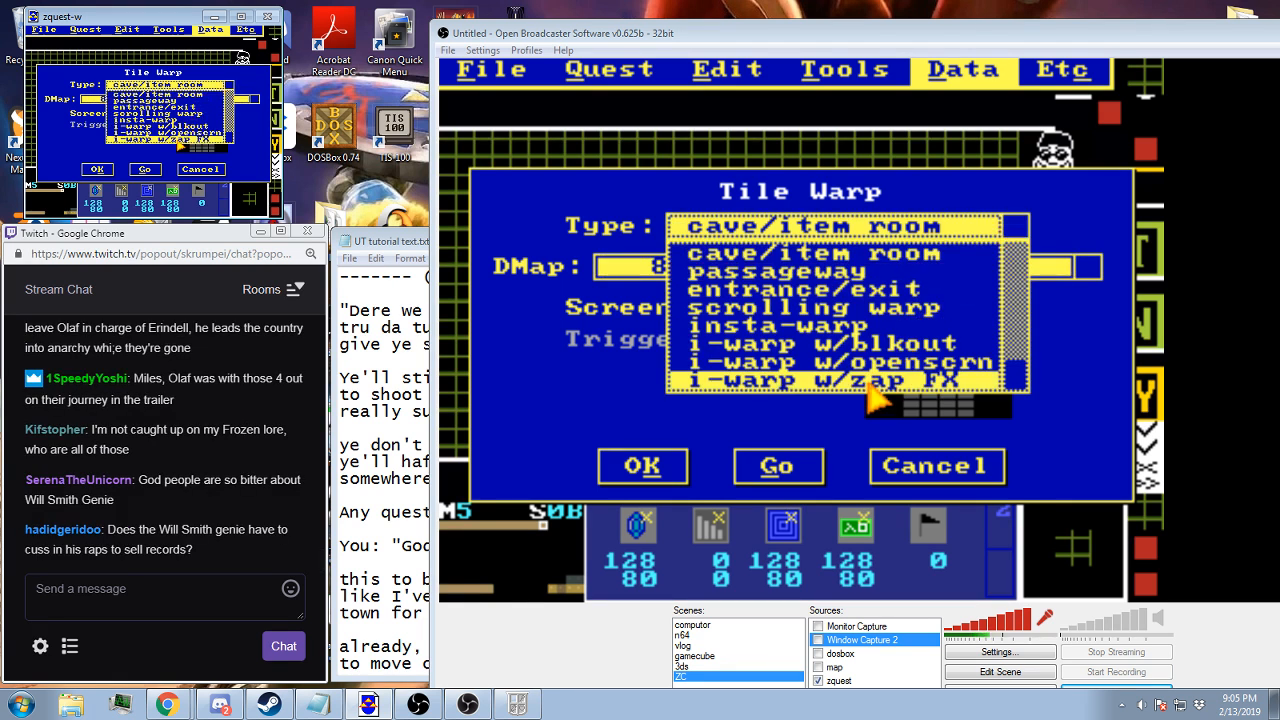
pyautogui.scroll(-1, 172, 134)
pyautogui.doubleClick(171, 137)
pyautogui.press('Up')
pyautogui.press('Up')
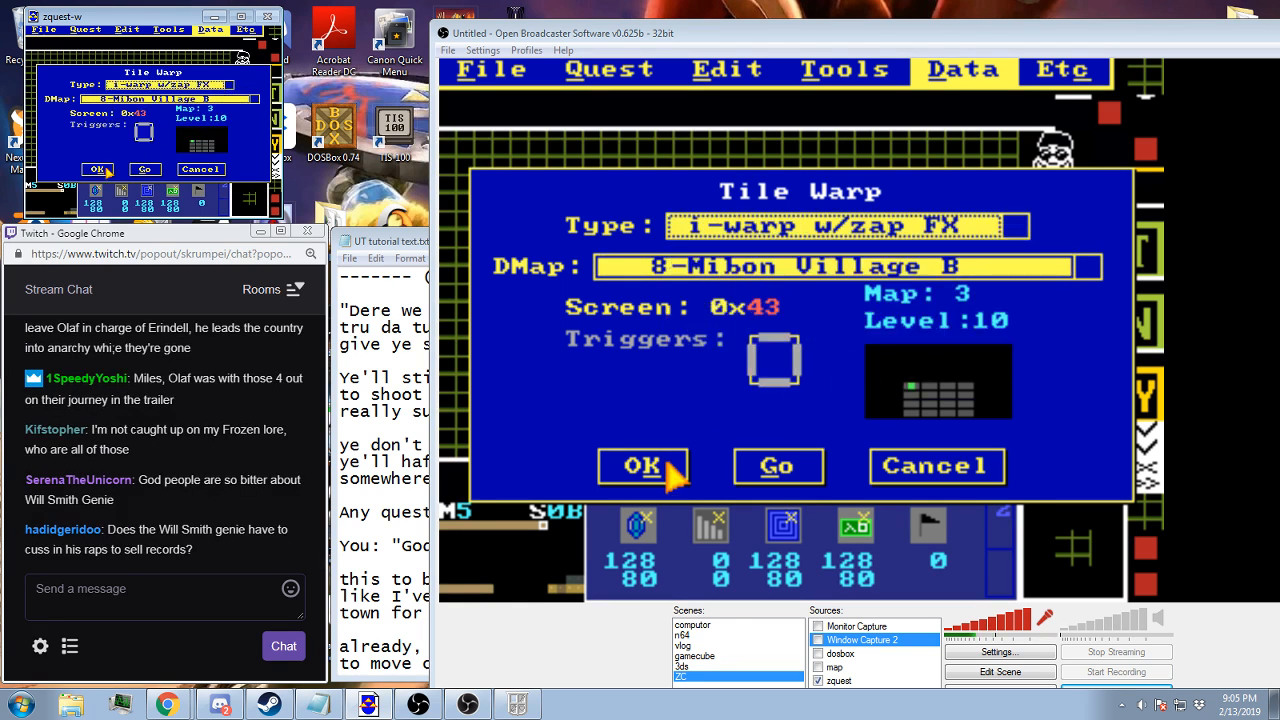
pyautogui.press('Down')
pyautogui.press('Up')
pyautogui.press('Down')
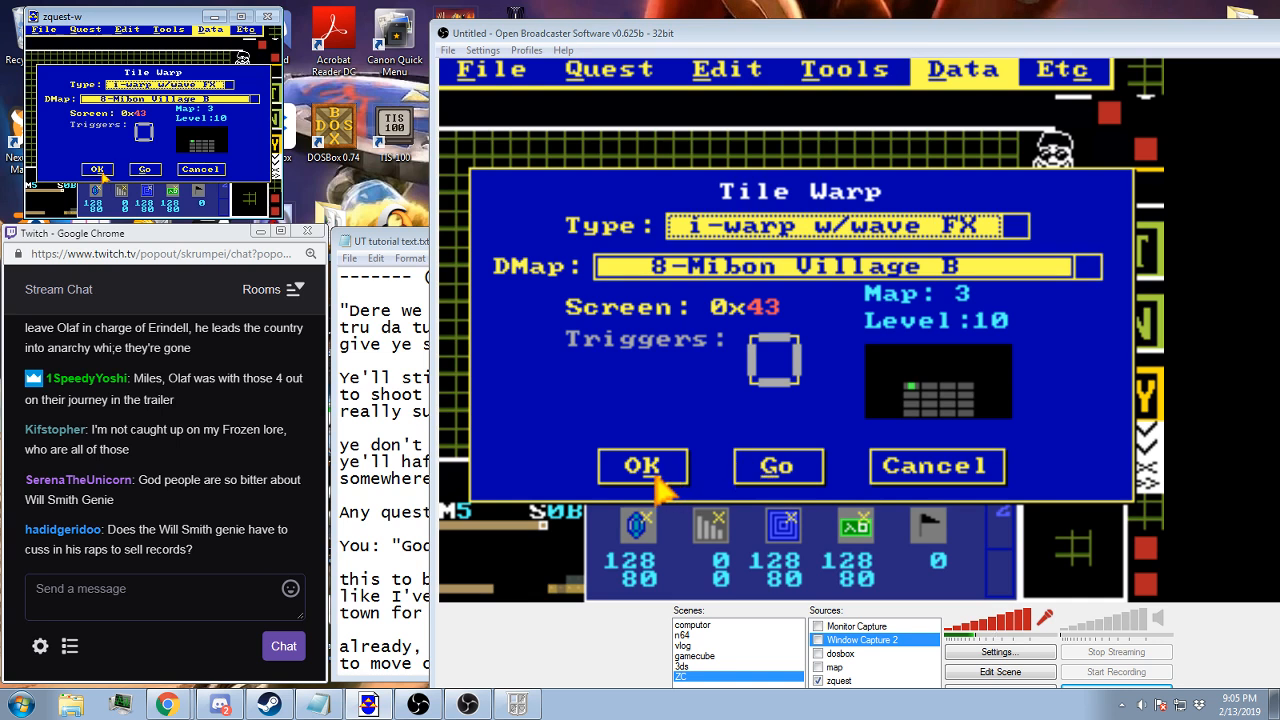
pyautogui.click(98, 169)
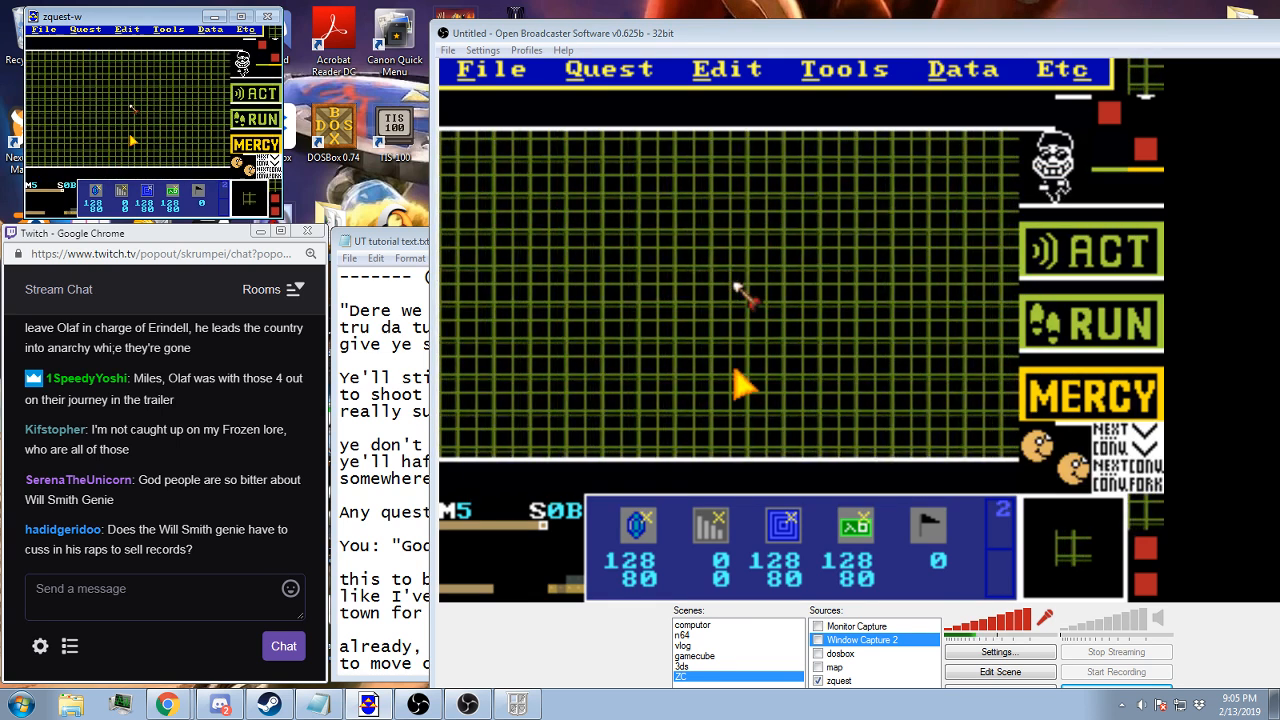
# Save the quest and check the tile warp settings of screen 0B
pyautogui.press('F2')
pyautogui.press('Return')
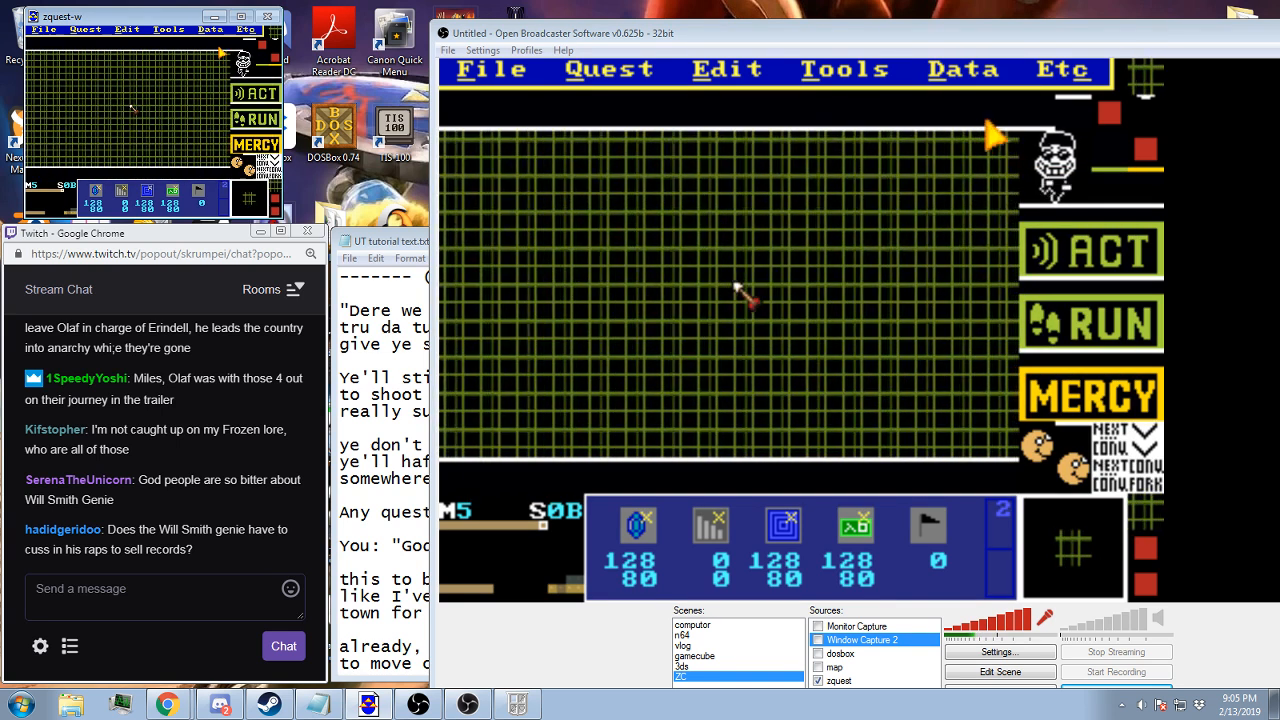
pyautogui.click(219, 38)
pyautogui.click(193, 54)
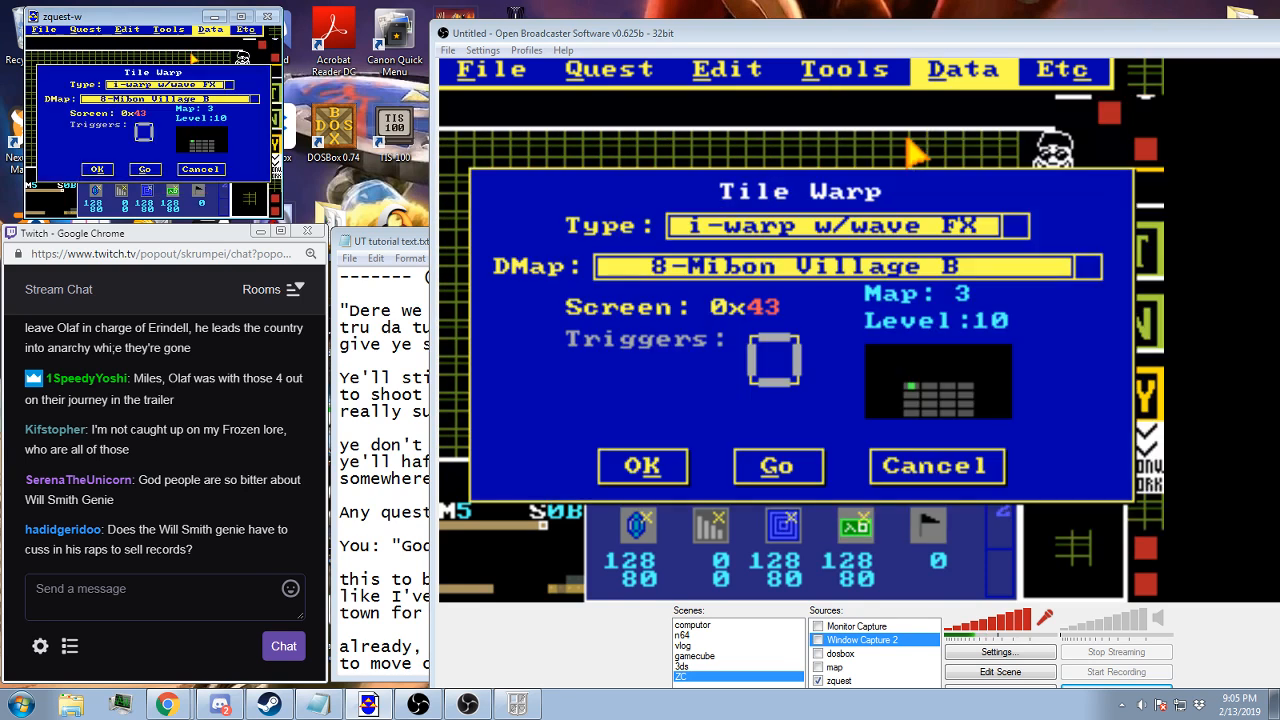
pyautogui.click(110, 166)
# Set screen 0A's tile warp to screen 0B of DMap 10-UT Battle 1, with type i-warp w/blkout
pyautogui.press('Left')
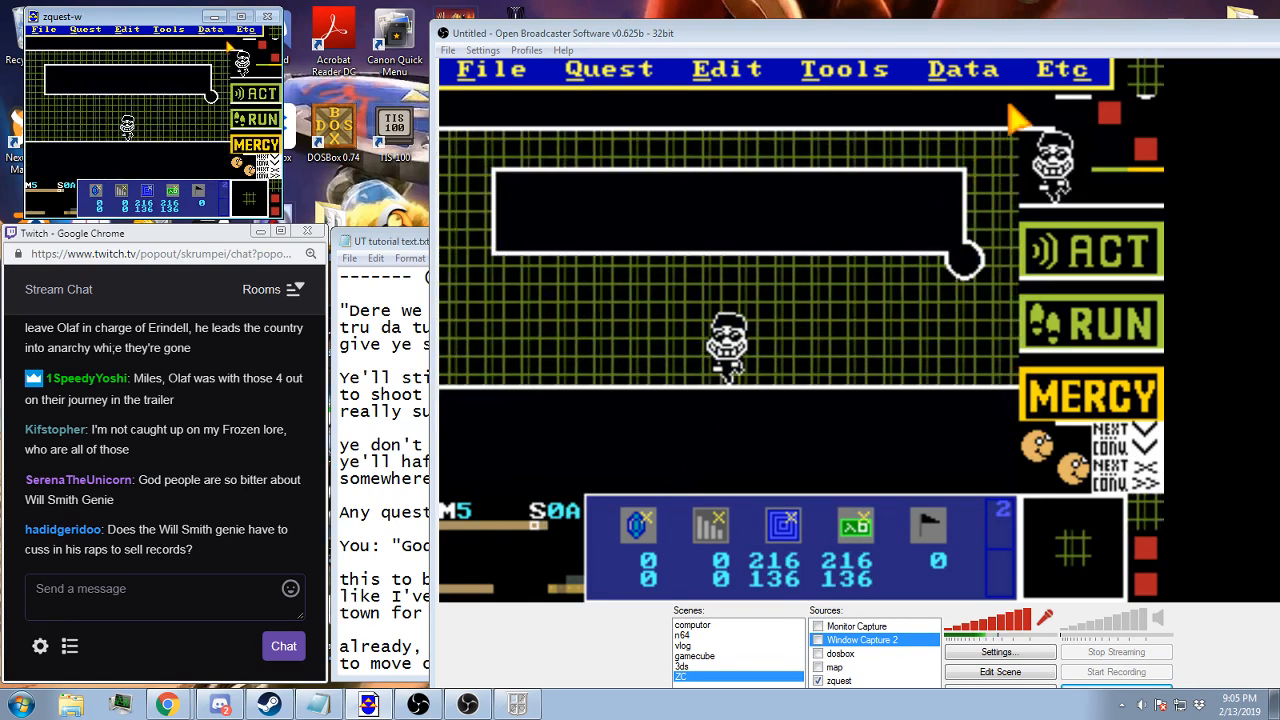
pyautogui.click(212, 30)
pyautogui.click(185, 51)
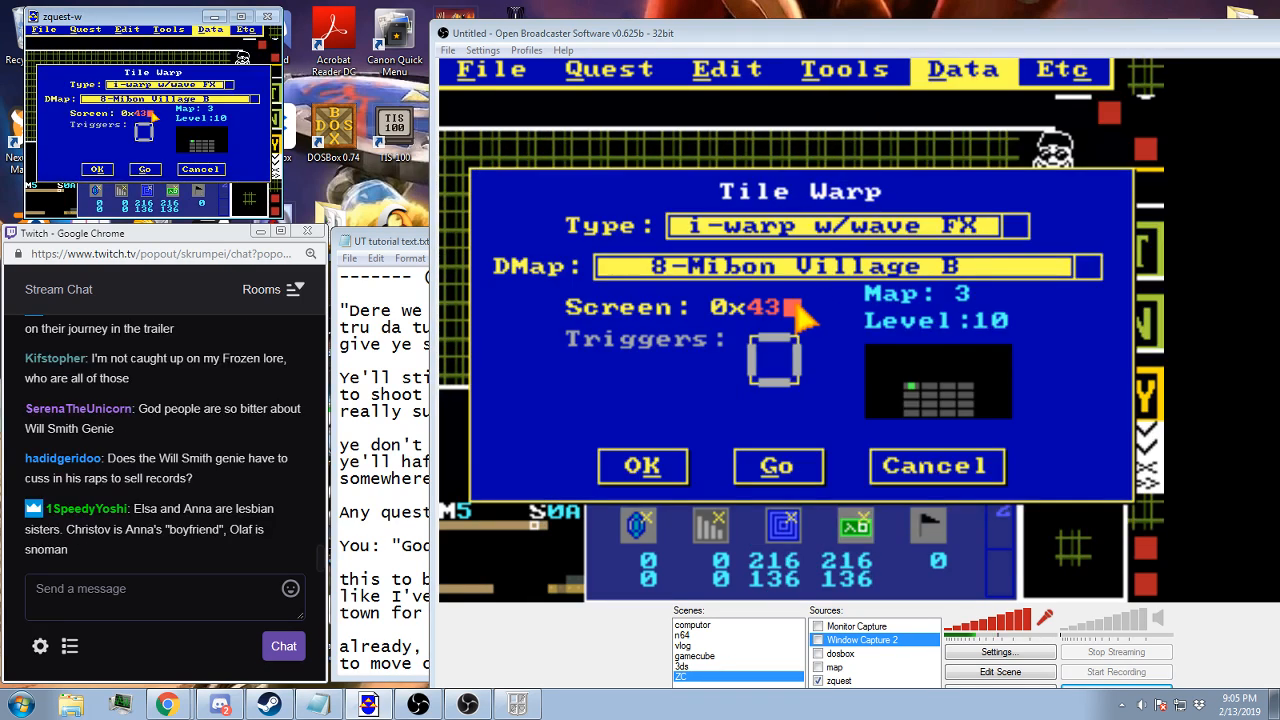
pyautogui.write('B')
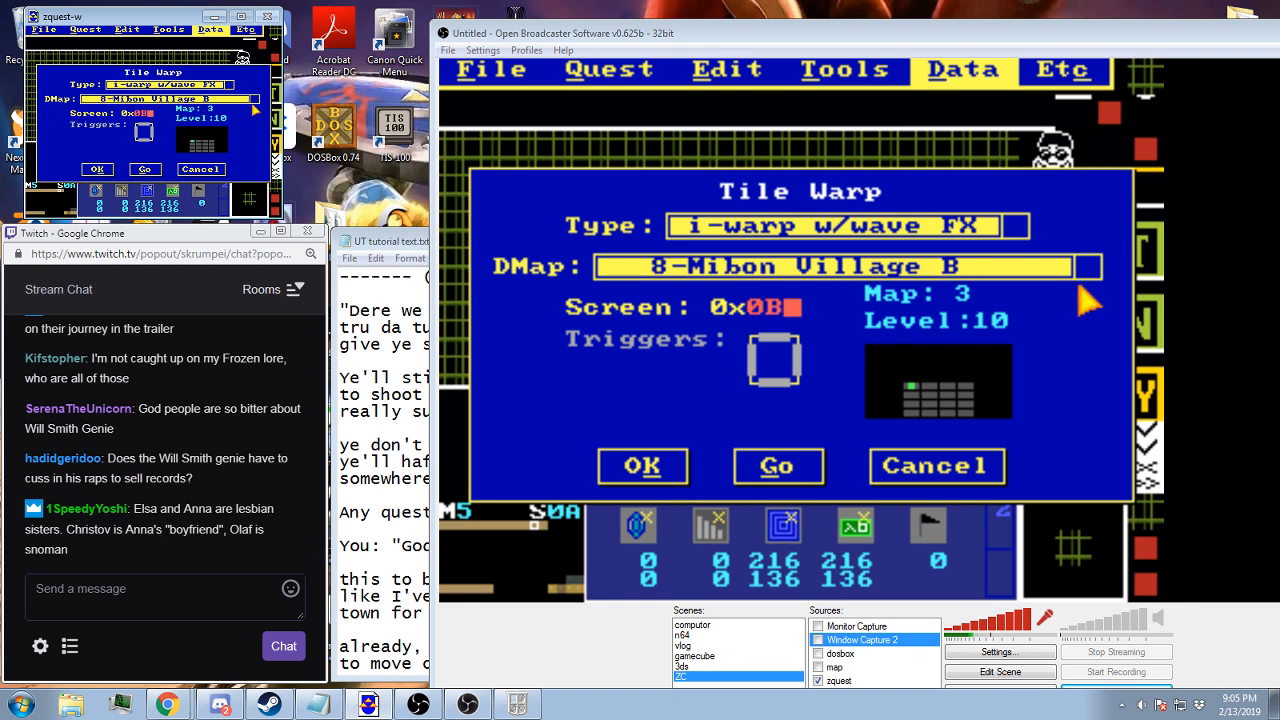
pyautogui.scroll(-16, 206, 98)
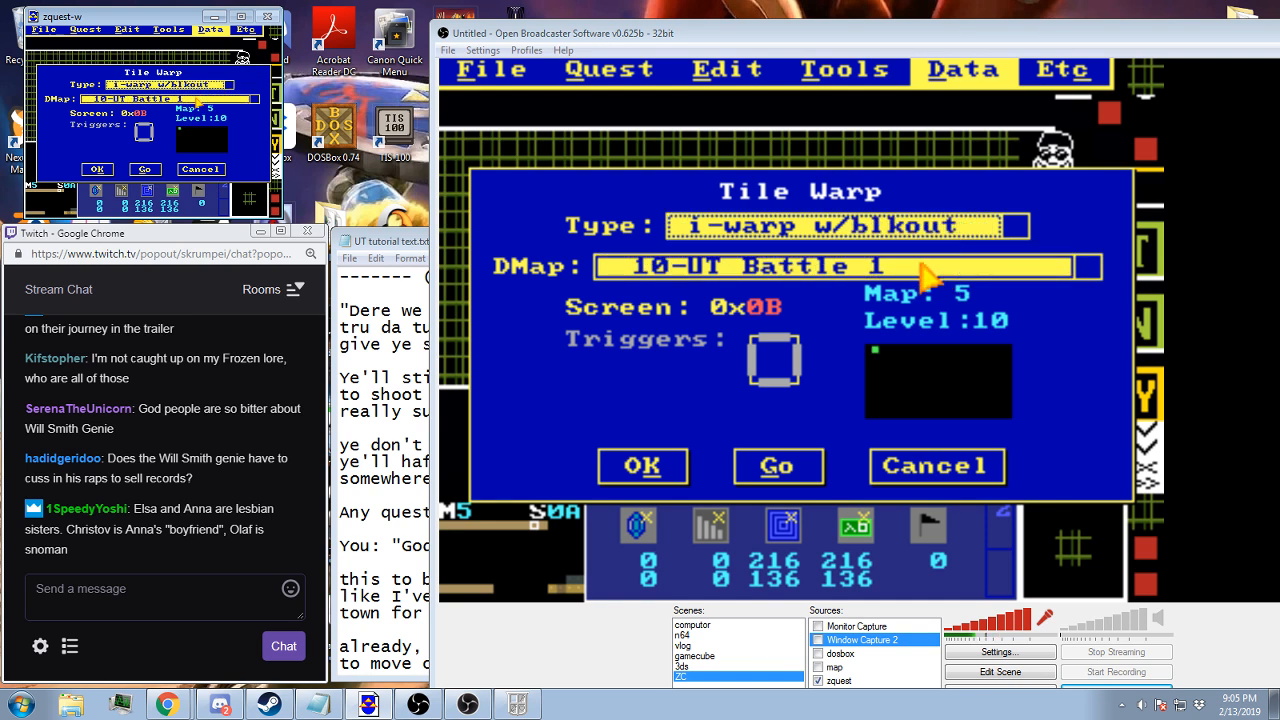
pyautogui.press('Up')
pyautogui.click(97, 169)
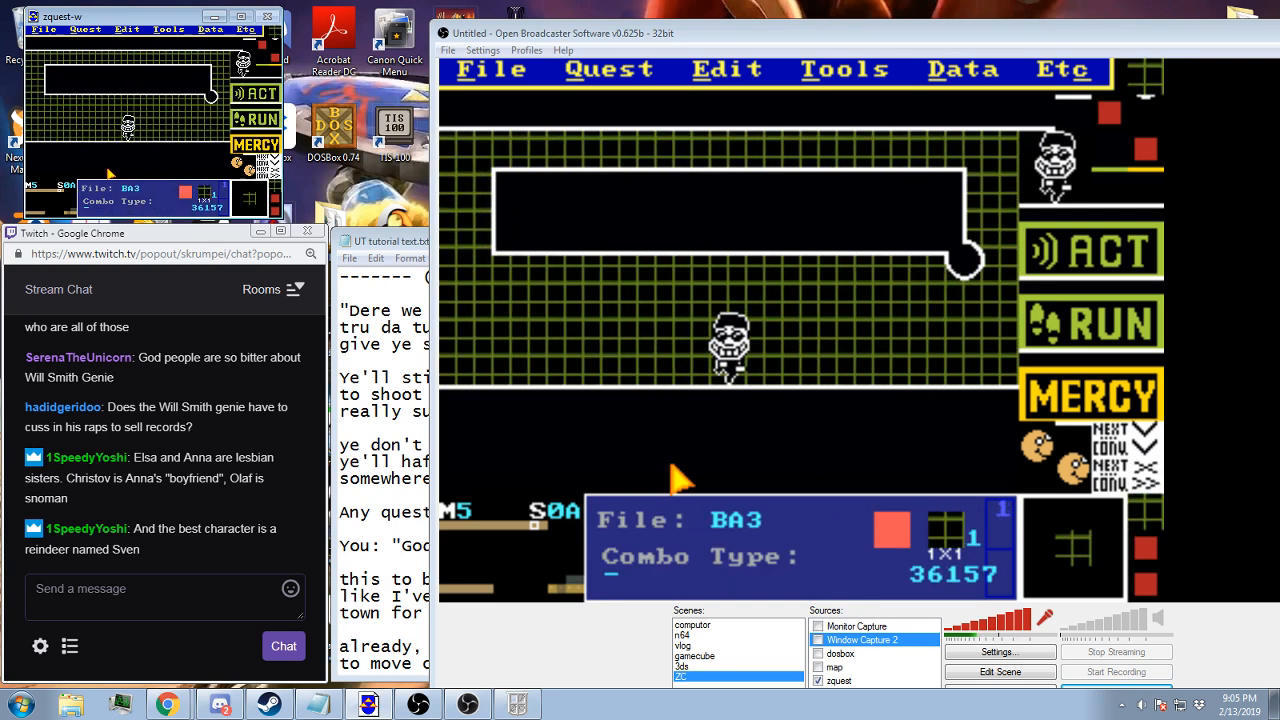
pyautogui.press('Return')
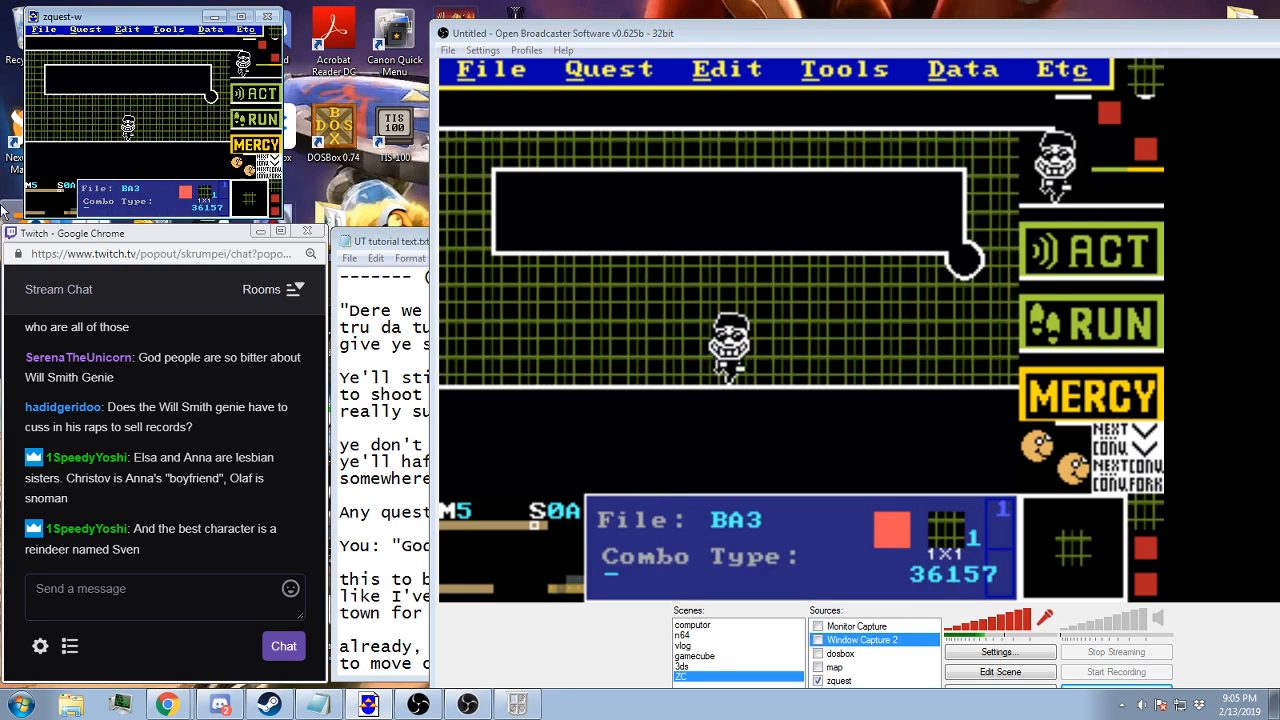
# Read back through the earlier messages in the stream chat
pyautogui.scroll(2, 176, 390)
pyautogui.scroll(3, 184, 410)
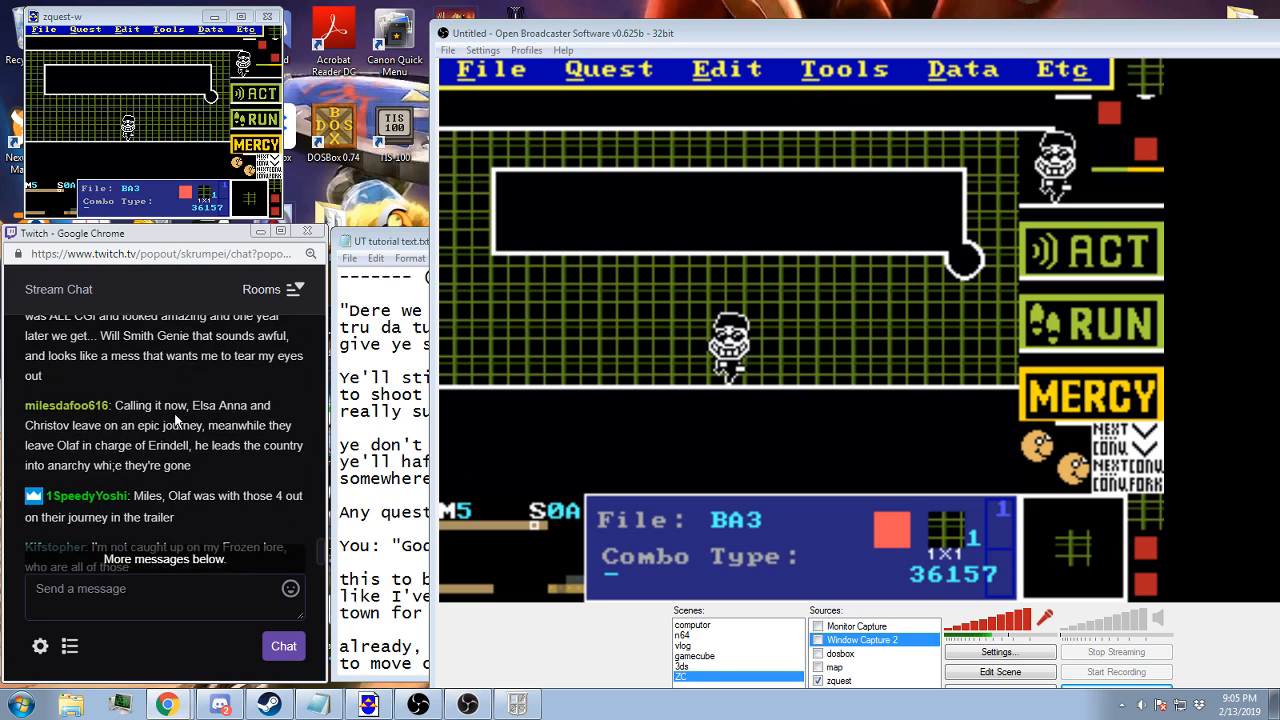
pyautogui.scroll(3, 163, 481)
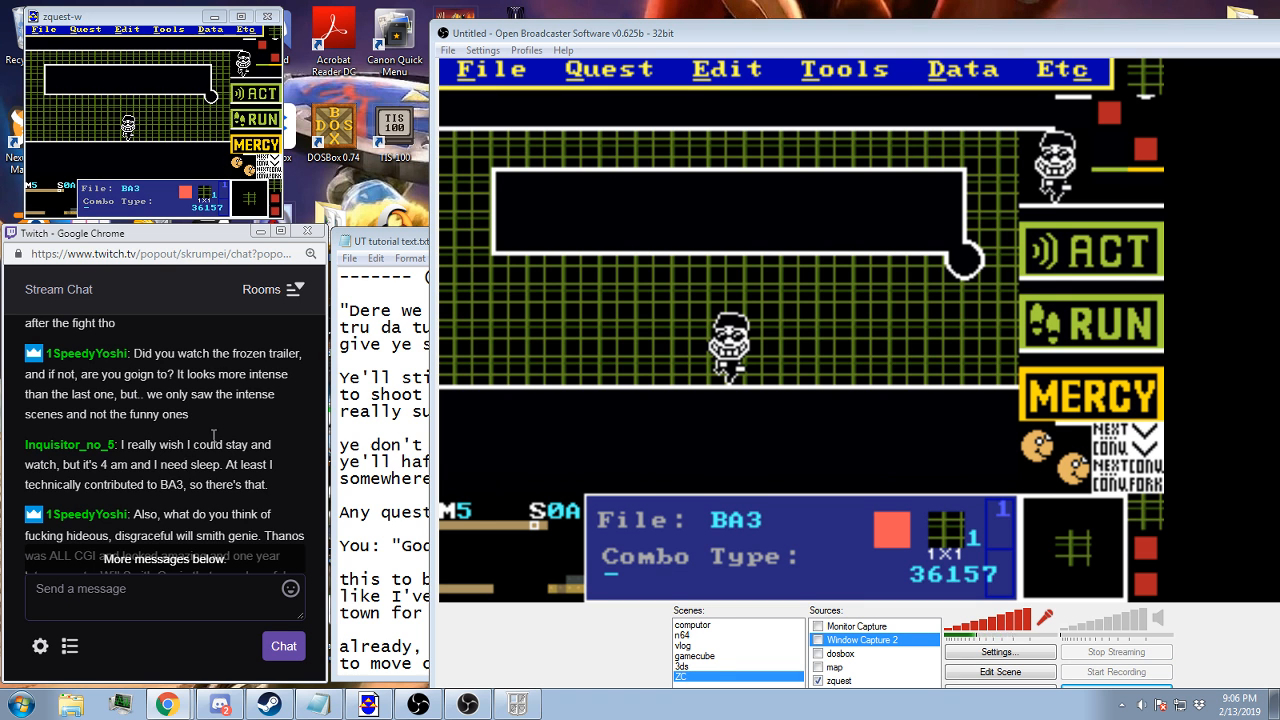
pyautogui.scroll(-1, 280, 418)
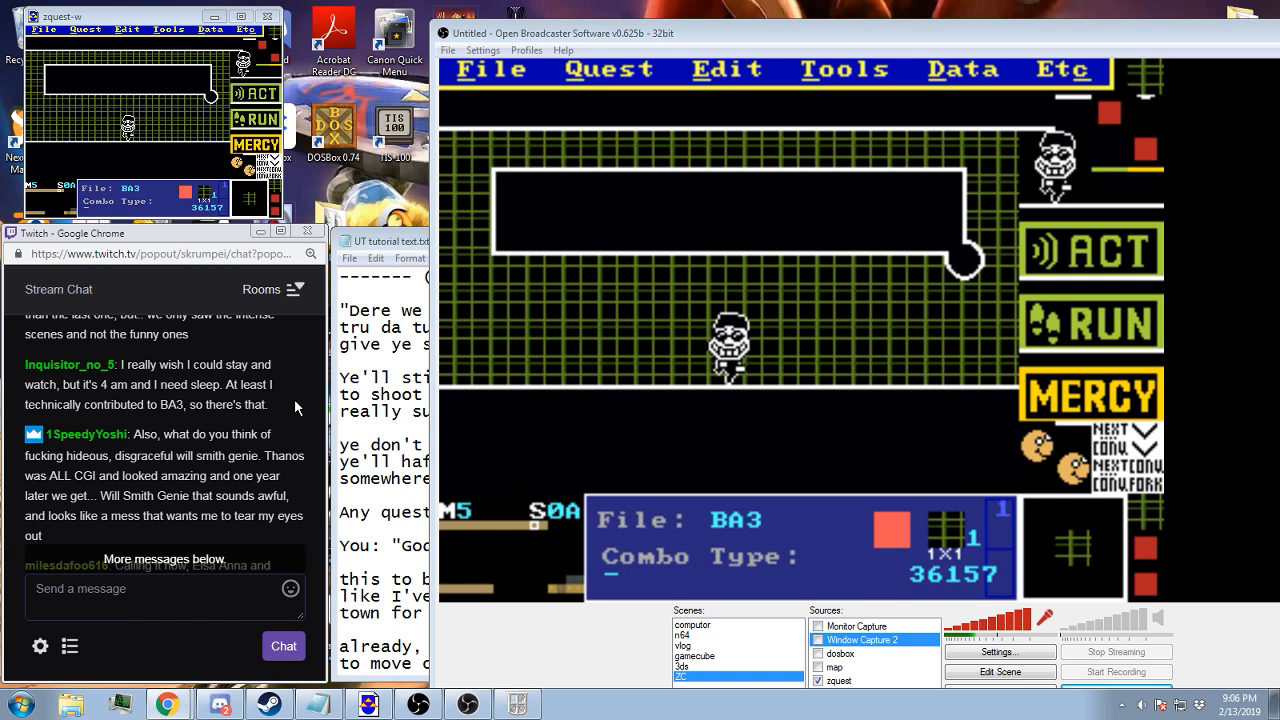
pyautogui.scroll(-1, 294, 399)
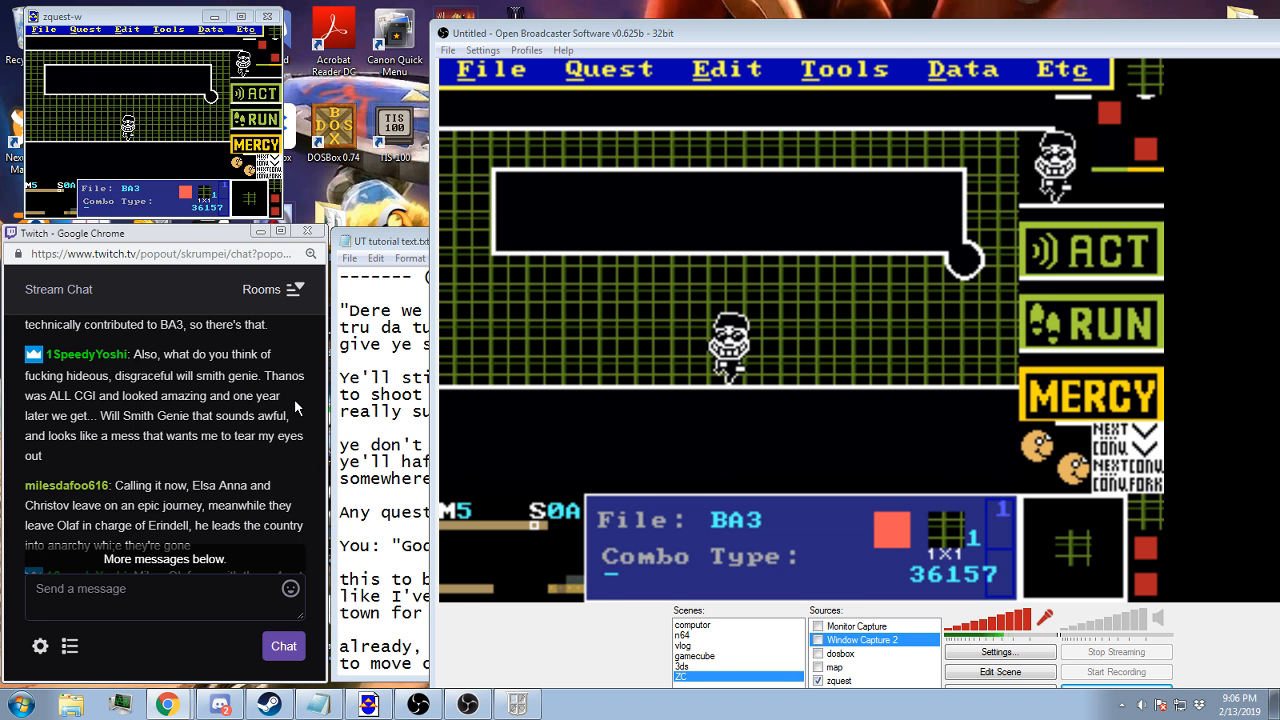
pyautogui.scroll(-5, 294, 399)
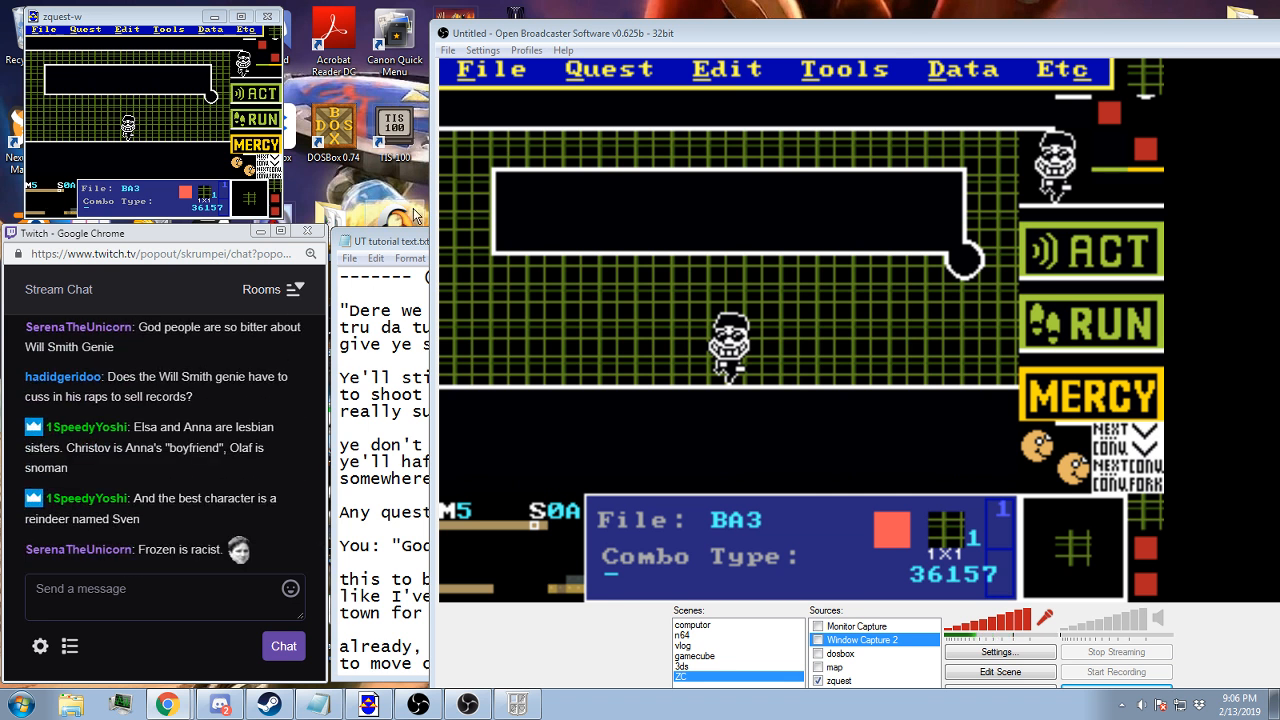
# Check the screen data settings of screen 0A and go back to screen 0B
pyautogui.click(524, 34)
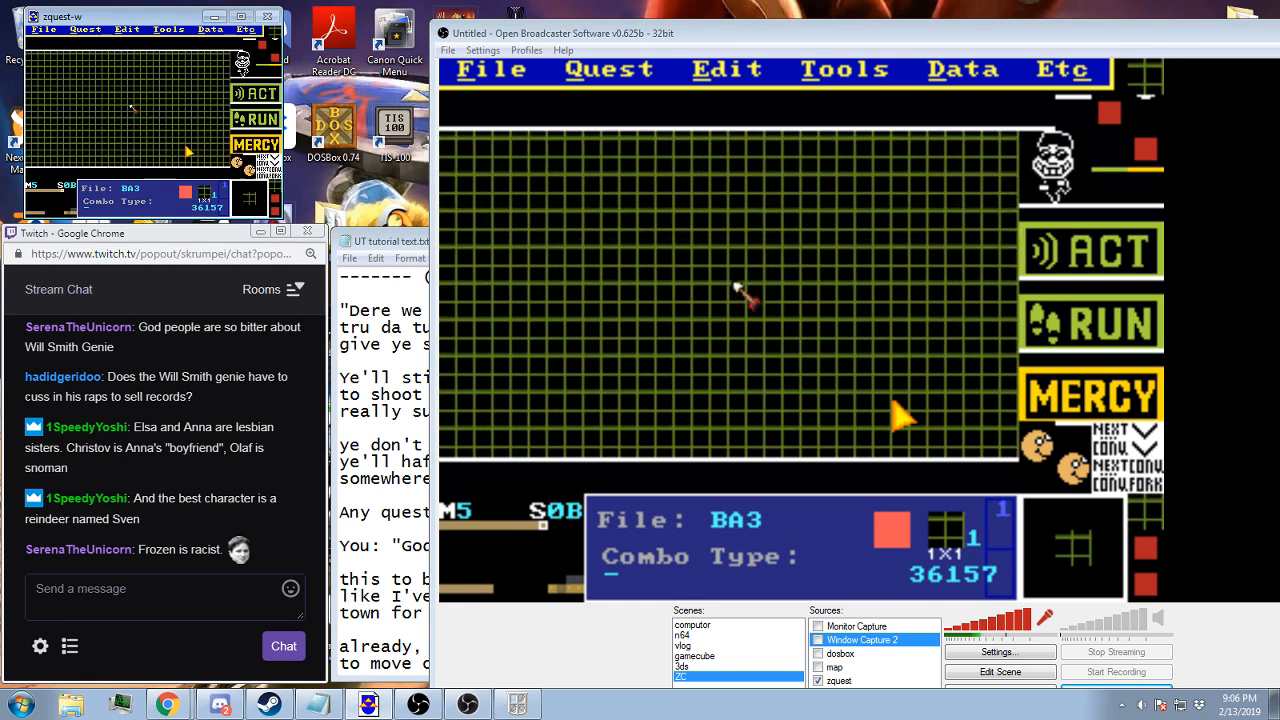
pyautogui.click(950, 72)
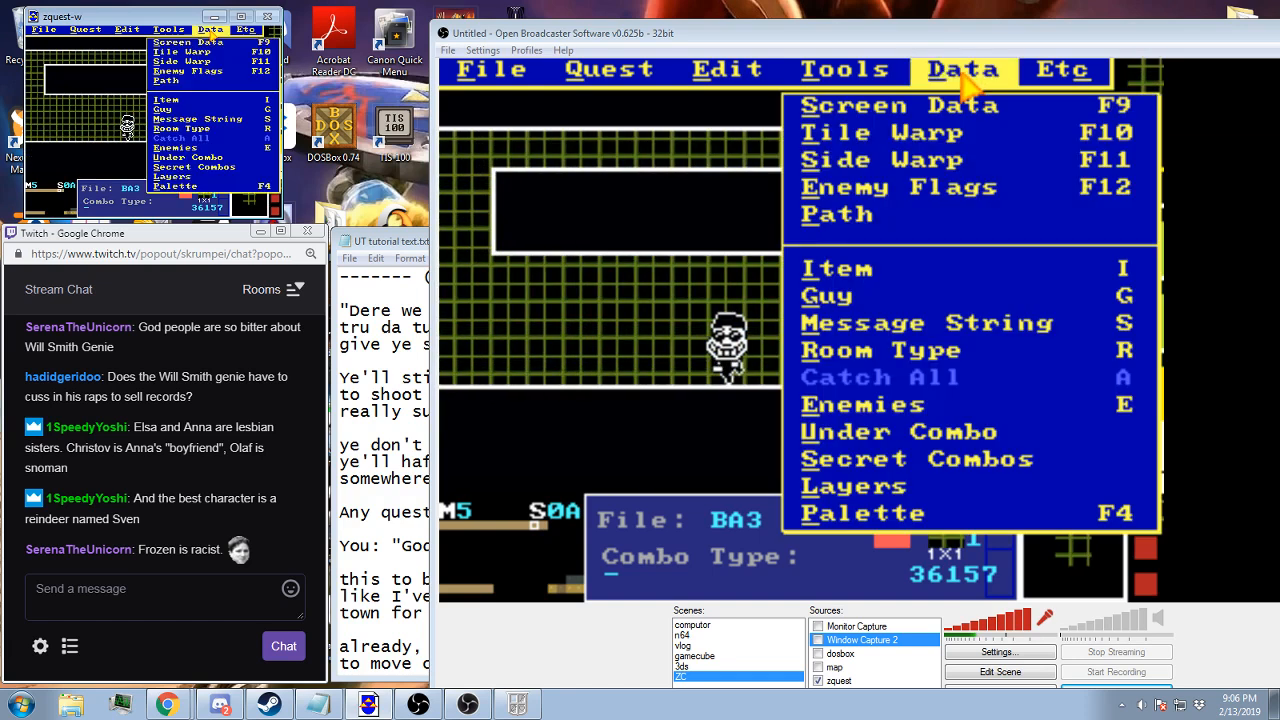
pyautogui.click(930, 106)
pyautogui.click(690, 530)
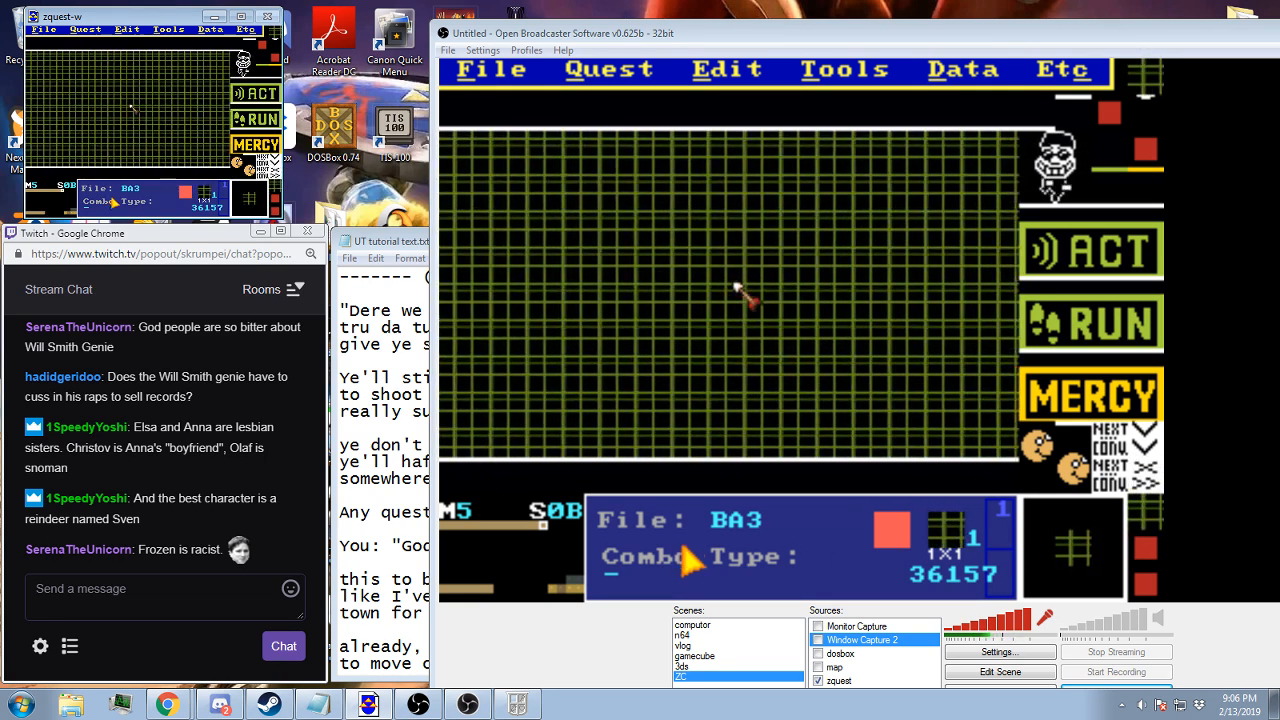
# Switch to the Zelda Classic player, load the Town B save and walk to the statue crossroads in Mibon Village
pyautogui.click(532, 705)
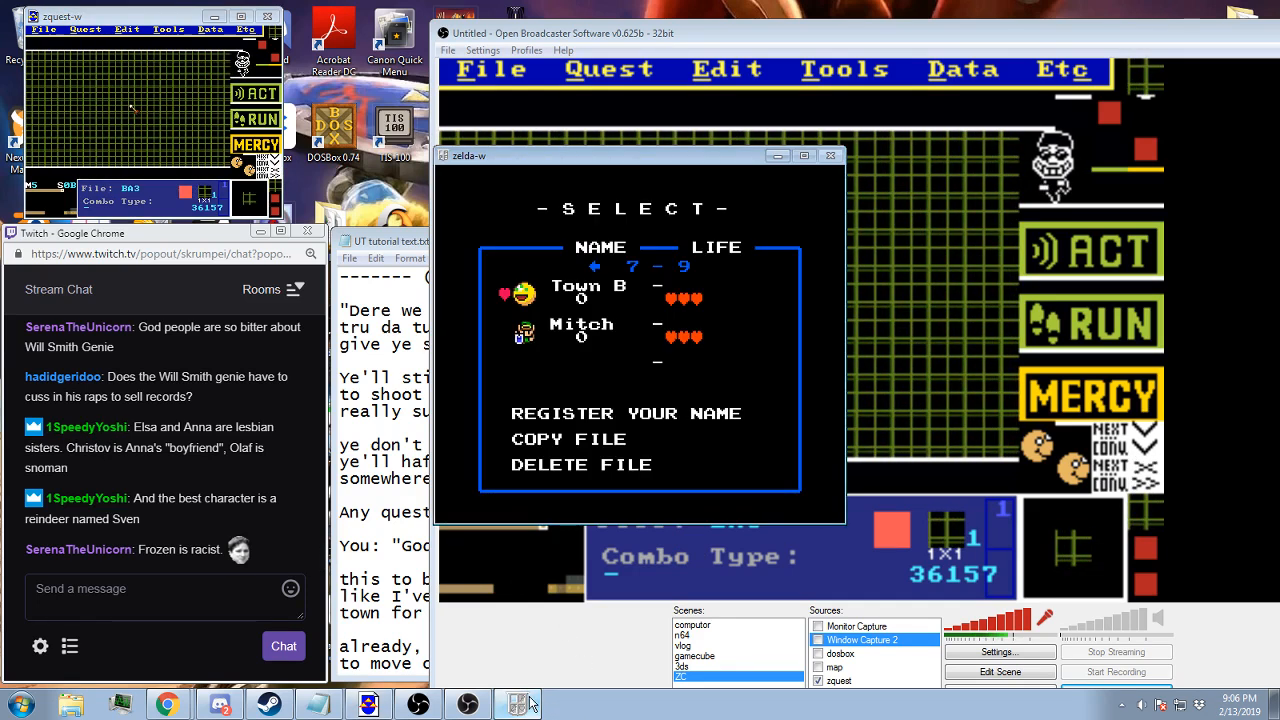
pyautogui.press('Return')
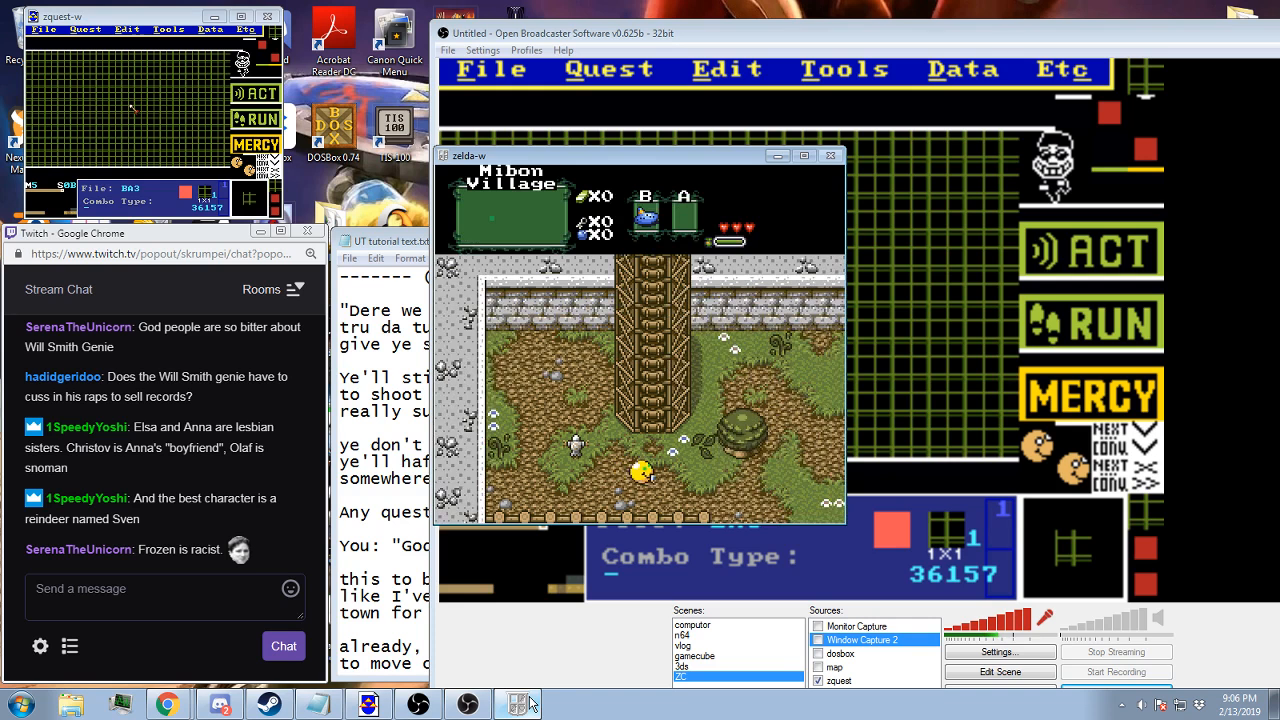
pyautogui.press('Right')
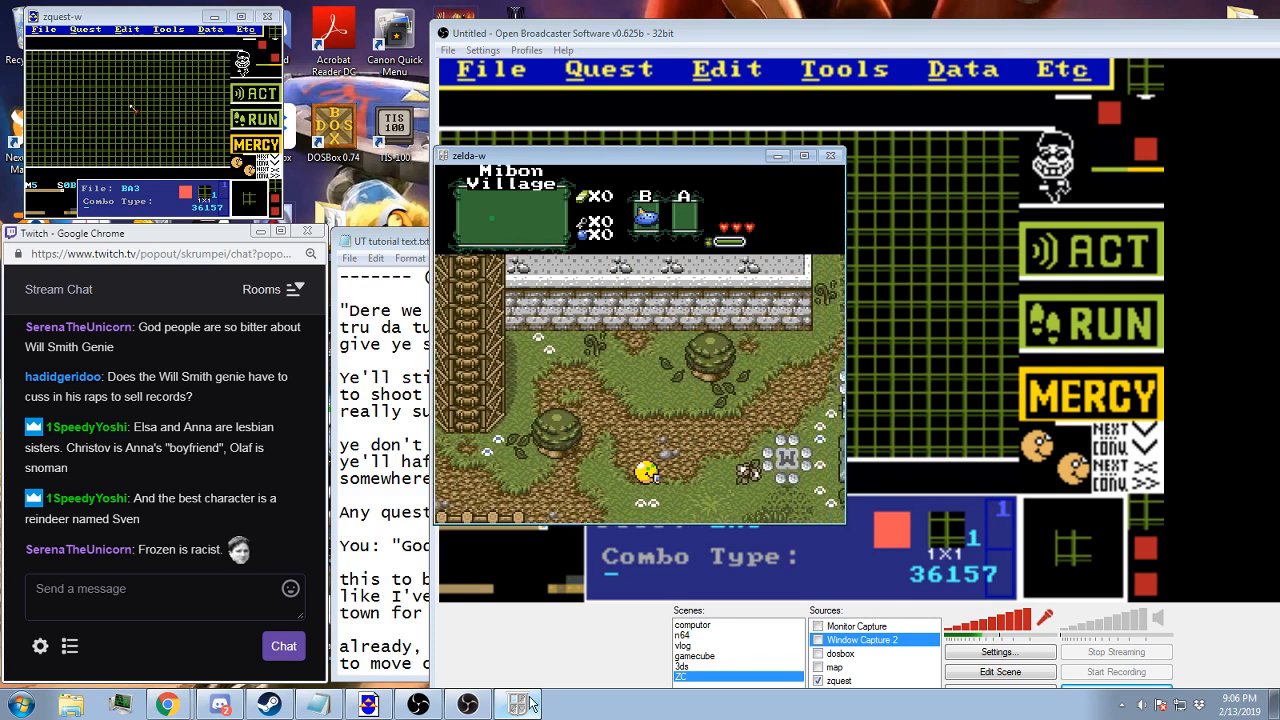
pyautogui.press('Up')
pyautogui.press('Right')
pyautogui.press('Up')
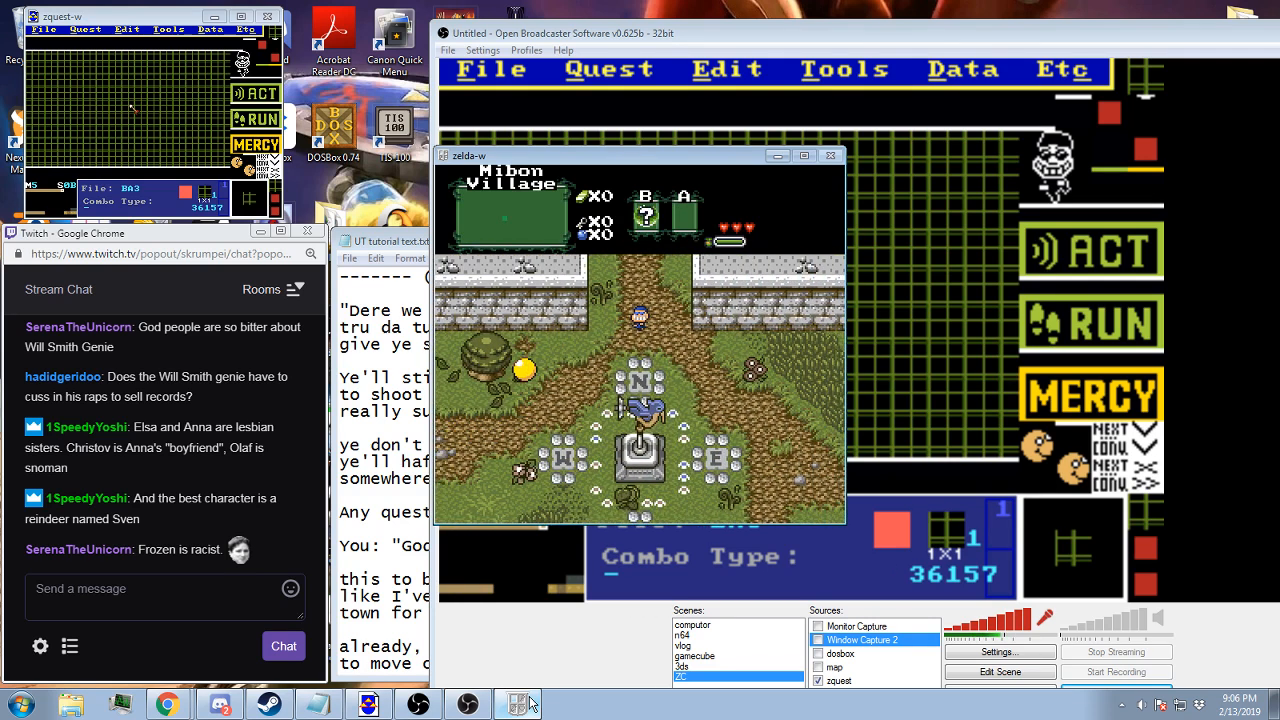
pyautogui.press('Right')
pyautogui.press('Right')
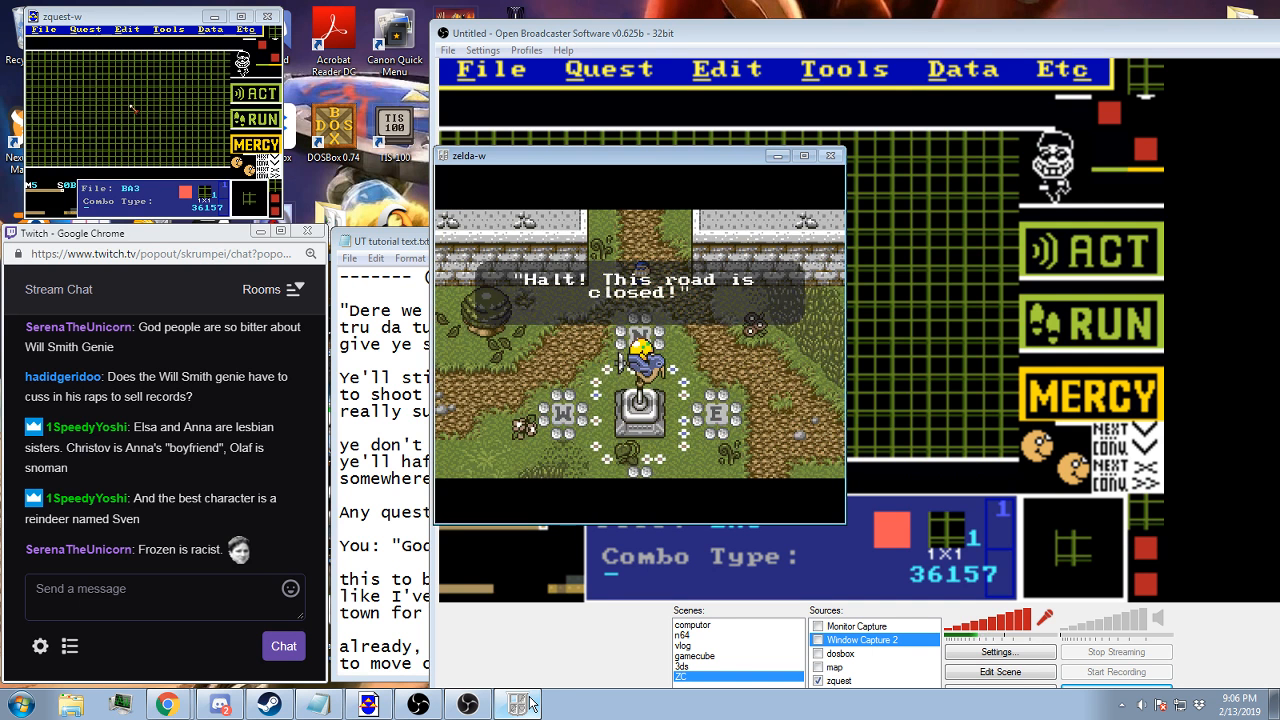
# Advance the encounter dialogue into the CREEPY GUY battle and play through its Act and Run tutorial text
pyautogui.press('z')
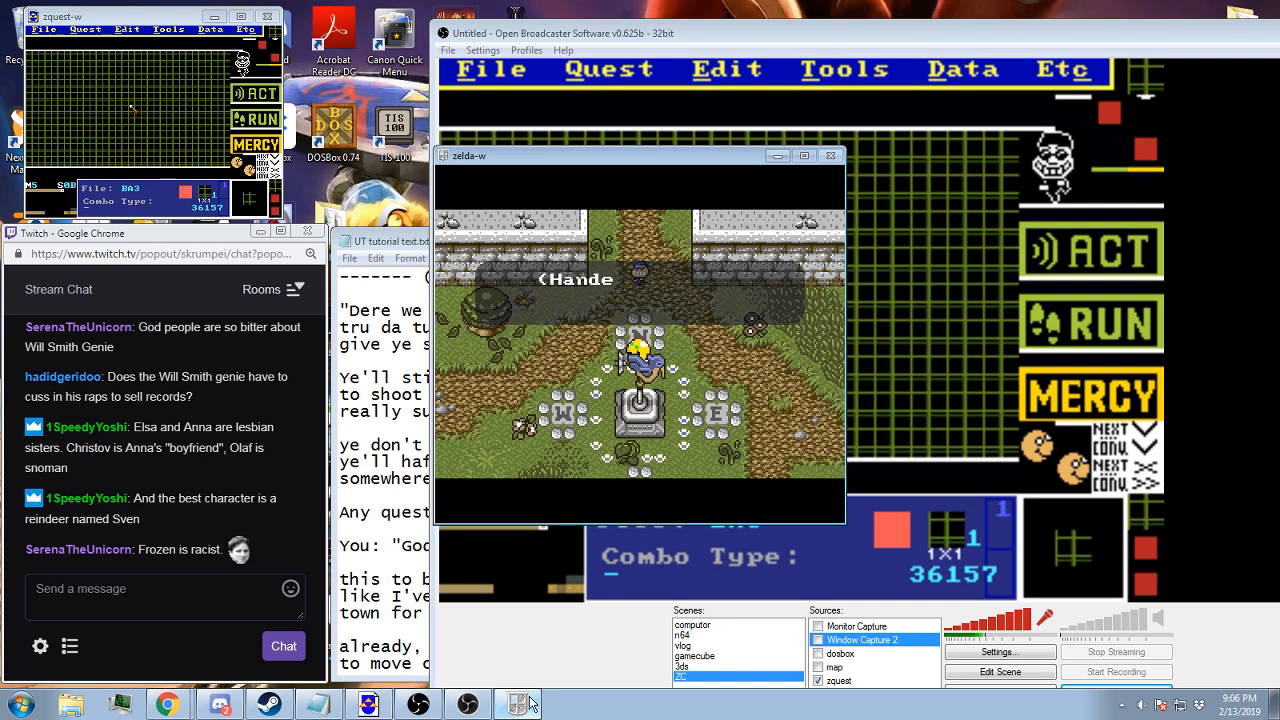
pyautogui.press('z')
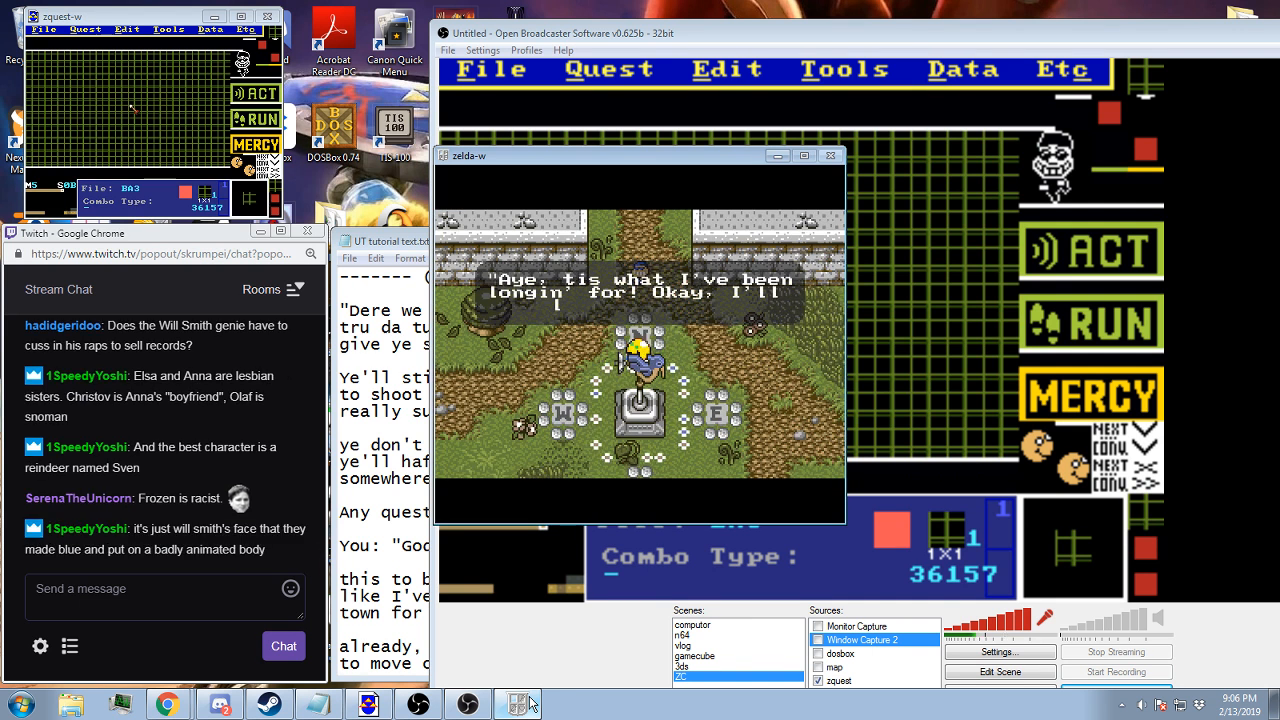
pyautogui.press('z')
pyautogui.press('z')
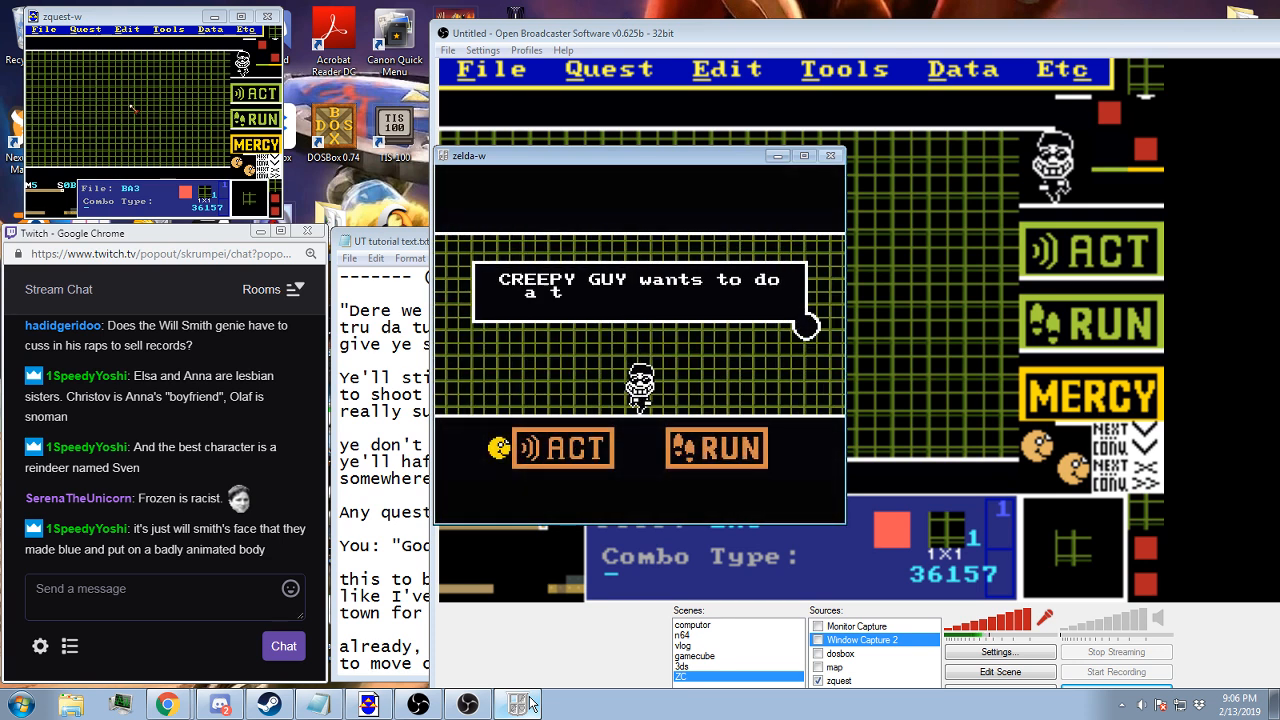
pyautogui.press('z')
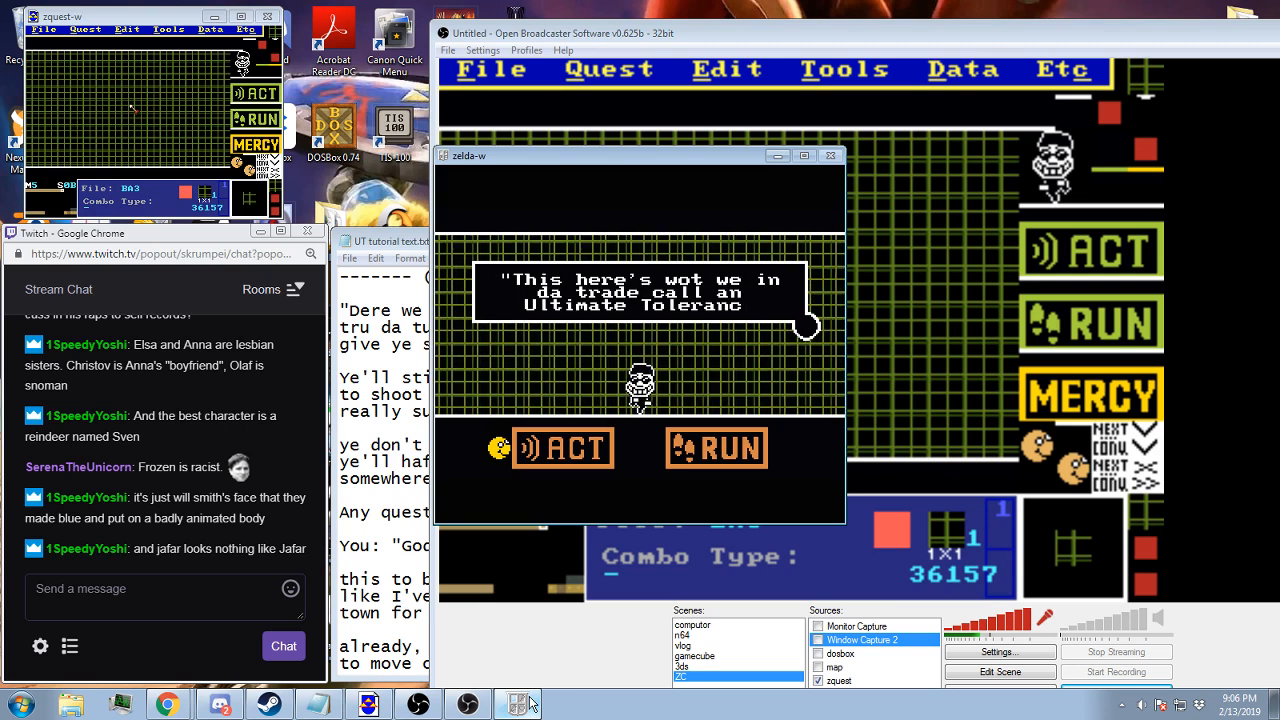
pyautogui.press('z')
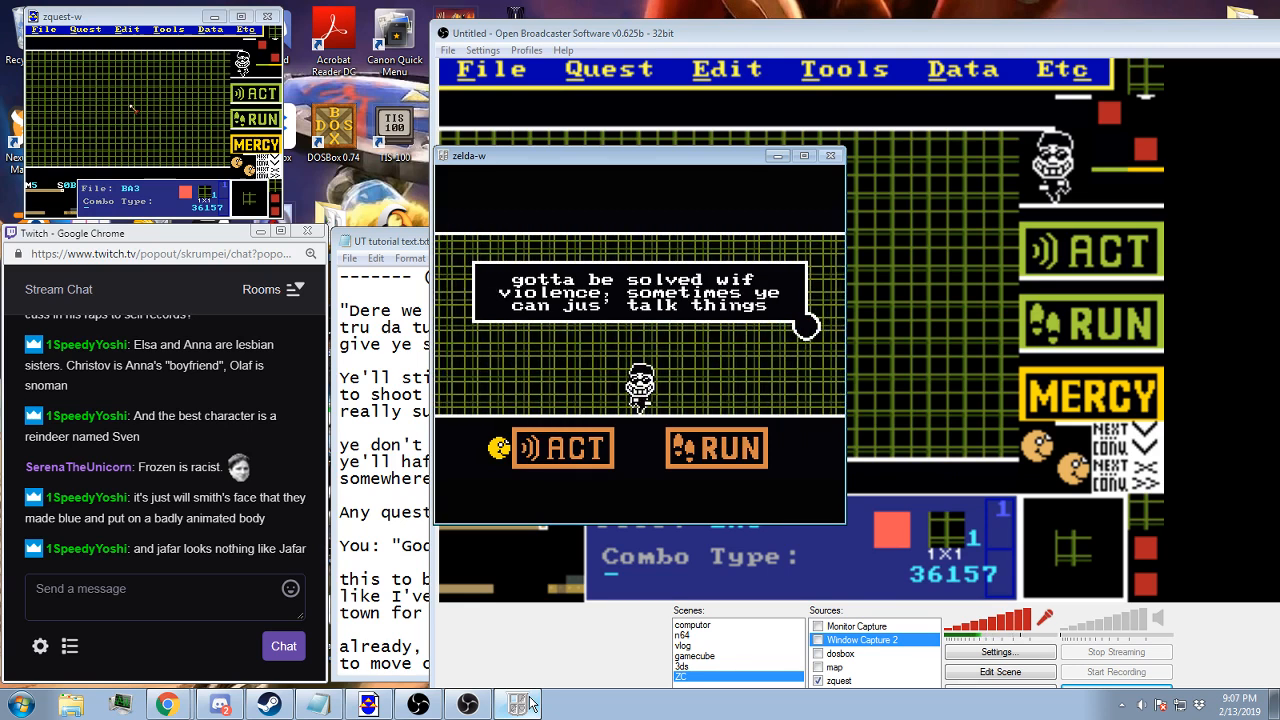
pyautogui.press('z')
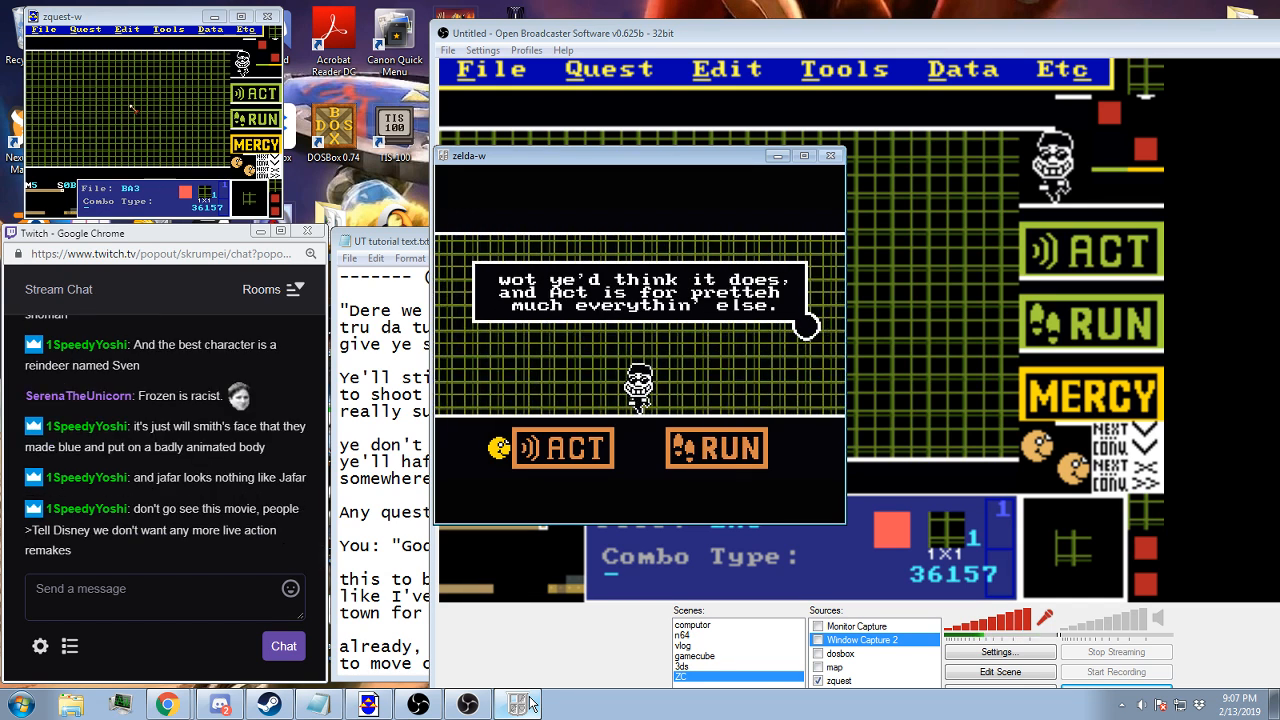
pyautogui.press('z')
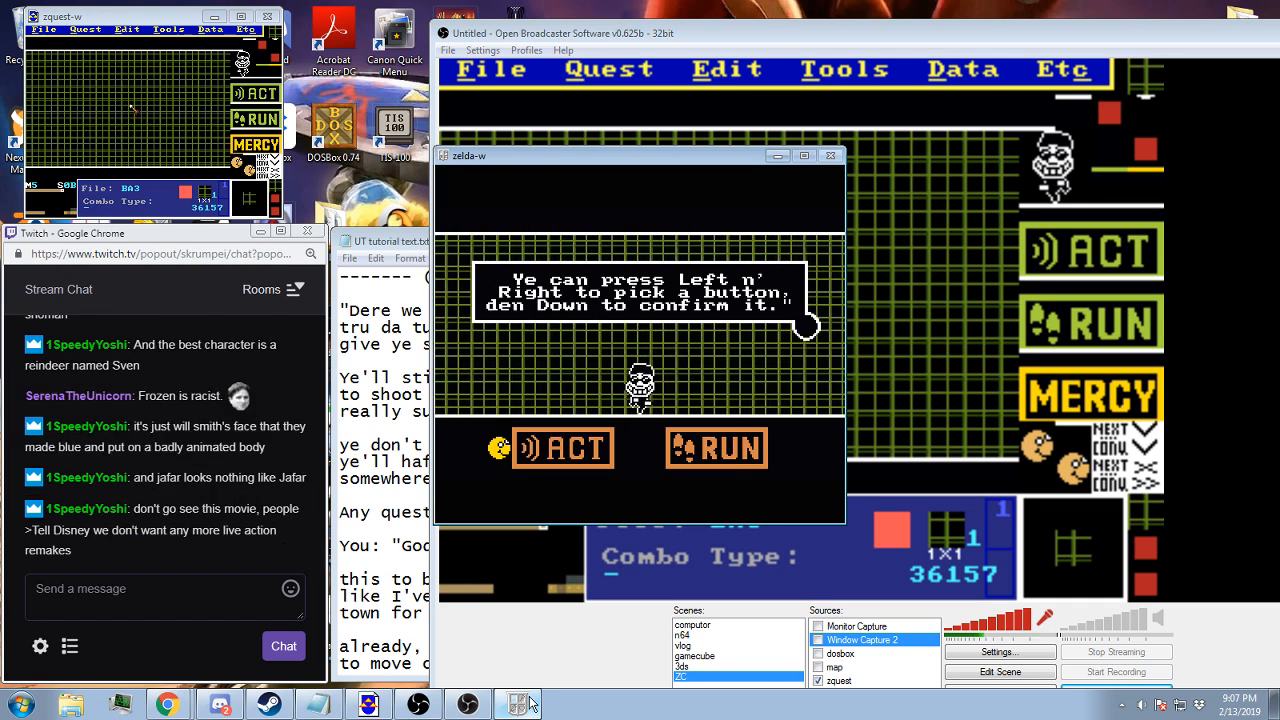
pyautogui.press('z')
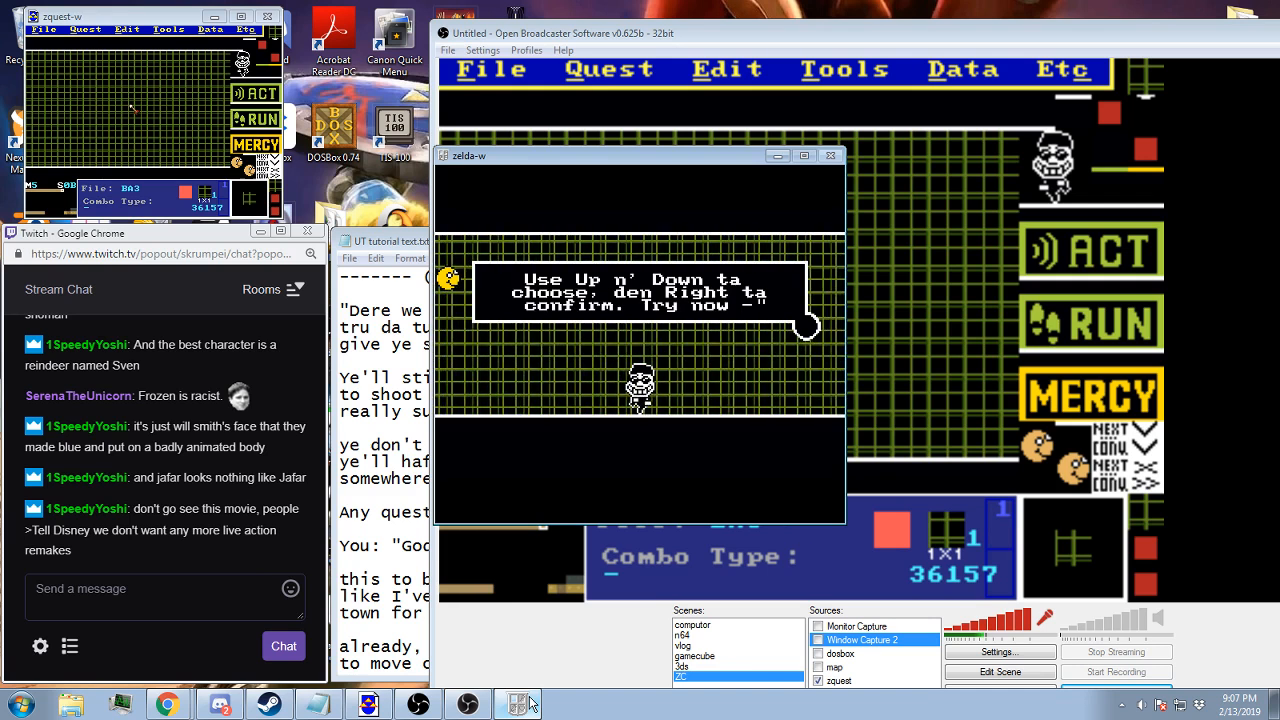
# Confirm the jig option in the Act choices and advance its message to the fireball phase
pyautogui.press('z')
pyautogui.press('Right')
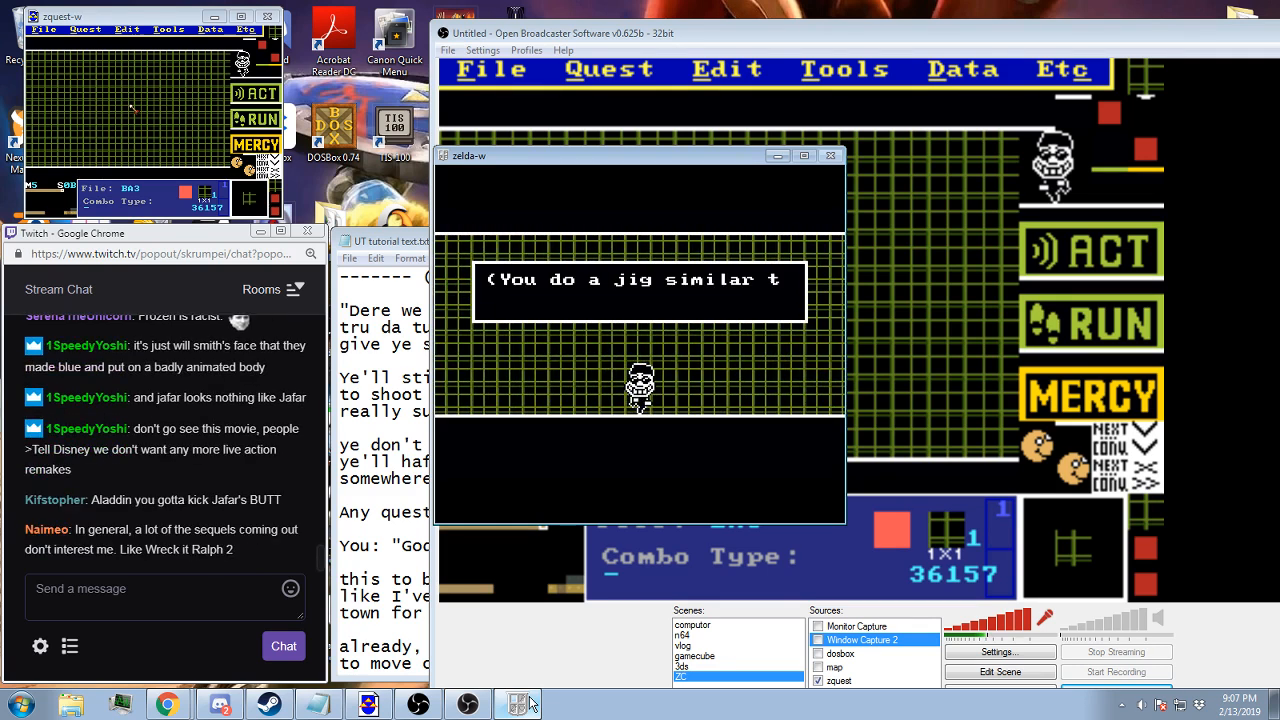
pyautogui.press('z')
pyautogui.press('Right')
pyautogui.press('Left')
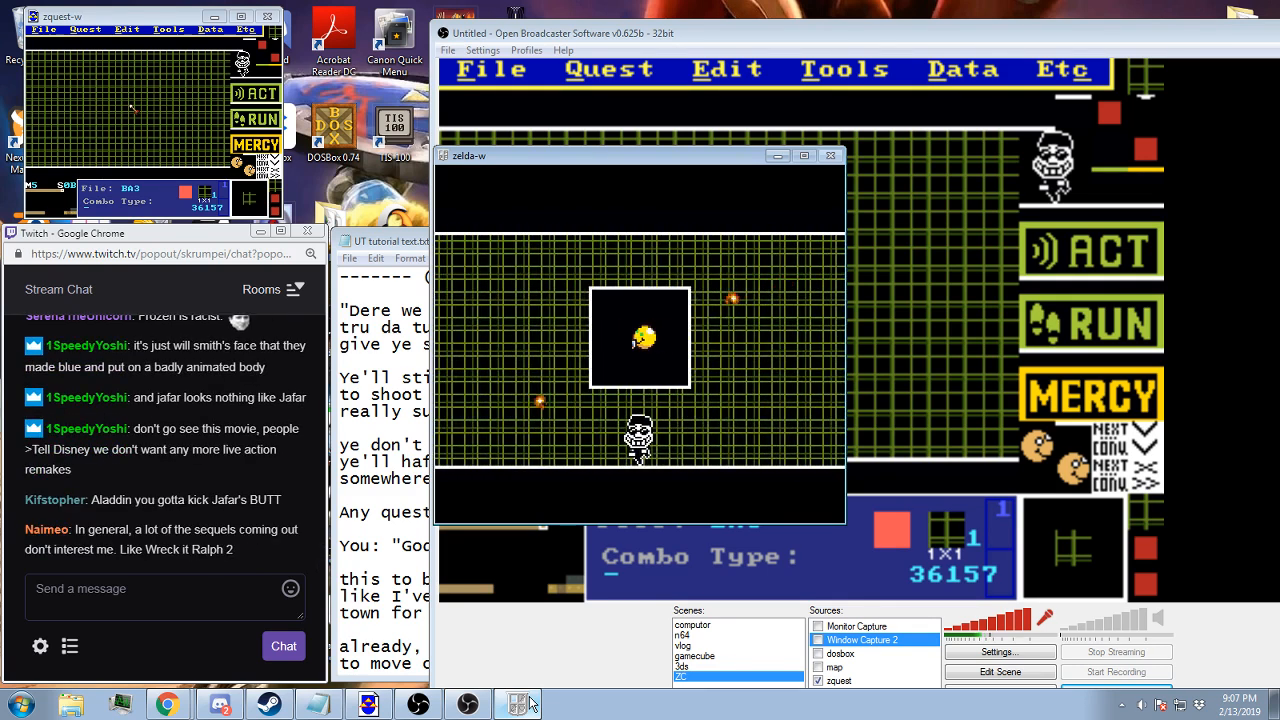
# Playtest dodging the fireballs inside the box and the Mercy tutorial text, and return to the quest editor
pyautogui.press('Up')
pyautogui.press('Left')
pyautogui.press('Down')
pyautogui.press('Down')
pyautogui.press('Right')
pyautogui.press('Up')
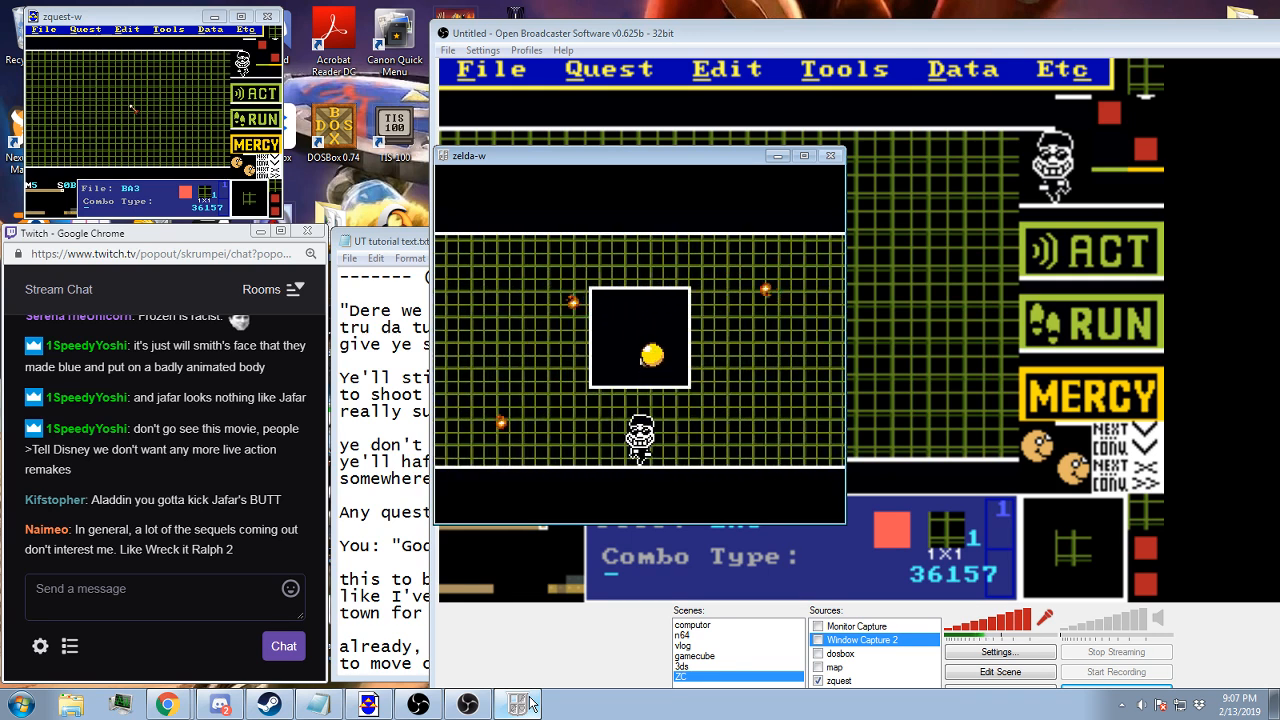
pyautogui.press('Left')
pyautogui.press('Down')
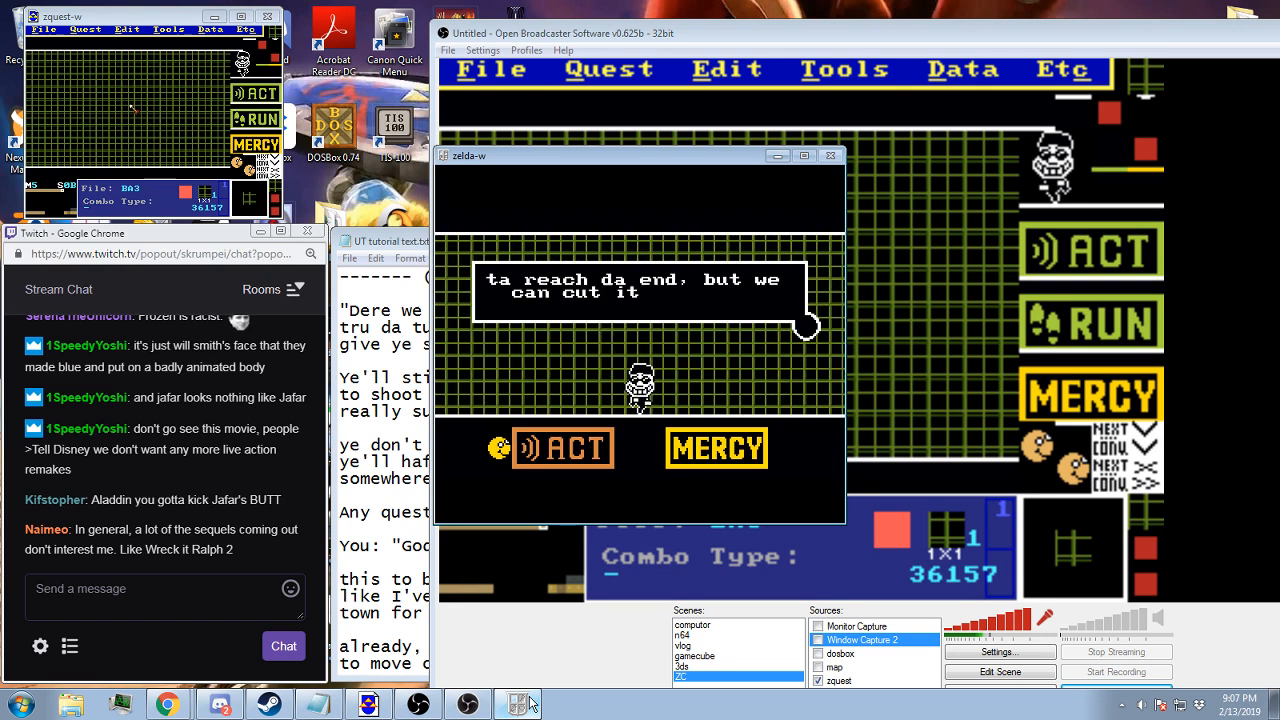
pyautogui.press('z')
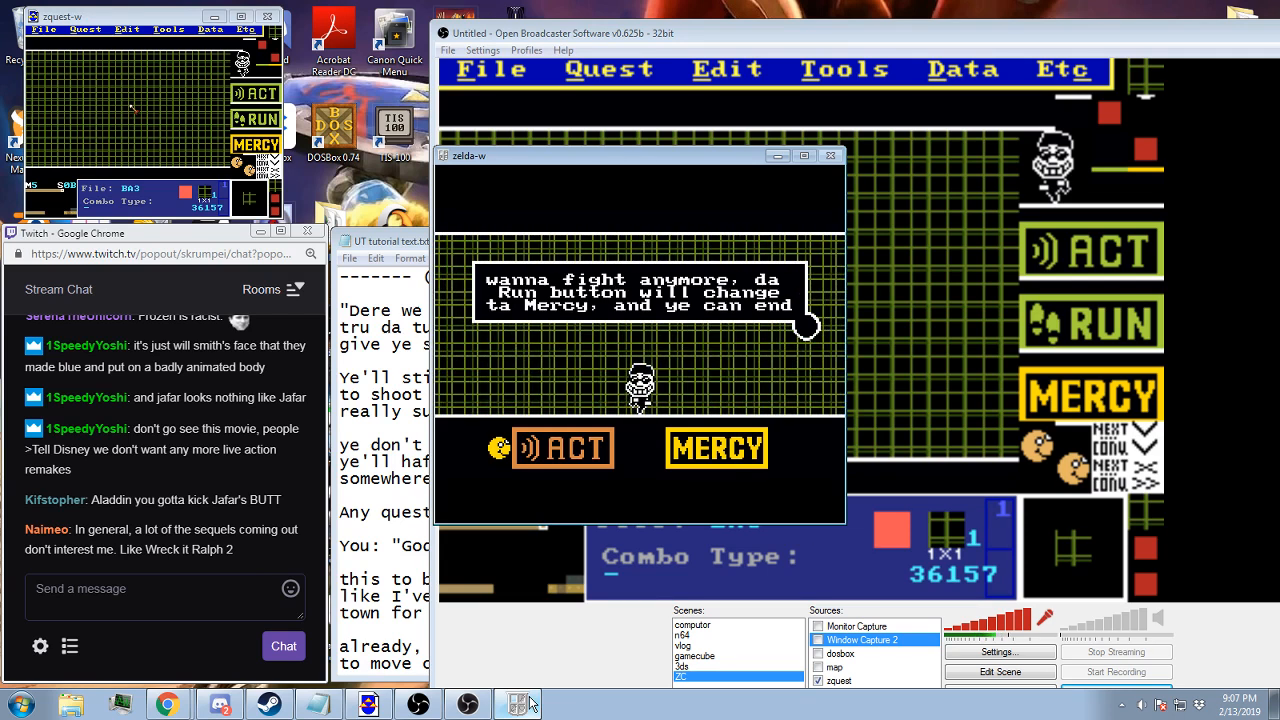
pyautogui.click(519, 704)
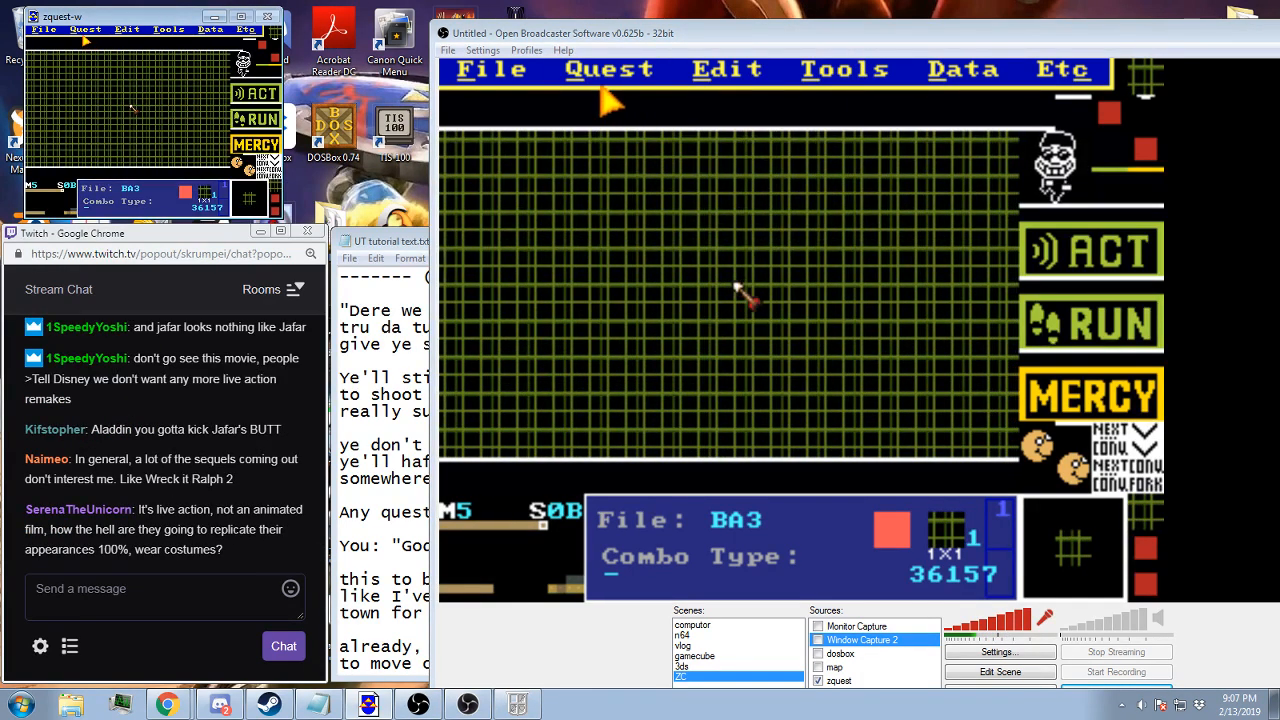
# Link the message string starting "wanna fight anymore, da Run button" to the following "da battle. Ye'll" string as its next string
pyautogui.click(85, 29)
pyautogui.click(98, 110)
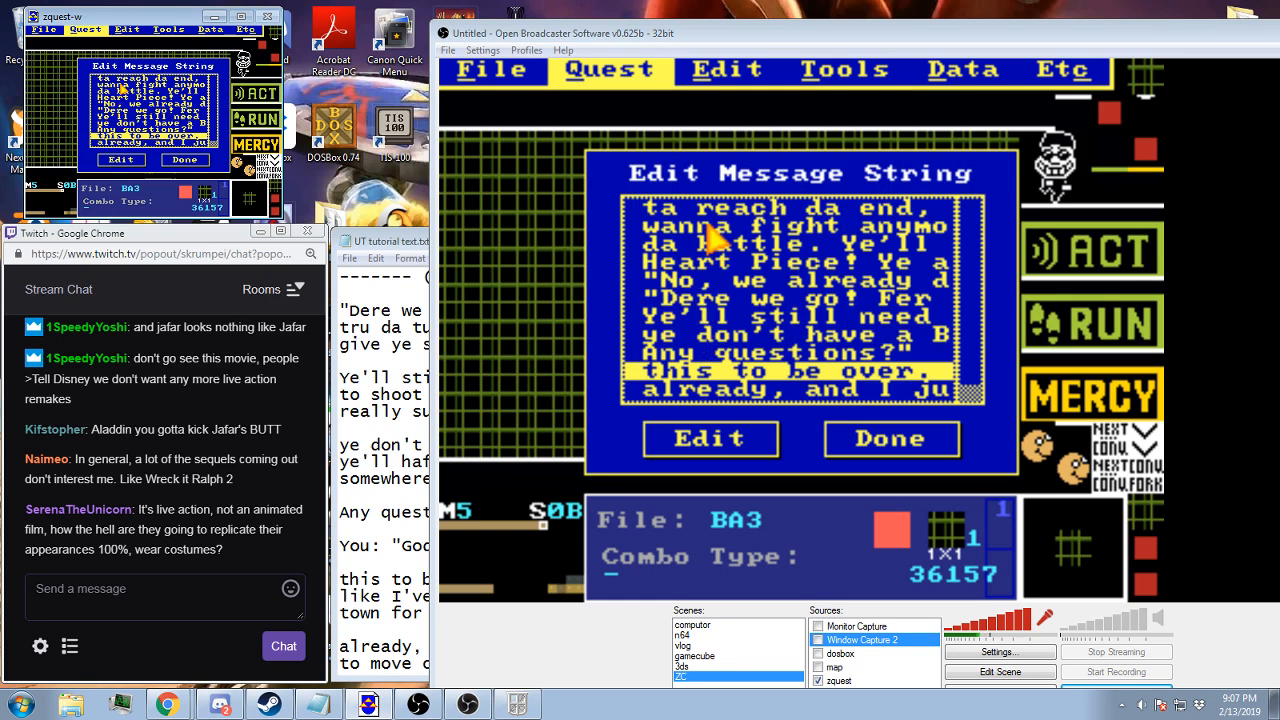
pyautogui.press('Escape')
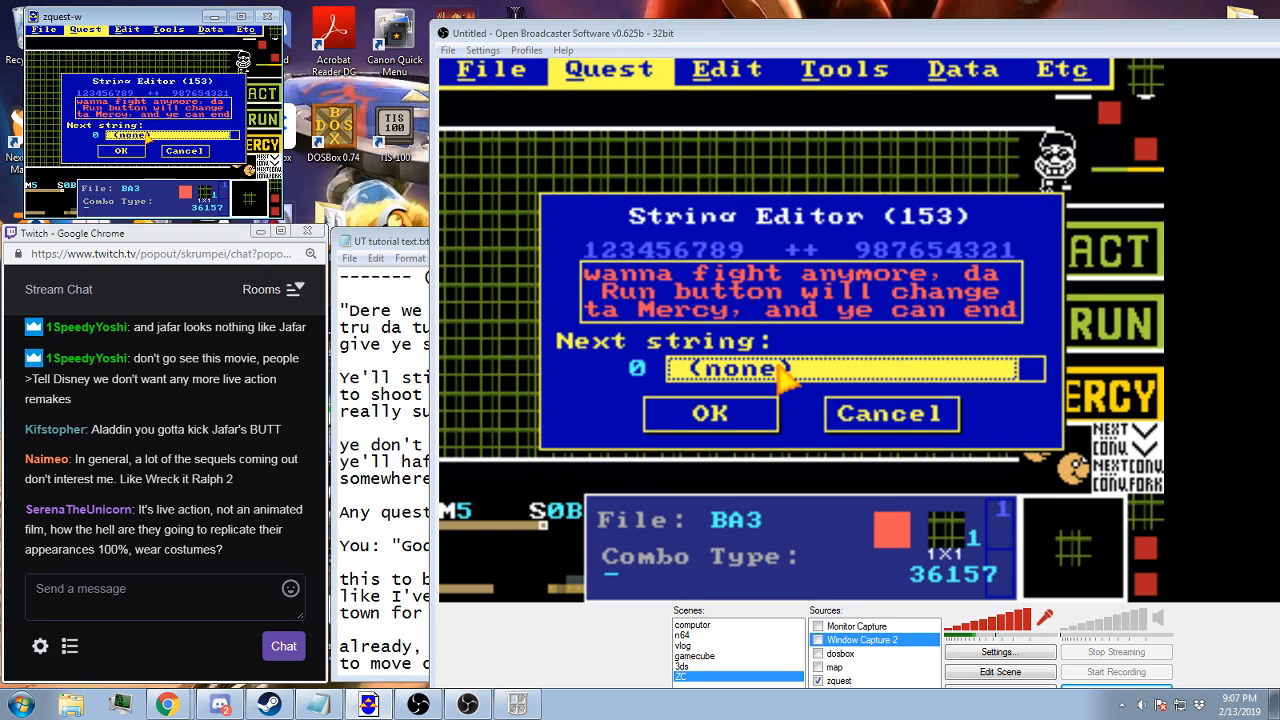
pyautogui.press('End')
pyautogui.press('Up')
pyautogui.press('Up')
pyautogui.press('Up')
pyautogui.press('Up')
pyautogui.press('Up')
pyautogui.press('Up')
pyautogui.press('Up')
pyautogui.press('Up')
pyautogui.press('Up')
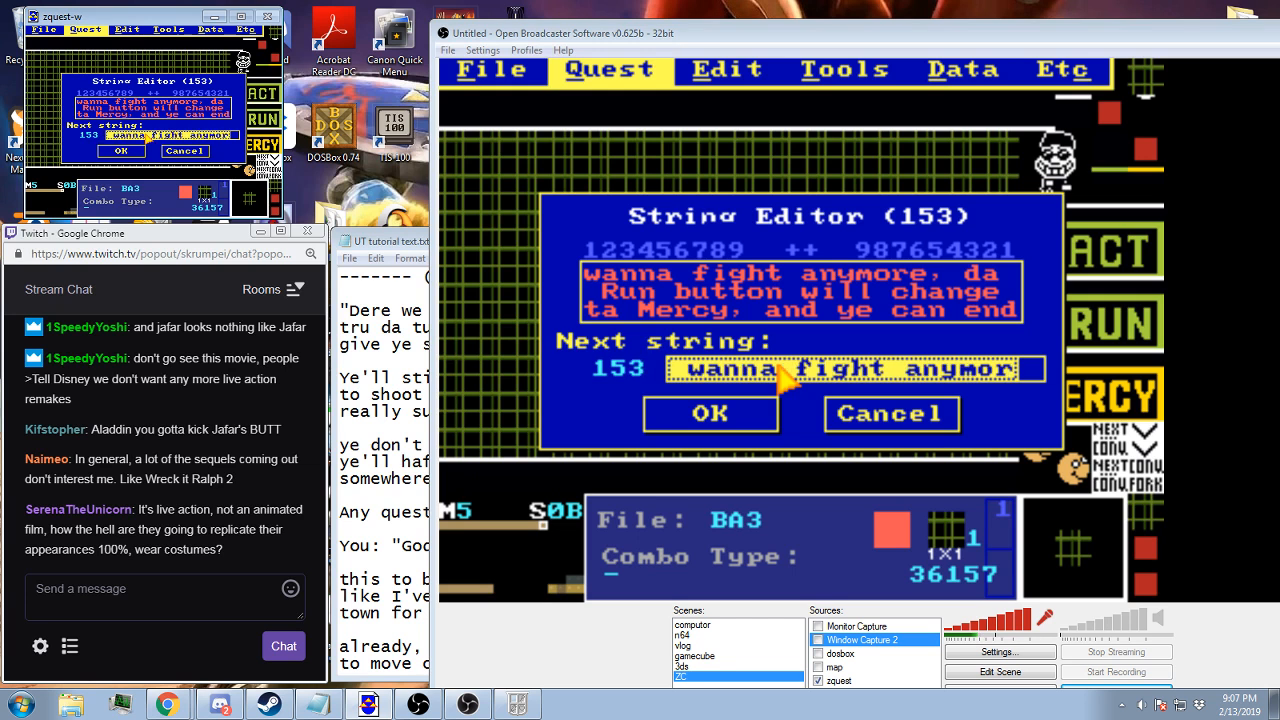
pyautogui.press('Down')
pyautogui.click(722, 418)
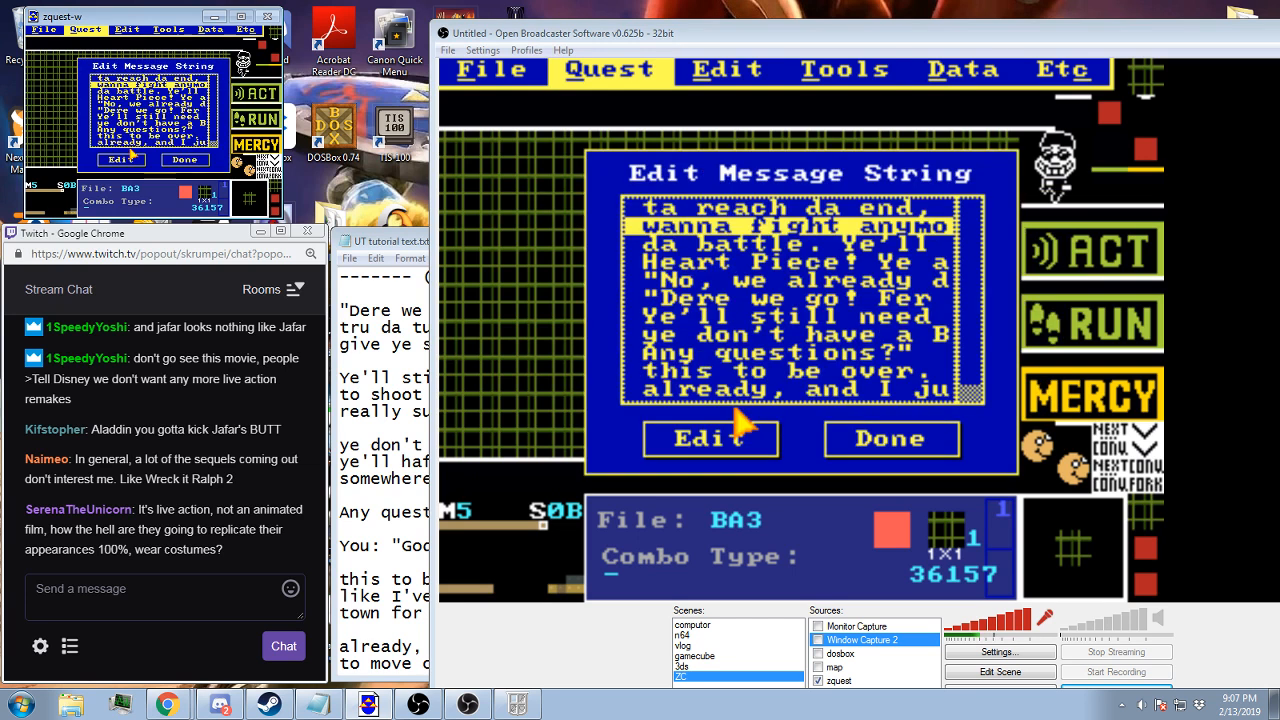
# Check the "da battle. Ye'll" message string, close the string list and save the quest
pyautogui.click(721, 447)
pyautogui.click(722, 452)
pyautogui.click(733, 424)
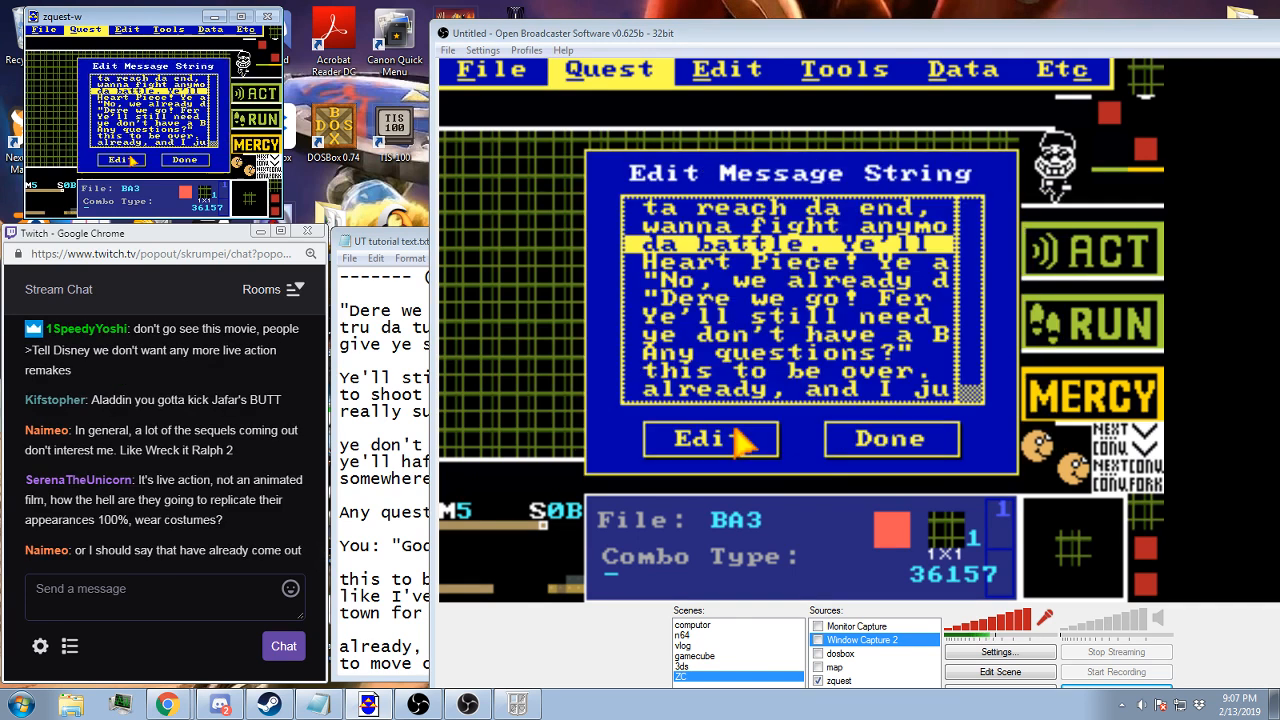
pyautogui.click(860, 450)
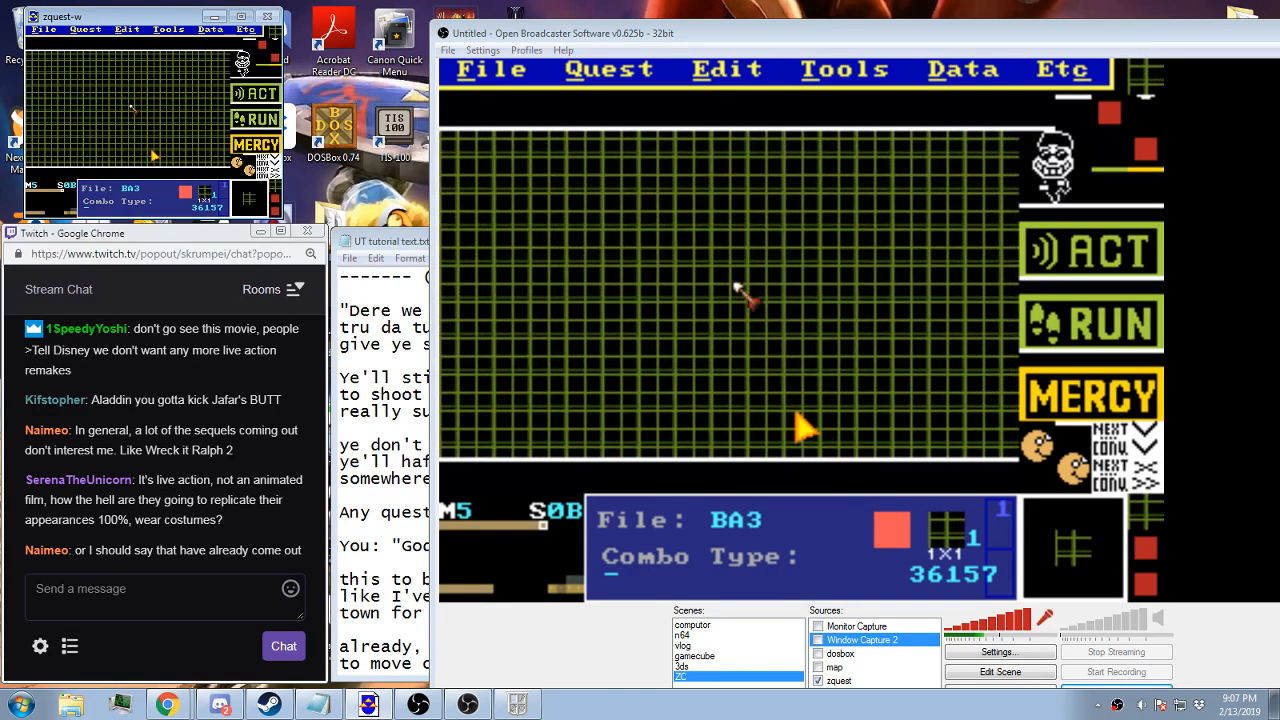
pyautogui.press('F2')
pyautogui.press('Return')
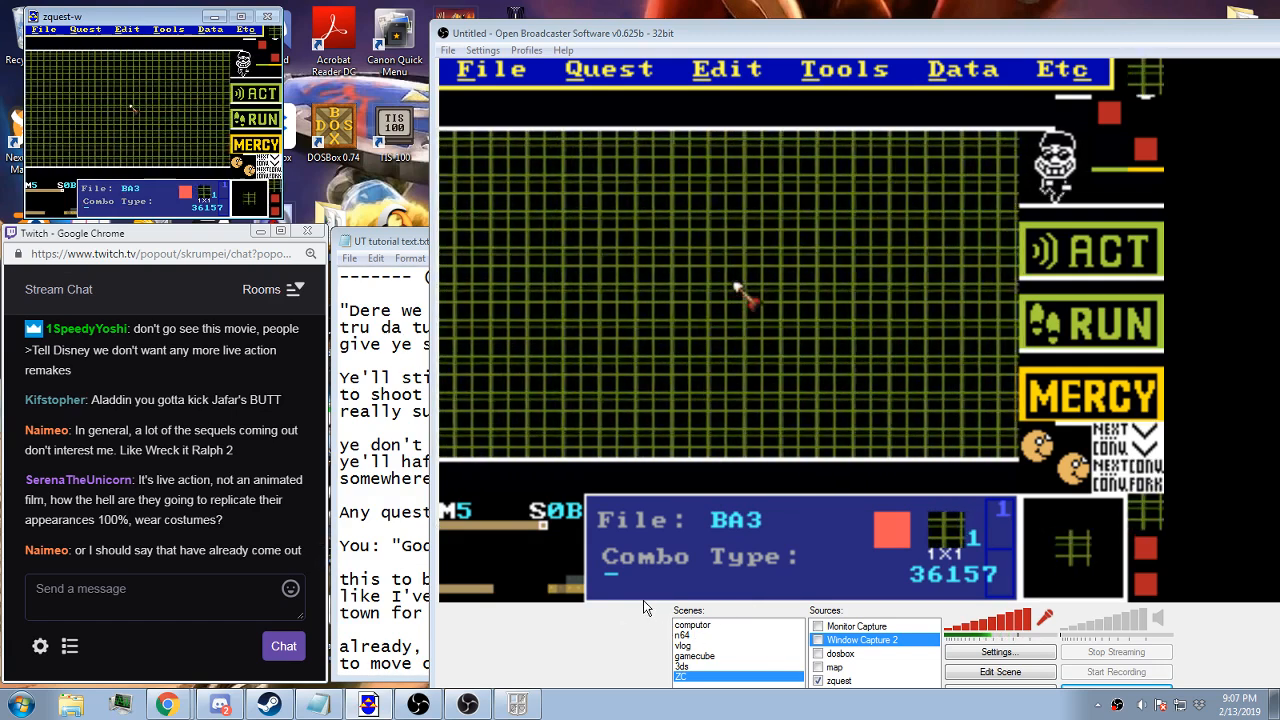
# Bring up the tutorial text in Notepad and switch to the Zelda Classic player showing the Mercy message
pyautogui.click(177, 606)
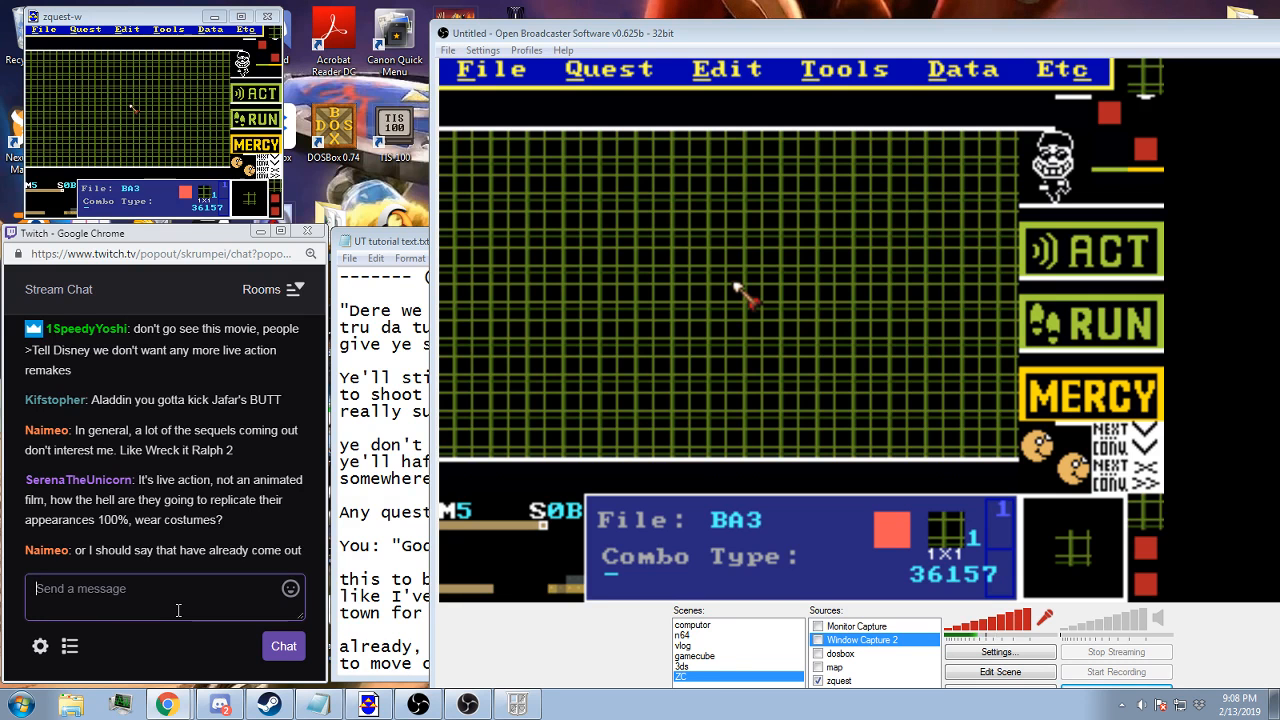
pyautogui.click(350, 590)
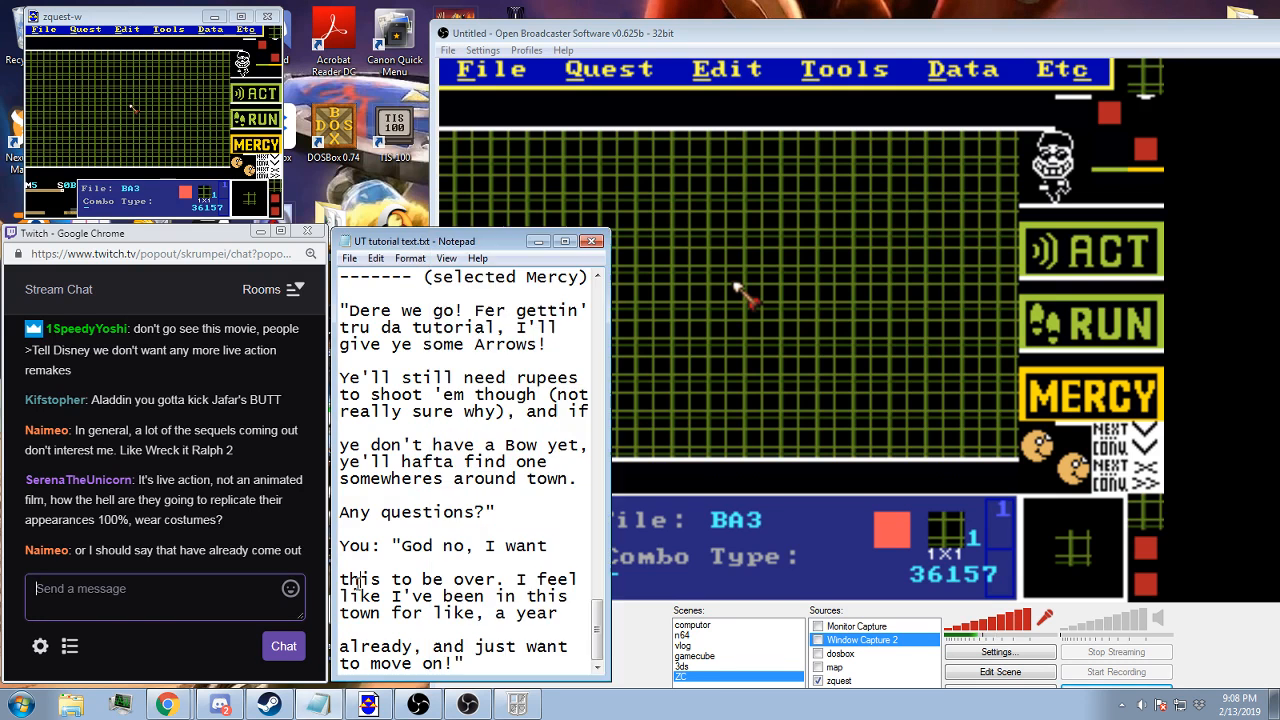
pyautogui.click(516, 702)
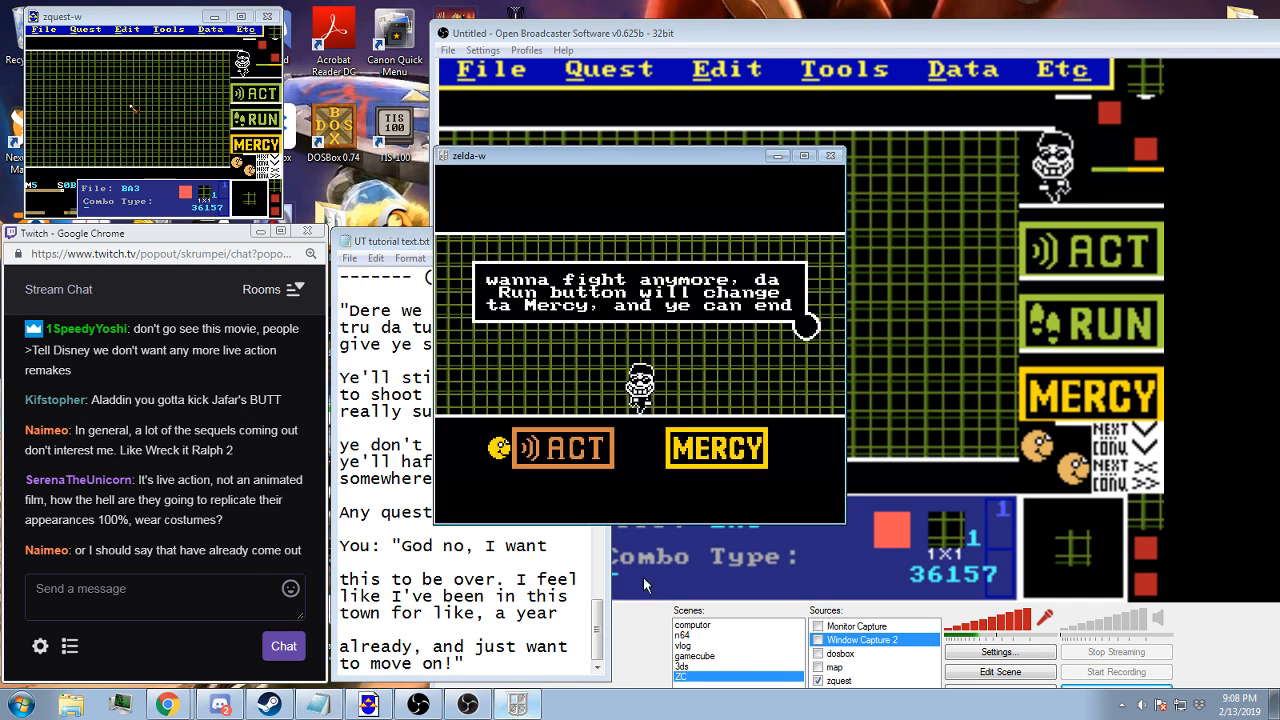
pyautogui.click(685, 445)
pyautogui.click(685, 447)
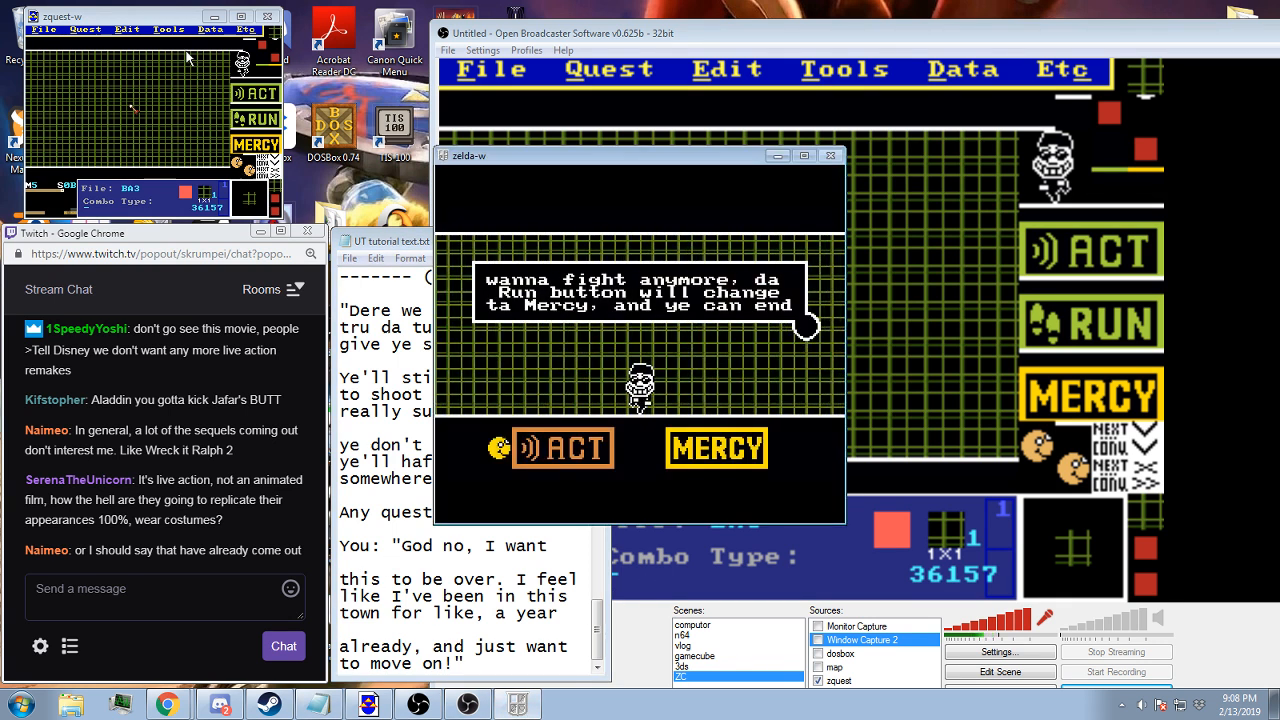
pyautogui.click(160, 19)
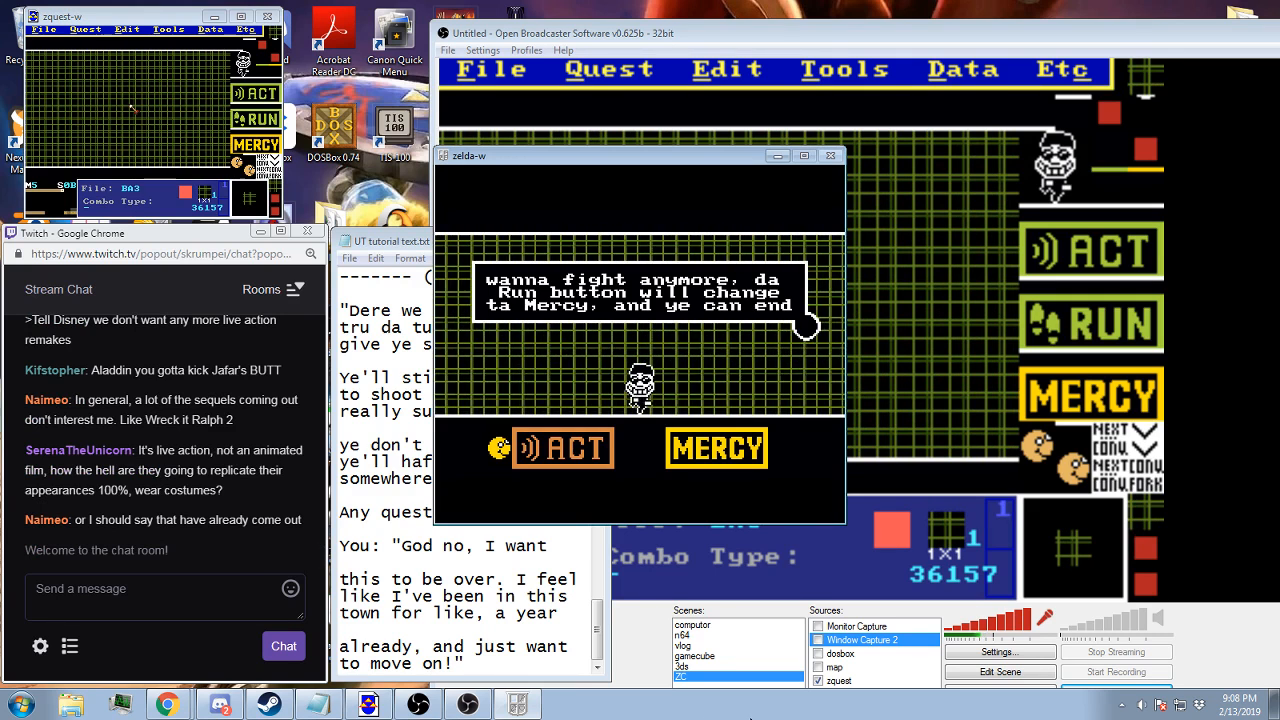
# Post "back?" in the Twitch stream chat and return to the Zelda Classic player
pyautogui.click(133, 570)
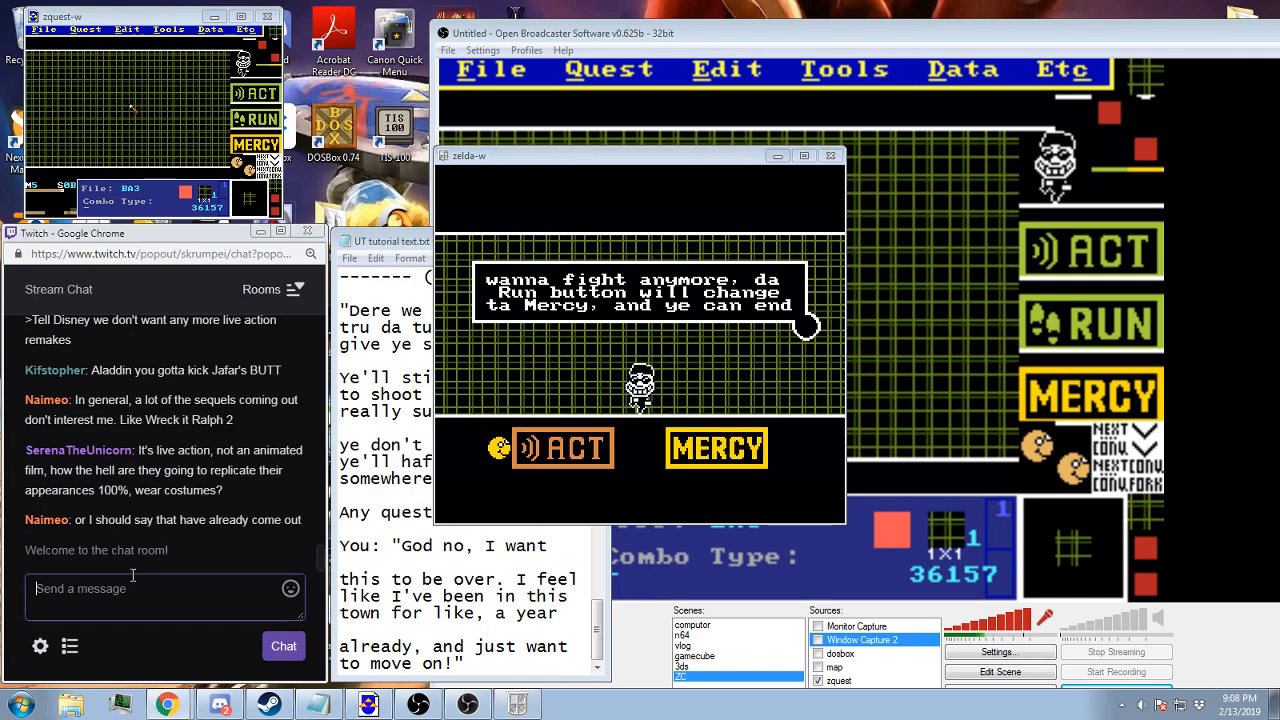
pyautogui.write('back?')
pyautogui.press('Return')
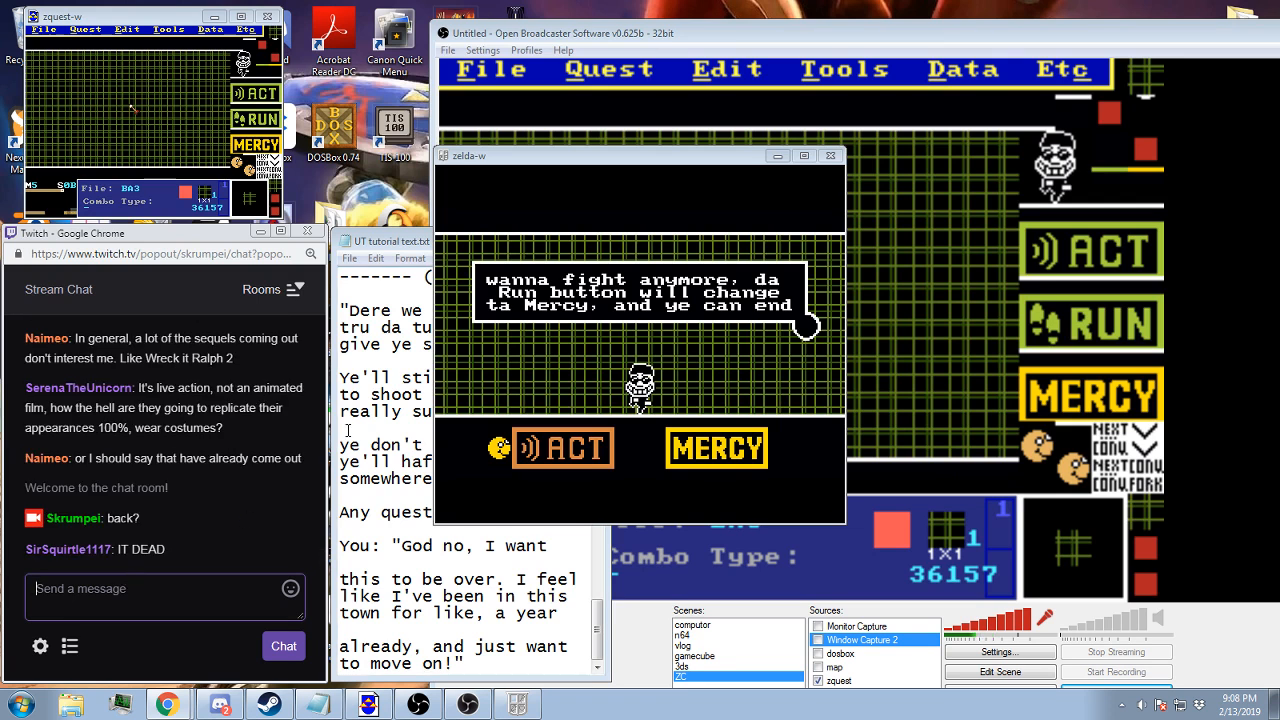
pyautogui.click(560, 350)
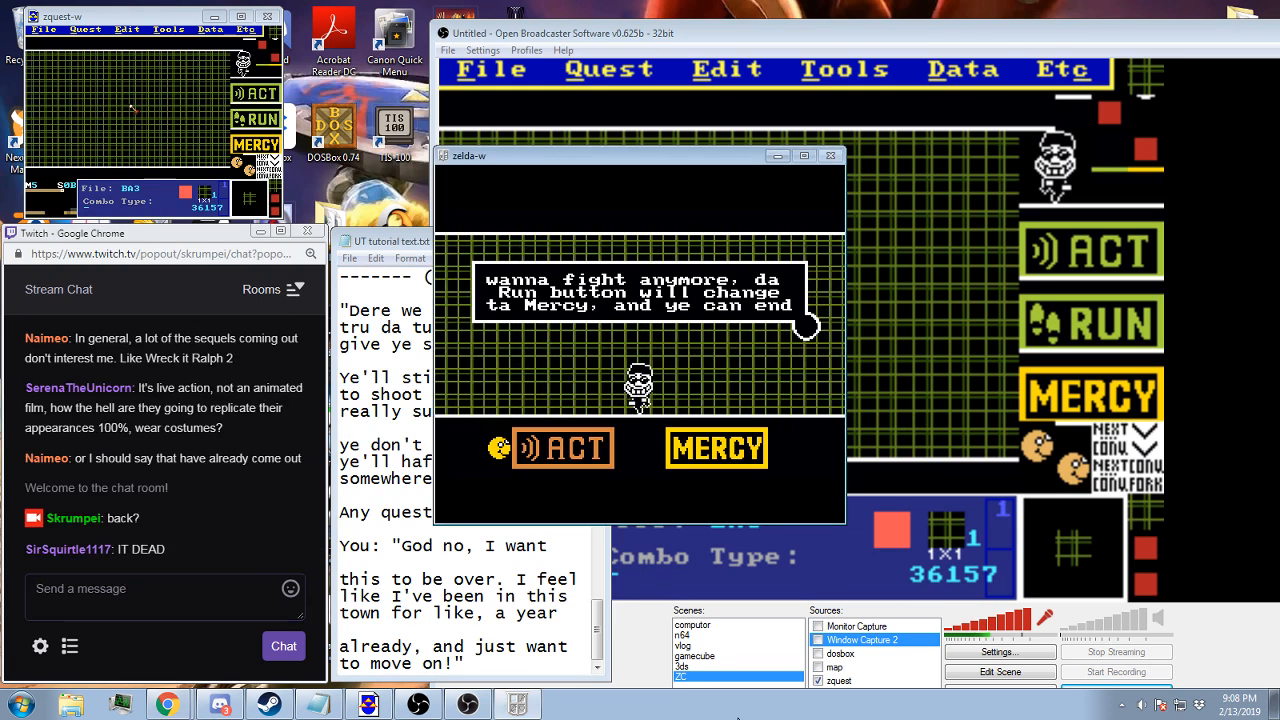
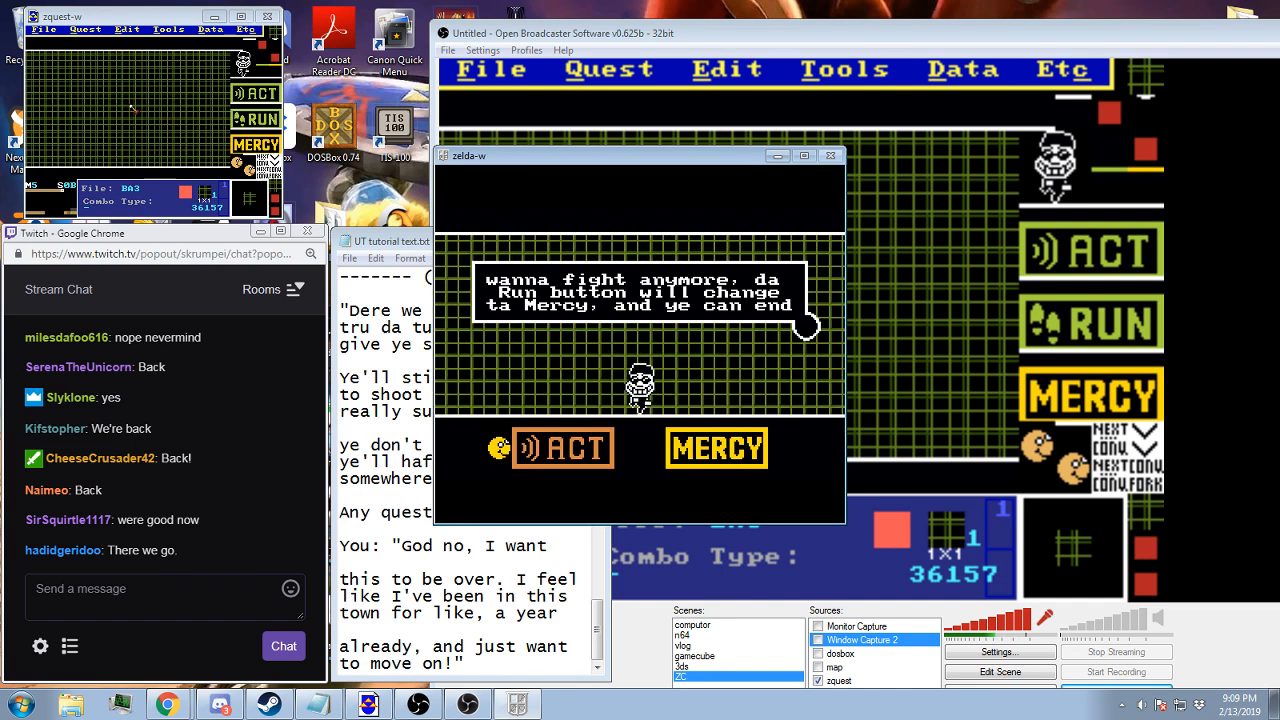
# Playtest the battle by choosing Act, advancing through its reply, and choosing Mercy
pyautogui.press('Right')
pyautogui.press('Left')
pyautogui.press('Left')
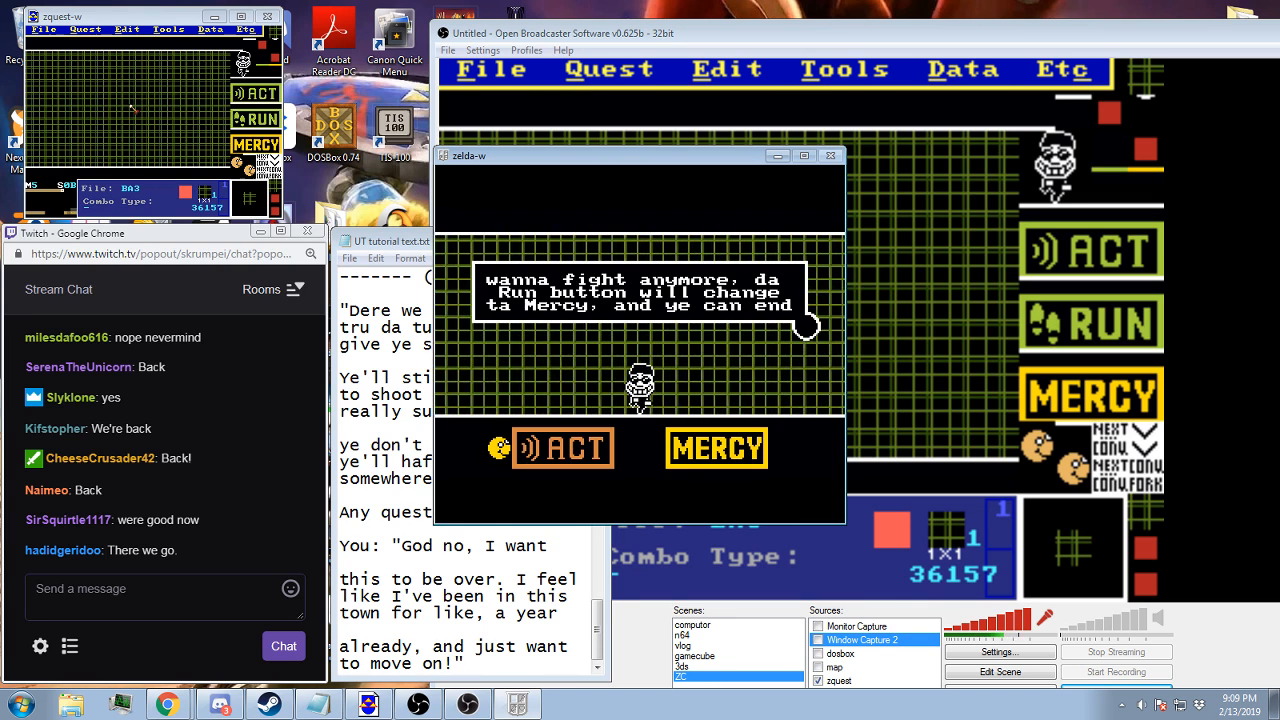
pyautogui.press('z')
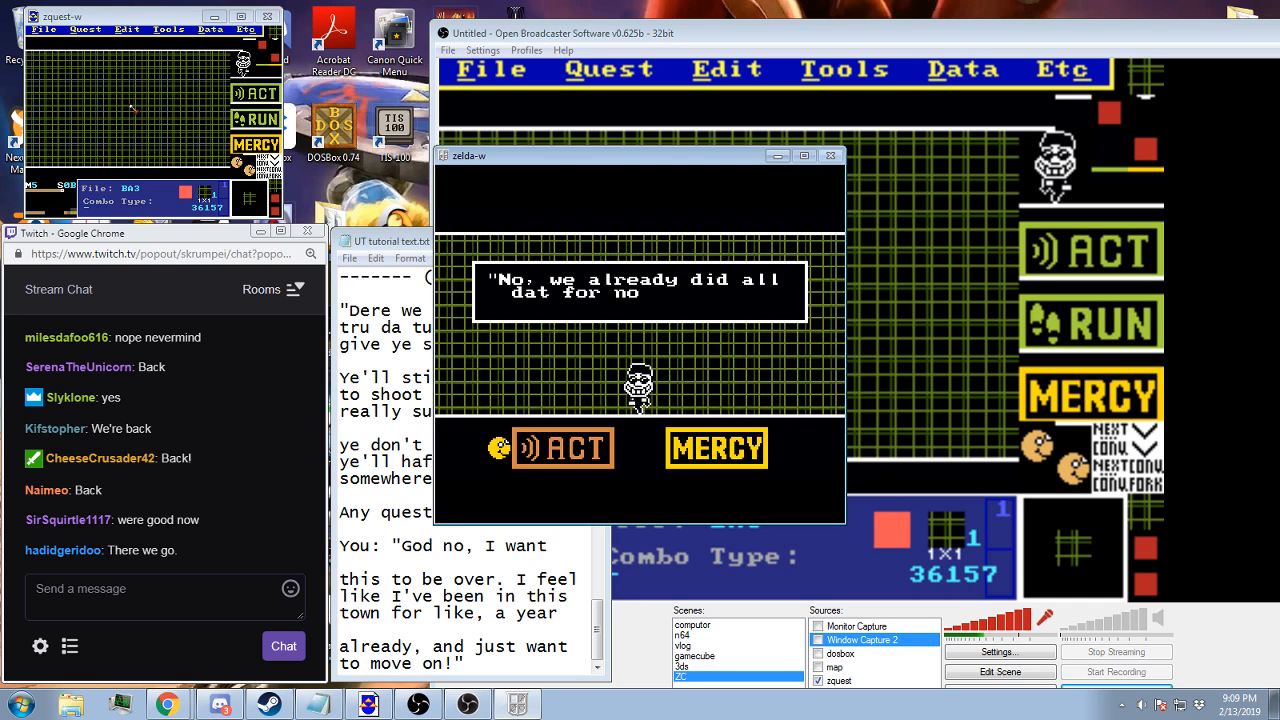
pyautogui.press('z')
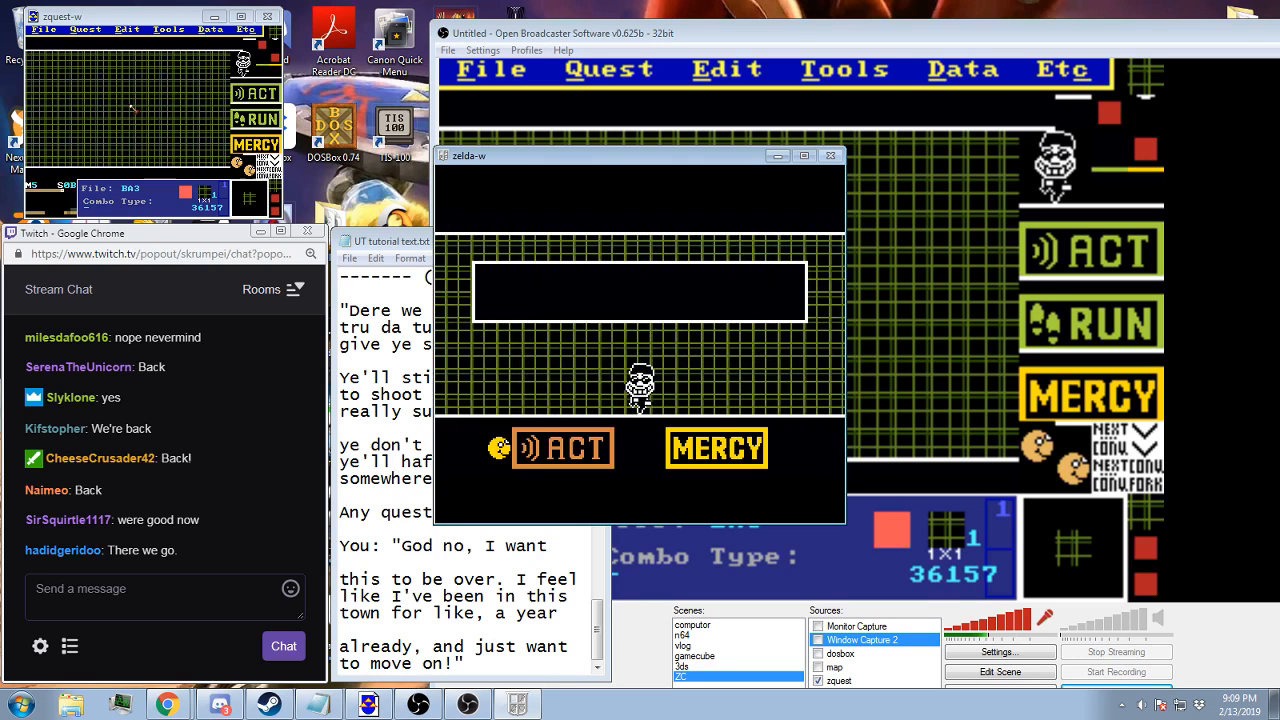
pyautogui.press('z')
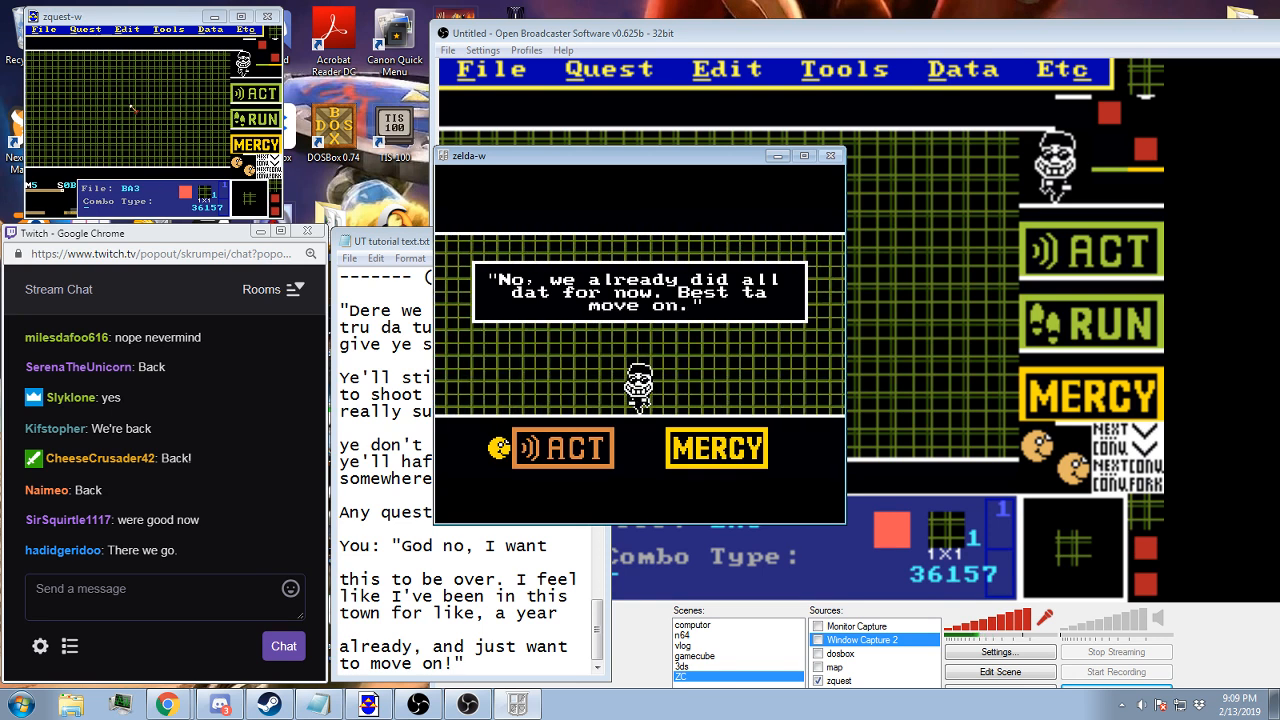
pyautogui.press('Right')
pyautogui.press('z')
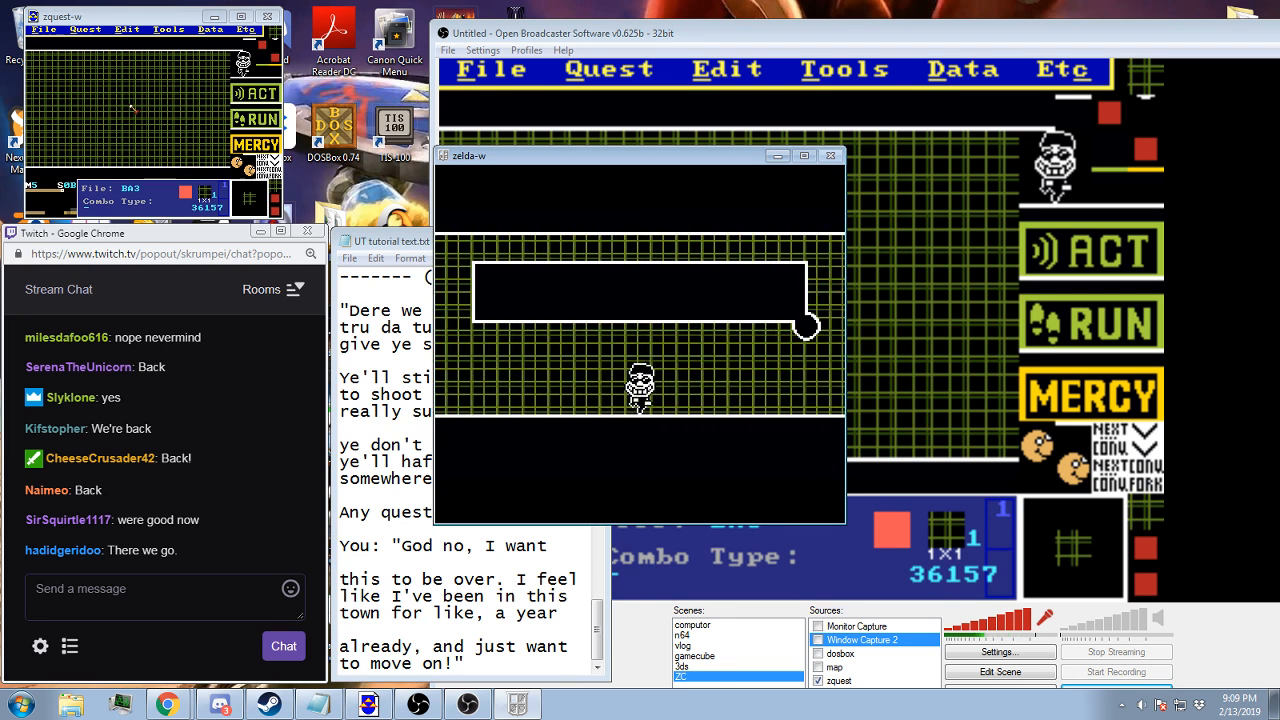
# Switch to the ZQuest editor, assign a message string to map 5 screen 0A, and save the quest
pyautogui.click(143, 22)
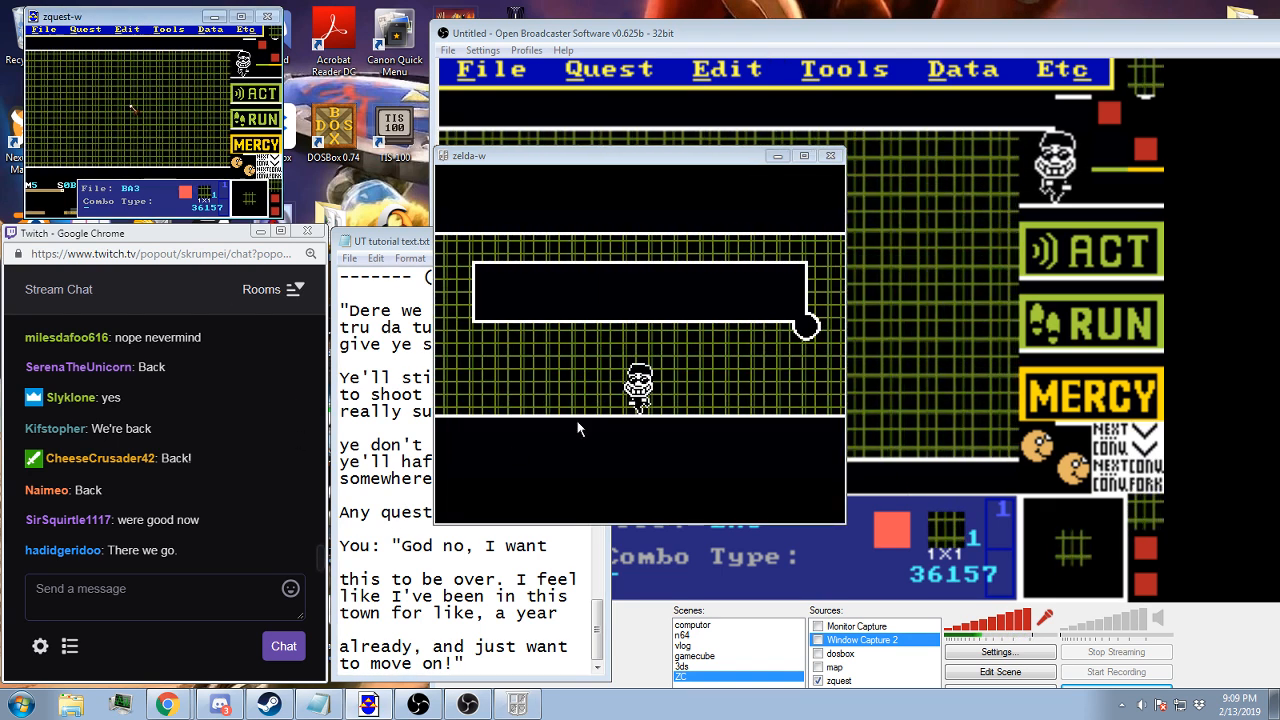
pyautogui.click(605, 34)
pyautogui.click(144, 31)
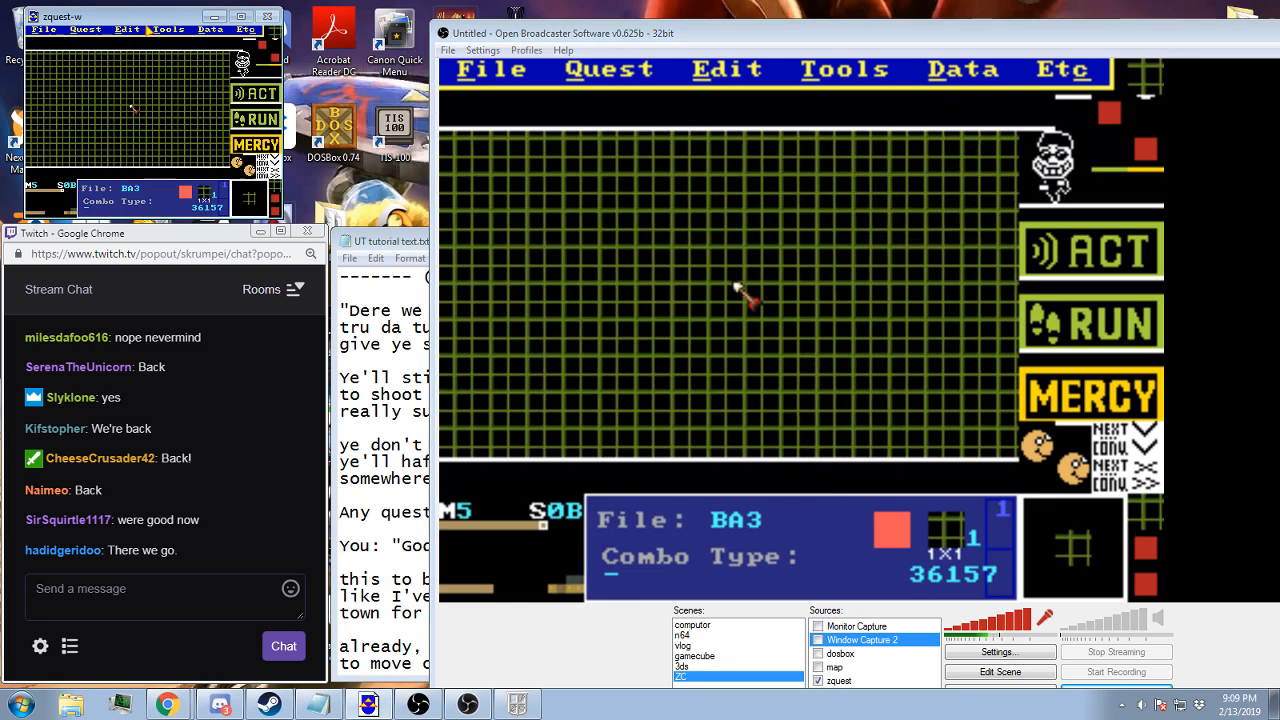
pyautogui.press('Left')
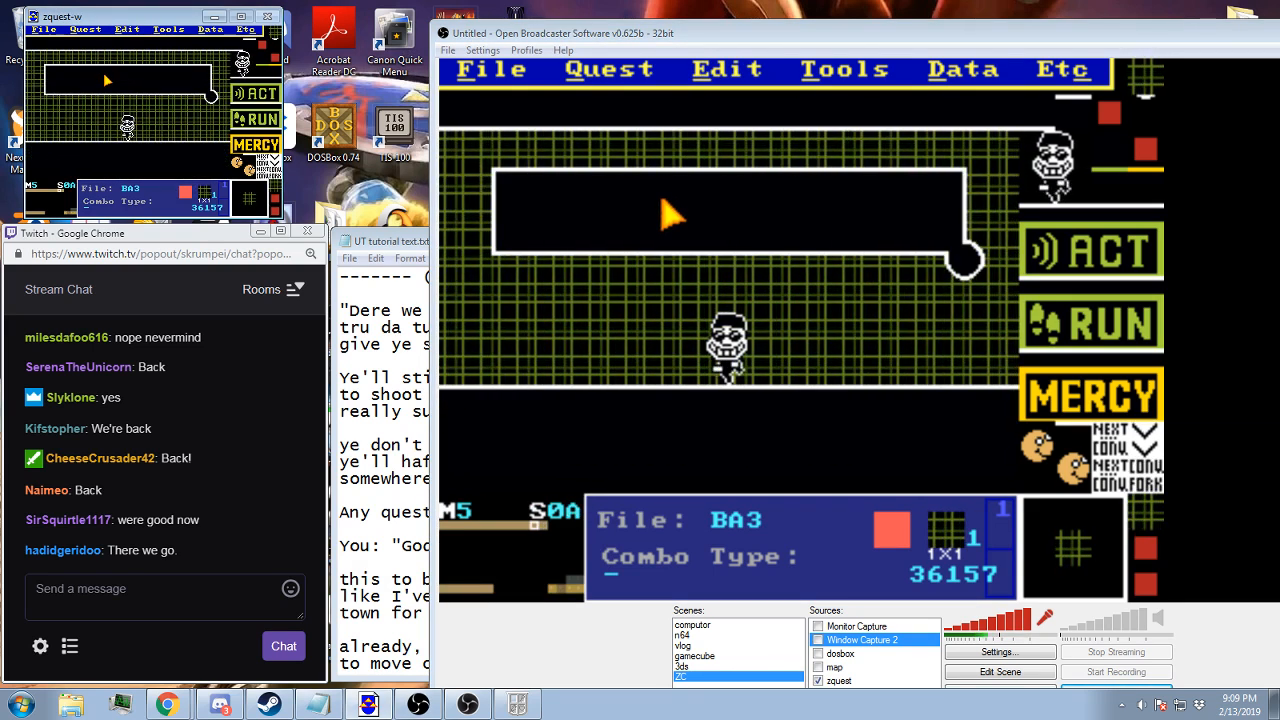
pyautogui.press('Left')
pyautogui.press('Right')
pyautogui.press('s')
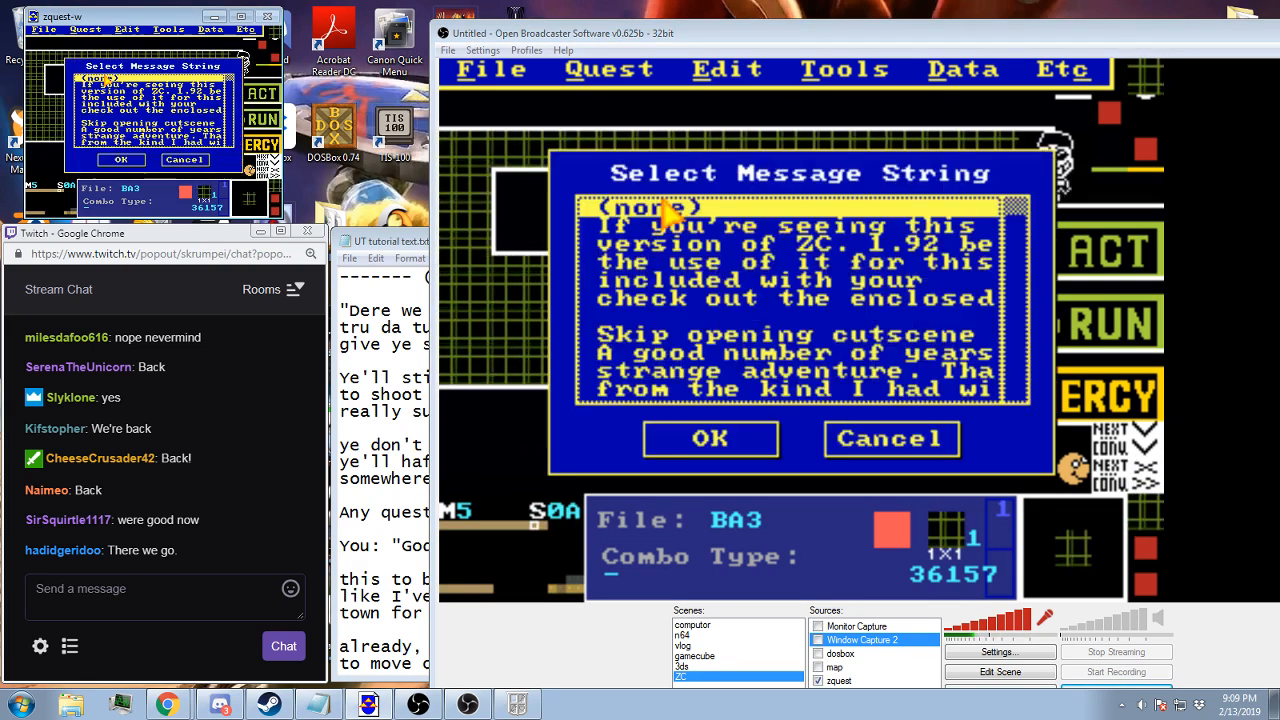
pyautogui.press('End')
pyautogui.doubleClick(135, 111)
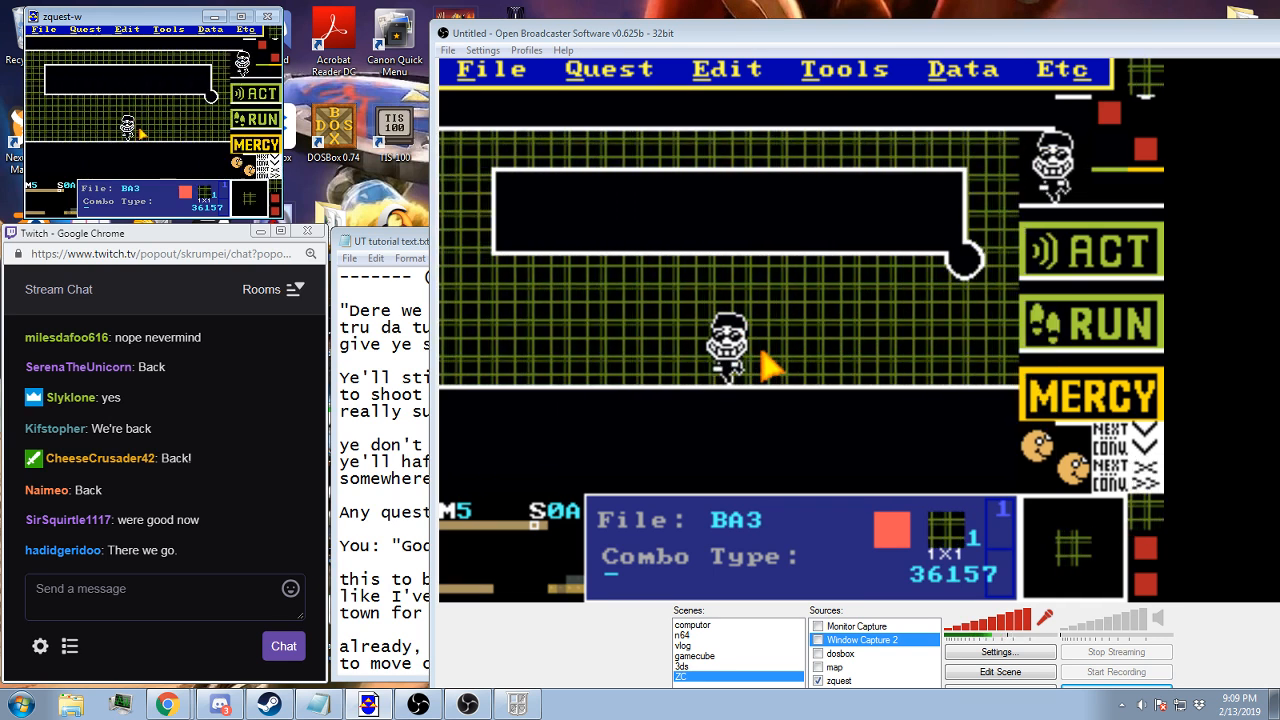
pyautogui.press('F2')
pyautogui.press('Return')
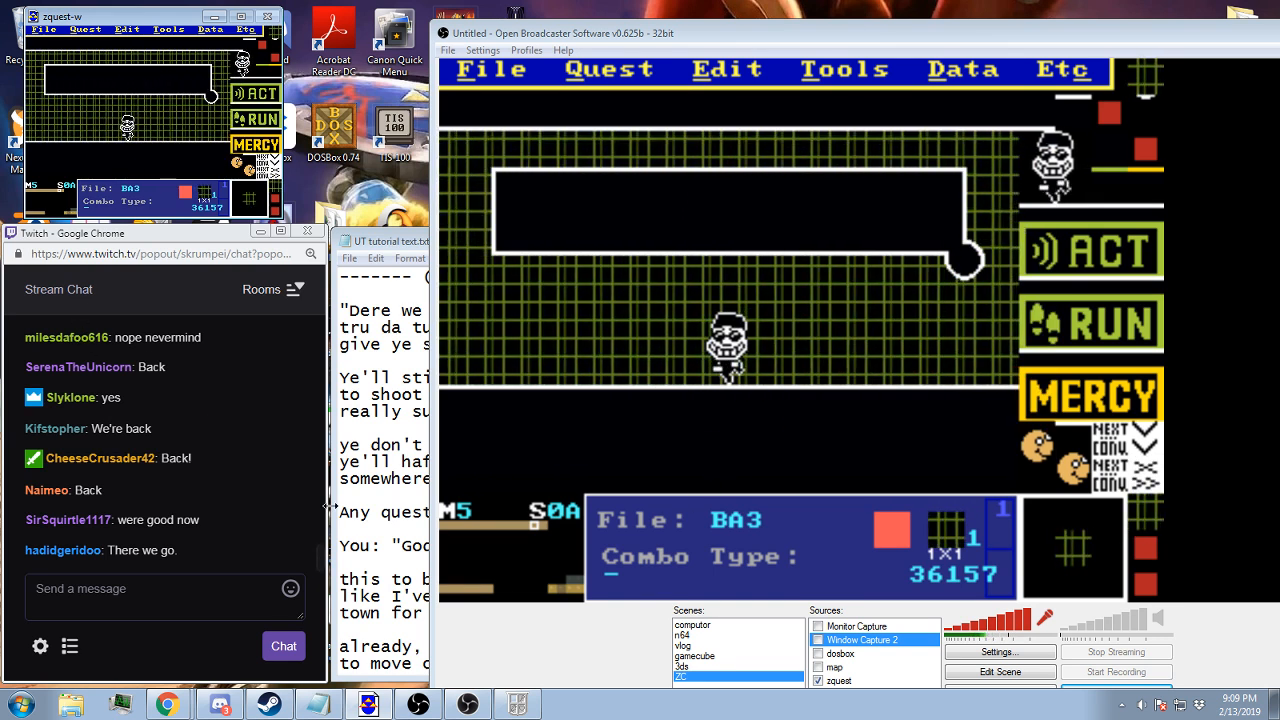
# Switch to the Zelda Classic player to test the opening of the tutorial battle, and return to the ZQuest editor
pyautogui.click(508, 706)
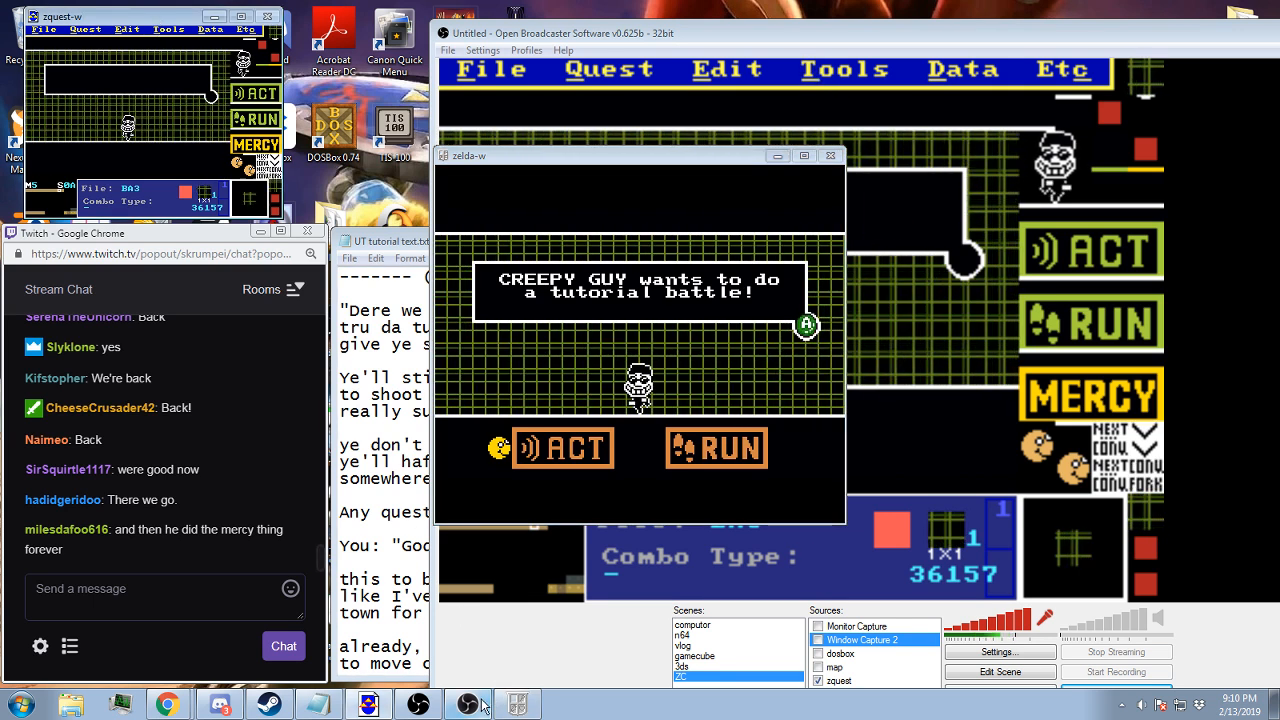
pyautogui.click(370, 706)
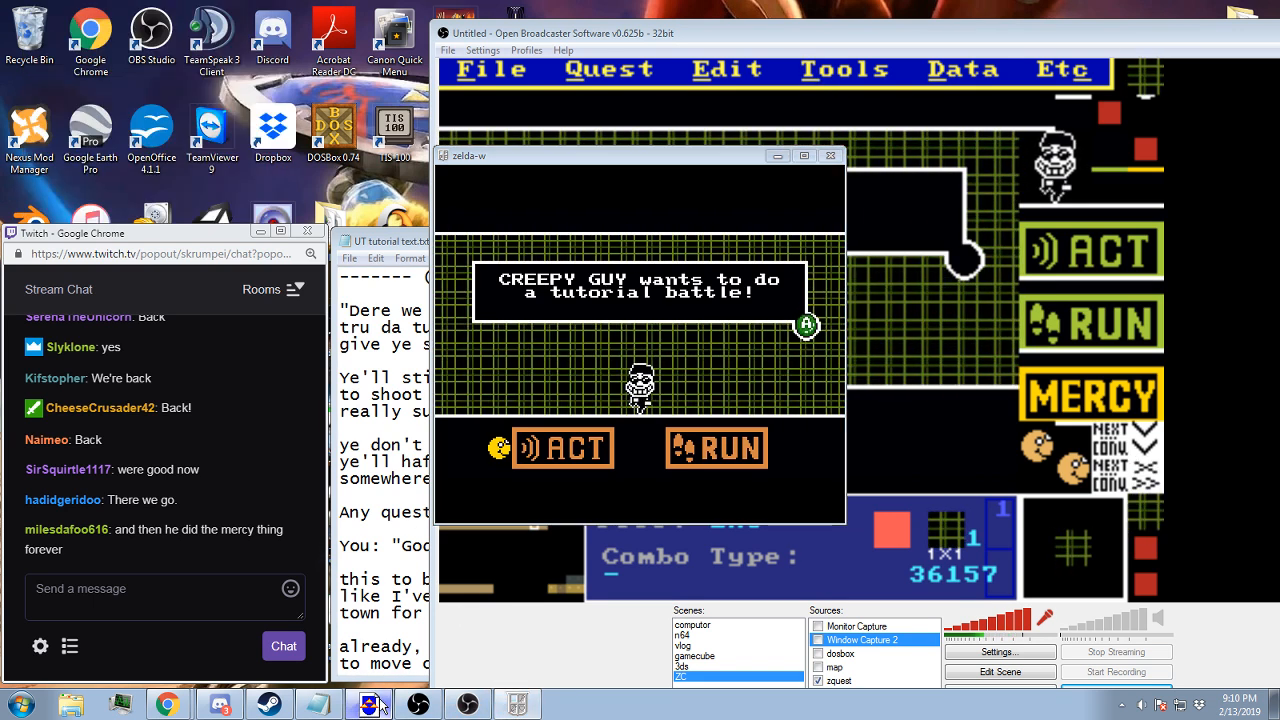
pyautogui.click(370, 706)
pyautogui.click(859, 31)
pyautogui.click(168, 18)
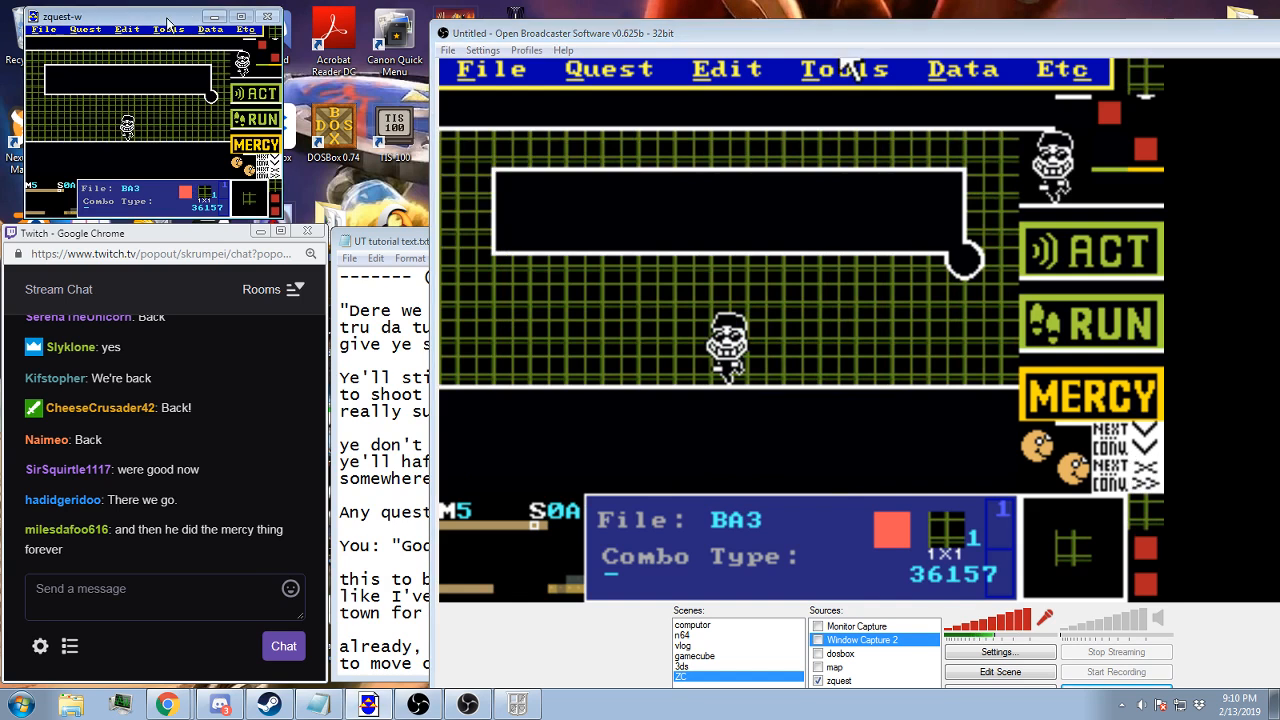
# Check the tile warp and side warp settings of map 5 screen 0B
pyautogui.press('Right')
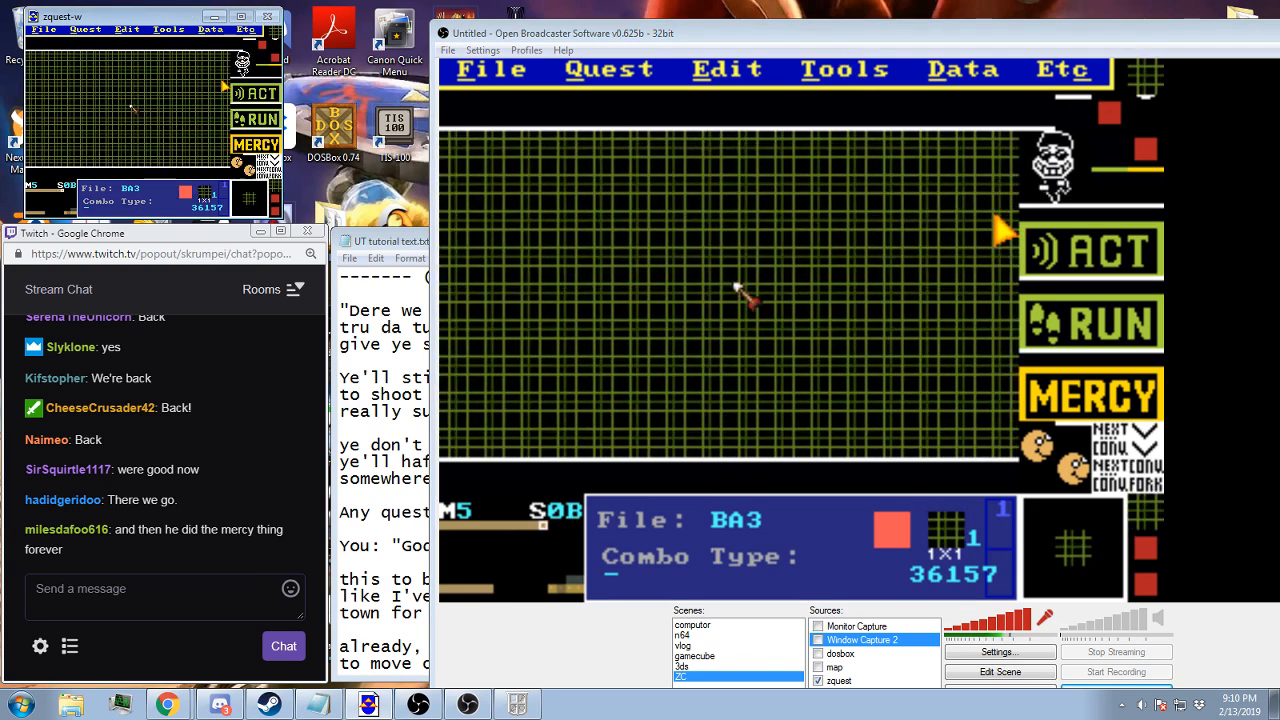
pyautogui.click(213, 32)
pyautogui.click(197, 52)
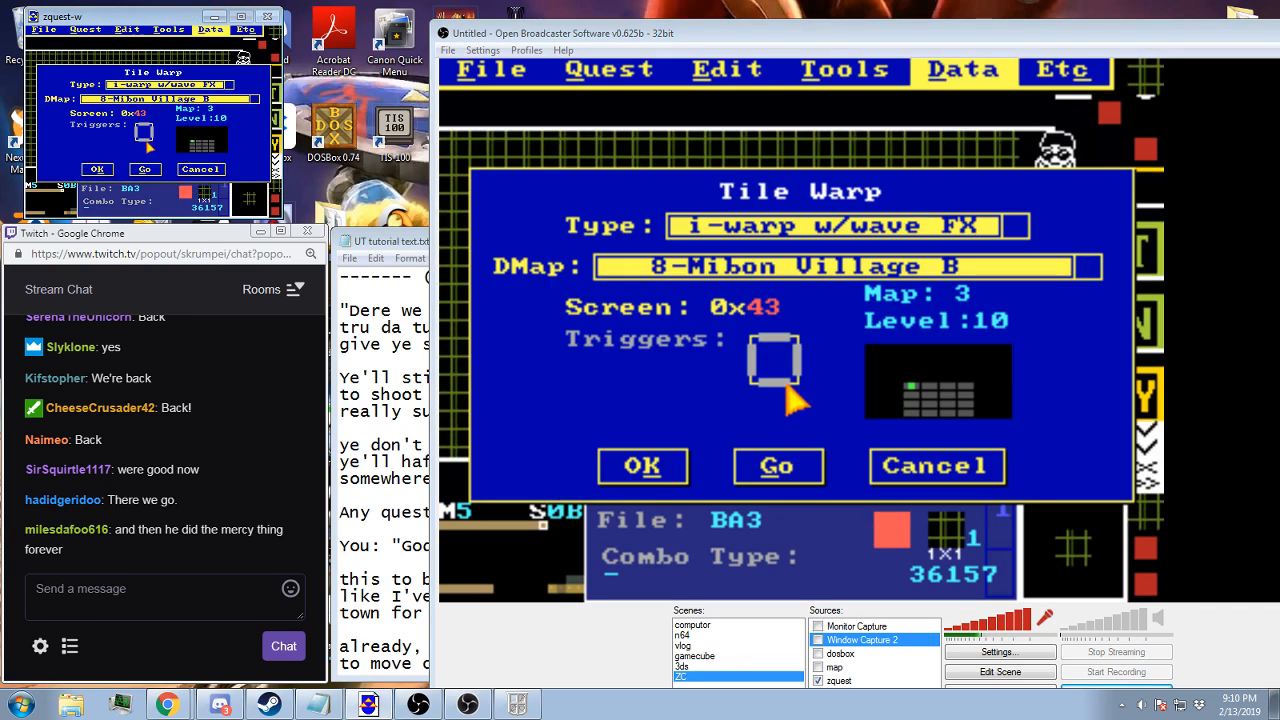
pyautogui.click(96, 170)
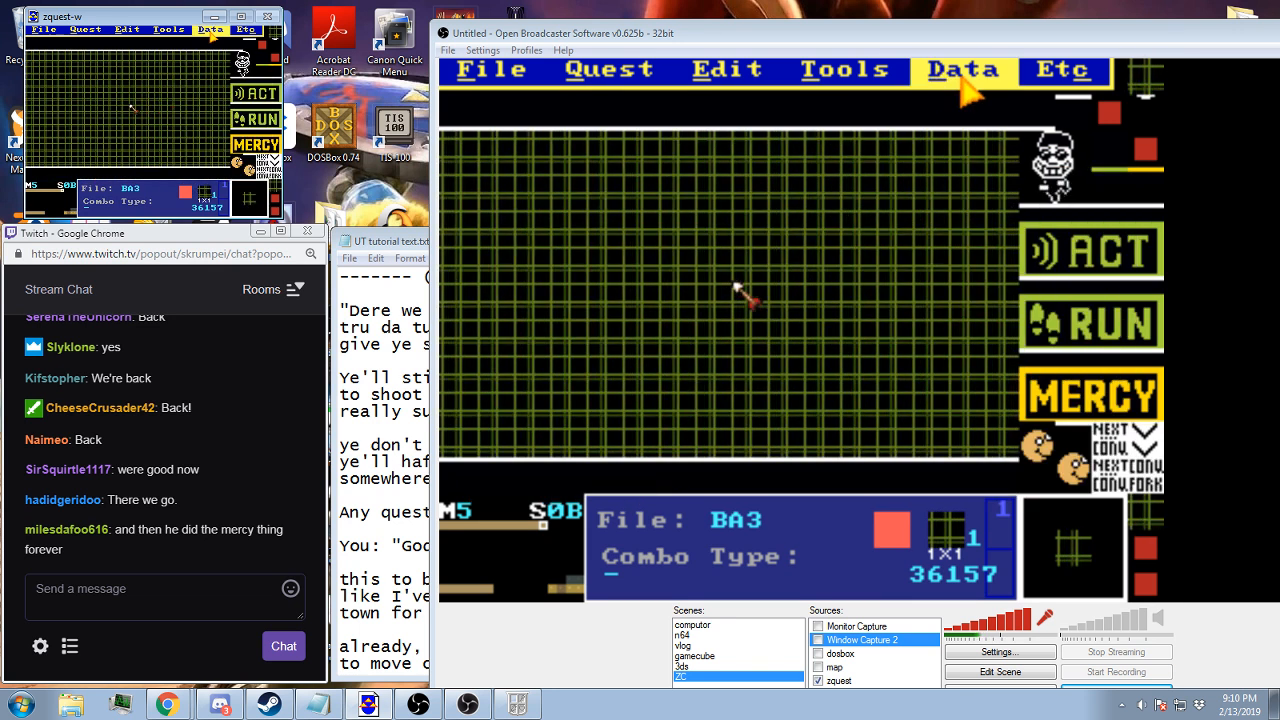
pyautogui.click(211, 29)
pyautogui.click(187, 62)
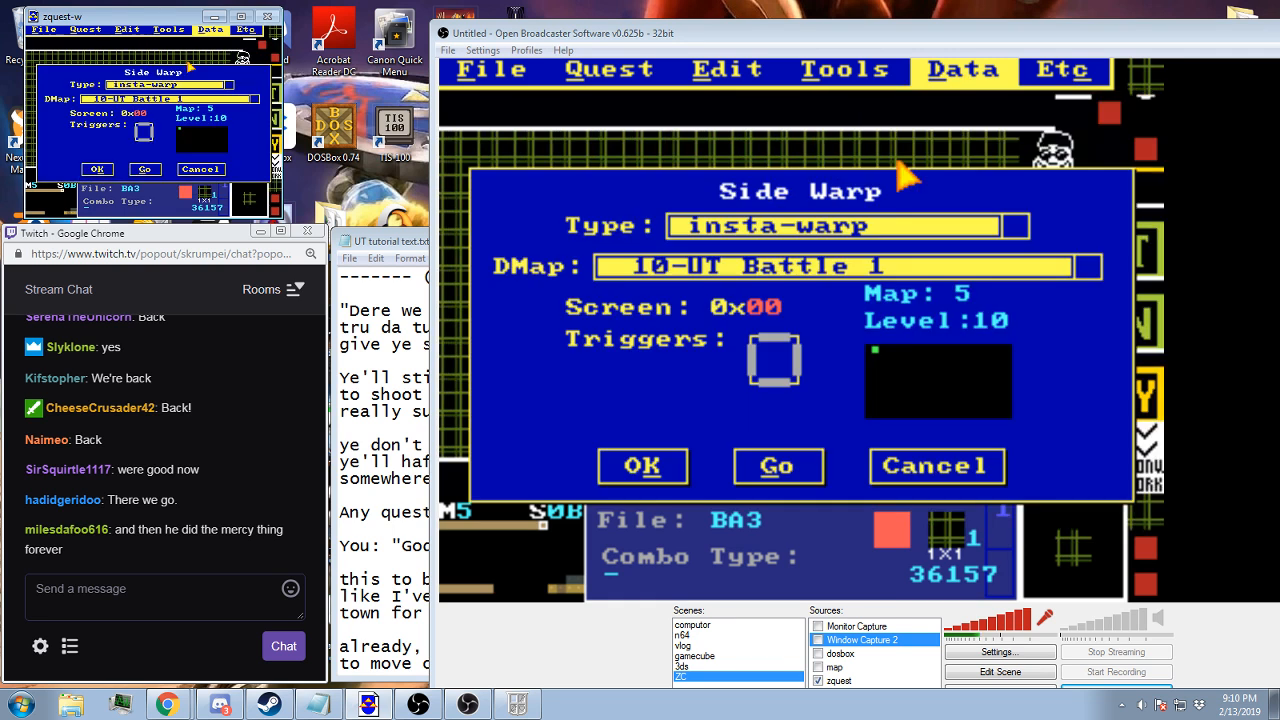
pyautogui.click(96, 170)
# Set the Timed Warp Tics of screen 0B to 0
pyautogui.click(211, 29)
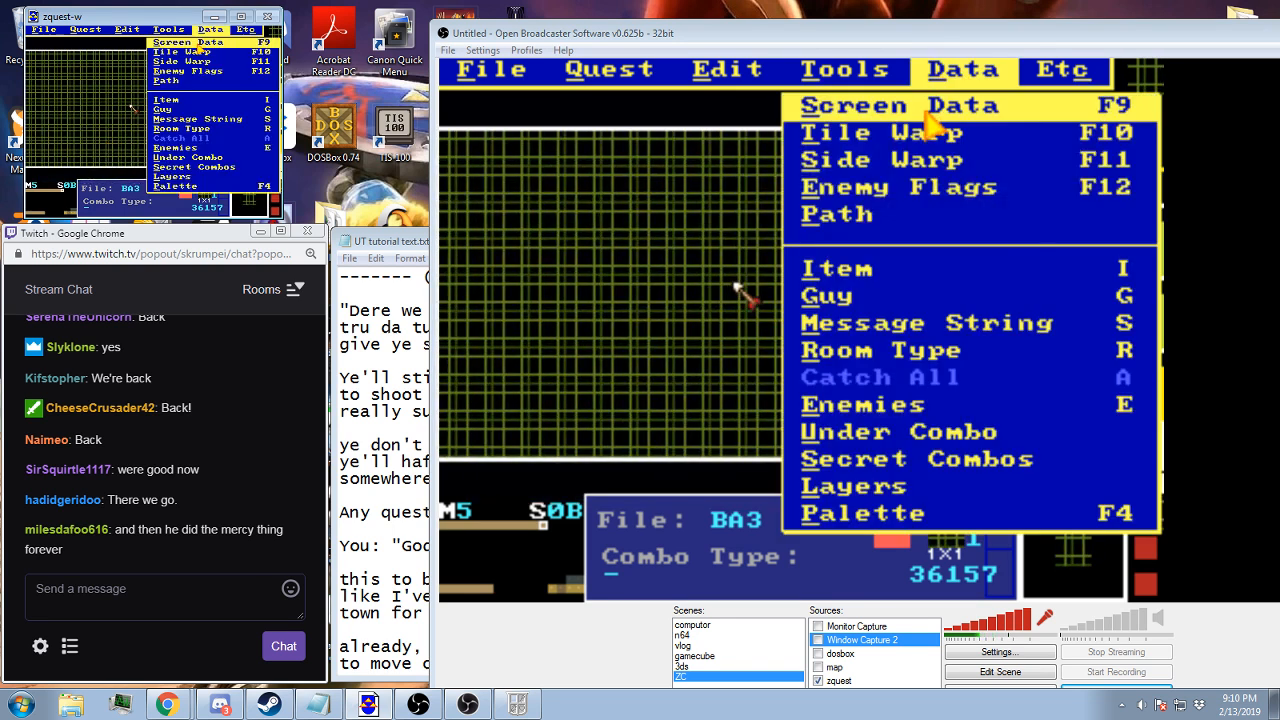
pyautogui.click(160, 40)
pyautogui.click(175, 152)
pyautogui.press('BackSpace')
pyautogui.press('BackSpace')
pyautogui.press('BackSpace')
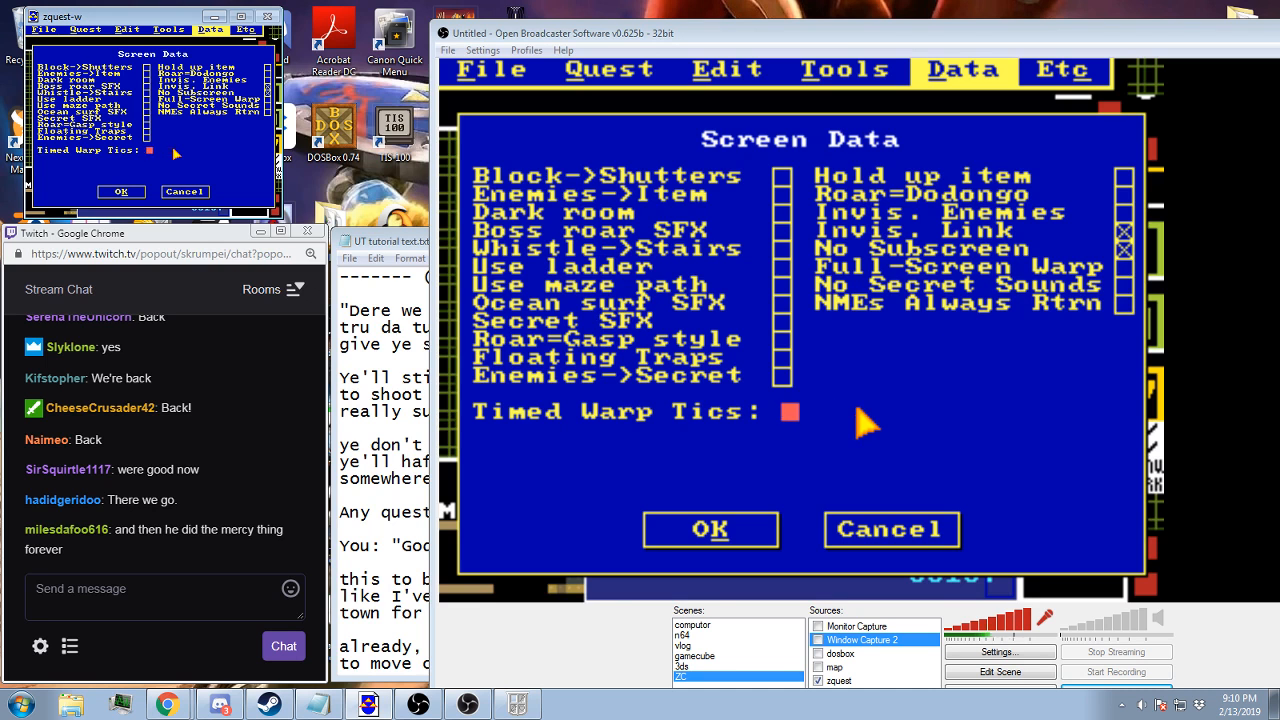
pyautogui.write('0')
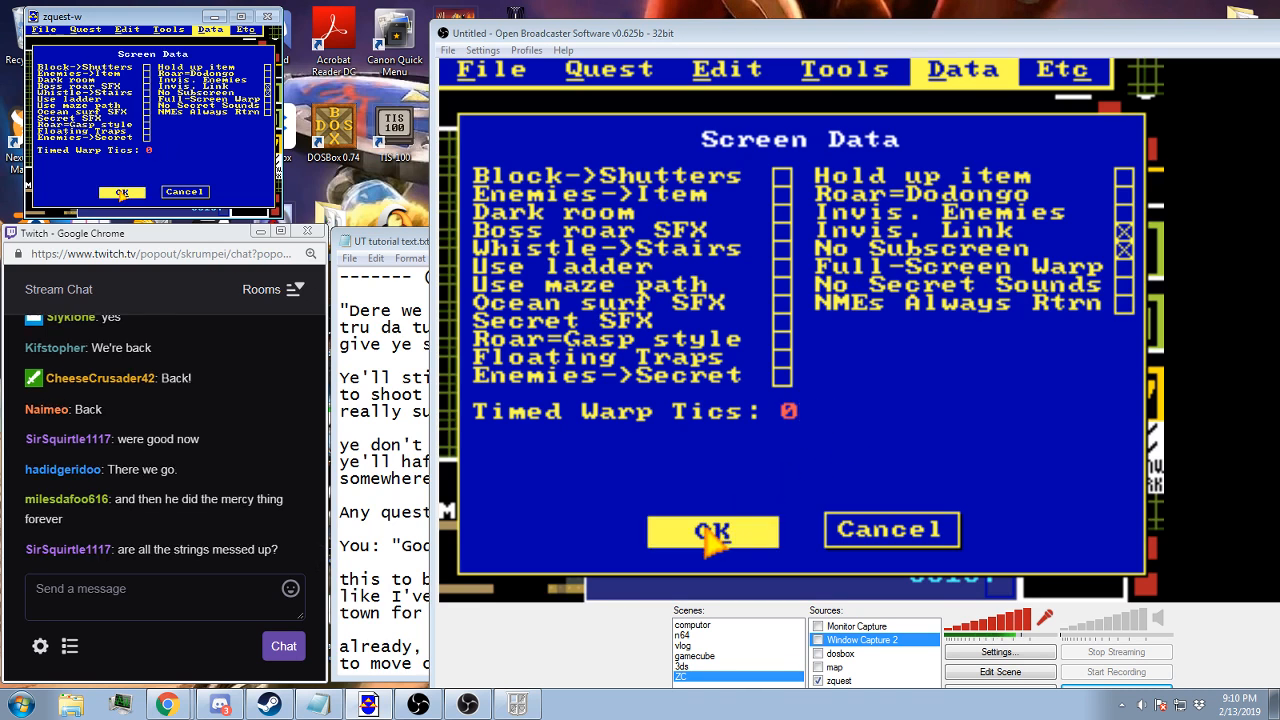
pyautogui.click(120, 192)
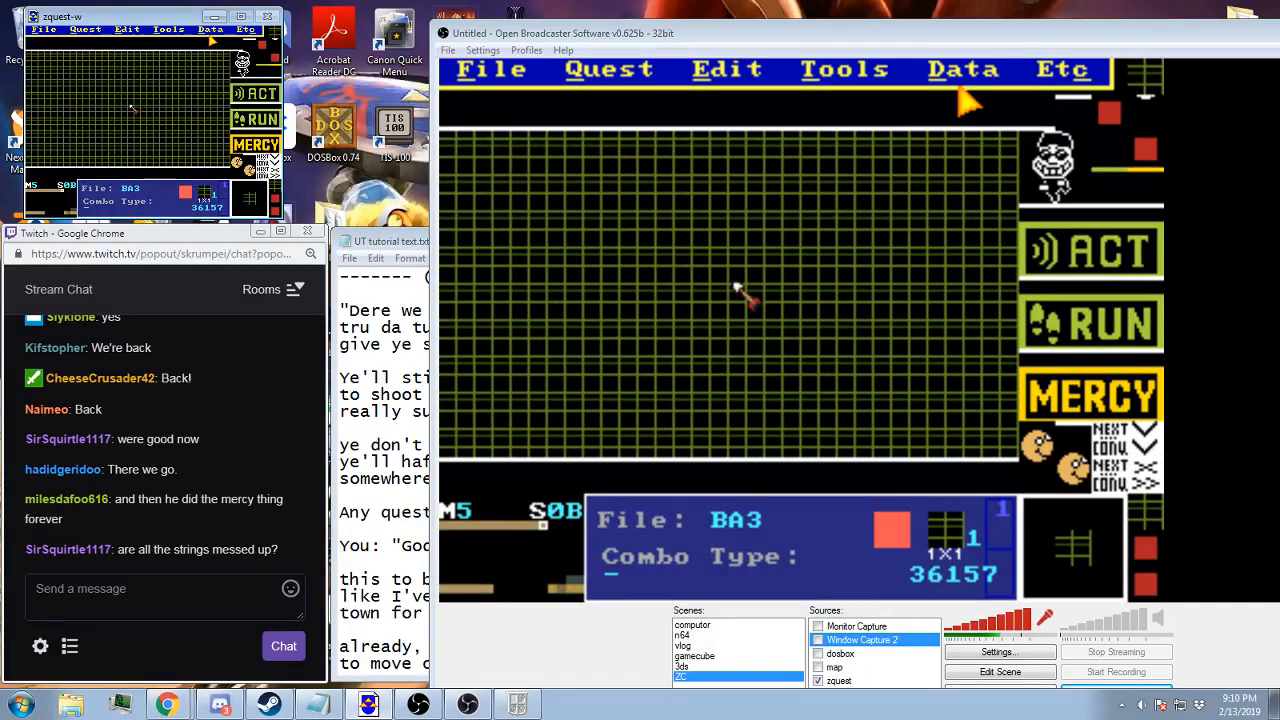
# Review screen 0B's tile warp and set its side warp to cave/item room with DMap 0-First screen
pyautogui.click(210, 29)
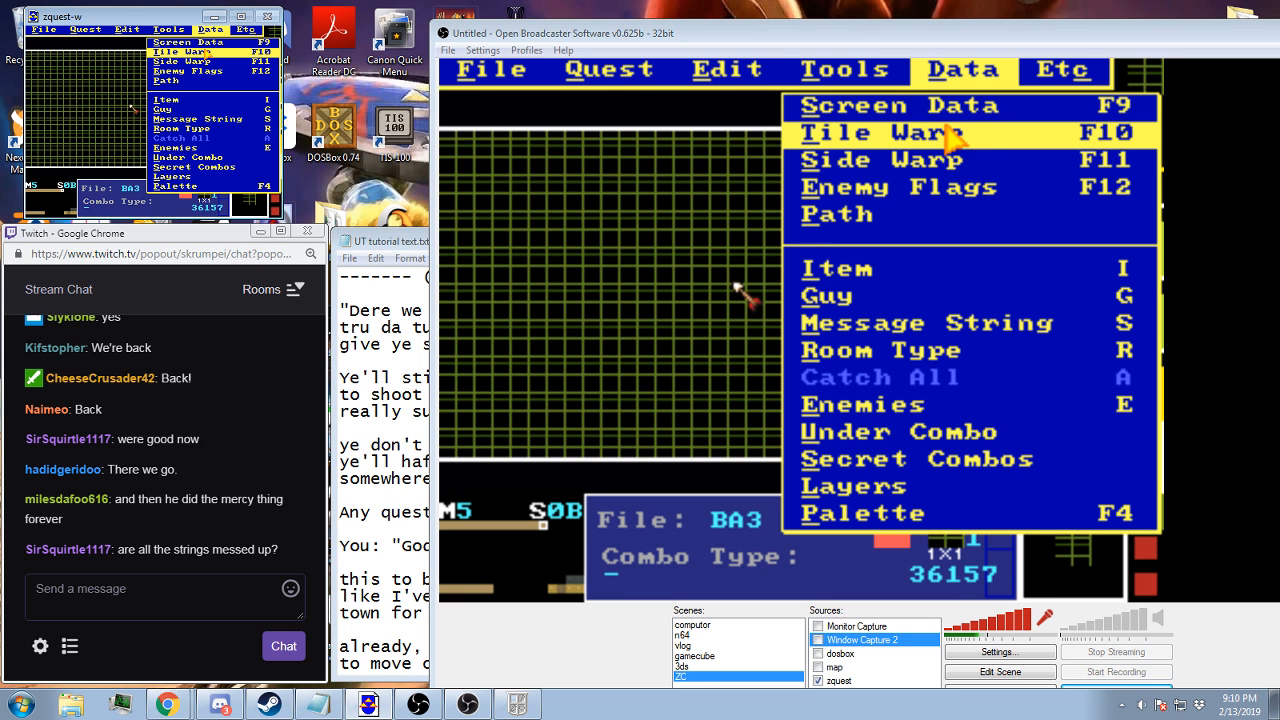
pyautogui.click(200, 51)
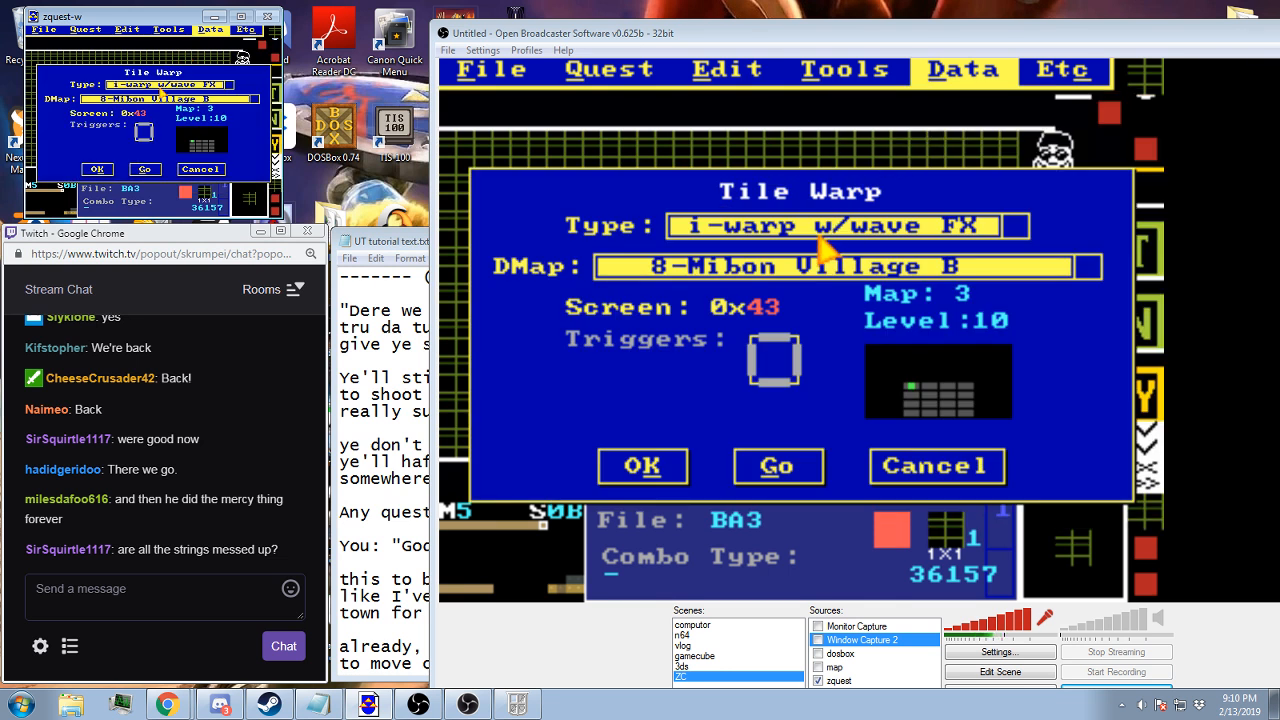
pyautogui.click(108, 168)
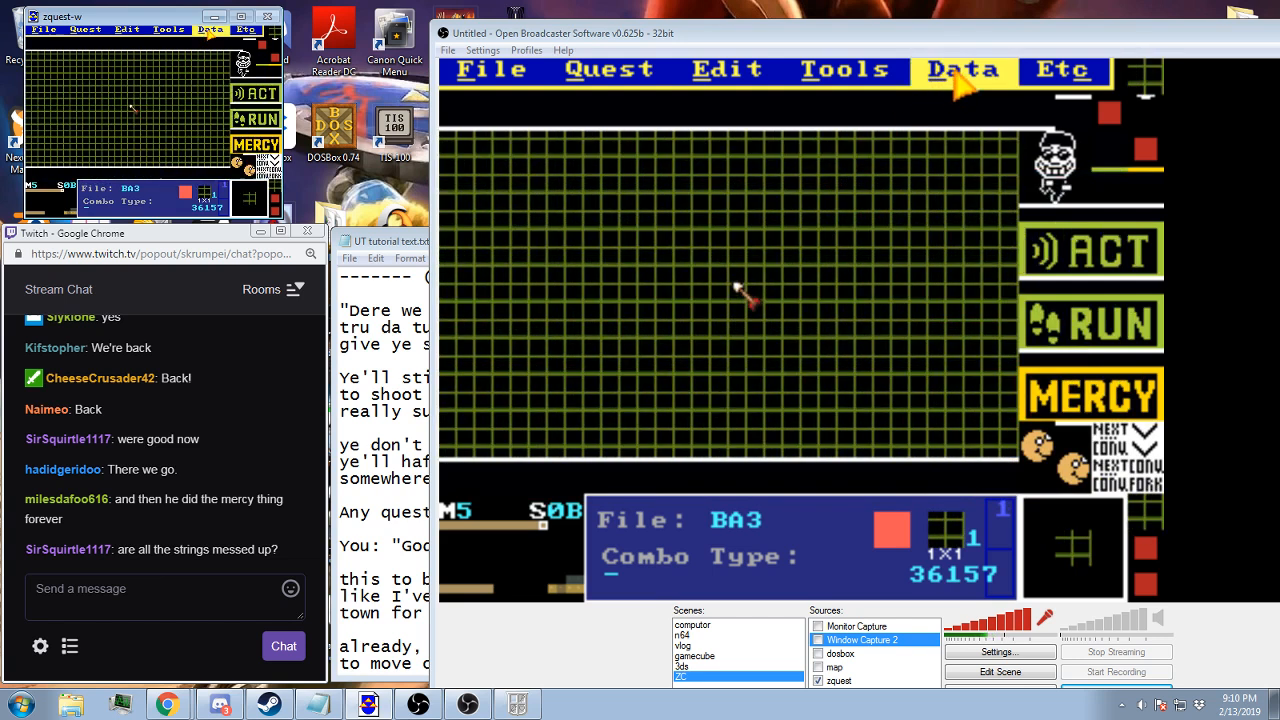
pyautogui.click(210, 29)
pyautogui.click(196, 63)
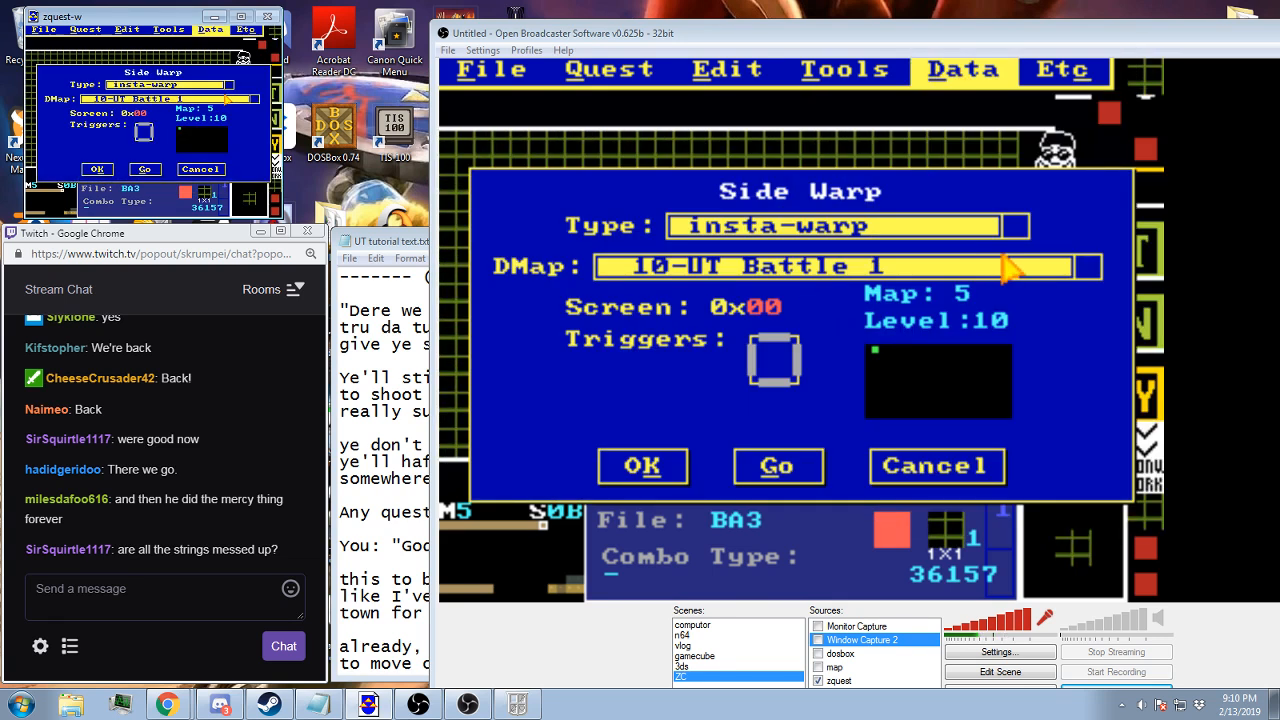
pyautogui.click(229, 85)
pyautogui.scroll(4, 206, 94)
pyautogui.click(185, 94)
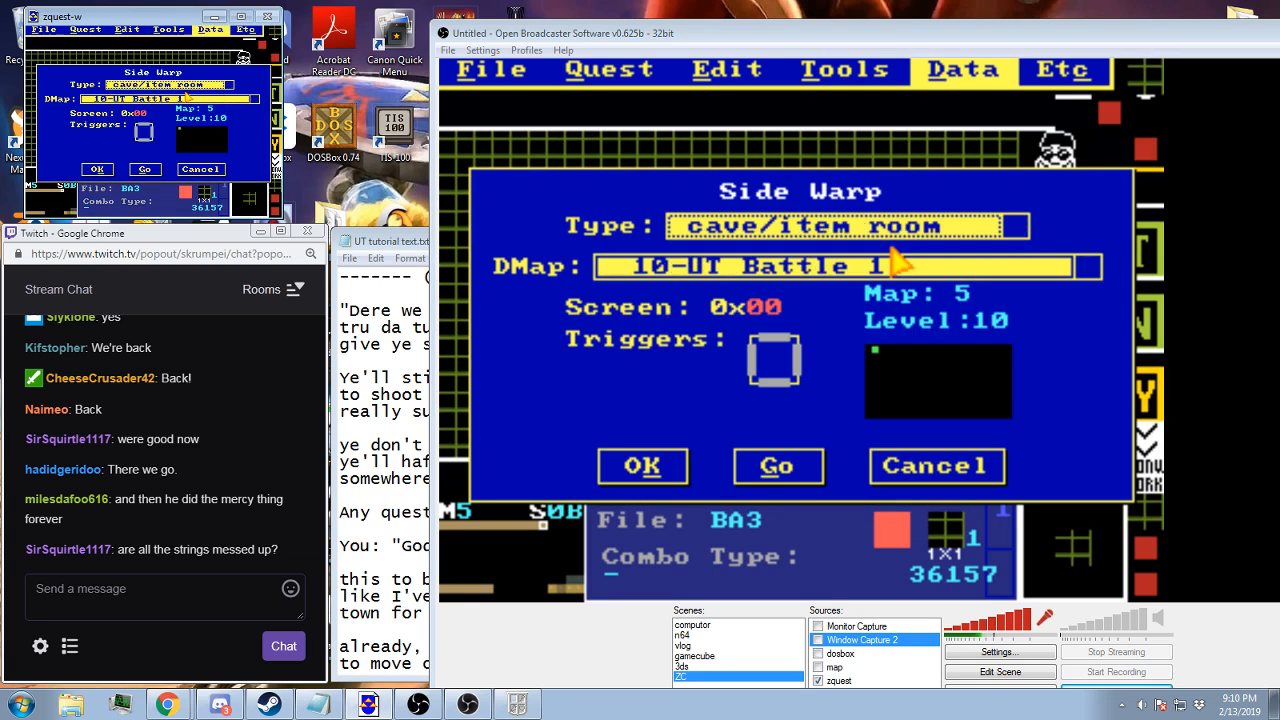
pyautogui.scroll(-1, 194, 99)
pyautogui.scroll(11, 194, 100)
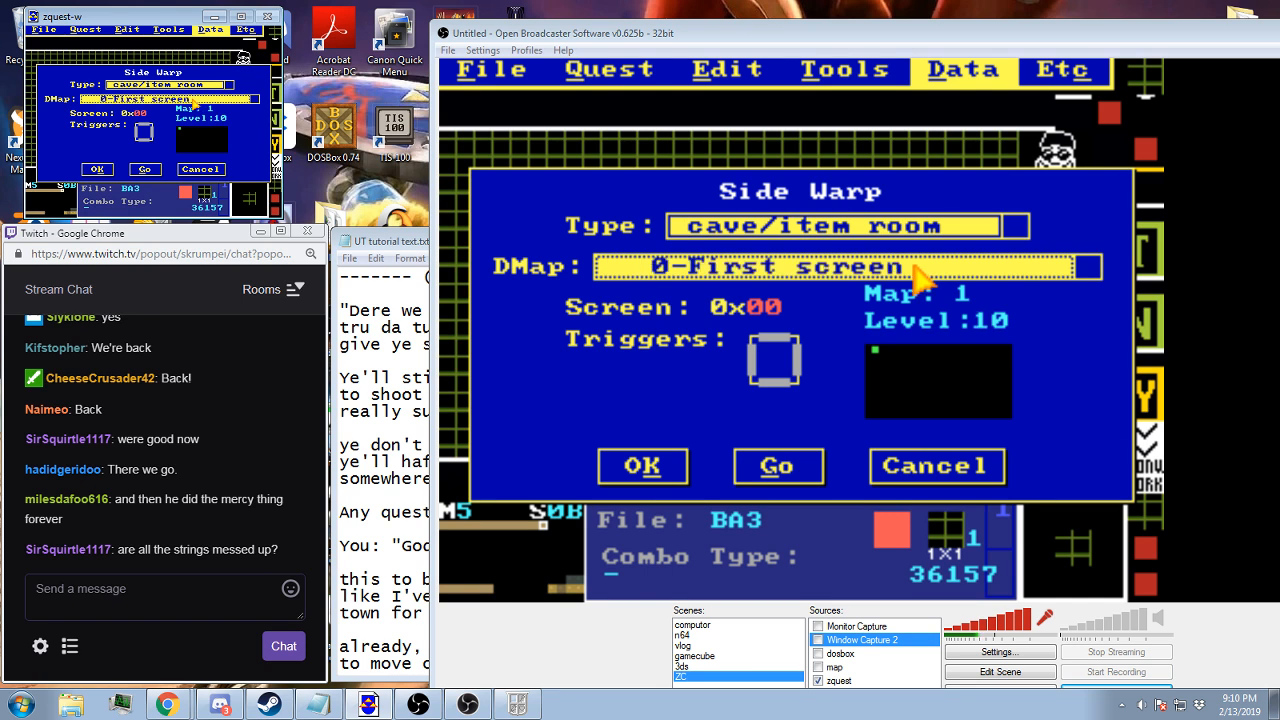
pyautogui.click(108, 168)
# Go to map 5 screen 75 and set its Timed Warp Tics to 0
pyautogui.press('Down')
pyautogui.press('Down')
pyautogui.press('Down')
pyautogui.press('Down')
pyautogui.press('Down')
pyautogui.press('Down')
pyautogui.press('Down')
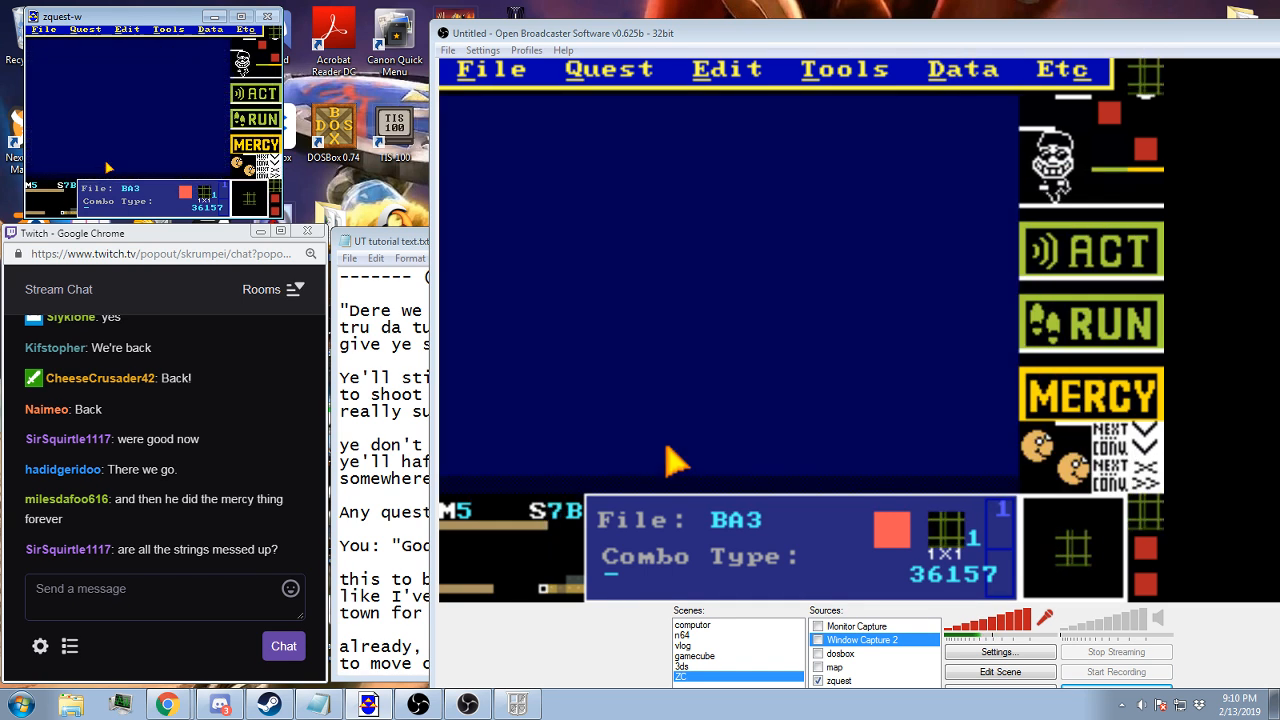
pyautogui.press('Left')
pyautogui.press('Left')
pyautogui.press('Left')
pyautogui.press('Left')
pyautogui.press('Left')
pyautogui.press('Left')
pyautogui.click(210, 29)
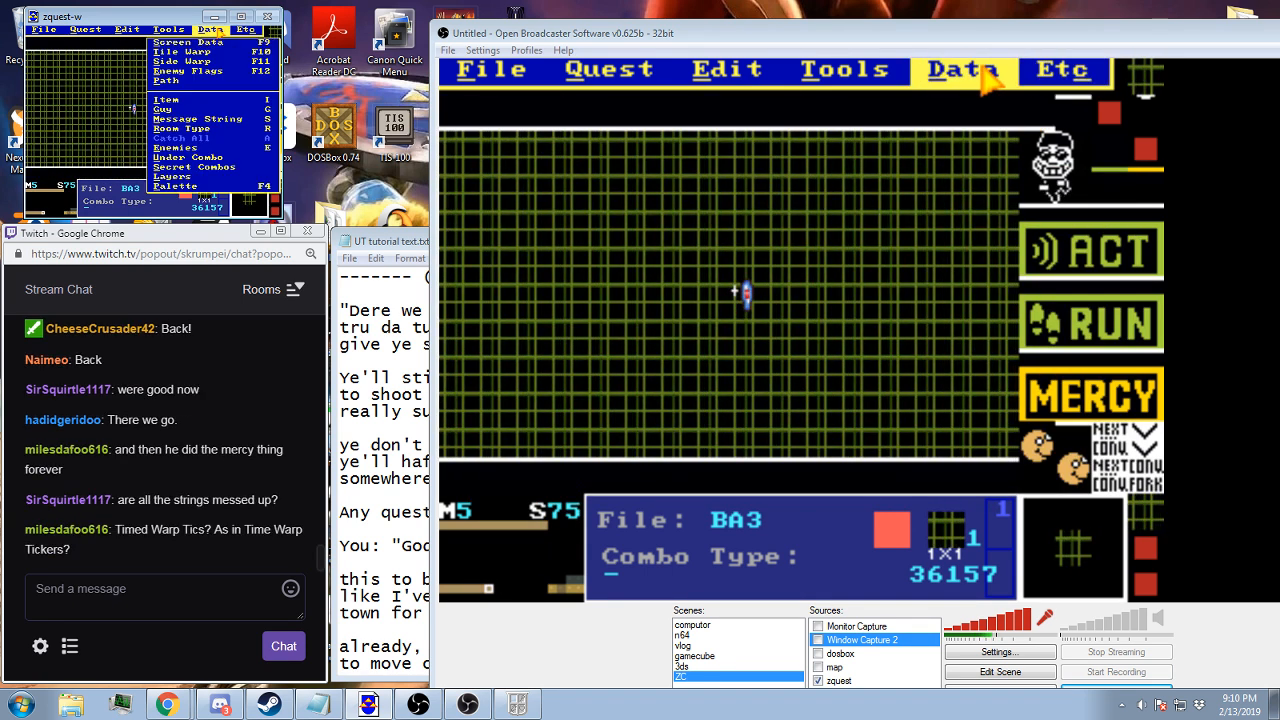
pyautogui.click(200, 39)
pyautogui.click(160, 150)
pyautogui.press('BackSpace')
pyautogui.press('BackSpace')
pyautogui.press('BackSpace')
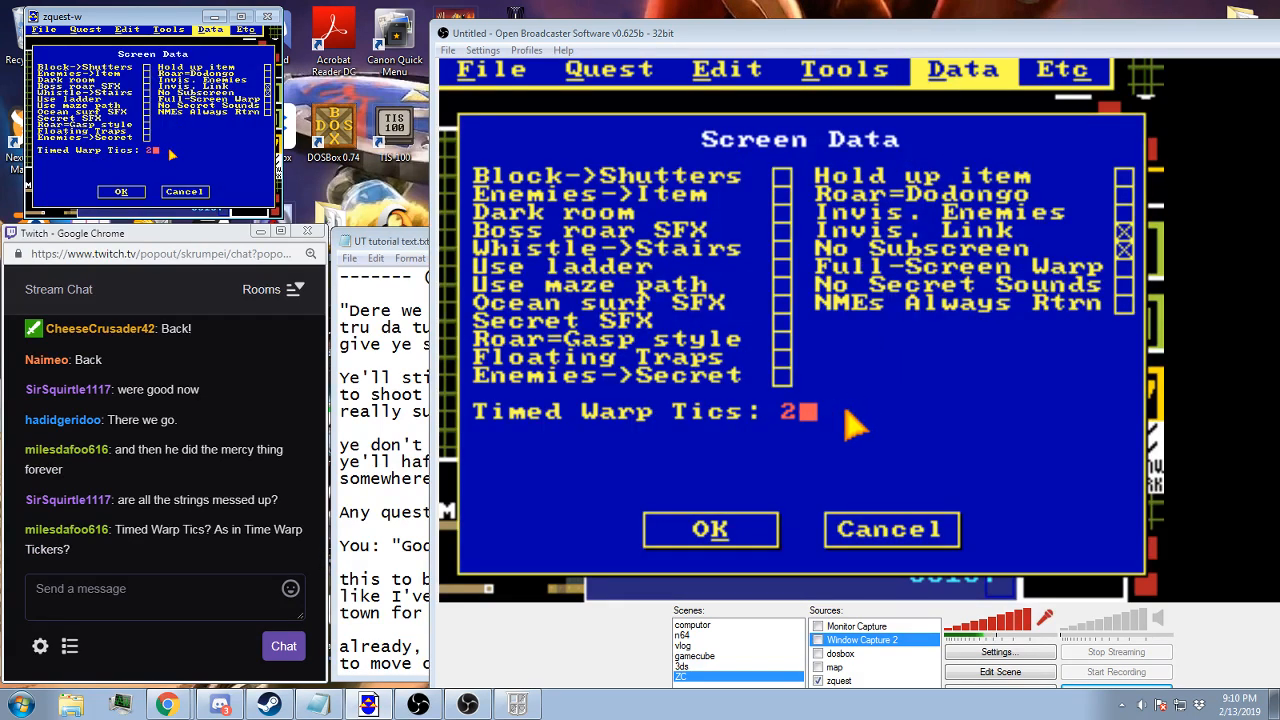
pyautogui.write('0')
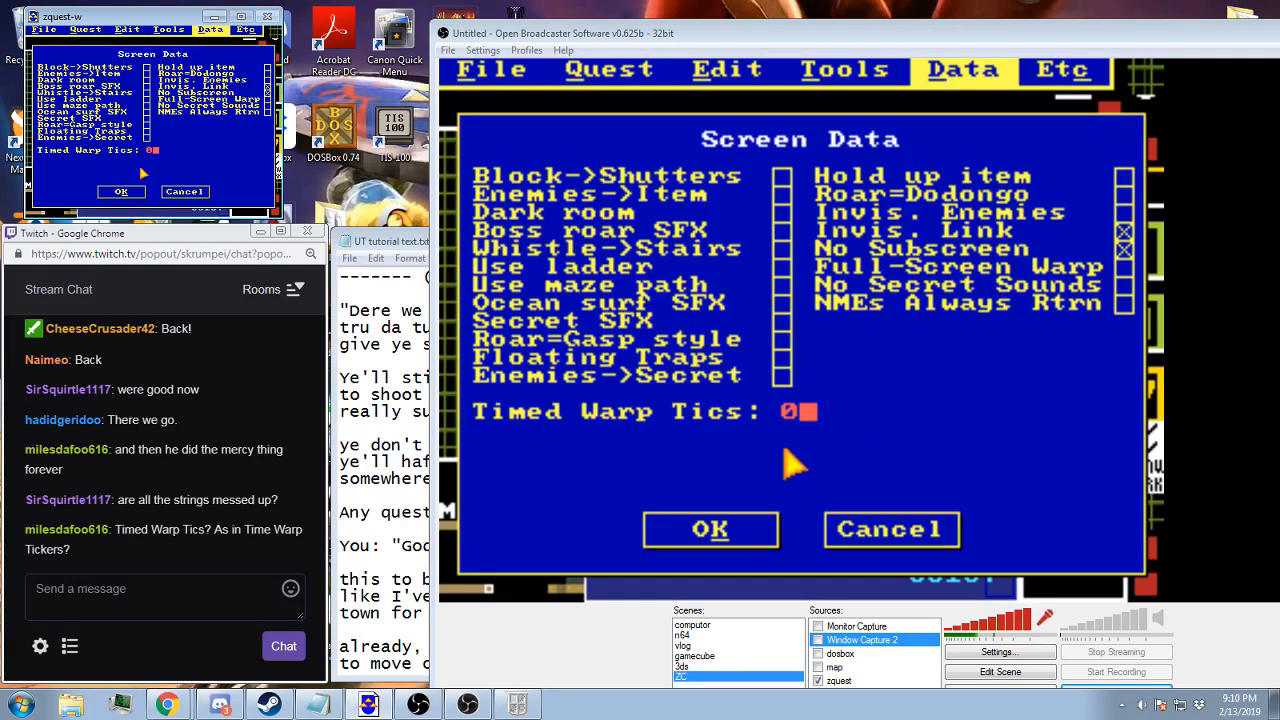
pyautogui.click(695, 530)
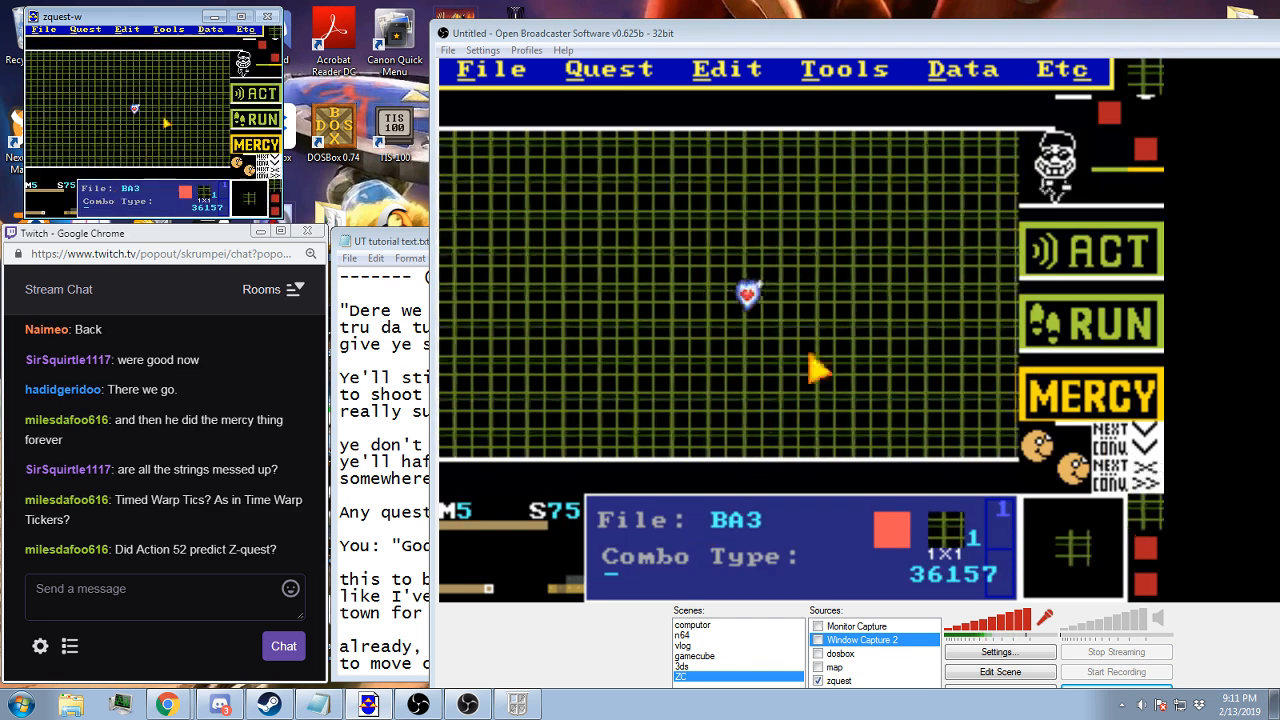
# Set screen 75's side warp to cave/item room with DMap 0-First screen, and save the quest
pyautogui.click(966, 68)
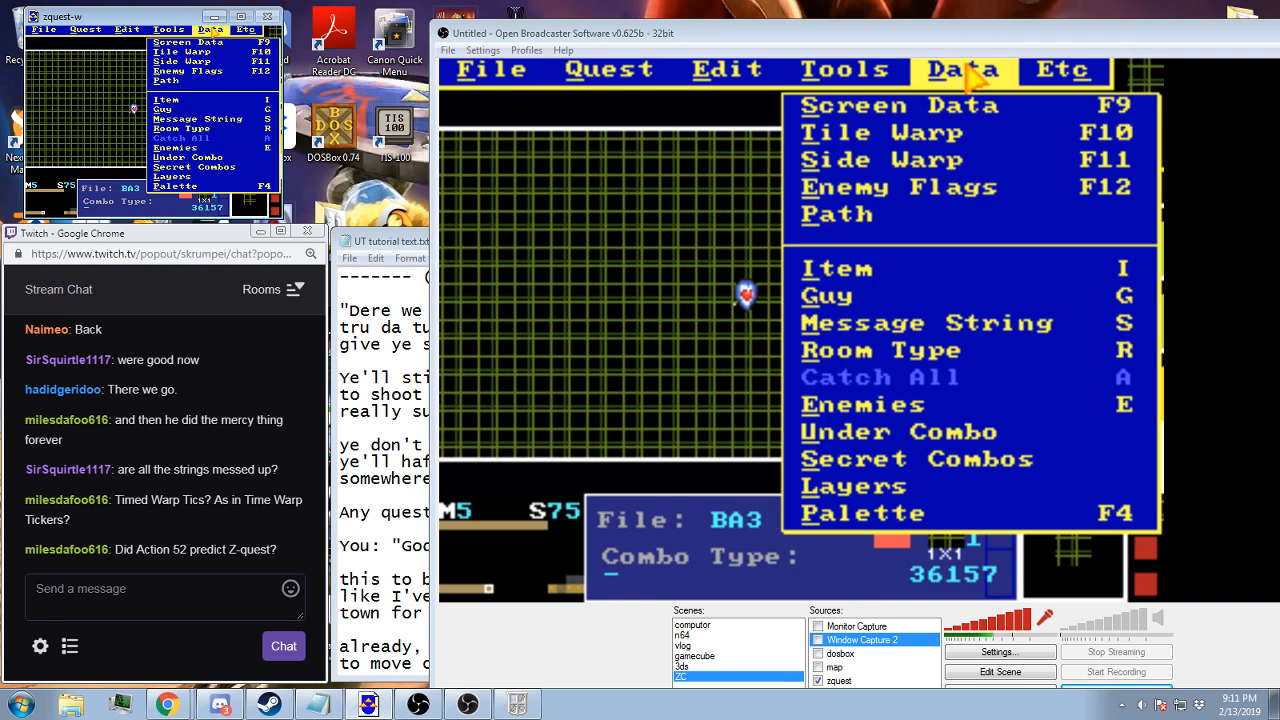
pyautogui.click(912, 160)
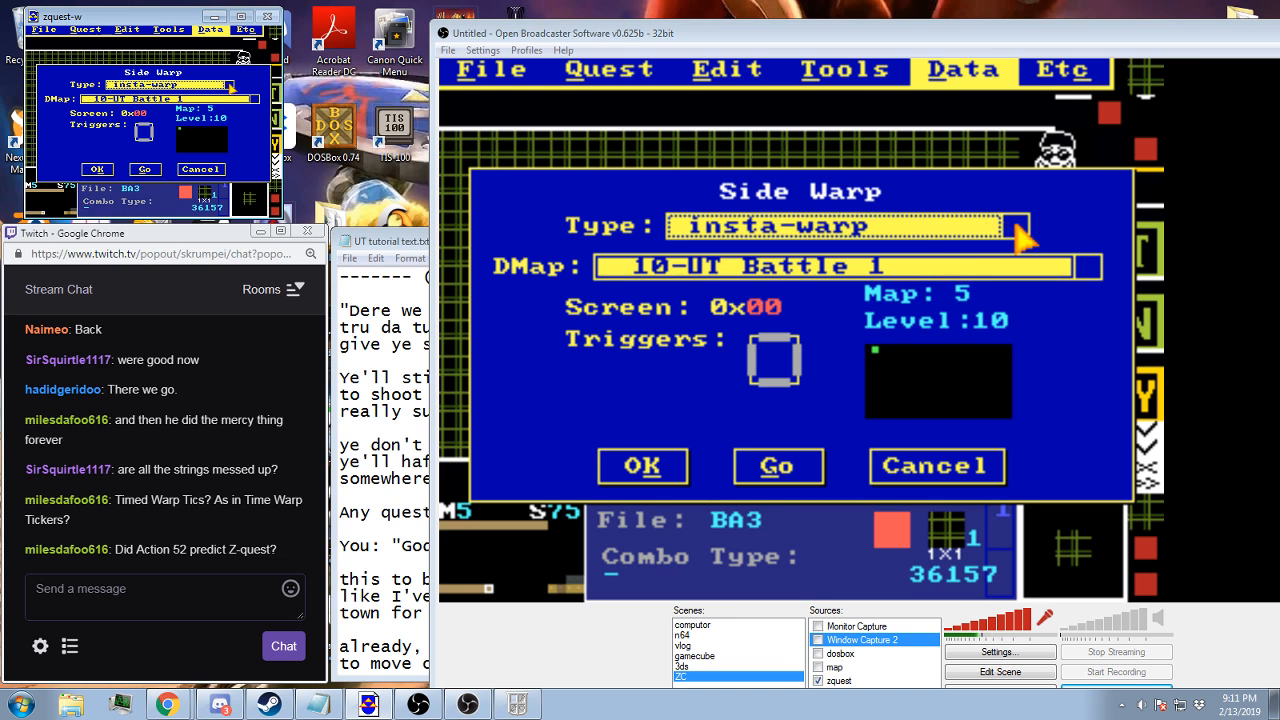
pyautogui.press('Home')
pyautogui.press('Home')
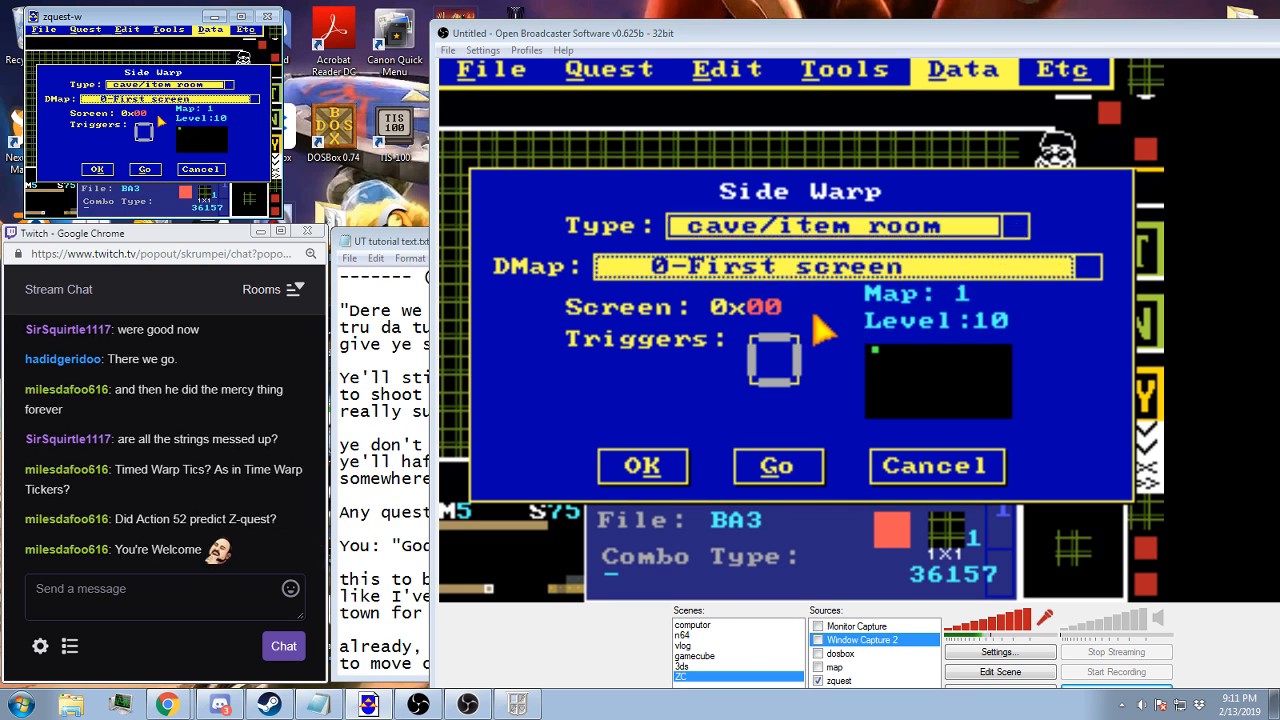
pyautogui.click(650, 480)
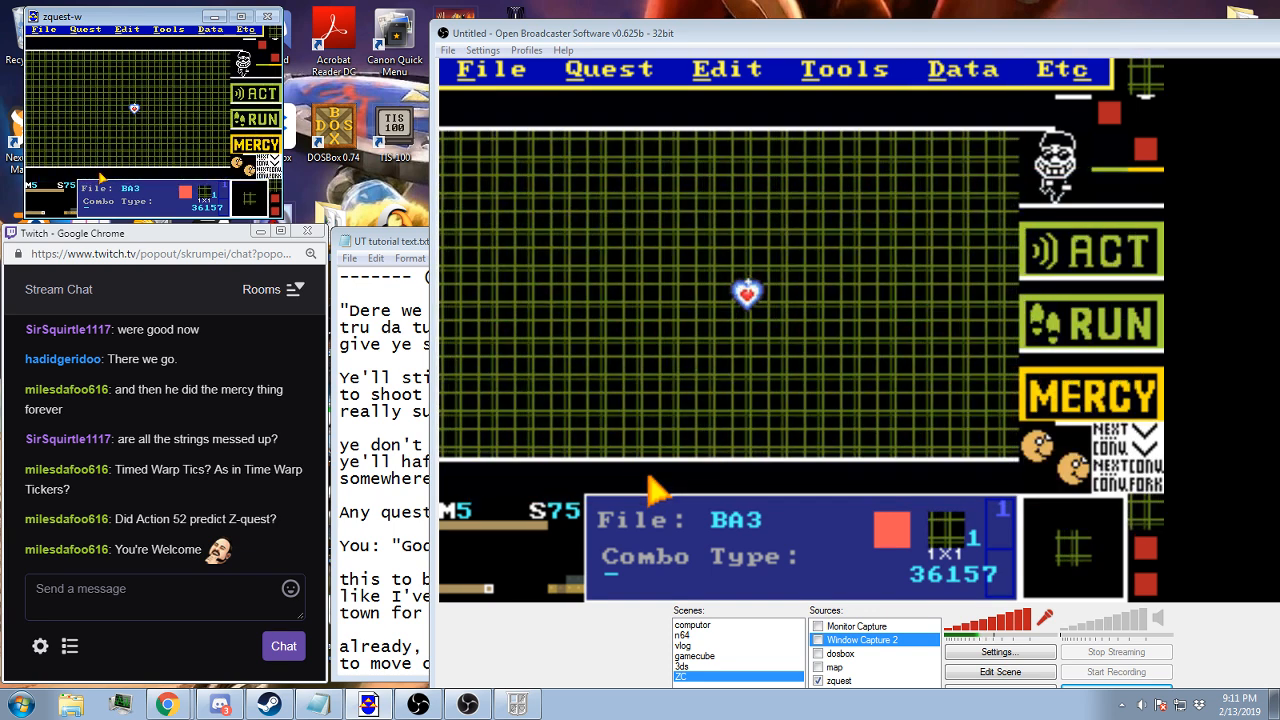
pyautogui.press('F2')
pyautogui.press('Return')
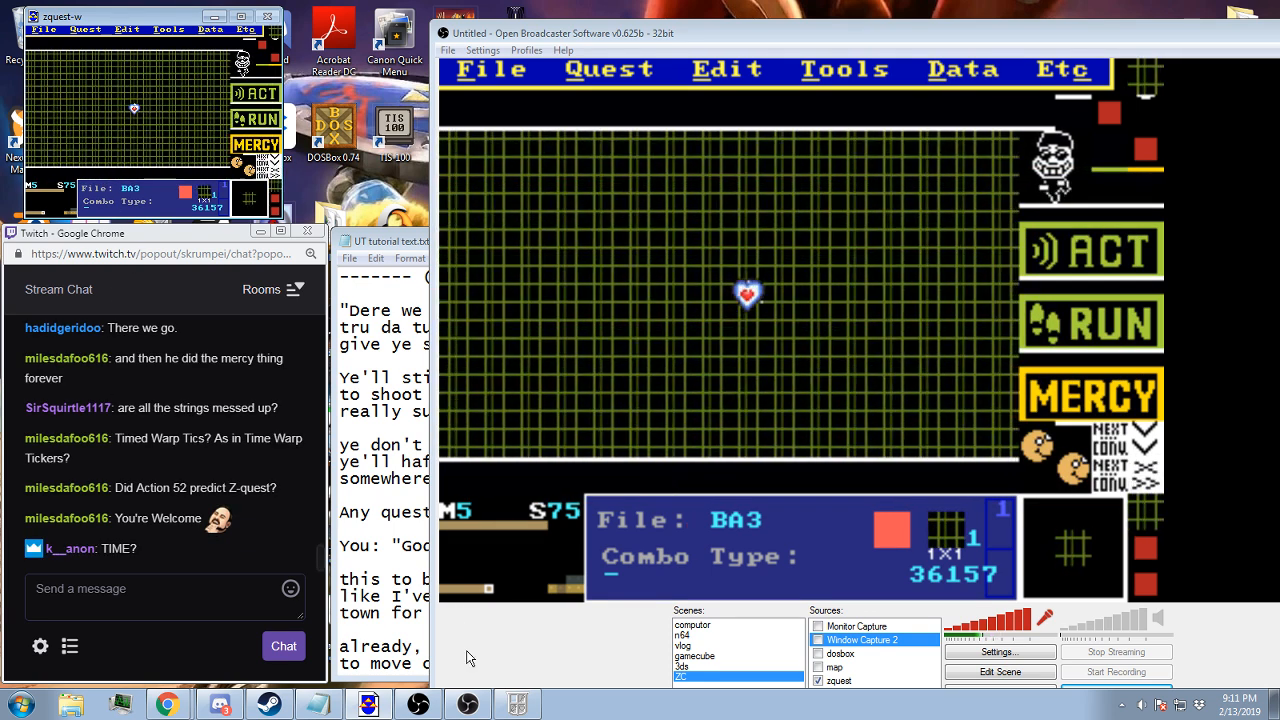
# Switch to the Zelda Classic player, reset the game and load the Town B save file
pyautogui.click(517, 704)
pyautogui.press('F9')
pyautogui.press('Return')
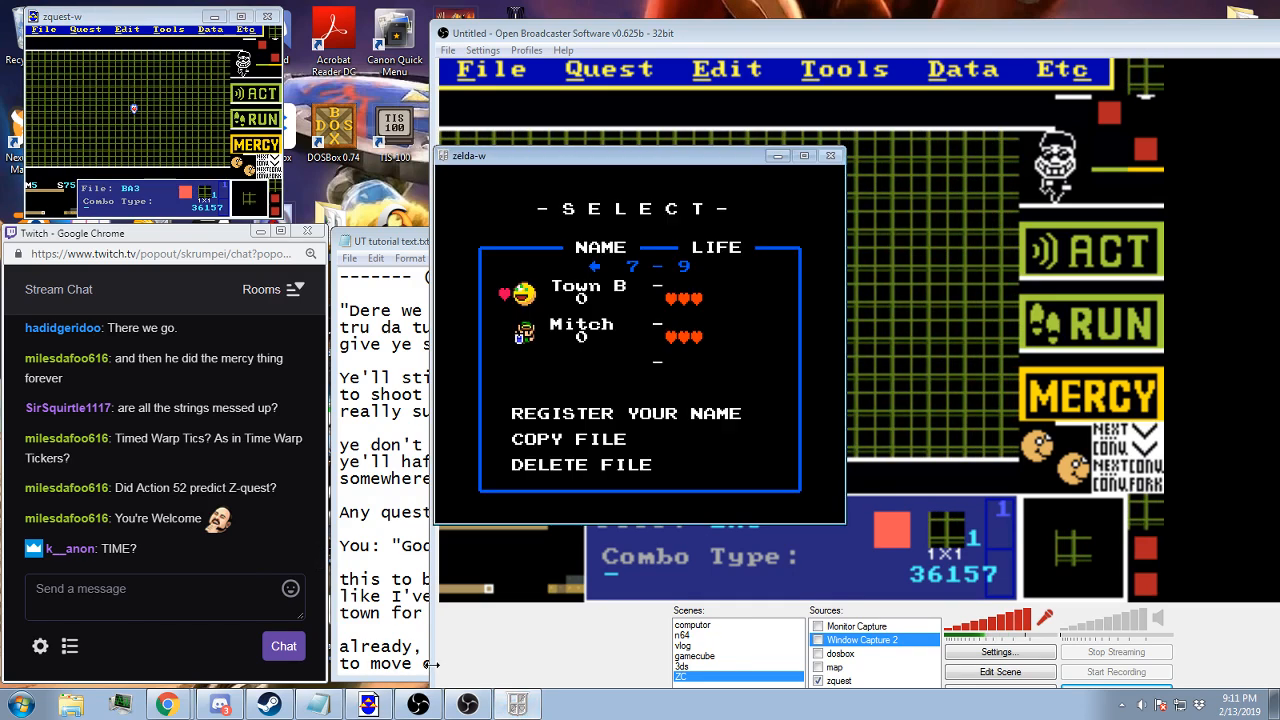
pyautogui.press('Return')
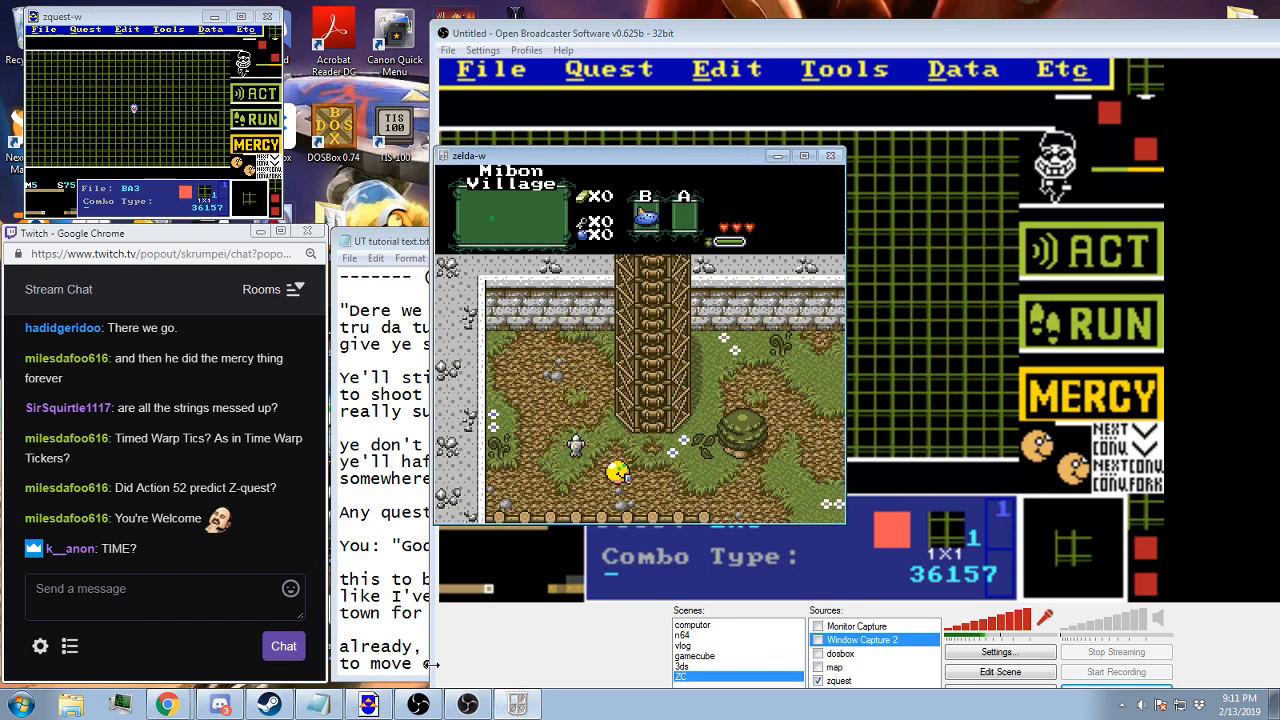
# Walk east to the guard at the village's north road and go through his dialogue to start the battle
pyautogui.press('Right')
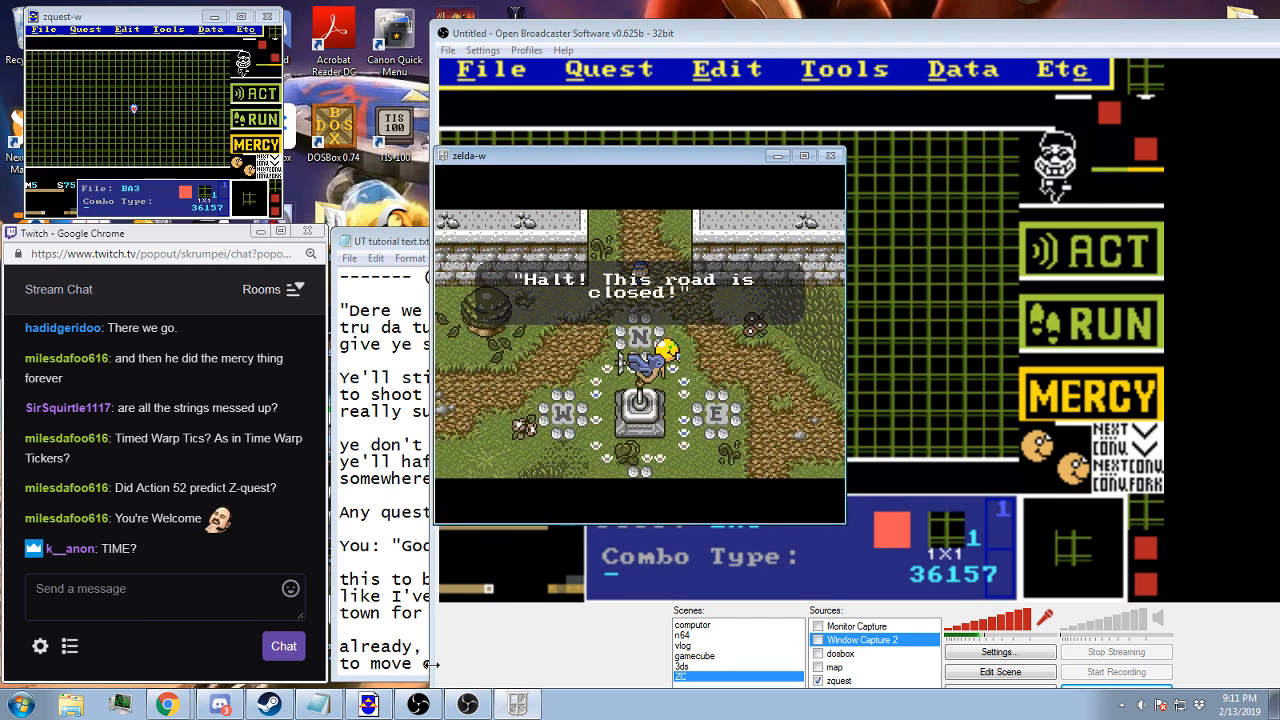
pyautogui.press('z')
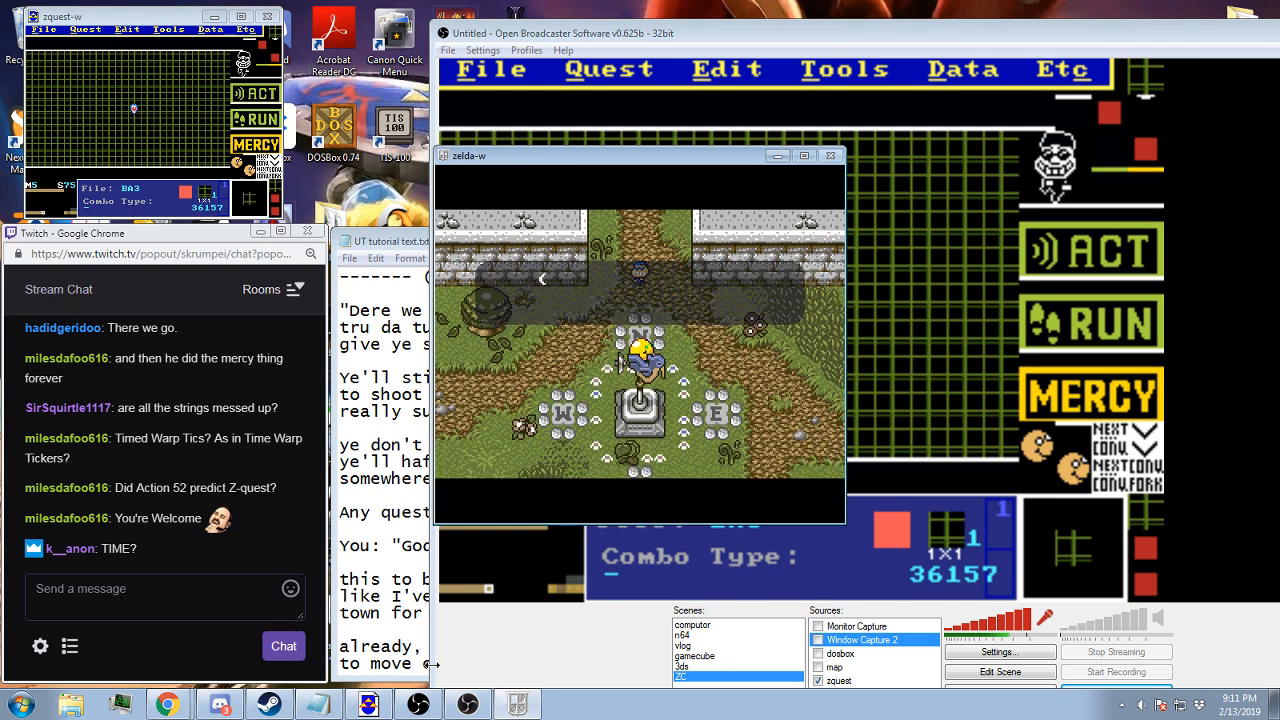
pyautogui.press('z')
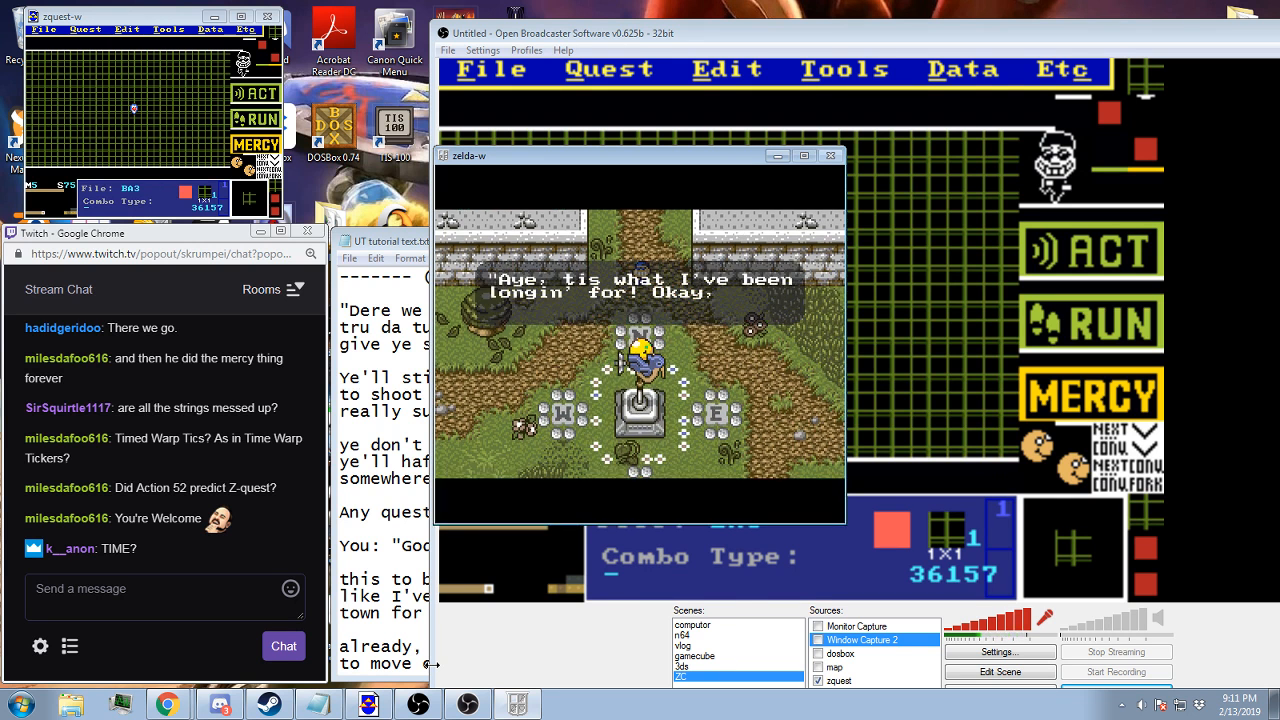
pyautogui.press('z')
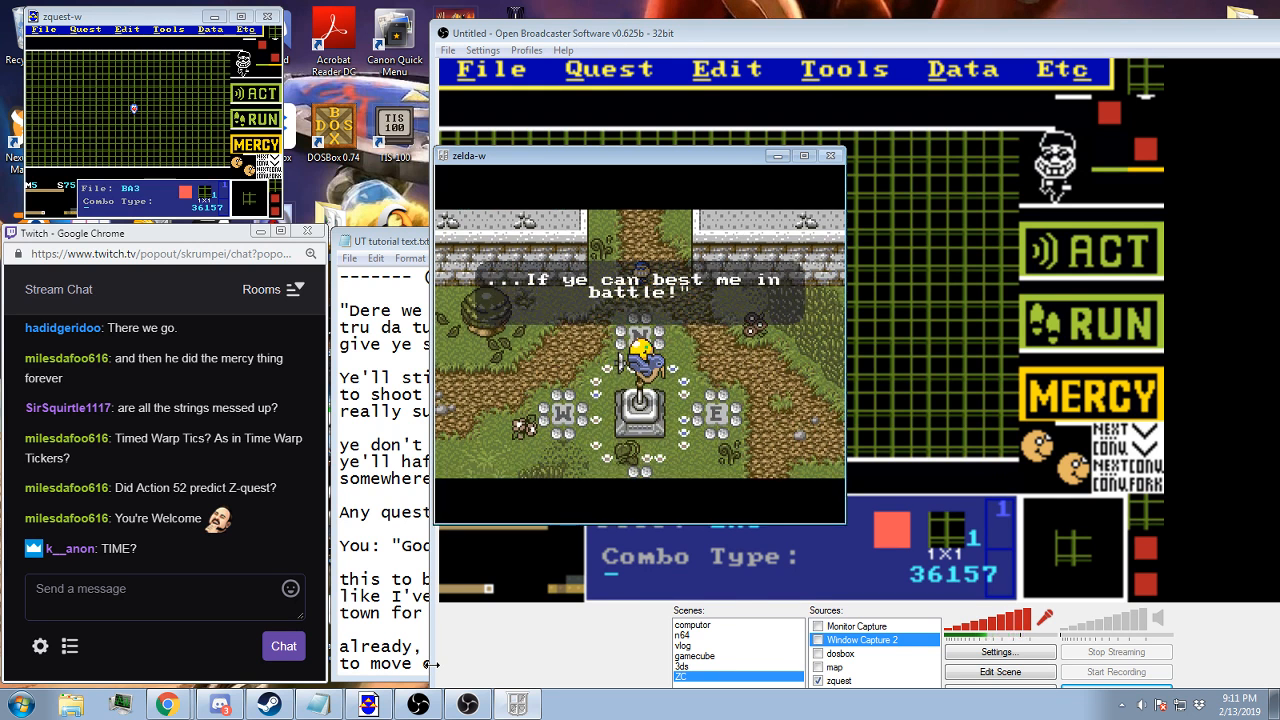
pyautogui.press('z')
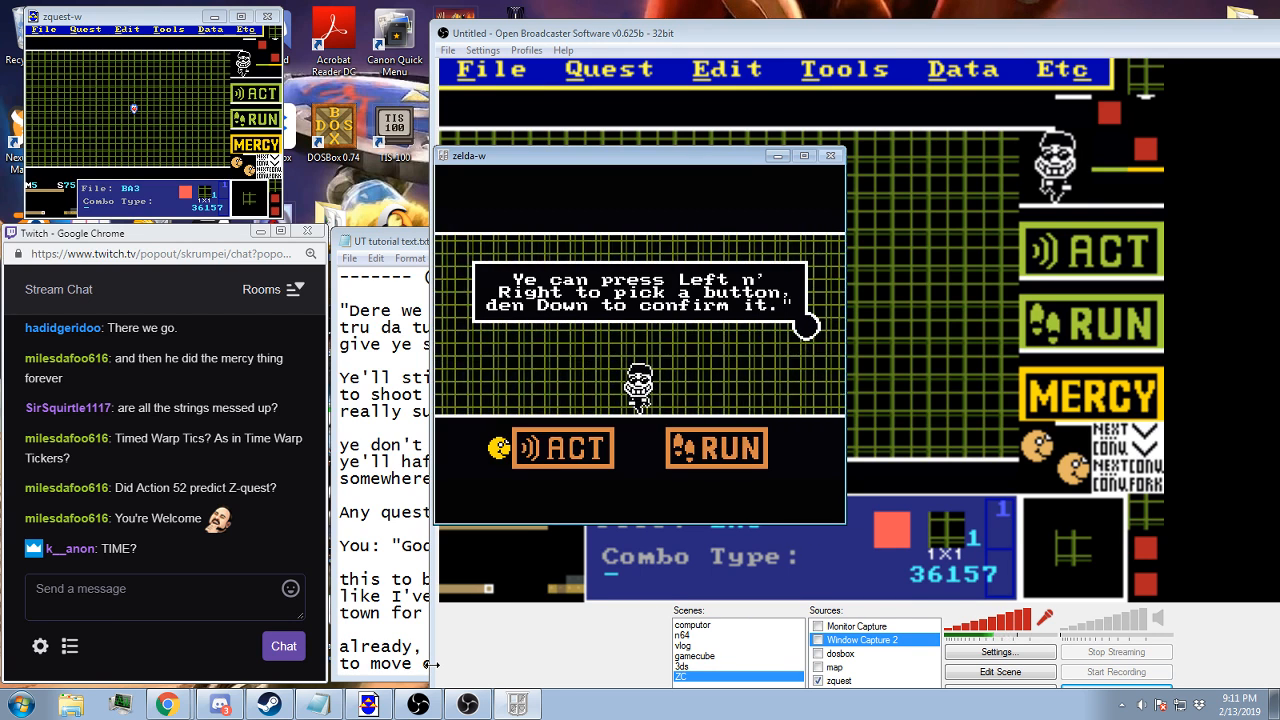
# Playtest the tutorial battle by choosing ACT, dodging the fireballs, choosing MERCY and reading through the closing messages
pyautogui.press('Down')
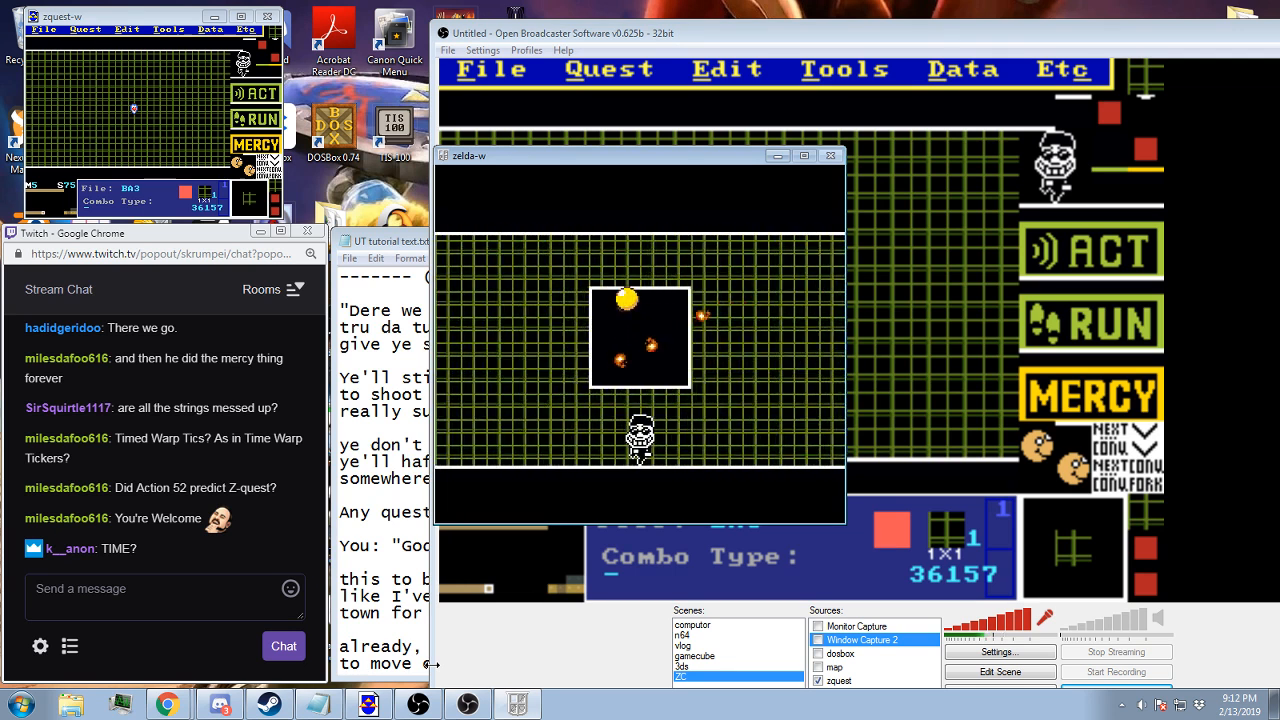
pyautogui.press('Right')
pyautogui.press('Down')
pyautogui.press('Right')
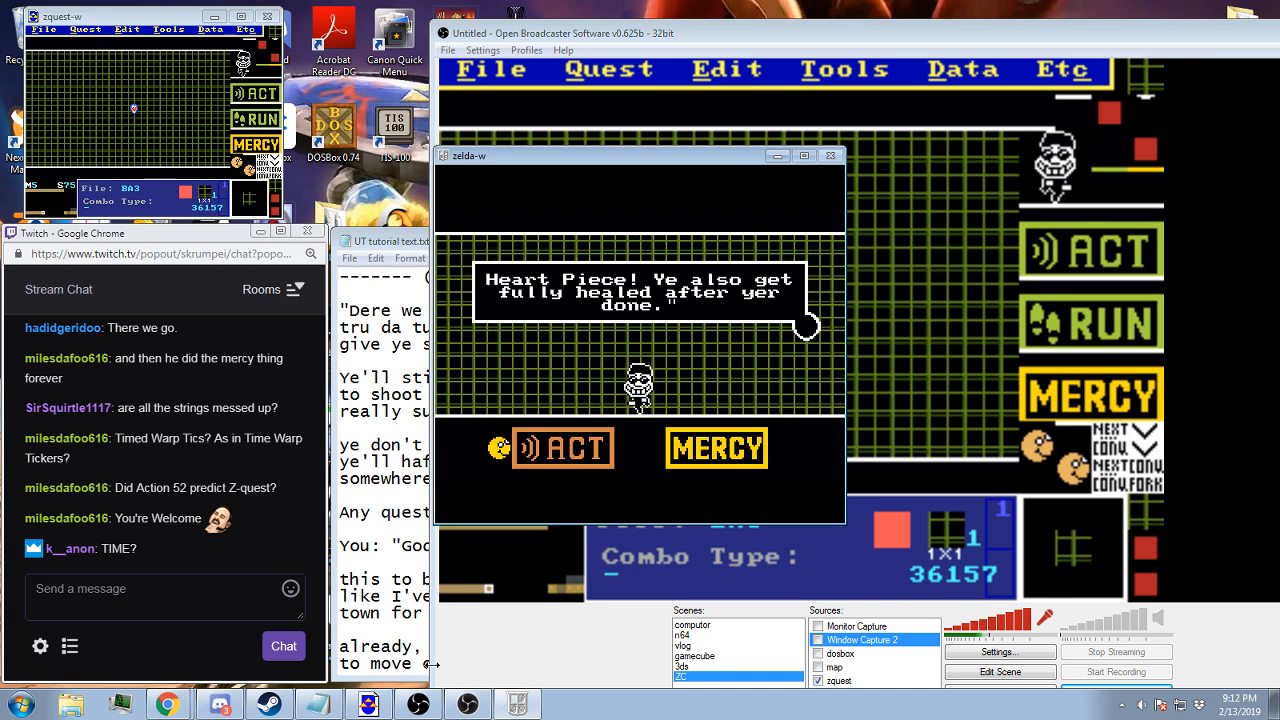
pyautogui.press('Right')
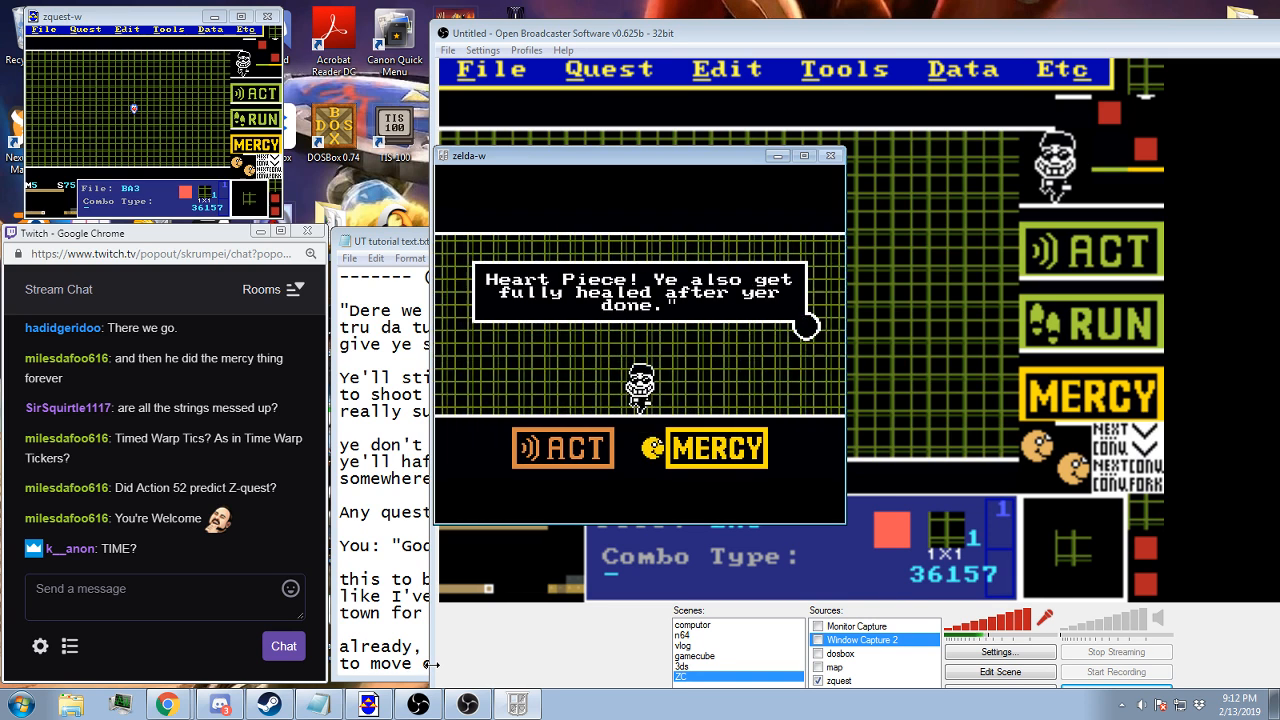
pyautogui.press('z')
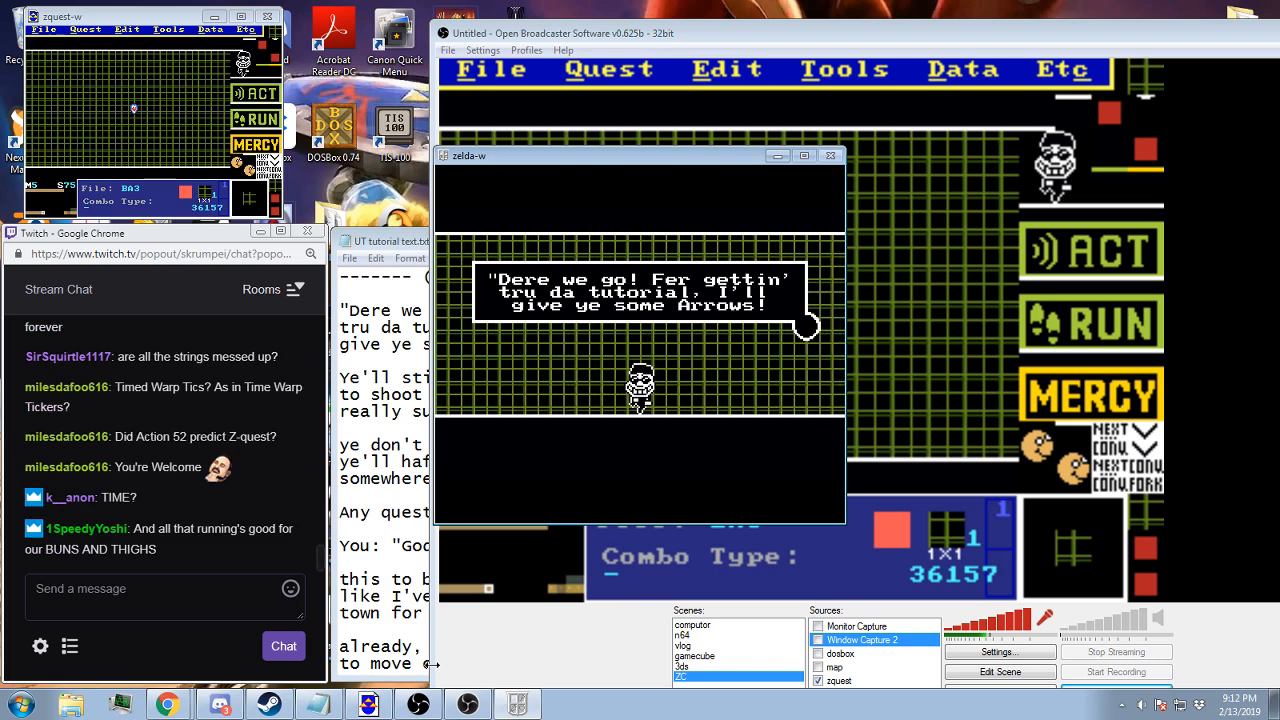
pyautogui.press('z')
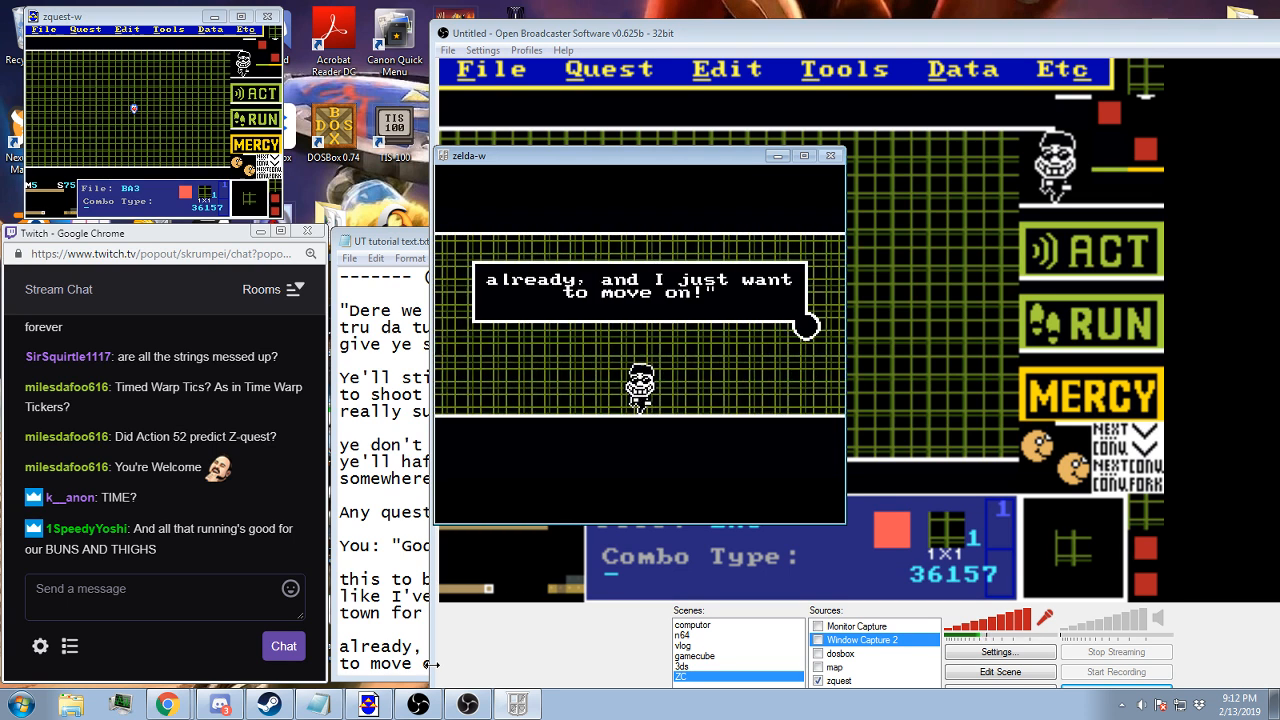
pyautogui.press('alt')
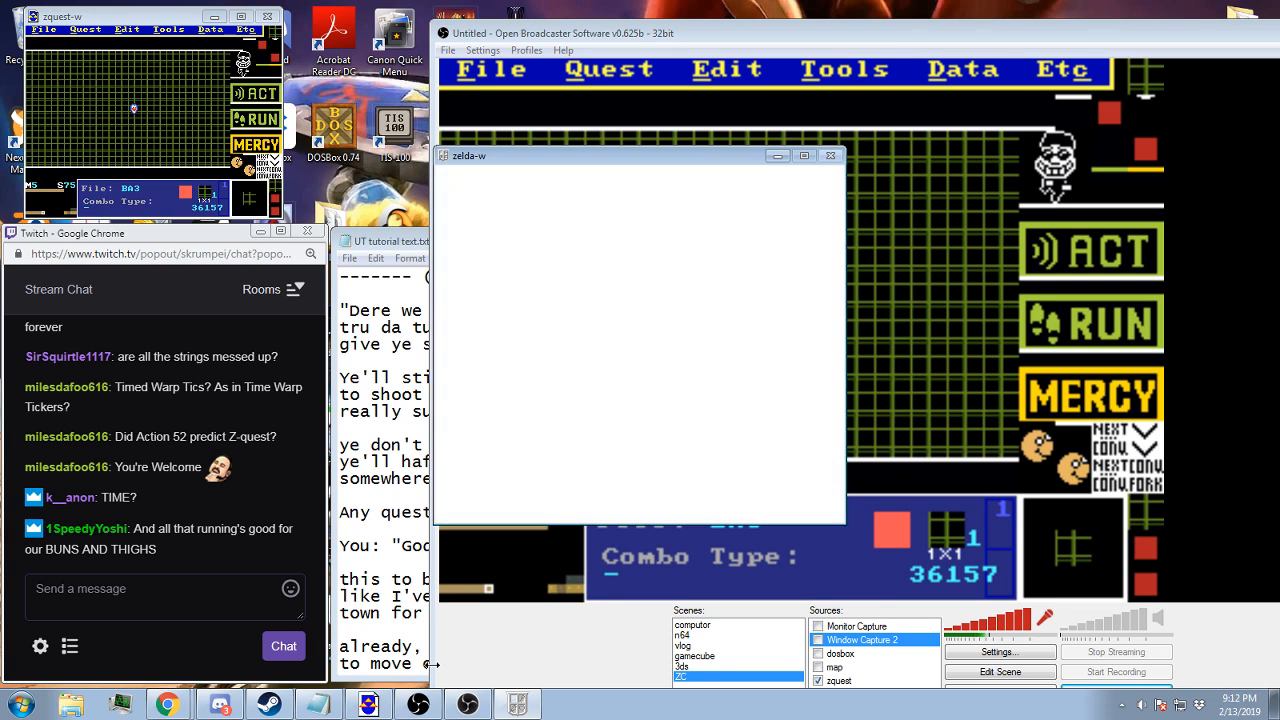
# Walk around the village square after the battle and switch the B item to the arrows
pyautogui.press('Left')
pyautogui.press('Right')
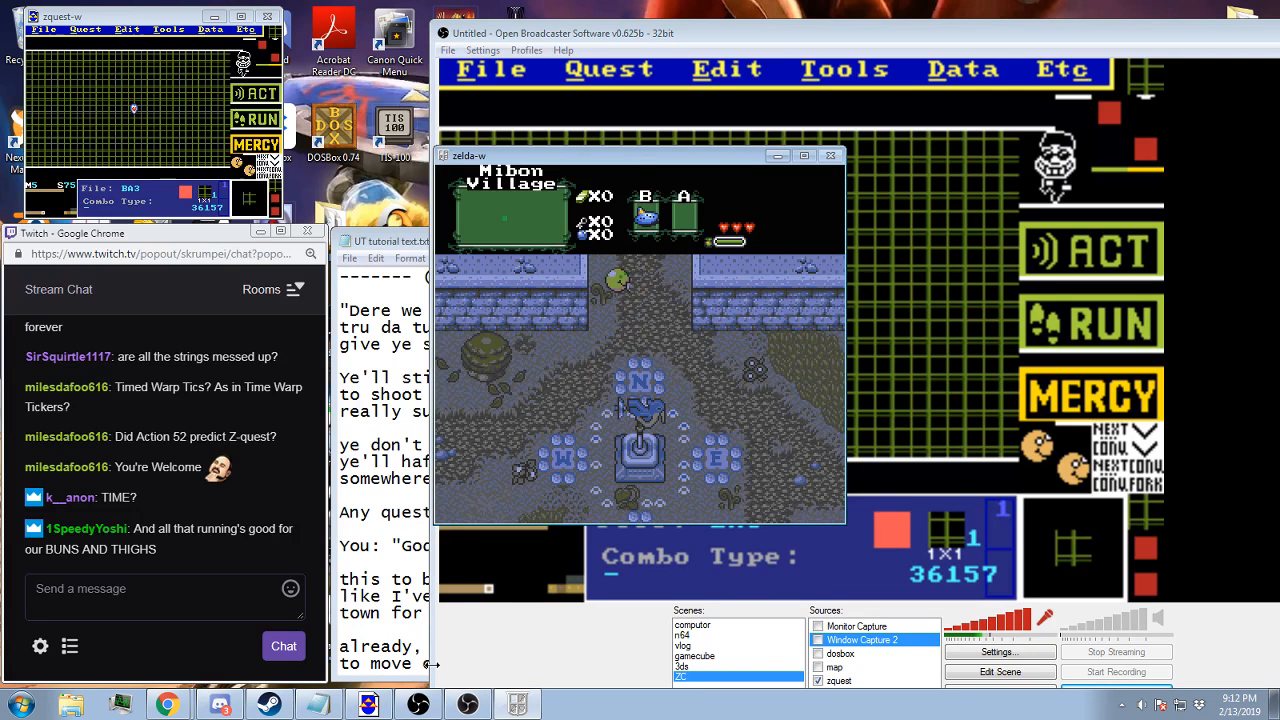
pyautogui.press('Down')
pyautogui.press('Left')
pyautogui.press('Down')
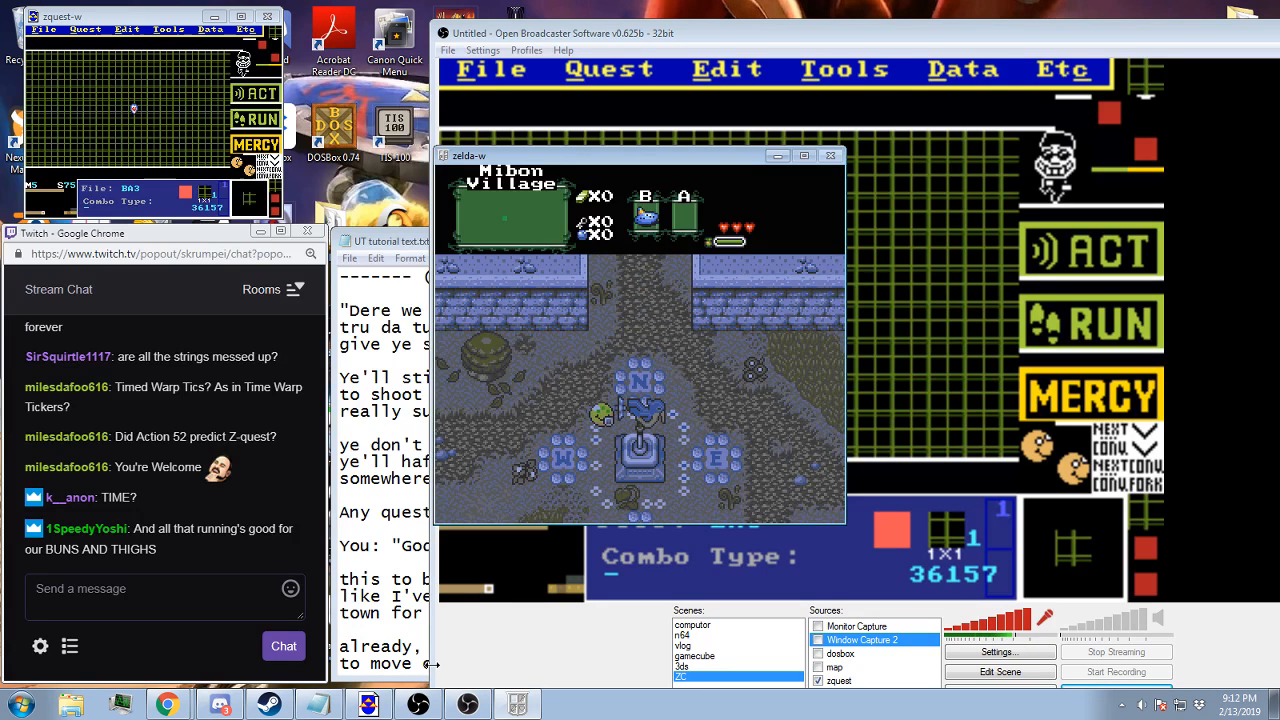
pyautogui.press('x')
pyautogui.press('Right')
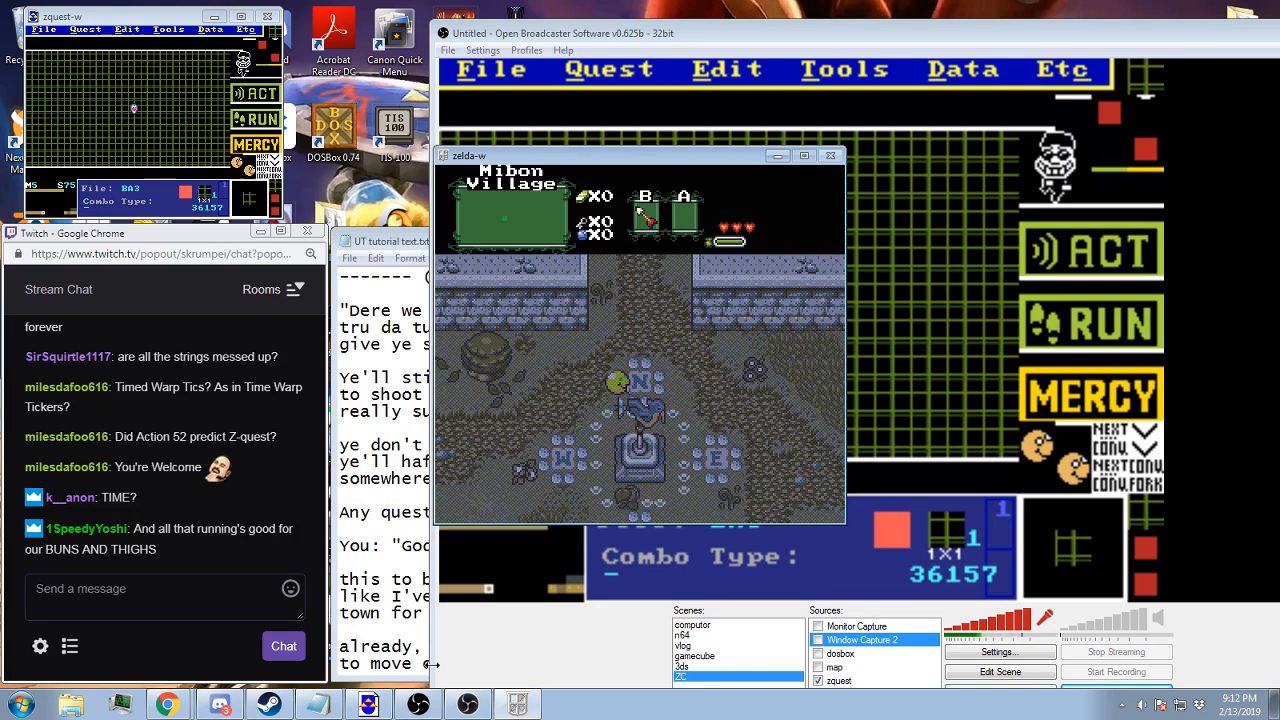
pyautogui.press('Left')
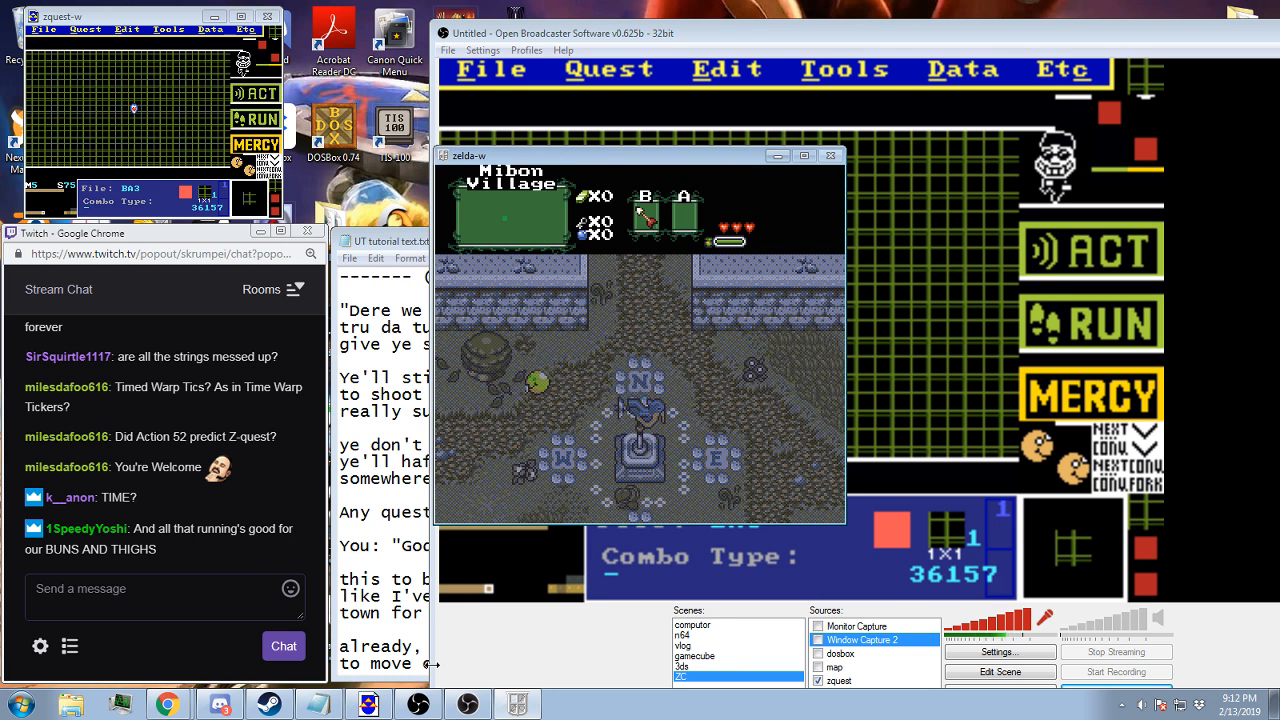
pyautogui.press('Right')
pyautogui.press('Up')
pyautogui.press('Right')
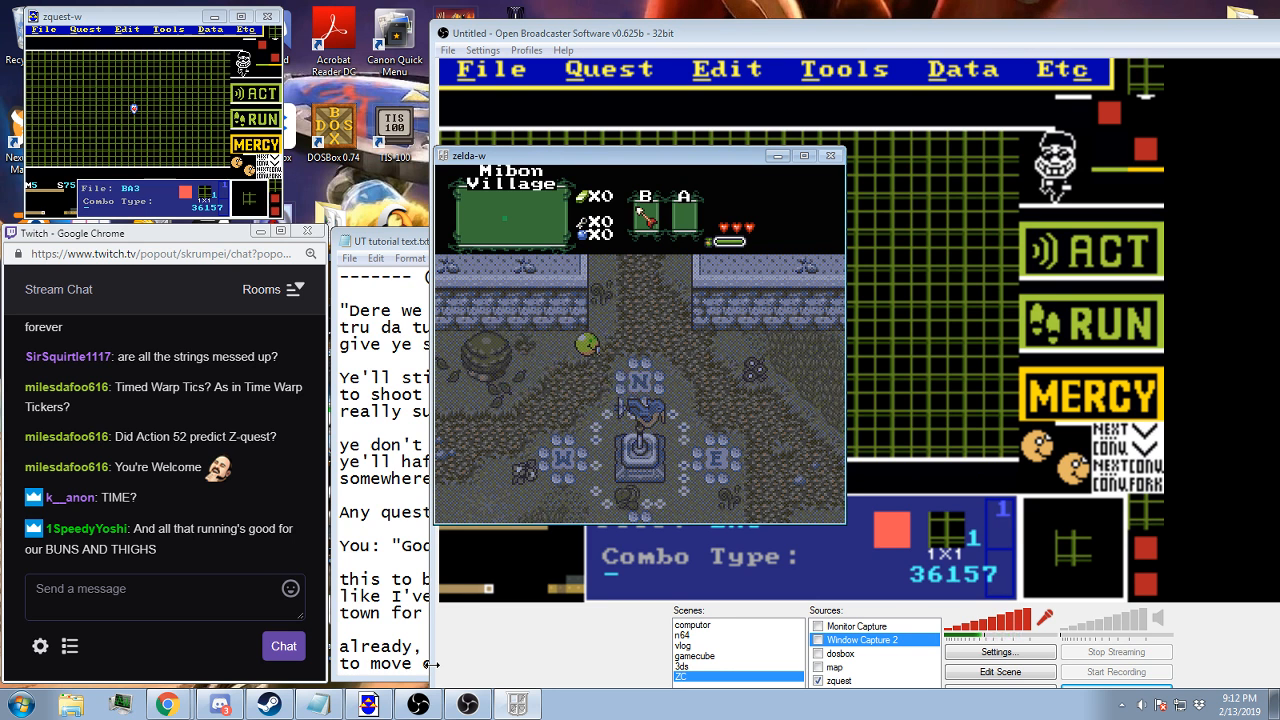
# Reset the game, reload the Town B save file and walk back to the guard at the north road
pyautogui.press('F9')
pyautogui.press('Return')
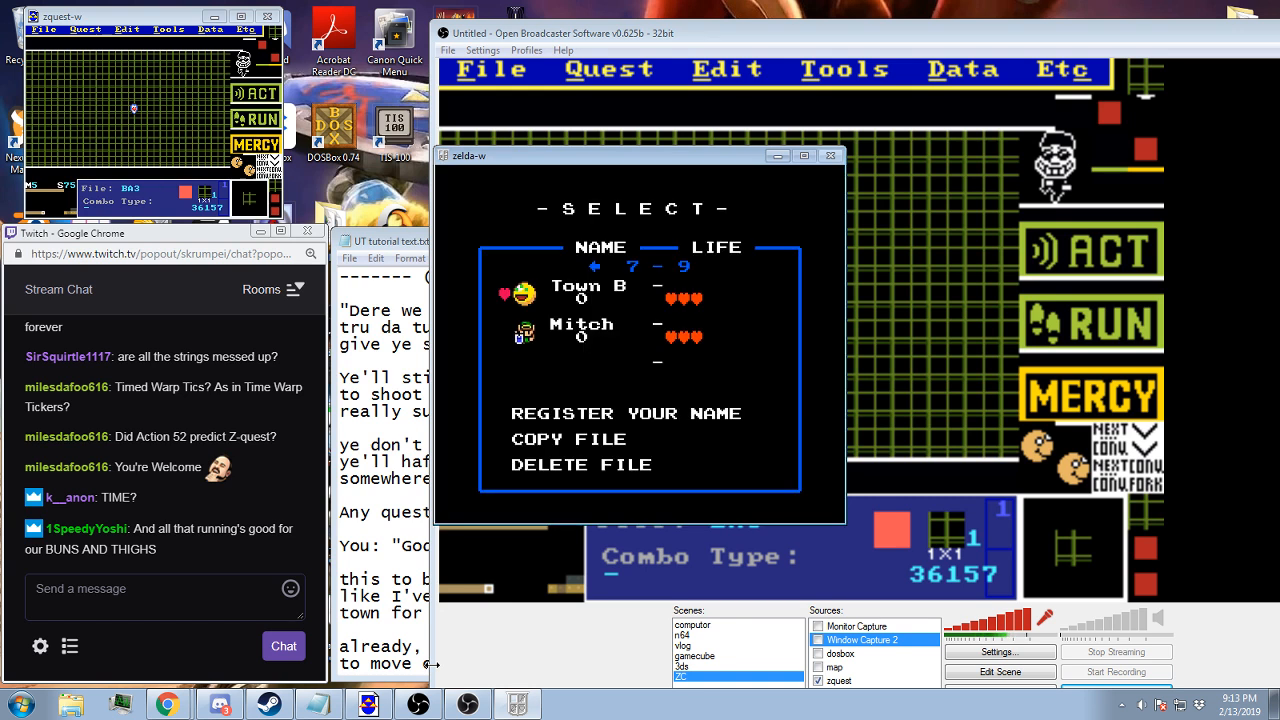
pyautogui.press('Return')
pyautogui.press('Right')
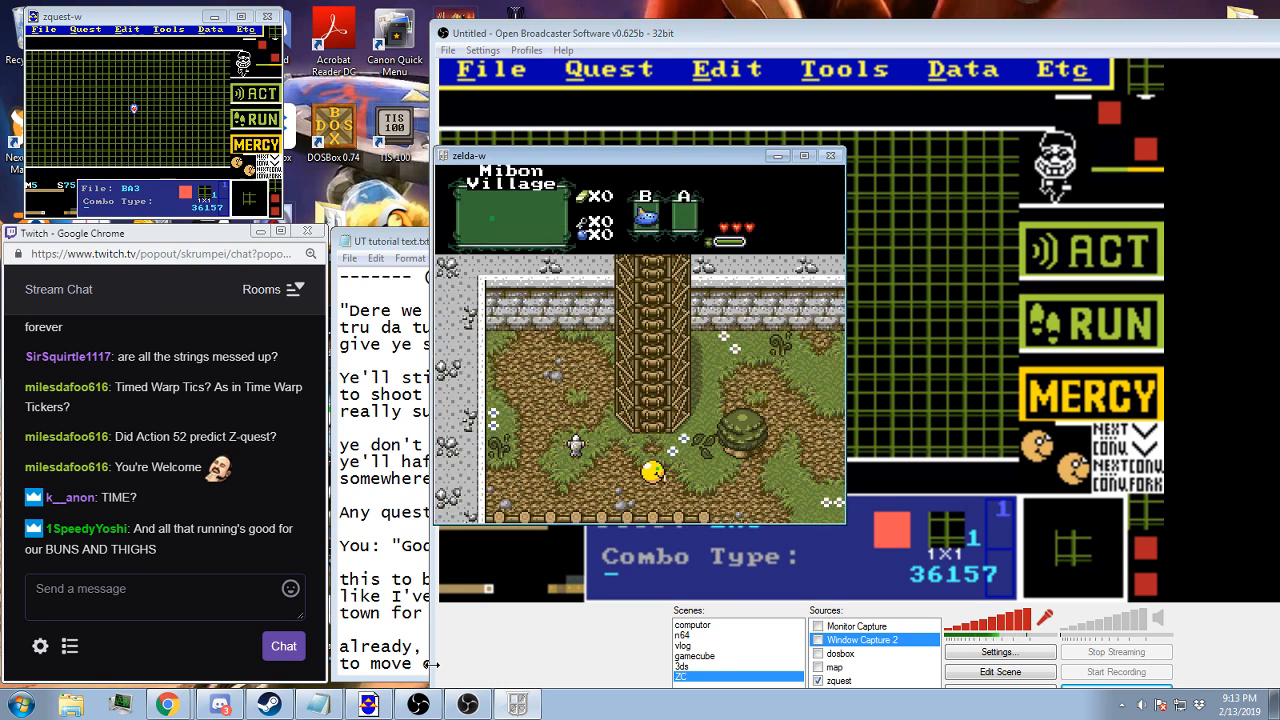
pyautogui.press('Right')
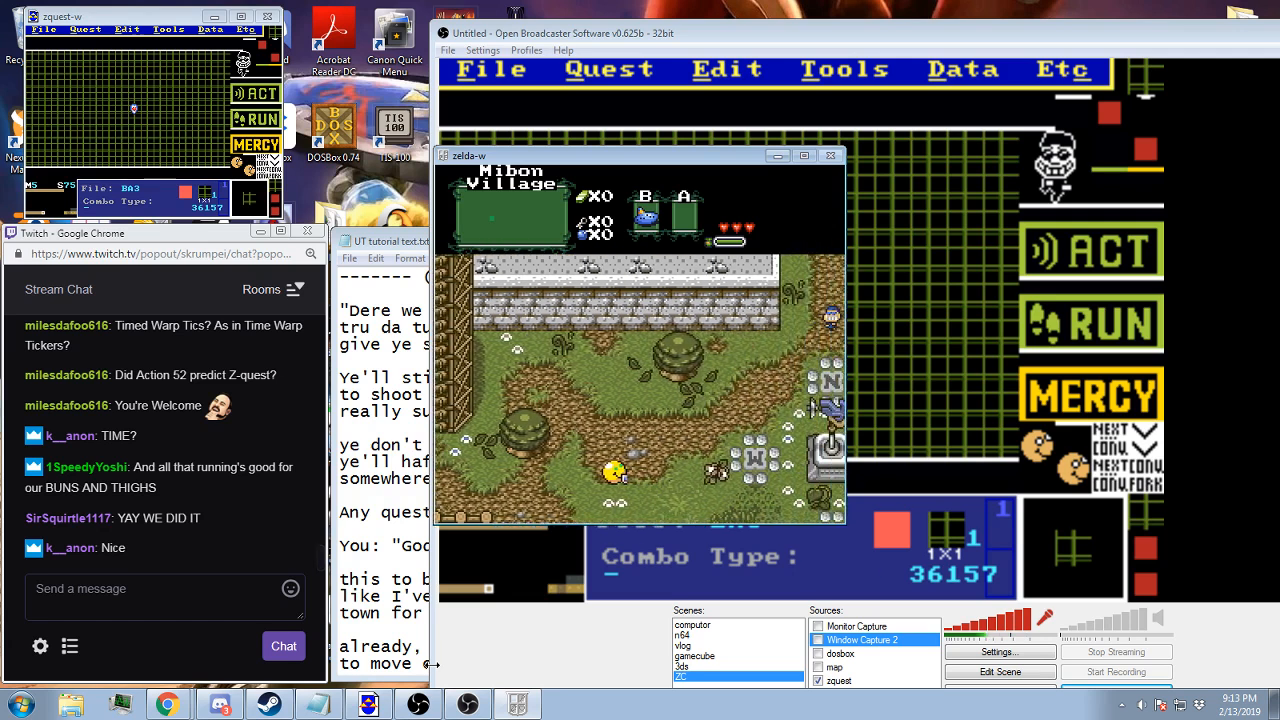
pyautogui.press('Up')
pyautogui.press('Right')
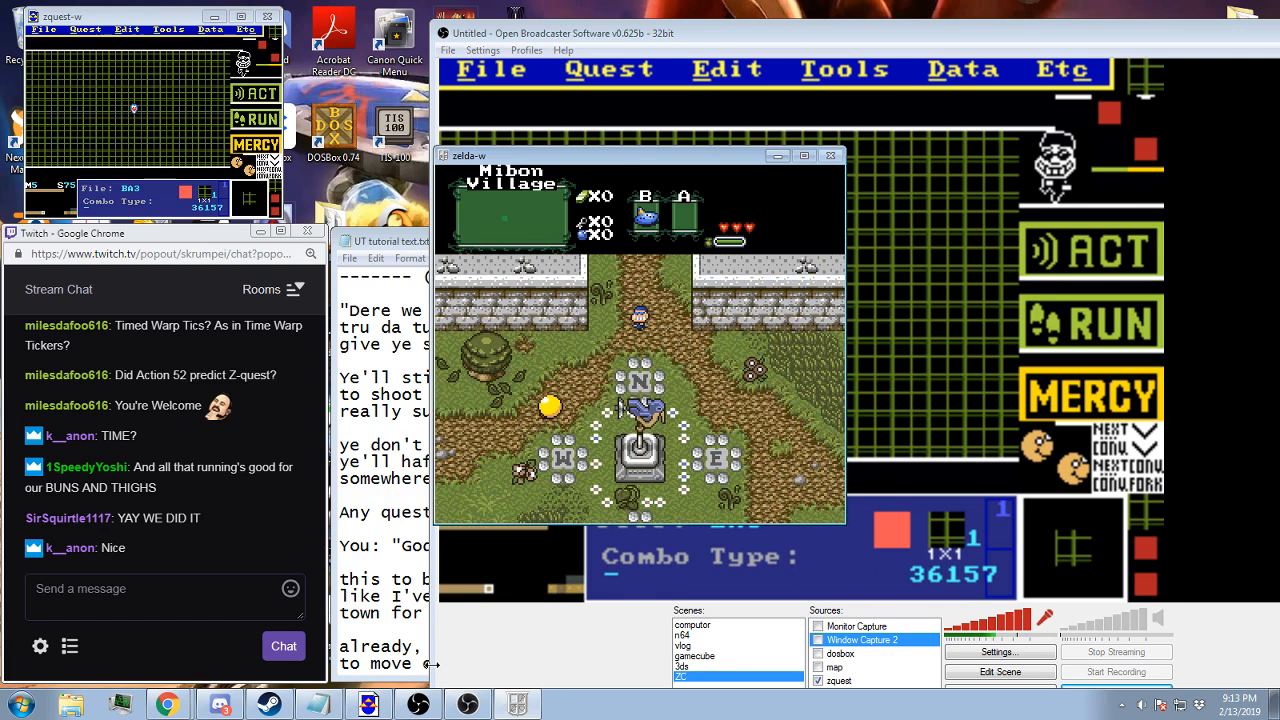
pyautogui.press('Up')
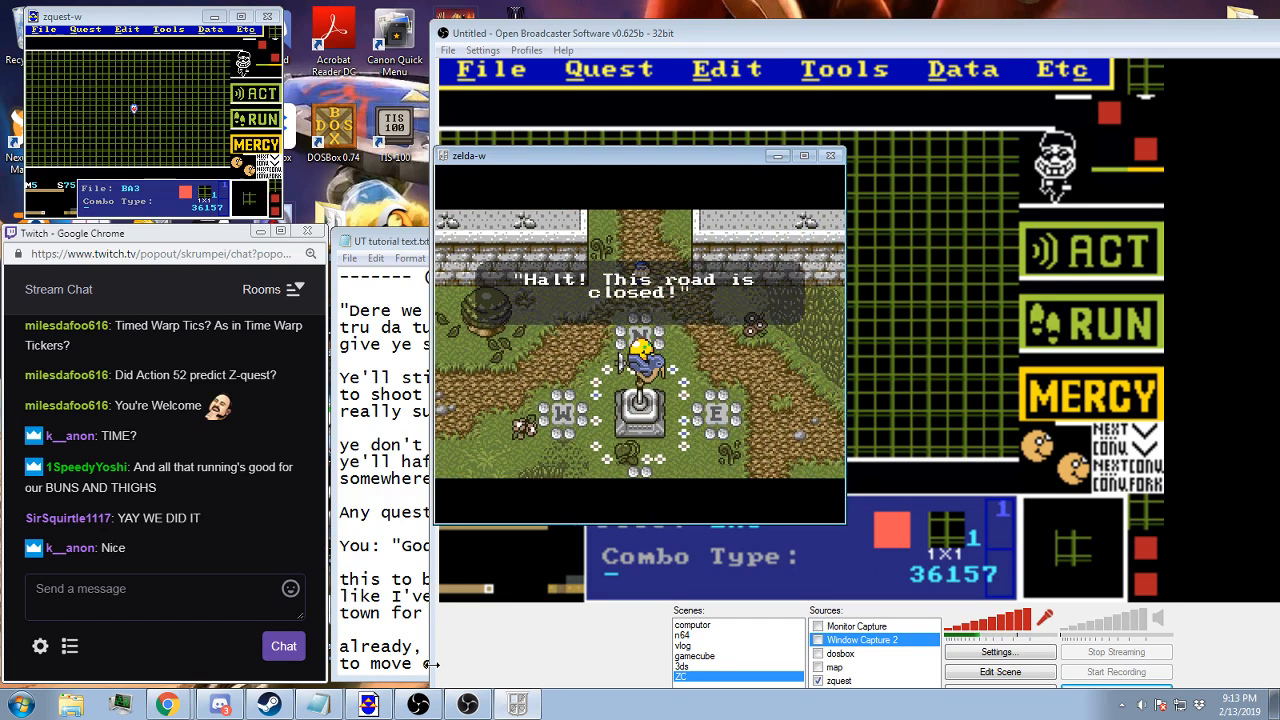
# Accept the guard's challenge again and advance to the battle's ACT or RUN choice
pyautogui.press('z')
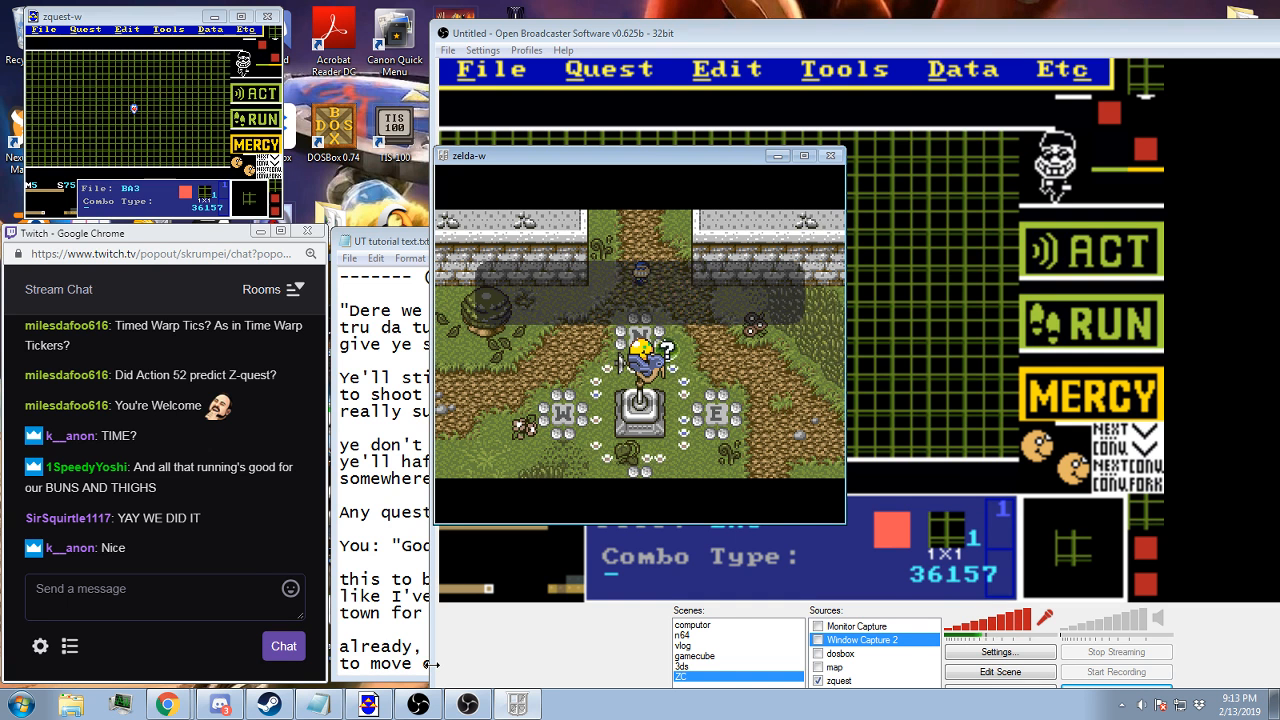
pyautogui.press('z')
pyautogui.press('z')
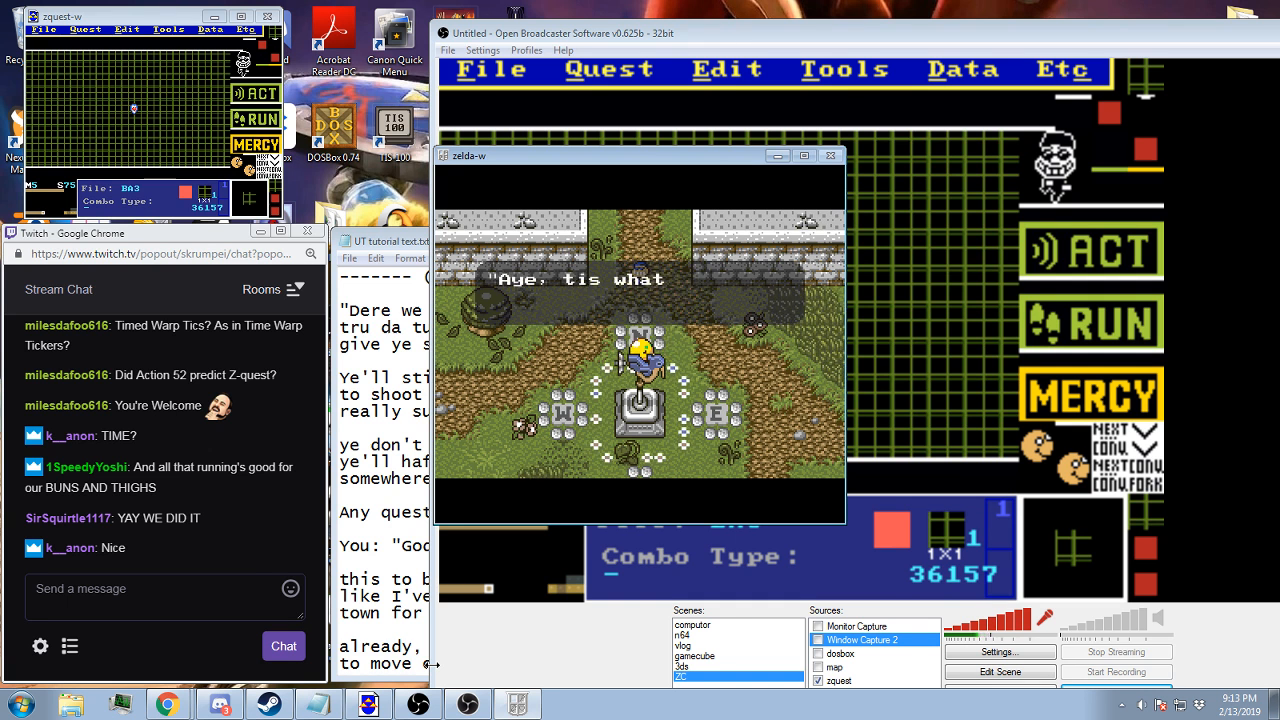
pyautogui.press('z')
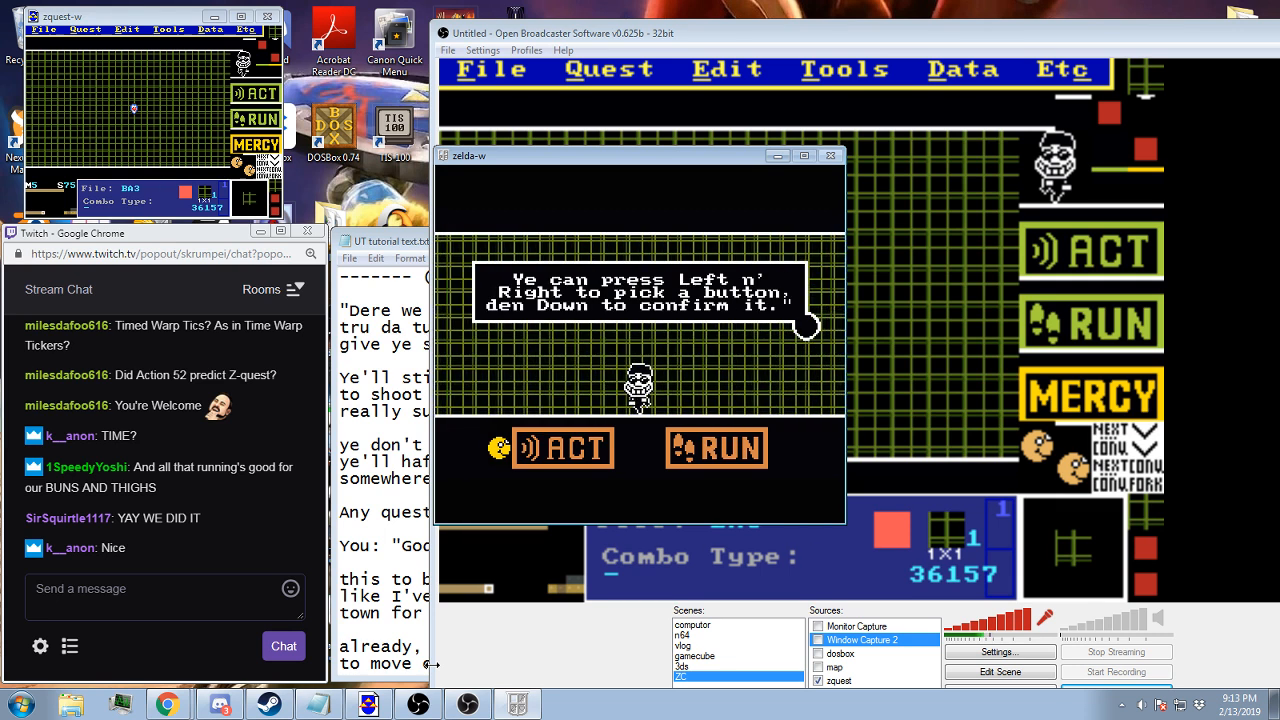
# Test the RUN reply in the tutorial battle, choose ACT and pick the "Make fun of accent" option
pyautogui.press('Right')
pyautogui.press('Left')
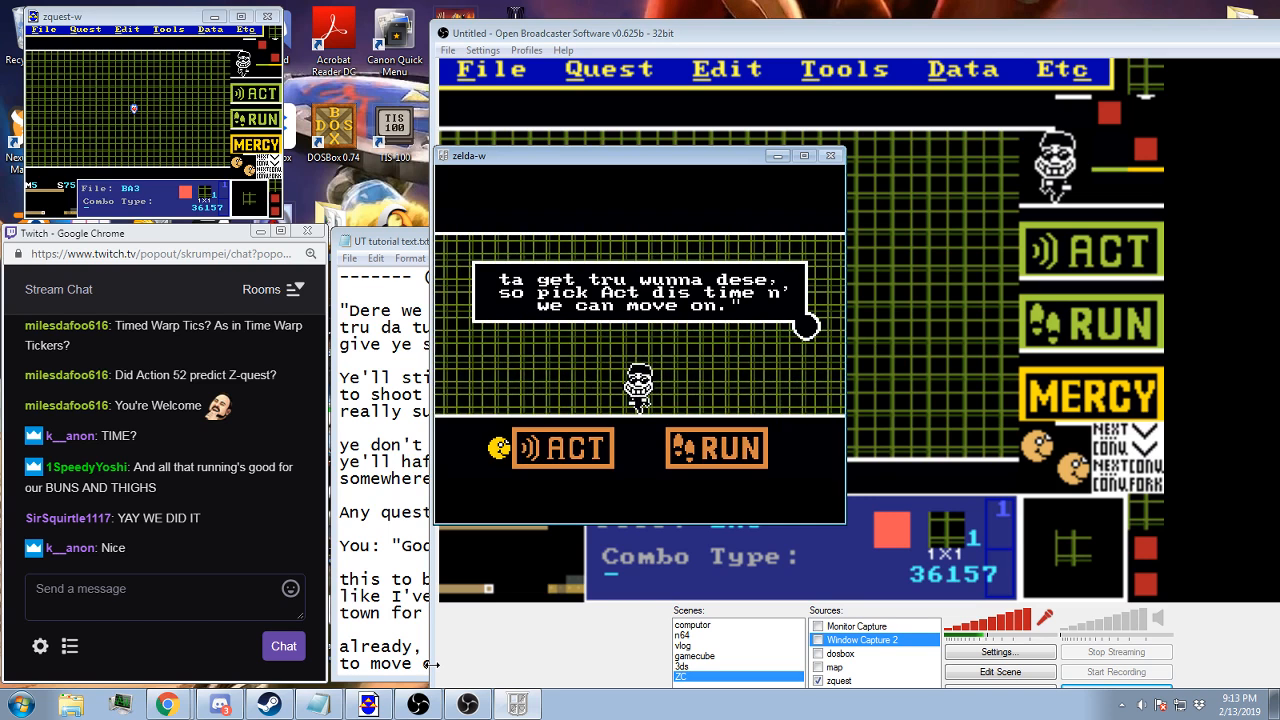
pyautogui.press('z')
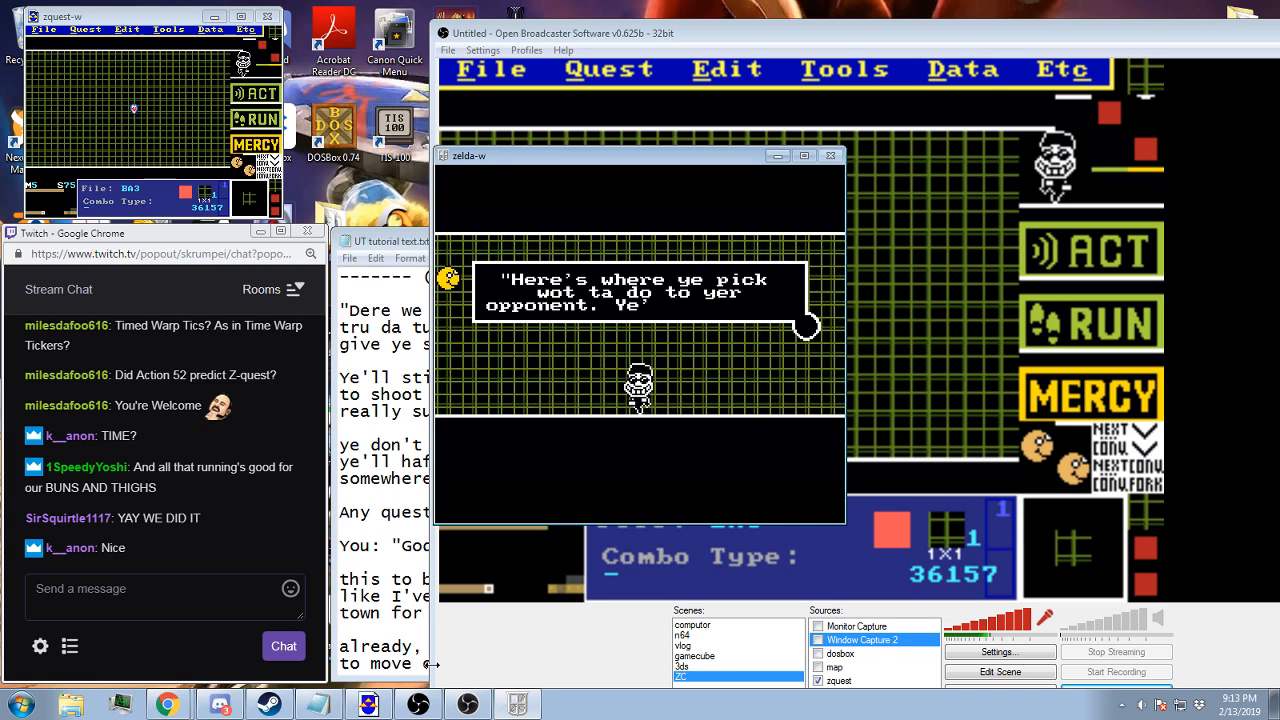
pyautogui.press('z')
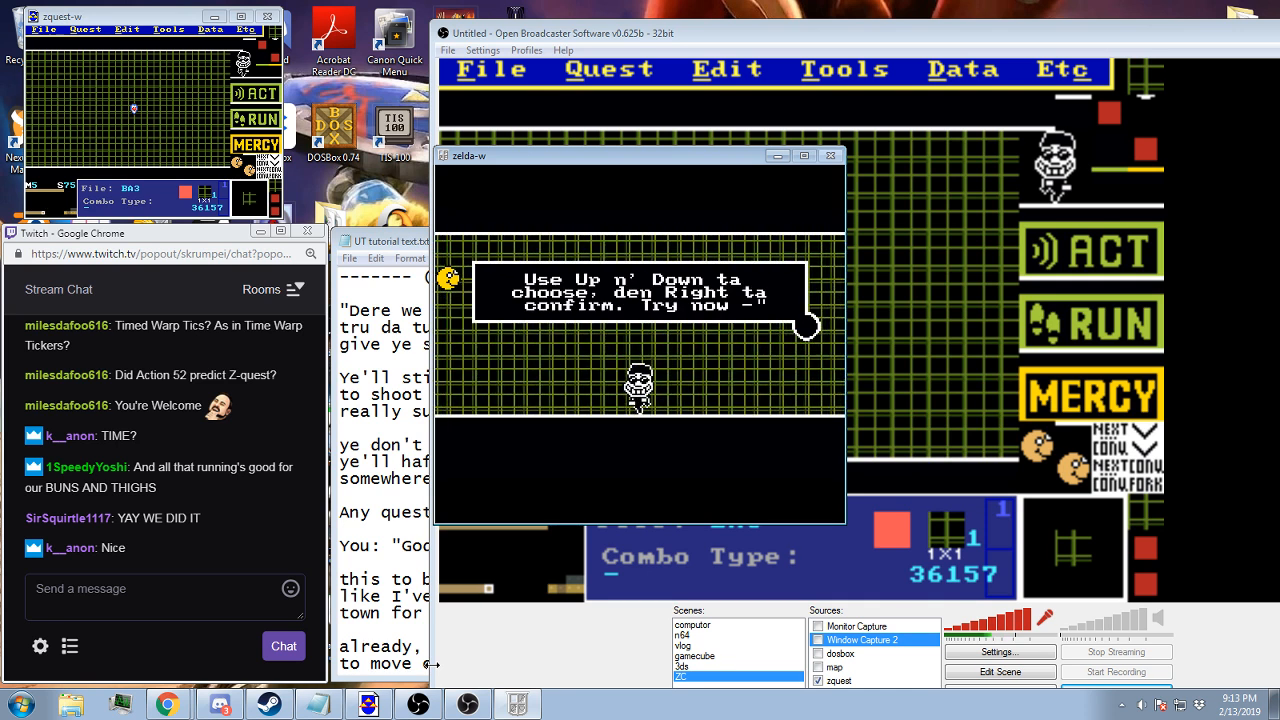
pyautogui.press('z')
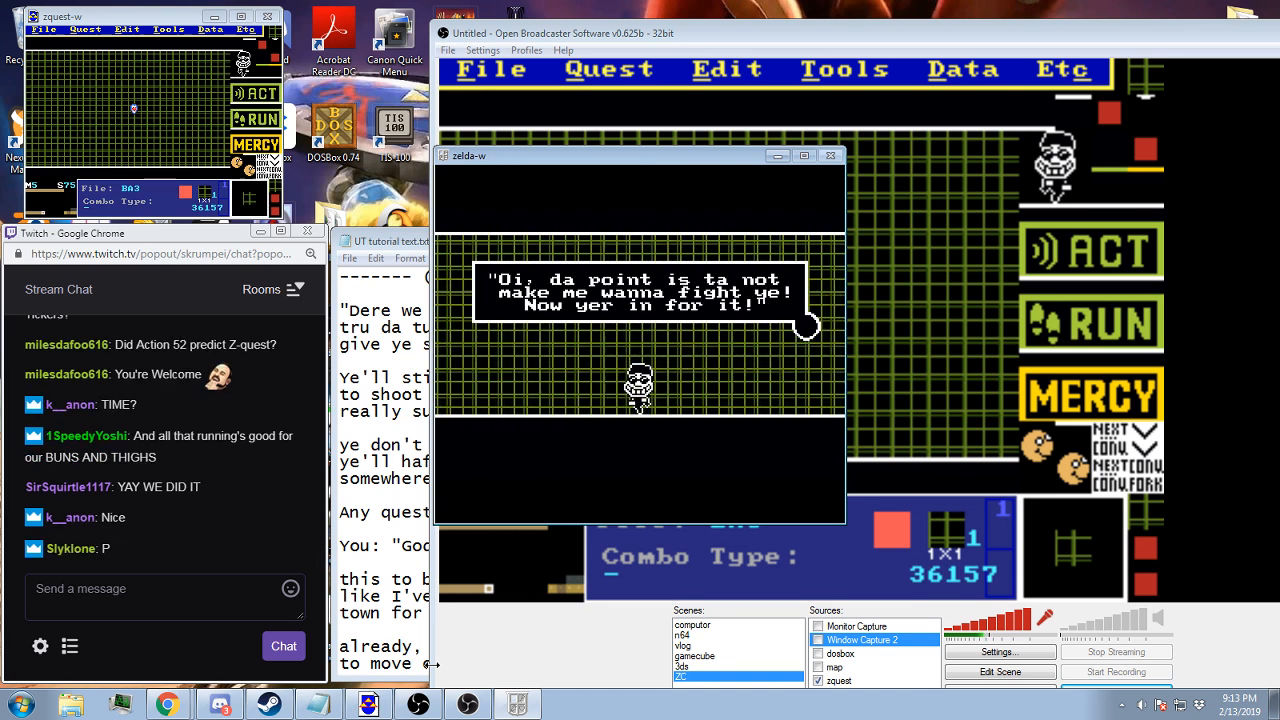
# Dismiss the guard's angry reply and dodge the fireballs inside the battle box
pyautogui.press('z')
pyautogui.press('Right')
pyautogui.press('Left')
pyautogui.press('Right')
pyautogui.press('Up')
pyautogui.press('Left')
pyautogui.press('Down')
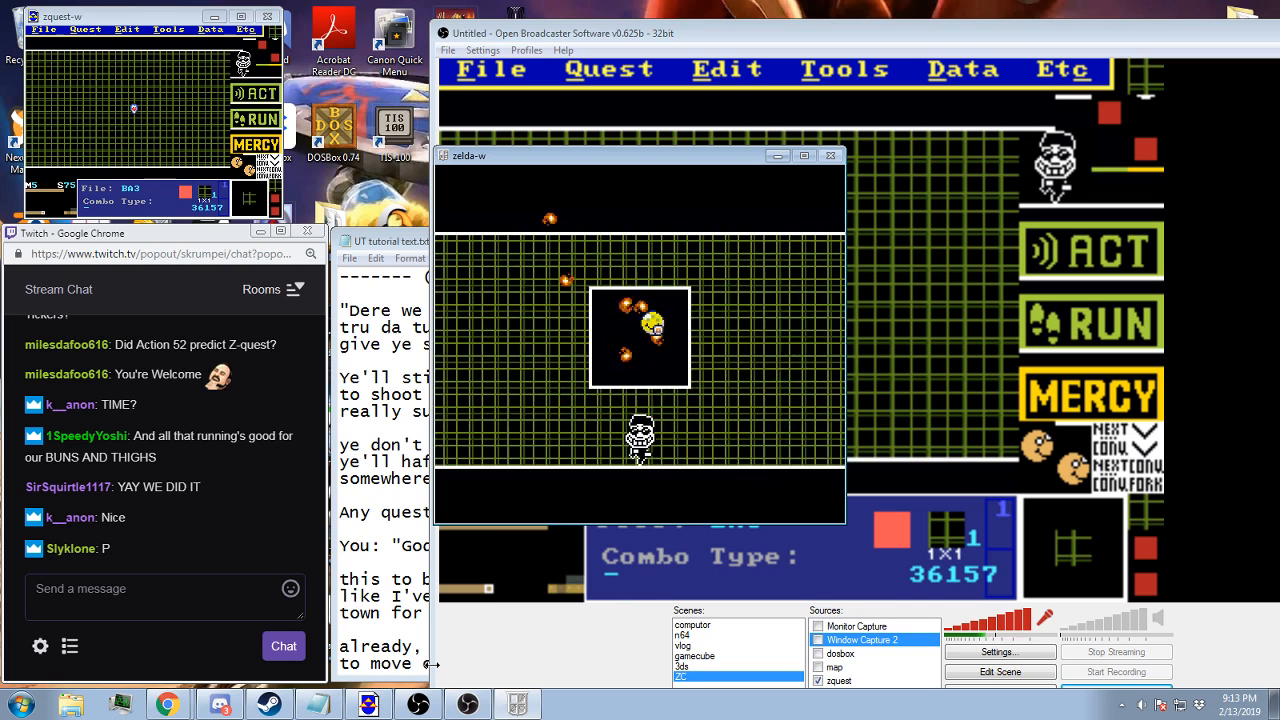
pyautogui.press('Left')
pyautogui.press('Up')
pyautogui.press('Right')
pyautogui.press('Down')
pyautogui.press('Left')
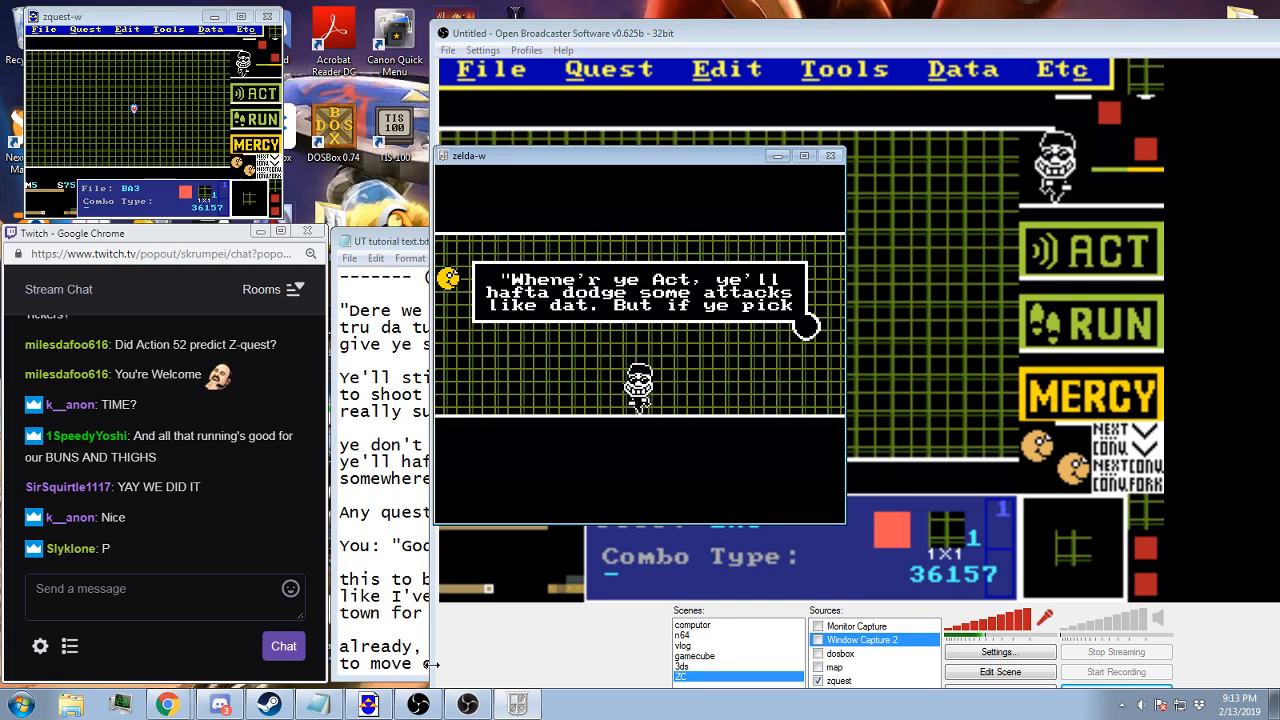
pyautogui.press('Escape')
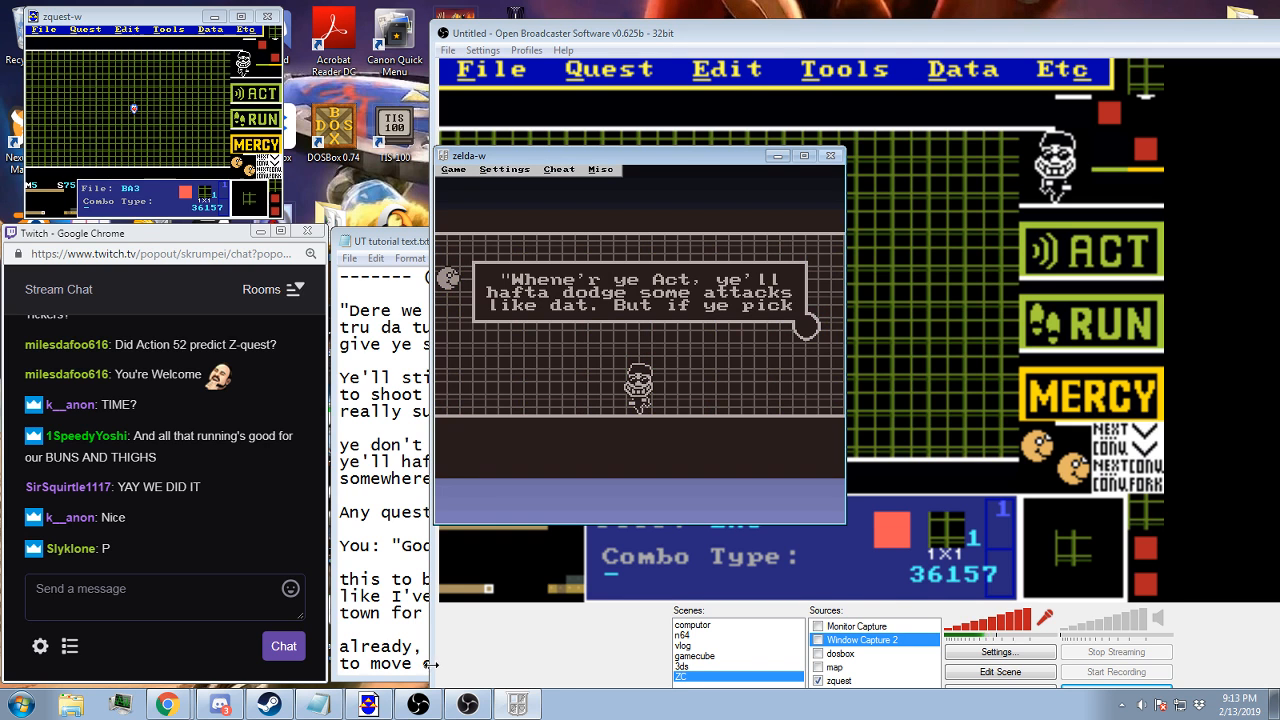
pyautogui.click(505, 170)
pyautogui.click(501, 279)
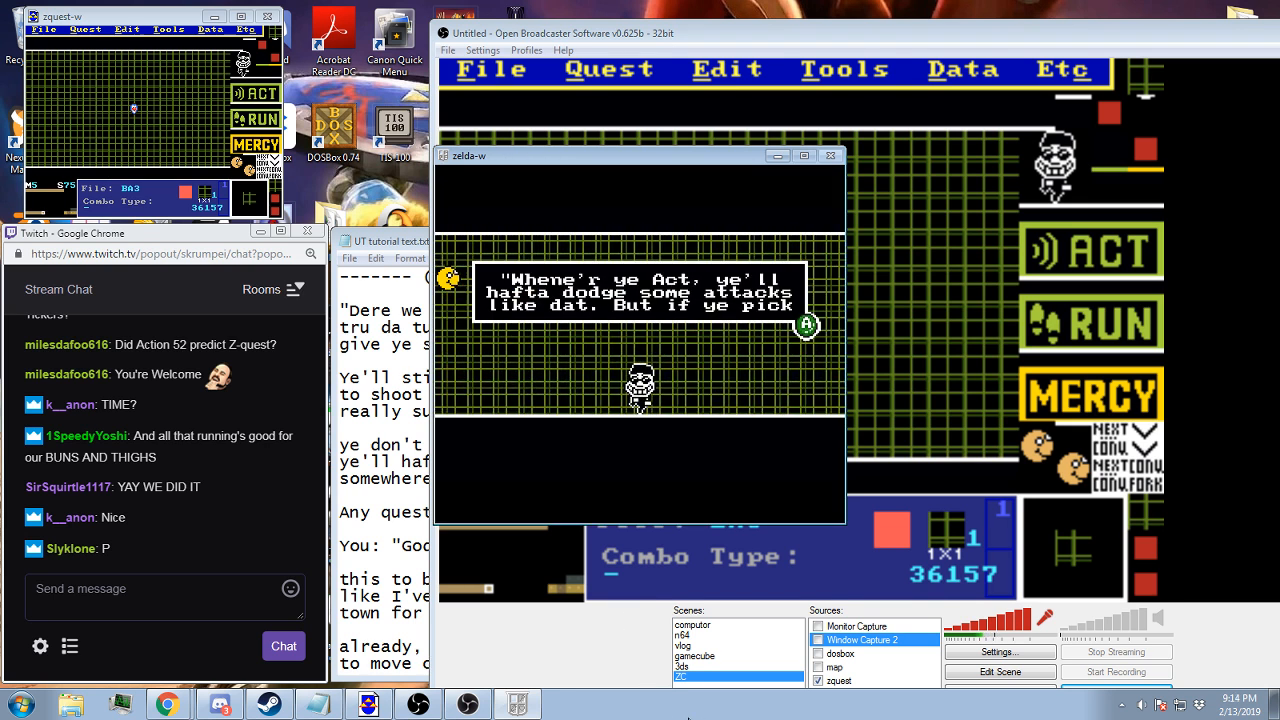
# Advance to the ACT options, pick "Do a little jig" and dodge the following fireball attack
pyautogui.press('z')
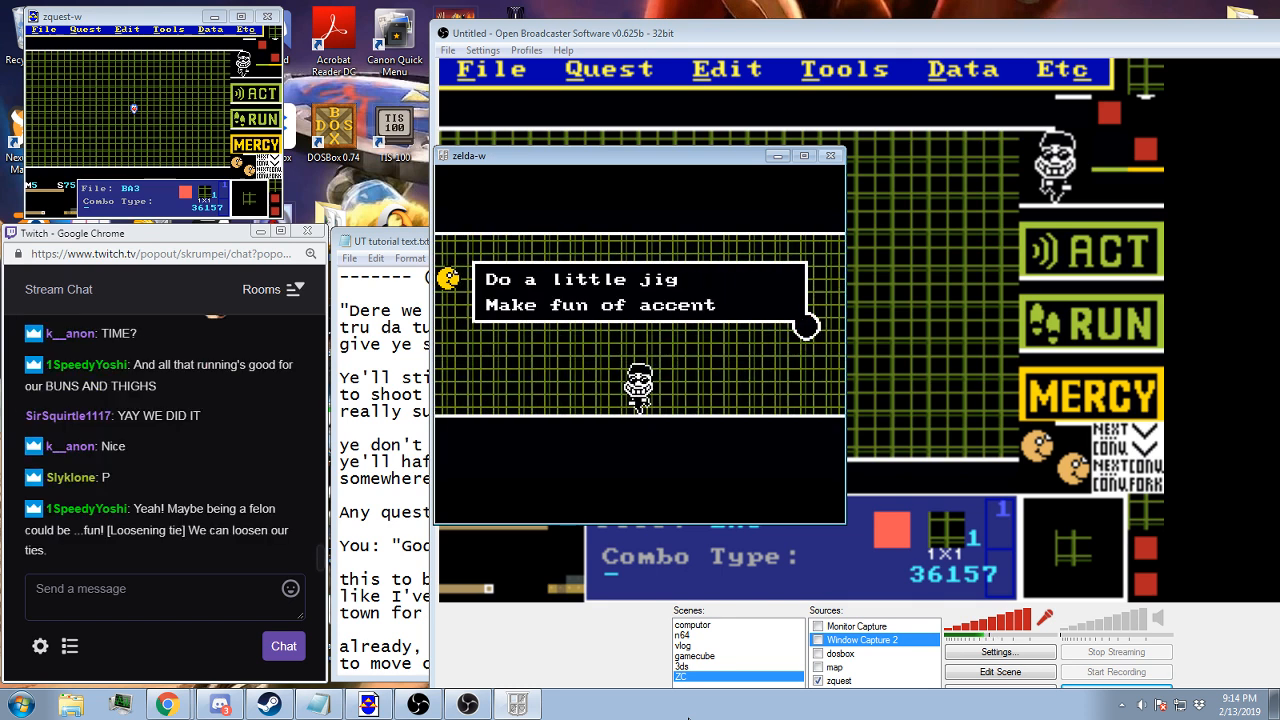
pyautogui.press('z')
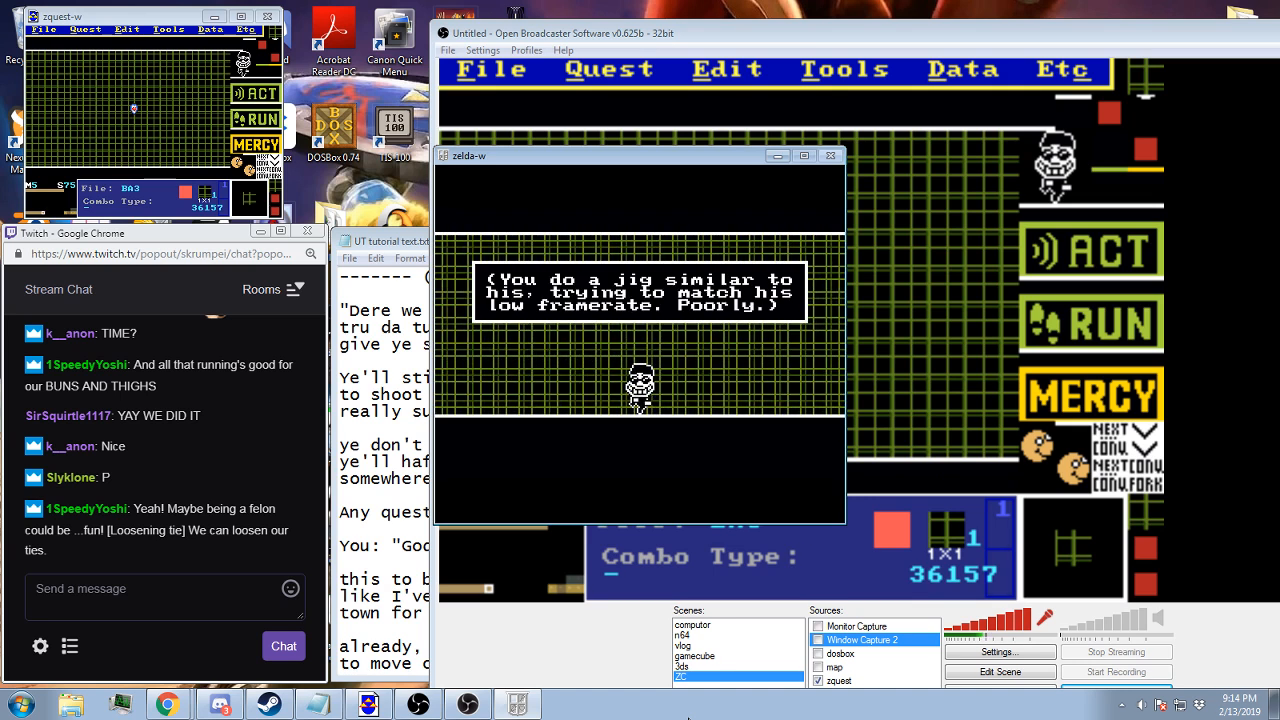
pyautogui.press('z')
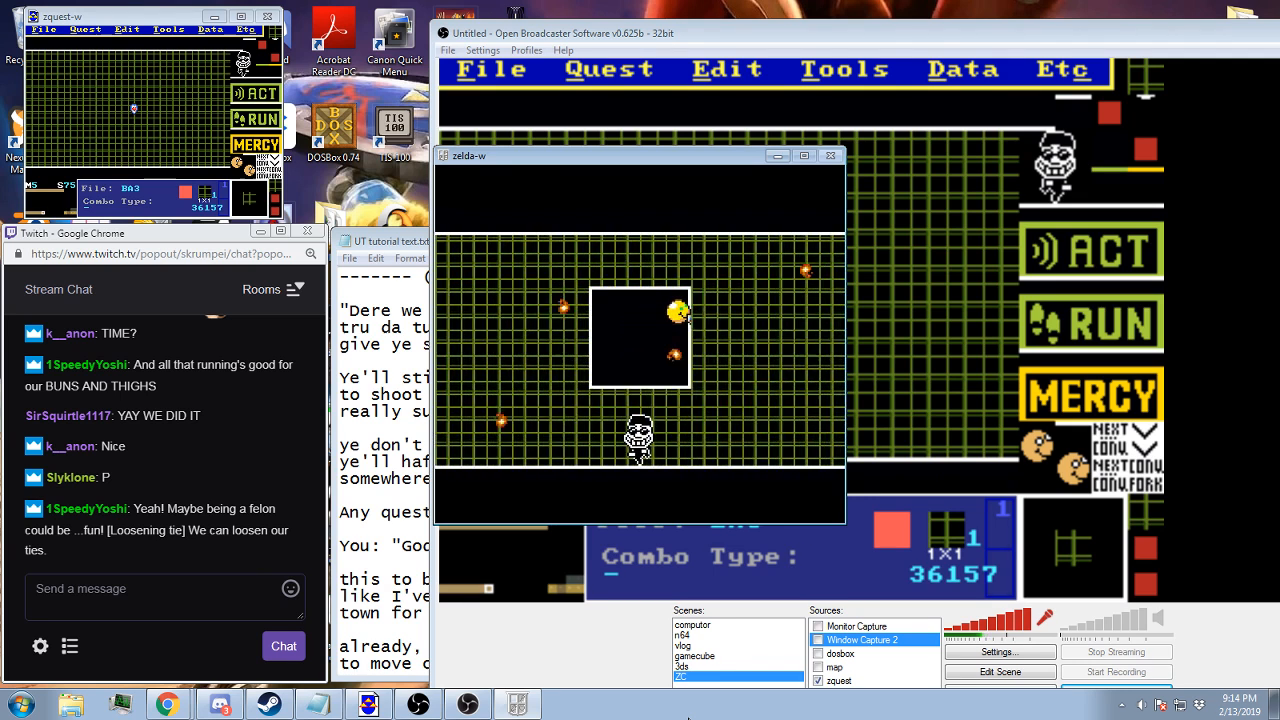
pyautogui.press('Up')
pyautogui.press('Left')
pyautogui.press('Right')
pyautogui.press('Down')
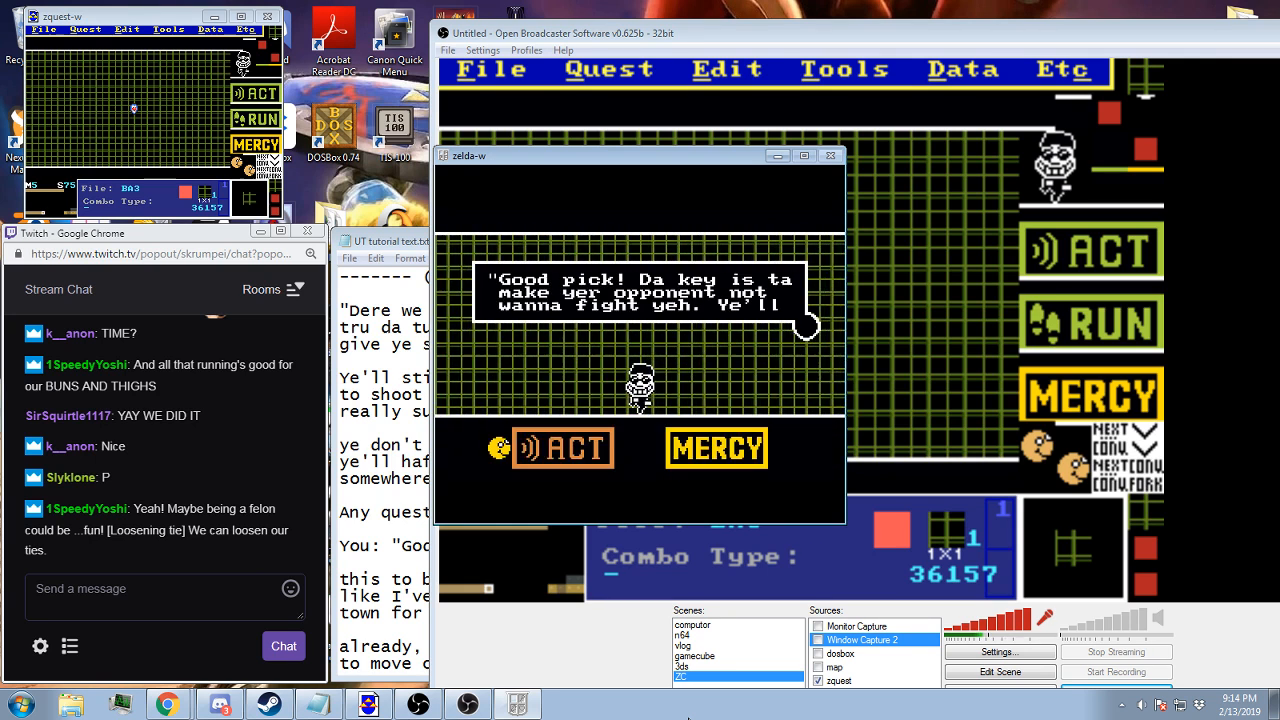
# Read through the guard's "Good pick" explanation and choose MERCY to end the tutorial battle
pyautogui.press('z')
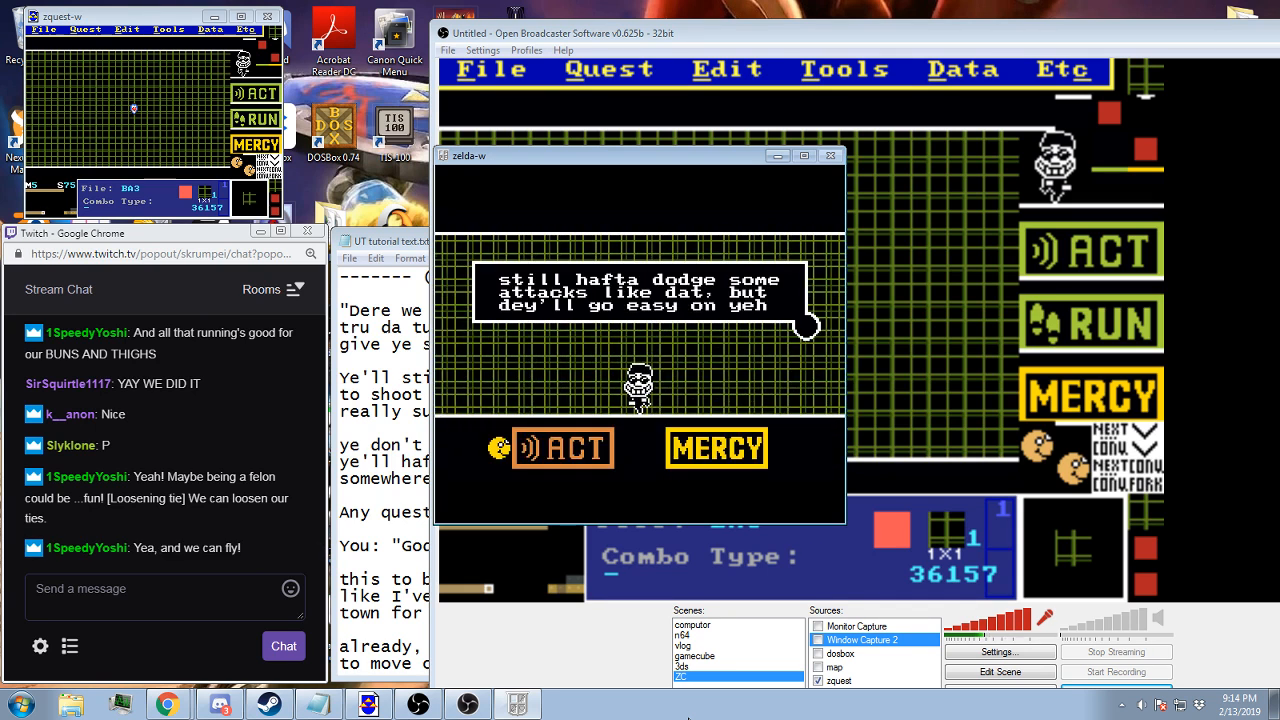
pyautogui.press('z')
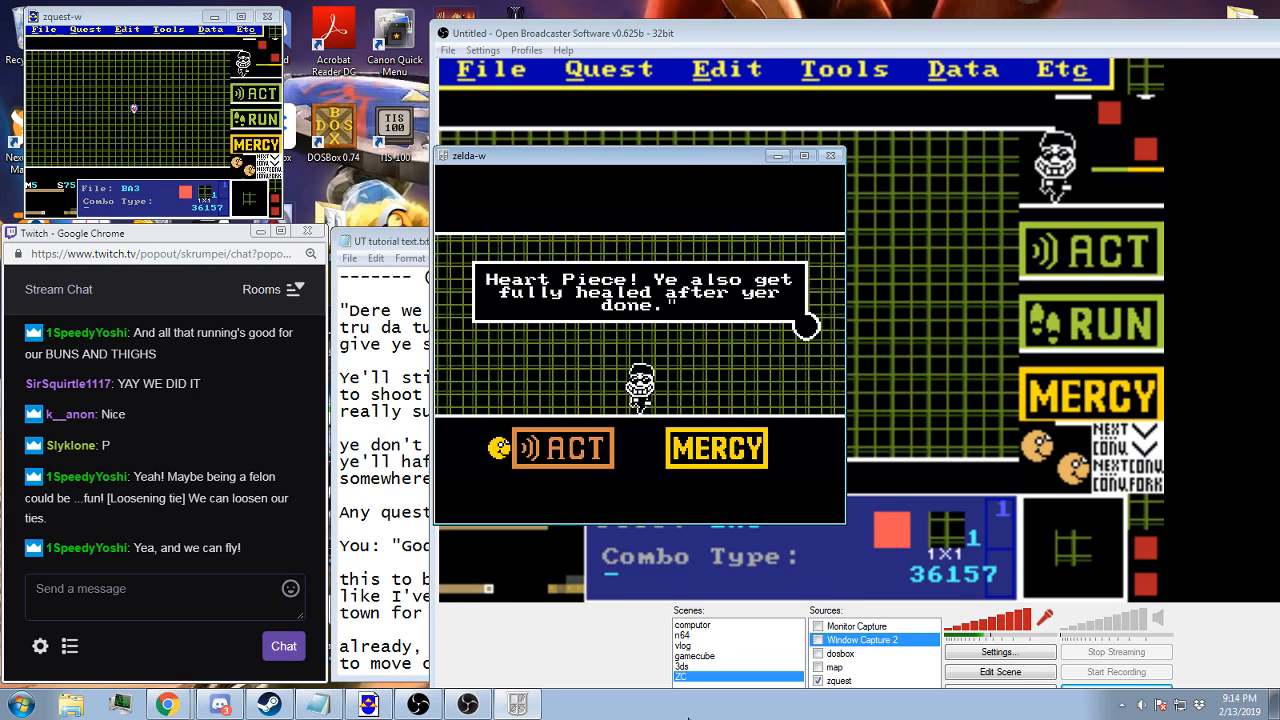
pyautogui.press('Right')
pyautogui.press('z')
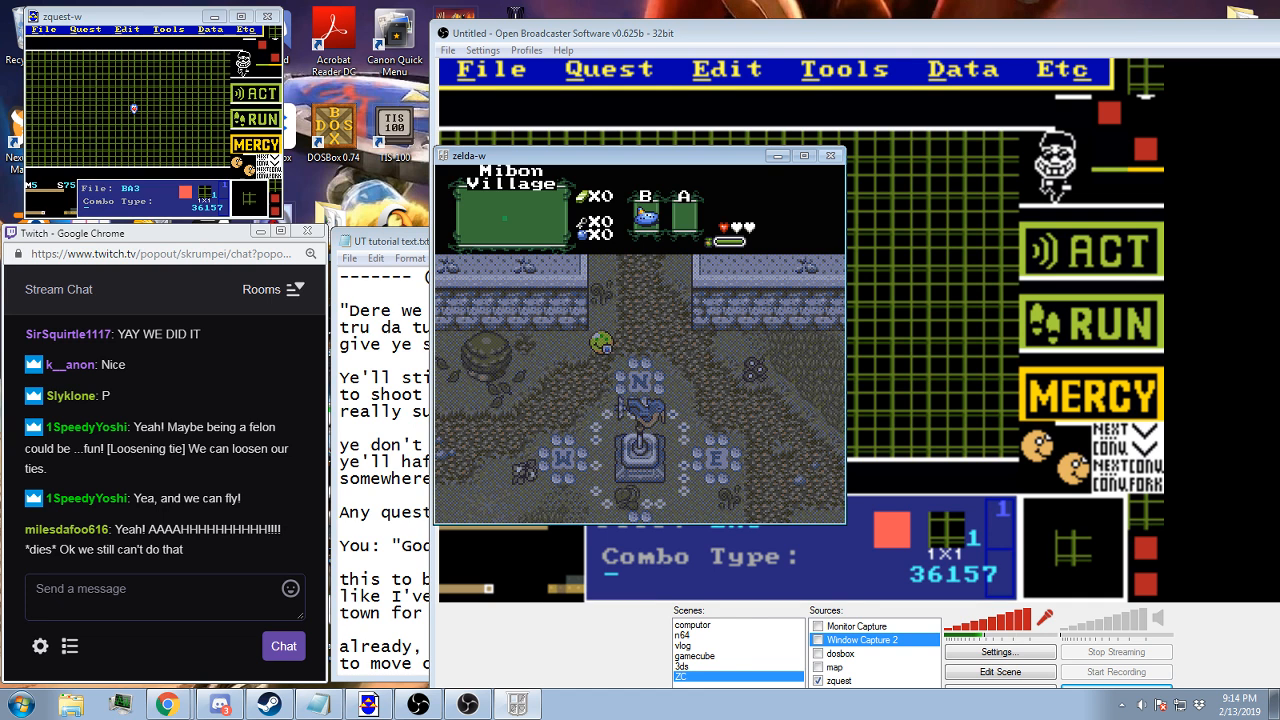
# Switch to the ZQuest editor and set the active combo flag to 7 on map 5's heart piece screen 75
pyautogui.click(775, 42)
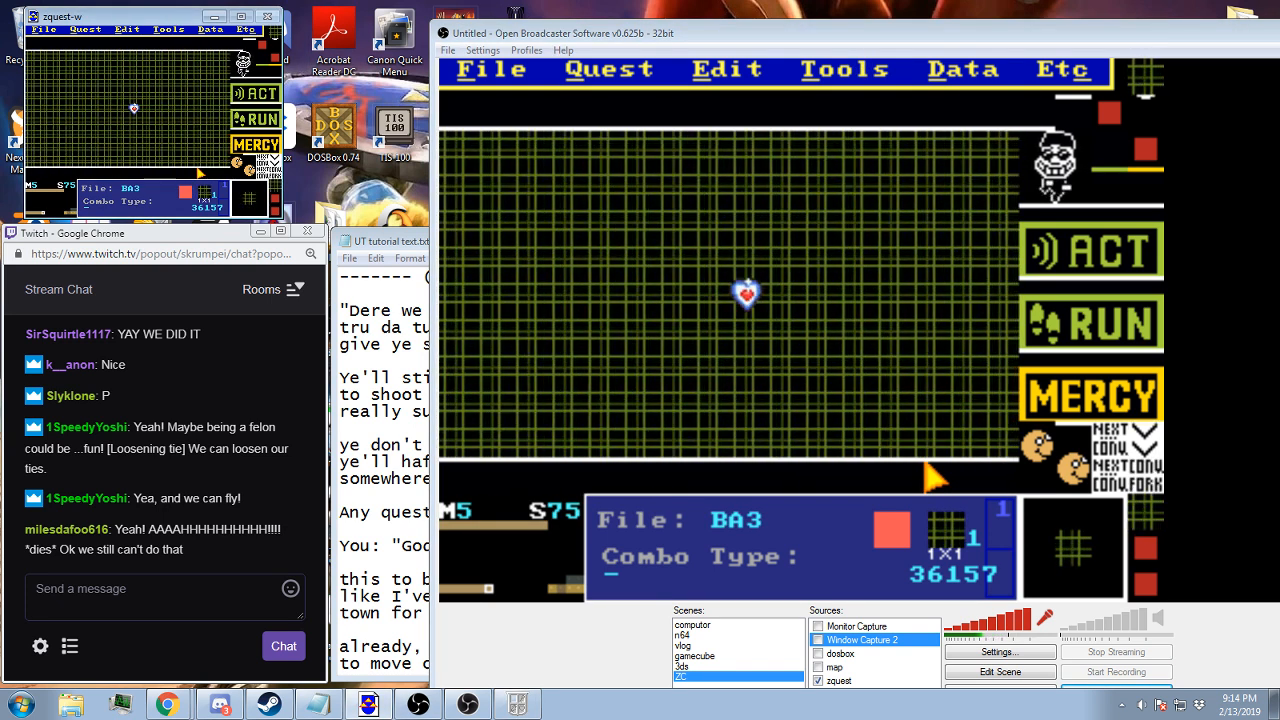
pyautogui.press('Tab')
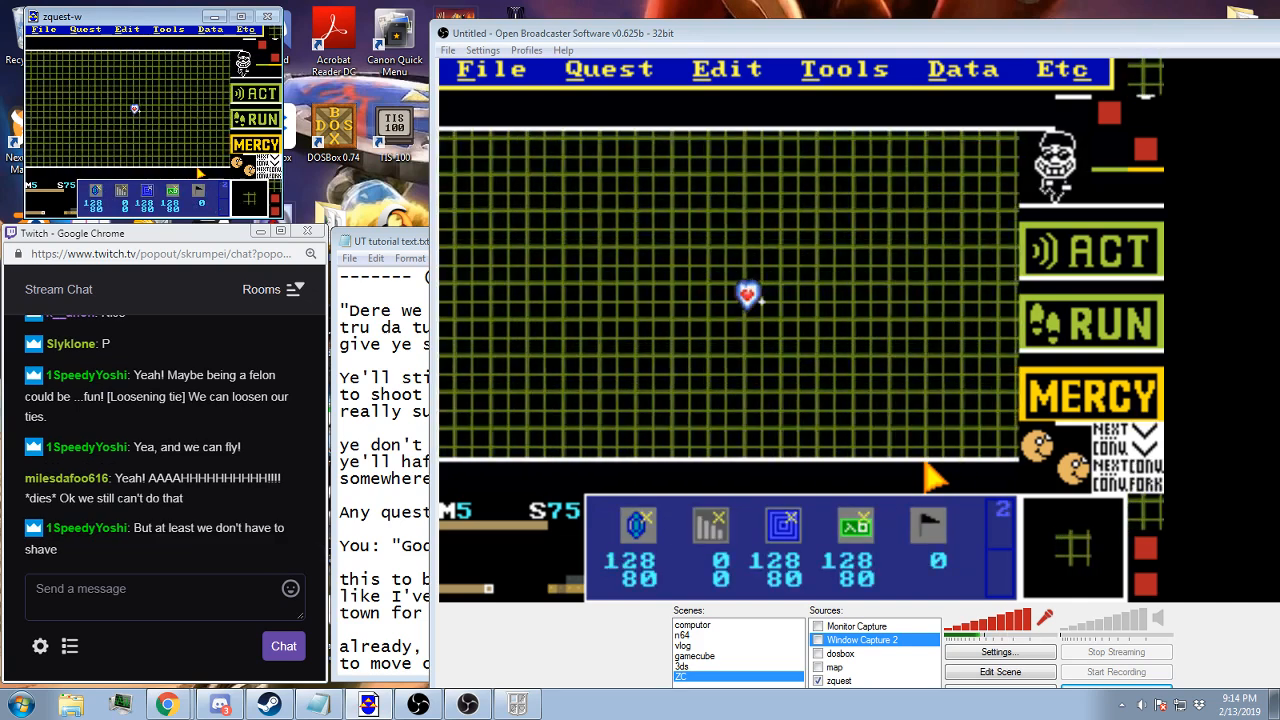
pyautogui.press('KP_Multiply')
pyautogui.press('KP_Multiply')
pyautogui.press('KP_Multiply')
pyautogui.press('KP_Multiply')
pyautogui.press('KP_Multiply')
pyautogui.press('KP_Multiply')
pyautogui.press('KP_Multiply')
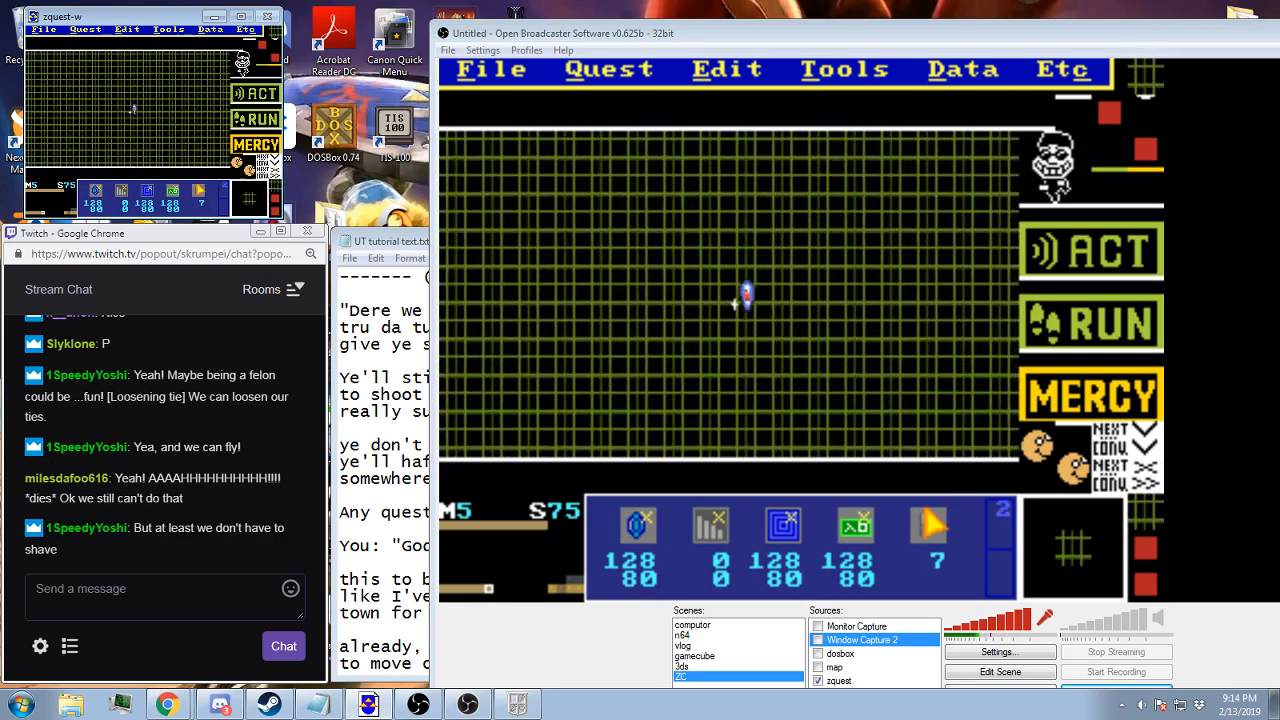
pyautogui.moveTo(196, 186); pyautogui.dragTo(128, 119)
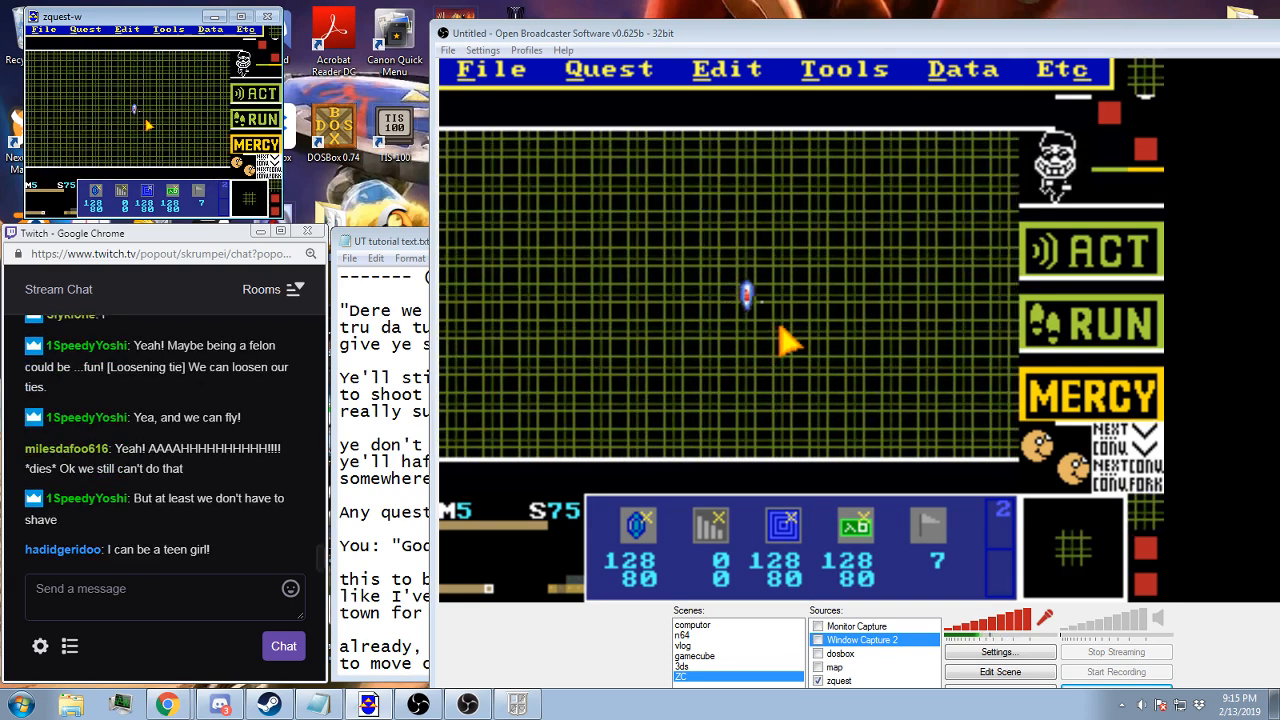
pyautogui.press('Return')
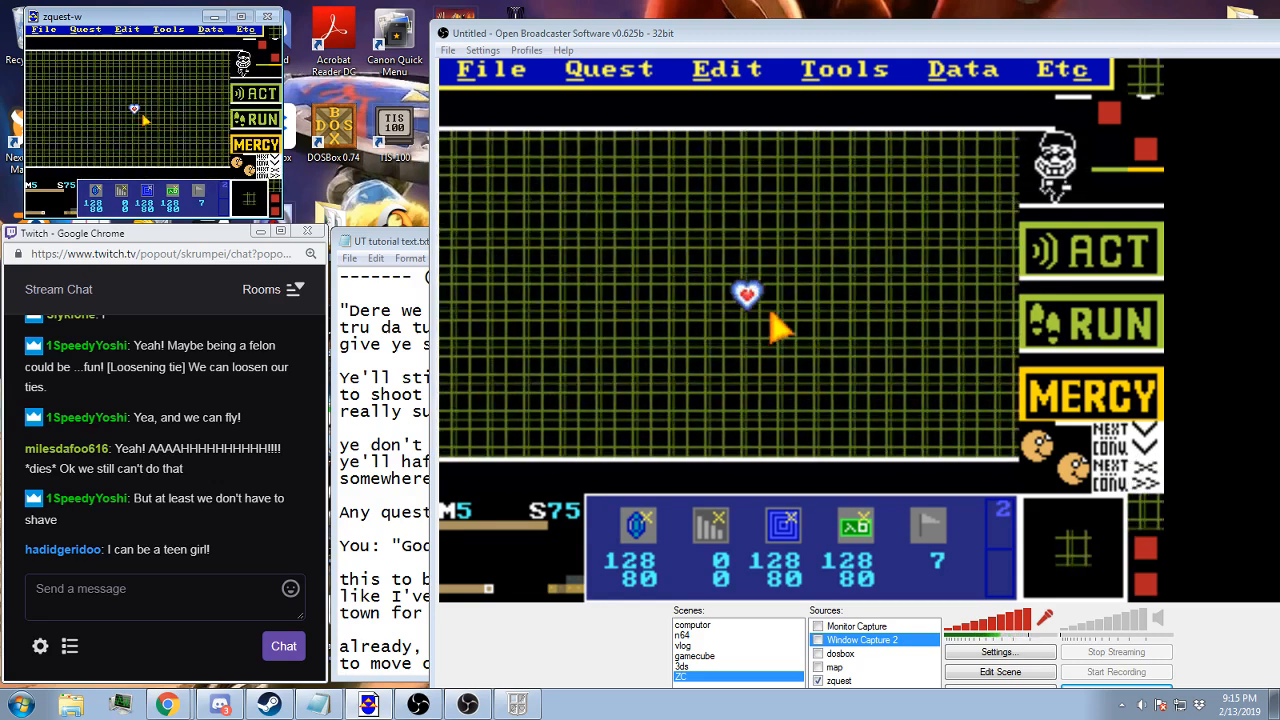
# Look through the battle screens of map 5, including screens 0A and 63, and return to screen 75
pyautogui.press('Up')
pyautogui.press('Up')
pyautogui.press('Up')
pyautogui.press('Up')
pyautogui.press('Up')
pyautogui.press('Up')
pyautogui.press('Up')
pyautogui.press('Right')
pyautogui.press('Right')
pyautogui.press('Right')
pyautogui.press('Right')
pyautogui.press('Right')
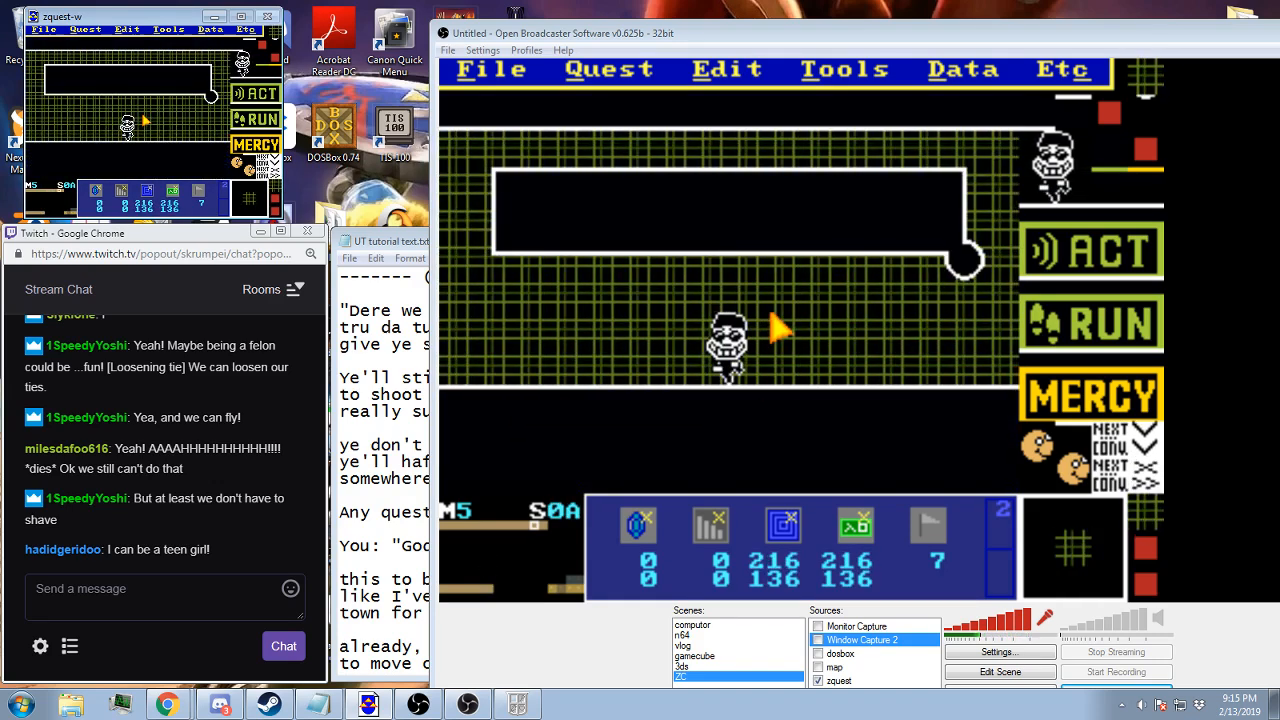
pyautogui.press('Down')
pyautogui.press('Left')
pyautogui.press('Left')
pyautogui.press('Left')
pyautogui.press('Left')
pyautogui.press('Left')
pyautogui.press('Left')
pyautogui.press('Left')
pyautogui.press('Down')
pyautogui.press('Down')
pyautogui.press('Down')
pyautogui.press('Down')
pyautogui.press('Down')
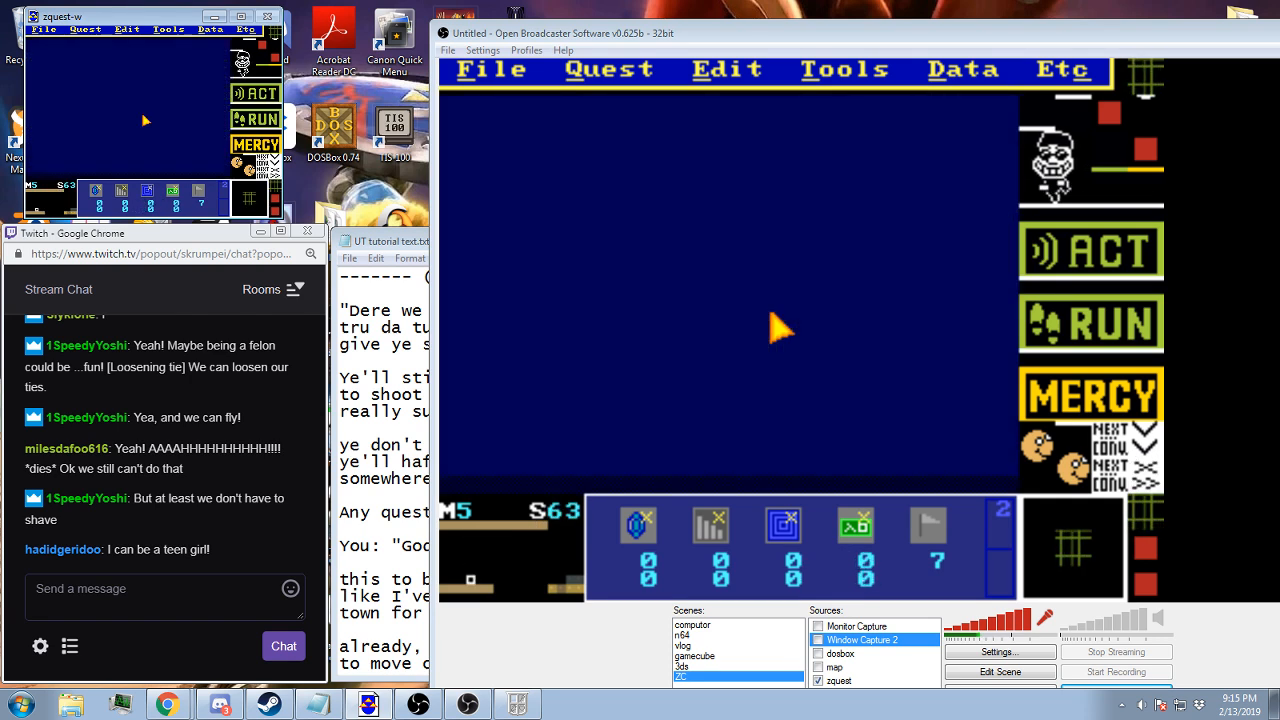
pyautogui.press('Down')
pyautogui.press('Right')
pyautogui.press('Right')
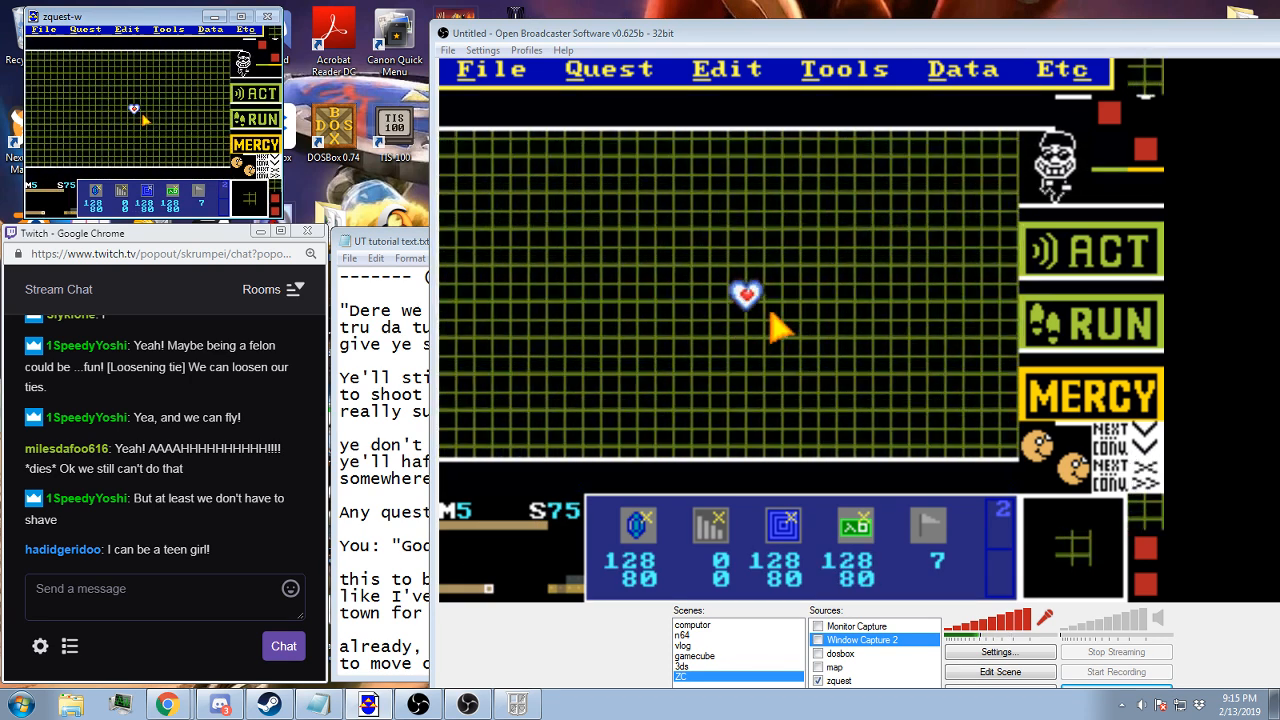
# Switch to map 3 and inspect the village square on screens 45 and 05
pyautogui.press('.')
pyautogui.press('.')
pyautogui.press('.')
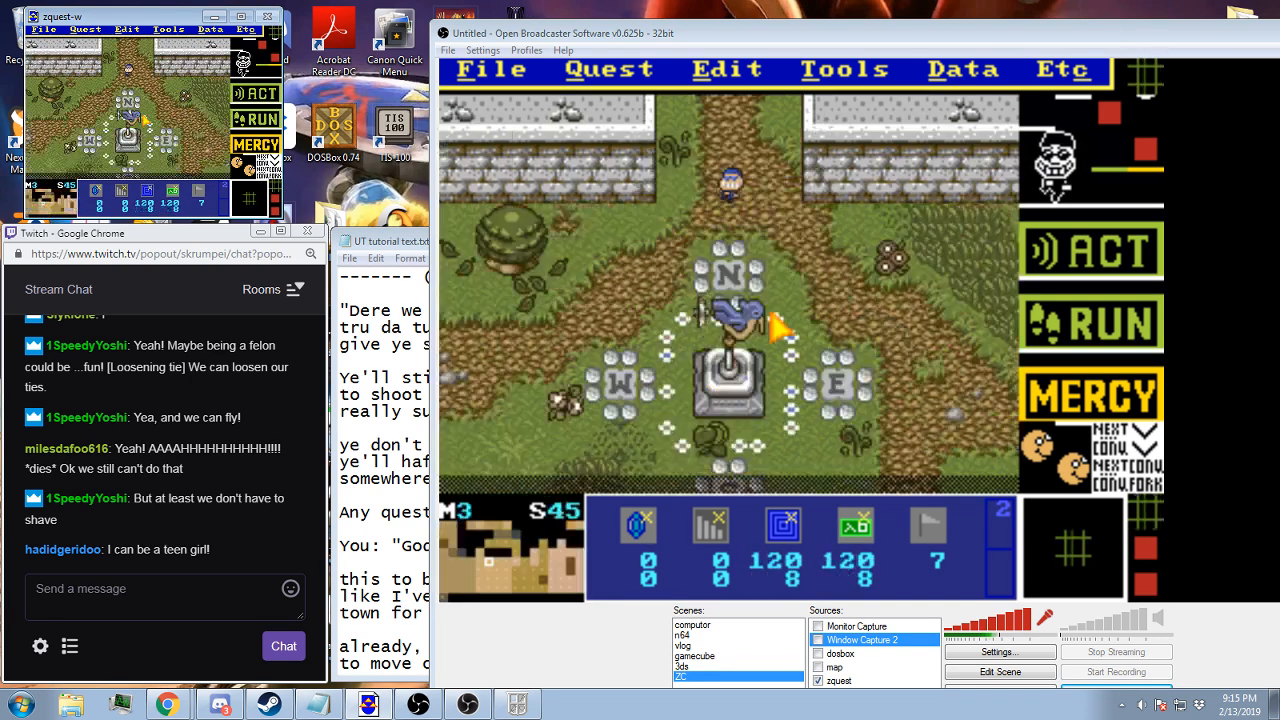
pyautogui.click(955, 74)
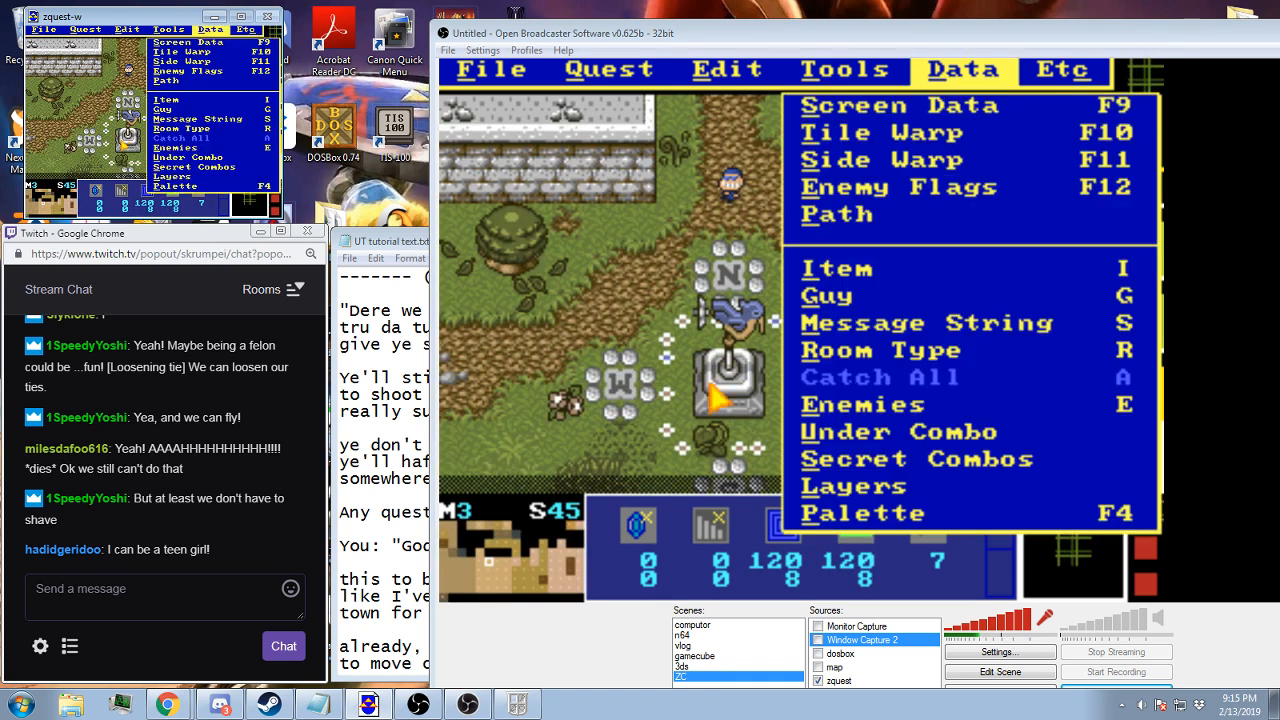
pyautogui.click(673, 526)
pyautogui.press('Up')
pyautogui.press('Up')
pyautogui.press('Up')
pyautogui.press('Up')
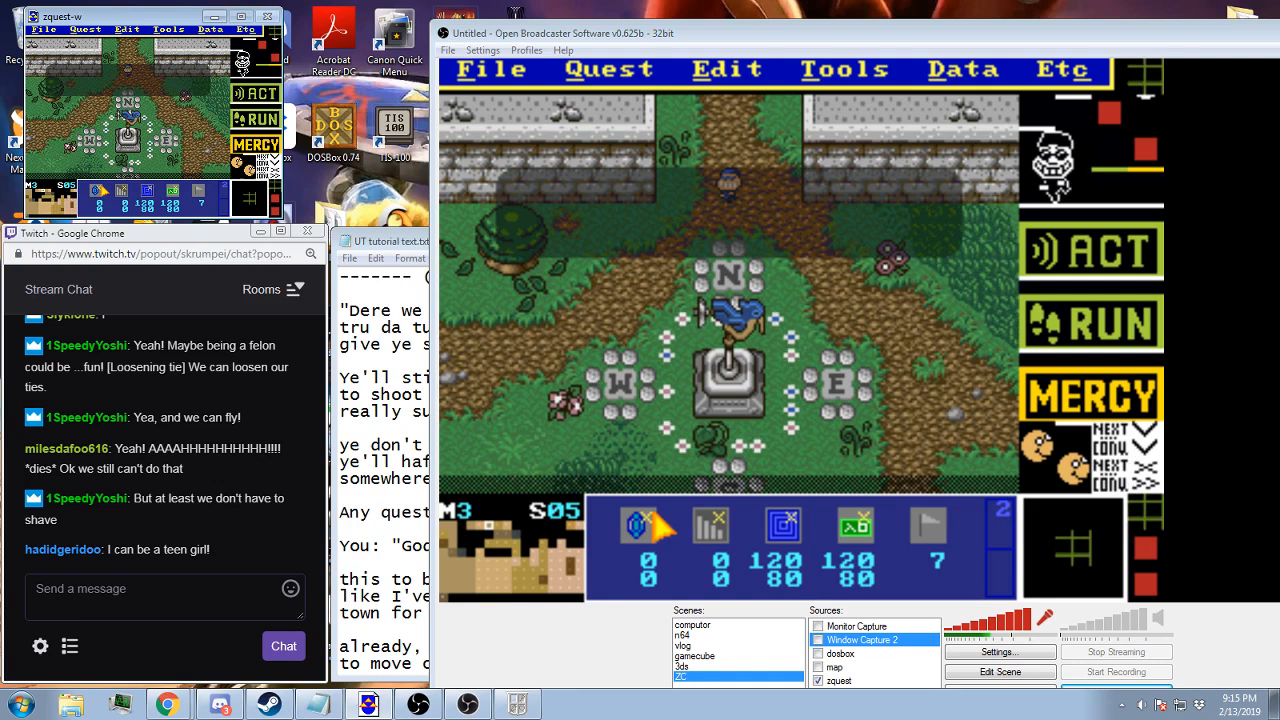
pyautogui.click(655, 515)
pyautogui.press('Escape')
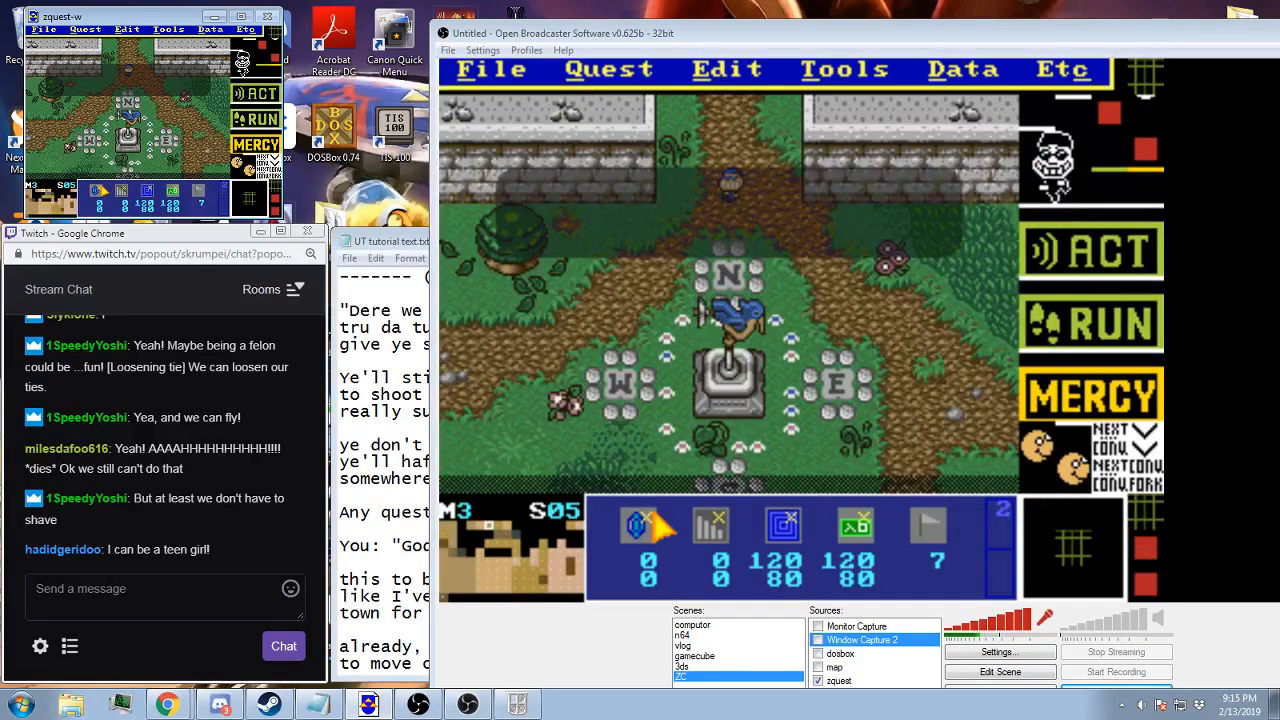
# Check the message string and the tile warp settings of screen 16 on map 3
pyautogui.press('Down')
pyautogui.press('Right')
pyautogui.click(657, 528)
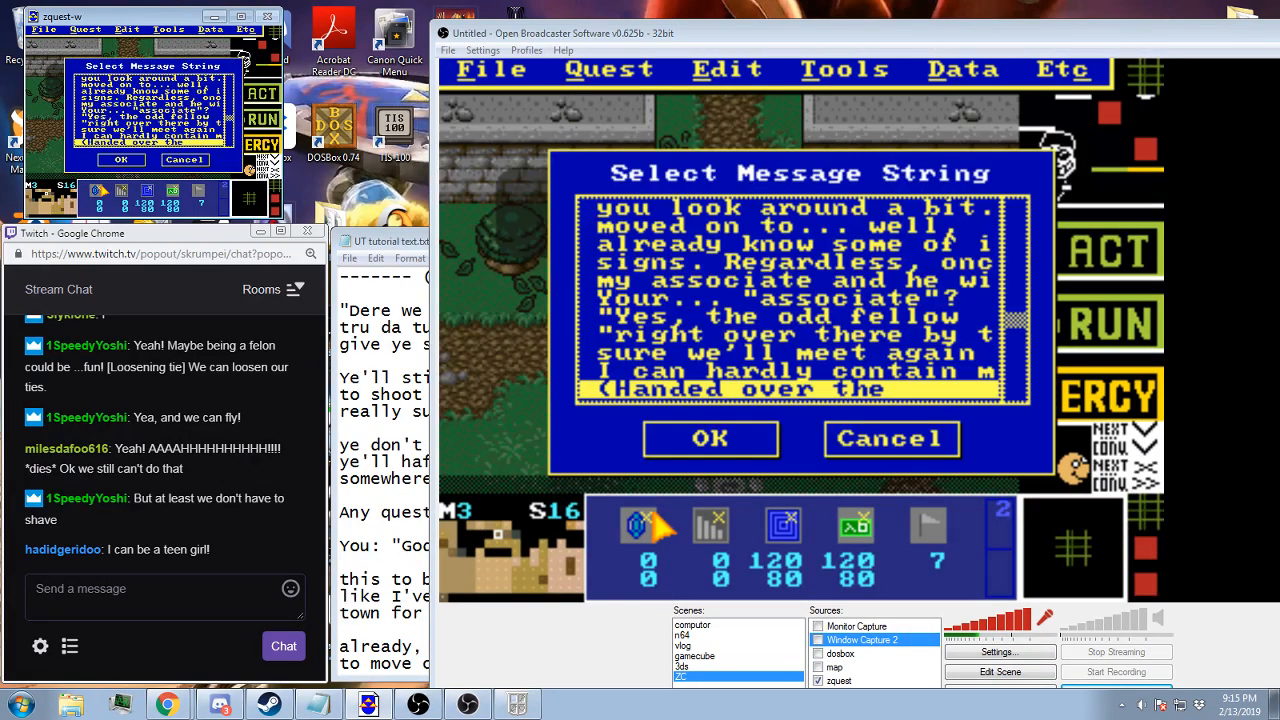
pyautogui.press('Escape')
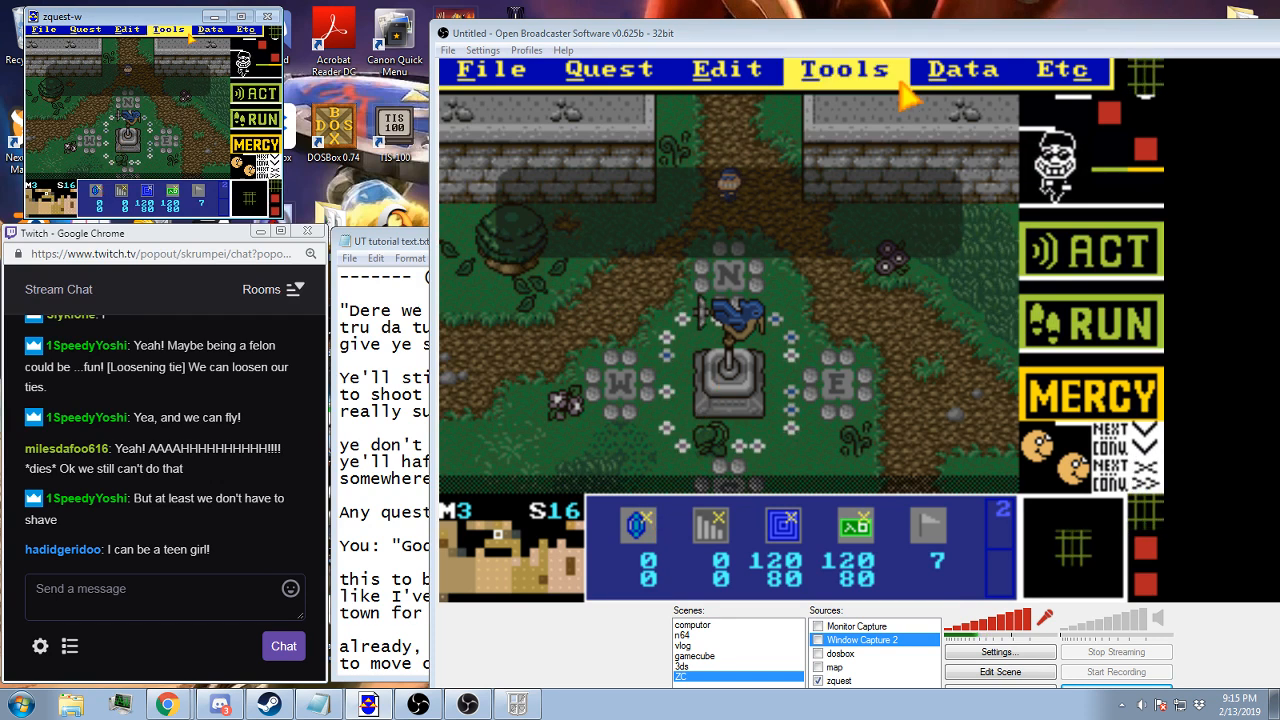
pyautogui.click(935, 80)
pyautogui.click(915, 134)
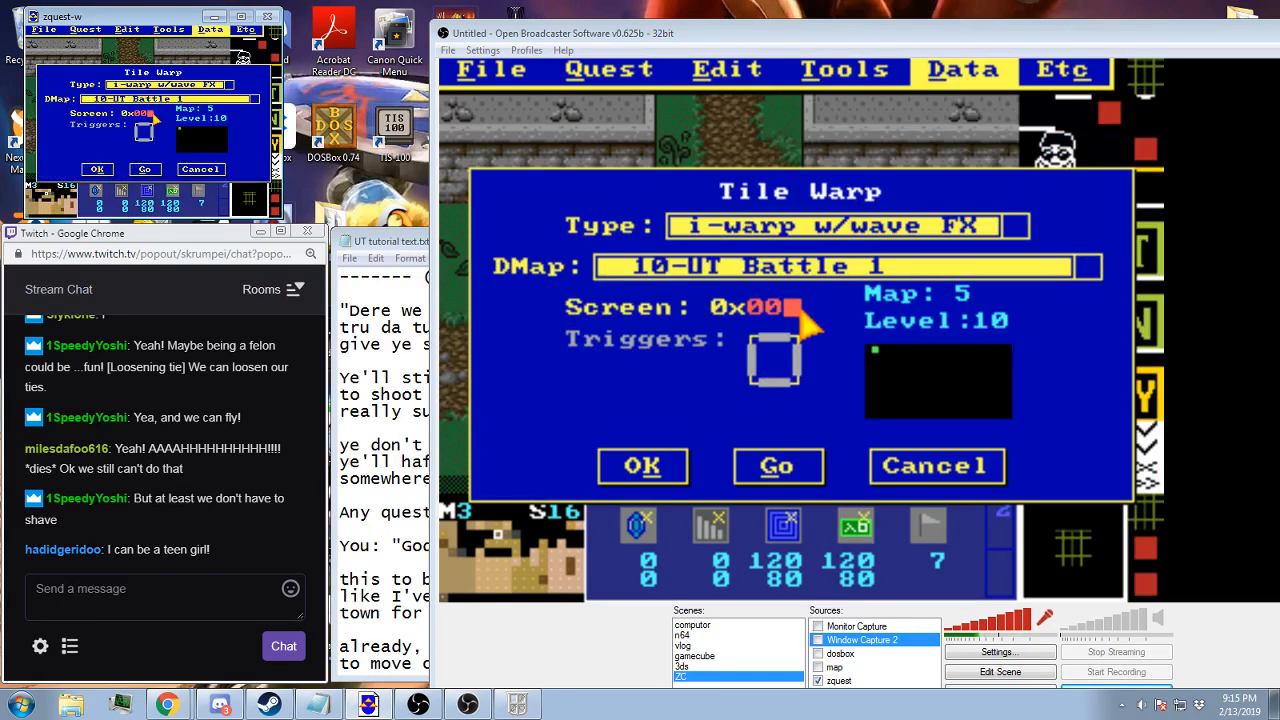
pyautogui.click(662, 472)
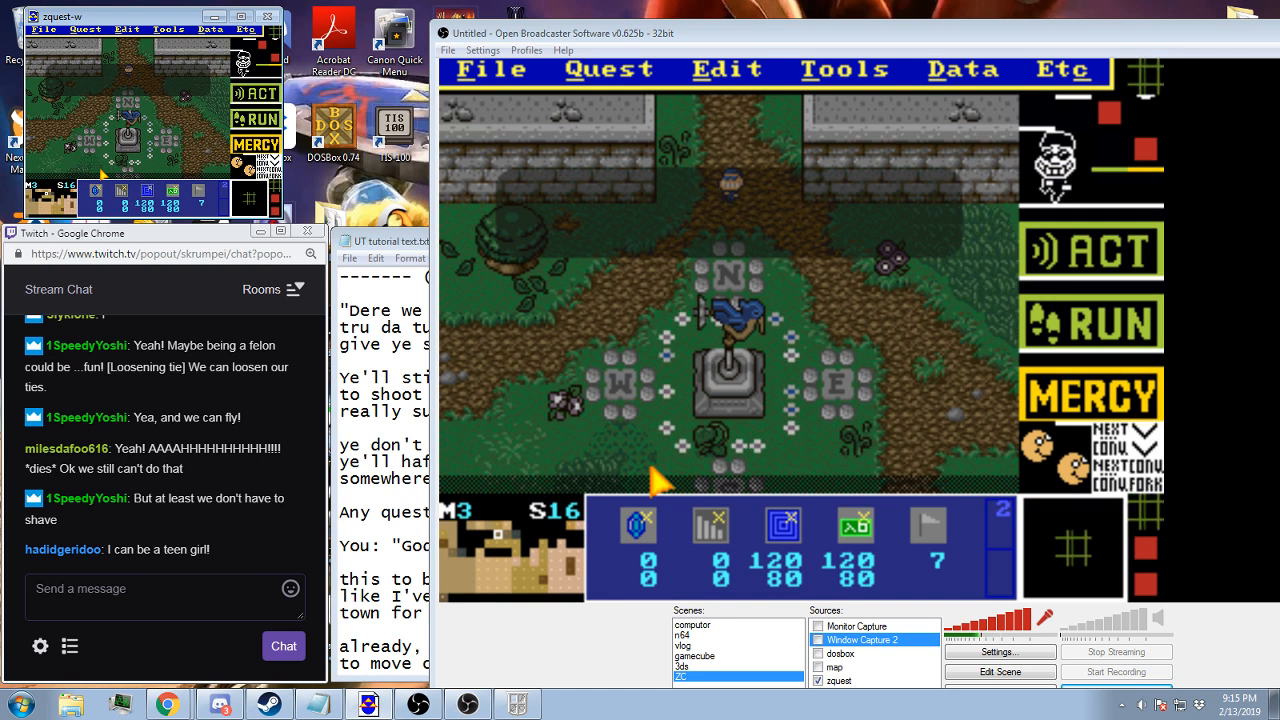
# Save the quest and restart the playtest from the Town B save file
pyautogui.press('F2')
pyautogui.press('Return')
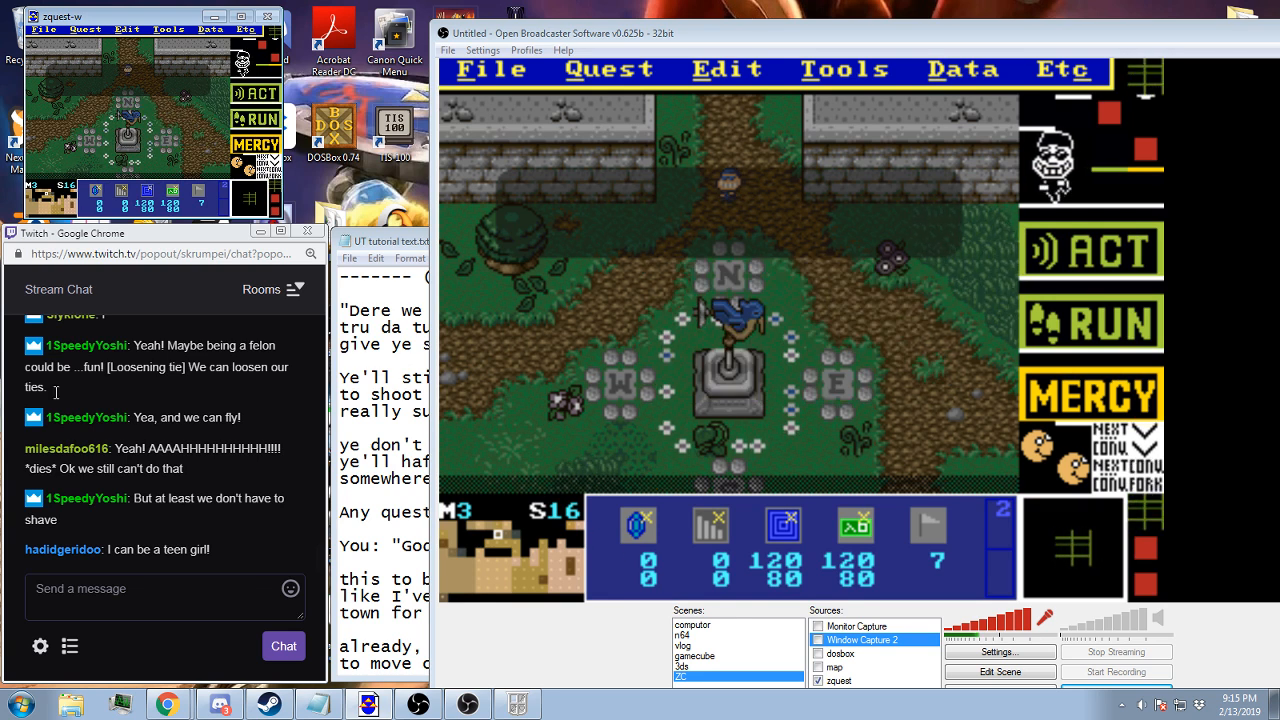
pyautogui.click(517, 704)
pyautogui.click(547, 378)
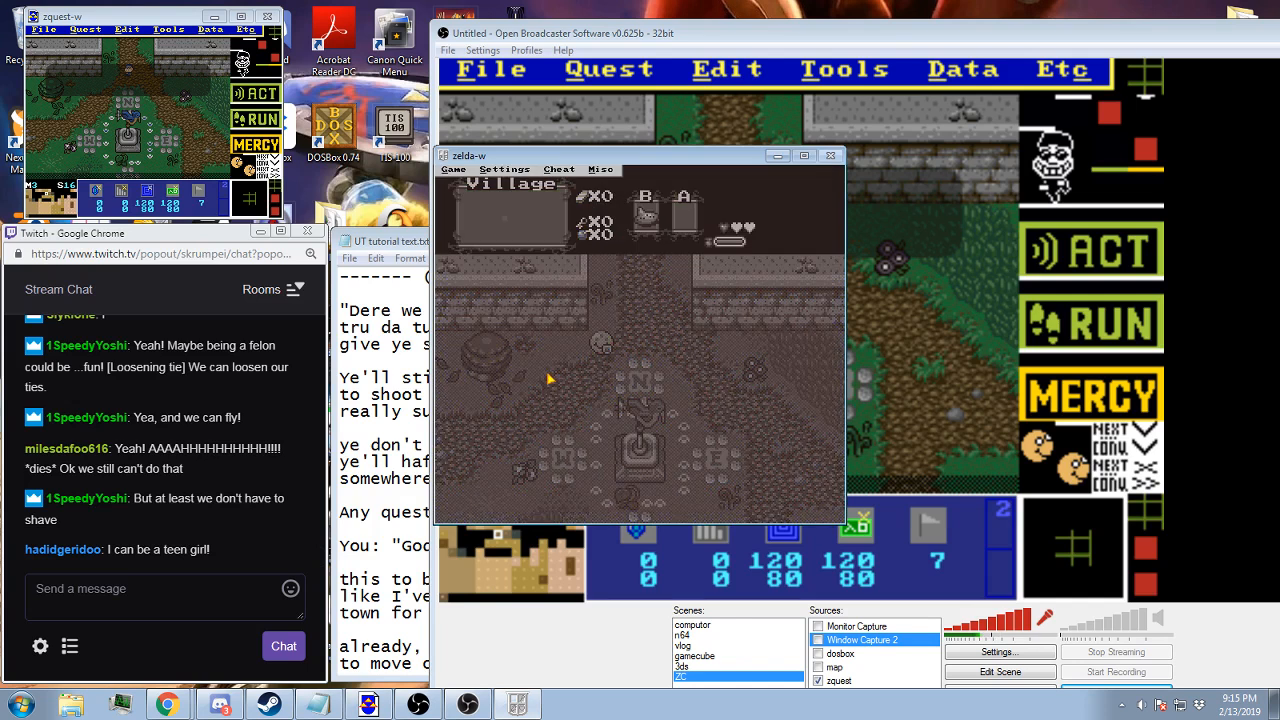
pyautogui.click(547, 378)
pyautogui.press('F9')
pyautogui.press('Return')
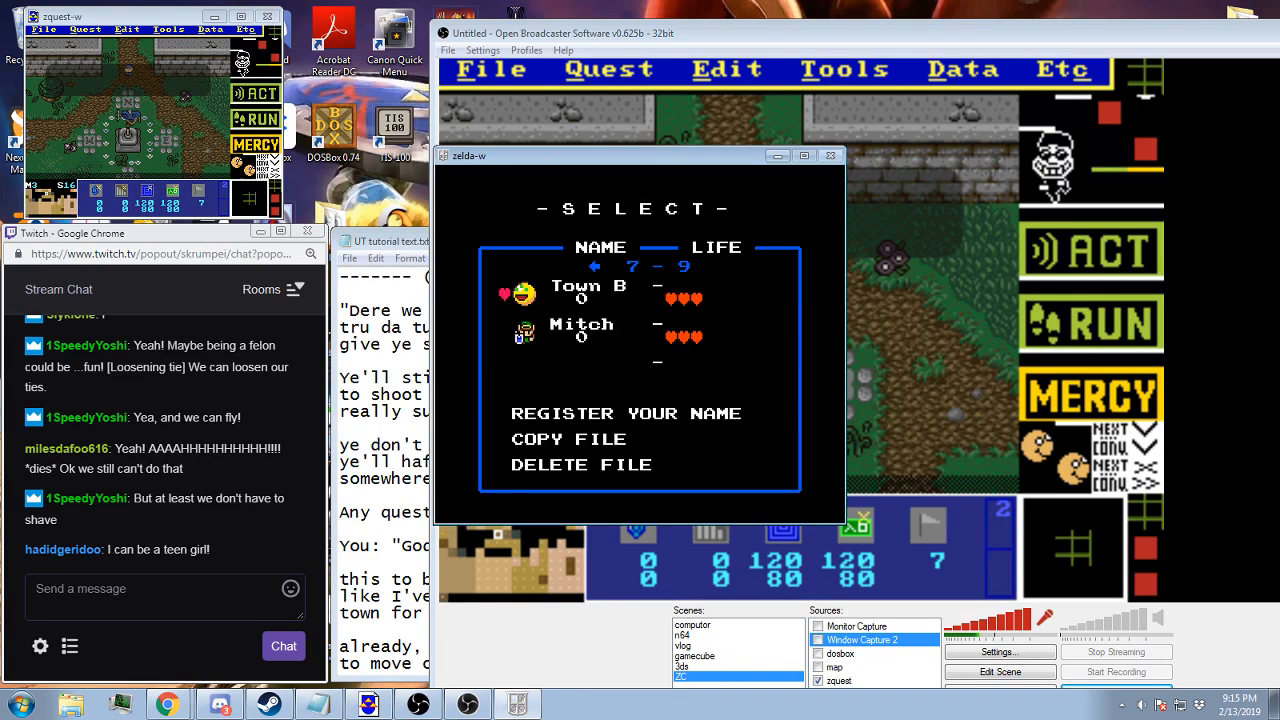
pyautogui.press('Return')
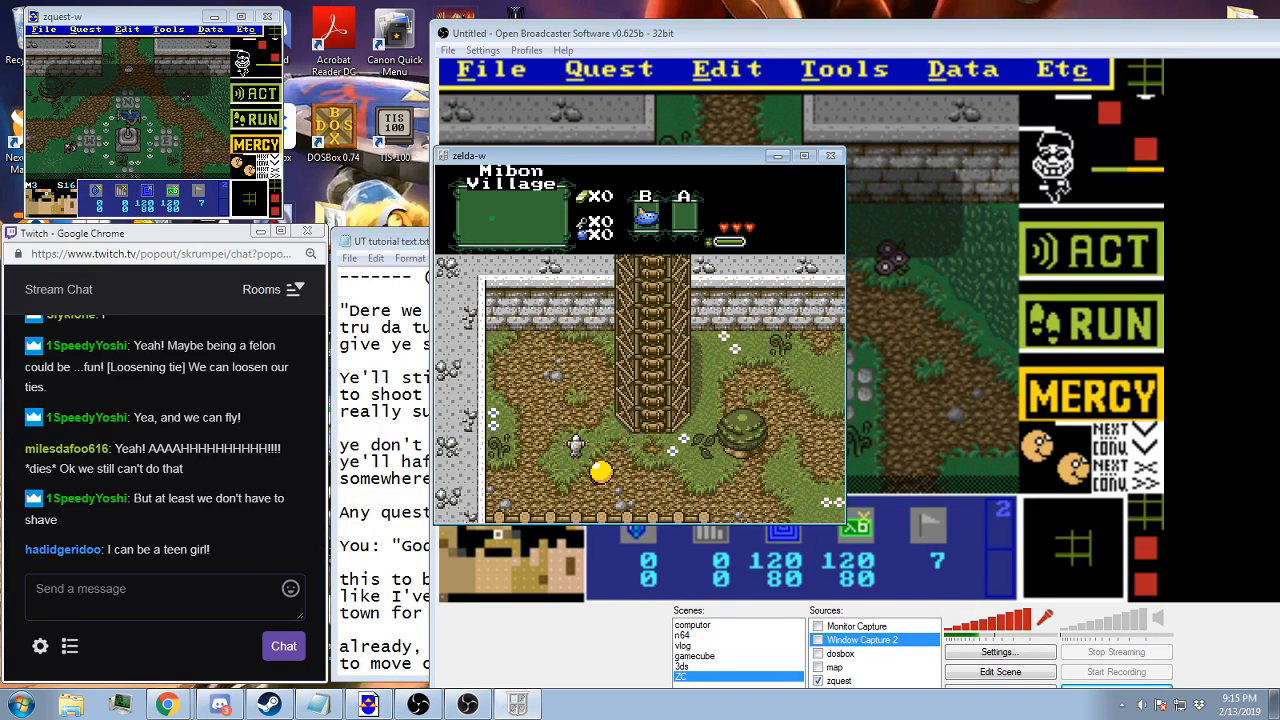
# Enable cheats in the running playtest by entering 4 as the cheat code
pyautogui.click(537, 386)
pyautogui.hotkey('alt', 'c')
pyautogui.press('Return')
pyautogui.press('Return')
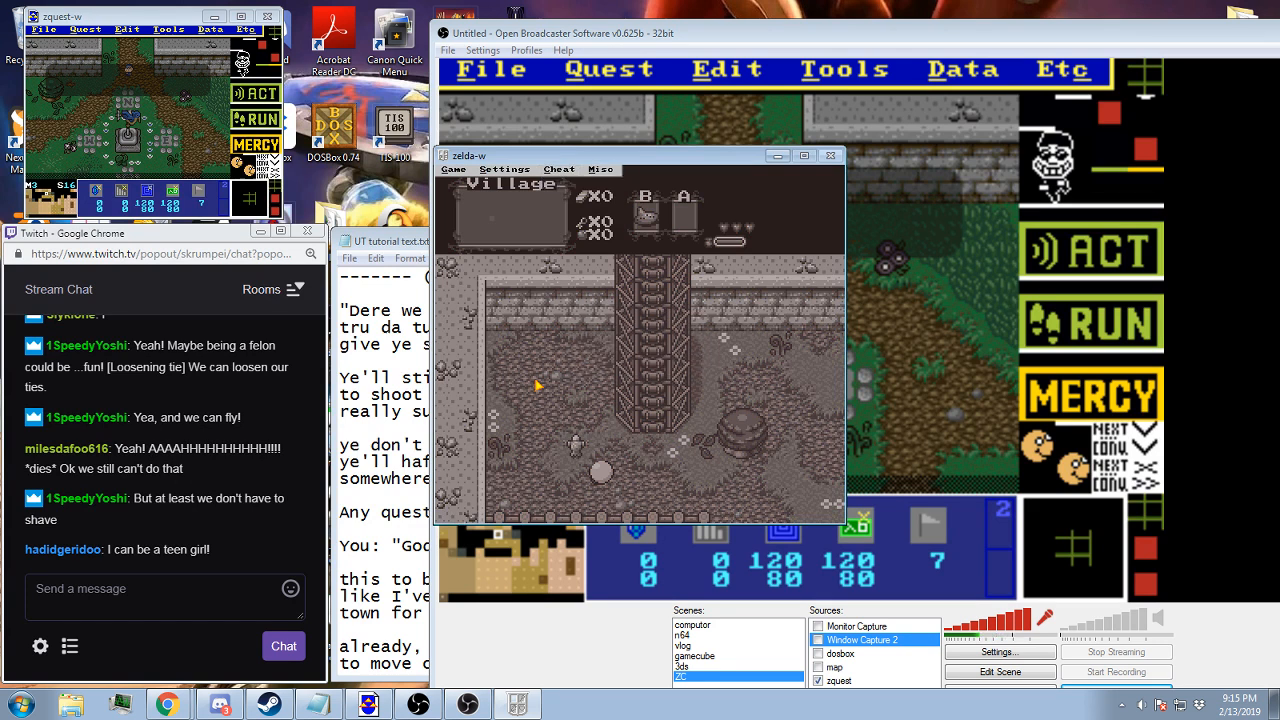
pyautogui.press('Return')
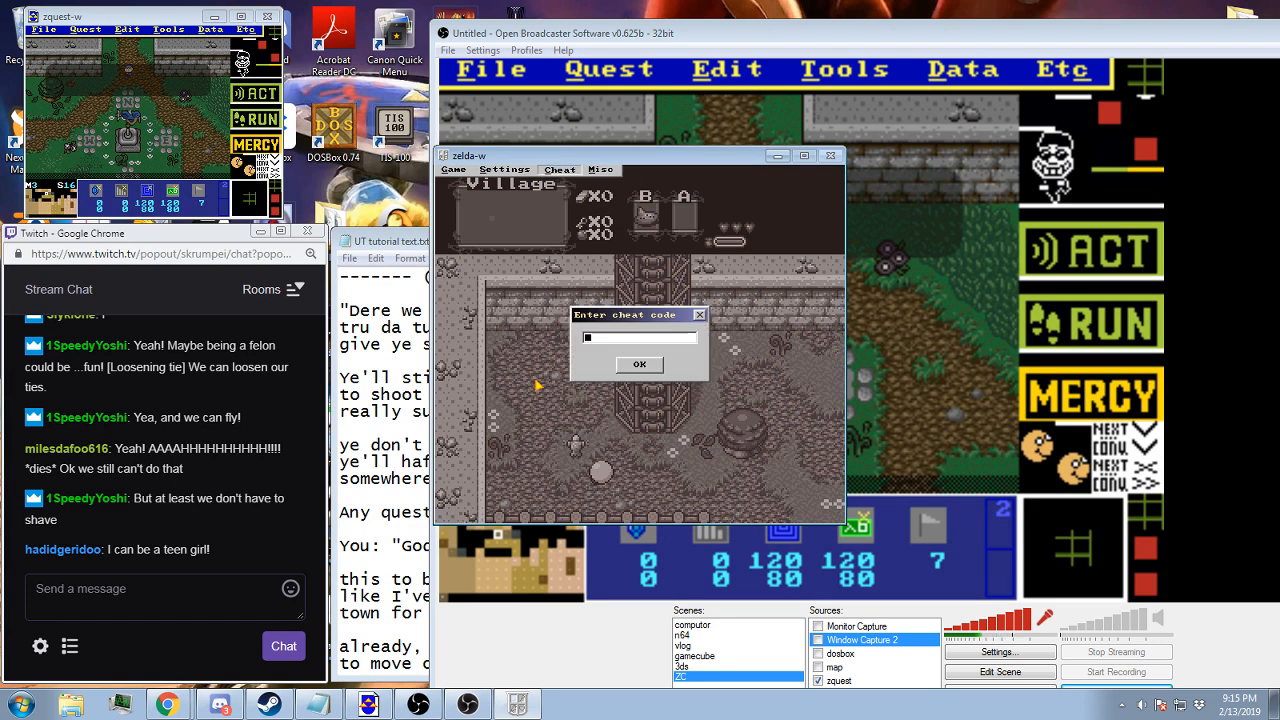
pyautogui.write('4')
pyautogui.press('Return')
pyautogui.press('Return')
pyautogui.press('Escape')
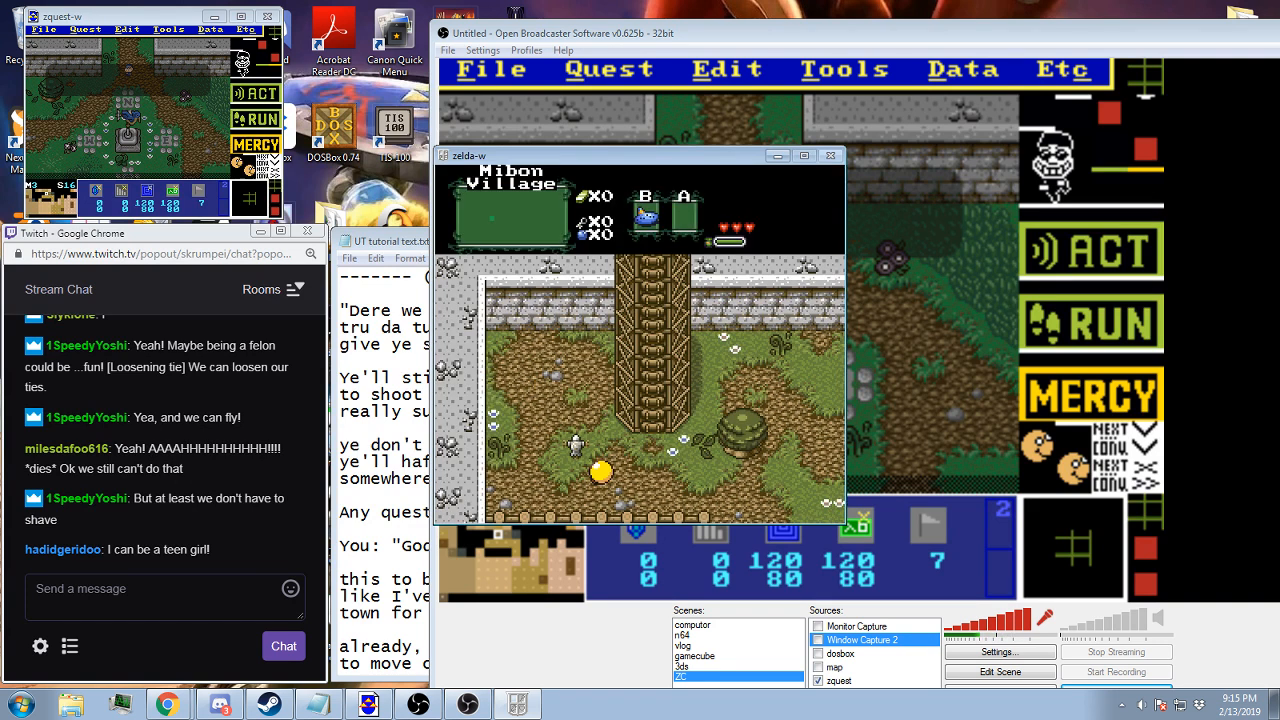
# Refill the bombs with the cheat, equip them and use one on the village path beside the player
pyautogui.press('b')
pyautogui.press('x')
pyautogui.press('Right')
pyautogui.press('ctrl')
pyautogui.press('Right')
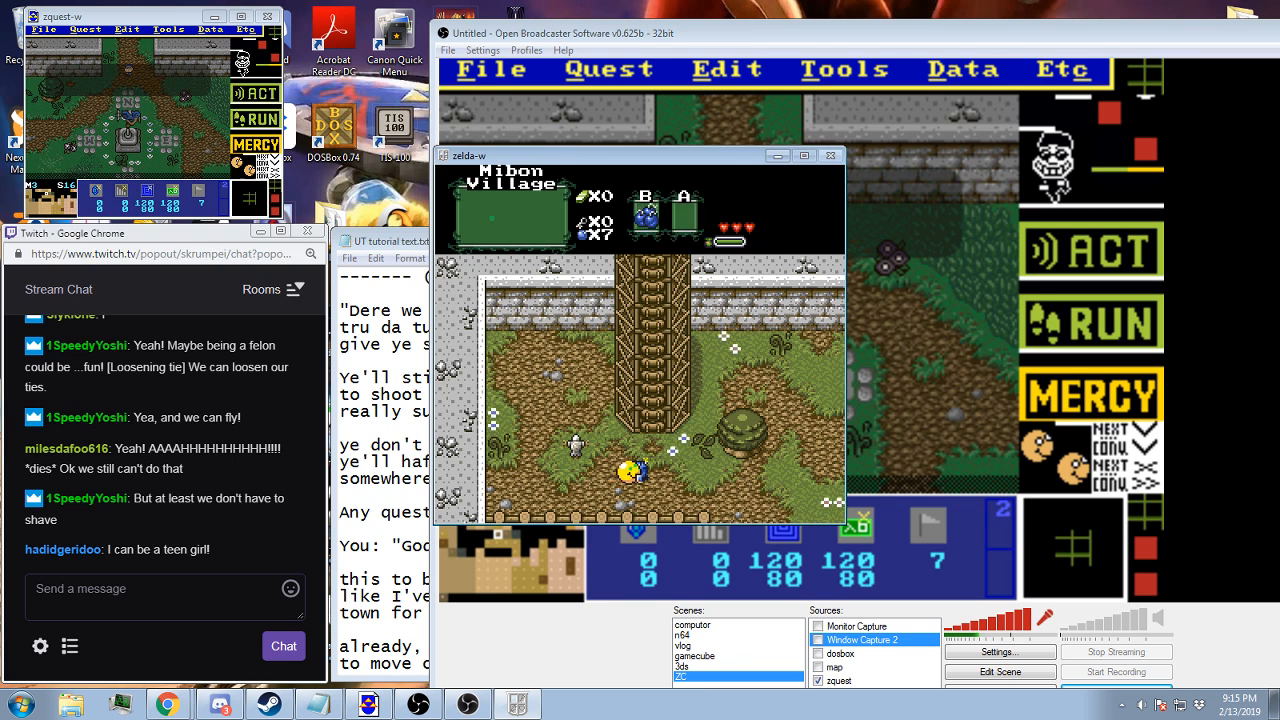
pyautogui.press('Right')
pyautogui.press('Left')
# Give the player the Red candle through the Items cheat and equip it
pyautogui.press('Escape')
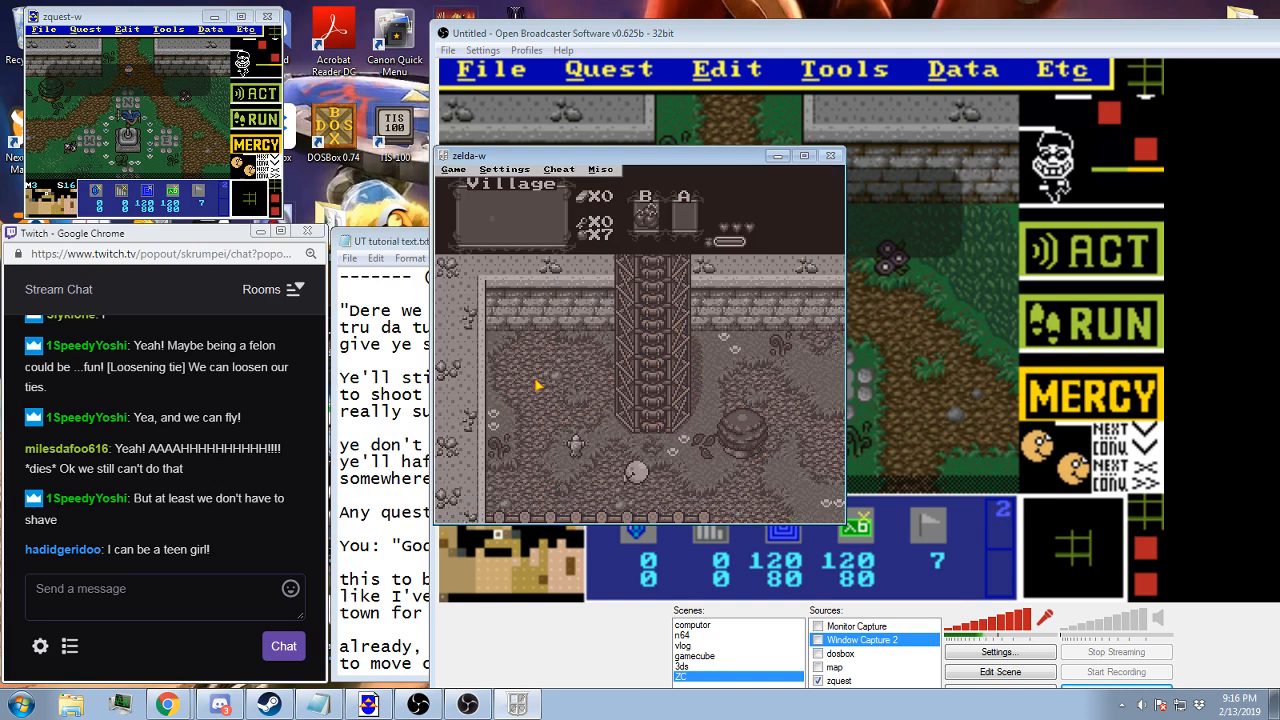
pyautogui.hotkey('alt', 'c')
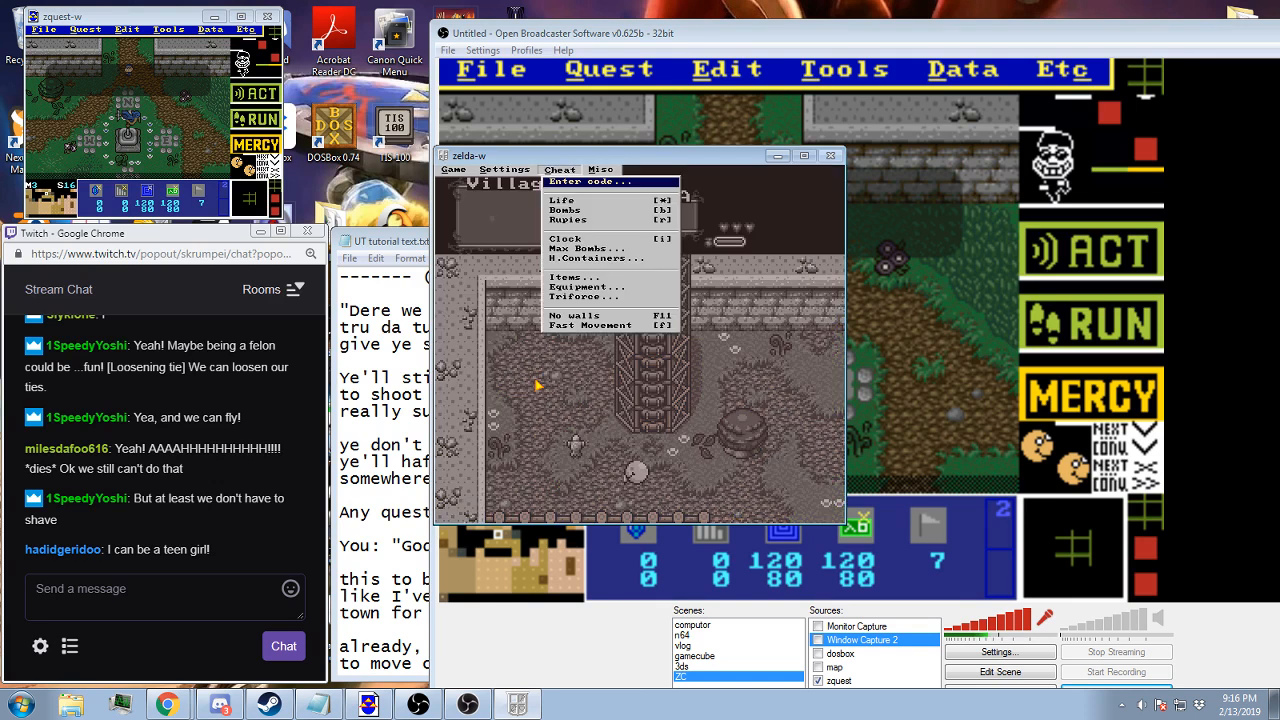
pyautogui.press('Down')
pyautogui.press('Down')
pyautogui.press('Down')
pyautogui.press('Down')
pyautogui.press('Down')
pyautogui.press('Down')
pyautogui.press('Down')
pyautogui.press('Return')
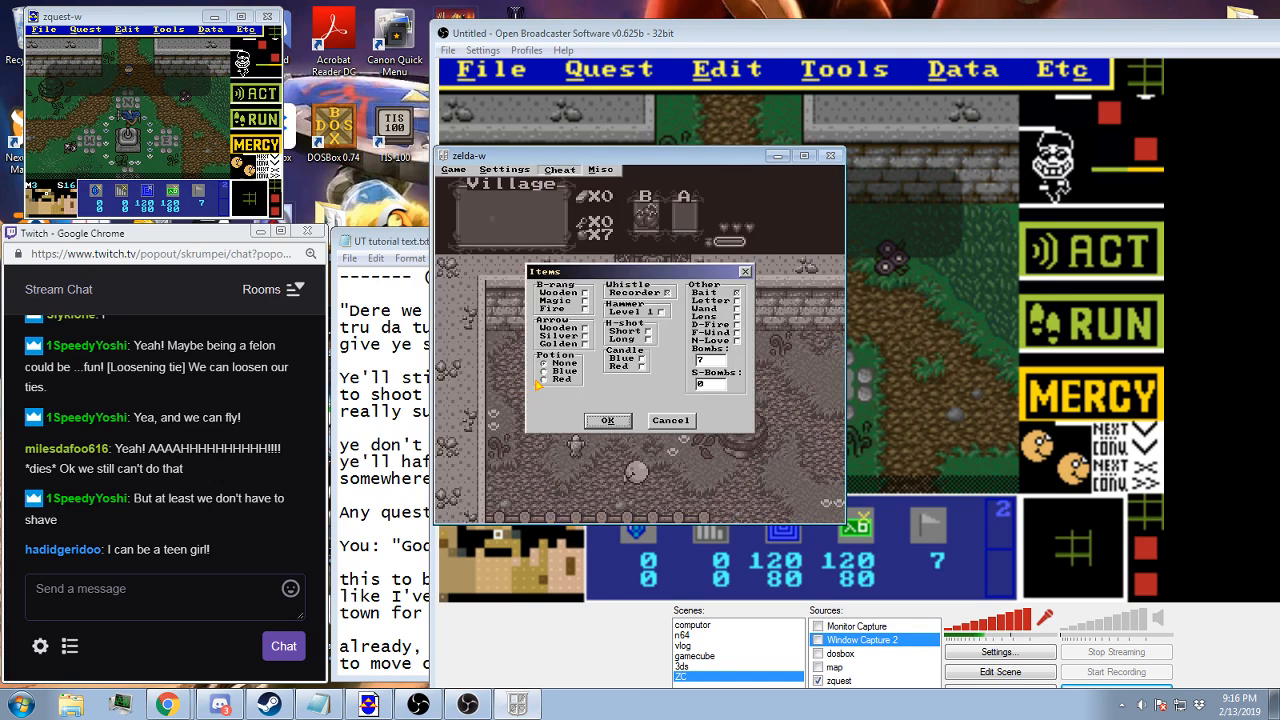
pyautogui.press('Tab')
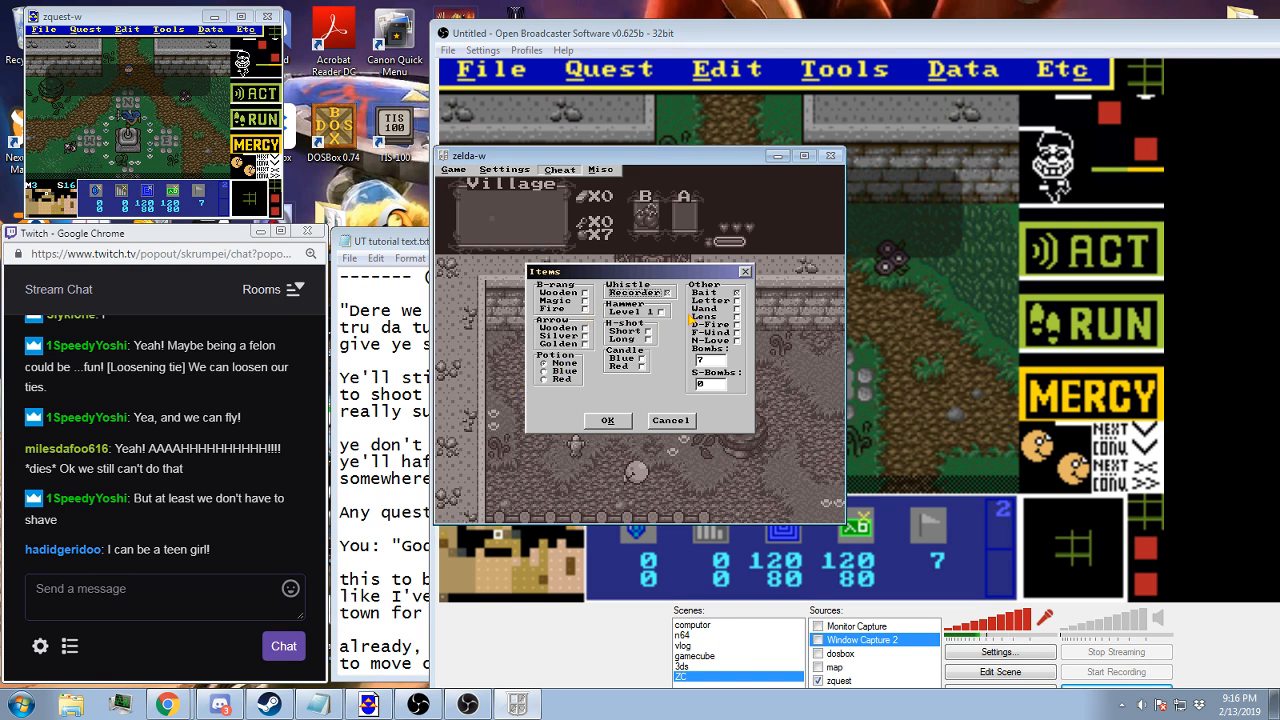
pyautogui.click(643, 367)
pyautogui.click(616, 424)
pyautogui.press('x')
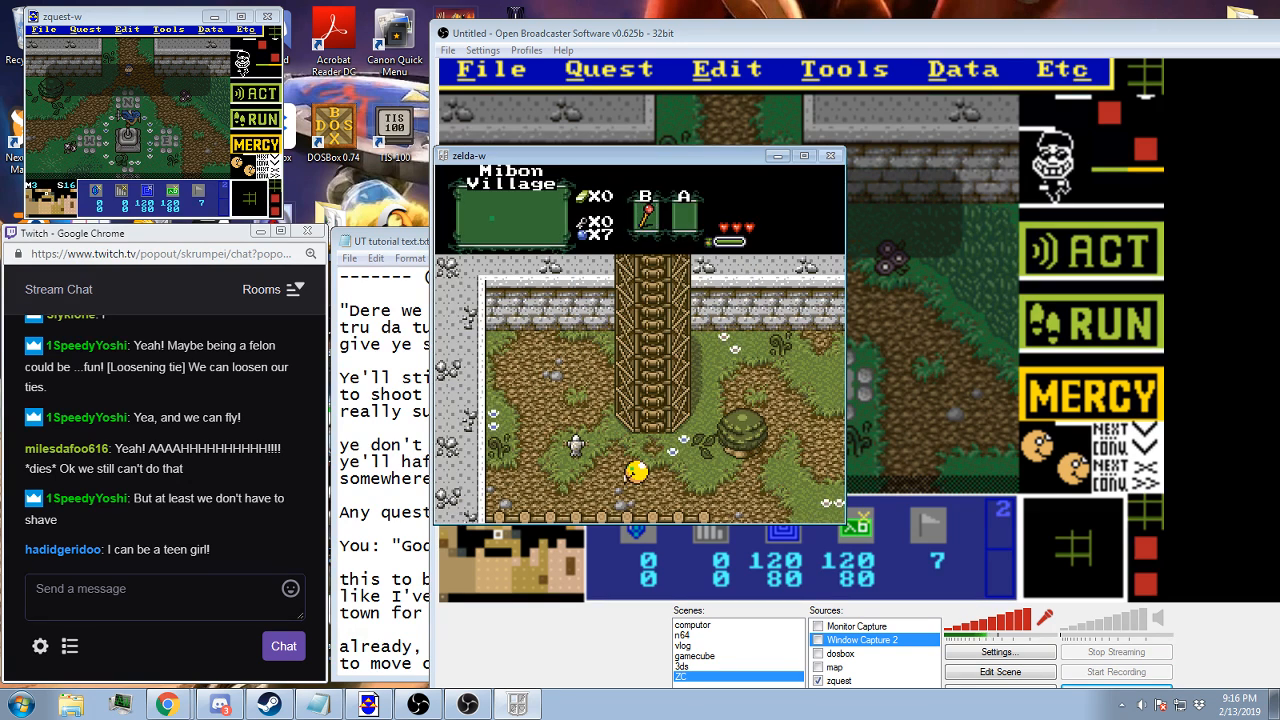
# Light candle fires on the village path and walk into them to damage the player
pyautogui.press('Right')
pyautogui.press('ctrl')
pyautogui.press('Right')
pyautogui.press('Right')
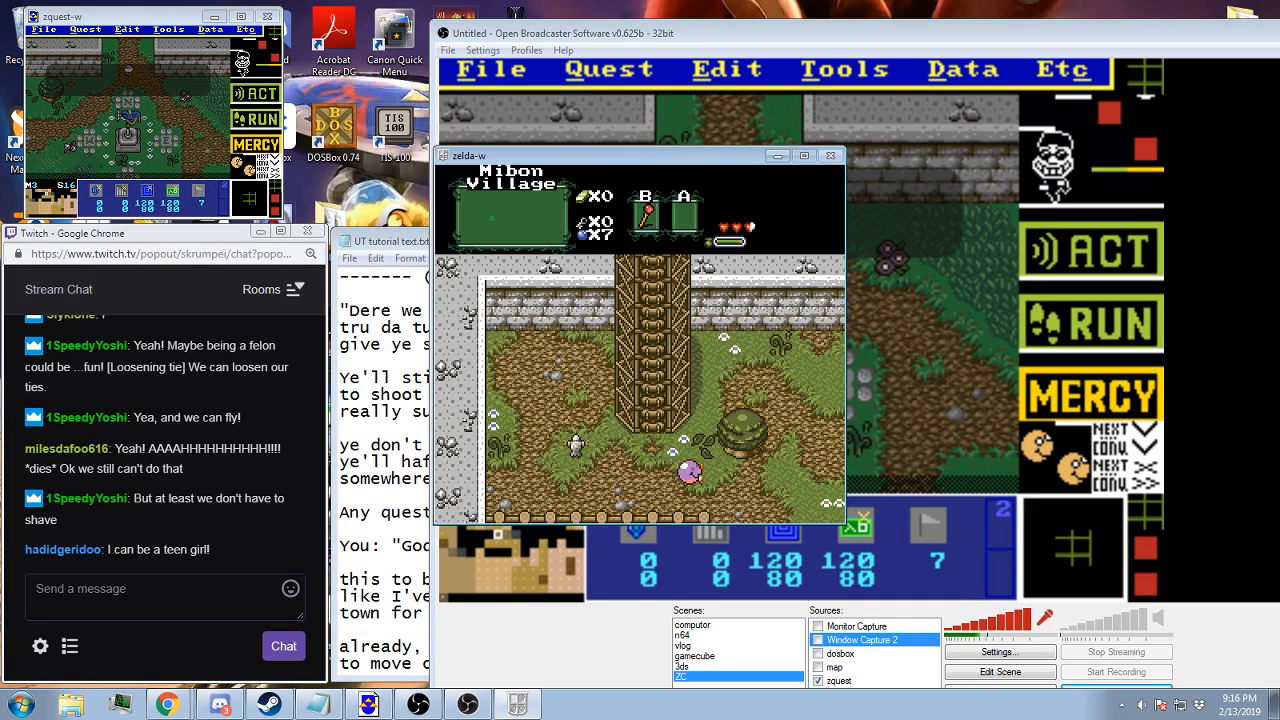
pyautogui.press('ctrl')
pyautogui.press('Right')
pyautogui.press('Right')
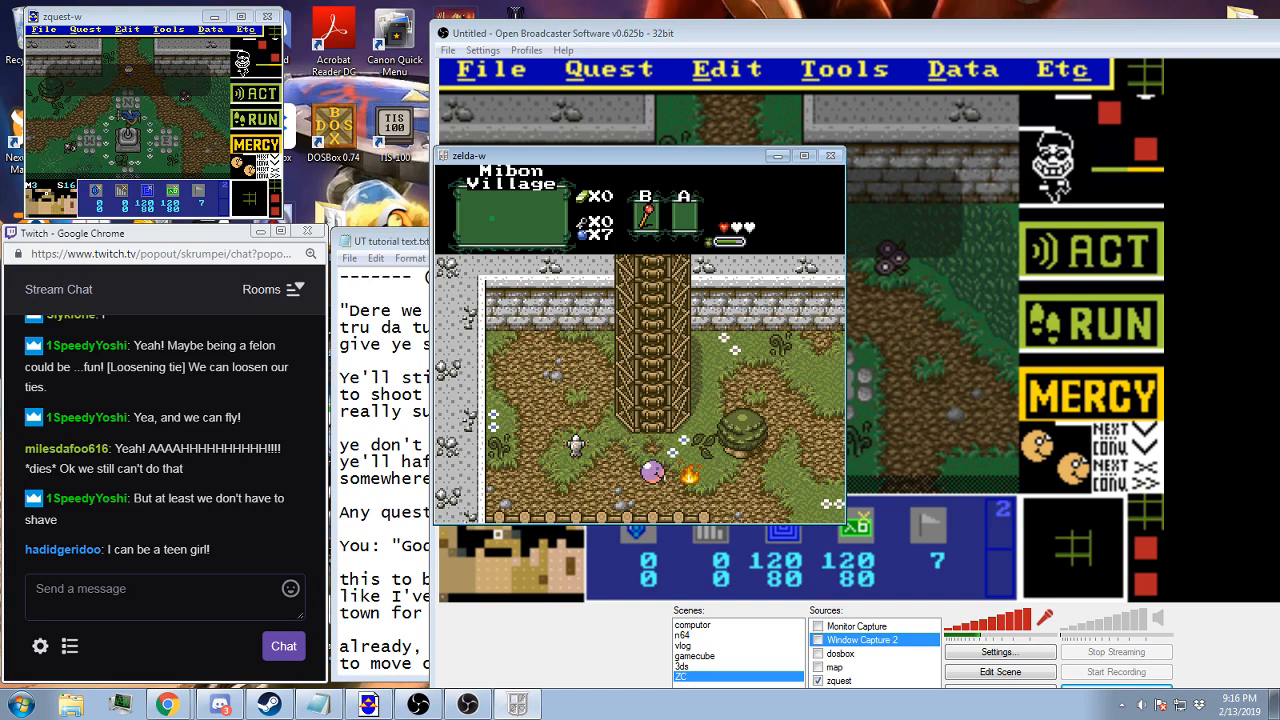
# Walk east to the statue in the village square, visit the house, leave it and pause the playtest outside
pyautogui.press('x')
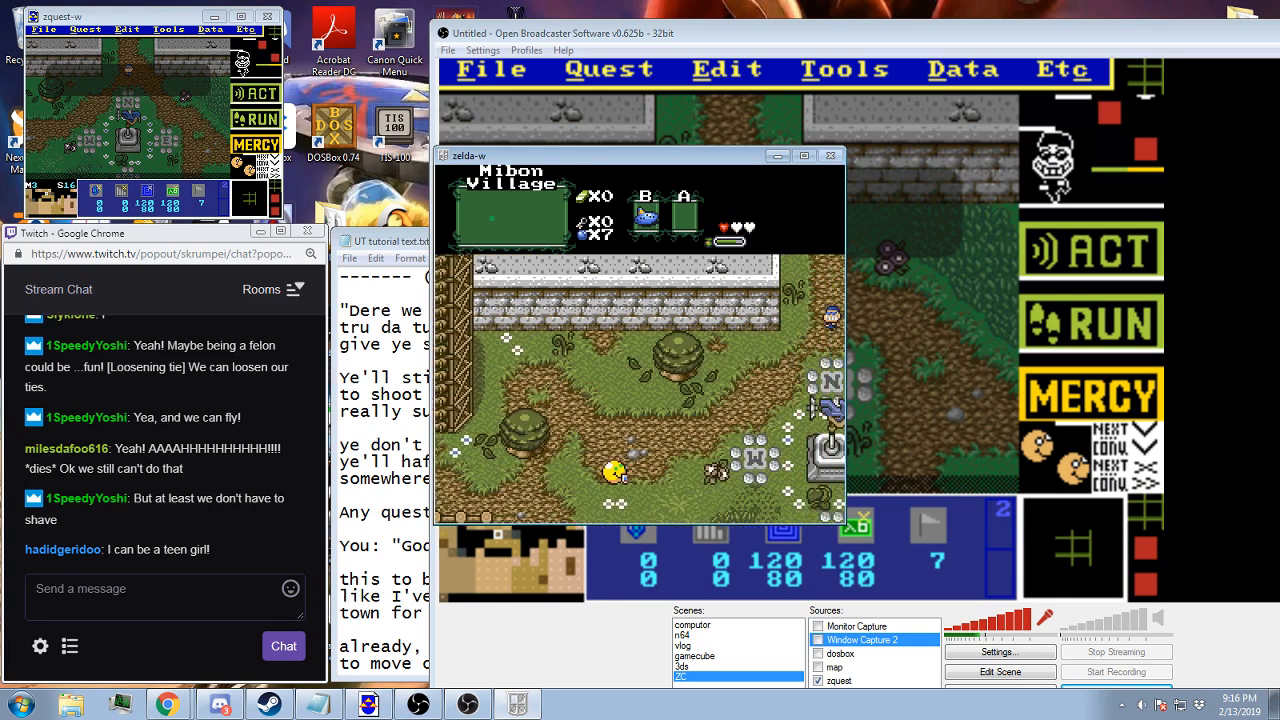
pyautogui.press('Right')
pyautogui.press('x')
pyautogui.press('Up')
pyautogui.press('Right')
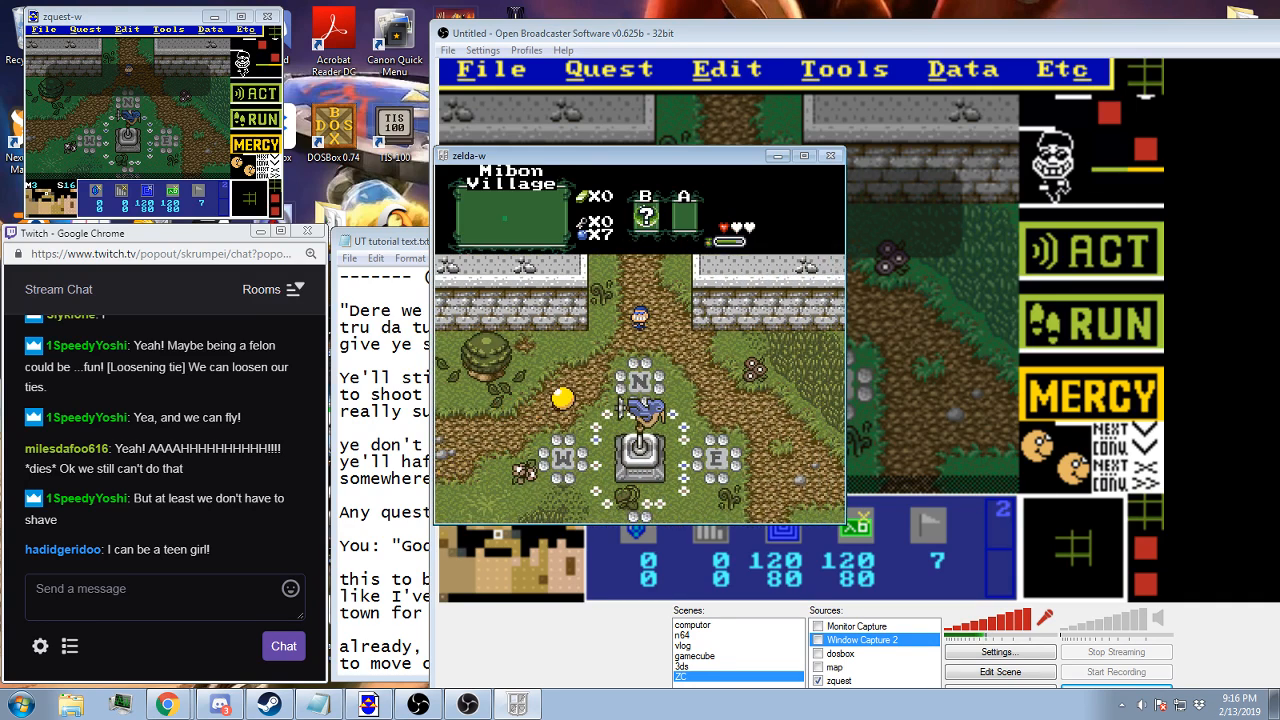
pyautogui.press('Up')
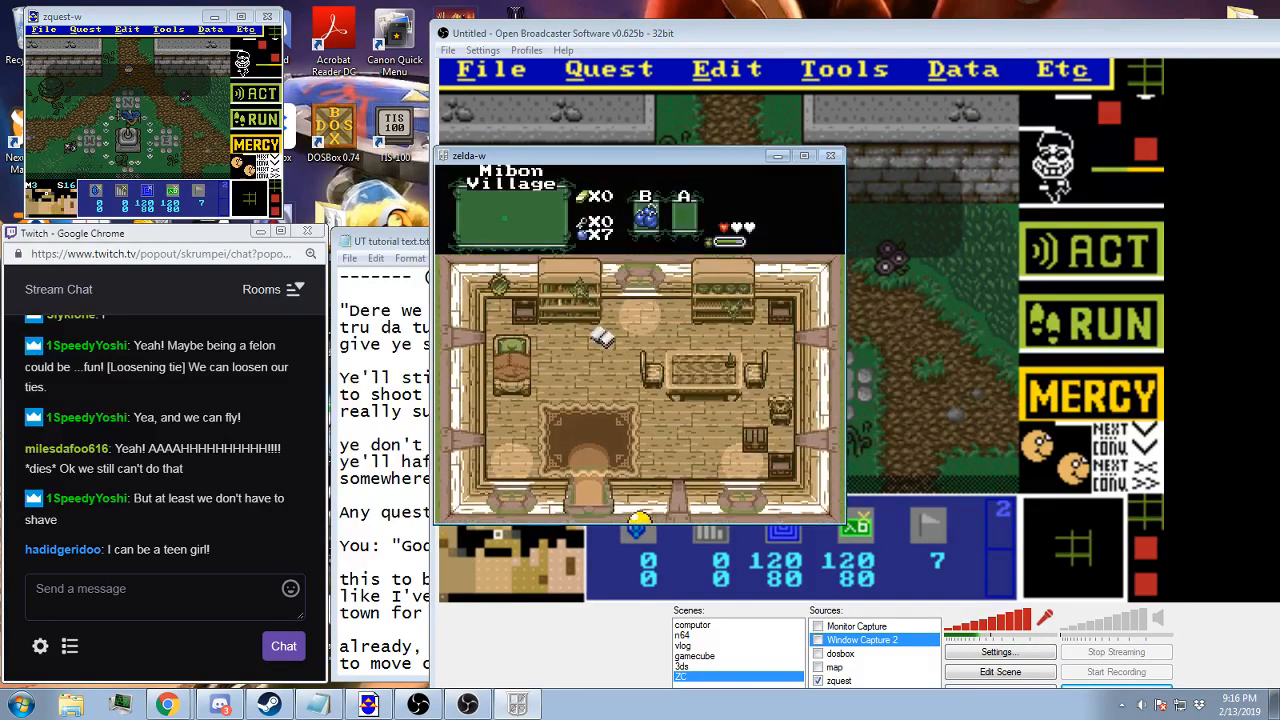
pyautogui.press('Left')
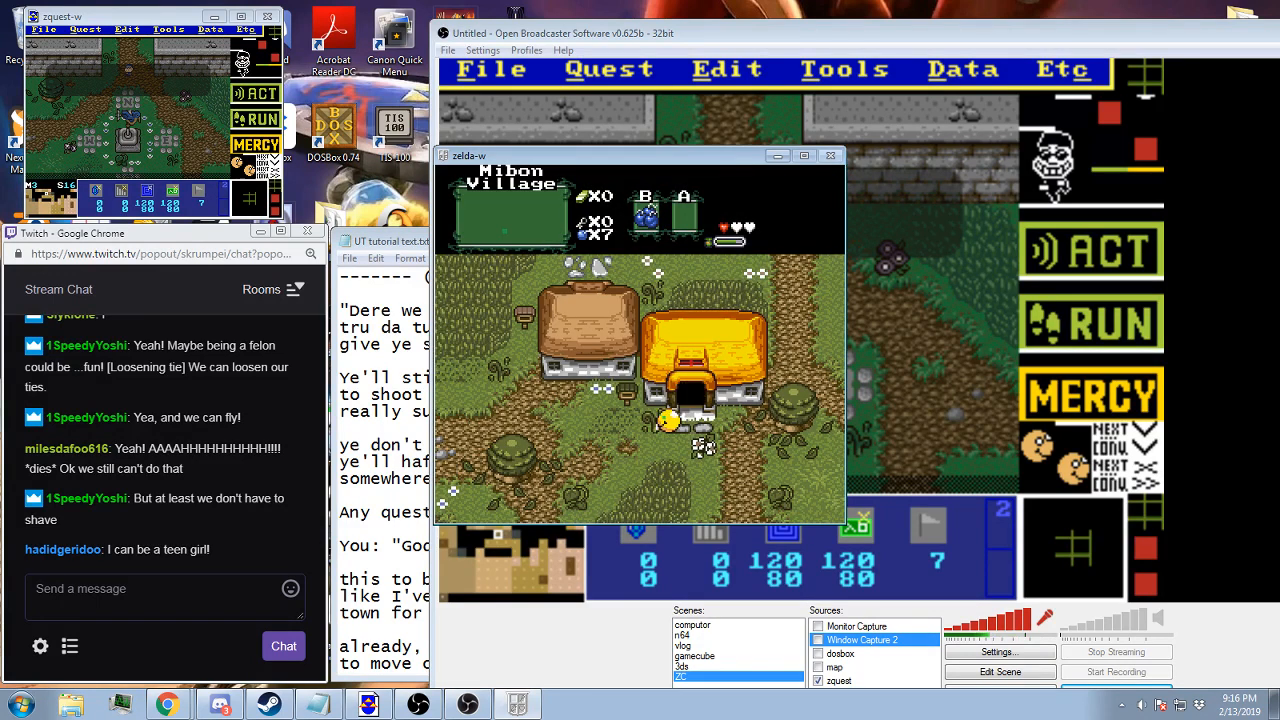
pyautogui.press('Down')
pyautogui.press('Escape')
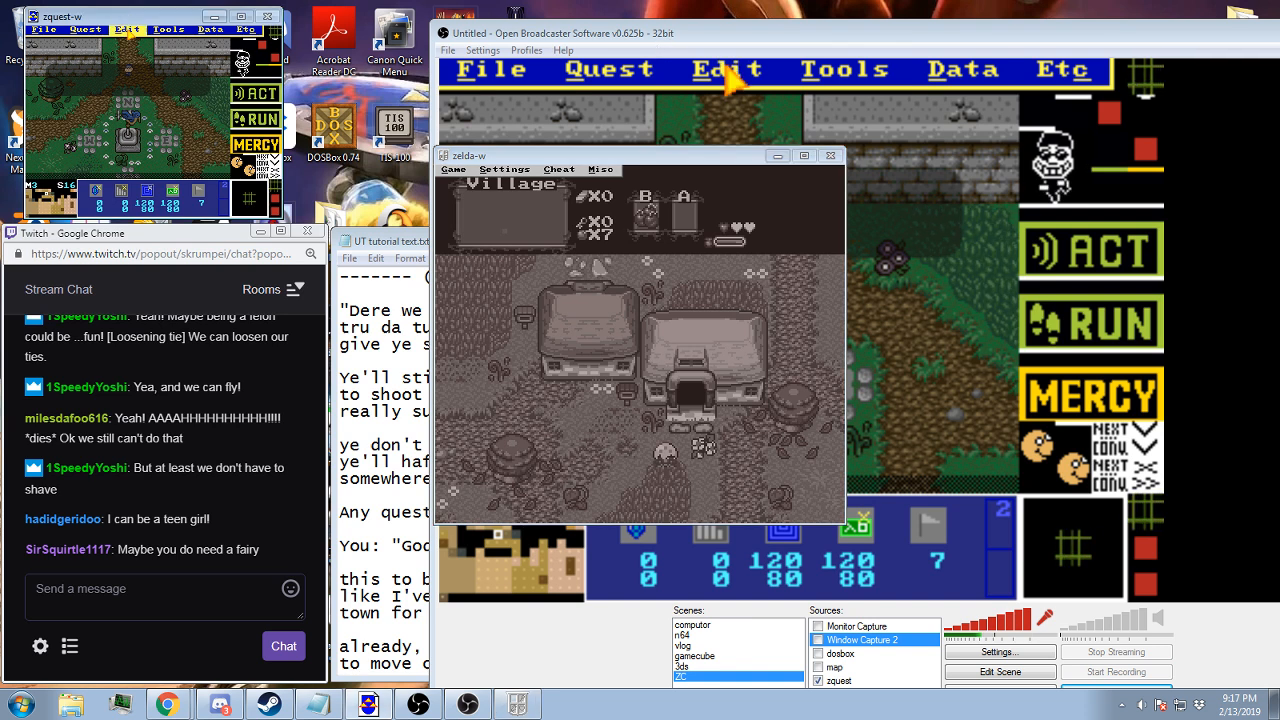
# Switch to the ZQuest editor, go to screen 44 of map 3 and save the quest
pyautogui.click(716, 31)
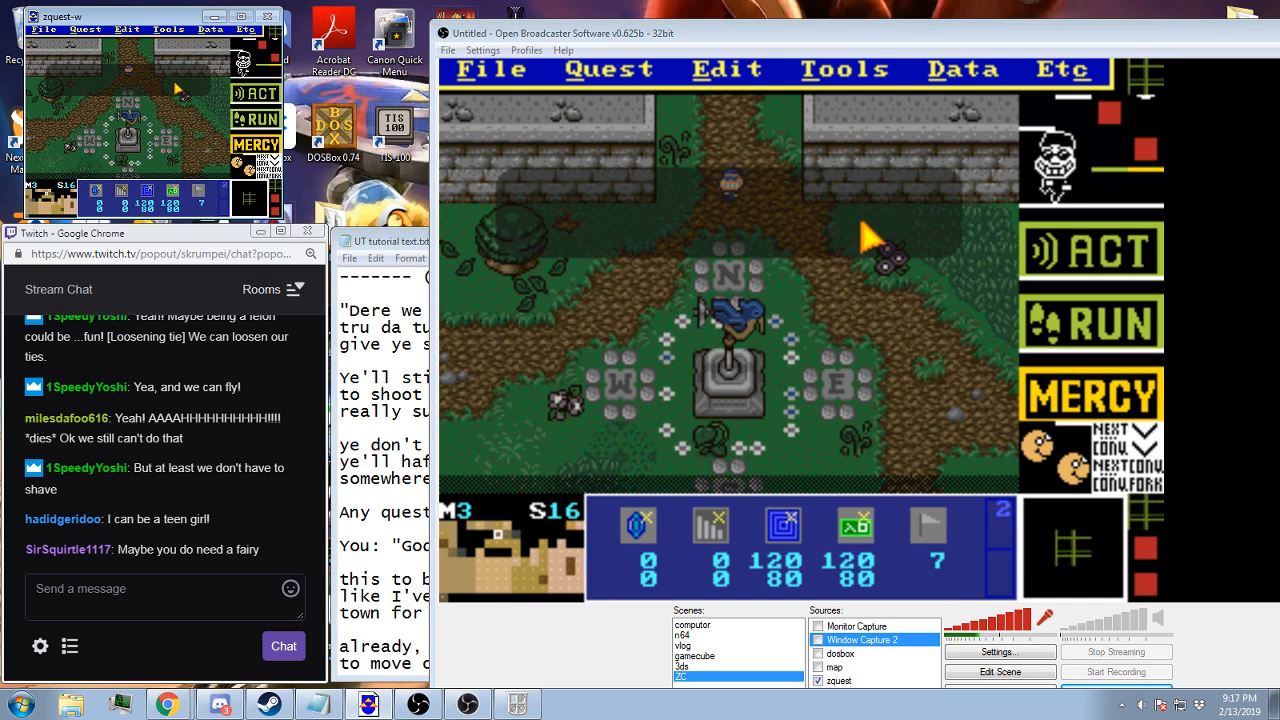
pyautogui.press('Left')
pyautogui.press('Left')
pyautogui.press('Down')
pyautogui.press('Down')
pyautogui.press('Down')
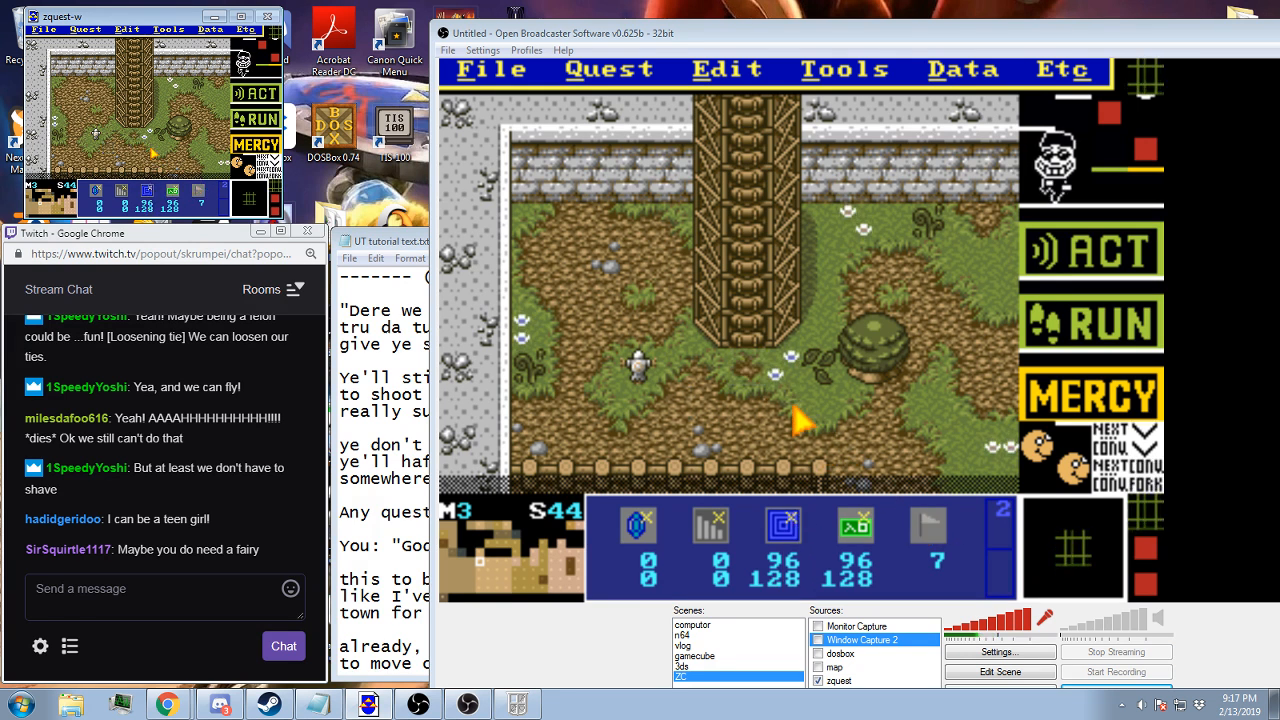
pyautogui.hotkey('ctrl', 's')
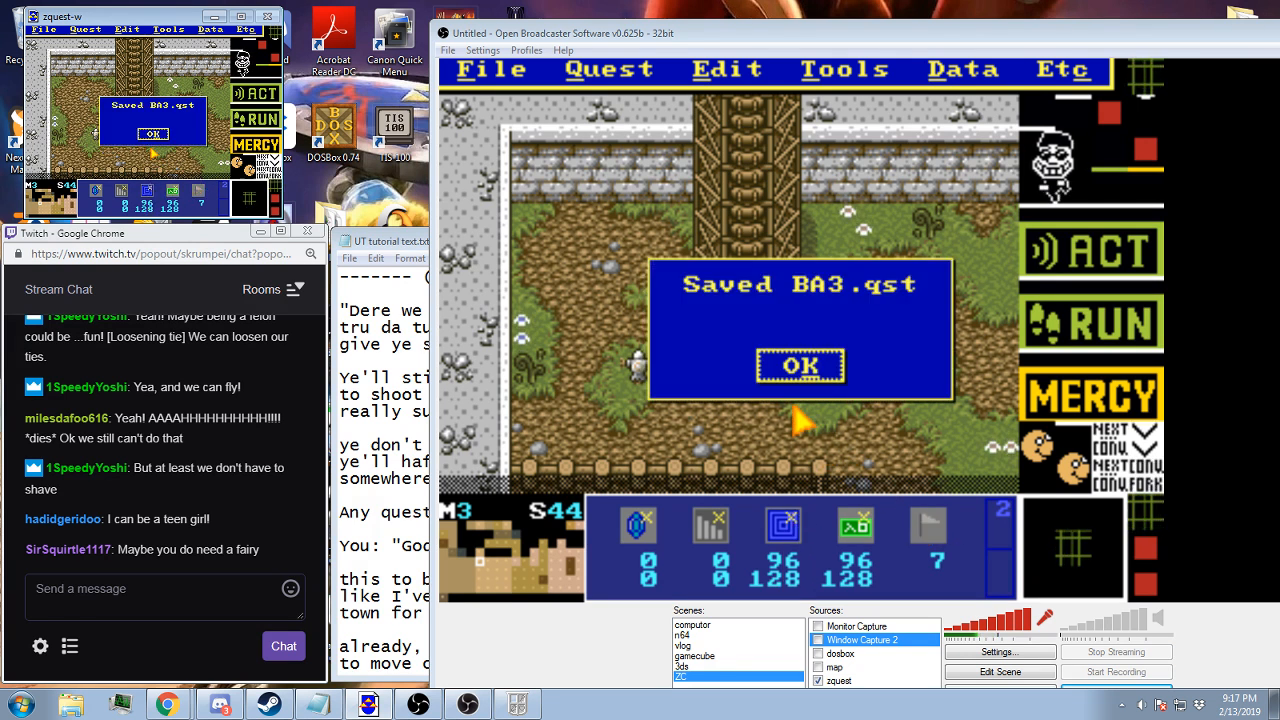
pyautogui.press('Return')
# Switch to the Zelda Classic player, restart from the Town B save file and walk to the village tree
pyautogui.click(520, 704)
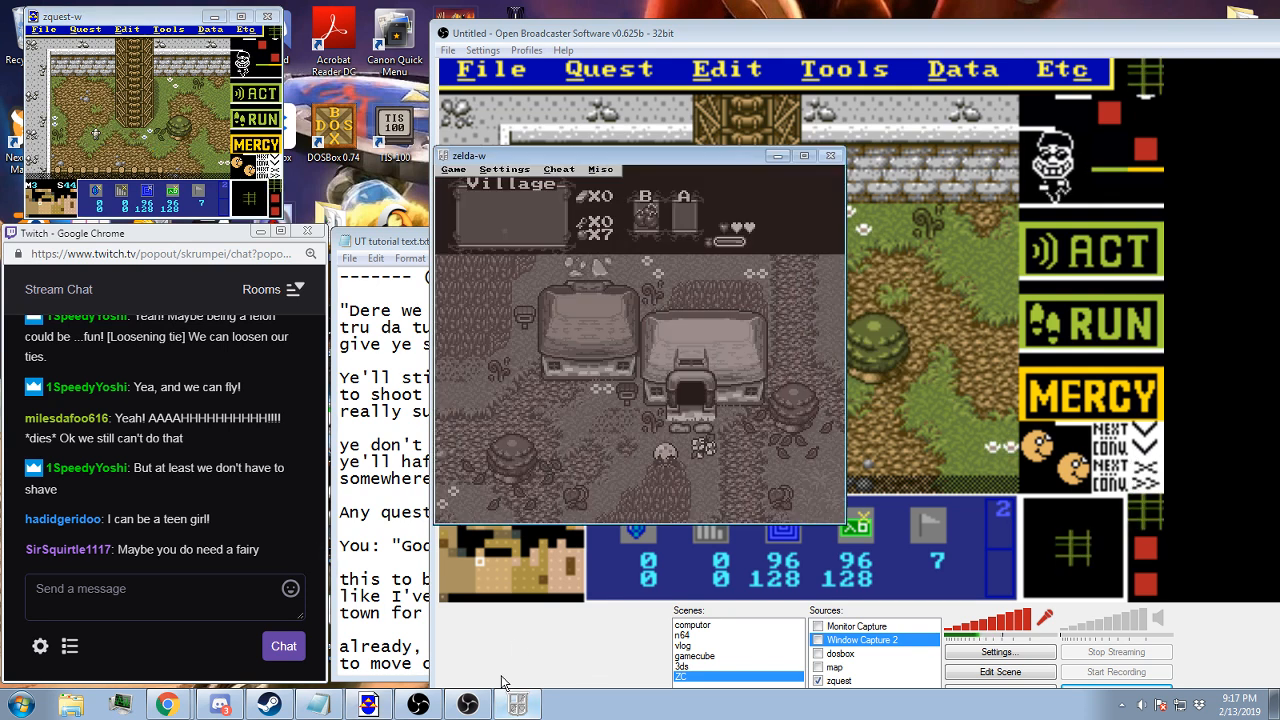
pyautogui.press('F9')
pyautogui.press('Return')
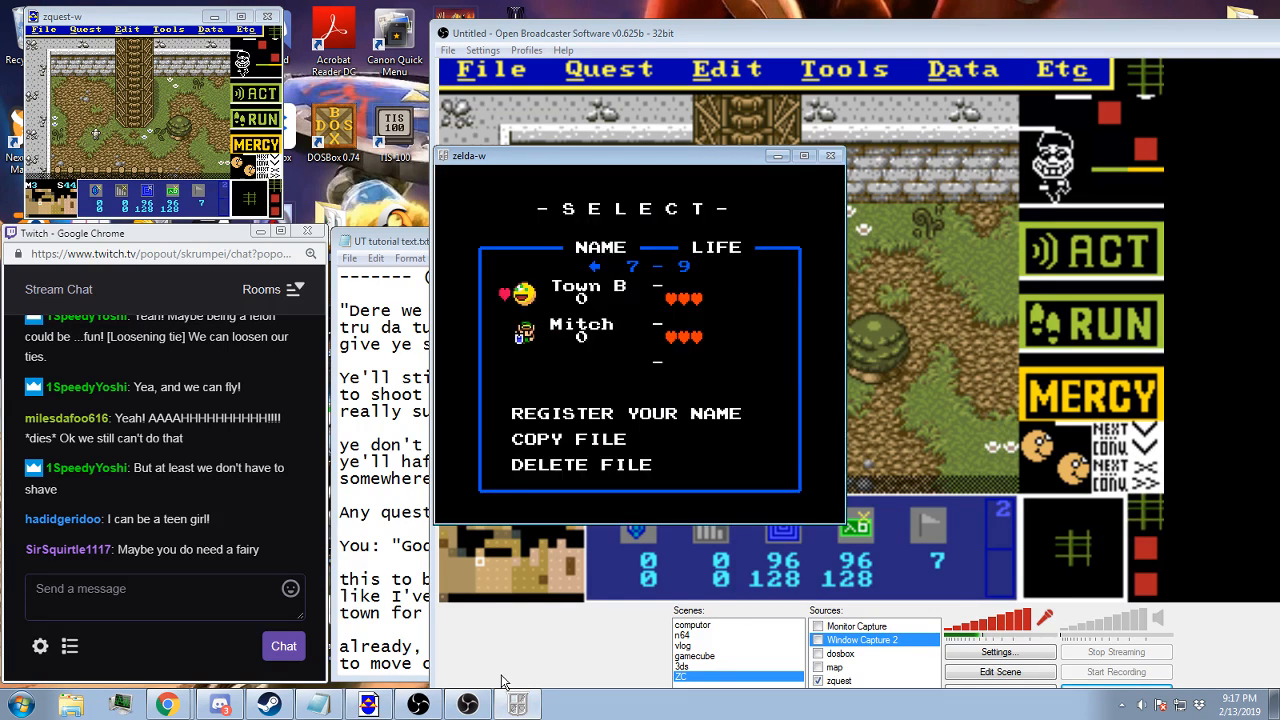
pyautogui.press('Return')
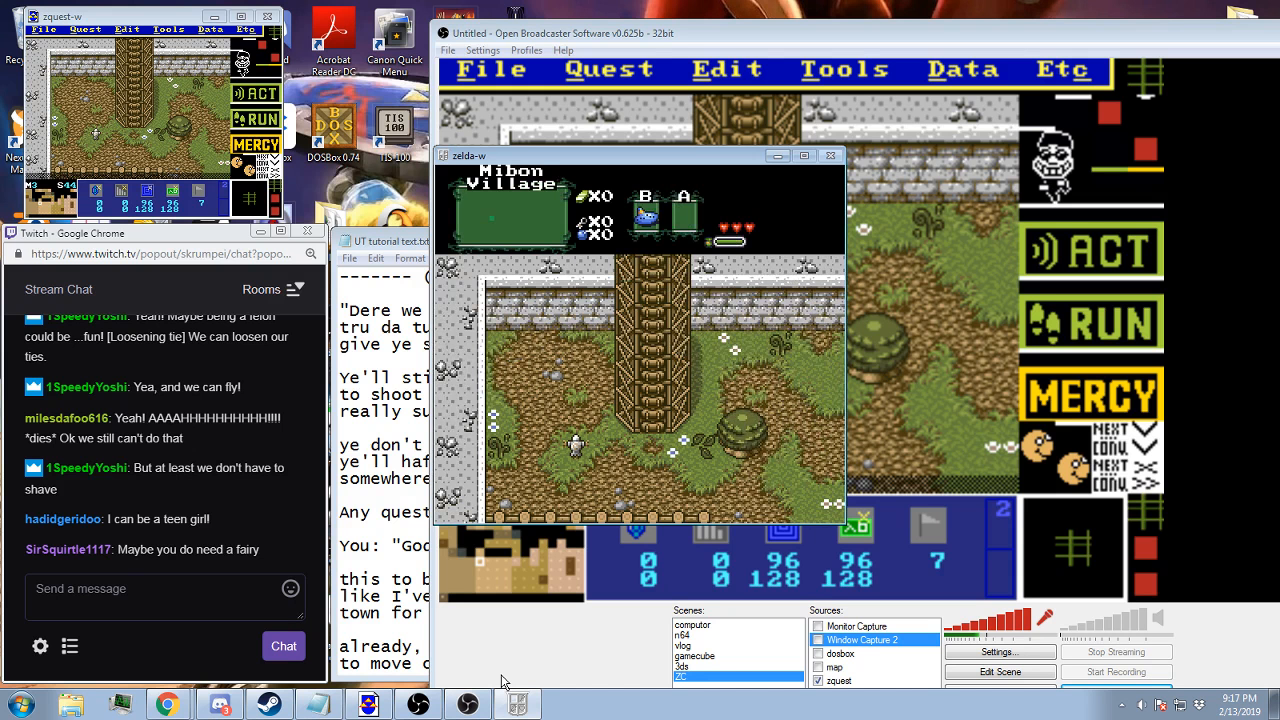
pyautogui.press('Up')
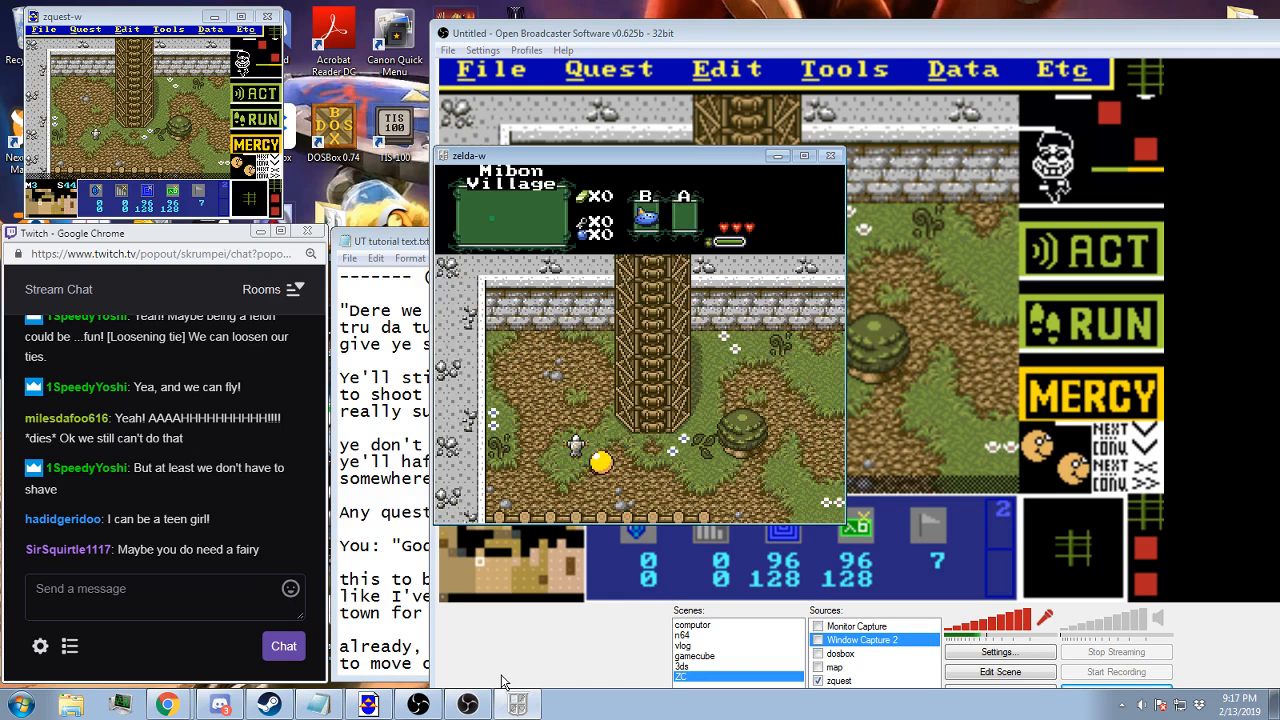
pyautogui.press('Right')
pyautogui.press('Right')
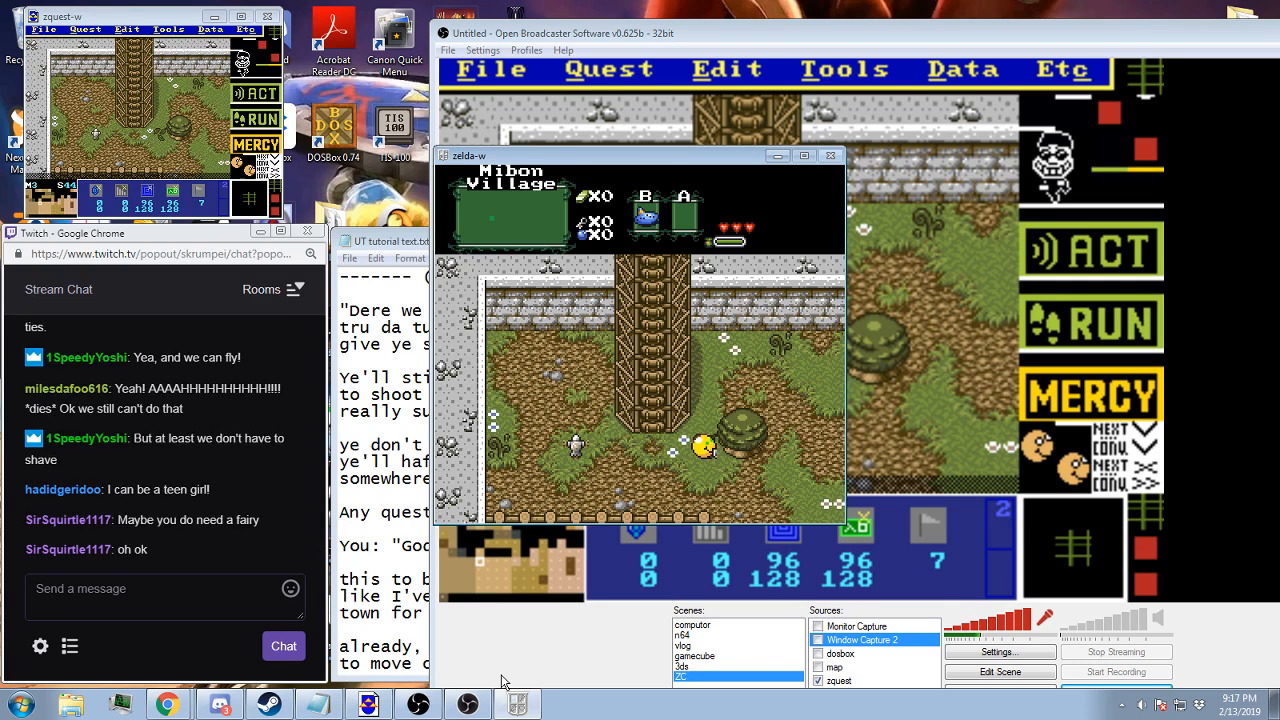
# Return to the ZQuest editor, set the flag to 0, apply it on screen 44 of map 3 and save the quest
pyautogui.click(798, 38)
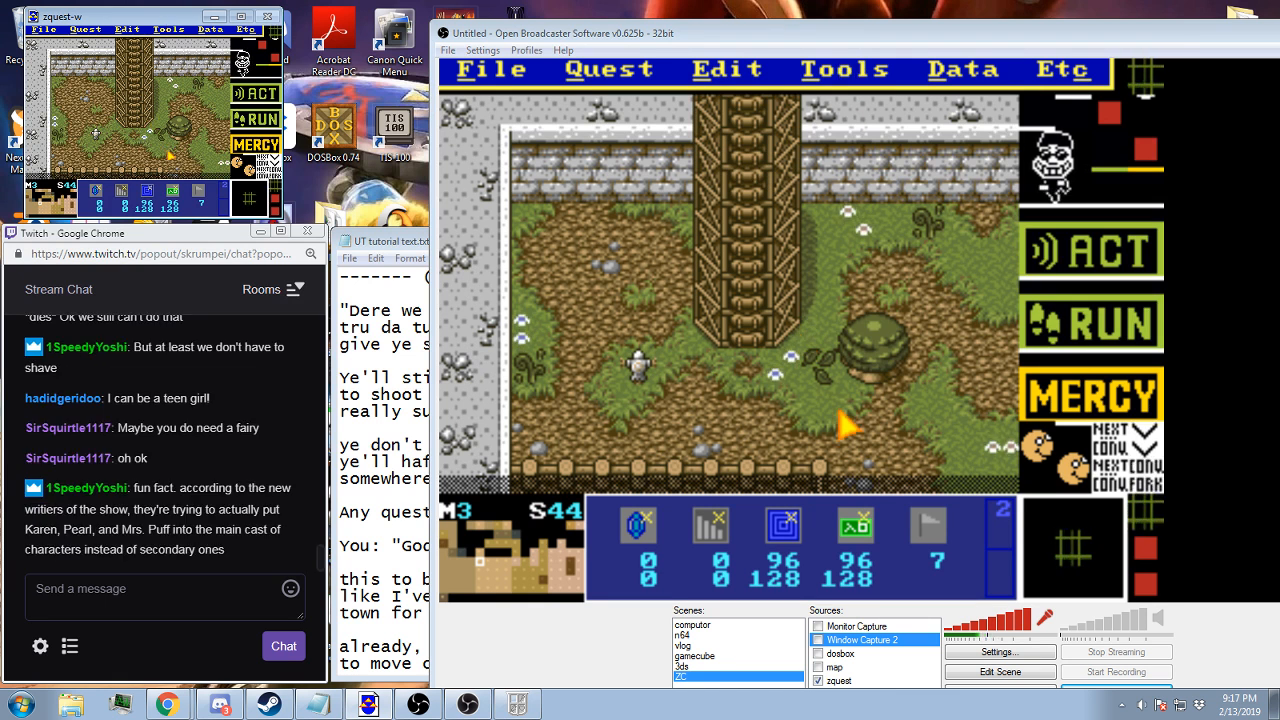
pyautogui.press('/')
pyautogui.press('/')
pyautogui.press('/')
pyautogui.press('/')
pyautogui.press('/')
pyautogui.press('/')
pyautogui.press('/')
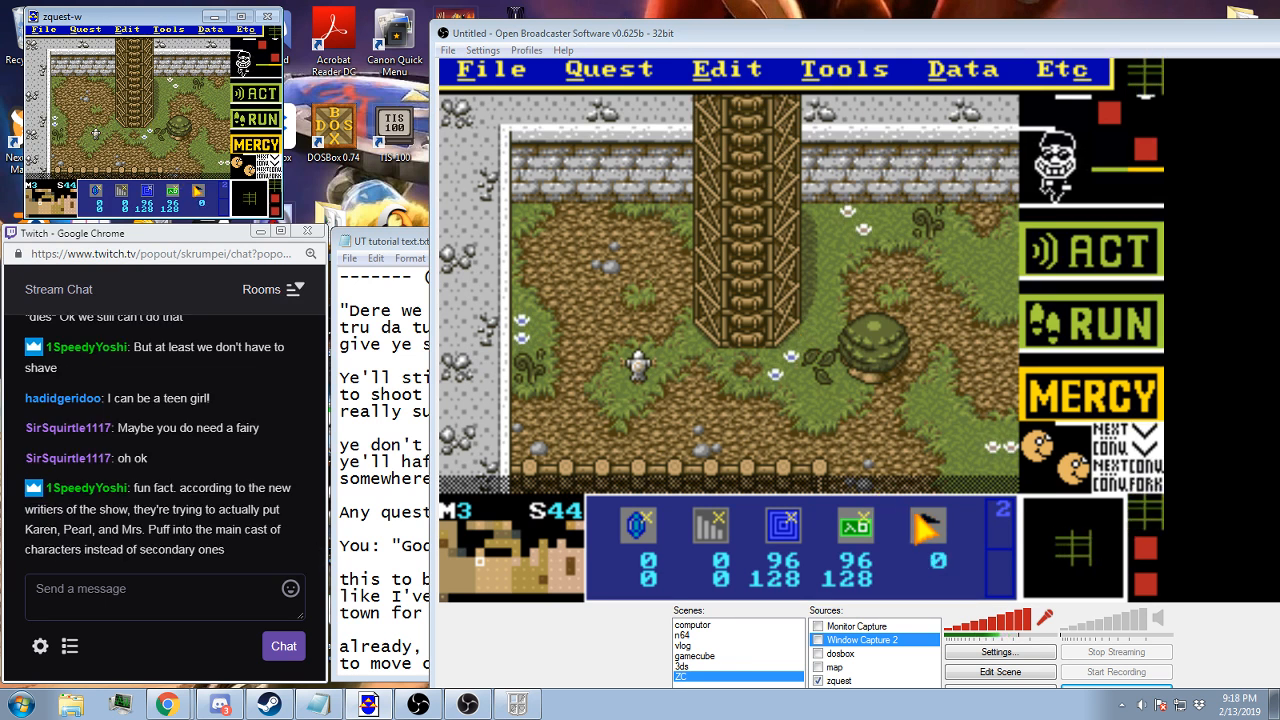
pyautogui.click(194, 187)
pyautogui.click(136, 134)
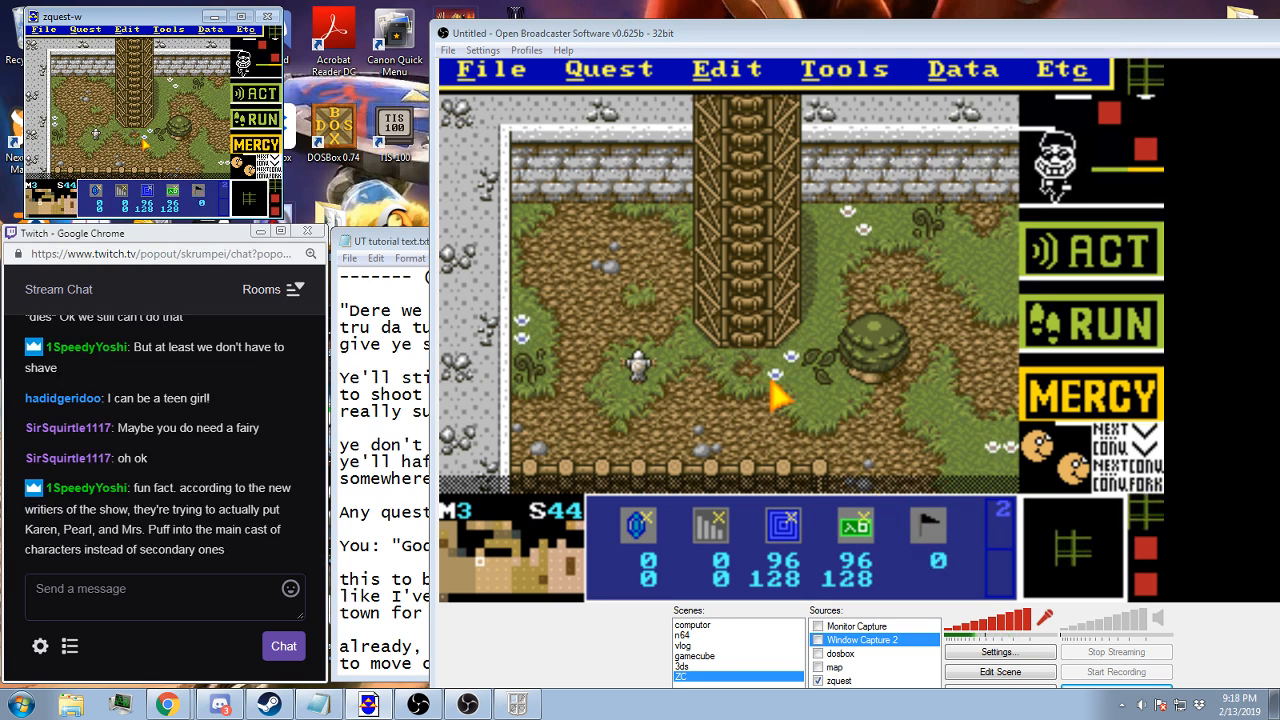
pyautogui.hotkey('ctrl', 's')
pyautogui.press('Return')
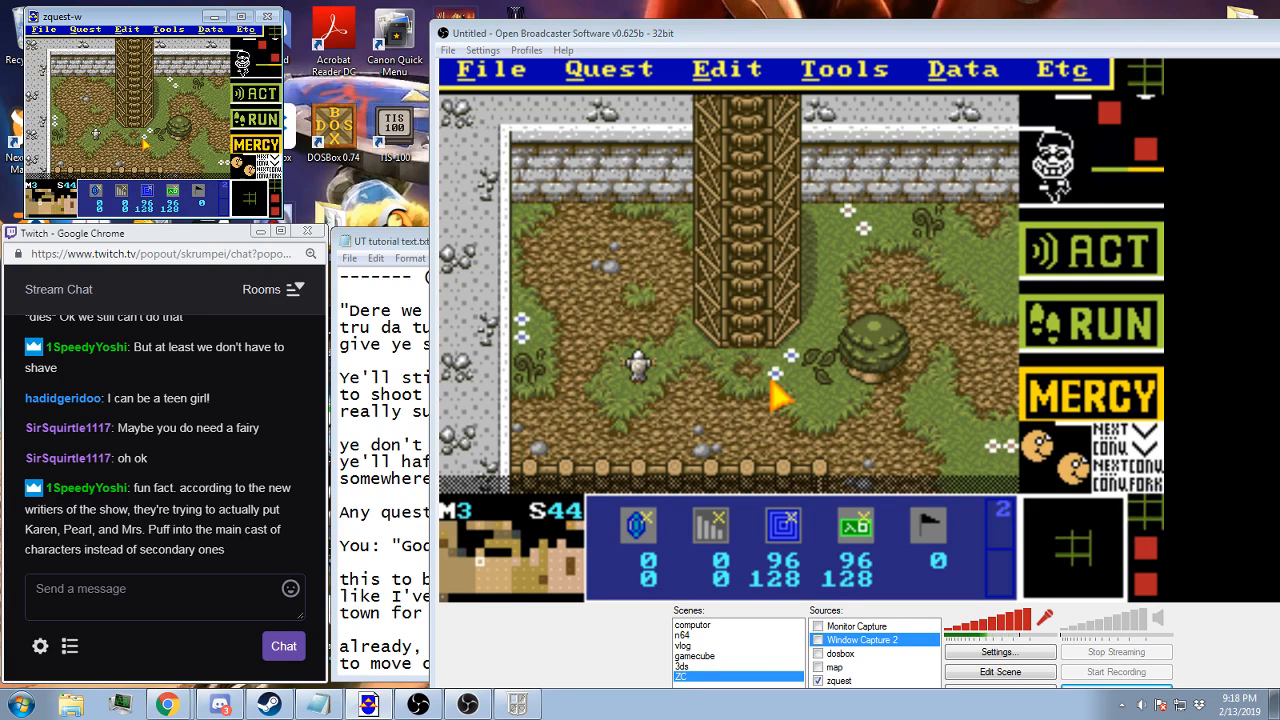
# Switch to map 5 and navigate to the battle screen 0A
pyautogui.press('.')
pyautogui.press('.')
pyautogui.press('Up')
pyautogui.press('Up')
pyautogui.press('Up')
pyautogui.press('Up')
pyautogui.press('Up')
pyautogui.press('Up')
pyautogui.press('Up')
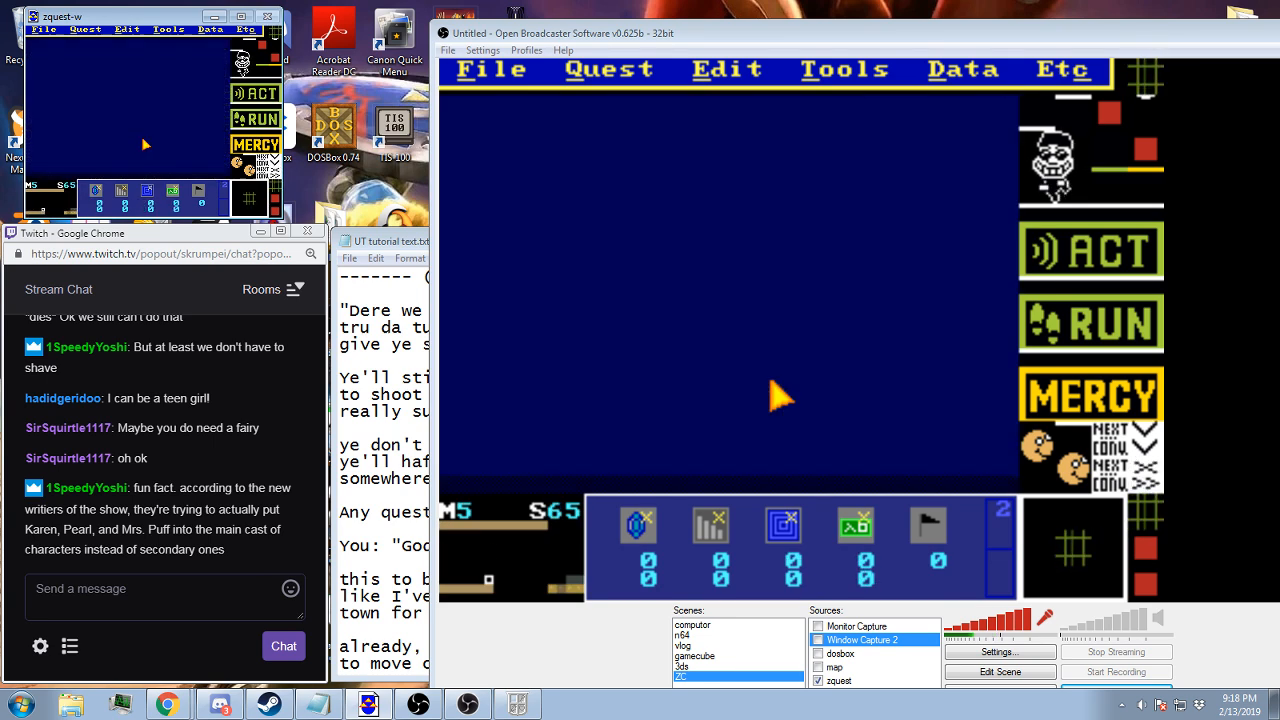
pyautogui.press('Right')
pyautogui.press('Right')
pyautogui.press('Right')
pyautogui.press('Right')
pyautogui.press('Right')
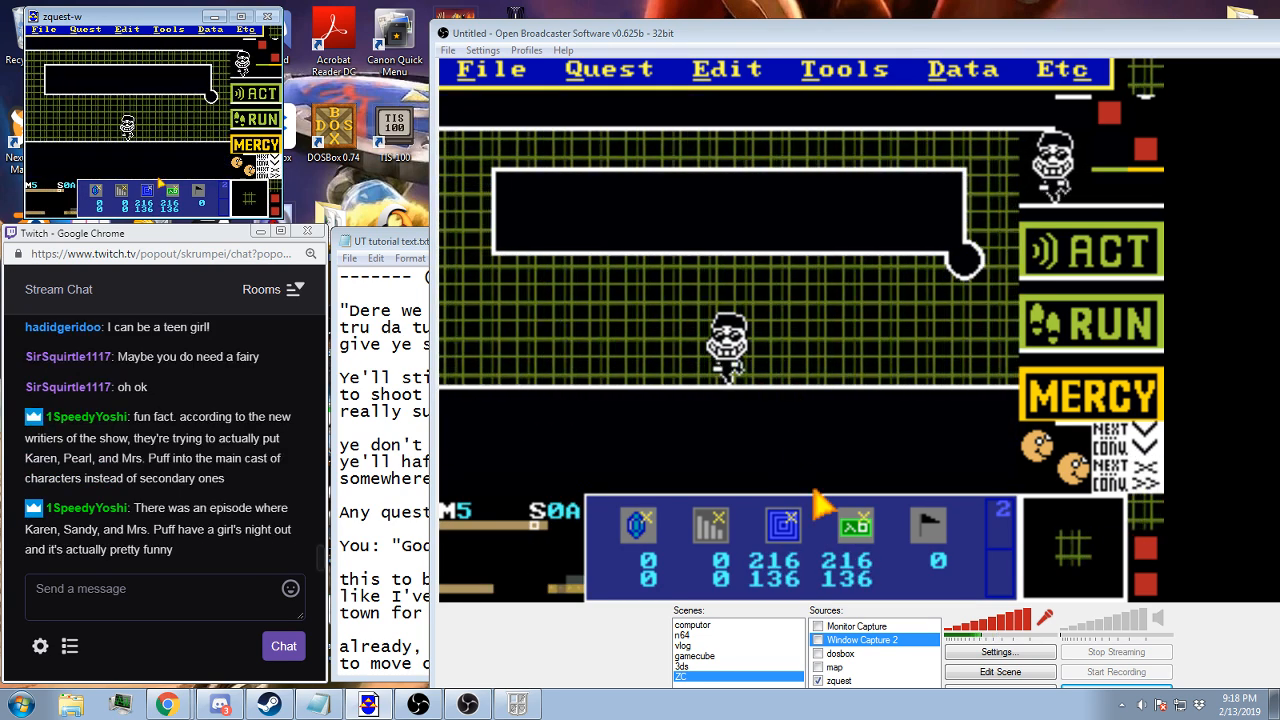
# Hide layer 1 on screen 0A to examine the combos beneath the speech bubble layer
pyautogui.scroll(2, 147, 190)
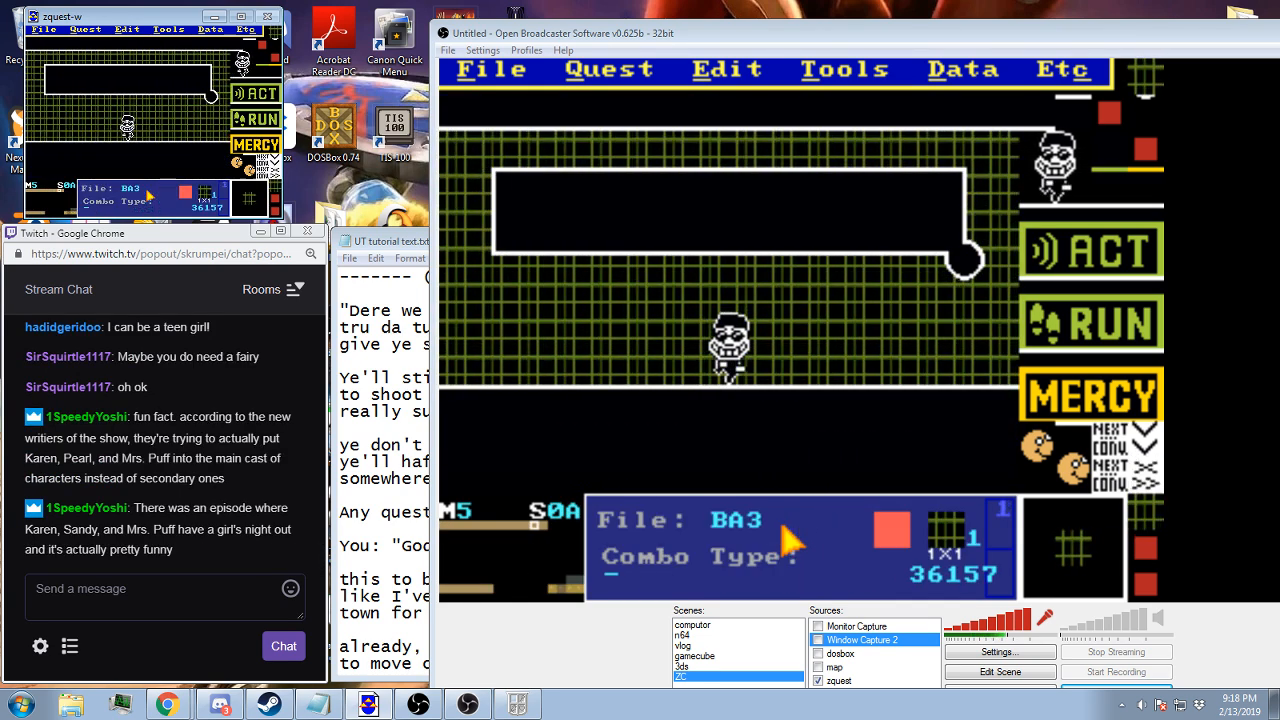
pyautogui.click(107, 197)
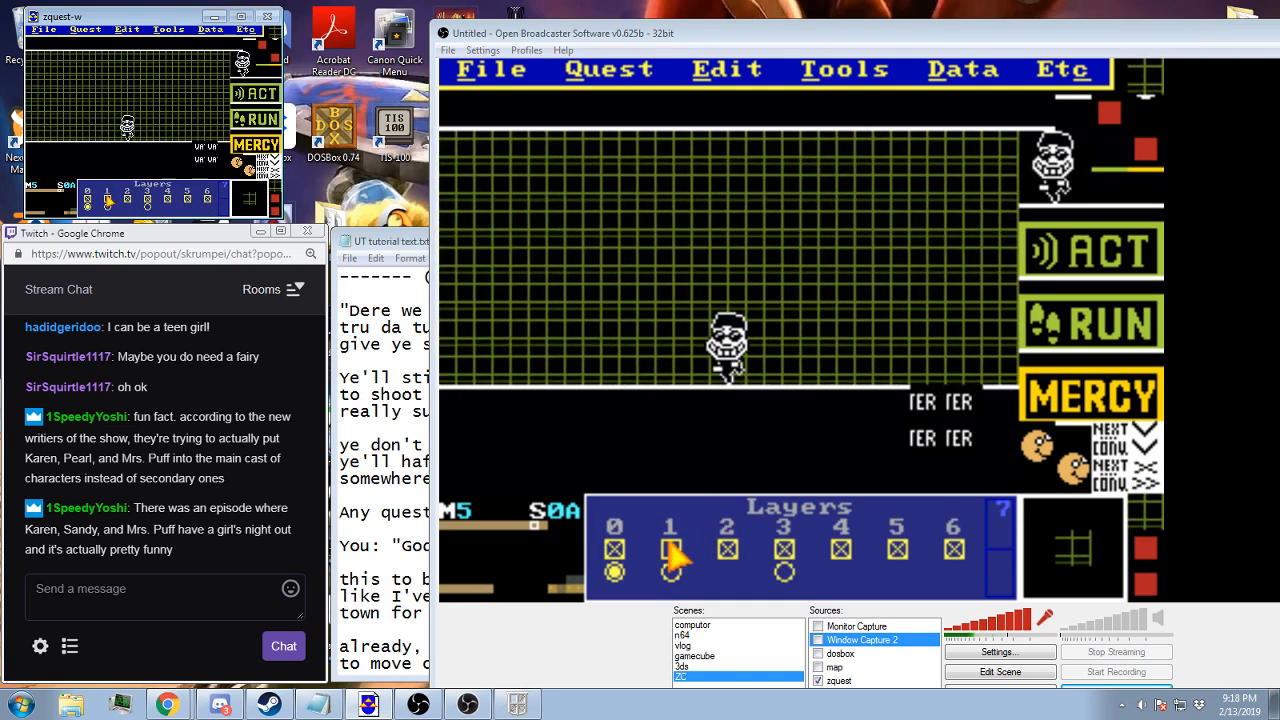
pyautogui.scroll(-2, 107, 198)
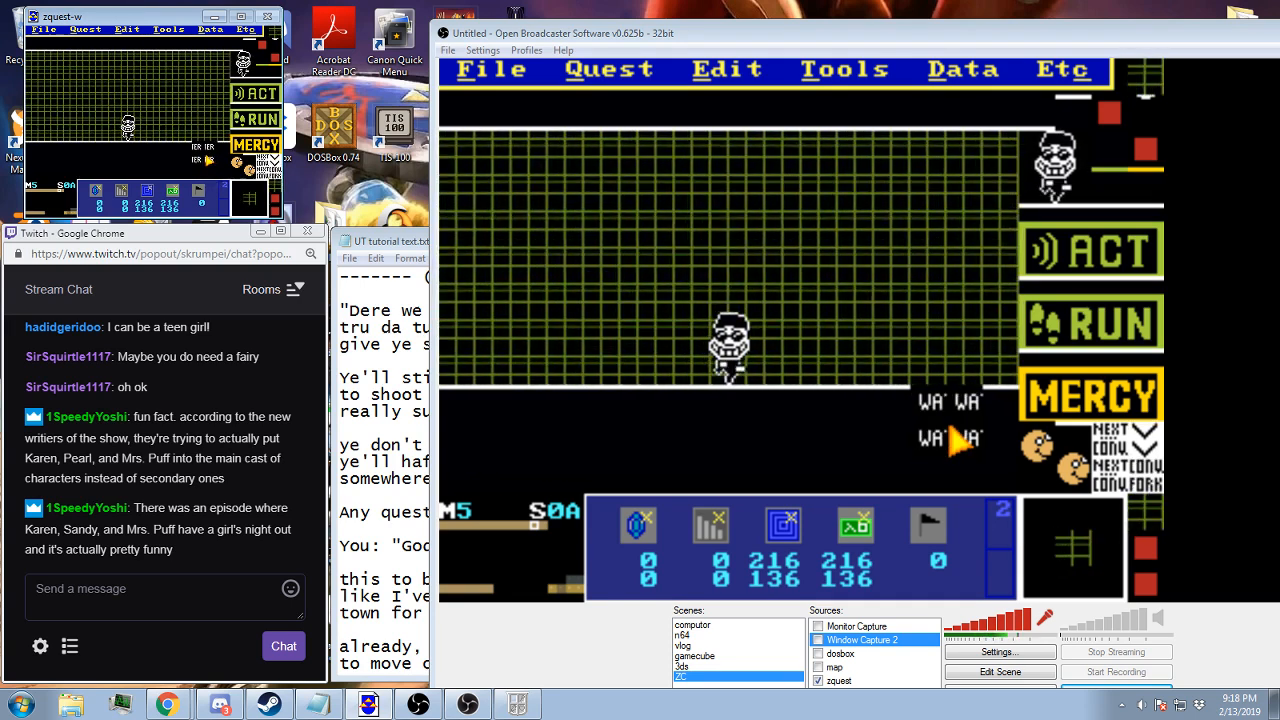
# Examine the flag and layer visibility settings of screen 75 on map 5
pyautogui.press('Right')
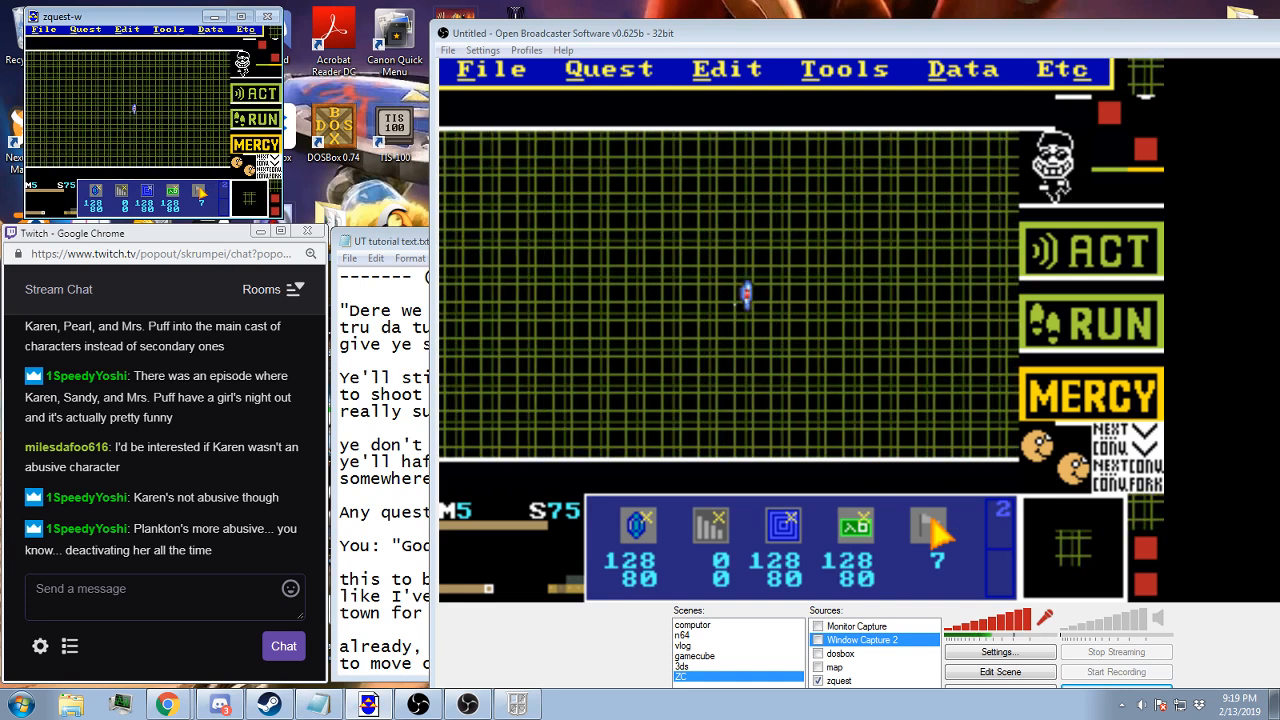
pyautogui.click(199, 189)
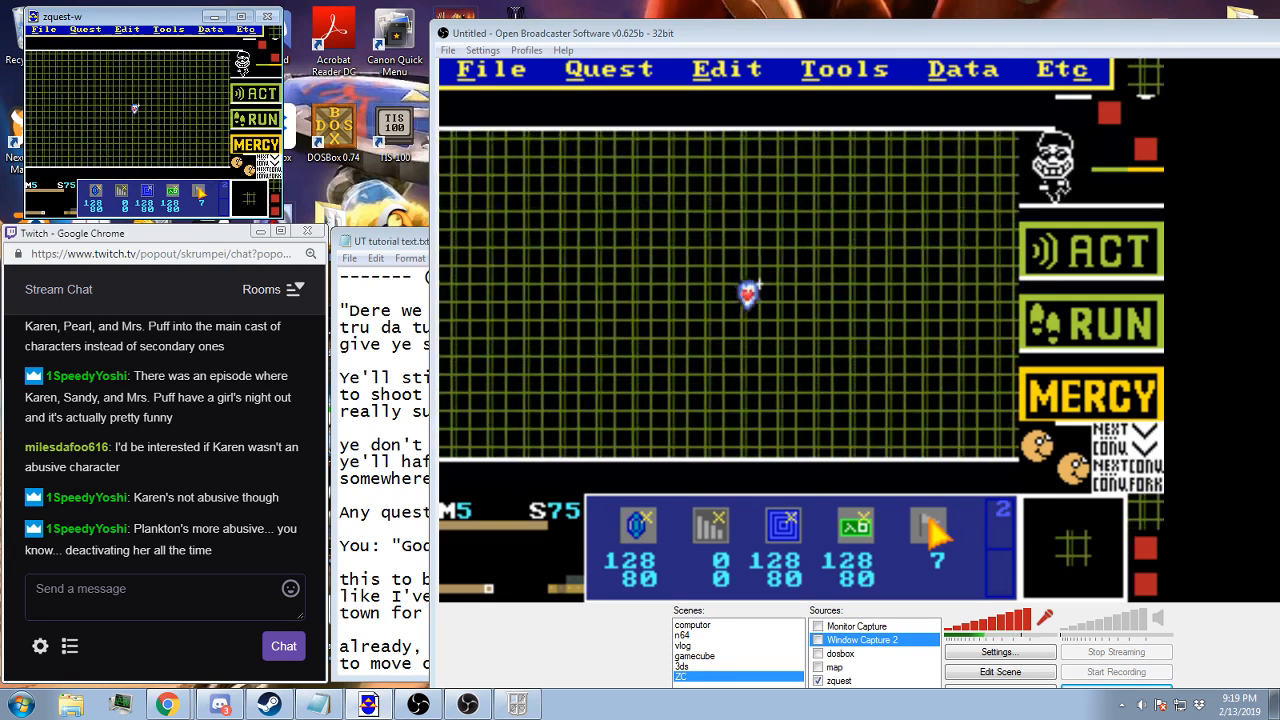
pyautogui.scroll(-5, 197, 187)
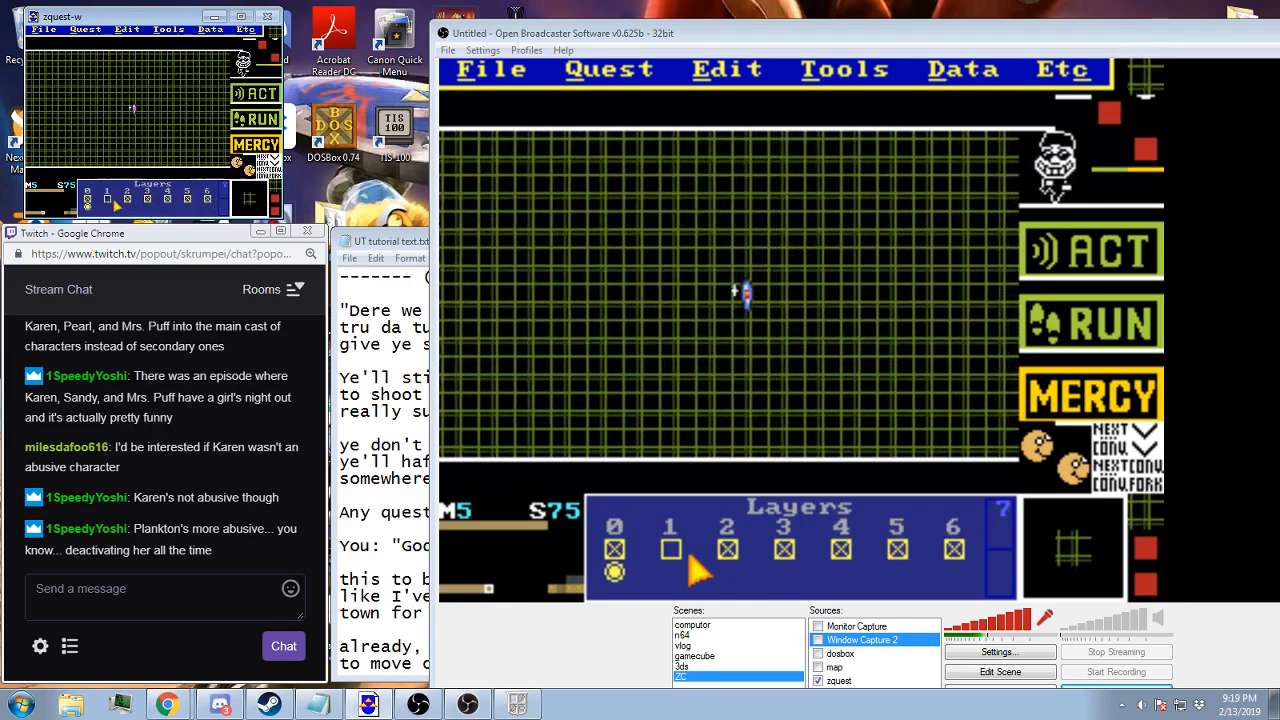
pyautogui.click(110, 199)
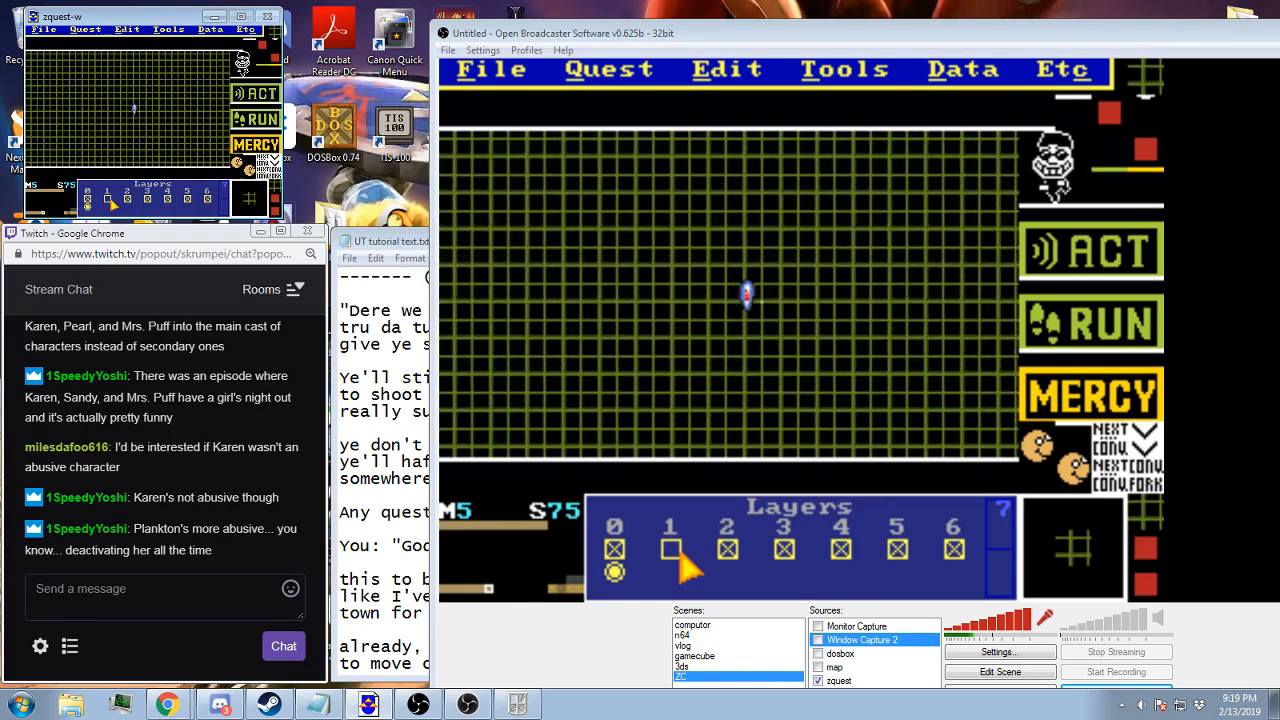
# Place a 3×3 block of flag 7 around the centre of the battle grid on screen 0B, and save the quest
pyautogui.press('space')
pyautogui.press('space')
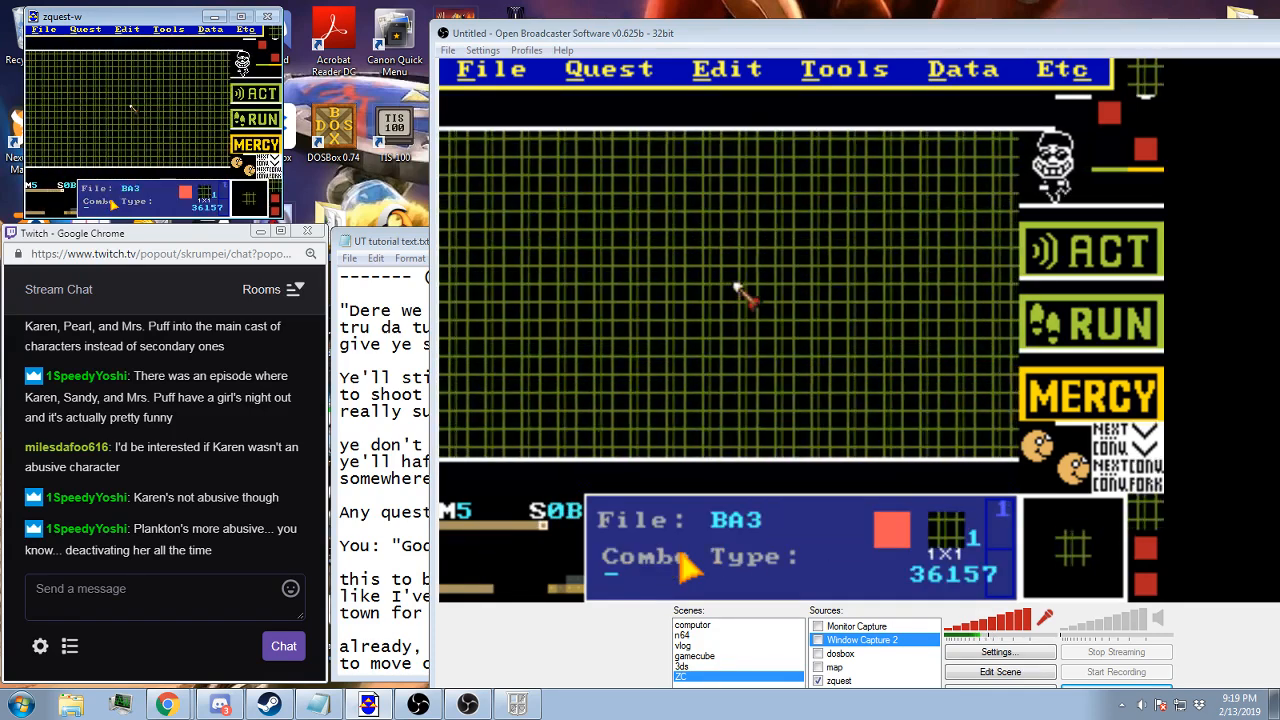
pyautogui.click(198, 191)
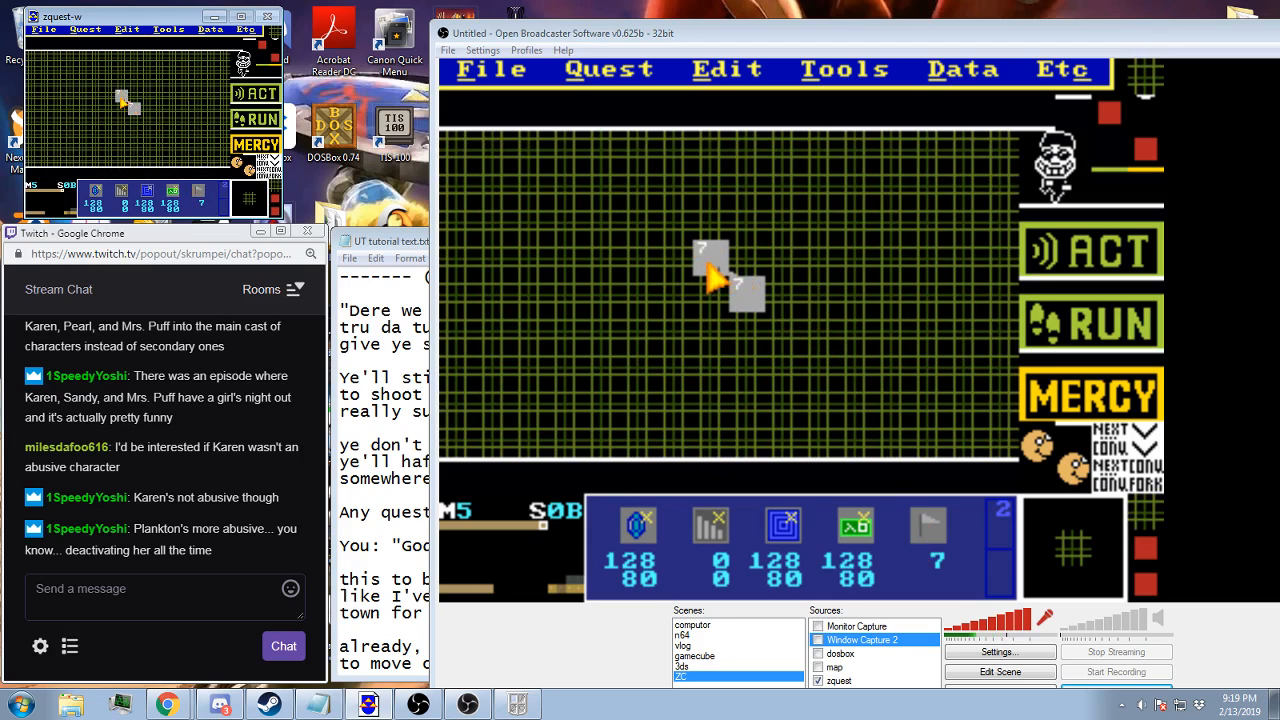
pyautogui.moveTo(123, 103); pyautogui.dragTo(139, 124)
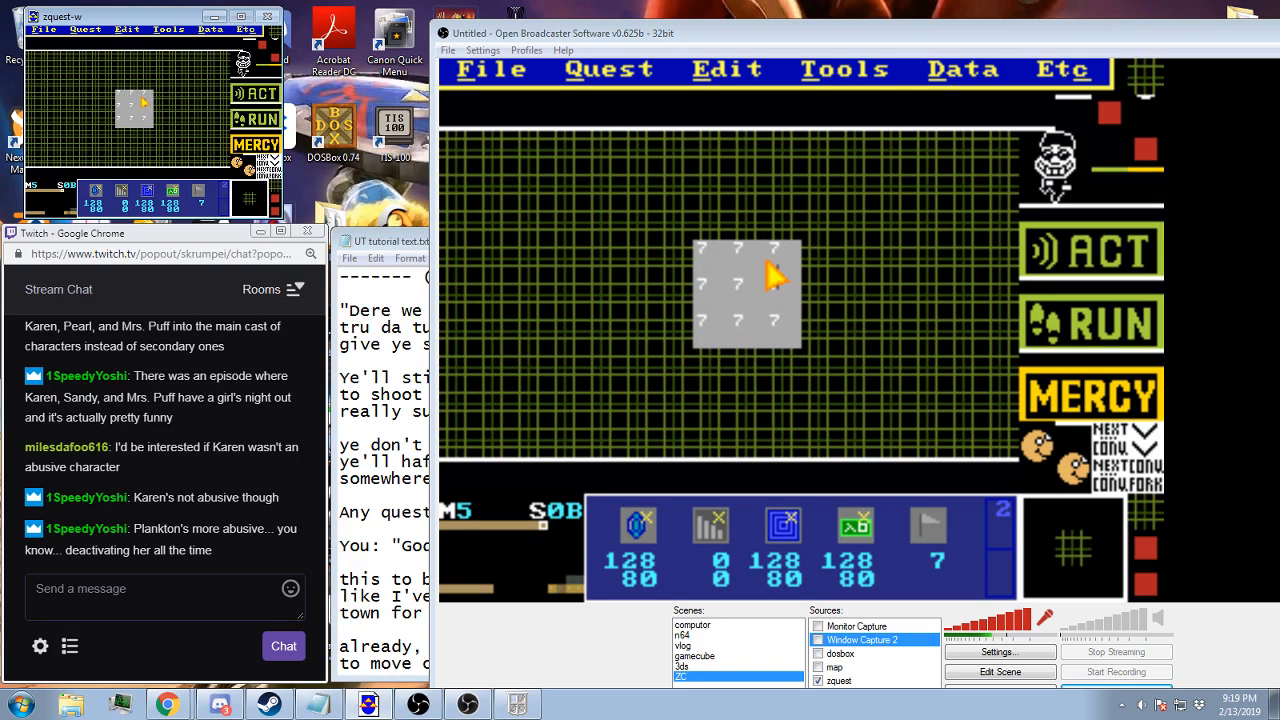
pyautogui.rightClick(140, 112)
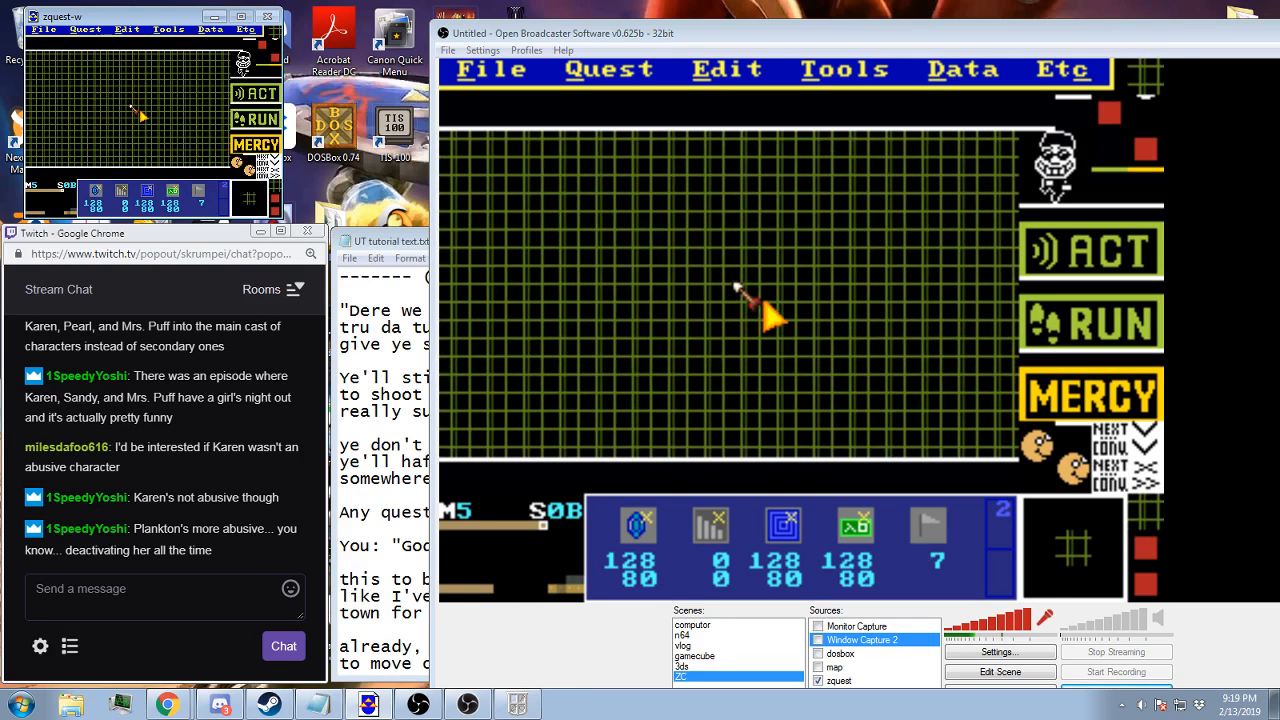
pyautogui.press('F2')
pyautogui.press('Return')
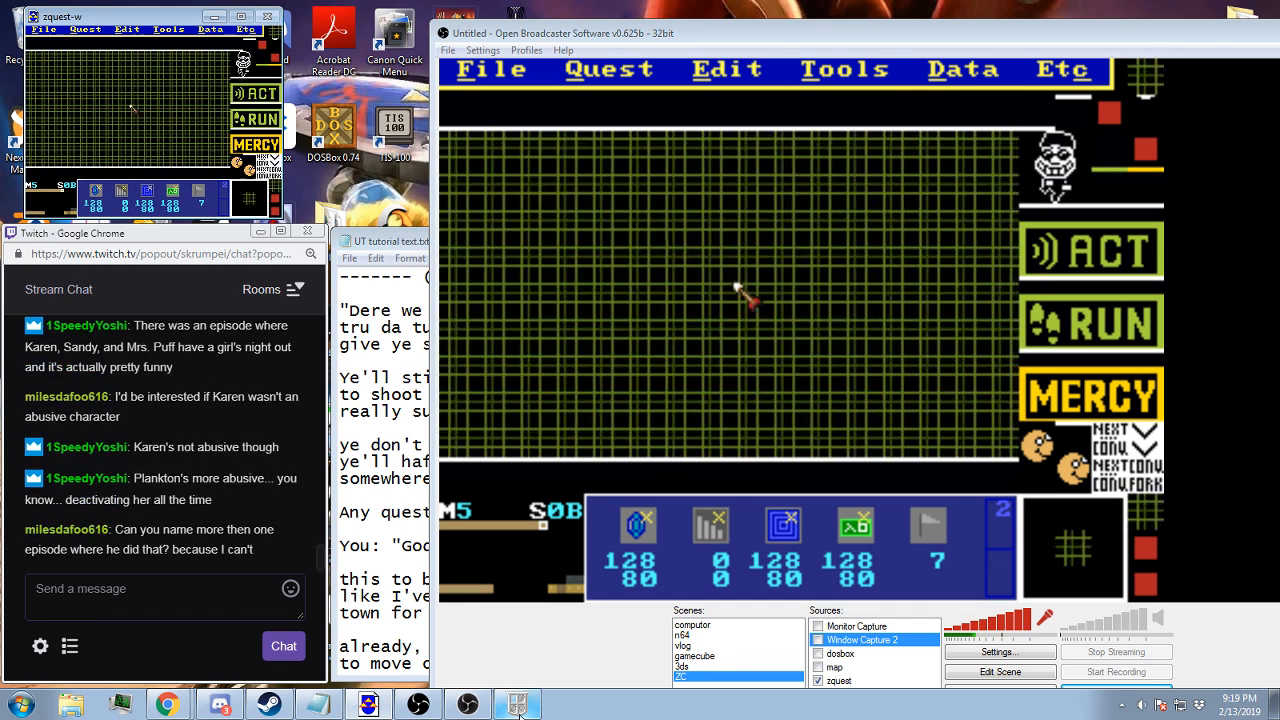
# Switch to the Zelda Classic player, continue the save in Mibon Village and play through to the battle grid screen
pyautogui.click(518, 712)
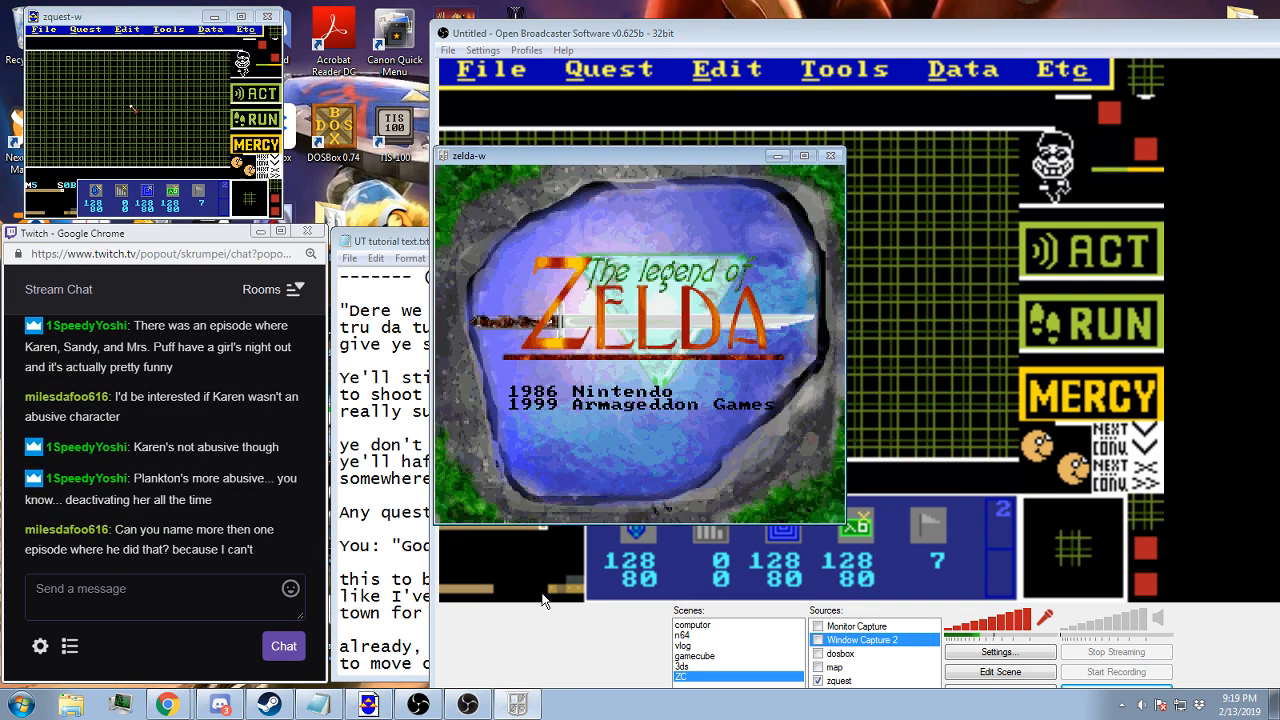
pyautogui.press('Return')
pyautogui.press('Return')
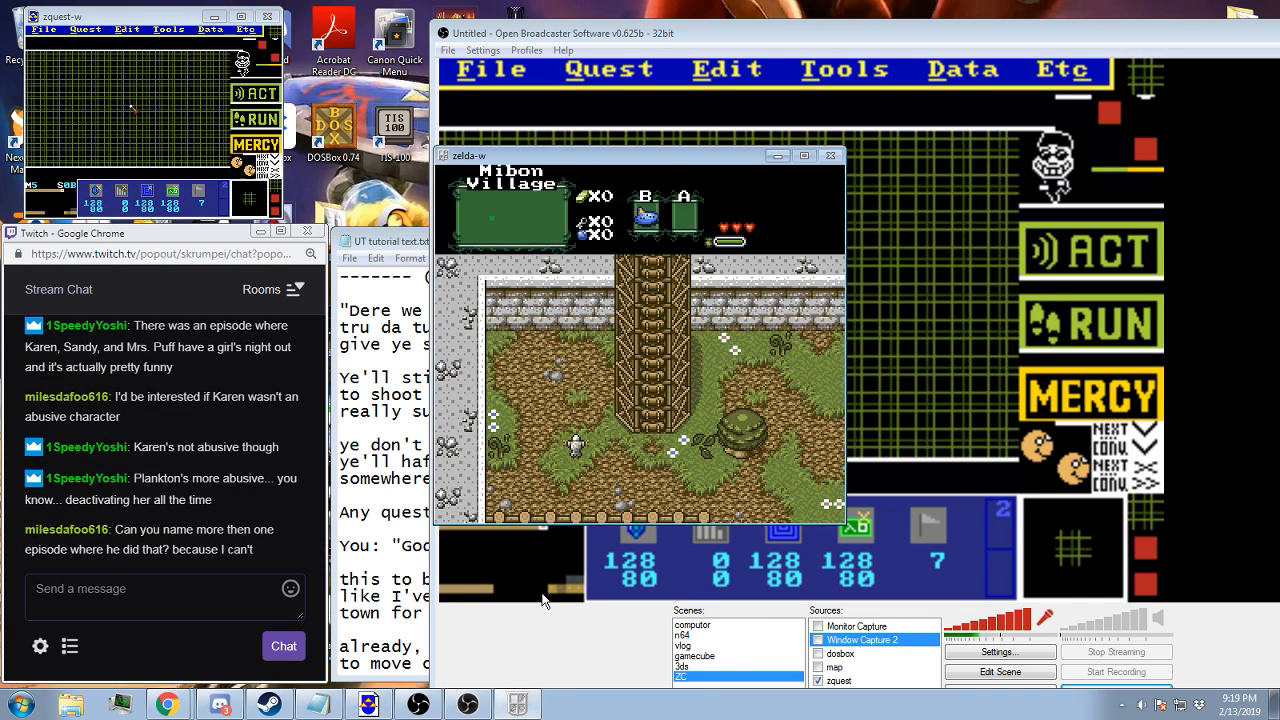
pyautogui.press('Right')
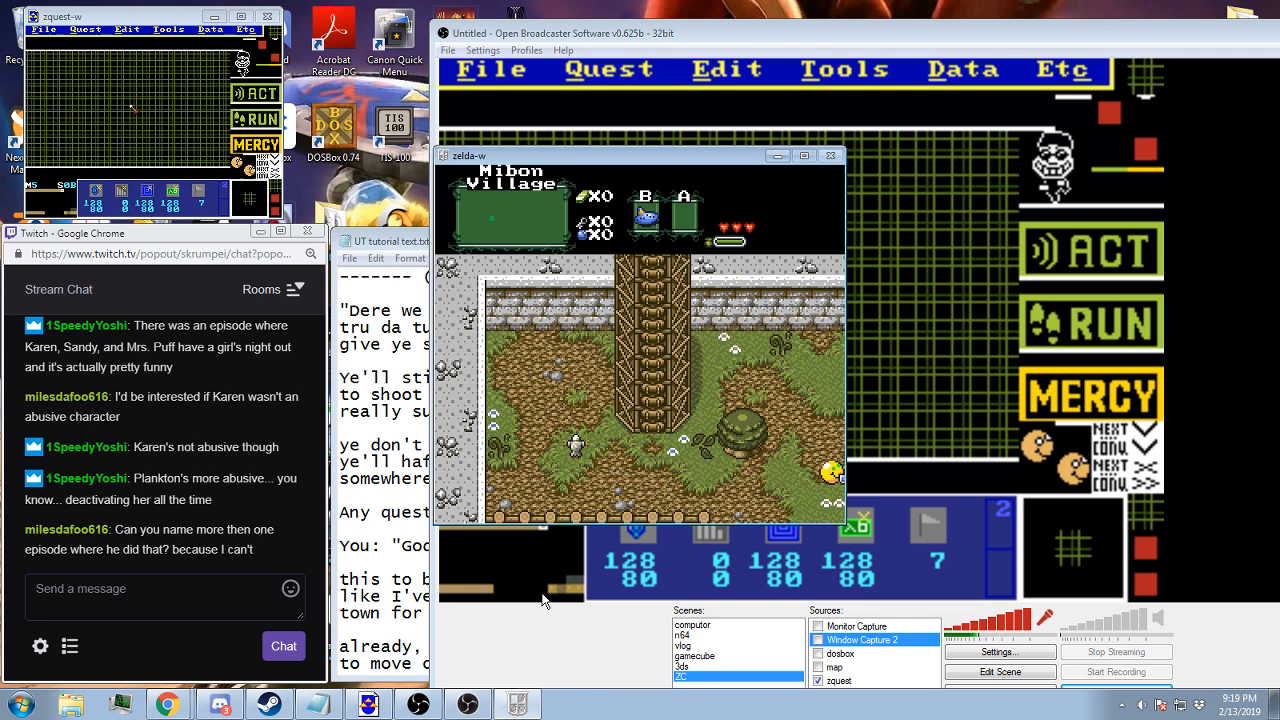
pyautogui.press('Up')
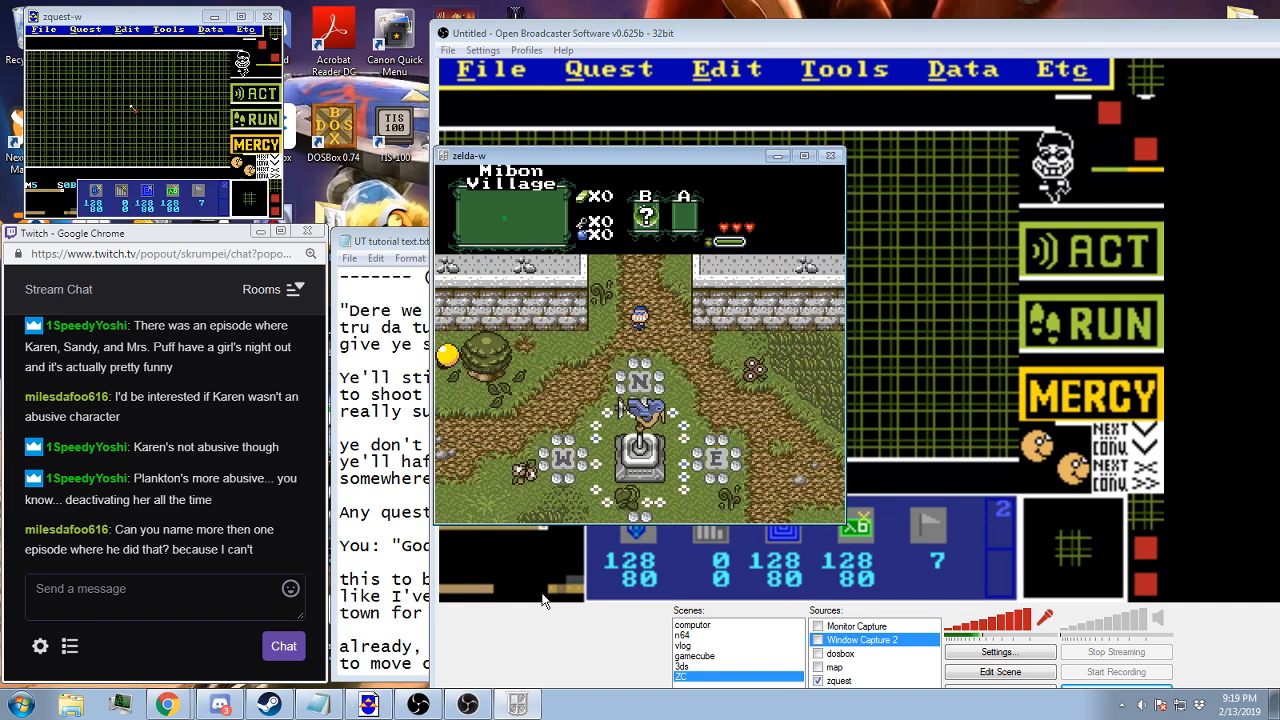
pyautogui.press('Right')
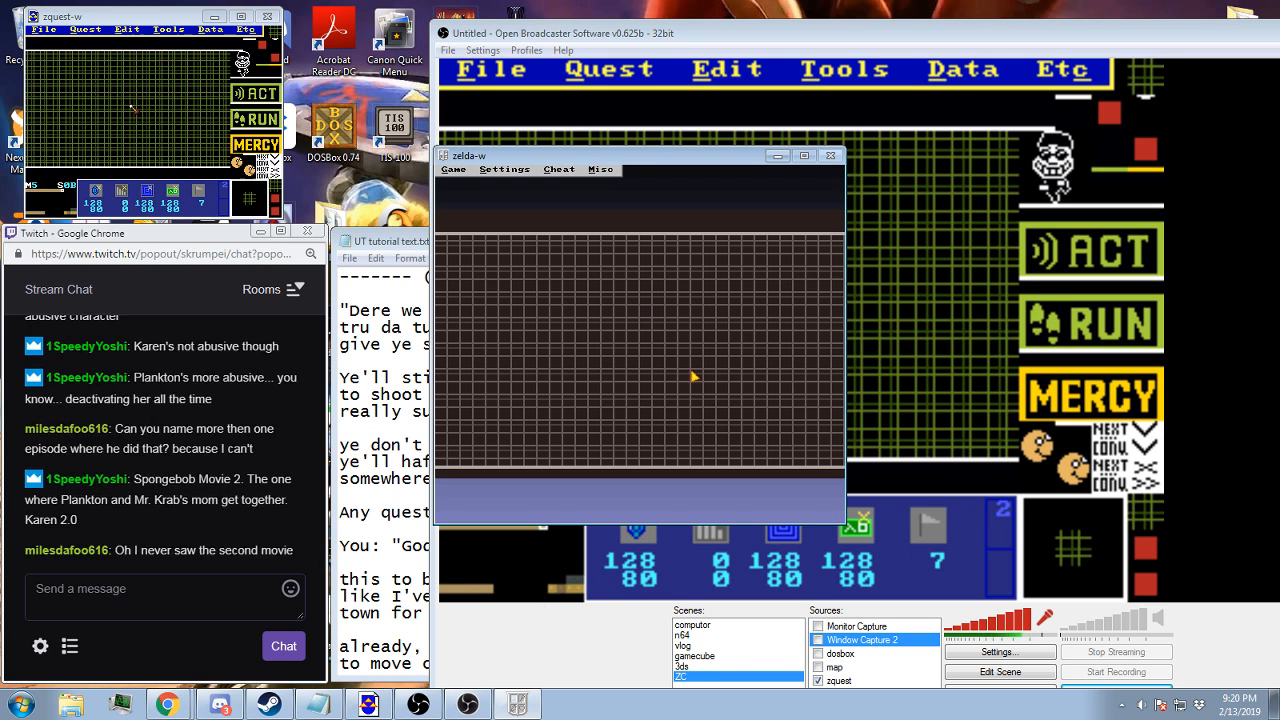
# Return to ZQuest, show the combo types on screen 0B and check its tile warp to Mibon Village B, screen 43
pyautogui.click(845, 41)
pyautogui.click(190, 16)
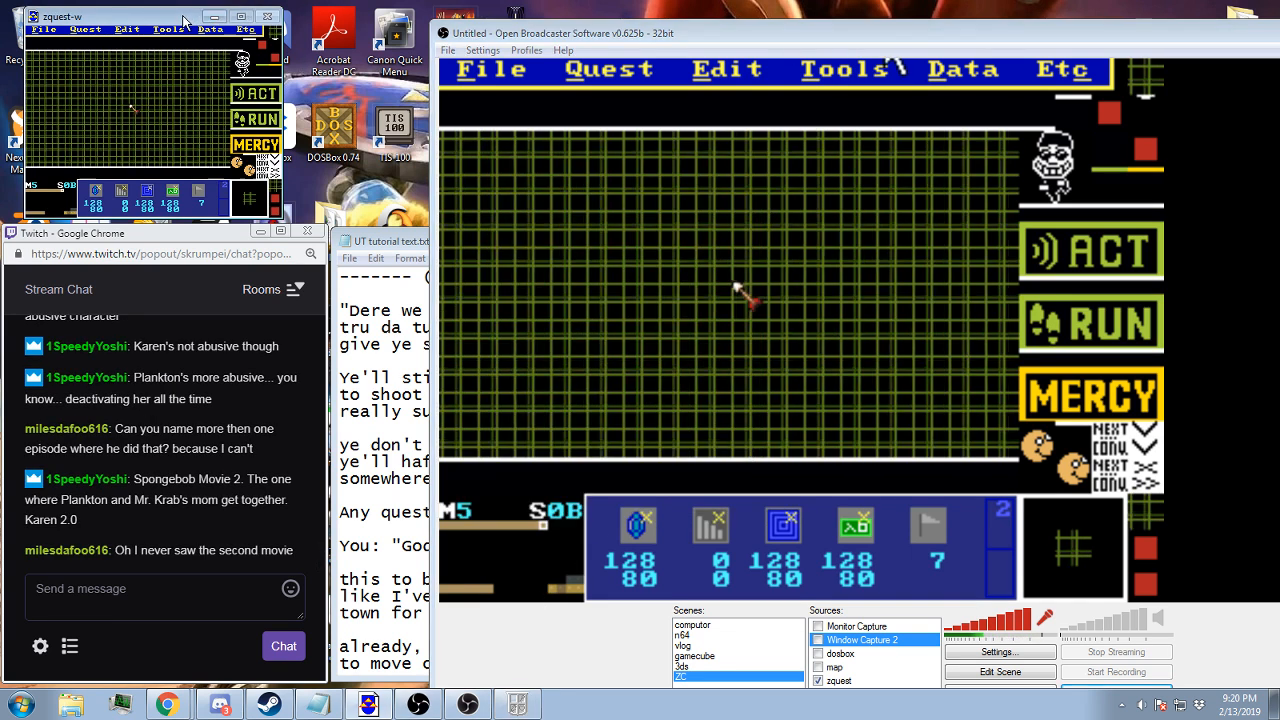
pyautogui.press('c')
pyautogui.press('t')
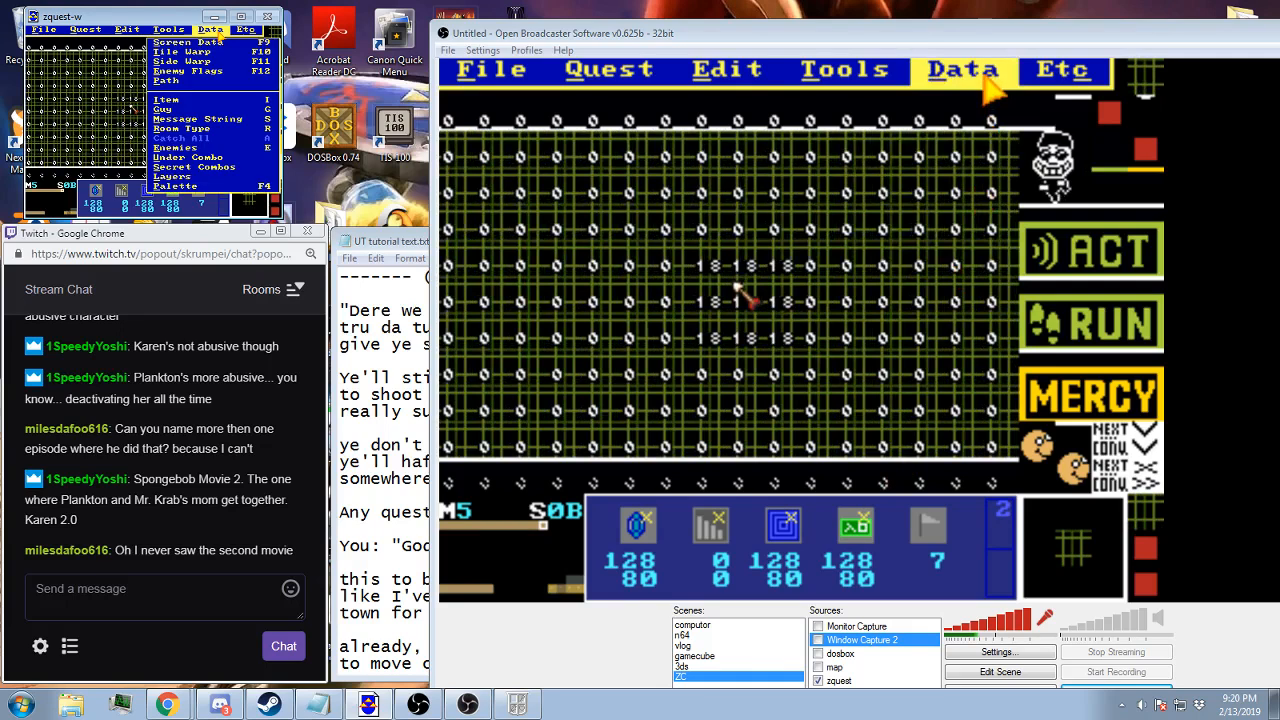
pyautogui.click(200, 52)
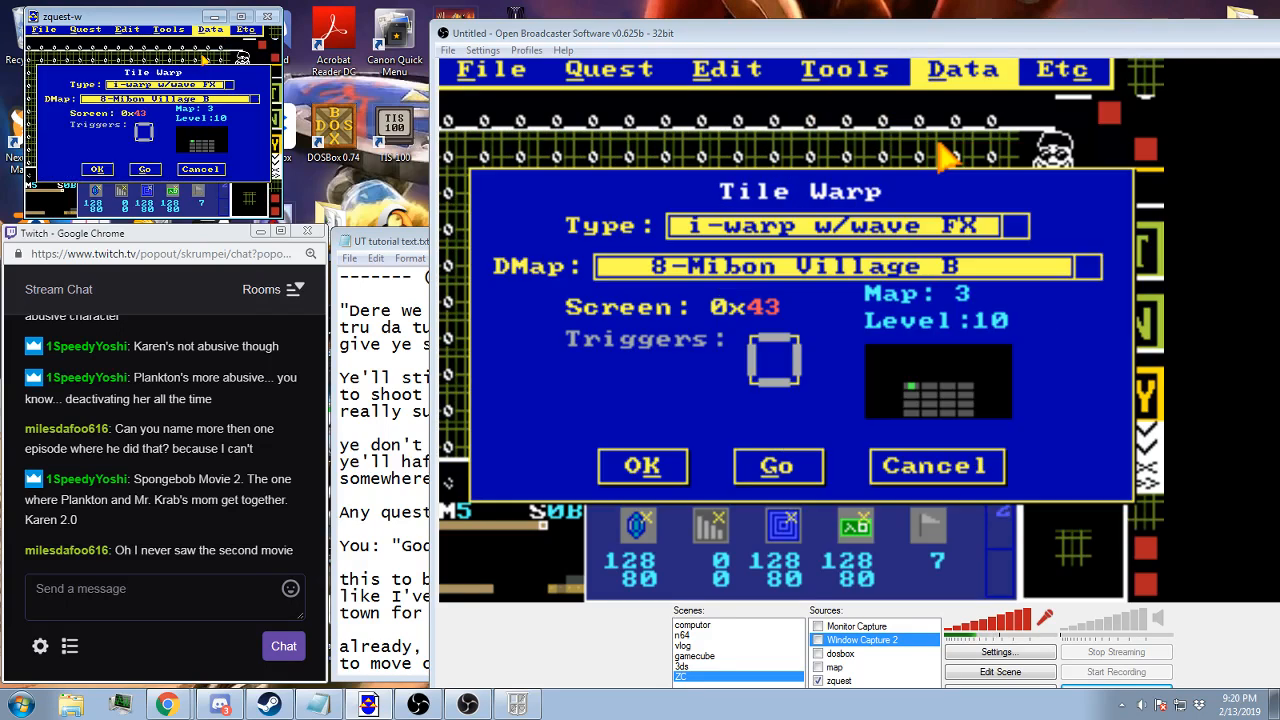
pyautogui.click(96, 174)
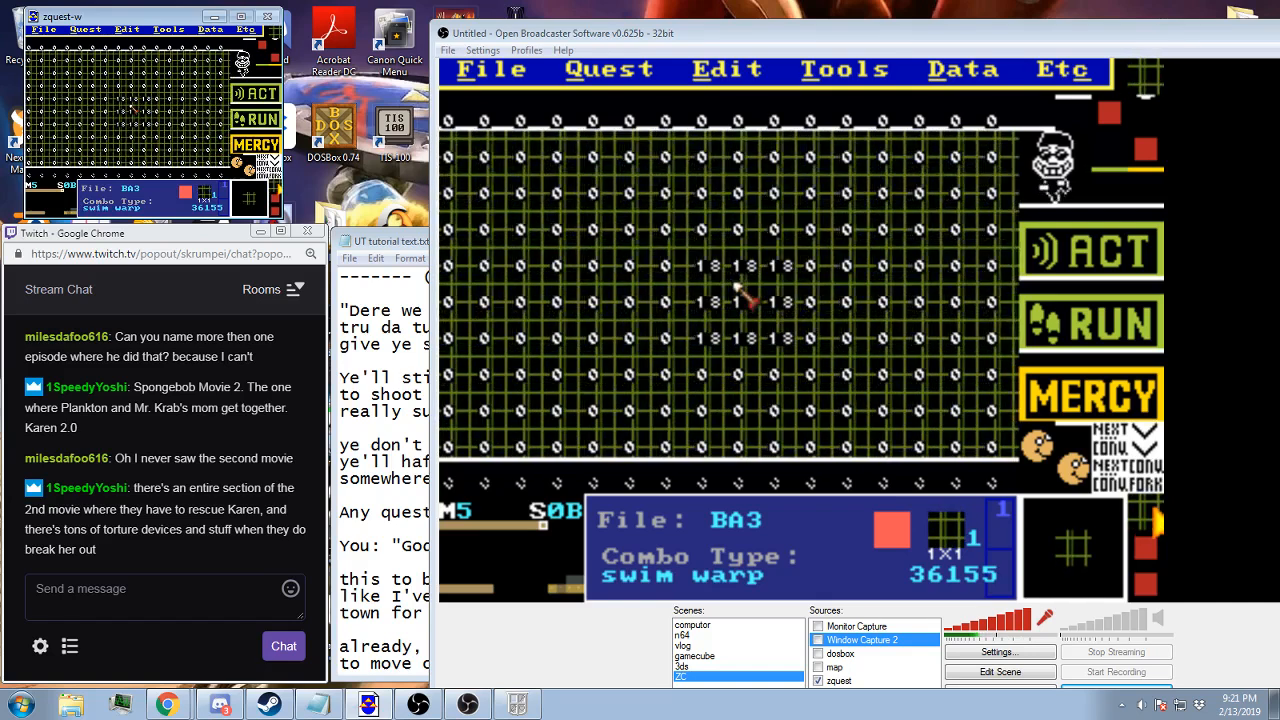
# Set combo 36155's type to stairs and clear its solidity
pyautogui.click(257, 193)
pyautogui.click(145, 161)
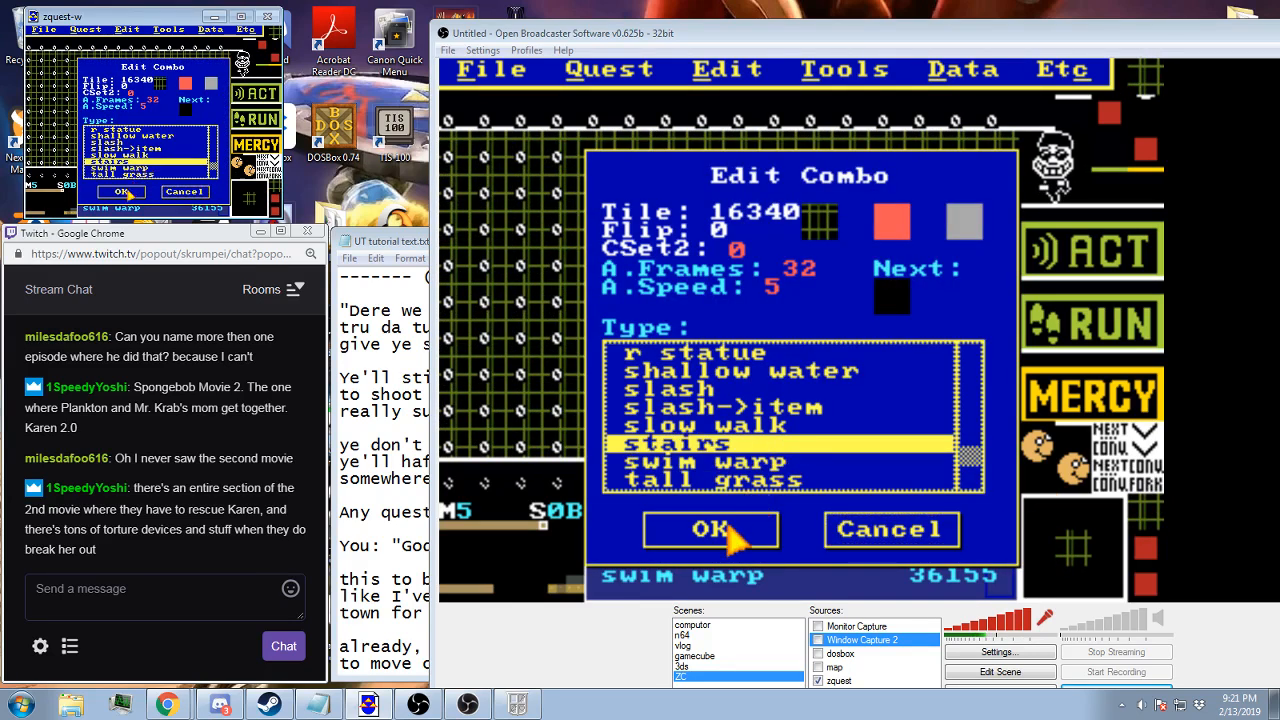
pyautogui.click(130, 190)
pyautogui.click(210, 184)
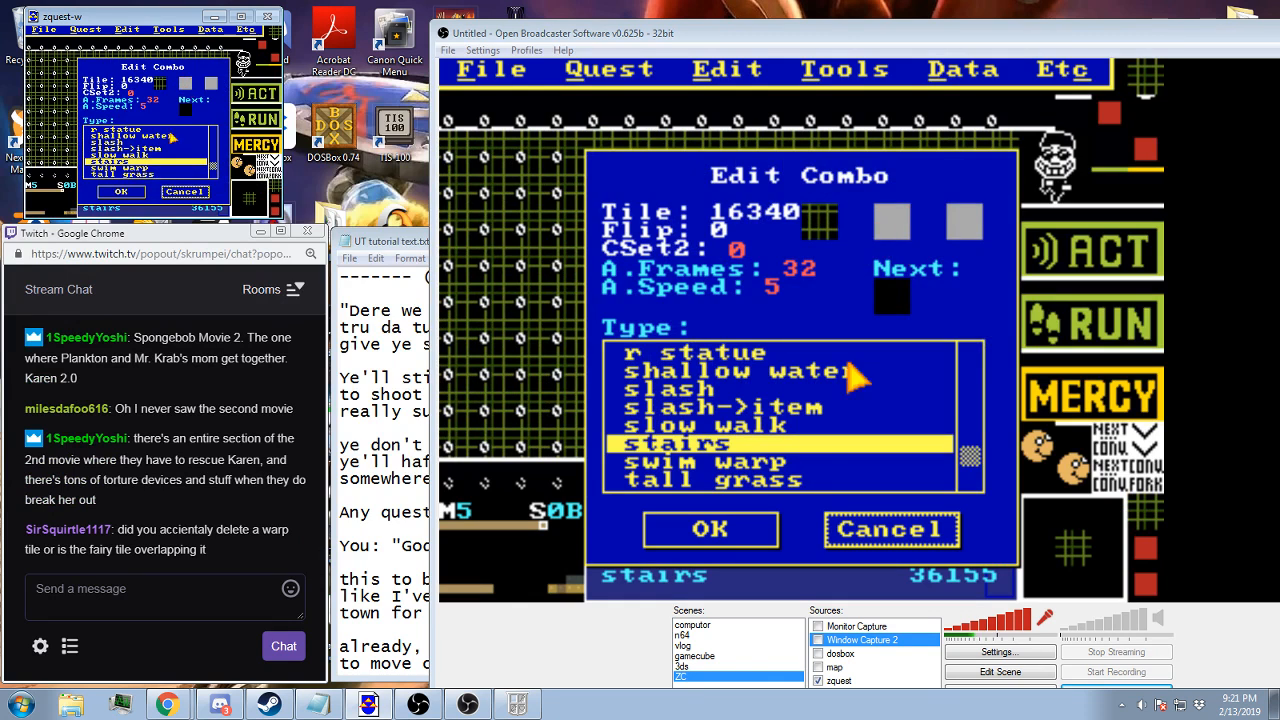
pyautogui.click(137, 191)
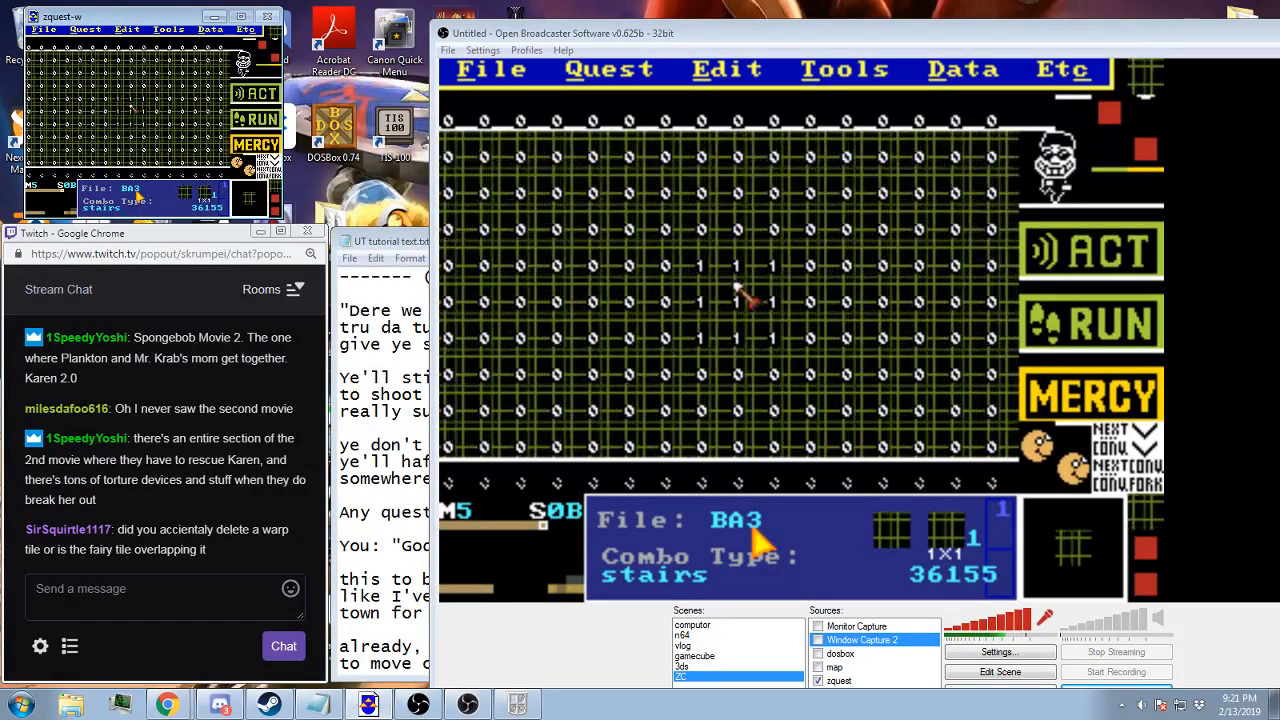
# Check screen 0B's layers, flags and walkability, and extend the walkable stairs combo across the whole battle grid
pyautogui.press('7')
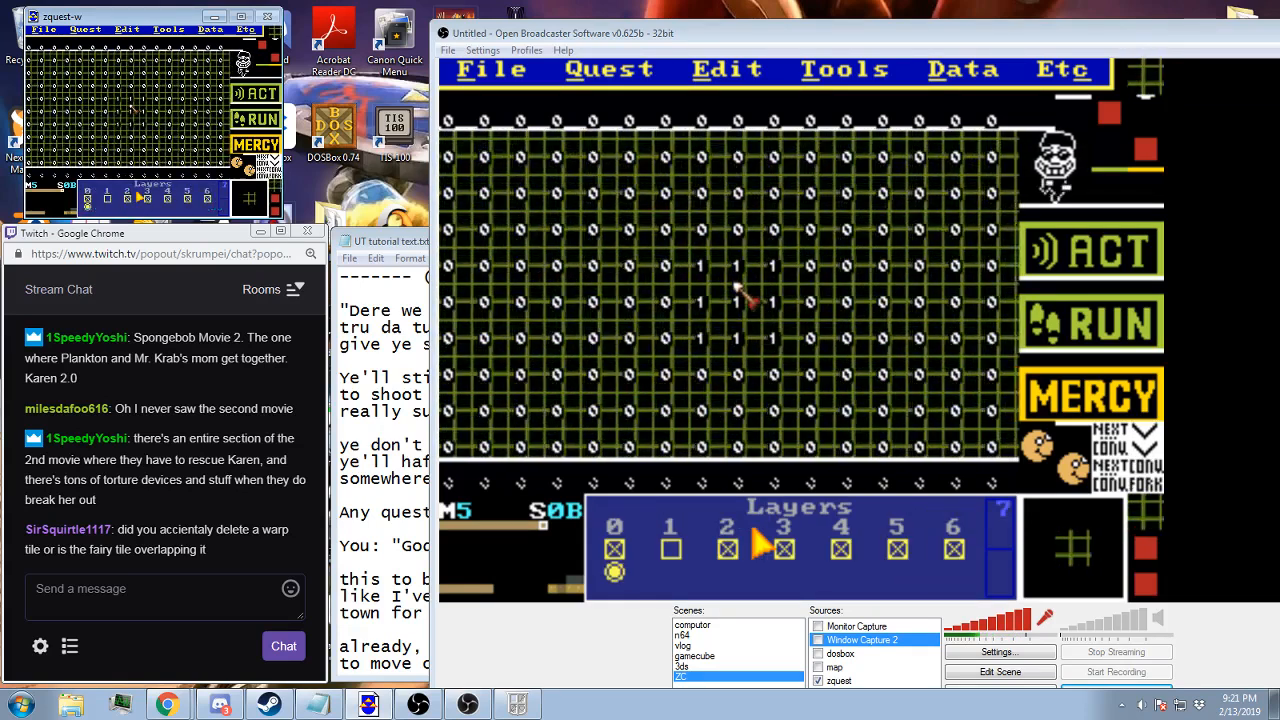
pyautogui.press('2')
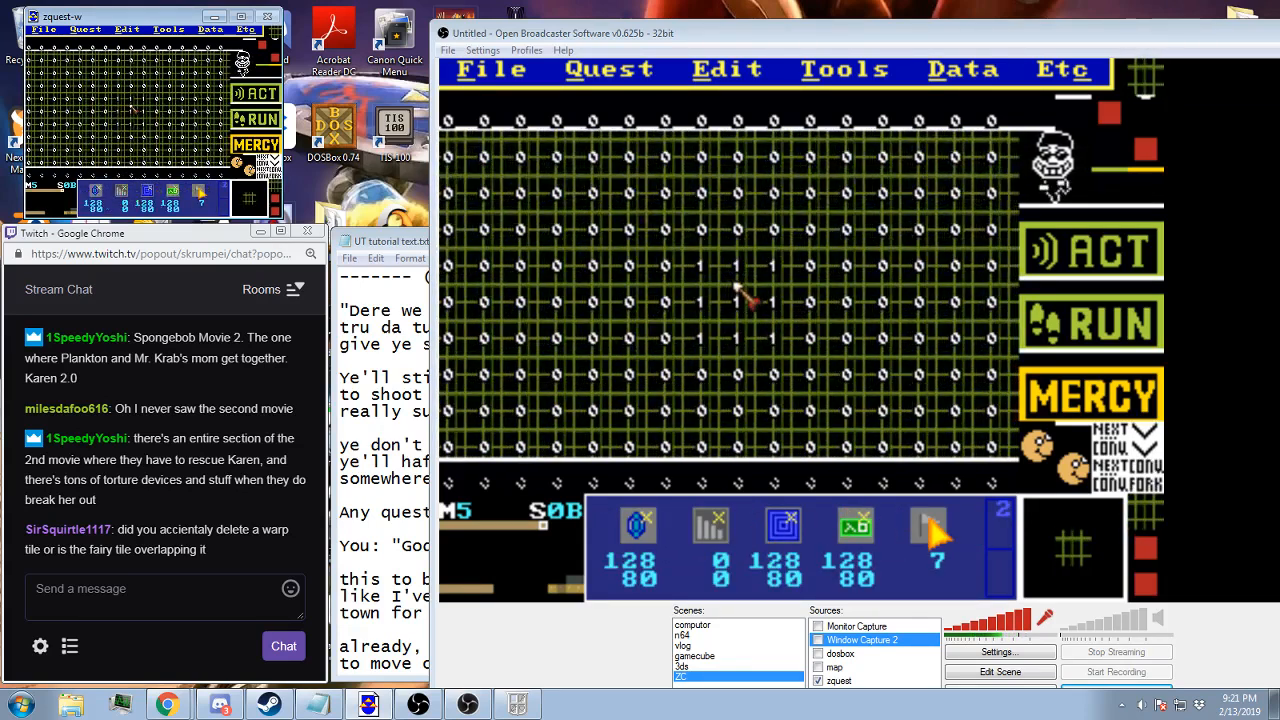
pyautogui.click(195, 186)
pyautogui.press('Escape')
pyautogui.press('t')
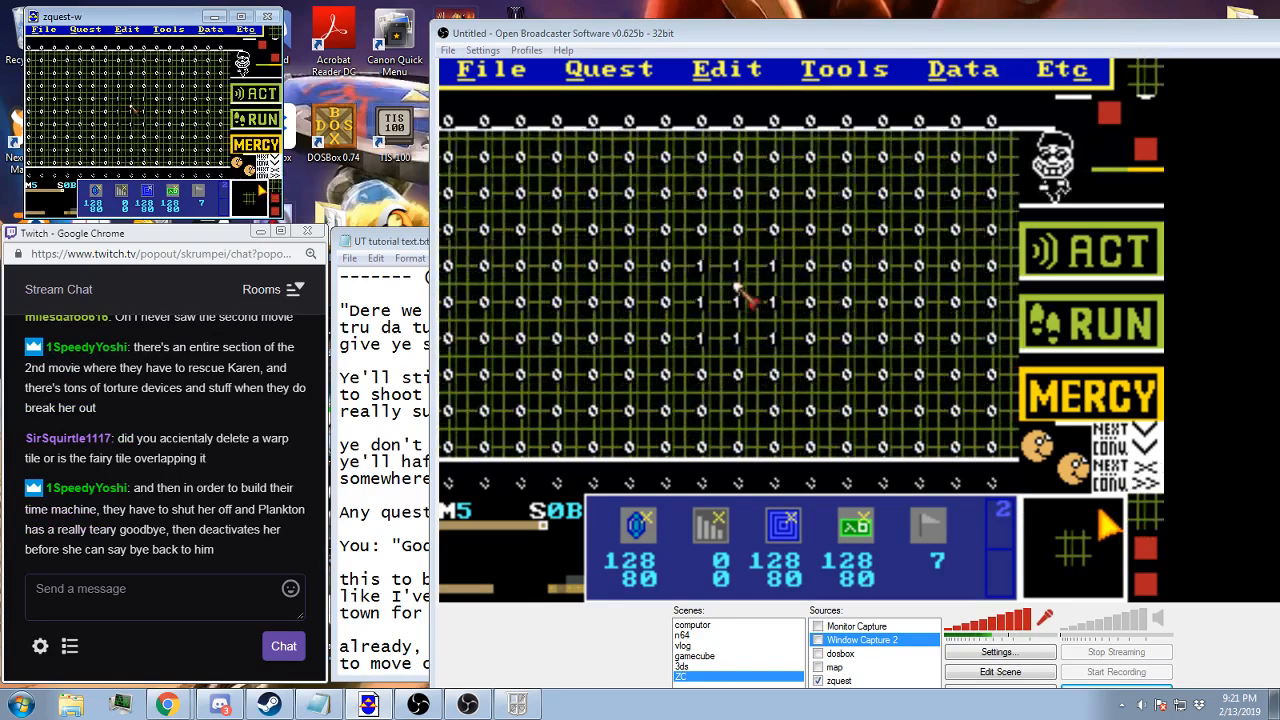
pyautogui.press('w')
pyautogui.press('t')
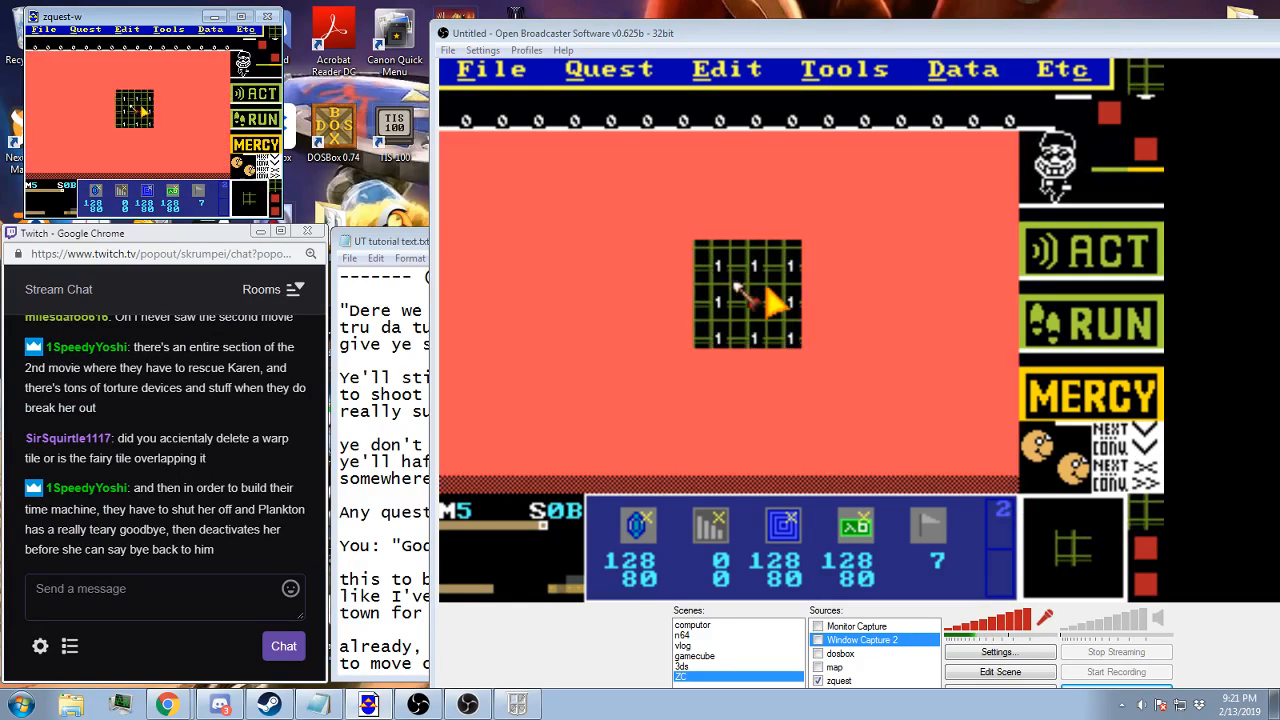
pyautogui.press('u')
pyautogui.press('u')
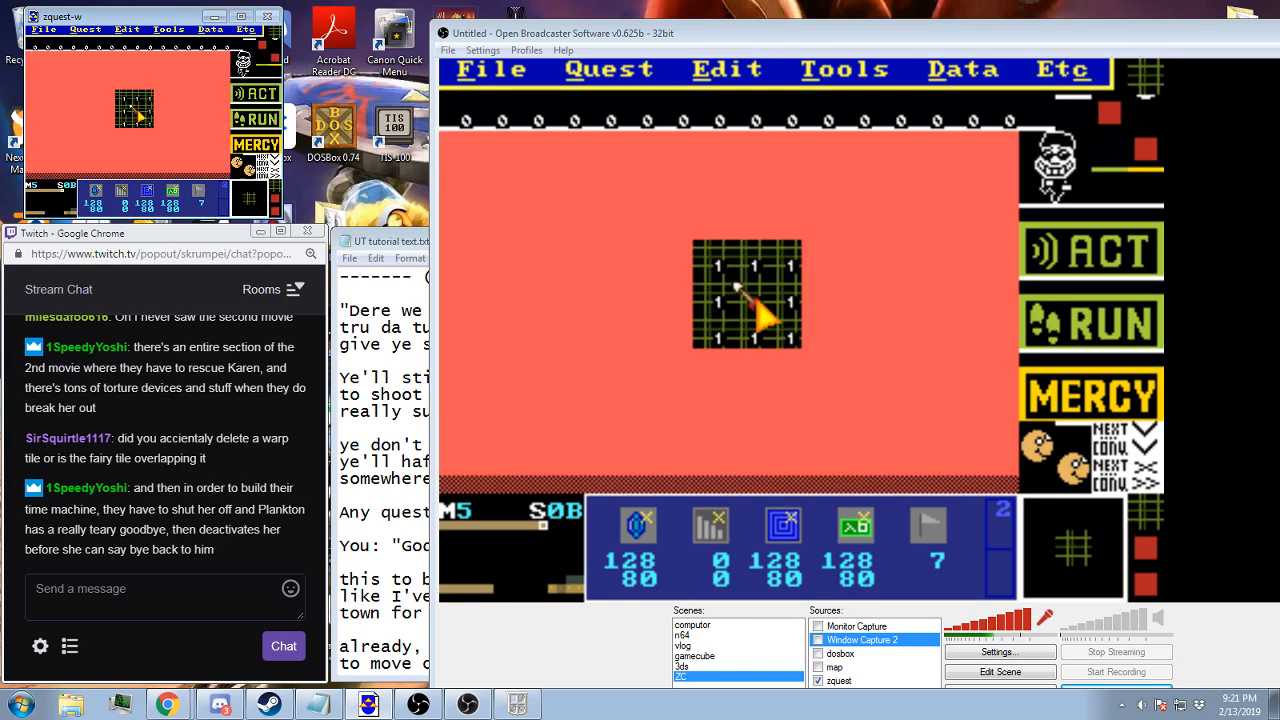
pyautogui.press('u')
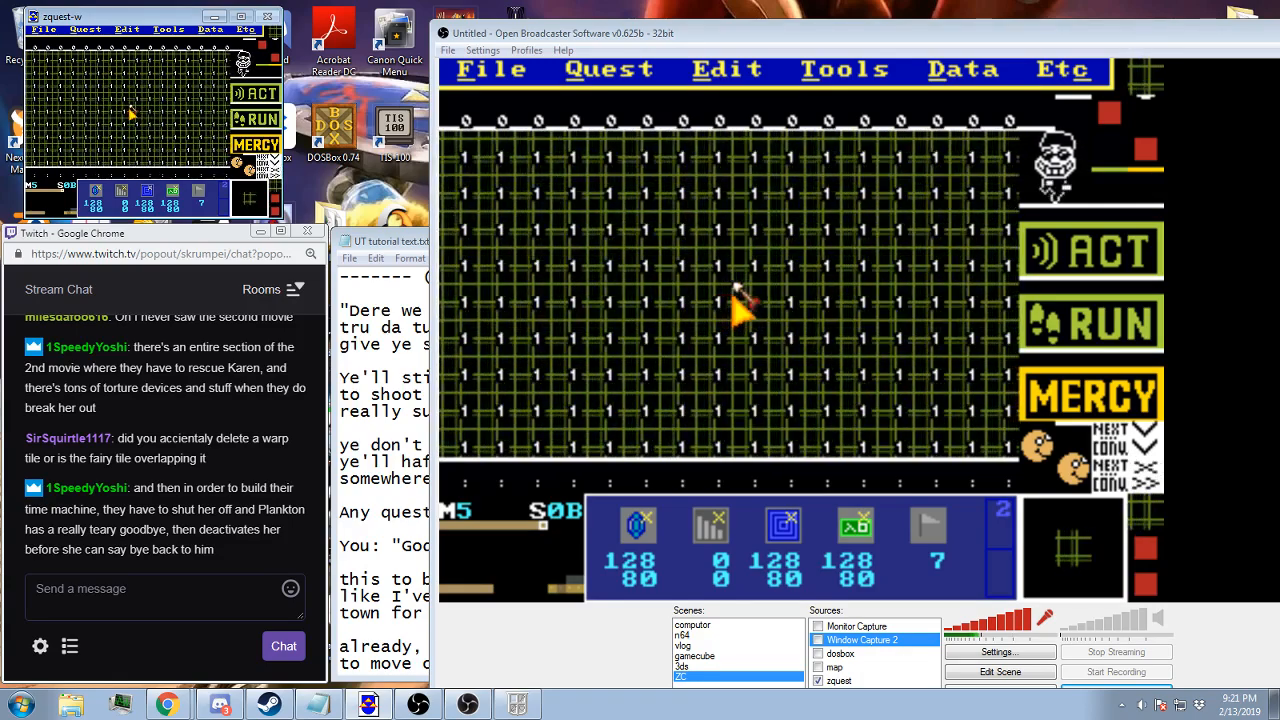
# Switch to the Zelda Classic player, restart from the save file and walk to the compass statue in Mibon Village
pyautogui.click(517, 704)
pyautogui.click(588, 394)
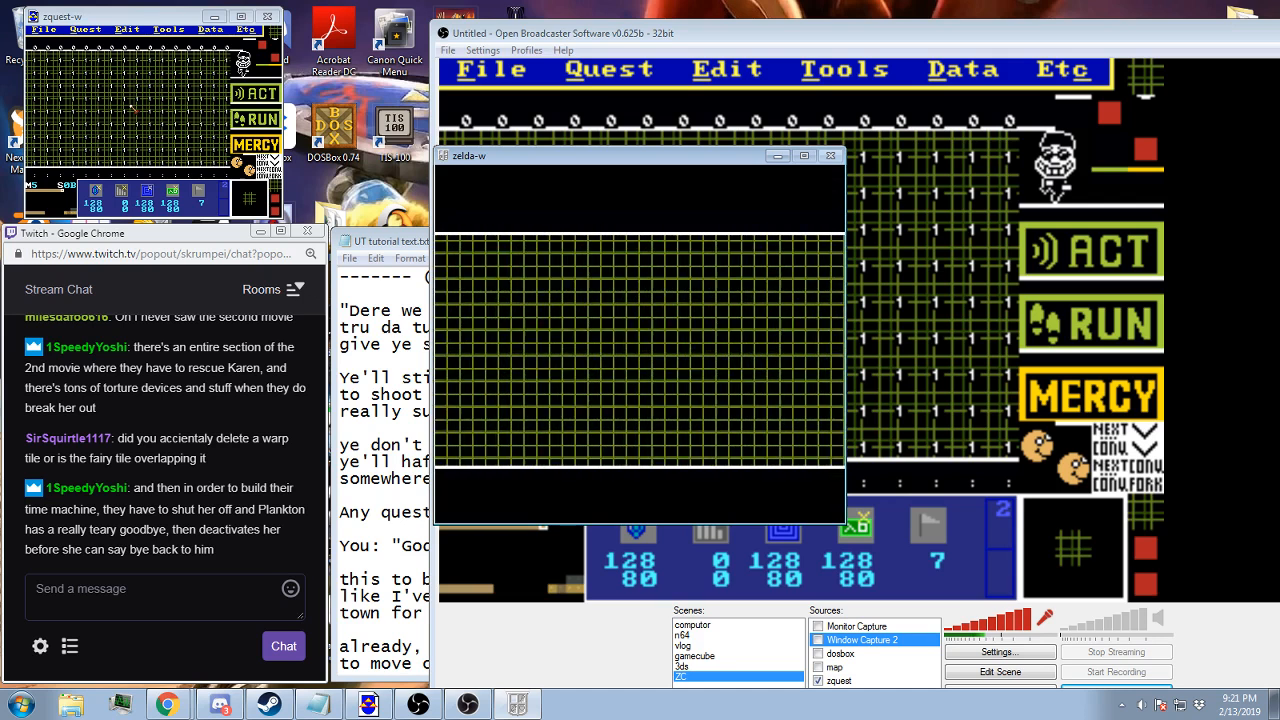
pyautogui.press('F9')
pyautogui.press('Return')
pyautogui.press('Return')
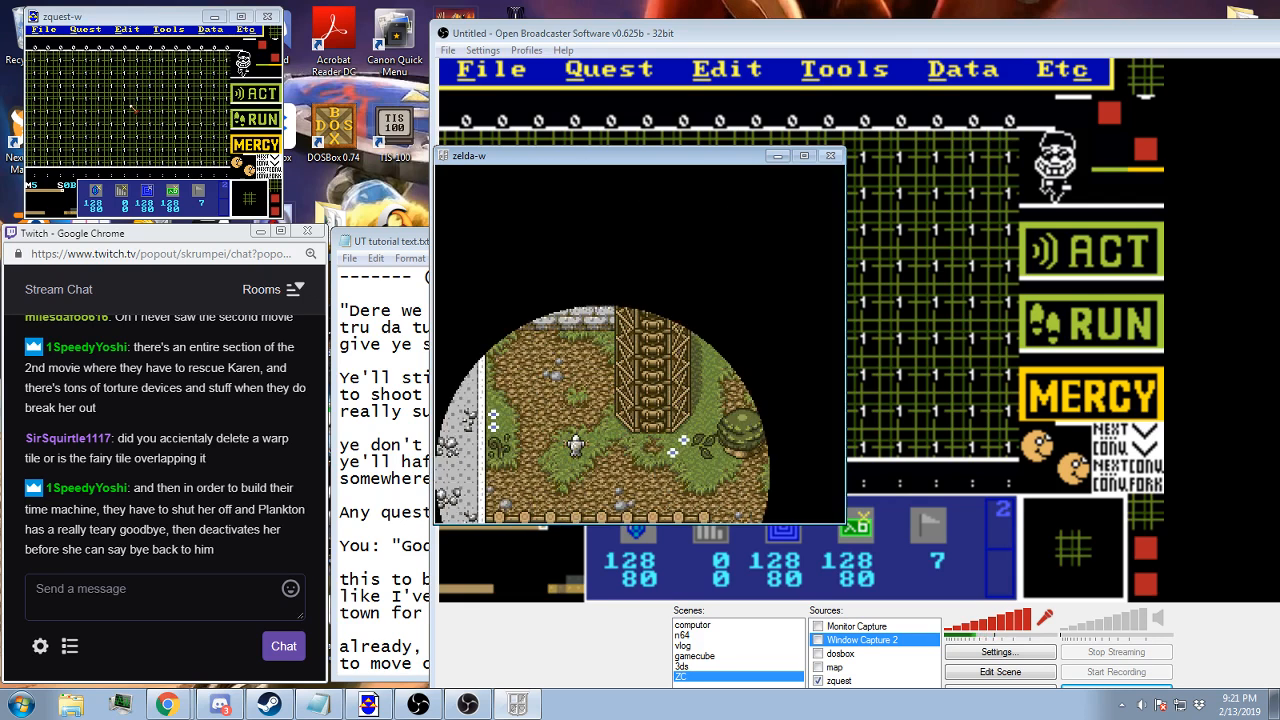
pyautogui.press('Right')
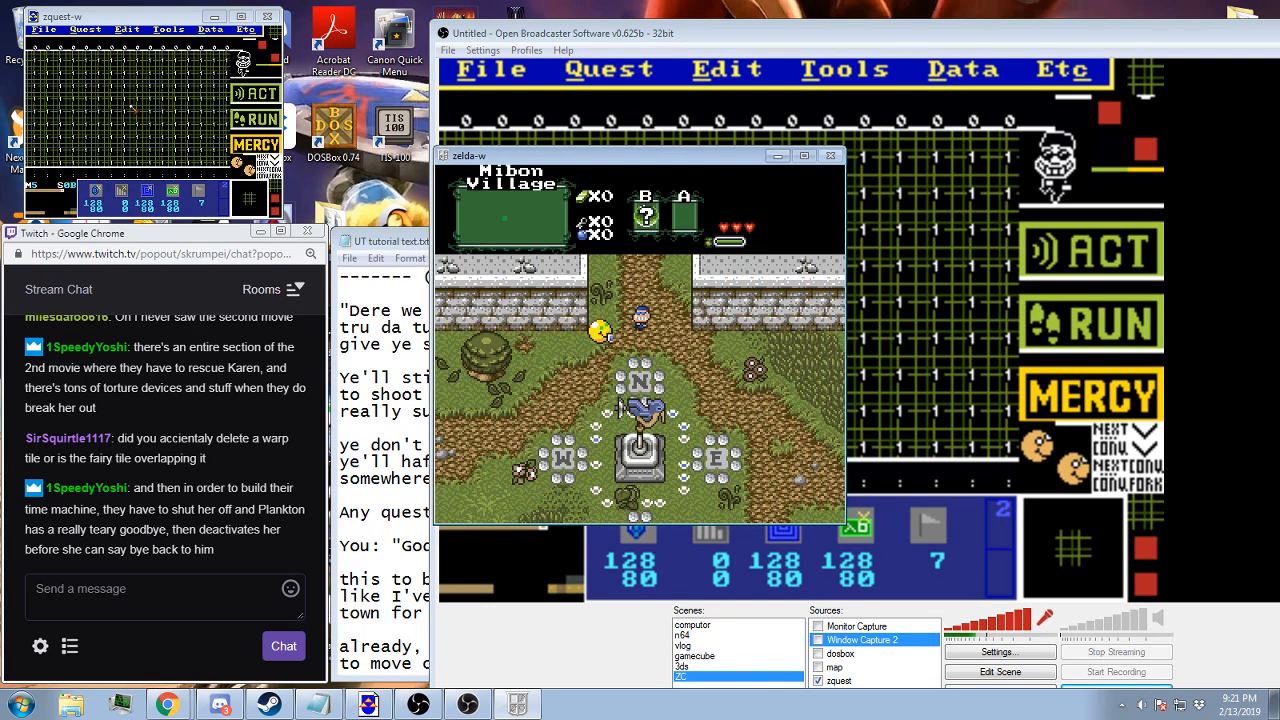
# Give the player character a red potion through the item cheats, and resume play to switch the B item
pyautogui.press('Escape')
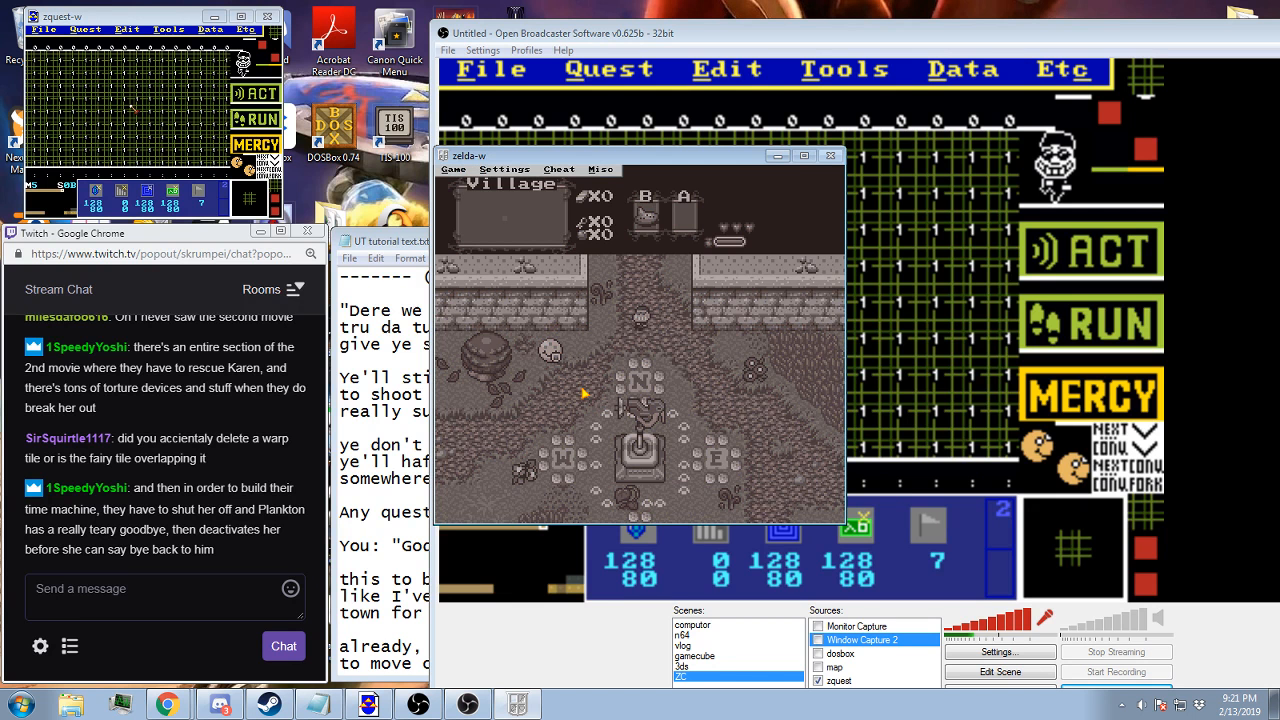
pyautogui.hotkey('alt', 'c')
pyautogui.press('Return')
pyautogui.press('Return')
pyautogui.hotkey('alt', 'c')
pyautogui.press('Return')
pyautogui.press('Return')
pyautogui.click(560, 169)
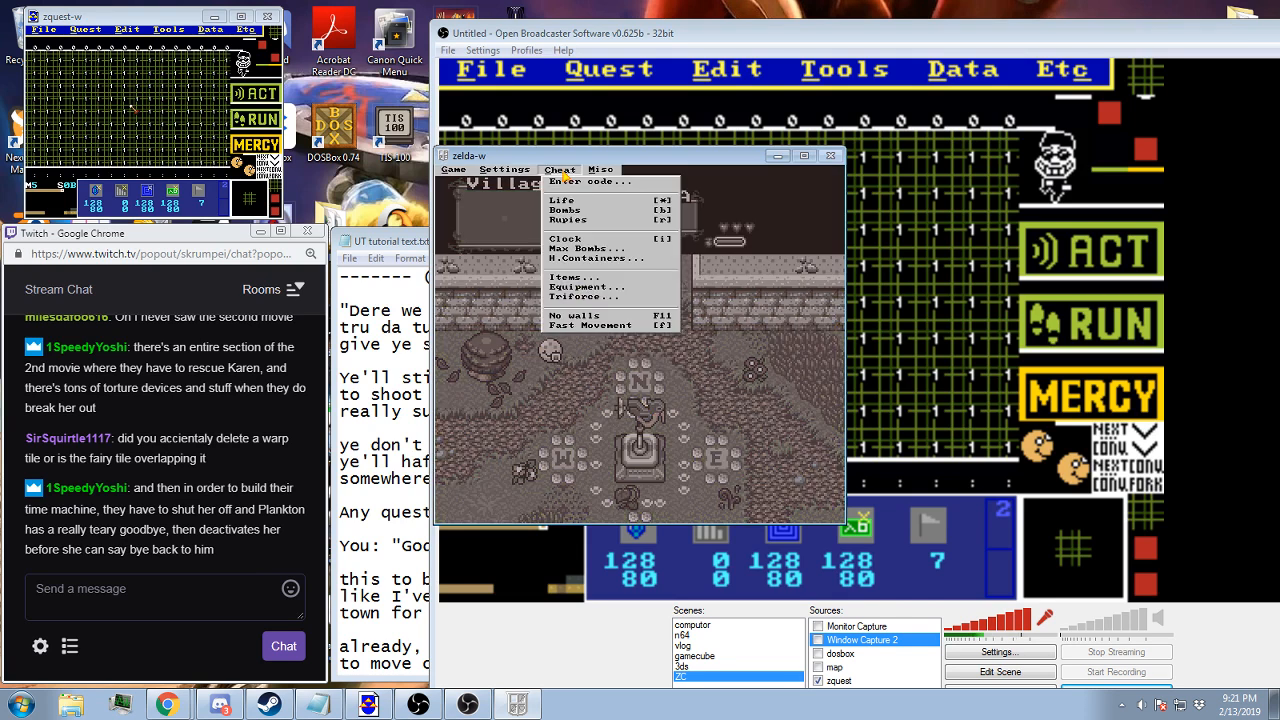
pyautogui.click(555, 281)
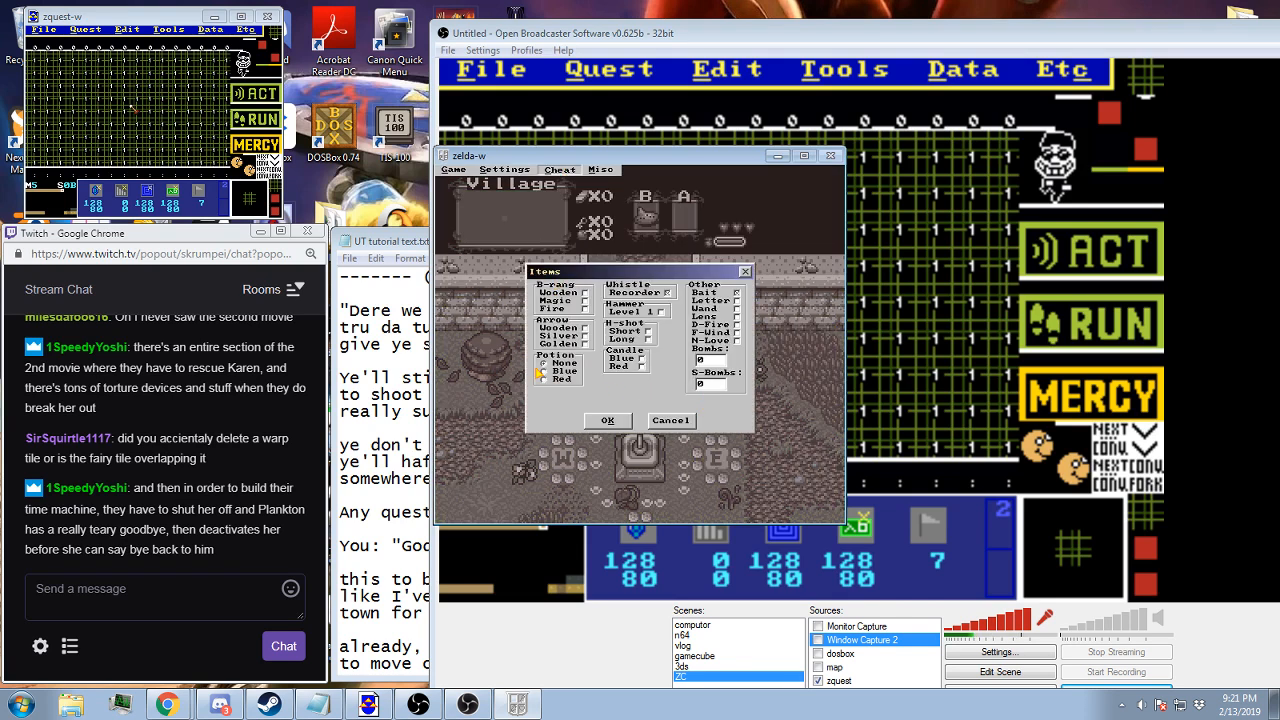
pyautogui.click(607, 421)
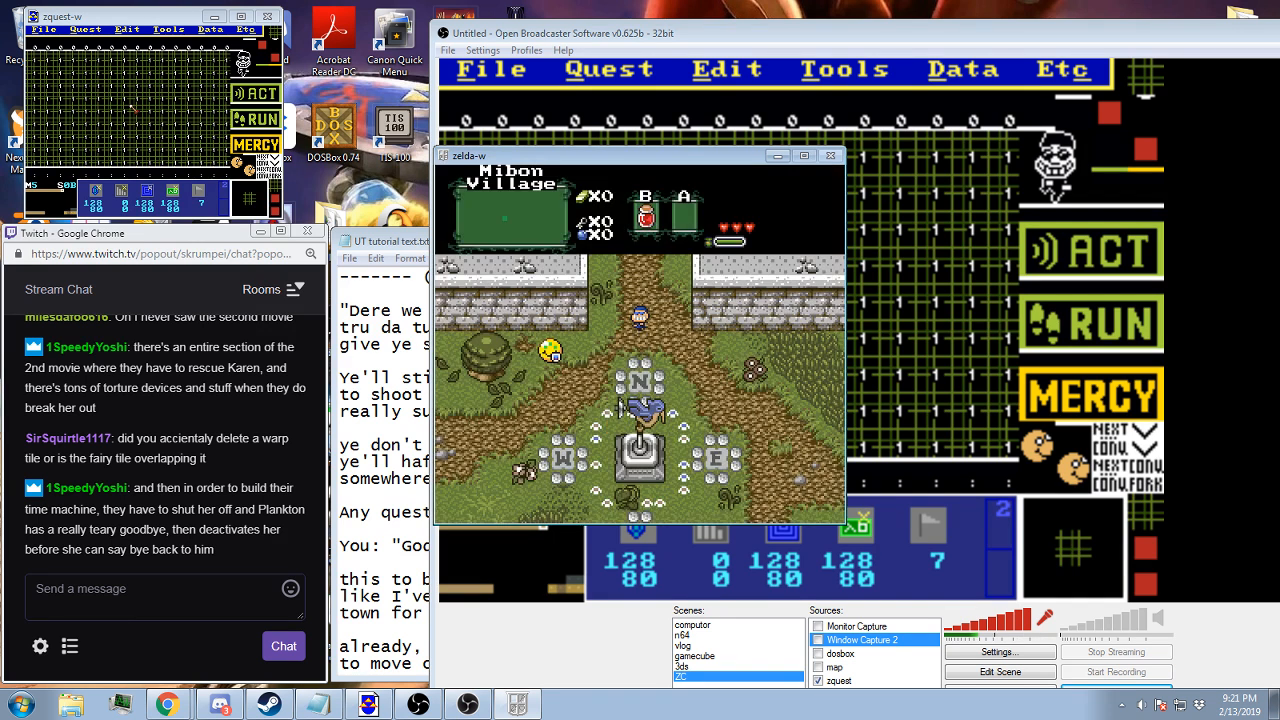
pyautogui.press('x')
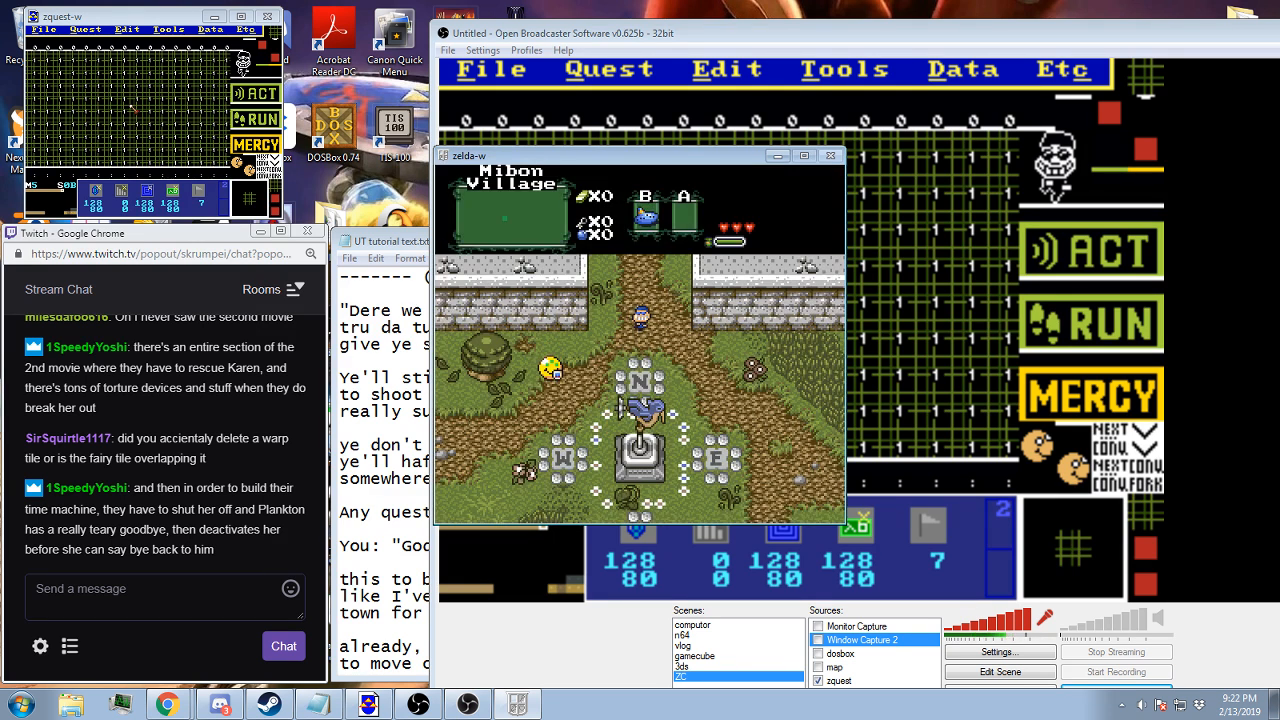
# Give the player character a candle through the item cheats, resume play and light a fire with it near the compass statue
pyautogui.press('Escape')
pyautogui.click(561, 169)
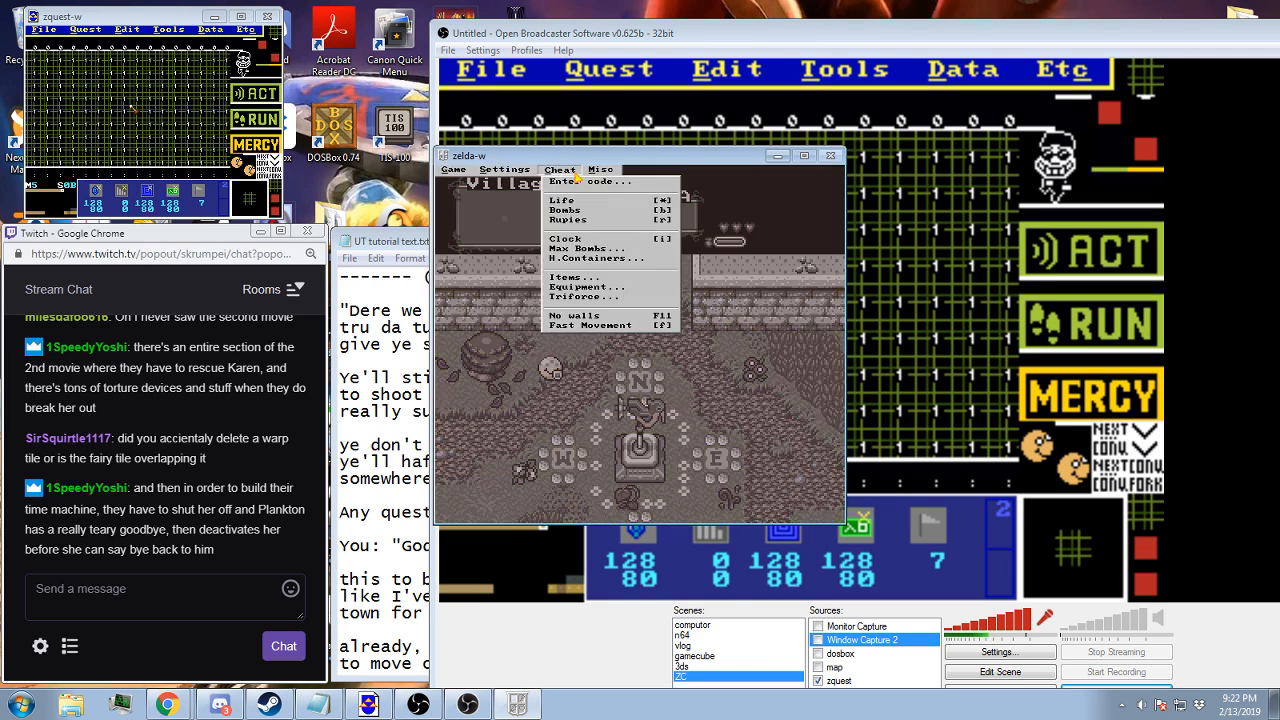
pyautogui.click(575, 278)
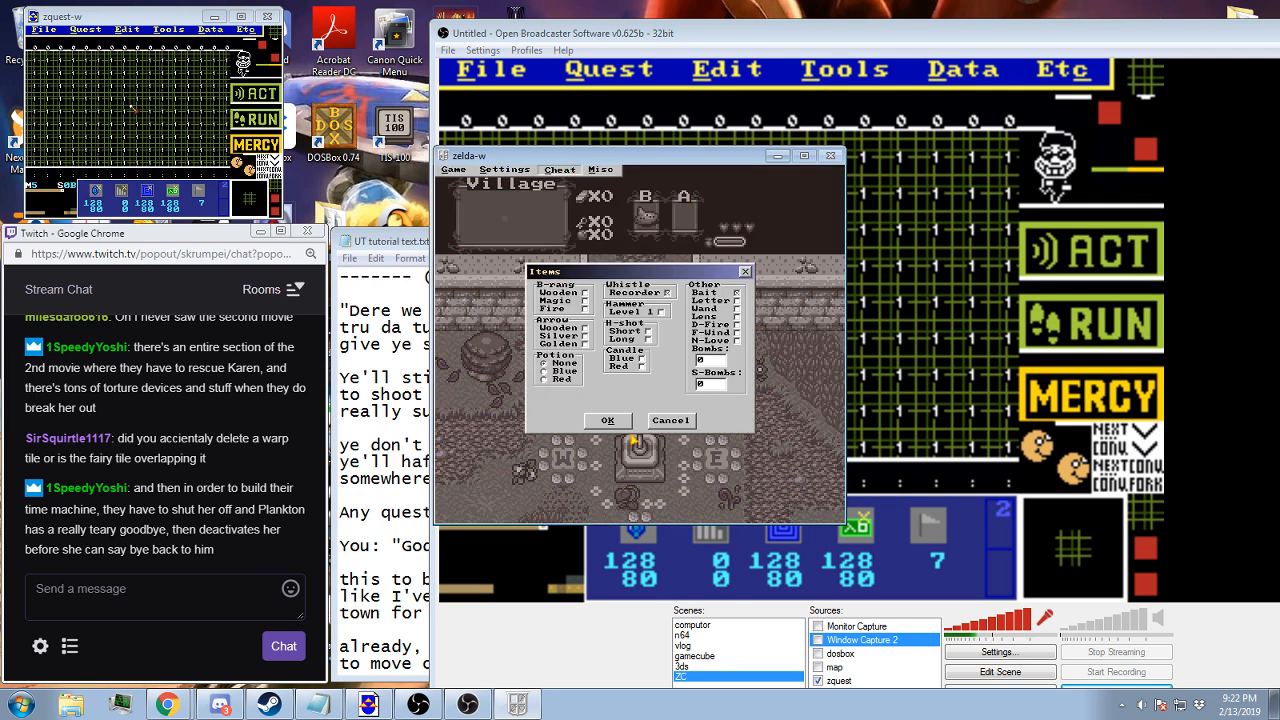
pyautogui.click(612, 419)
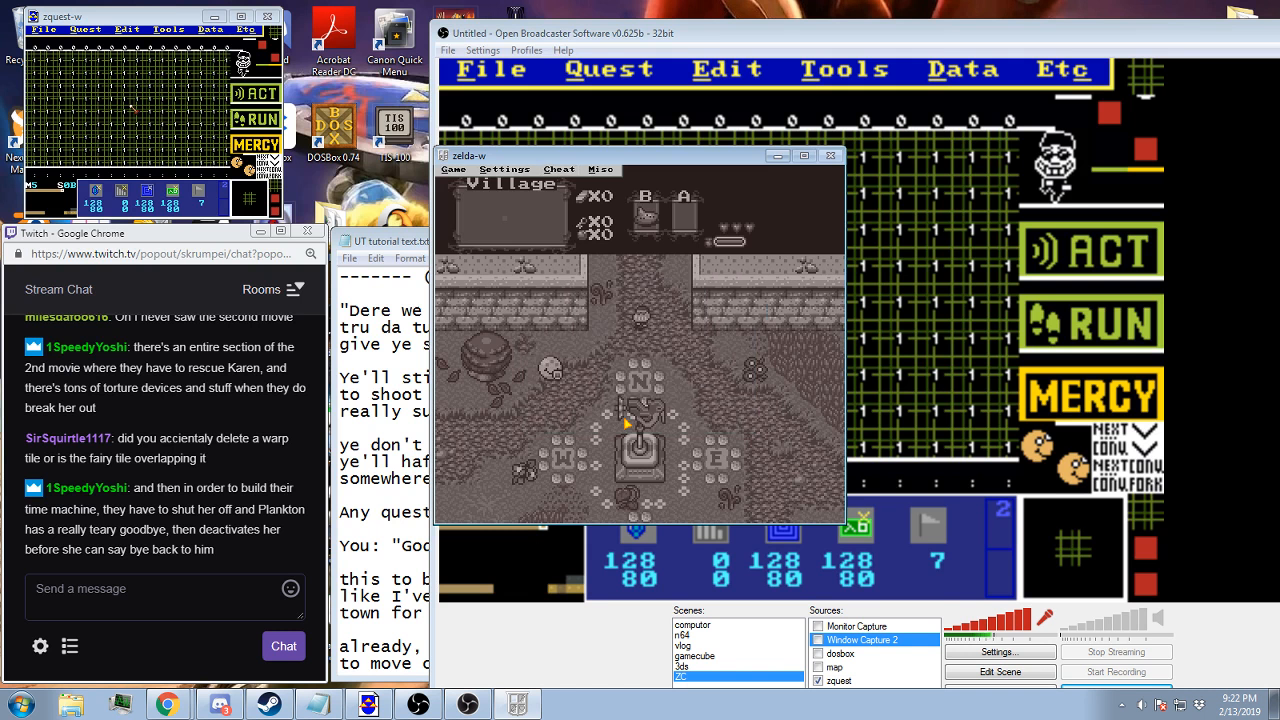
pyautogui.press('Escape')
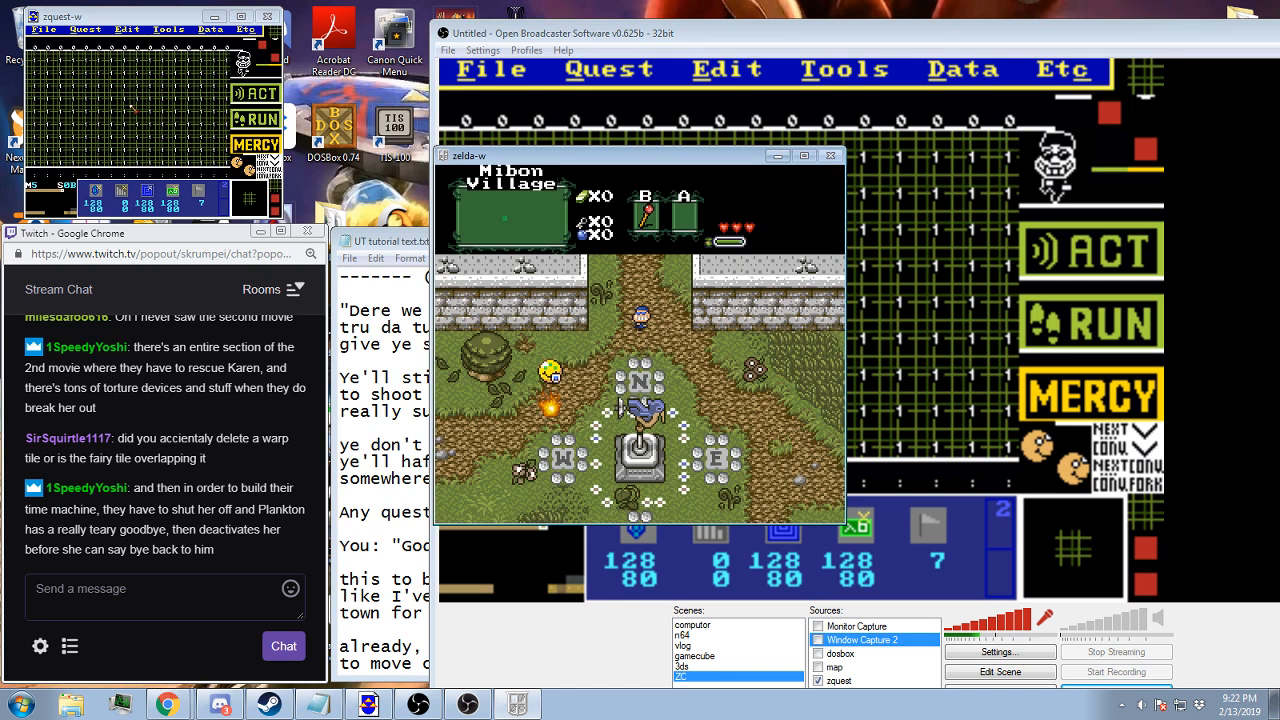
pyautogui.press('ctrl')
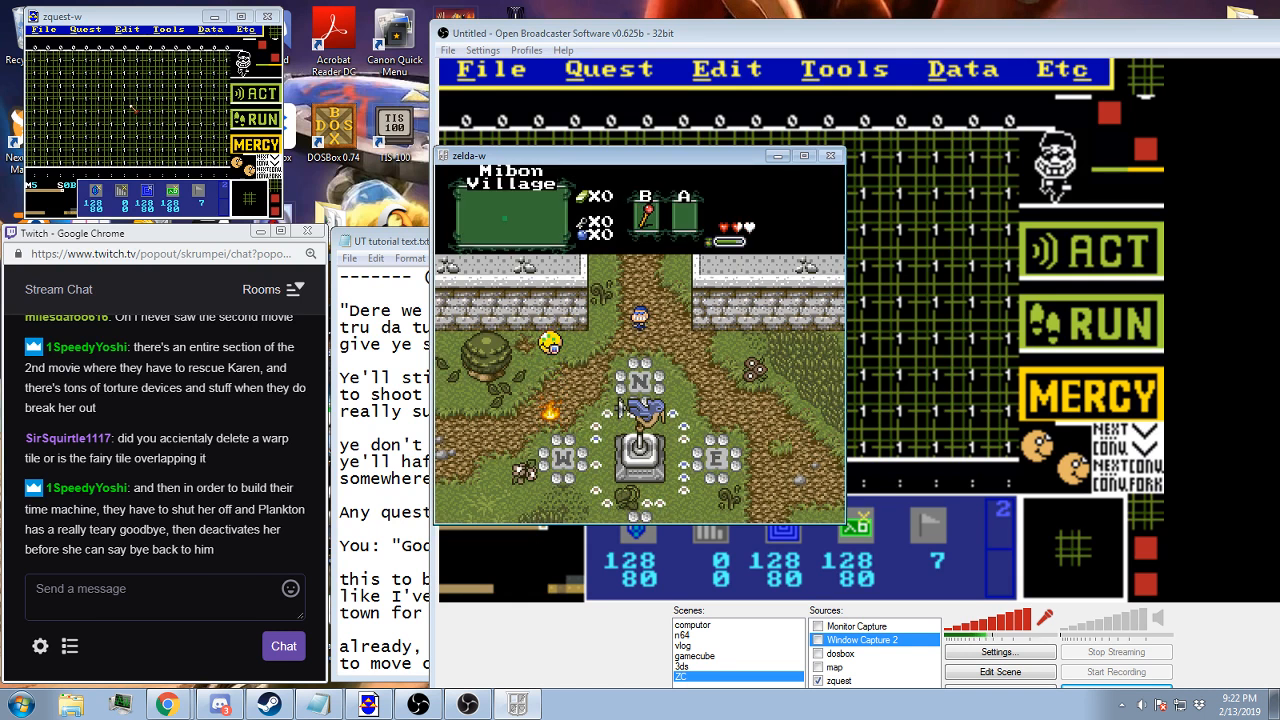
# Talk to the guard blocking the road, hand over the Dryer Lint, and advance the tutorial reward dialogue on the battle screen
pyautogui.press('z')
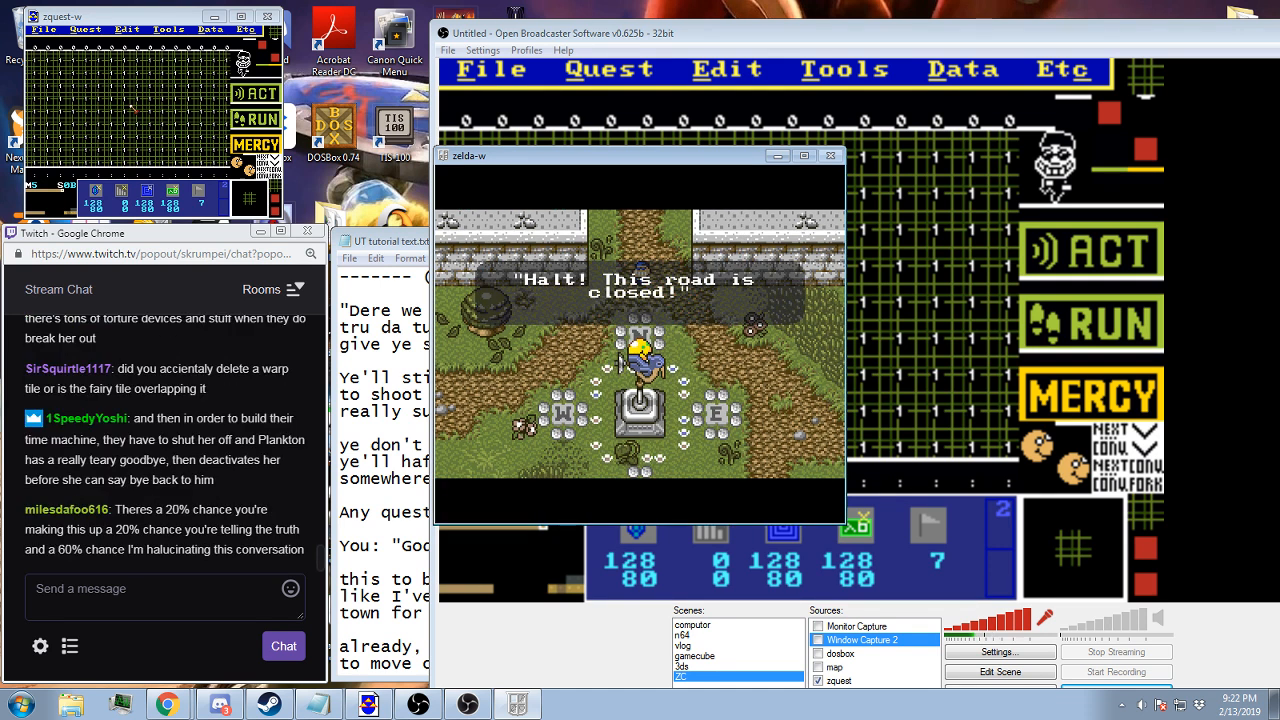
pyautogui.press('z')
pyautogui.press('z')
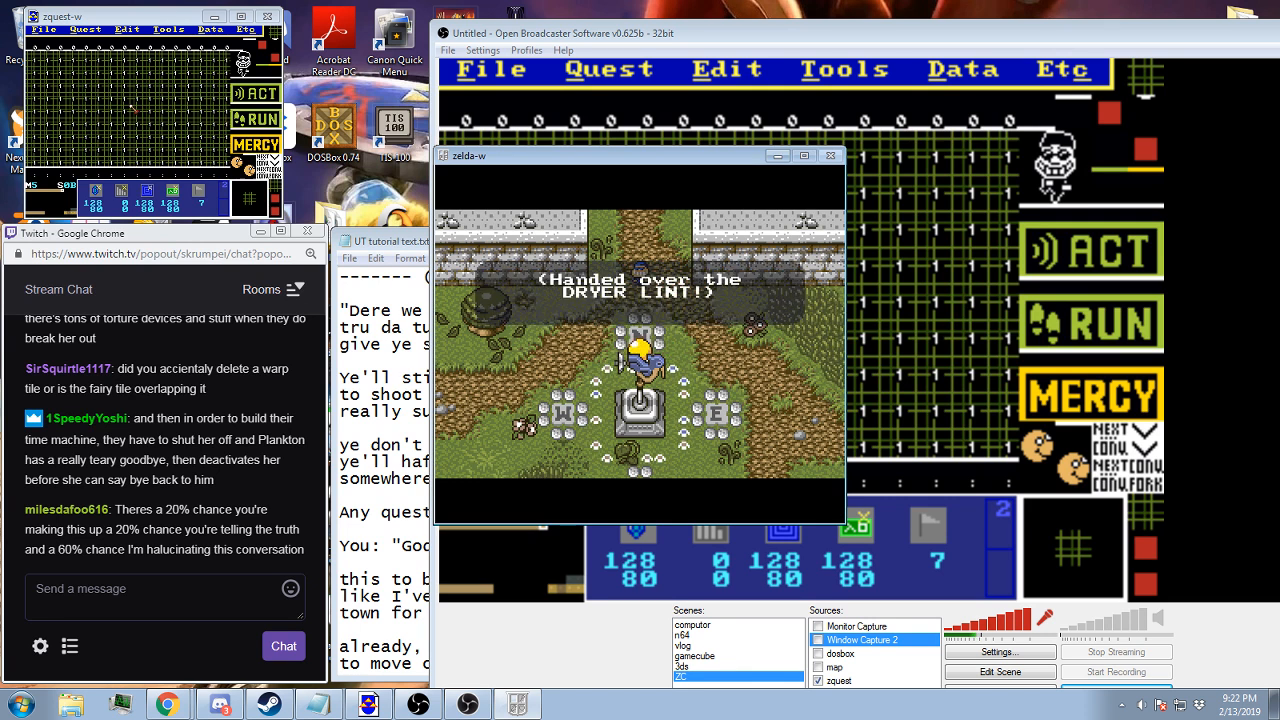
pyautogui.press('z')
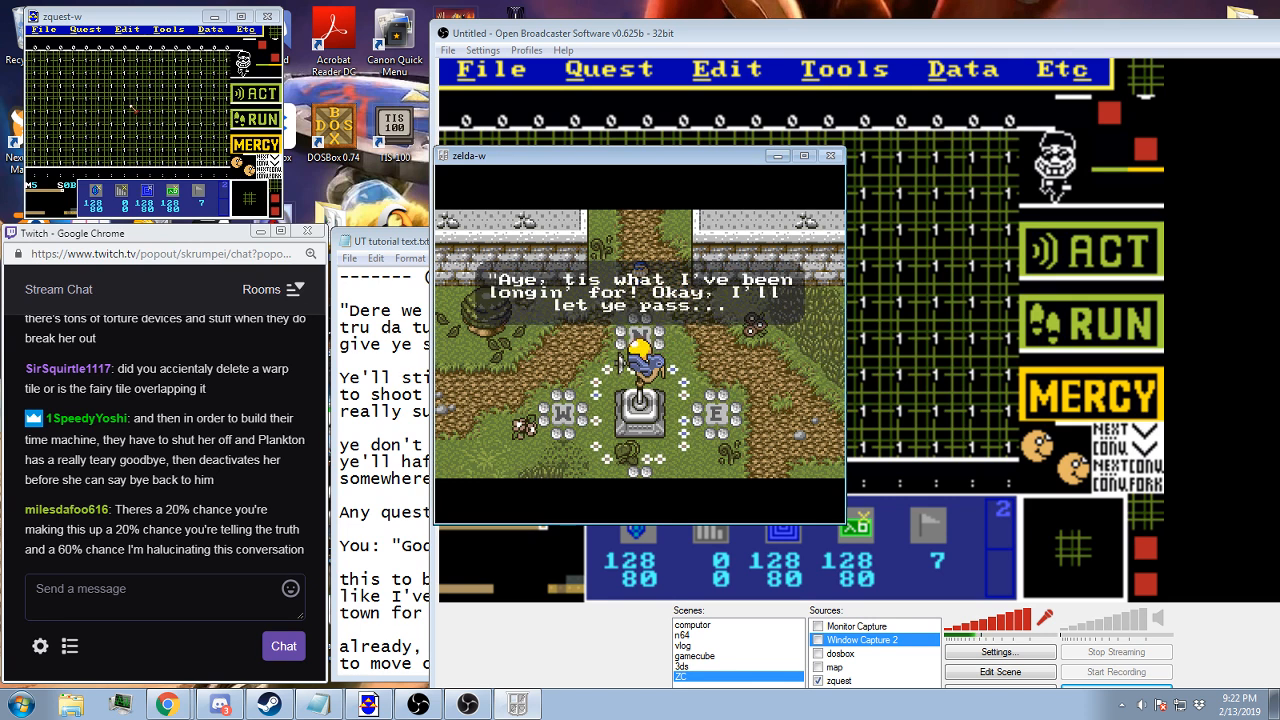
pyautogui.press('z')
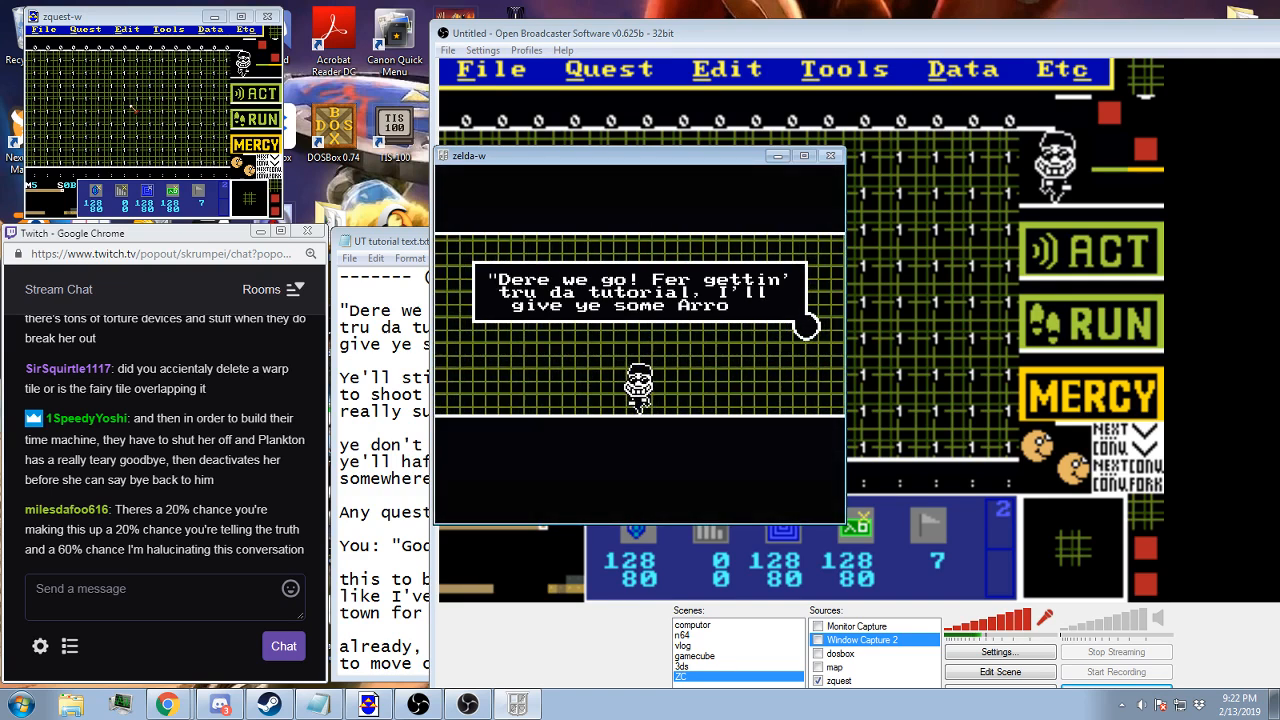
pyautogui.press('z')
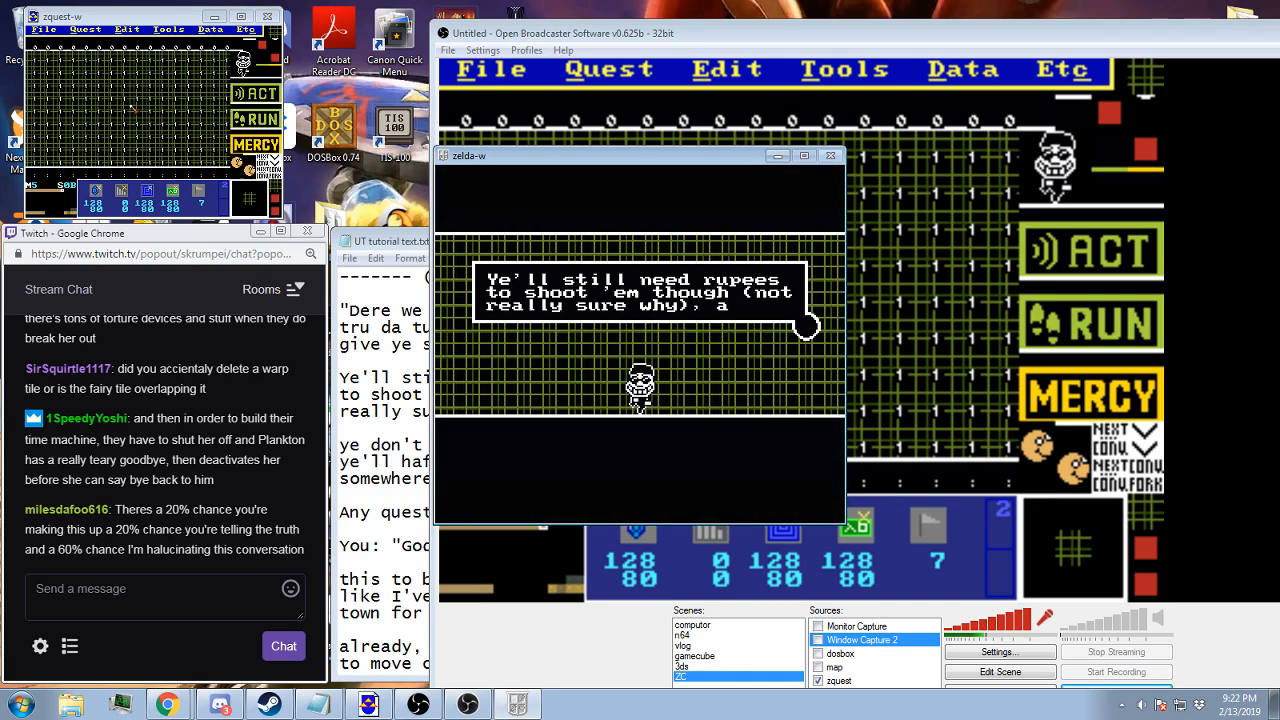
pyautogui.press('z')
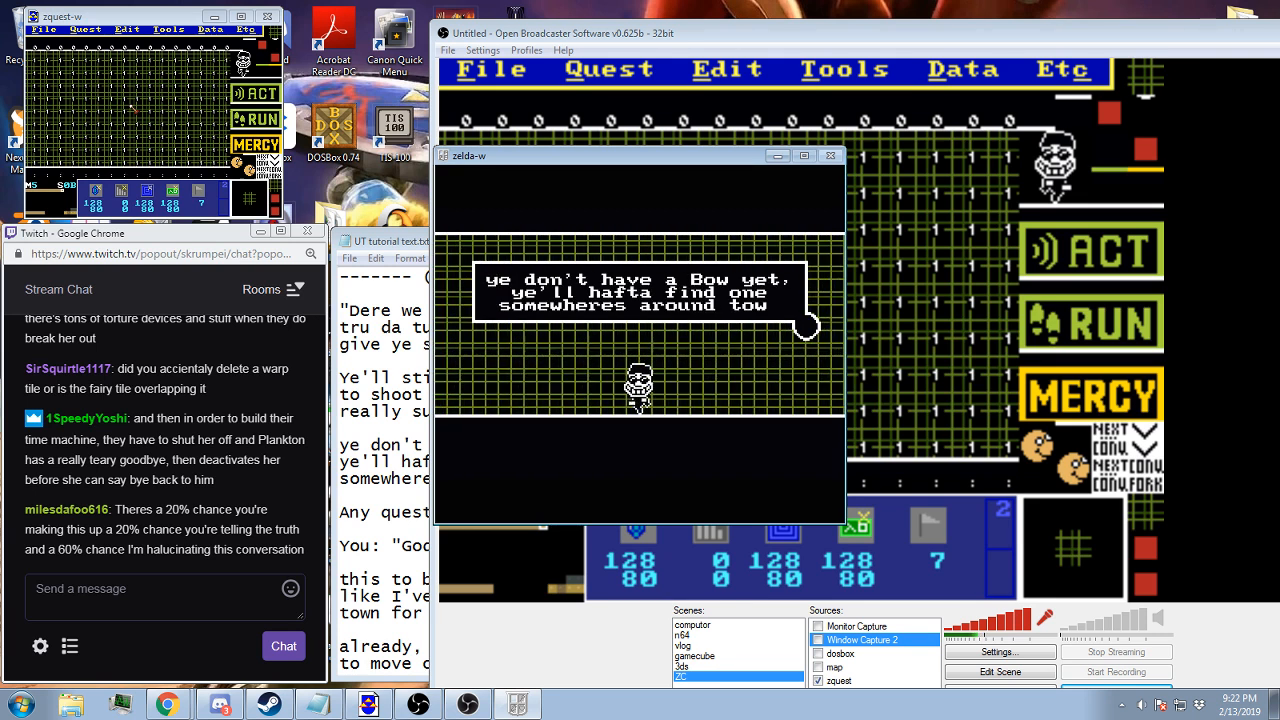
pyautogui.press('z')
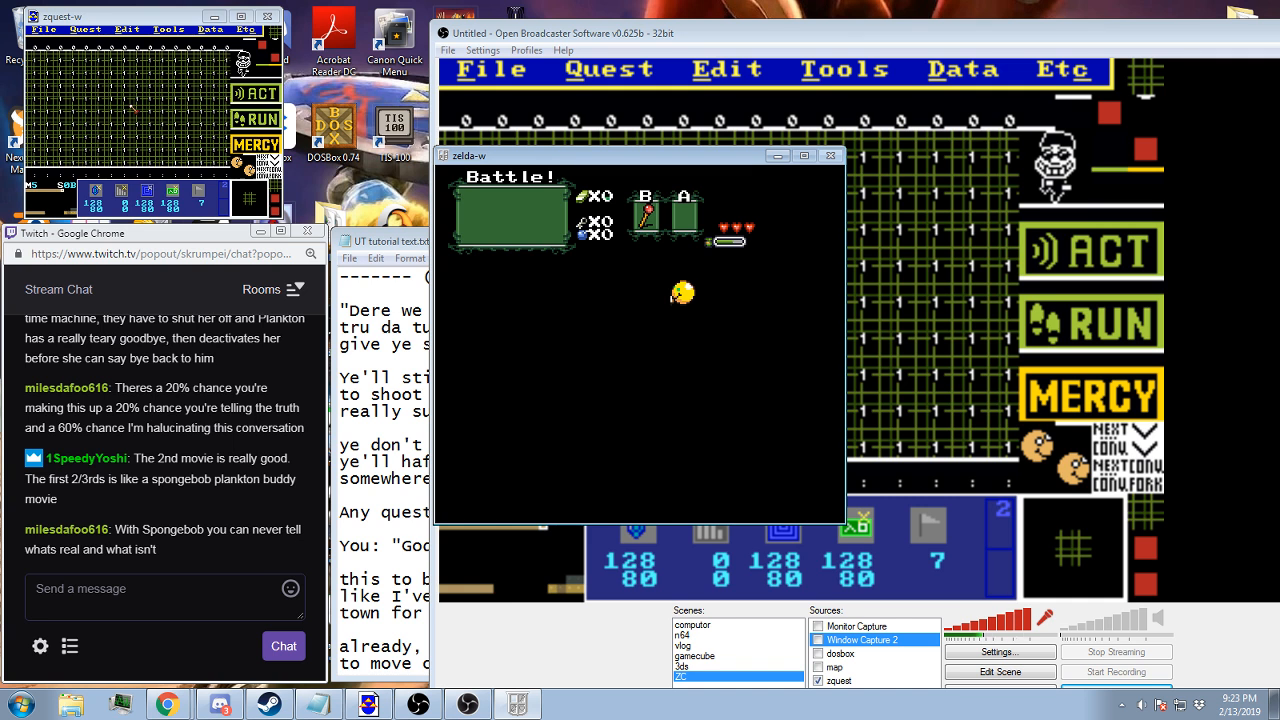
# Switch to the ZQuest editor, overwrite the central block of 7 flags on screen 0B with flag 0, and save the quest
pyautogui.press('Escape')
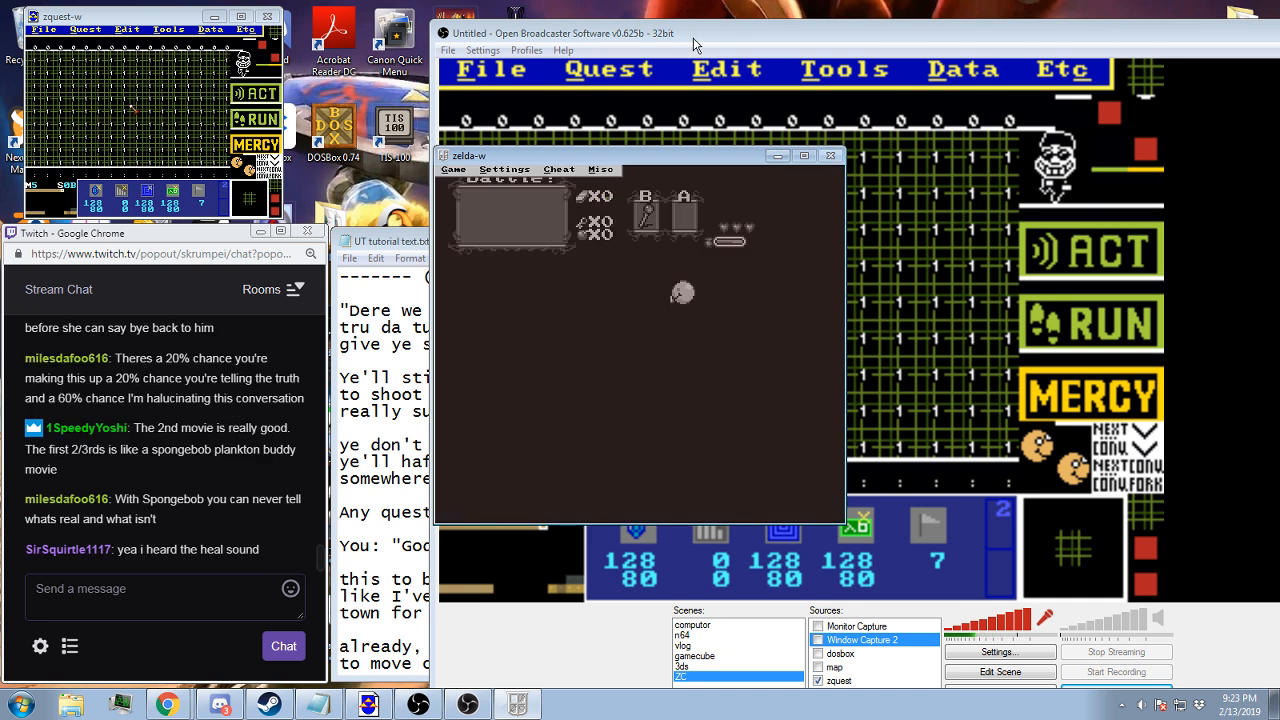
pyautogui.click(695, 45)
pyautogui.click(163, 22)
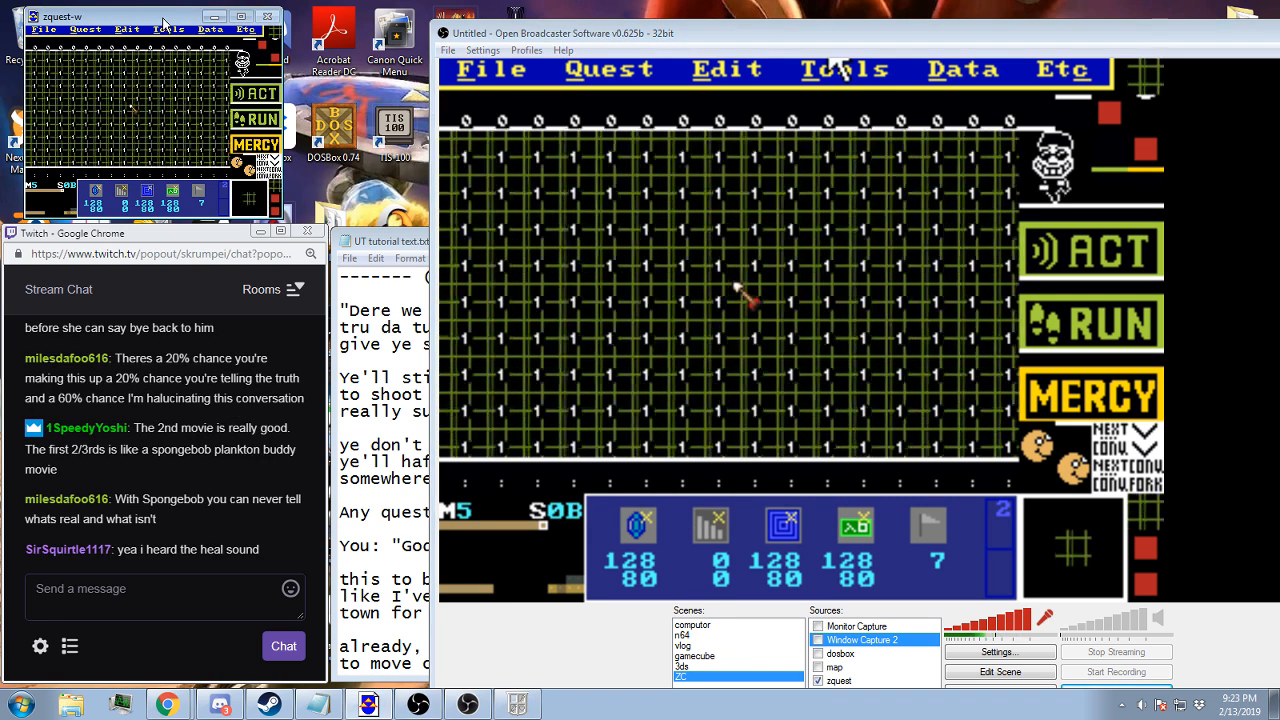
pyautogui.click(197, 192)
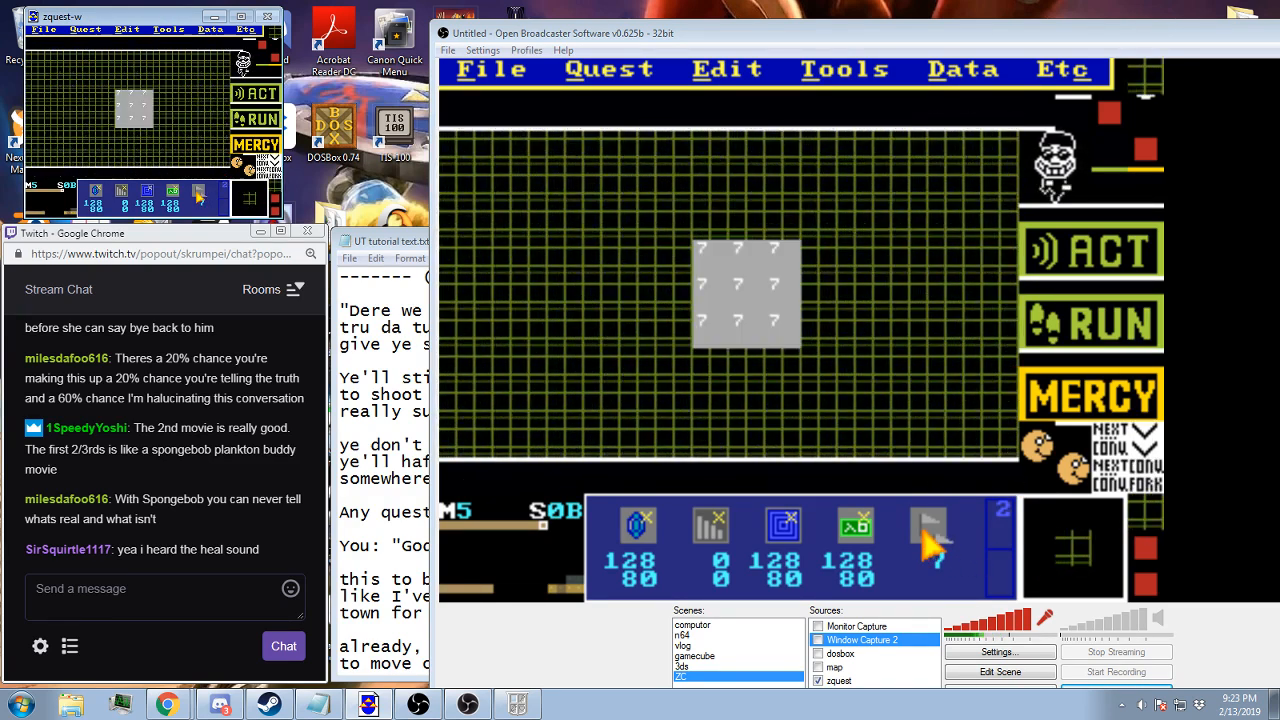
pyautogui.scroll(5, 197, 189)
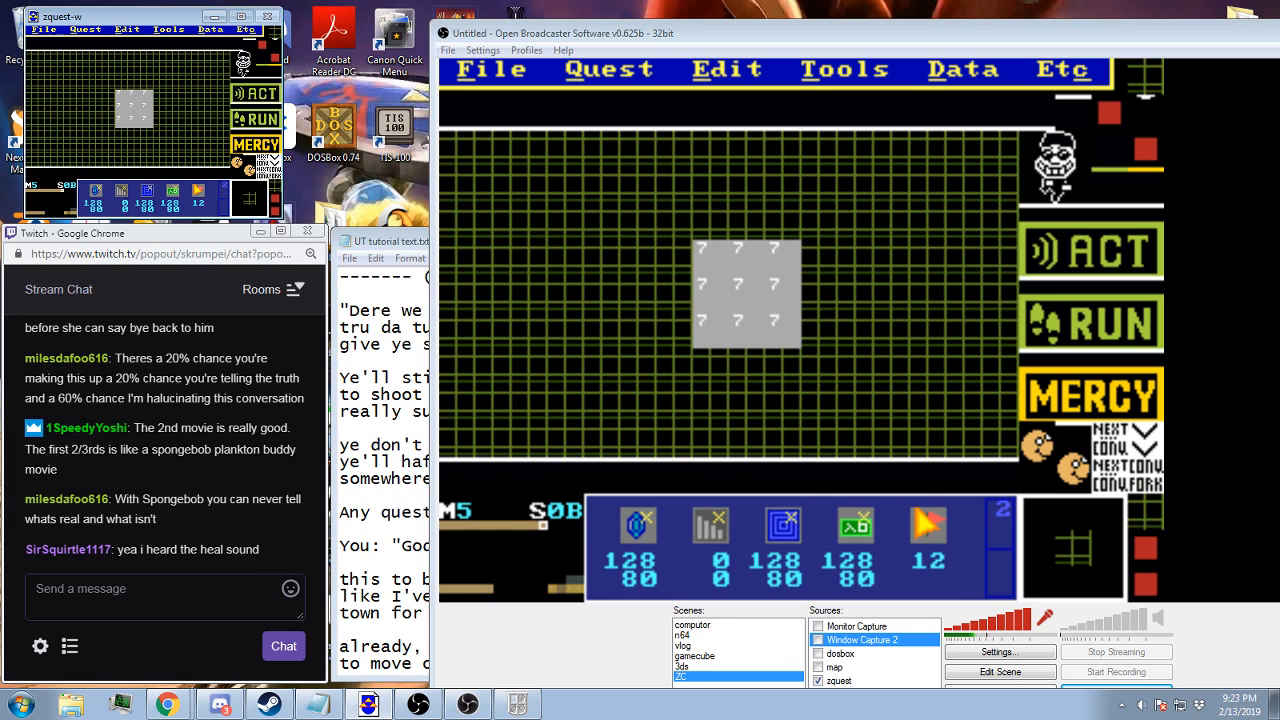
pyautogui.scroll(-12, 197, 190)
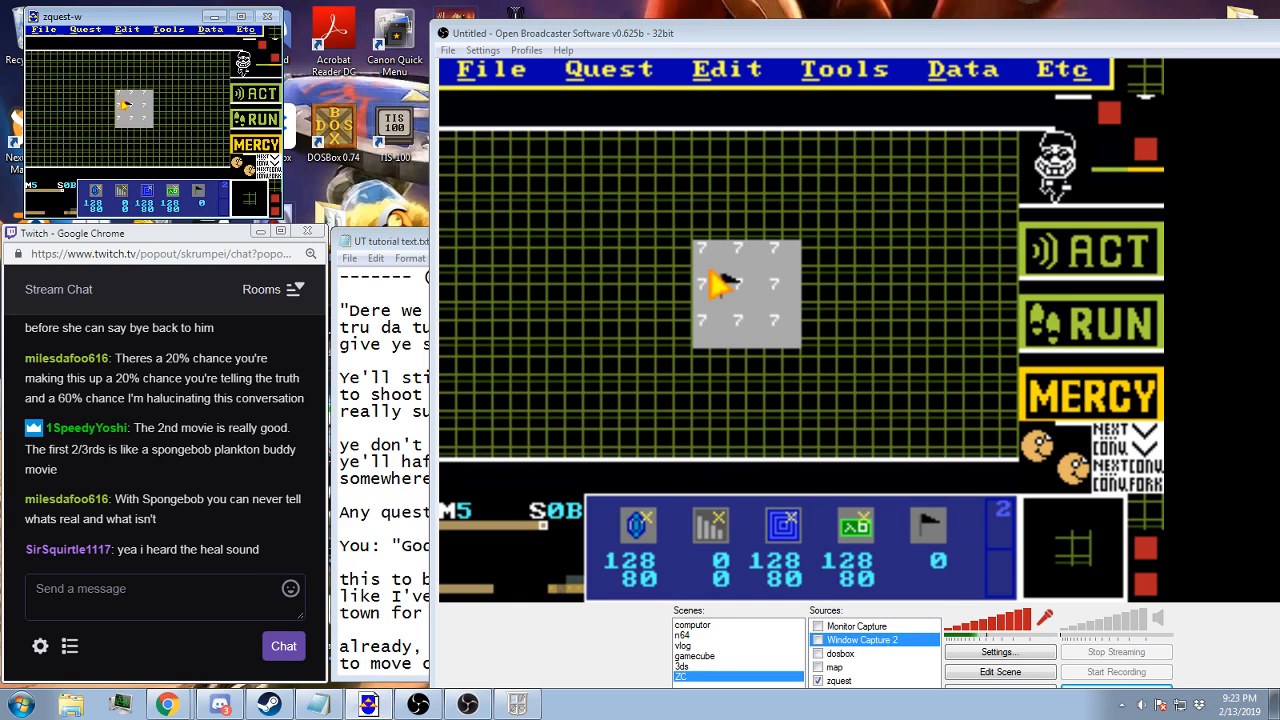
pyautogui.moveTo(121, 101)
pyautogui.mouseDown()
pyautogui.moveTo(125, 117)
pyautogui.moveTo(142, 117)
pyautogui.moveTo(139, 96)
pyautogui.mouseUp()
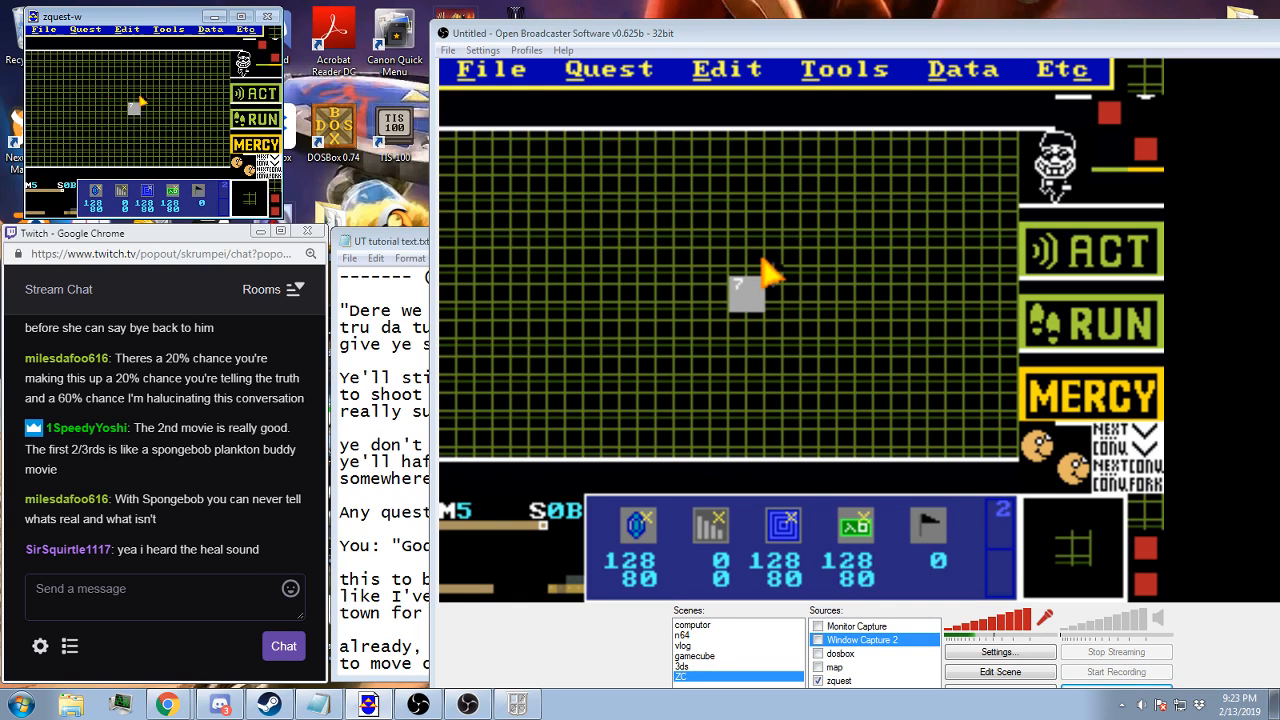
pyautogui.press('f')
pyautogui.press('c')
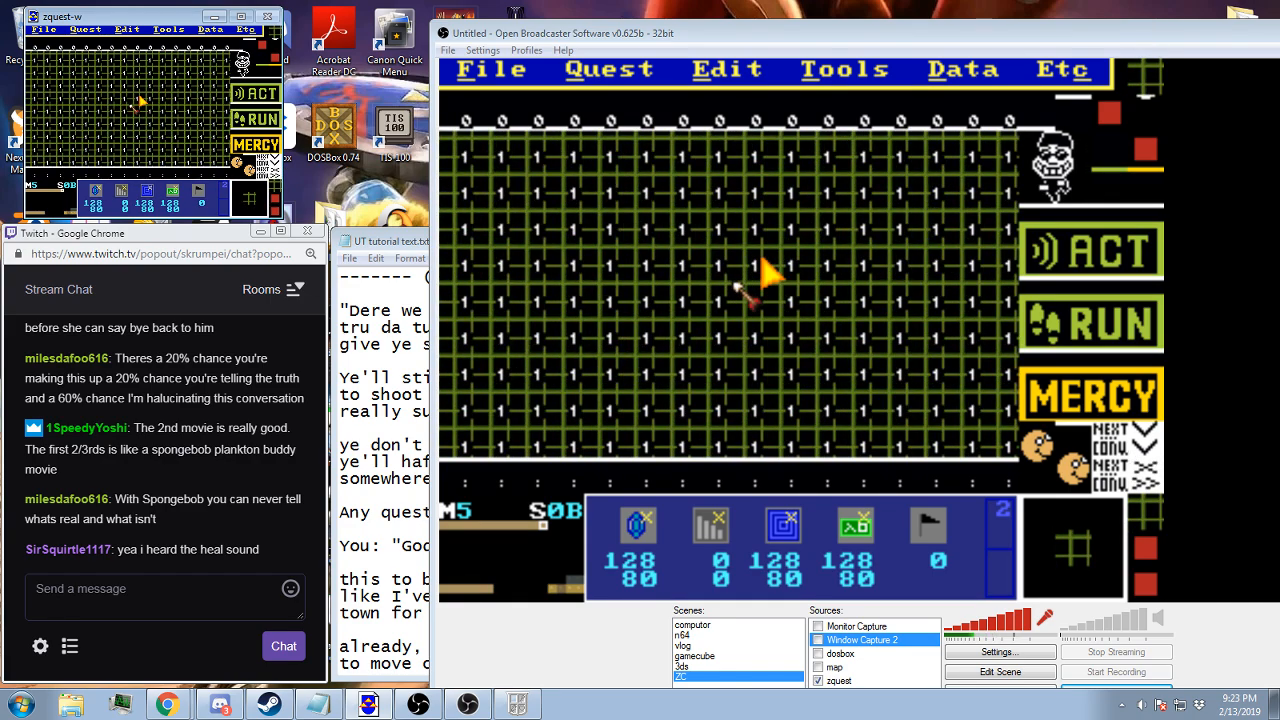
pyautogui.press('F2')
pyautogui.press('Return')
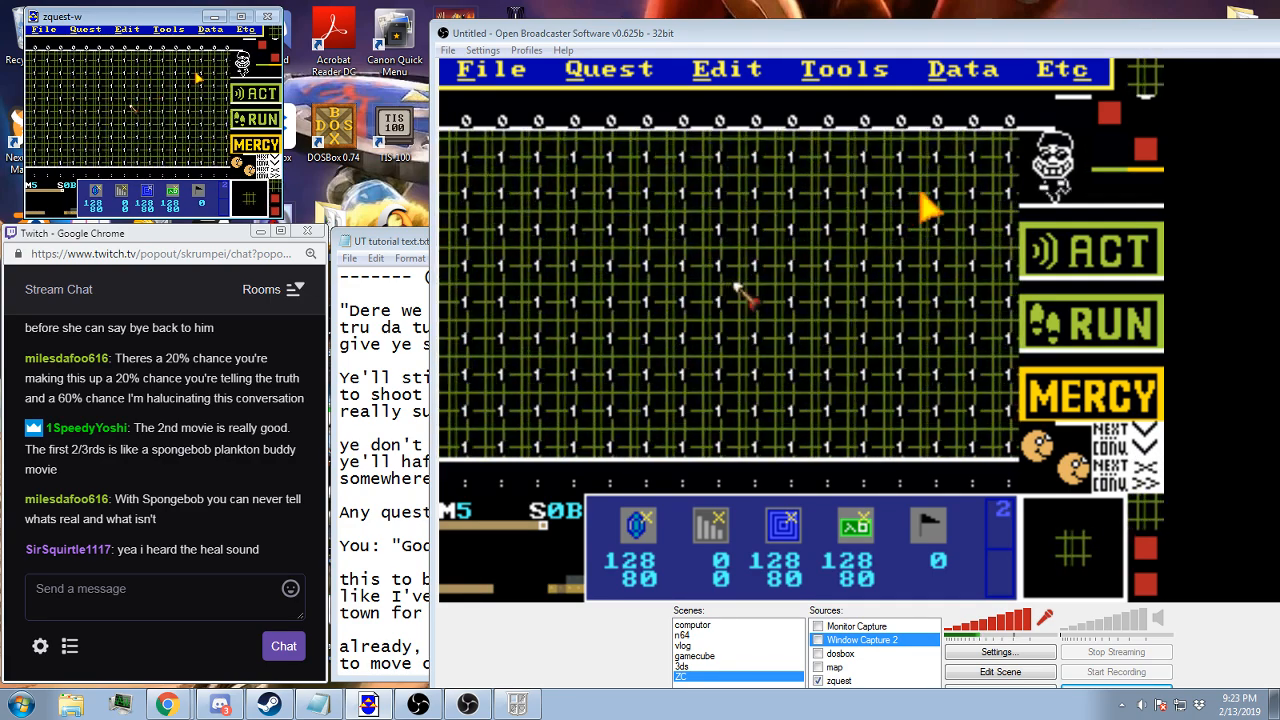
# Show the combo types across screen 0B and inspect the properties of the combo in the middle of the grid
pyautogui.press('t')
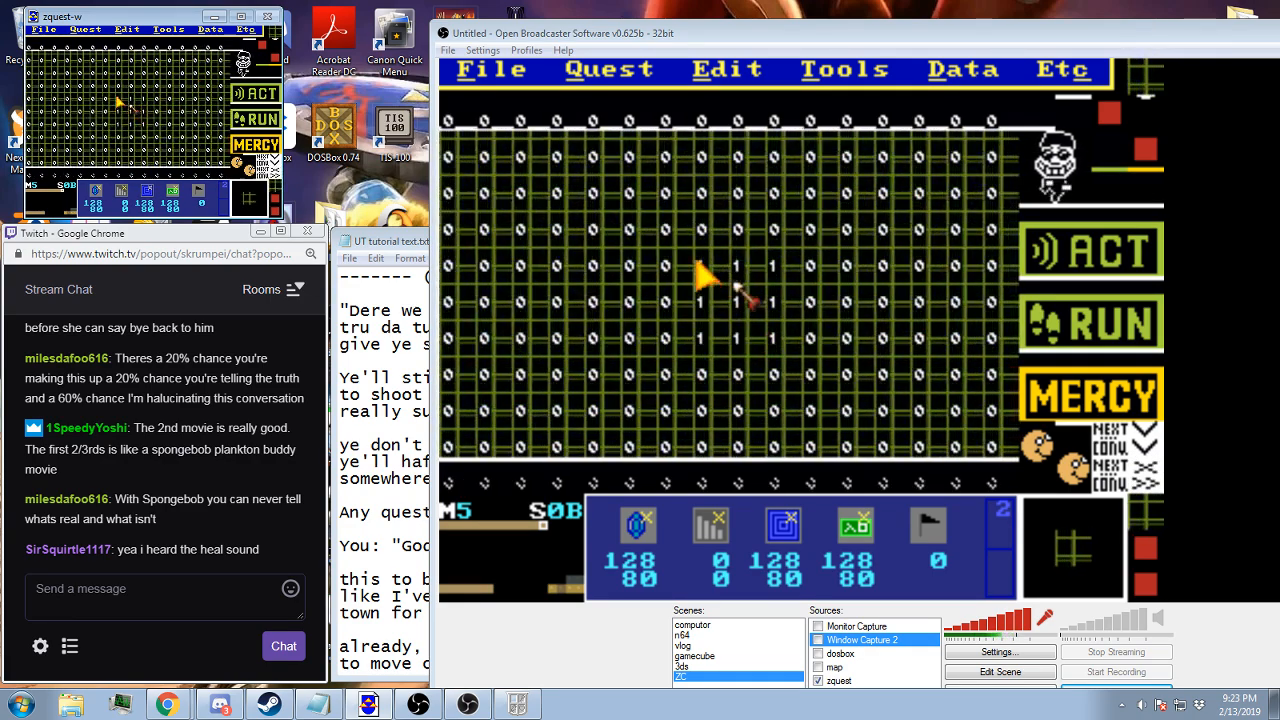
pyautogui.rightClick(700, 298)
pyautogui.click(715, 491)
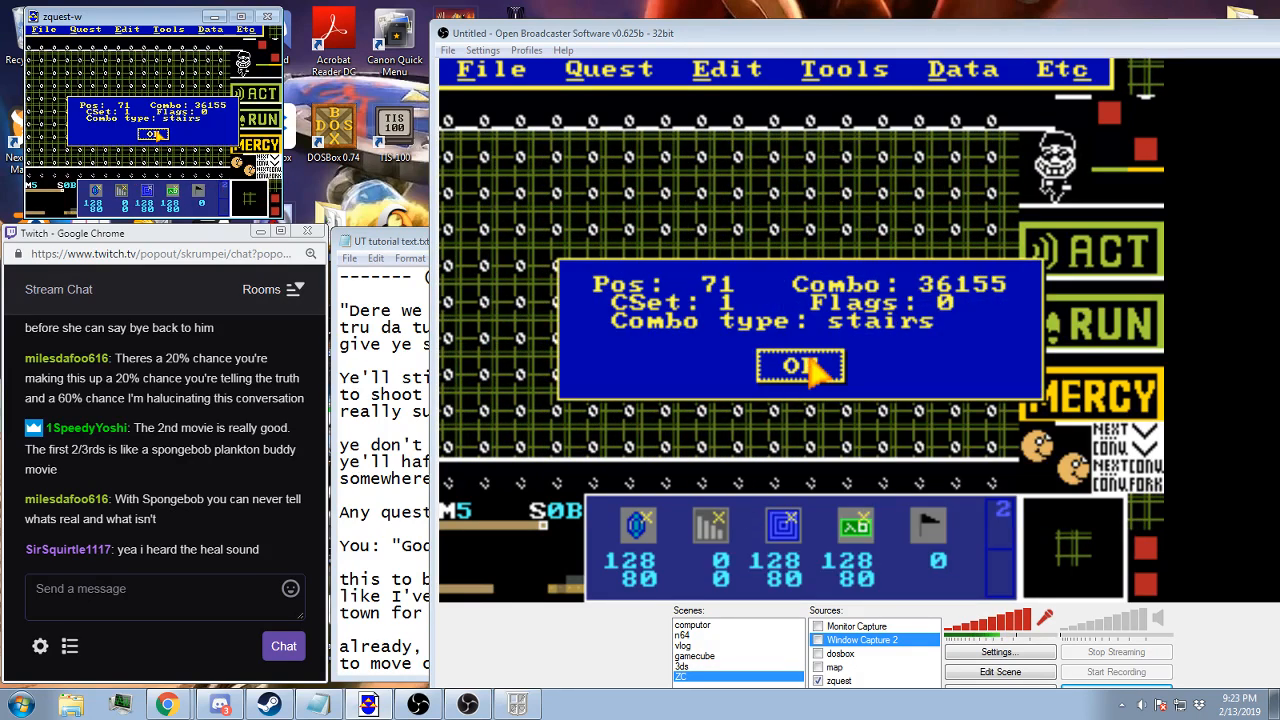
pyautogui.press('Return')
# Check screen 0B's tile warp type and destination, and review its layers and the selected combo's type
pyautogui.click(963, 69)
pyautogui.click(900, 134)
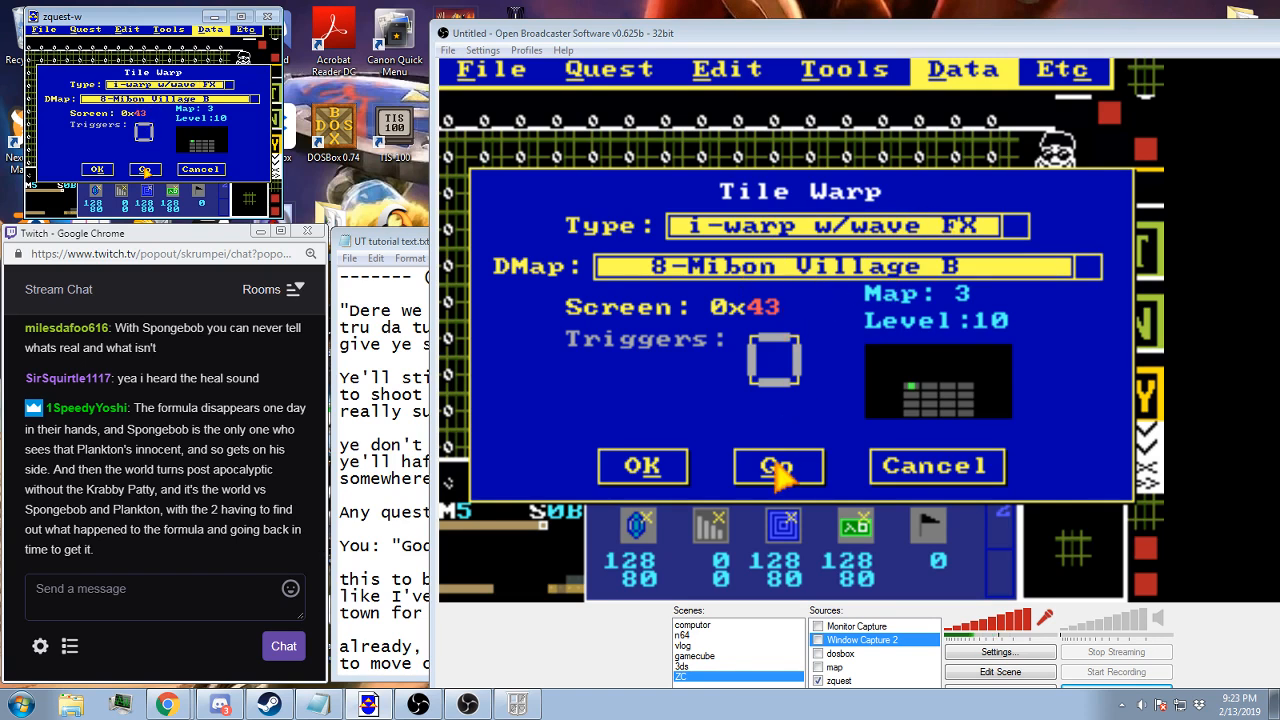
pyautogui.click(668, 477)
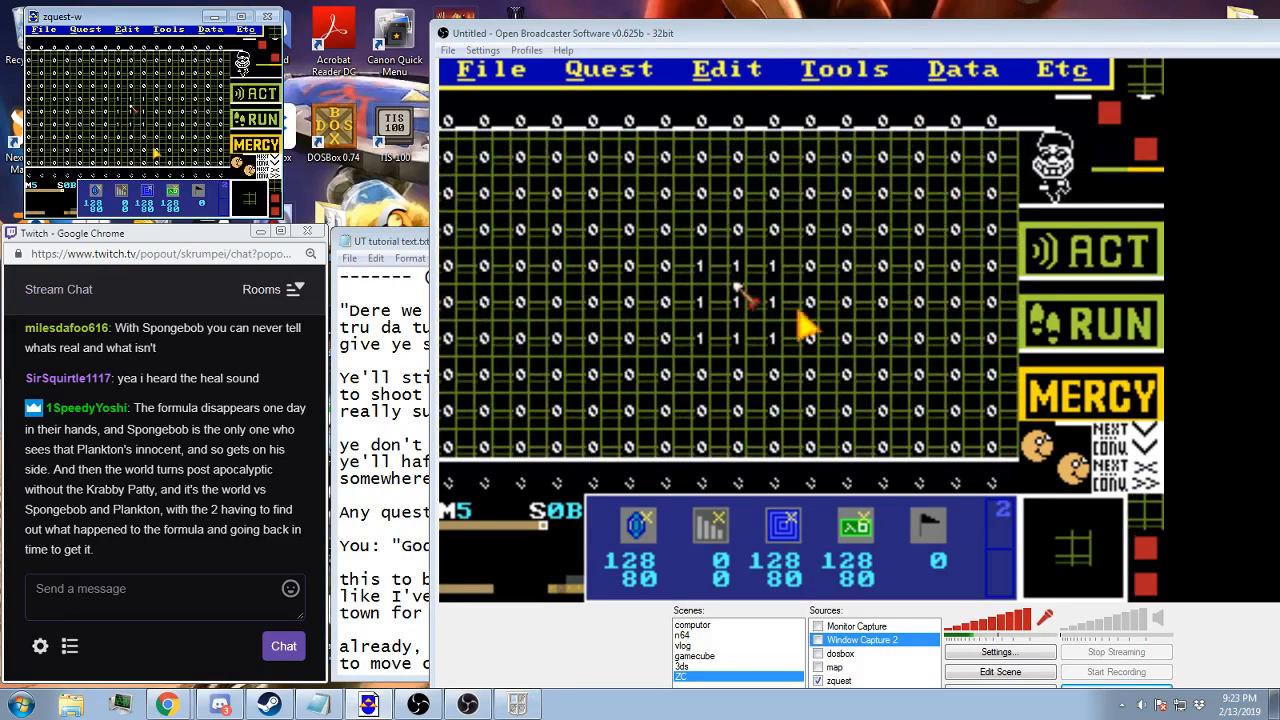
pyautogui.scroll(-5, 150, 213)
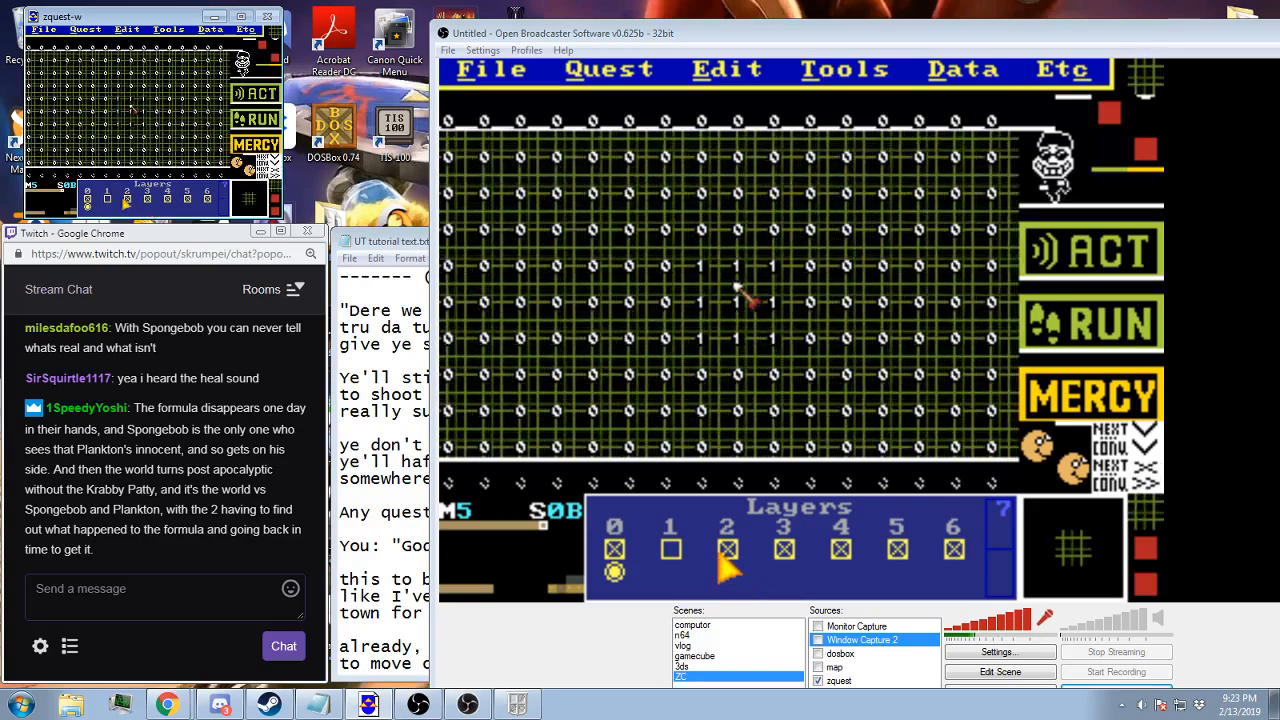
pyautogui.scroll(-1, 108, 201)
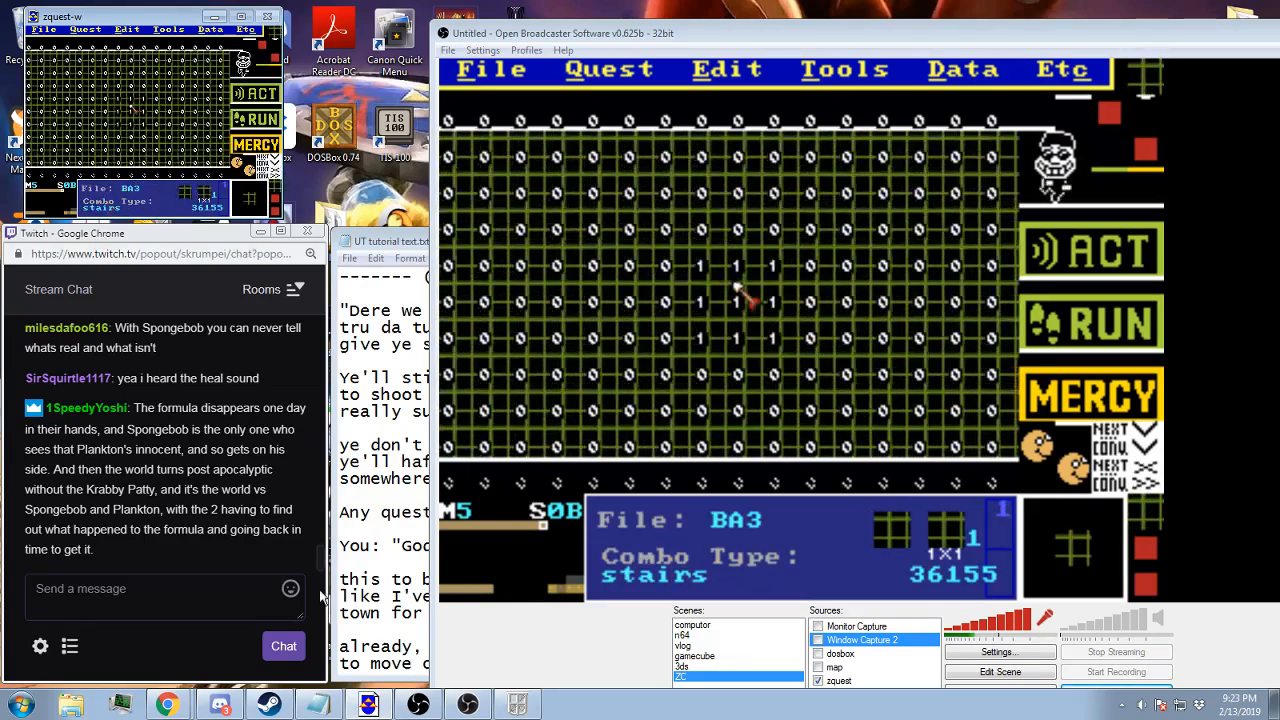
# Switch to the Zelda Classic player, quit the current game and restart from the Town B save file
pyautogui.click(535, 708)
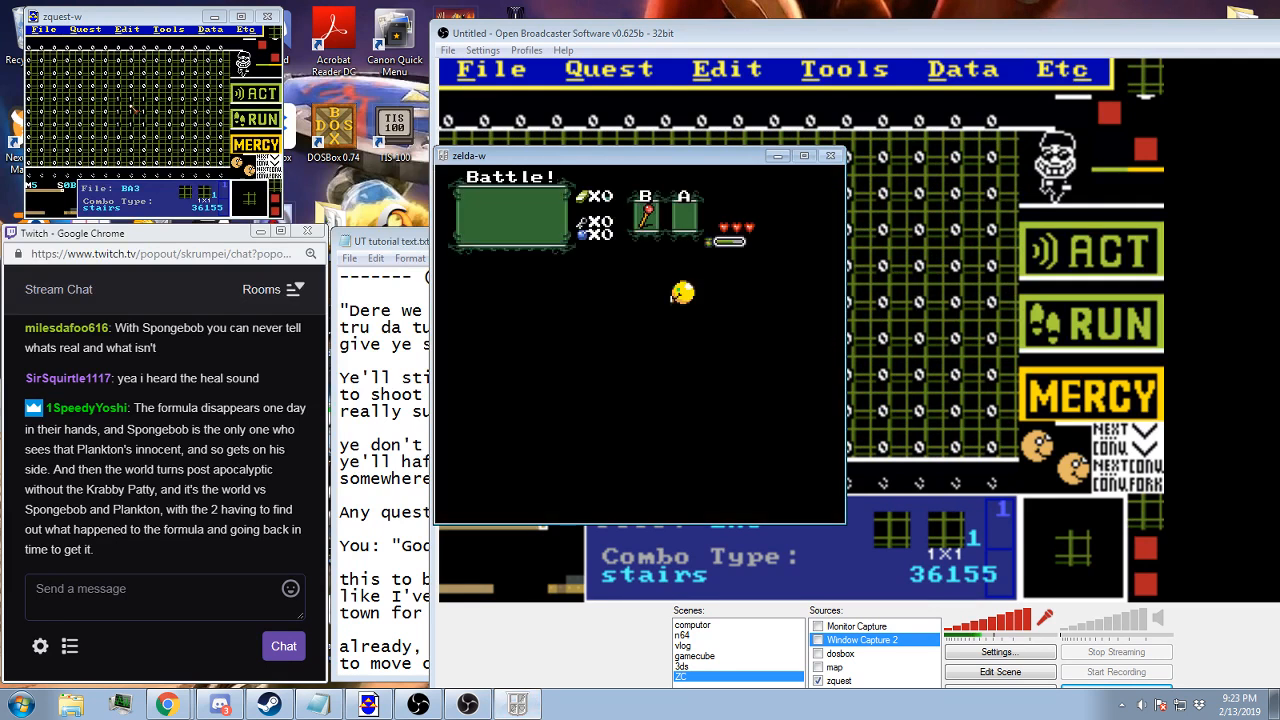
pyautogui.press('F9')
pyautogui.press('Return')
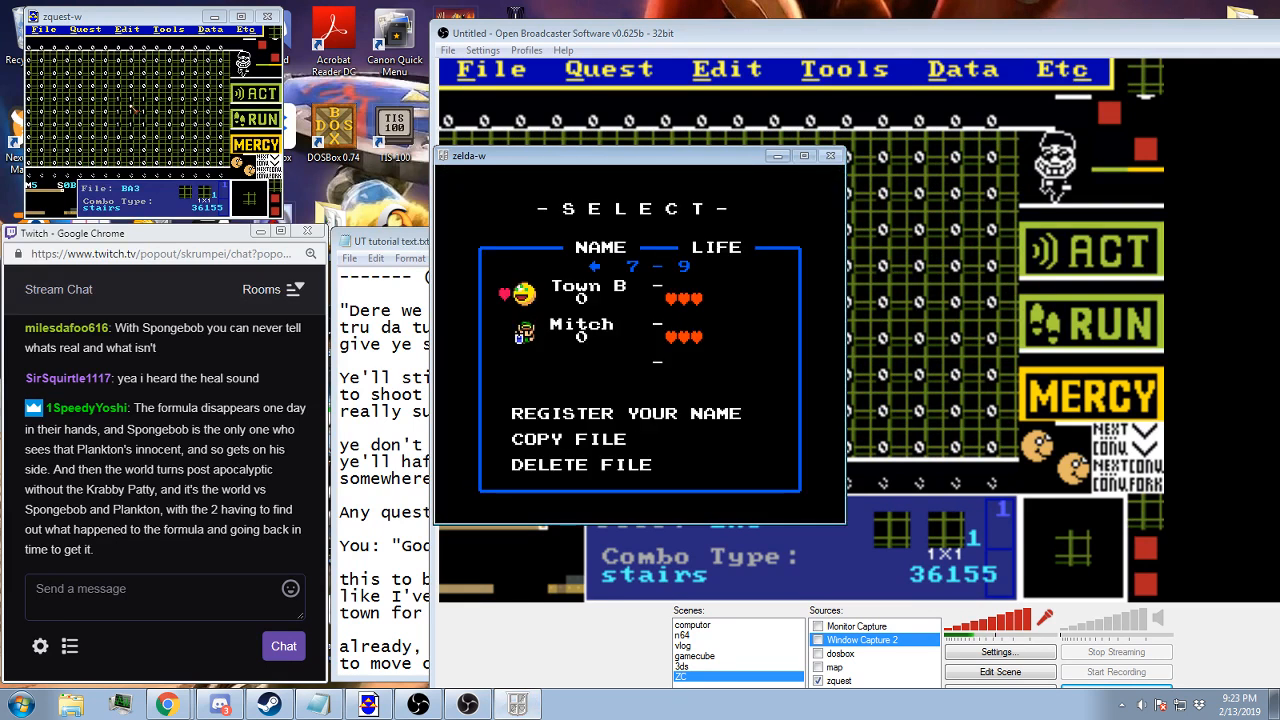
pyautogui.press('Return')
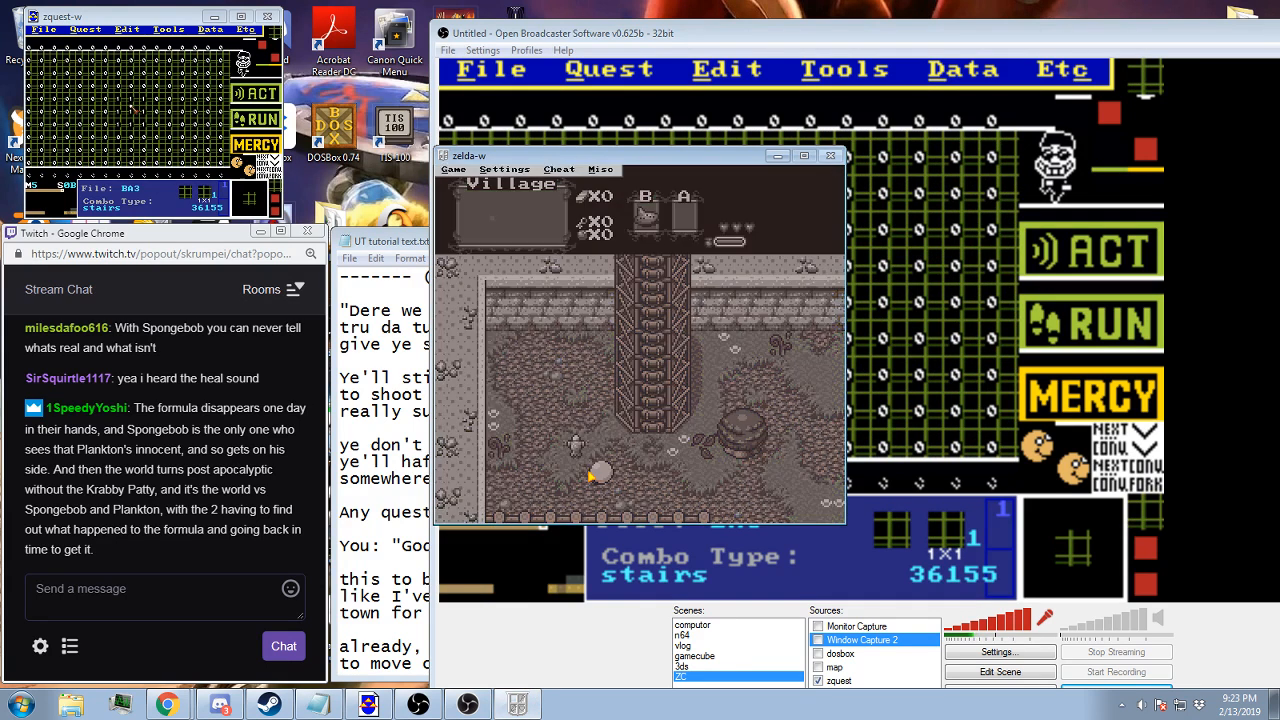
# Enter cheat code 4 and give the player character a candle through the item cheats
pyautogui.hotkey('alt', 'c')
pyautogui.write('4')
pyautogui.press('Return')
pyautogui.press('Return')
pyautogui.click(564, 170)
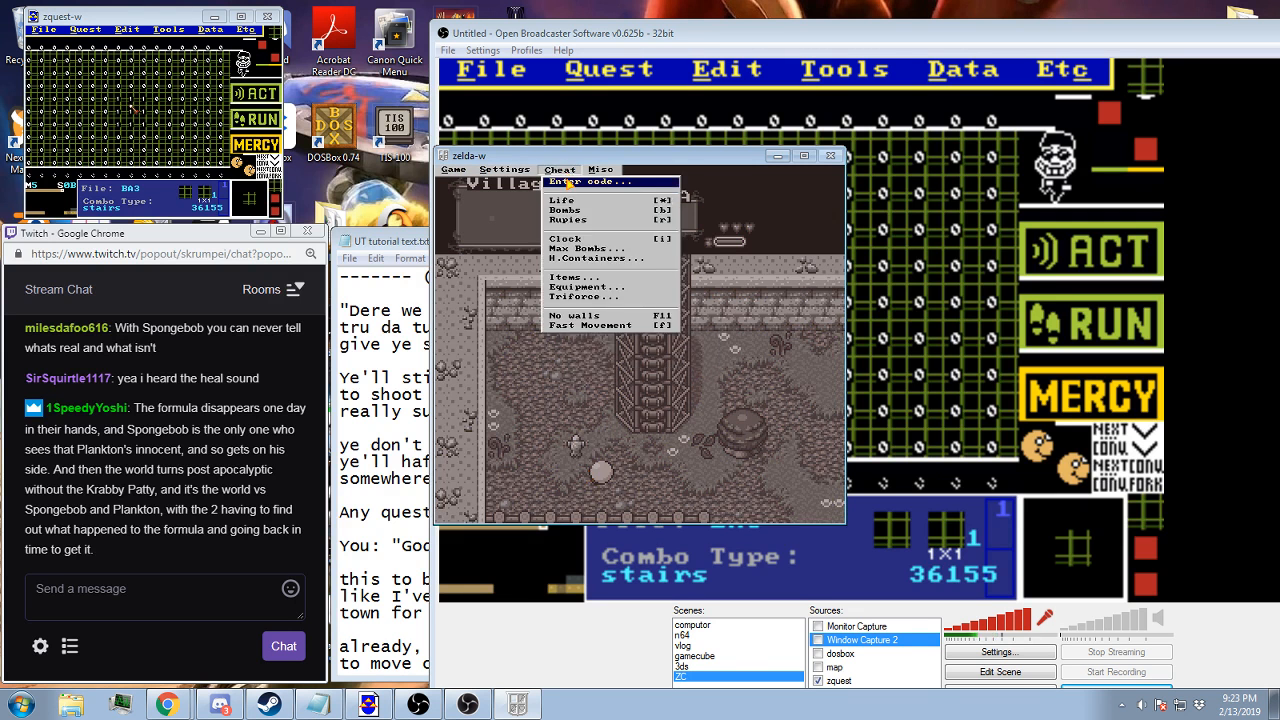
pyautogui.click(575, 277)
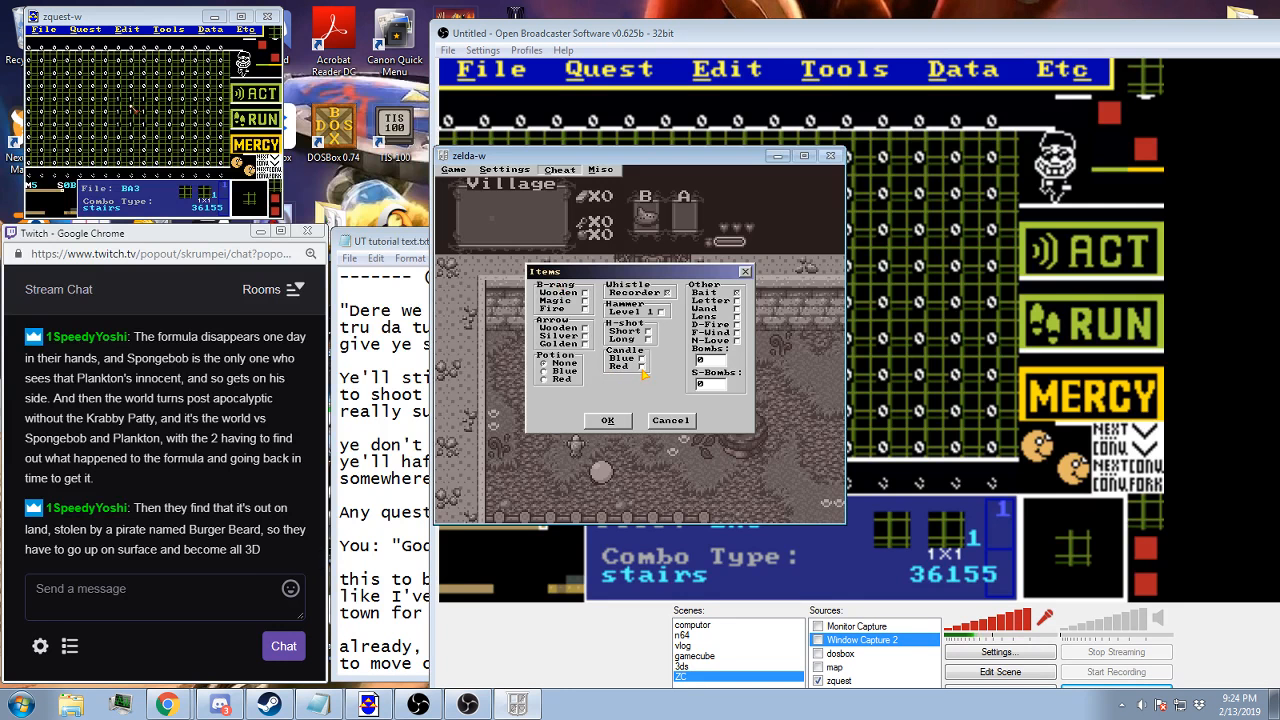
pyautogui.click(607, 420)
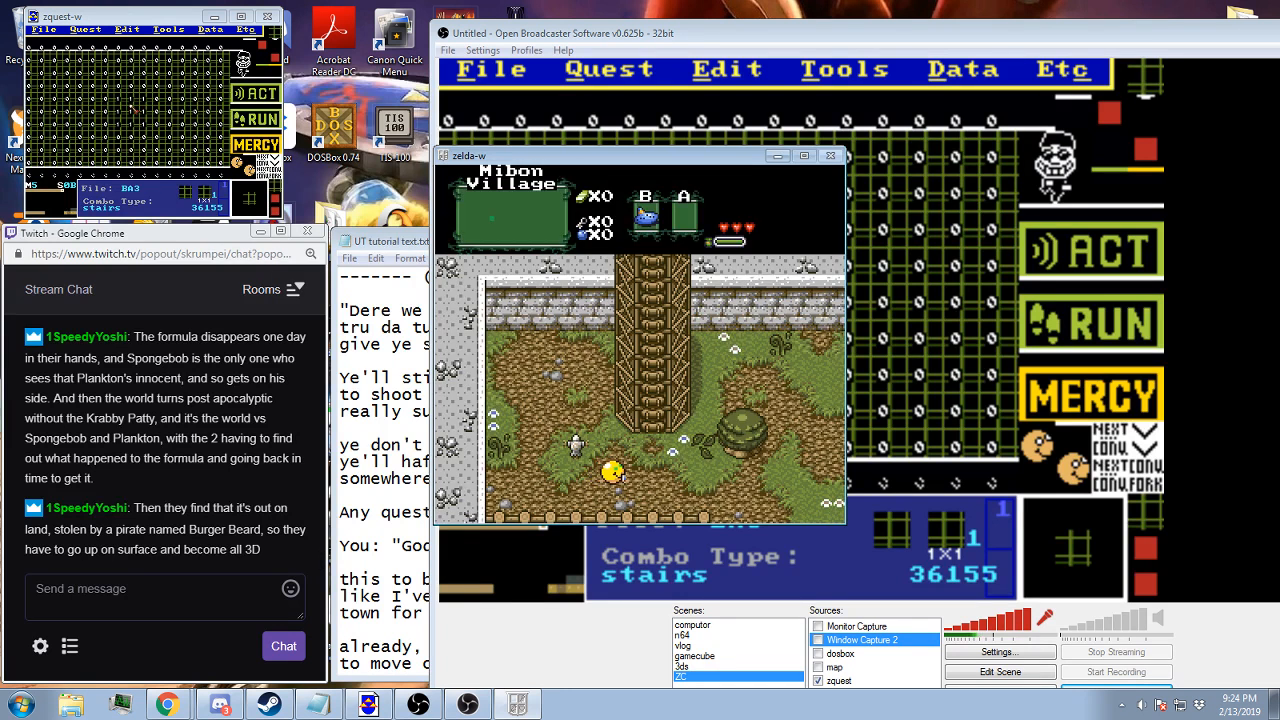
# Equip the candle and burn the player character with its flames to lower the life
pyautogui.press('Right')
pyautogui.press('x')
pyautogui.press('ctrl')
pyautogui.press('ctrl')
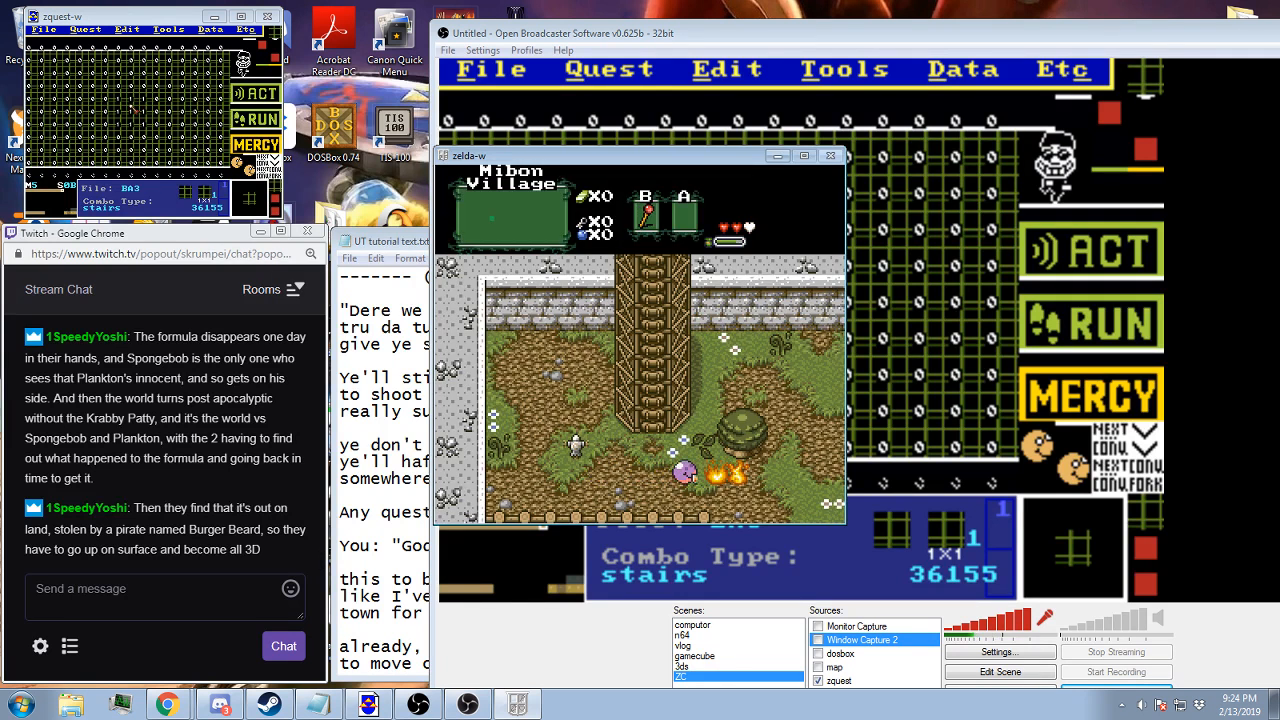
pyautogui.press('Right')
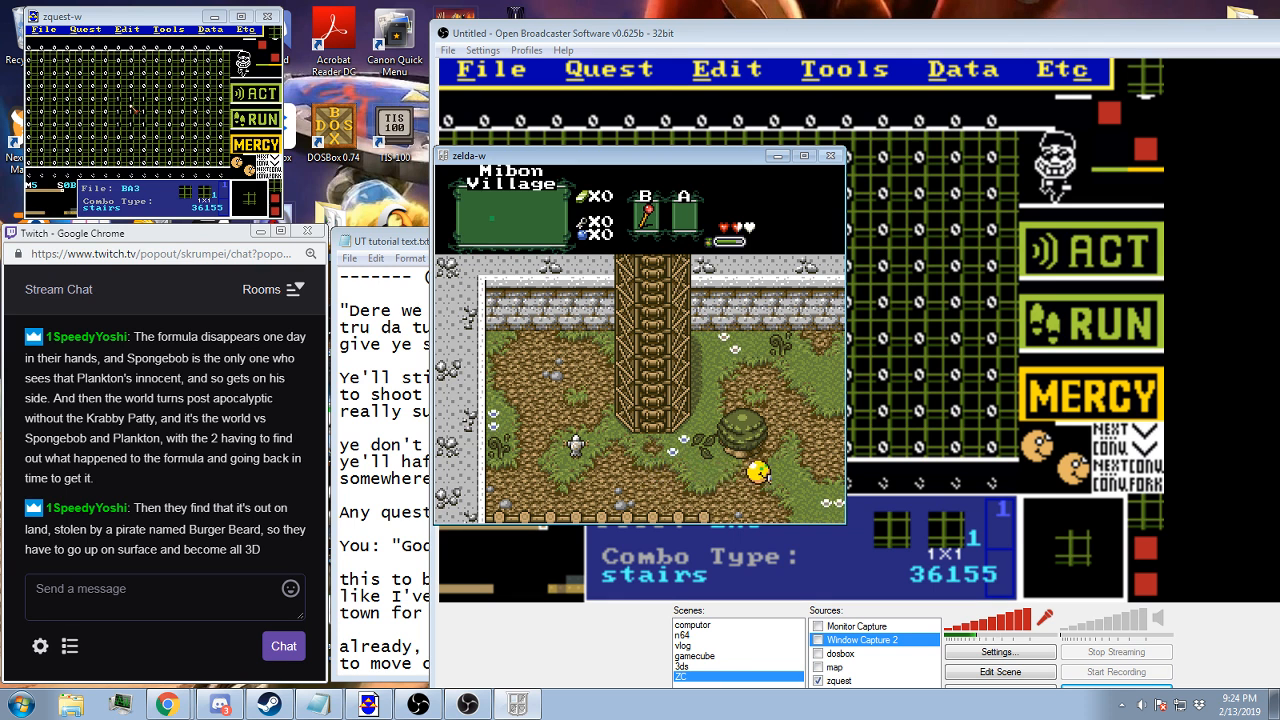
# Walk east to the village statue screen, switch the equipped item and trigger the villager's trade dialogue
pyautogui.press('Right')
pyautogui.press('Up')
pyautogui.press('Right')
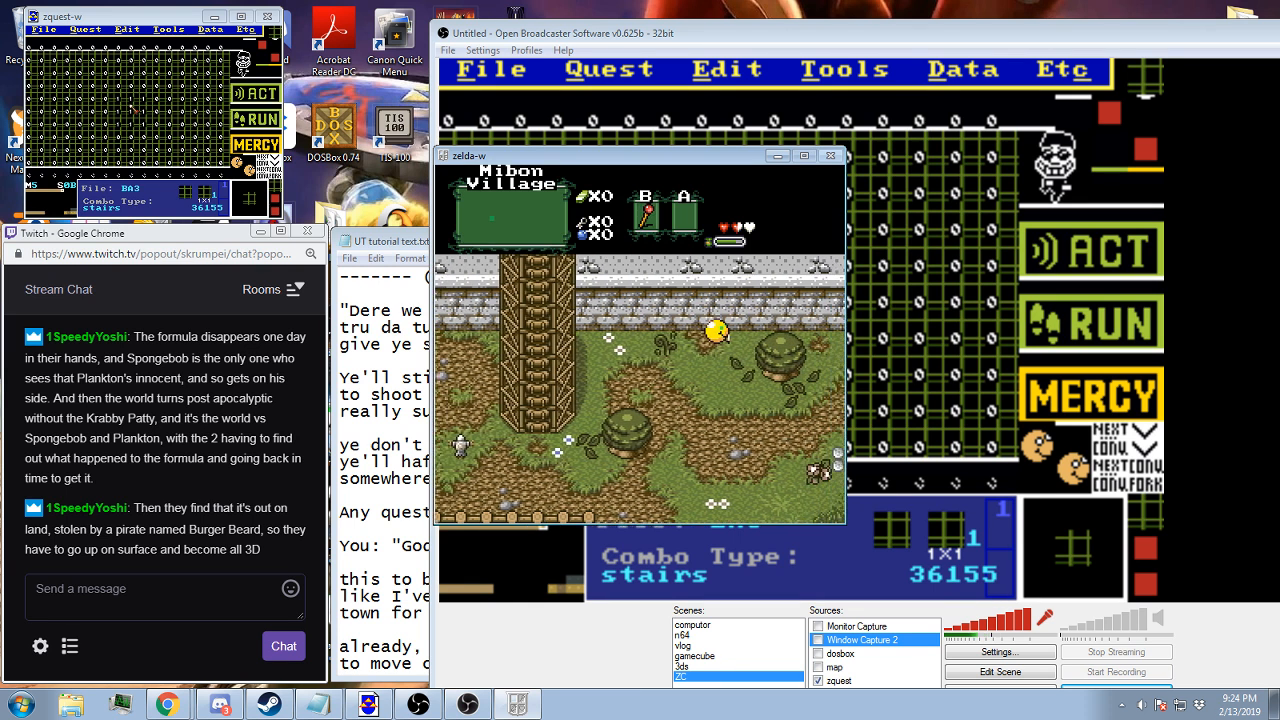
pyautogui.press('x')
pyautogui.press('Right')
pyautogui.press('Down')
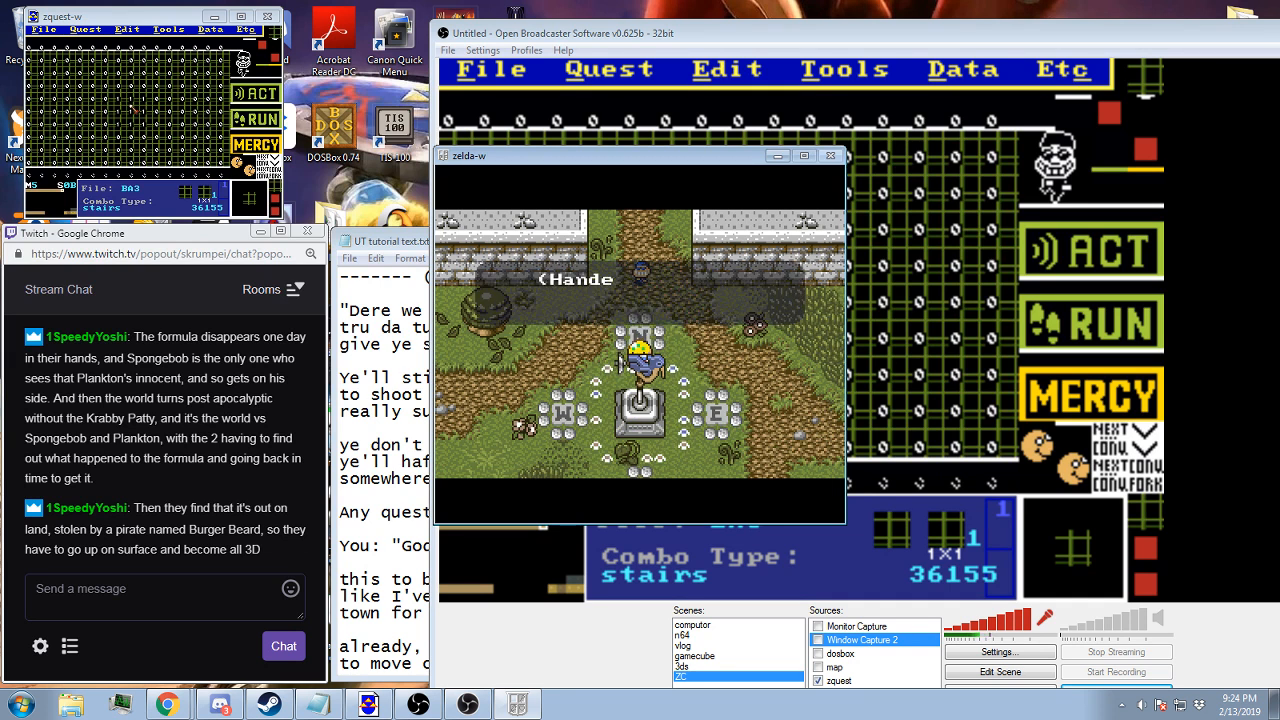
# Advance the villager's challenge and the closing tutorial battle dialogue until the warp back to the village
pyautogui.press('z')
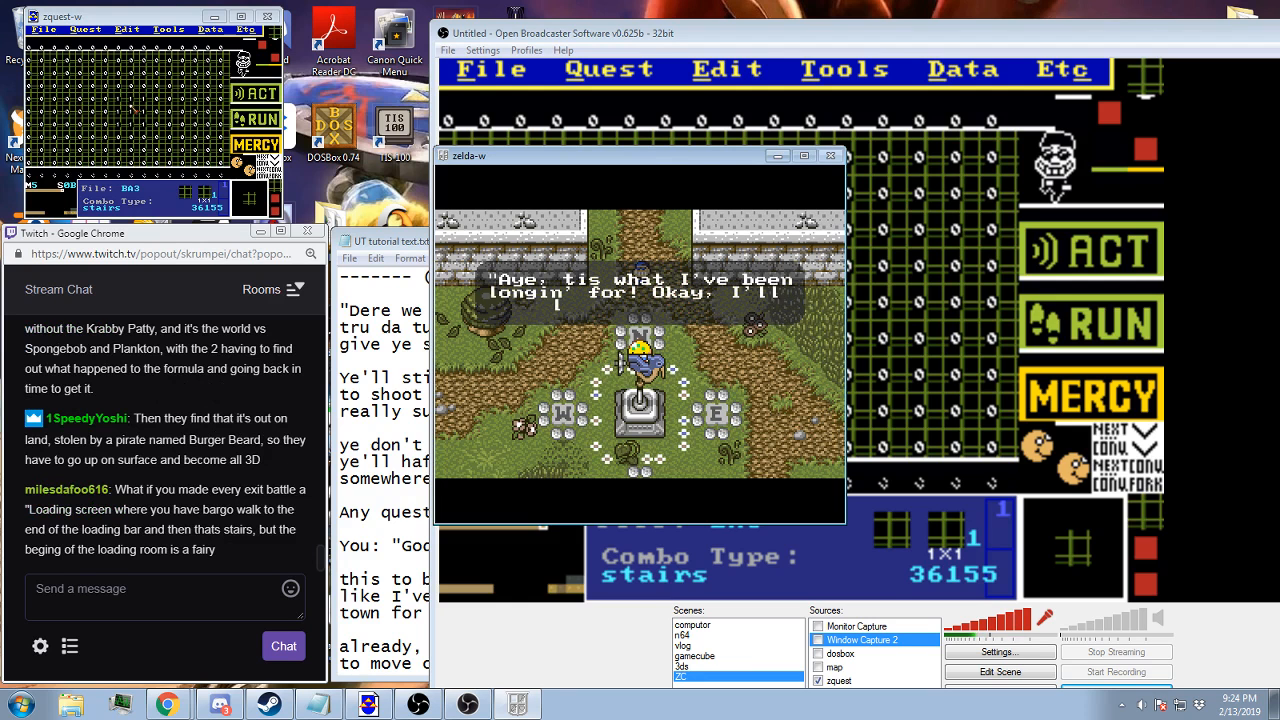
pyautogui.press('z')
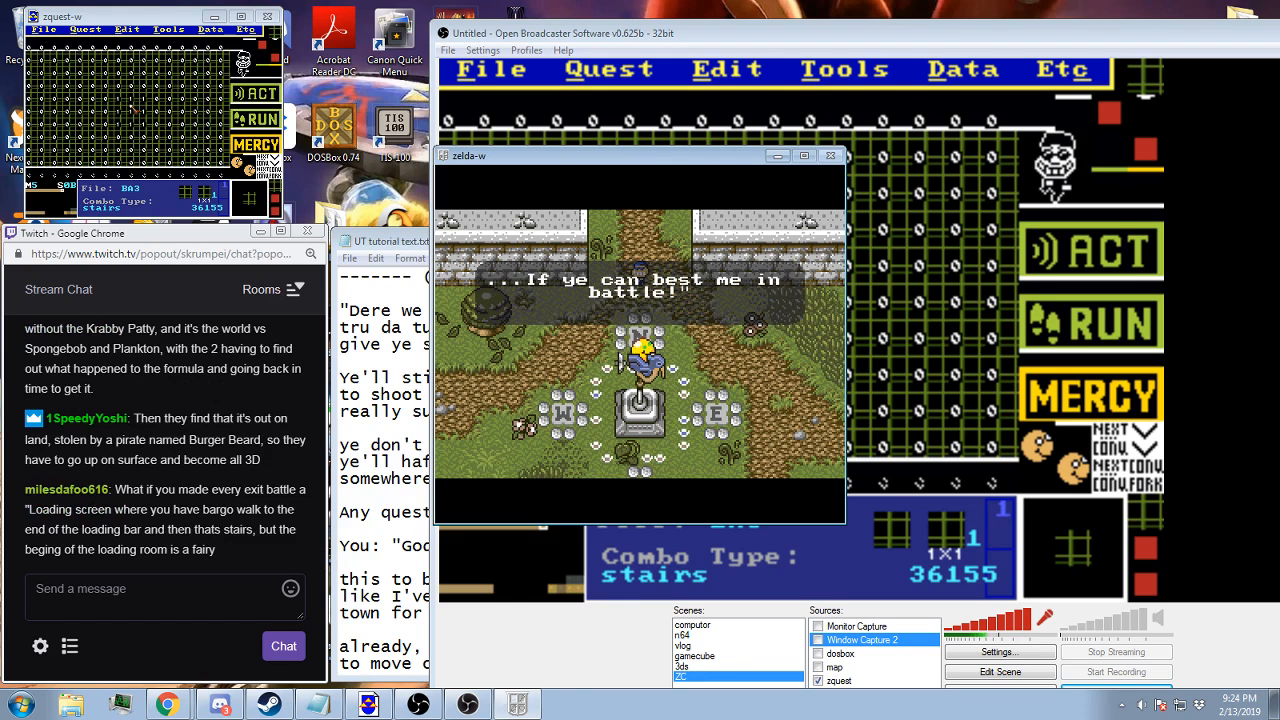
pyautogui.press('z')
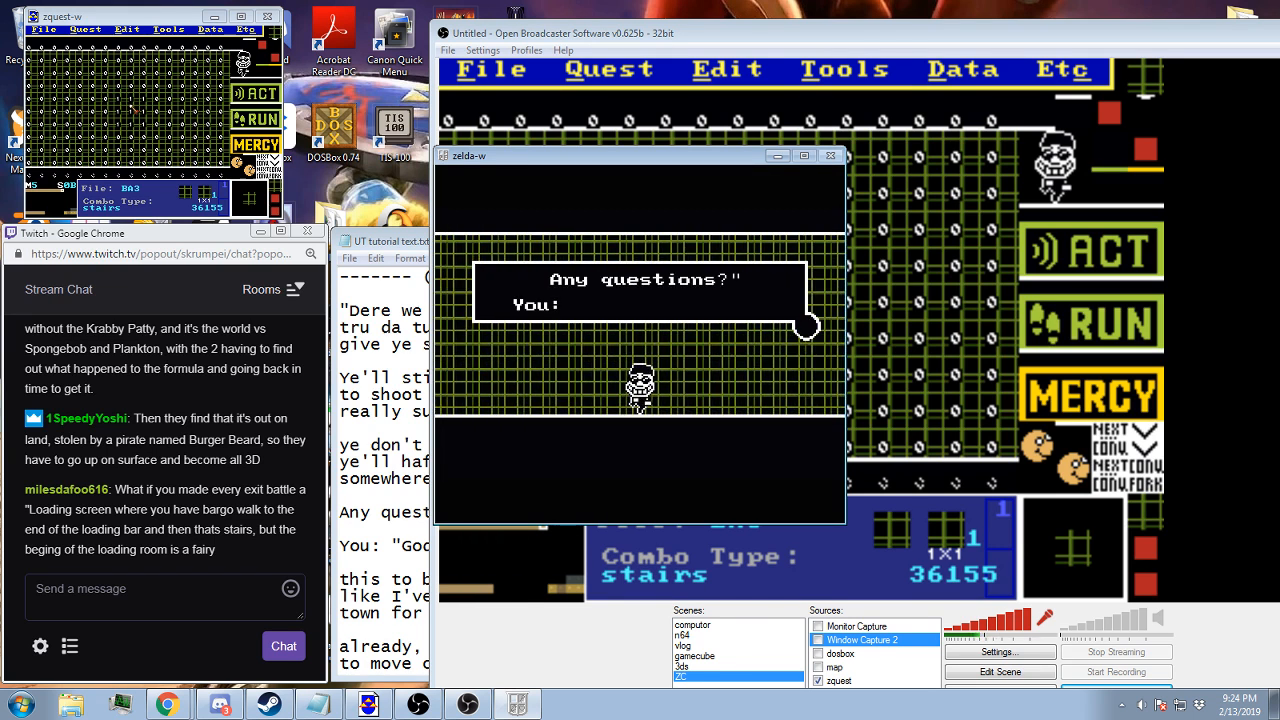
pyautogui.press('z')
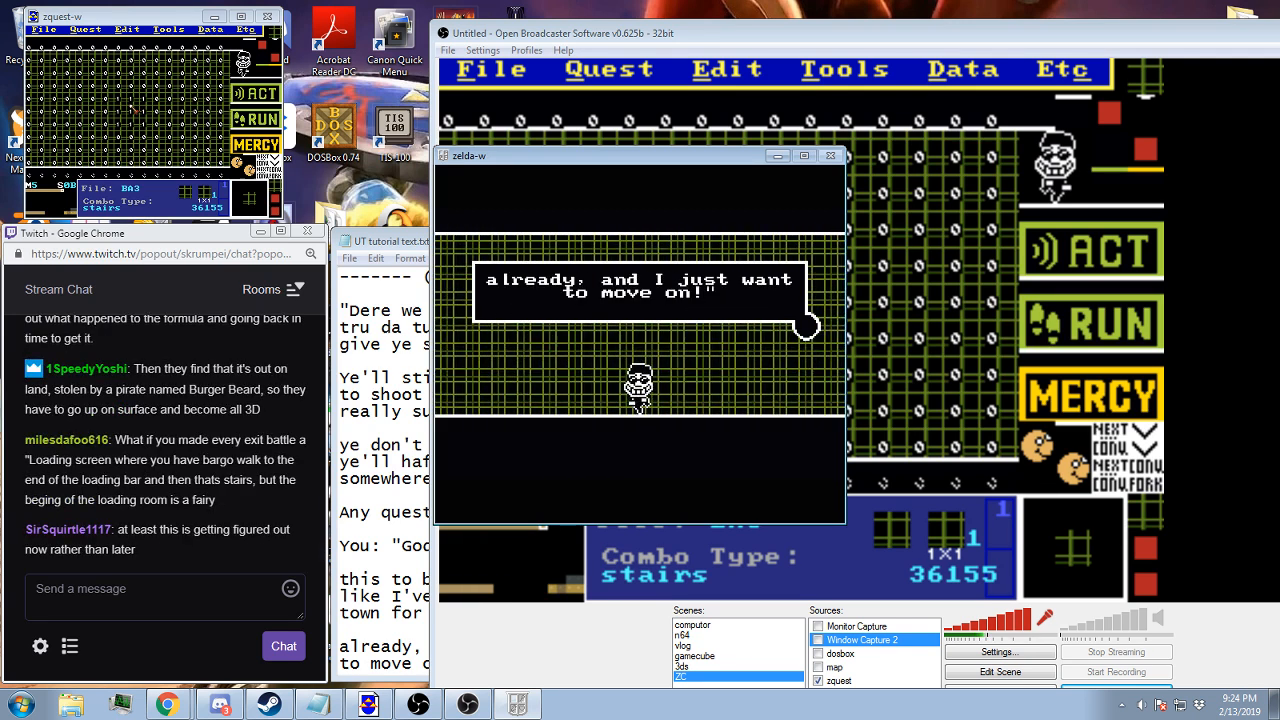
pyautogui.press('z')
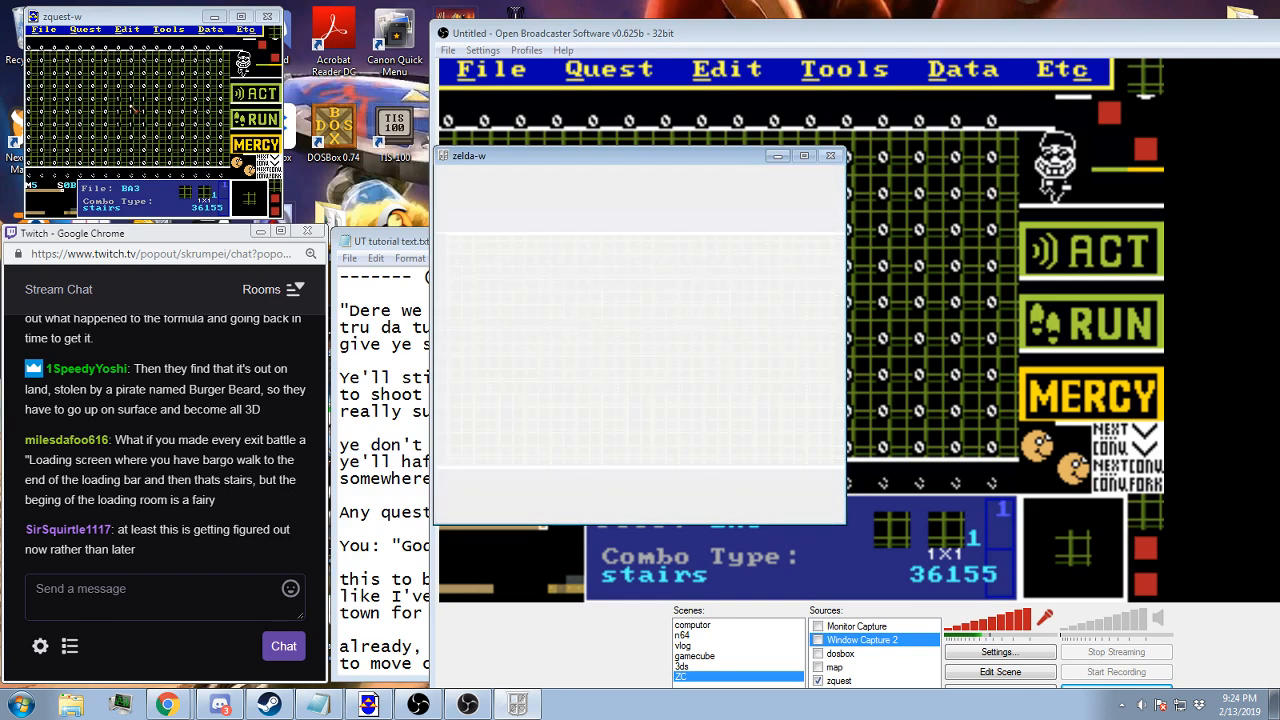
# Walk the character around the village statue screen to check the state after the battle
pyautogui.press('Right')
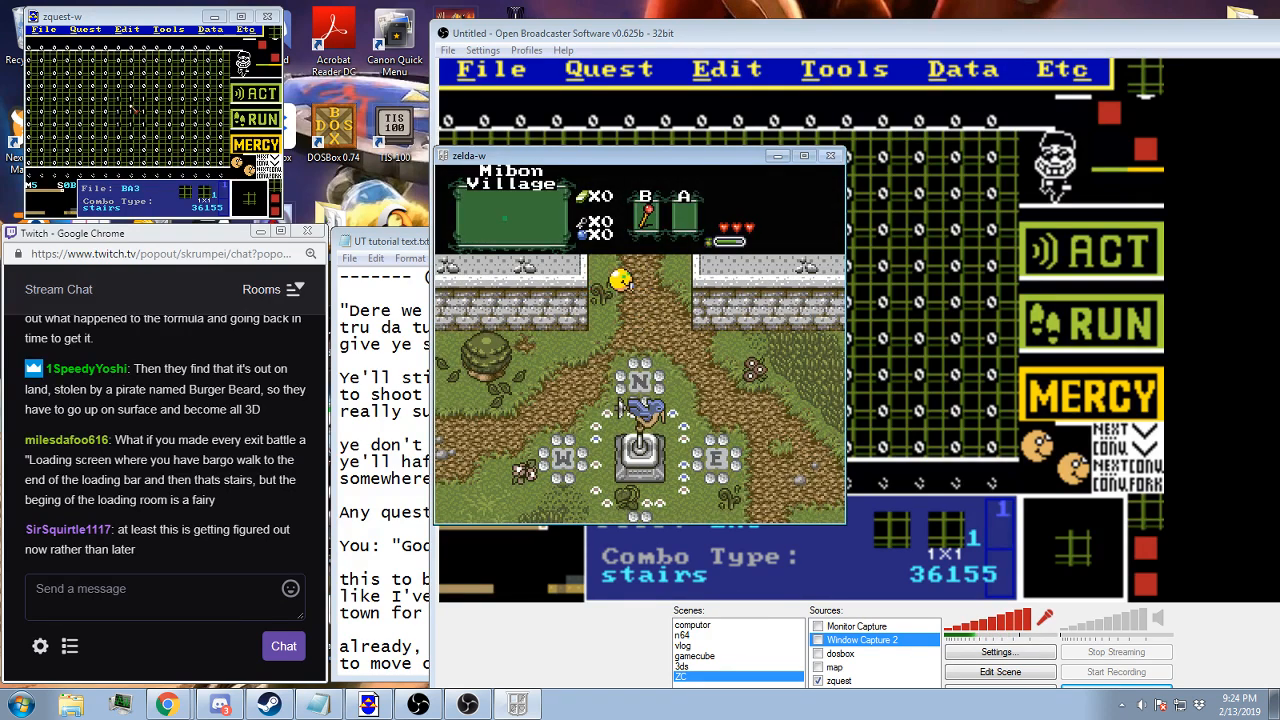
pyautogui.press('Down')
pyautogui.press('Left')
pyautogui.press('Left')
pyautogui.press('Down')
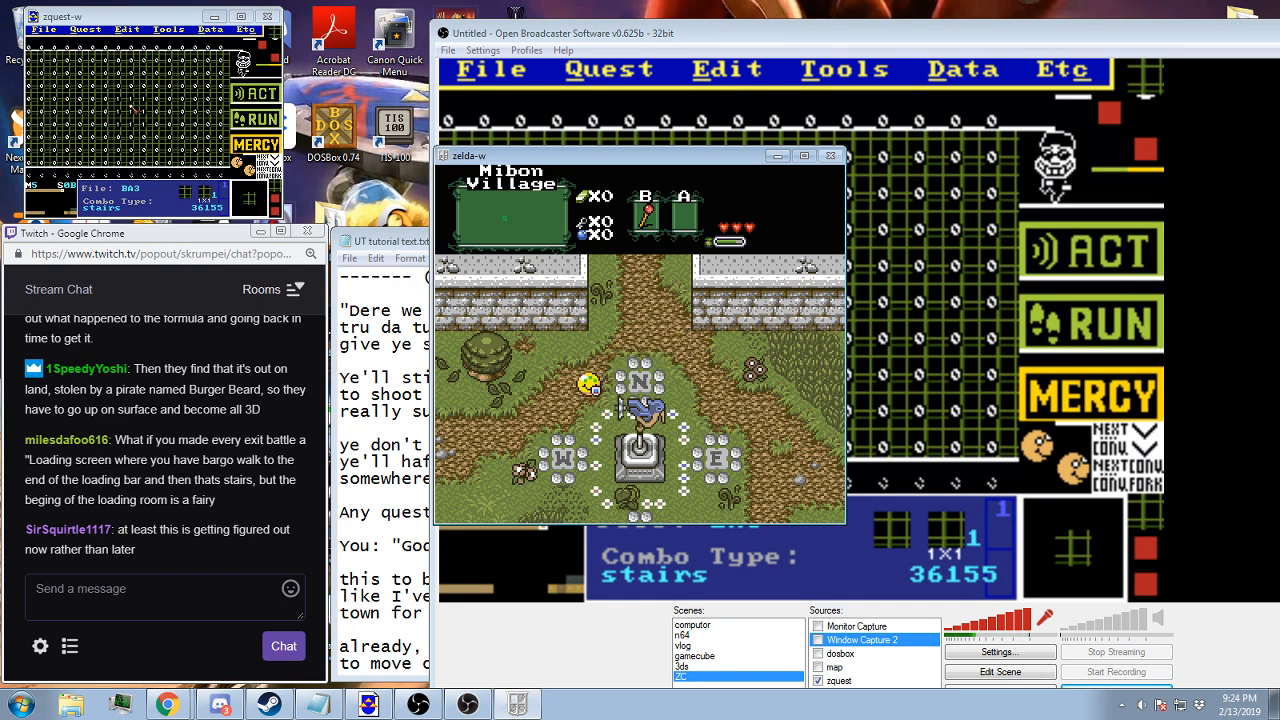
pyautogui.press('Up')
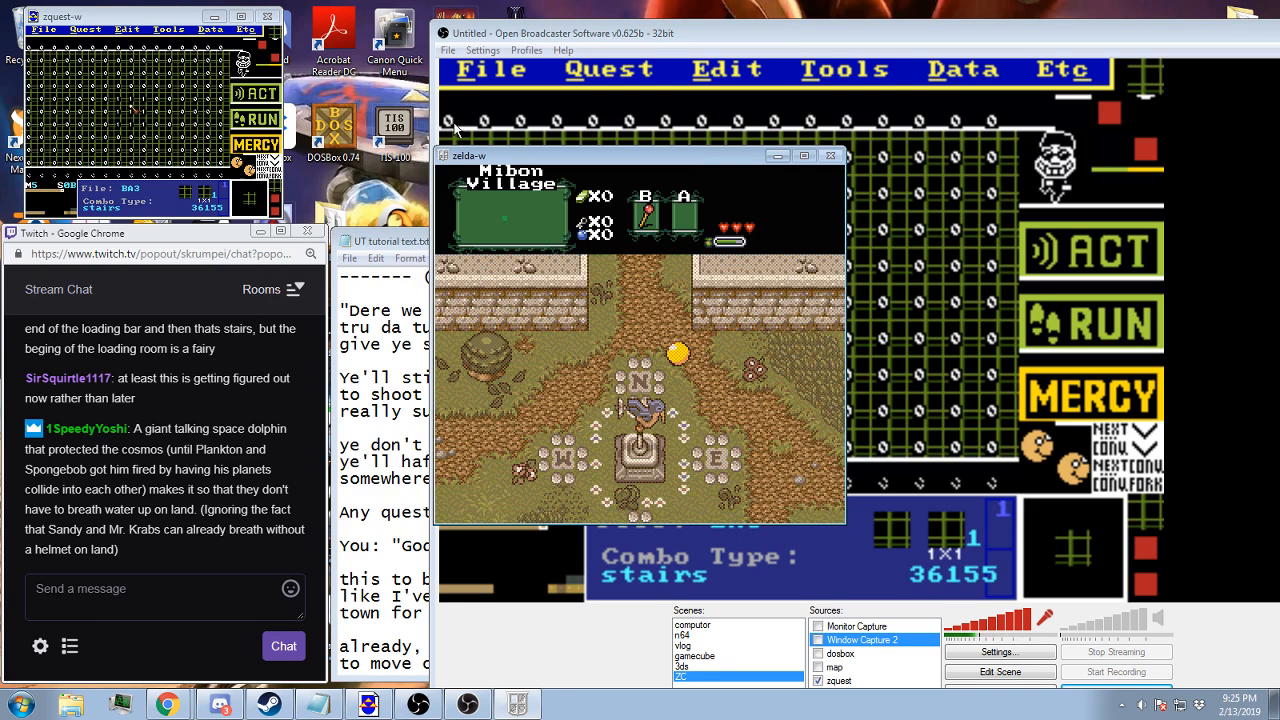
# Quit the current game, reload the Town B save and walk east to the village statue screen
pyautogui.press('F9')
pyautogui.press('Return')
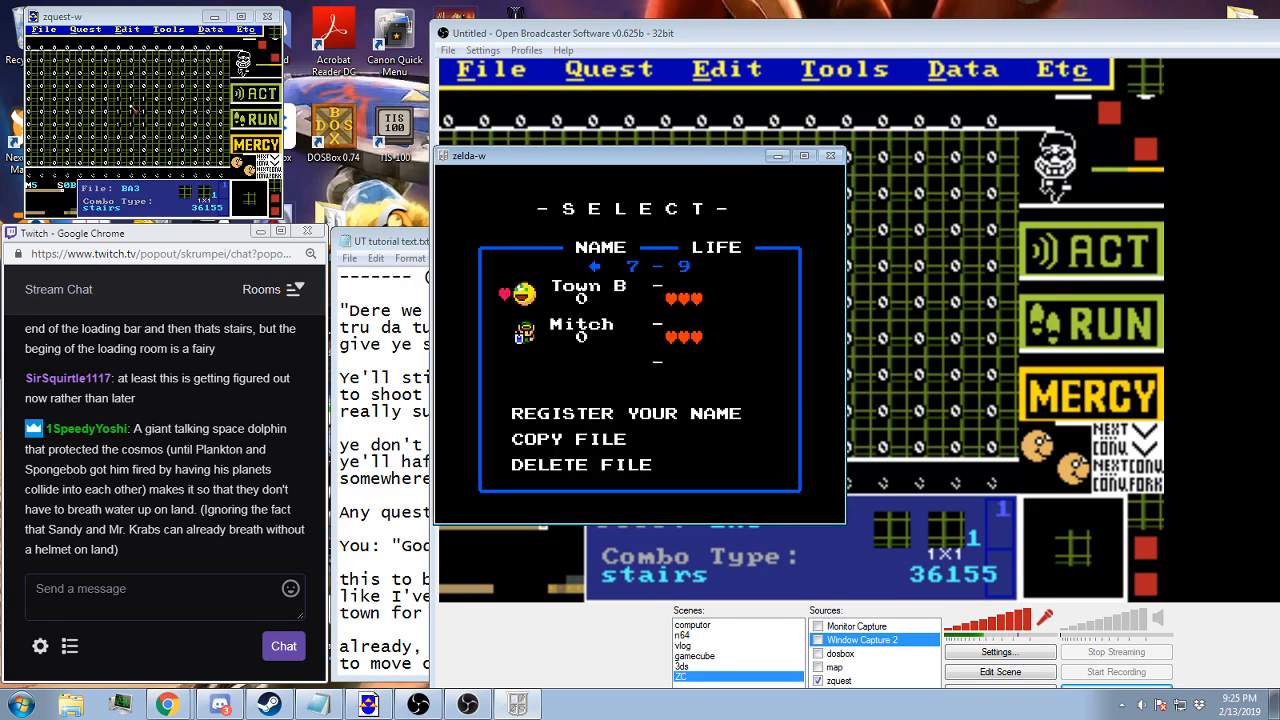
pyautogui.press('Return')
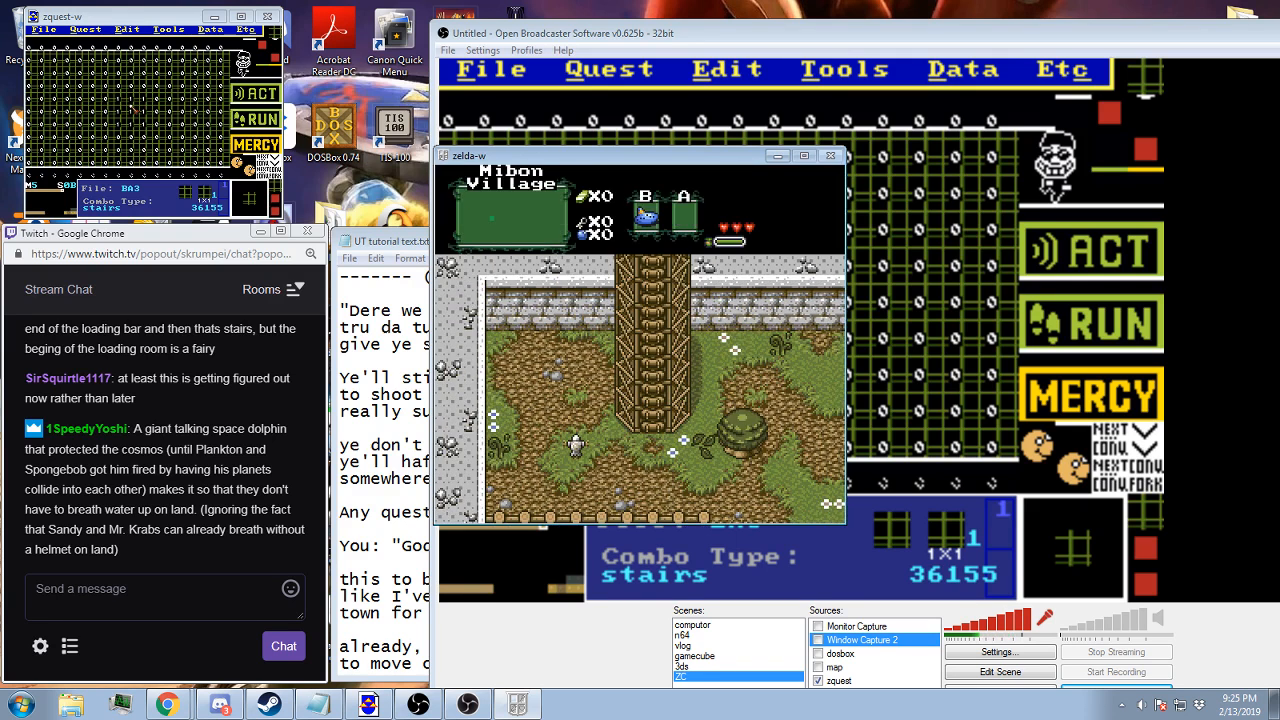
pyautogui.press('Right')
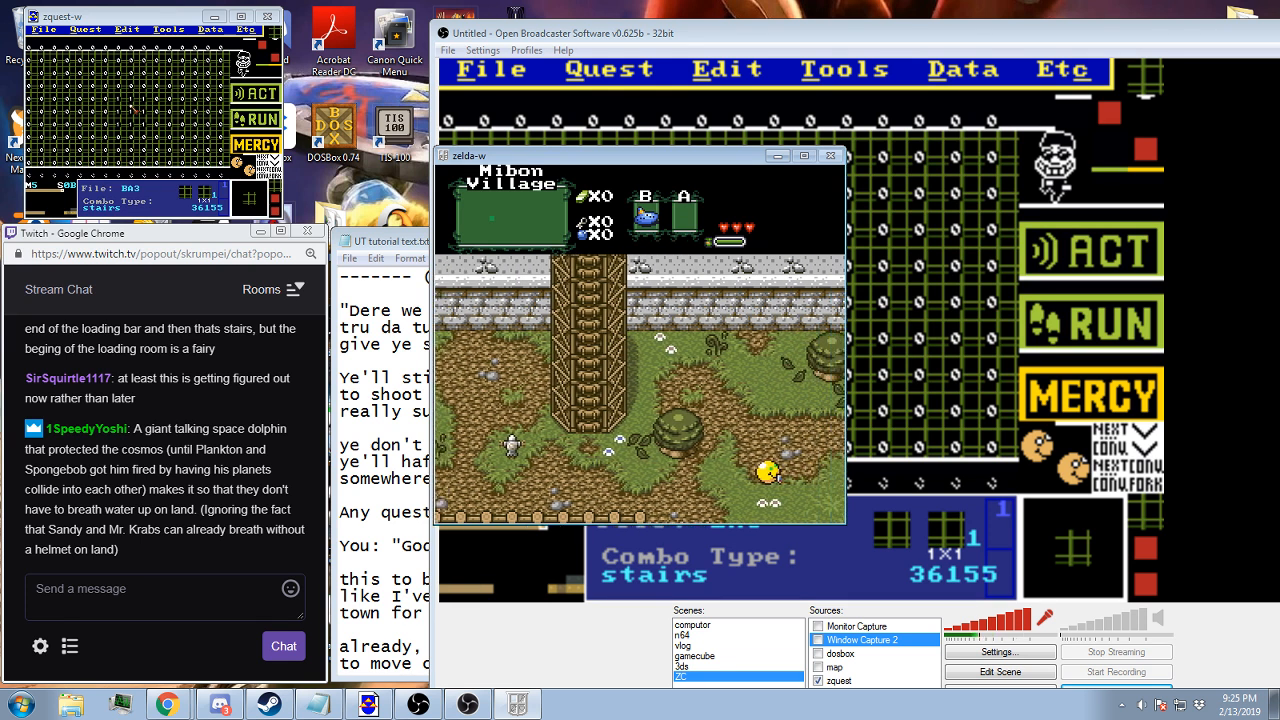
pyautogui.press('Right')
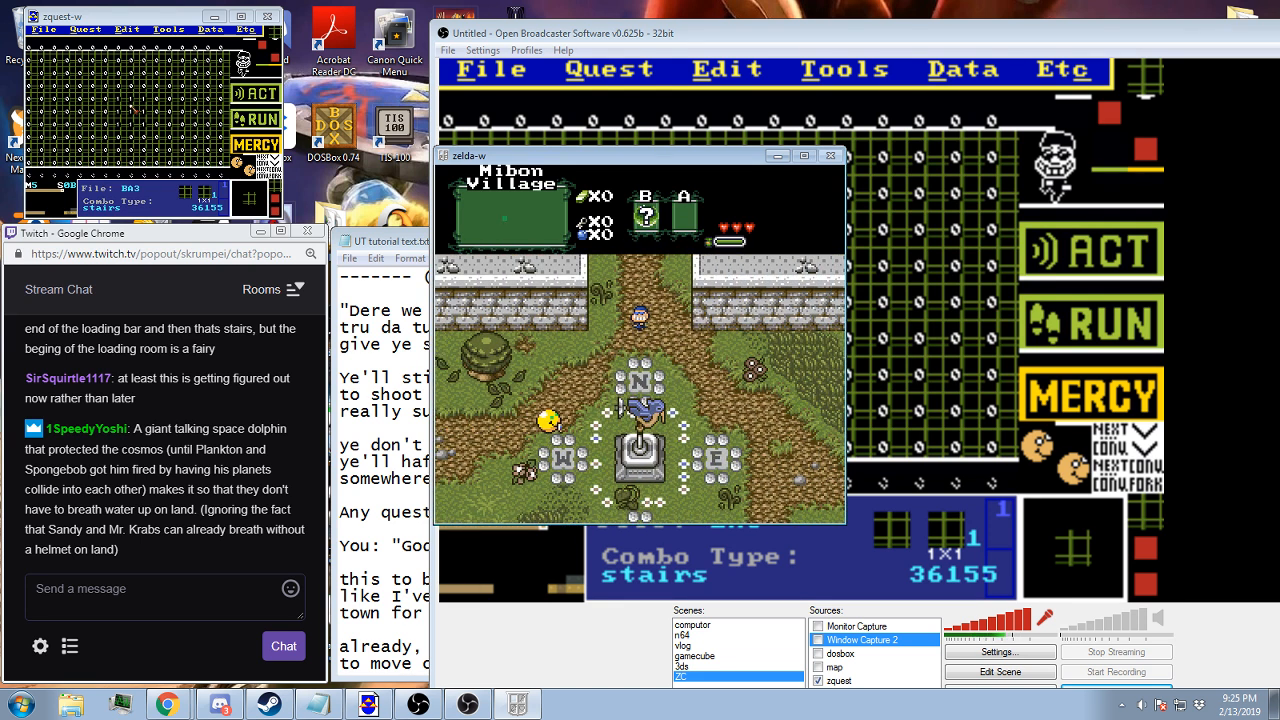
pyautogui.press('Left')
# Enable cheats by entering the cheat code and give the character the red candle in the item cheats
pyautogui.press('Escape')
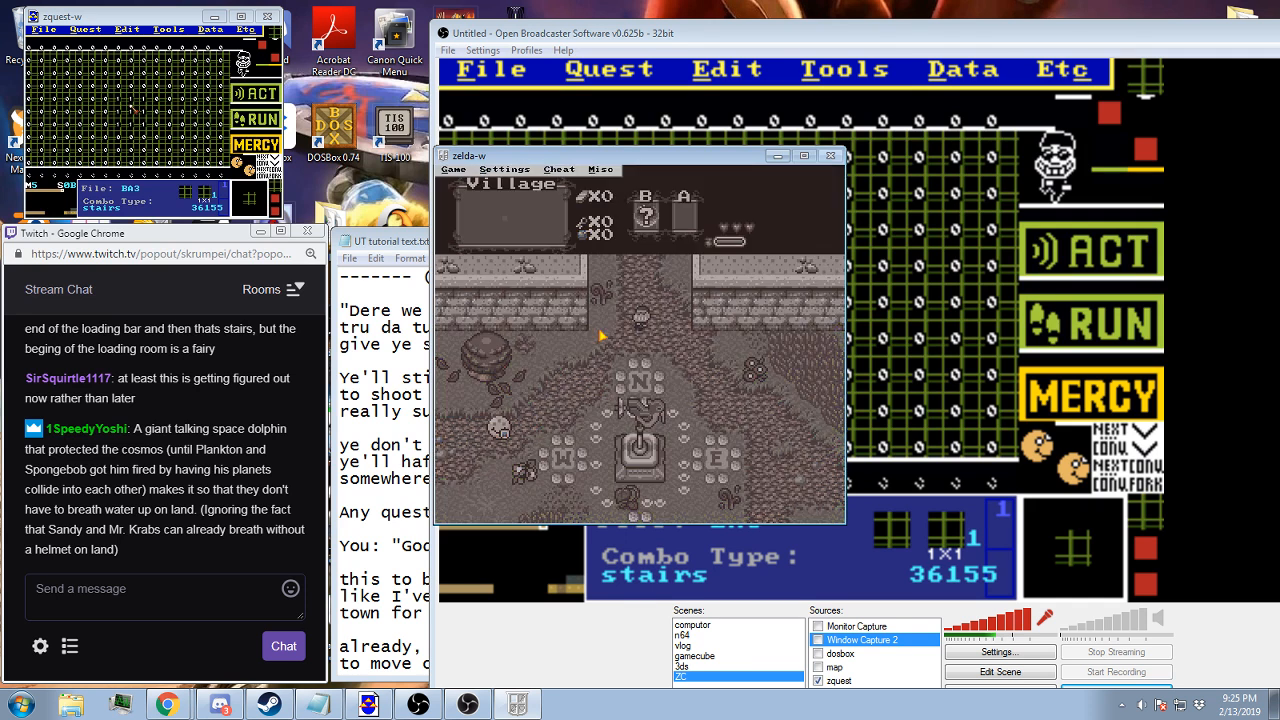
pyautogui.hotkey('alt', 'c')
pyautogui.press('Return')
pyautogui.press('Return')
pyautogui.press('Escape')
pyautogui.press('Escape')
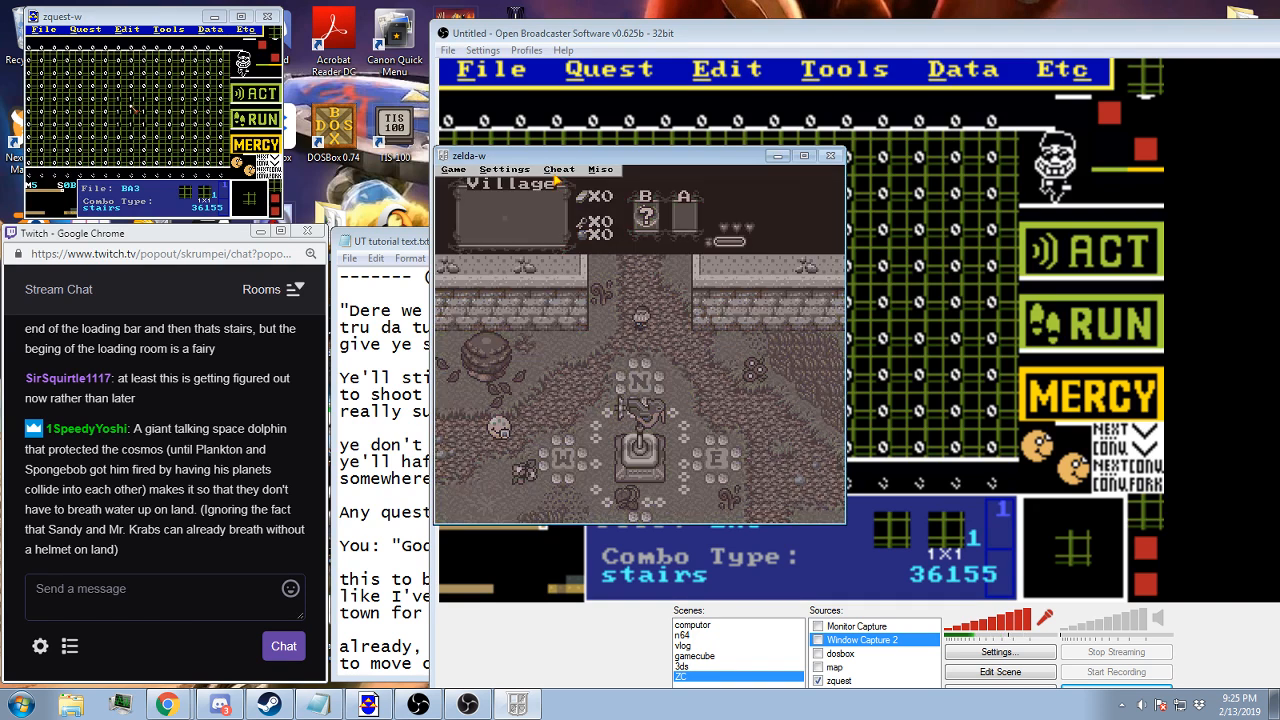
pyautogui.click(560, 170)
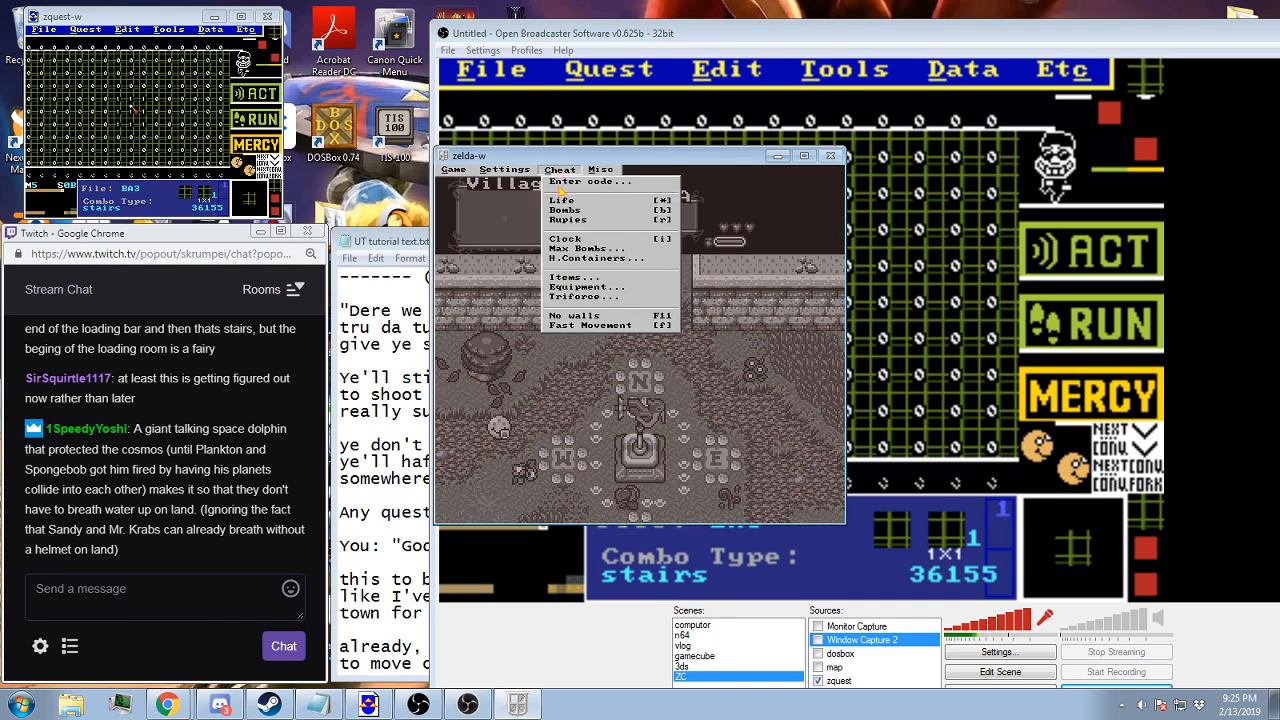
pyautogui.click(576, 280)
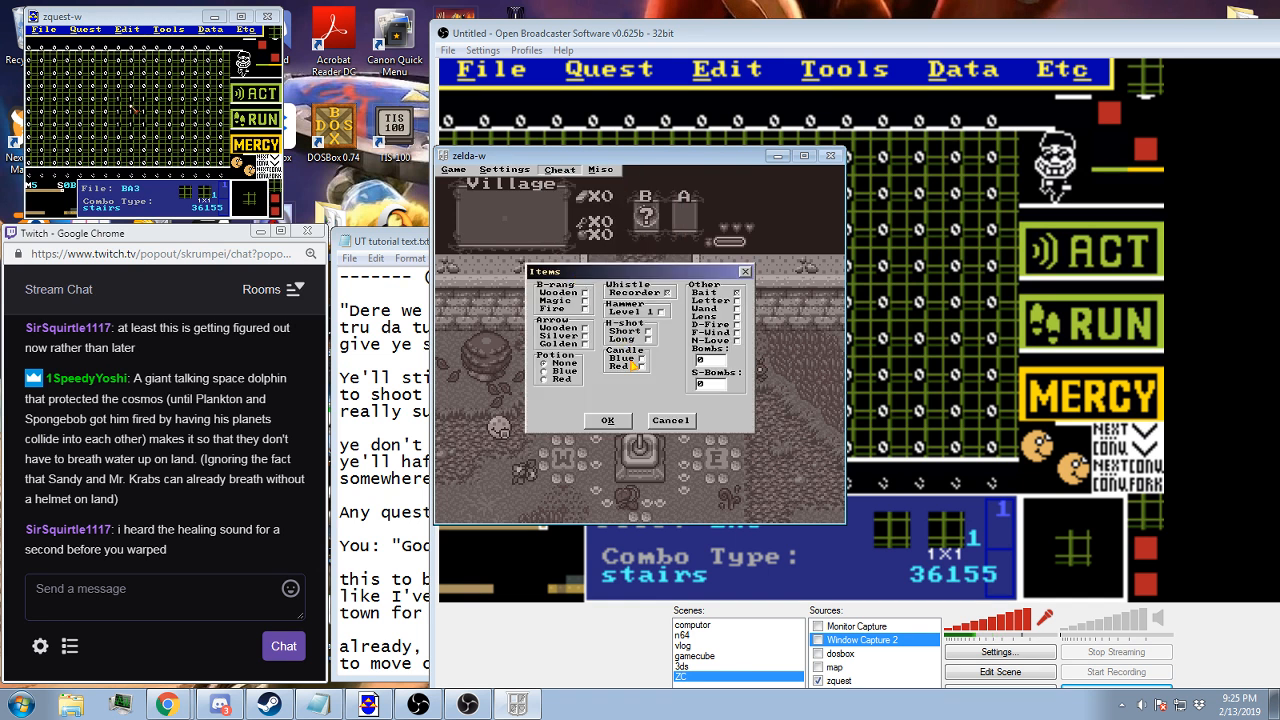
pyautogui.click(608, 421)
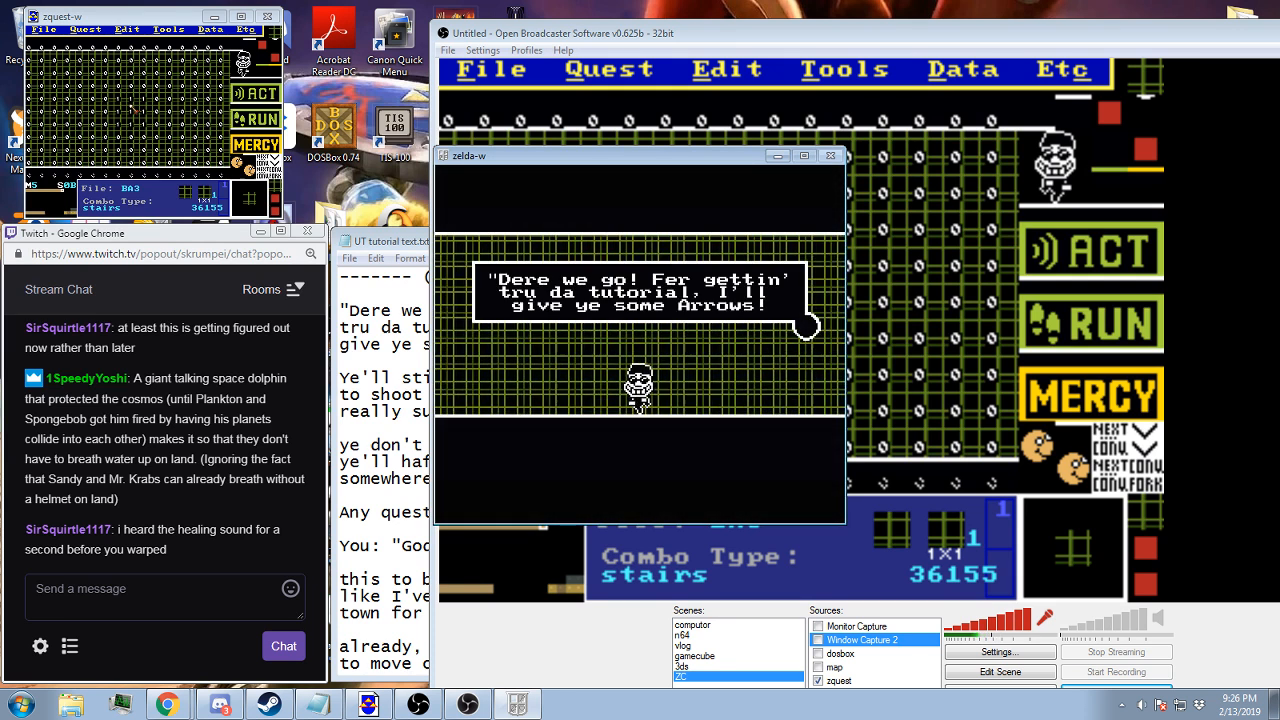
# Advance the post-tutorial dialogue about the arrows and the bow through to its end
pyautogui.press('alt')
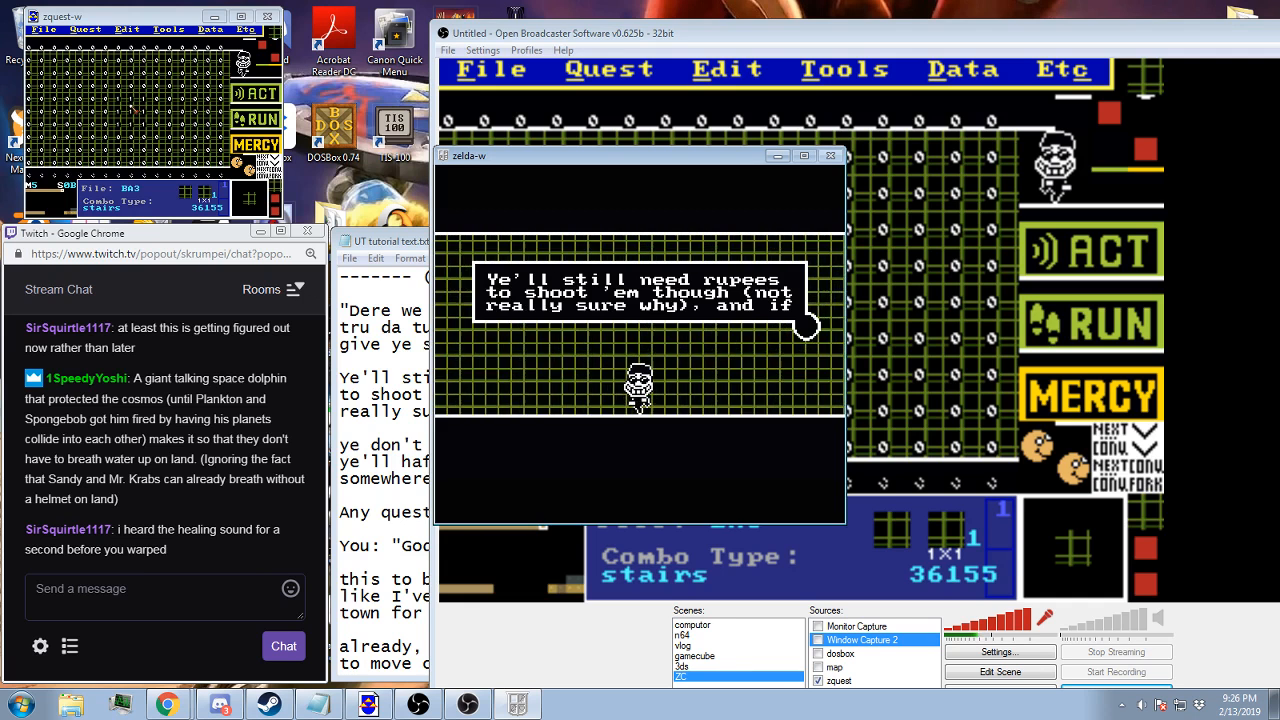
pyautogui.press('alt')
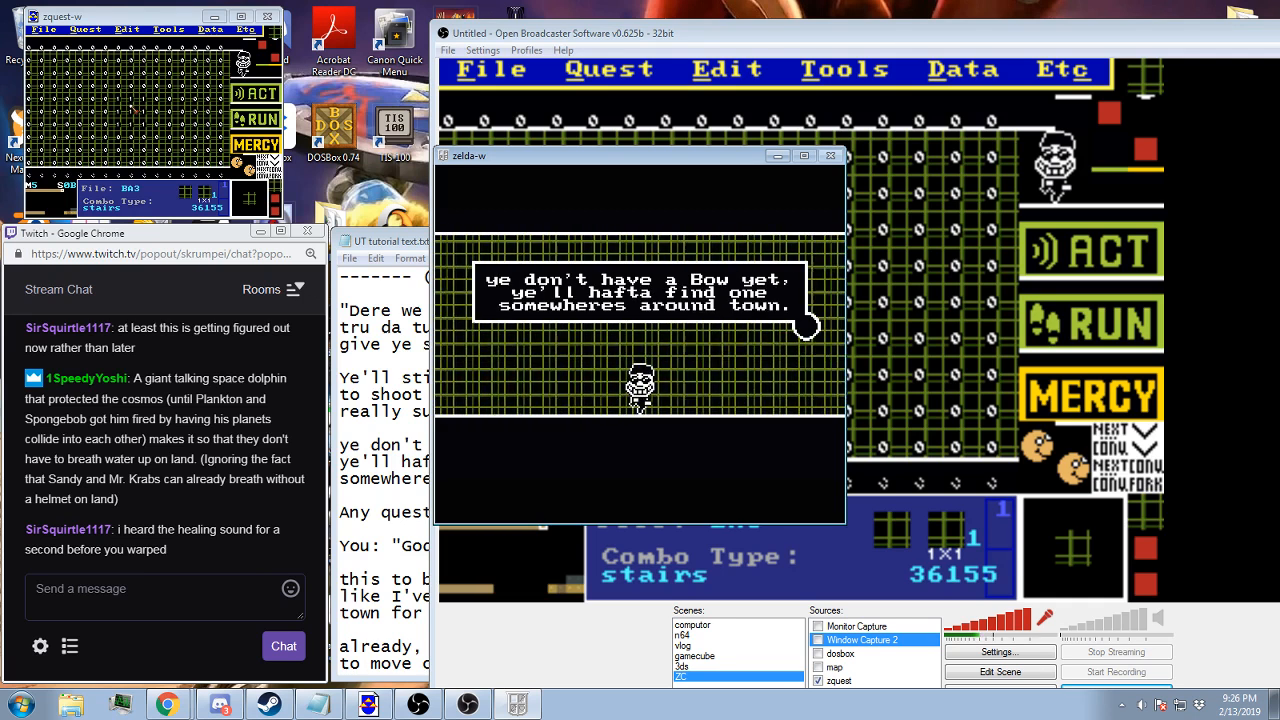
pyautogui.press('alt')
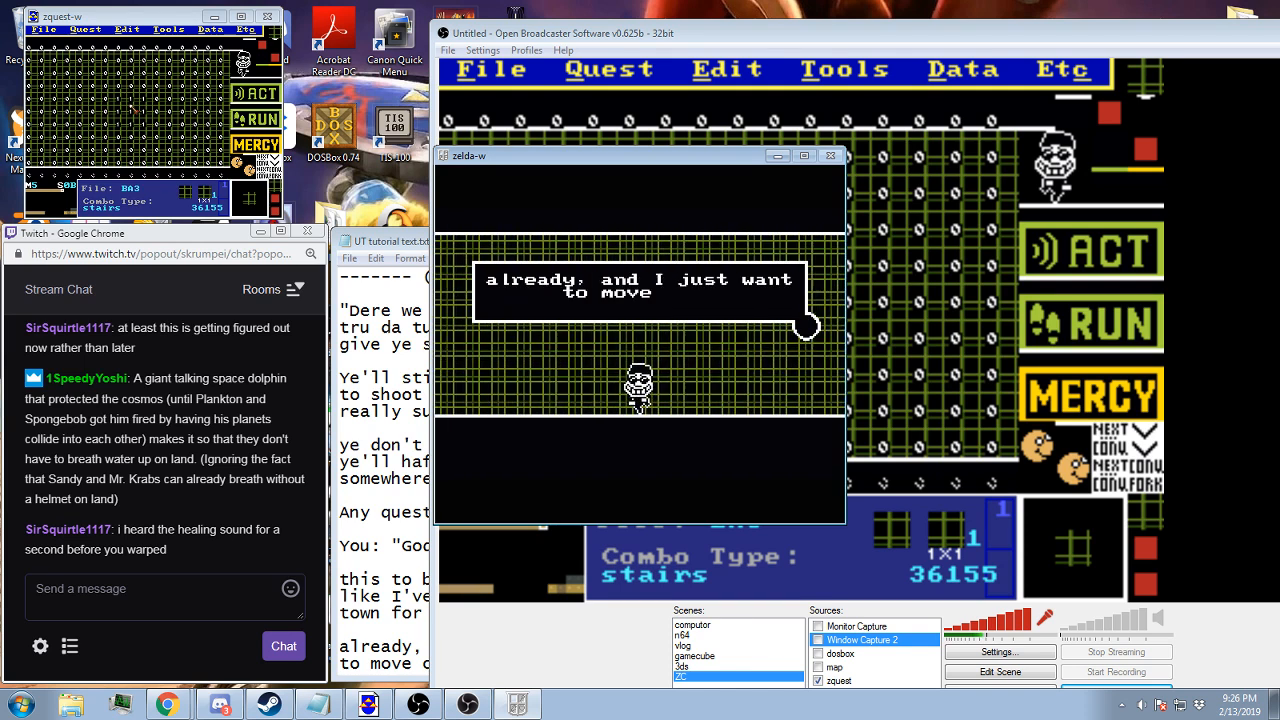
pyautogui.press('alt')
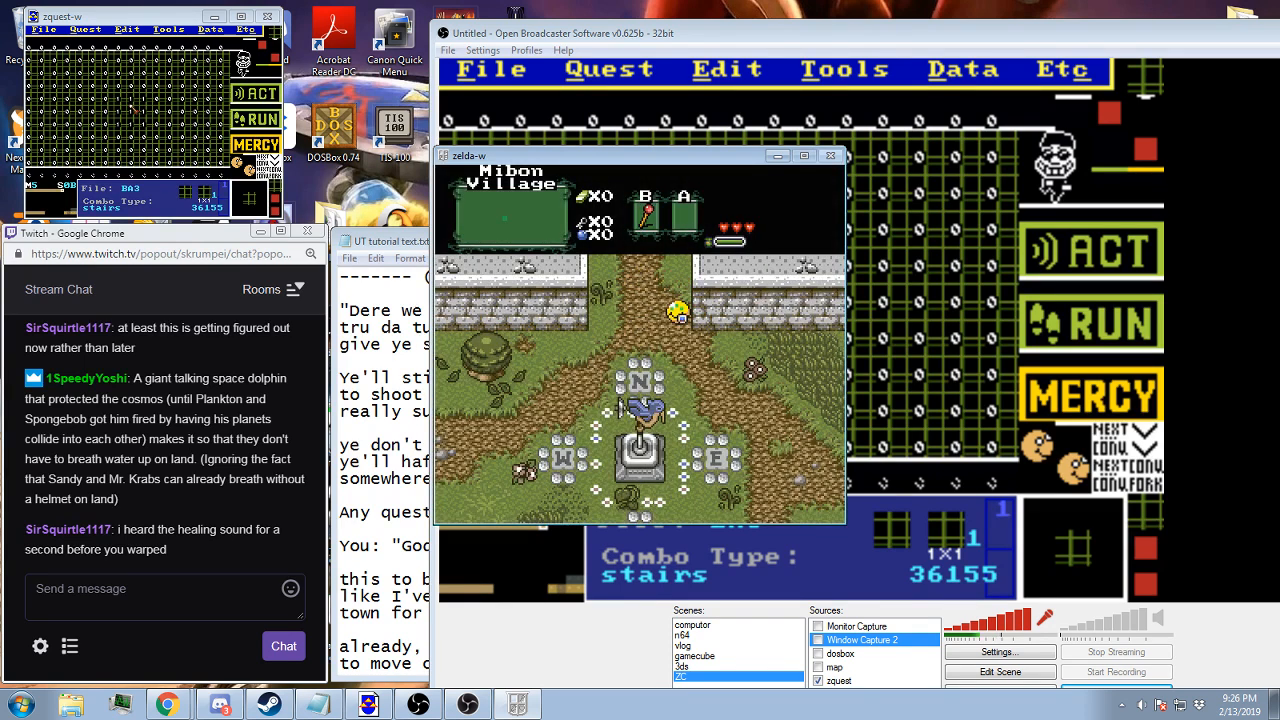
# Walk toward the village statue and cycle through the equipped items
pyautogui.press('Down')
pyautogui.press('Left')
pyautogui.press('x')
pyautogui.press('x')
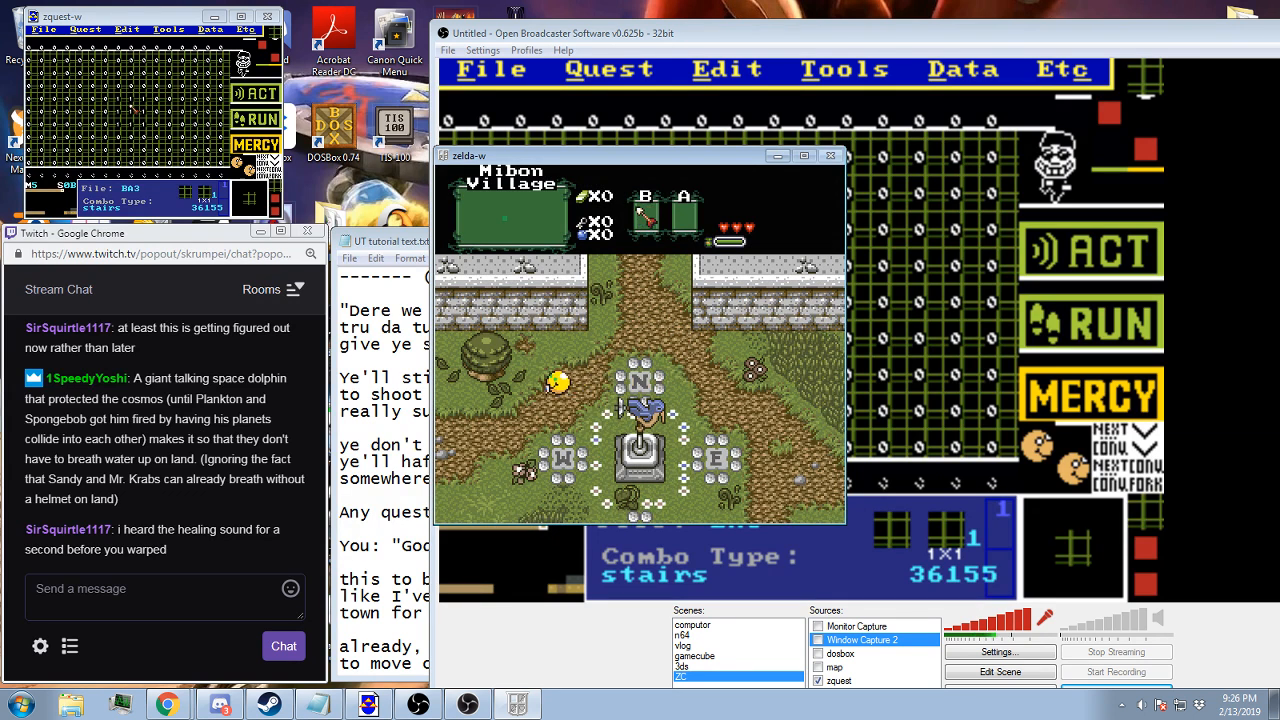
# Quit the playtest again and restart from the Town B save file
pyautogui.press('F9')
pyautogui.press('Return')
pyautogui.press('Return')
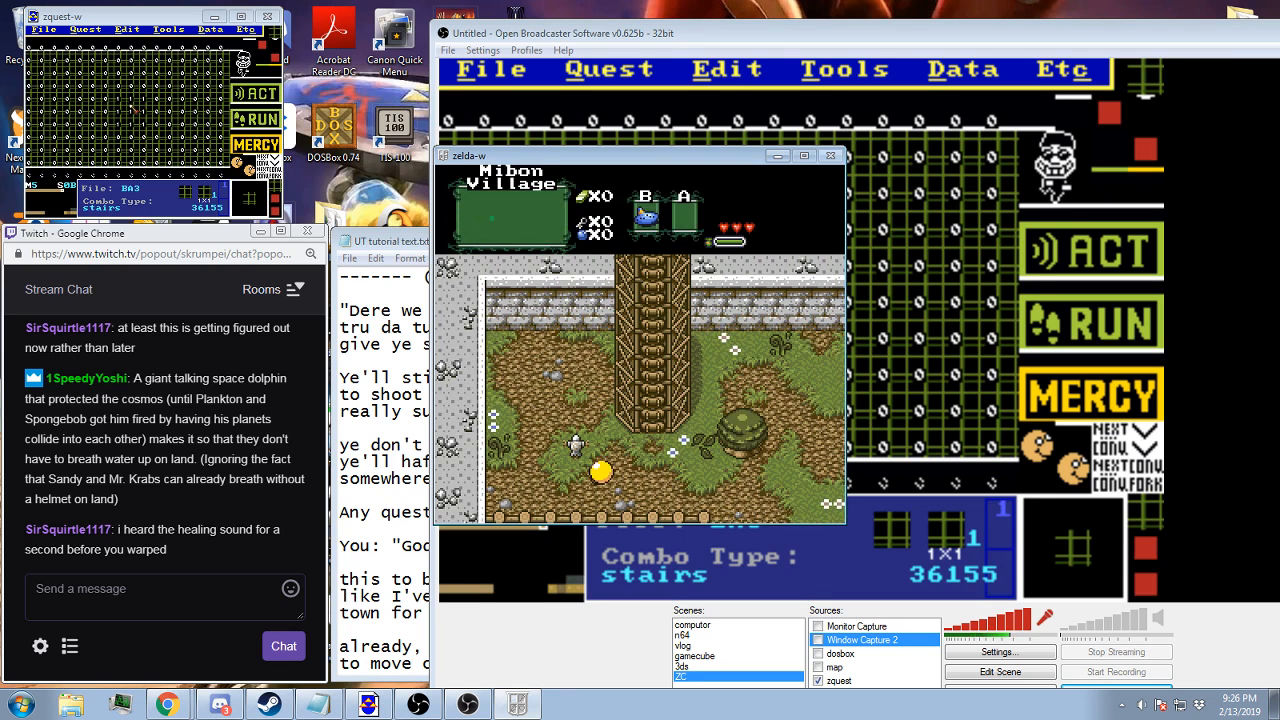
# Enter the cheat code again in the restarted game and add the red candle through the item cheats
pyautogui.press('Escape')
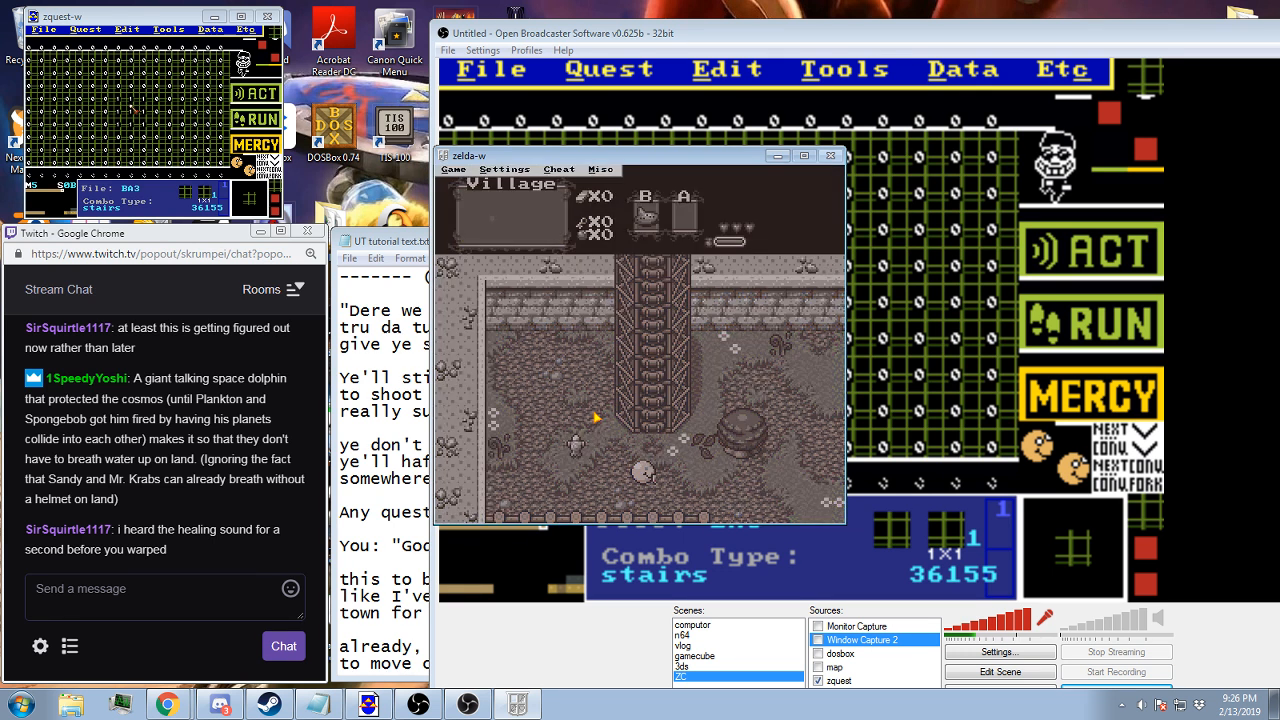
pyautogui.hotkey('alt', 'c')
pyautogui.press('c')
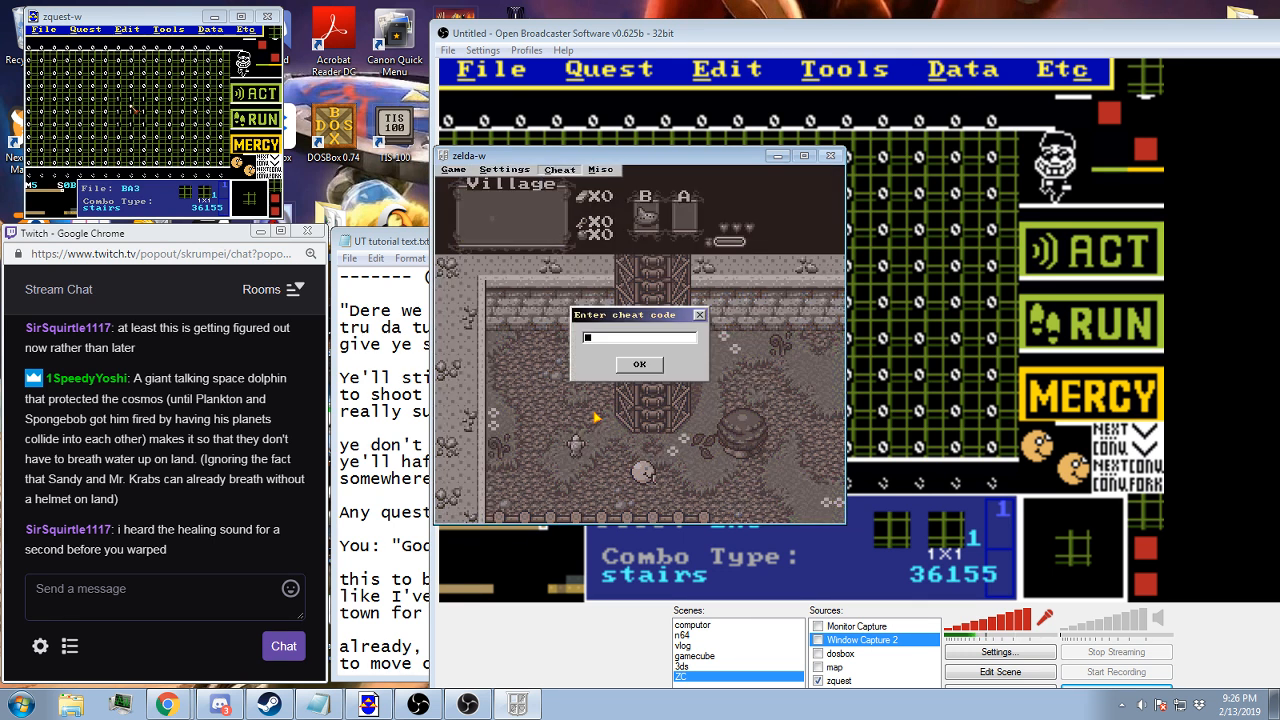
pyautogui.press('Return')
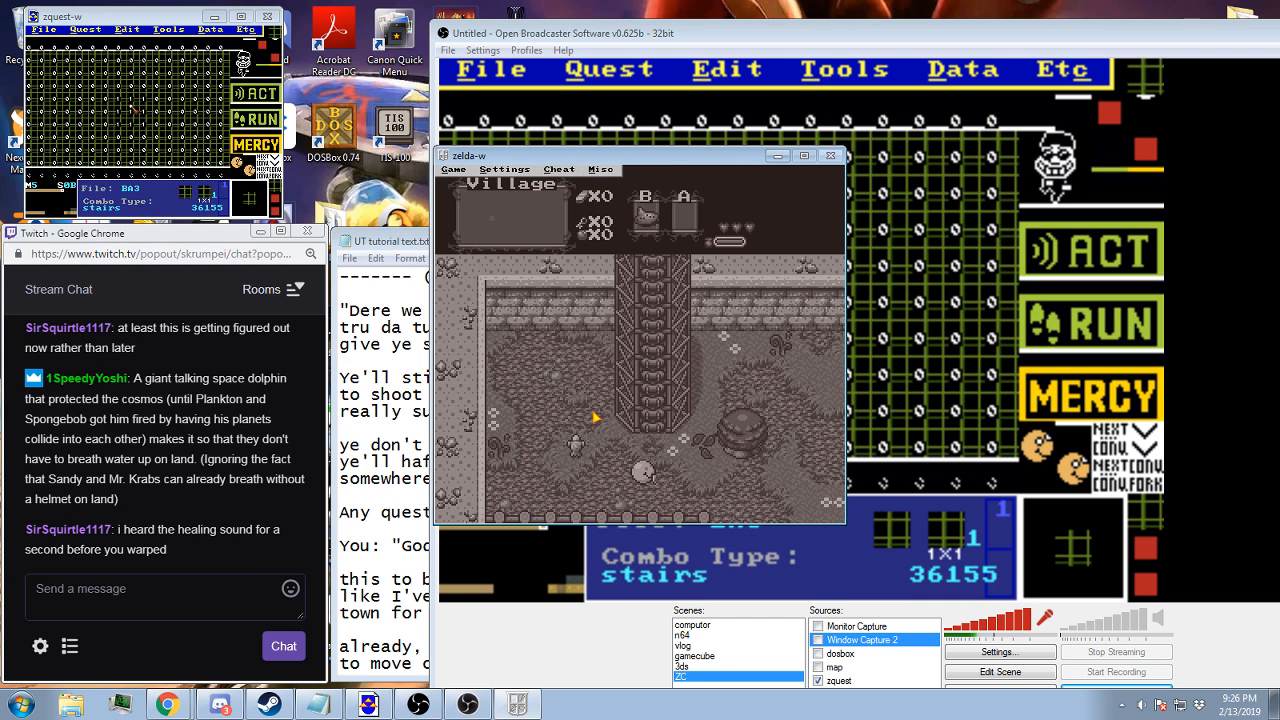
pyautogui.click(560, 170)
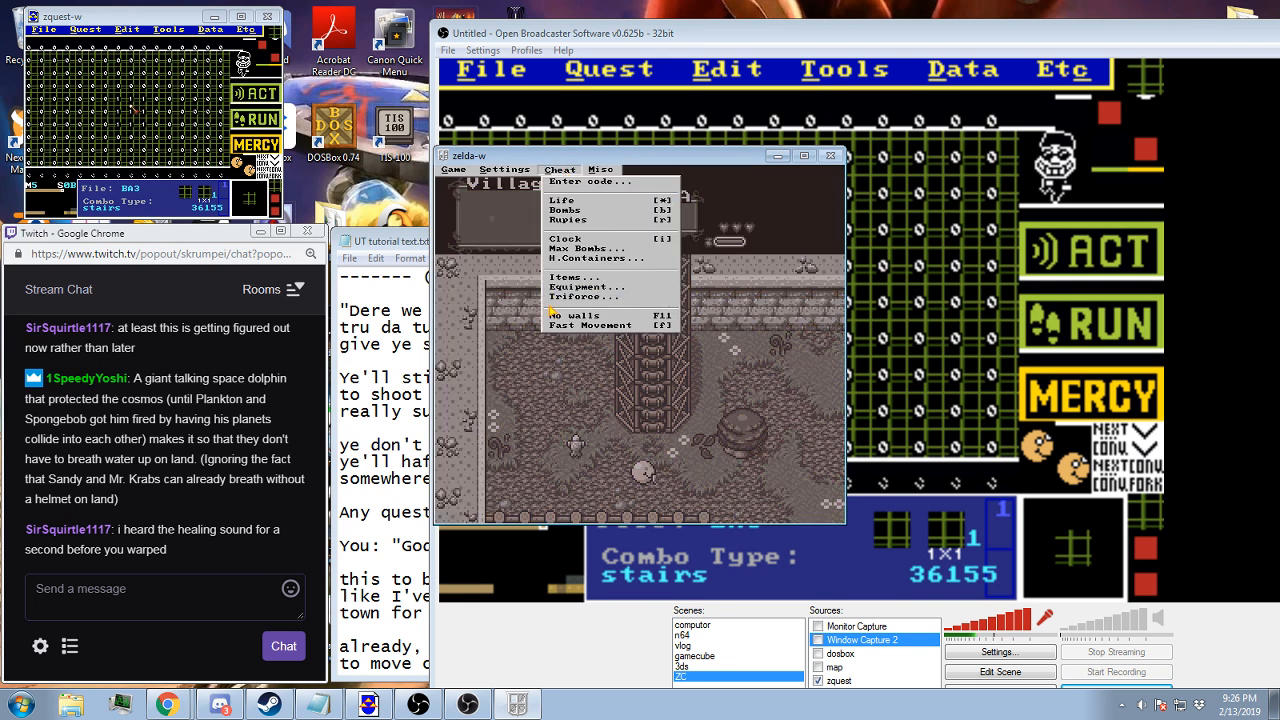
pyautogui.click(572, 277)
pyautogui.click(635, 365)
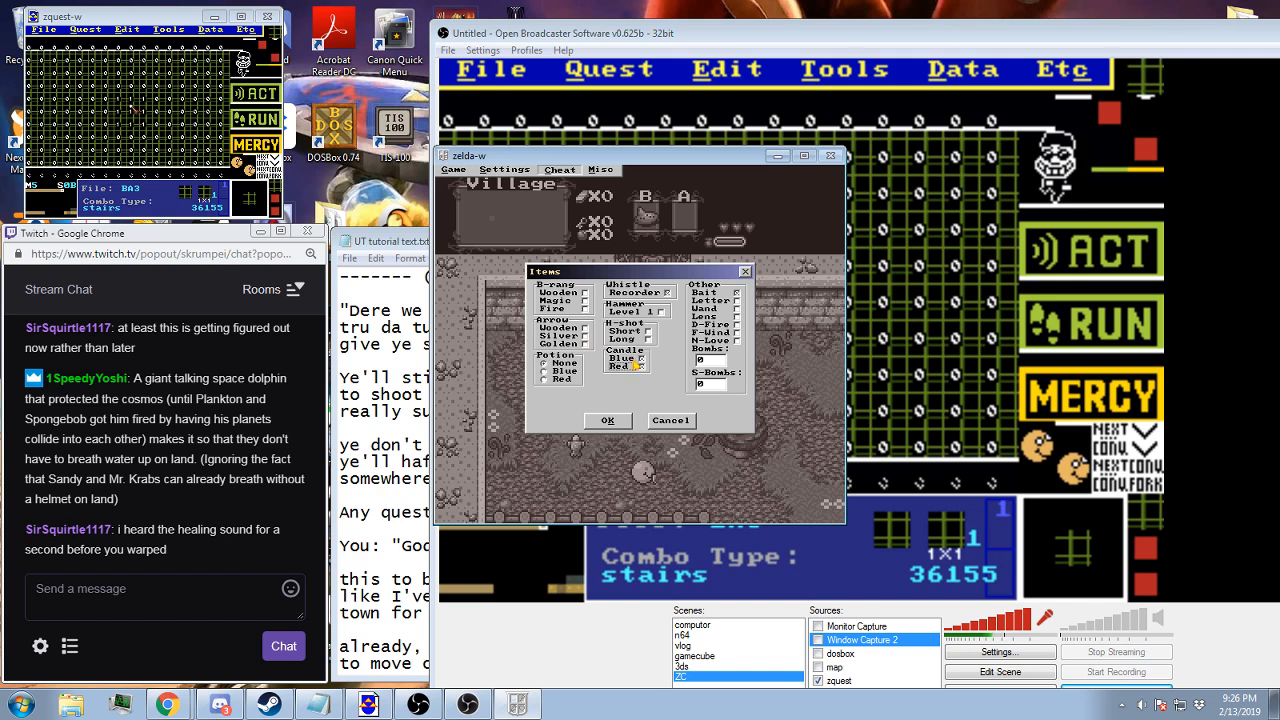
pyautogui.click(607, 419)
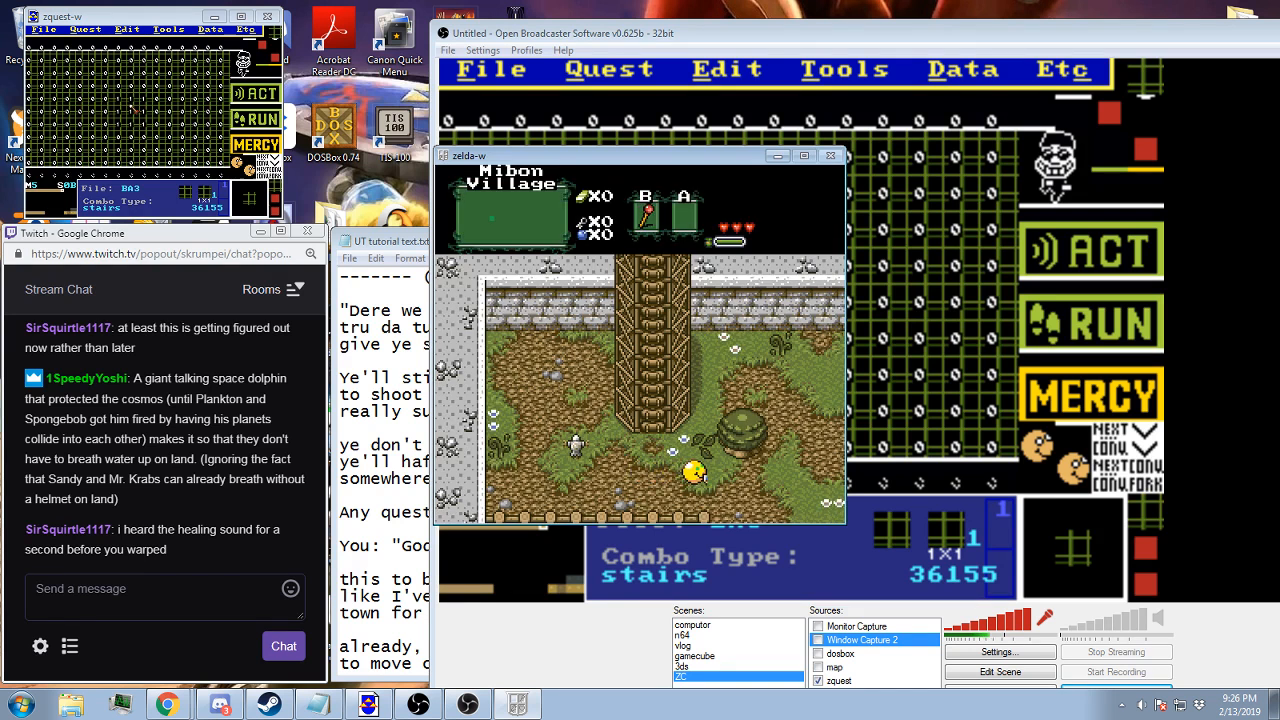
# Burn the player down to one heart with the candle flame, then walk to the village statue to trigger the "Halt!" dialogue
pyautogui.press('Left')
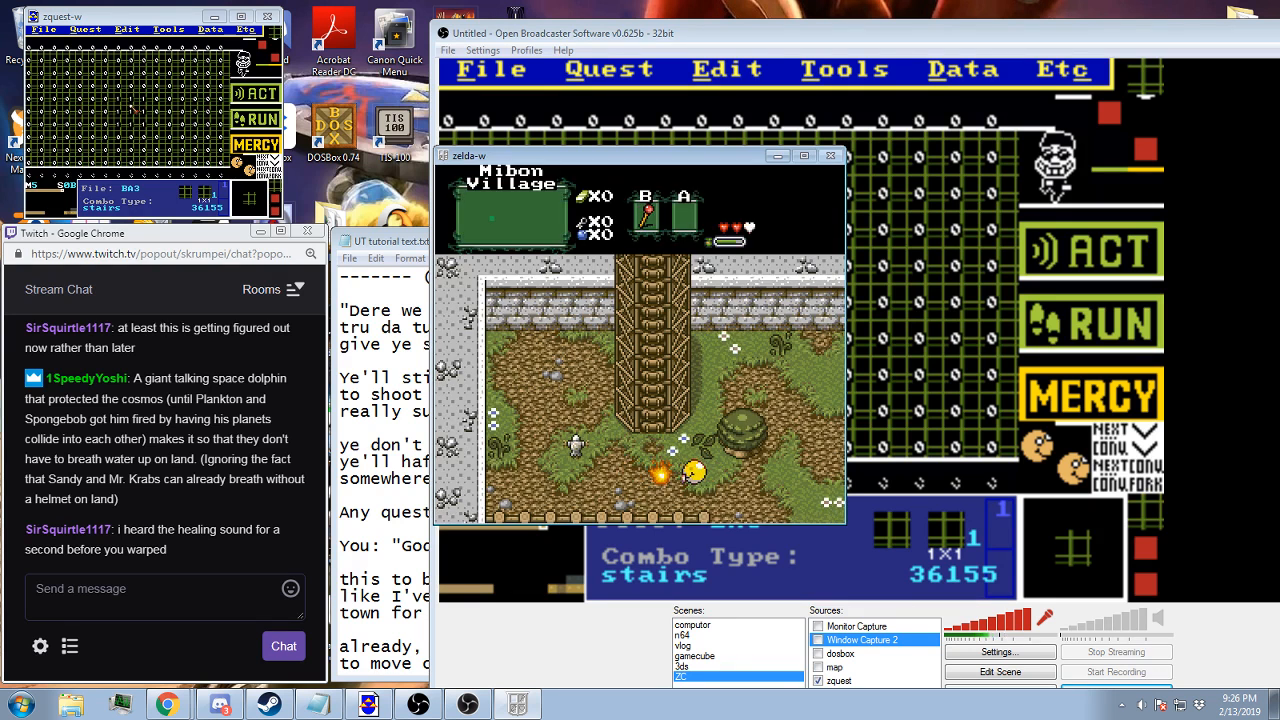
pyautogui.press('Right')
pyautogui.press('Up')
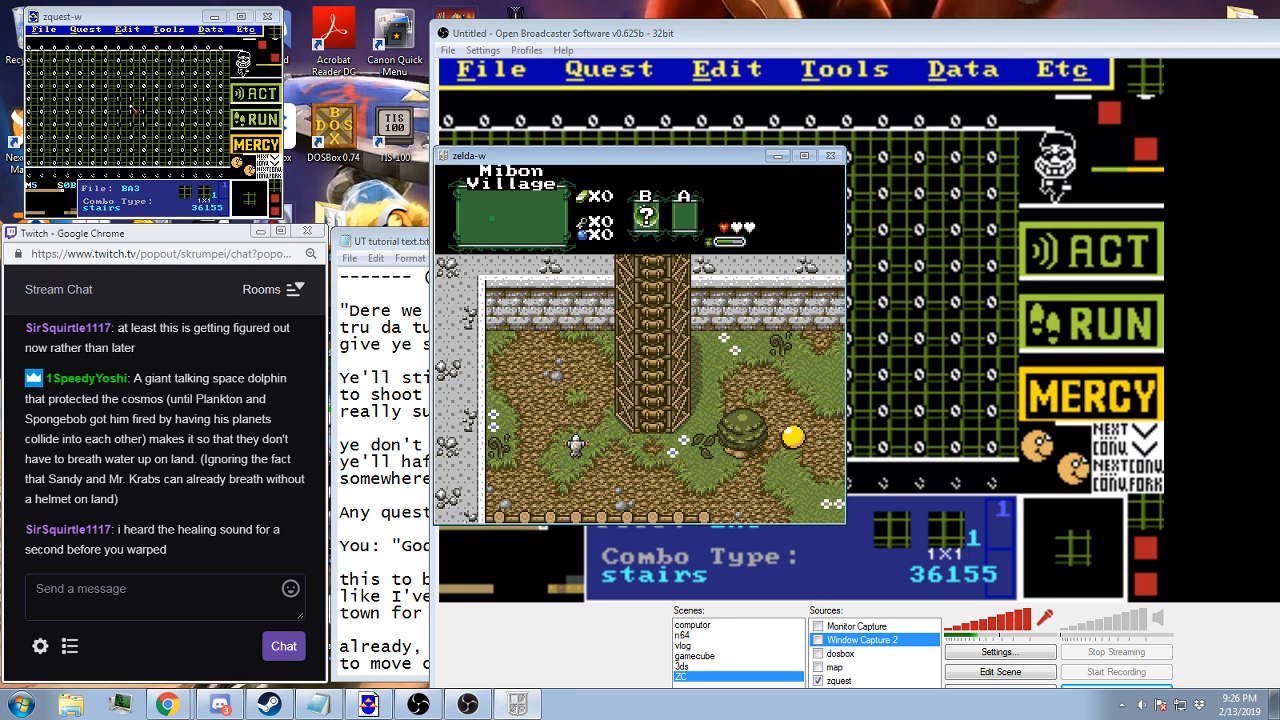
pyautogui.press('Up')
pyautogui.press('Right')
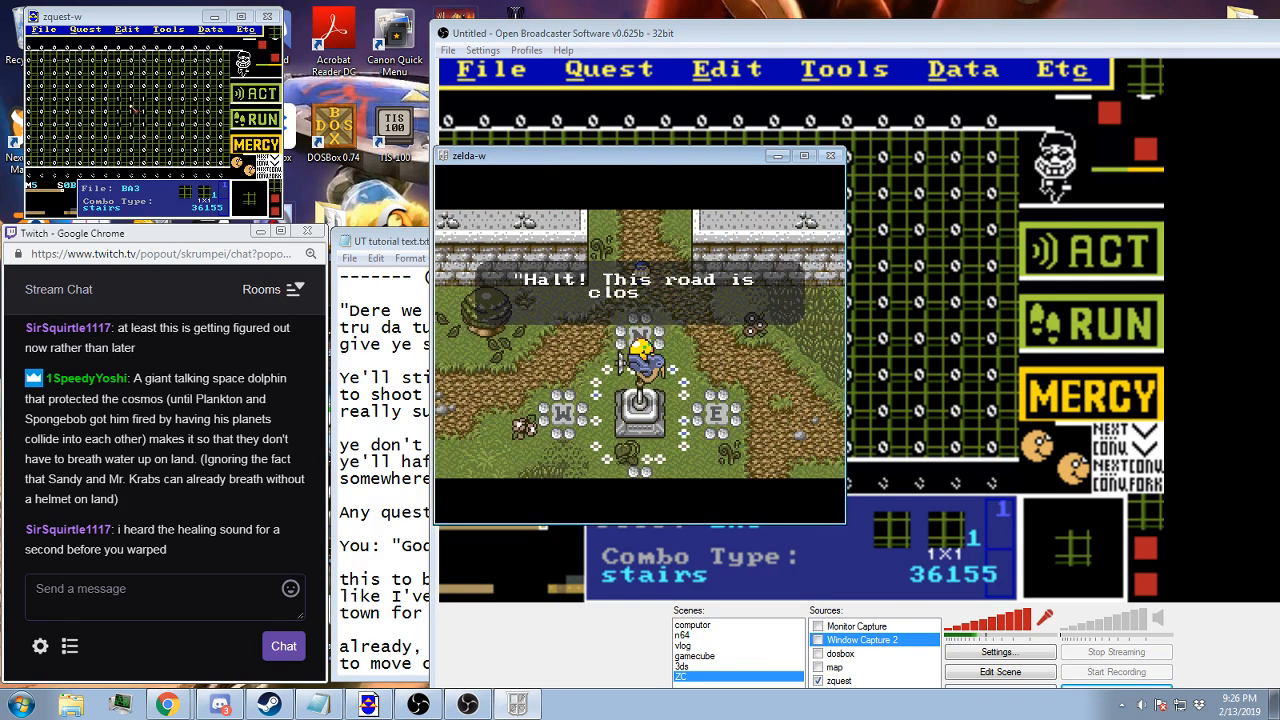
pyautogui.press('Left')
pyautogui.press('Up')
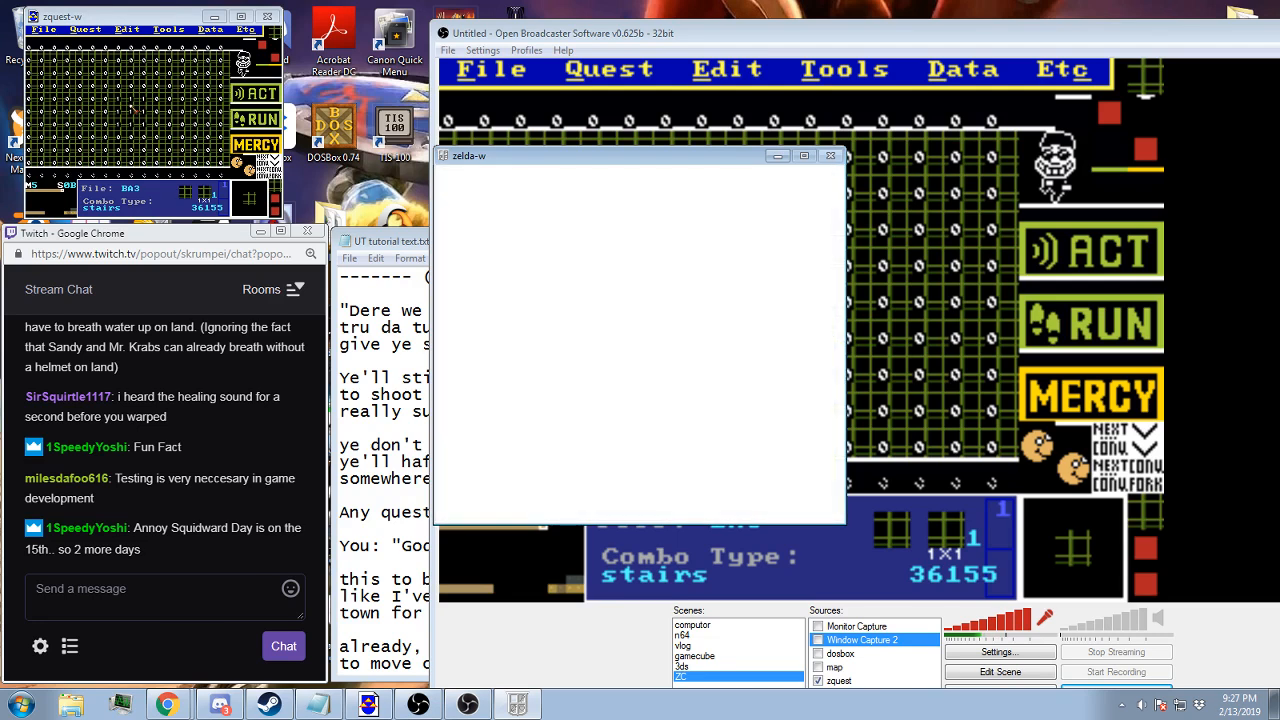
# Restart the playtest from the Town B save file and enter the cheat code
pyautogui.press('Down')
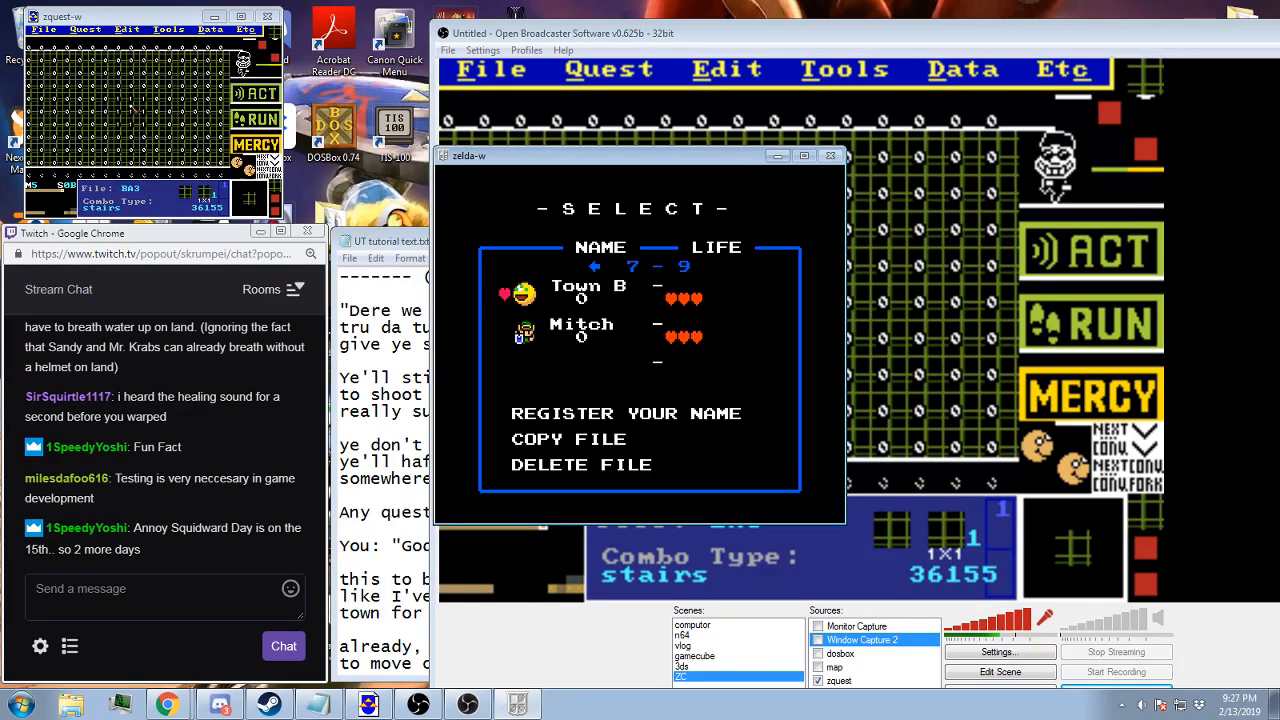
pyautogui.press('Return')
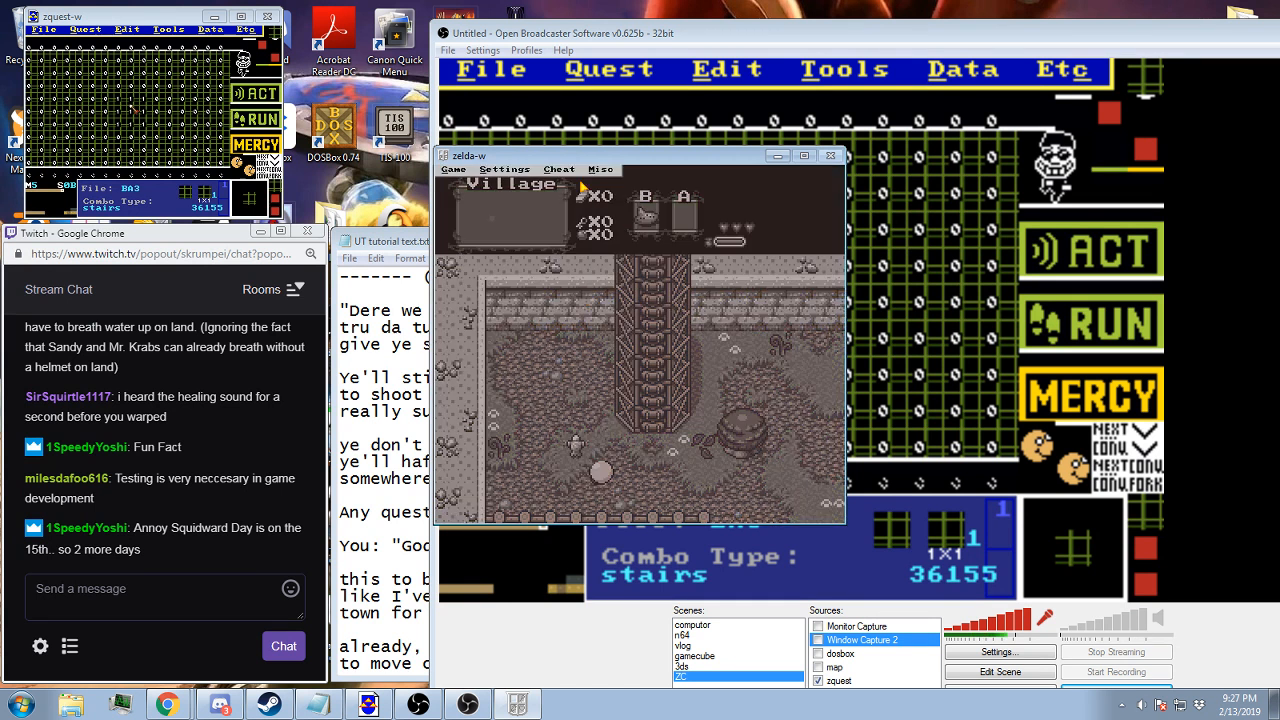
pyautogui.click(559, 169)
pyautogui.click(571, 184)
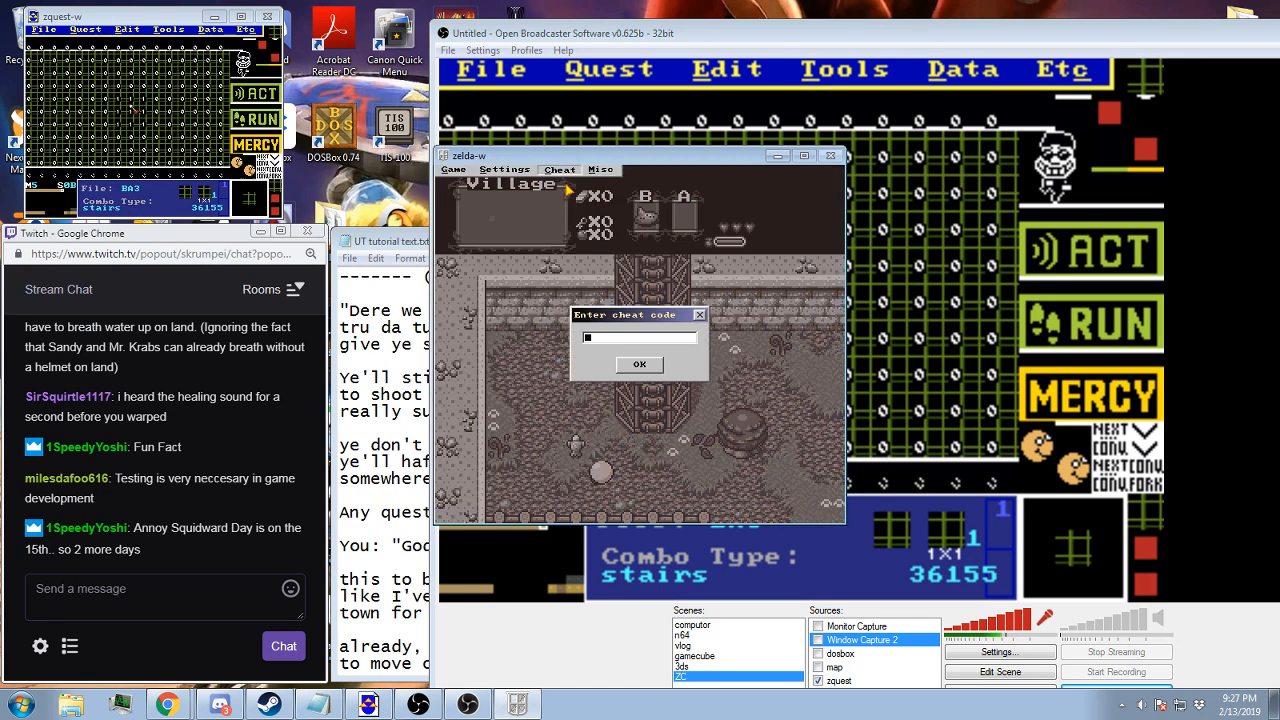
pyautogui.write('4')
pyautogui.click(634, 364)
pyautogui.click(633, 364)
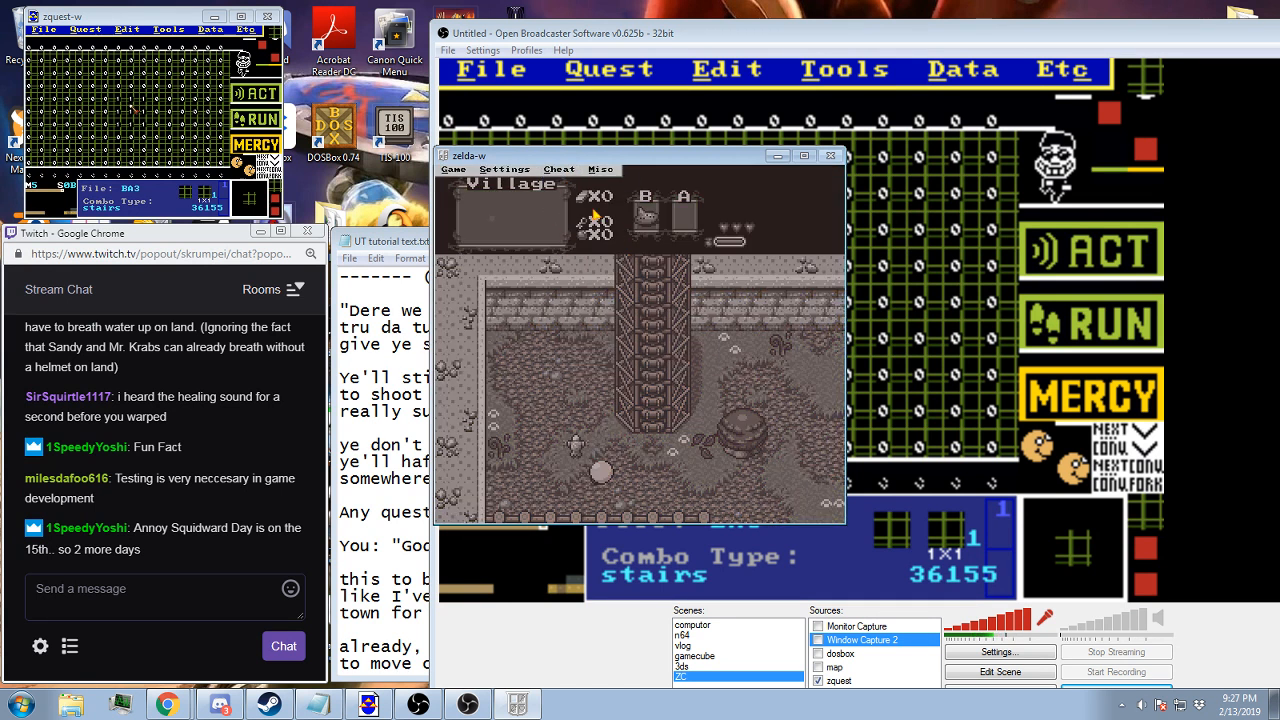
# Add the red candle to the player's inventory through the item cheats
pyautogui.click(559, 169)
pyautogui.click(585, 279)
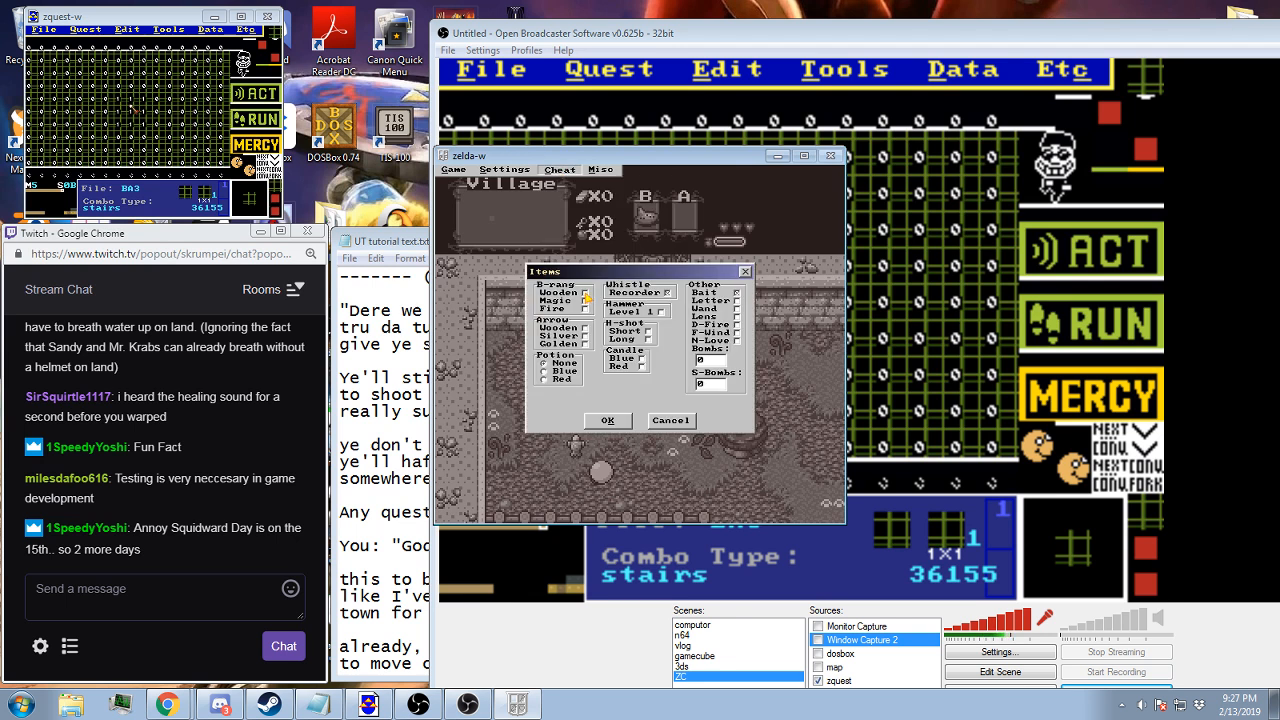
pyautogui.click(607, 420)
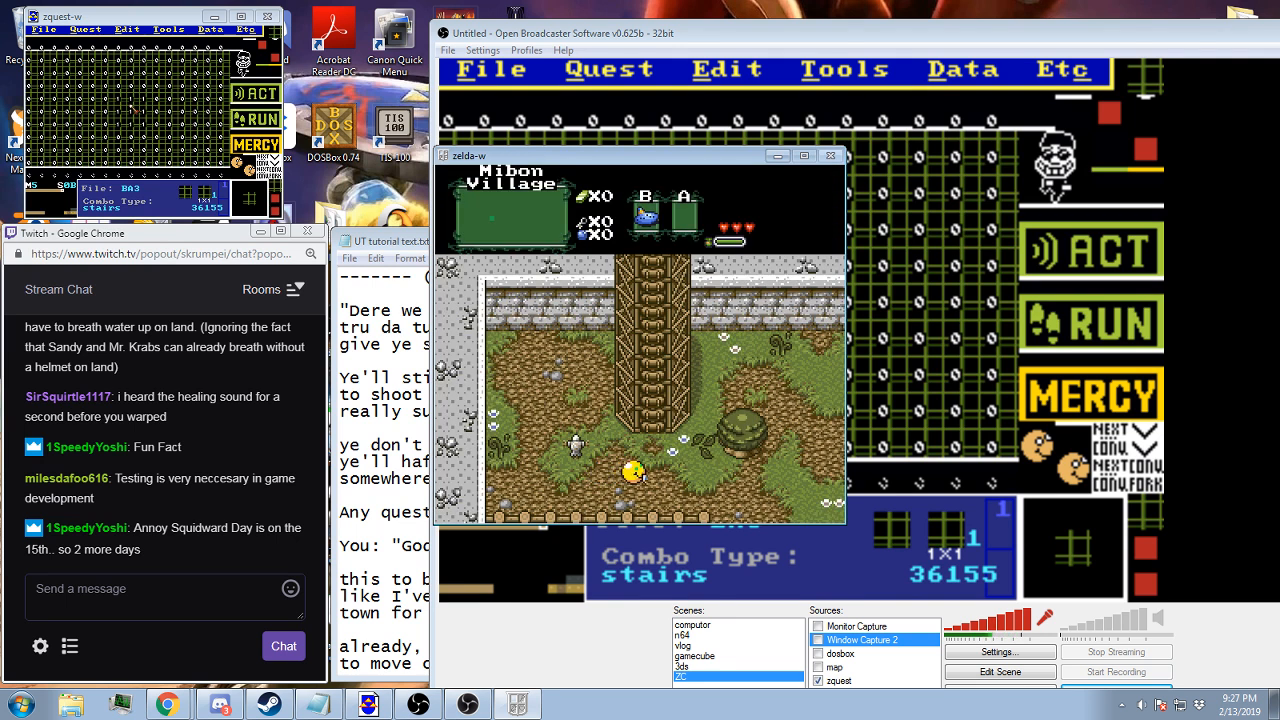
# Lower the player's health to one heart with the red candle and approach the statue to replay the "Halt!" scene
pyautogui.press('Right')
pyautogui.press('x')
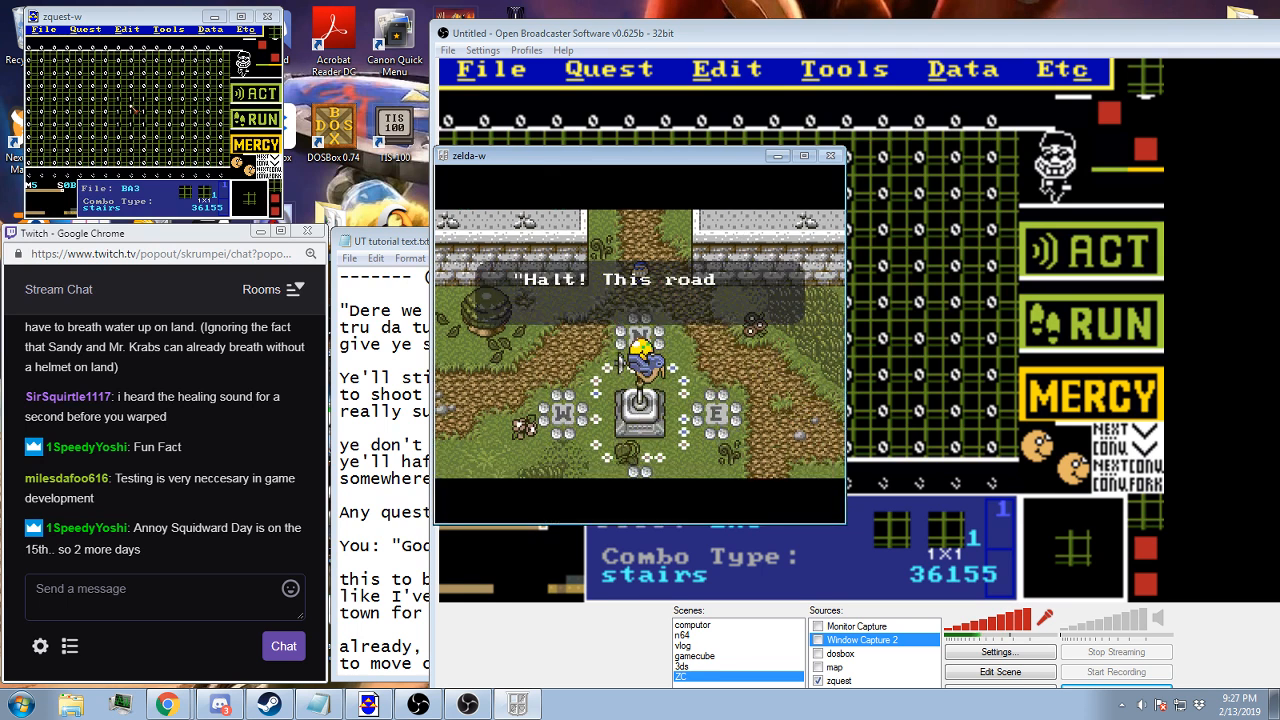
pyautogui.press('Right')
pyautogui.press('Up')
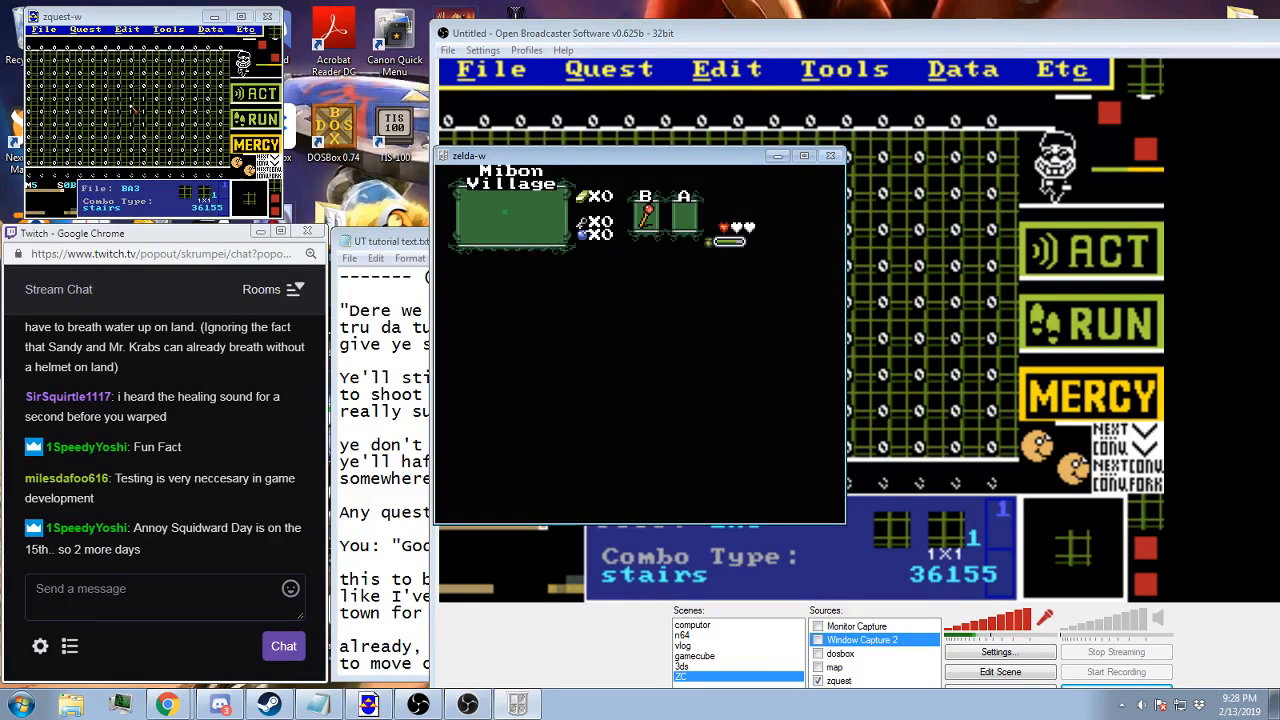
# Walk north from the warp arrival point past the village houses to the green-roofed house and pause the playtest
pyautogui.press('Left')
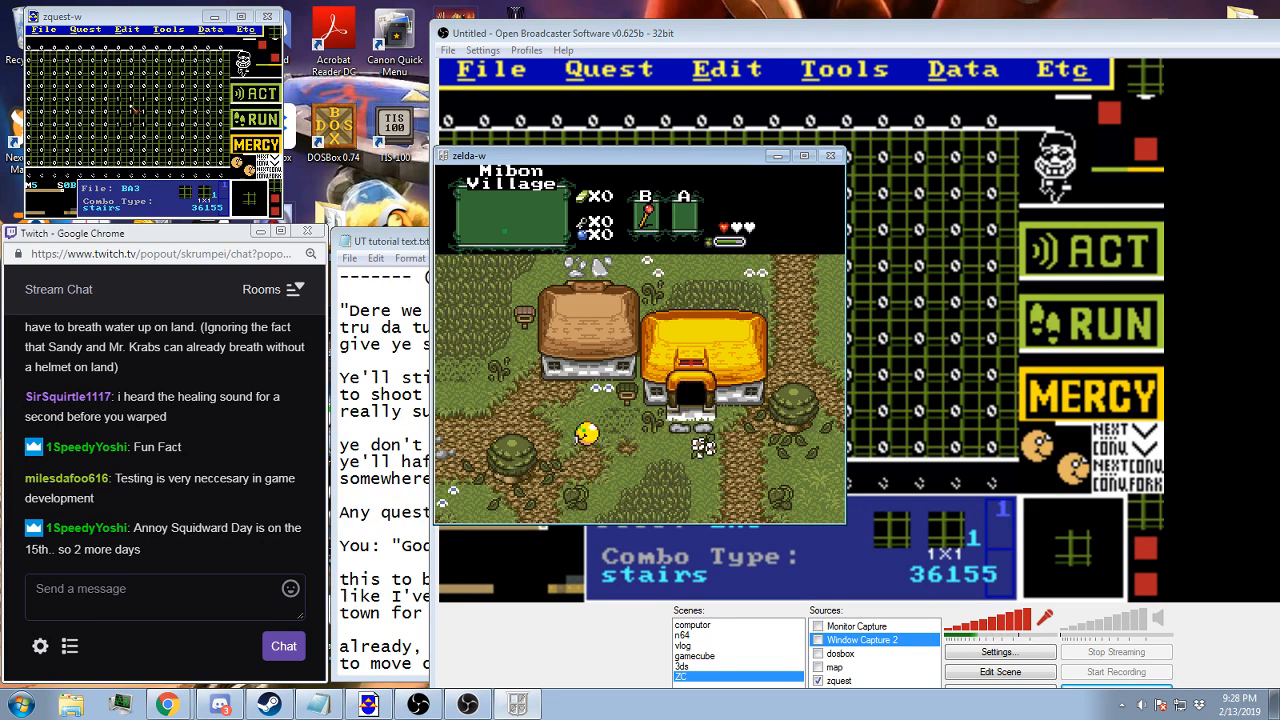
pyautogui.press('Up')
pyautogui.press('Left')
pyautogui.press('Up')
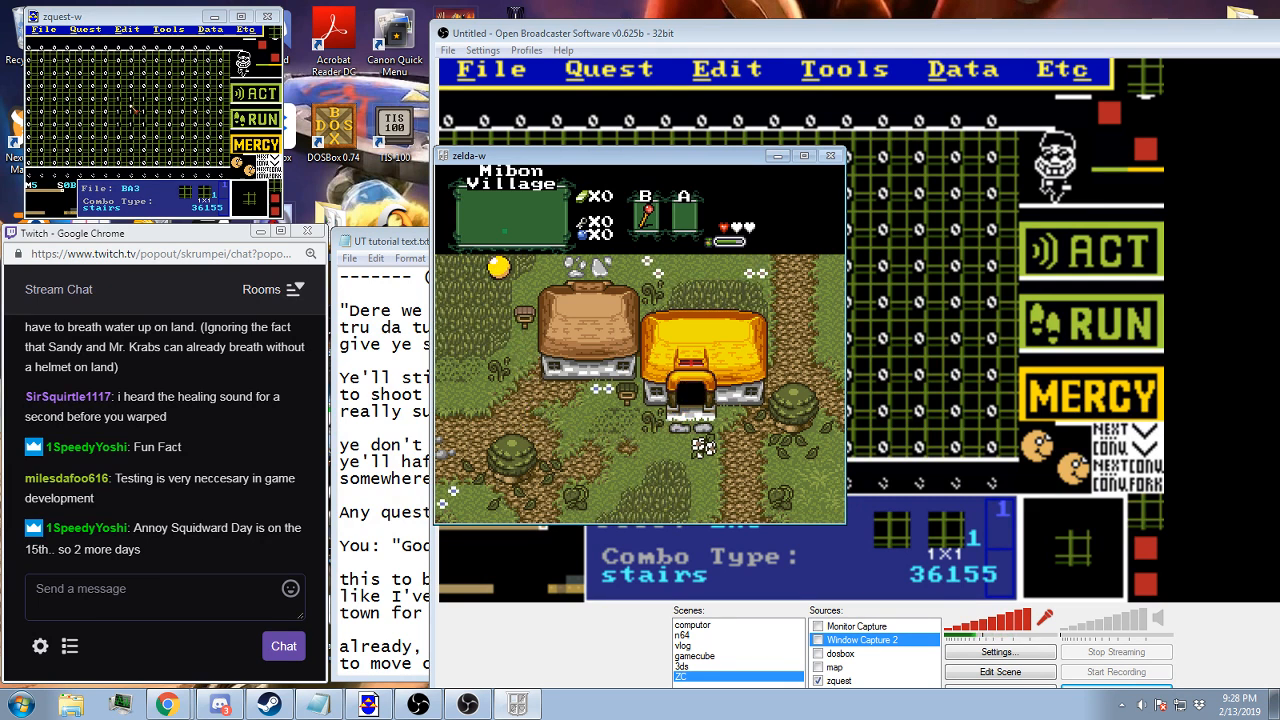
pyautogui.press('Right')
pyautogui.press('Up')
pyautogui.press('Left')
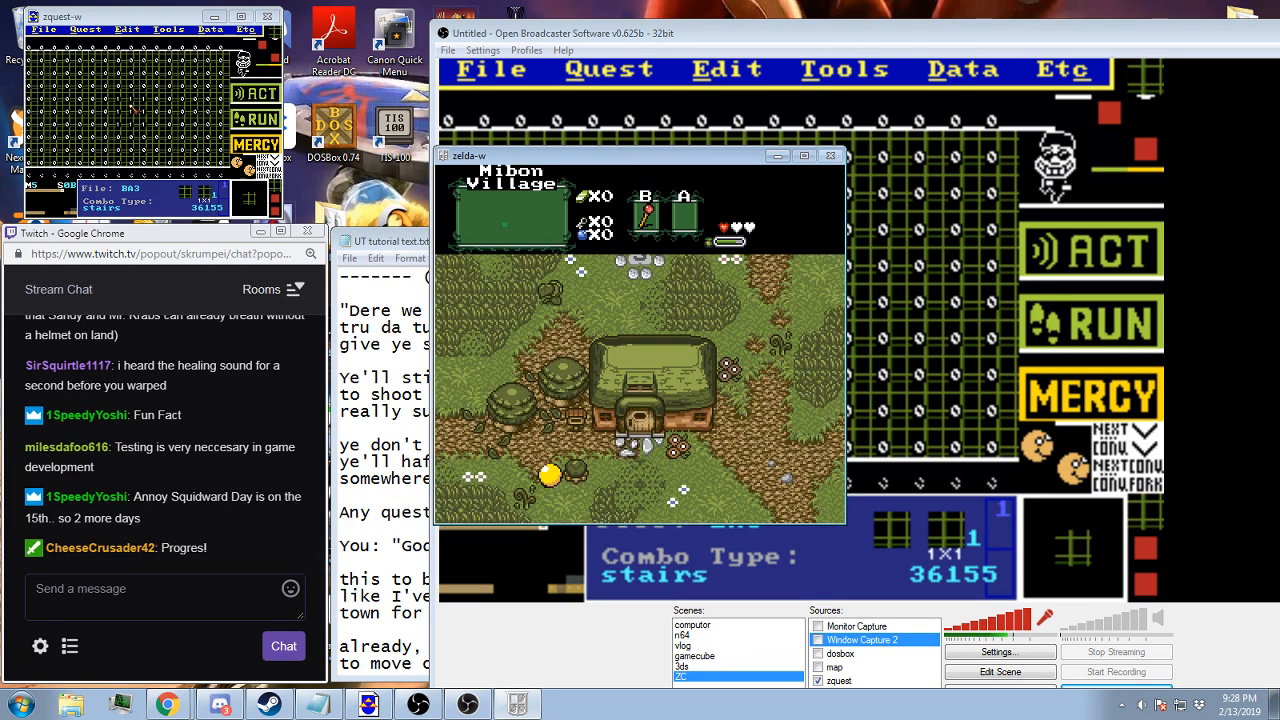
pyautogui.press('Up')
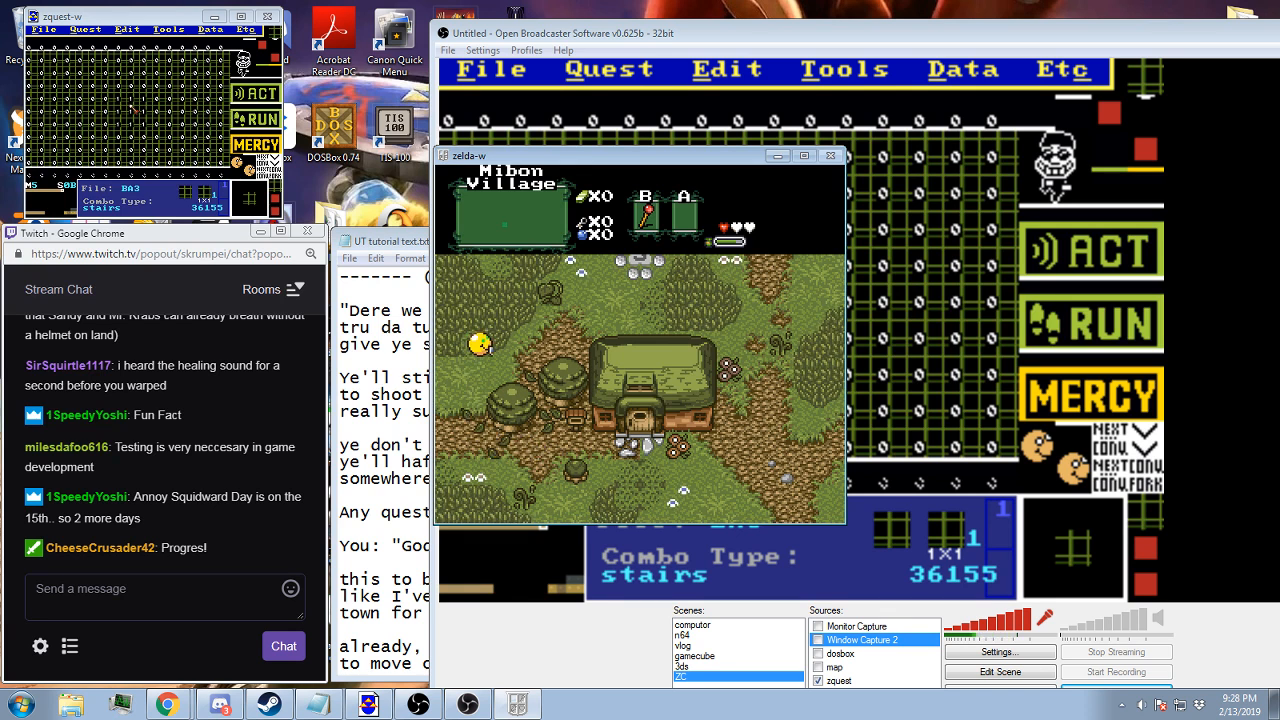
pyautogui.press('Right')
pyautogui.press('Escape')
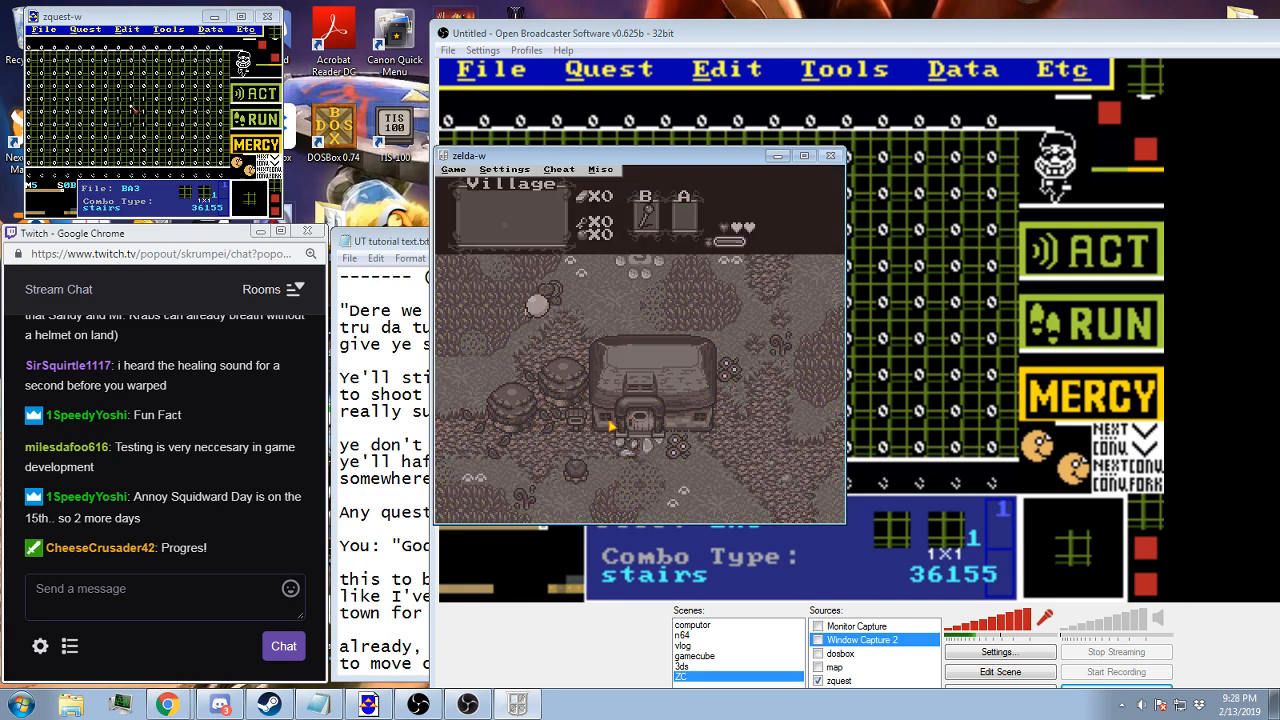
# Switch to the ZQuest editor and cycle its info display through the layers view to the screen's warp and item coordinates
pyautogui.click(703, 36)
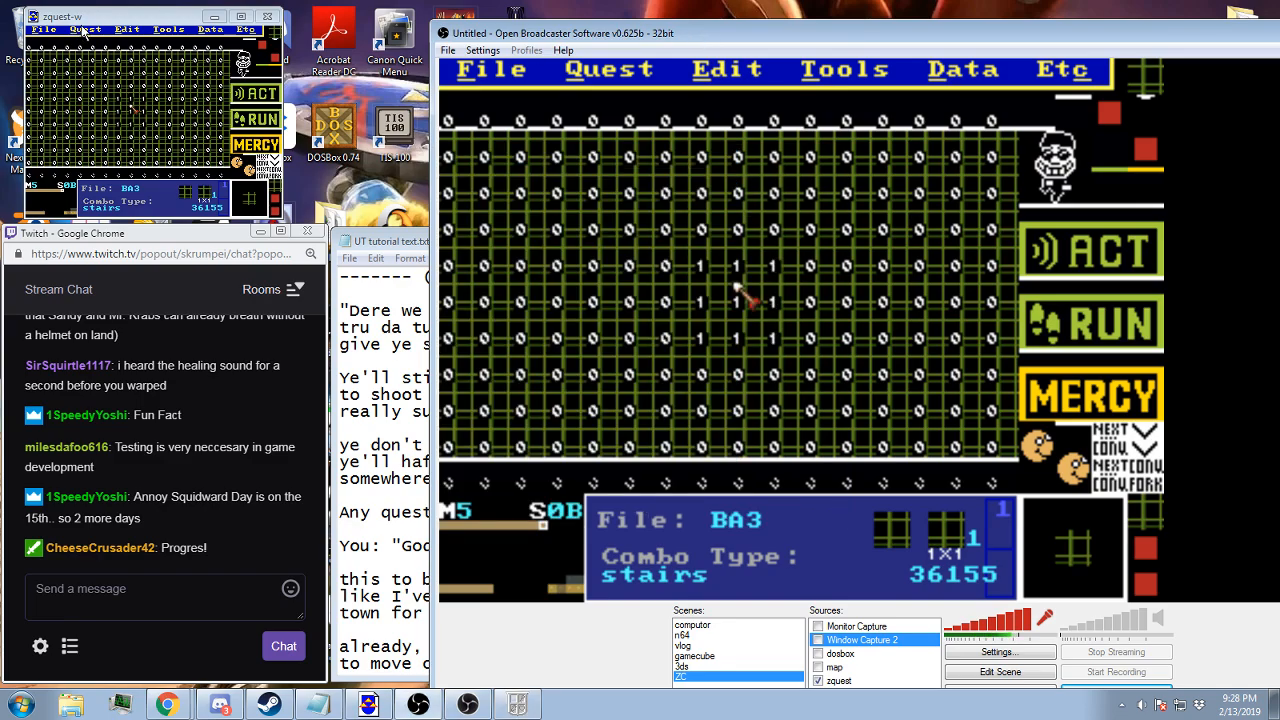
pyautogui.click(88, 20)
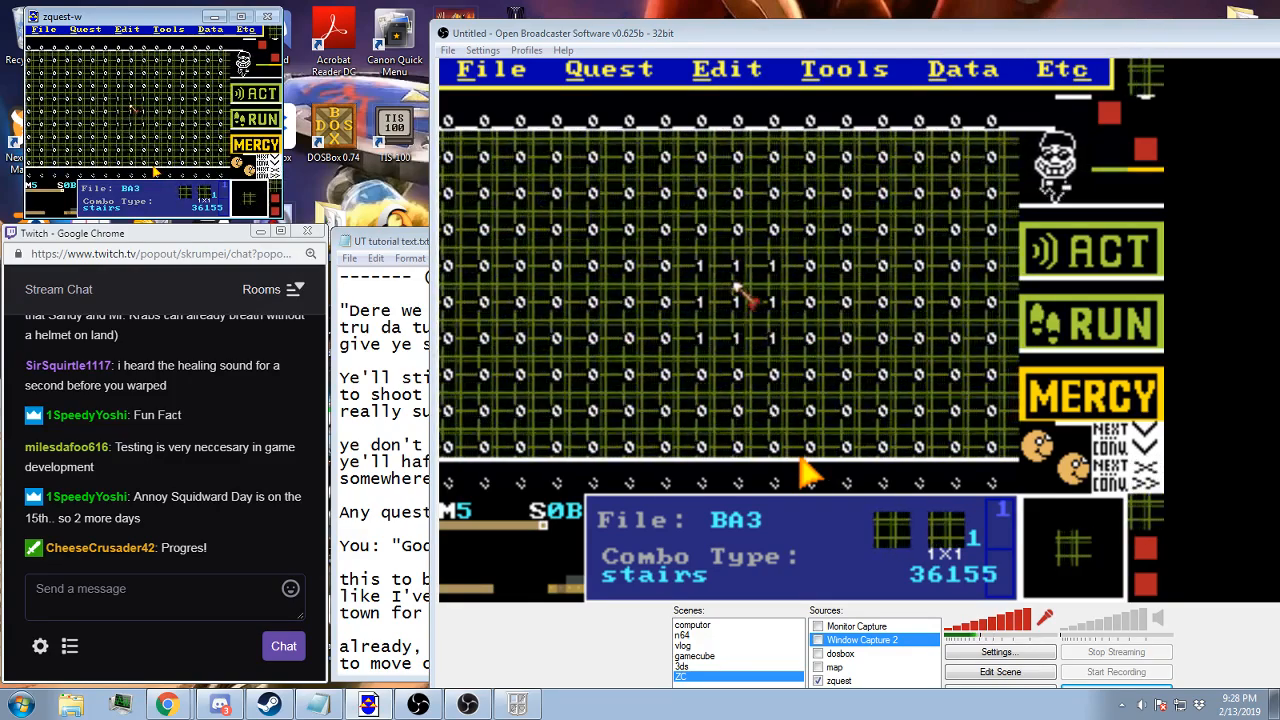
pyautogui.scroll(4, 153, 168)
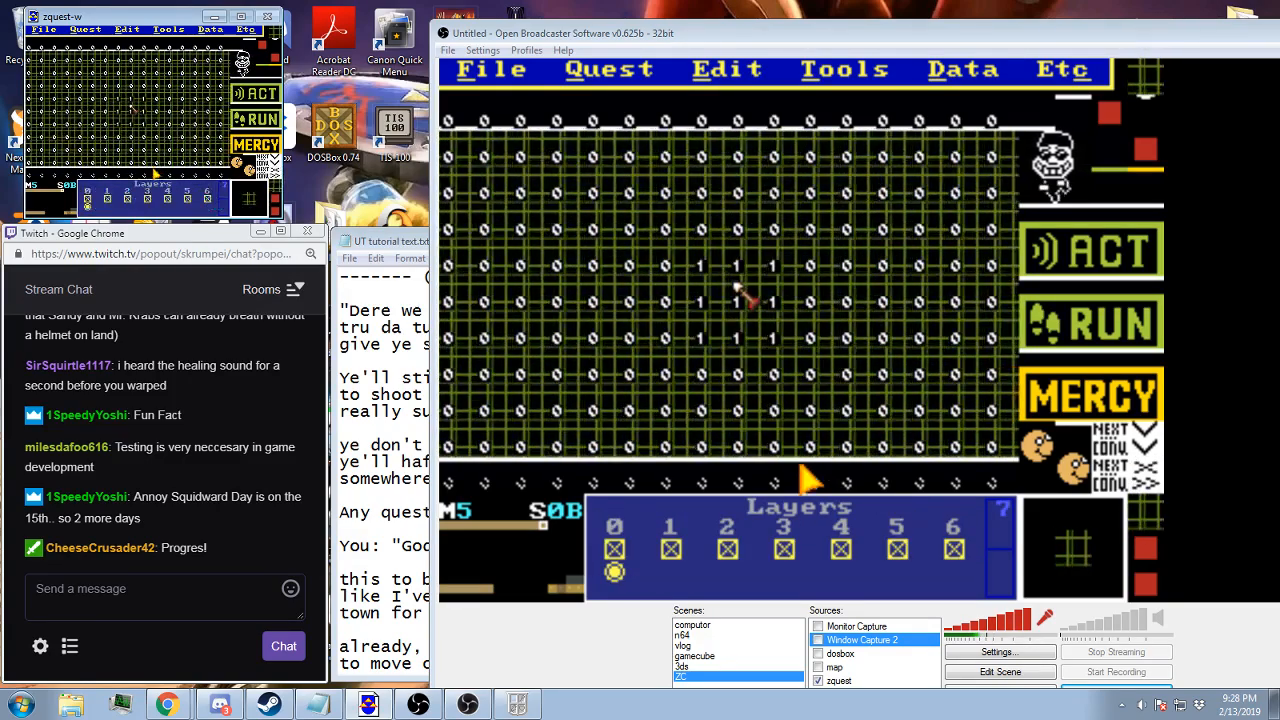
pyautogui.scroll(2, 145, 202)
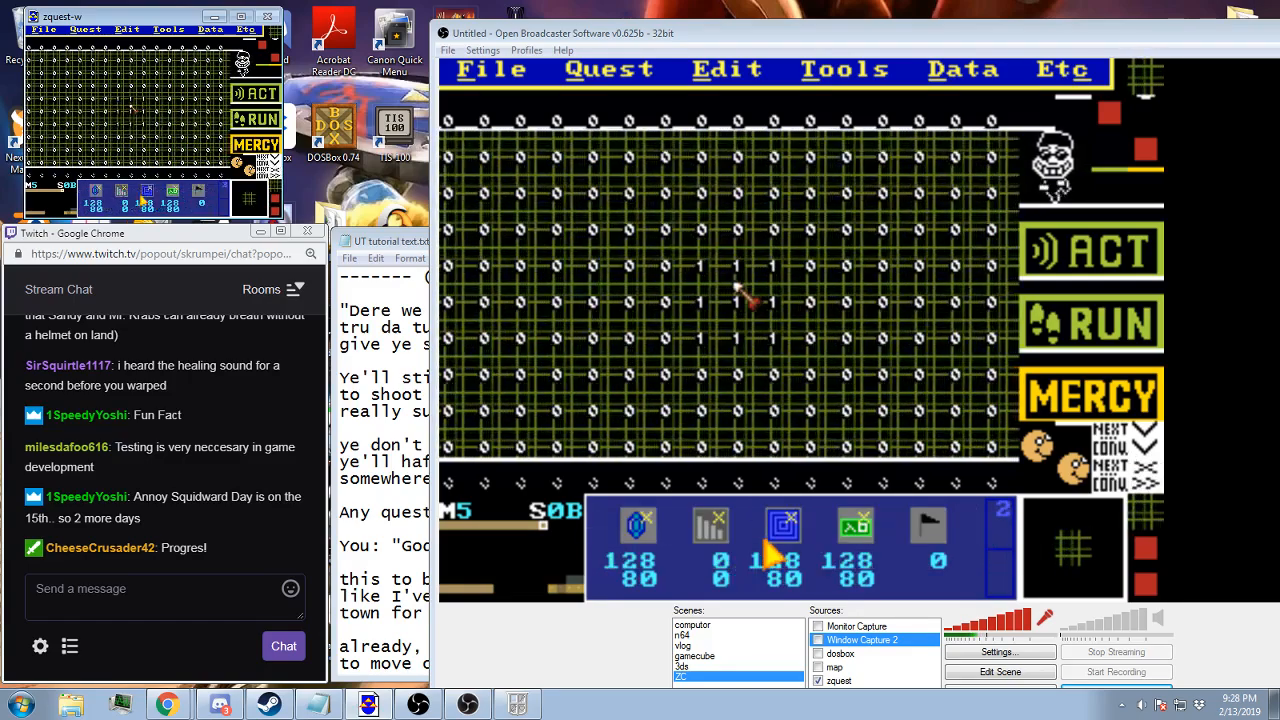
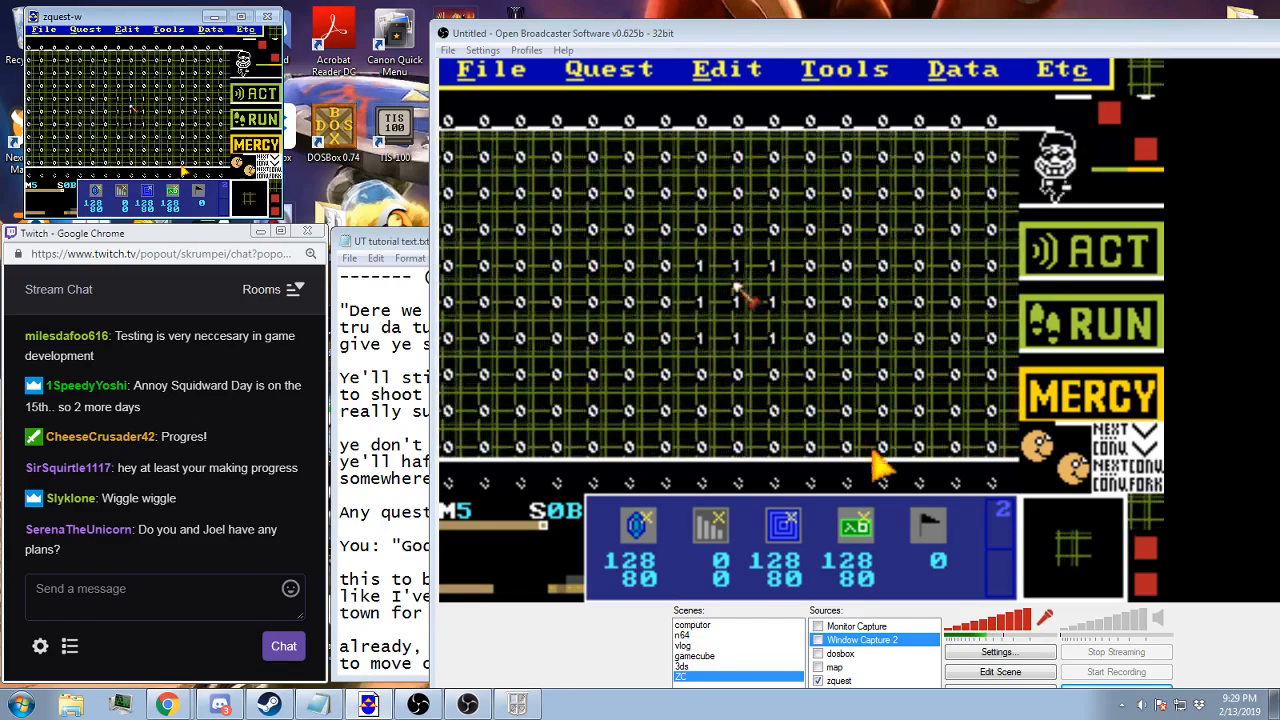
# Set the flag number to 7 for flagging the tiles around the hammer icon on screen 0B
pyautogui.click(935, 525)
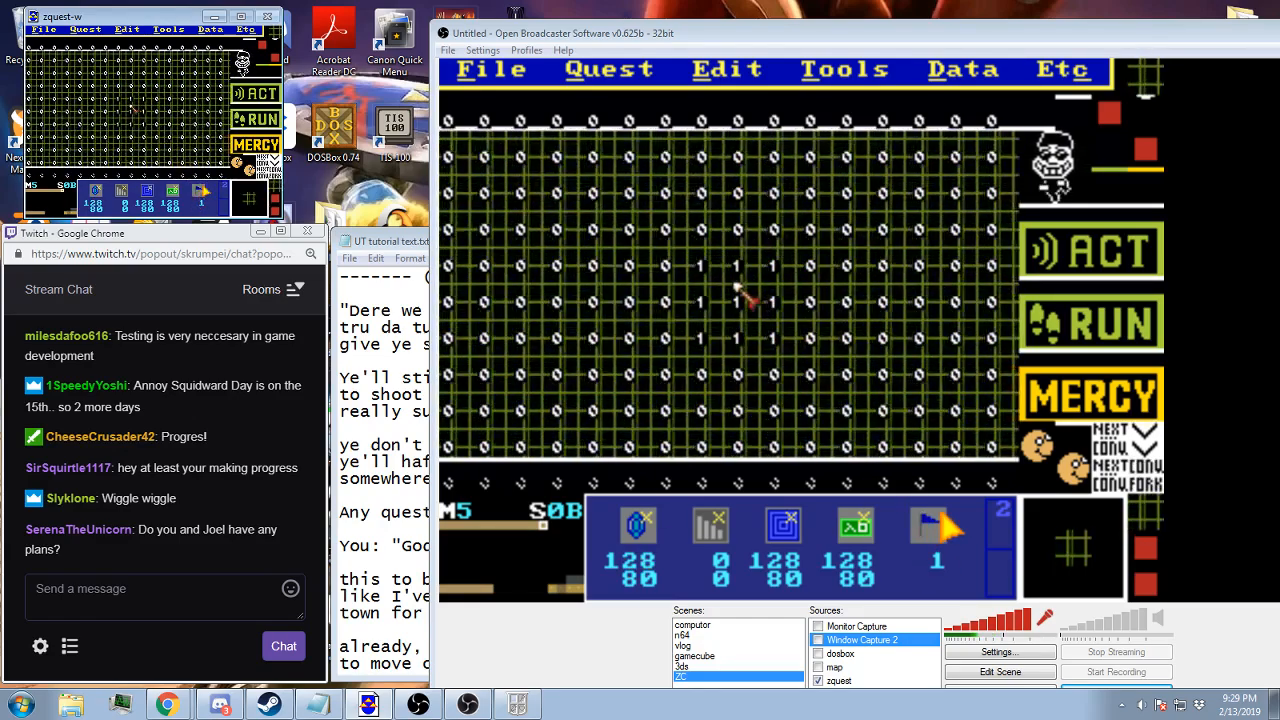
pyautogui.scroll(7, 198, 186)
pyautogui.scroll(-1, 198, 186)
pyautogui.click(197, 186)
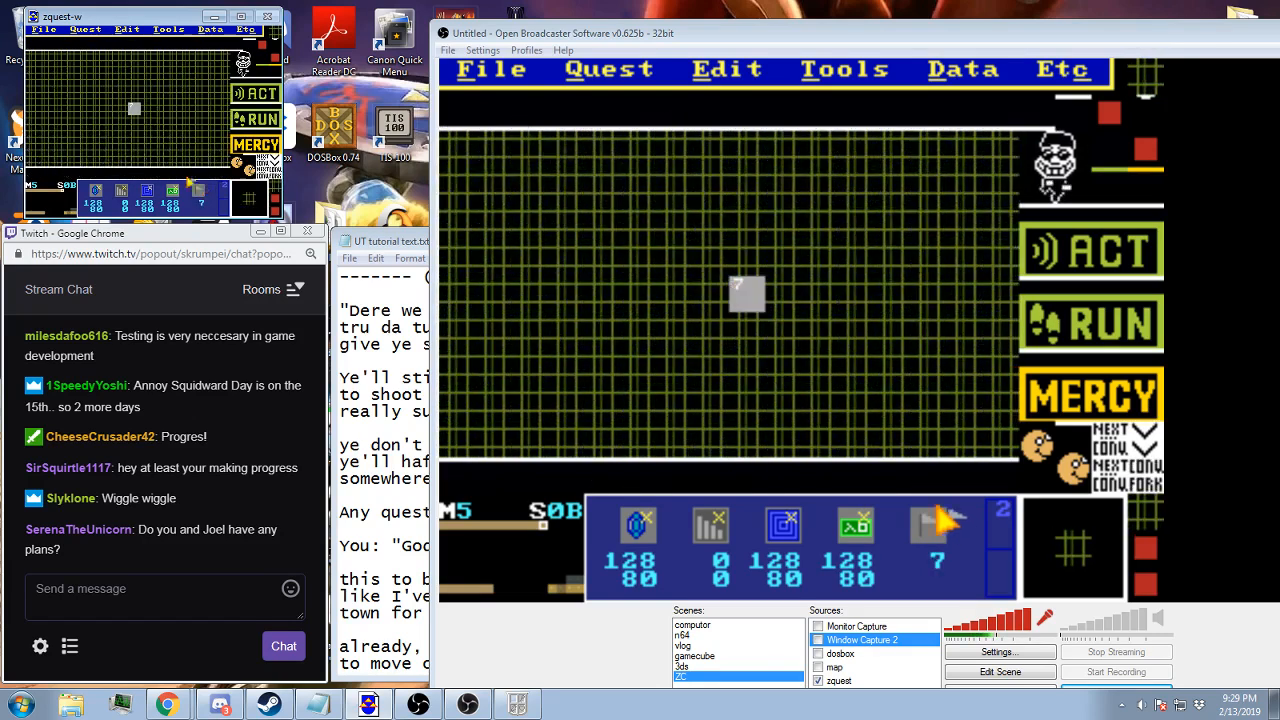
# Fill the three-by-three tile block at the middle of screen 75 with flag 7
pyautogui.press('Down')
pyautogui.press('Down')
pyautogui.press('Down')
pyautogui.press('Down')
pyautogui.press('Down')
pyautogui.press('Down')
pyautogui.press('Down')
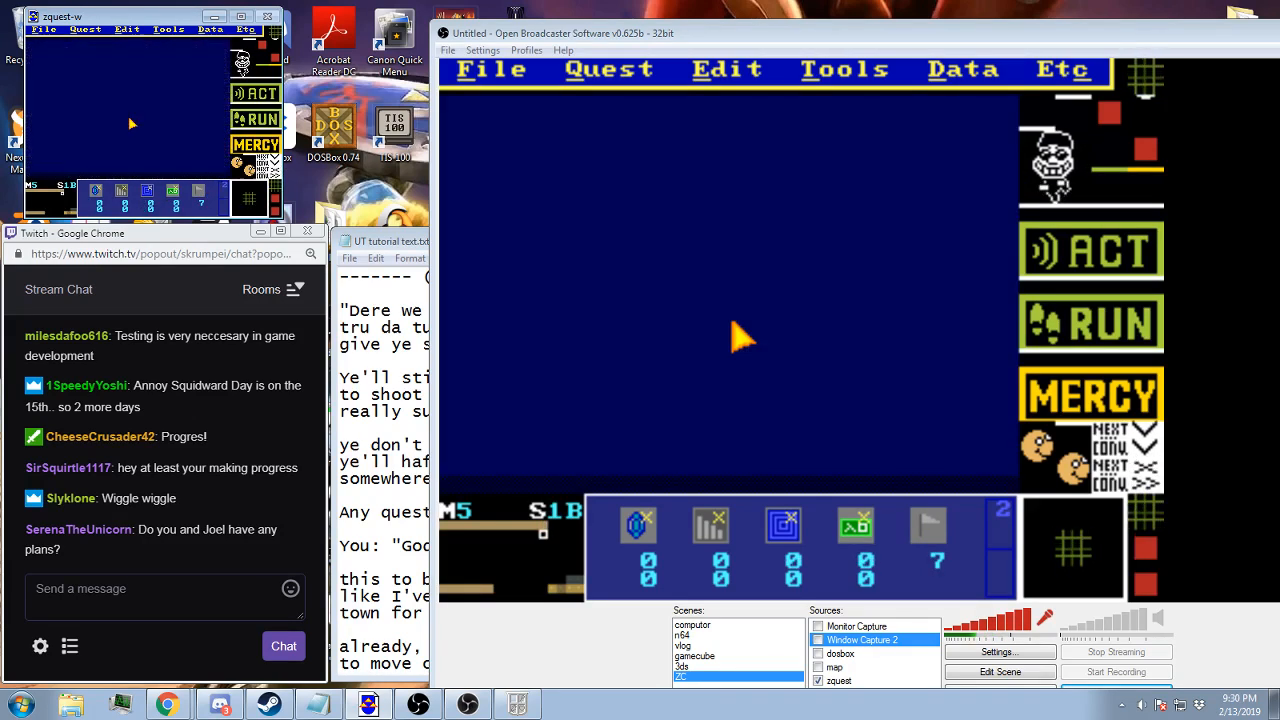
pyautogui.press('Left')
pyautogui.press('Left')
pyautogui.press('Left')
pyautogui.press('Left')
pyautogui.press('Left')
pyautogui.press('Left')
pyautogui.click(918, 537)
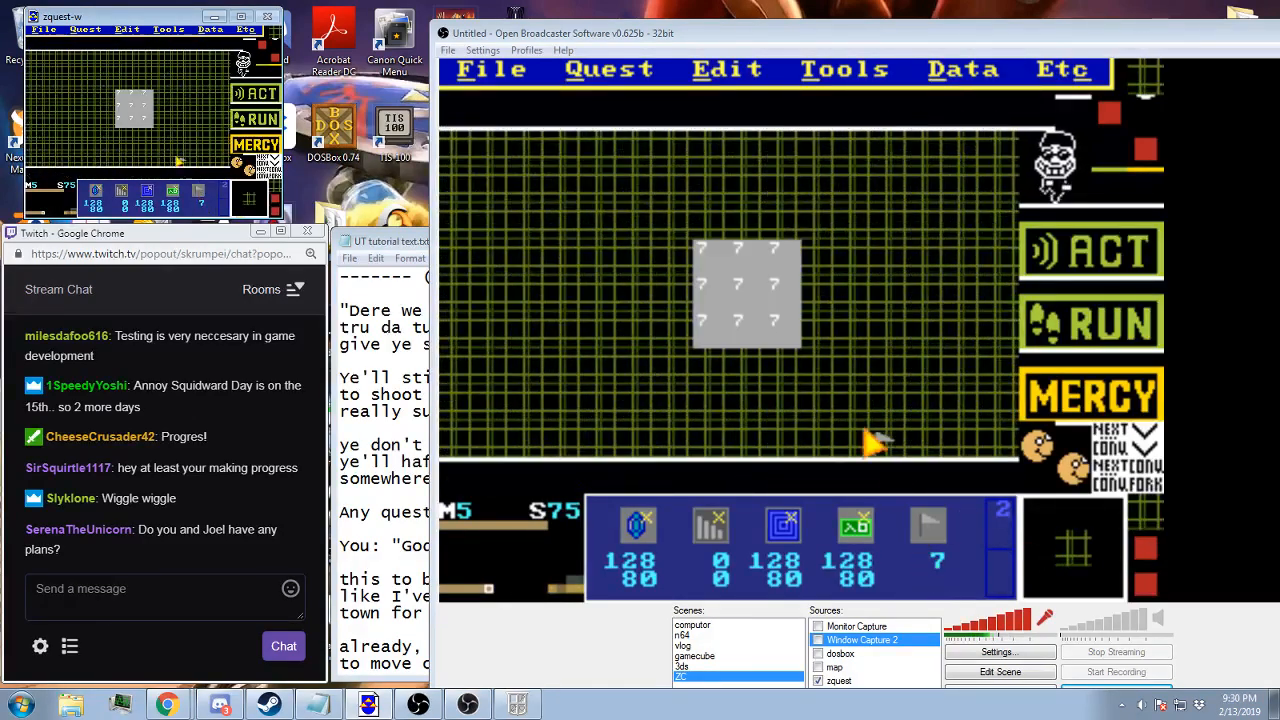
# Set the flag number to 0 and clear the surrounding 7 flags from the block on screen 75
pyautogui.press('KP_Divide')
pyautogui.press('KP_Divide')
pyautogui.press('KP_Divide')
pyautogui.press('KP_Divide')
pyautogui.press('KP_Divide')
pyautogui.press('KP_Divide')
pyautogui.press('KP_Divide')
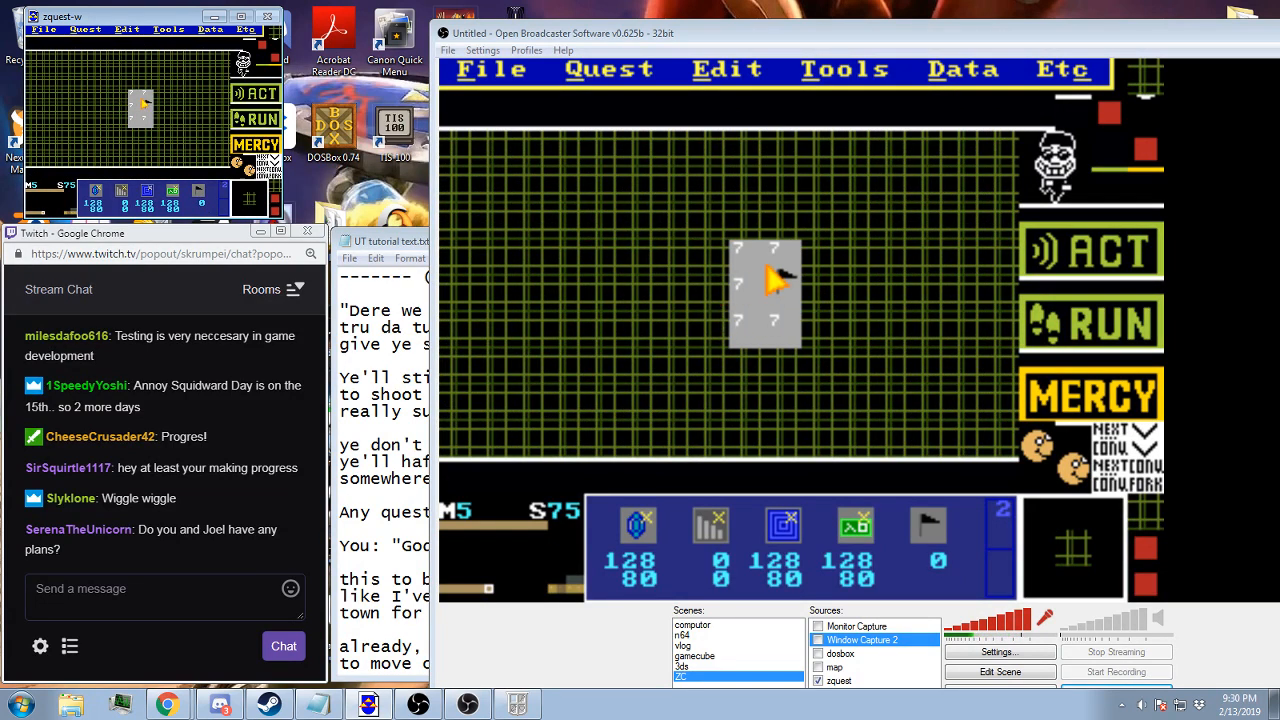
pyautogui.rightClick(752, 315)
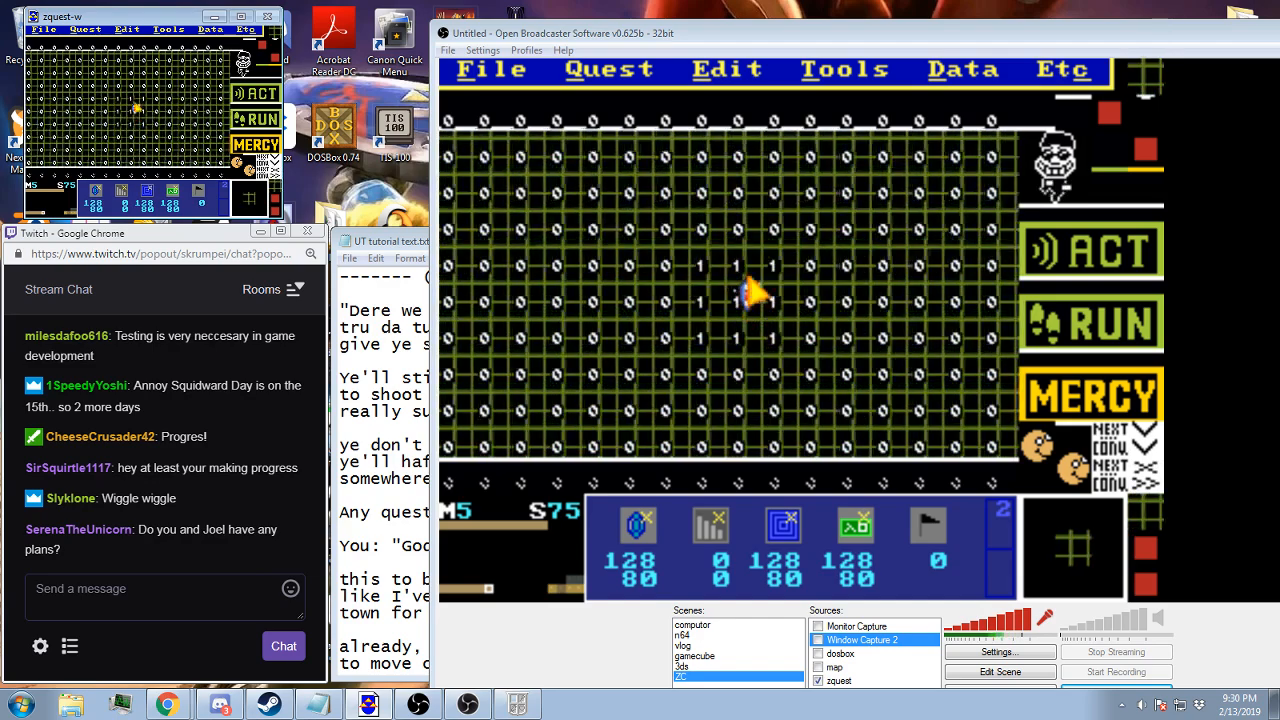
# Go back to screen 0B and clear the extra 7 flags around its middle tile with flag 0
pyautogui.press('Up')
pyautogui.press('Up')
pyautogui.press('Up')
pyautogui.press('Up')
pyautogui.press('Up')
pyautogui.press('Up')
pyautogui.press('Up')
pyautogui.press('Right')
pyautogui.press('Right')
pyautogui.press('Right')
pyautogui.press('Right')
pyautogui.press('Right')
pyautogui.press('Right')
pyautogui.press('Right')
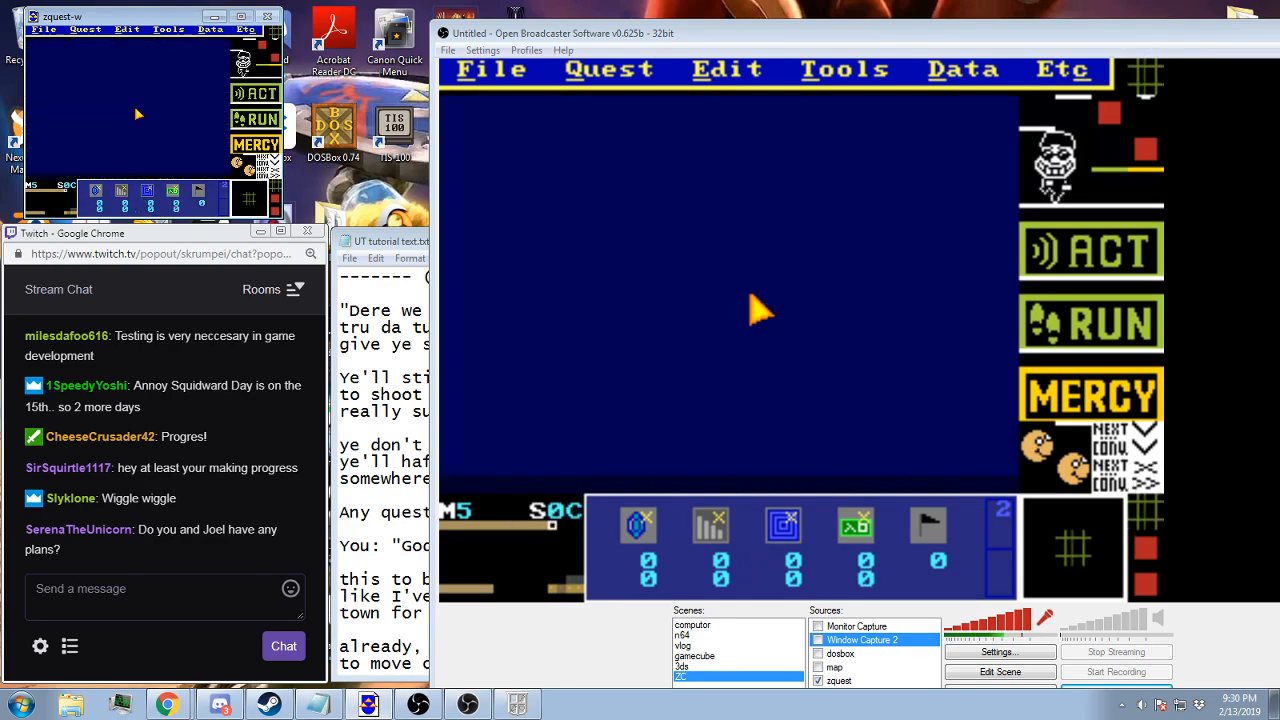
pyautogui.press('Left')
pyautogui.click(202, 195)
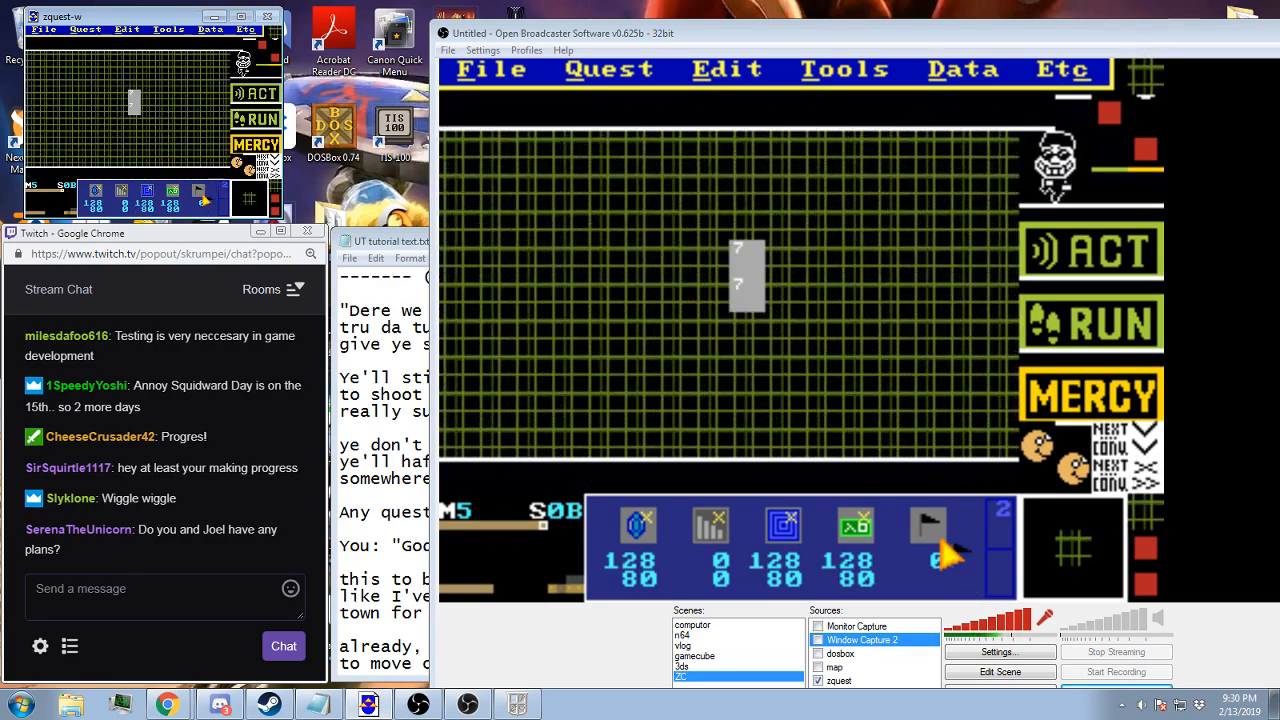
pyautogui.rightClick(198, 195)
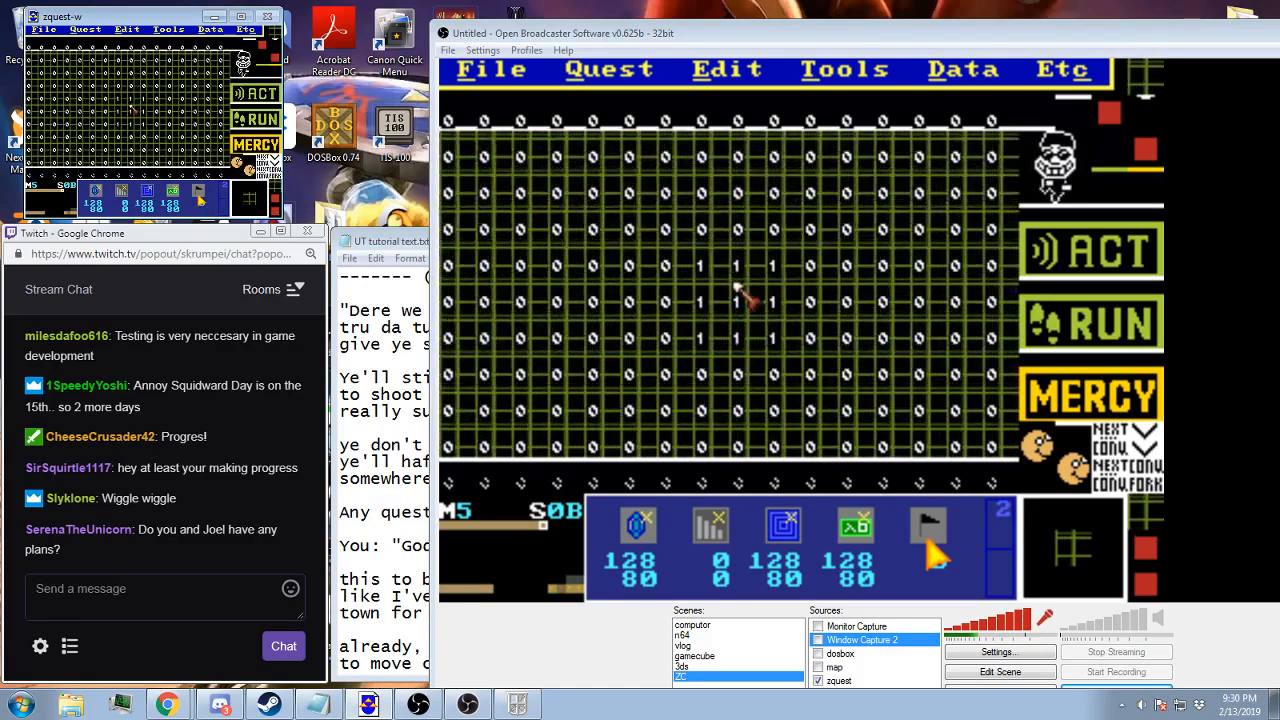
# Save the quest BA3.qst, switch to zelda-w and reload the saved game to test it
pyautogui.press('F2')
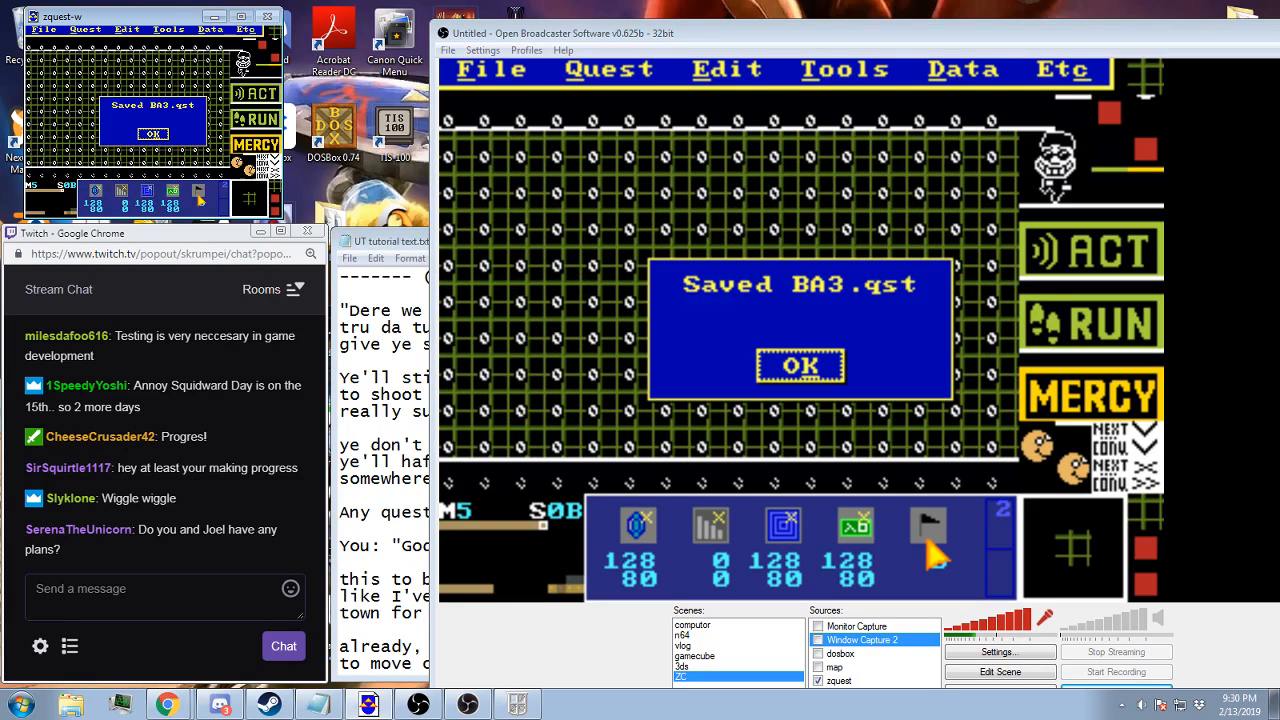
pyautogui.press('Return')
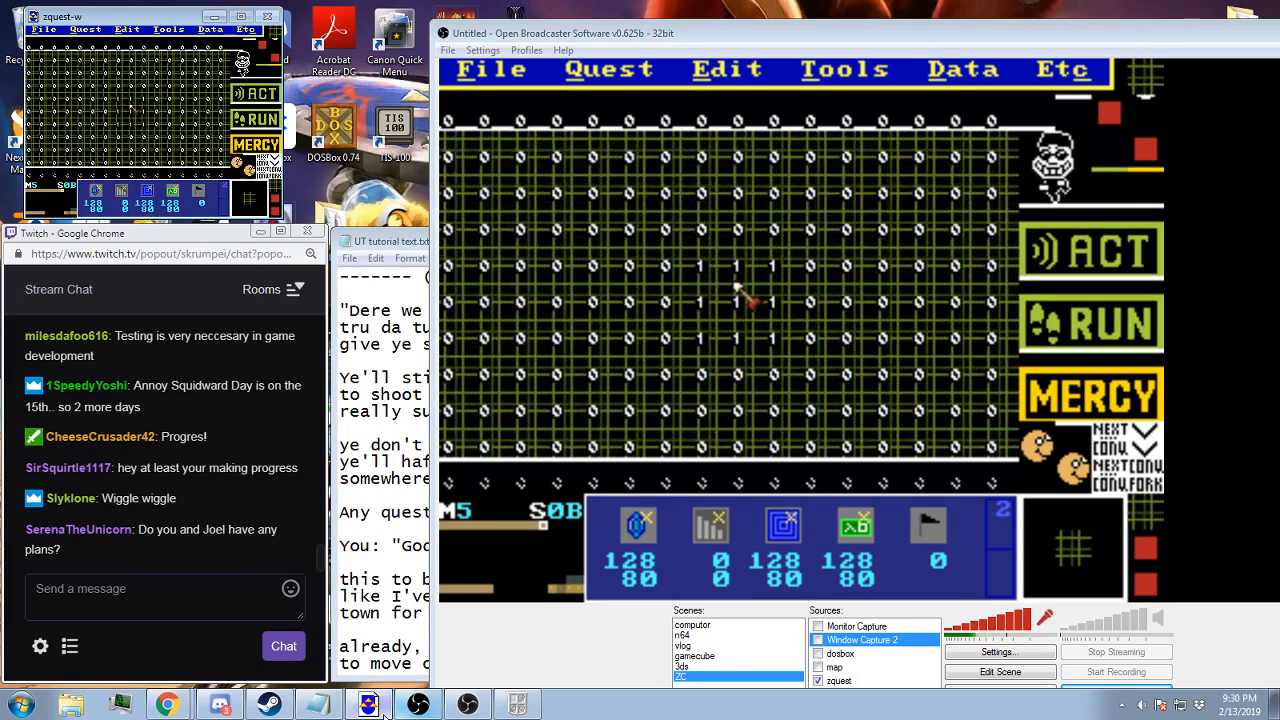
pyautogui.click(517, 704)
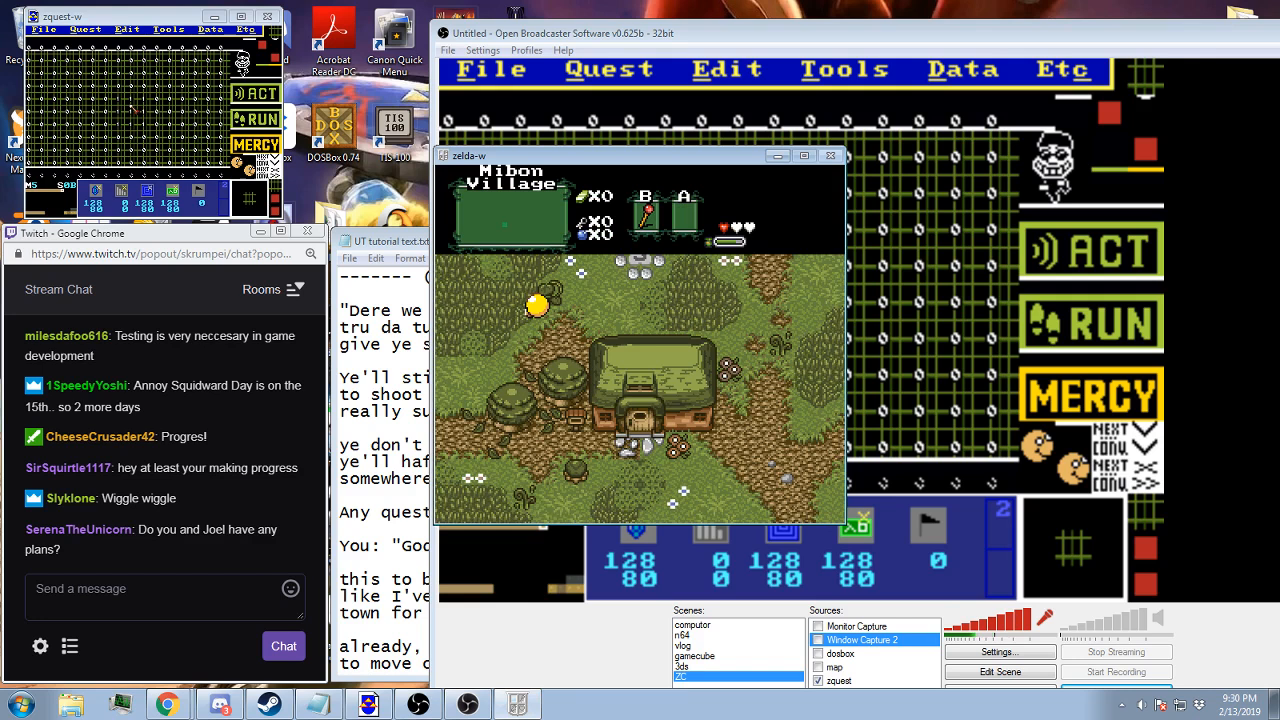
pyautogui.press('F9')
pyautogui.press('Return')
pyautogui.press('Return')
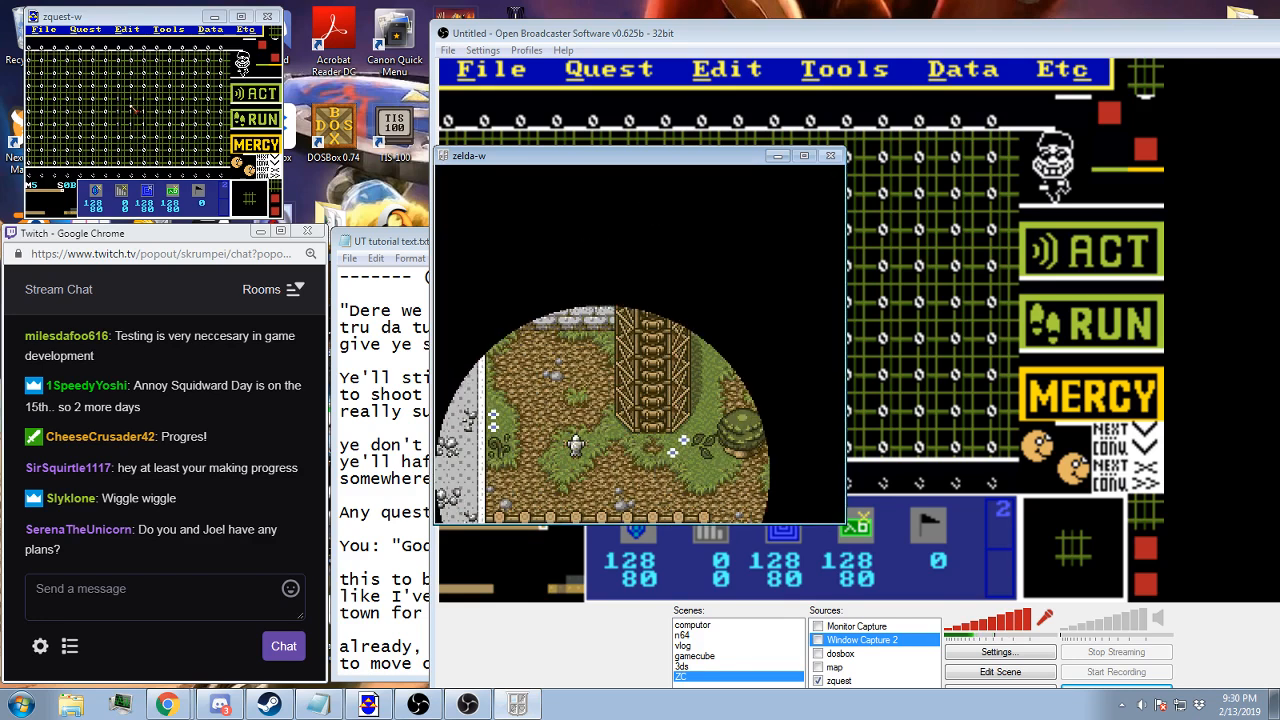
# Accept the empty cheat code, then open the Items cheat and confirm its item selection
pyautogui.hotkey('alt', 'c')
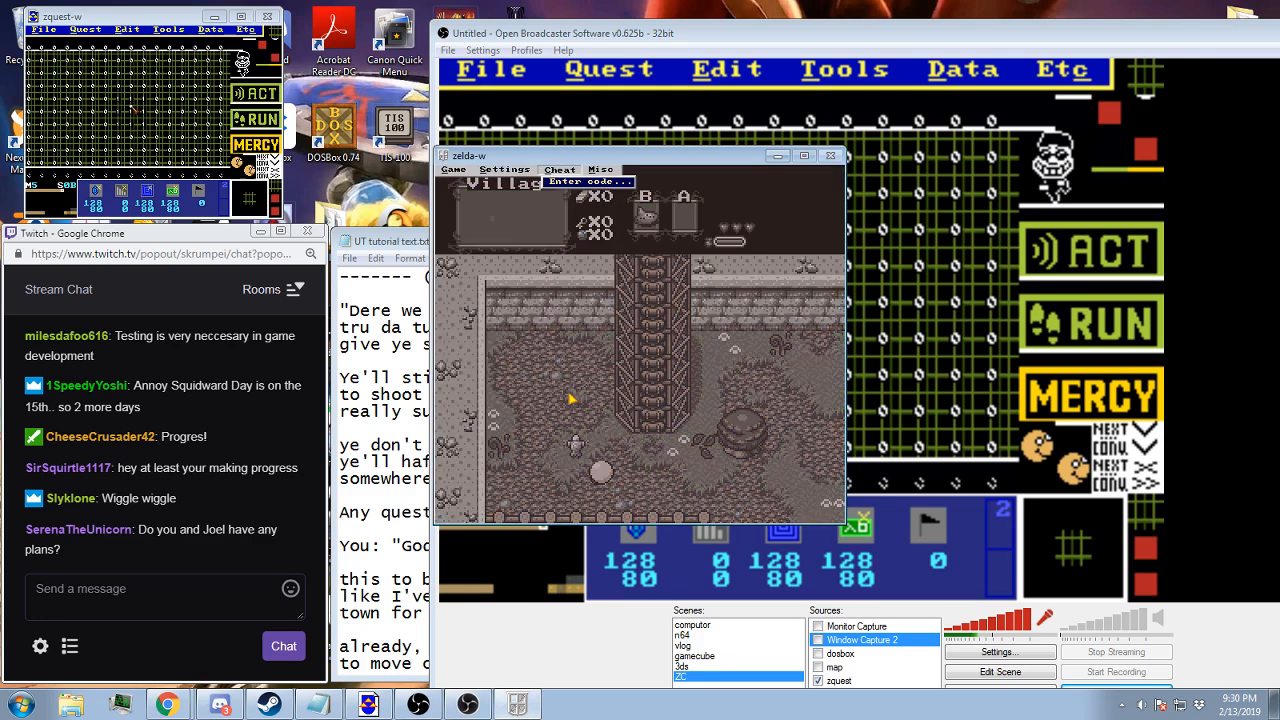
pyautogui.press('Return')
pyautogui.press('Return')
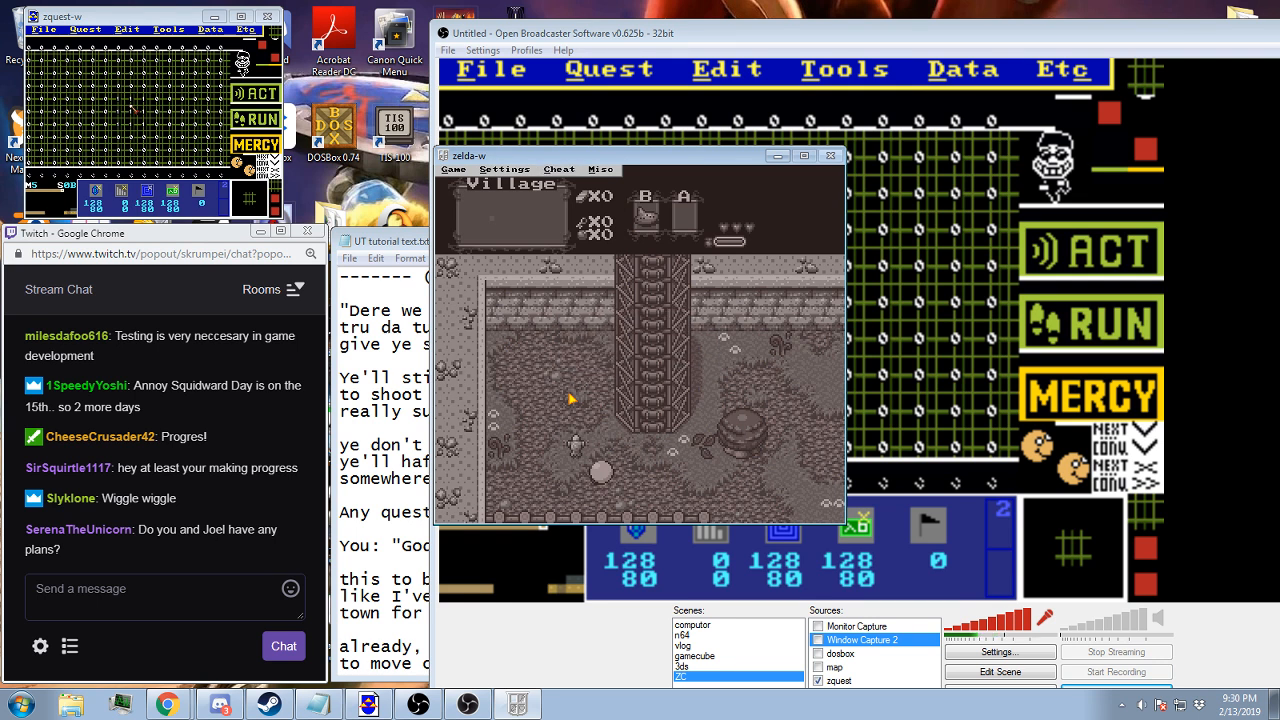
pyautogui.click(559, 172)
pyautogui.click(575, 278)
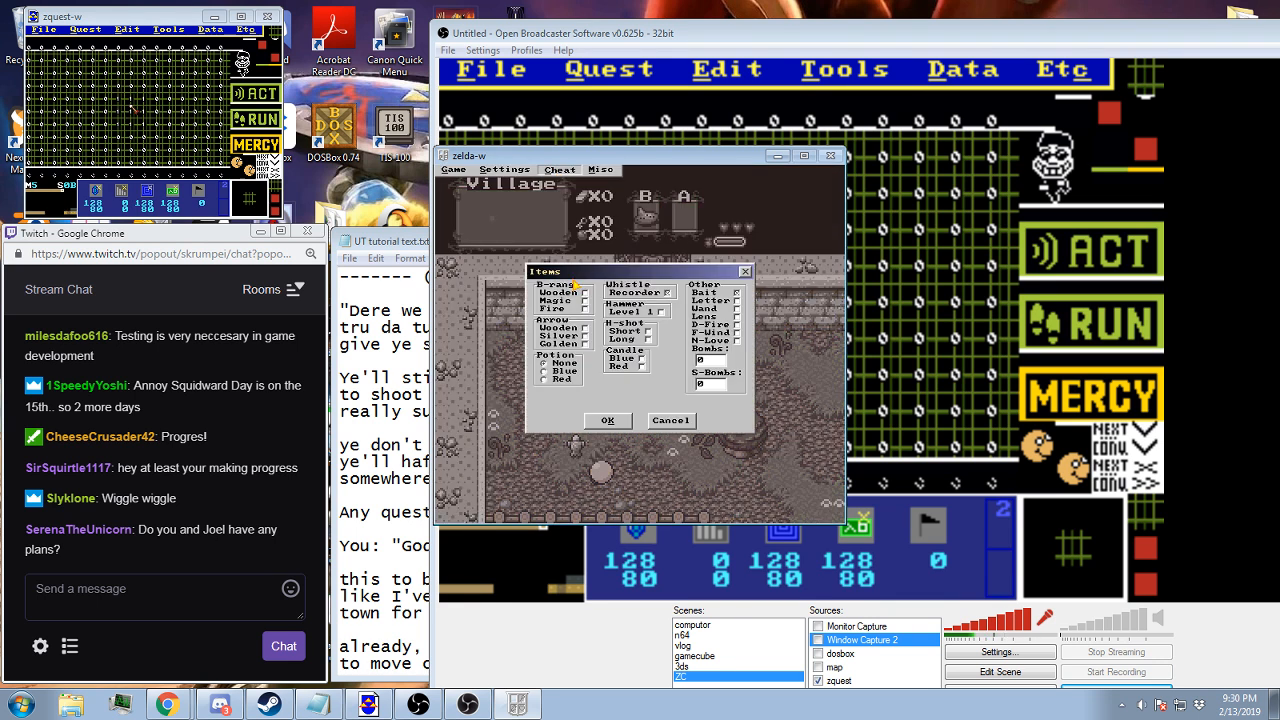
pyautogui.click(607, 420)
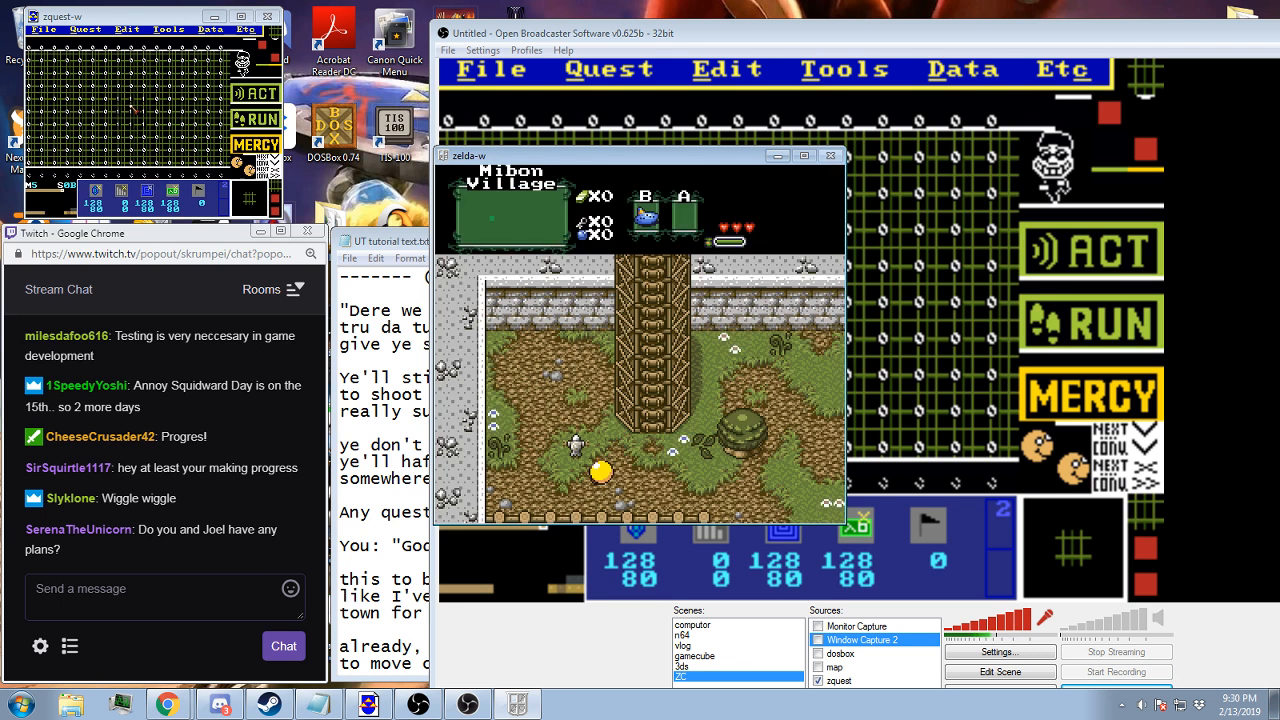
# Test the quest by walking the character east and up through Mibon Village to the bird statue
pyautogui.press('Right')
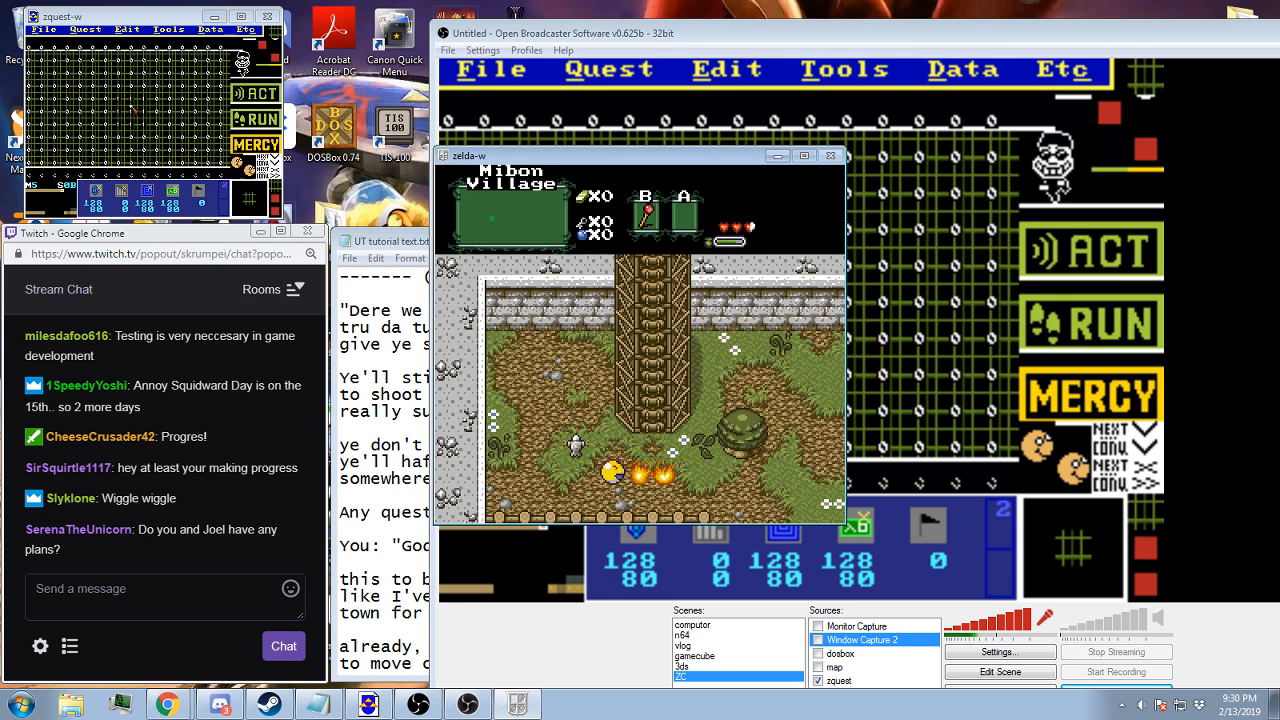
pyautogui.press('Right')
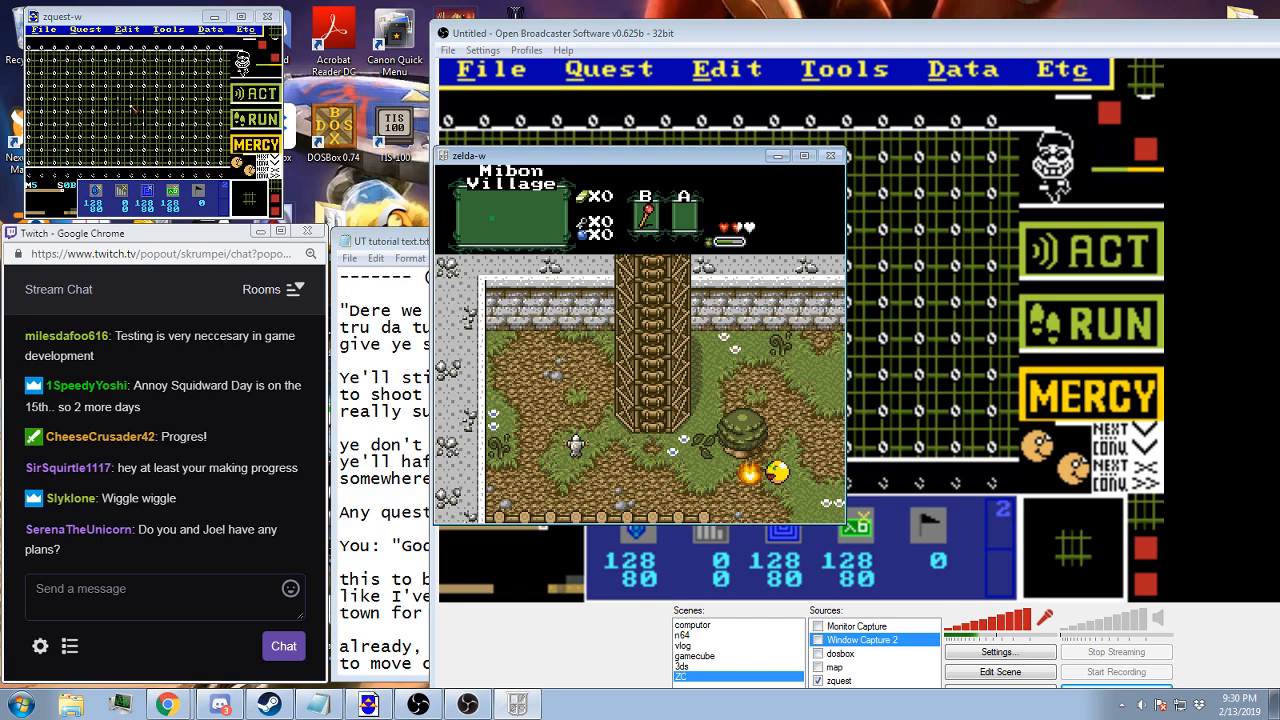
pyautogui.press('Up')
pyautogui.press('Right')
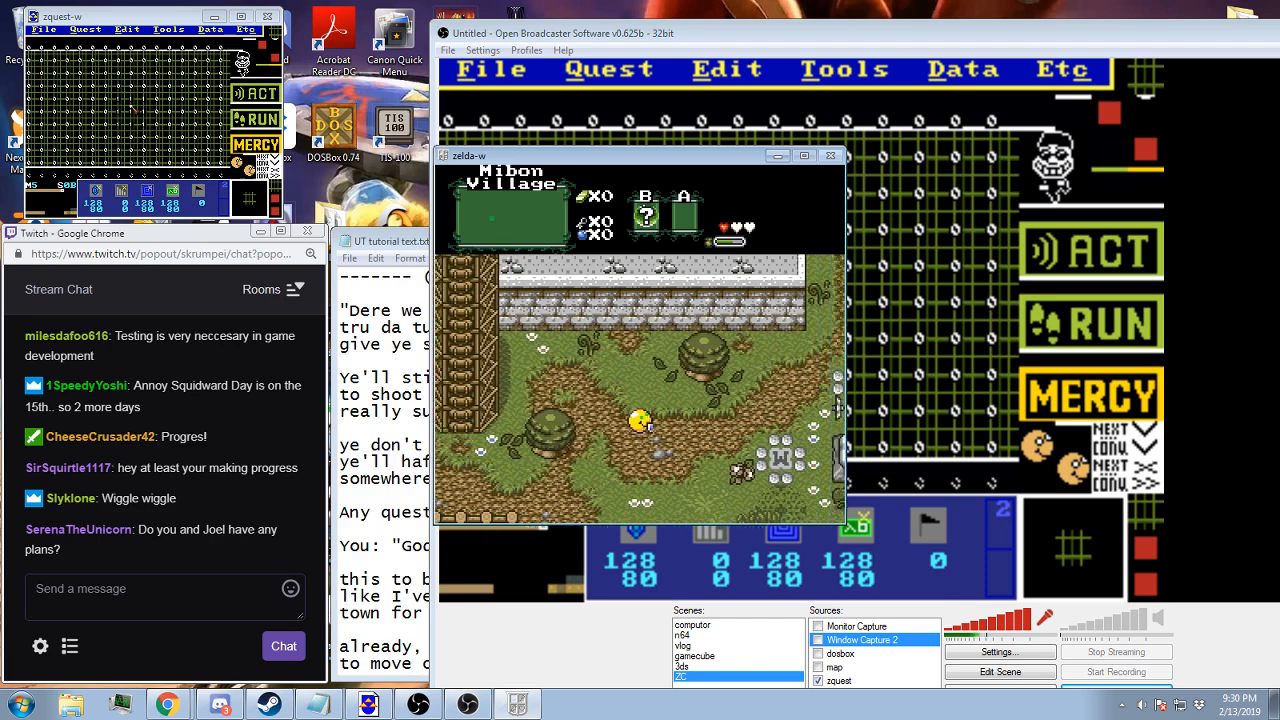
pyautogui.press('Up')
pyautogui.press('Up')
pyautogui.press('Right')
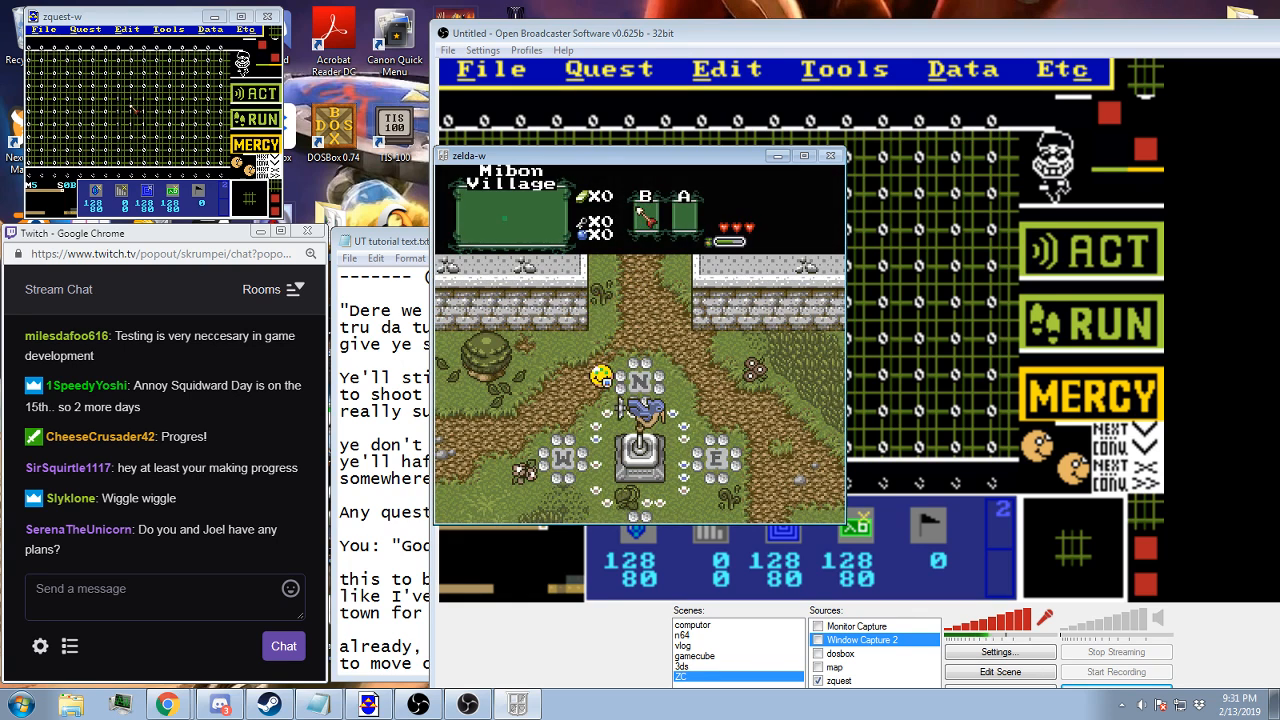
# Pause the game, switch back to zquest-w and place stairs combo 36155 one tile above the middle block on screen 0B
pyautogui.press('Escape')
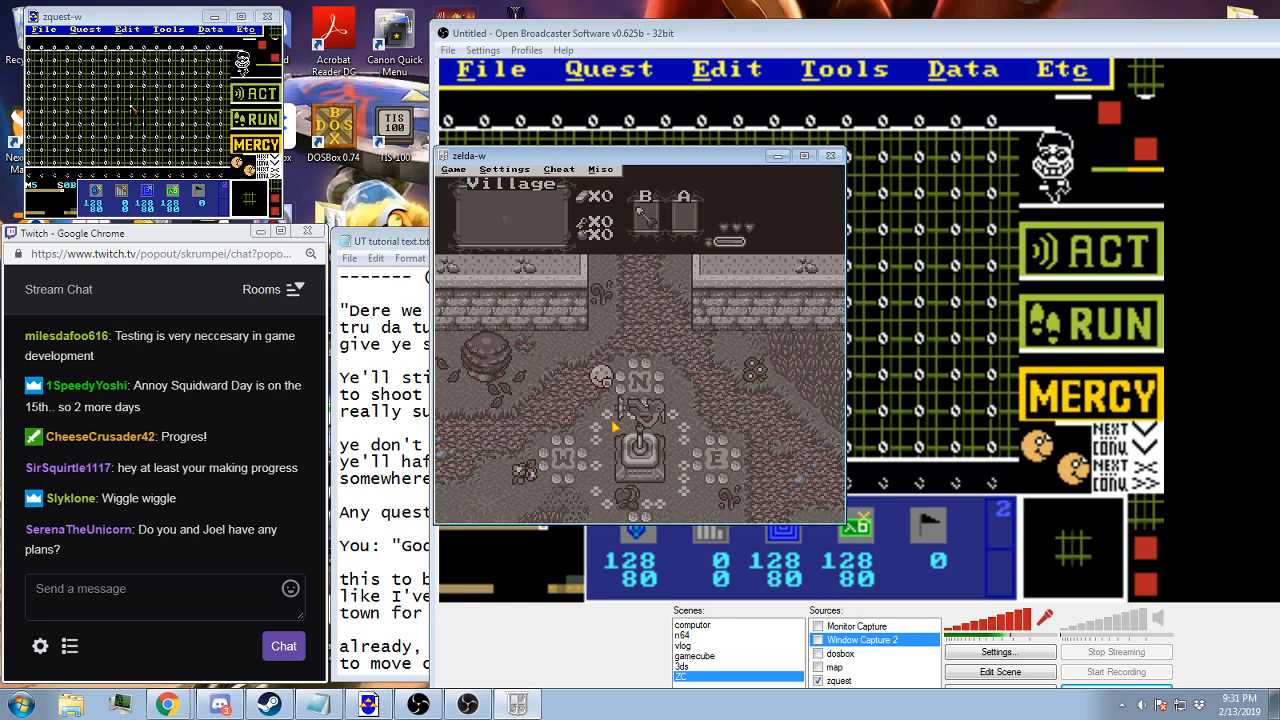
pyautogui.click(764, 71)
pyautogui.click(171, 17)
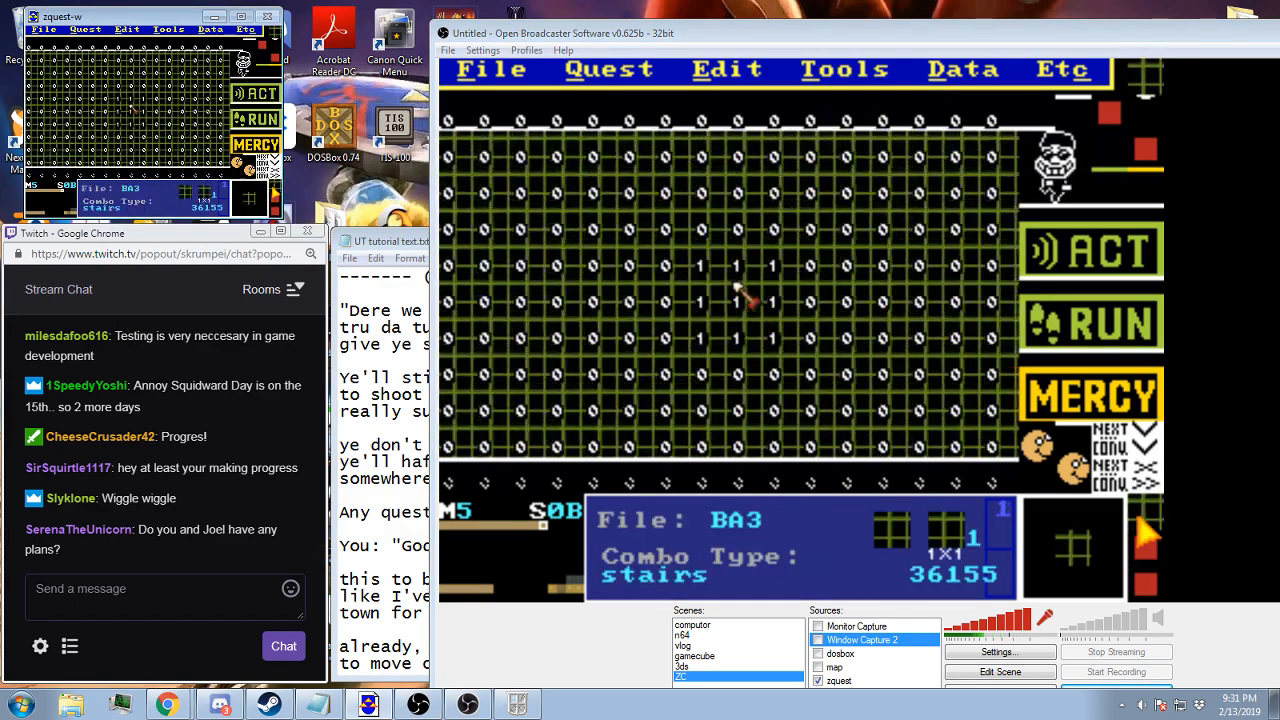
pyautogui.click(133, 88)
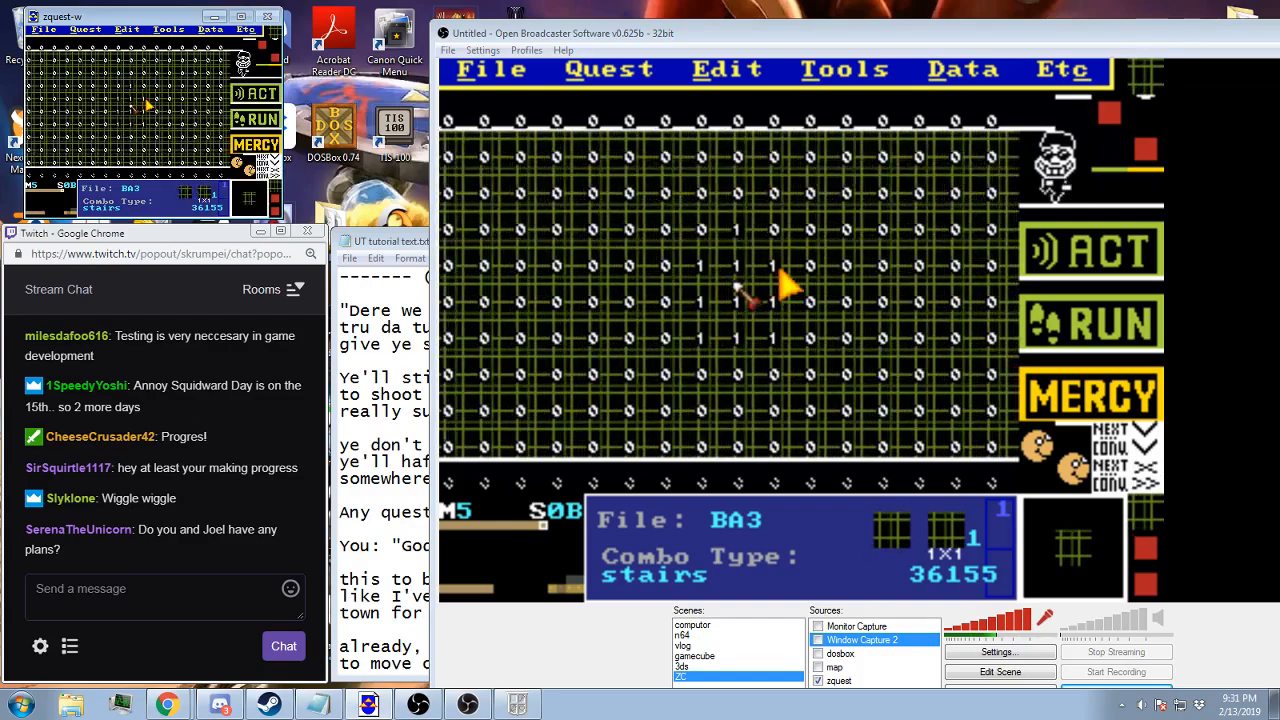
# Go to screen 75 and place the same stairs combo one tile above its three-by-three block
pyautogui.press('Left')
pyautogui.press('Left')
pyautogui.press('Left')
pyautogui.press('Left')
pyautogui.press('Left')
pyautogui.press('Left')
pyautogui.press('Left')
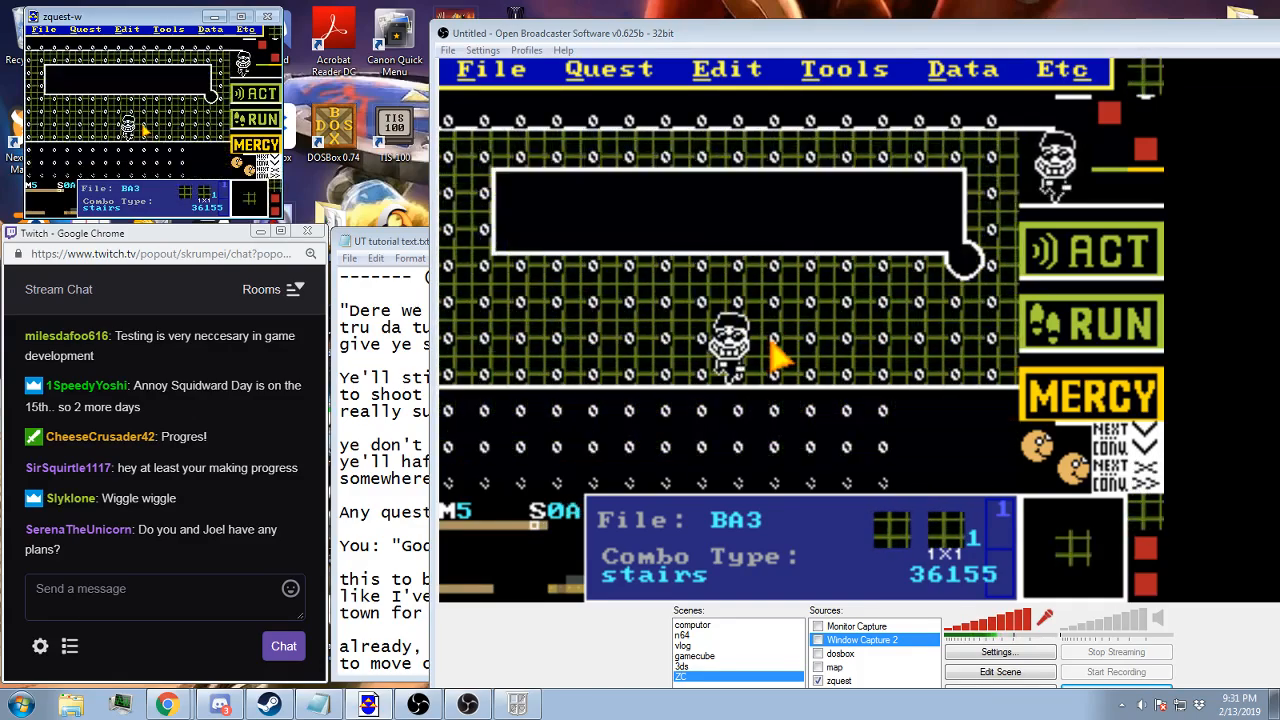
pyautogui.press('Down')
pyautogui.press('Down')
pyautogui.press('Down')
pyautogui.press('Down')
pyautogui.press('Down')
pyautogui.press('Down')
pyautogui.press('Down')
pyautogui.press('Down')
pyautogui.press('Right')
pyautogui.press('Up')
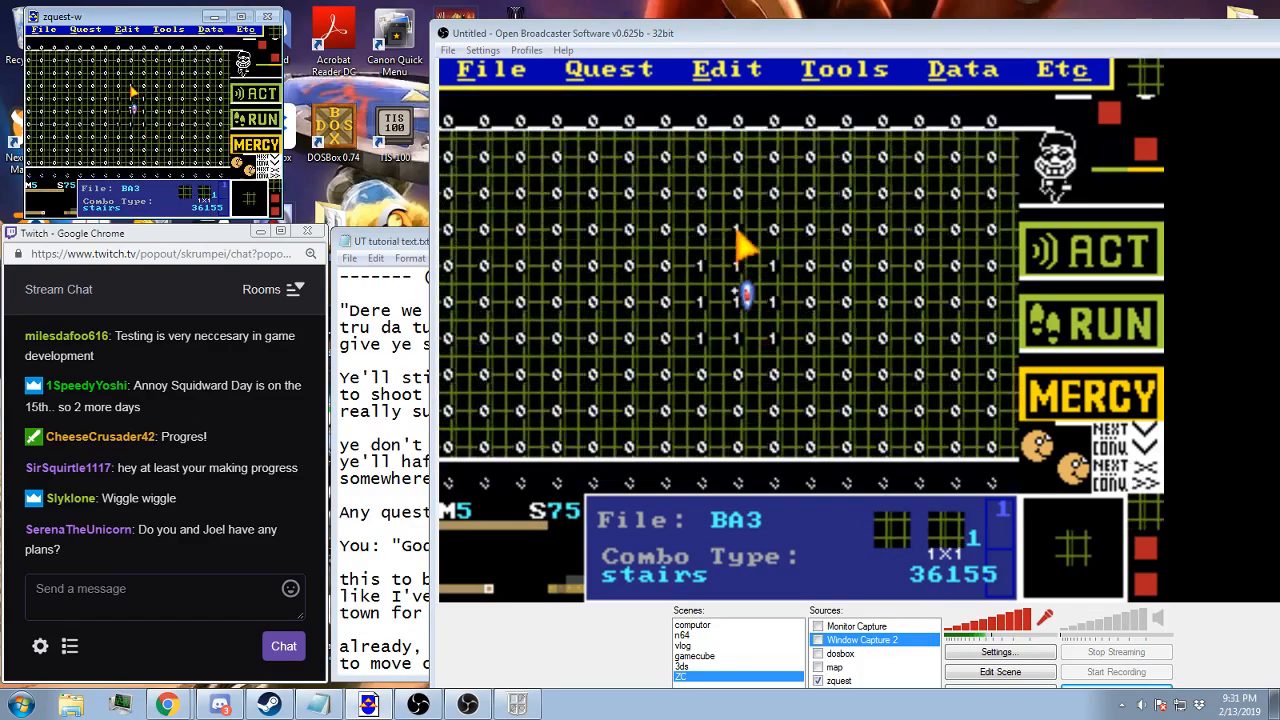
# Return to screen 0B and toggle the Invis. Link option in its Screen Data
pyautogui.press('Up')
pyautogui.press('Up')
pyautogui.press('Up')
pyautogui.press('Up')
pyautogui.press('Up')
pyautogui.press('Up')
pyautogui.press('Up')
pyautogui.press('Right')
pyautogui.press('Right')
pyautogui.press('Right')
pyautogui.press('Right')
pyautogui.press('Right')
pyautogui.press('Right')
pyautogui.press('Right')
pyautogui.press('Left')
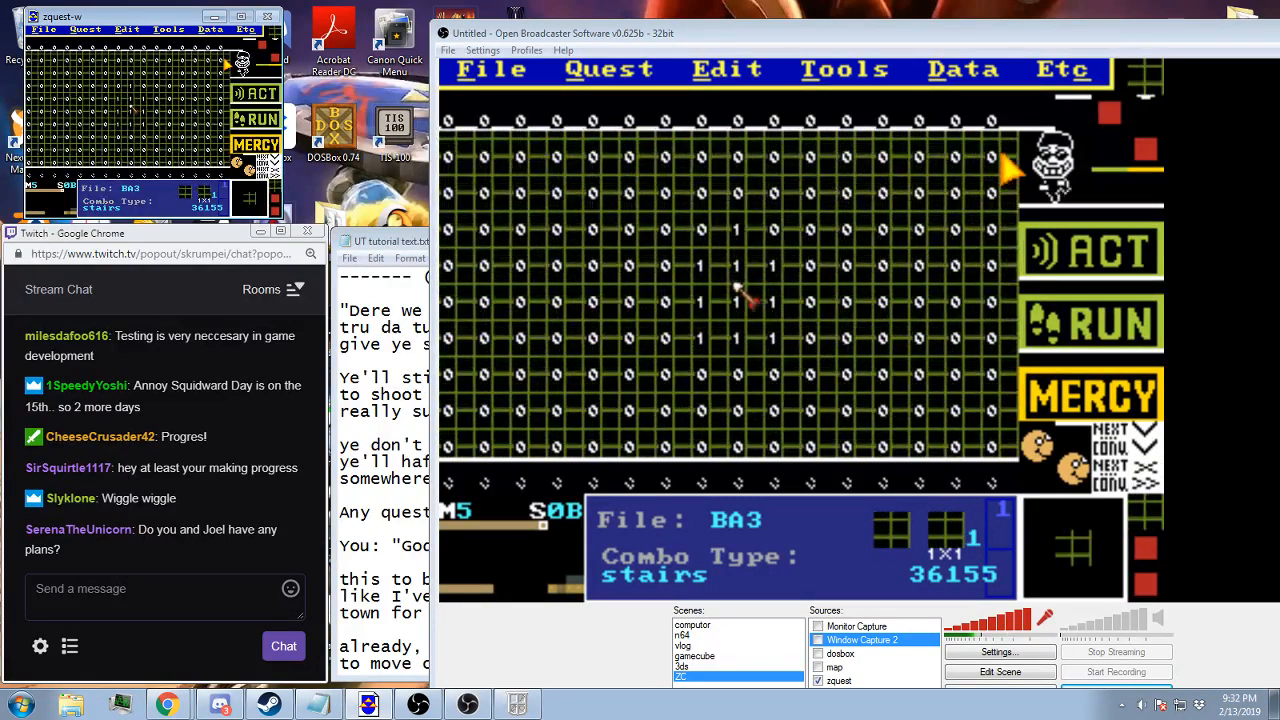
pyautogui.click(970, 78)
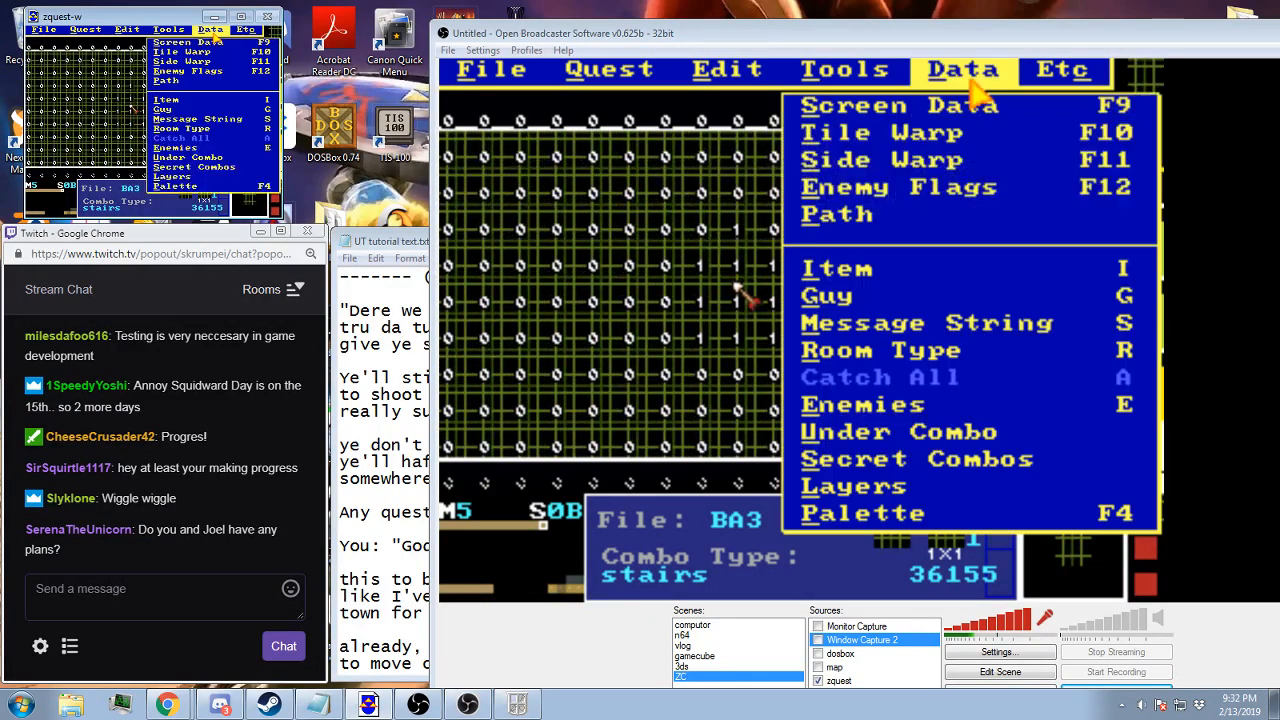
pyautogui.click(960, 118)
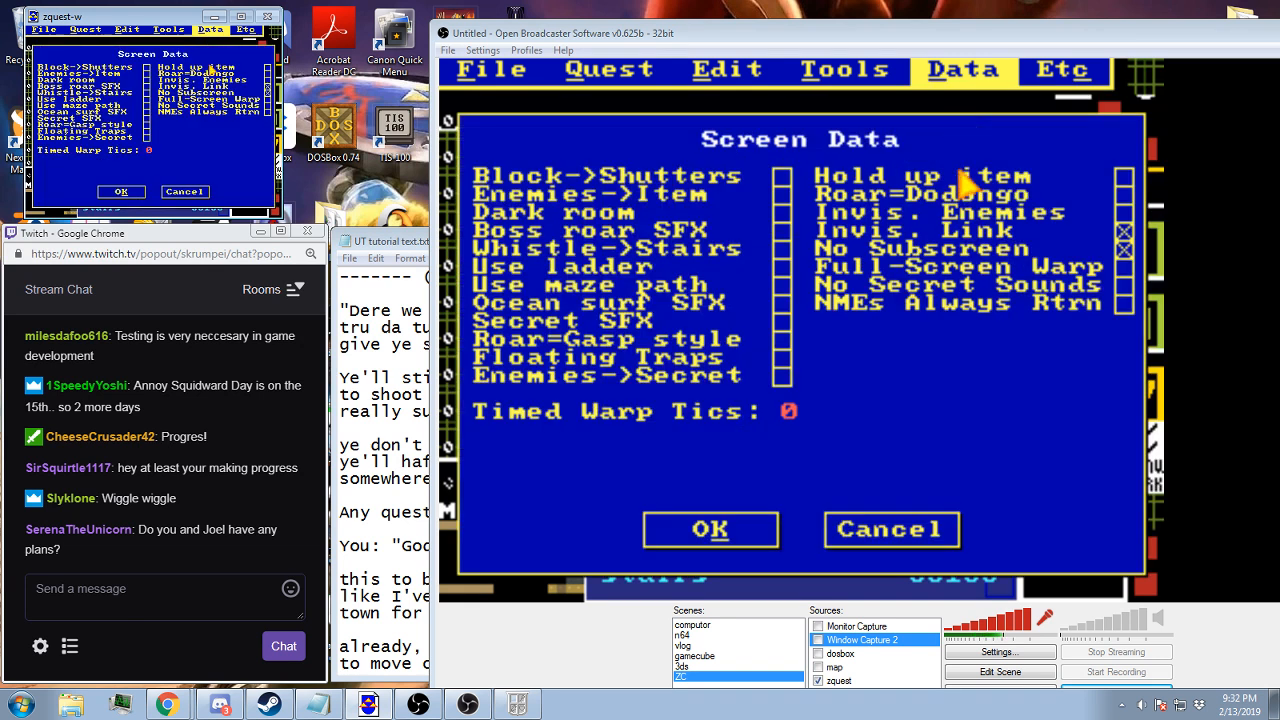
pyautogui.click(978, 232)
pyautogui.click(708, 530)
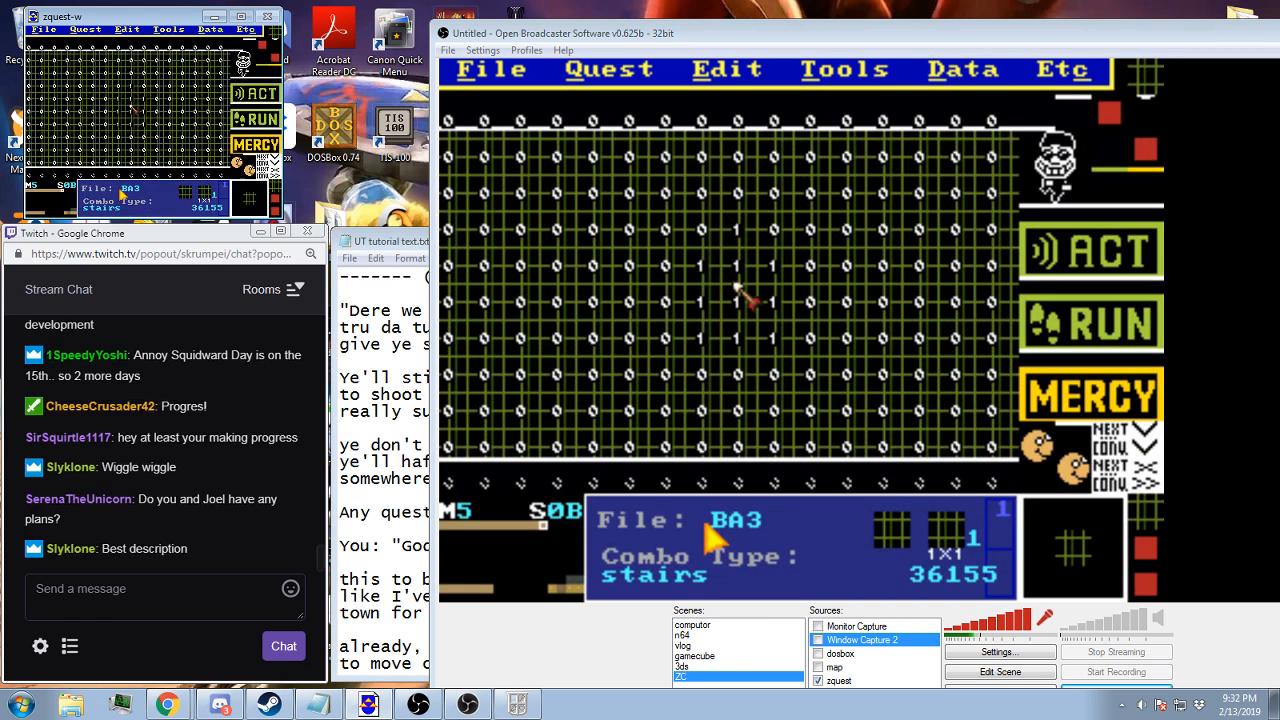
# Save the edited quest, switch to zelda-w and restart from the Town B save file
pyautogui.press('F2')
pyautogui.press('Return')
pyautogui.click(517, 705)
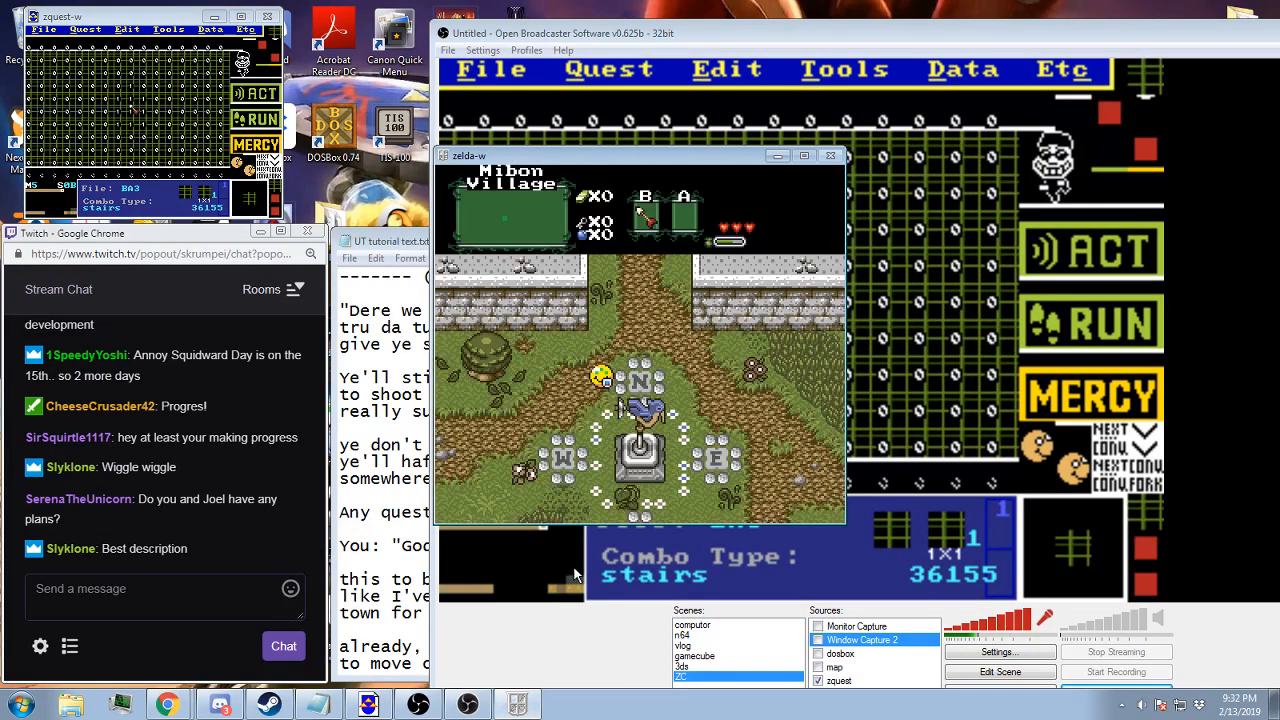
pyautogui.press('F9')
pyautogui.press('Return')
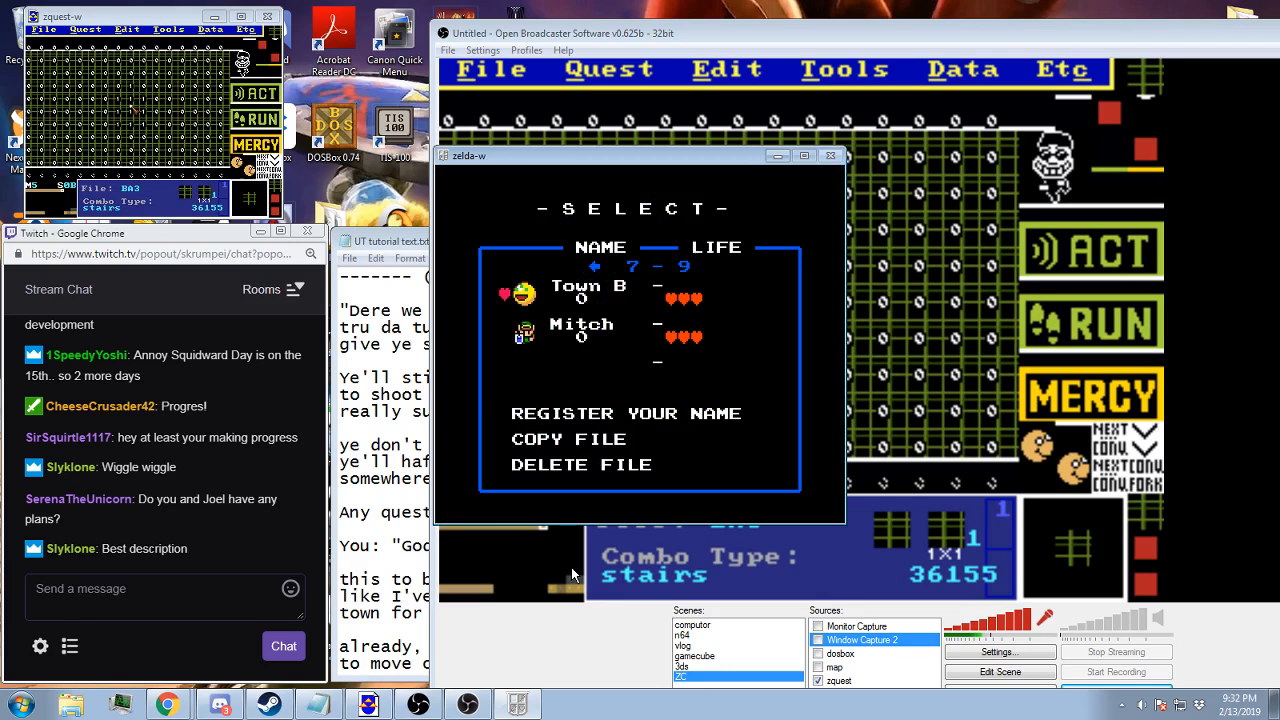
pyautogui.press('Return')
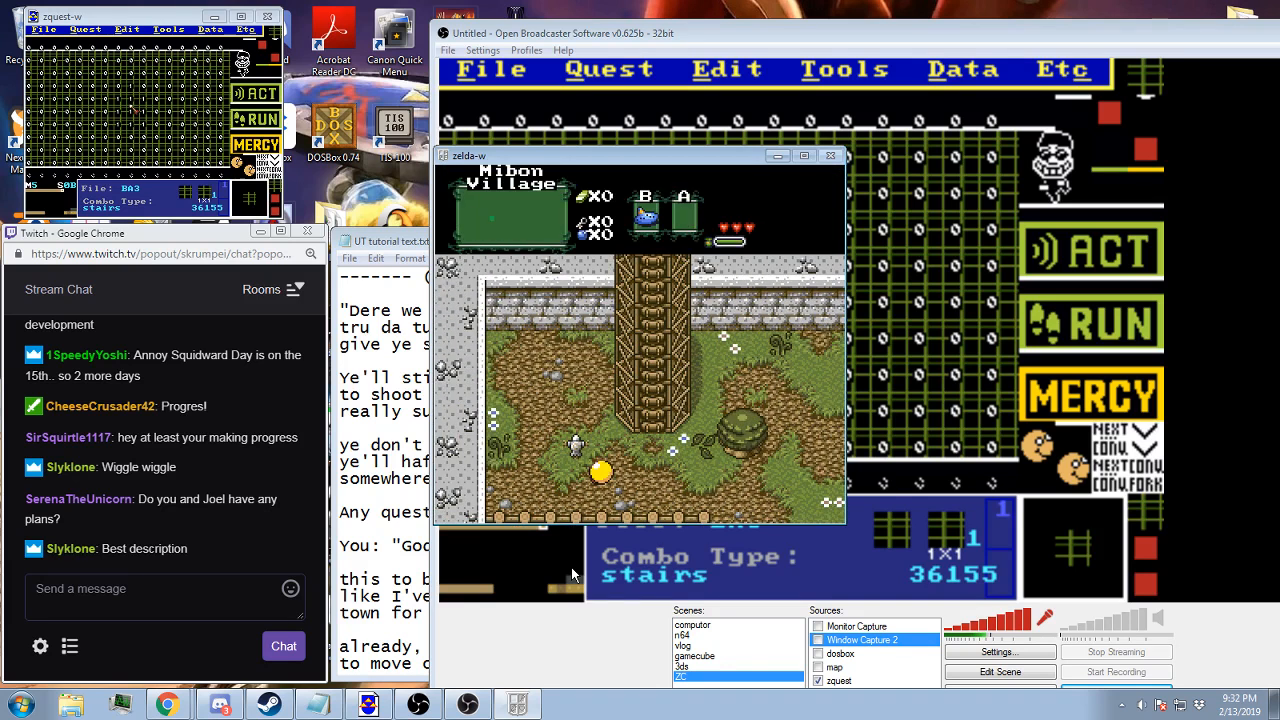
# Submit the cheat code in the running game and give Link a candle from the cheat item list
pyautogui.press('Escape')
pyautogui.hotkey('alt', 'c')
pyautogui.press('Return')
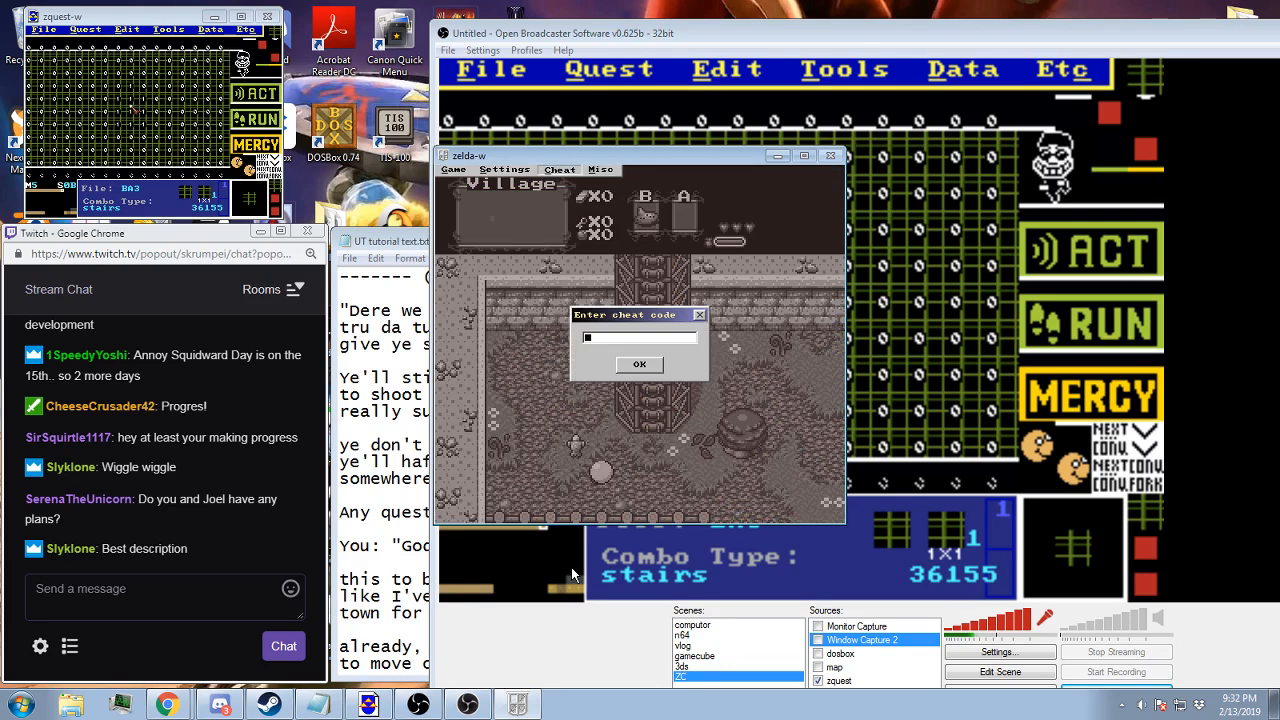
pyautogui.press('Return')
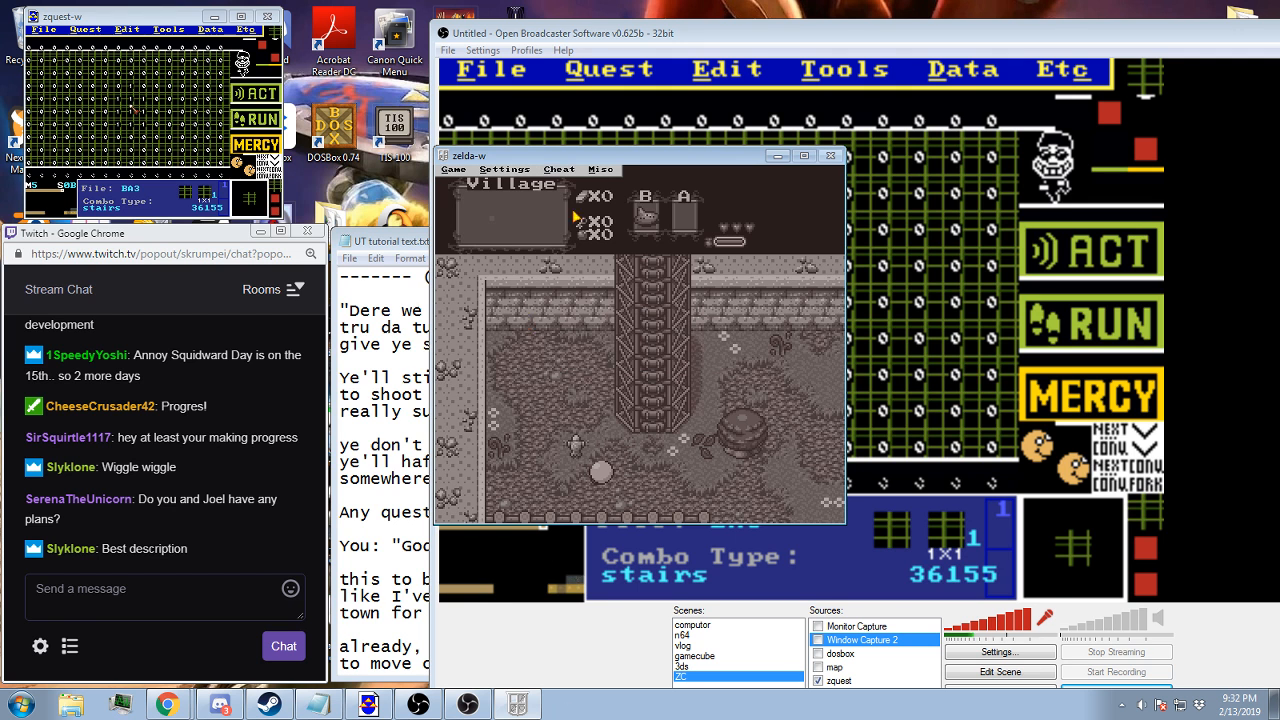
pyautogui.click(558, 170)
pyautogui.click(562, 277)
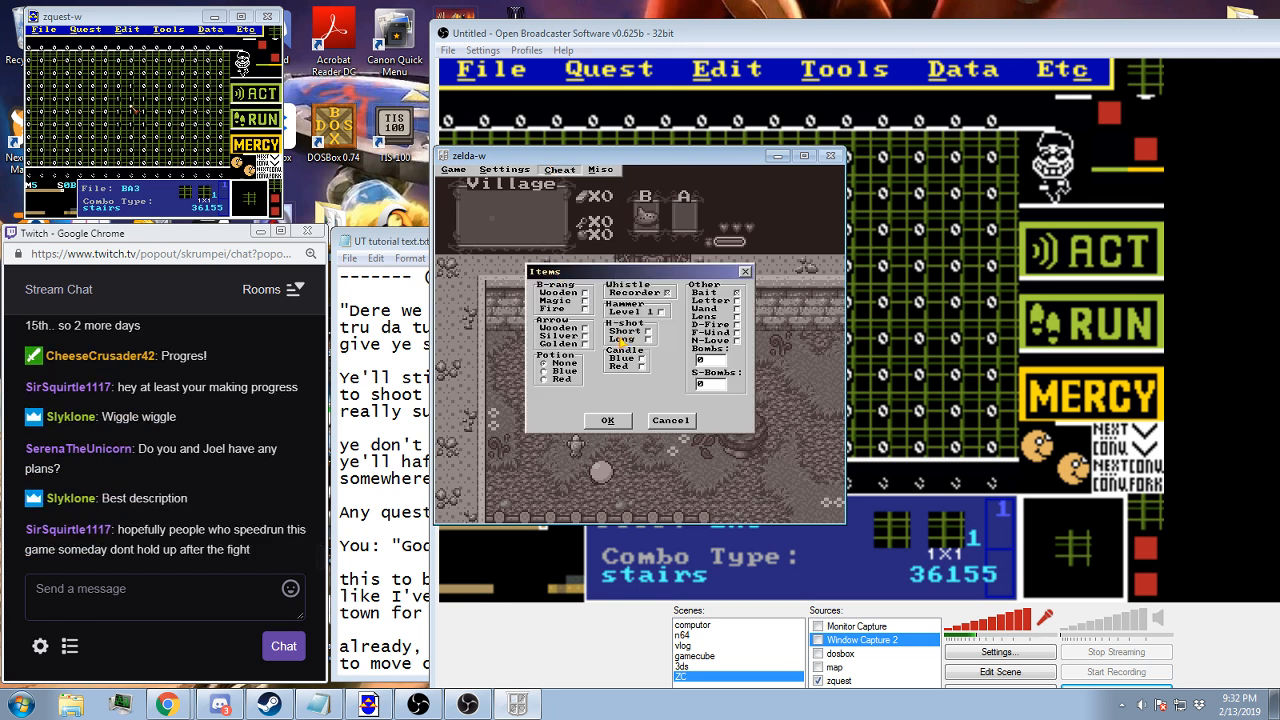
pyautogui.click(624, 418)
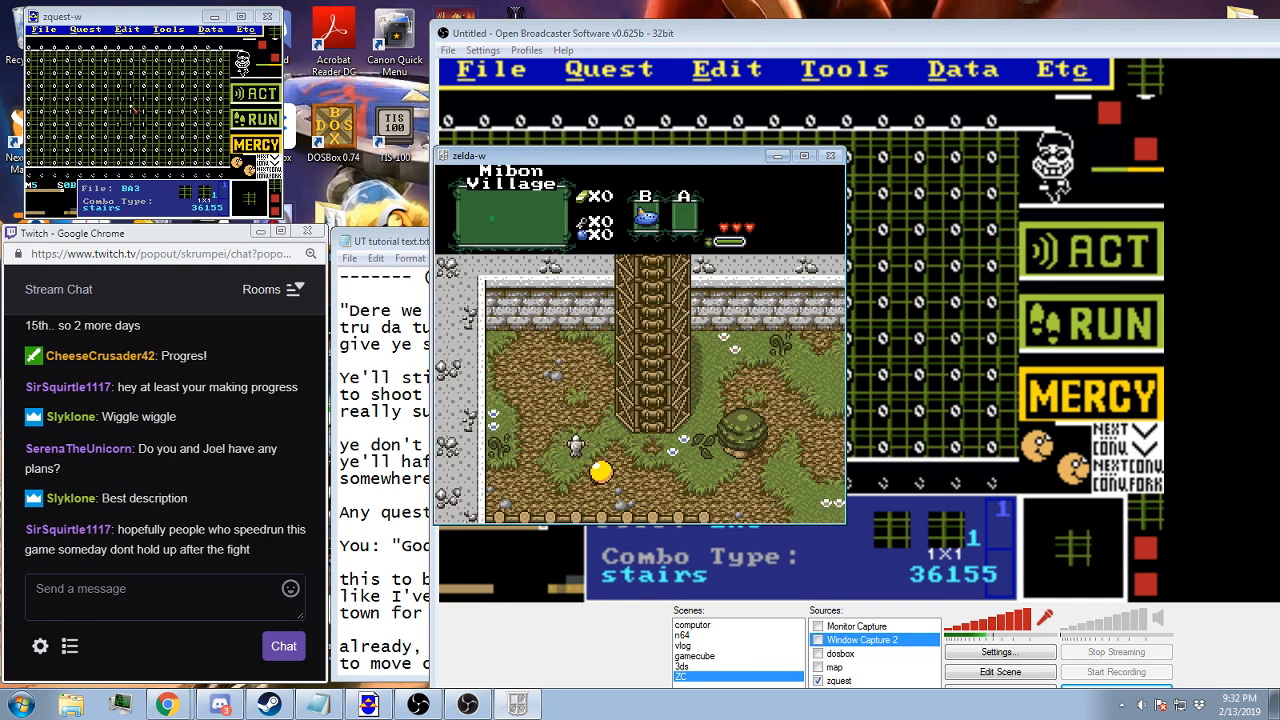
# Equip the candle in the B slot and burn Link with its flames to lower his health
pyautogui.press('Right')
pyautogui.press('x')
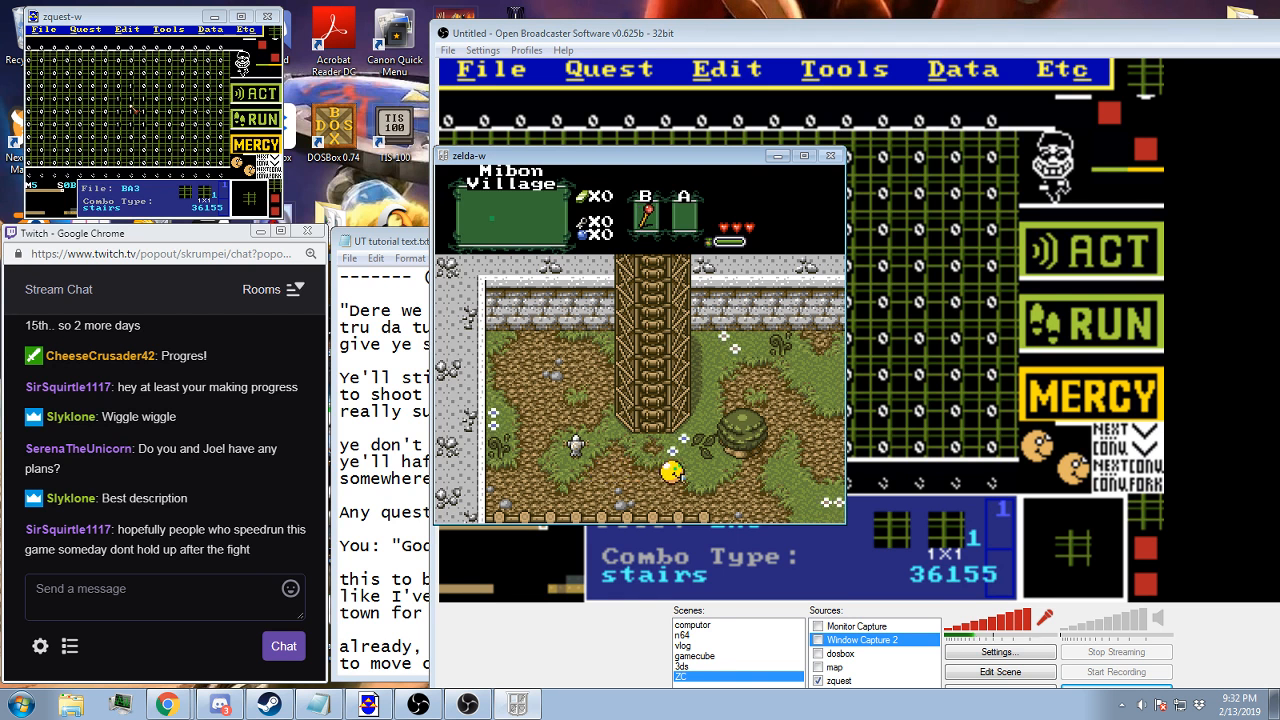
pyautogui.press('Left')
pyautogui.press('ctrl')
pyautogui.press('Left')
pyautogui.press('ctrl')
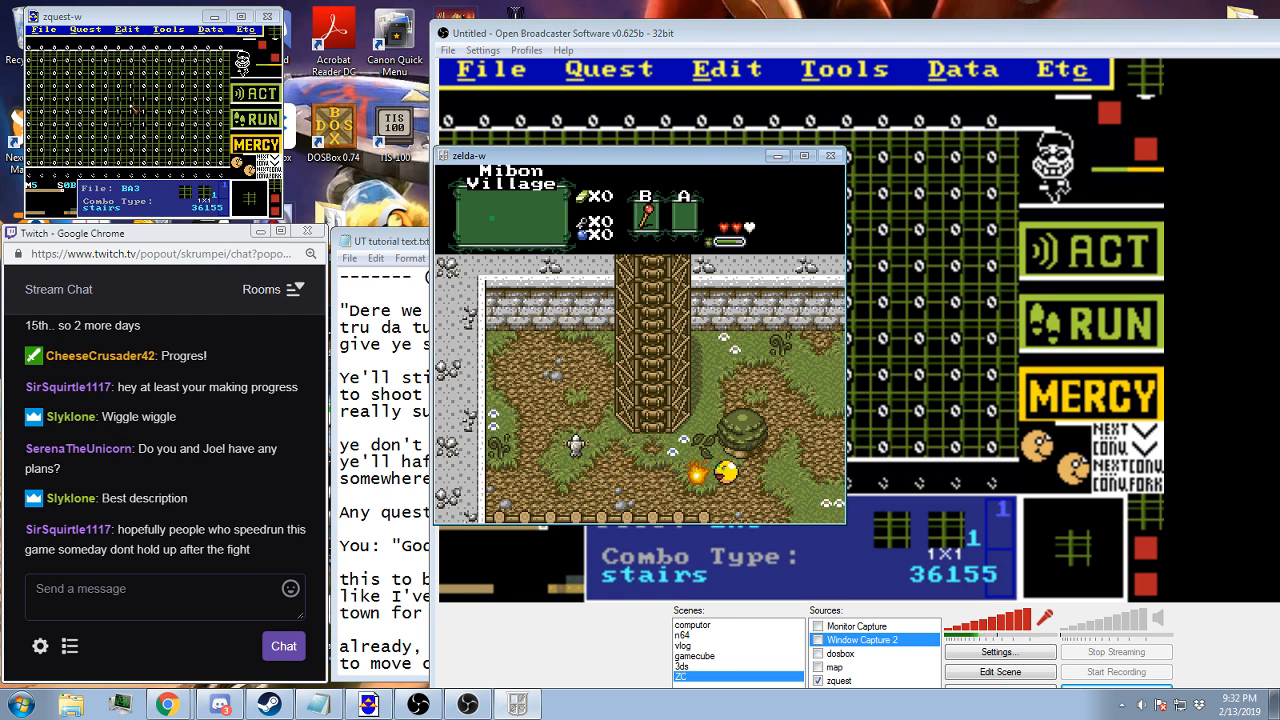
pyautogui.press('Left')
pyautogui.press('ctrl')
# Walk to the neighbouring Mibon Village screen, approach the character at the north gate and play through the battle dialogue
pyautogui.press('Left')
pyautogui.press('Right')
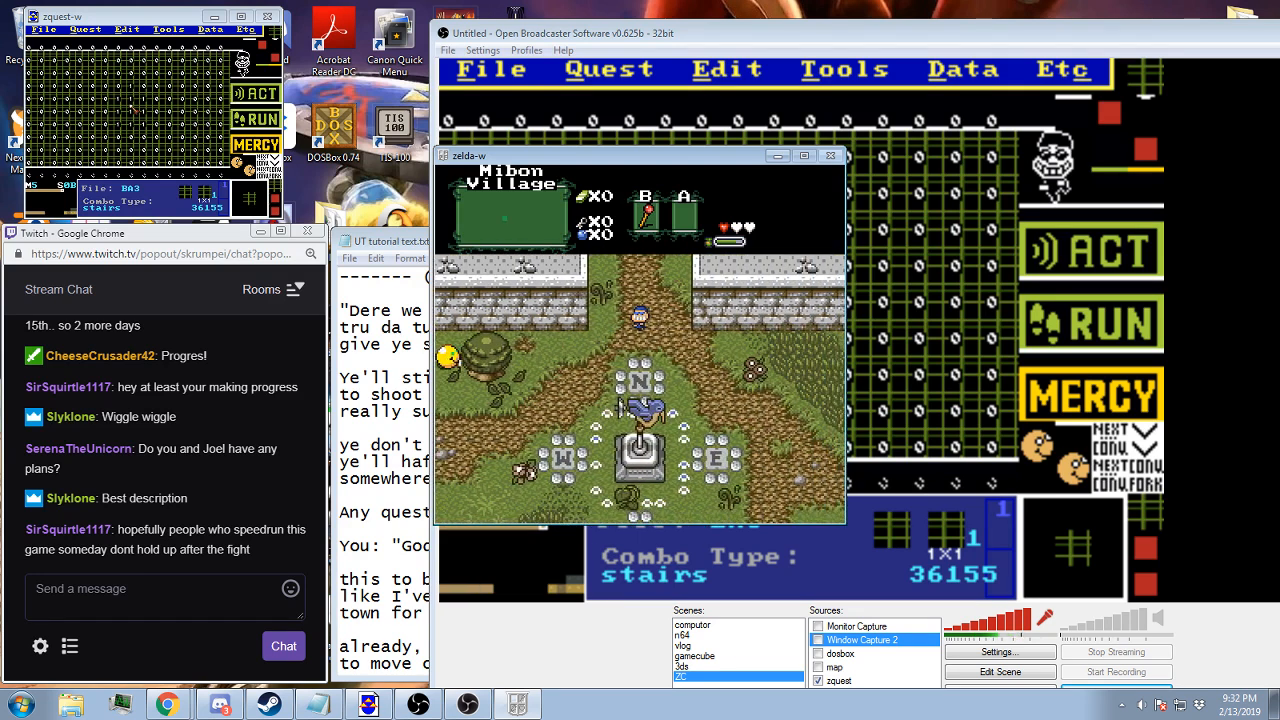
pyautogui.press('Down')
pyautogui.press('Right')
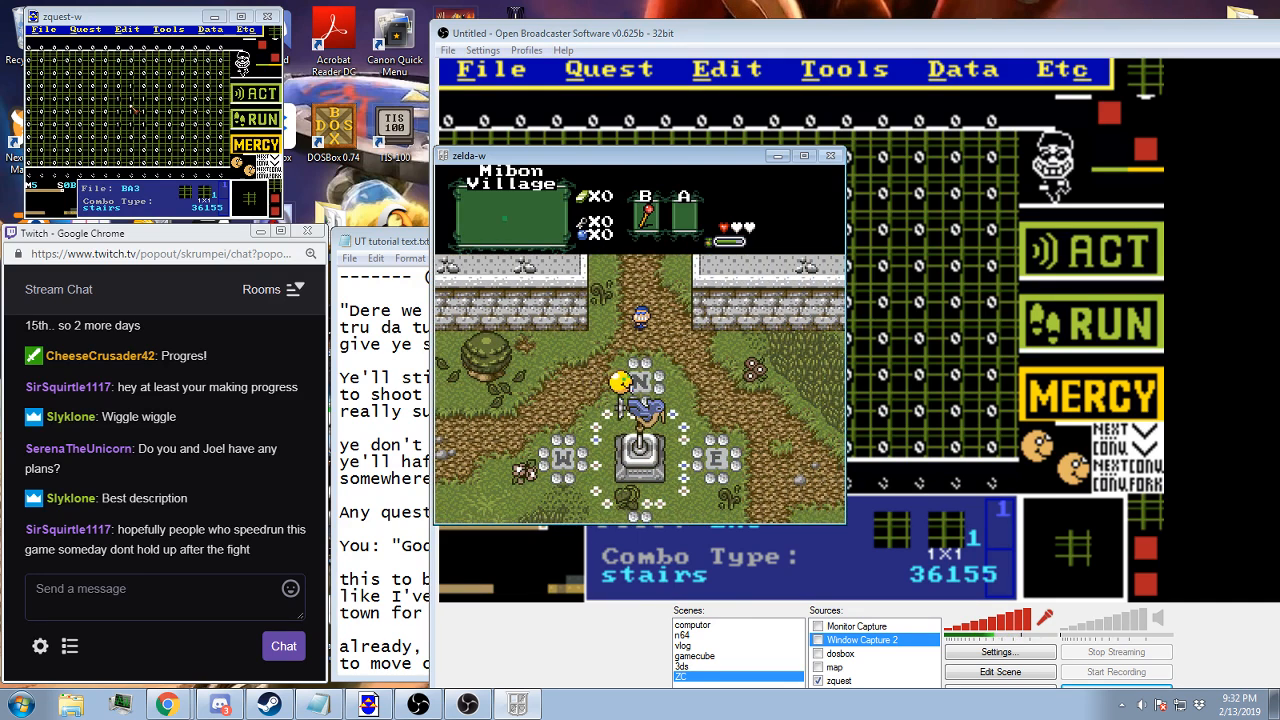
pyautogui.press('Down')
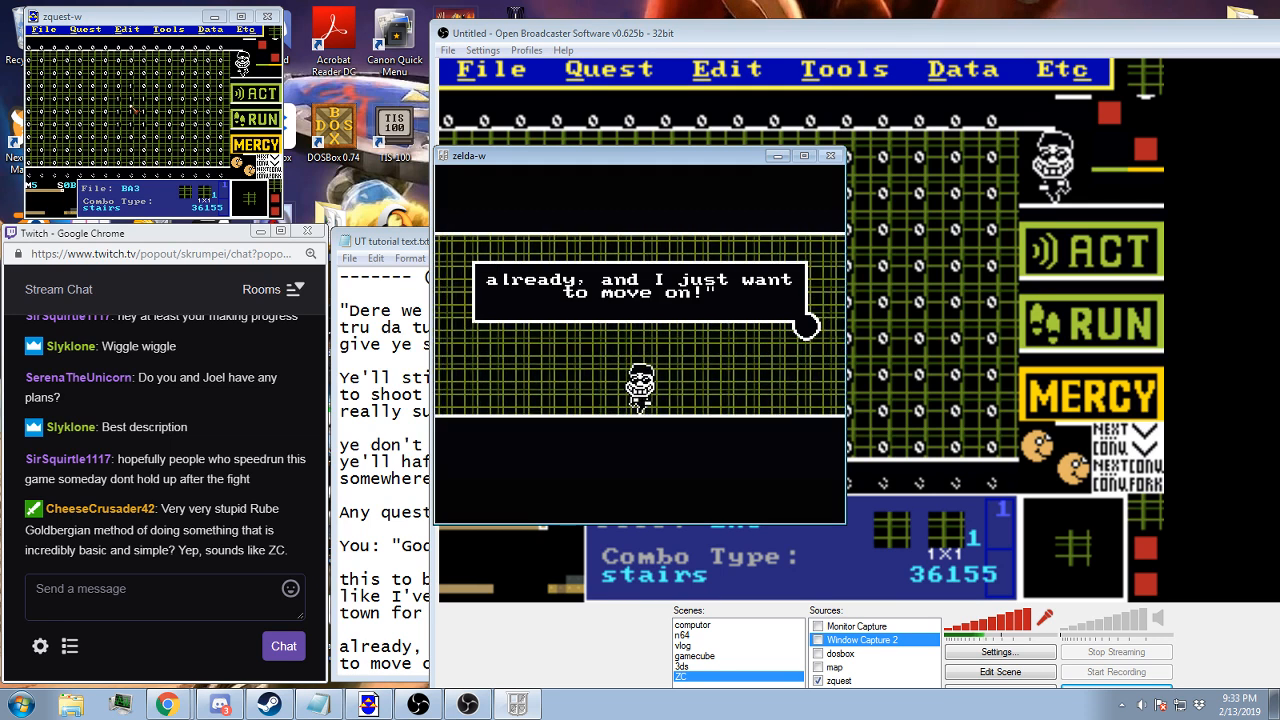
pyautogui.press('z')
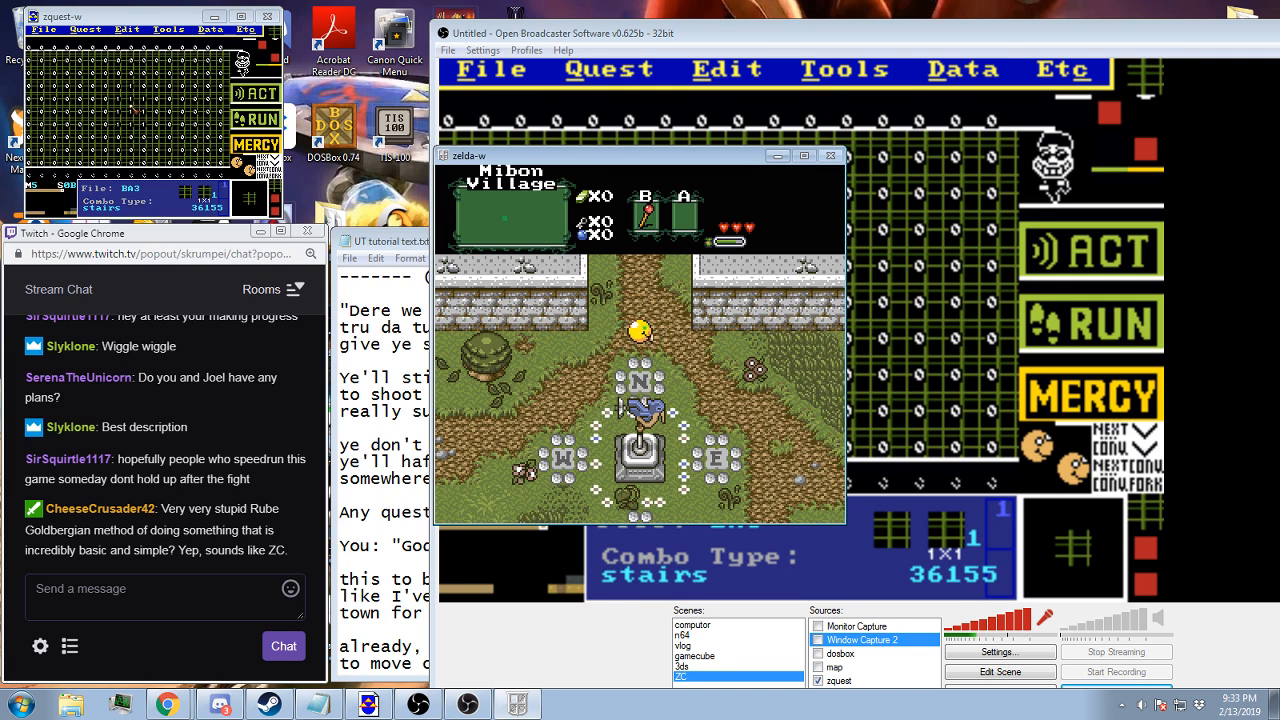
# Pause the game, switch to zquest-w and try to open the Layer Data of screen 0B for editing
pyautogui.press('Escape')
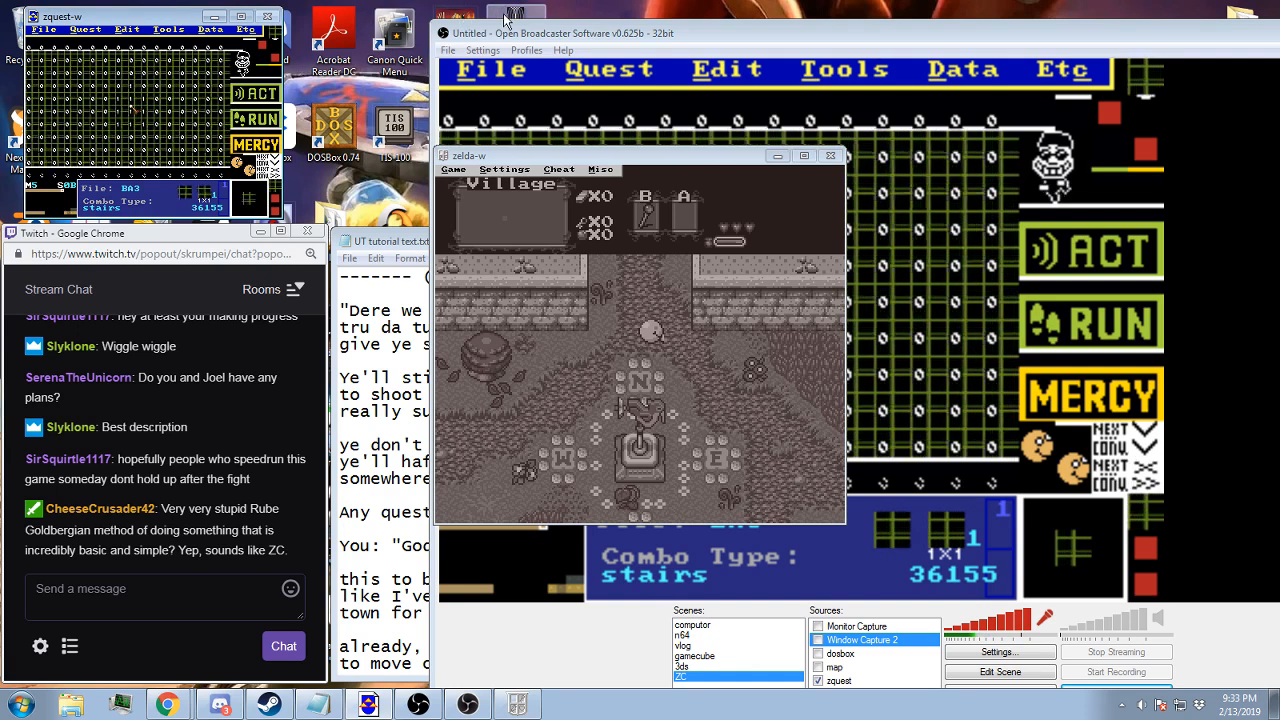
pyautogui.click(645, 50)
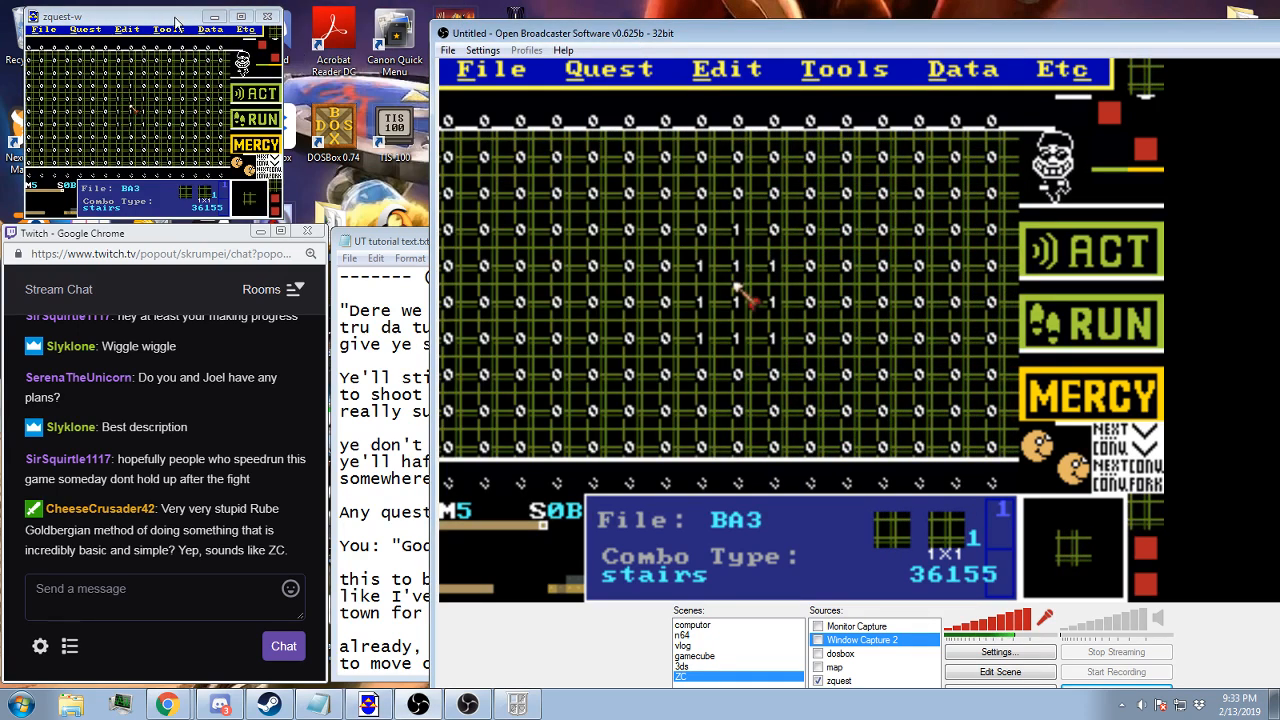
pyautogui.click(210, 30)
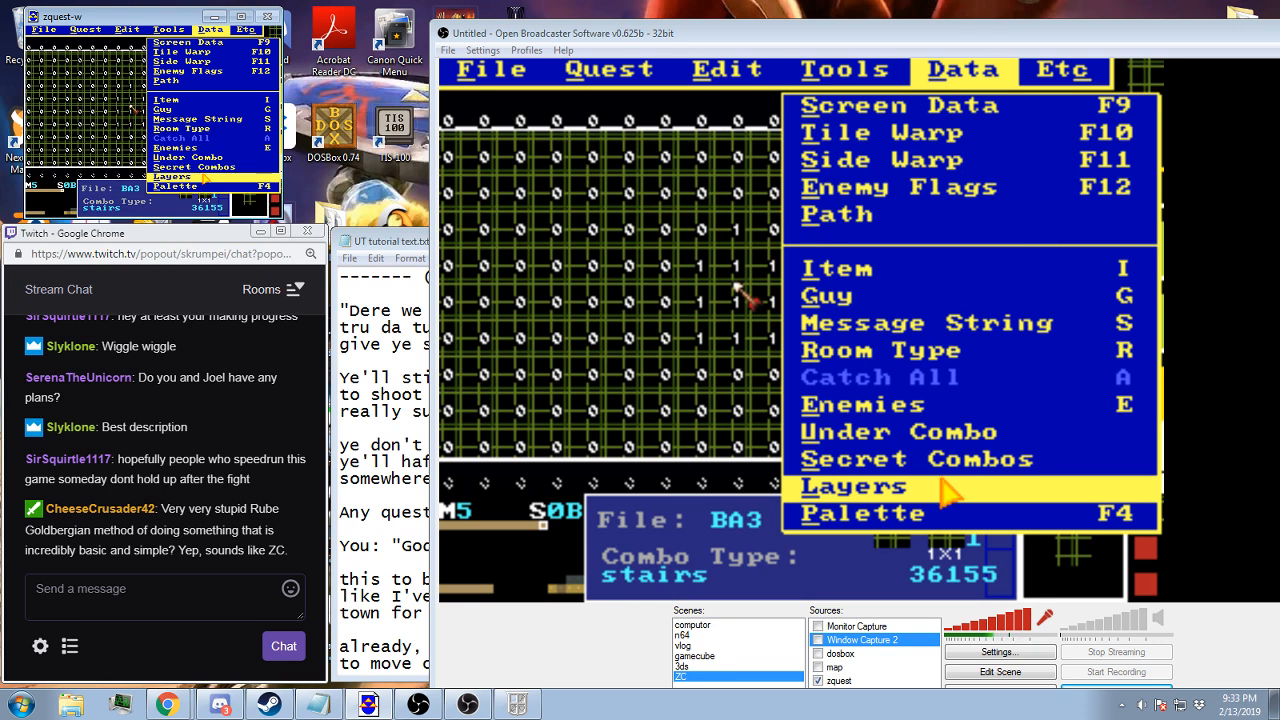
pyautogui.click(203, 176)
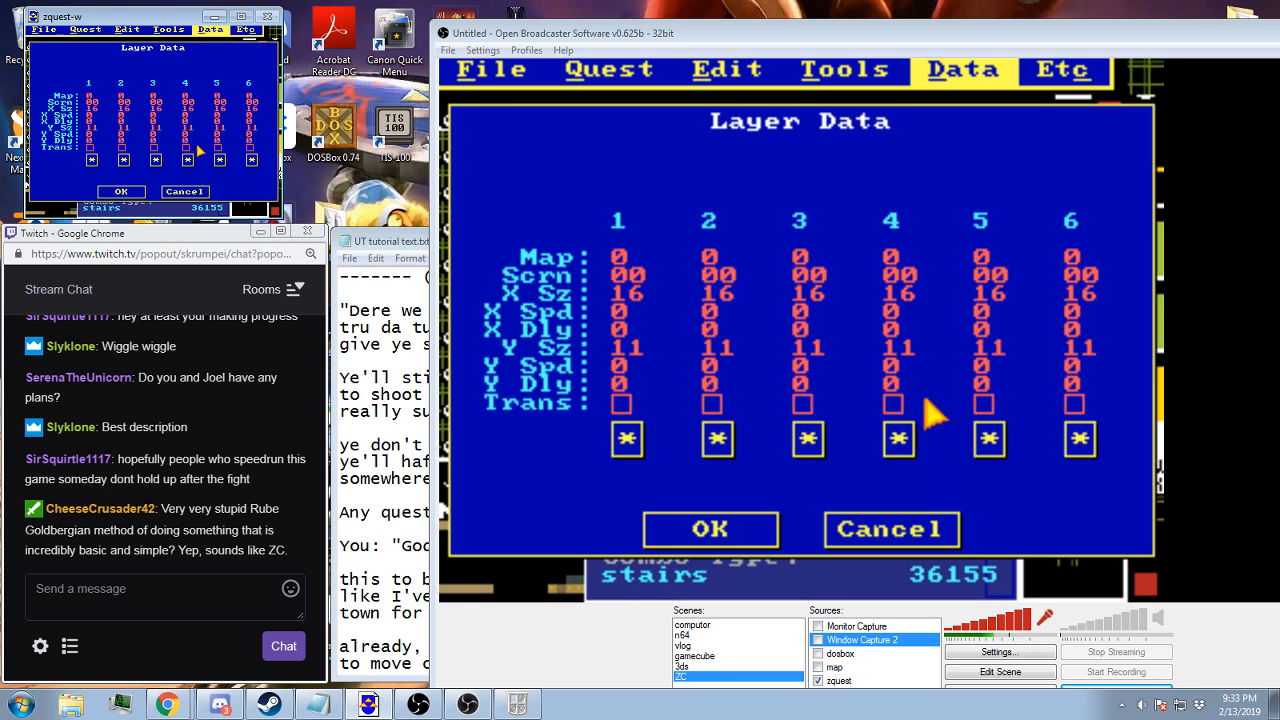
pyautogui.click(163, 97)
pyautogui.press('Escape')
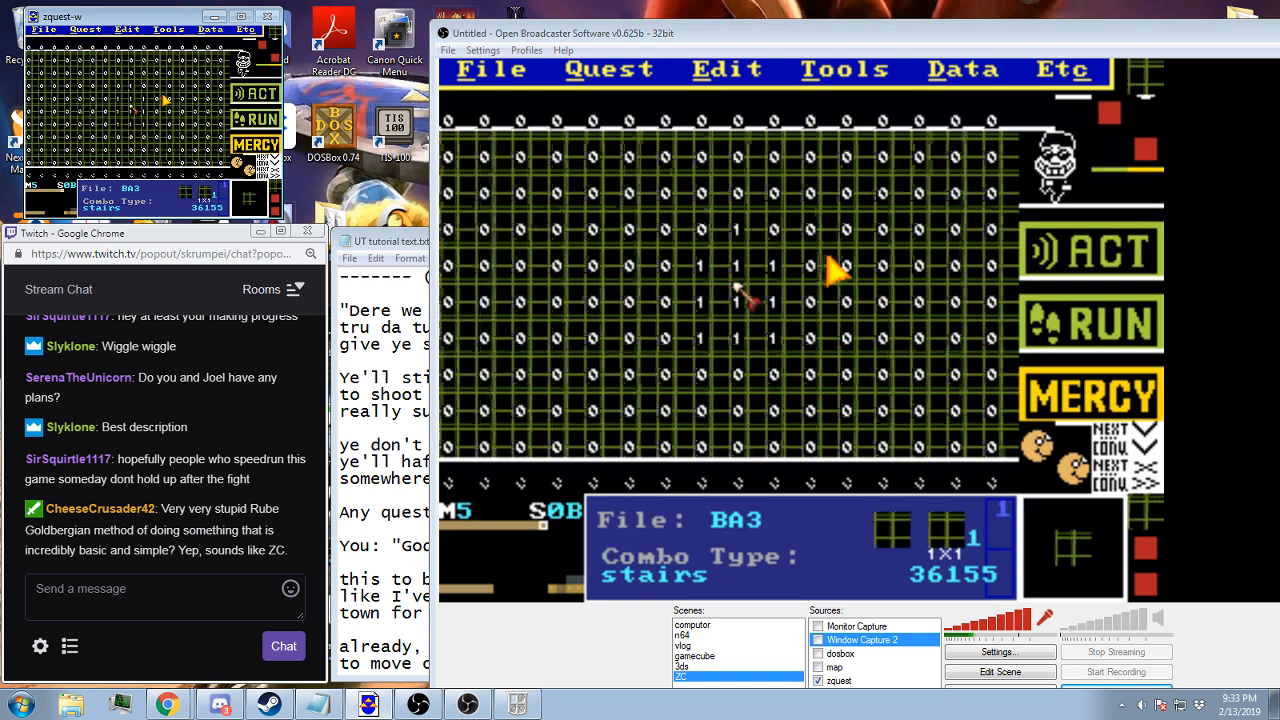
pyautogui.click(940, 86)
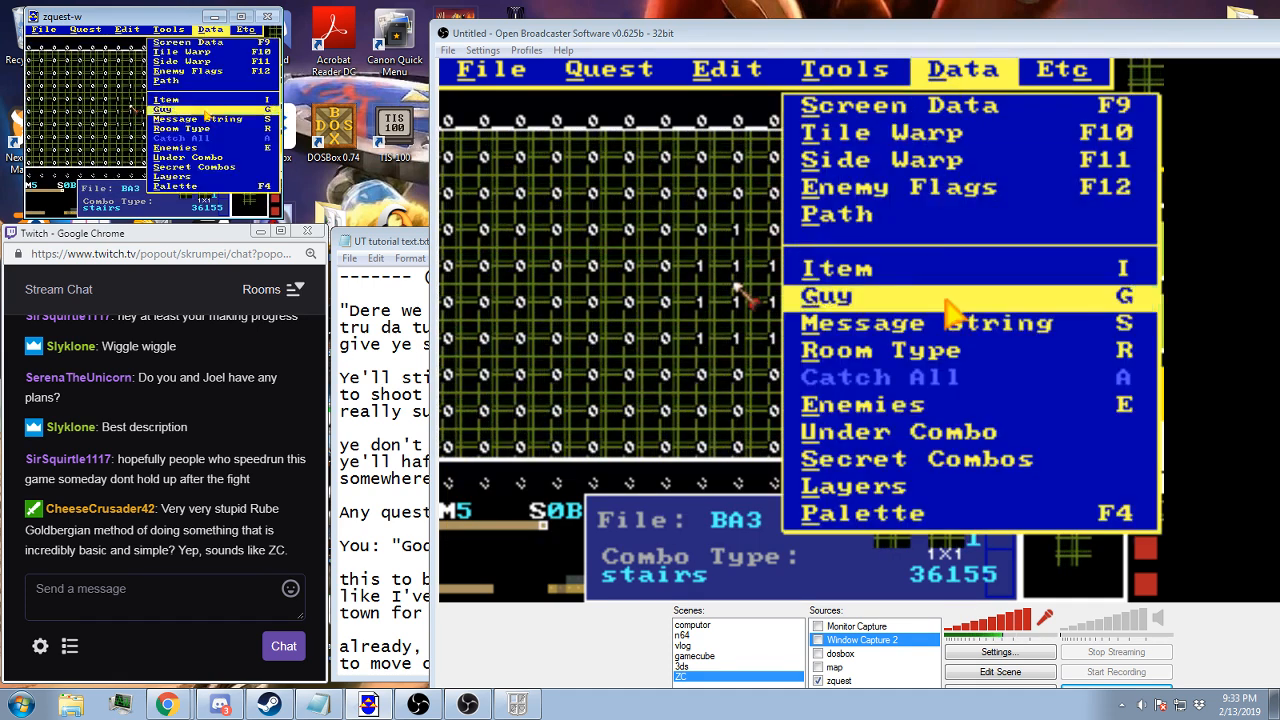
pyautogui.click(955, 480)
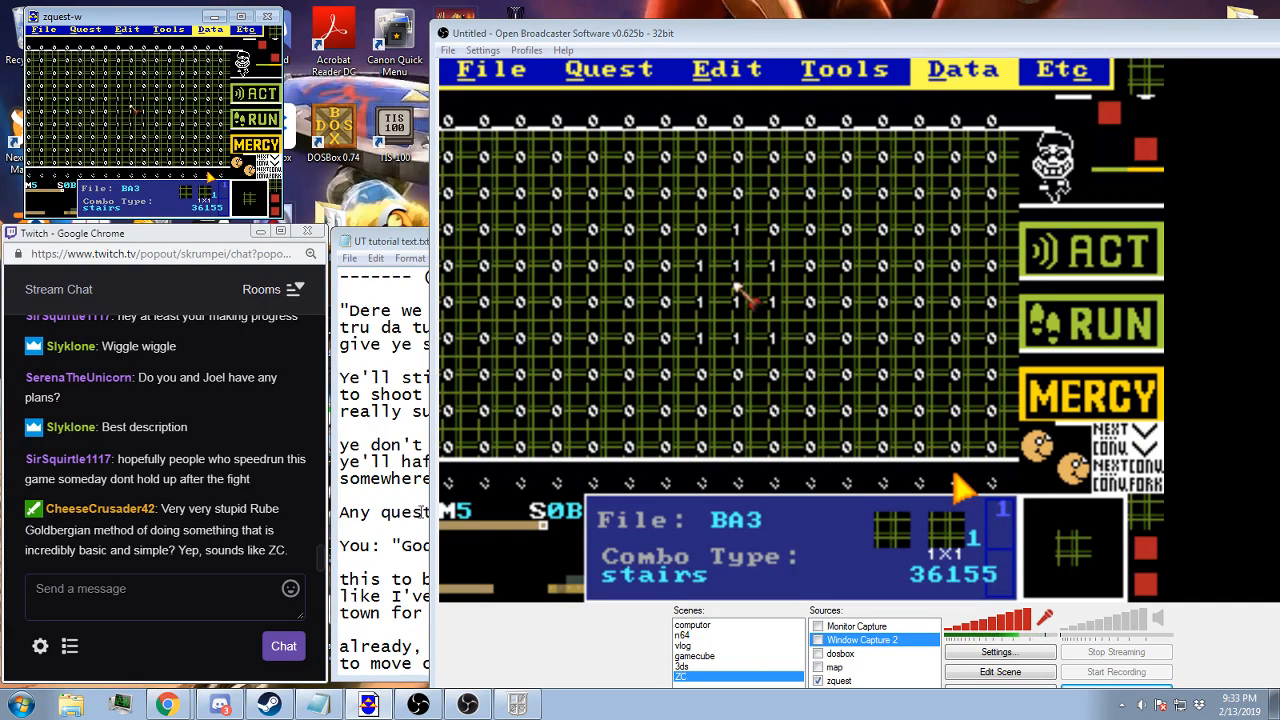
# End the frozen zquest-w task in Windows Task Manager and relaunch ZQuest Windowed
pyautogui.hotkey('ctrl', 'shift', 'Escape')
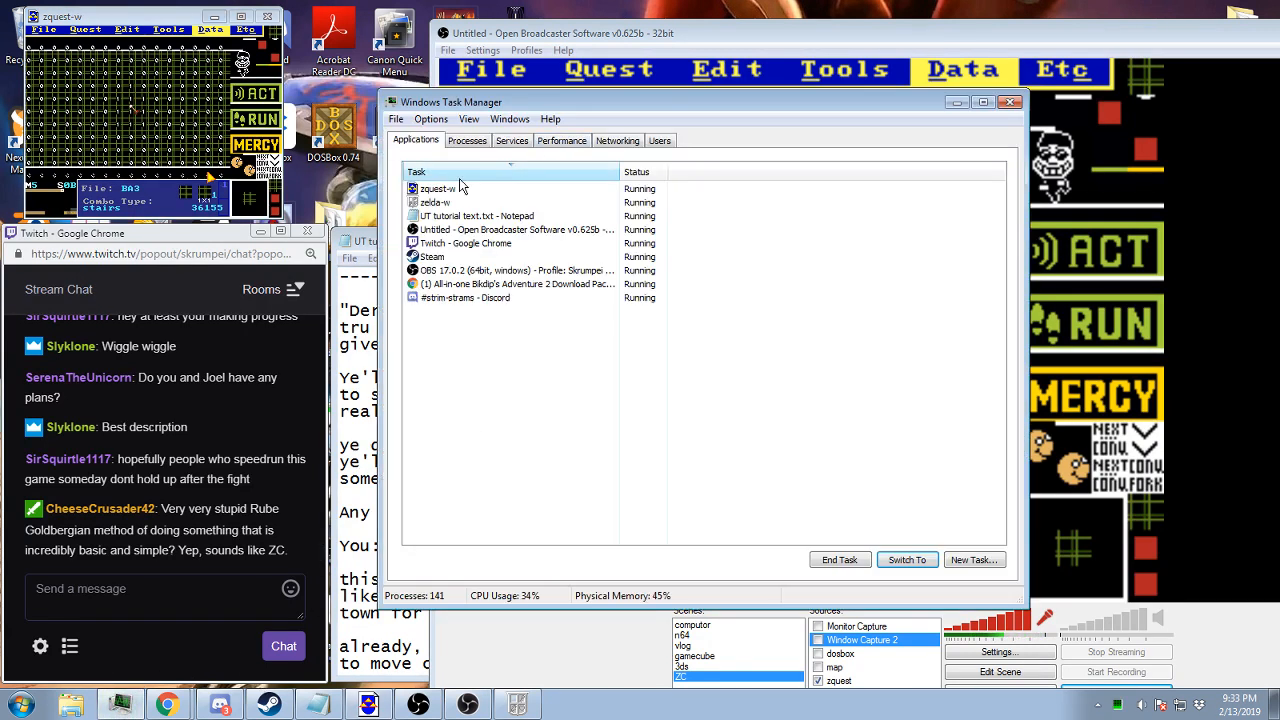
pyautogui.click(452, 190)
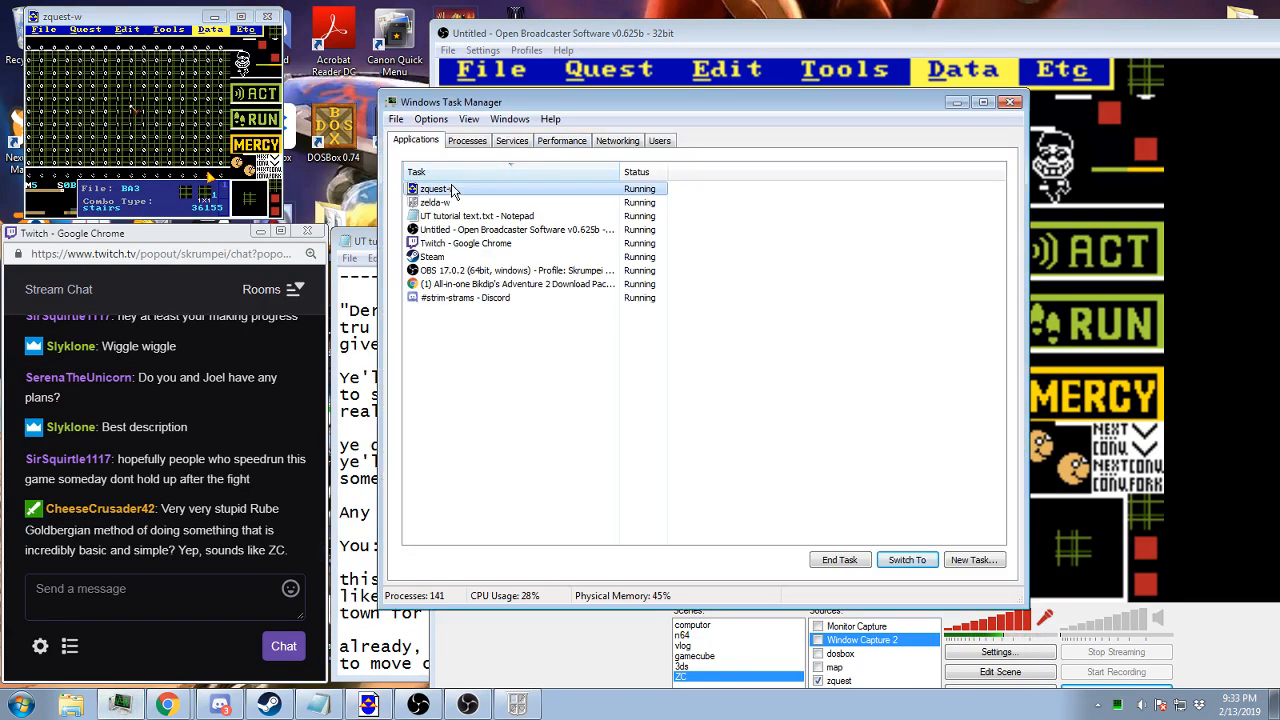
pyautogui.click(848, 561)
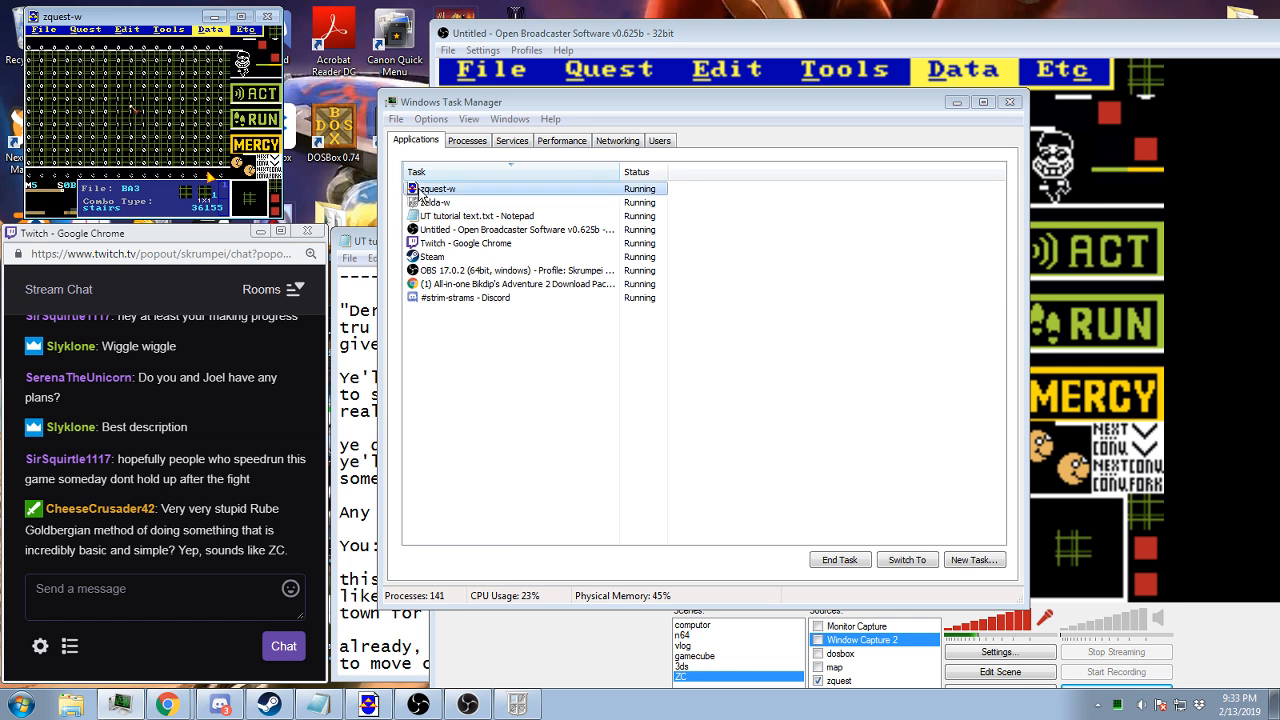
pyautogui.click(670, 424)
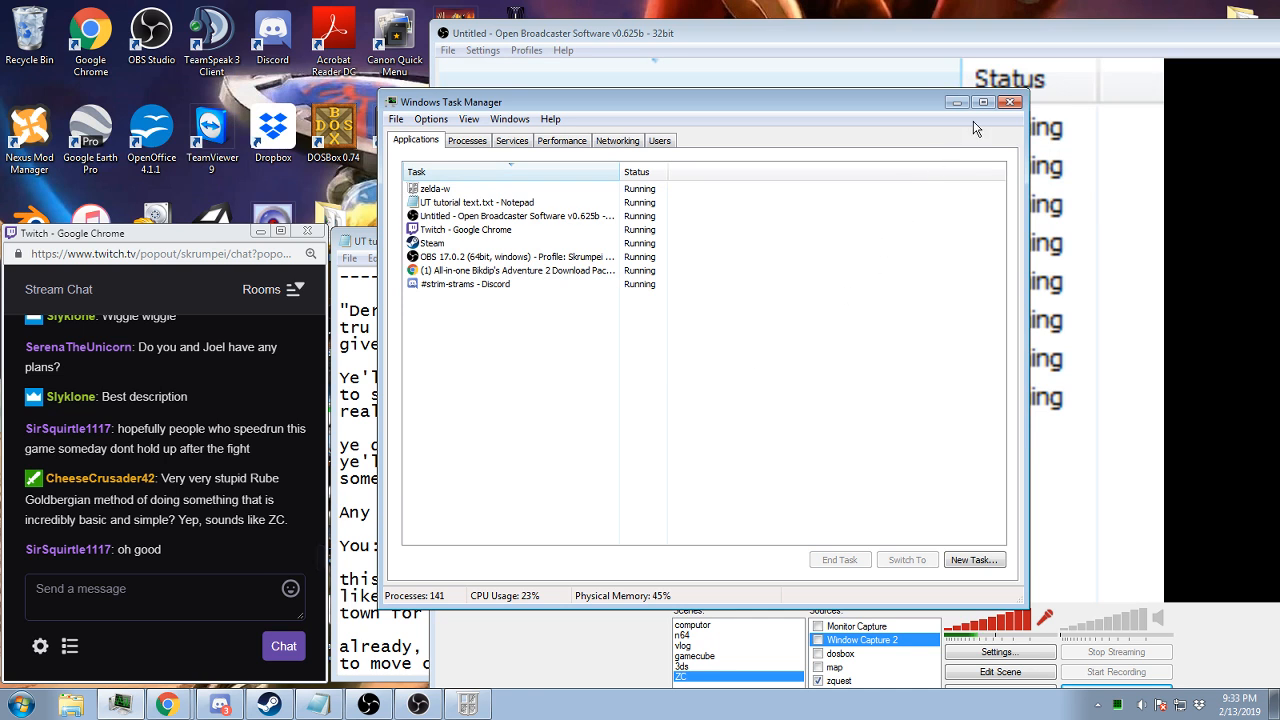
pyautogui.click(1012, 103)
pyautogui.click(22, 704)
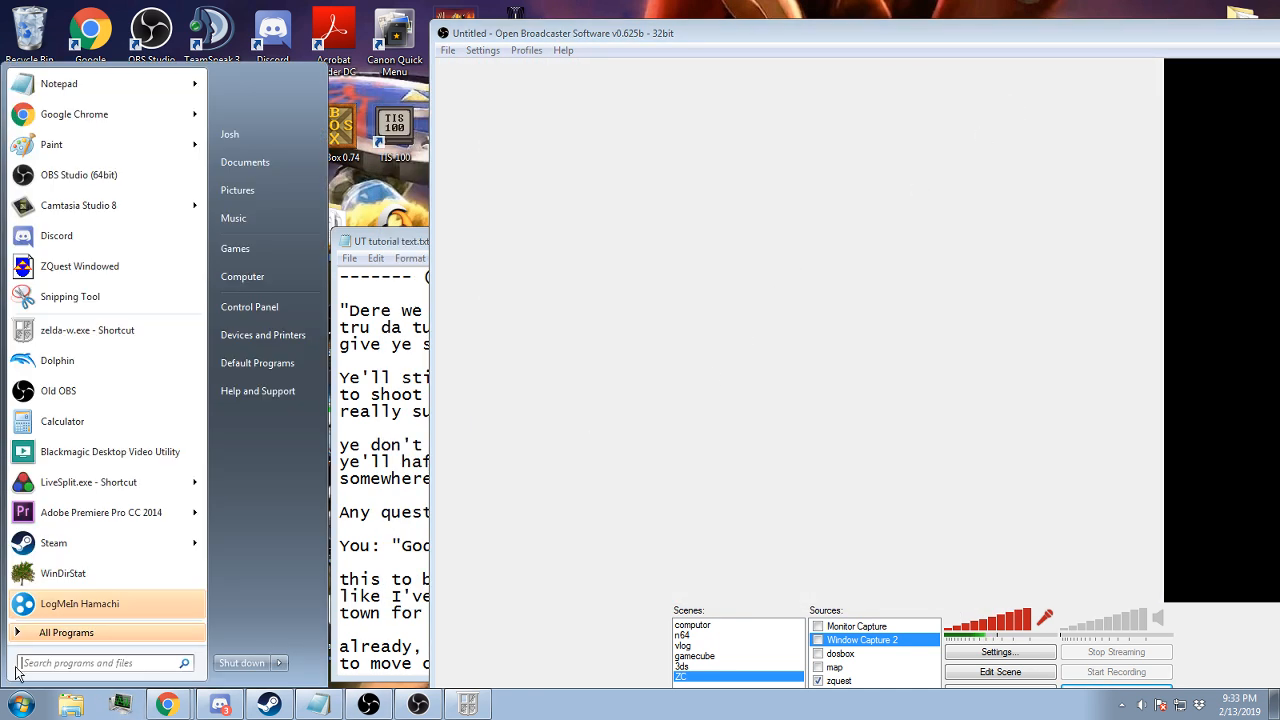
pyautogui.click(80, 266)
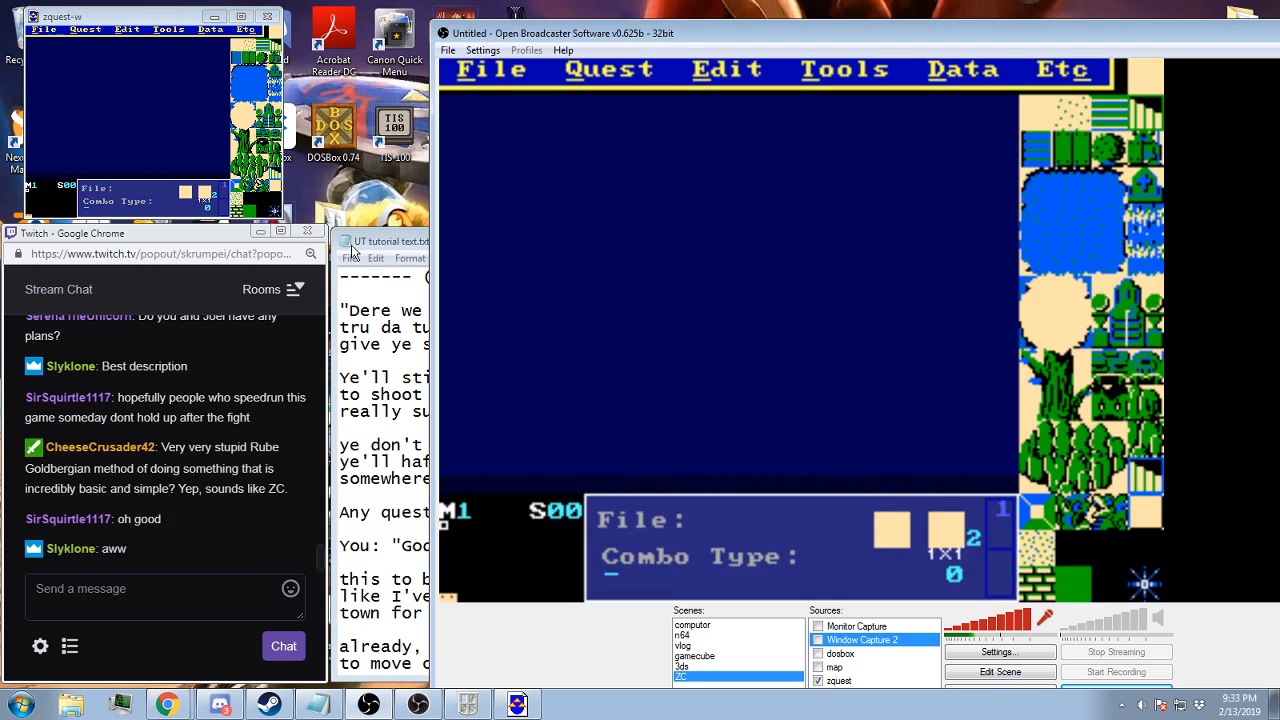
# Load the quest file BA3.qst and go to screen 0B on map 5
pyautogui.click(59, 26)
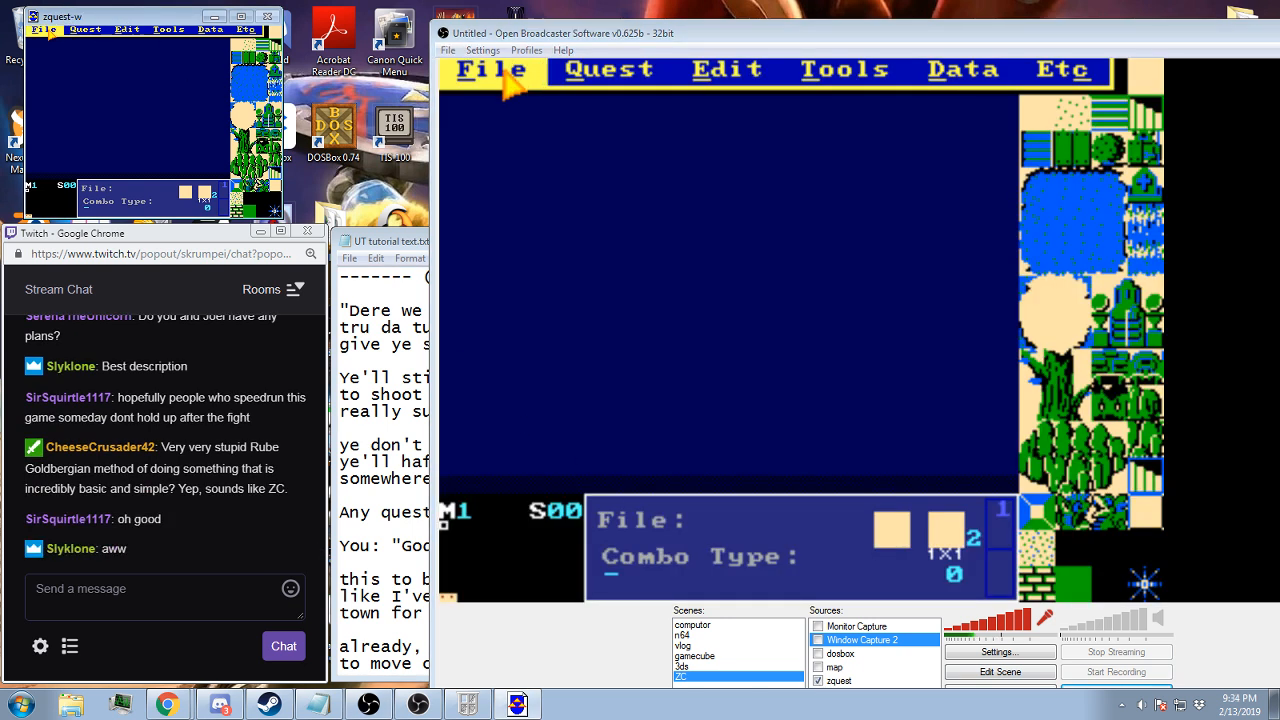
pyautogui.click(50, 31)
pyautogui.click(50, 48)
pyautogui.scroll(-3, 80, 148)
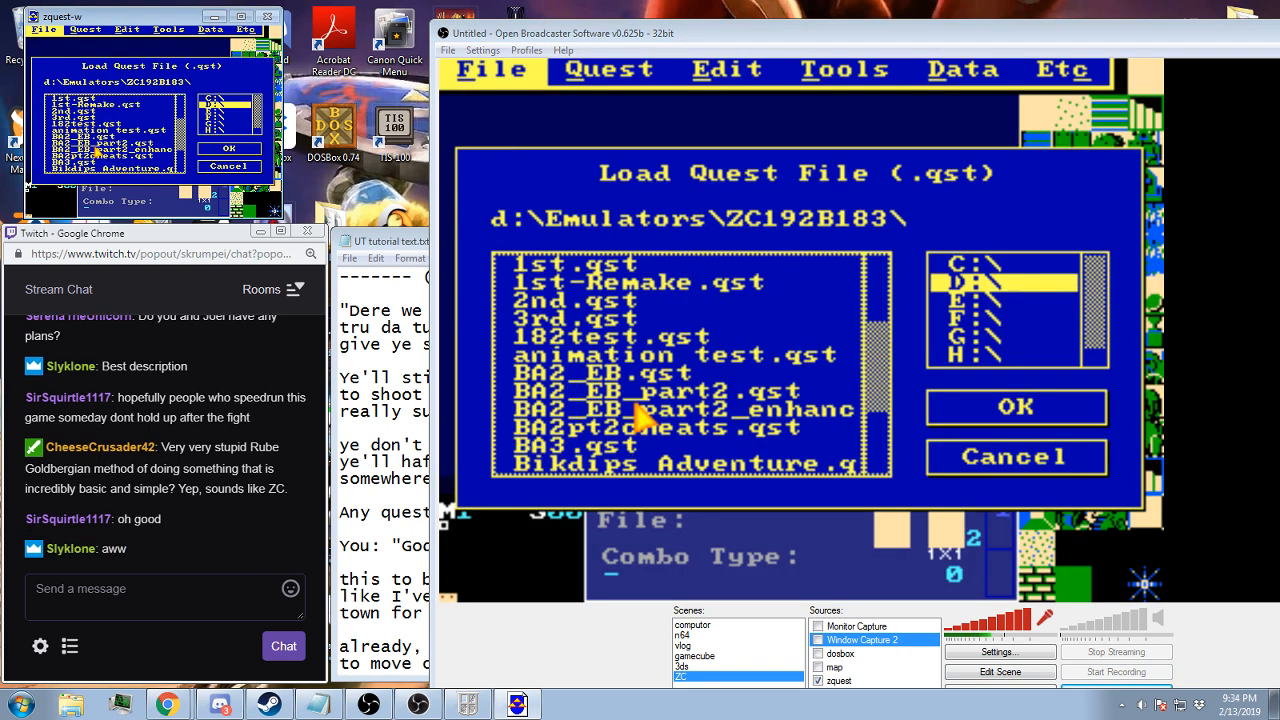
pyautogui.doubleClick(77, 148)
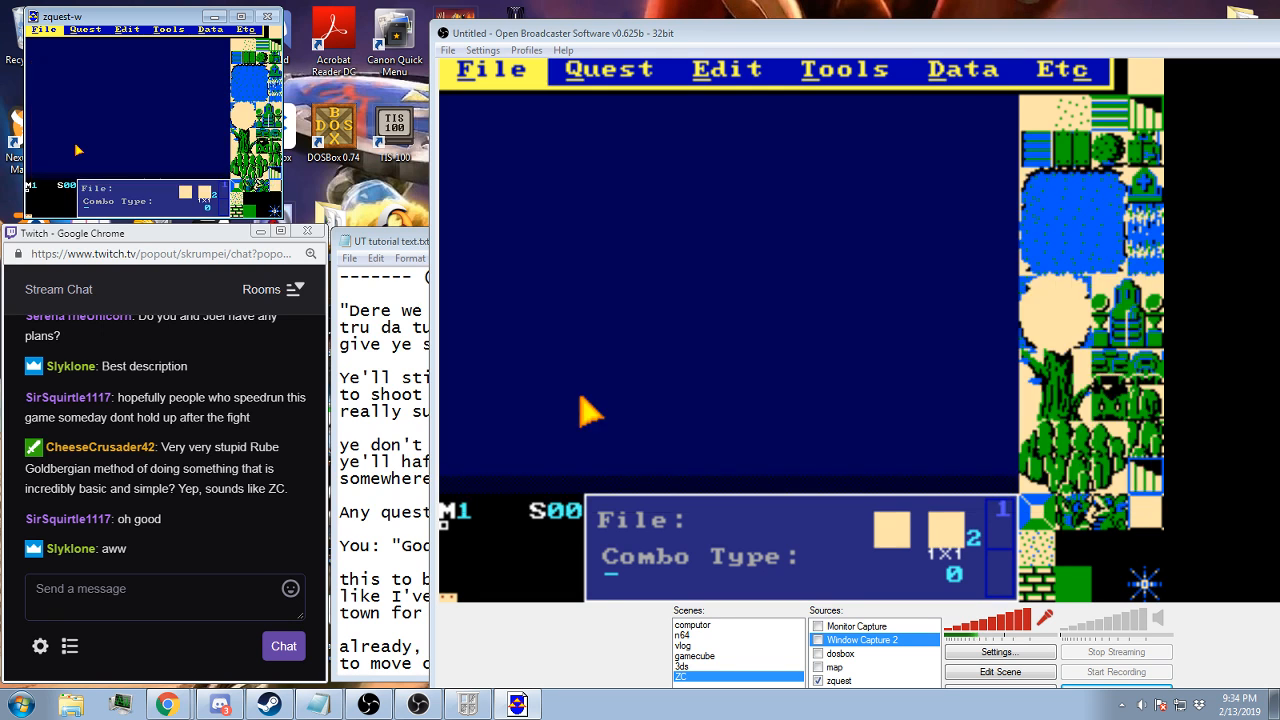
pyautogui.press('.')
pyautogui.press('.')
pyautogui.press('.')
pyautogui.press('.')
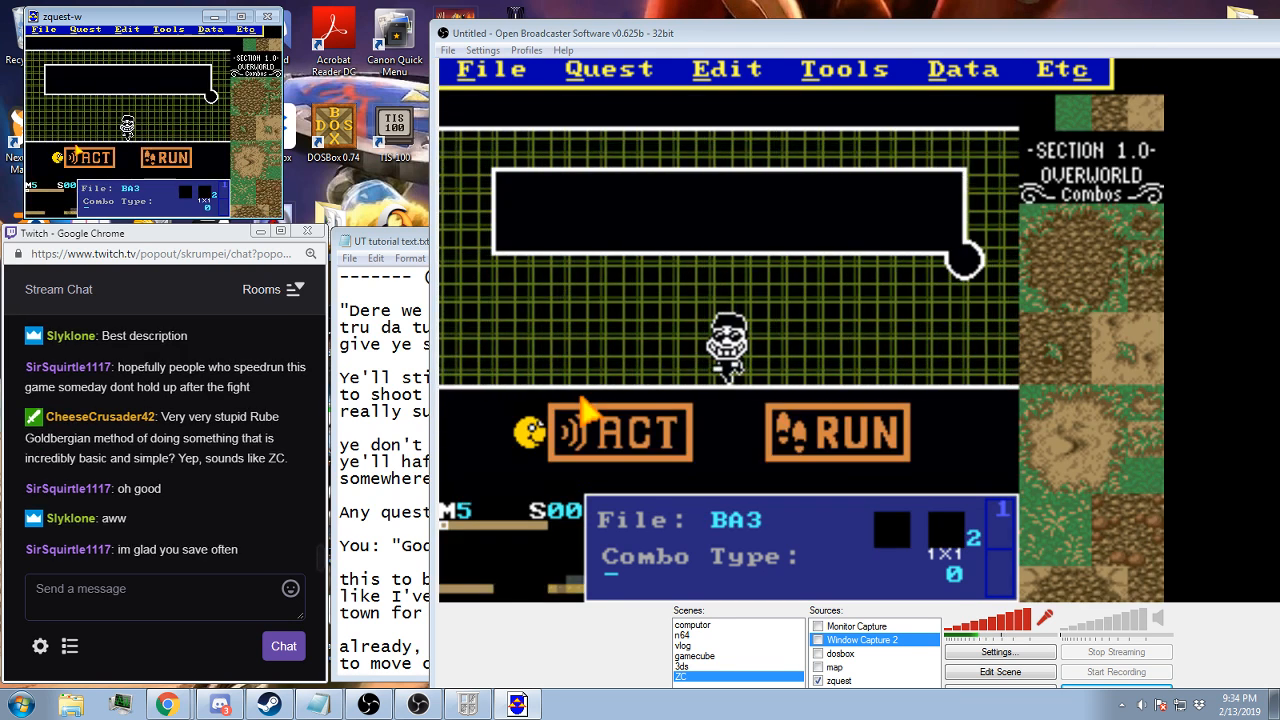
pyautogui.press('Right')
pyautogui.press('Right')
pyautogui.press('Right')
pyautogui.press('Right')
pyautogui.press('Right')
pyautogui.press('Right')
pyautogui.press('Right')
pyautogui.press('Right')
pyautogui.press('Right')
pyautogui.press('Right')
pyautogui.press('Right')
# Set layer 3 of screen 0B to map 5, screen 0B, and recheck the layer data
pyautogui.click(210, 29)
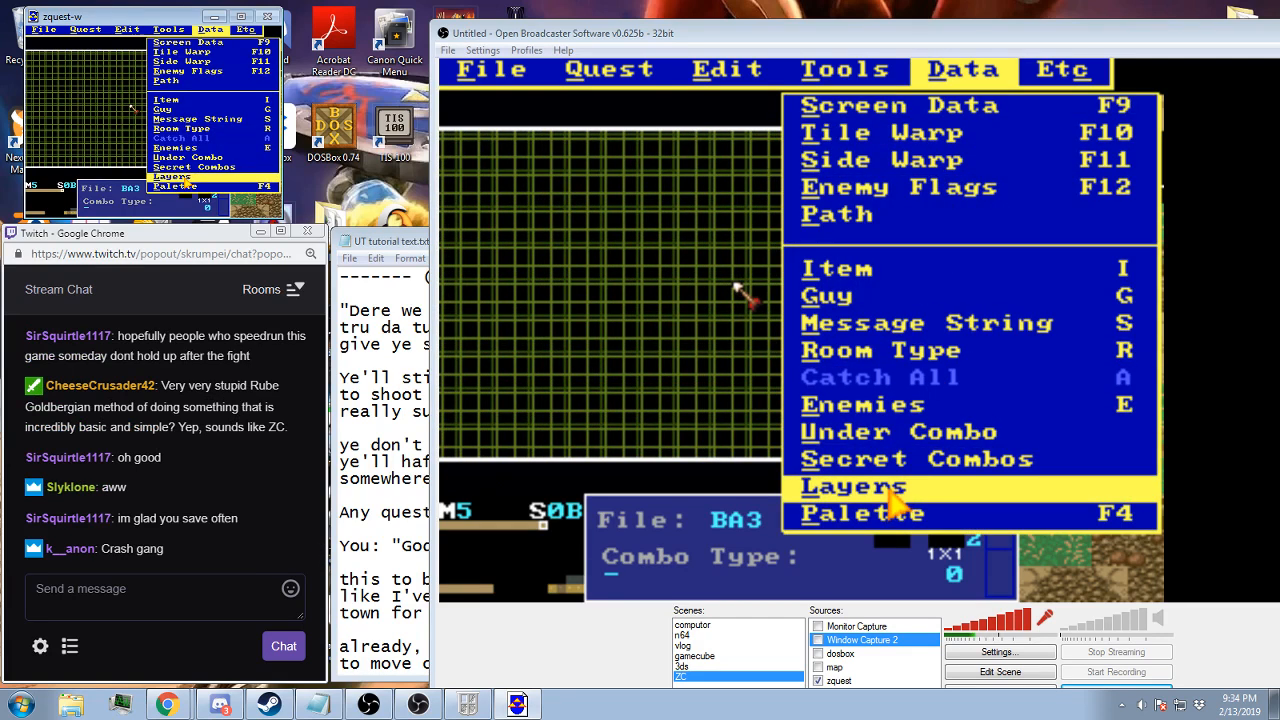
pyautogui.click(183, 178)
pyautogui.click(158, 97)
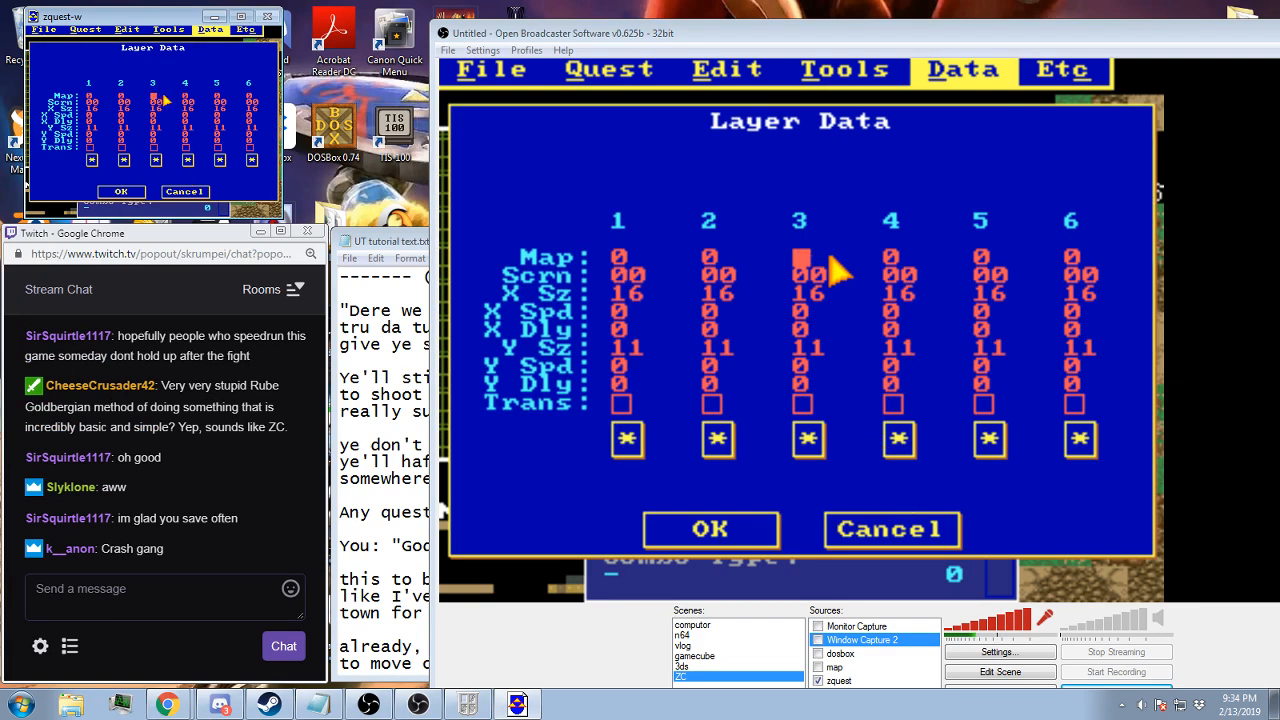
pyautogui.click(121, 191)
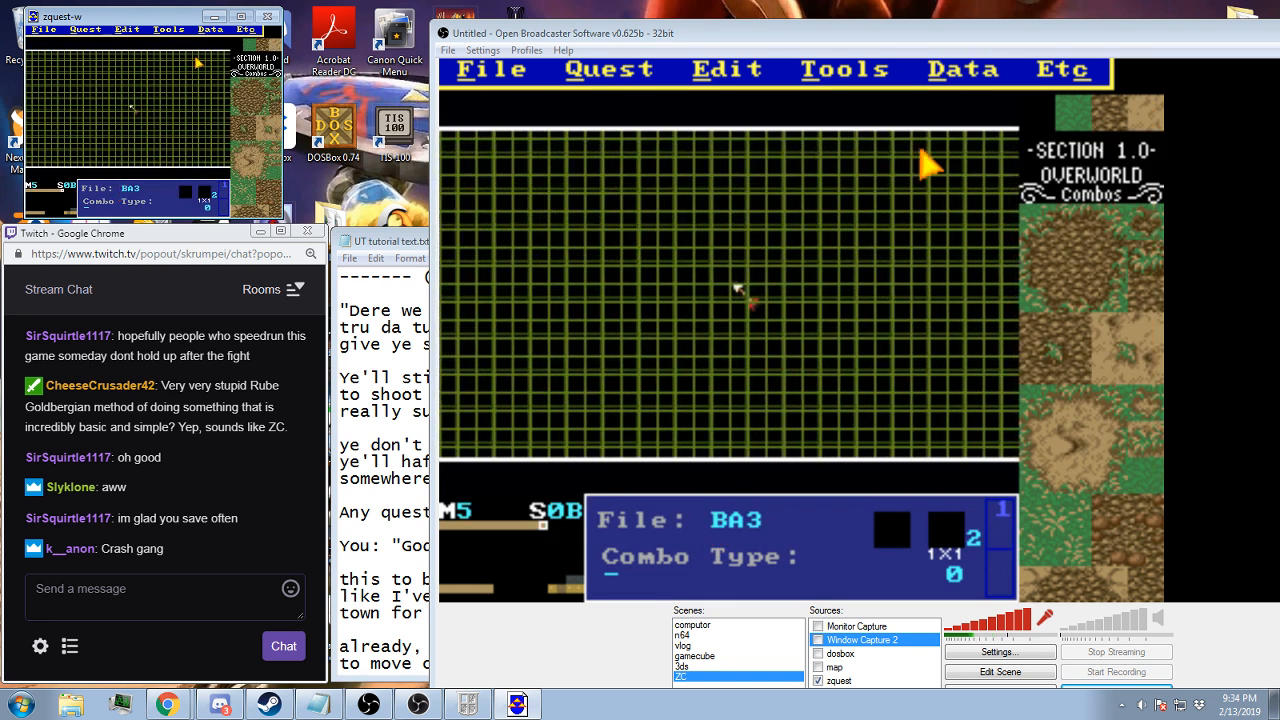
pyautogui.click(955, 92)
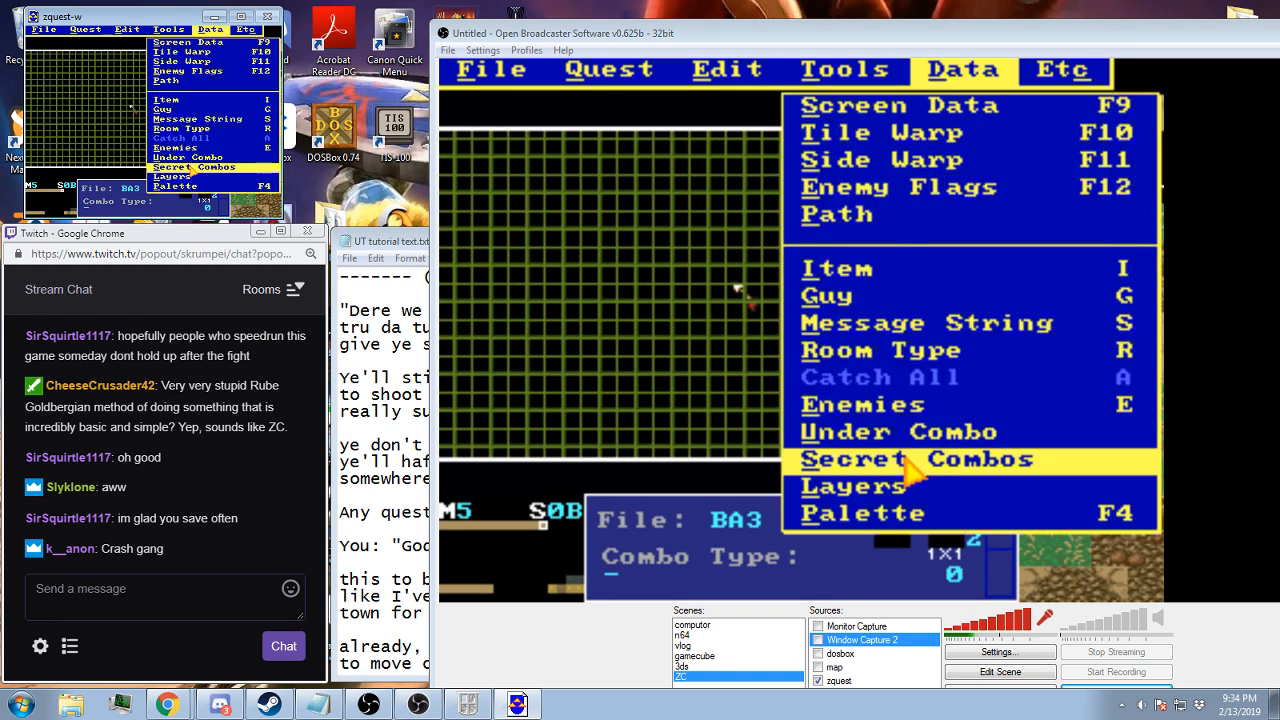
pyautogui.click(884, 488)
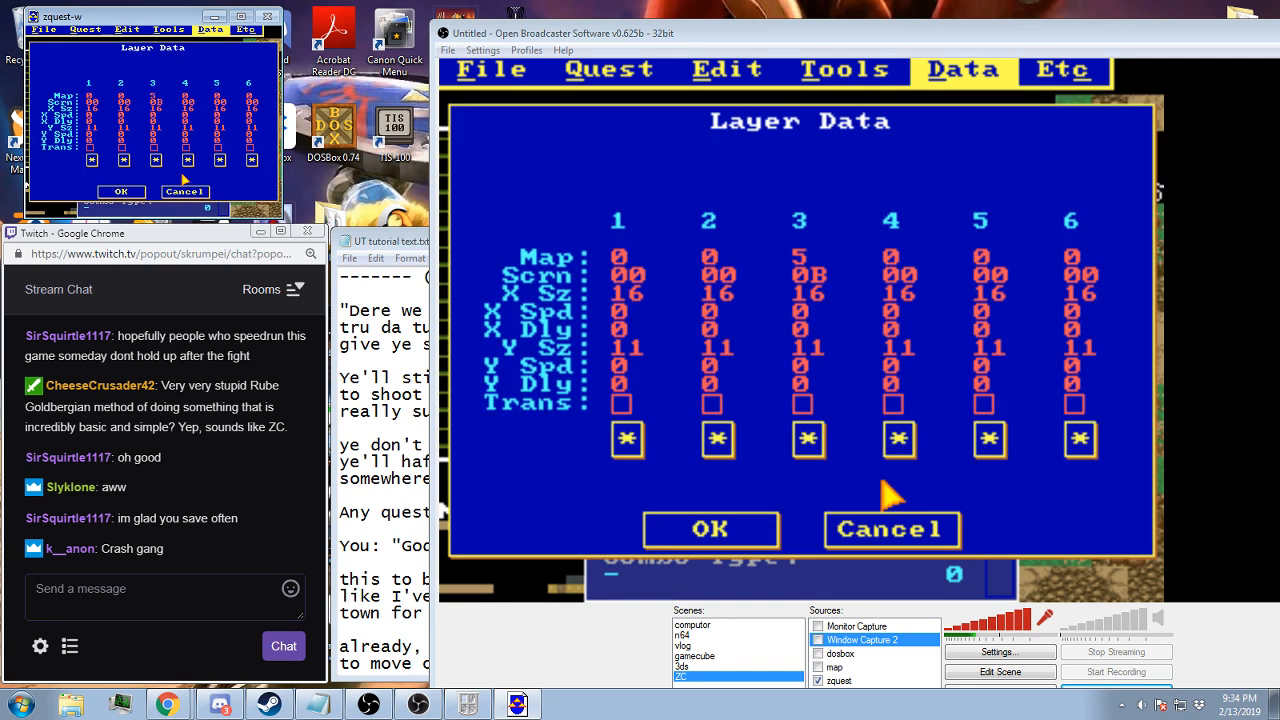
pyautogui.click(768, 534)
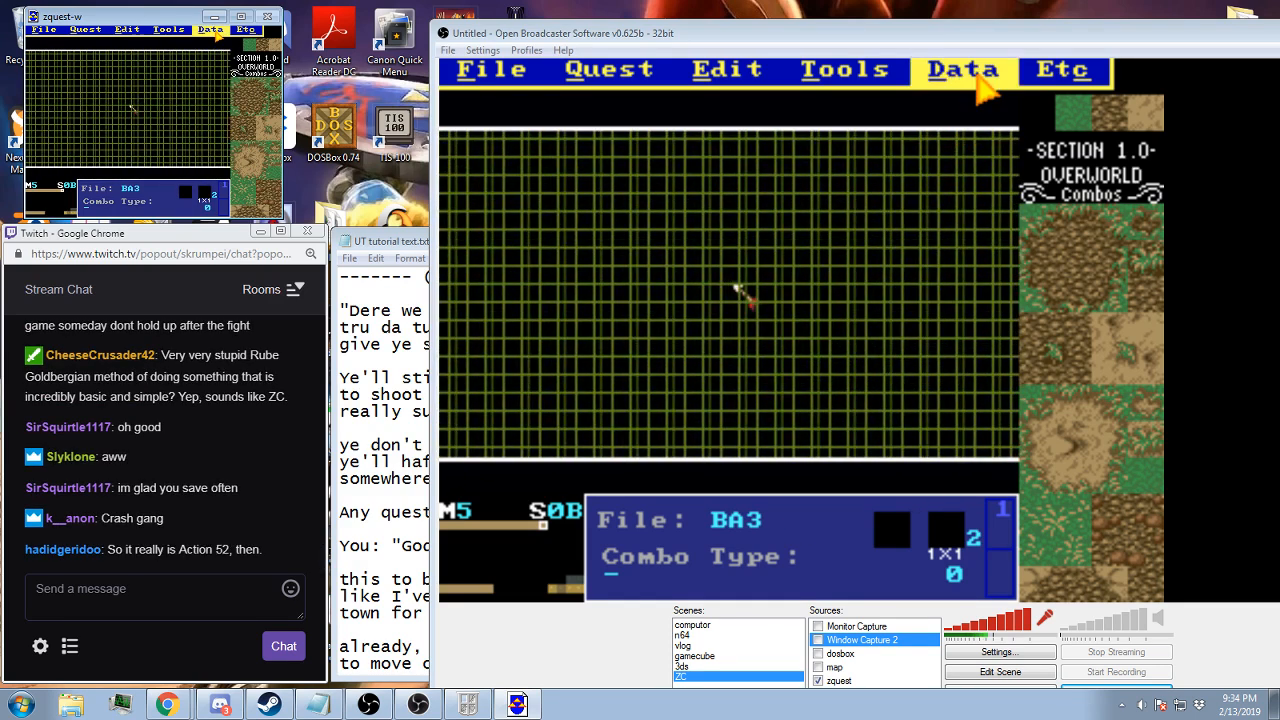
# In the layer data of screen 0B, set layer 4 to map 5, screen 0B, and layer 3 to map 2
pyautogui.click(980, 82)
pyautogui.click(910, 490)
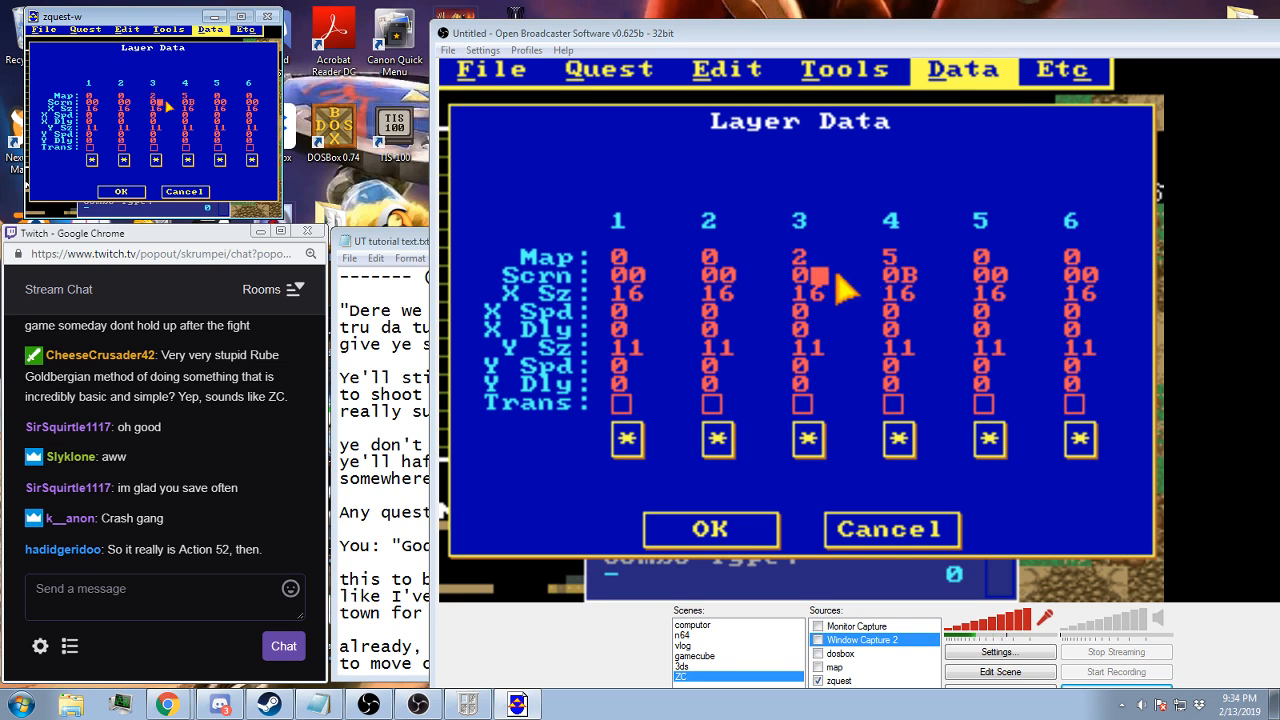
pyautogui.click(125, 192)
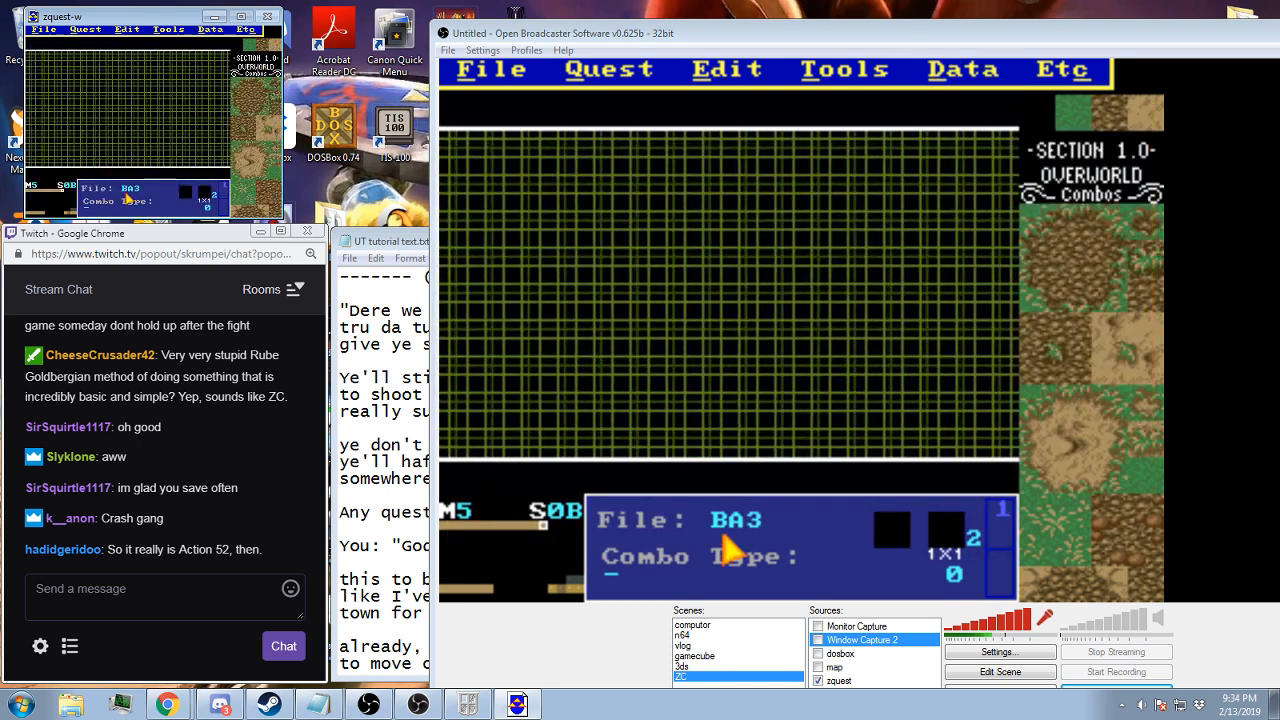
# Look through the quest's maps from 5 down to 2 and return to screen 0B on map 5
pyautogui.press(',')
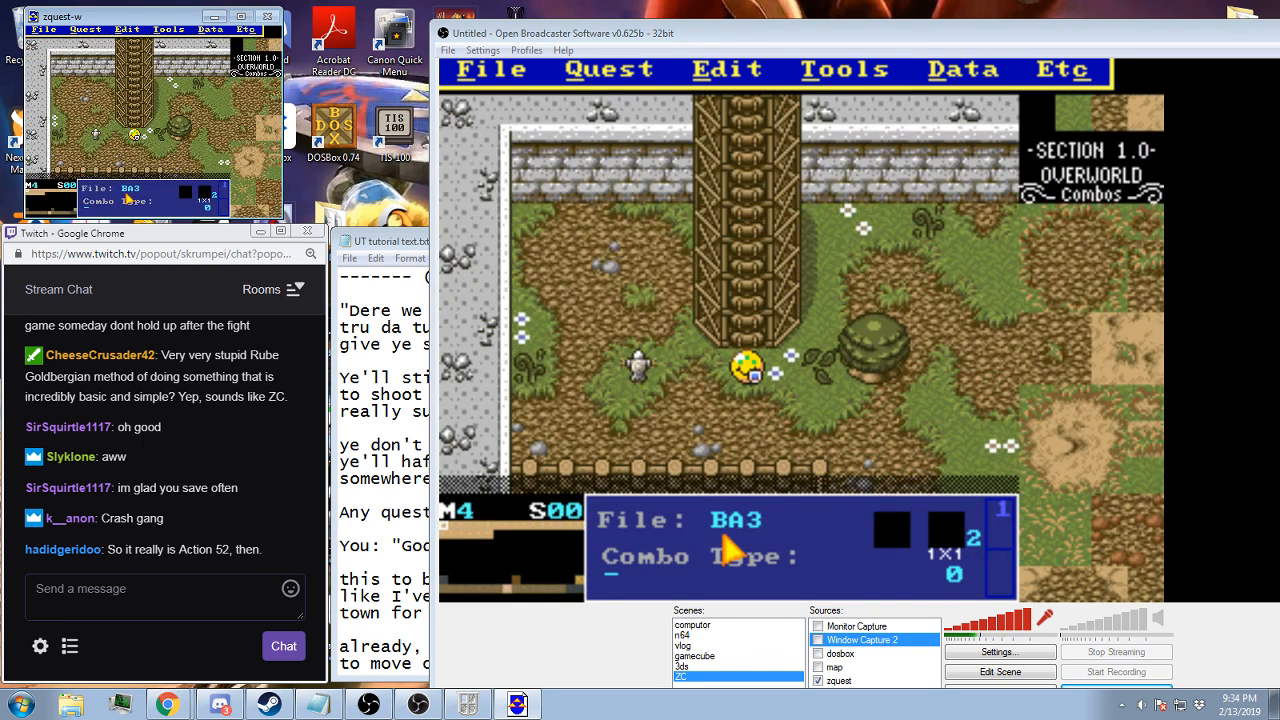
pyautogui.press(',')
pyautogui.press(',')
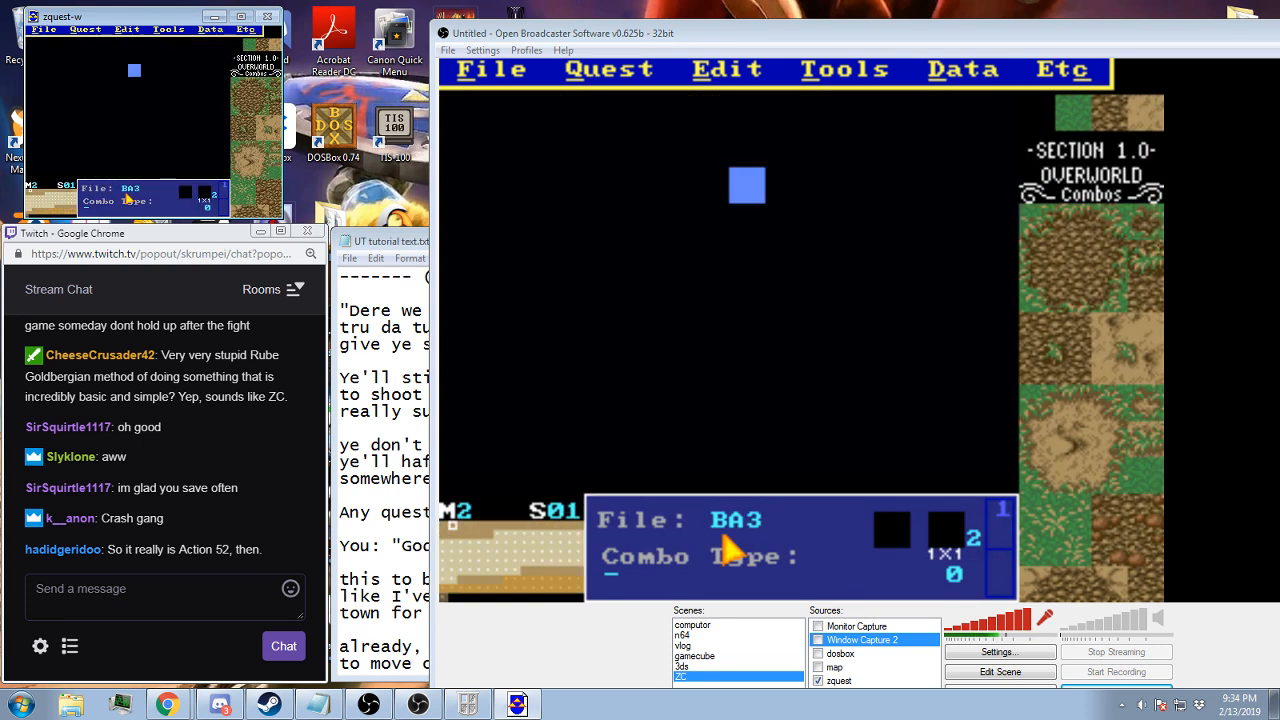
pyautogui.press('.')
pyautogui.press('.')
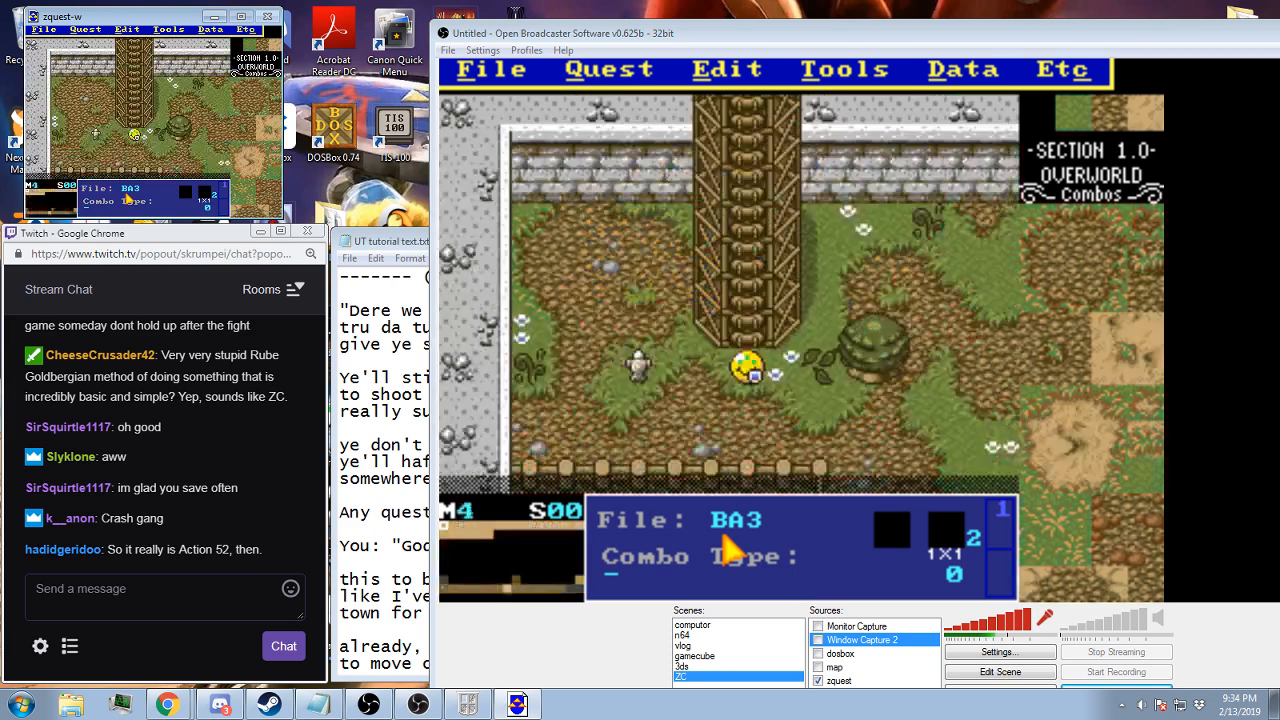
pyautogui.press('.')
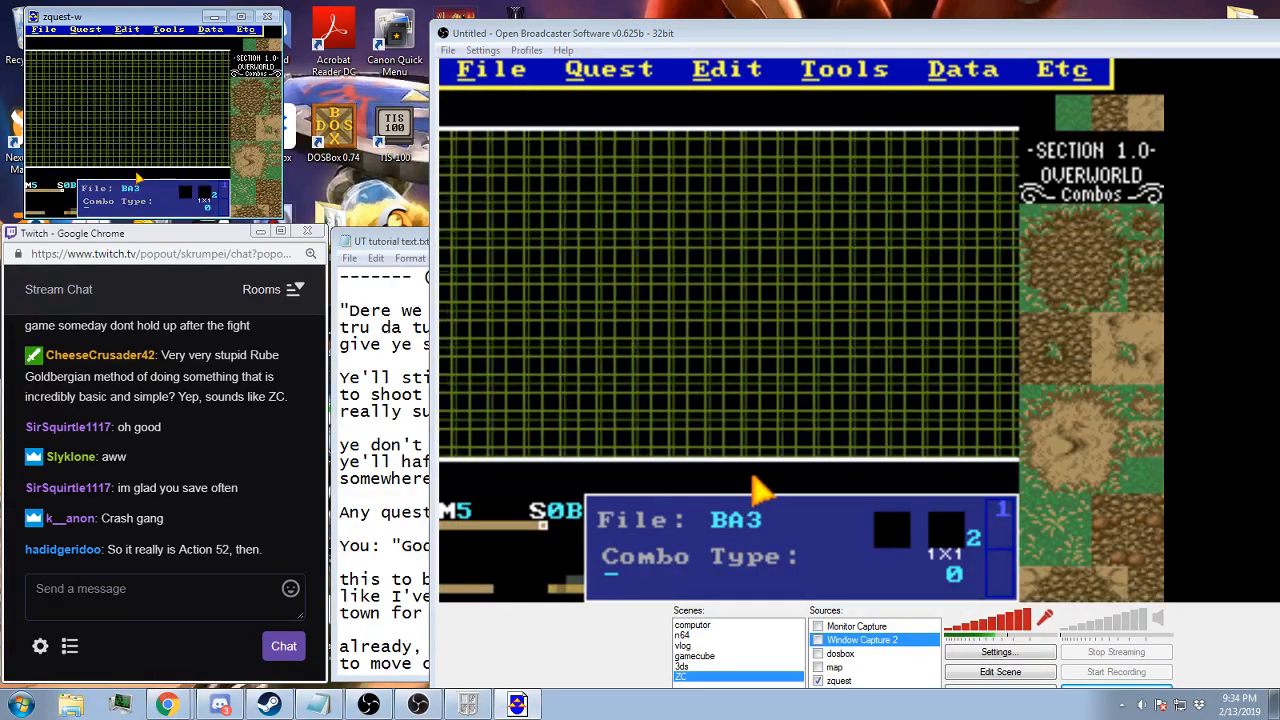
# Check layers 3 and 4 of screen 0B by hiding both and showing each of them again
pyautogui.press('7')
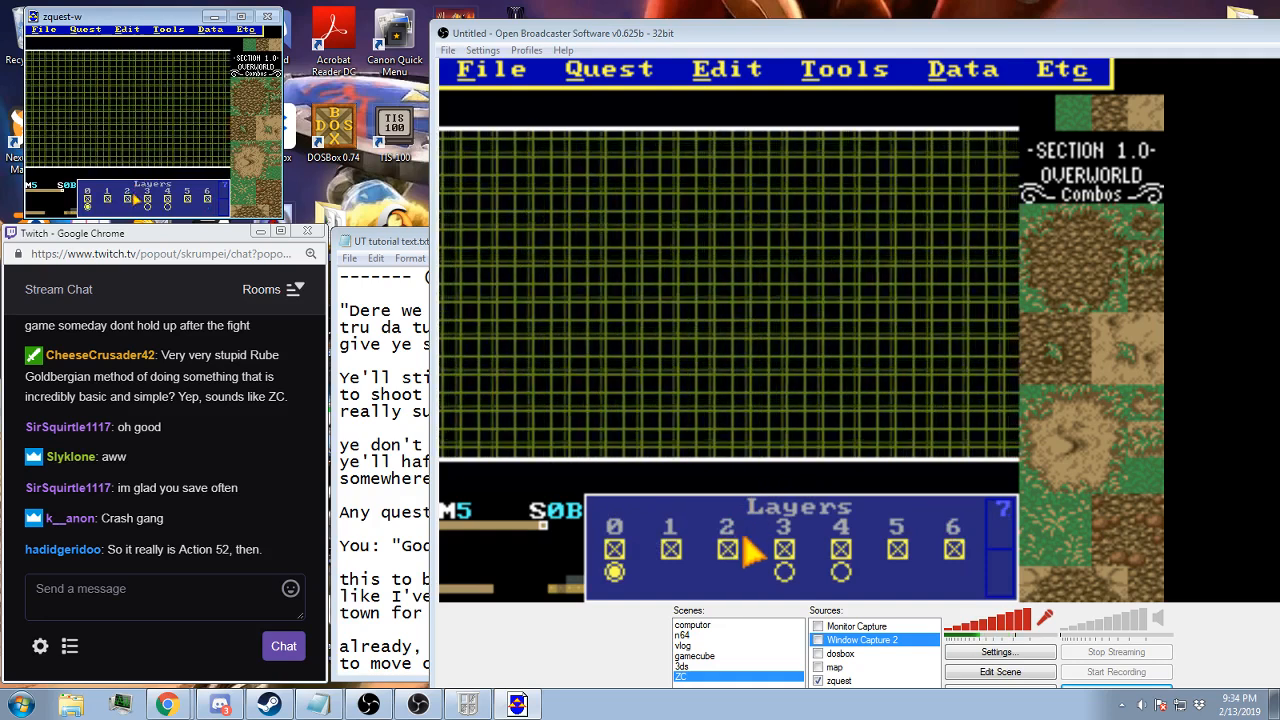
pyautogui.click(147, 199)
pyautogui.click(167, 198)
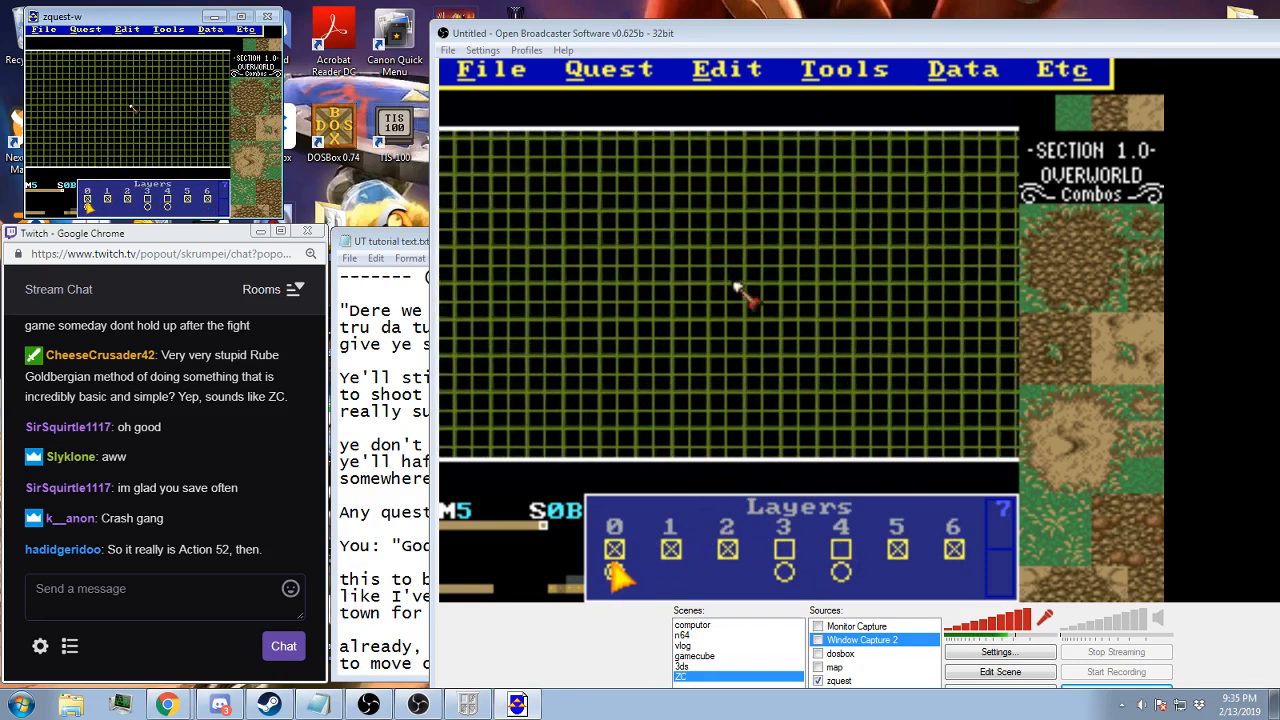
pyautogui.click(147, 198)
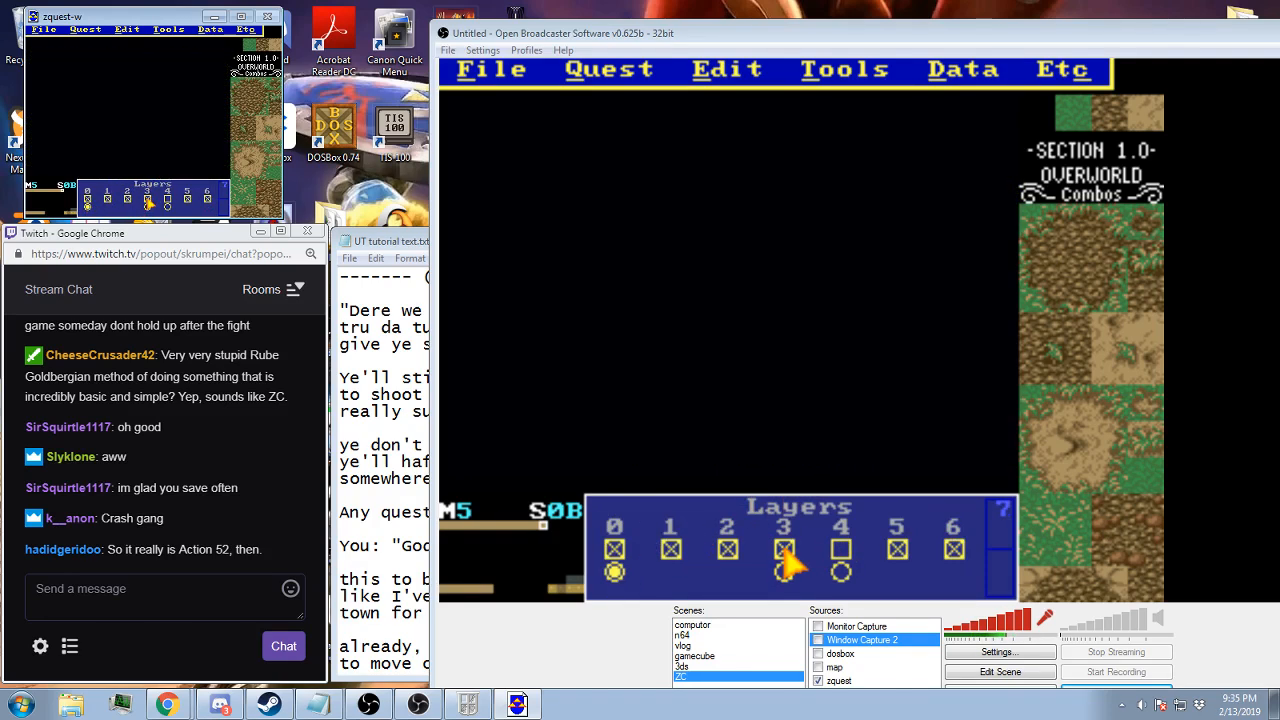
pyautogui.click(167, 198)
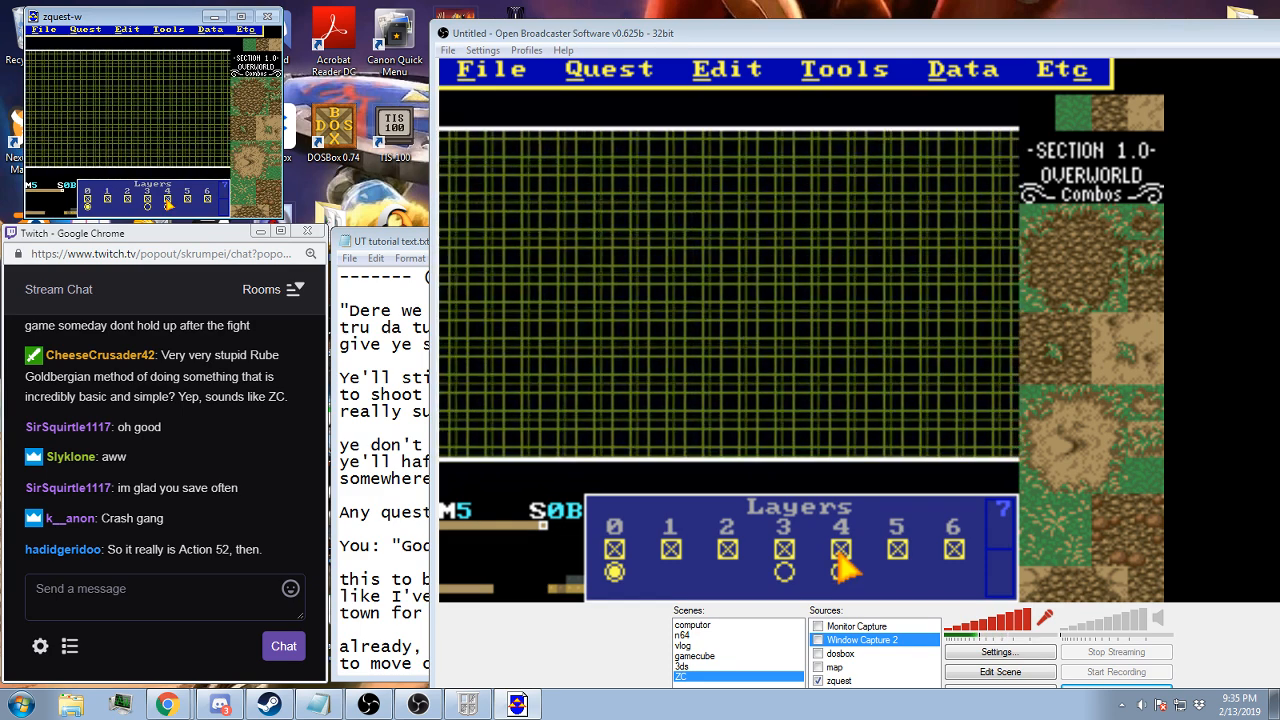
# Review the Screen Data flags of screen 0B, close them and save the quest
pyautogui.click(210, 29)
pyautogui.click(212, 38)
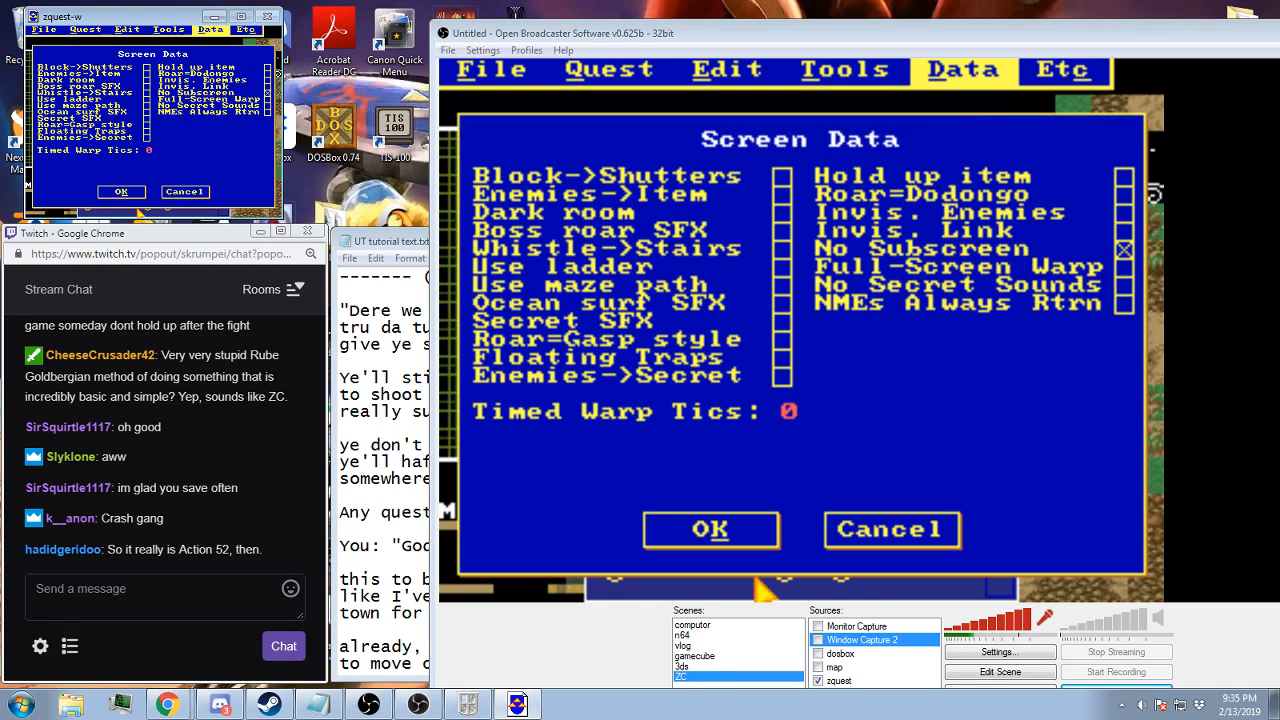
pyautogui.click(140, 193)
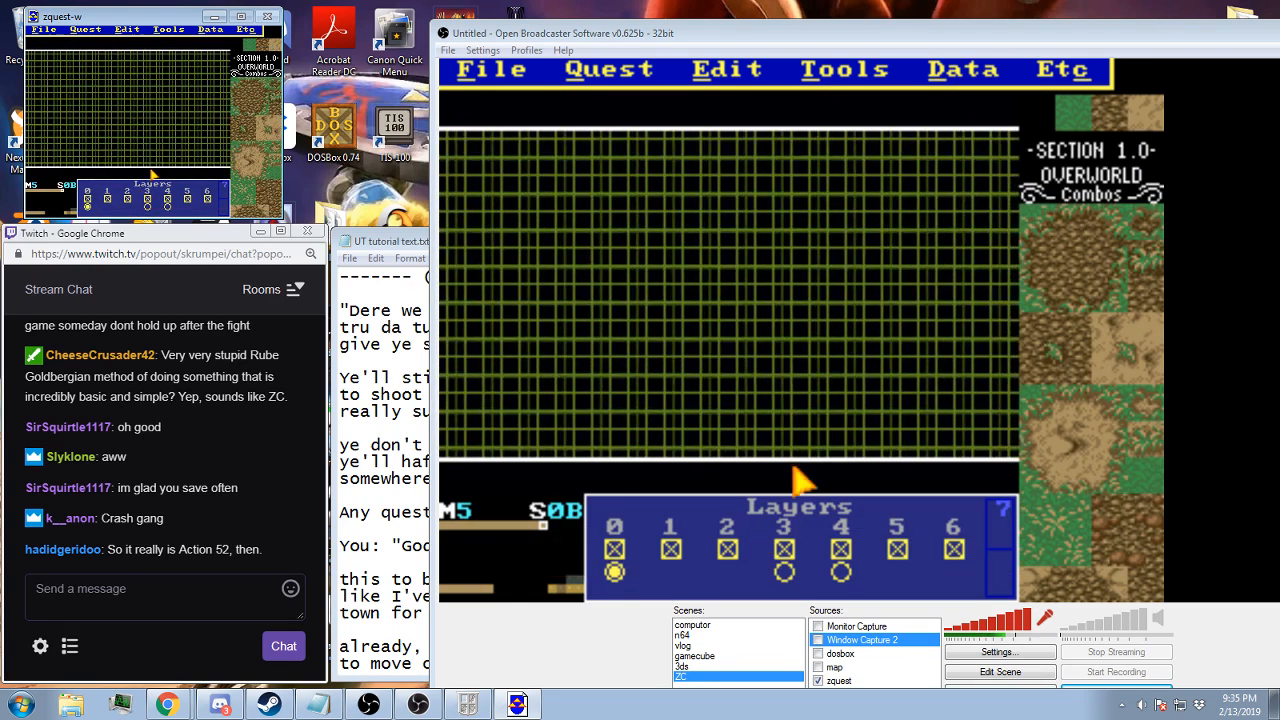
pyautogui.hotkey('ctrl', 's')
pyautogui.press('Return')
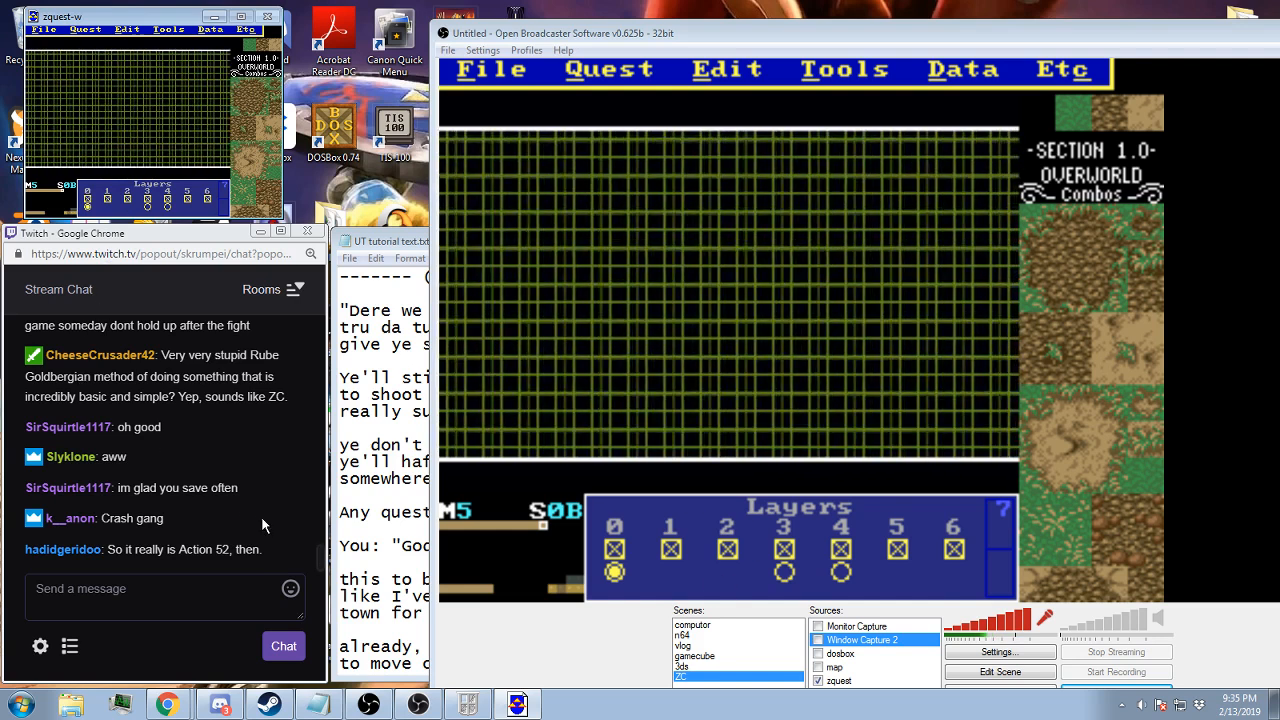
# Switch to the zelda-w player, reset the game and start the Town B save
pyautogui.click(468, 705)
pyautogui.click(616, 442)
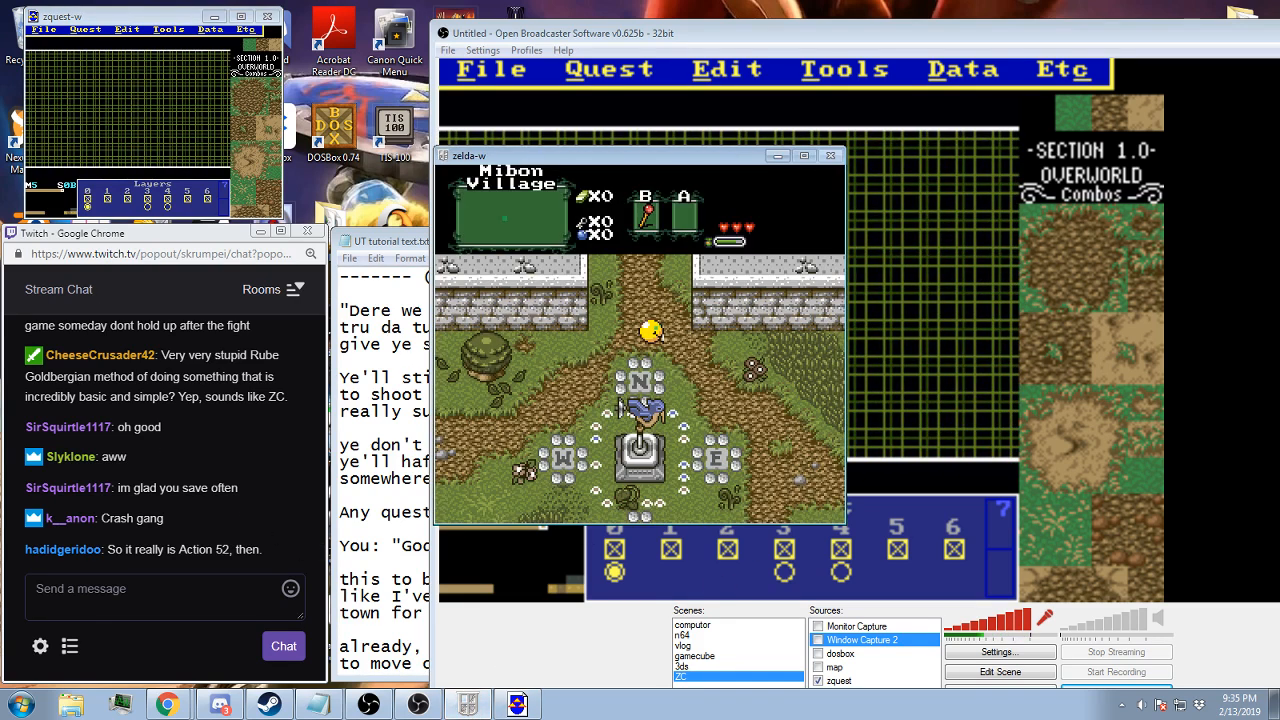
pyautogui.press('F9')
pyautogui.press('Return')
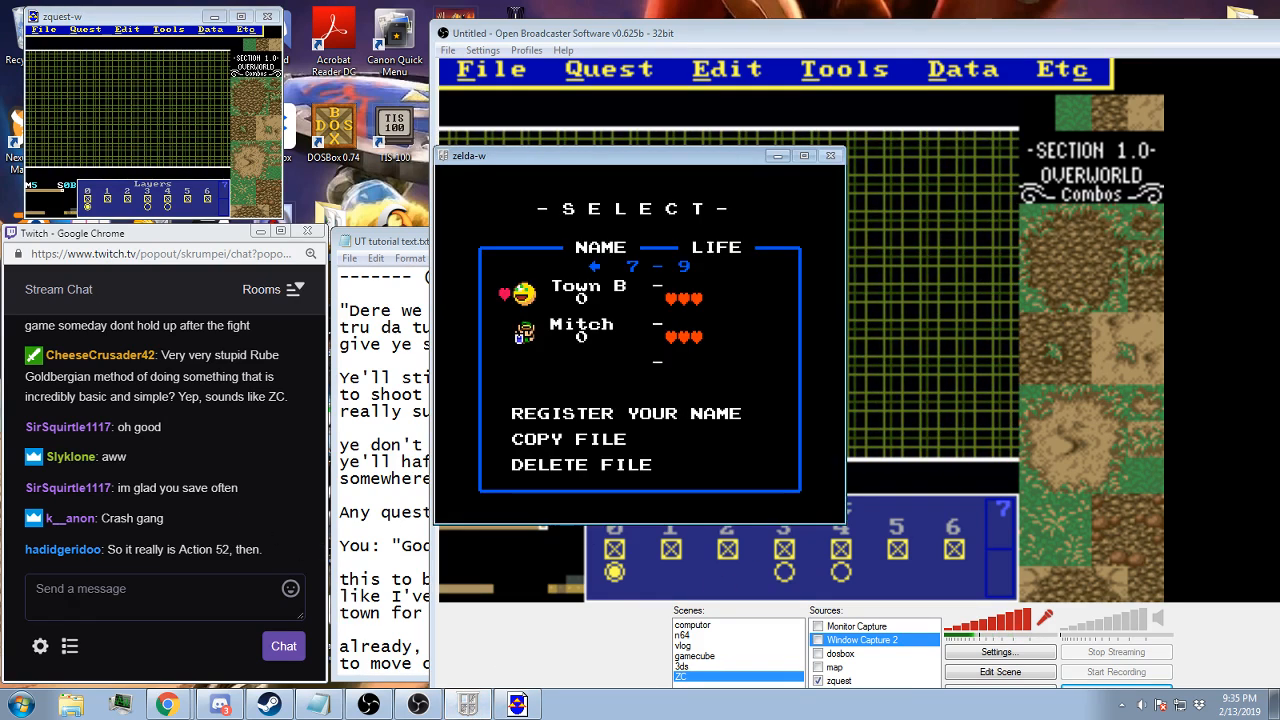
pyautogui.press('Return')
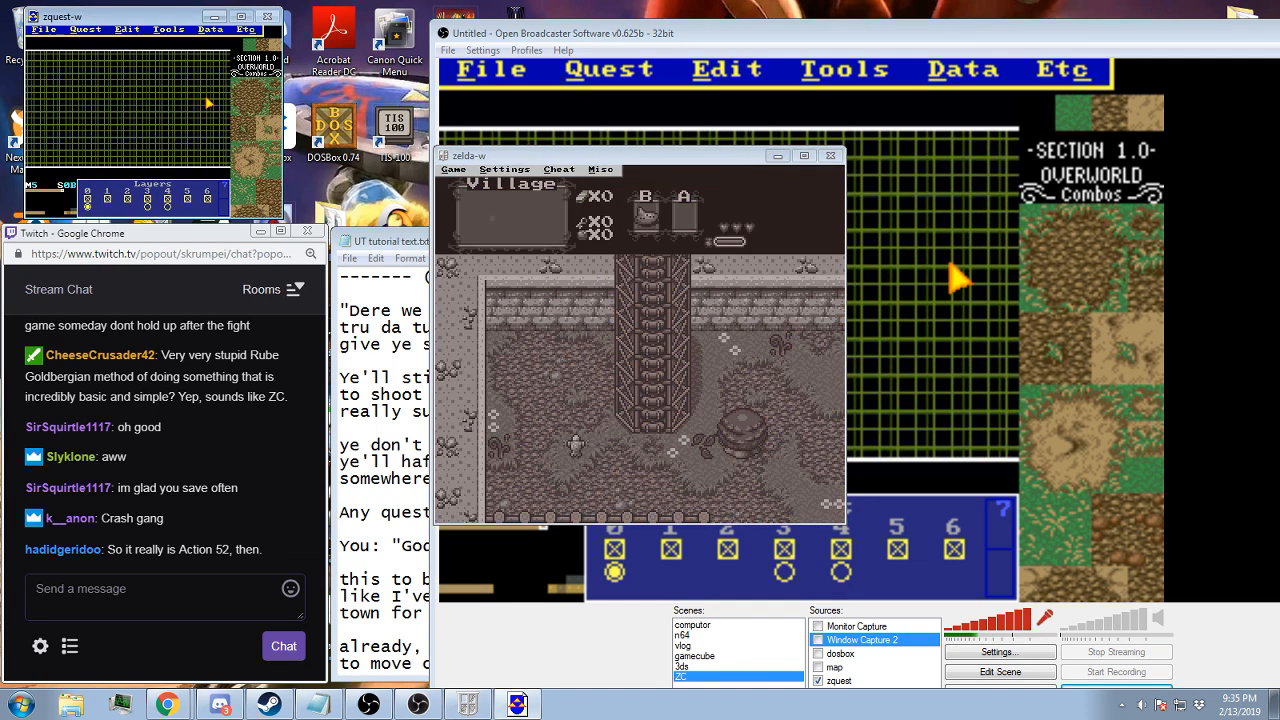
# Reset the running game once more and reload the Town B save in Mibon Village
pyautogui.press('F2')
pyautogui.press('Return')
pyautogui.click(692, 414)
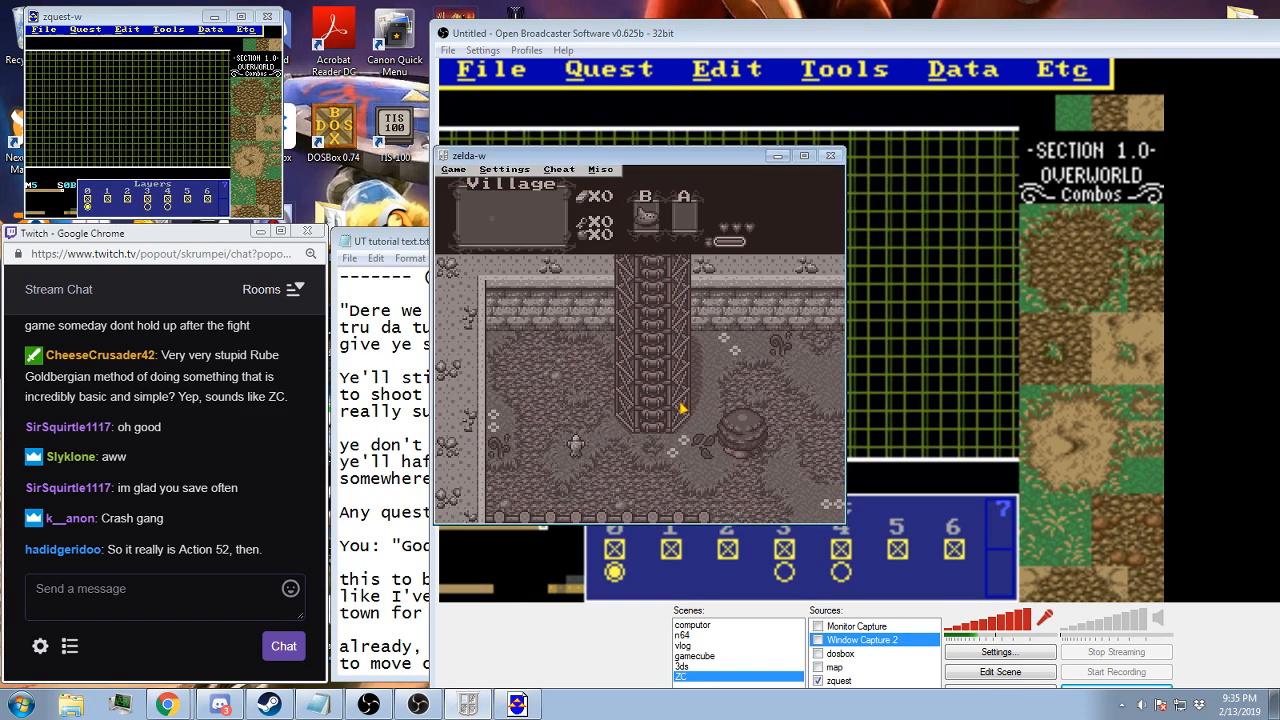
pyautogui.press('F9')
pyautogui.press('Return')
pyautogui.press('Return')
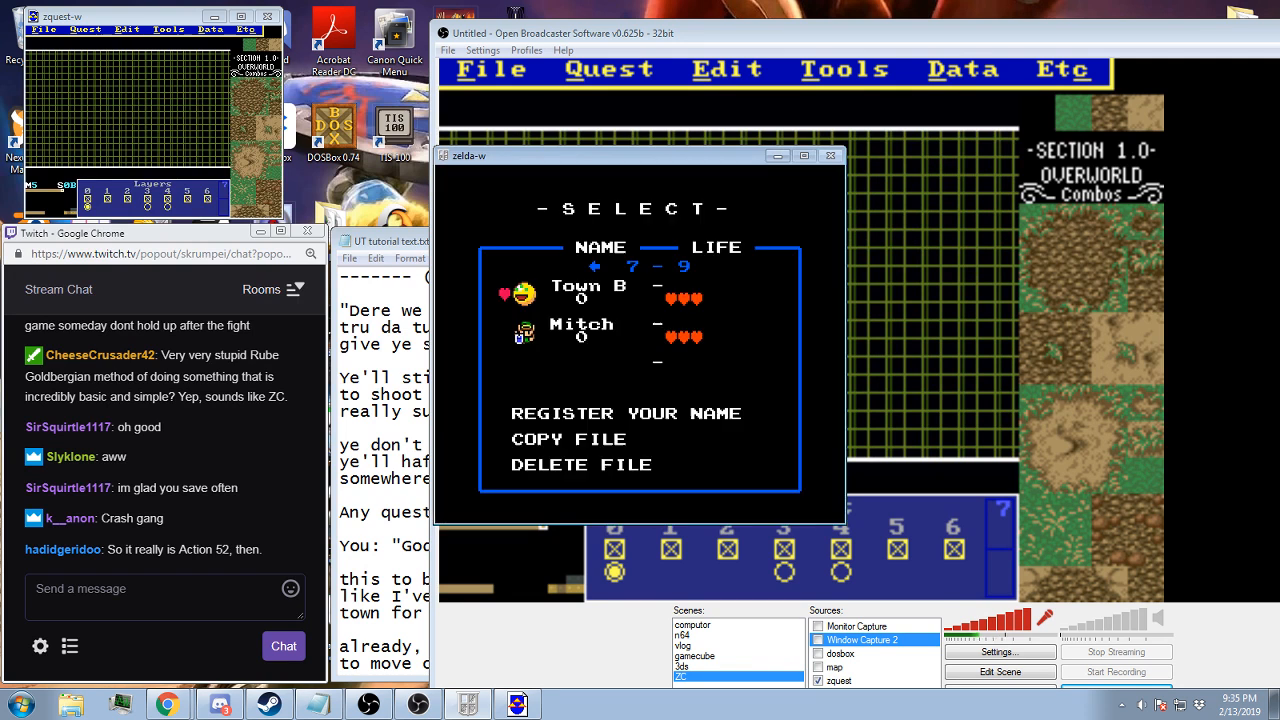
pyautogui.press('Return')
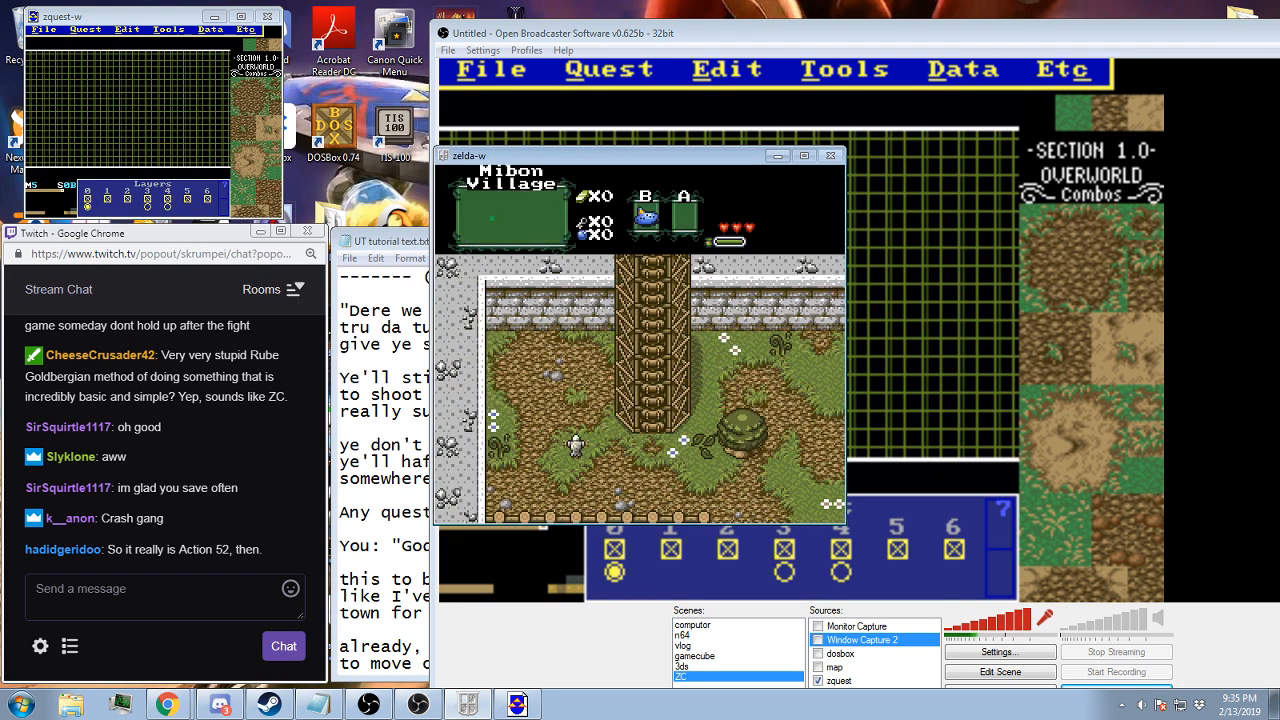
pyautogui.press('Right')
pyautogui.press('Escape')
pyautogui.hotkey('alt', 'c')
pyautogui.press('Return')
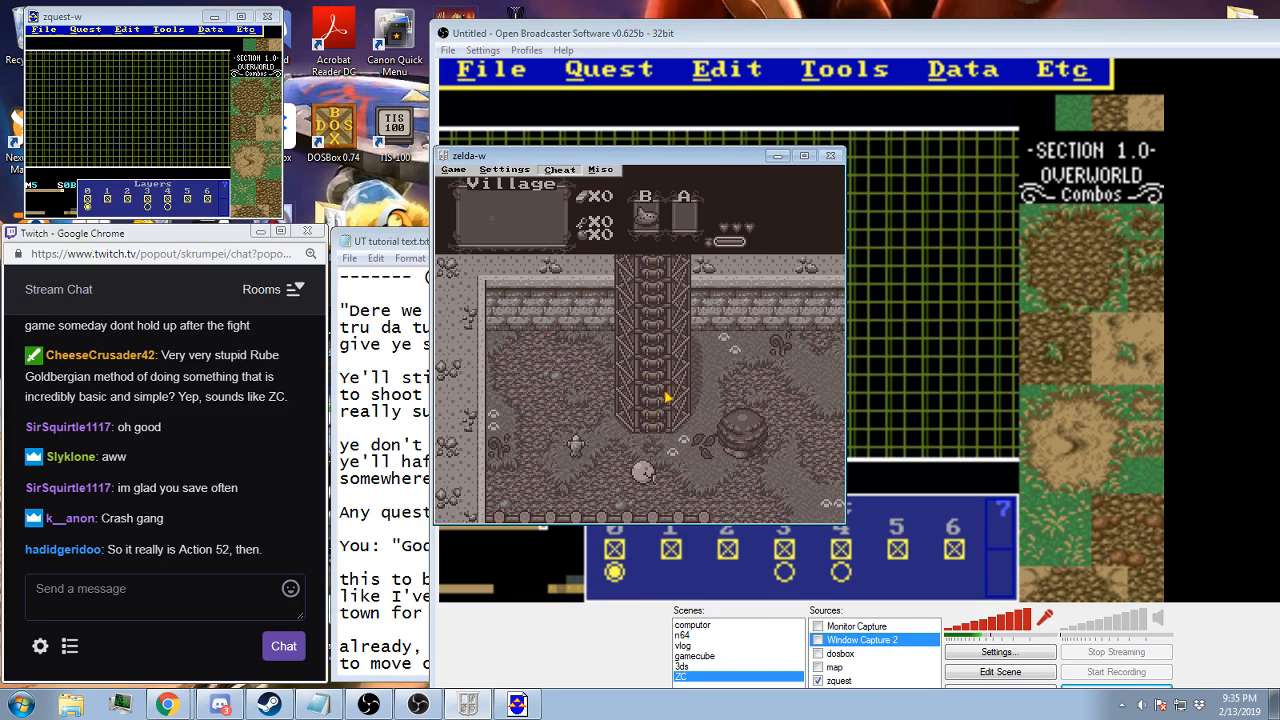
pyautogui.press('Return')
pyautogui.click(558, 177)
pyautogui.click(558, 177)
pyautogui.click(557, 177)
pyautogui.click(556, 175)
pyautogui.click(555, 173)
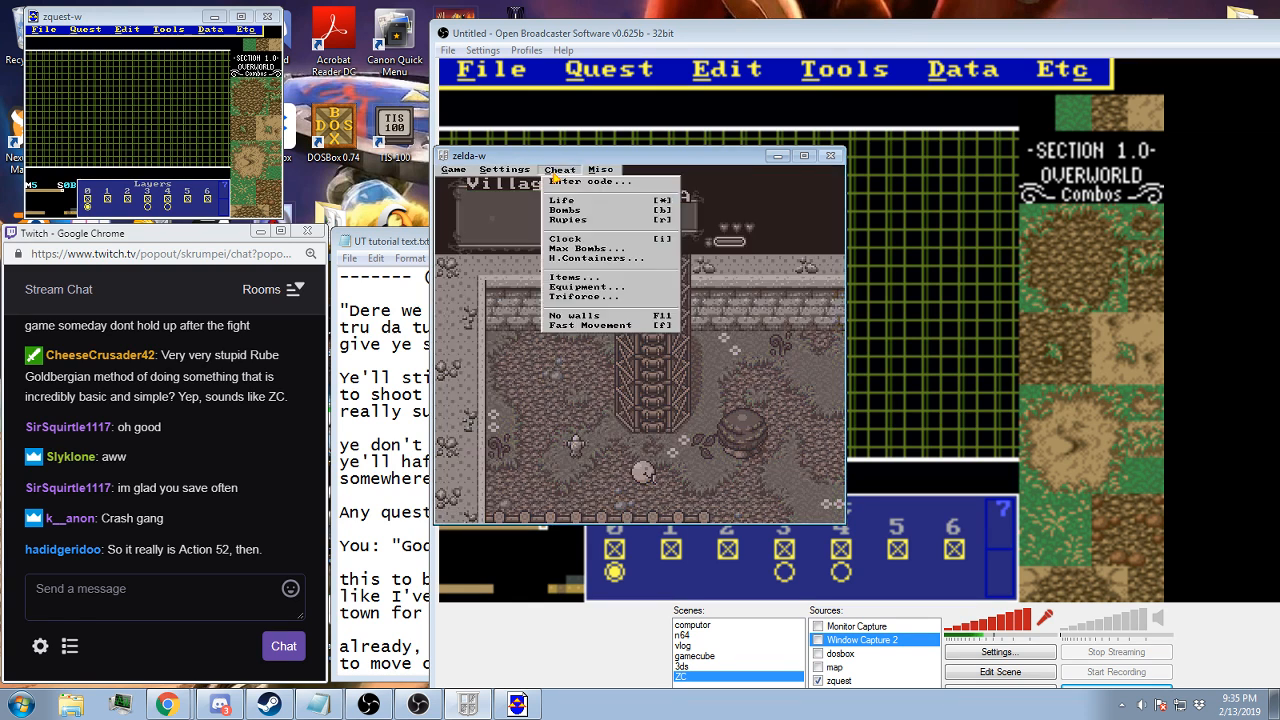
pyautogui.click(580, 277)
pyautogui.click(622, 419)
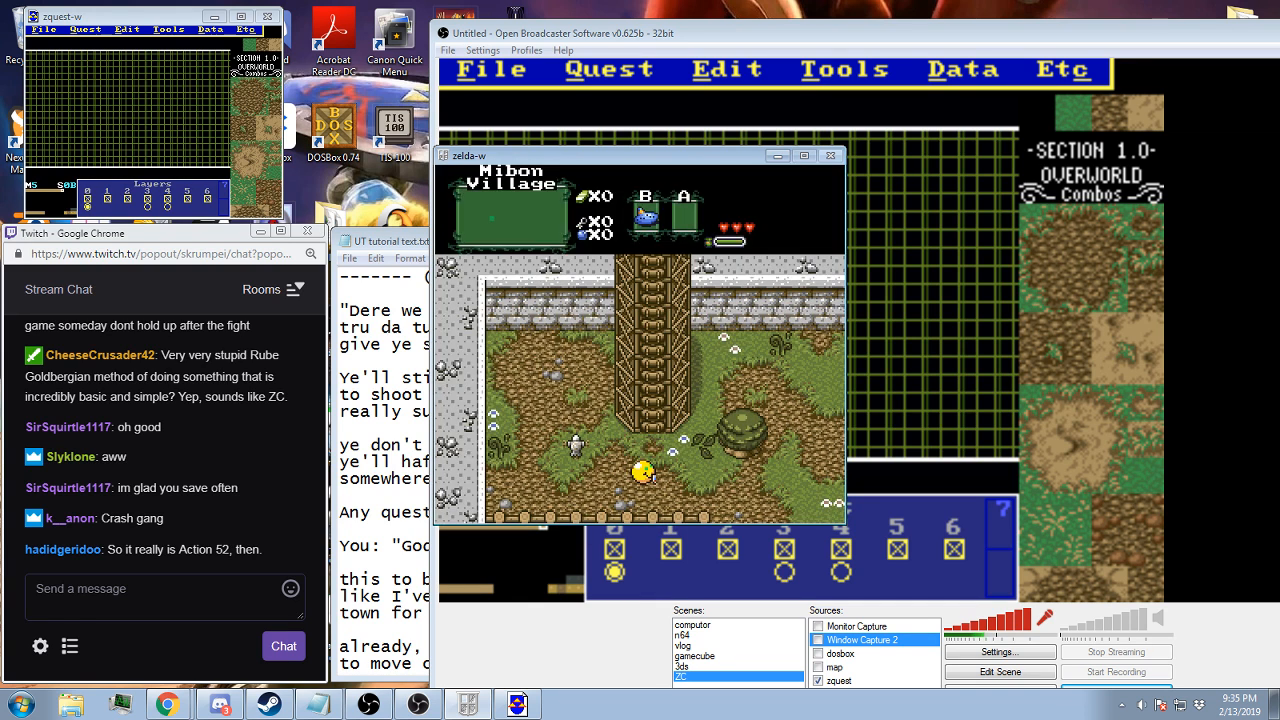
# Playtest the fire item by walking through the flames beside the tower, and head for the village screen's east edge
pyautogui.press('Right')
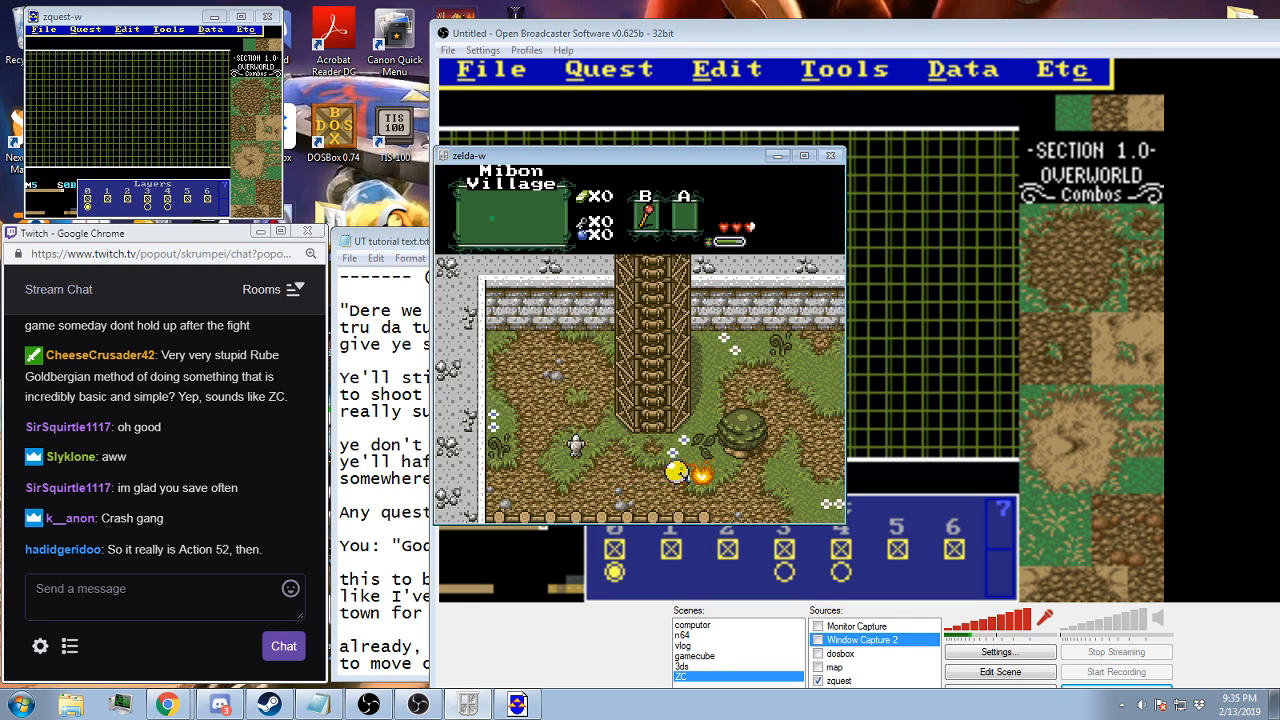
pyautogui.press('Left')
pyautogui.press('Right')
pyautogui.press('Left')
pyautogui.press('Right')
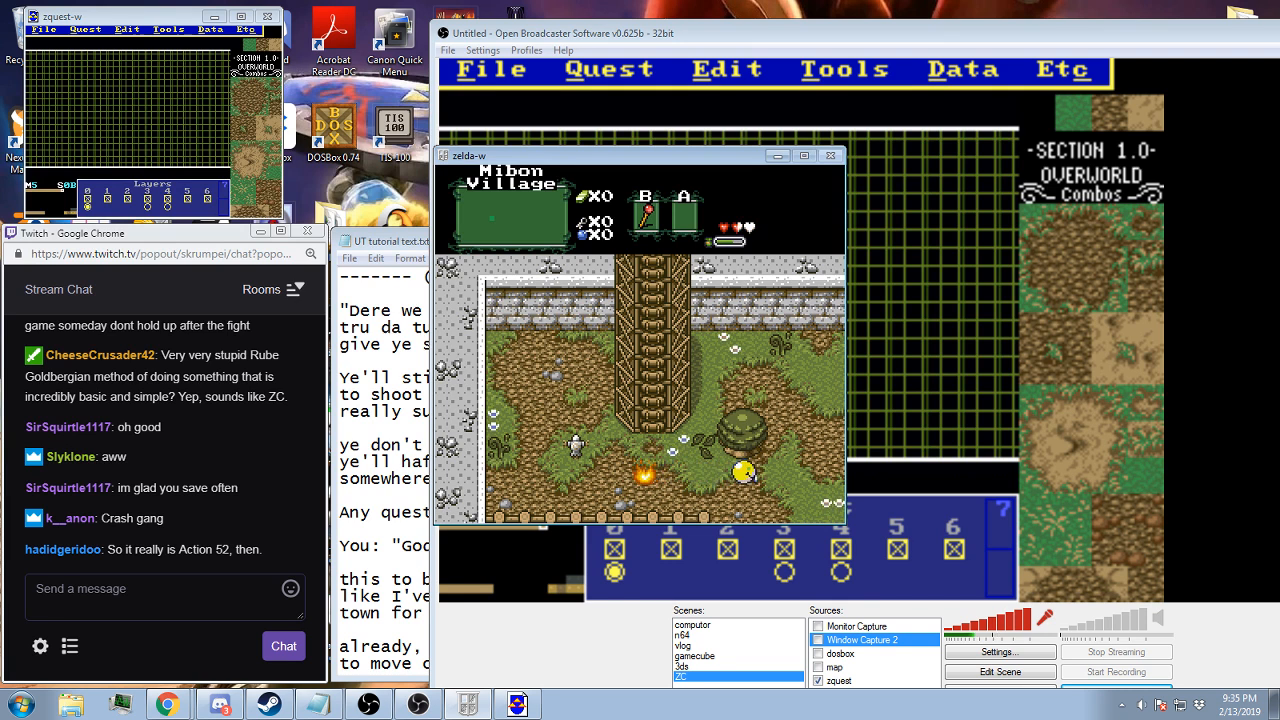
pyautogui.press('Left')
pyautogui.press('Up')
pyautogui.press('Right')
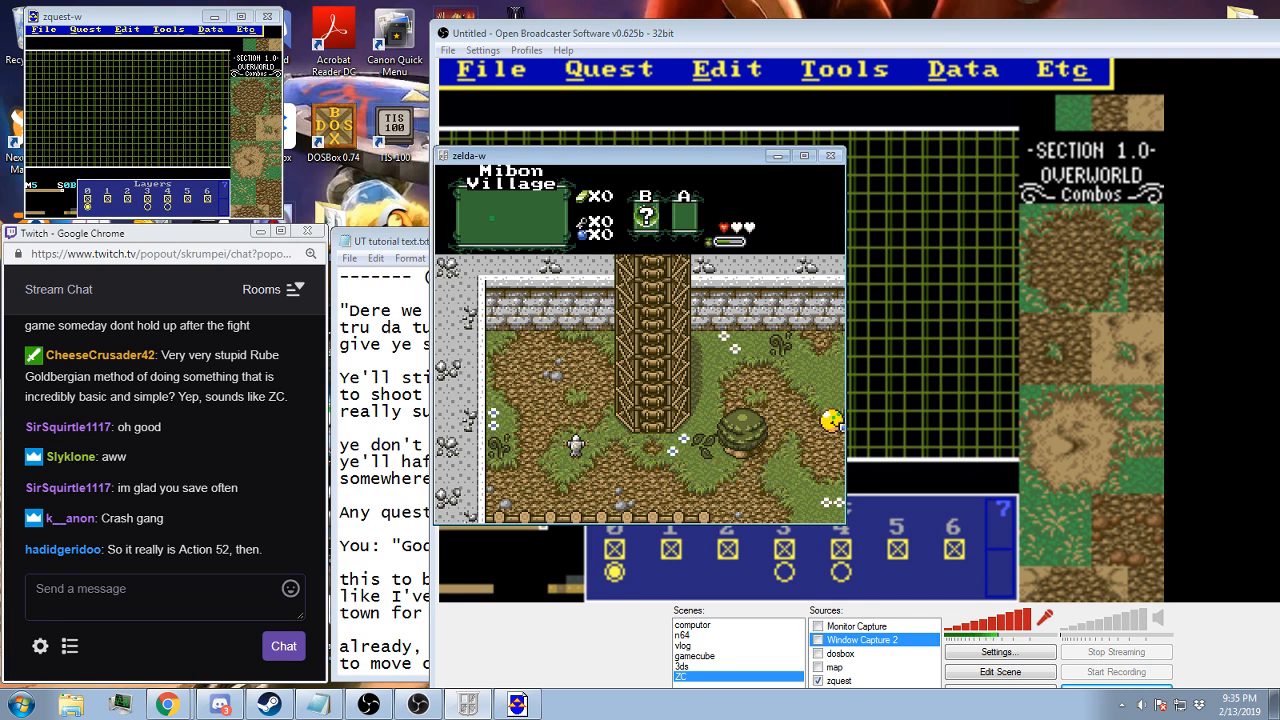
# Enter the village screen to the east and playtest approaching the guard on the north road
pyautogui.press('Right')
pyautogui.press('Up')
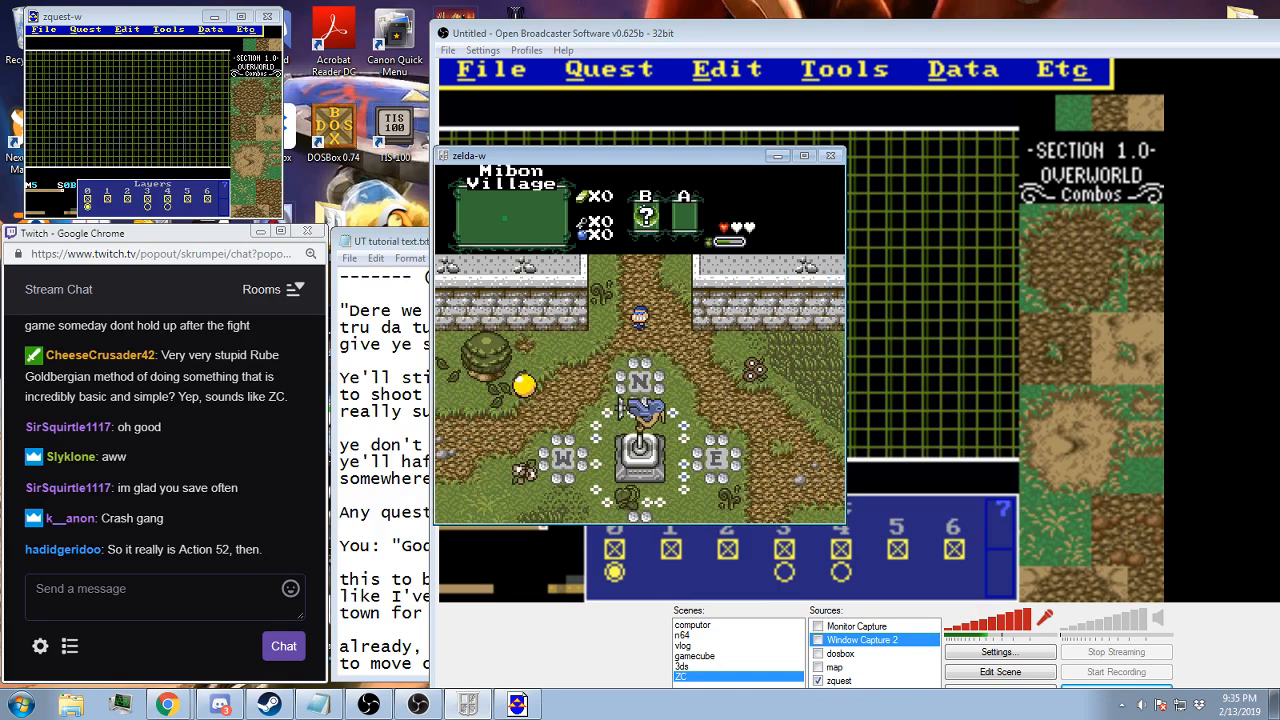
pyautogui.press('Right')
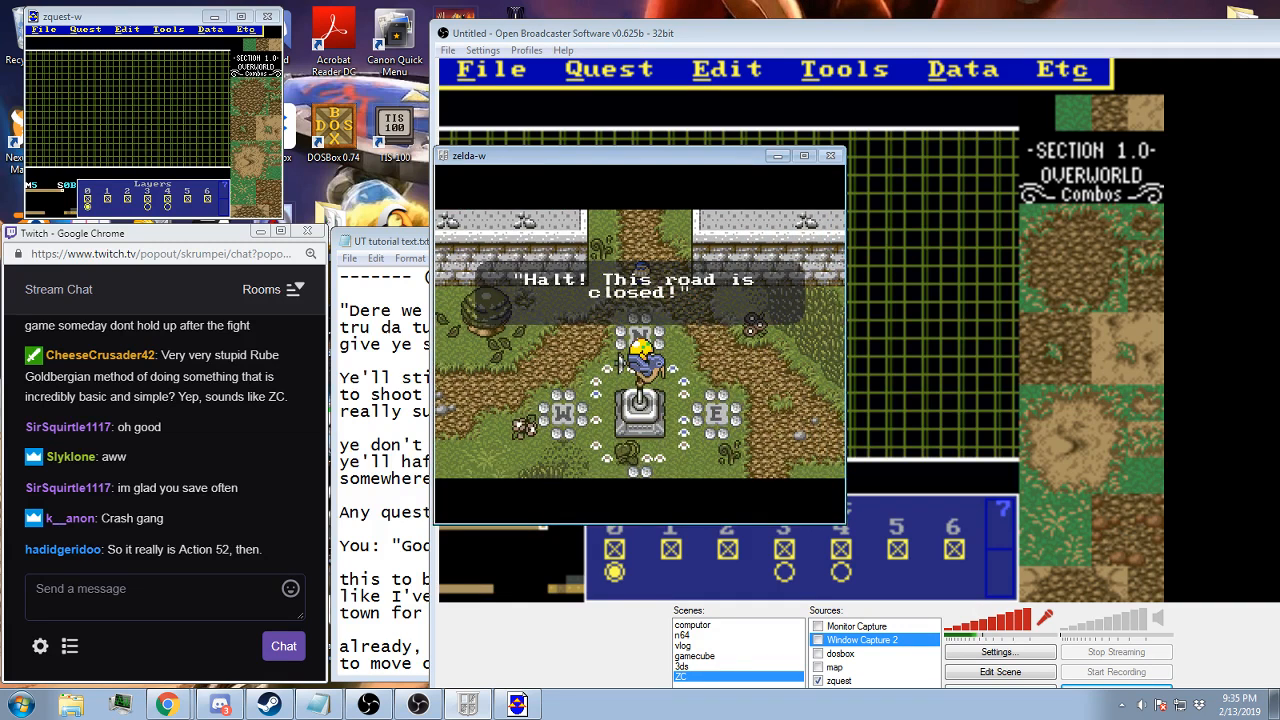
pyautogui.press('Left')
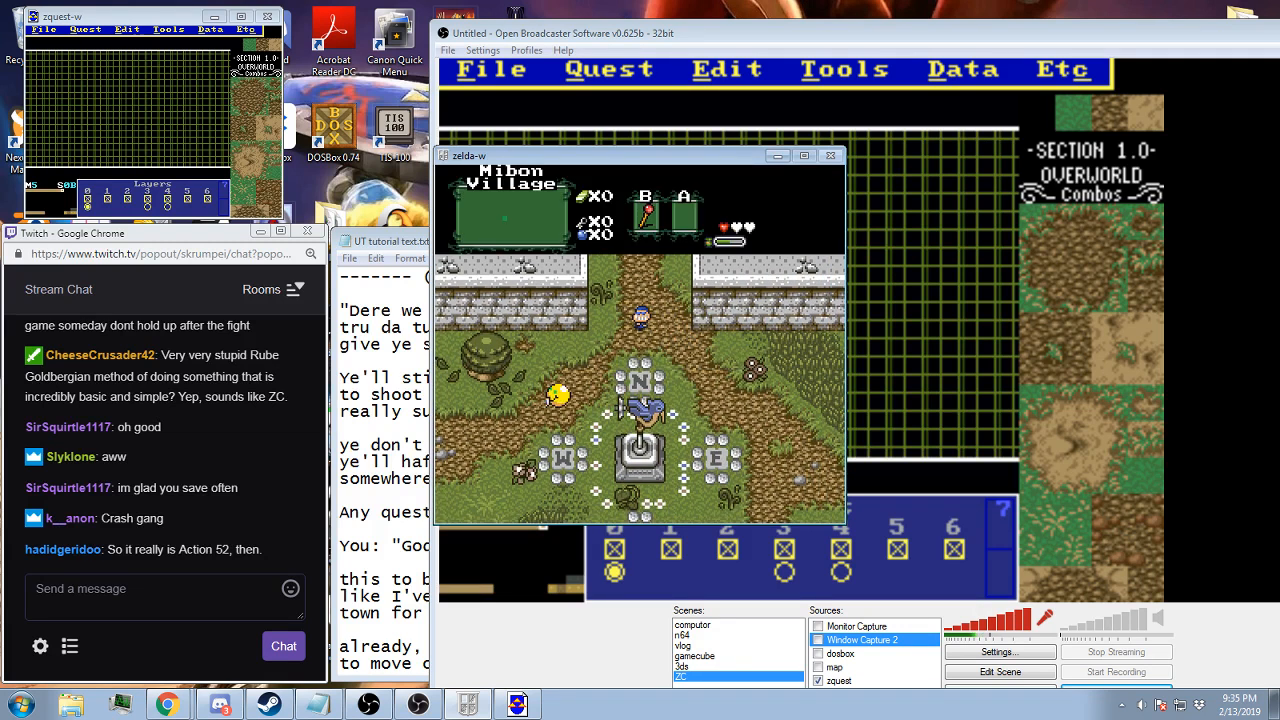
pyautogui.press('Right')
pyautogui.press('Up')
pyautogui.press('Left')
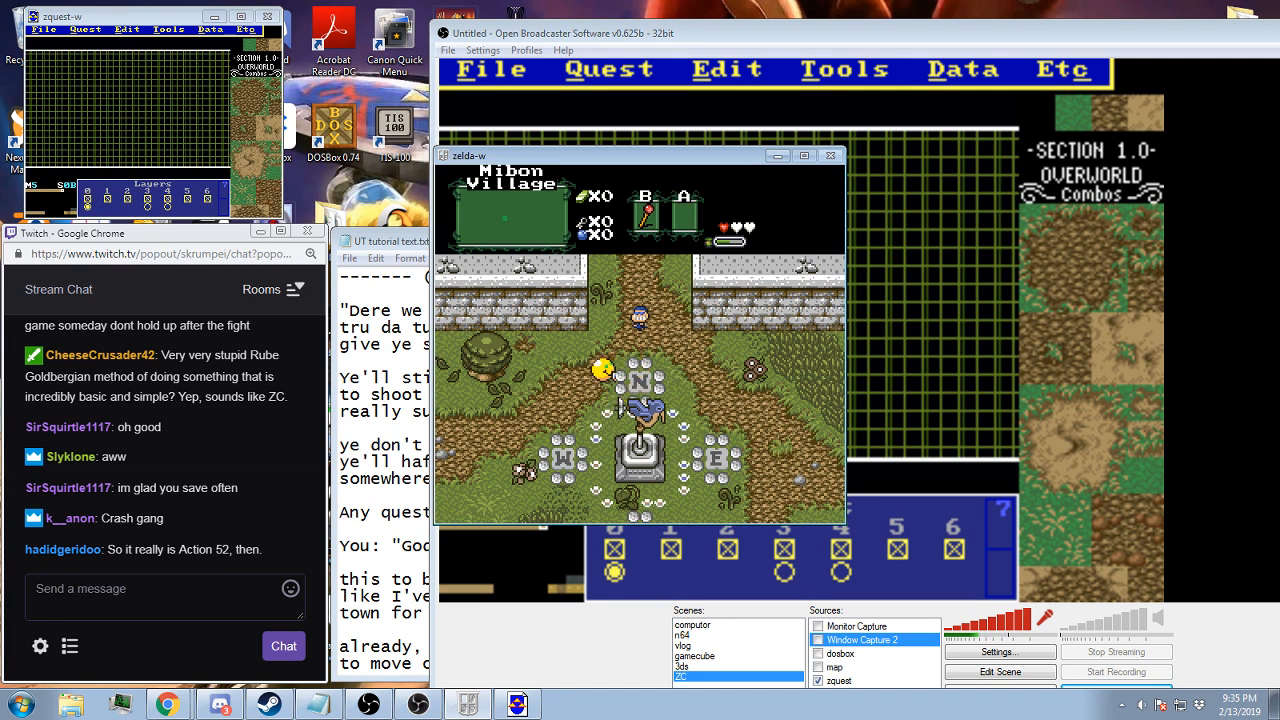
pyautogui.press('Right')
pyautogui.press('Up')
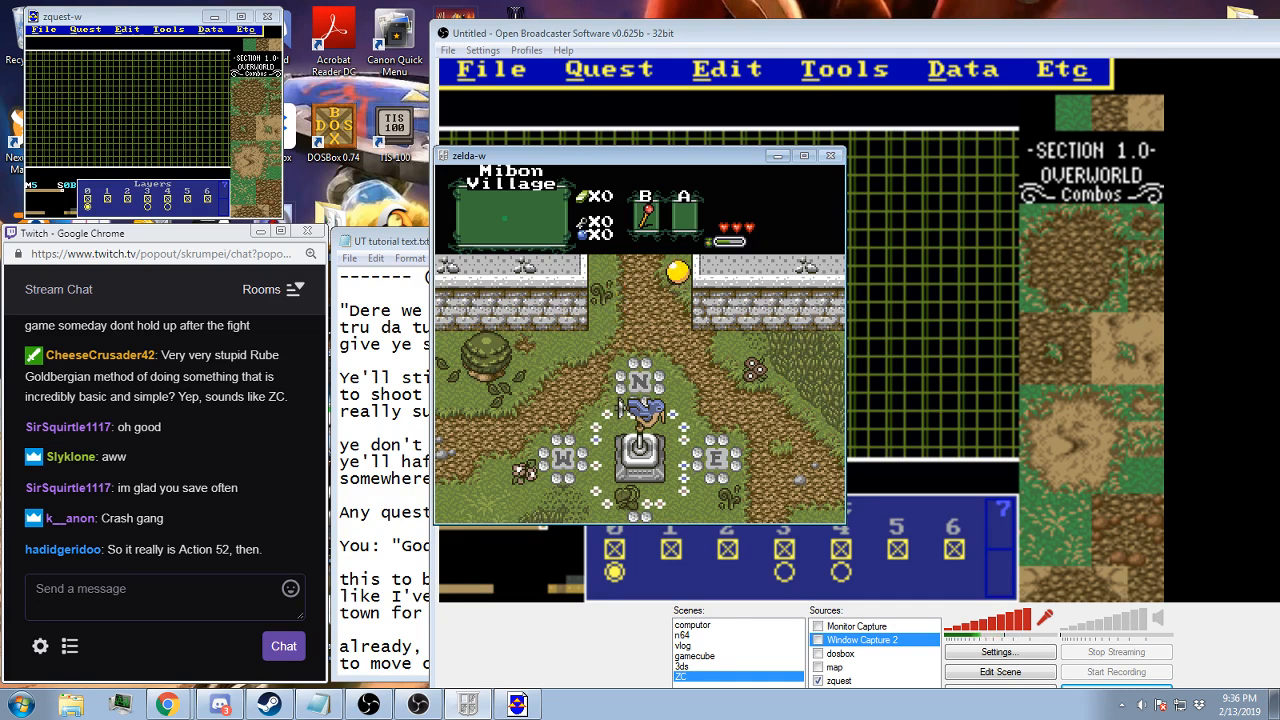
# End the playtest by resetting the game to its title screen
pyautogui.press('F9')
pyautogui.press('Return')
pyautogui.press('Escape')
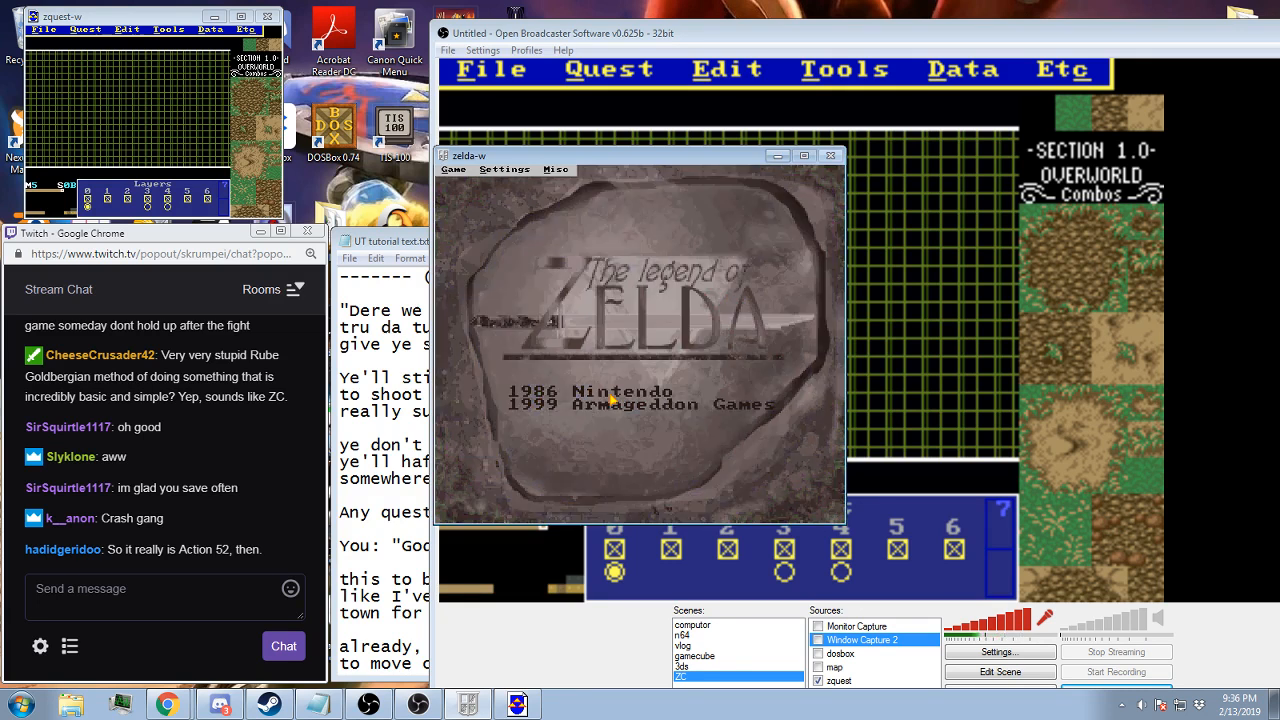
# Return to ZQuest and go to screen 75 on map 5
pyautogui.click(808, 33)
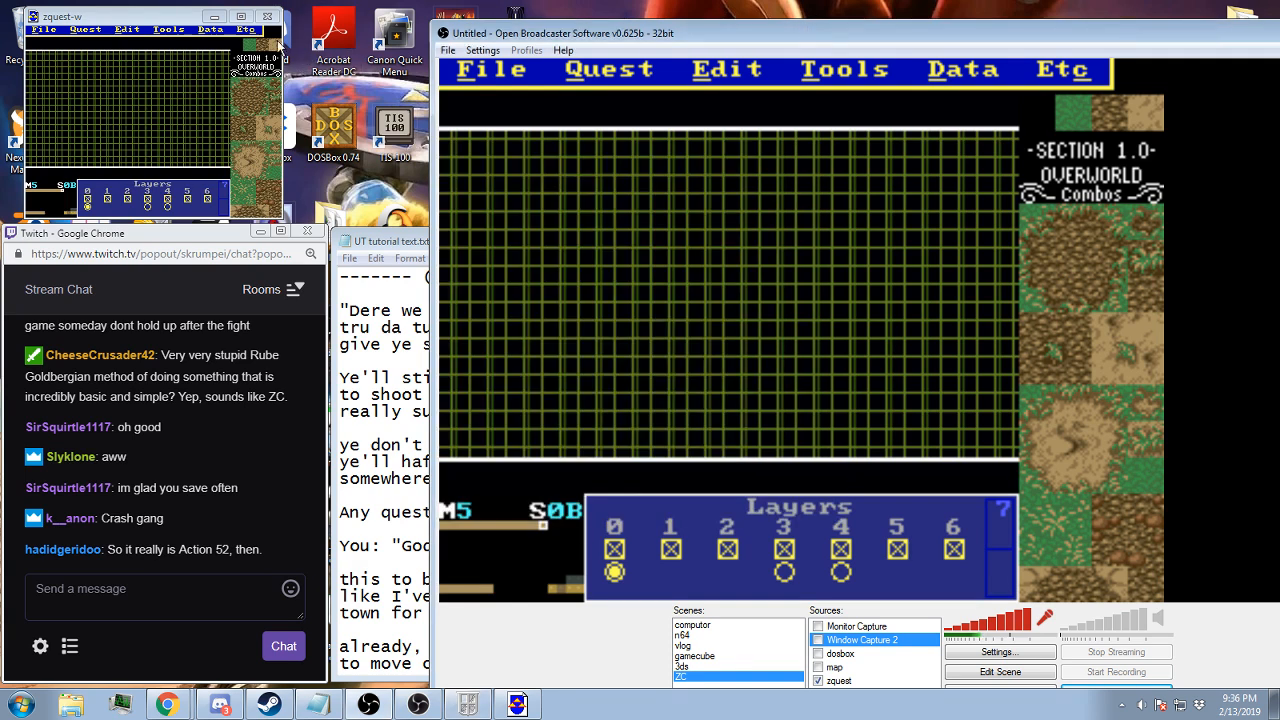
pyautogui.click(165, 22)
pyautogui.press('Down')
pyautogui.press('Down')
pyautogui.press('Down')
pyautogui.press('Left')
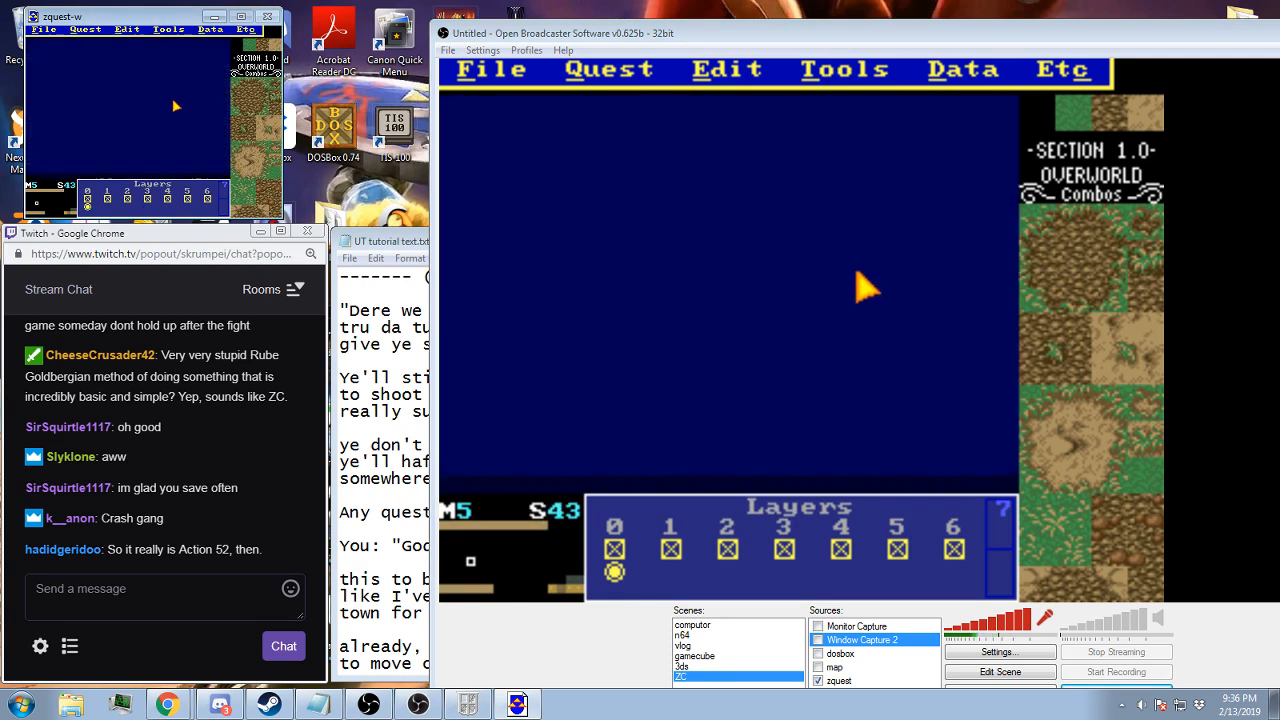
pyautogui.press('Down')
pyautogui.press('Down')
pyautogui.press('Down')
pyautogui.press('Right')
pyautogui.press('Right')
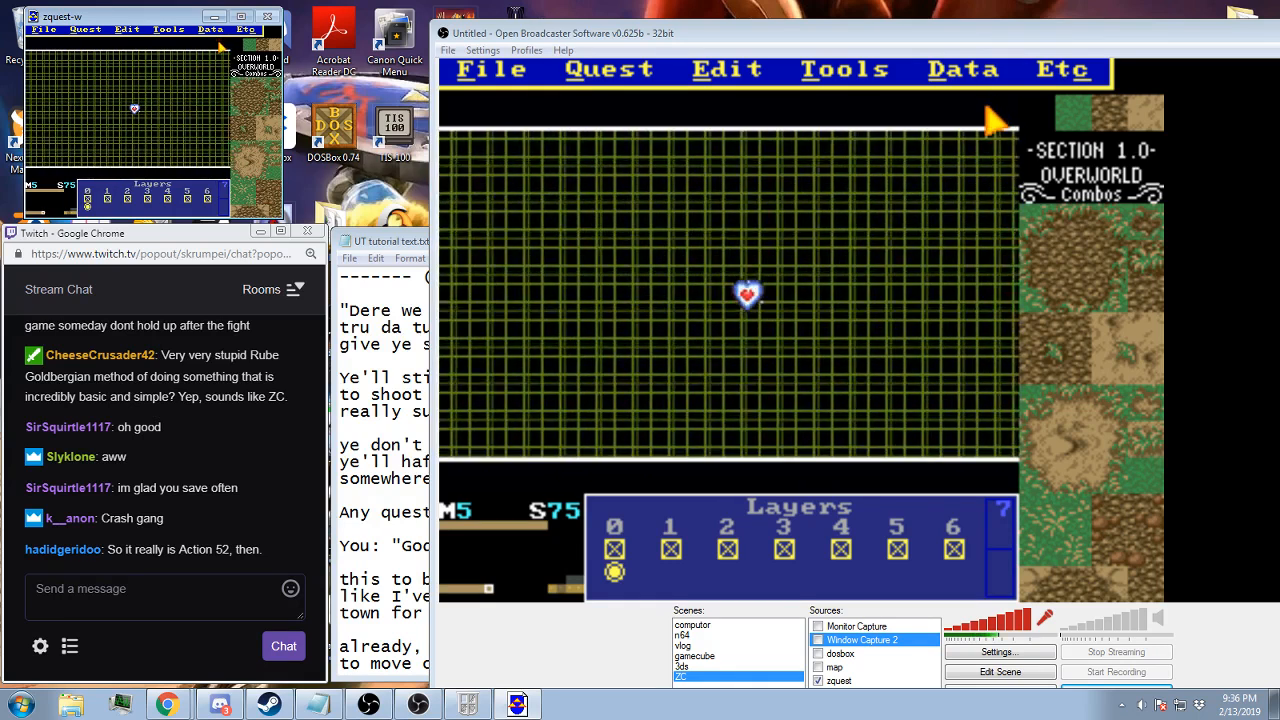
# In the layer data of screen 75, set layer 3 to map 2 and accept
pyautogui.click(214, 30)
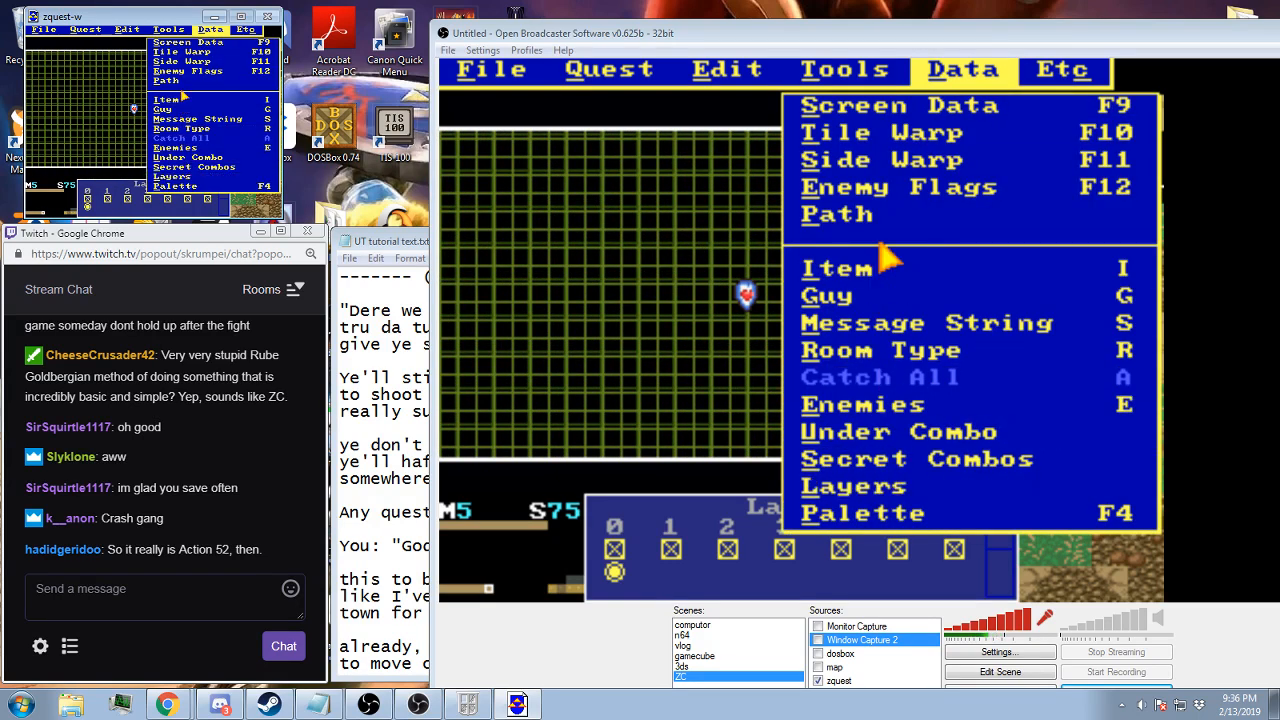
pyautogui.click(187, 176)
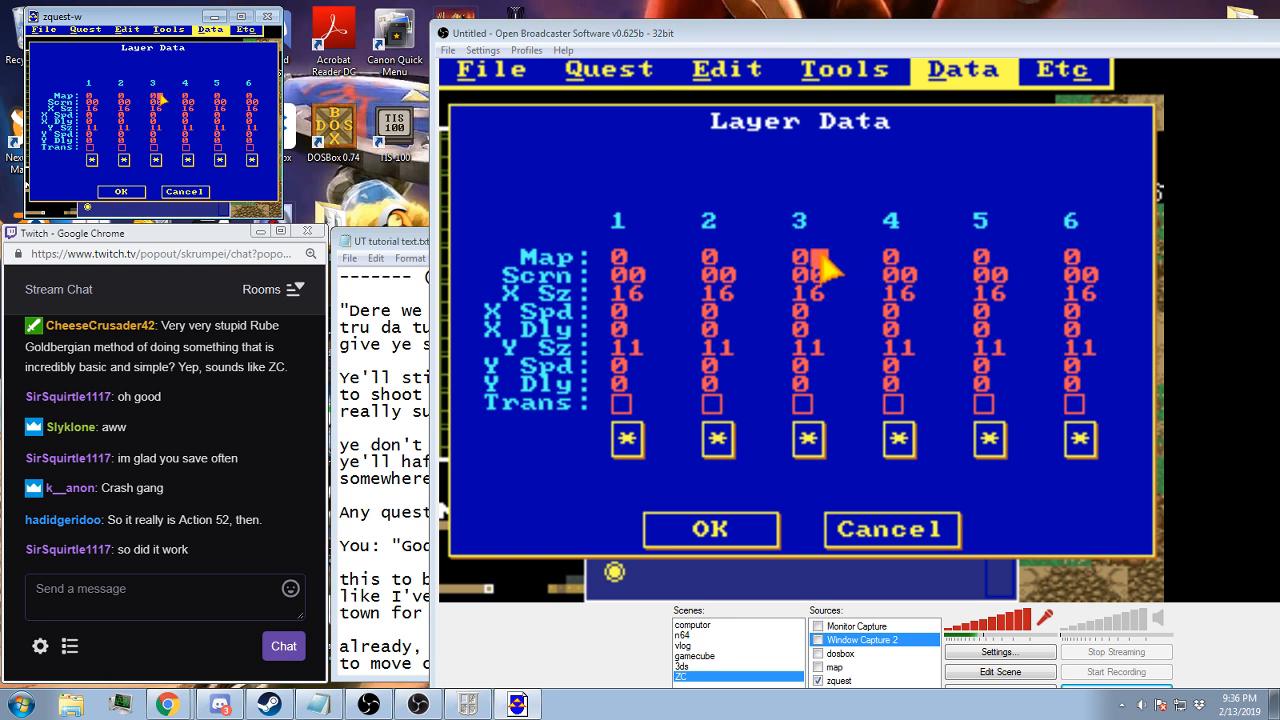
pyautogui.press('BackSpace')
pyautogui.write('2')
pyautogui.click(121, 191)
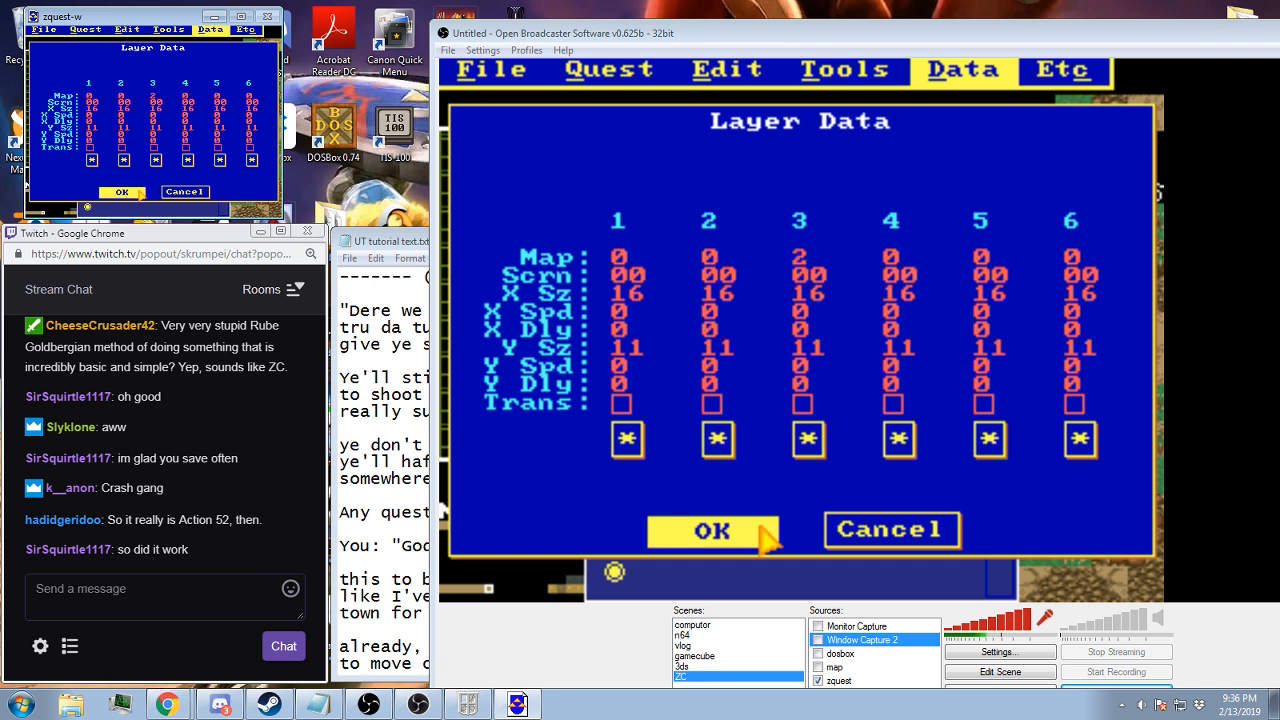
# In the layer data of map 5 screen 75, set layer 4 to map 5, screen 75
pyautogui.click(210, 29)
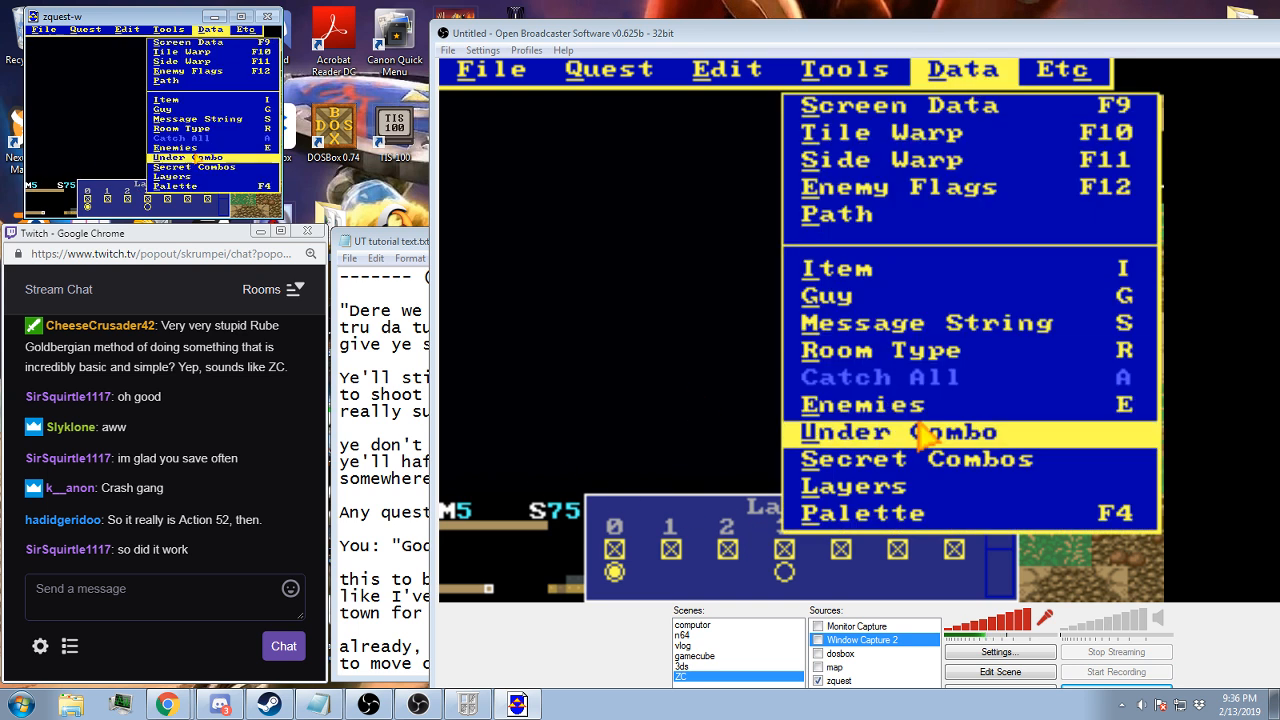
pyautogui.click(175, 170)
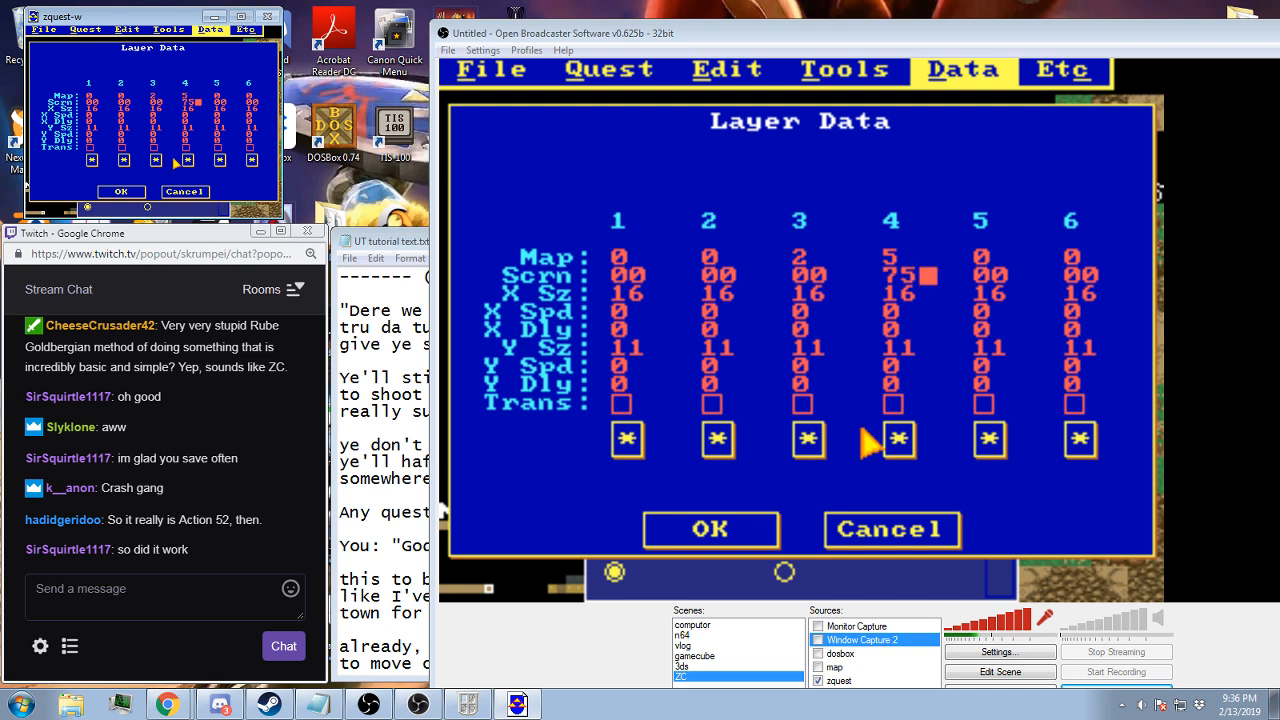
pyautogui.click(121, 191)
# Look over the surrounding screens of map 5, from screen 71 up to screen 0B, and examine their layers
pyautogui.press('Left')
pyautogui.press('Left')
pyautogui.press('Left')
pyautogui.press('Left')
pyautogui.press('Left')
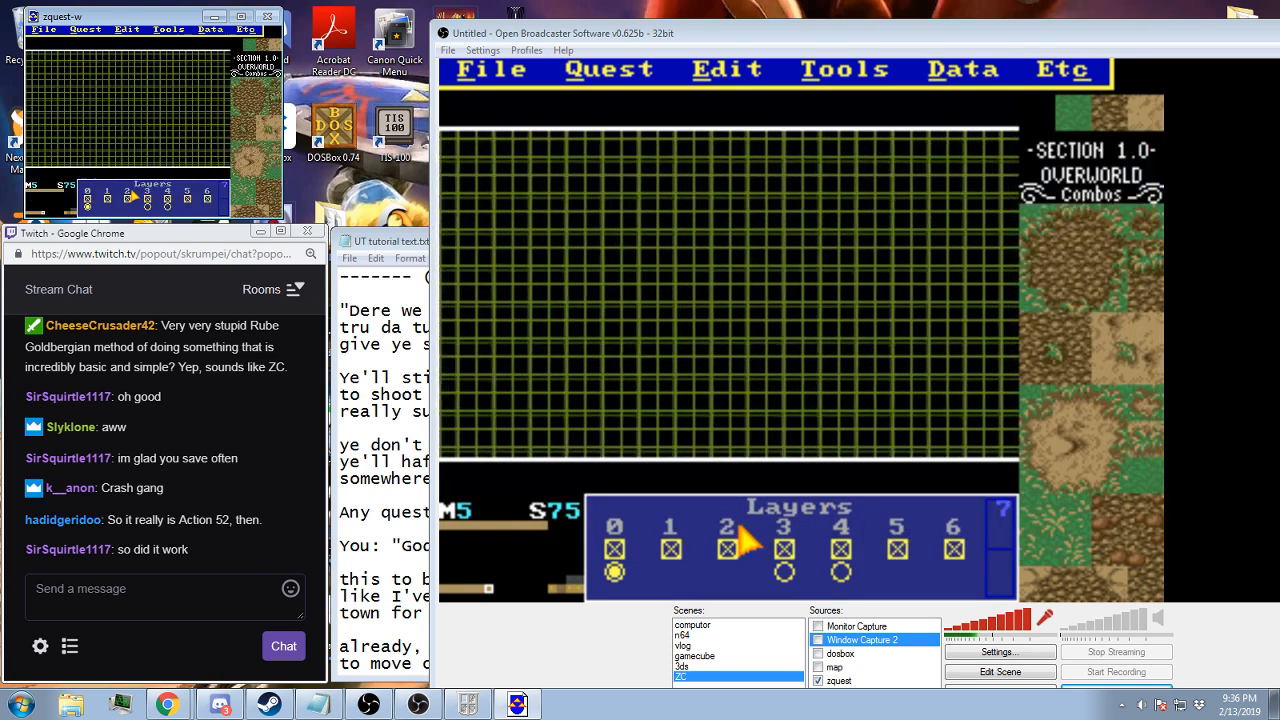
pyautogui.press('Right')
pyautogui.press('Right')
pyautogui.press('Right')
pyautogui.press('Right')
pyautogui.press('Right')
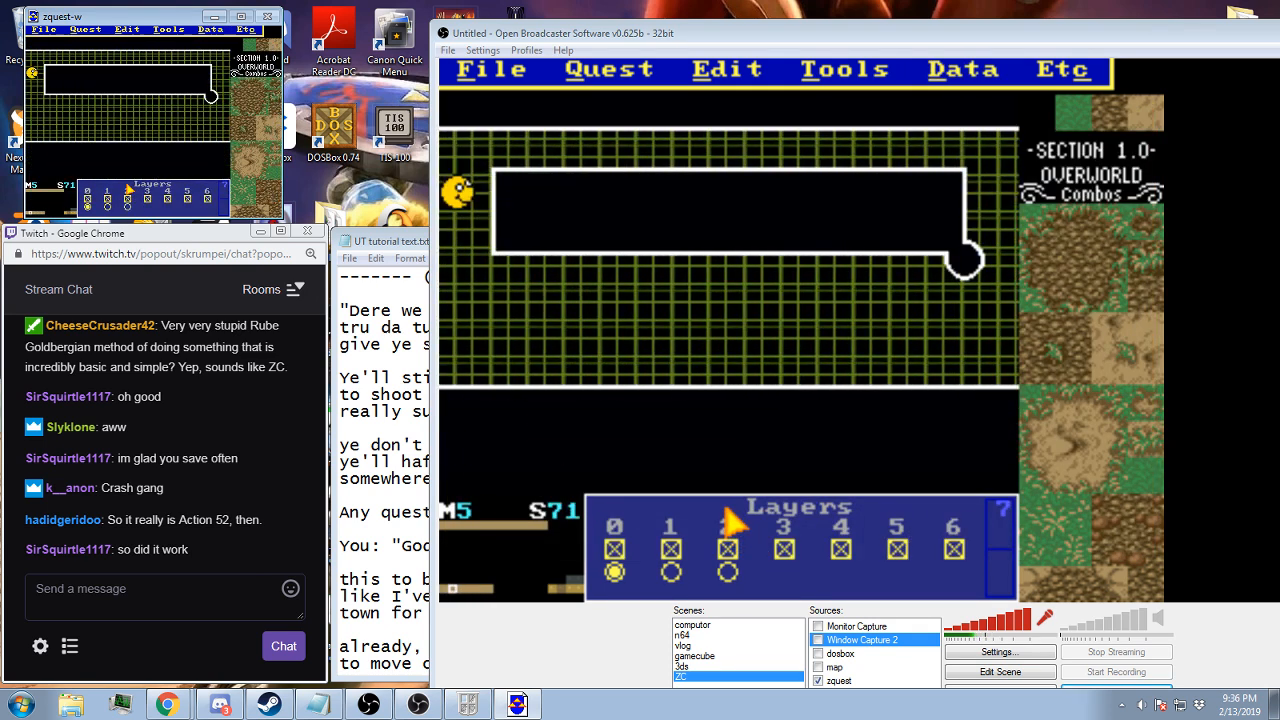
pyautogui.press('Up')
pyautogui.press('Up')
pyautogui.press('Up')
pyautogui.press('Up')
pyautogui.press('Up')
pyautogui.press('Up')
pyautogui.press('Right')
pyautogui.press('Right')
pyautogui.press('Right')
pyautogui.press('Right')
pyautogui.press('Right')
pyautogui.press('Right')
pyautogui.press('Right')
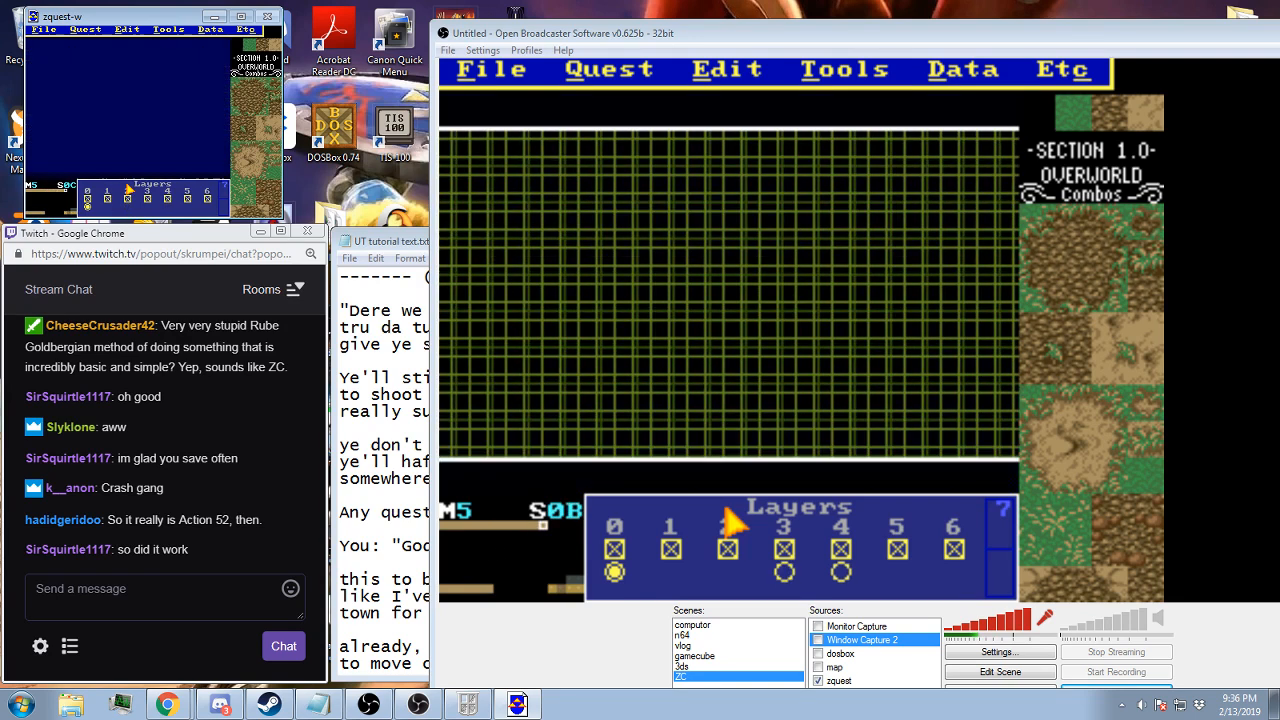
pyautogui.press('Left')
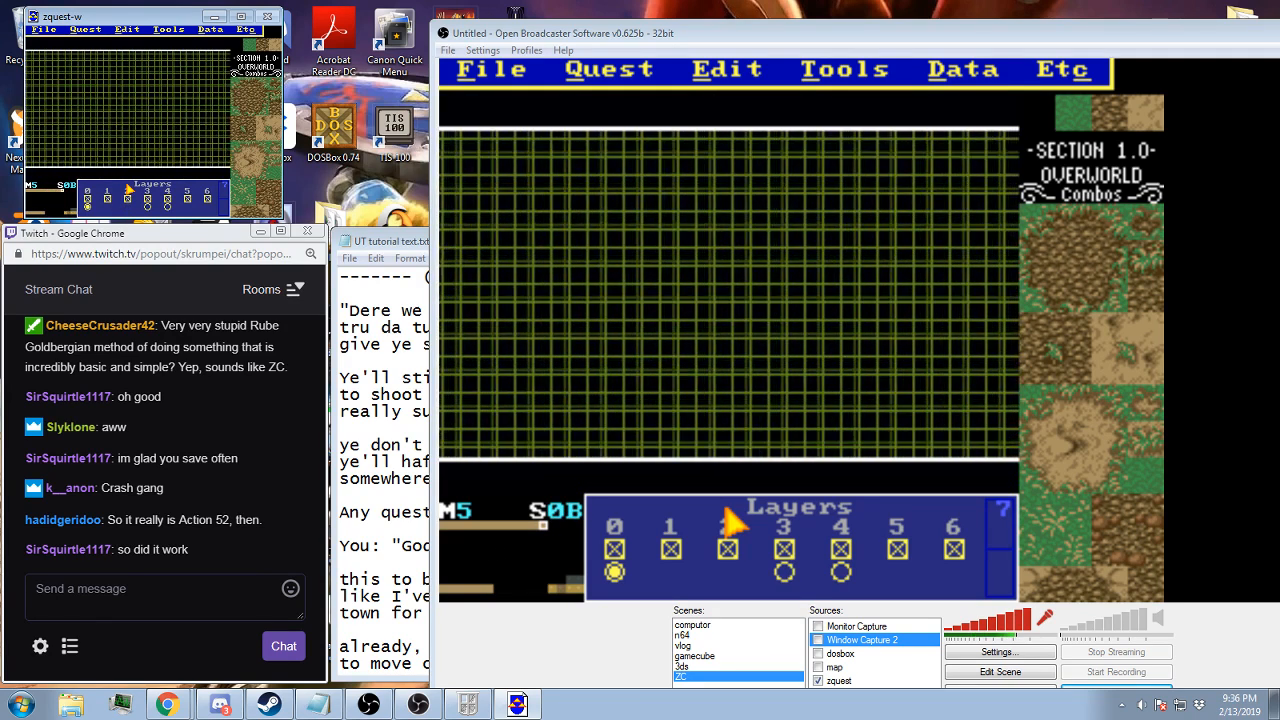
# Save the BA3 quest and go to the statue crossroads at screen 16 on map 3
pyautogui.press('F2')
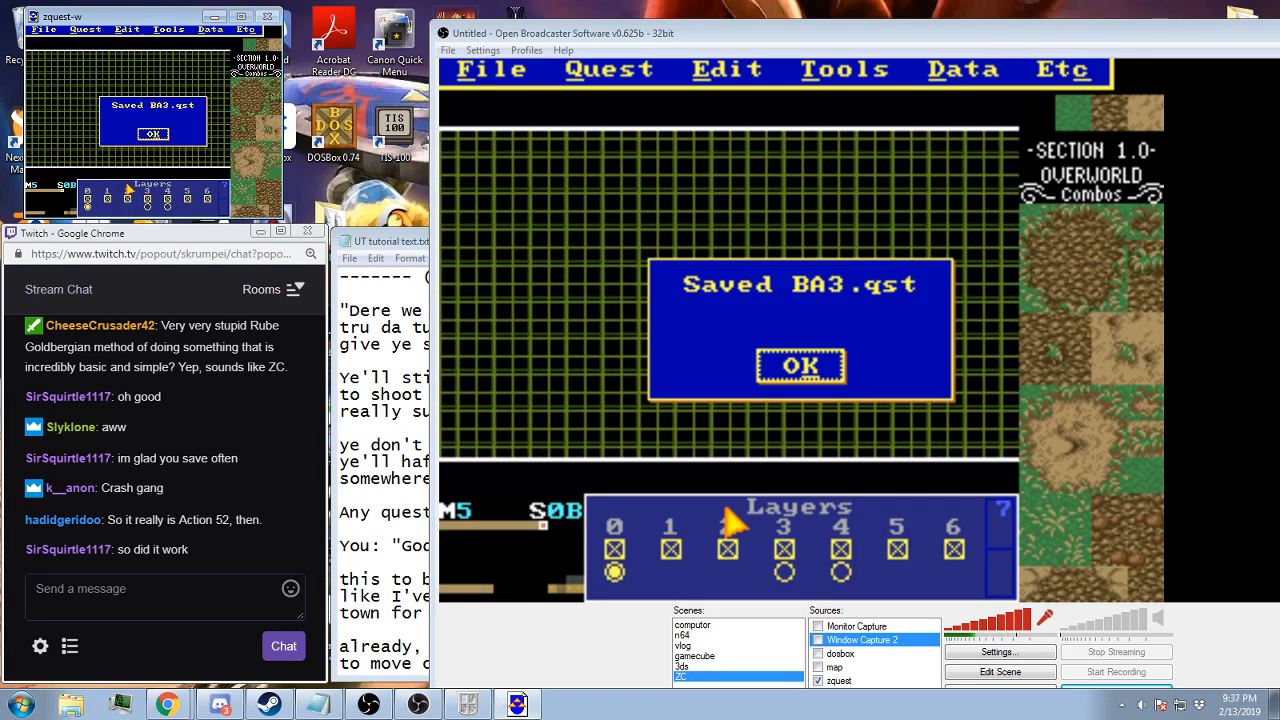
pyautogui.press('Return')
pyautogui.press(',')
pyautogui.press(',')
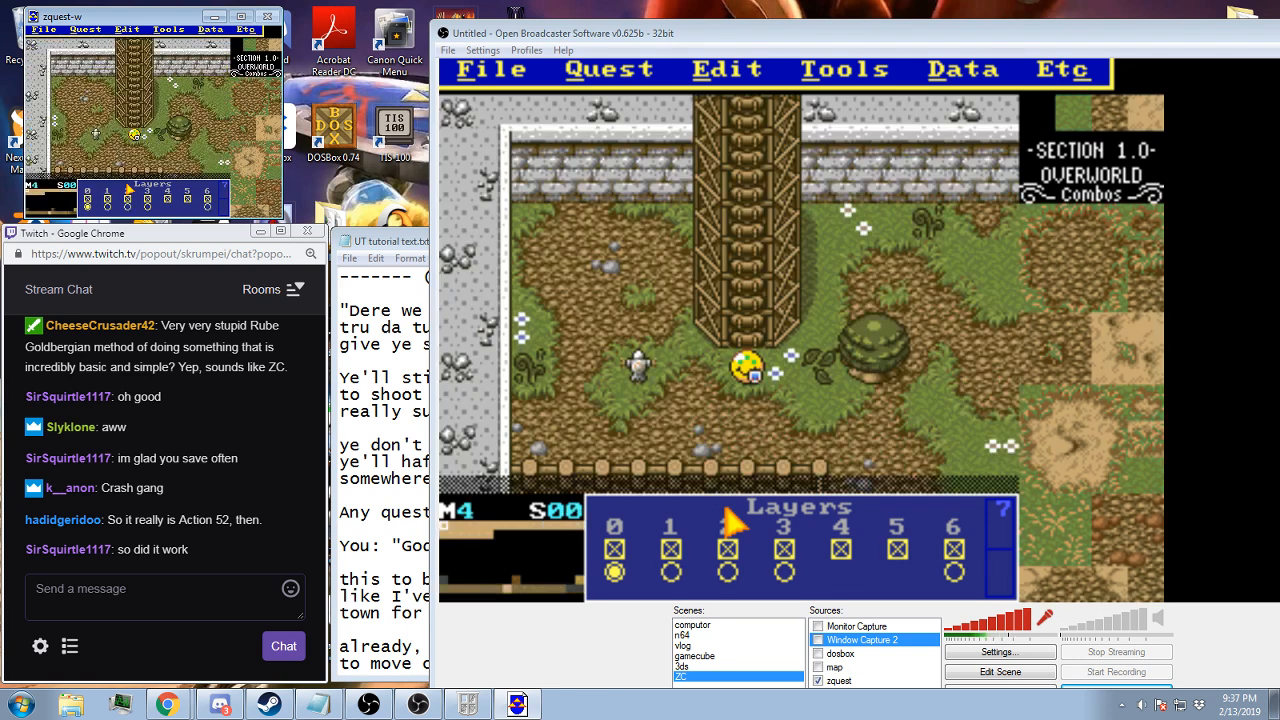
pyautogui.press('Down')
pyautogui.press('Down')
pyautogui.press('Right')
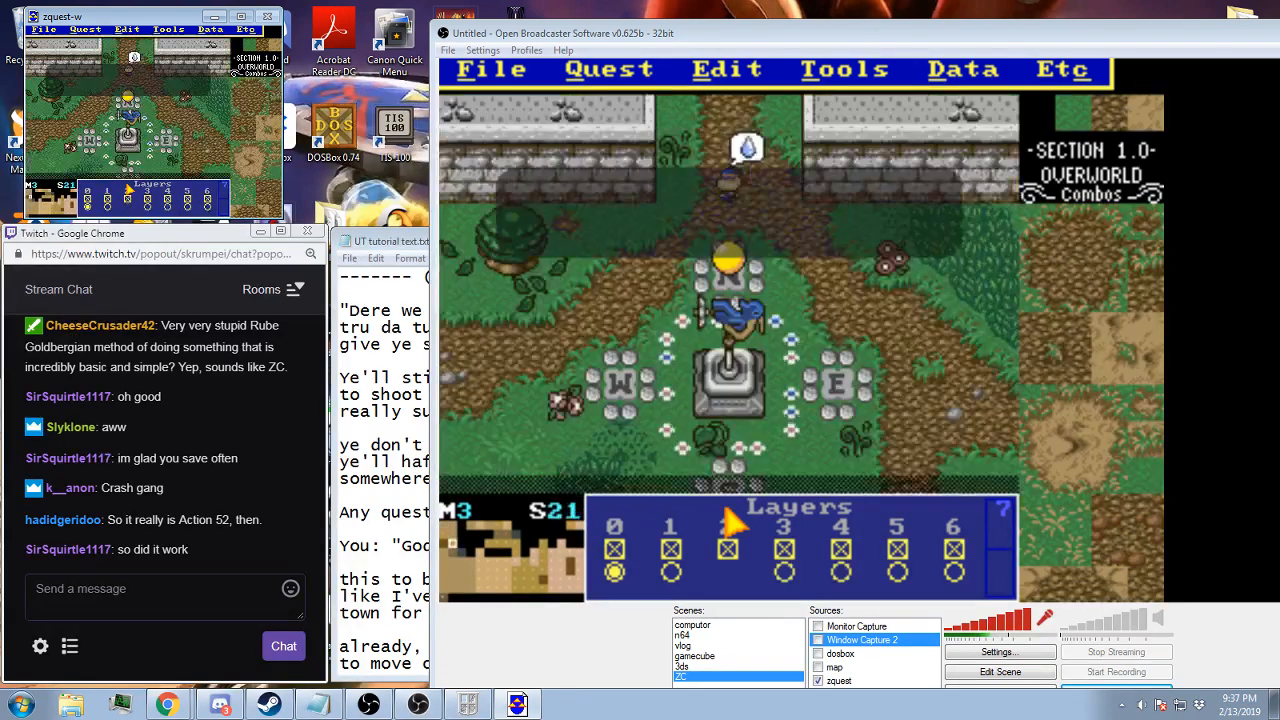
pyautogui.press('Down')
pyautogui.press('Down')
pyautogui.press('Right')
pyautogui.press('Right')
pyautogui.press('Right')
pyautogui.press('Right')
pyautogui.press('Up')
pyautogui.press('Up')
pyautogui.press('Right')
pyautogui.press('Right')
pyautogui.press('Right')
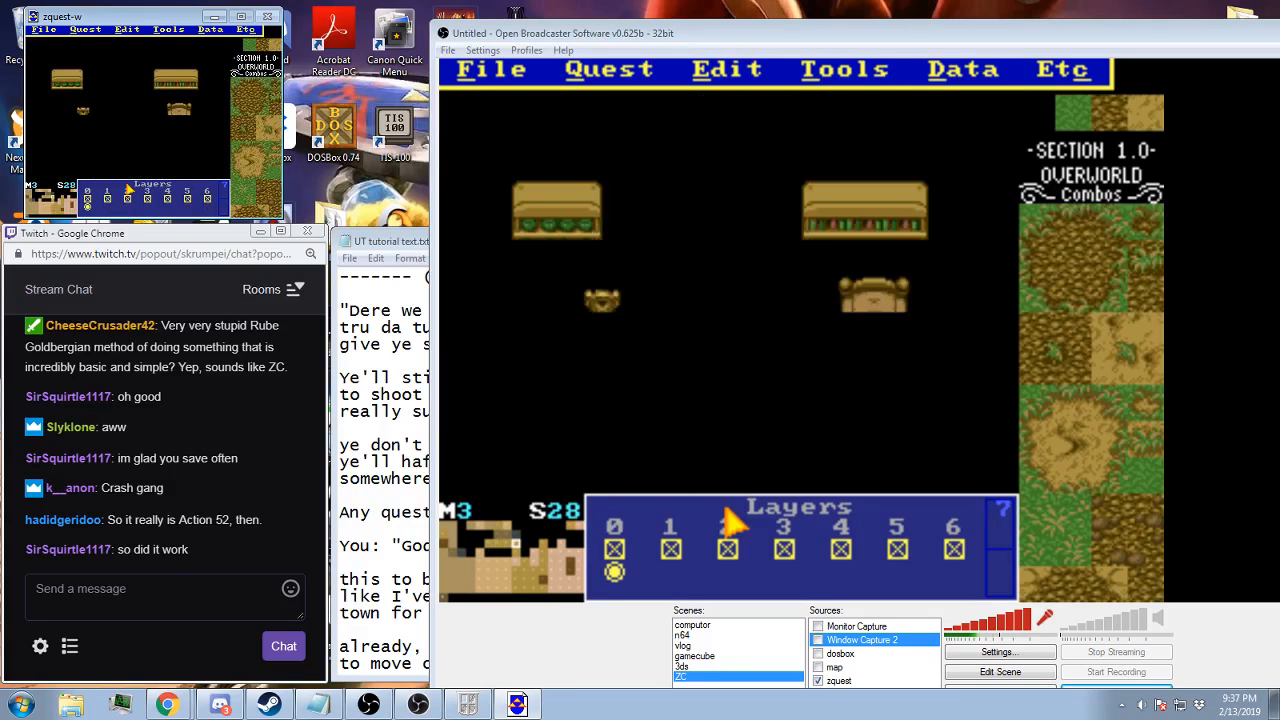
pyautogui.press('Up')
pyautogui.press('Right')
pyautogui.press('Left')
pyautogui.press('Left')
pyautogui.press('Left')
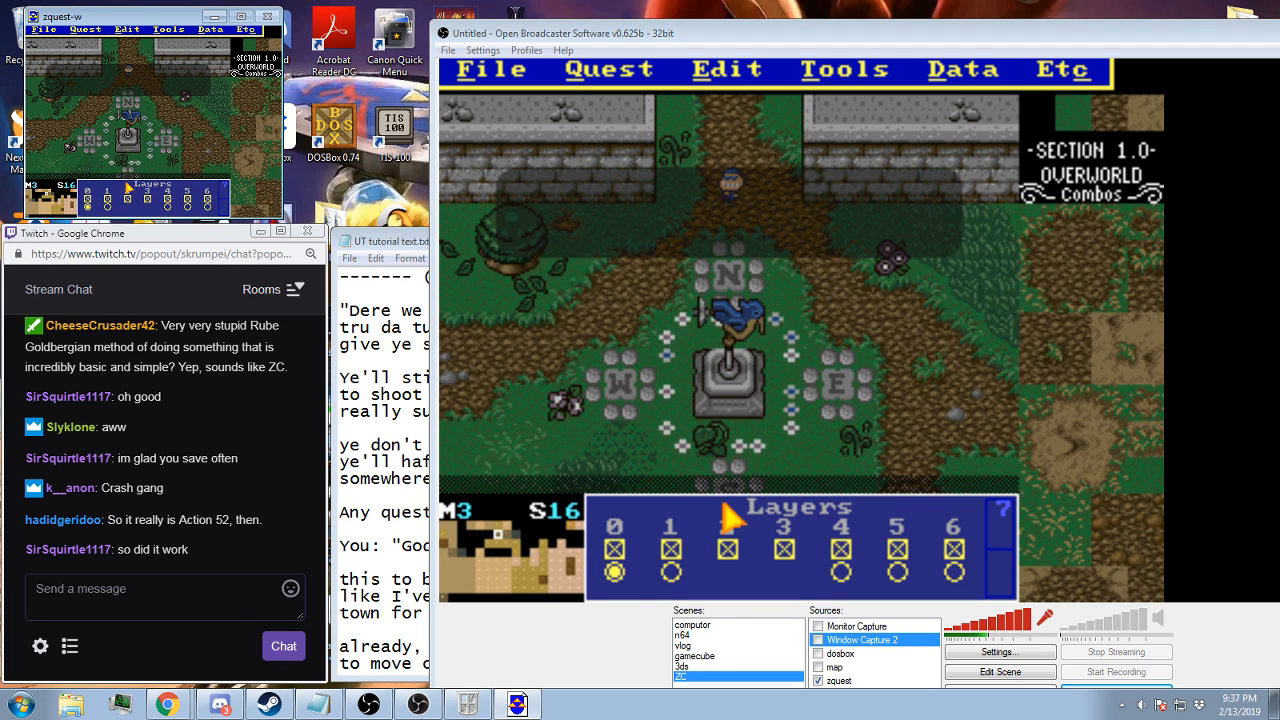
# Set the crossroads' tile warp to screen 00 of the 10-UT Battle 1 DMap and save the quest
pyautogui.press('w')
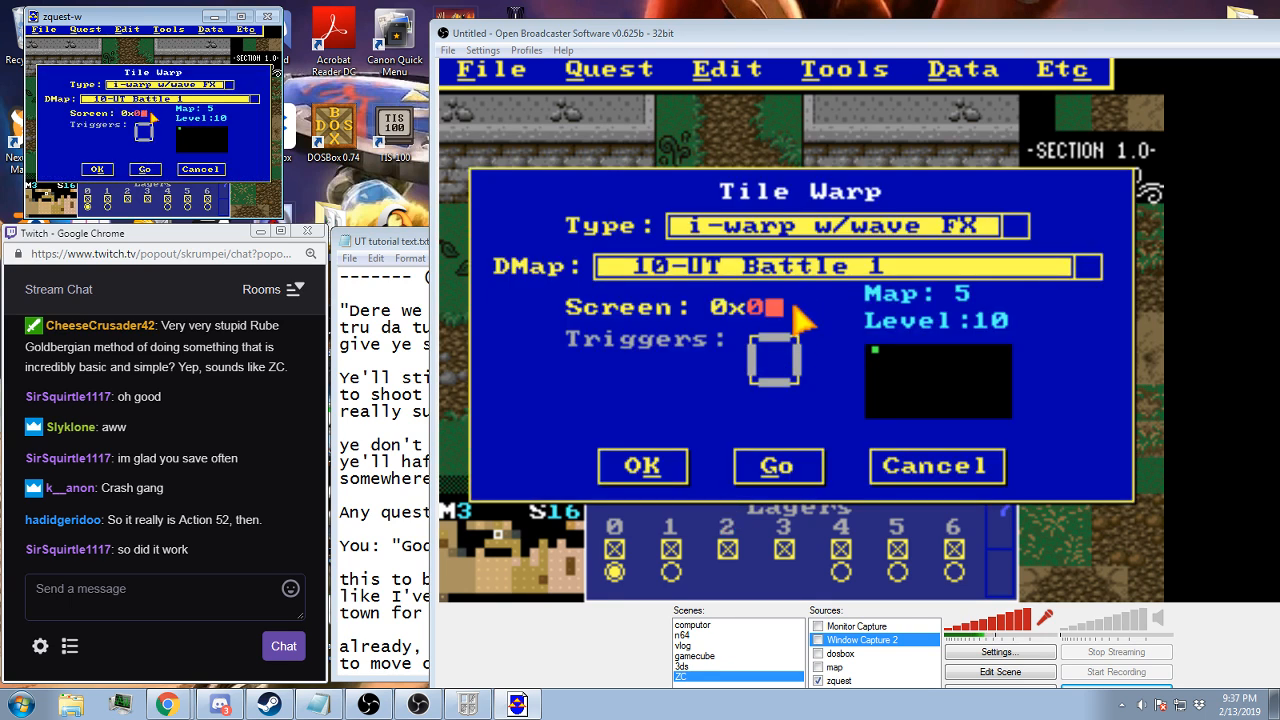
pyautogui.write('0')
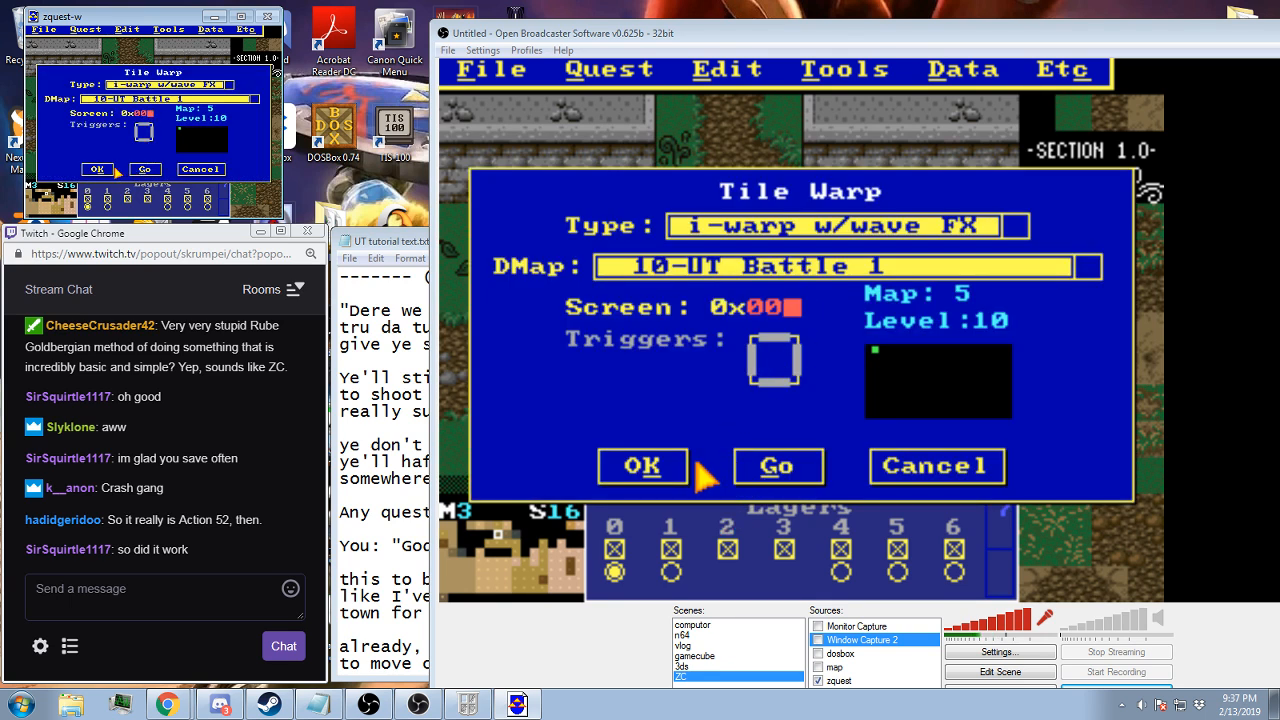
pyautogui.click(663, 464)
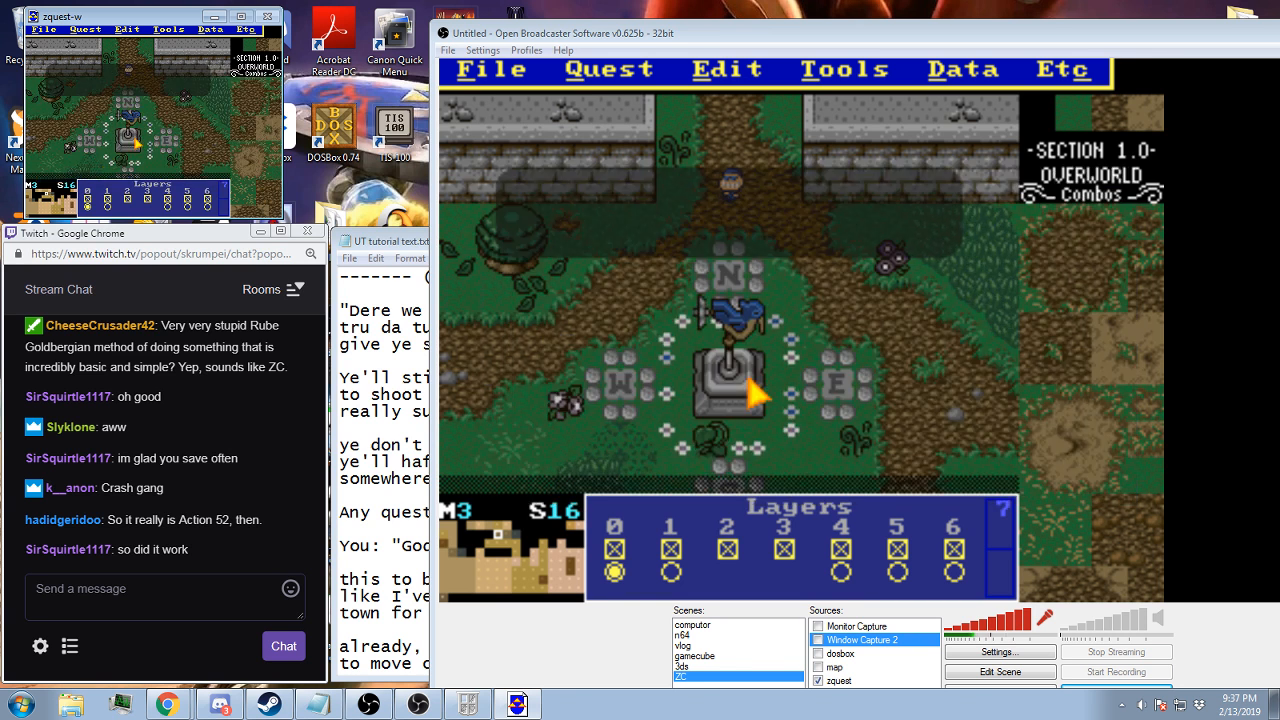
pyautogui.press('F2')
pyautogui.press('Return')
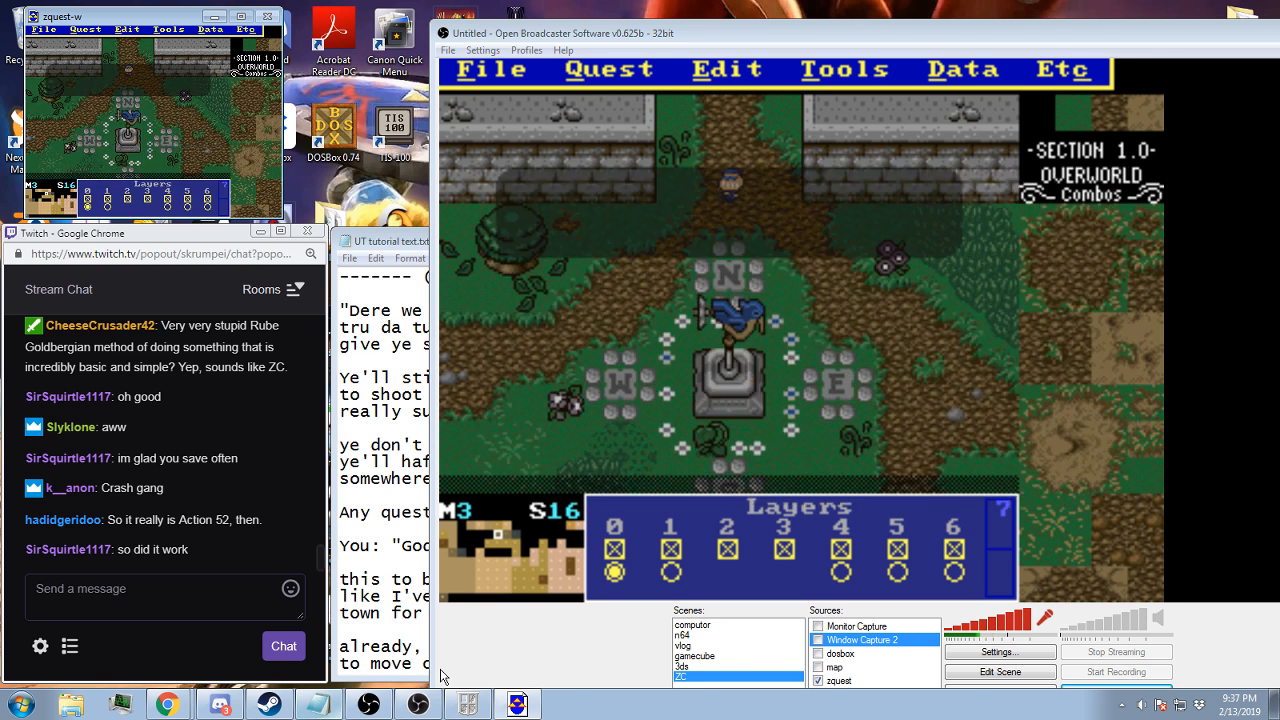
# In Open Broadcaster Software, replace the zquest source with Window Capture 2, then bring up the Zelda game window and unpause its title screen
pyautogui.click(818, 680)
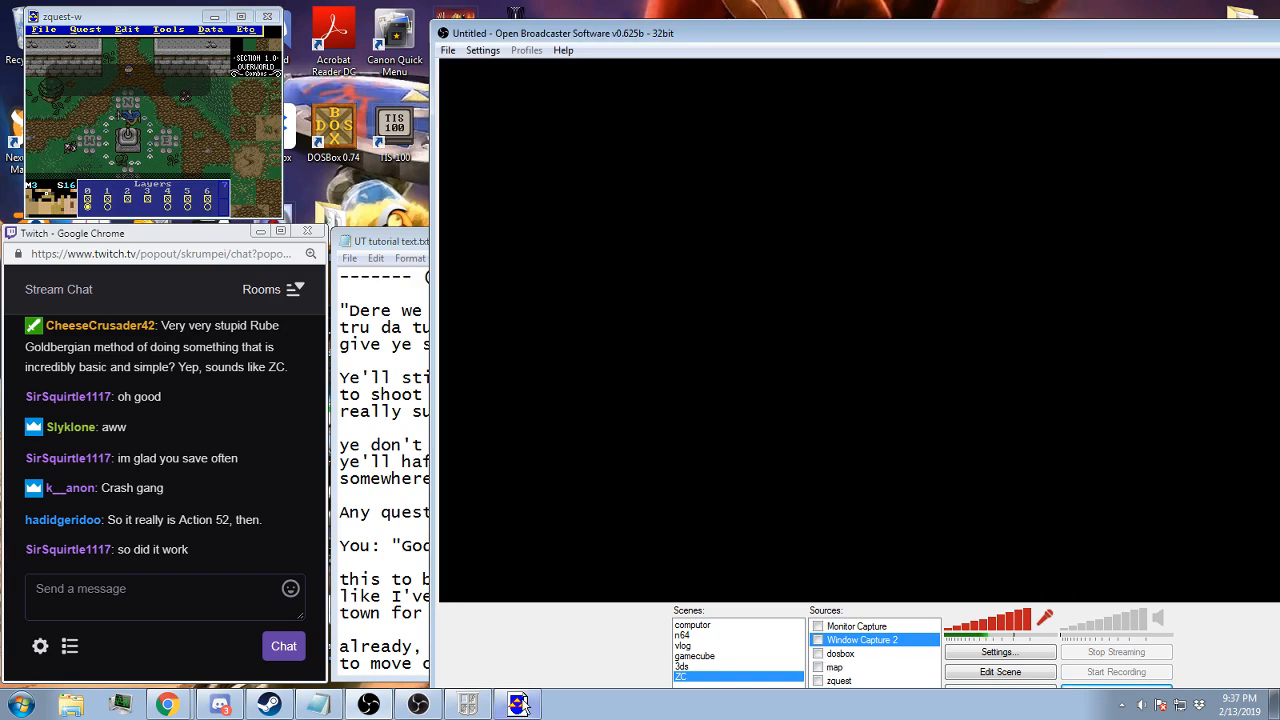
pyautogui.click(818, 640)
pyautogui.click(512, 705)
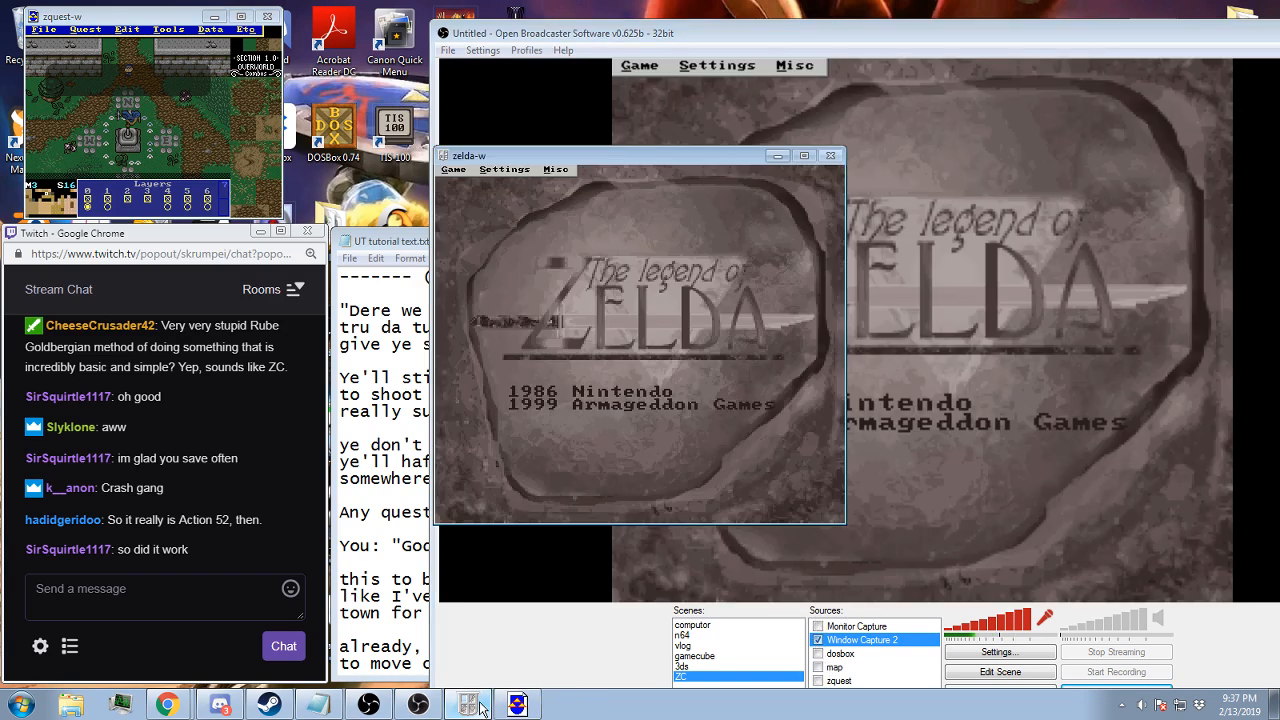
pyautogui.moveTo(668, 160); pyautogui.dragTo(1279, 190)
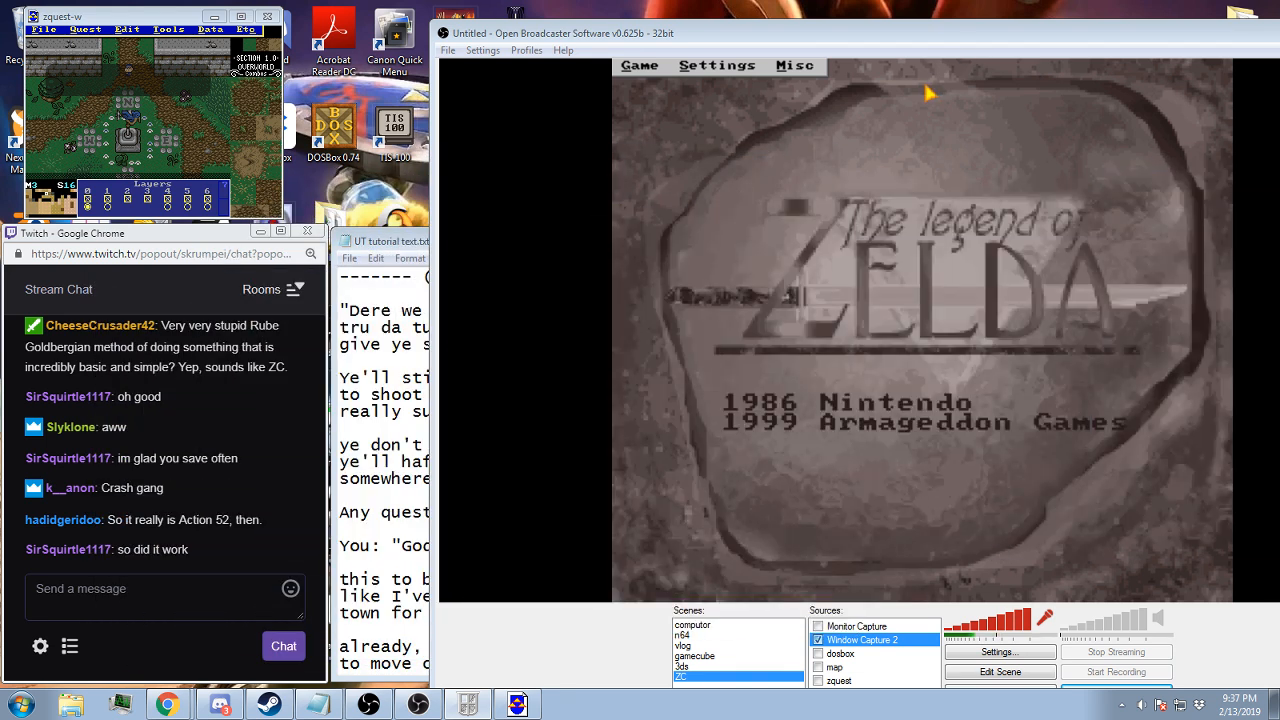
pyautogui.press('Escape')
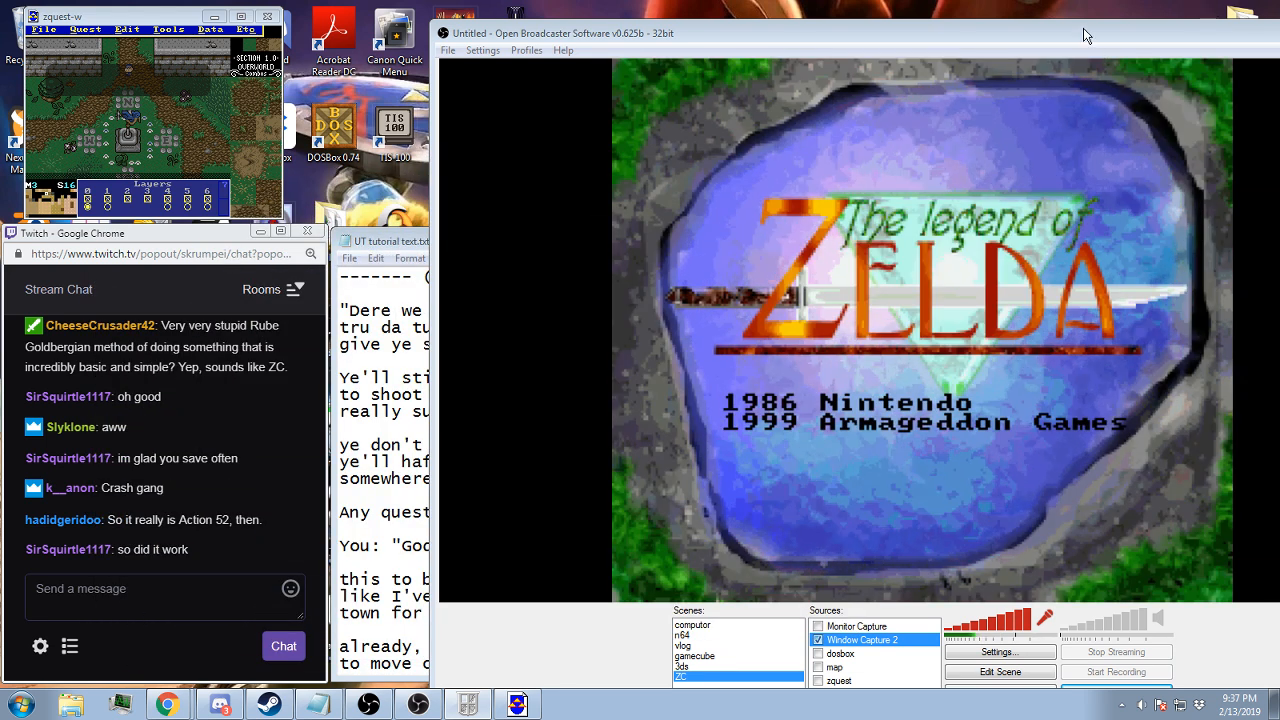
pyautogui.moveTo(1087, 36); pyautogui.dragTo(986, 29)
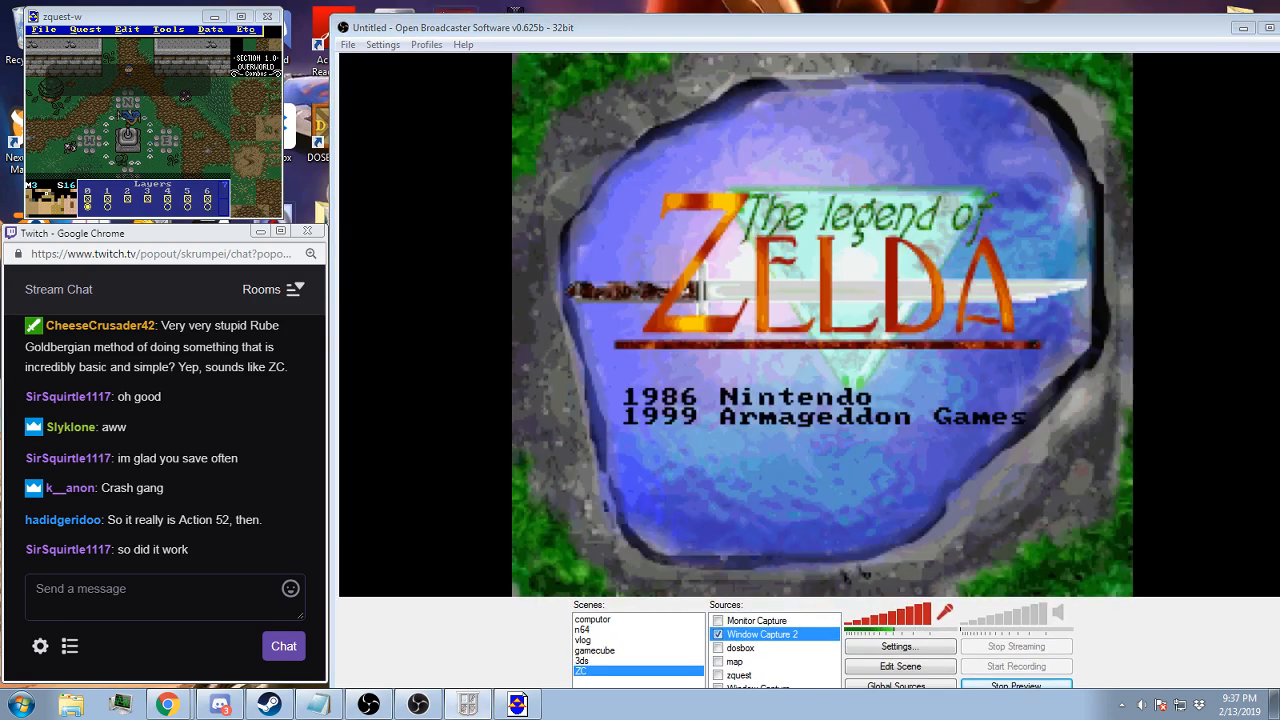
# Enter the file select screen from the title and delete the second save on page 7 - 9
pyautogui.press('Return')
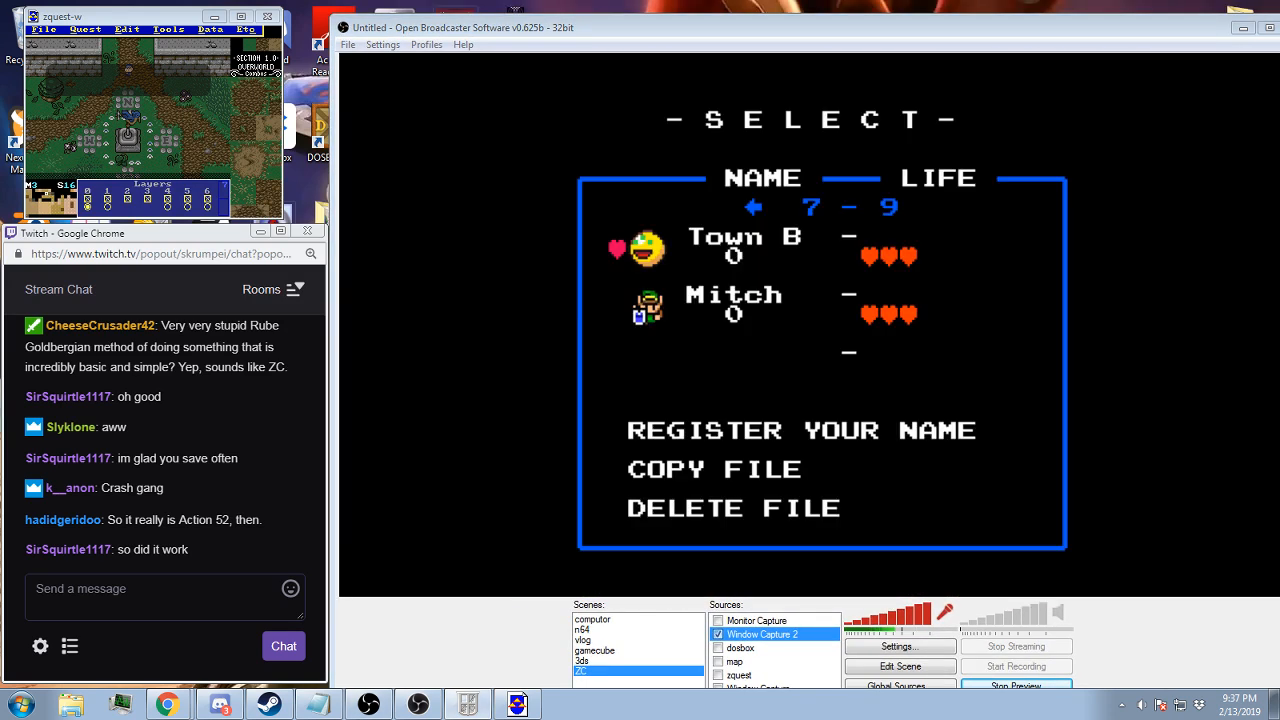
pyautogui.press('Return')
pyautogui.press('Down')
# Register a save file named Flafe and try to choose a custom quest for it
pyautogui.press('Return')
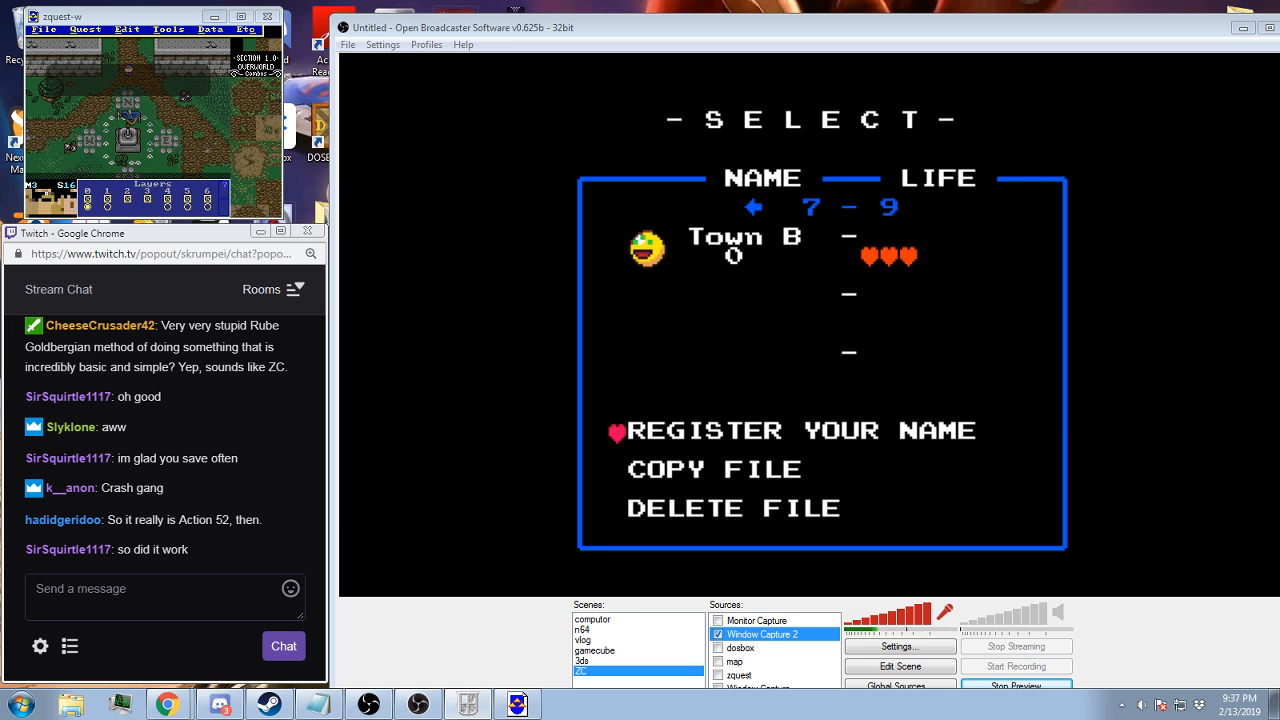
pyautogui.press('Return')
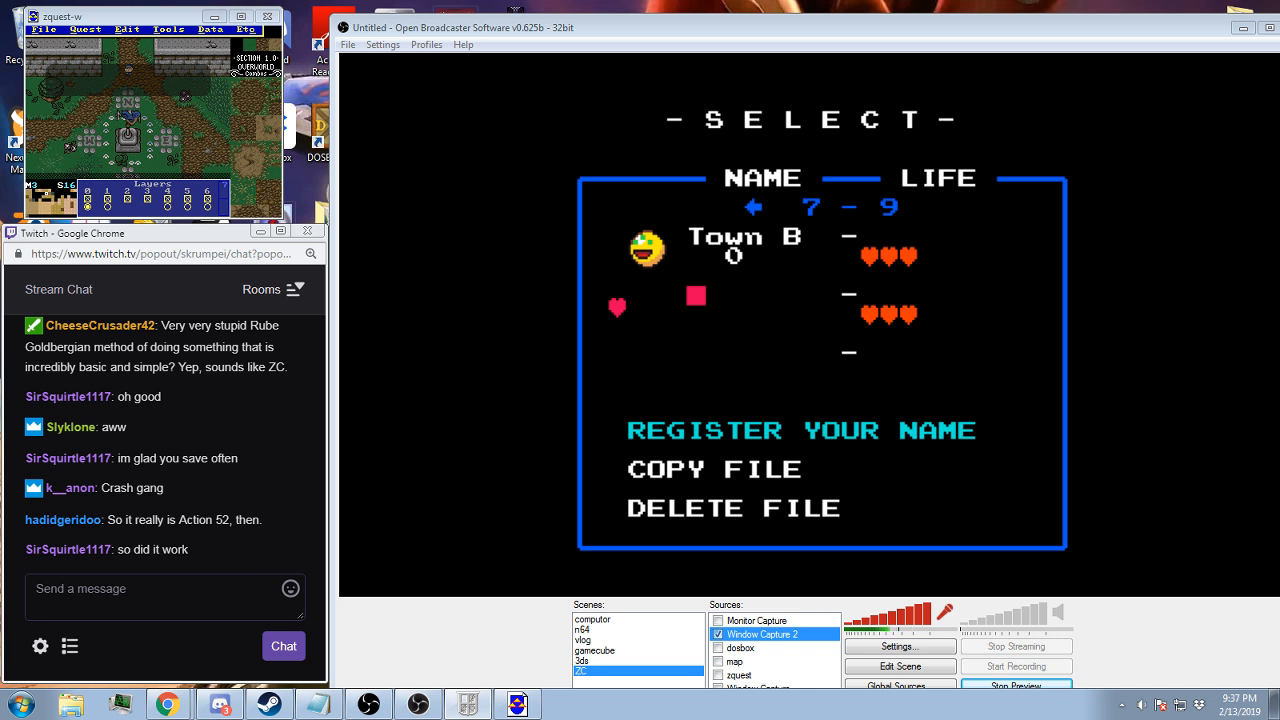
pyautogui.write('Flafe')
pyautogui.press('Return')
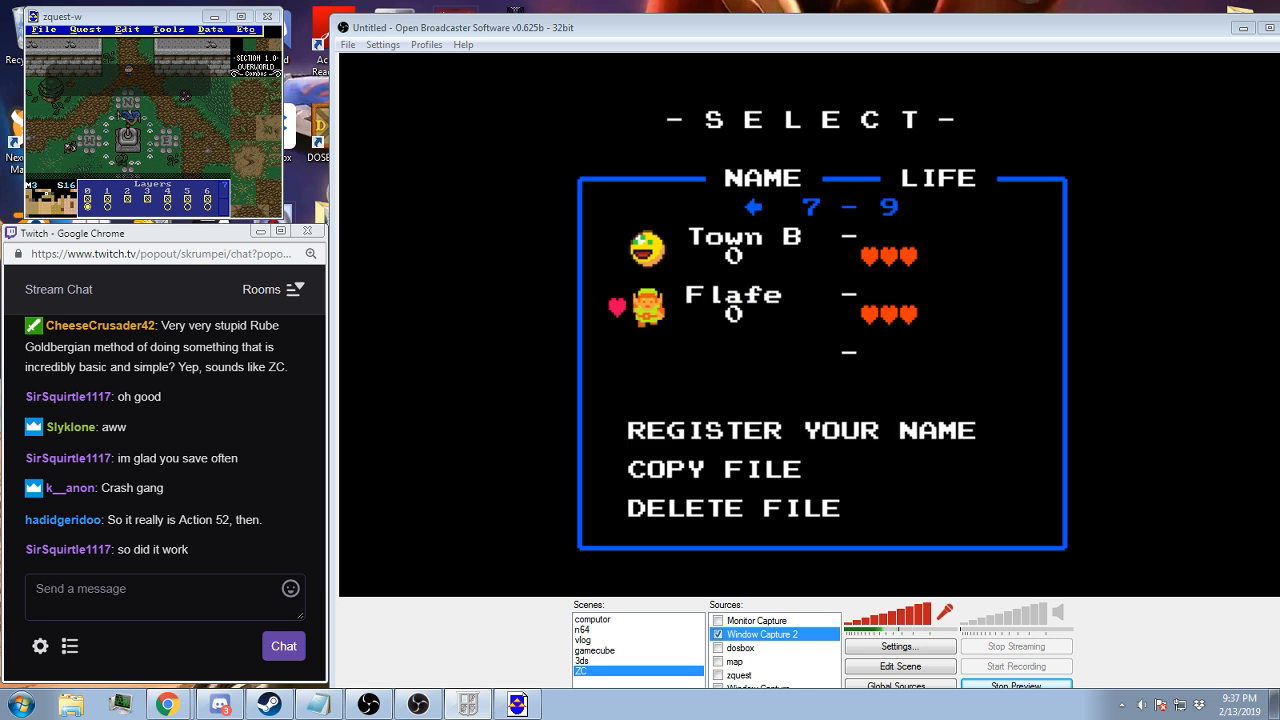
pyautogui.press('Return')
pyautogui.press('alt')
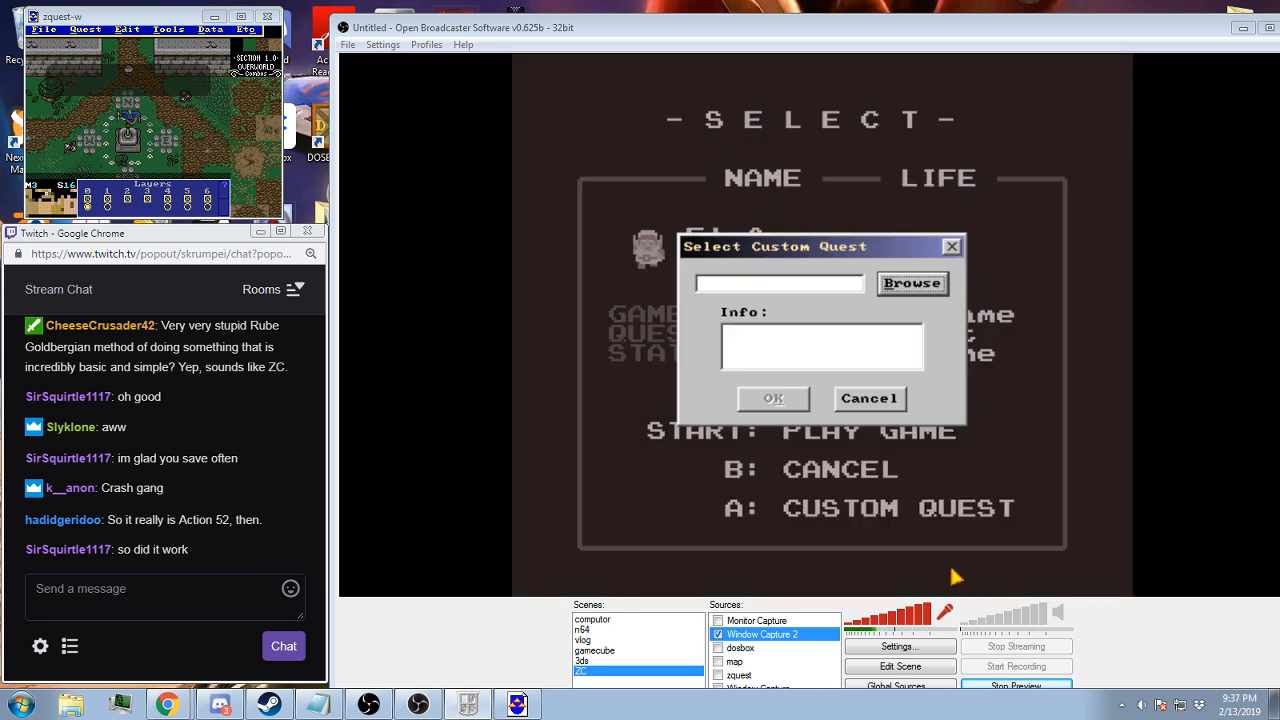
pyautogui.click(893, 287)
pyautogui.click(935, 408)
pyautogui.click(897, 407)
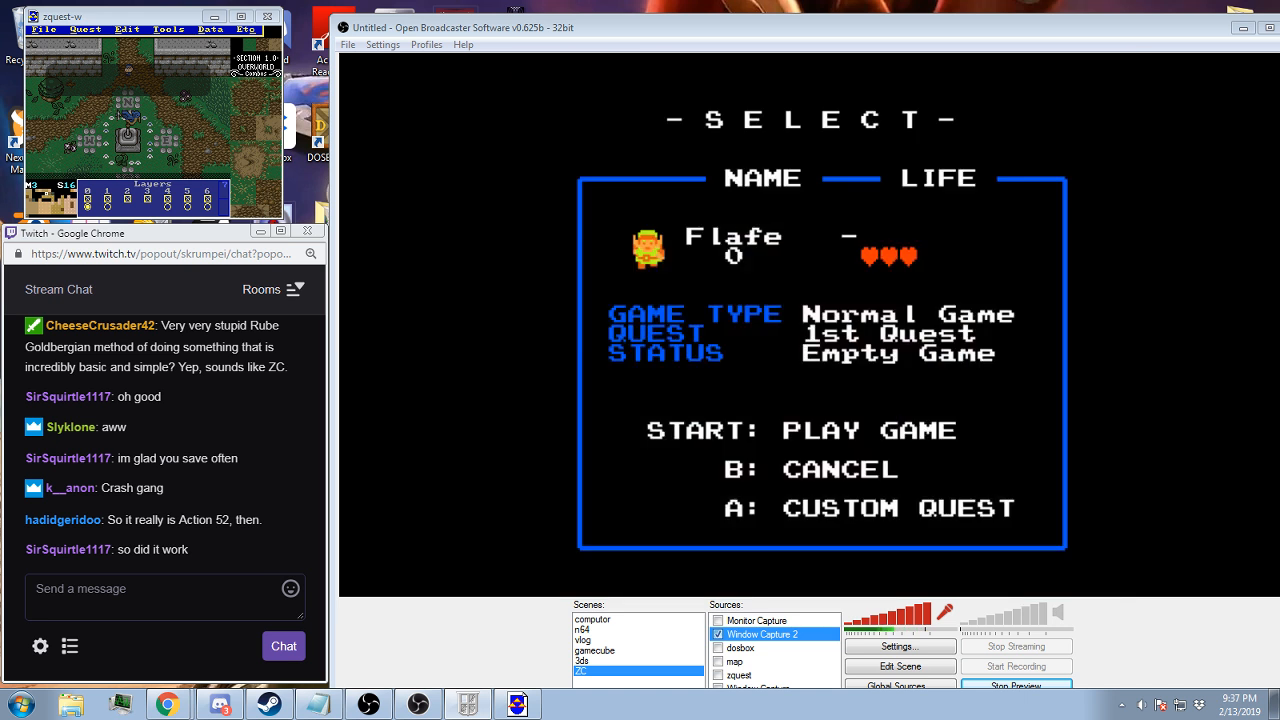
# Back out of the file's quest setup and look through the existing saves on all three file pages
pyautogui.press('ctrl')
pyautogui.press('Left')
pyautogui.press('Left')
pyautogui.press('Down')
pyautogui.press('Right')
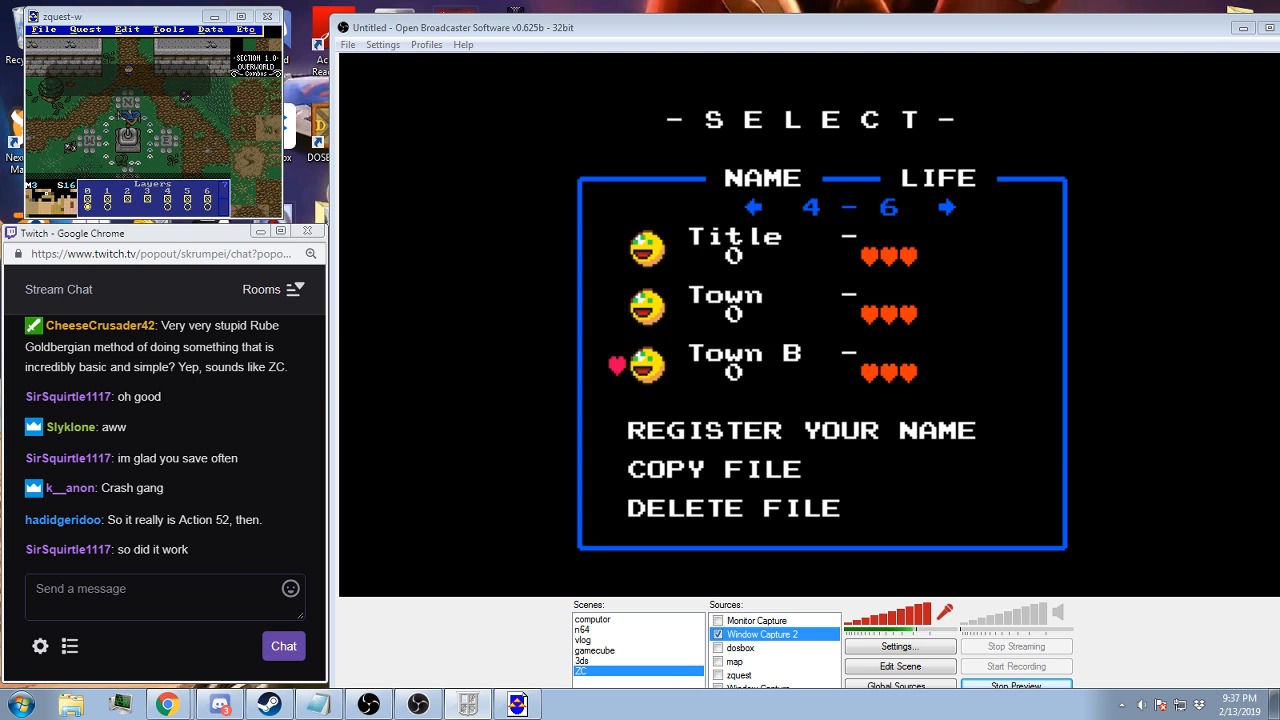
pyautogui.press('Right')
pyautogui.press('Up')
pyautogui.press('Up')
pyautogui.press('Left')
pyautogui.press('Left')
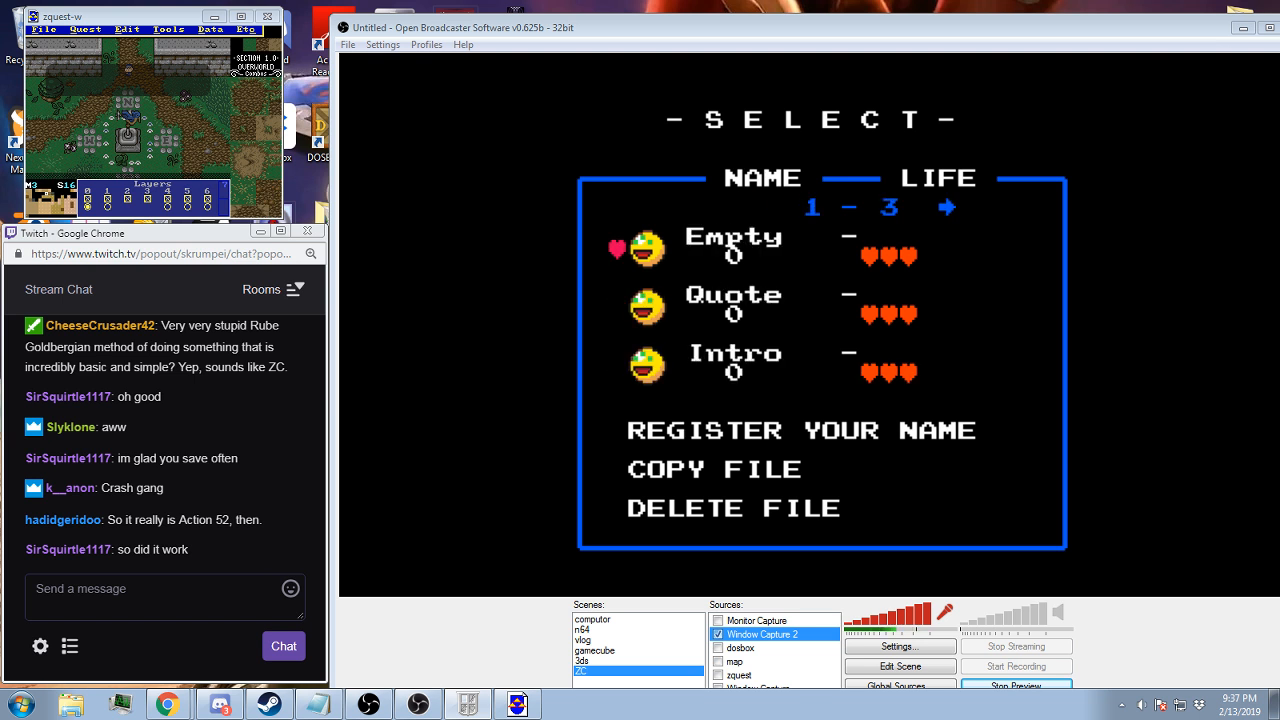
pyautogui.press('Right')
pyautogui.press('Right')
pyautogui.press('Down')
pyautogui.press('Down')
pyautogui.press('Down')
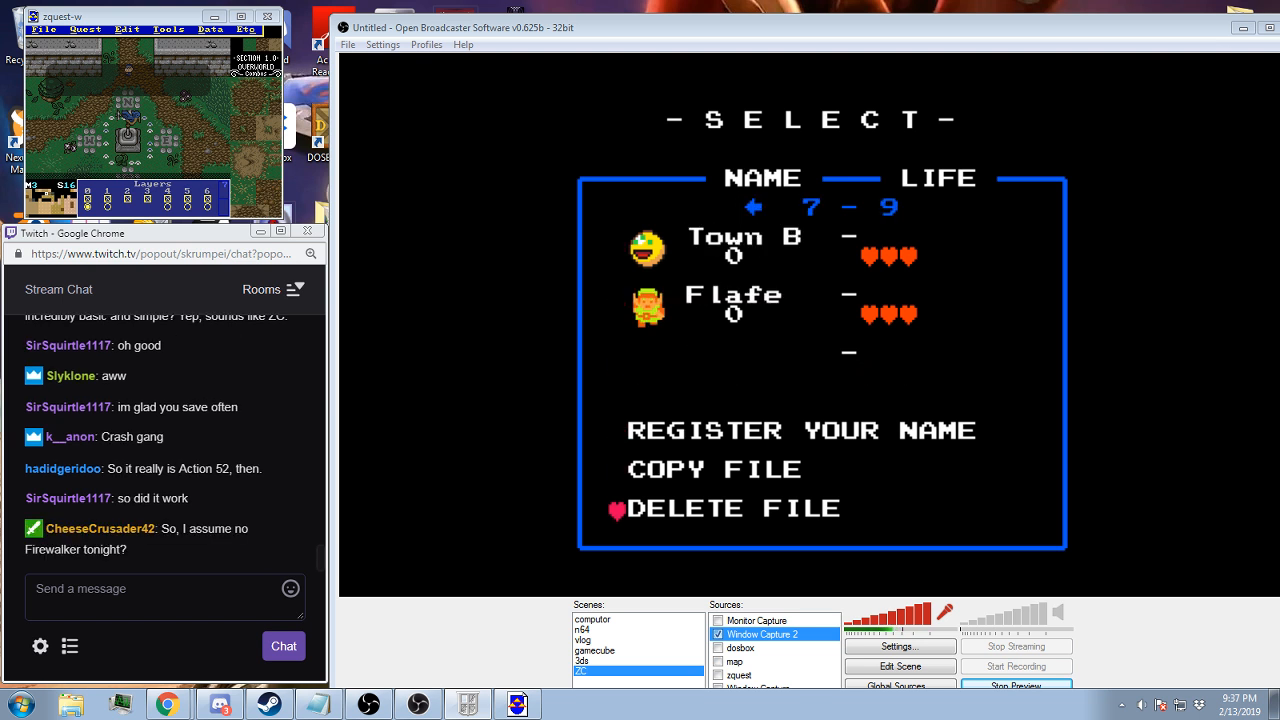
# Delete the Flafe save file and begin registering another new file in its slot
pyautogui.press('Return')
pyautogui.press('Down')
pyautogui.press('Return')
# Copy the save file named Empty into the free slot below Town B
pyautogui.press('Return')
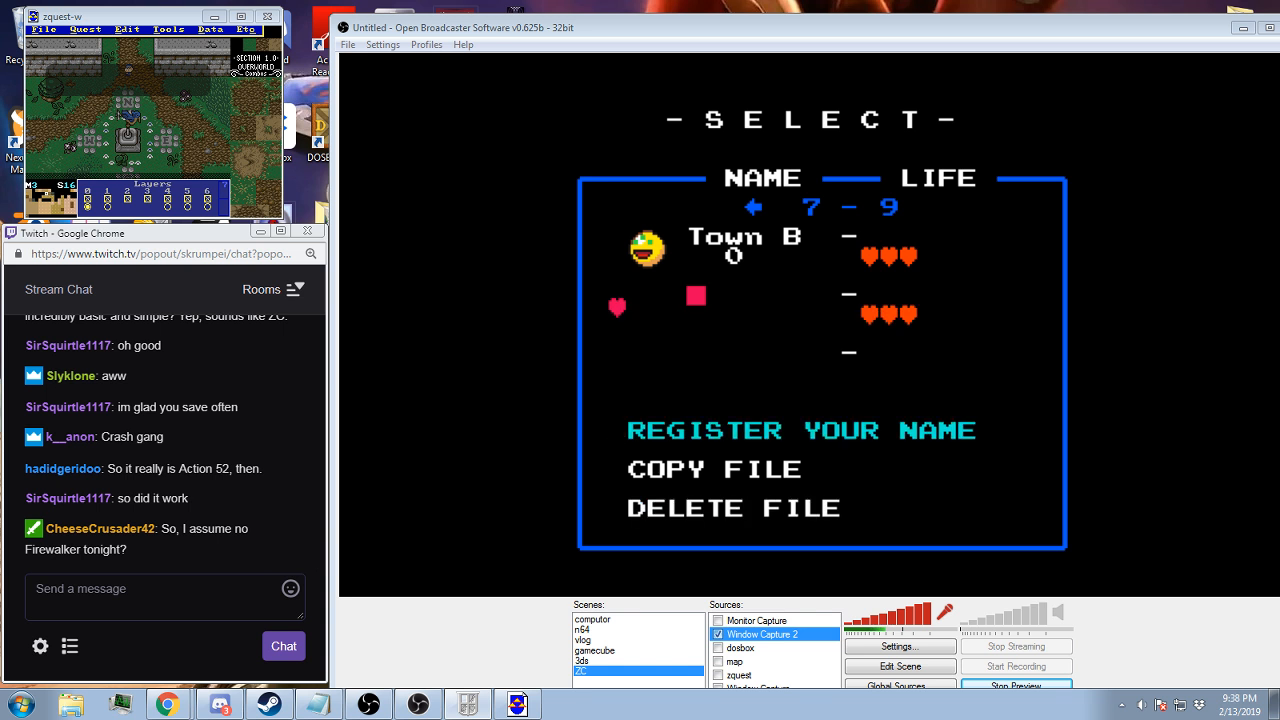
pyautogui.write('aa')
pyautogui.press('Escape')
pyautogui.press('Return')
pyautogui.press('Left')
pyautogui.press('Left')
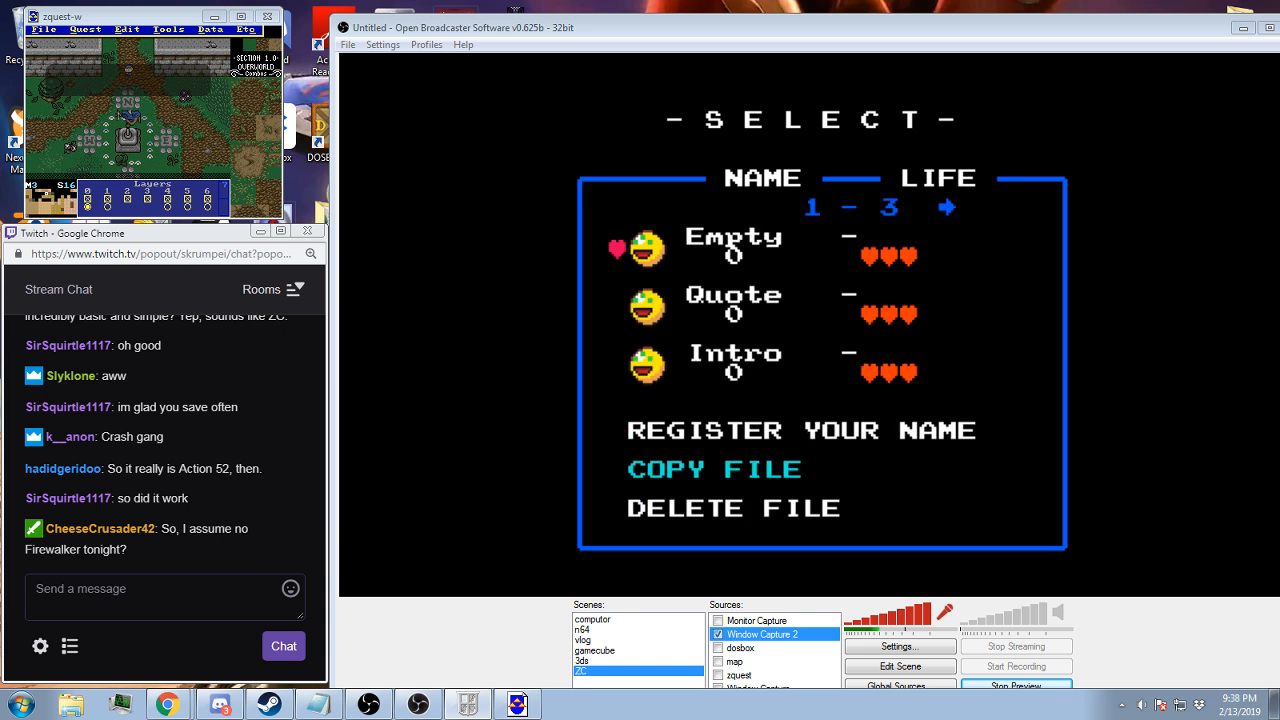
pyautogui.press('Return')
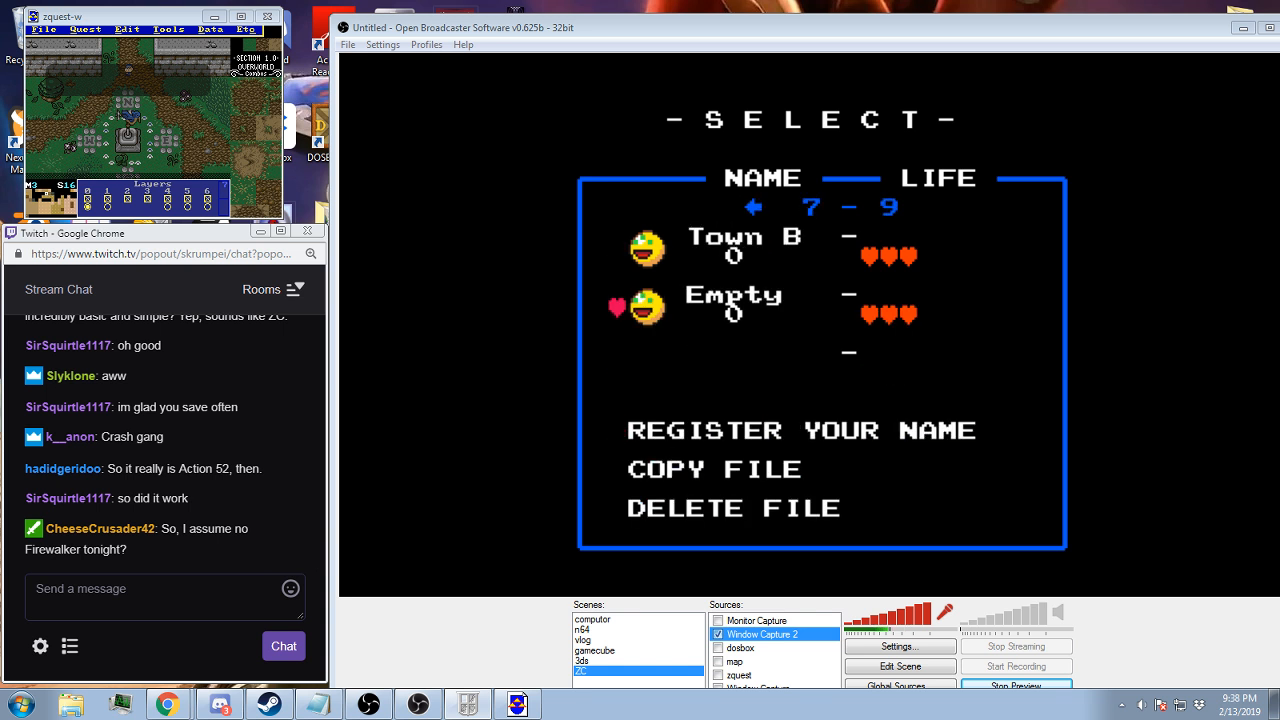
# Start the copied Empty save, playtest through the intro into the bat-filled cave room, and pause the game
pyautogui.press('Return')
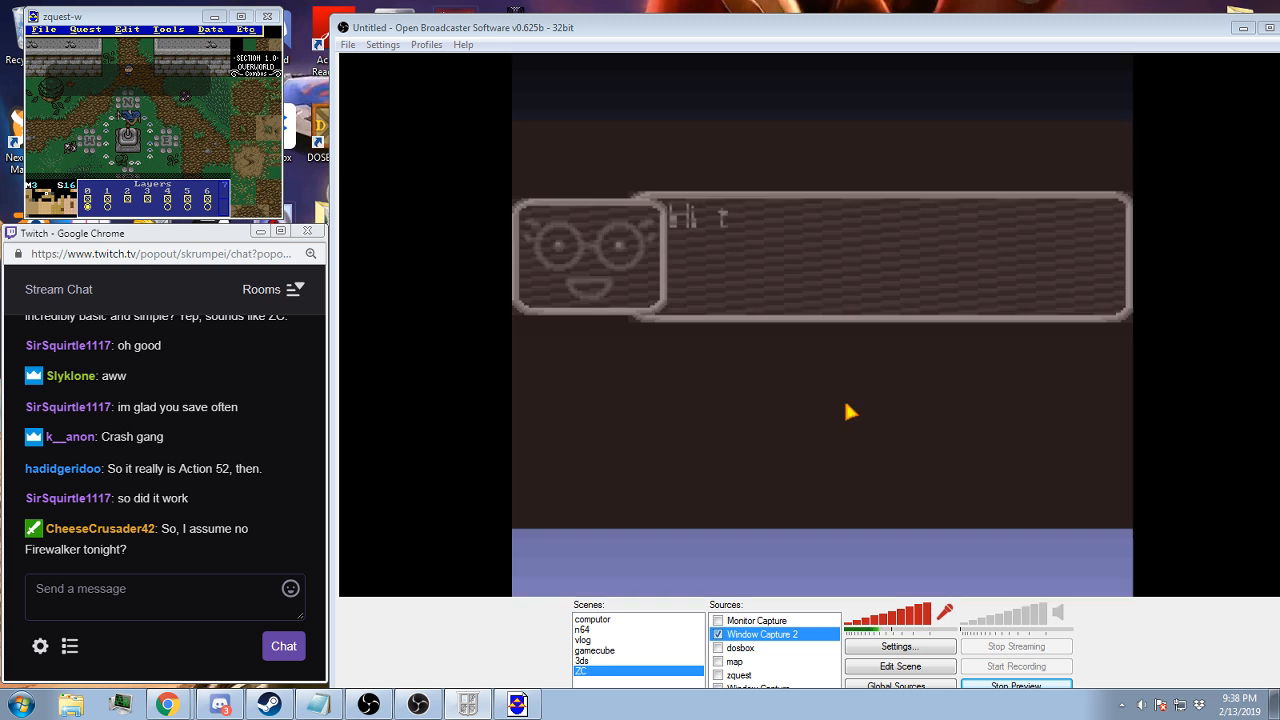
pyautogui.press('F6')
pyautogui.press('Return')
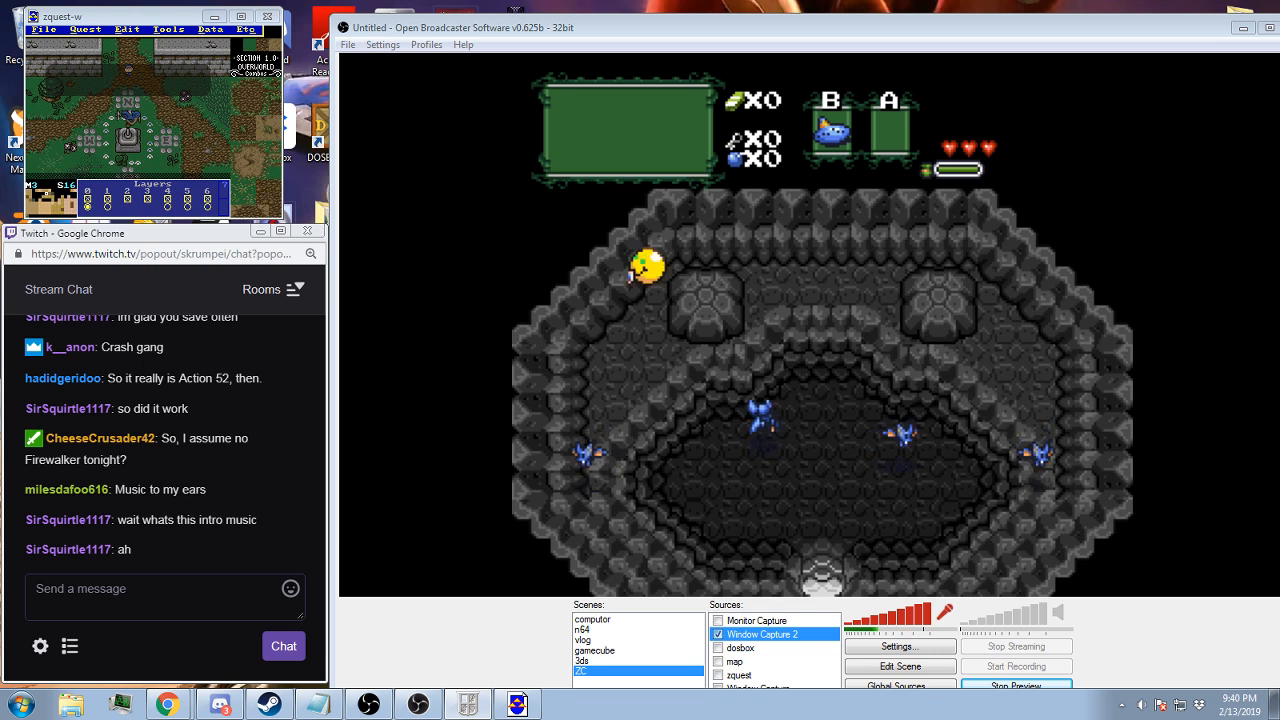
pyautogui.press('Escape')
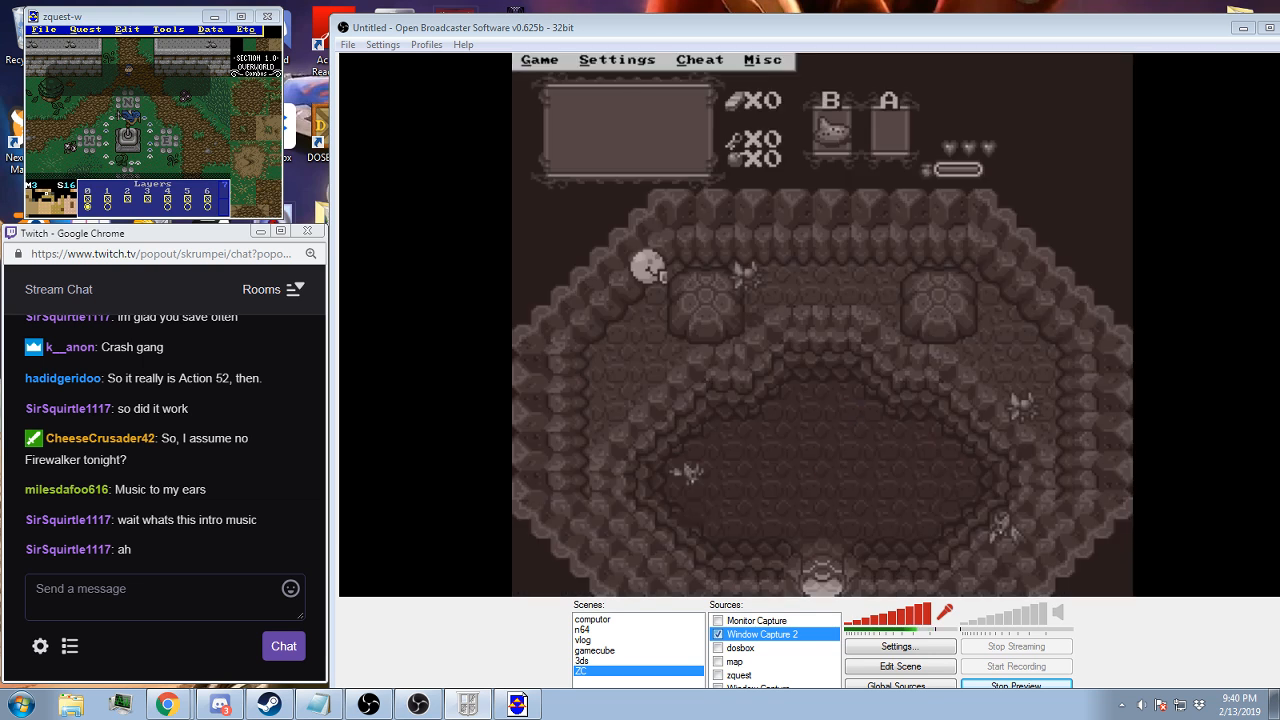
# Switch the preview in the 32-bit OBS from Window Capture 2 to the zquest source and return to the quest editor
pyautogui.click(412, 705)
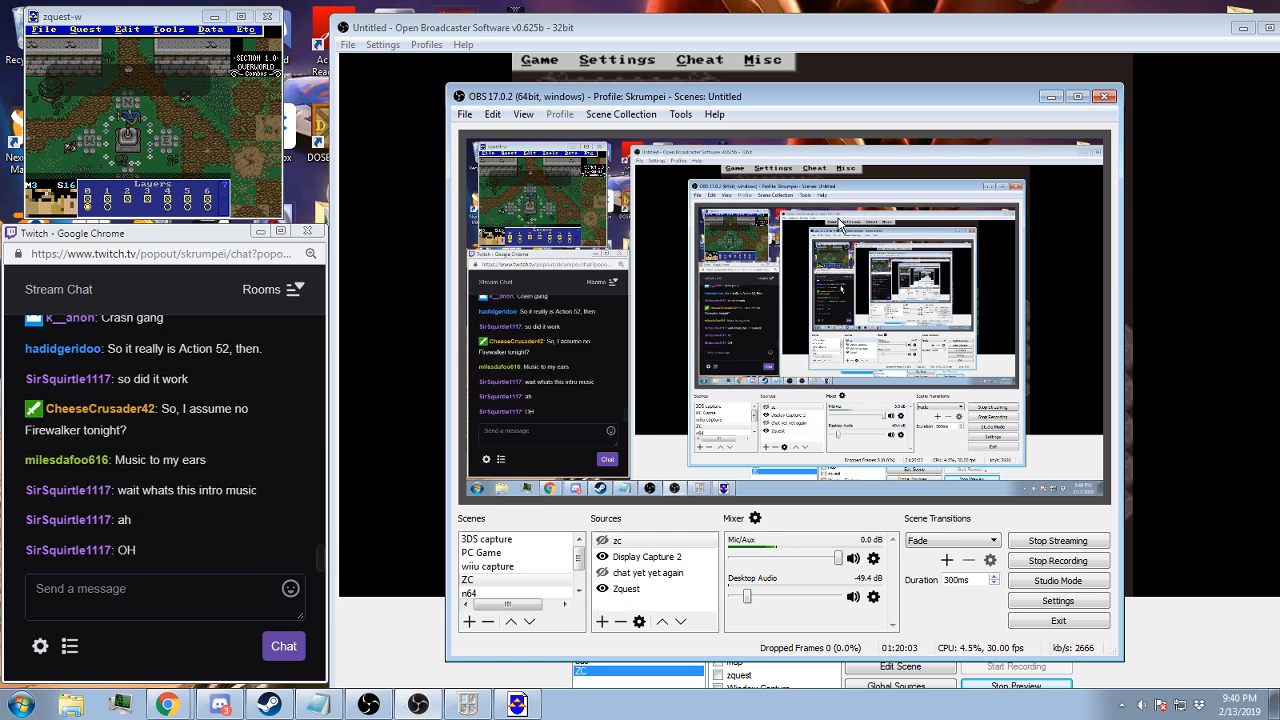
pyautogui.click(1049, 97)
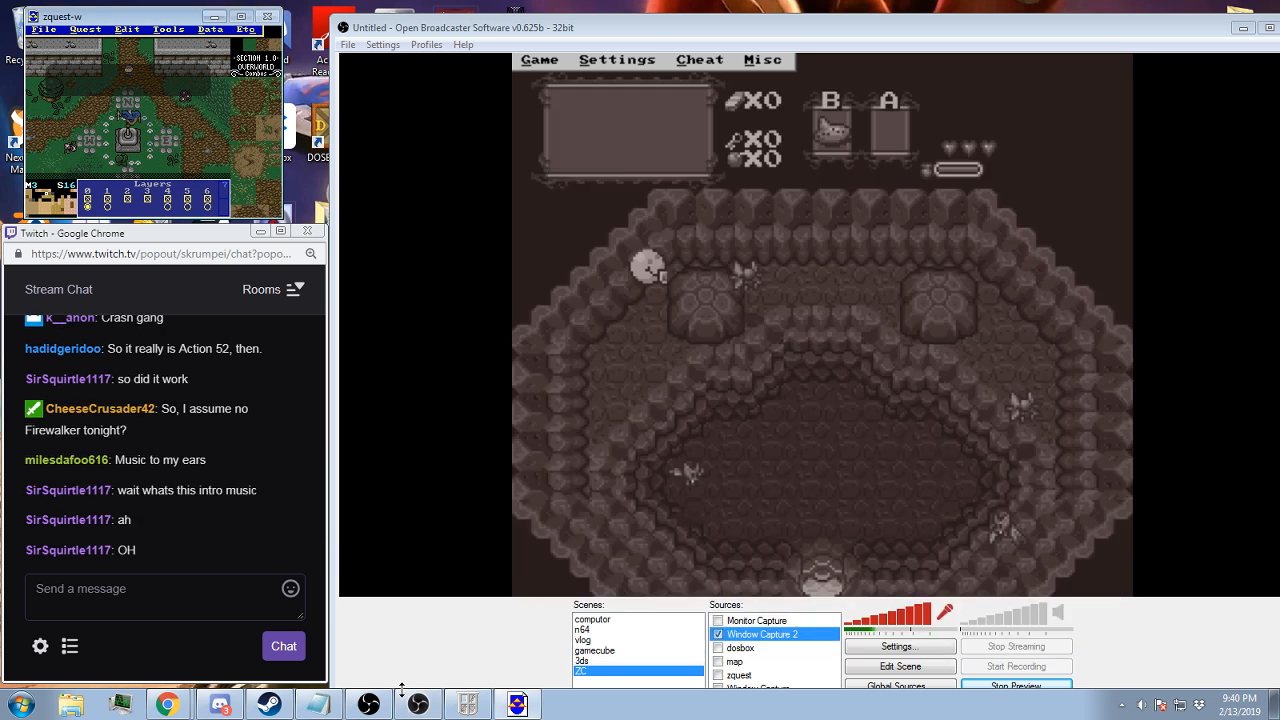
pyautogui.click(717, 675)
pyautogui.click(717, 634)
pyautogui.click(151, 18)
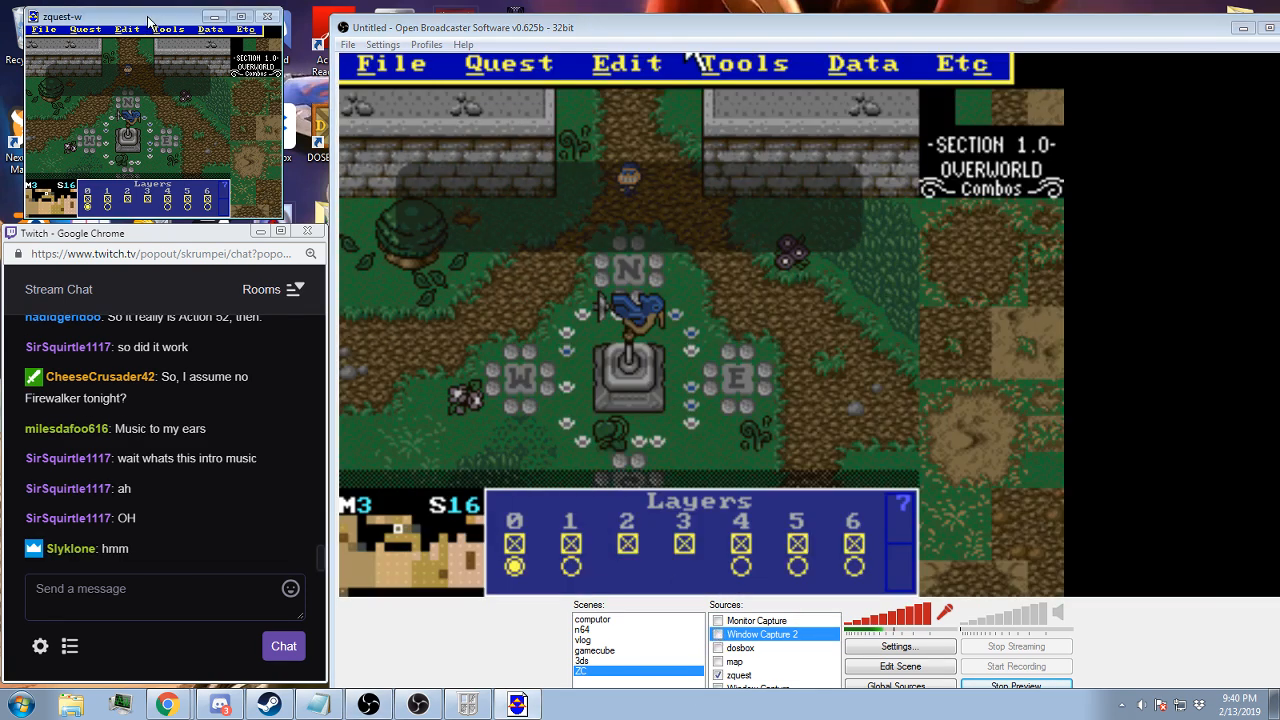
# Go to map 1 and look through the intro screens in its lower rows, from screen 70 to screen 7E
pyautogui.press(',')
pyautogui.press(',')
pyautogui.press(',')
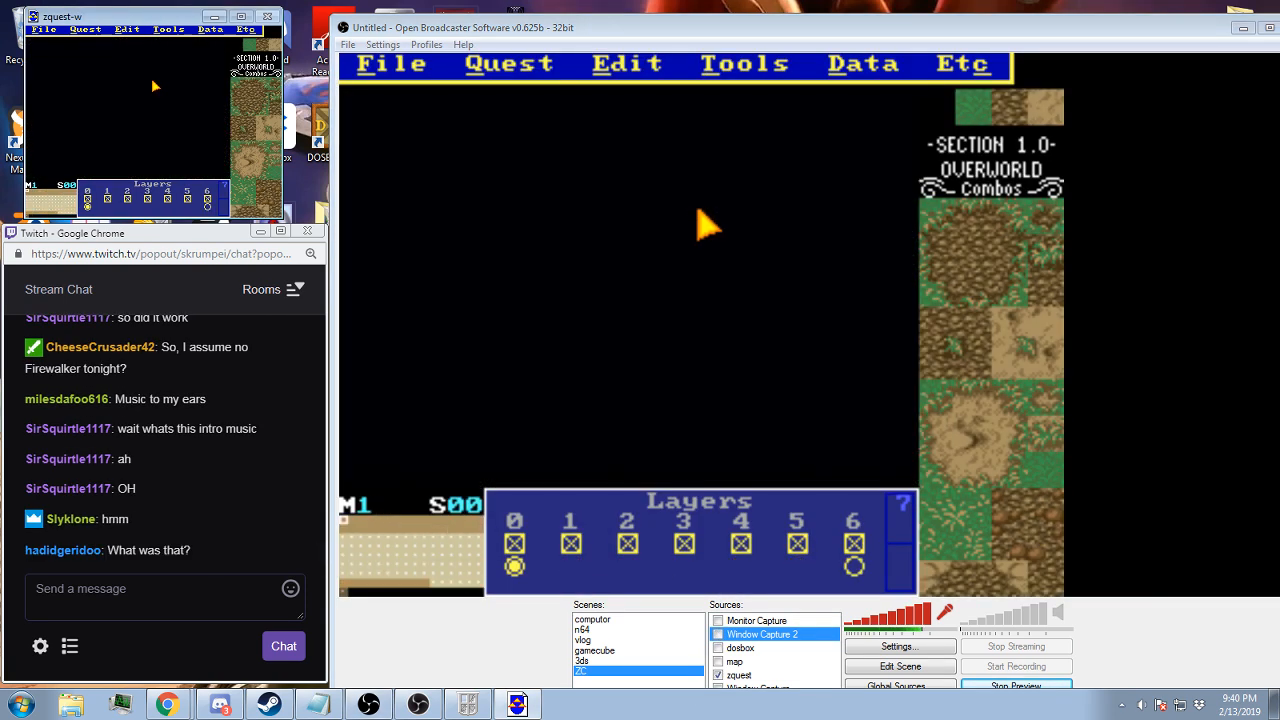
pyautogui.press('.')
pyautogui.press('Down')
pyautogui.press('Down')
pyautogui.press('Down')
pyautogui.press('Down')
pyautogui.press('Down')
pyautogui.press('Down')
pyautogui.press('Down')
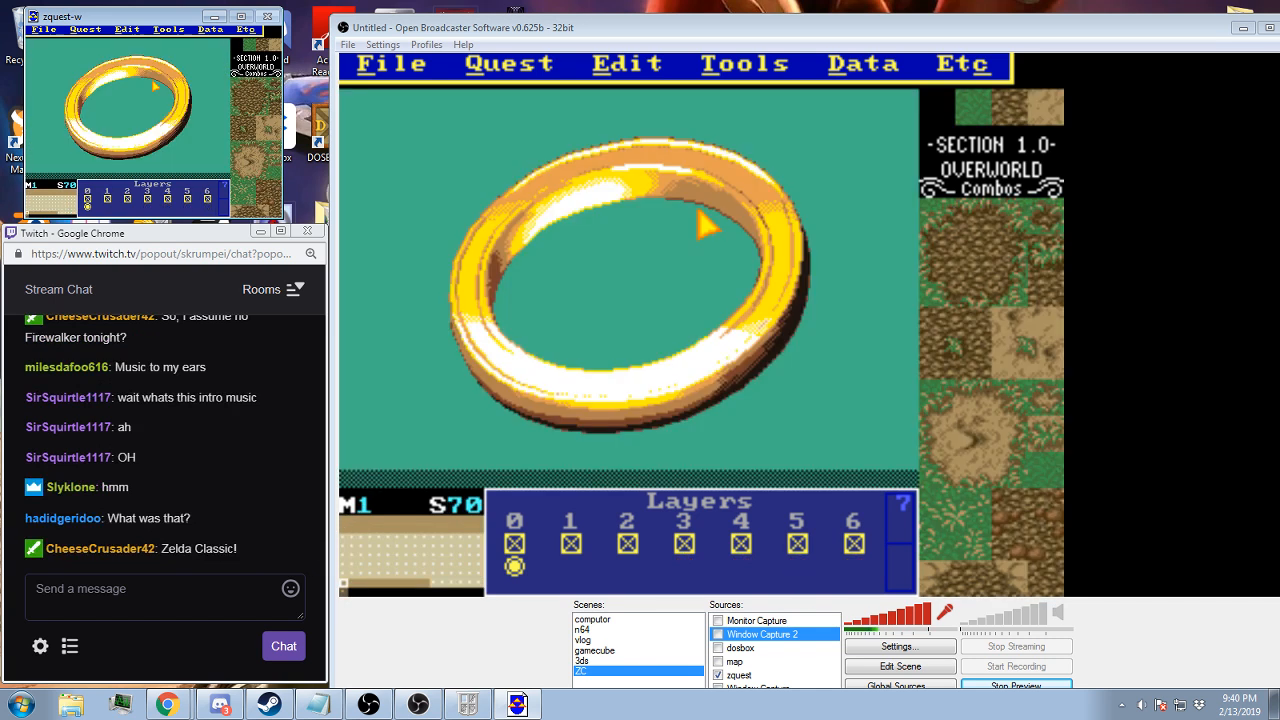
pyautogui.press('Up')
pyautogui.press('Right')
pyautogui.press('Up')
pyautogui.press('Right')
pyautogui.press('Right')
pyautogui.press('Right')
pyautogui.press('Right')
pyautogui.press('Right')
pyautogui.press('Right')
pyautogui.press('Right')
pyautogui.press('Right')
pyautogui.press('Right')
pyautogui.press('Right')
pyautogui.press('Right')
pyautogui.press('Right')
pyautogui.press('Right')
pyautogui.press('Down')
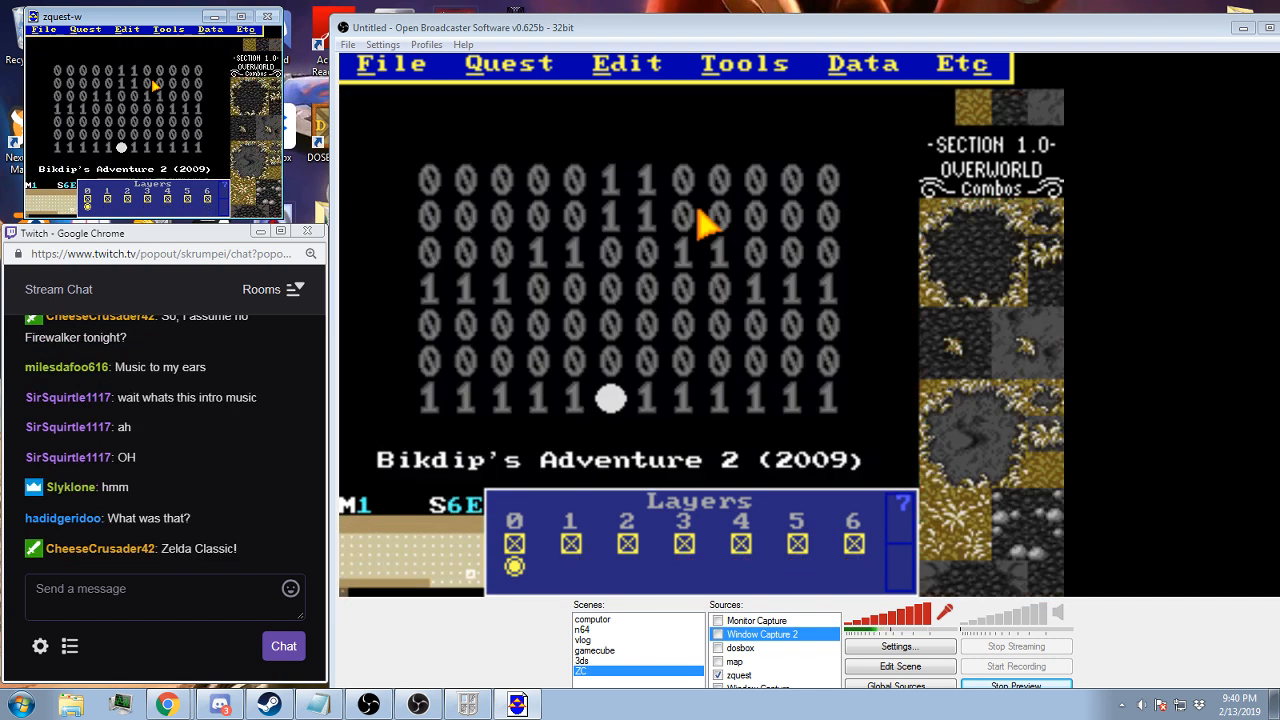
pyautogui.press('Down')
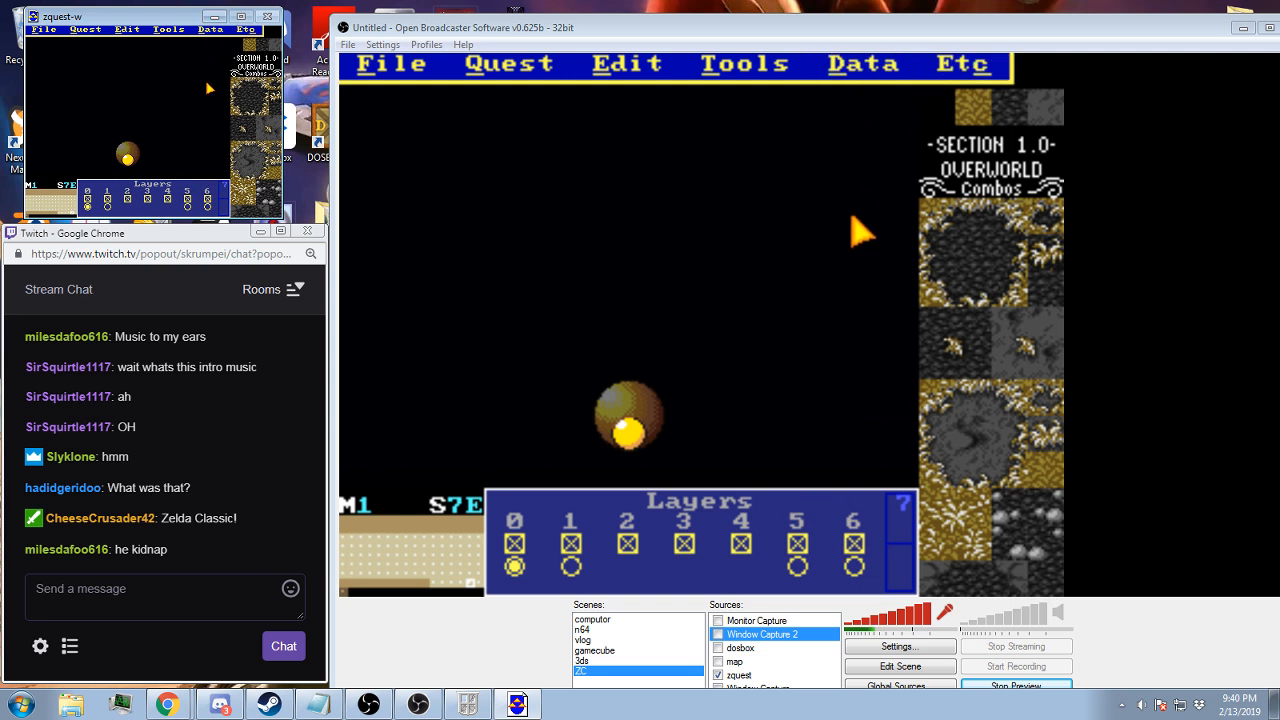
# Go to screen 6F and follow the intro cutscene's side warps through screen 7F to screen 7E
pyautogui.click(860, 63)
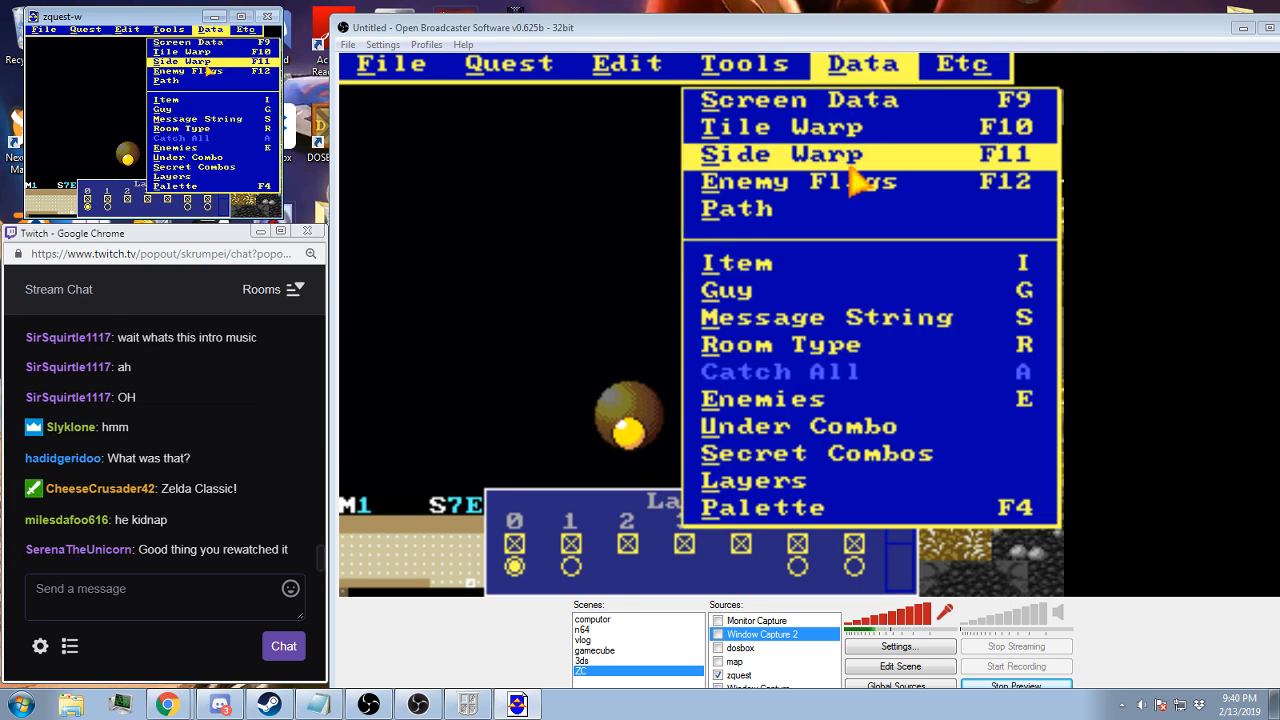
pyautogui.click(119, 119)
pyautogui.press('Right')
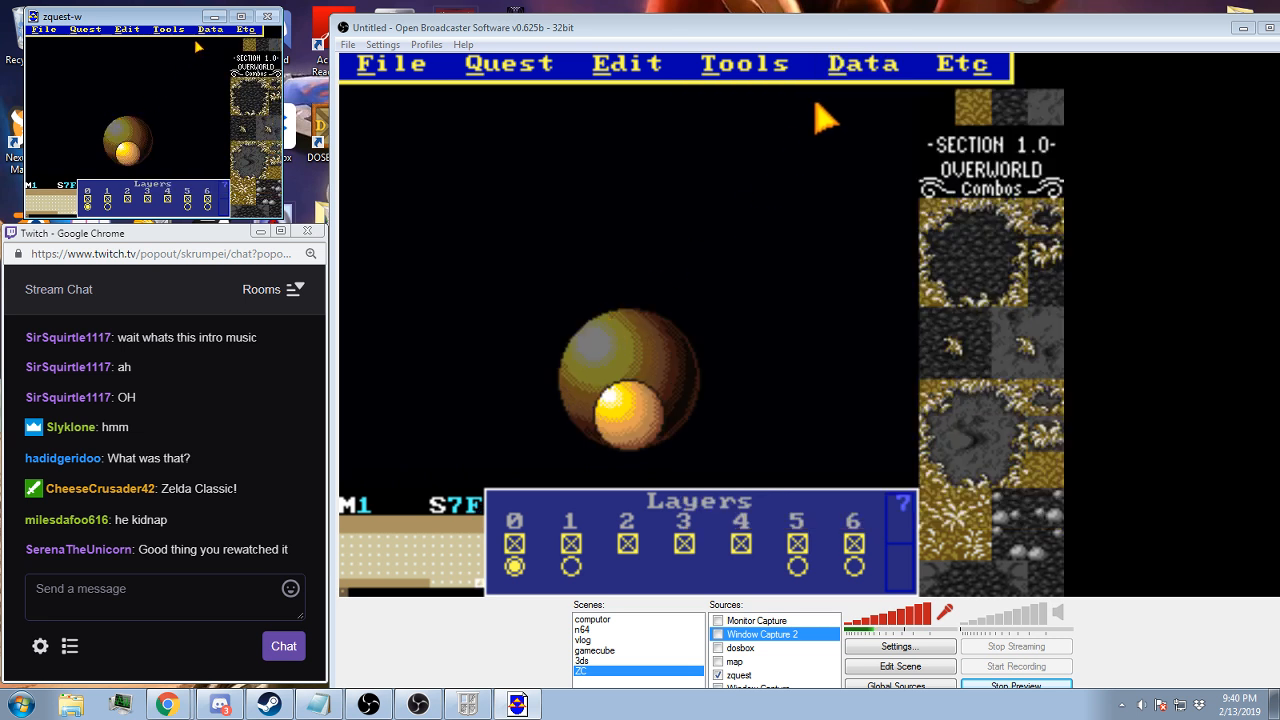
pyautogui.press('Up')
pyautogui.click(210, 30)
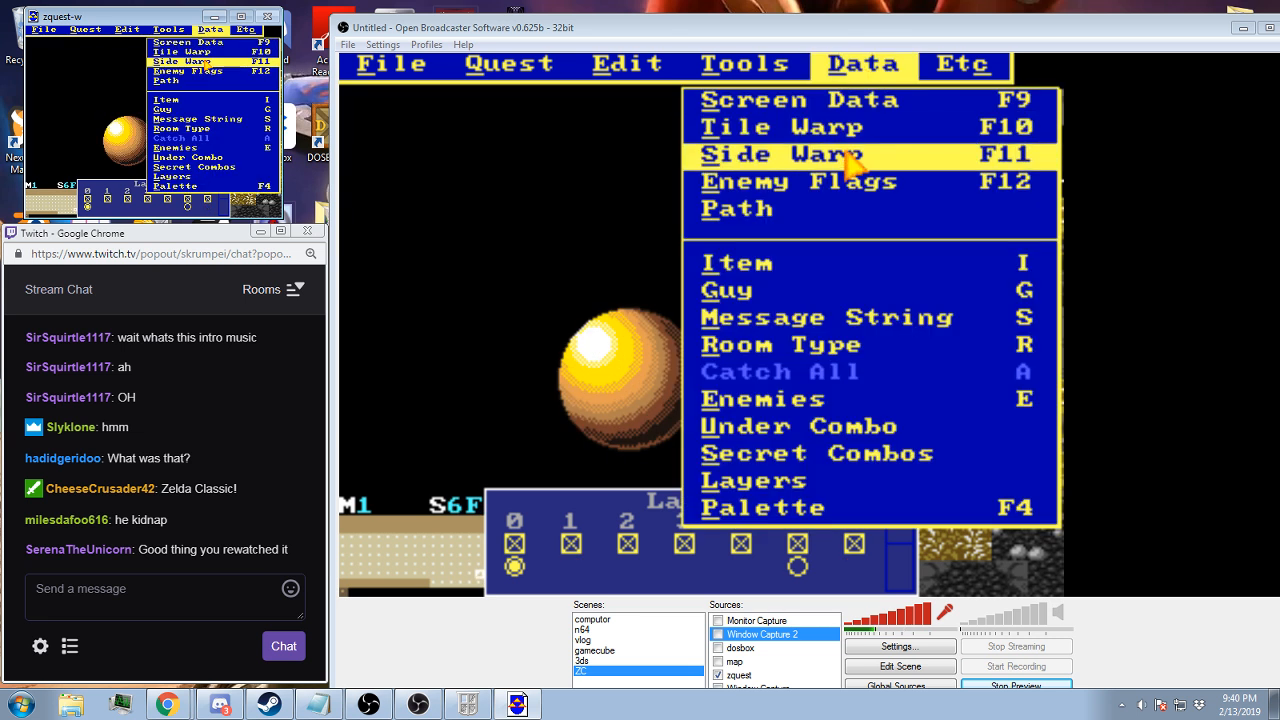
pyautogui.click(210, 62)
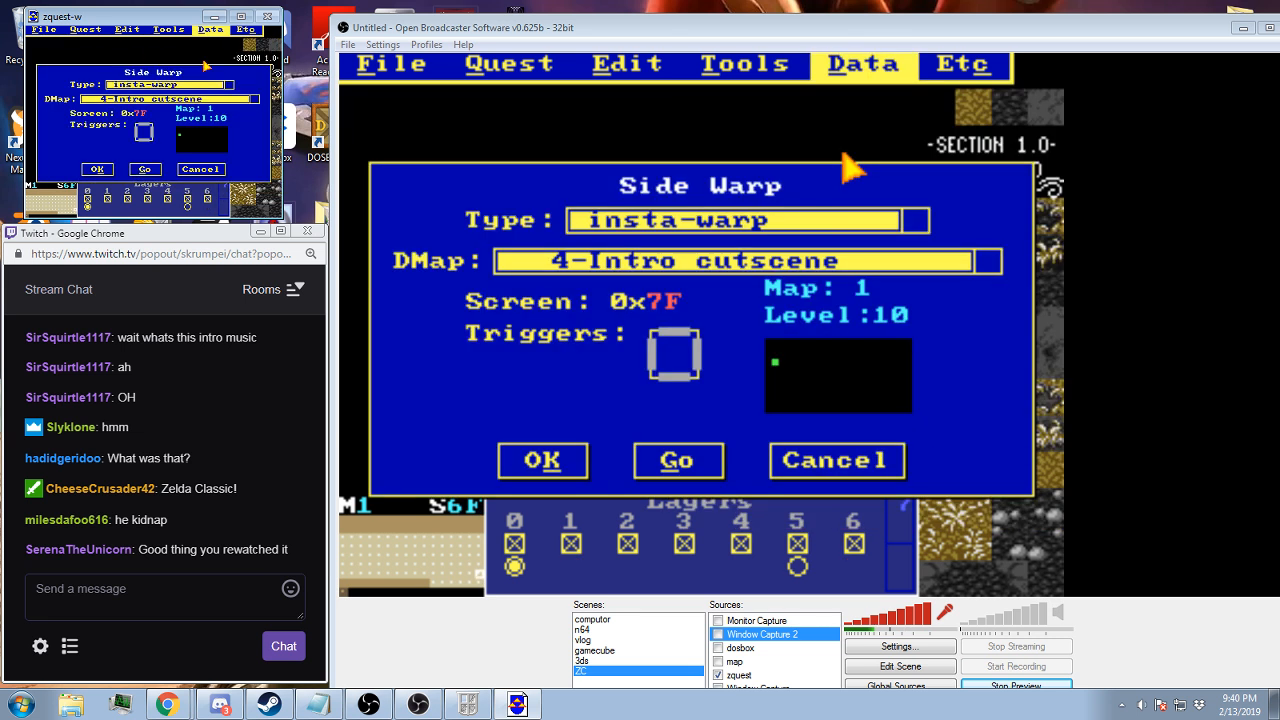
pyautogui.click(146, 169)
pyautogui.click(210, 29)
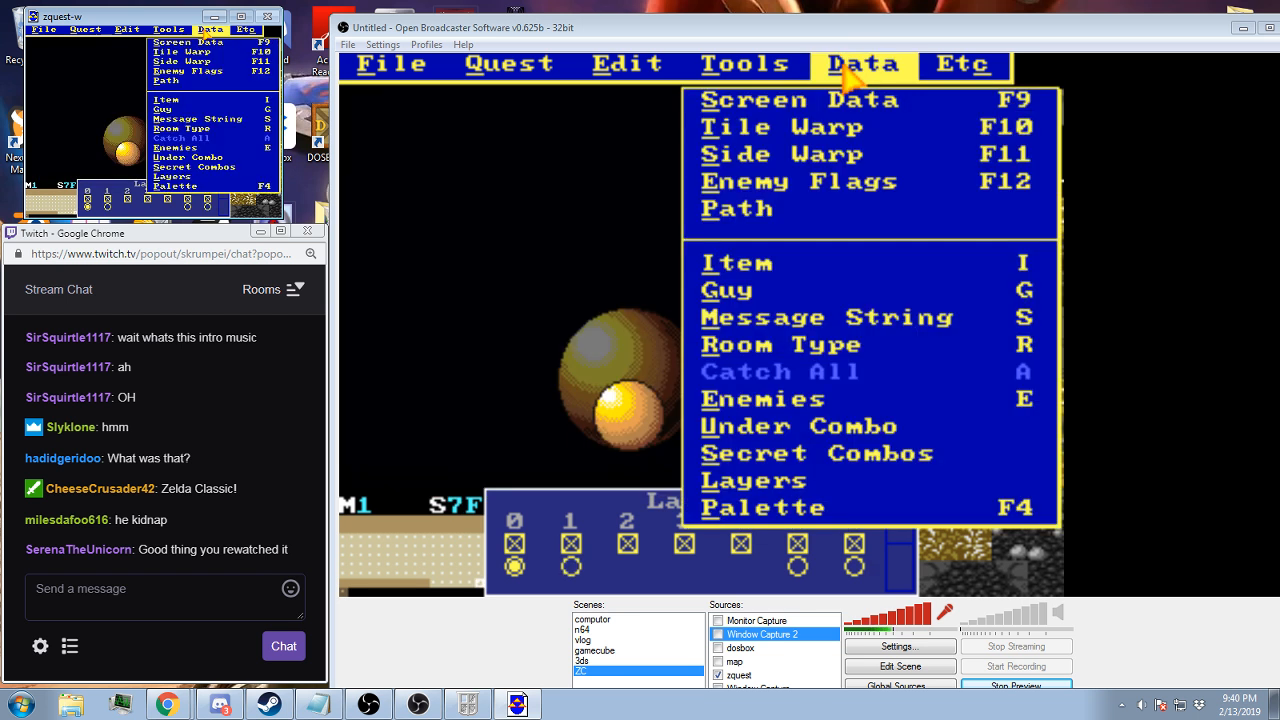
pyautogui.click(194, 63)
pyautogui.click(146, 169)
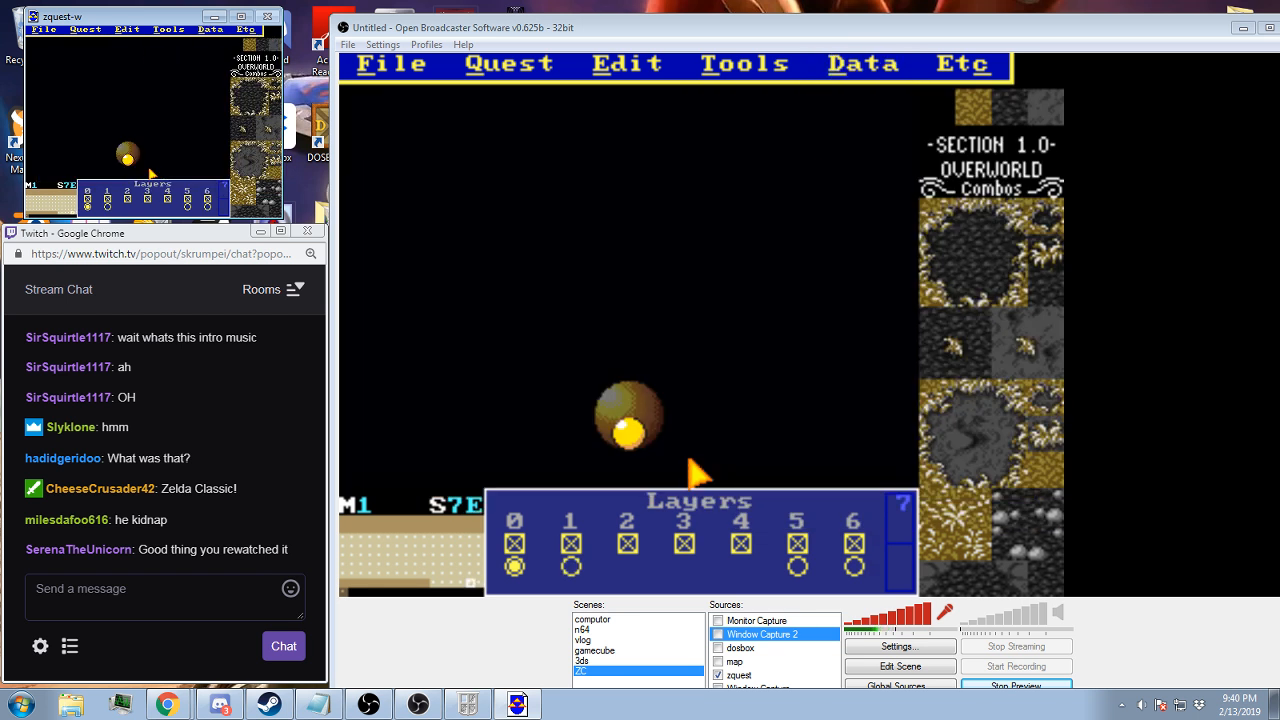
# Follow screen 7E's side warp to screen 7D and bring up its layer display
pyautogui.click(208, 29)
pyautogui.click(193, 63)
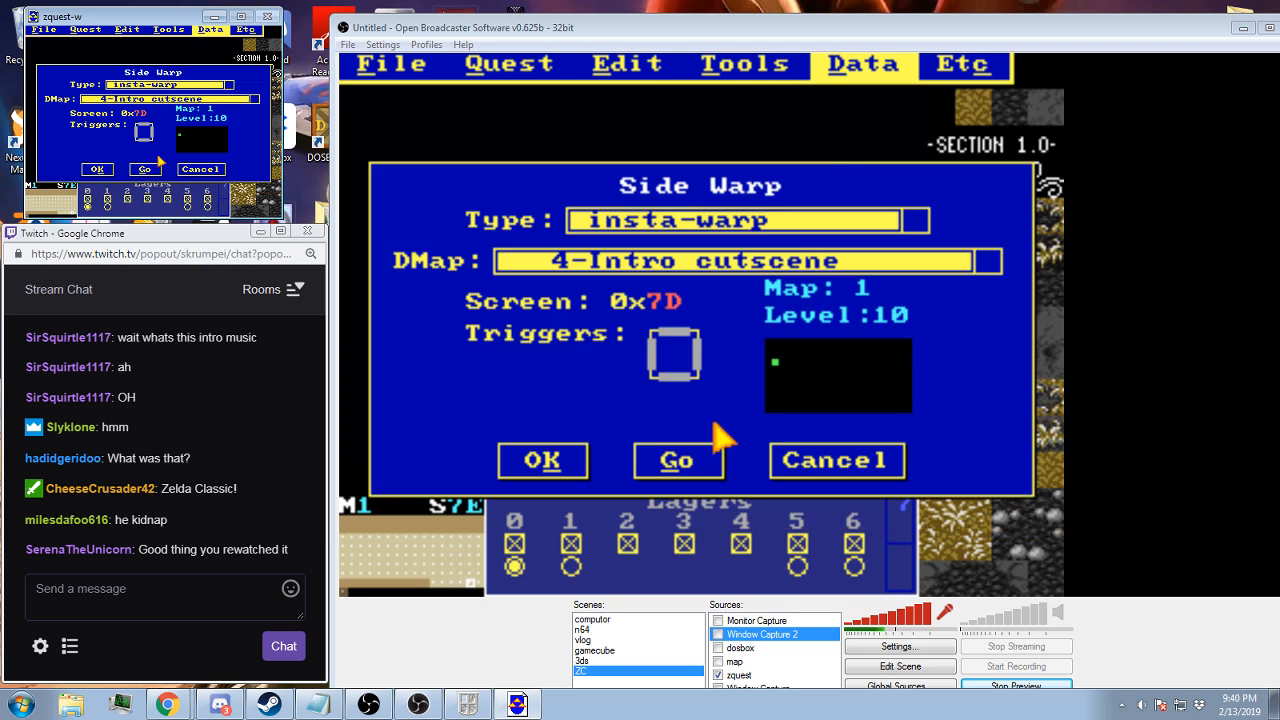
pyautogui.click(148, 169)
pyautogui.press('space')
pyautogui.press('space')
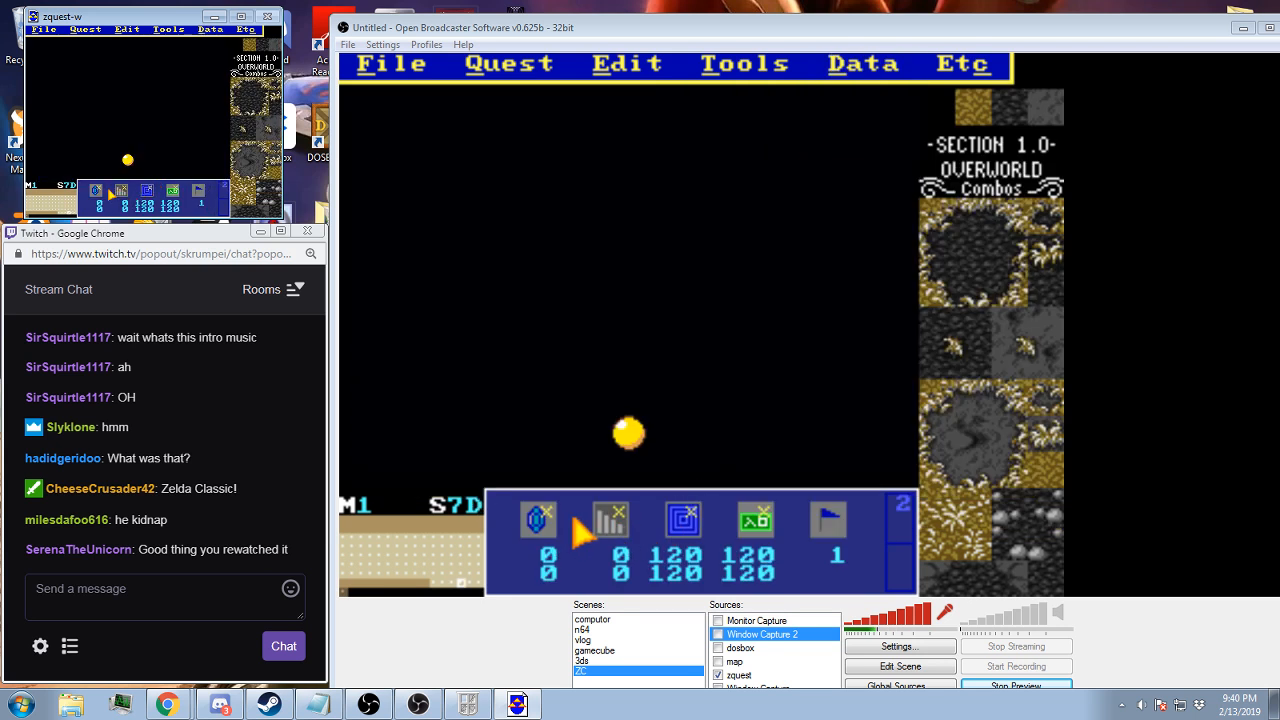
pyautogui.press('space')
pyautogui.press('space')
pyautogui.press('space')
pyautogui.press('space')
pyautogui.press('space')
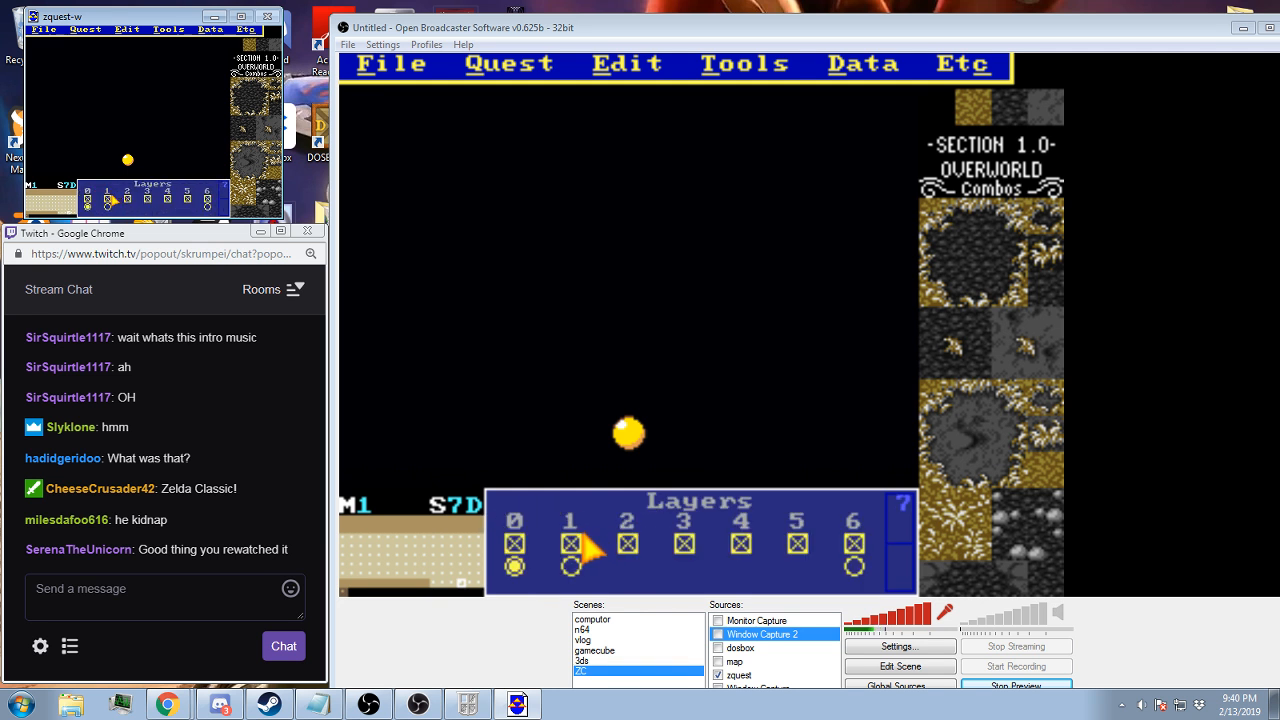
# Hide layers 1 and 6 on screen 7D, display the CSets, and inspect the combos around the yellow ball
pyautogui.click(569, 540)
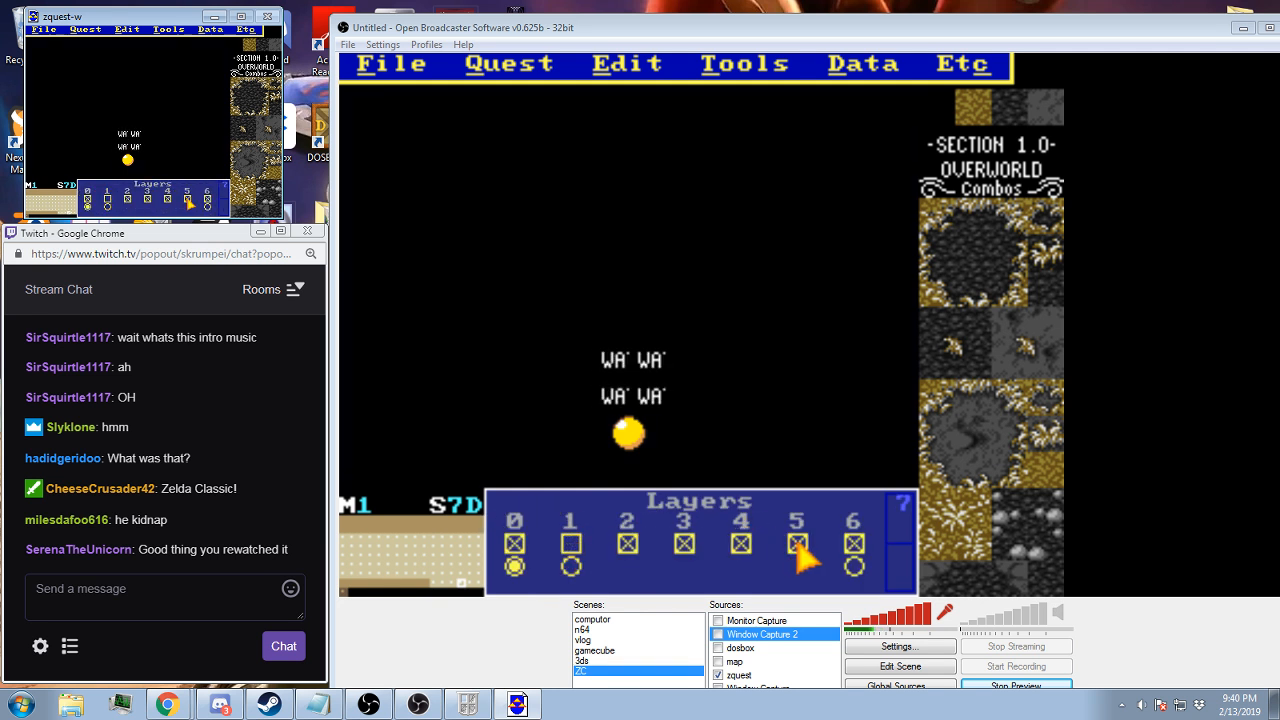
pyautogui.press('c')
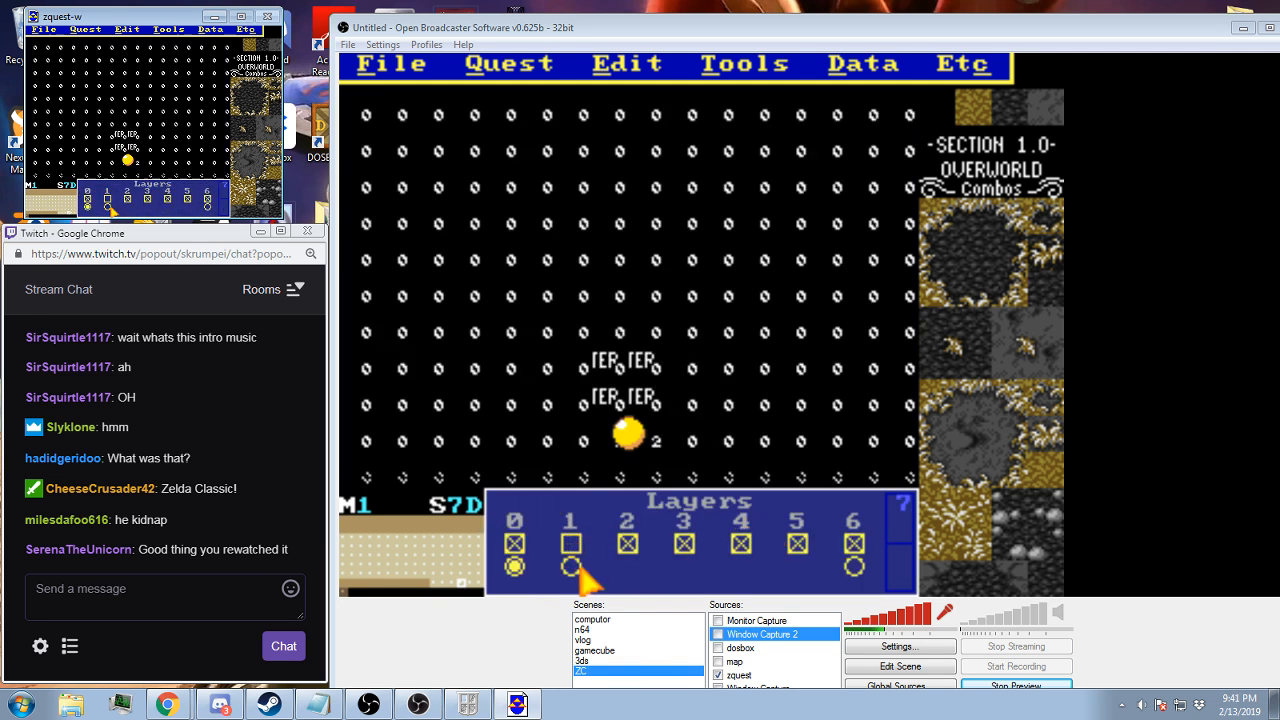
pyautogui.rightClick(655, 447)
pyautogui.click(714, 555)
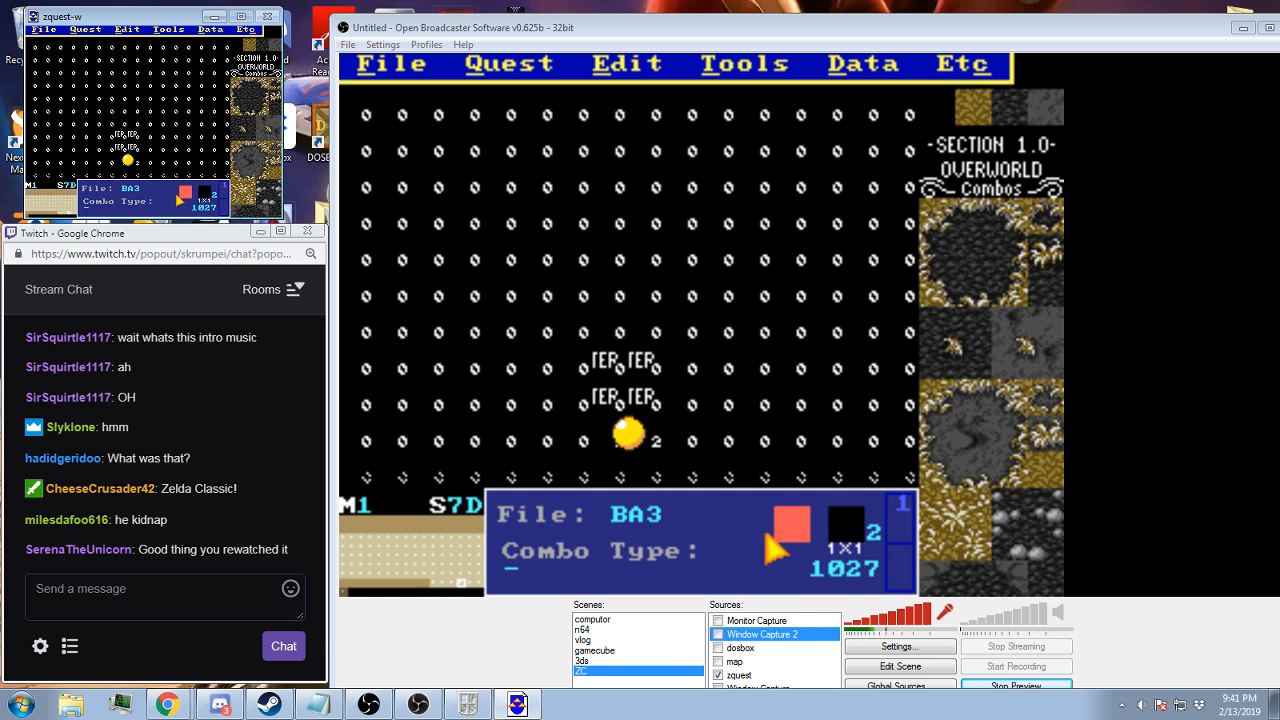
pyautogui.rightClick(610, 455)
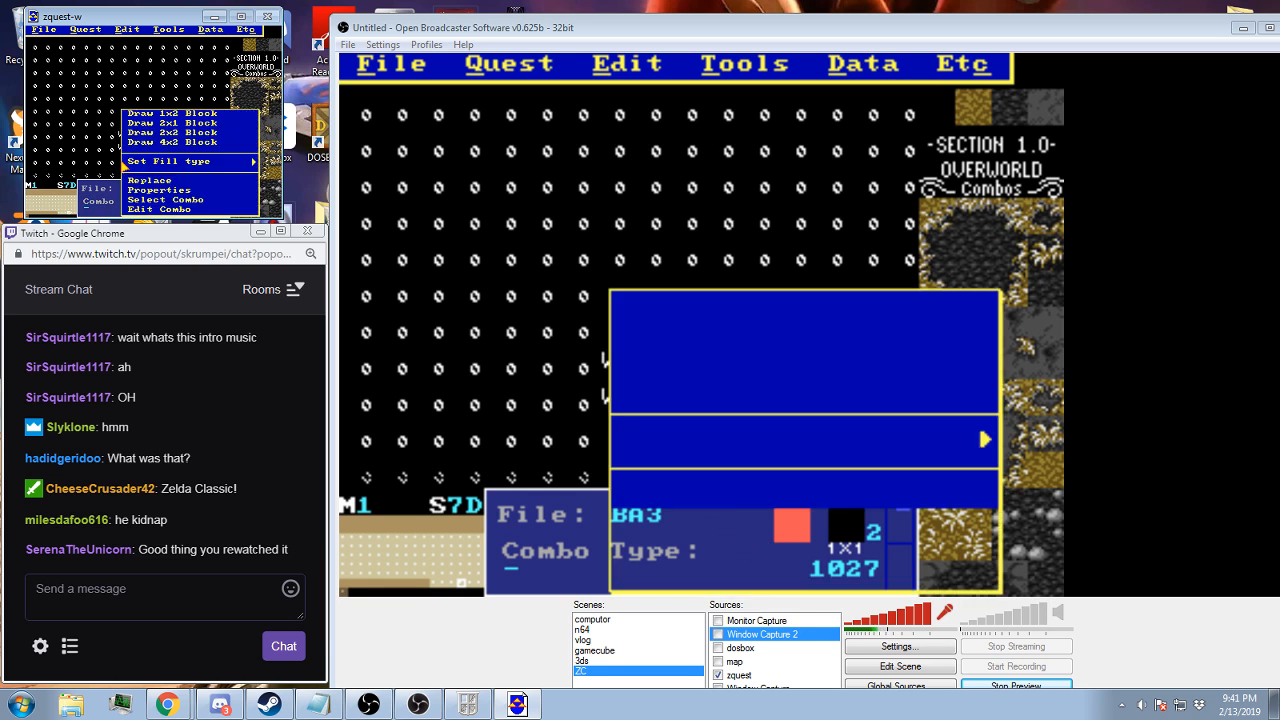
pyautogui.click(684, 553)
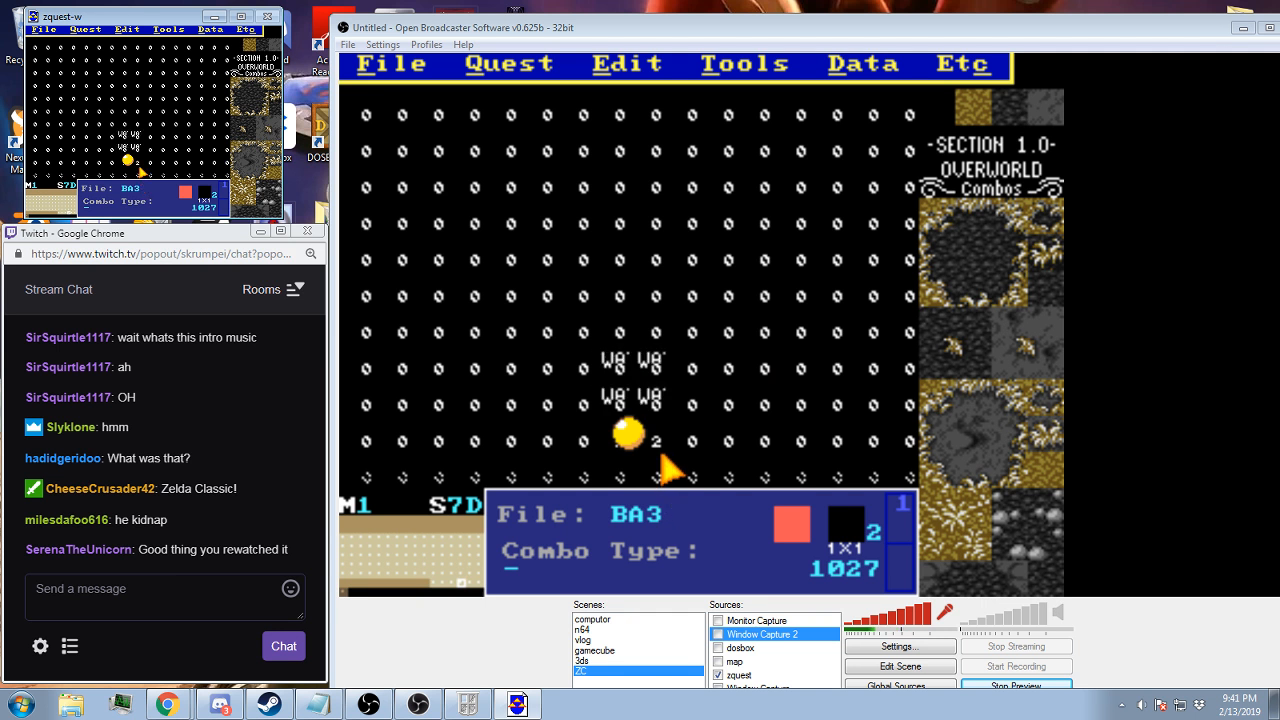
pyautogui.press('7')
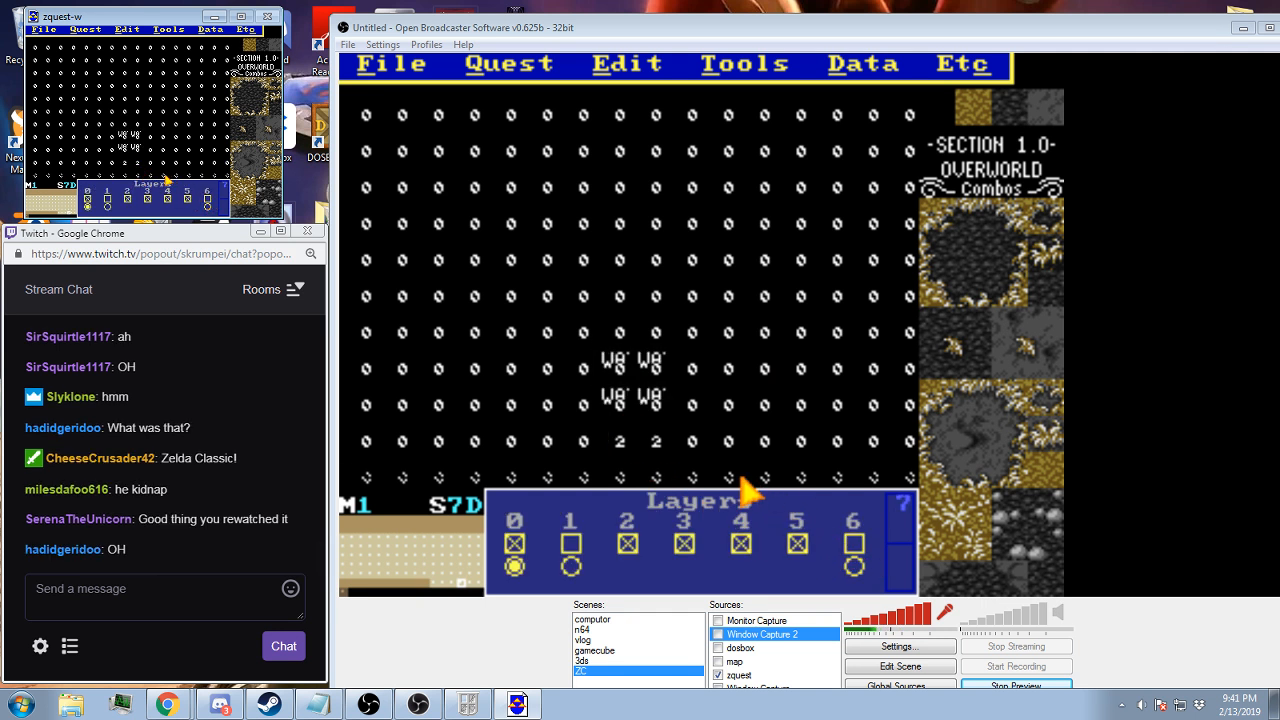
# Check the side warp settings of screen 7D and leave them without changes
pyautogui.press('1')
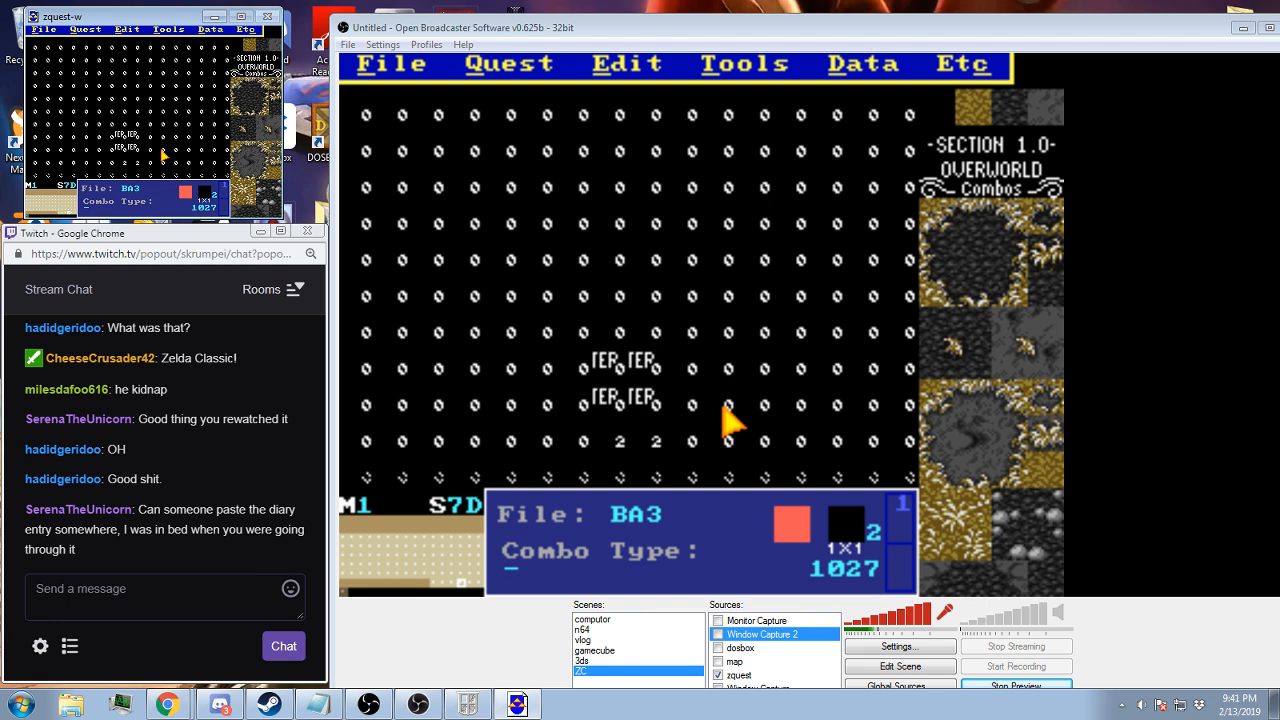
pyautogui.click(862, 64)
pyautogui.click(848, 153)
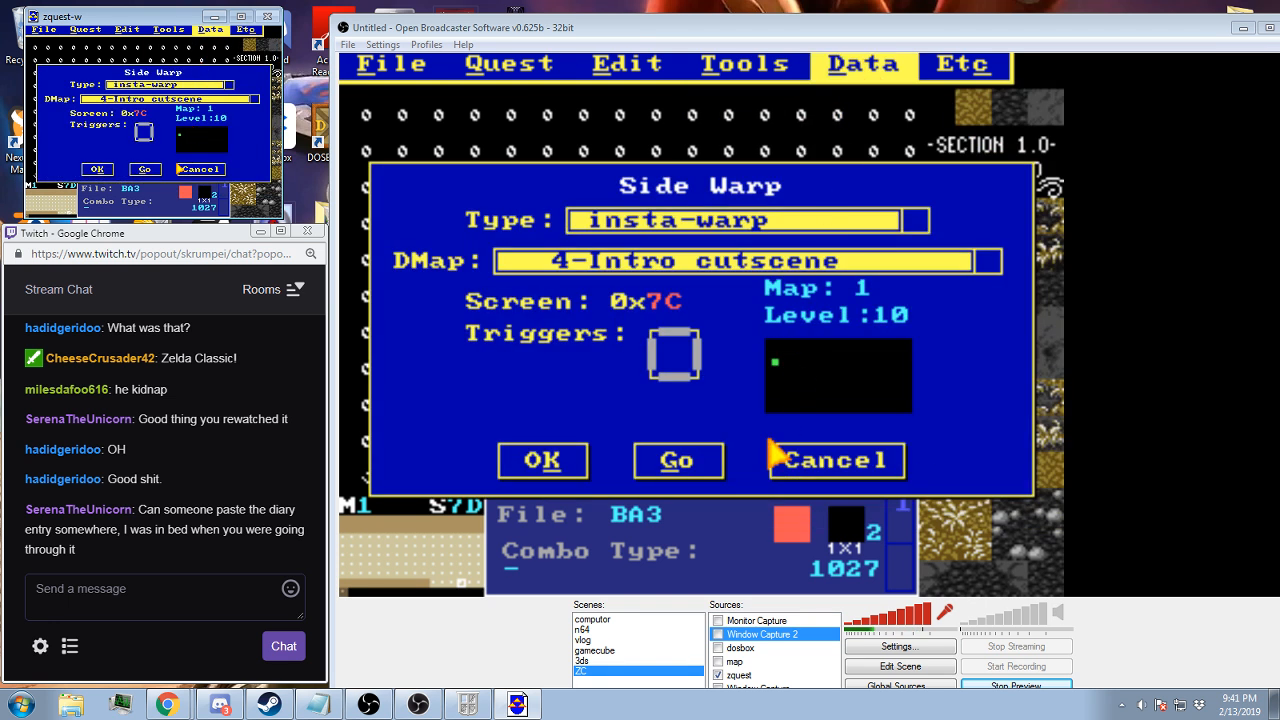
pyautogui.click(790, 463)
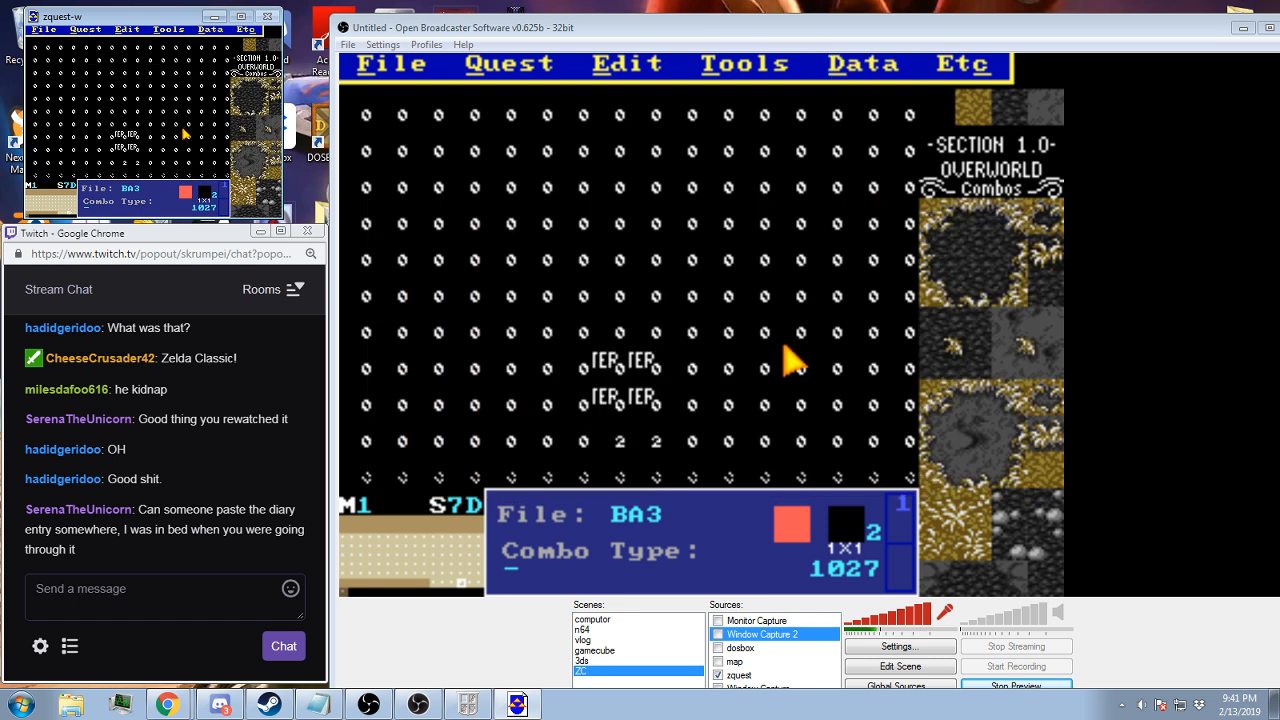
# Show layers 1 and 6 again on screen 7D and check screen 6D above it
pyautogui.click(572, 544)
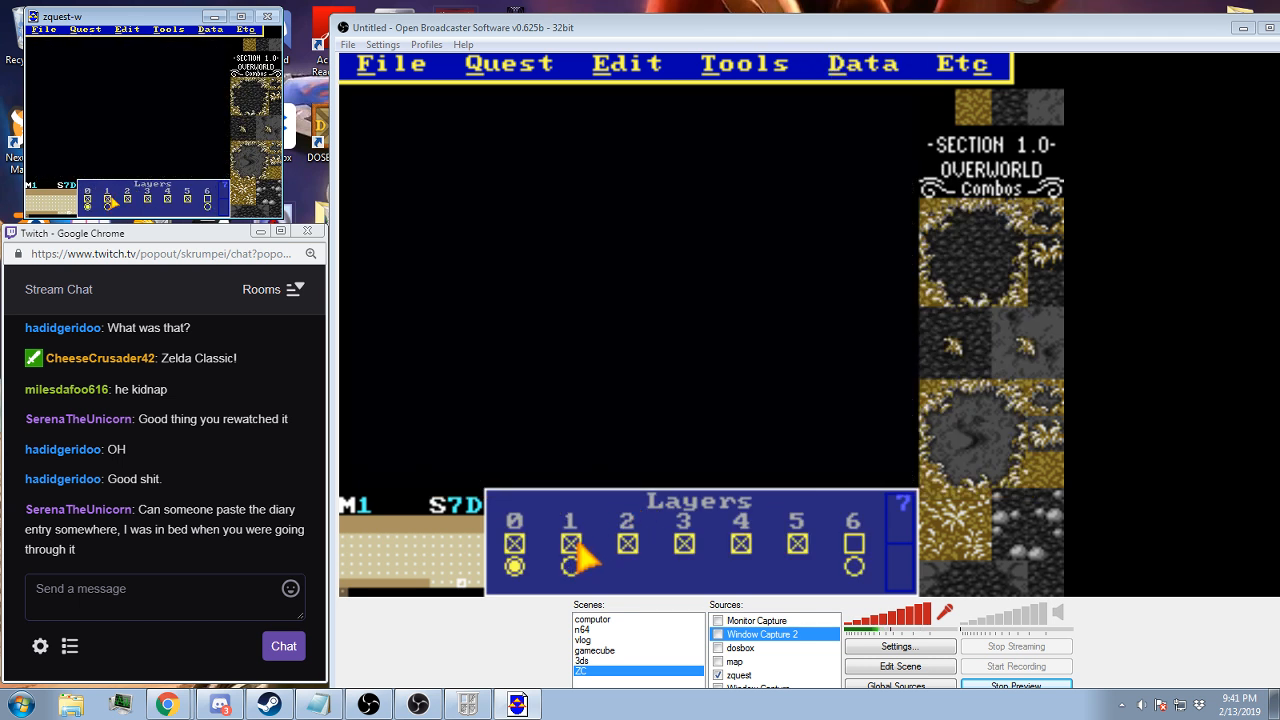
pyautogui.click(850, 543)
pyautogui.press('Left')
pyautogui.press('Right')
pyautogui.press('Up')
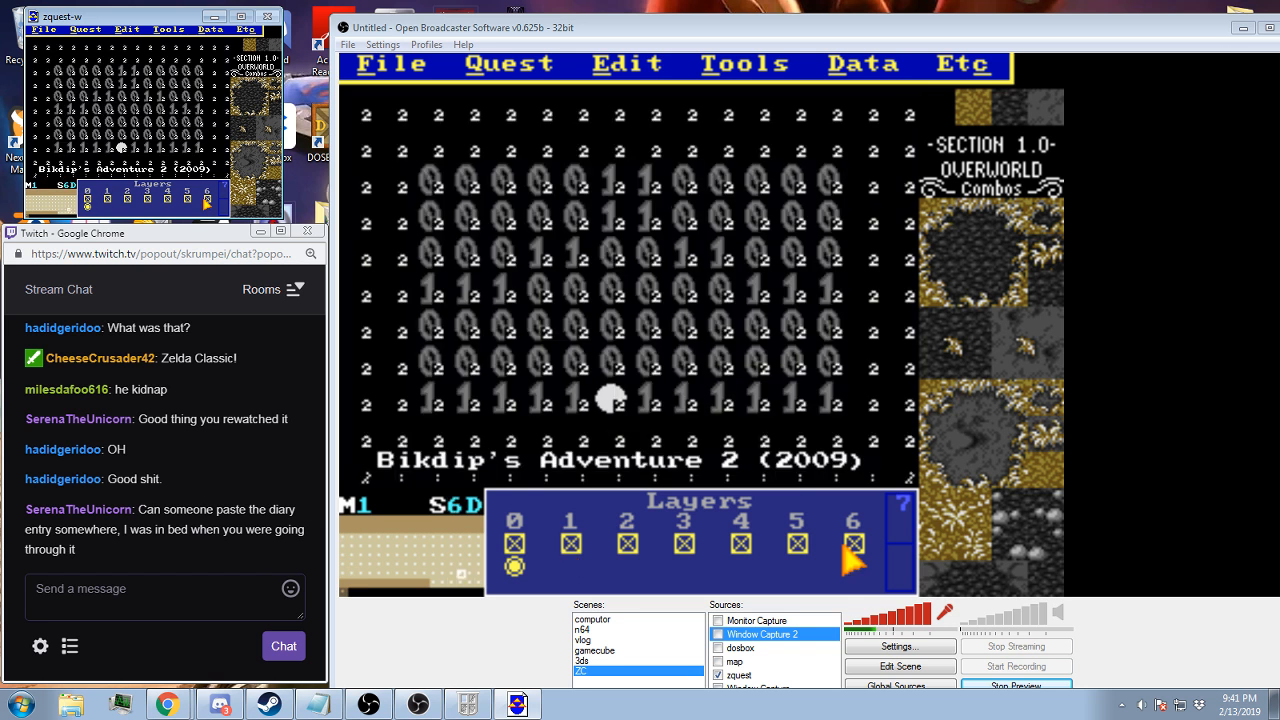
pyautogui.press('Down')
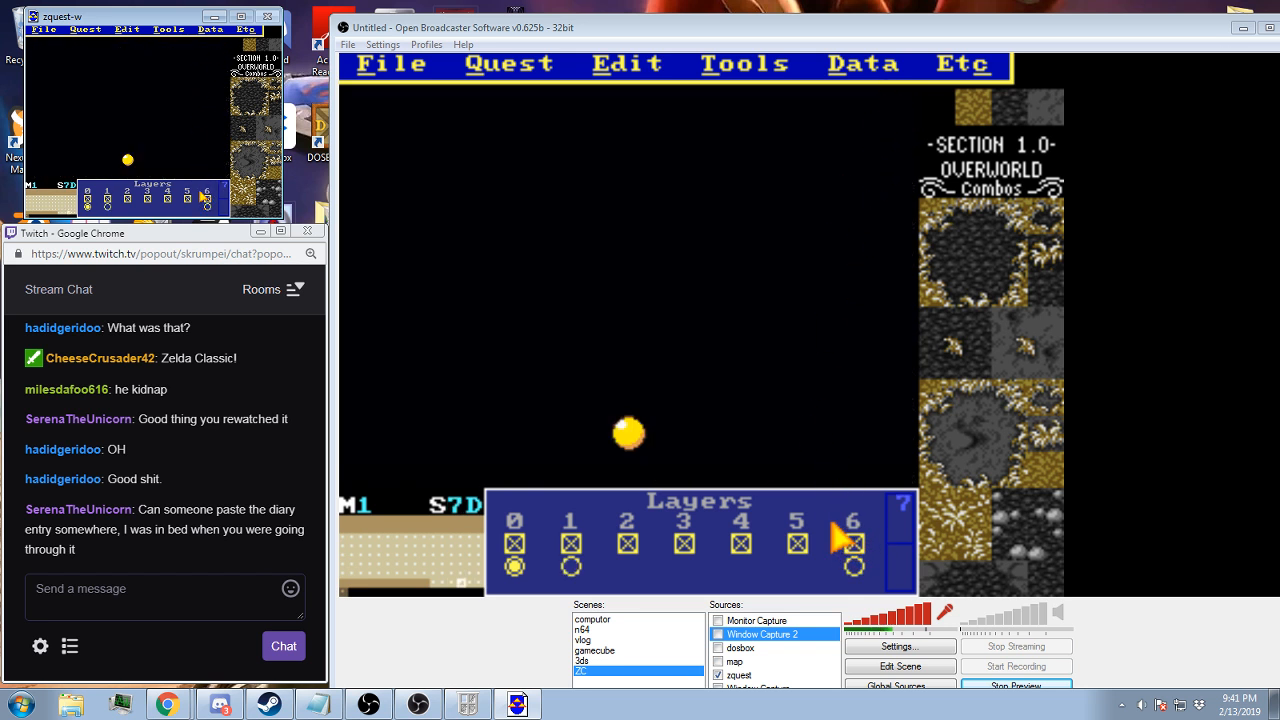
# Compare the warp return square positions on screens 7D and 7E
pyautogui.scroll(-2, 828, 522)
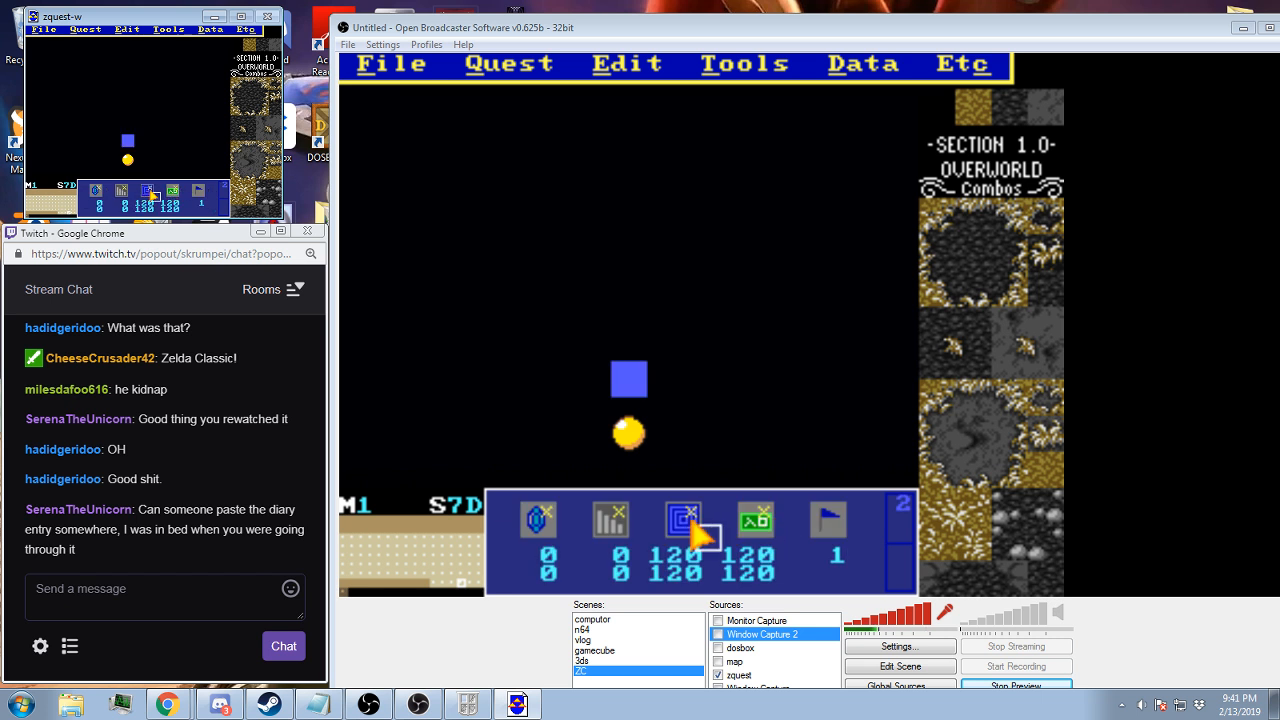
pyautogui.press('Right')
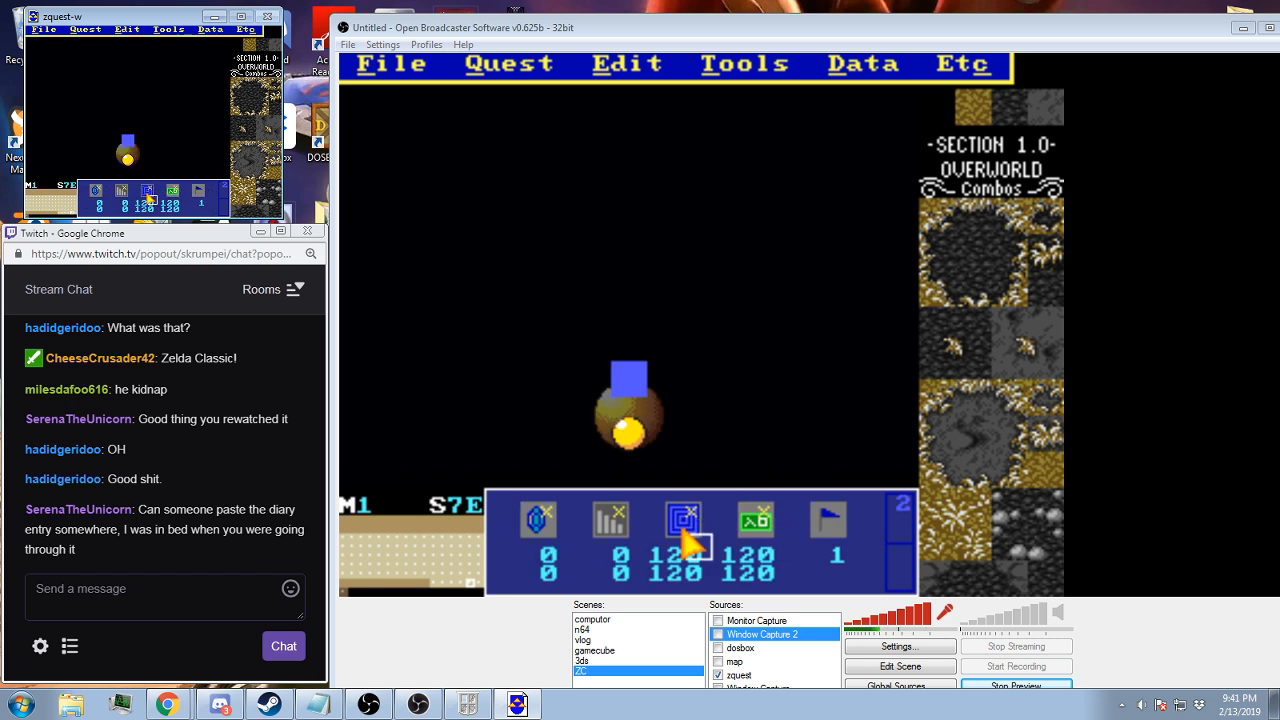
pyautogui.press('Left')
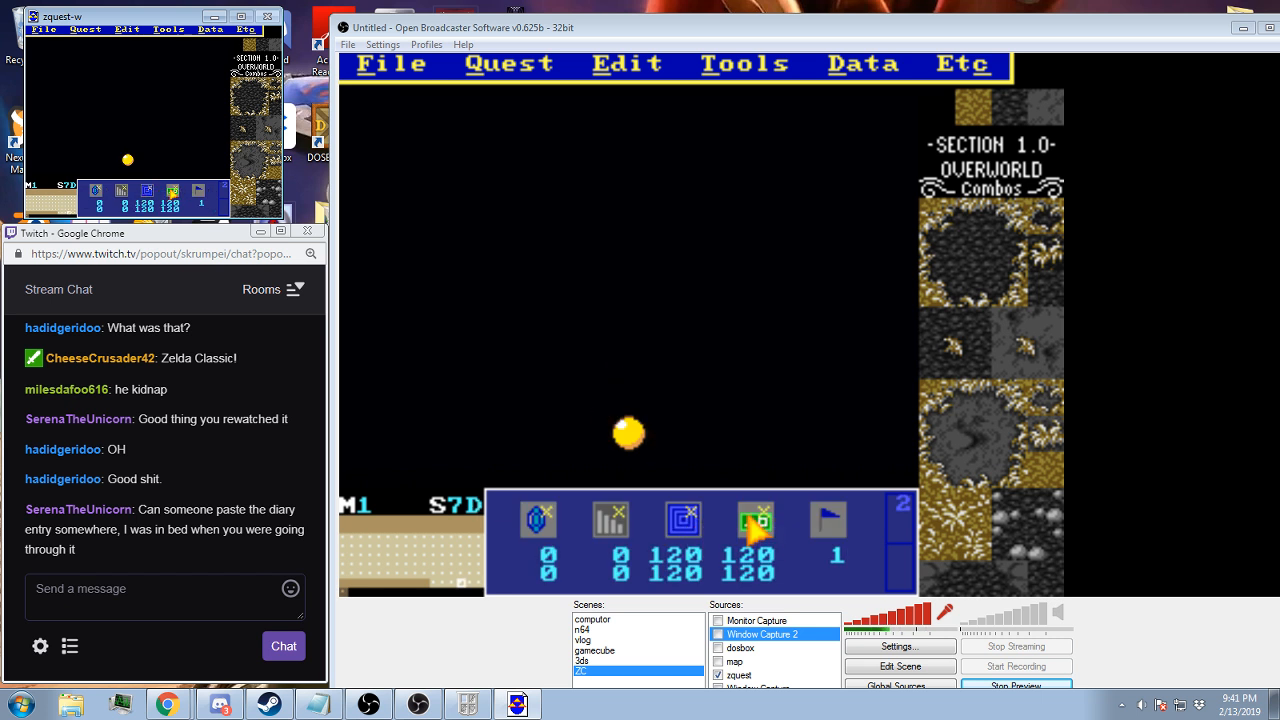
# Follow screen 7D's side warp to its destination, screen 7C, and inspect the warp arrival square there
pyautogui.click(863, 64)
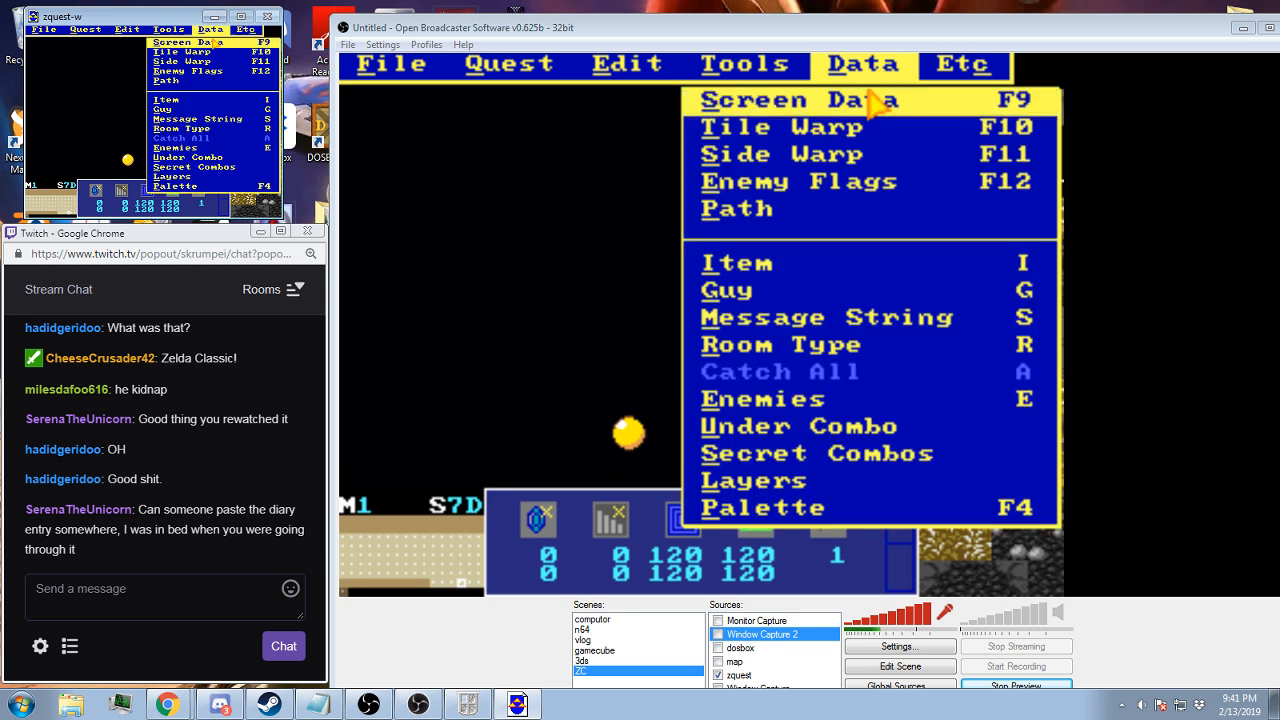
pyautogui.click(812, 157)
pyautogui.click(694, 457)
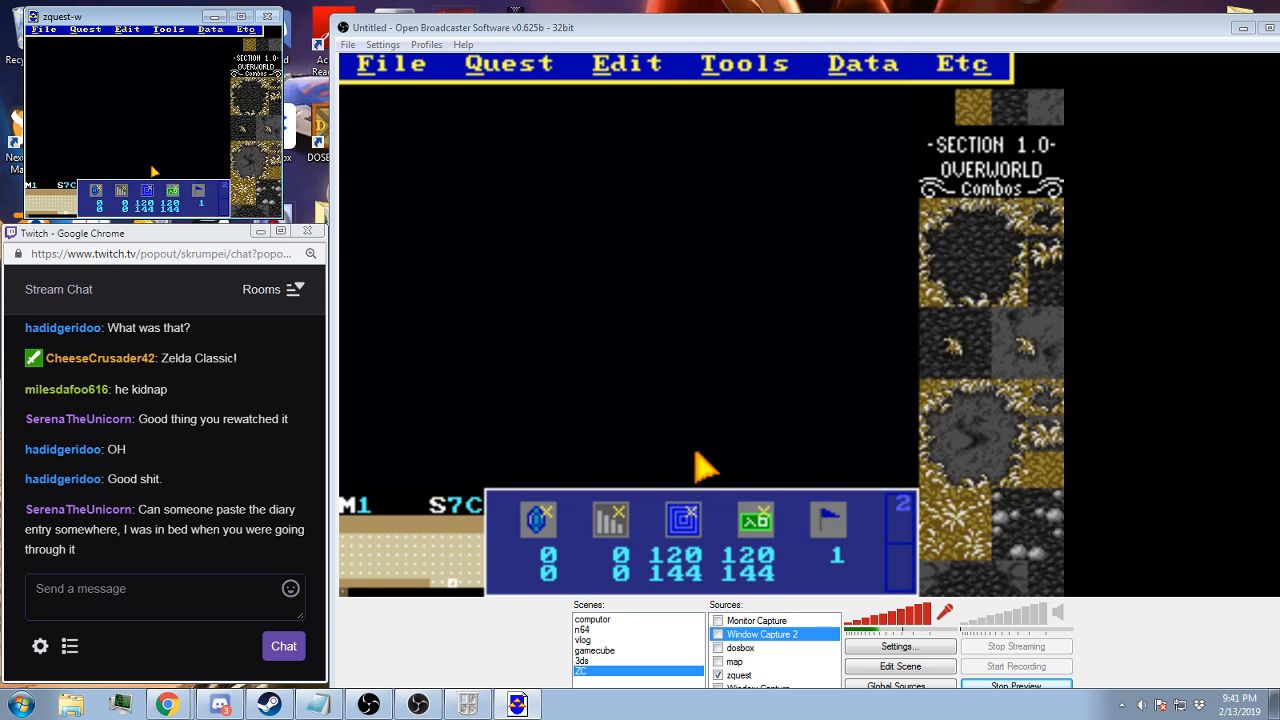
pyautogui.click(694, 515)
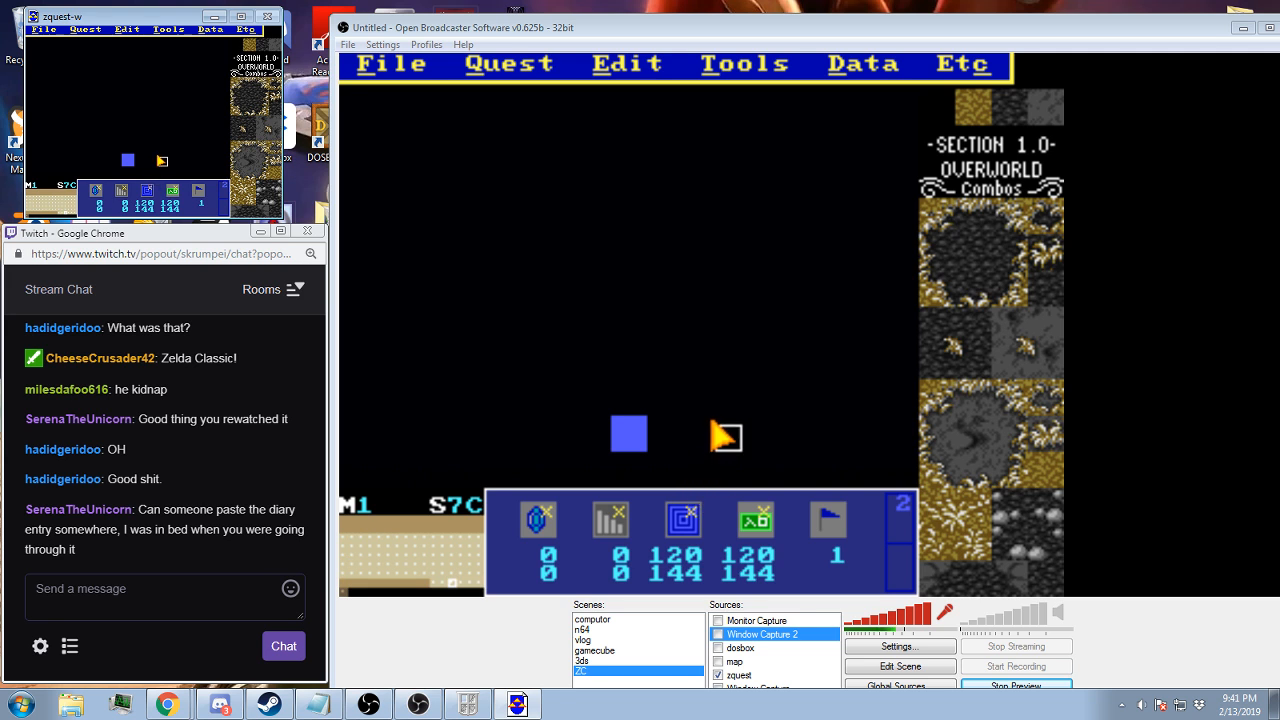
pyautogui.click(671, 463)
# Check the side warp settings of screen 7C and leave them without changes
pyautogui.click(872, 66)
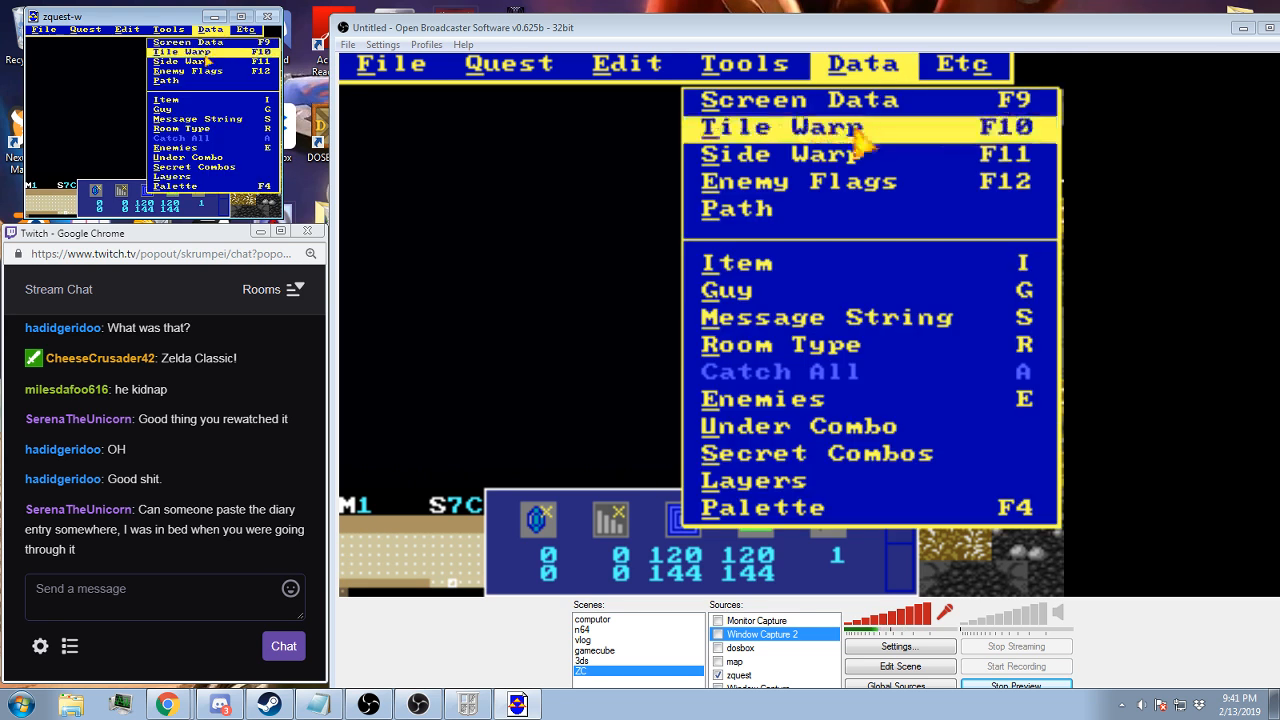
pyautogui.click(842, 157)
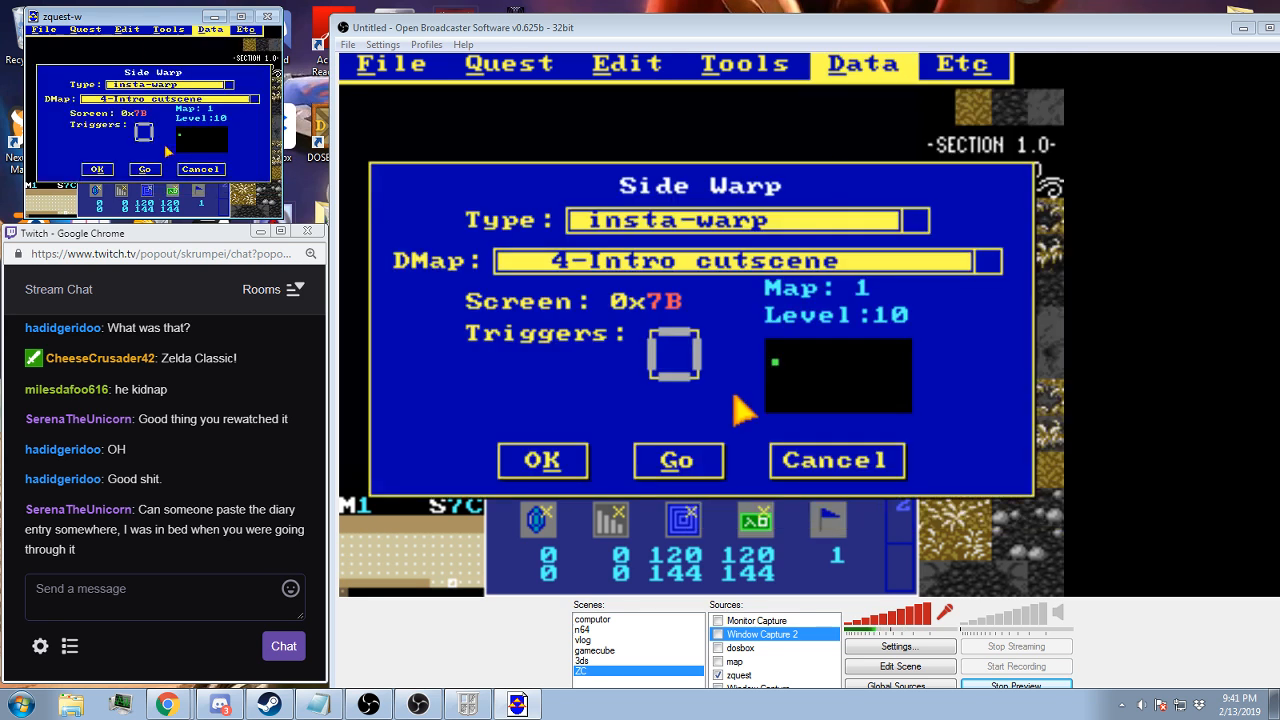
pyautogui.click(795, 460)
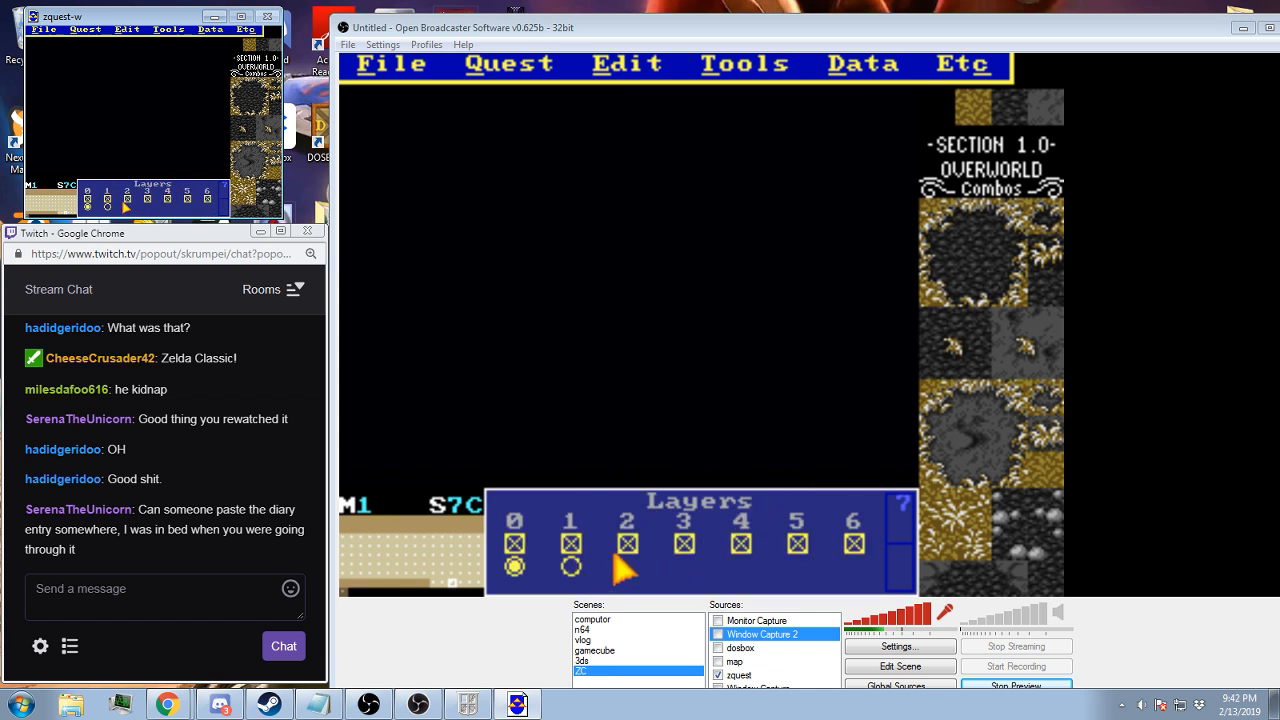
# Look over screen 7B and its neighbouring screens with the layers listed, and return to screen 7C
pyautogui.press('Left')
pyautogui.press('Up')
pyautogui.press('Down')
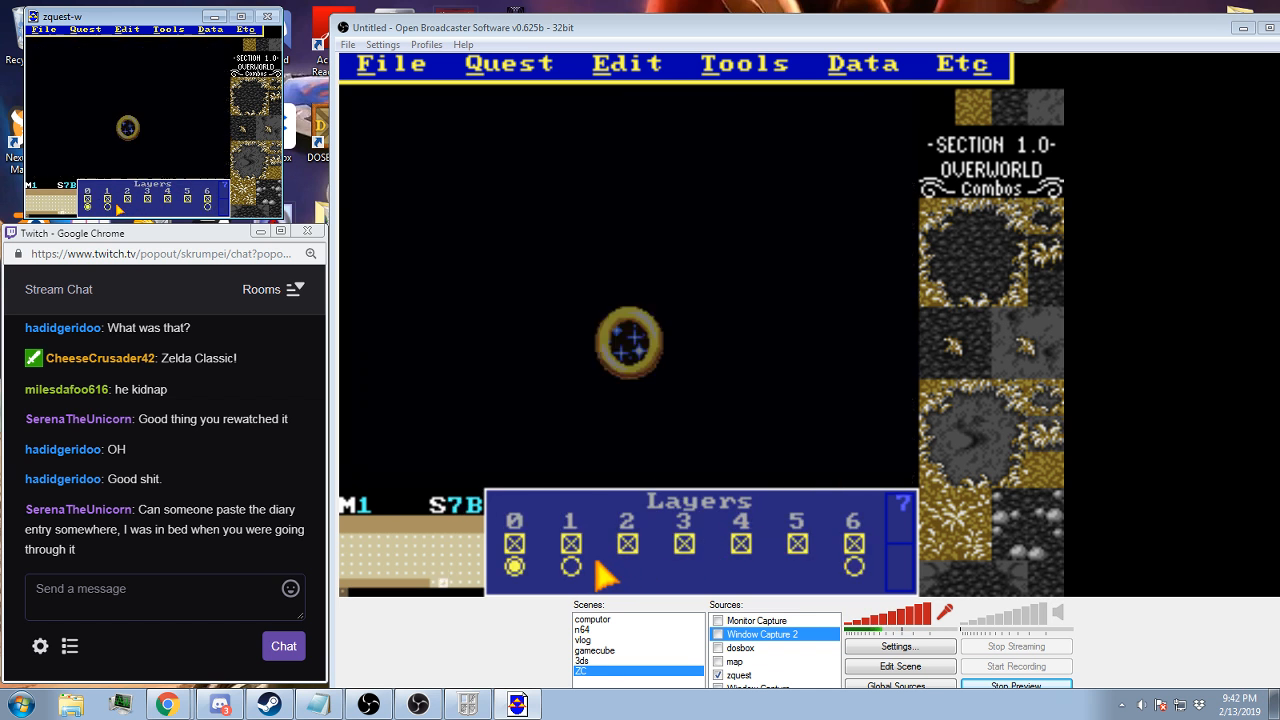
pyautogui.press('Left')
pyautogui.press('Right')
pyautogui.press('Right')
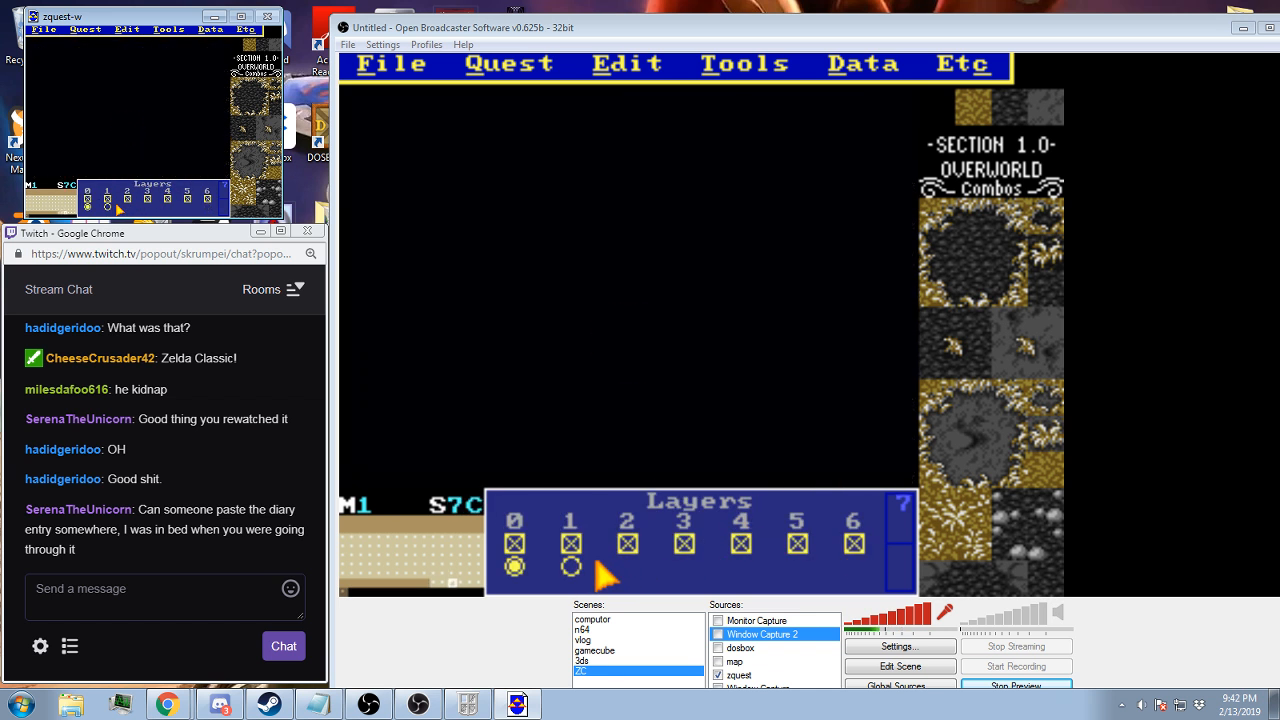
# Check the screen flags and timed warp tics of screen 7C and leave the screen data without changes
pyautogui.click(869, 90)
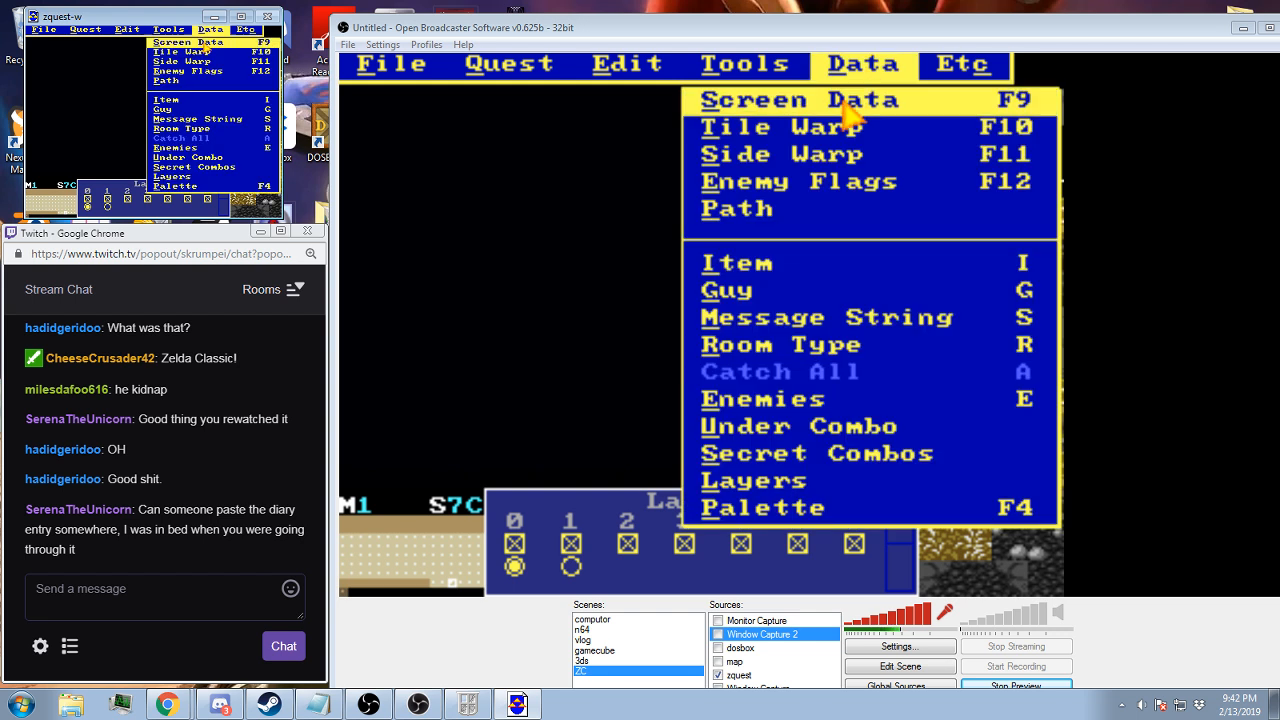
pyautogui.click(843, 104)
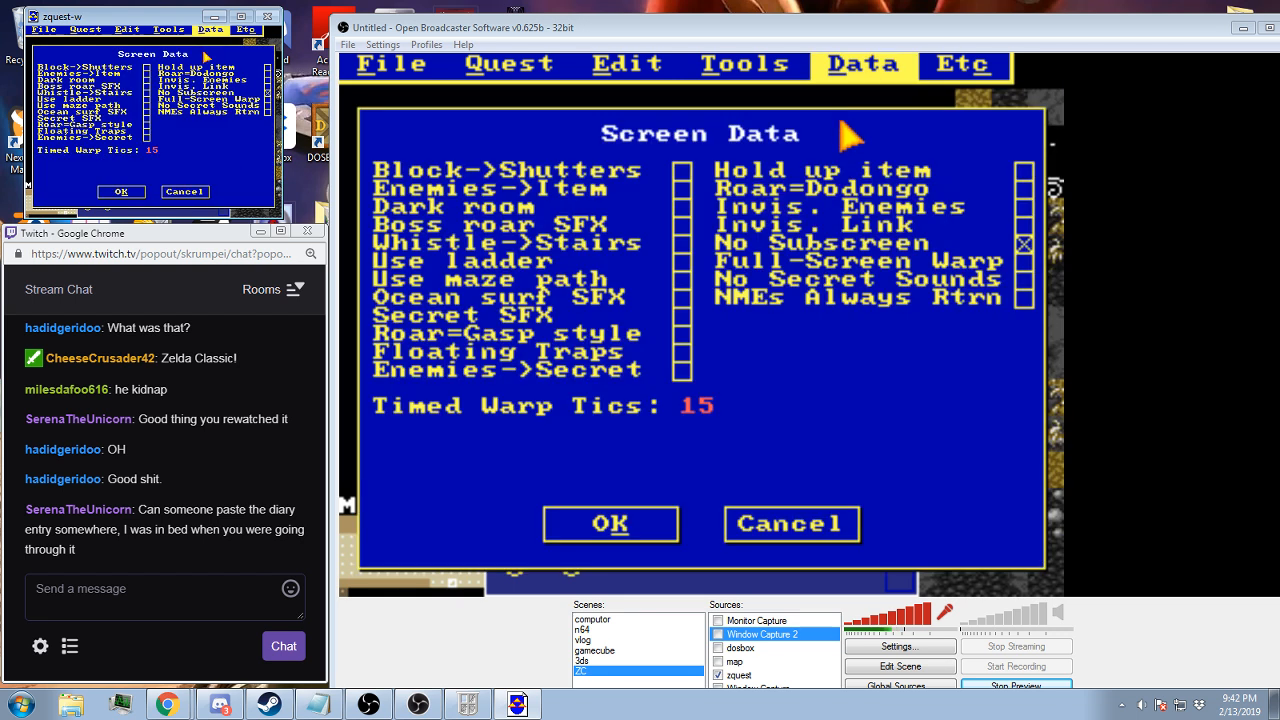
pyautogui.click(775, 522)
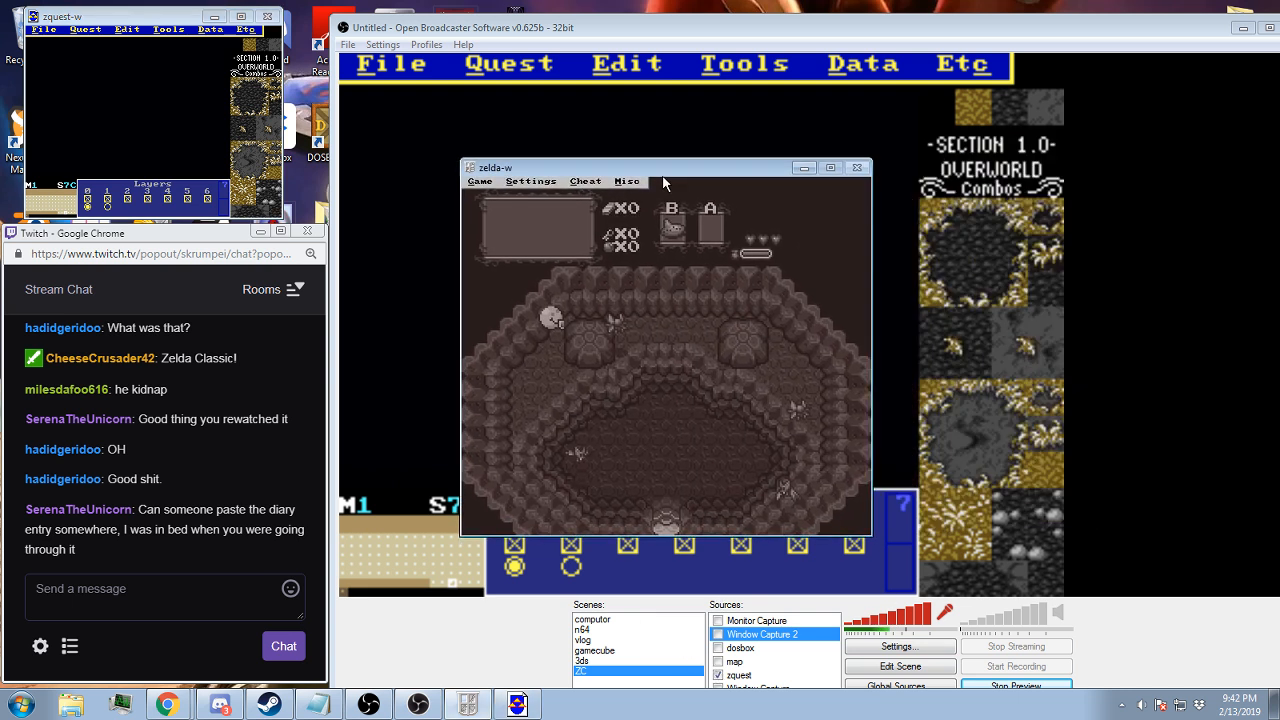
# In the zelda-w game window, enter cheat code 4, resume the game and turn on the no walls cheat
pyautogui.press('Escape')
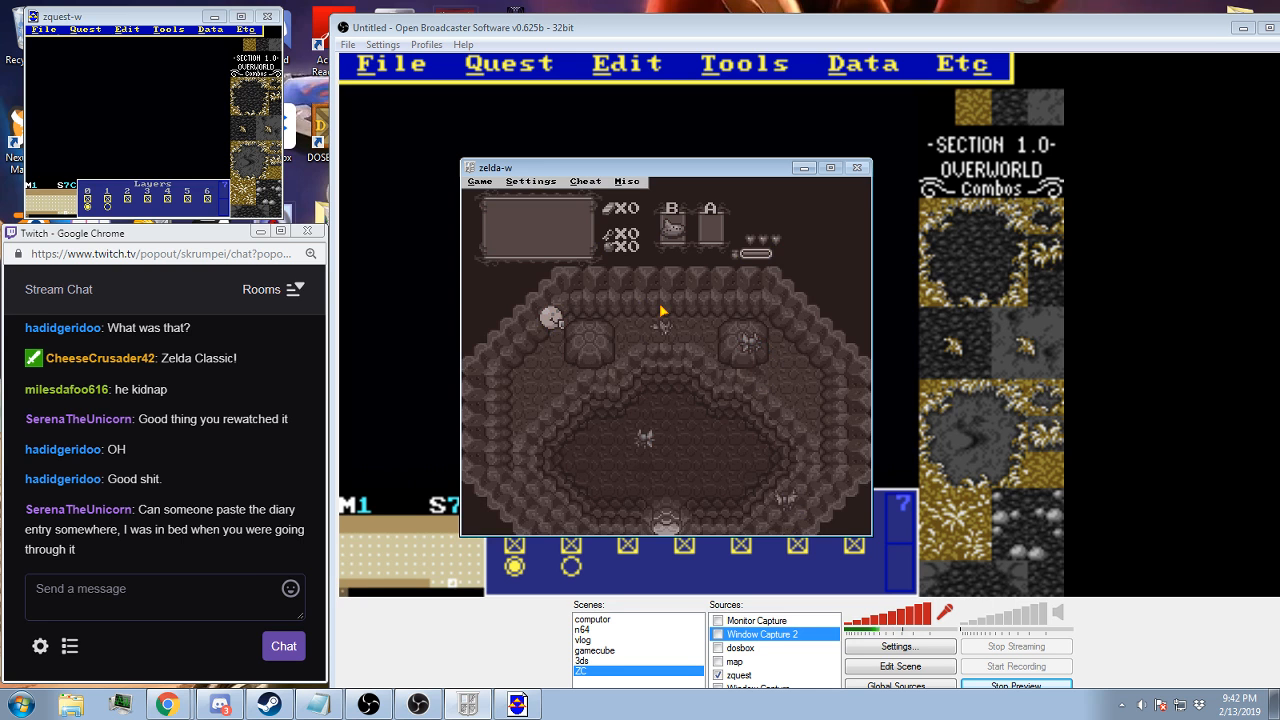
pyautogui.hotkey('alt', 'c')
pyautogui.write('c')
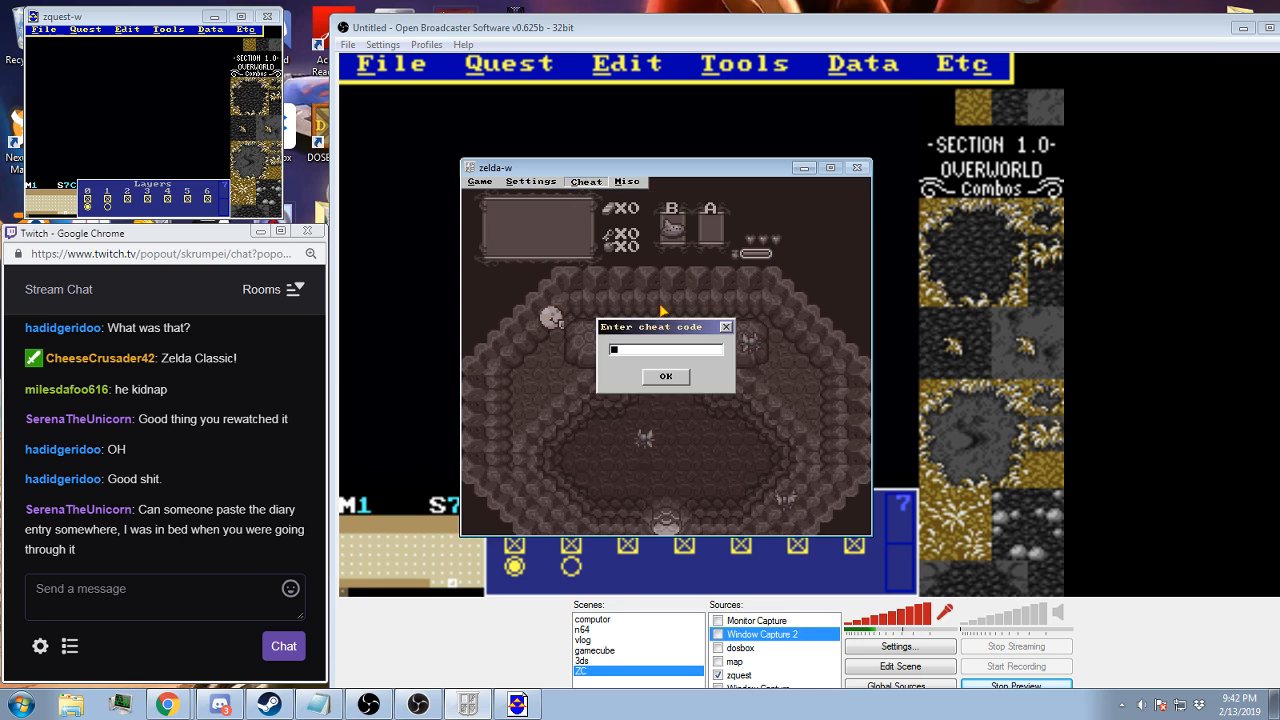
pyautogui.write('4')
pyautogui.press('Return')
pyautogui.press('Return')
pyautogui.press('Escape')
pyautogui.press('F11')
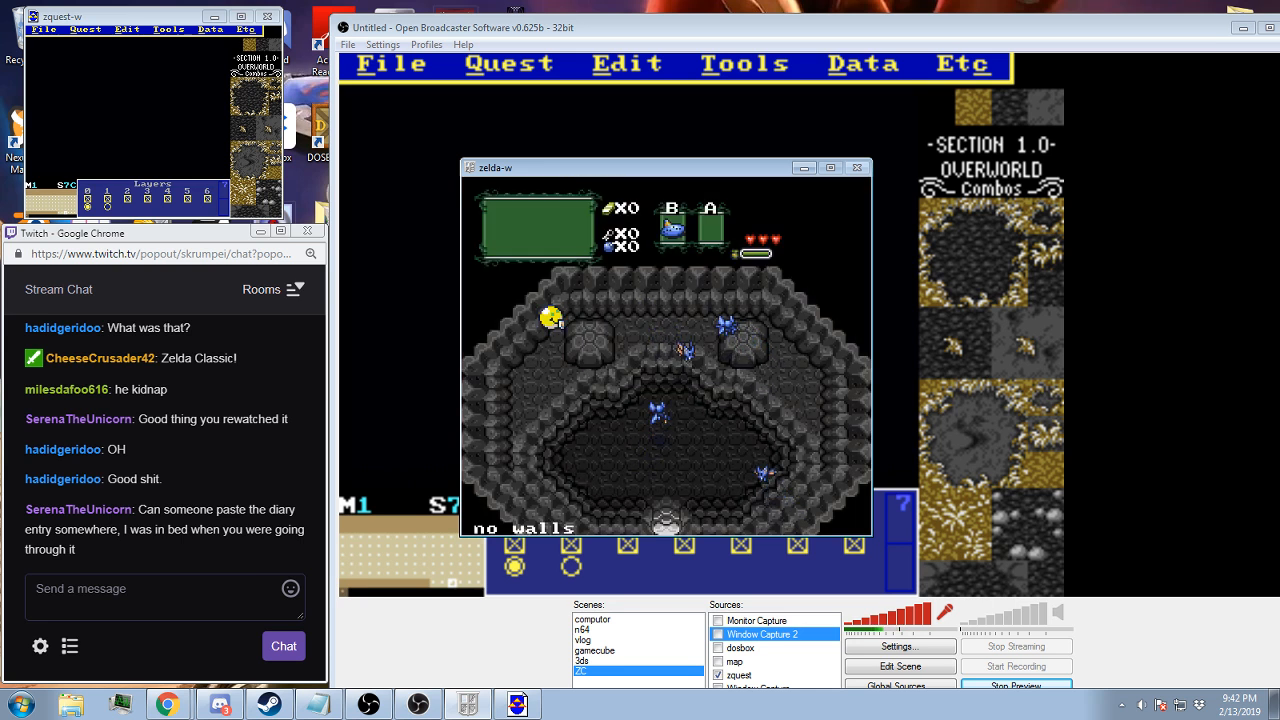
# Move the ball through the cave walls to the middle of the pit and on down to its lower edge
pyautogui.press('Down')
pyautogui.press('Right')
pyautogui.press('Down')
pyautogui.press('Down')
pyautogui.press('Right')
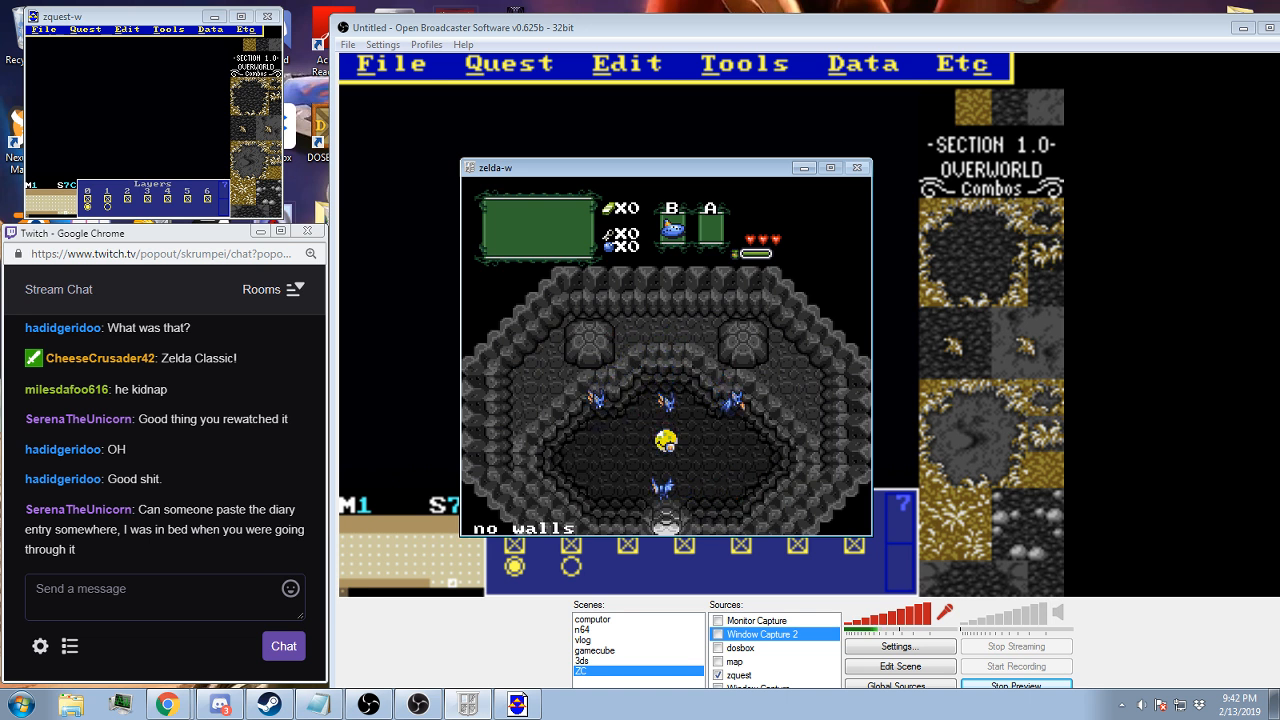
pyautogui.press('Down')
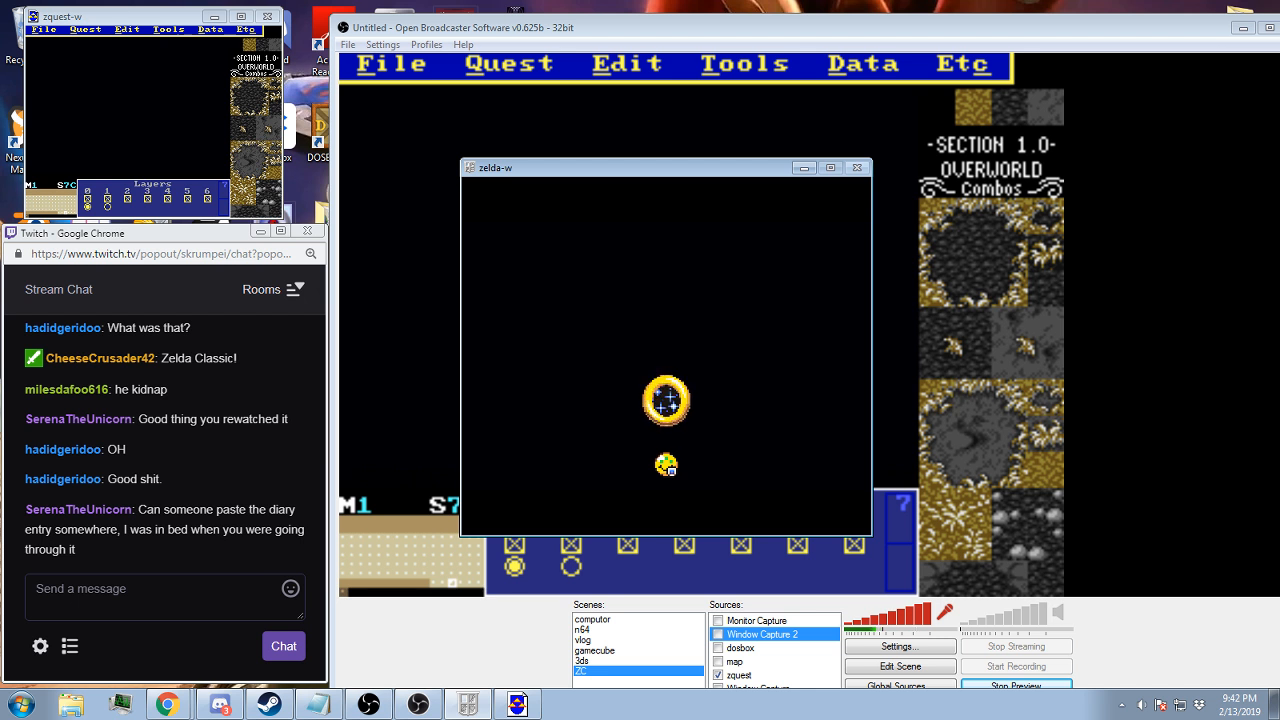
# Restart the playtest from the save file named Empty and run the intro cutscene, pausing and resuming it during the narration
pyautogui.press('Return')
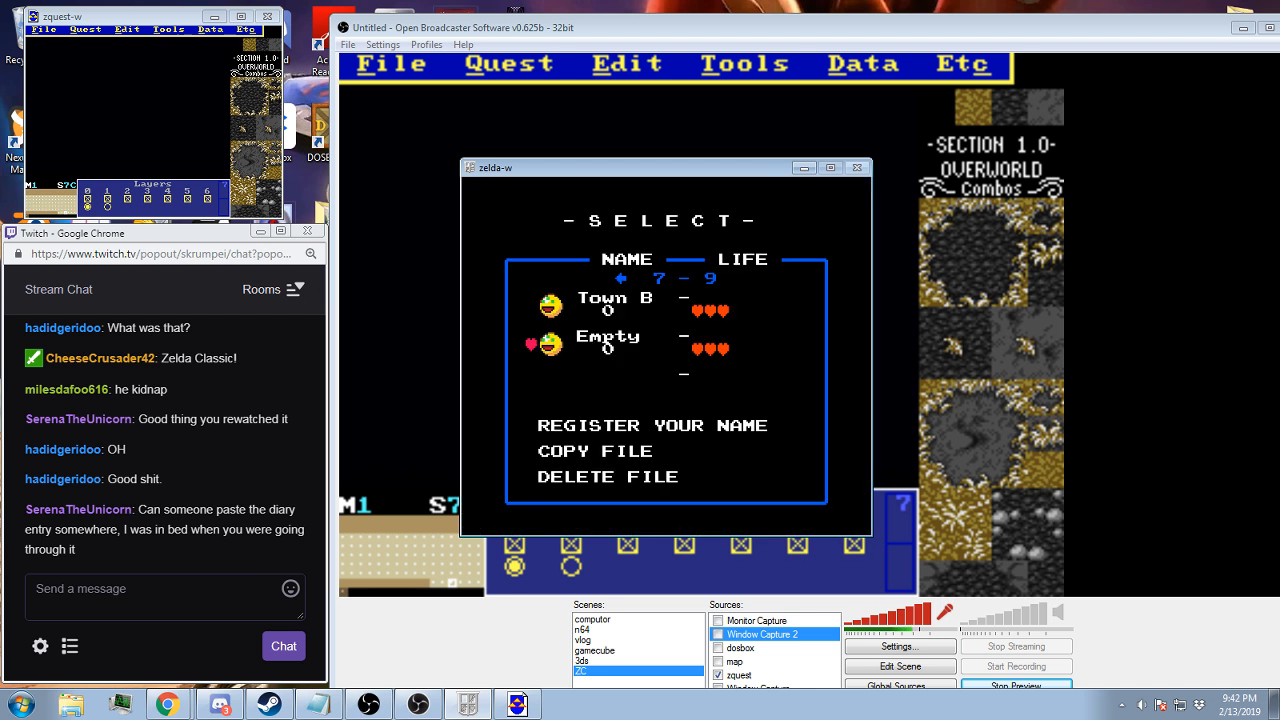
pyautogui.press('Return')
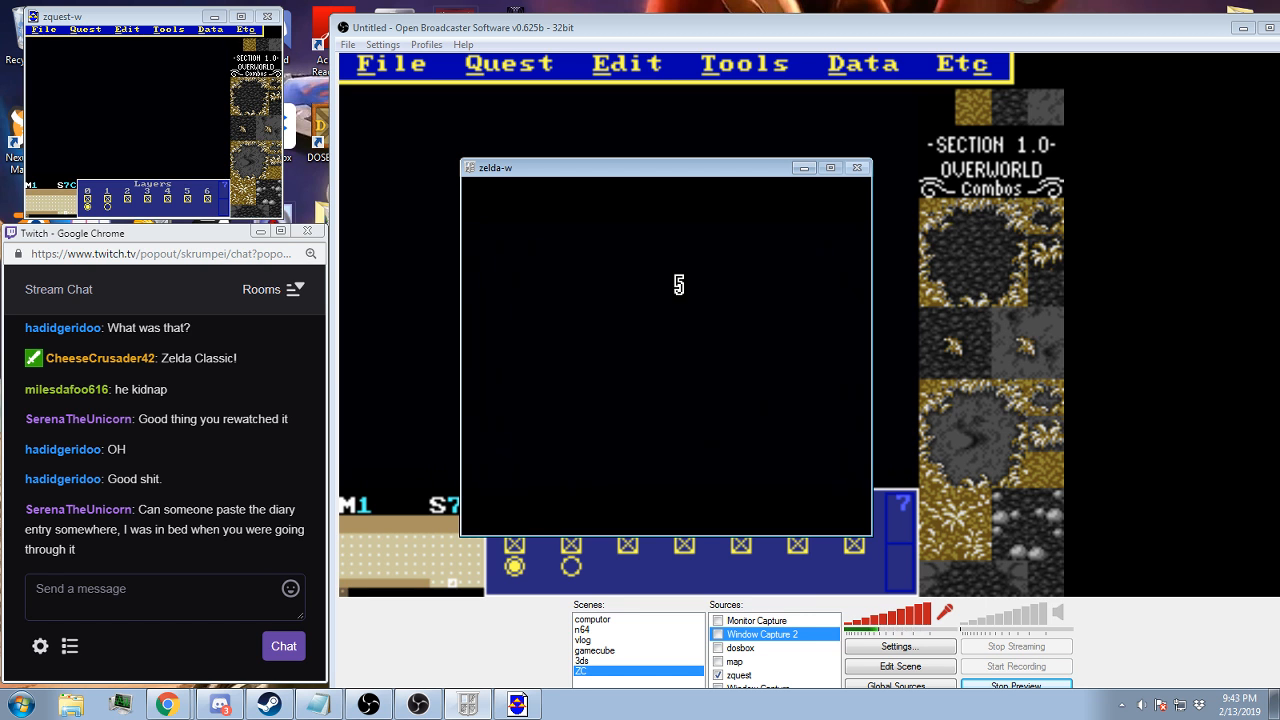
pyautogui.press('F6')
pyautogui.press('Return')
pyautogui.press('Return')
pyautogui.press('Return')
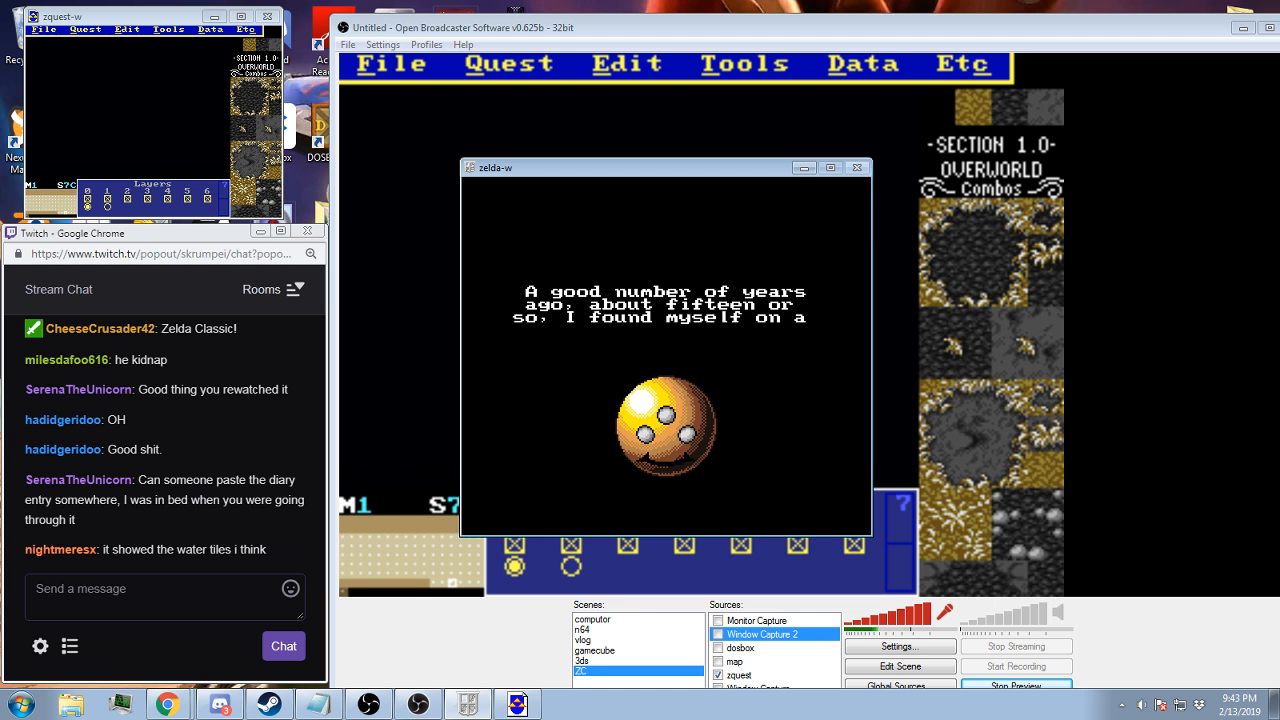
pyautogui.press('Escape')
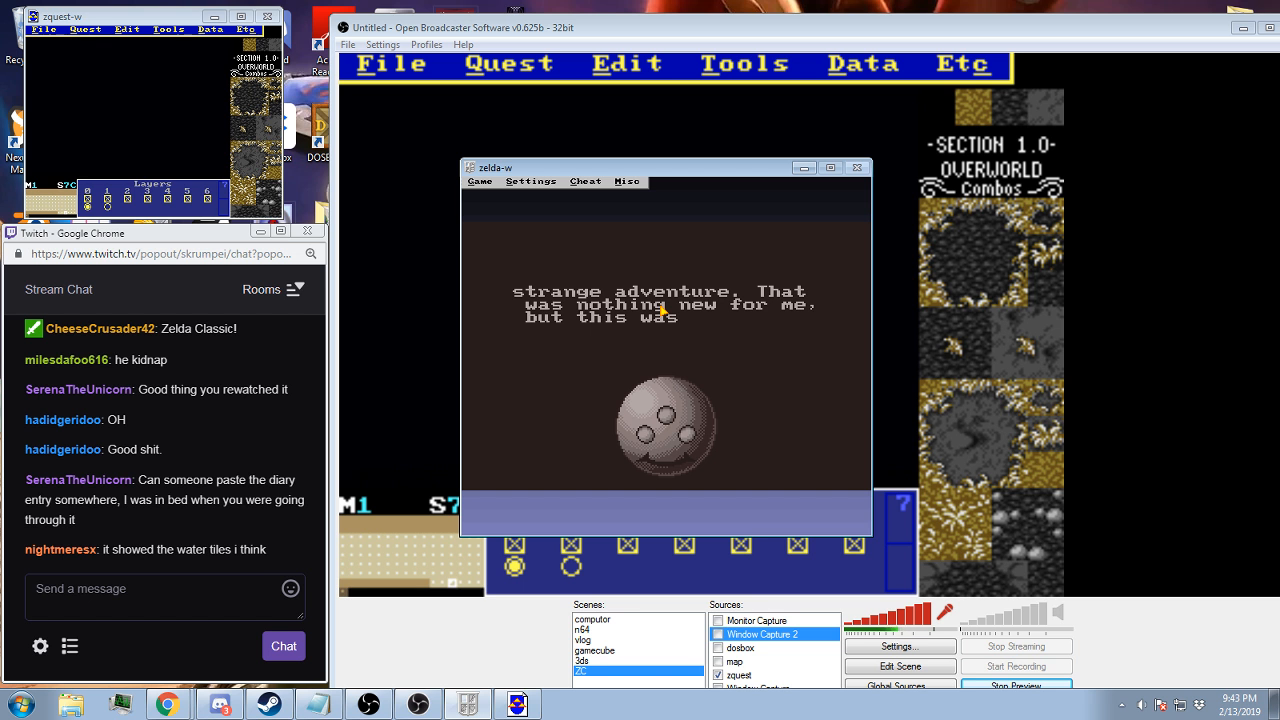
pyautogui.press('Escape')
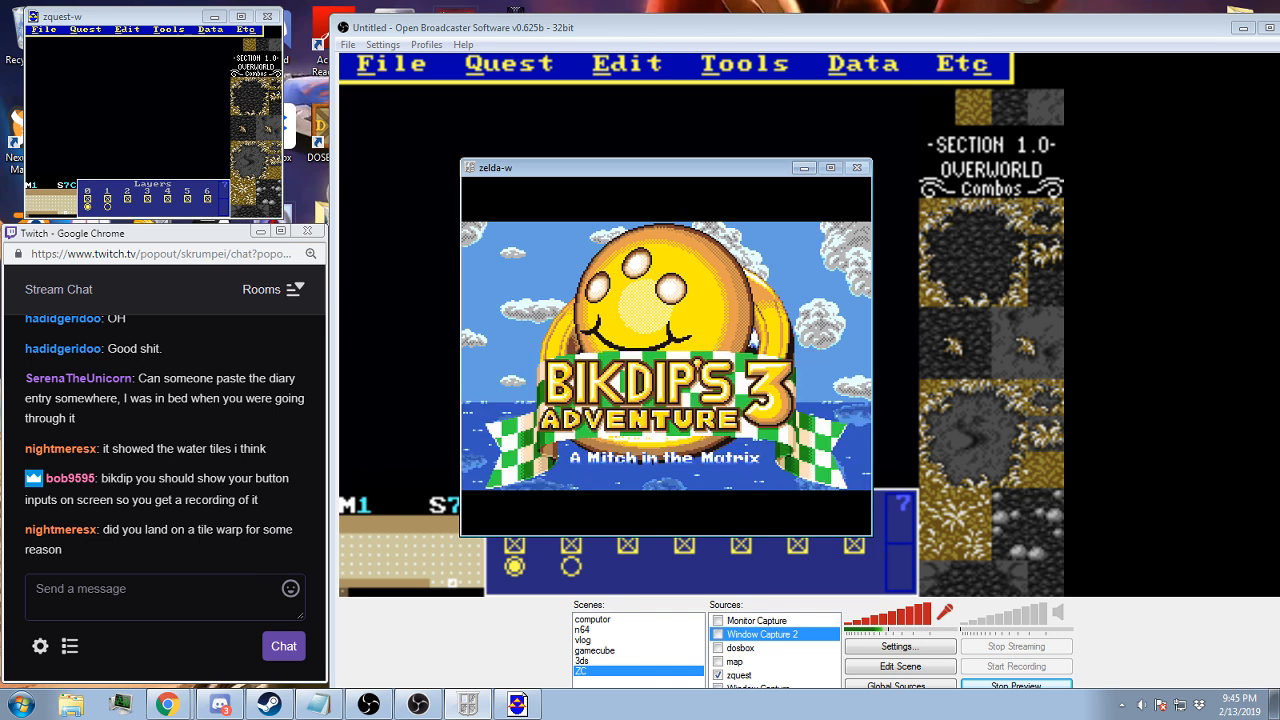
# Enable the Window Capture 2 source in Open Broadcaster Software and move the game window off the preview
pyautogui.click(716, 634)
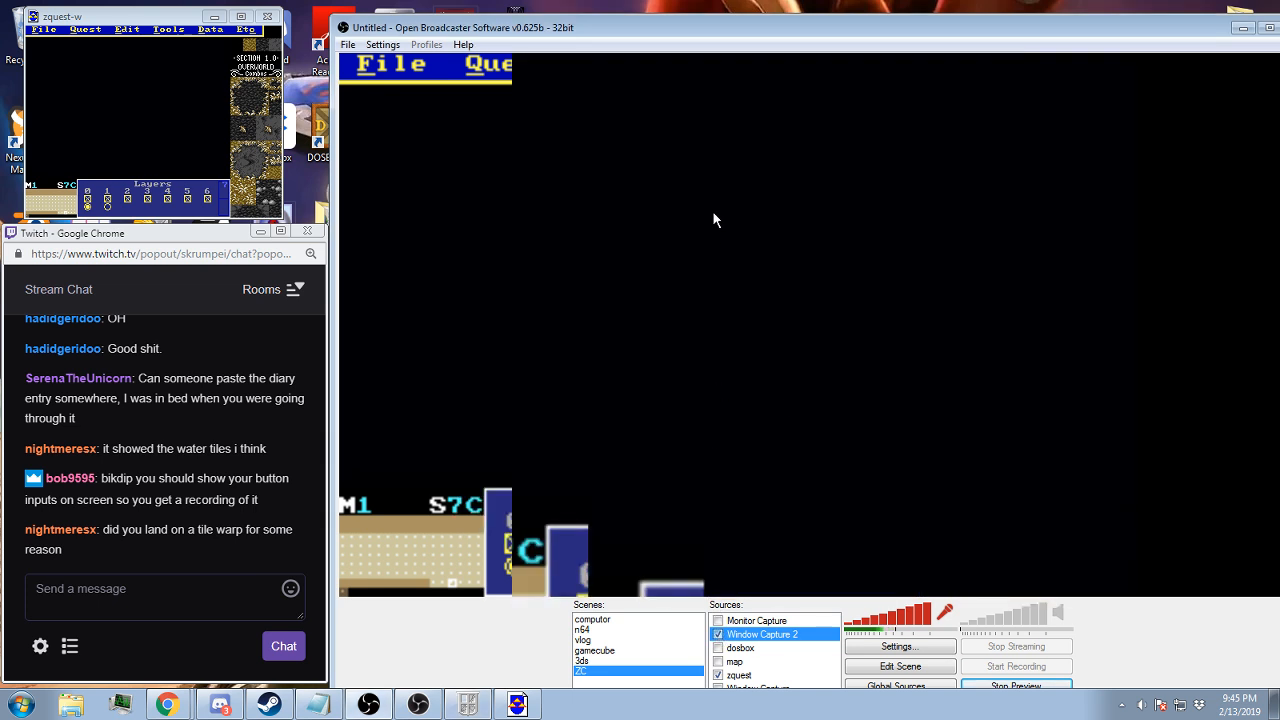
pyautogui.click(517, 704)
pyautogui.moveTo(617, 167); pyautogui.dragTo(1279, 198)
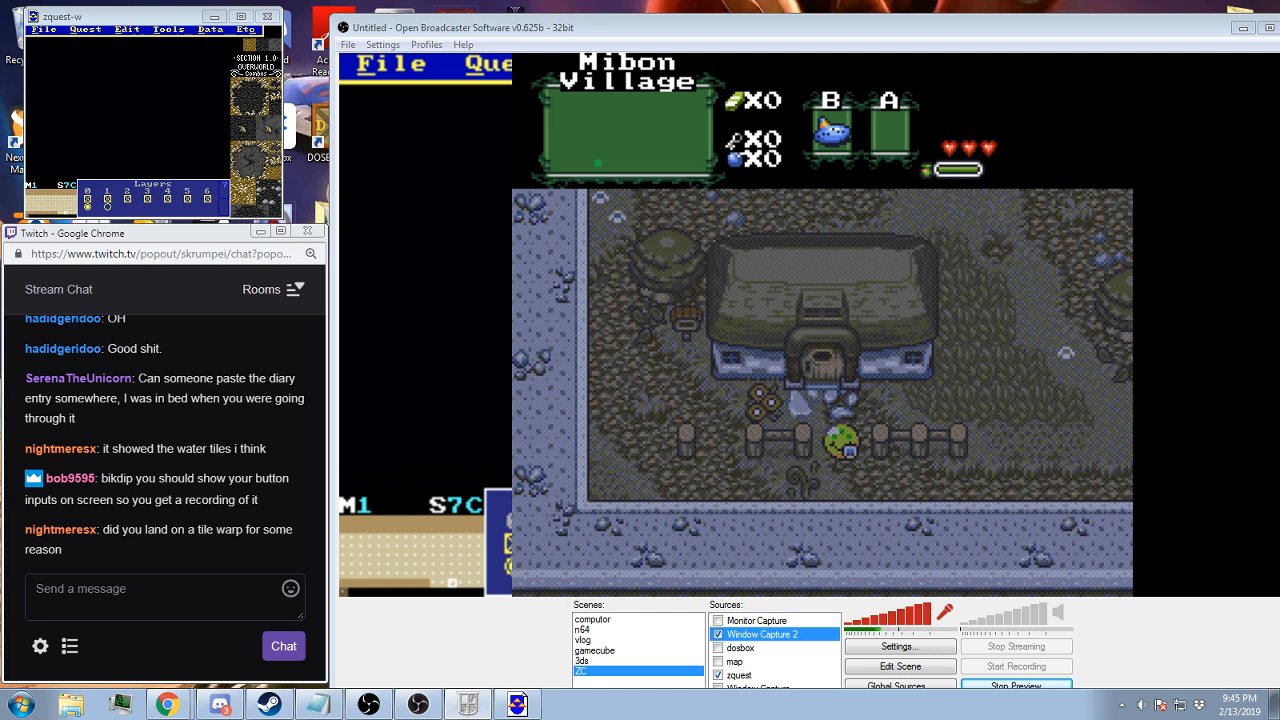
# Walk the ball around the starting house and north through Mibon Village, past the blue-roofed house and the fenced pit
pyautogui.press('Down')
pyautogui.press('Right')
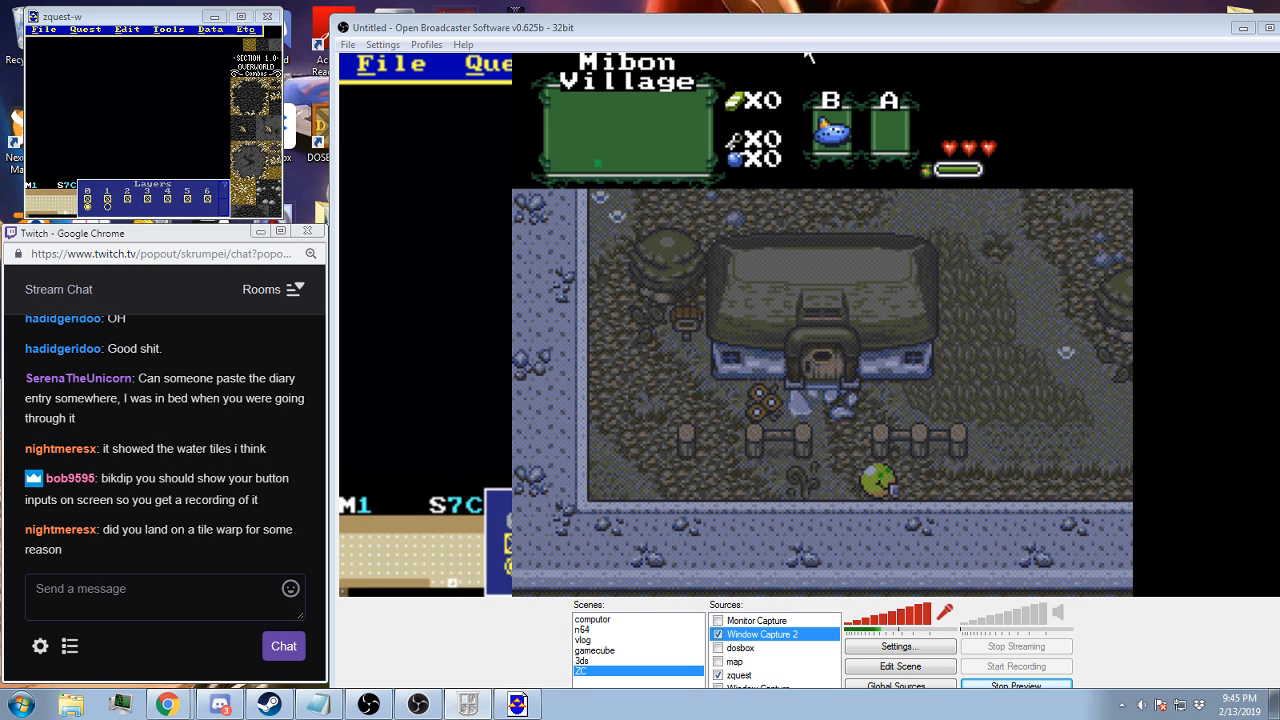
pyautogui.press('Up')
pyautogui.press('Up')
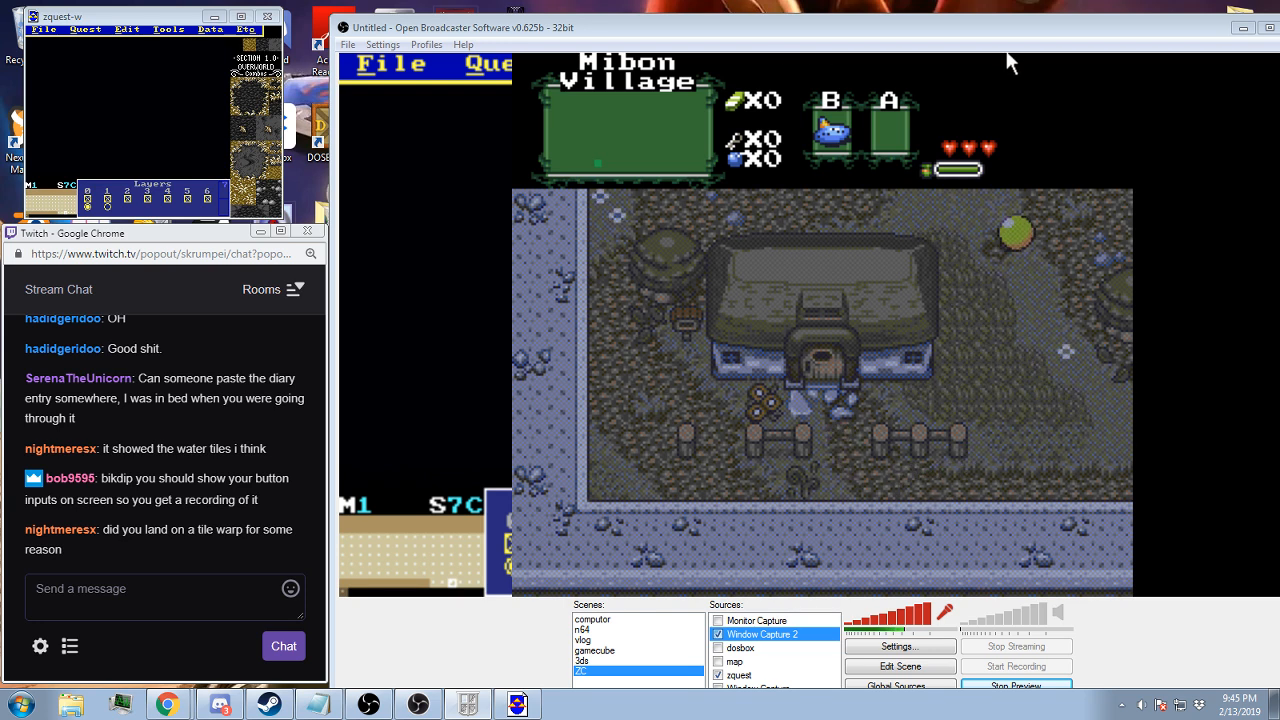
pyautogui.press('Up')
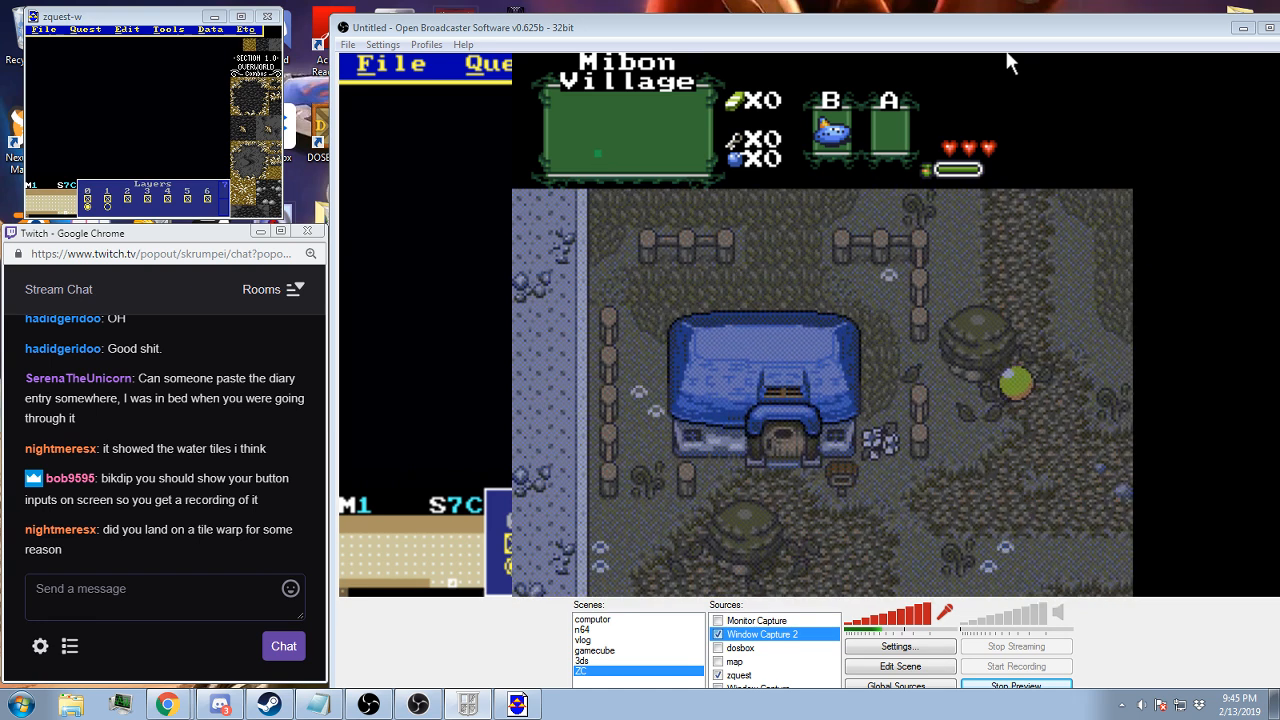
pyautogui.press('Up')
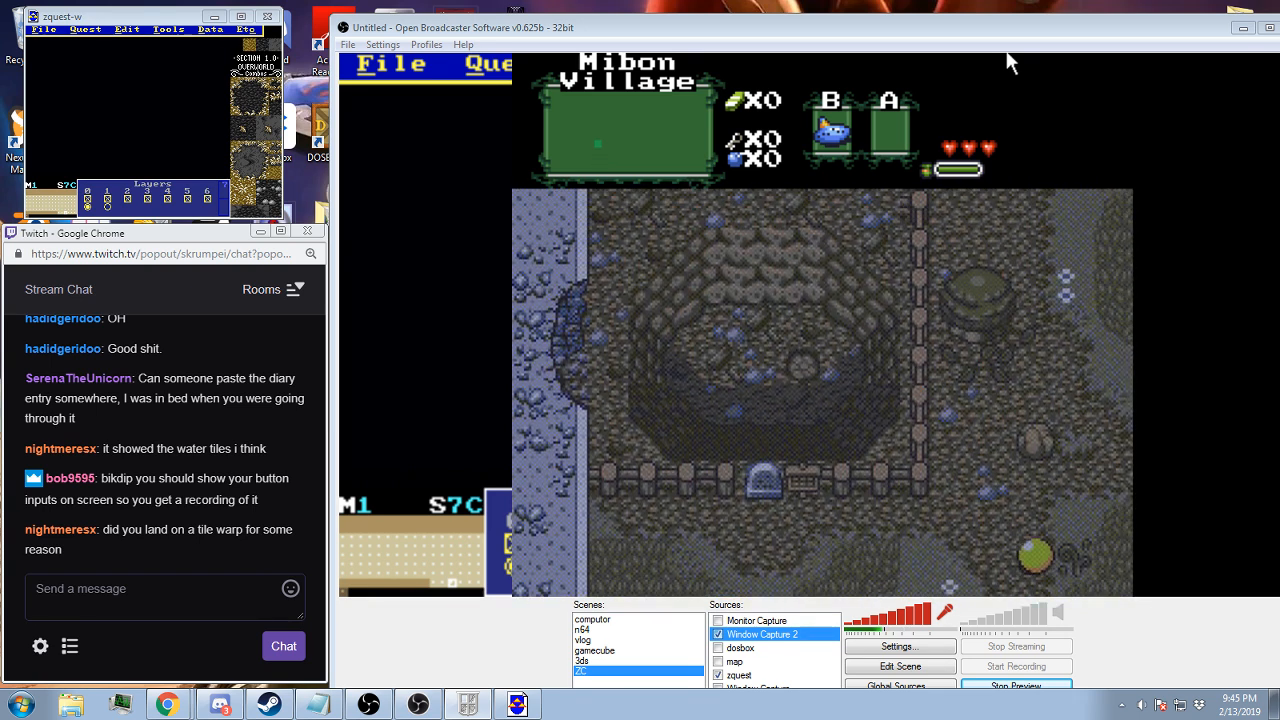
pyautogui.press('Right')
pyautogui.press('Up')
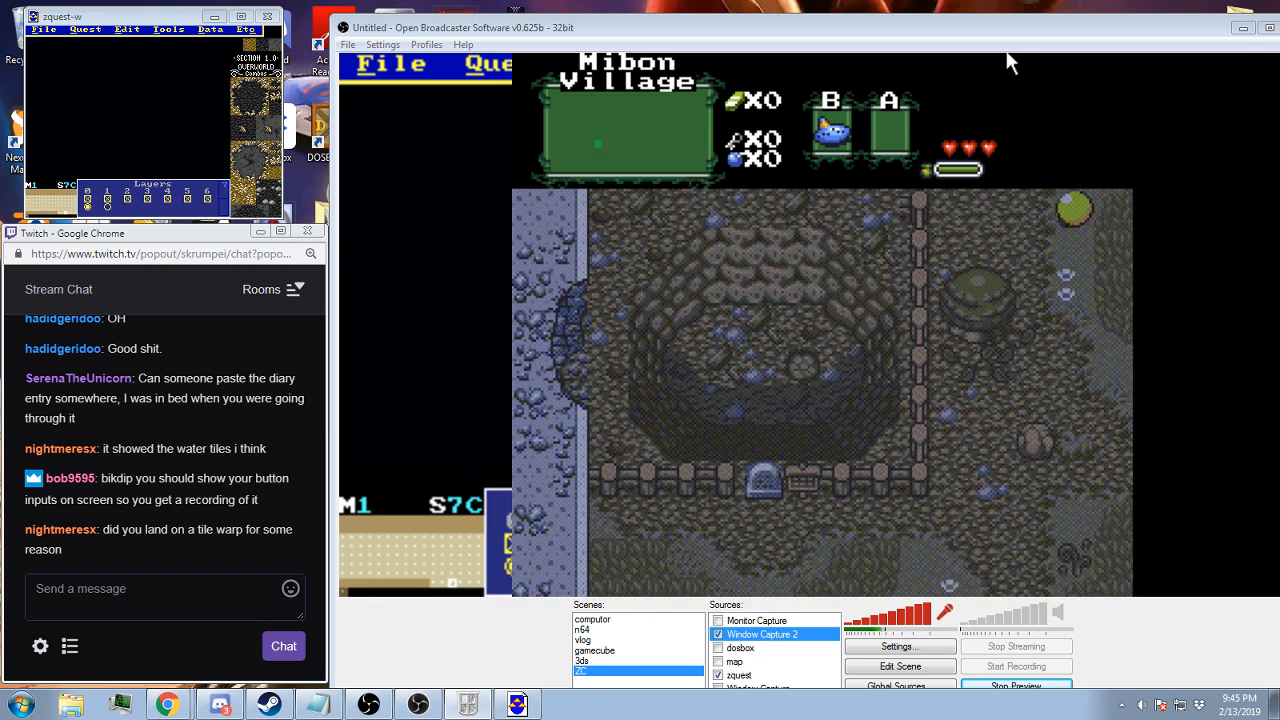
# Go to the ladder tower at the north end of Mibon Village and climb to its lookout platform
pyautogui.press('Left')
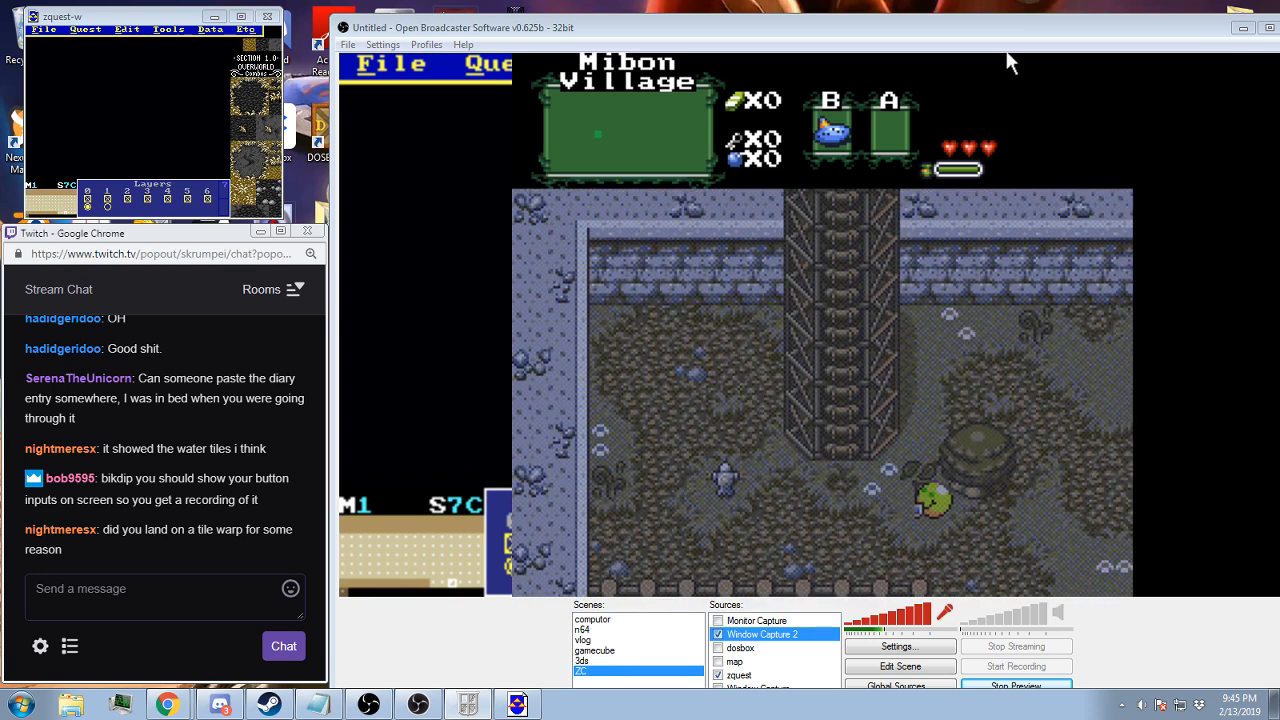
pyautogui.press('Up')
pyautogui.press('Up')
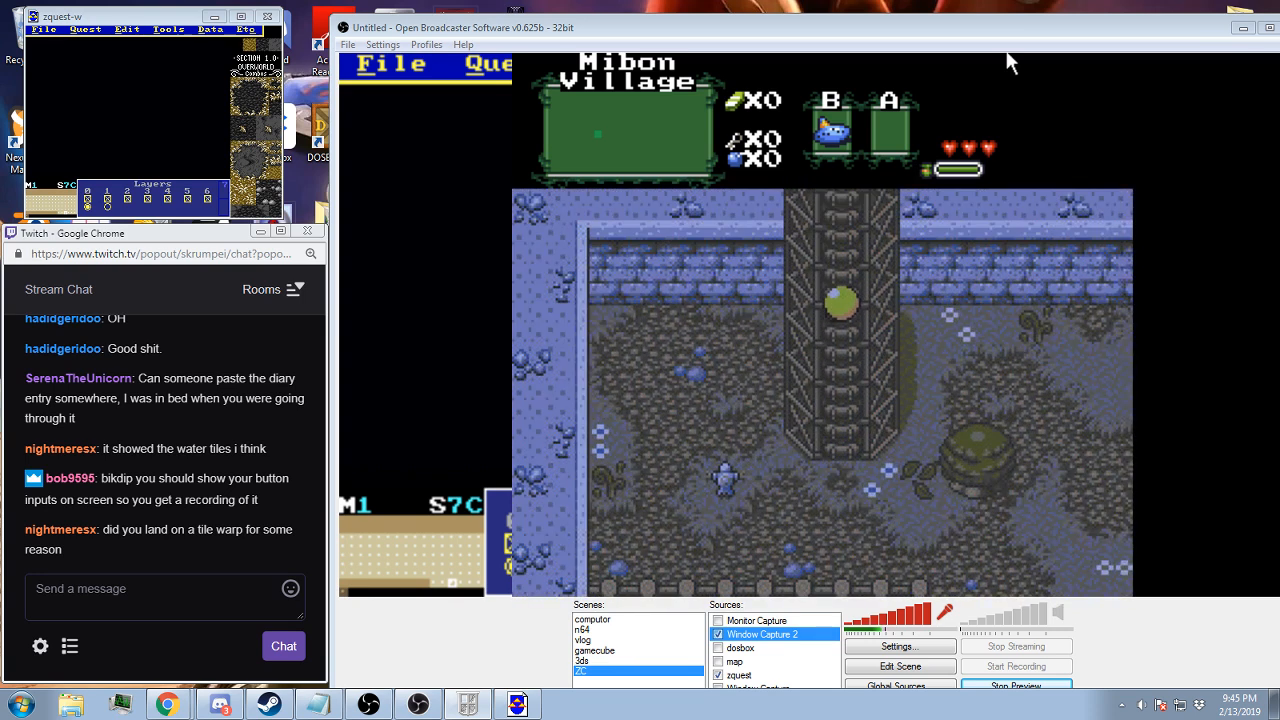
pyautogui.press('Up')
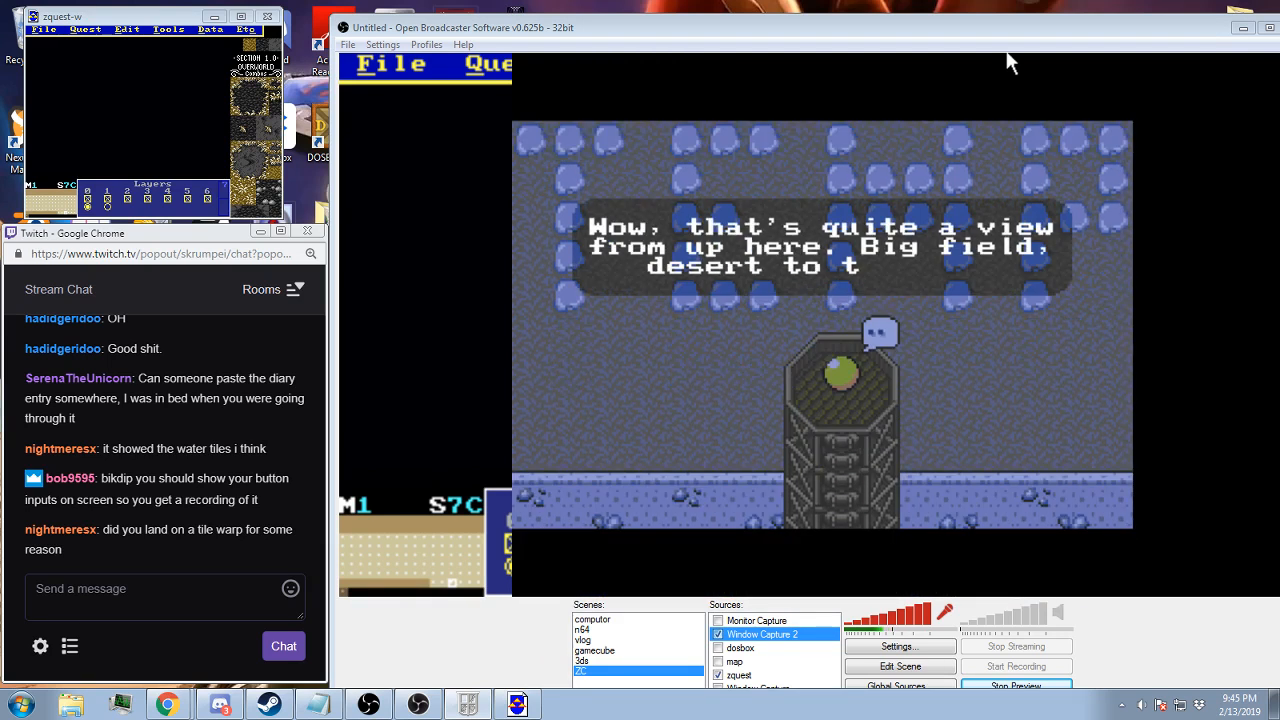
# Advance the ball's monologue about the view from the lookout platform until the dialogue ends
pyautogui.press('alt')
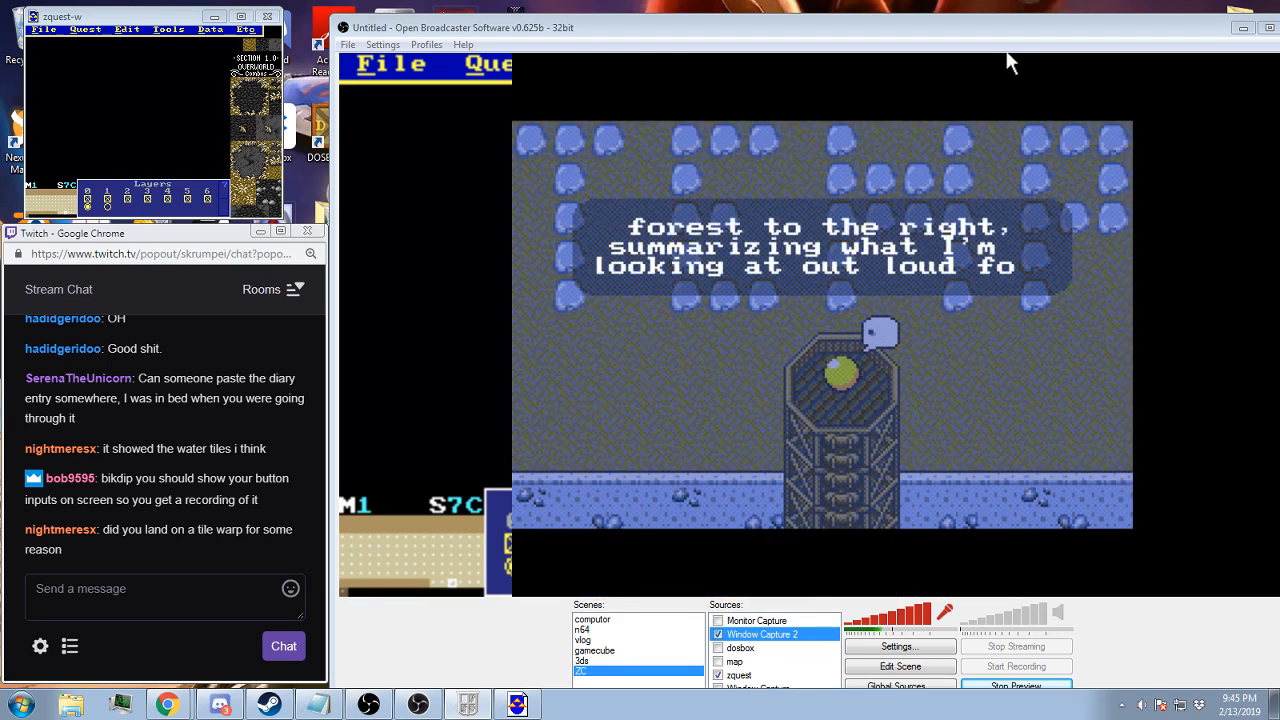
pyautogui.press('alt')
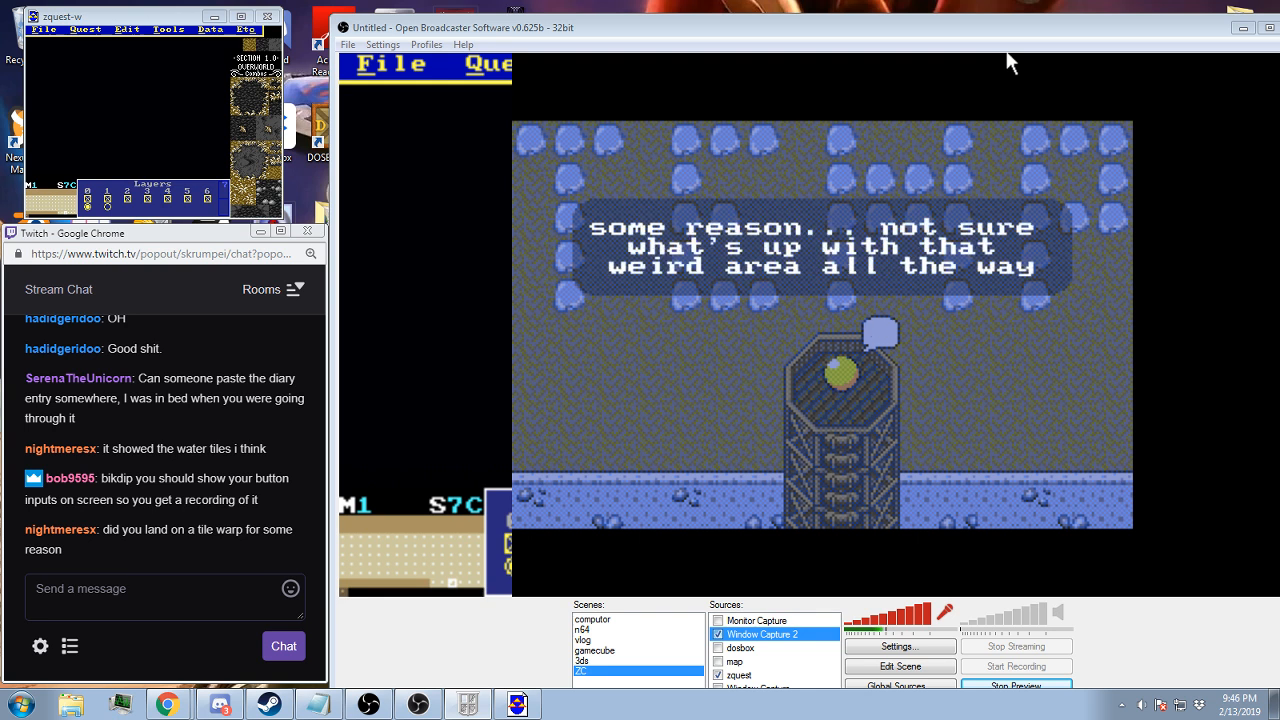
pyautogui.press('alt')
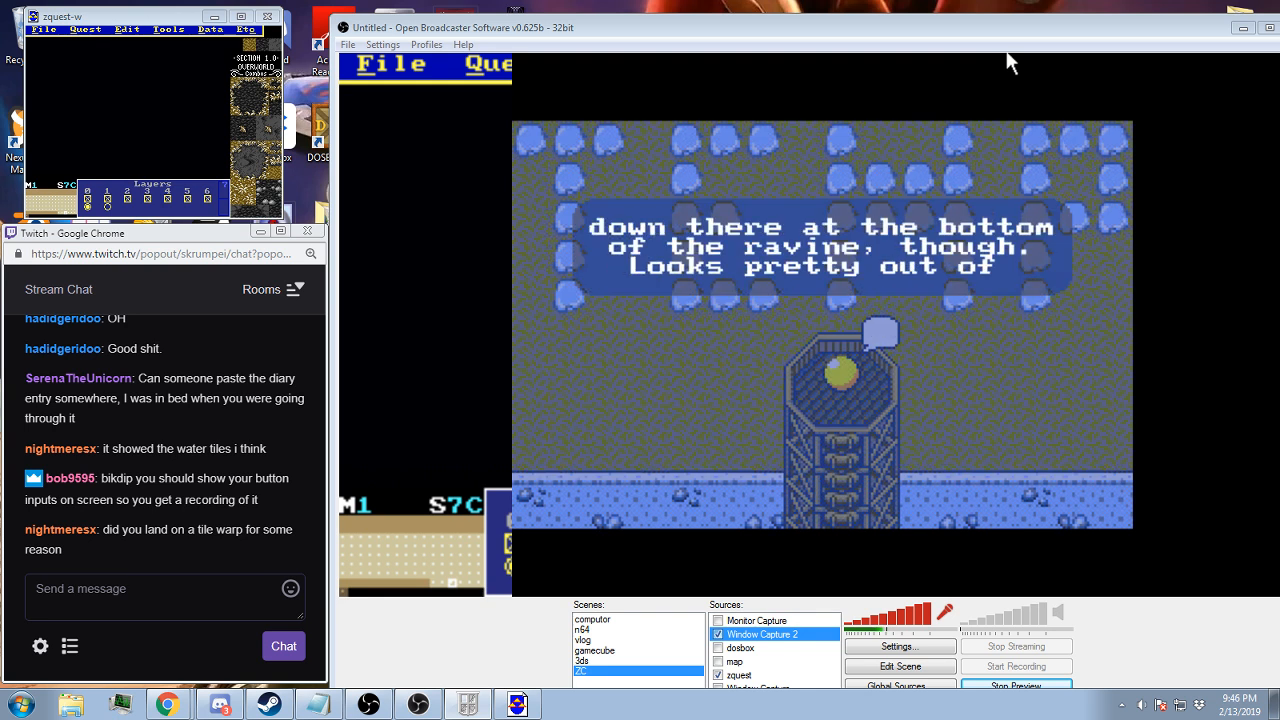
pyautogui.press('alt')
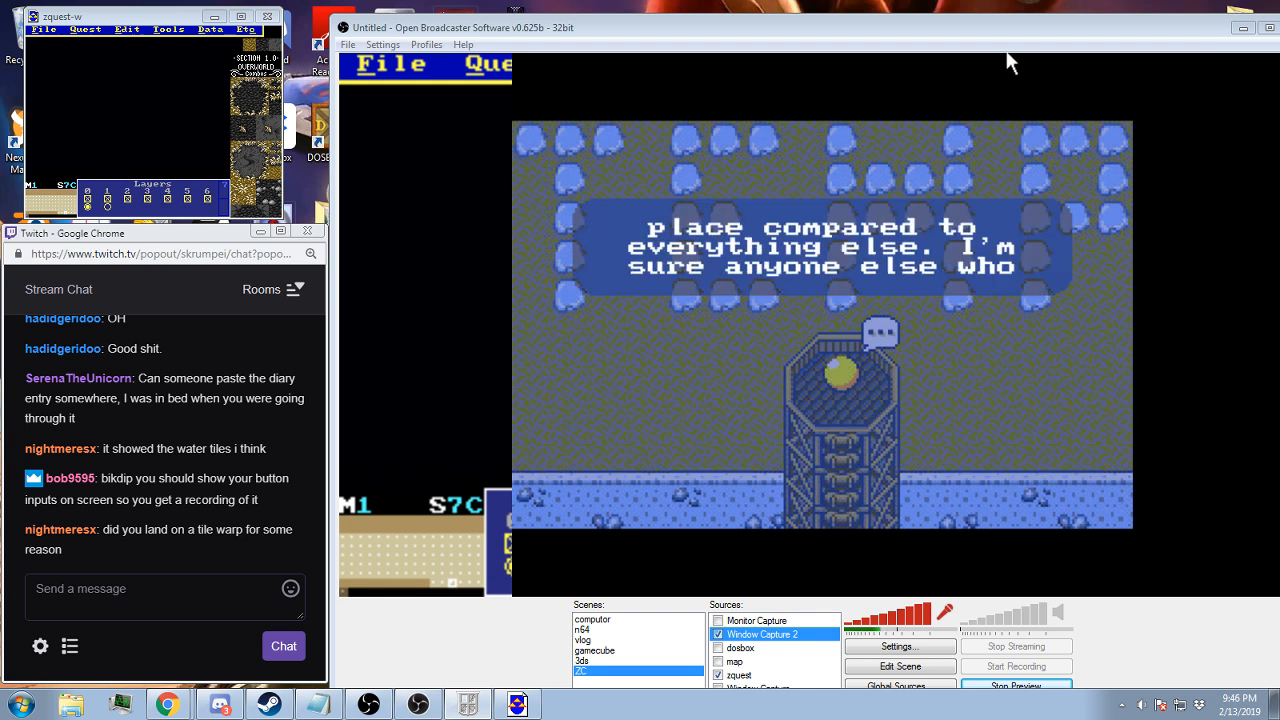
pyautogui.press('alt')
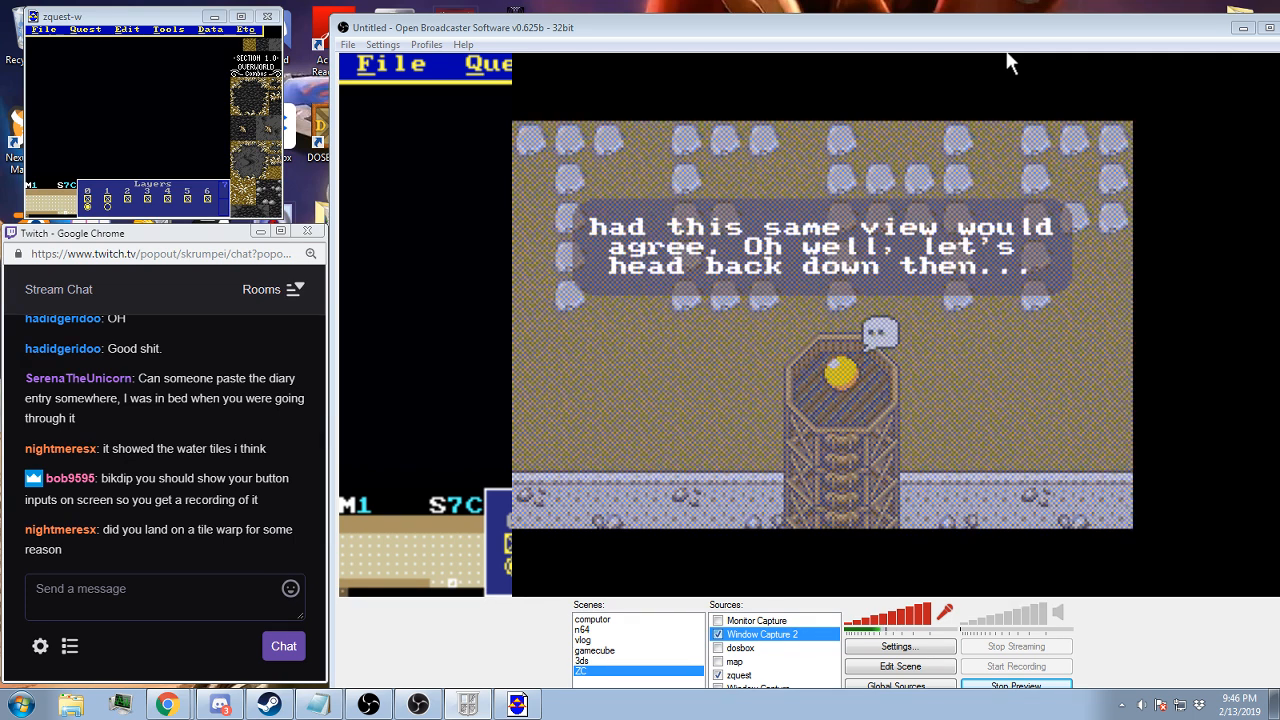
pyautogui.press('alt')
# Climb down the ladder tower to the ground of Mibon Village
pyautogui.press('Down')
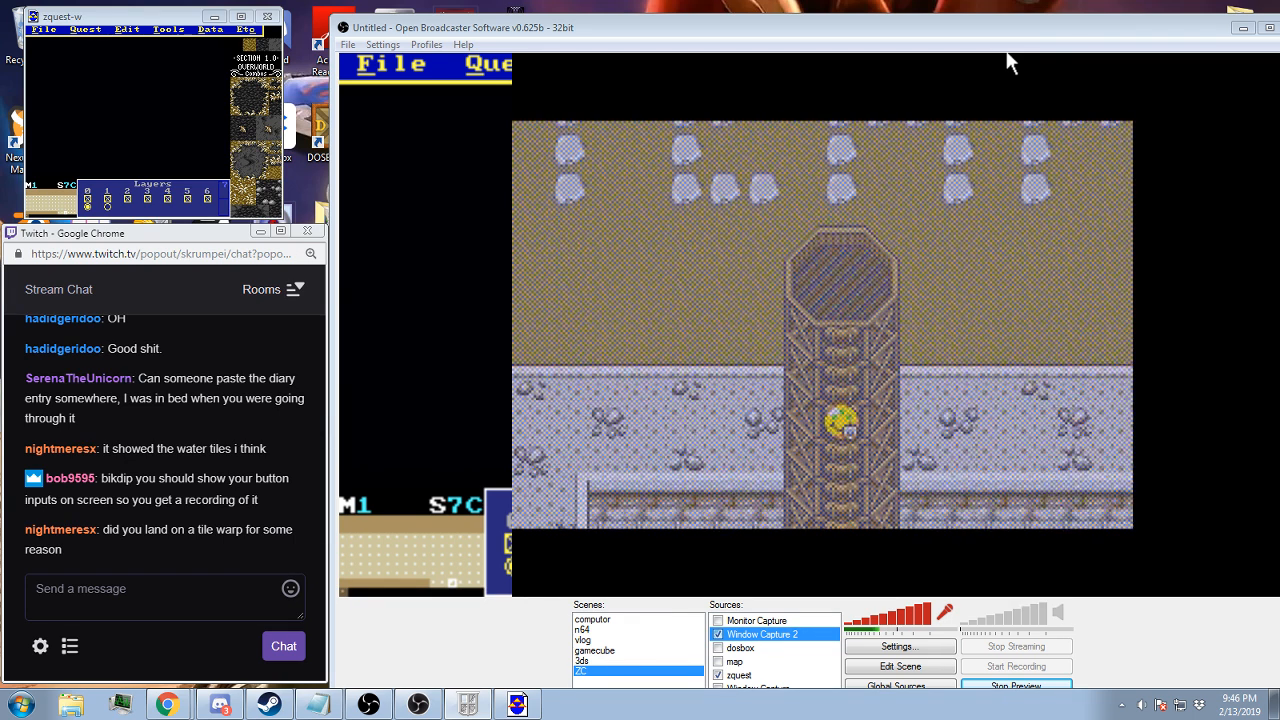
pyautogui.press('Down')
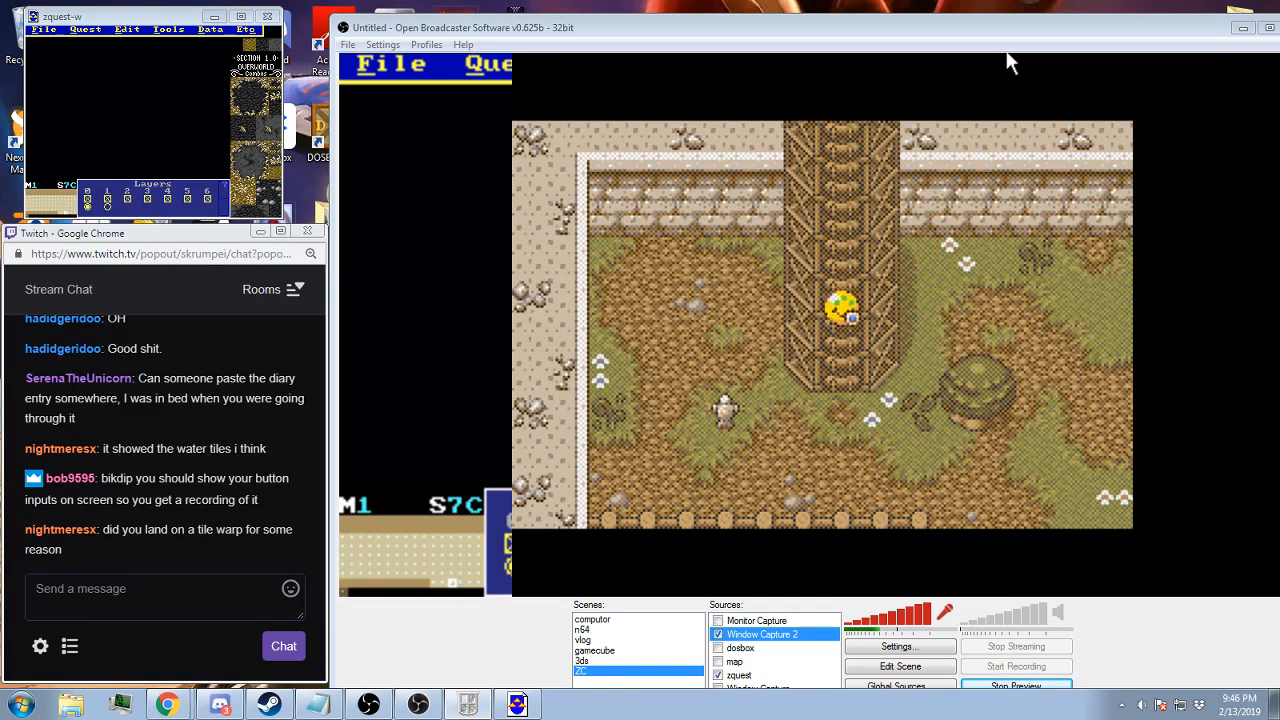
pyautogui.press('Down')
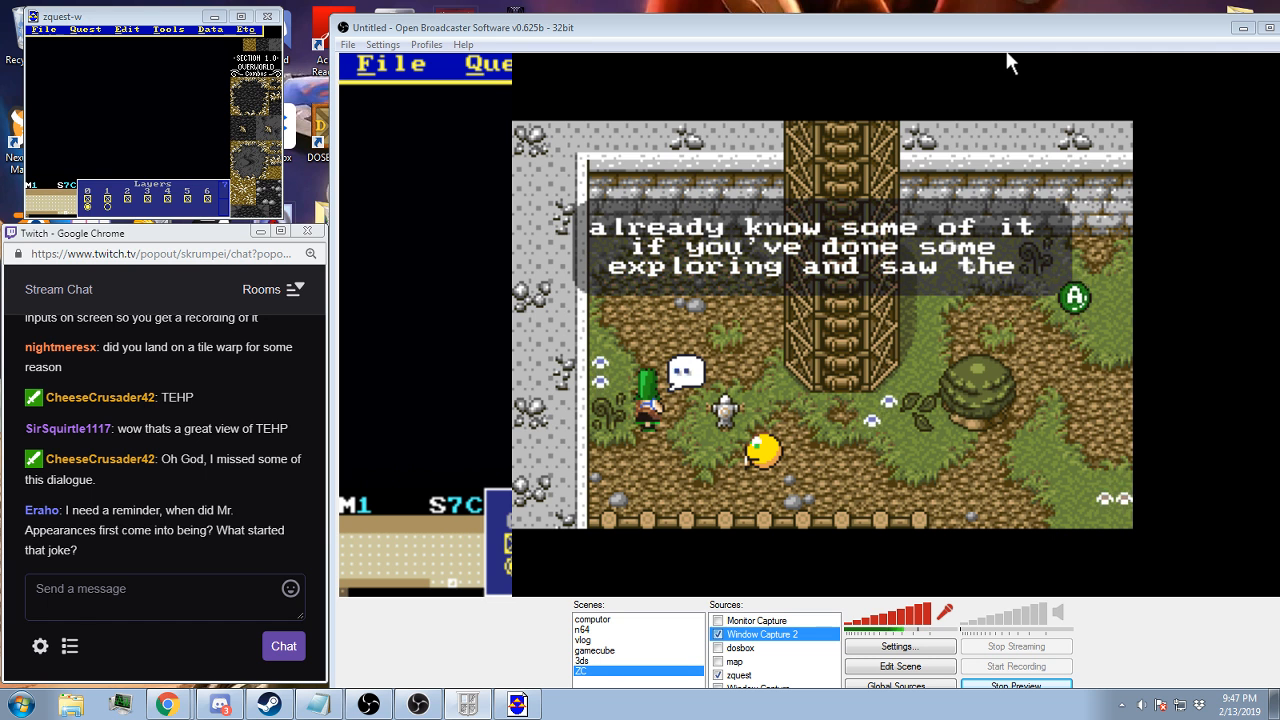
# Advance the conversation with the green-hatted character at the foot of the tower until the scene ends
pyautogui.press('z')
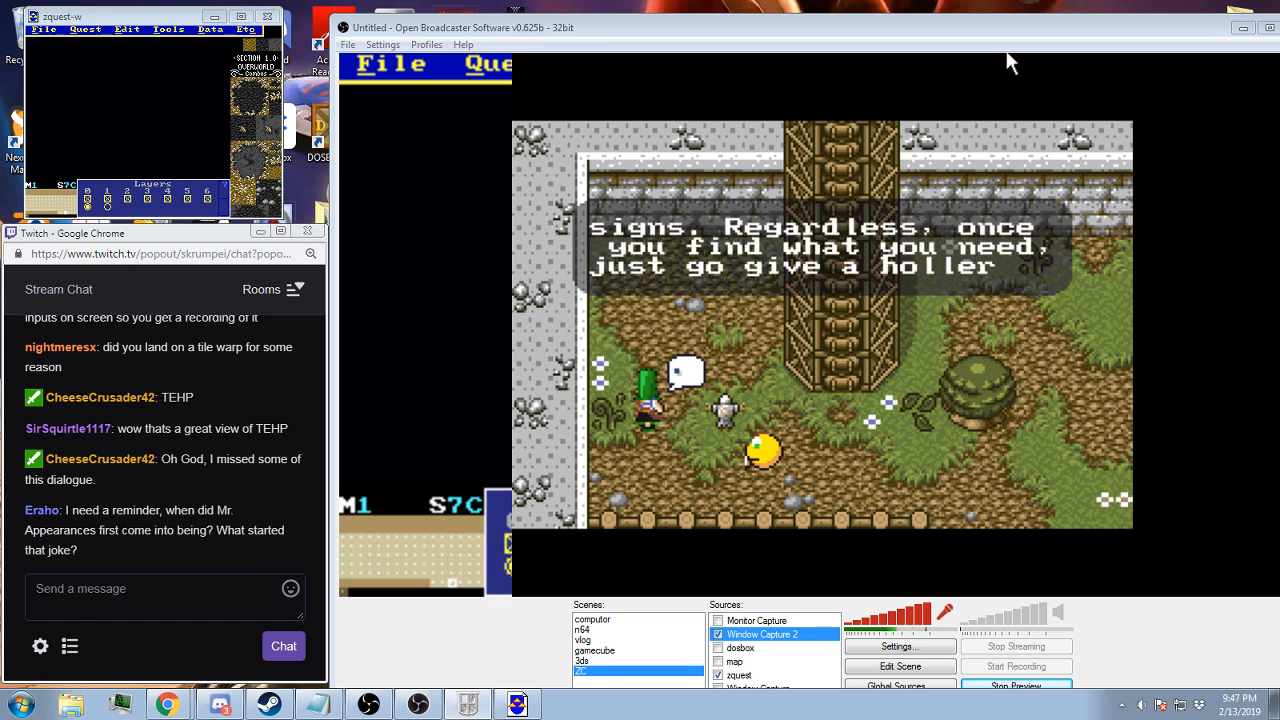
pyautogui.press('z')
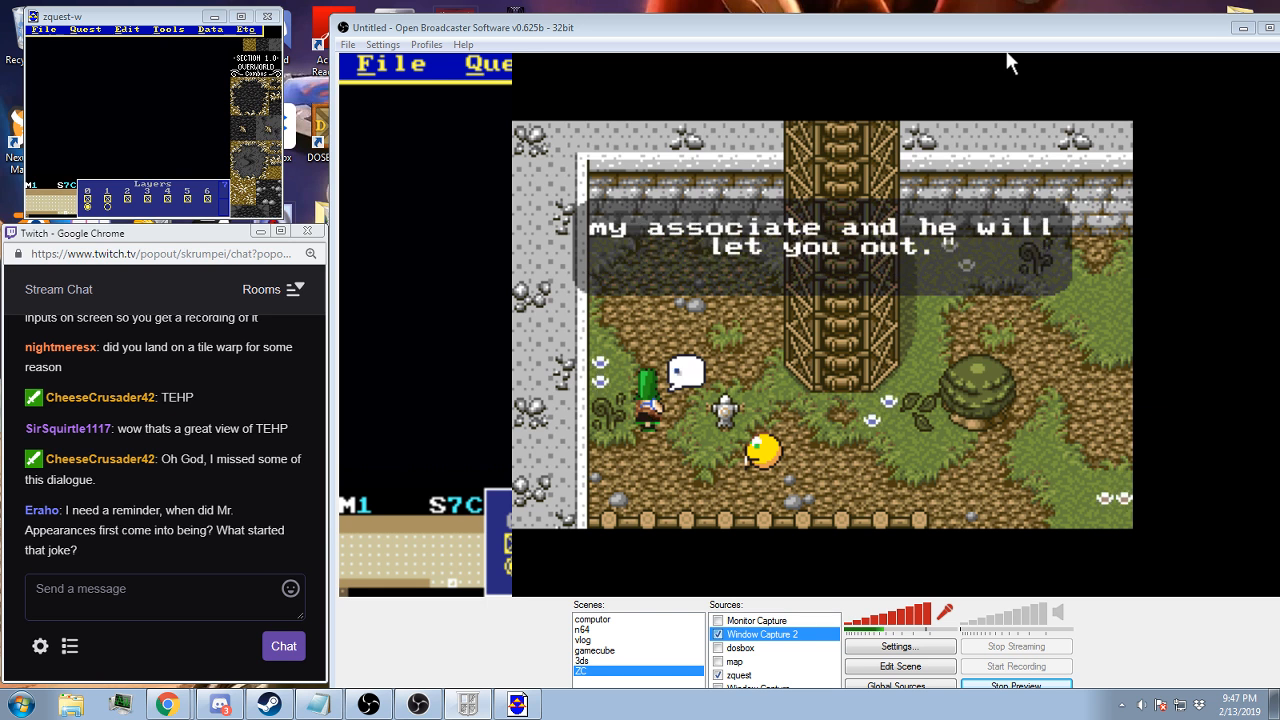
pyautogui.press('z')
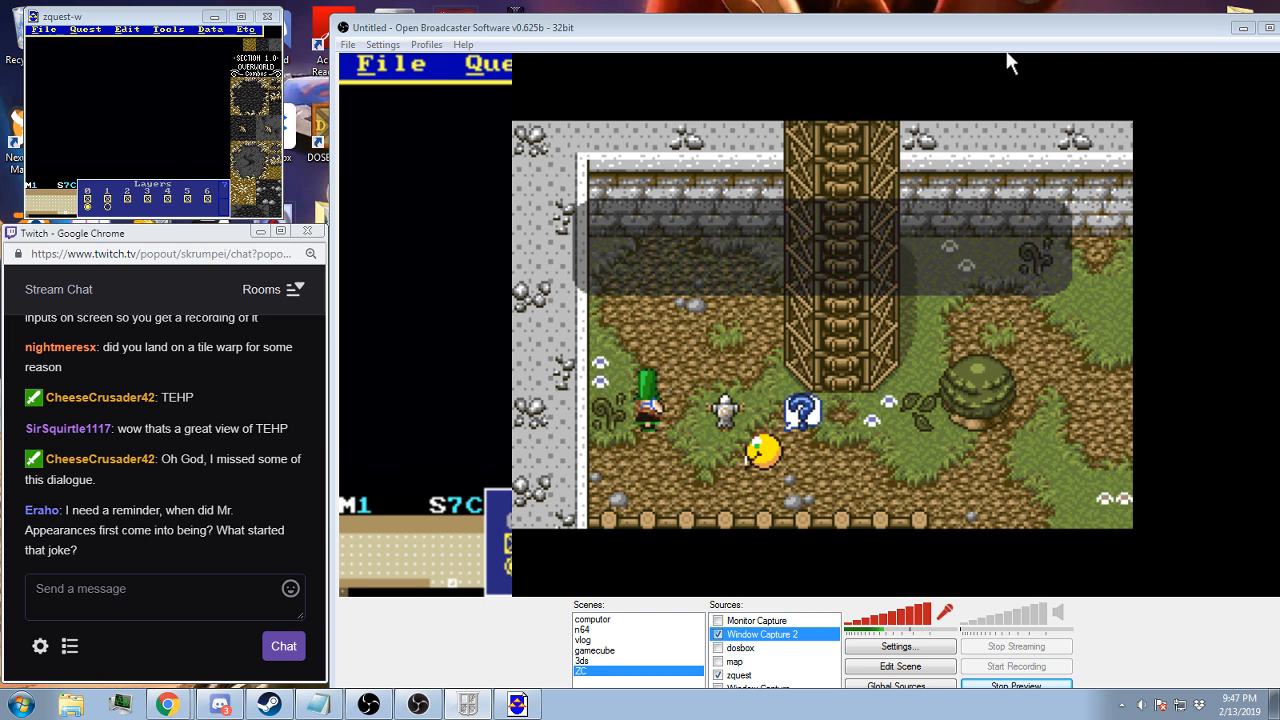
pyautogui.press('z')
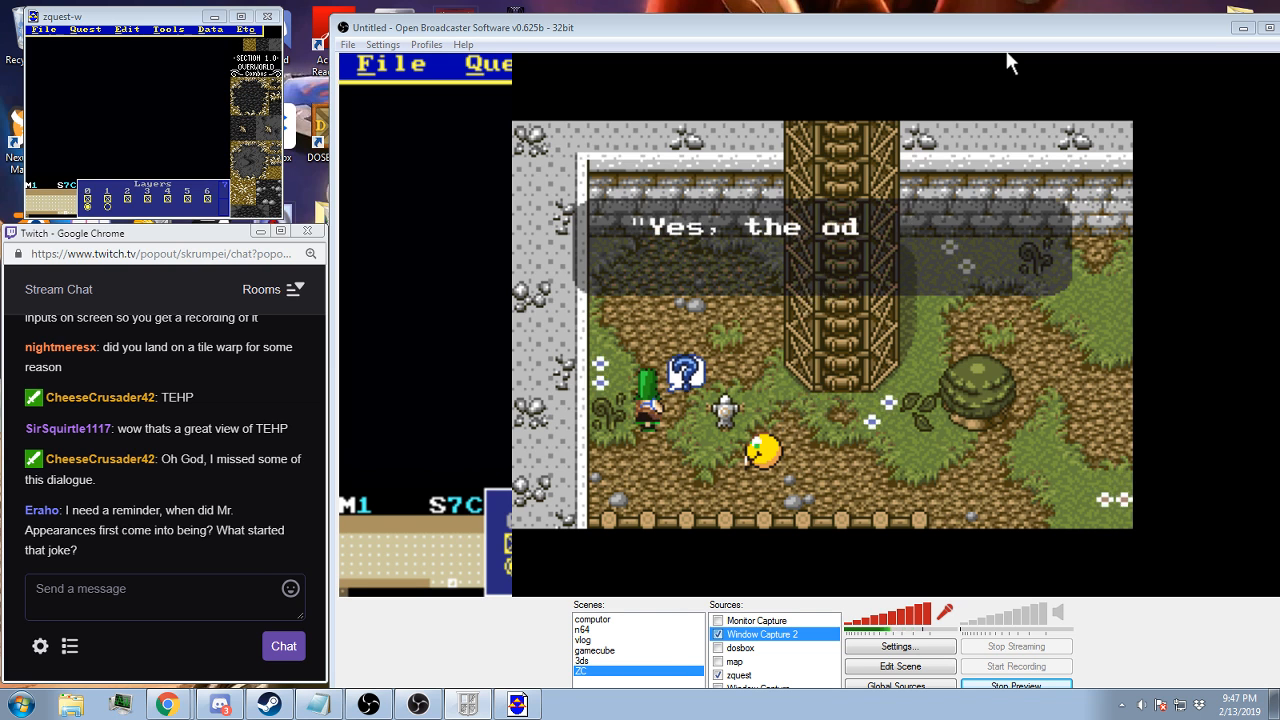
pyautogui.press('z')
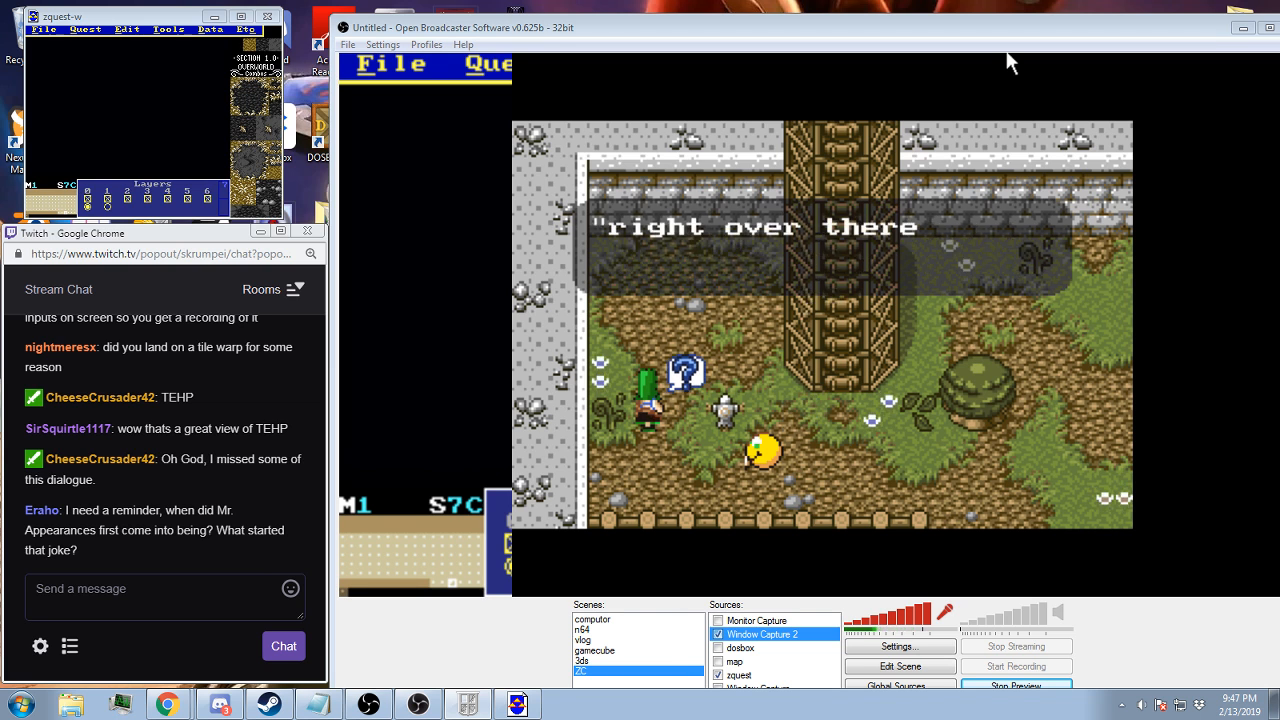
pyautogui.press('z')
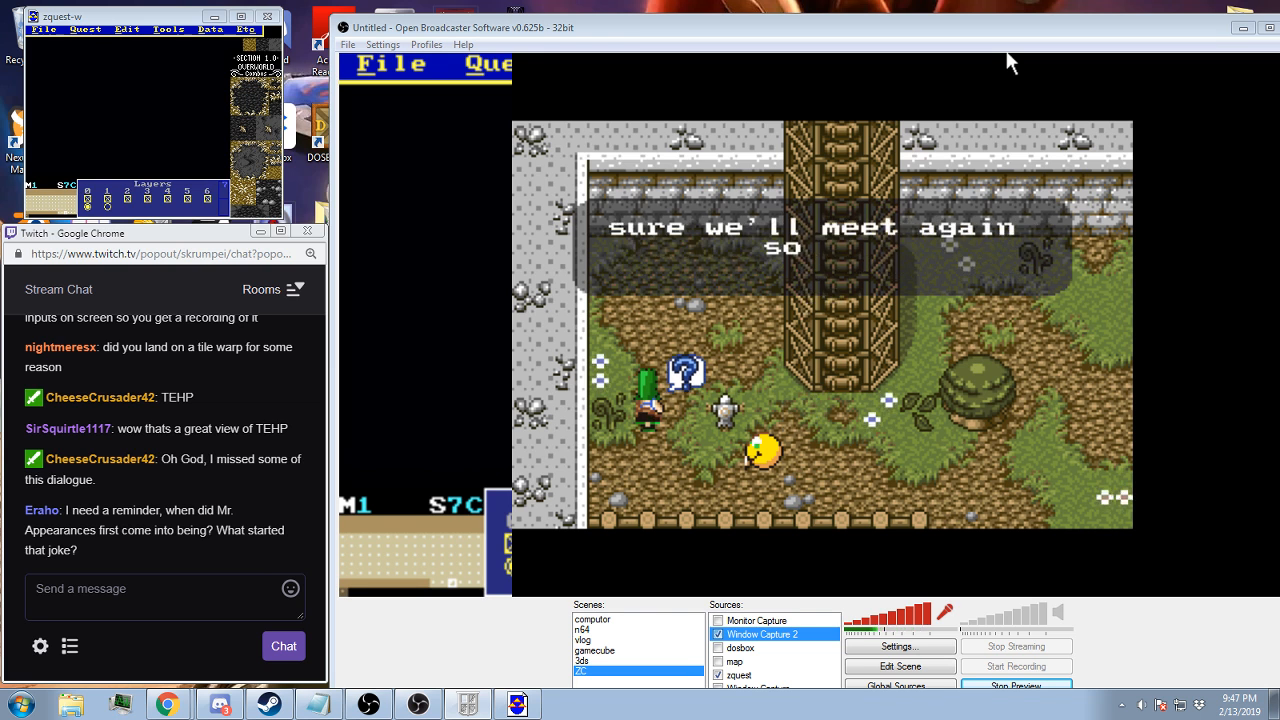
pyautogui.press('z')
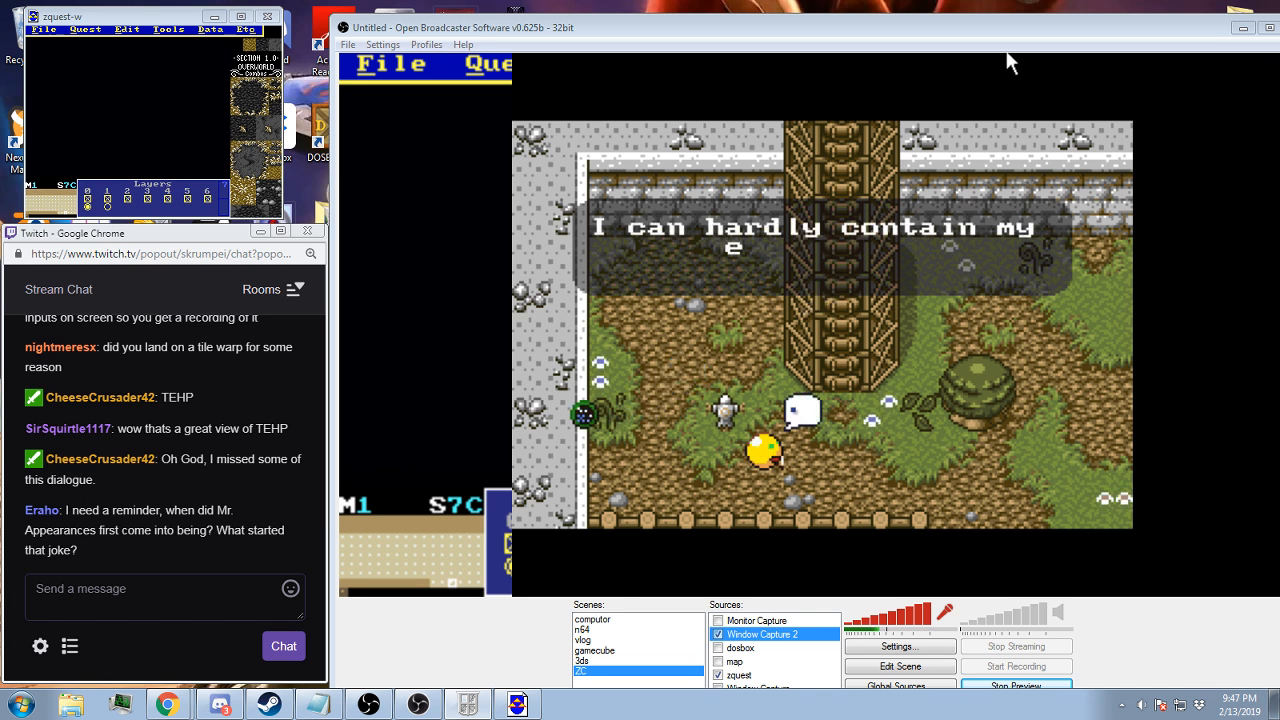
pyautogui.press('z')
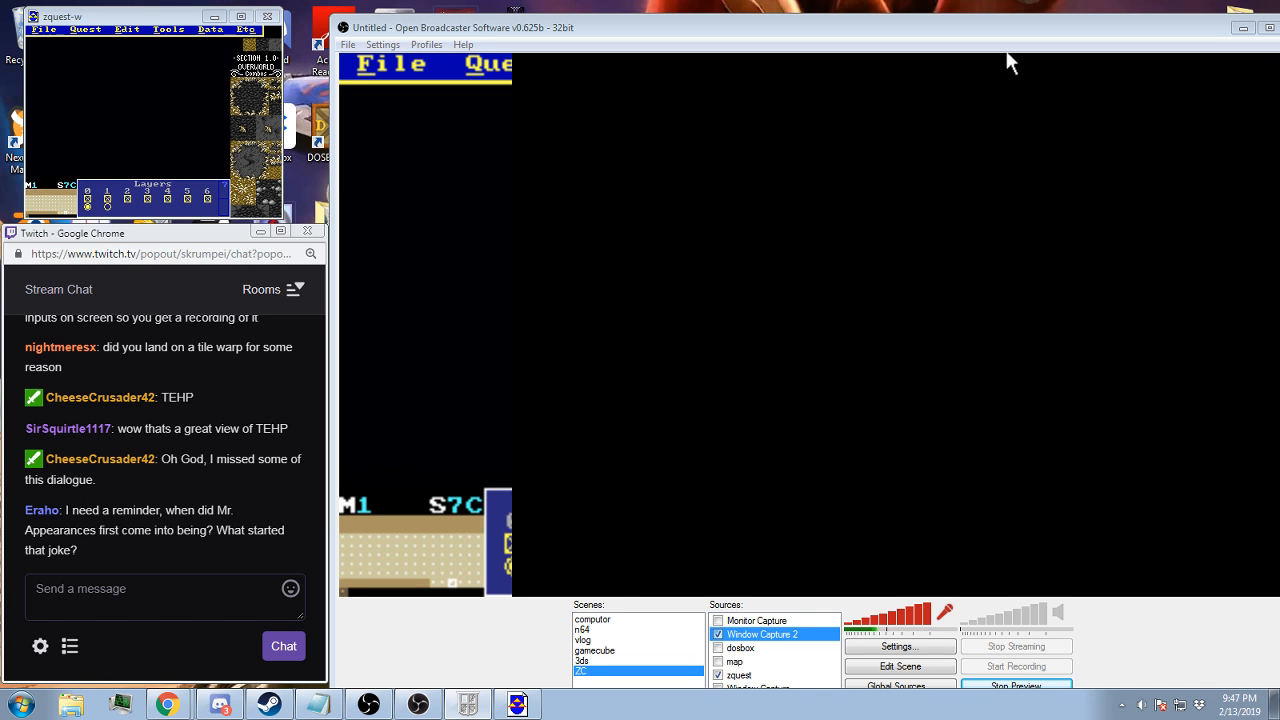
# Walk from the tower south past the fenced pit and east to the yellow-roofed house, and enter it
pyautogui.press('Right')
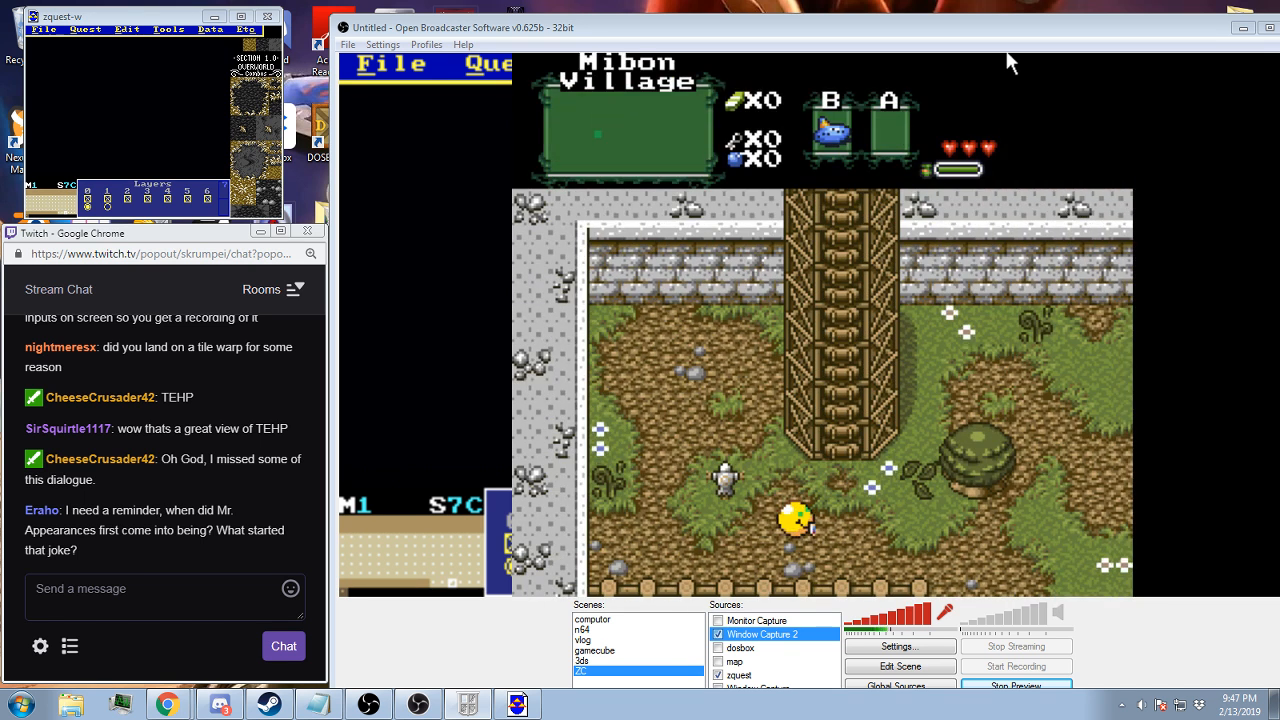
pyautogui.press('Down')
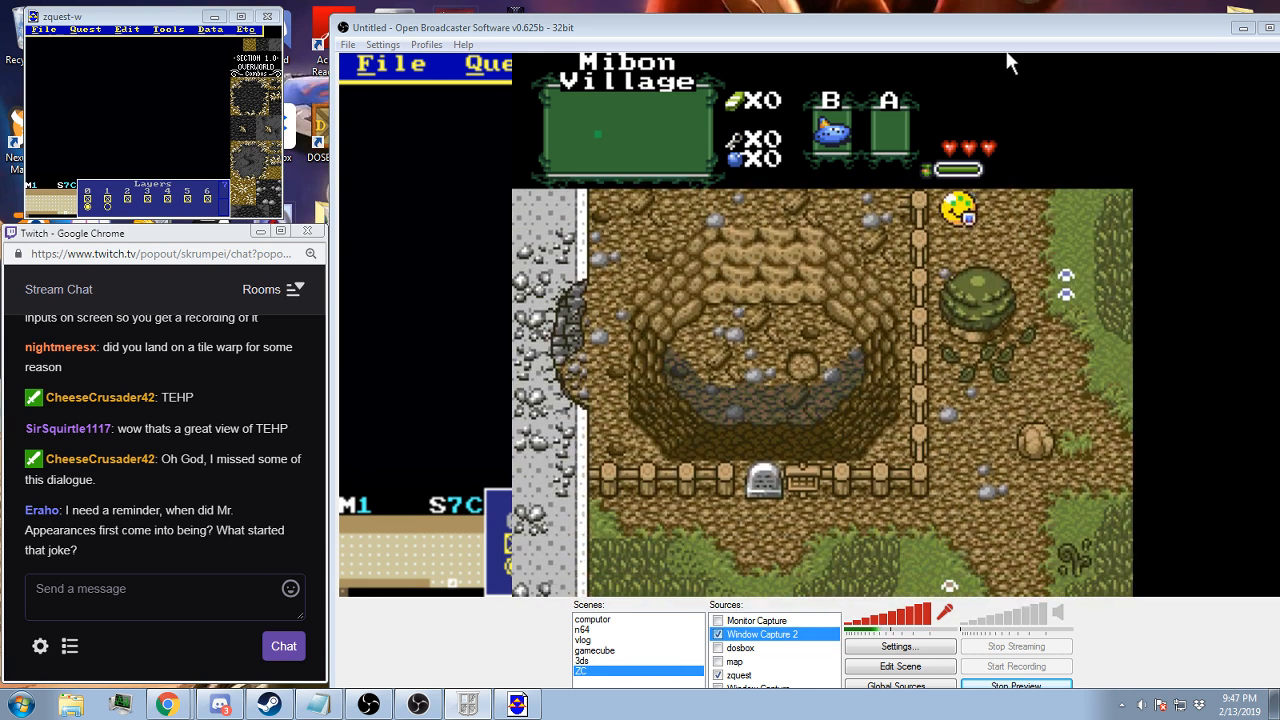
pyautogui.press('Right')
pyautogui.press('Down')
pyautogui.press('Right')
pyautogui.press('Down')
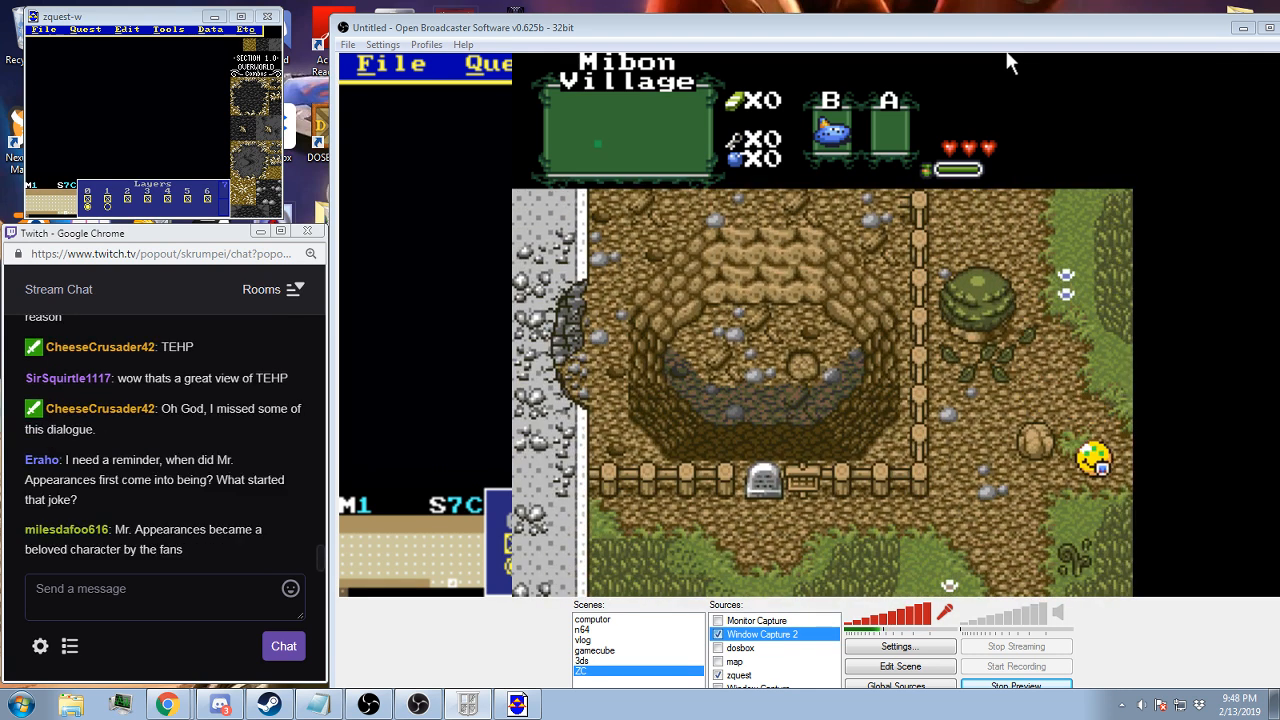
pyautogui.press('Down')
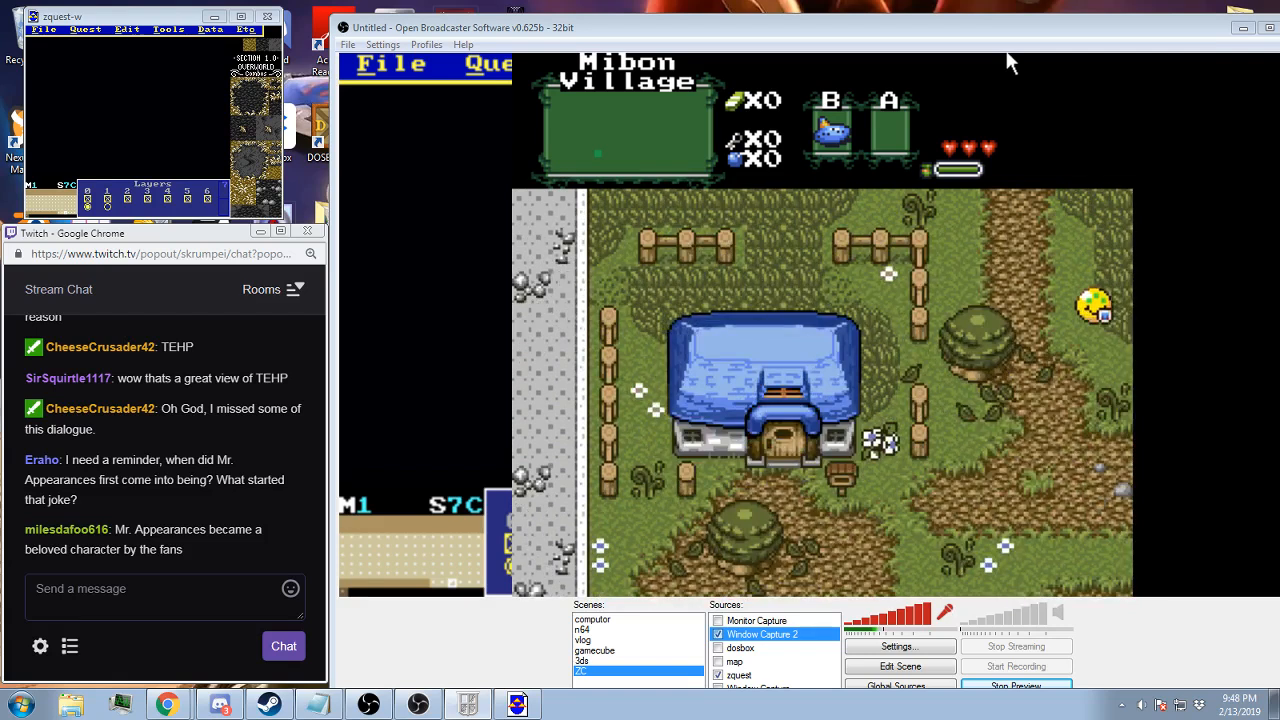
pyautogui.press('Right')
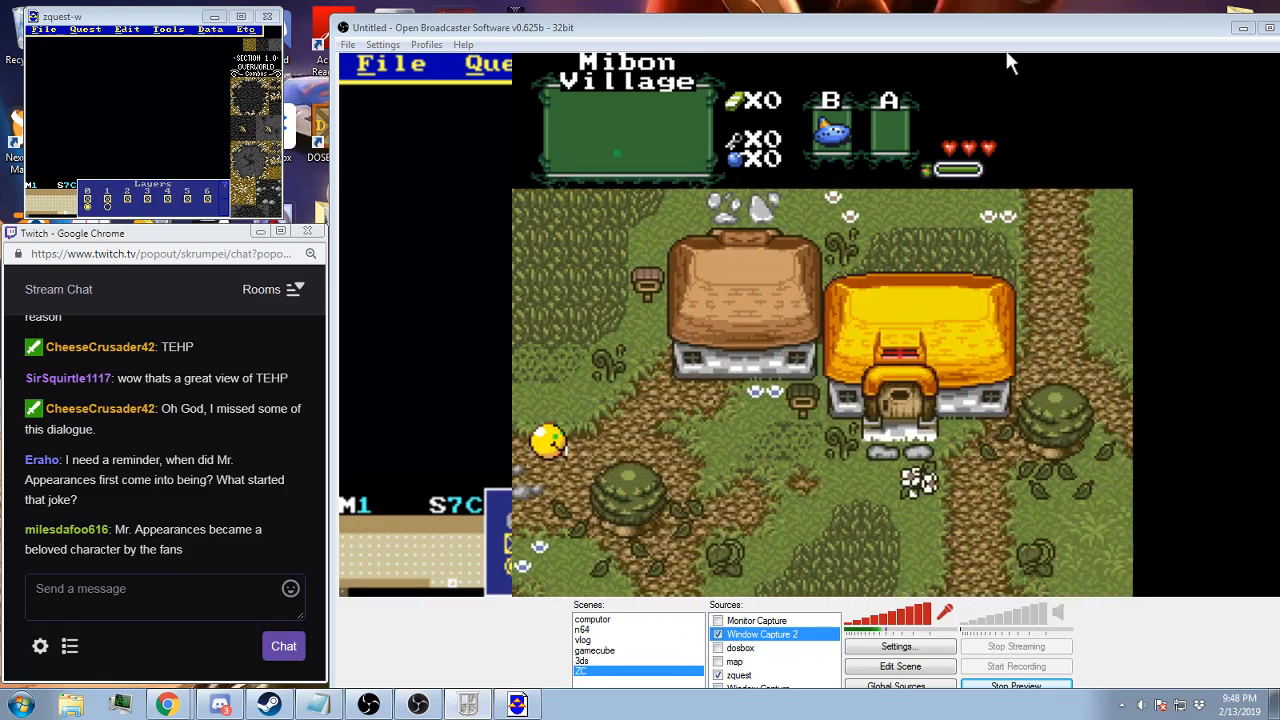
pyautogui.press('Right')
pyautogui.press('Up')
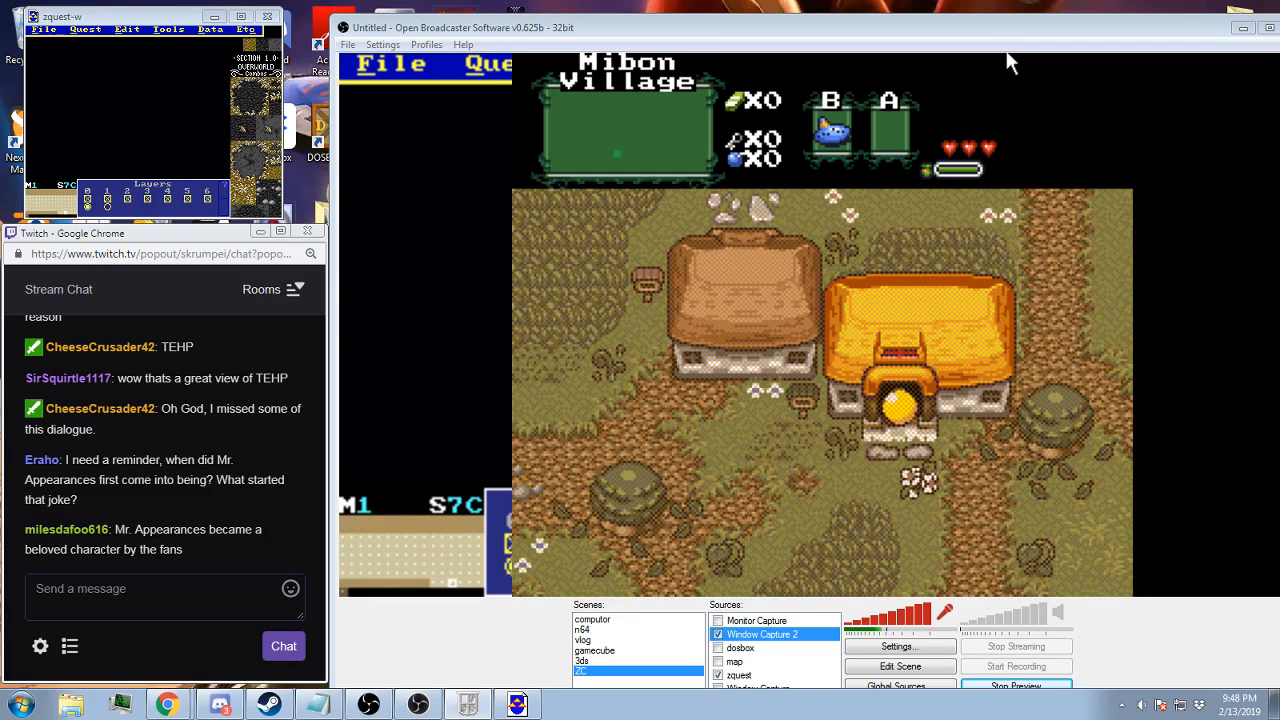
# Pick up the question-mark item beside the chests in the yellow-roofed house and leave the house
pyautogui.press('Right')
pyautogui.press('Right')
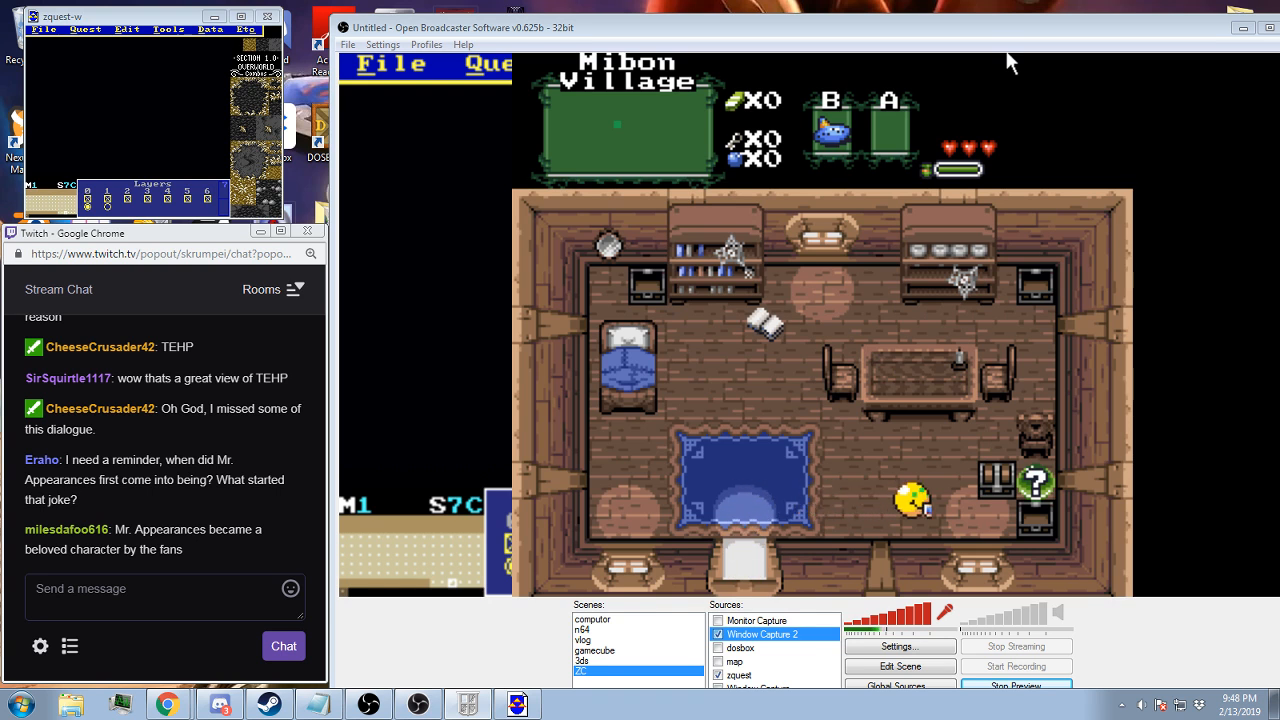
pyautogui.press('Up')
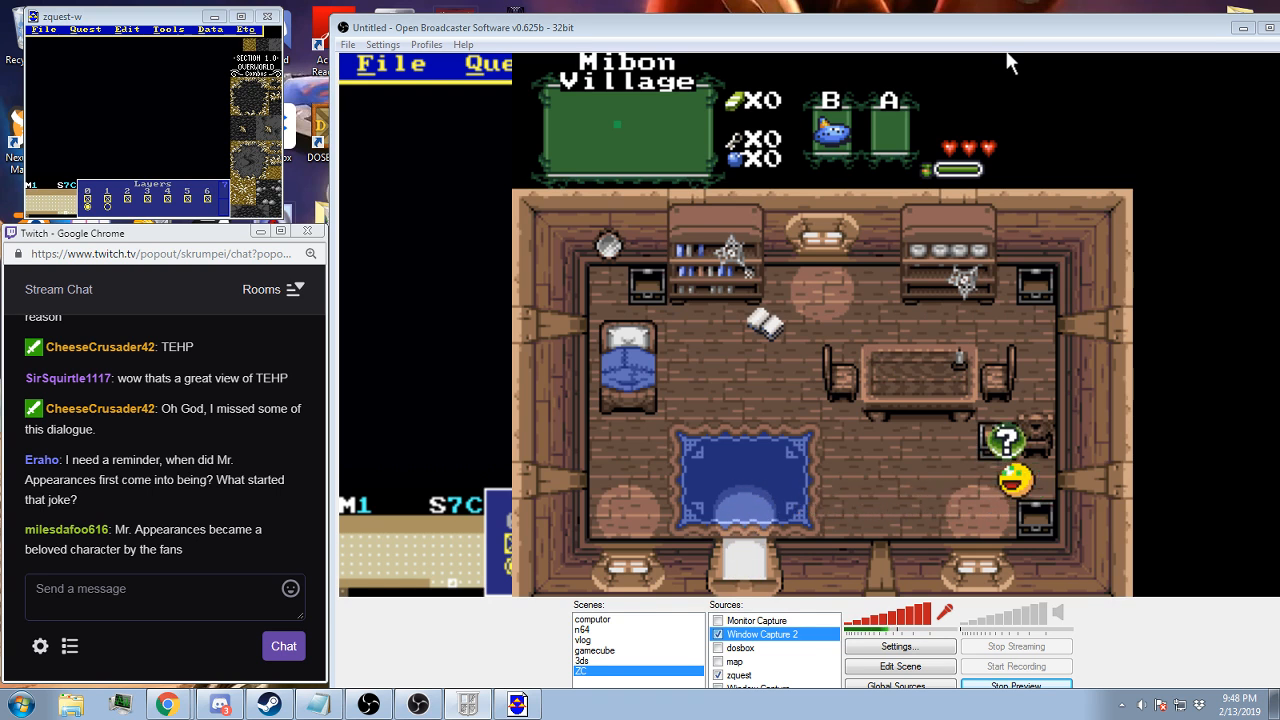
pyautogui.press('Left')
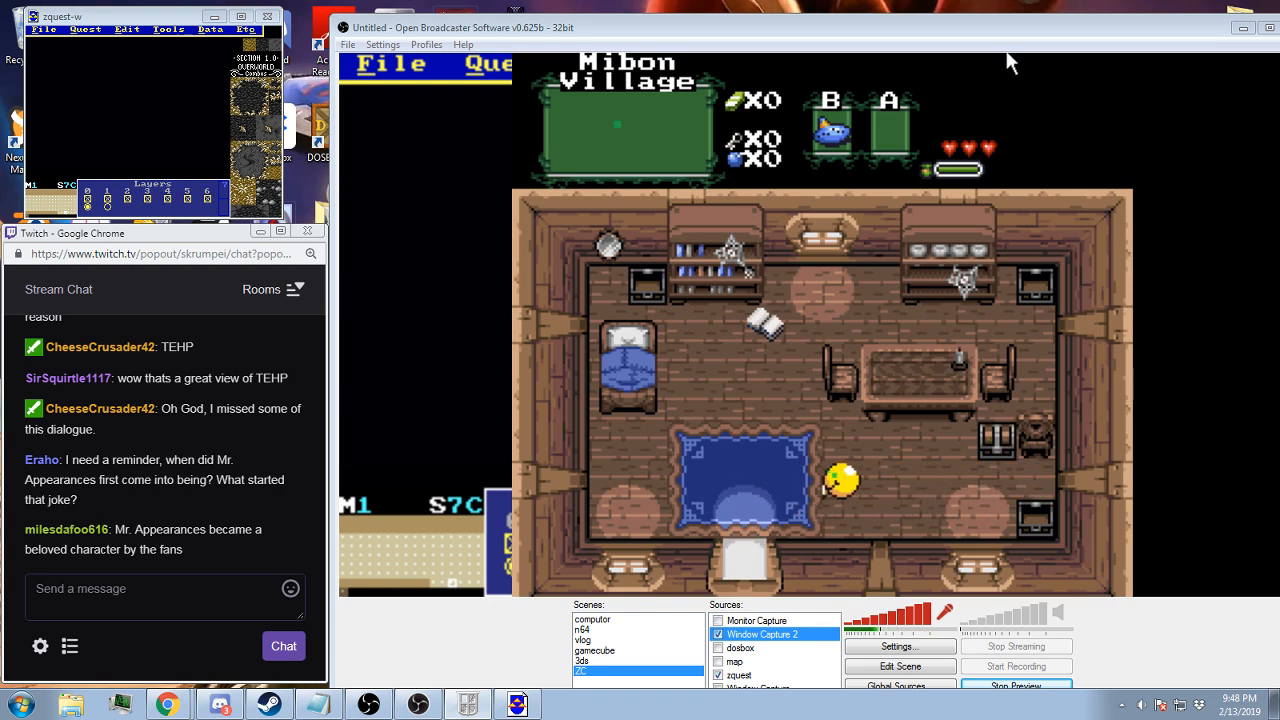
pyautogui.press('Down')
pyautogui.press('Right')
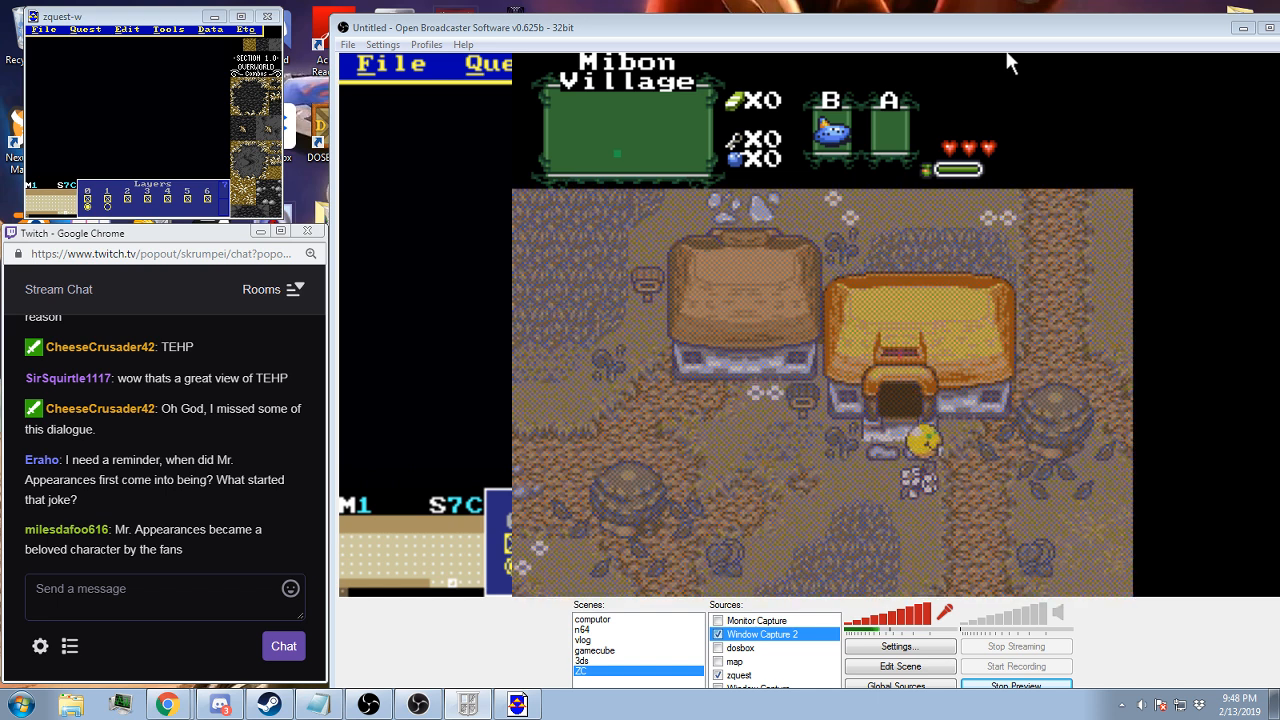
# Walk around the yellow-roofed house and northeast to the row of shops, and enter a southern-row shop from its north side
pyautogui.press('Down')
pyautogui.press('Down')
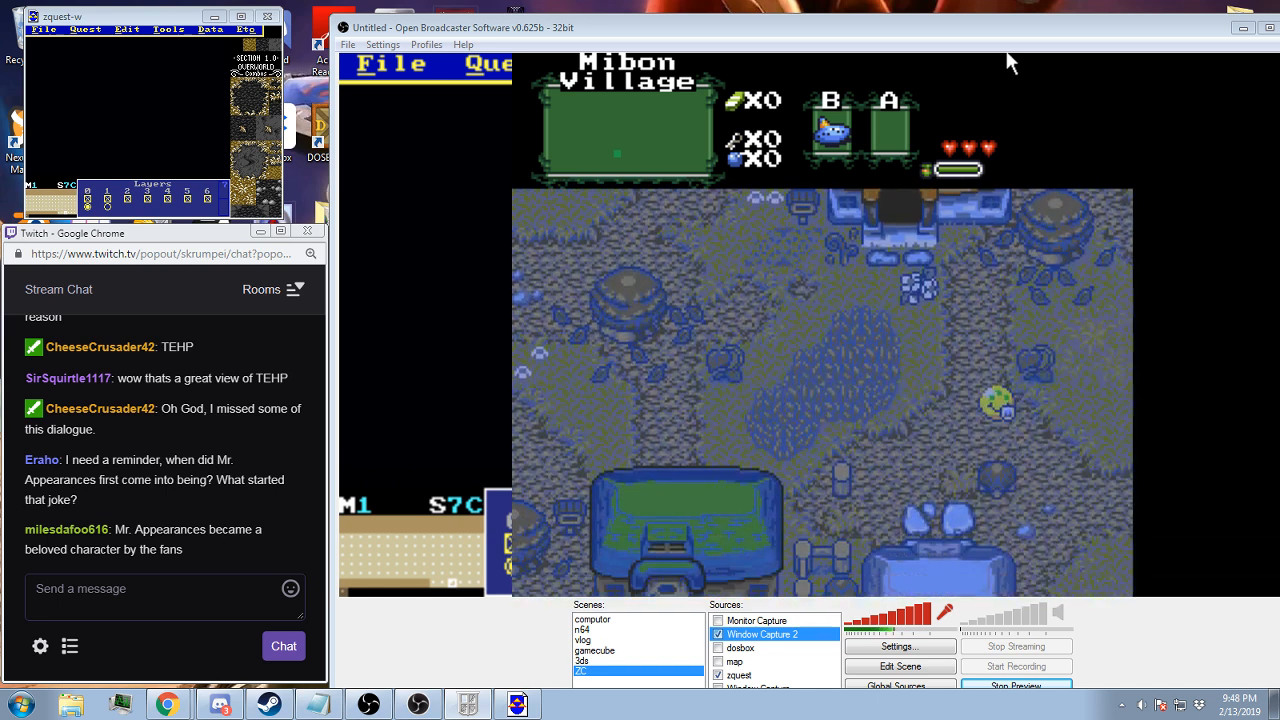
pyautogui.press('Right')
pyautogui.press('Up')
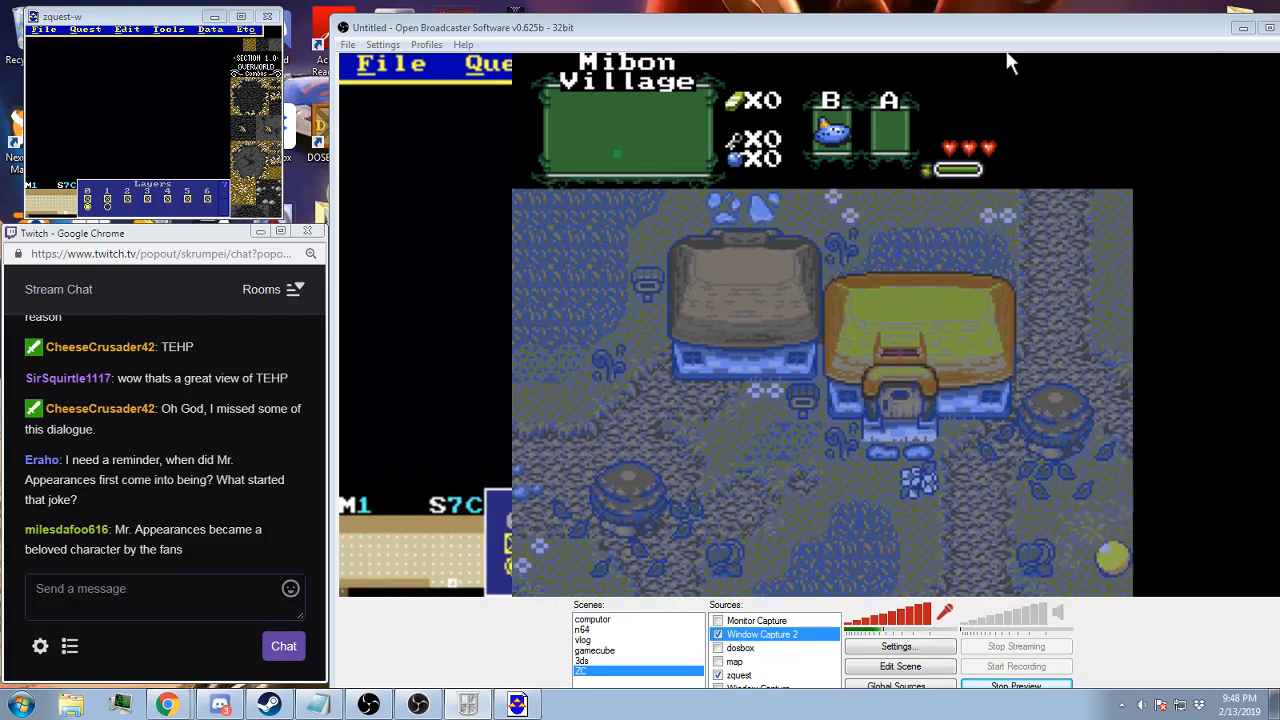
pyautogui.press('Up')
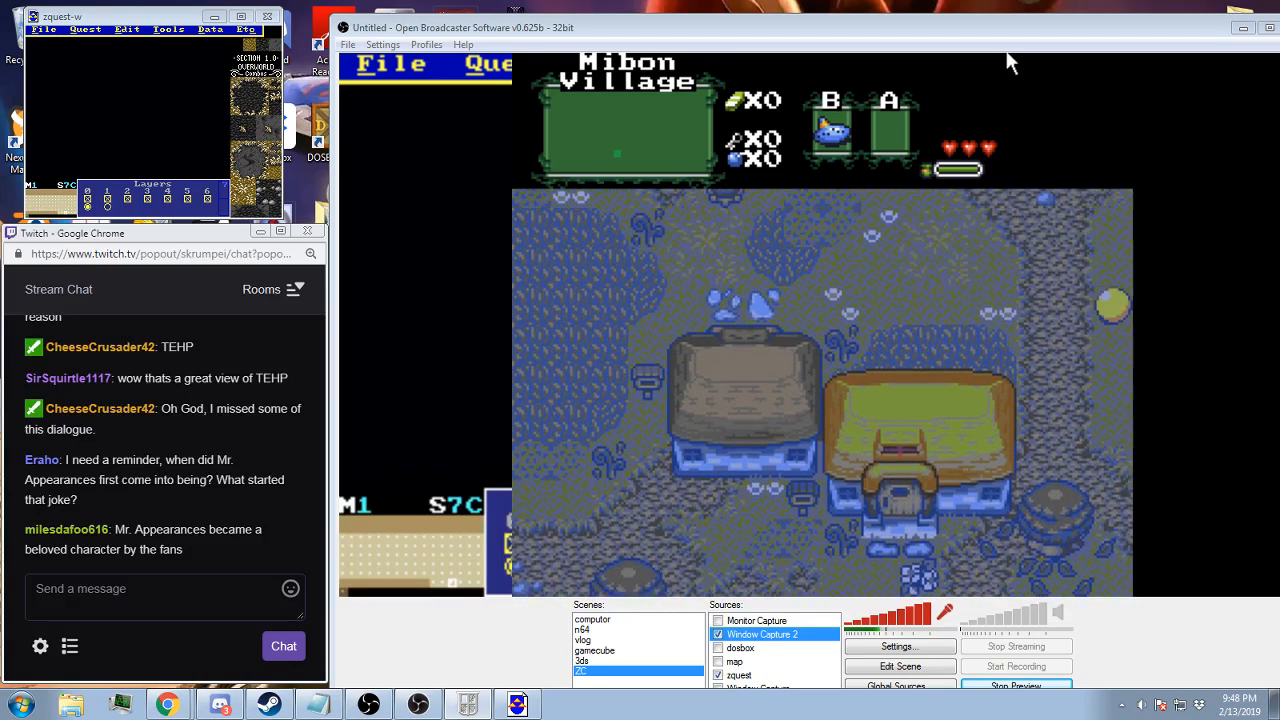
pyautogui.press('Up')
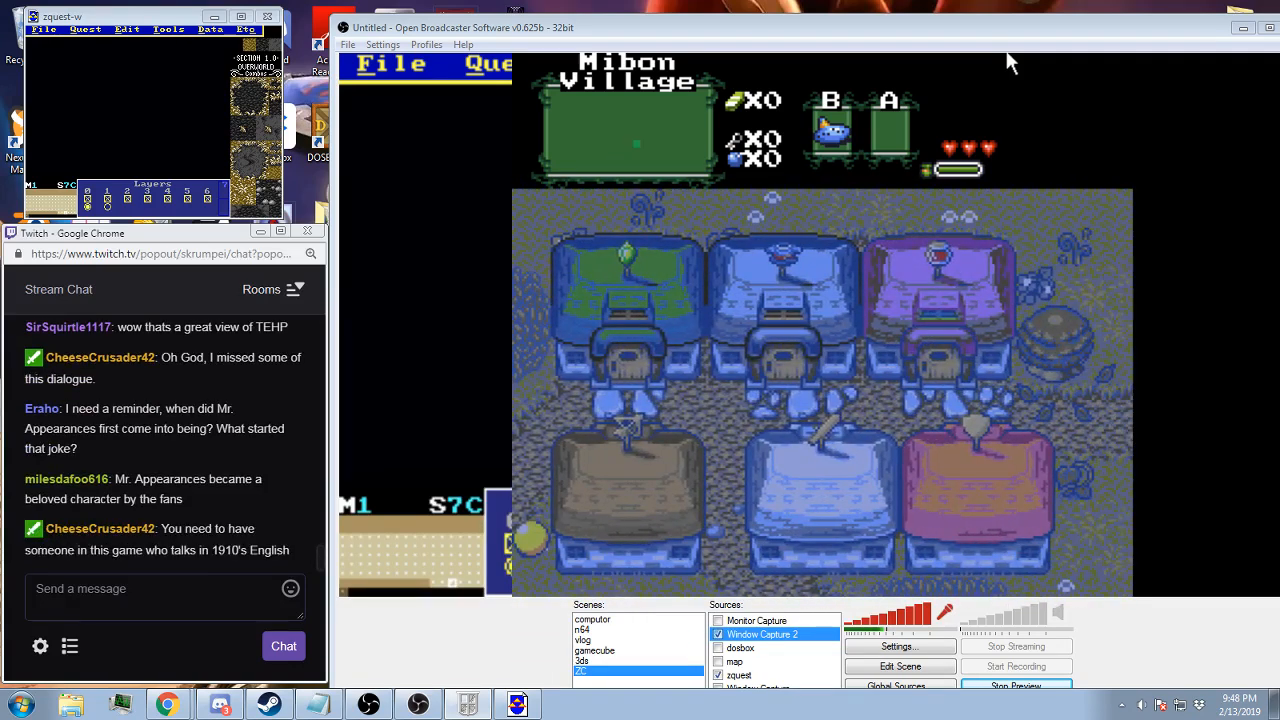
pyautogui.press('Right')
pyautogui.press('Up')
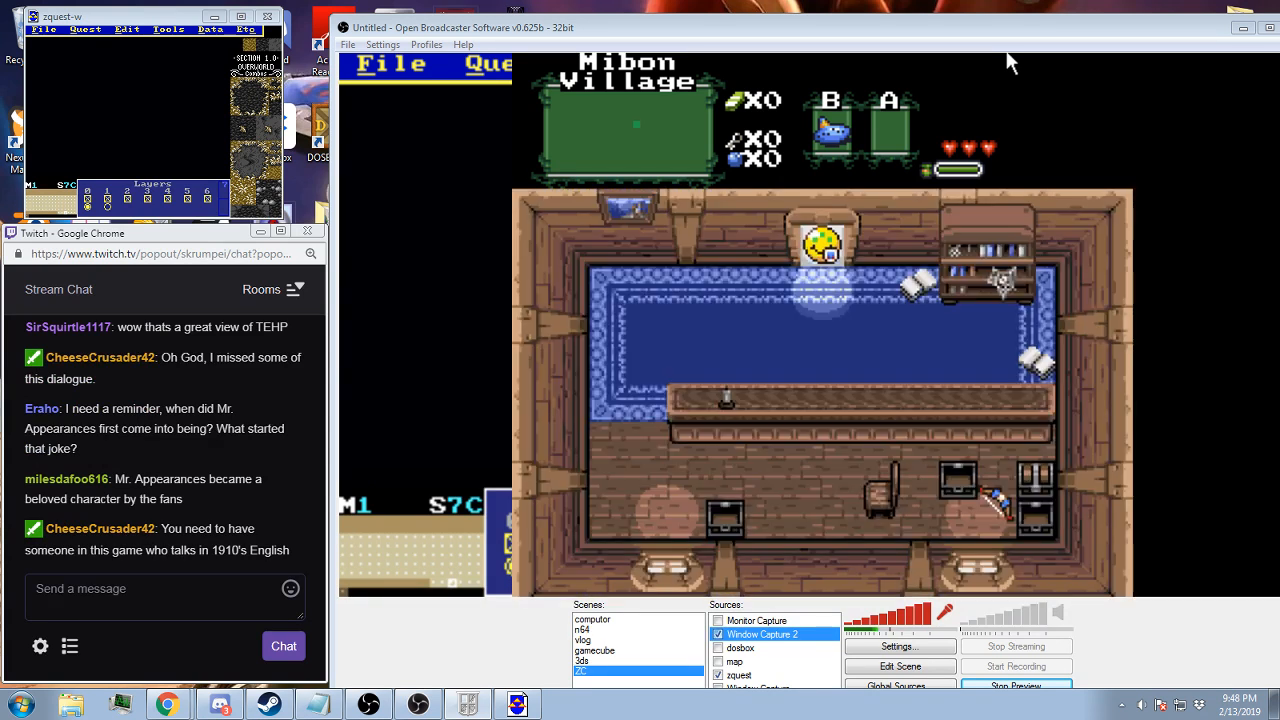
# Walk around the shop's long counter and pick up the bow item beside the chests
pyautogui.press('Left')
pyautogui.press('Left')
pyautogui.press('Down')
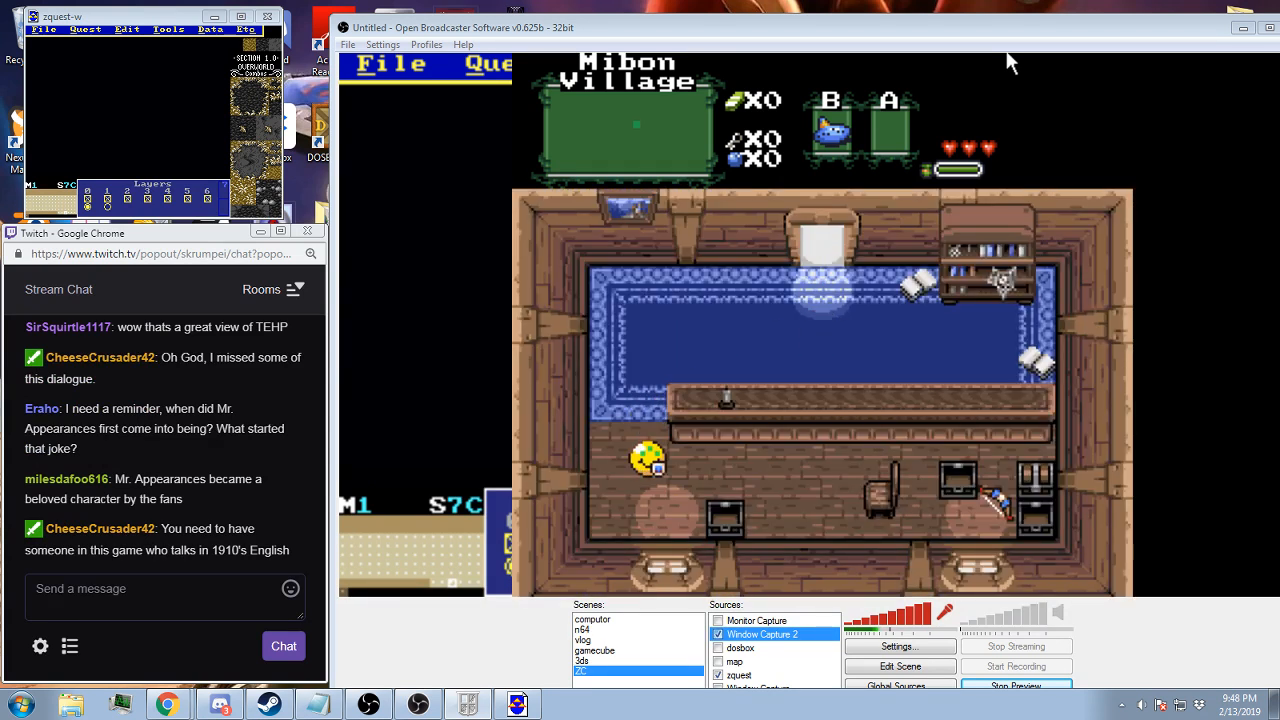
pyautogui.press('Right')
pyautogui.press('Right')
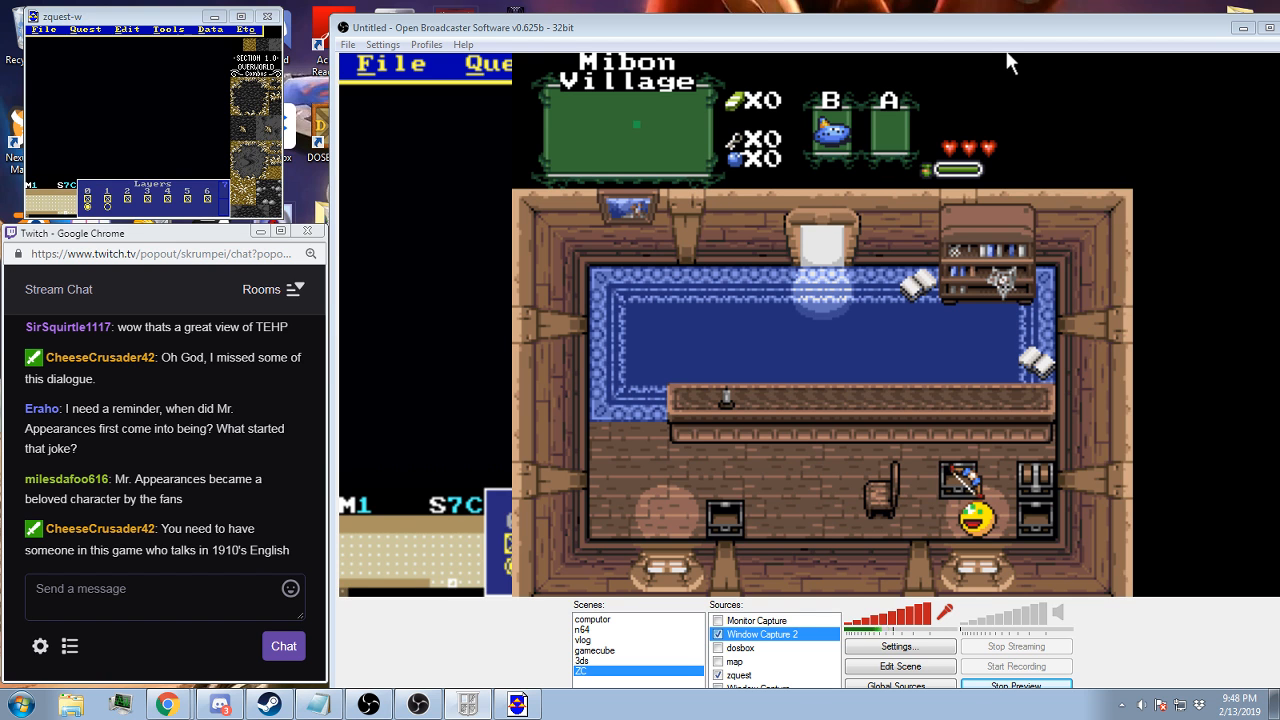
# Walk back around the counter and across the blue carpet toward the shop's north doorway
pyautogui.press('Left')
pyautogui.press('Up')
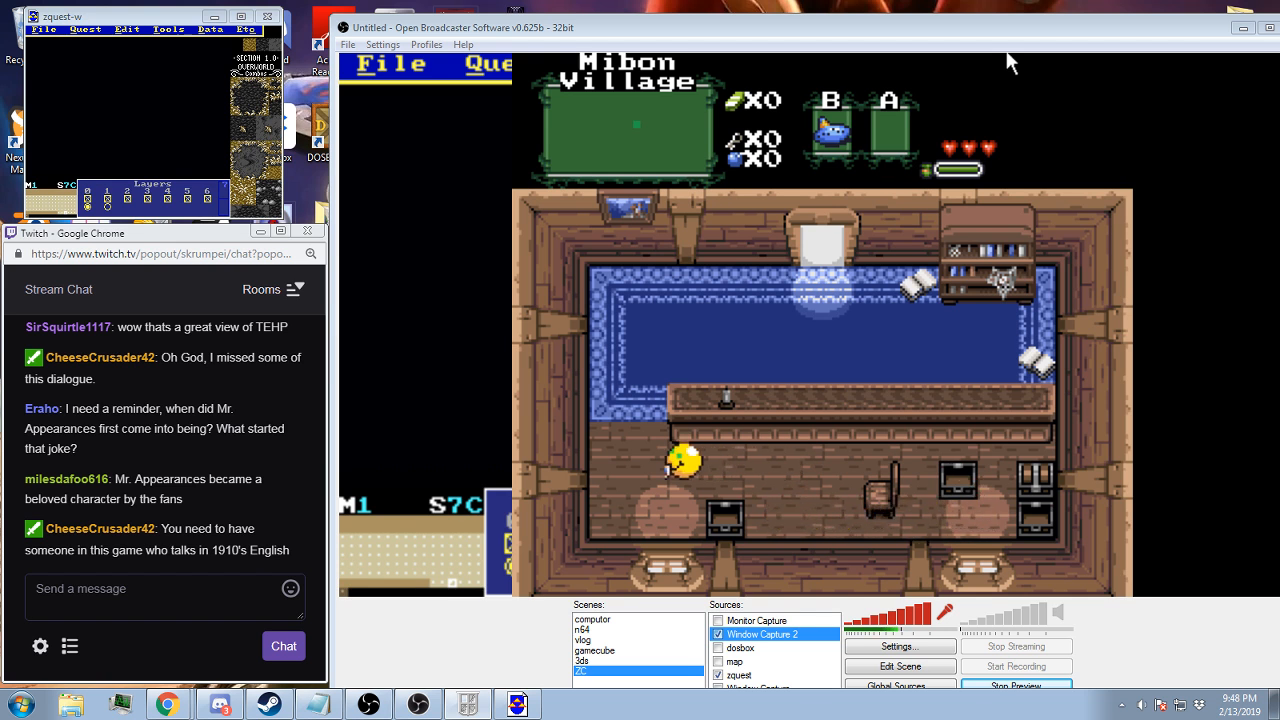
pyautogui.press('Left')
pyautogui.press('Up')
pyautogui.press('Right')
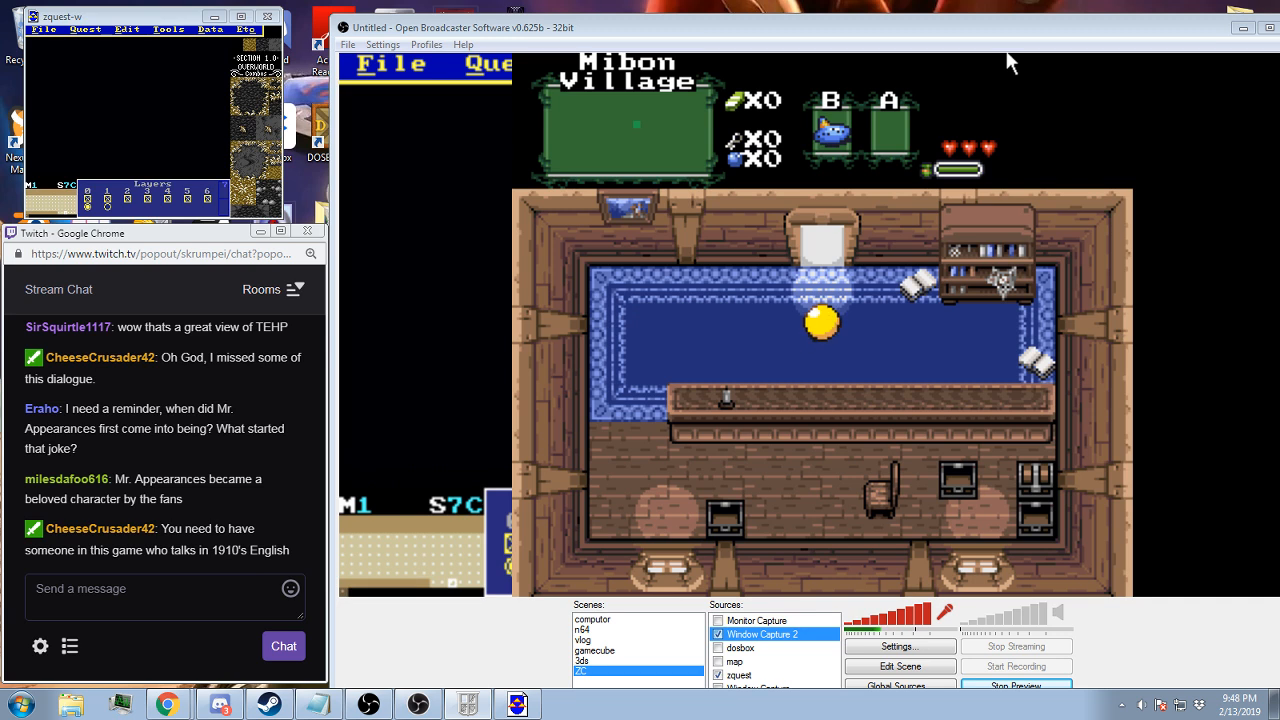
# Leave the shop by its north doorway, walk northwest past the shops and start the encounter with the grinning character
pyautogui.press('Up')
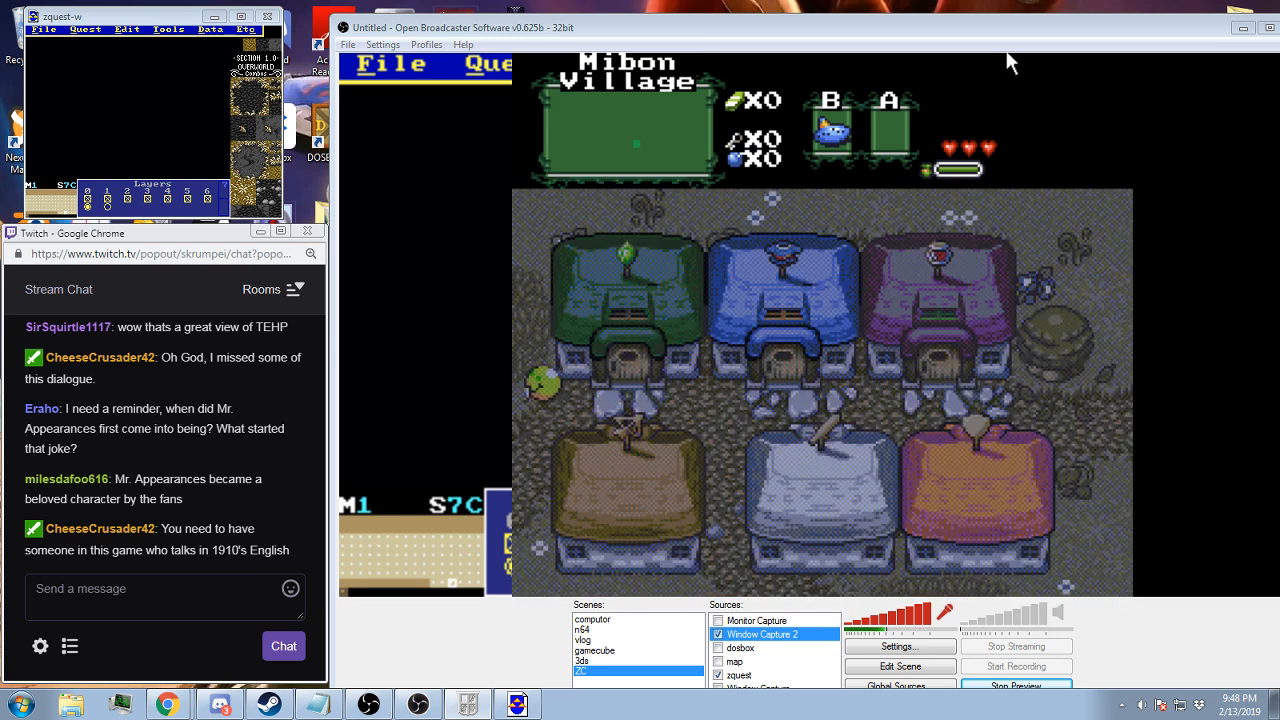
pyautogui.press('Up')
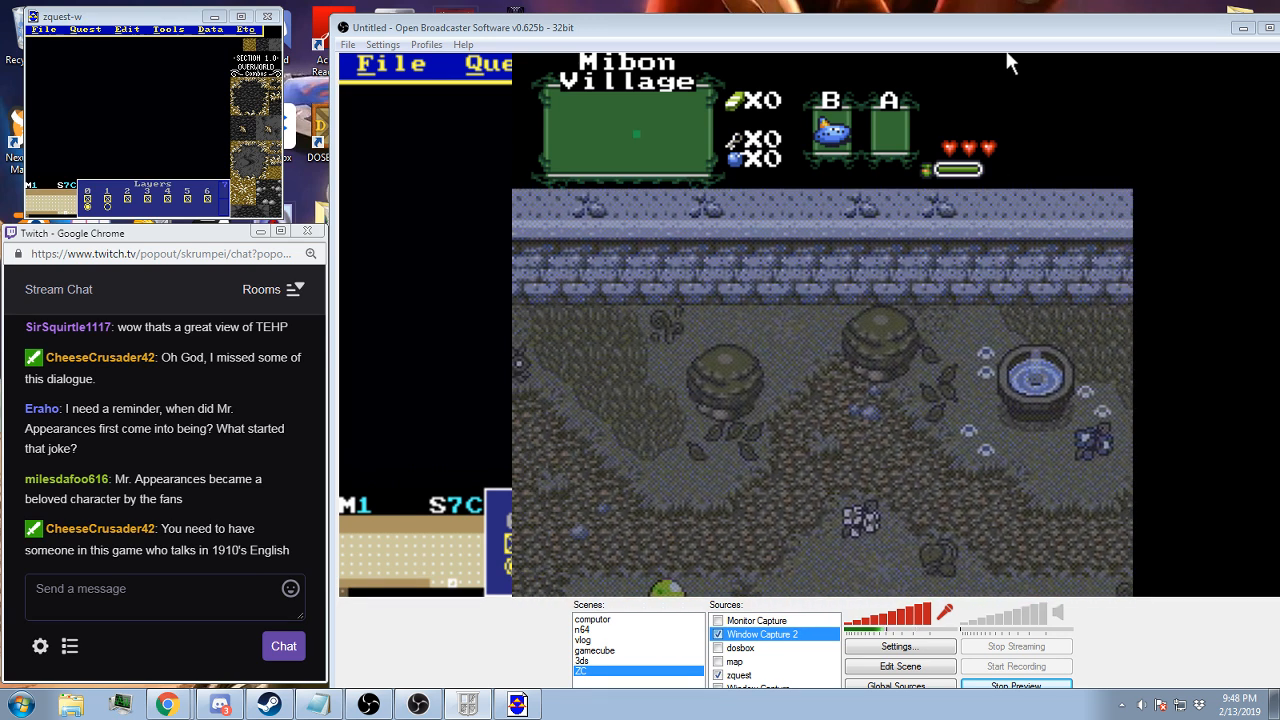
pyautogui.press('Left')
pyautogui.press('Up')
pyautogui.press('x')
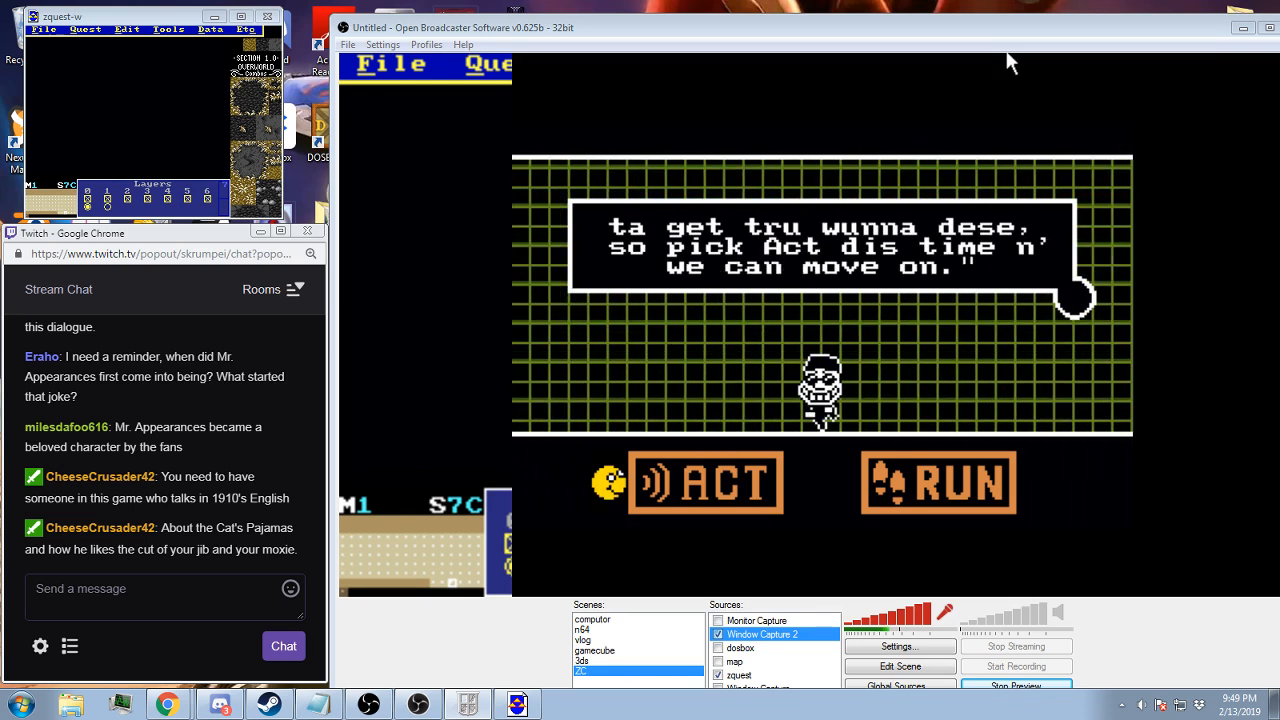
# Choose ACT in the encounter and steer around inside the white box to dodge the first wave of fireballs
pyautogui.press('z')
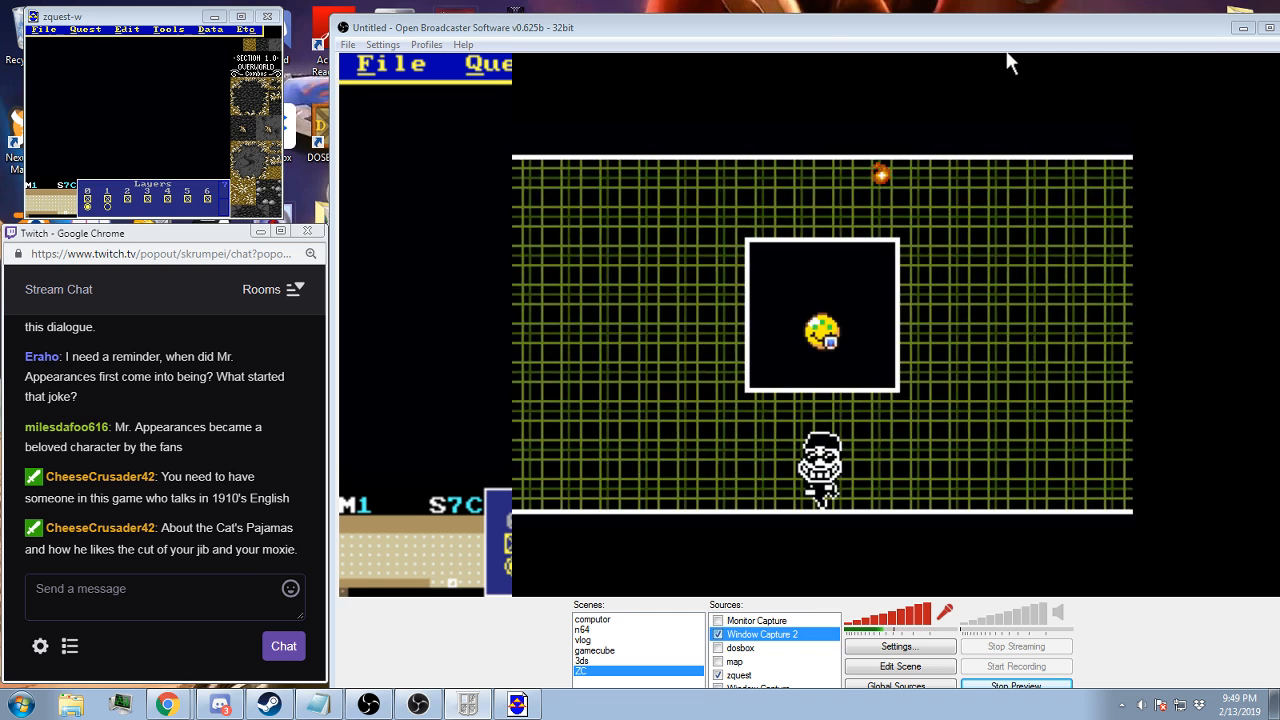
pyautogui.press('Left')
pyautogui.press('Up')
pyautogui.press('Right')
pyautogui.press('Up')
pyautogui.press('Left')
pyautogui.press('Down')
pyautogui.press('Right')
pyautogui.press('Down')
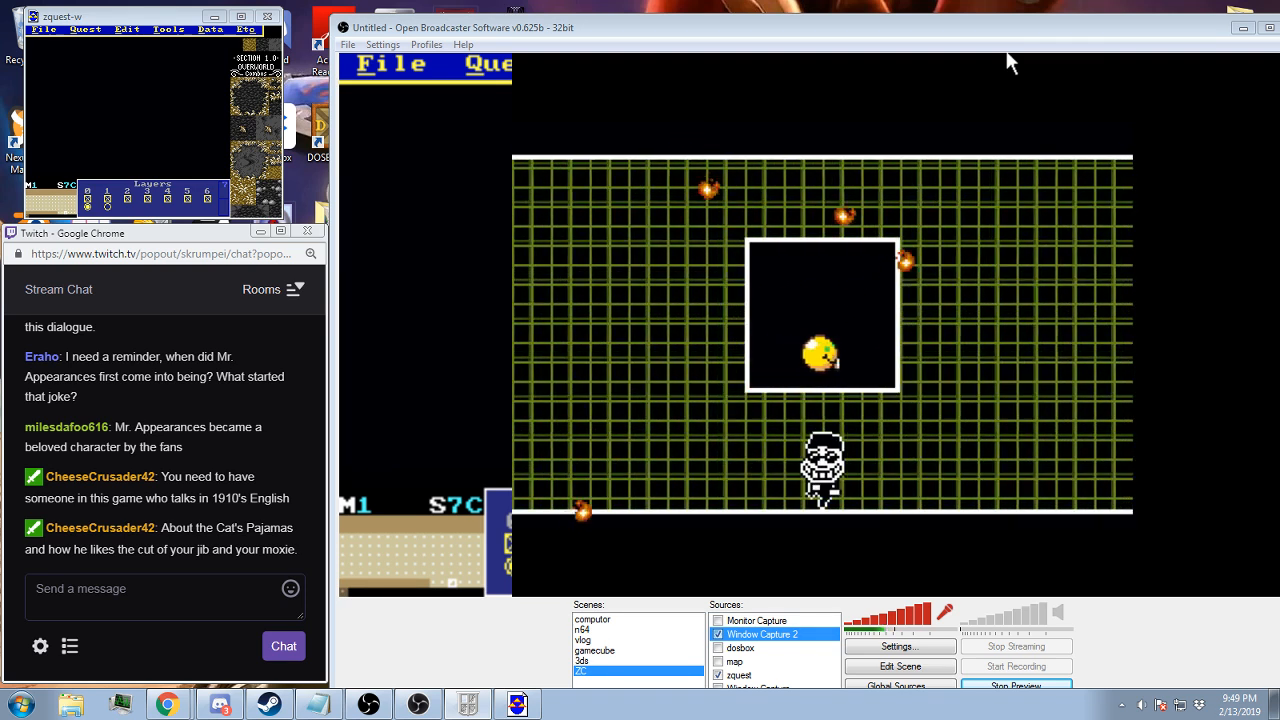
pyautogui.press('Up')
pyautogui.press('Left')
pyautogui.press('Up')
pyautogui.press('Left')
pyautogui.press('Down')
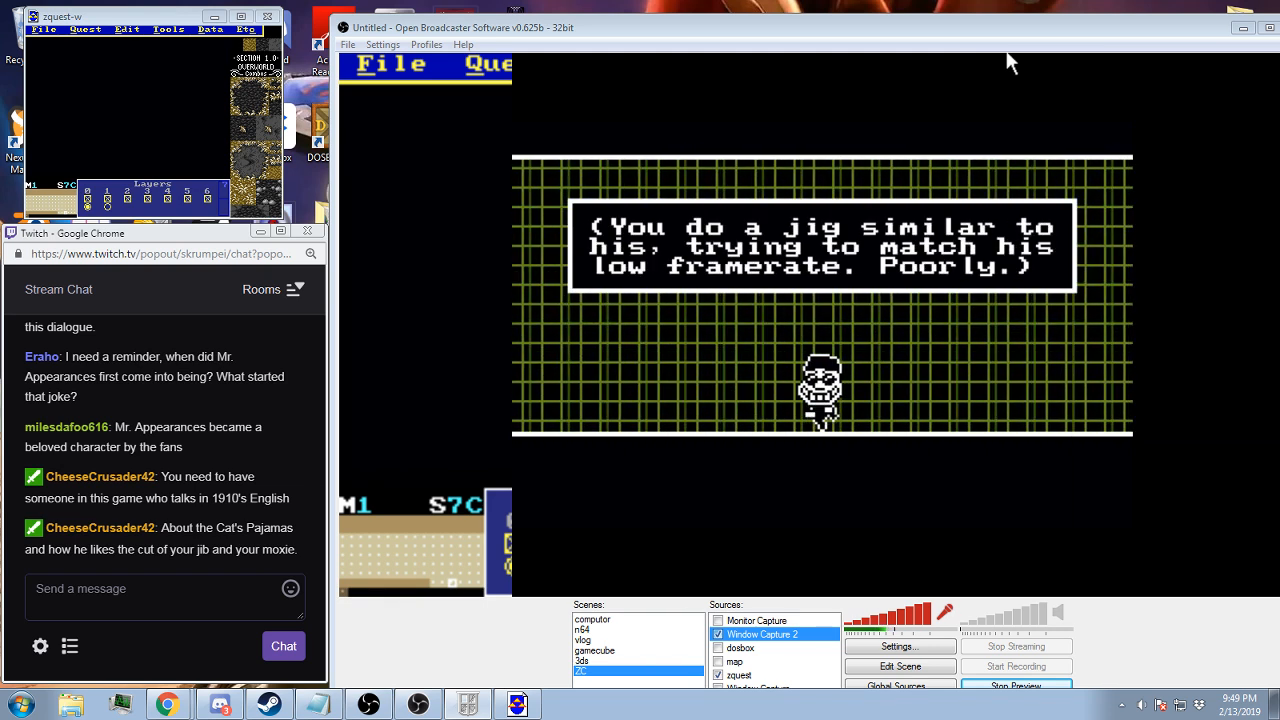
# Advance the jig message, dodge the second wave of fireballs and end the encounter with MERCY
pyautogui.press('z')
pyautogui.press('Left')
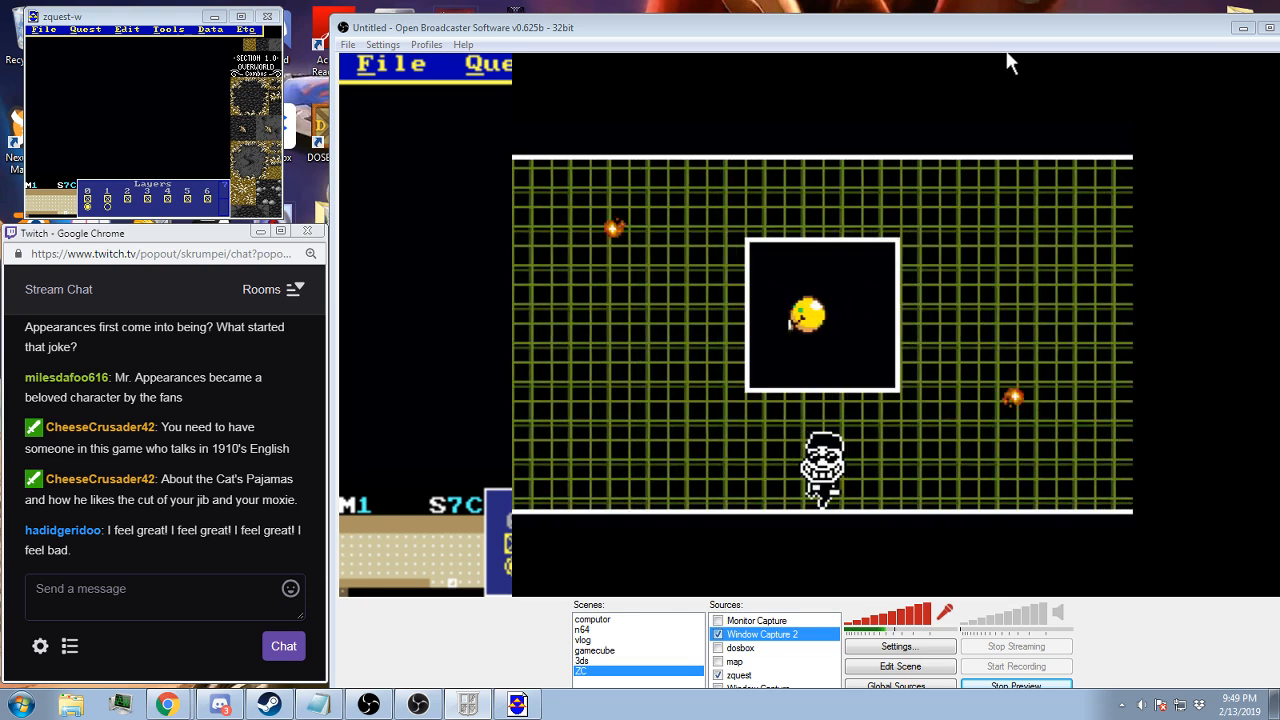
pyautogui.press('Down')
pyautogui.press('Right')
pyautogui.press('Right')
pyautogui.press('Up')
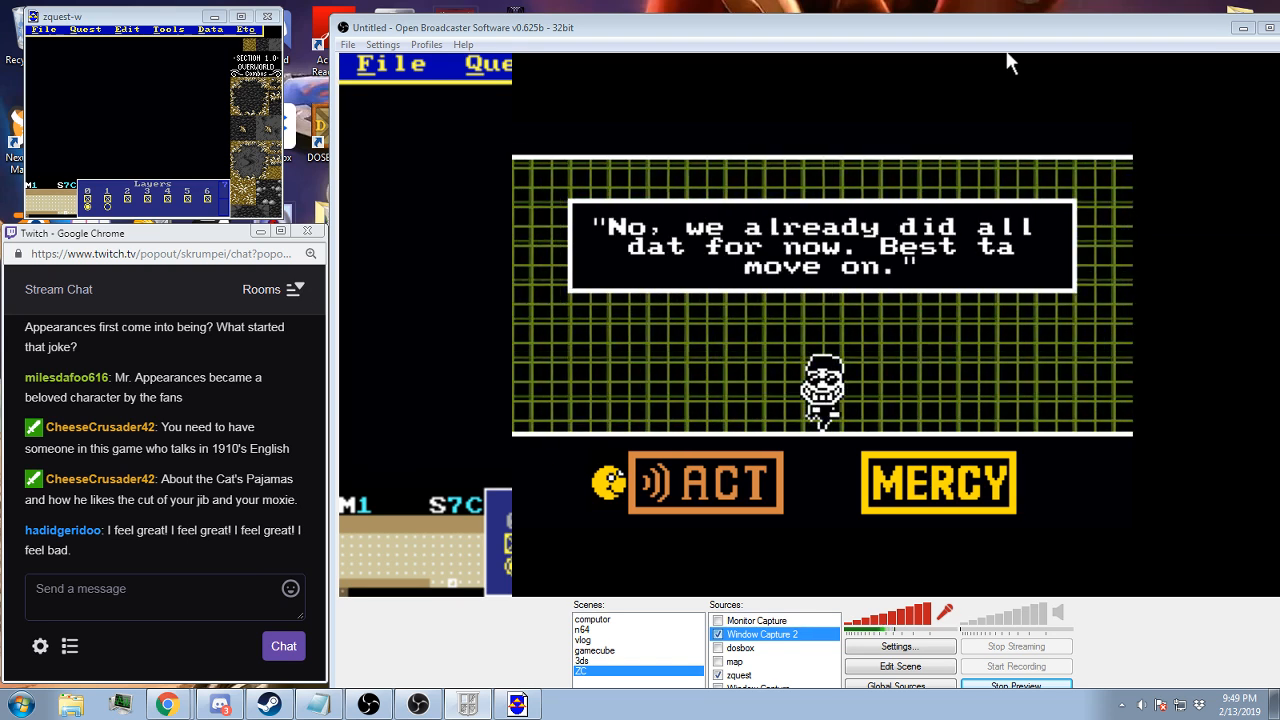
pyautogui.press('Right')
pyautogui.press('z')
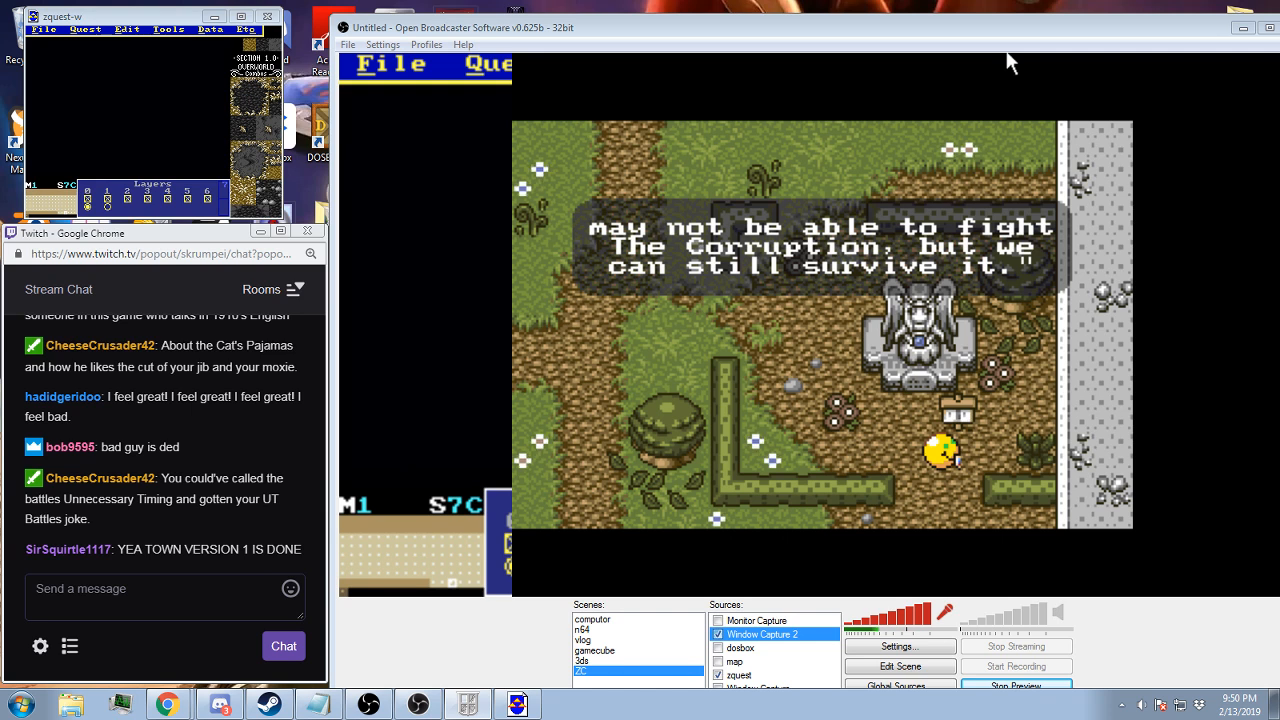
# Walk southwest from the angel statue past the hedges and around the west side of the round crater
pyautogui.press('Down')
pyautogui.press('Left')
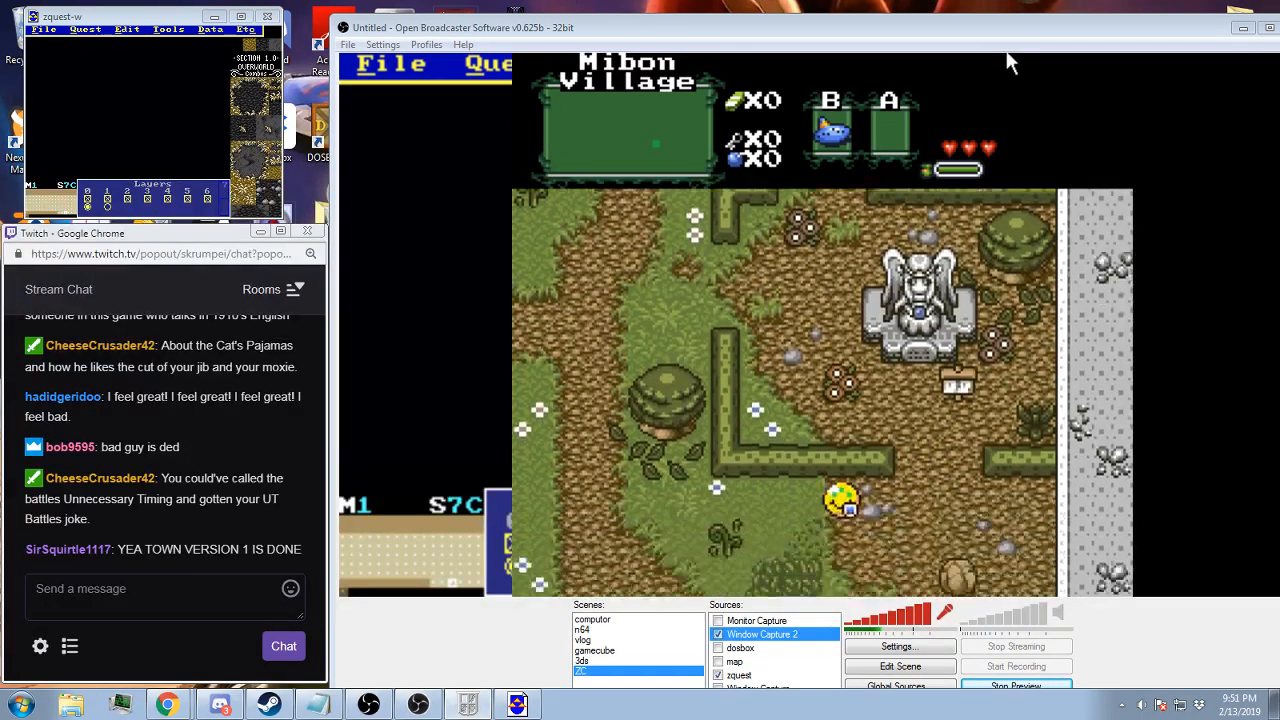
pyautogui.press('Left')
pyautogui.press('Down')
pyautogui.press('Left')
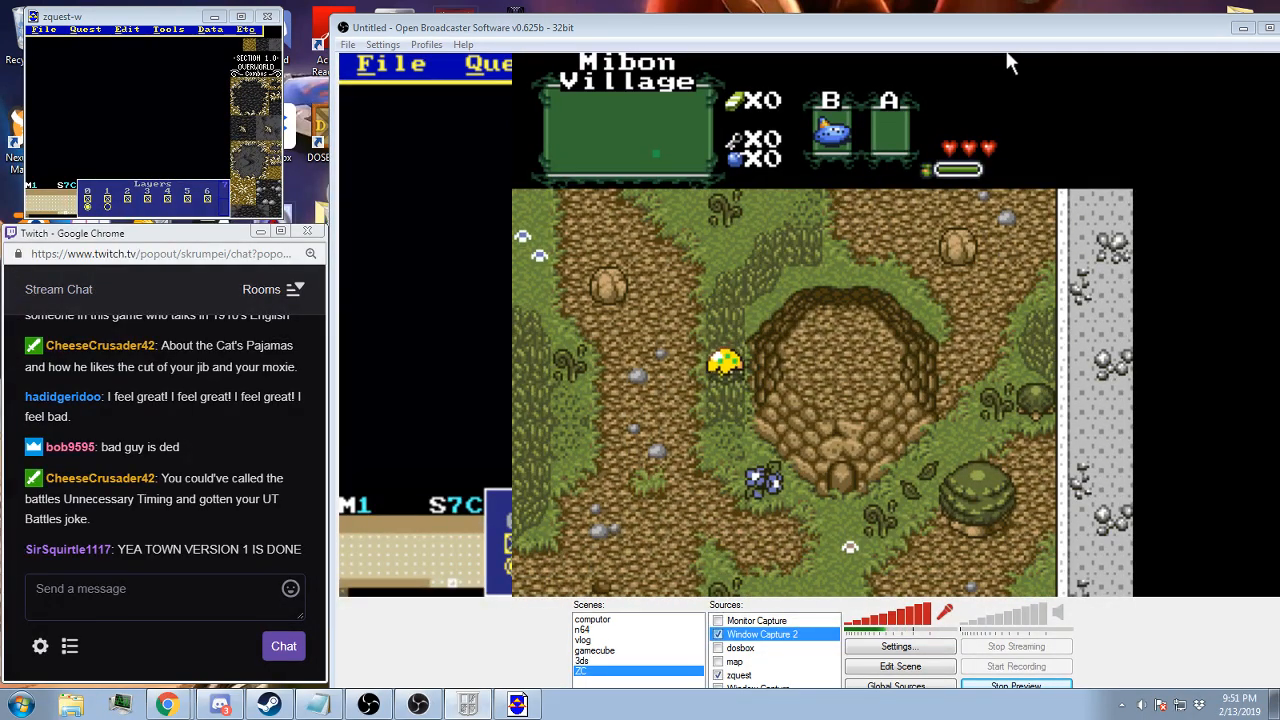
pyautogui.press('Down')
pyautogui.press('Left')
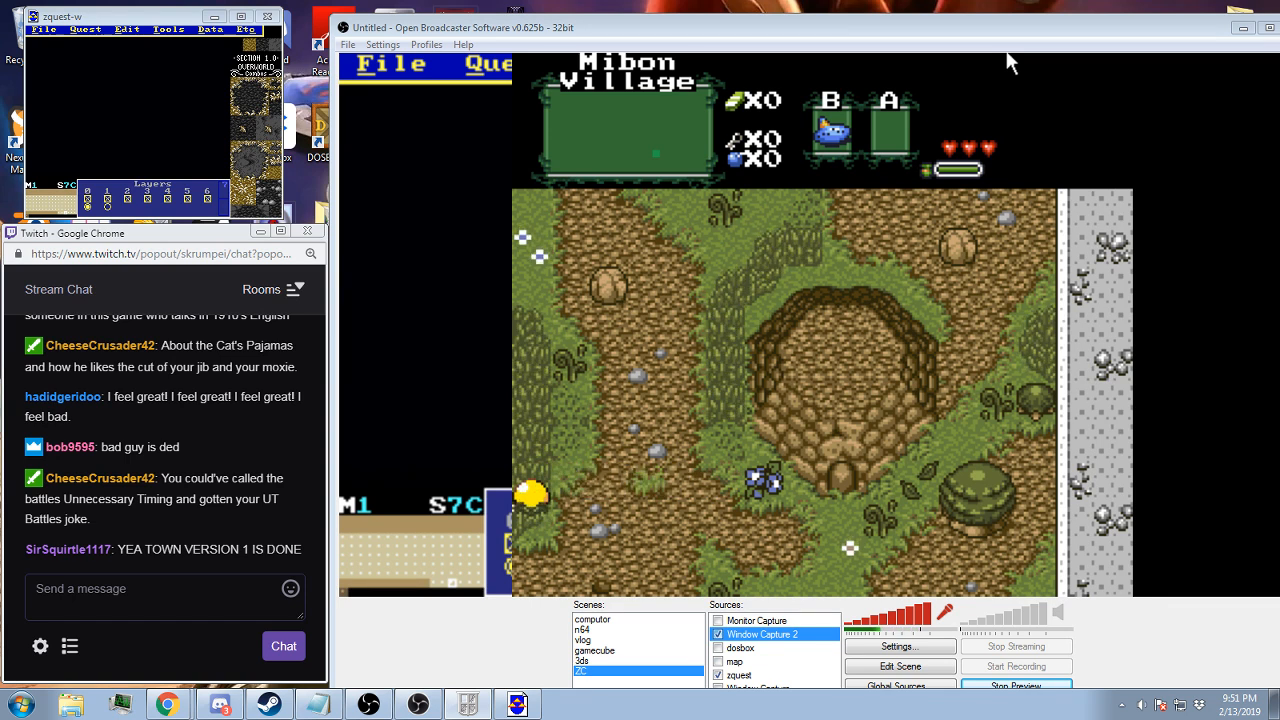
# Walk west to the red-roofed house and continue south to the grass behind the yellow-roofed house
pyautogui.press('Up')
pyautogui.press('Left')
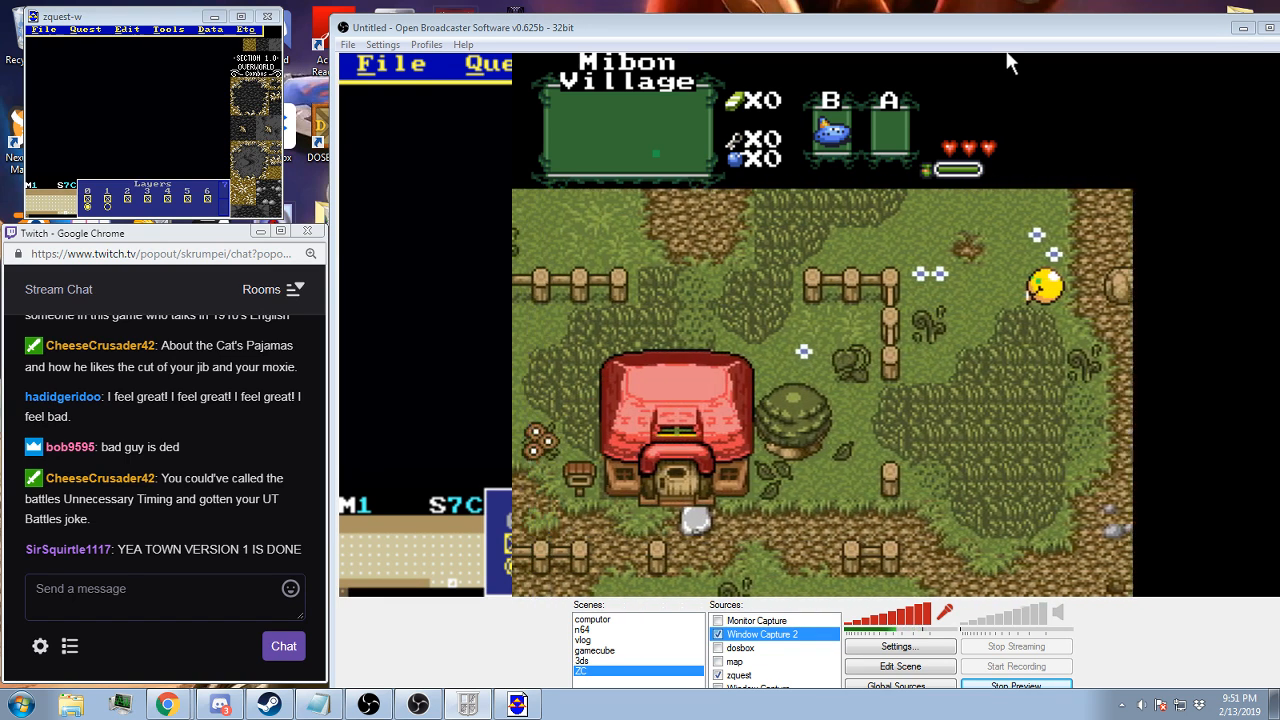
pyautogui.press('Down')
pyautogui.press('Left')
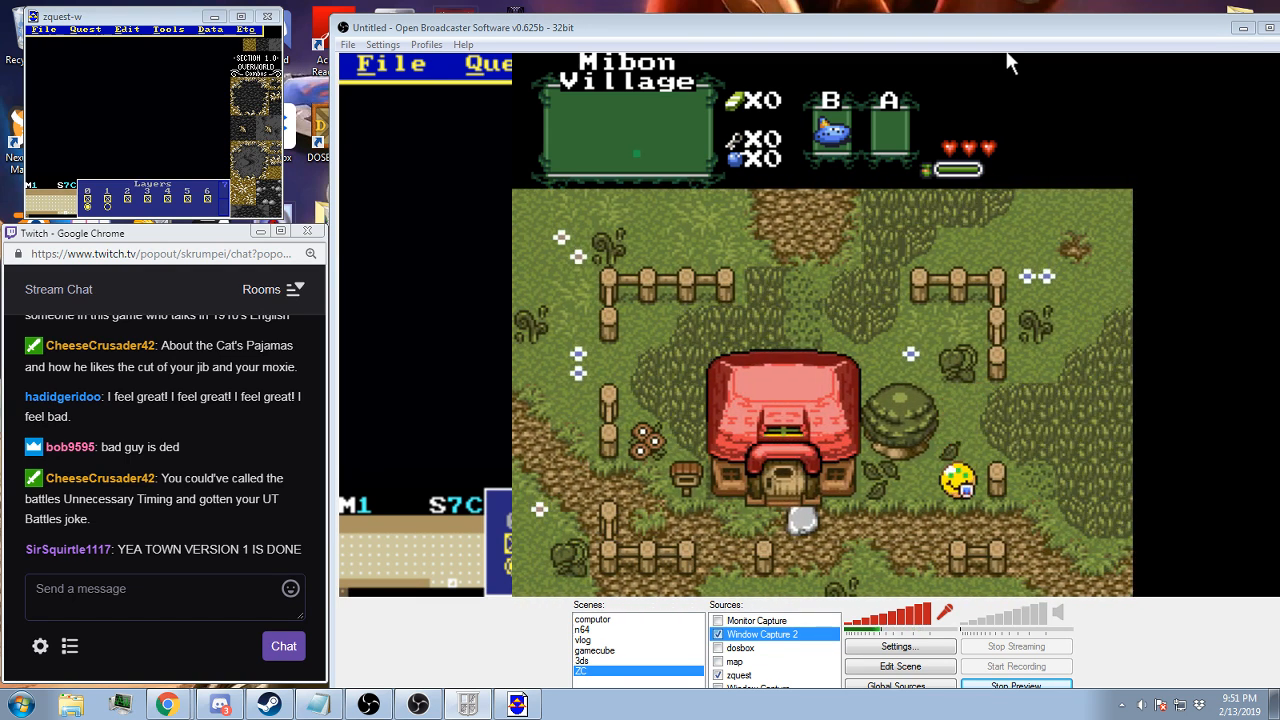
pyautogui.press('Down')
pyautogui.press('Left')
pyautogui.press('Down')
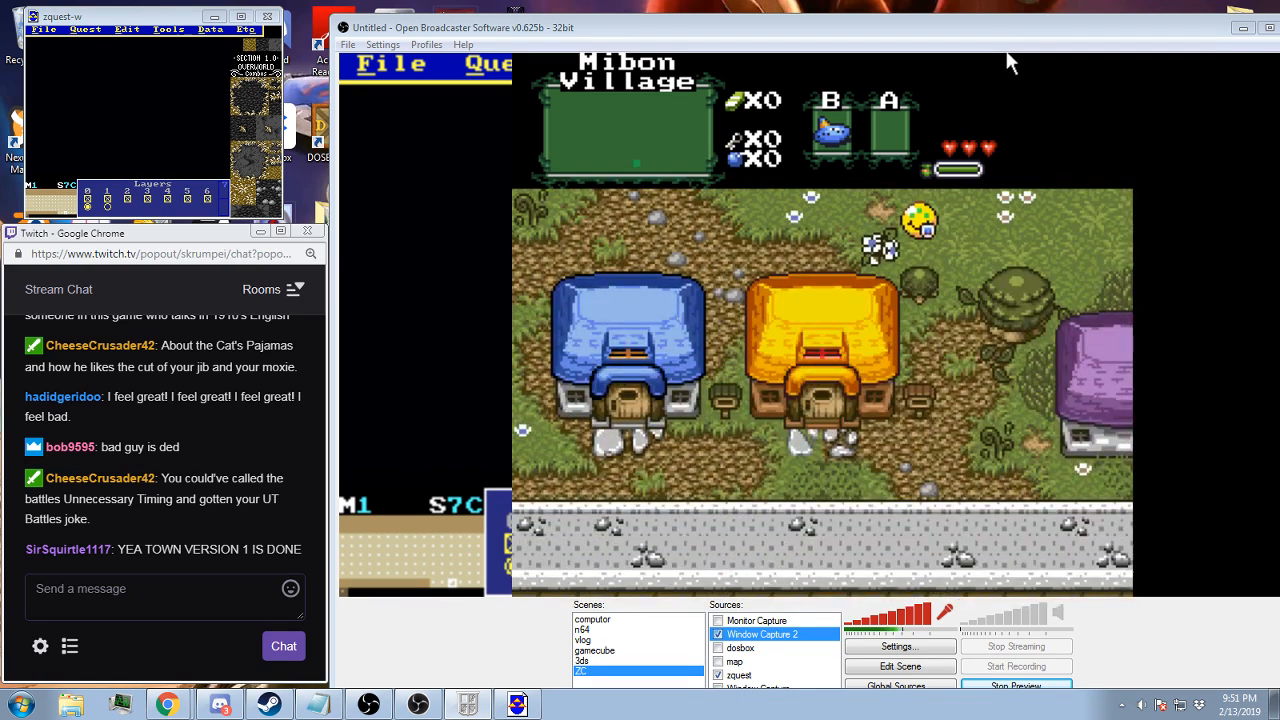
# Walk west below the yellow- and blue-roofed houses, and go north past the red-roofed house and shops to the northern wall
pyautogui.press('Down')
pyautogui.press('Left')
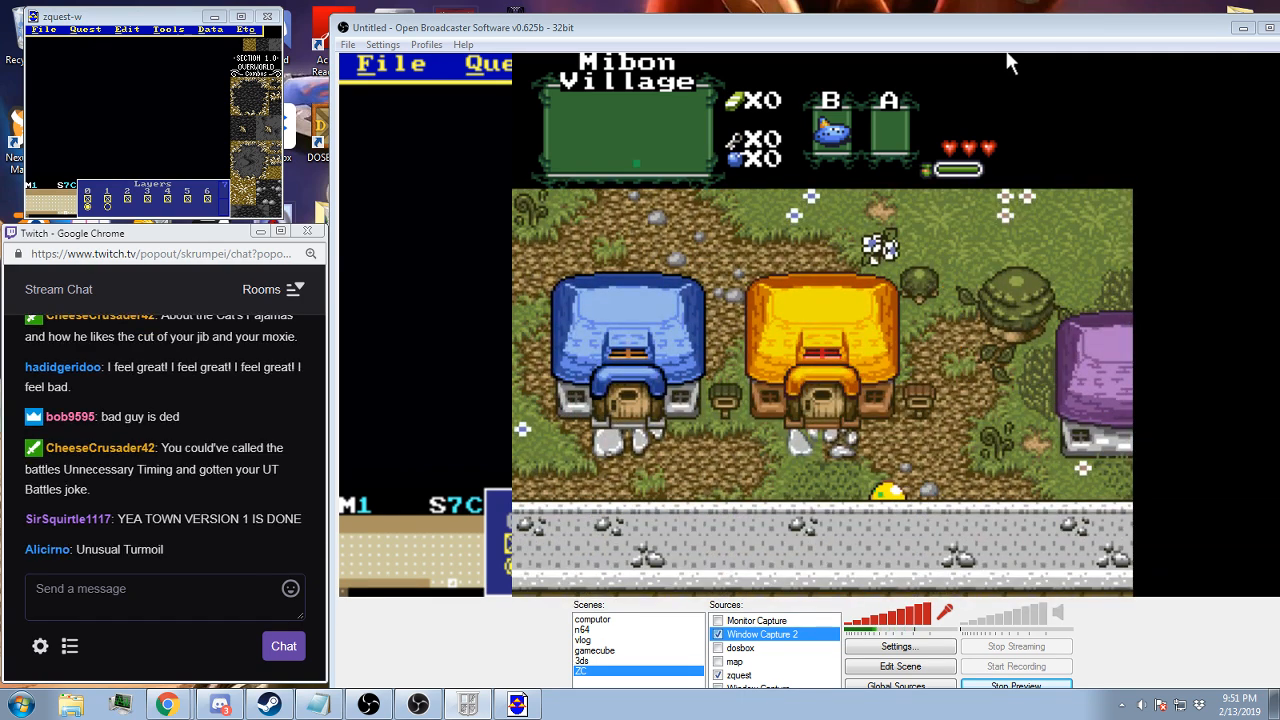
pyautogui.press('Left')
pyautogui.press('Up')
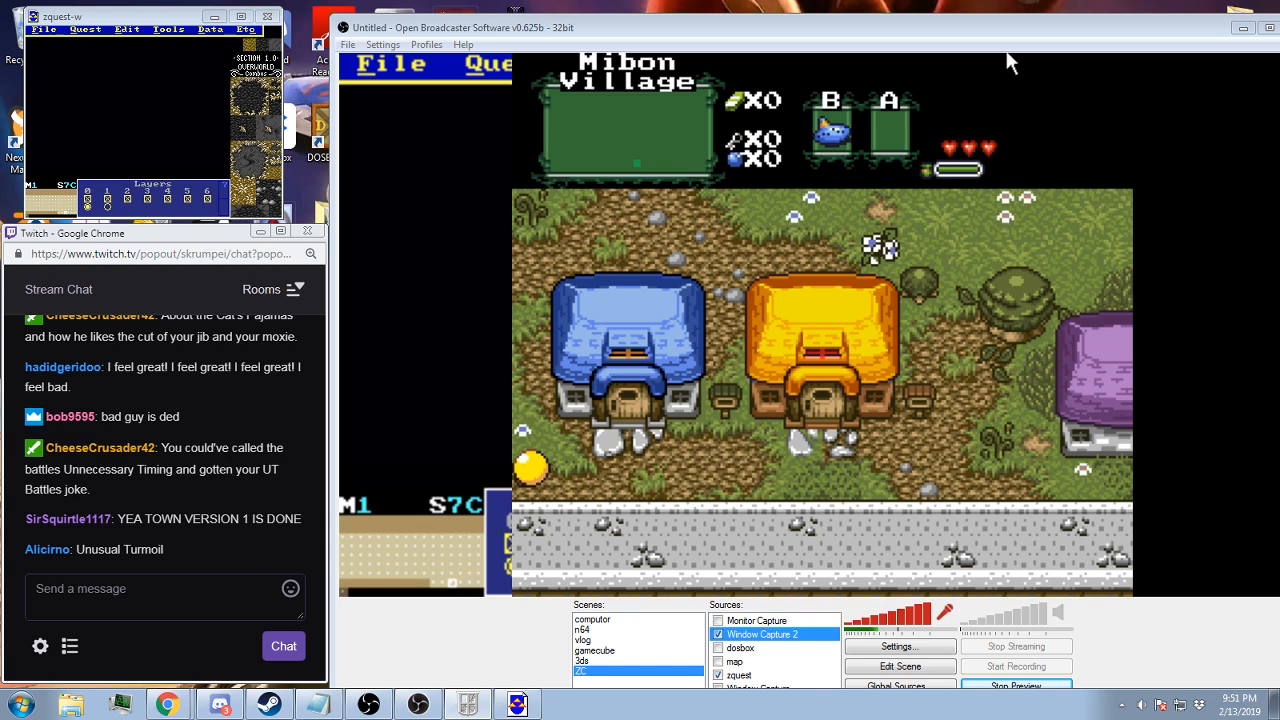
pyautogui.press('Up')
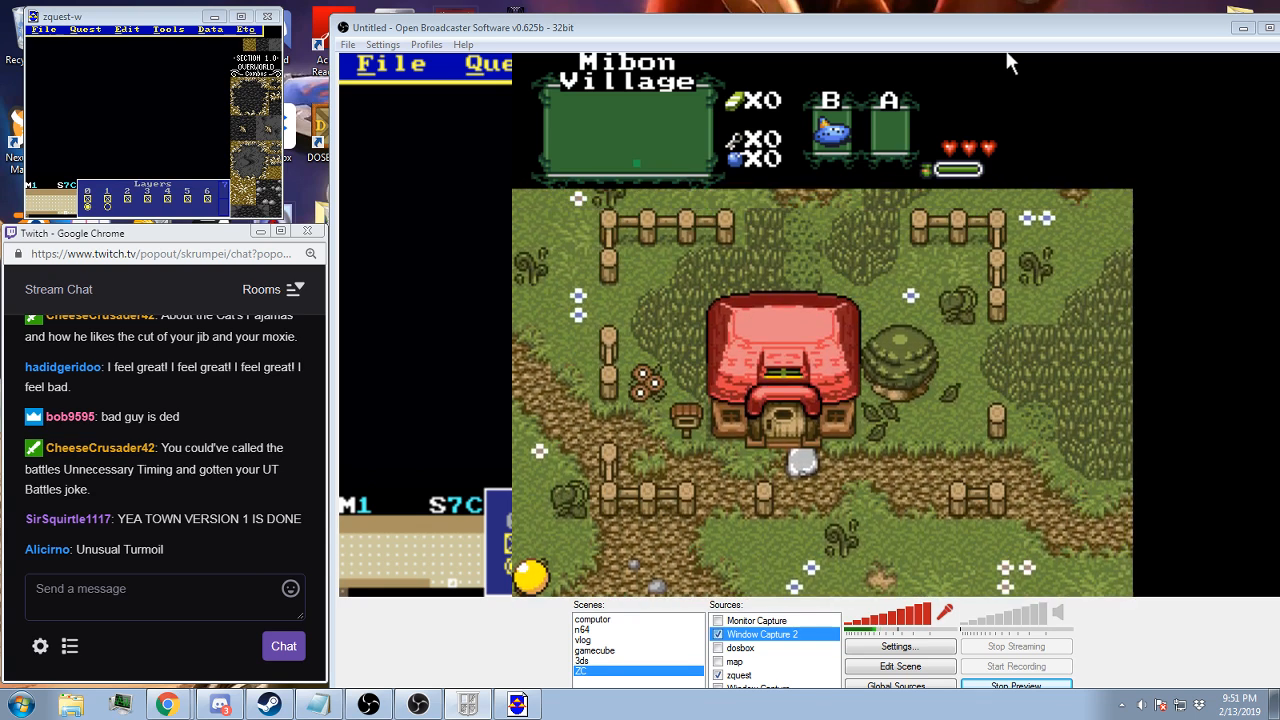
pyautogui.press('Up')
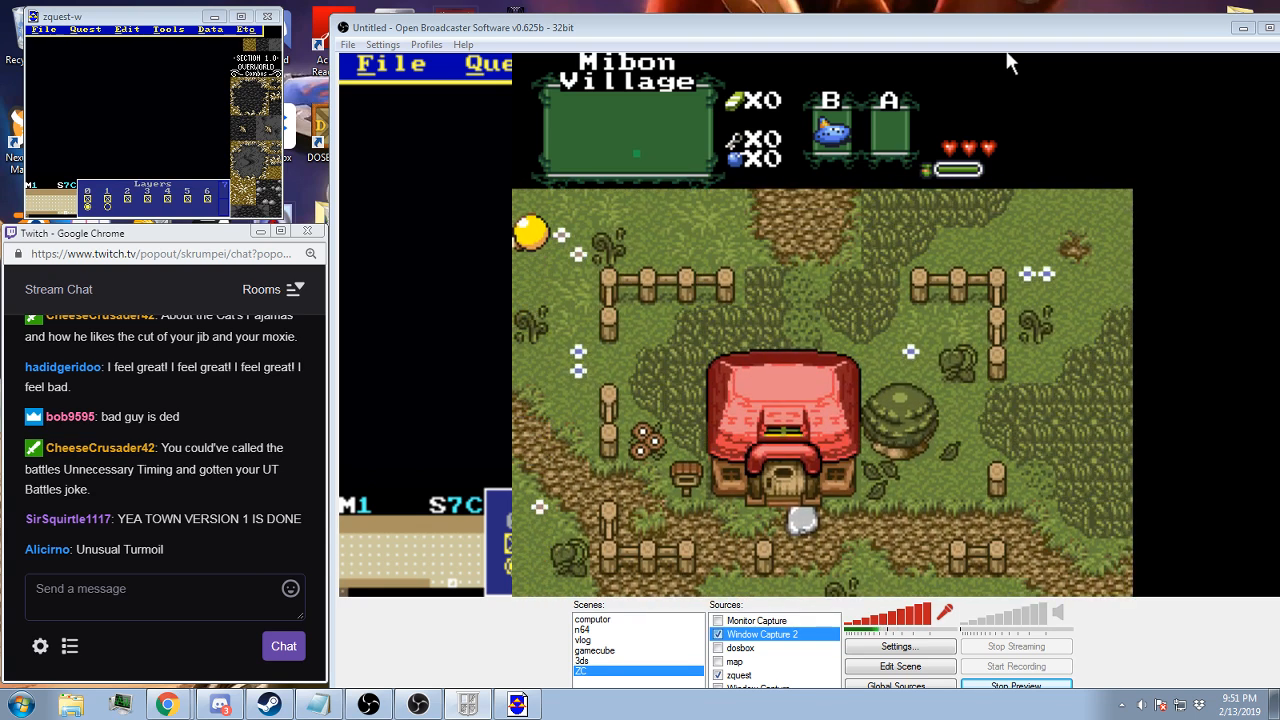
pyautogui.press('Up')
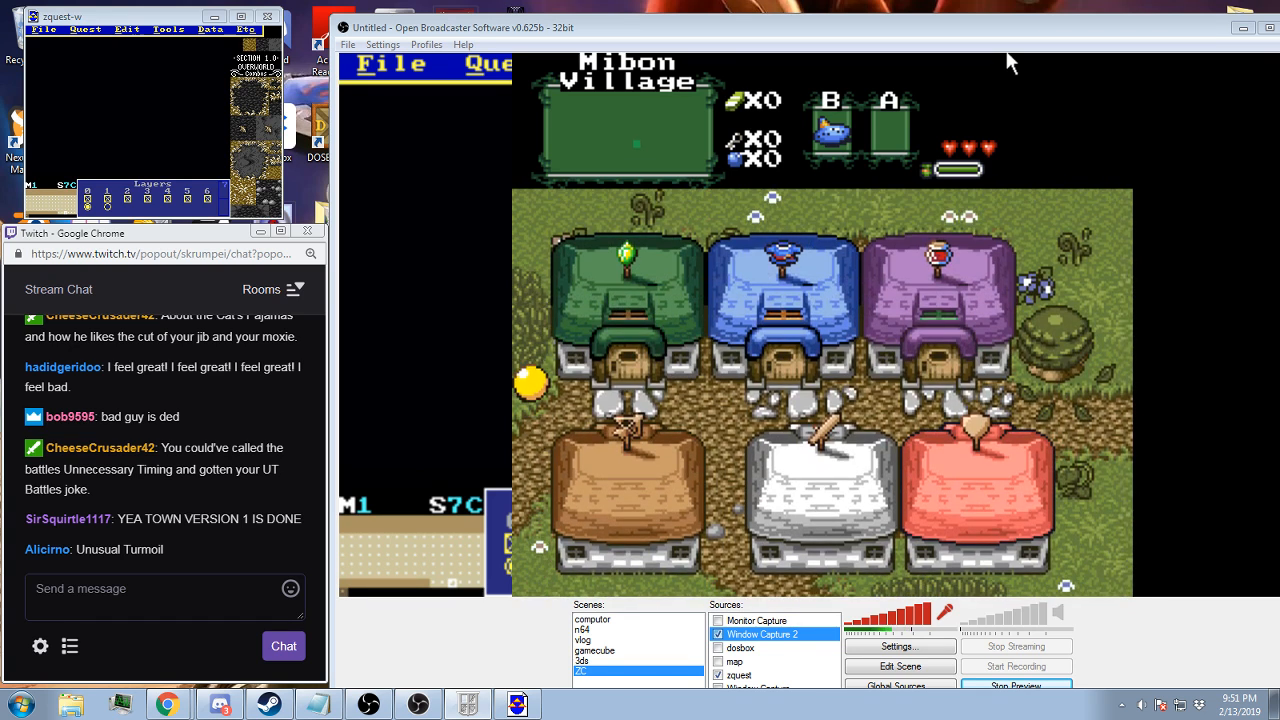
pyautogui.press('Up')
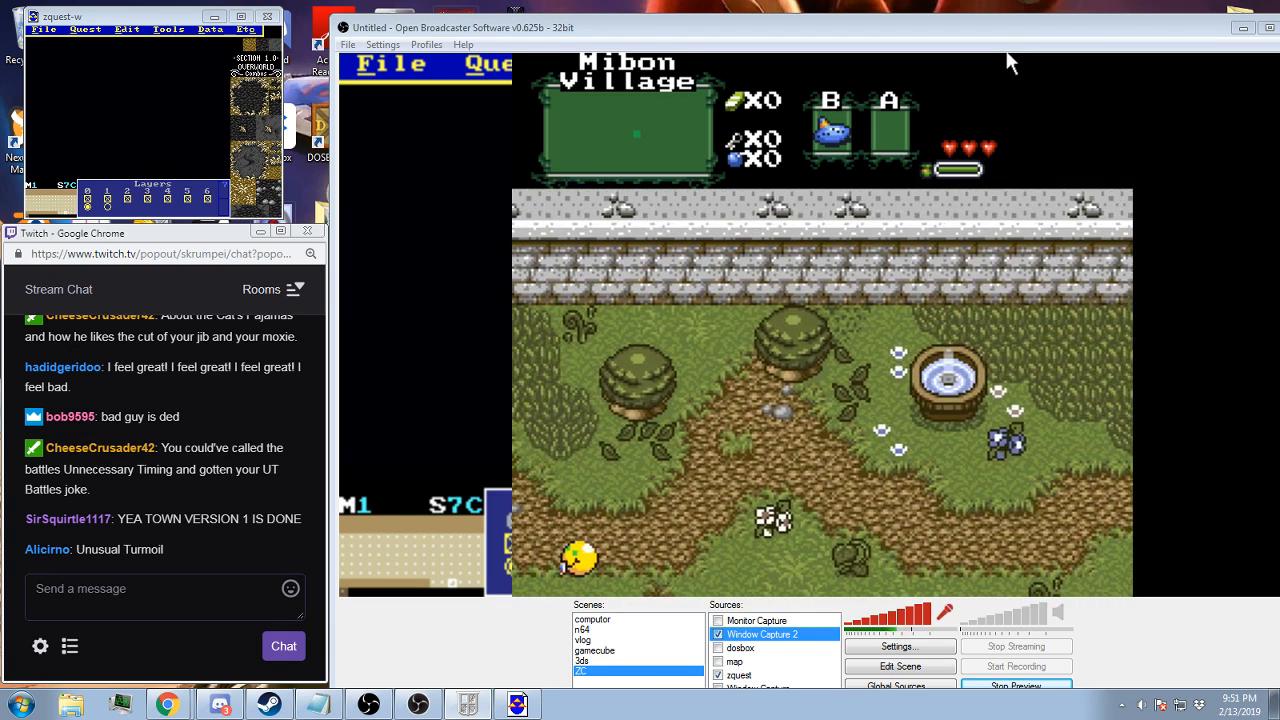
# Walk west past the weathervane and out the north gate, and step out of and back into the yellow-roofed house
pyautogui.press('Left')
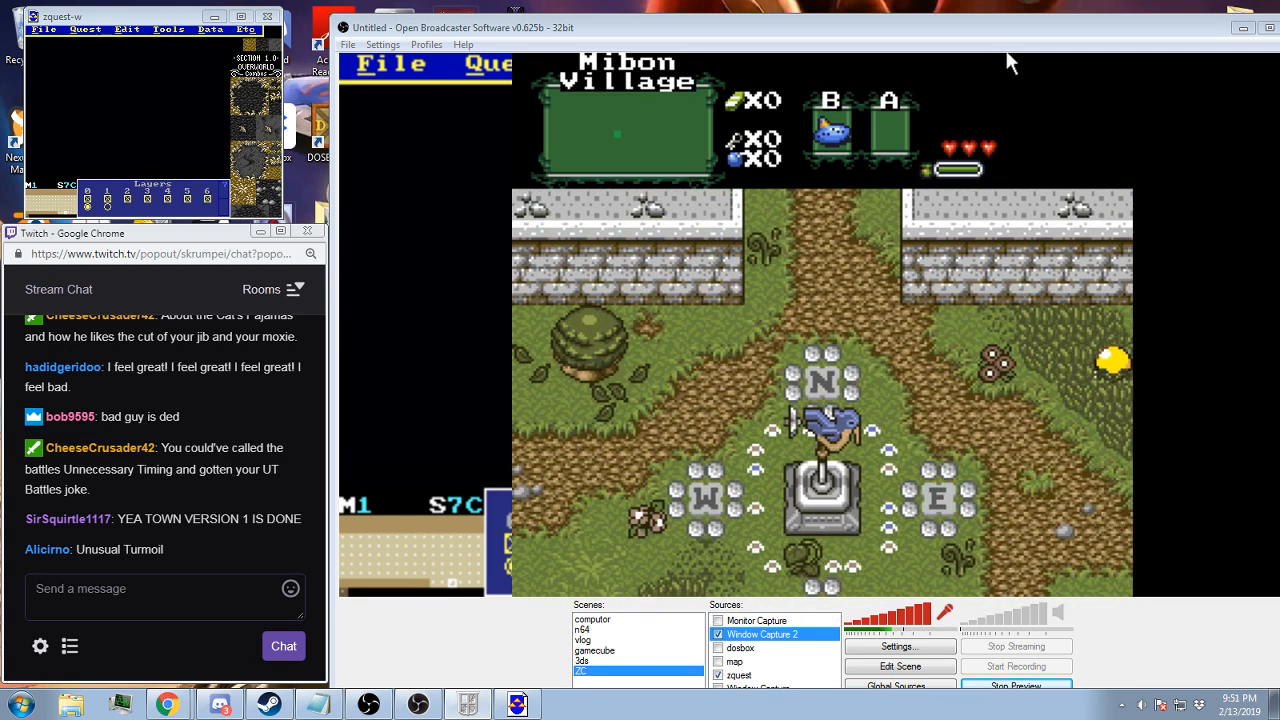
pyautogui.press('Left')
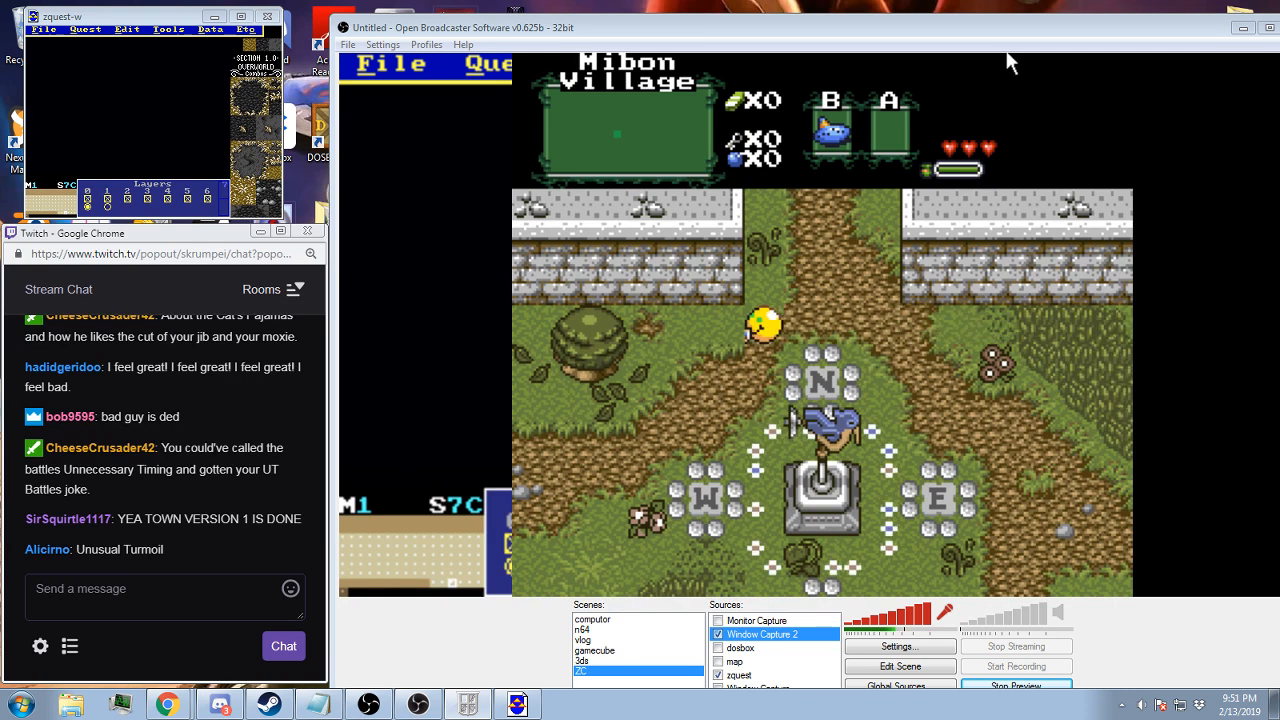
pyautogui.press('Right')
pyautogui.press('Up')
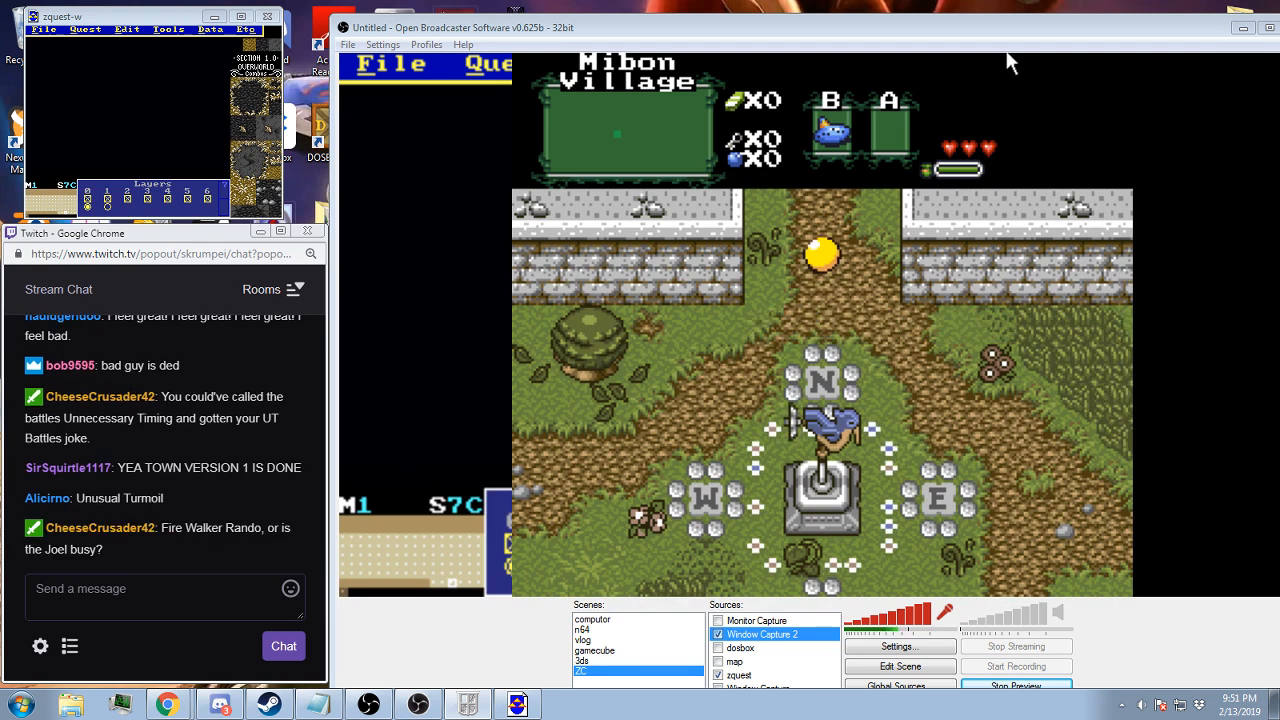
pyautogui.press('Up')
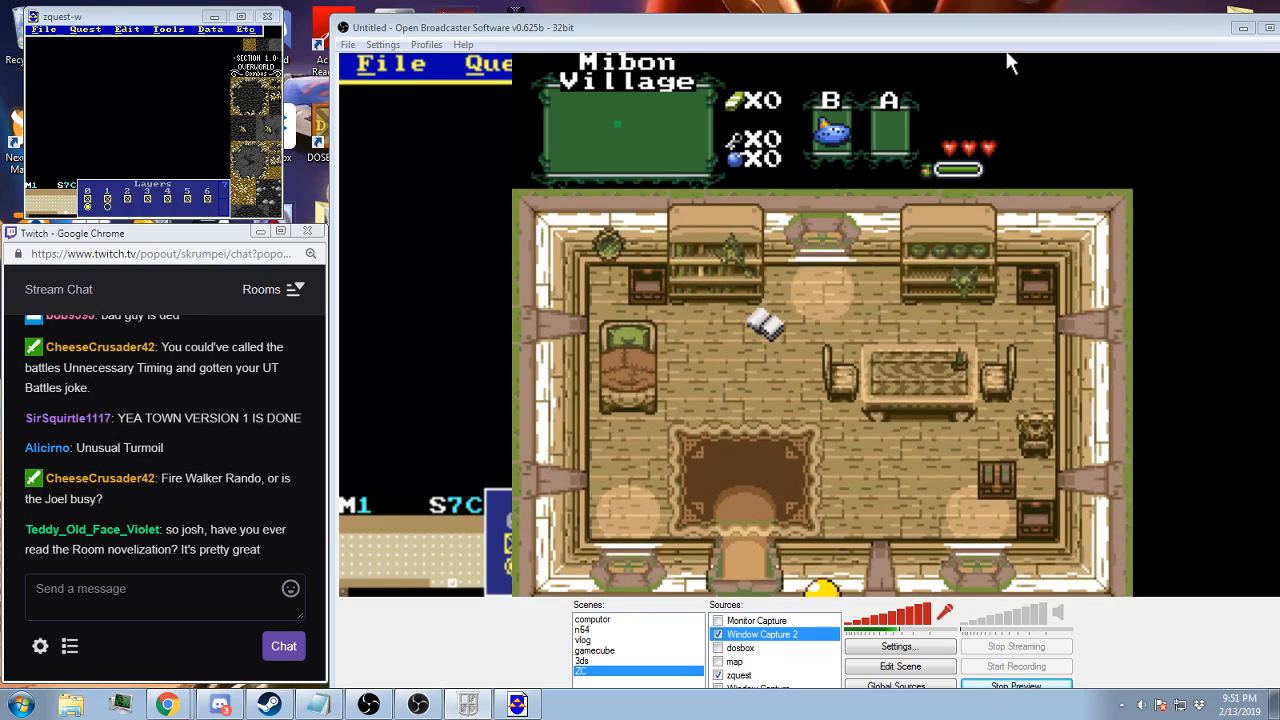
pyautogui.press('Down')
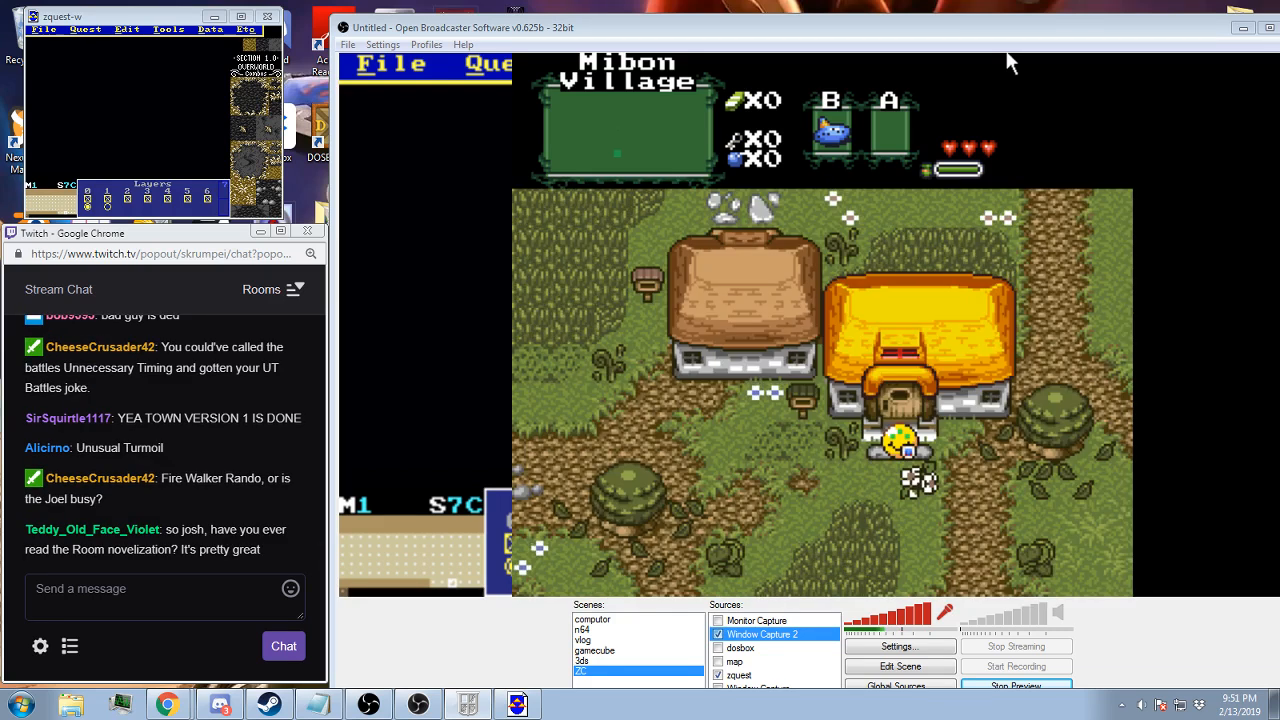
pyautogui.press('Up')
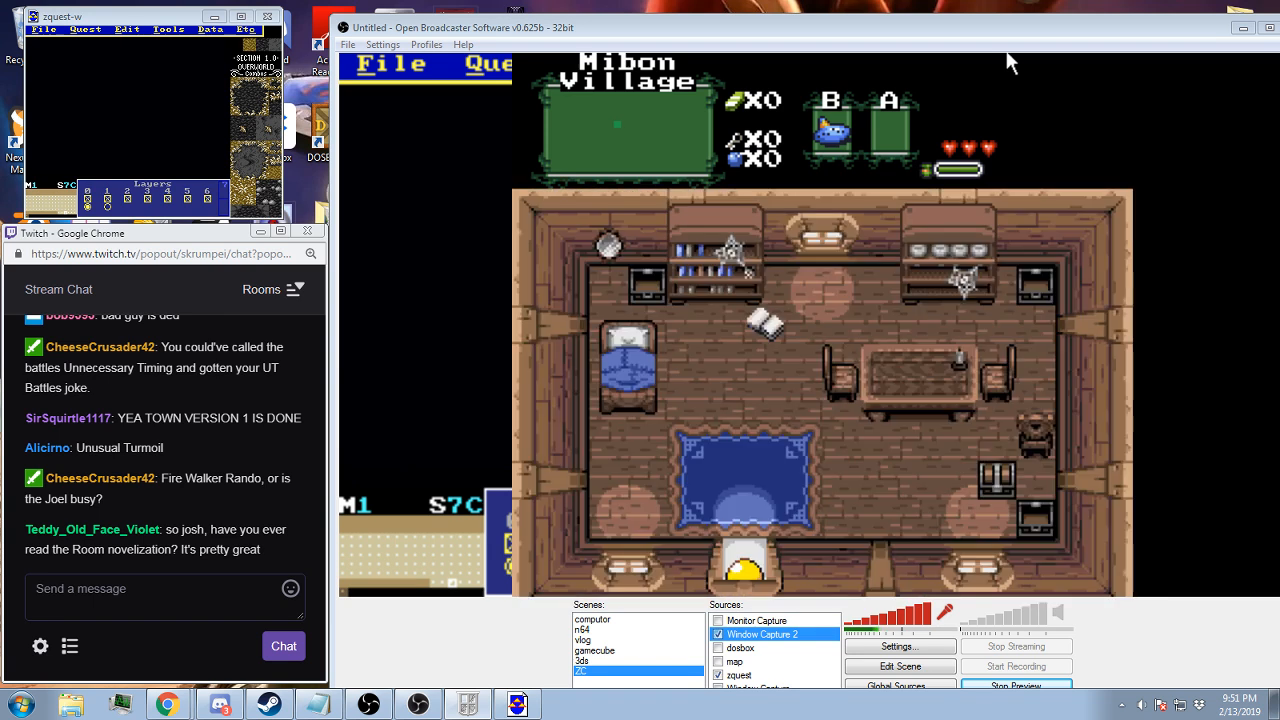
# End the game to return to the file selection screen and delete the save file named Empty
pyautogui.press('F9')
pyautogui.press('Return')
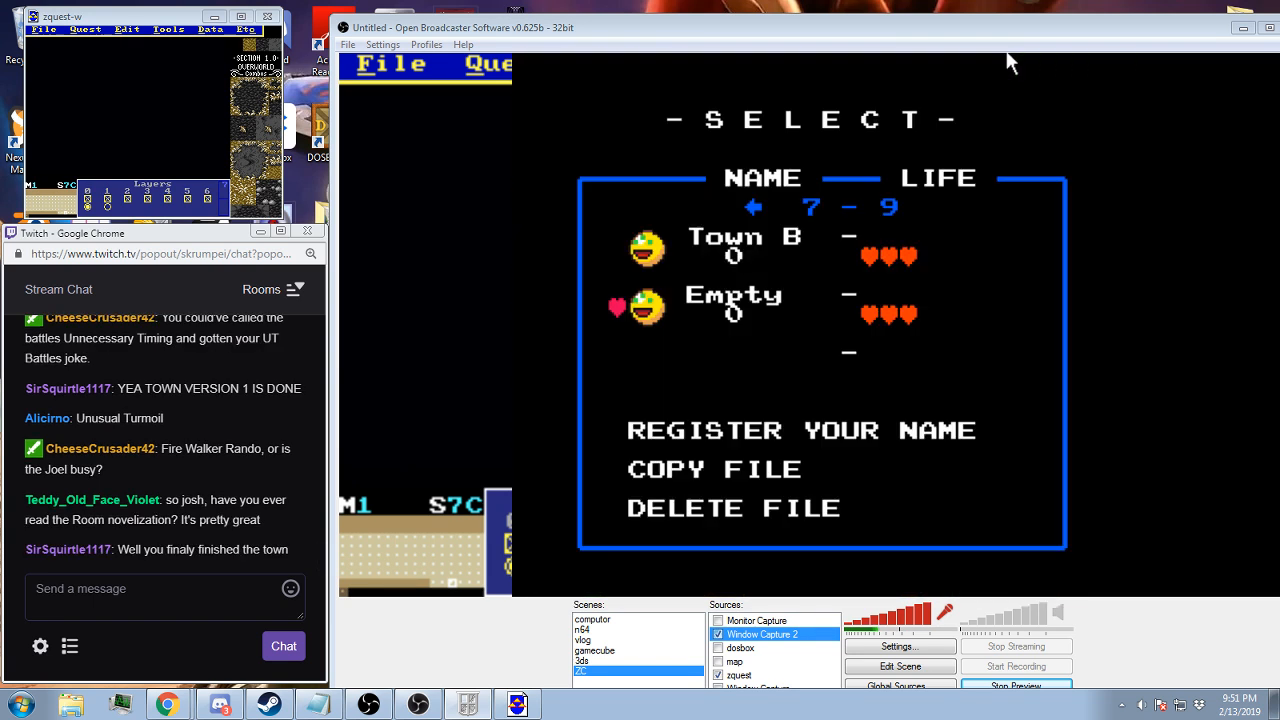
pyautogui.press('Down')
pyautogui.press('Down')
pyautogui.press('Down')
pyautogui.press('Down')
pyautogui.press('Return')
pyautogui.press('Down')
pyautogui.press('Return')
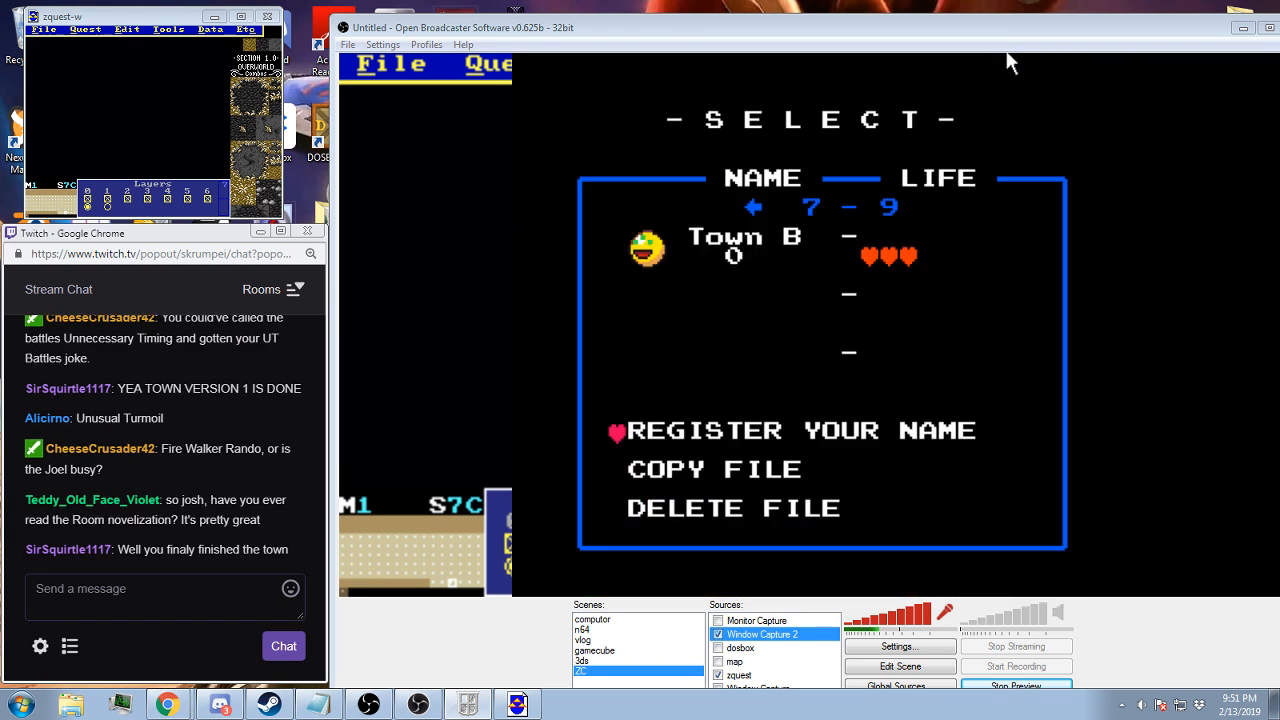